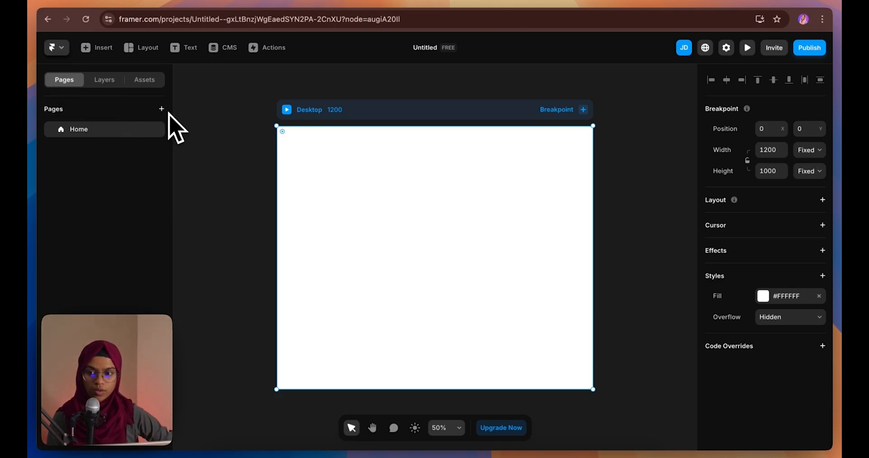
Switch the left panel from Pages to Assets, showing Components, Styles and Code
{"action": "left_click", "coordinate": [161, 109]}
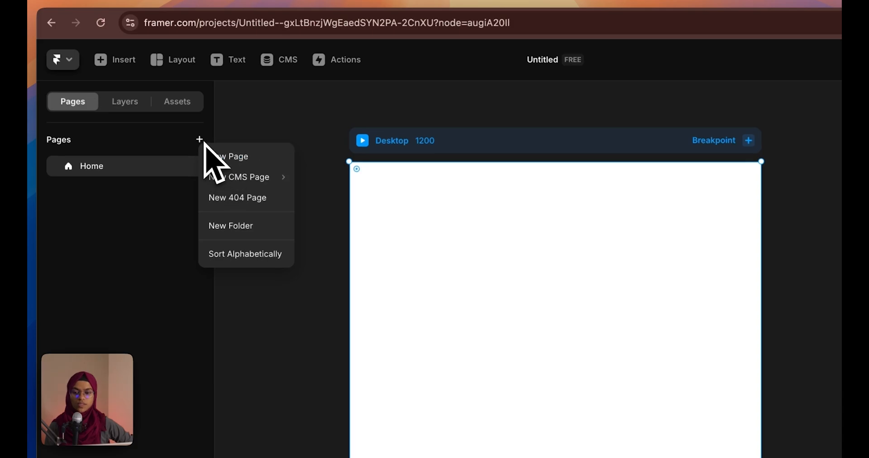
{"action": "left_click", "coordinate": [241, 130]}
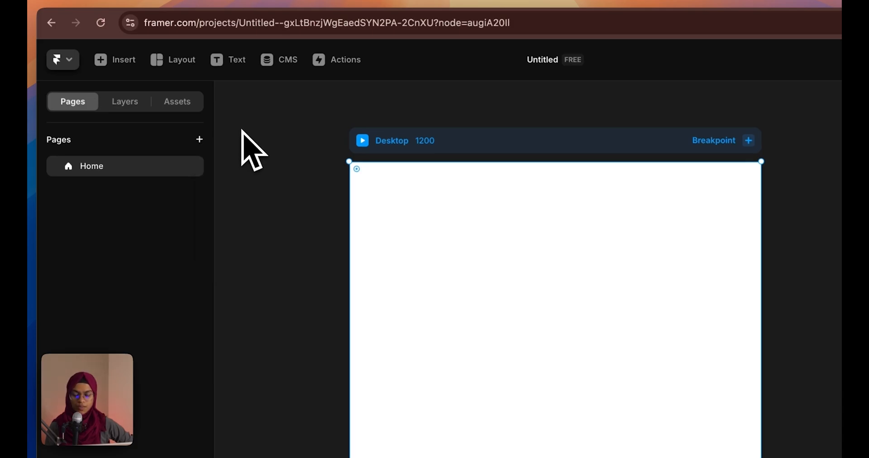
{"action": "left_click", "coordinate": [122, 103]}
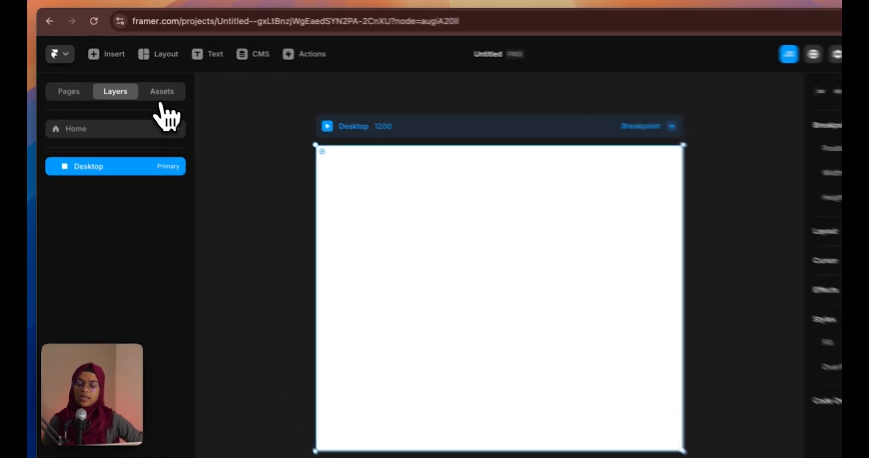
{"action": "left_click", "coordinate": [162, 94]}
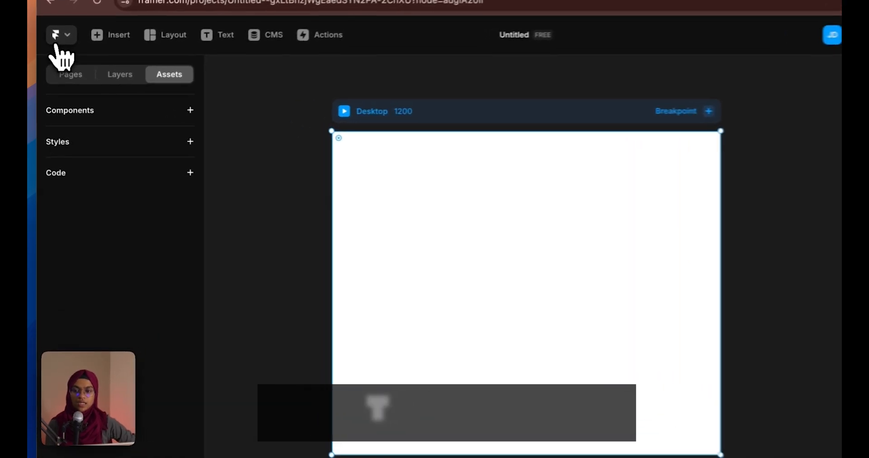
Browse the categories of the Insert panel of elements
{"action": "left_click", "coordinate": [53, 48]}
{"action": "left_click", "coordinate": [60, 35]}
{"action": "left_click", "coordinate": [111, 36]}
{"action": "mouse_move", "coordinate": [126, 119]}
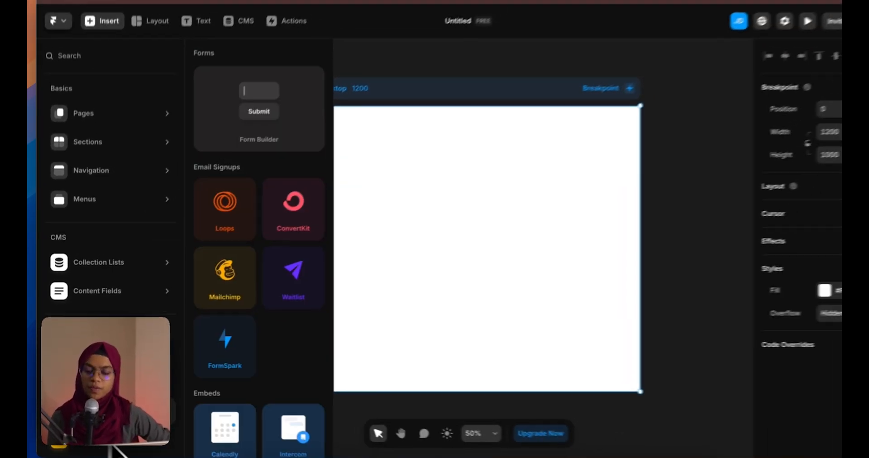
{"action": "mouse_move", "coordinate": [81, 118]}
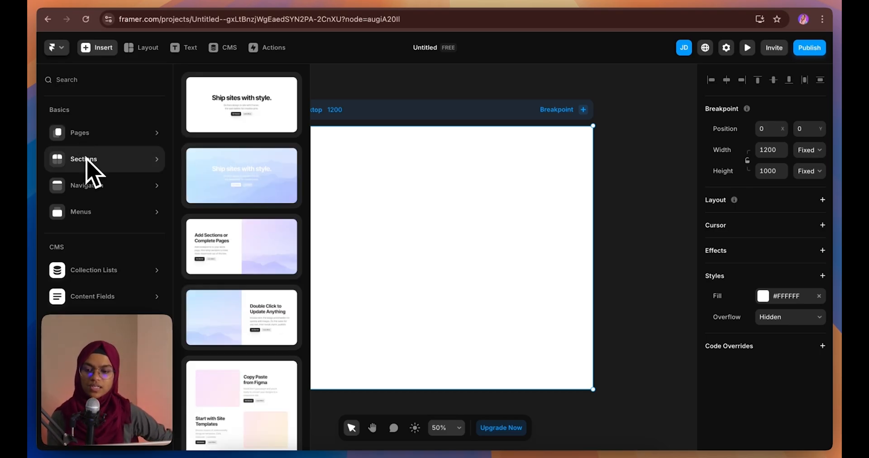
{"action": "mouse_move", "coordinate": [91, 211]}
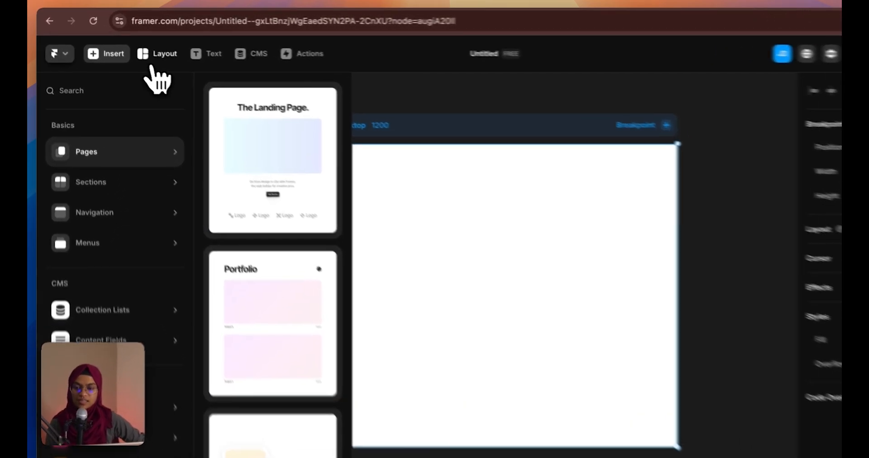
Peek at the Layout elements list, then bring up the Actions command palette
{"action": "left_click", "coordinate": [137, 51]}
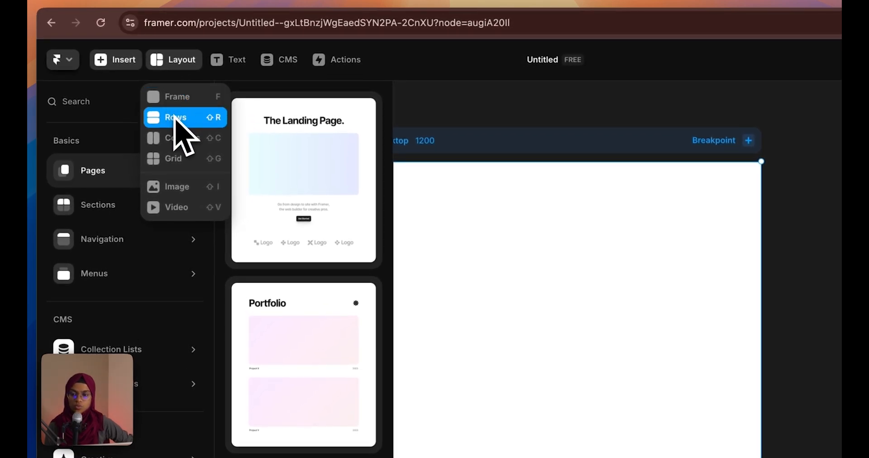
{"action": "left_click", "coordinate": [178, 68]}
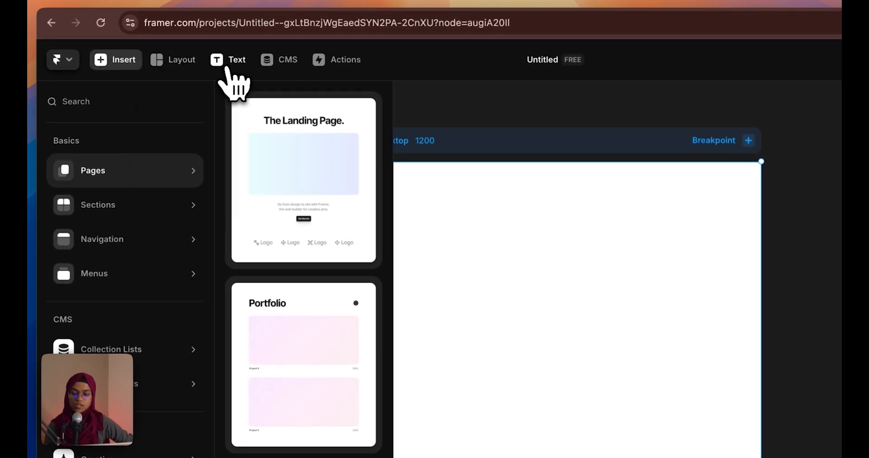
{"action": "left_click", "coordinate": [227, 69]}
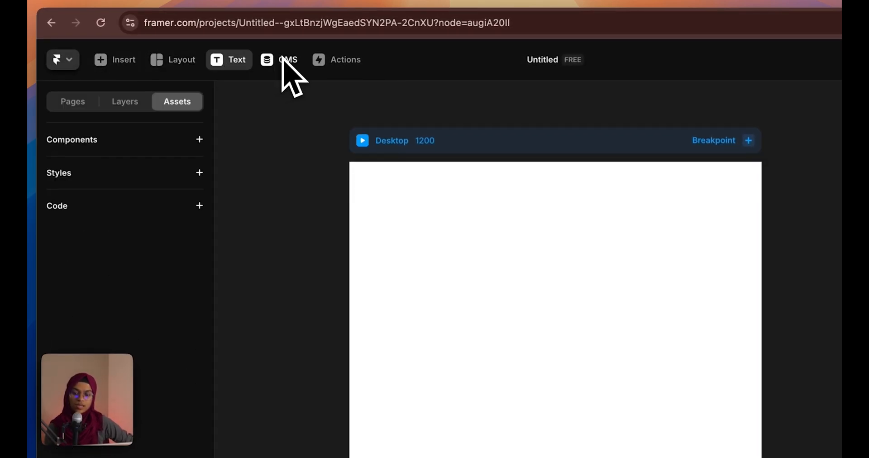
{"action": "left_click", "coordinate": [344, 62]}
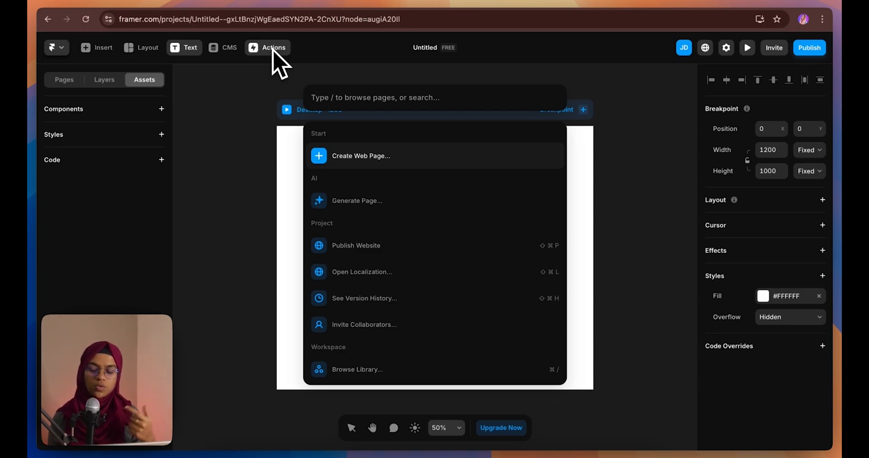
Name the project 'Sample' through the project title's Name field
{"action": "left_click", "coordinate": [429, 68]}
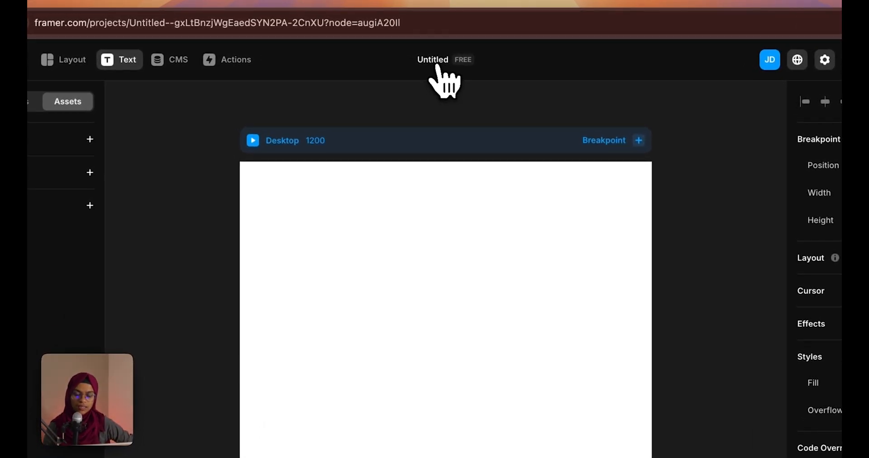
{"action": "left_click", "coordinate": [437, 65]}
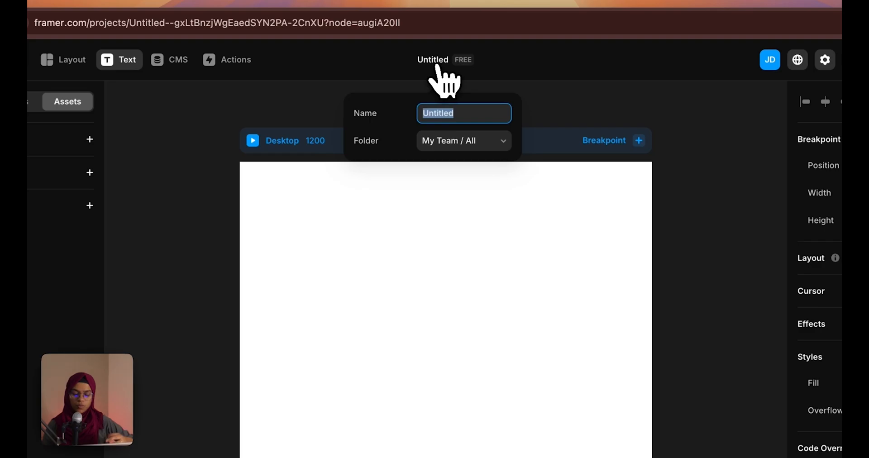
{"action": "type", "text": "Sample"}
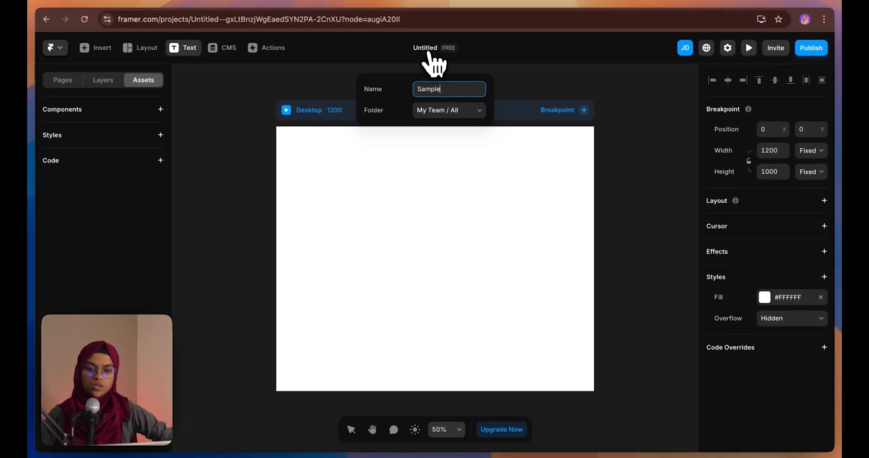
{"action": "left_click", "coordinate": [548, 84]}
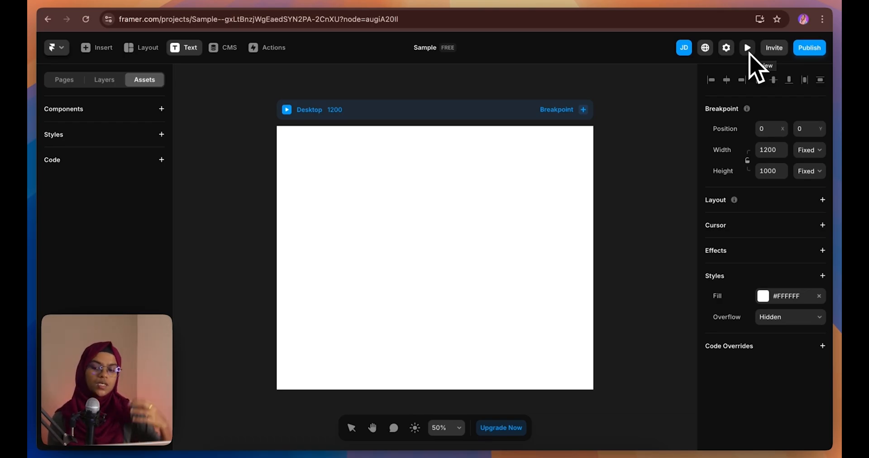
Select, then deselect, the 1200 × 1000 Desktop frame so the Welcome to Framer guide shows
{"action": "mouse_move", "coordinate": [805, 55]}
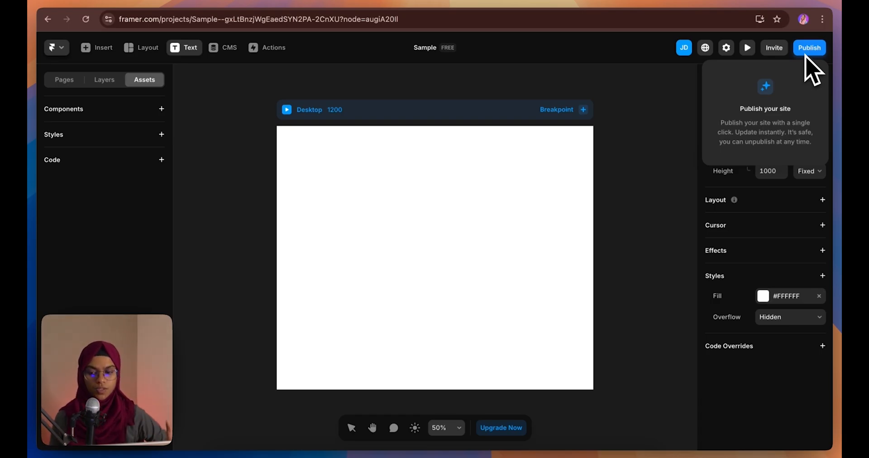
{"action": "left_click", "coordinate": [462, 196]}
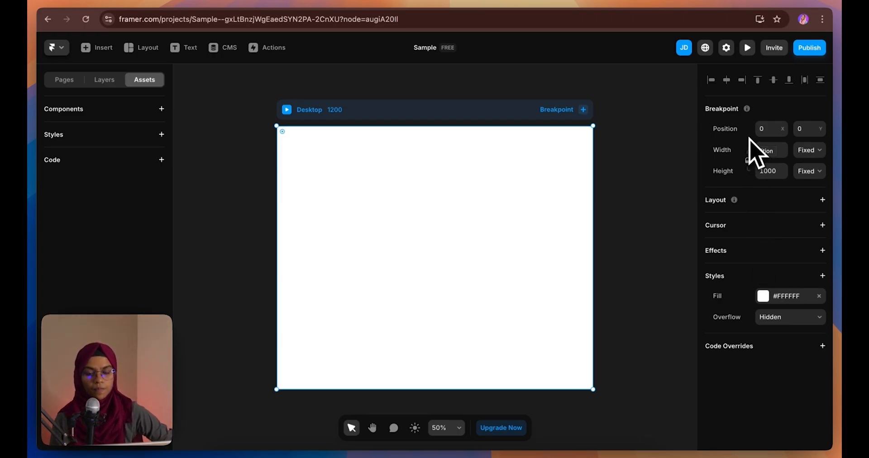
{"action": "key", "text": "Escape"}
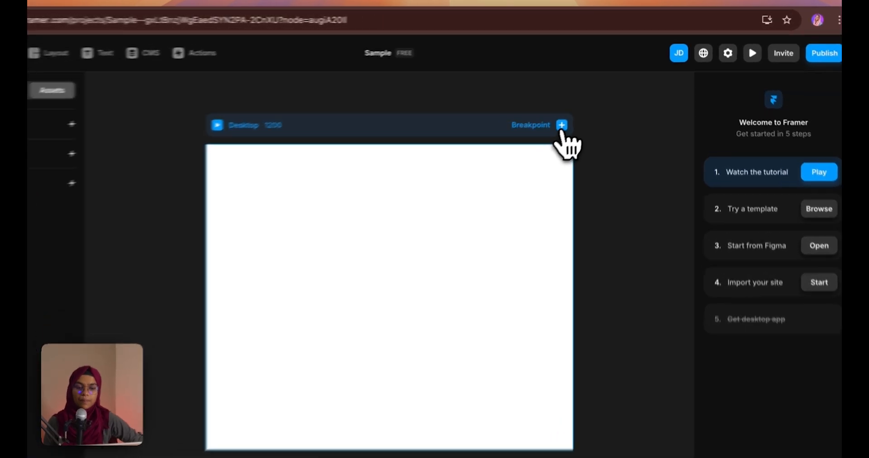
Add Tablet and Phone breakpoints beside Desktop, cancelling a custom breakpoint
{"action": "left_click", "coordinate": [583, 111]}
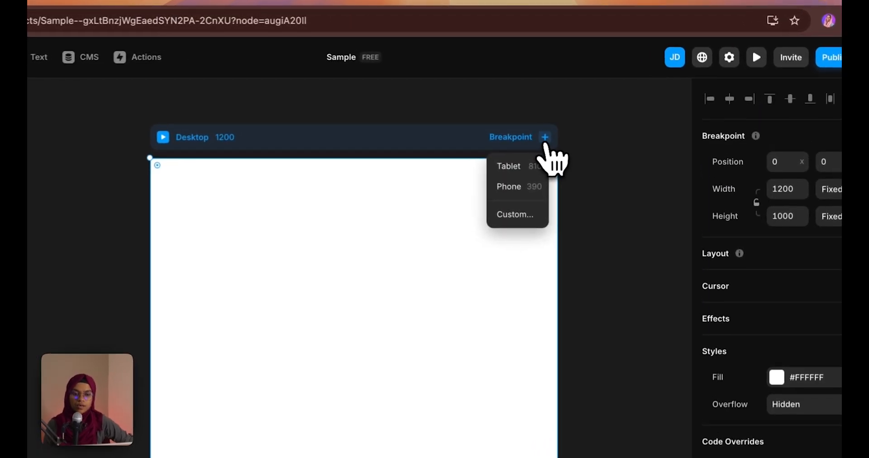
{"action": "left_click", "coordinate": [530, 166]}
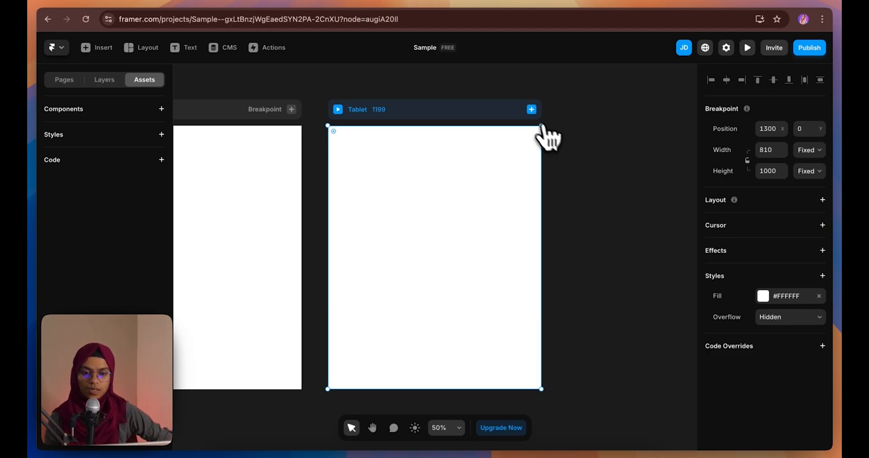
{"action": "left_click", "coordinate": [532, 109]}
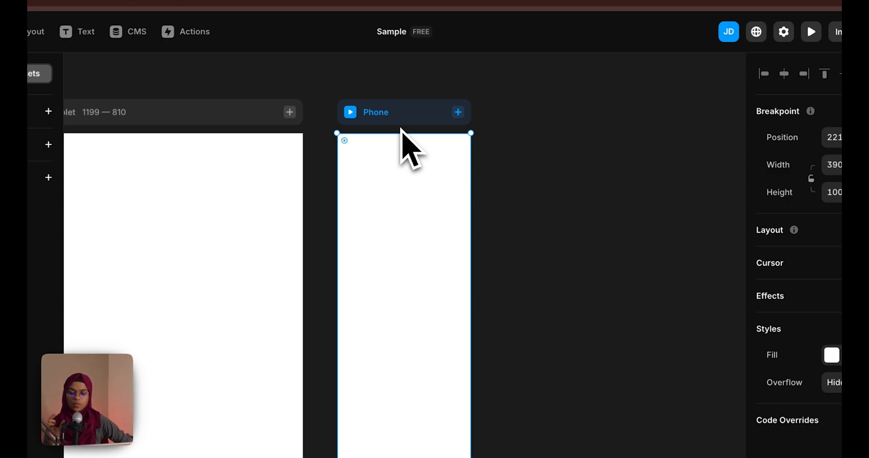
{"action": "left_click", "coordinate": [458, 111]}
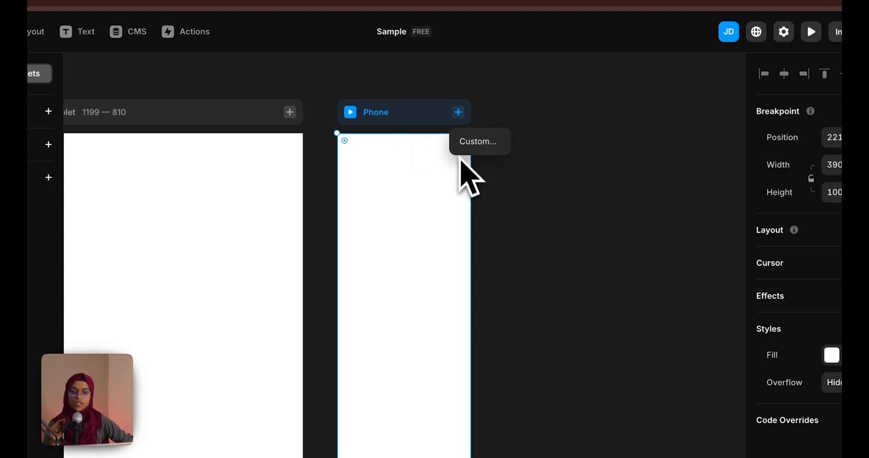
{"action": "left_click", "coordinate": [471, 147]}
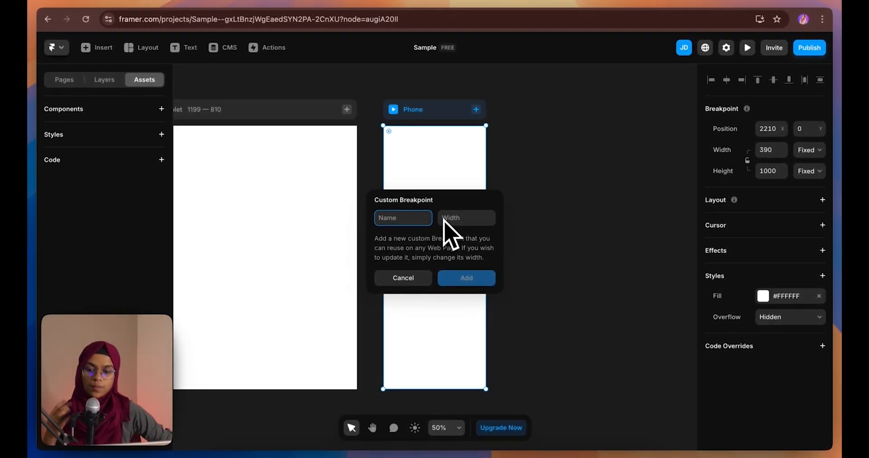
{"action": "left_click", "coordinate": [525, 210]}
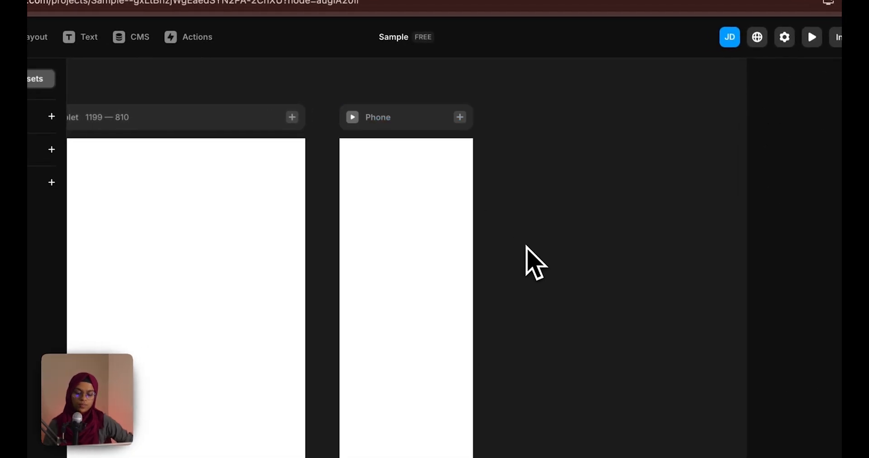
{"action": "left_click_drag", "start_coordinate": [527, 247], "coordinate": [406, 218]}
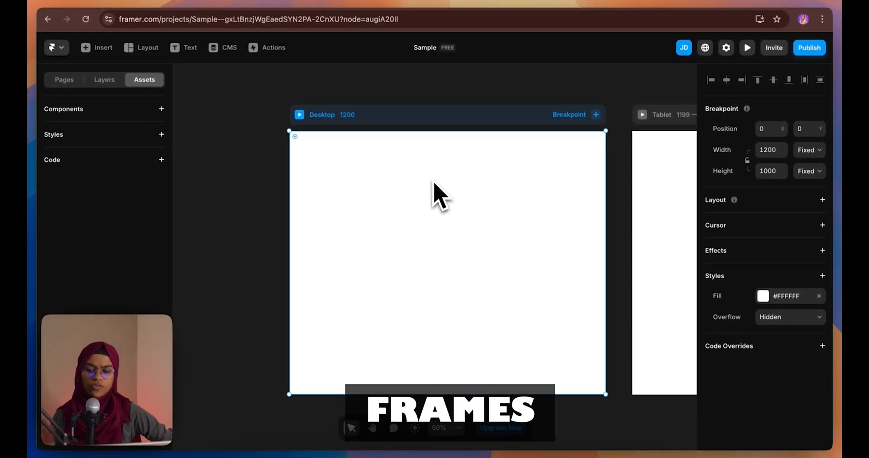
Draw a new frame near the top of the Desktop page with the Frame tool
{"action": "left_click", "coordinate": [149, 50]}
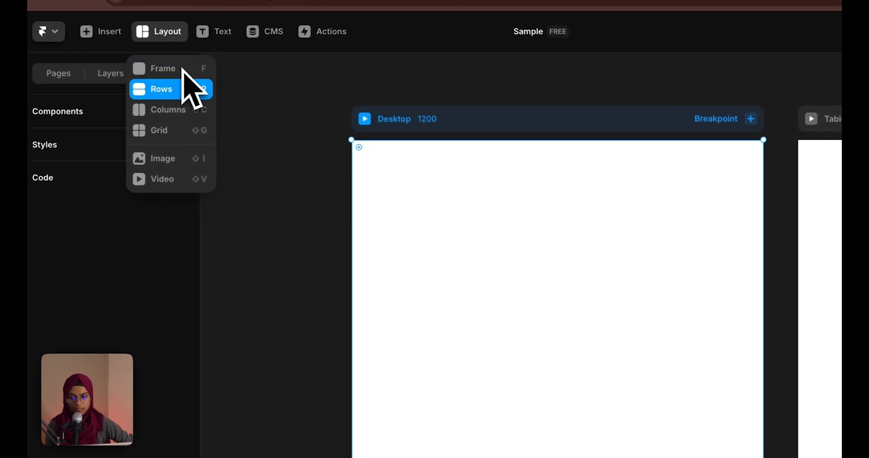
{"action": "key", "text": "f"}
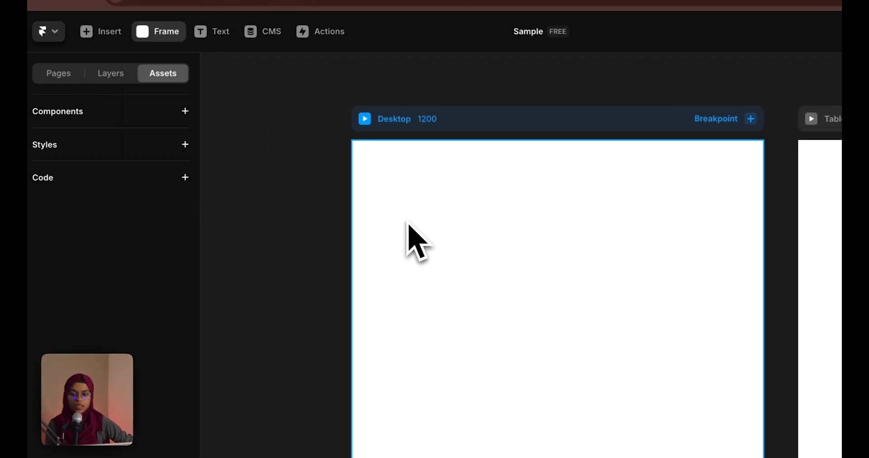
{"action": "left_click_drag", "start_coordinate": [378, 172], "coordinate": [736, 431]}
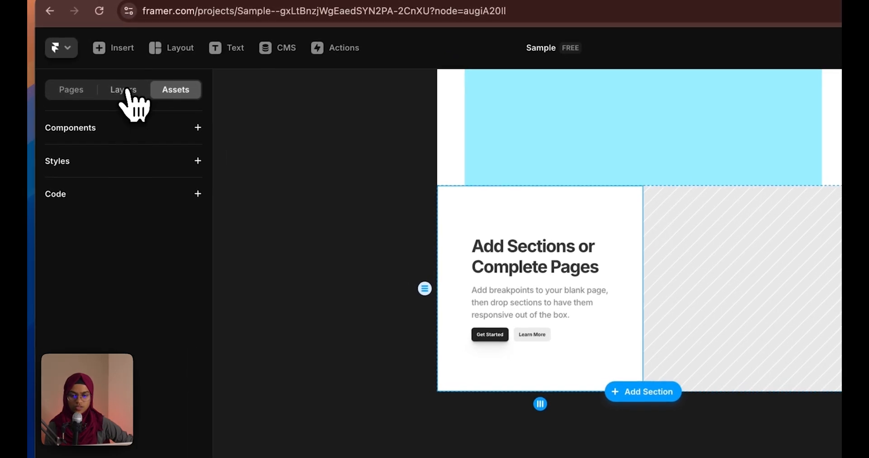
Delete the Tablet and Phone breakpoints from the Layers panel
{"action": "left_click", "coordinate": [50, 21]}
{"action": "left_click", "coordinate": [81, 240]}
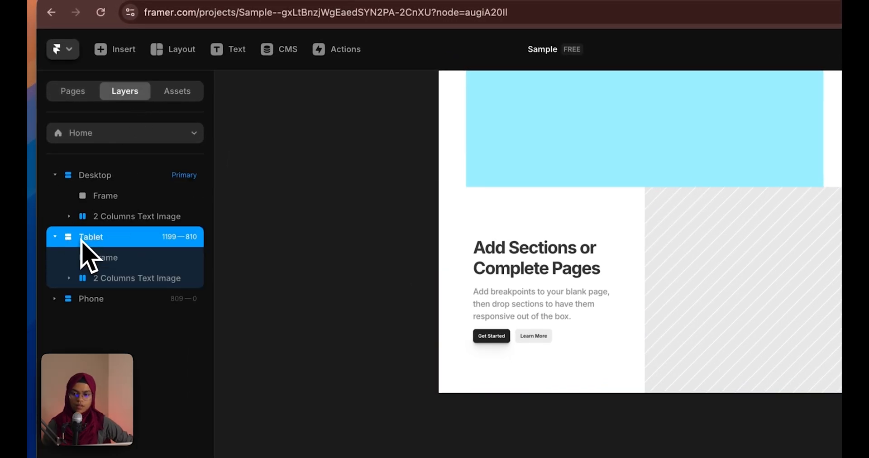
{"action": "key", "text": "Delete"}
{"action": "left_click", "coordinate": [84, 238]}
{"action": "key", "text": "Delete"}
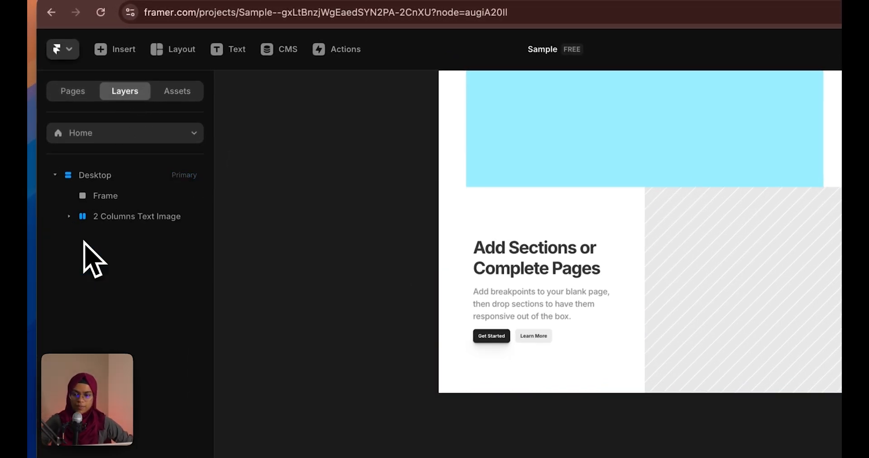
Inspect the 2 Columns Text Image section's heading, paragraph, image, and Get Started / Learn More buttons
{"action": "left_click", "coordinate": [100, 223]}
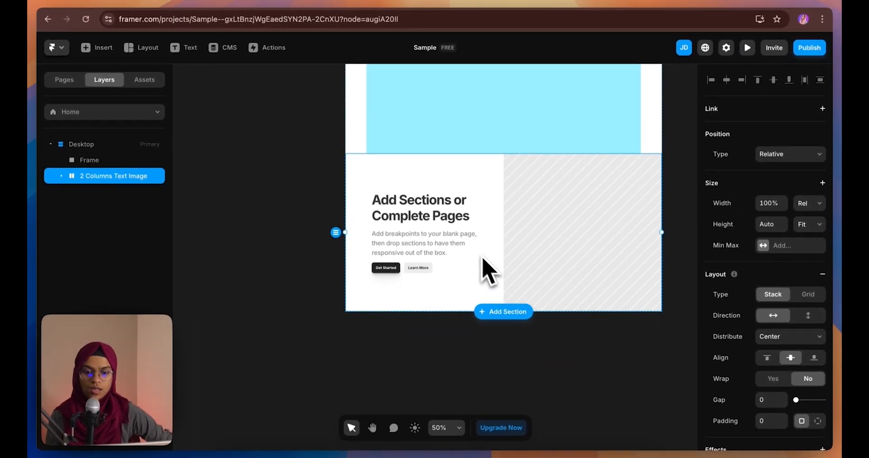
{"action": "left_click", "coordinate": [471, 332]}
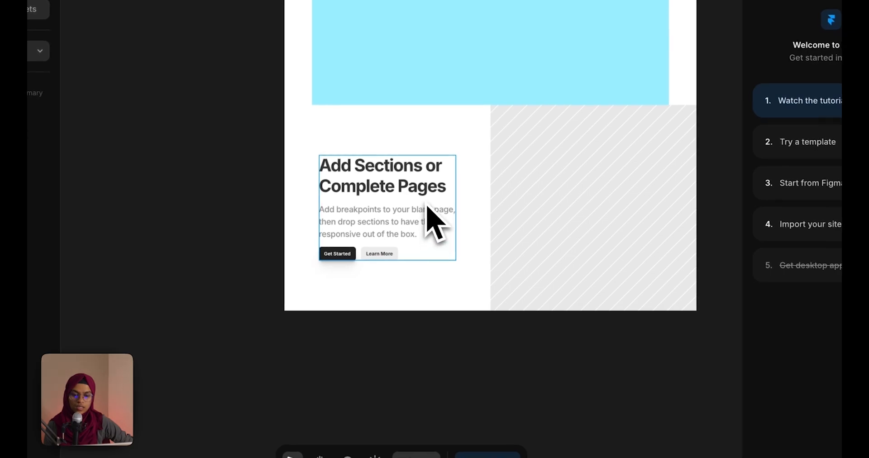
{"action": "left_click", "coordinate": [427, 205]}
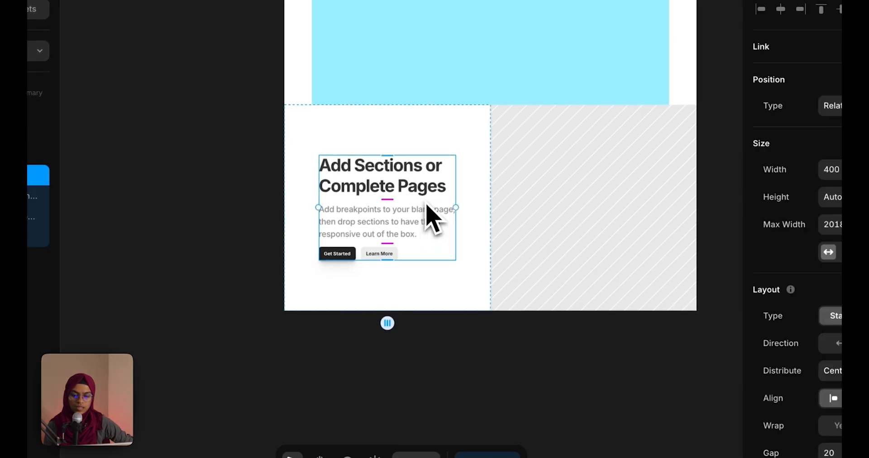
{"action": "left_click", "coordinate": [622, 201]}
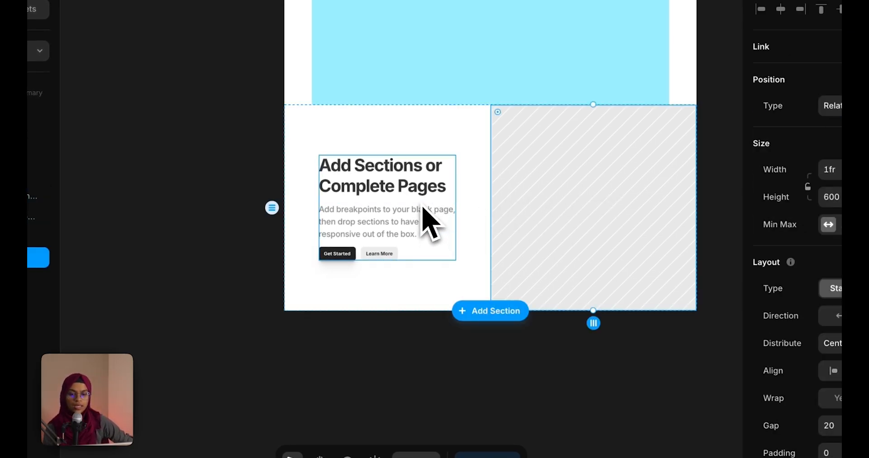
{"action": "left_click", "coordinate": [424, 207]}
{"action": "left_click", "coordinate": [424, 194]}
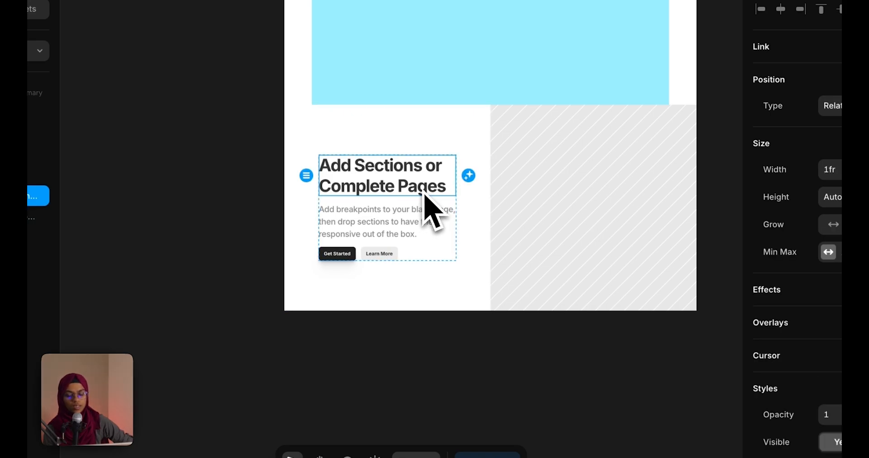
{"action": "left_click", "coordinate": [415, 234]}
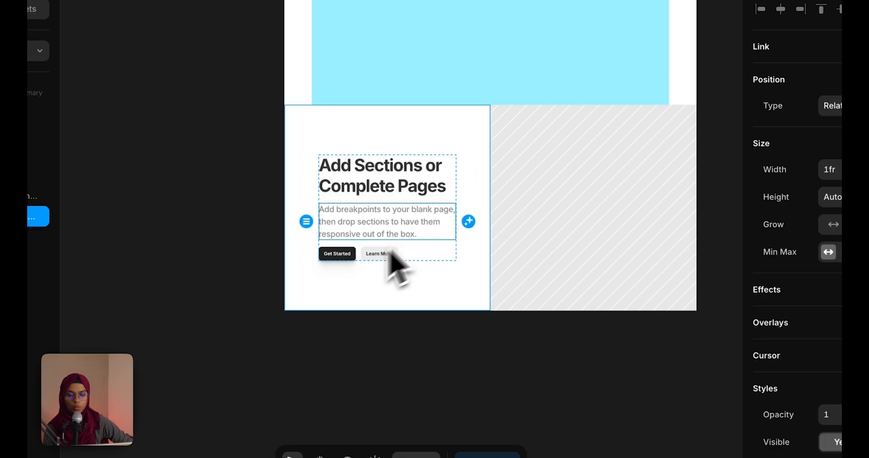
{"action": "left_click", "coordinate": [342, 259]}
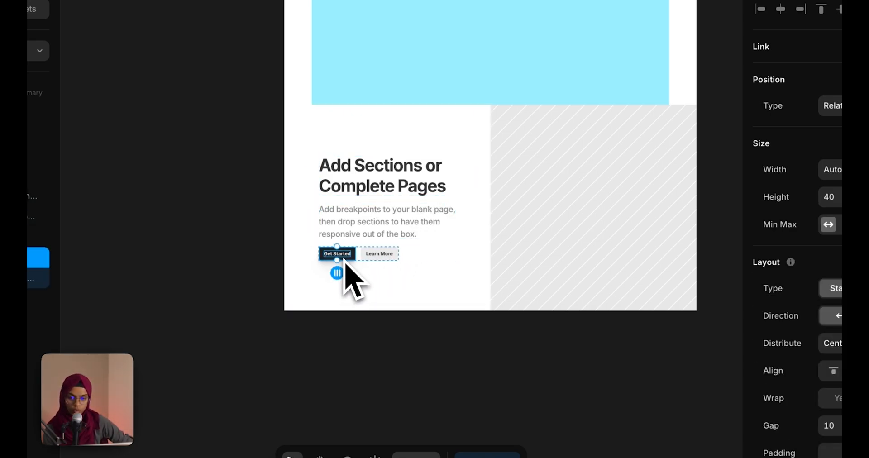
{"action": "left_click", "coordinate": [350, 258]}
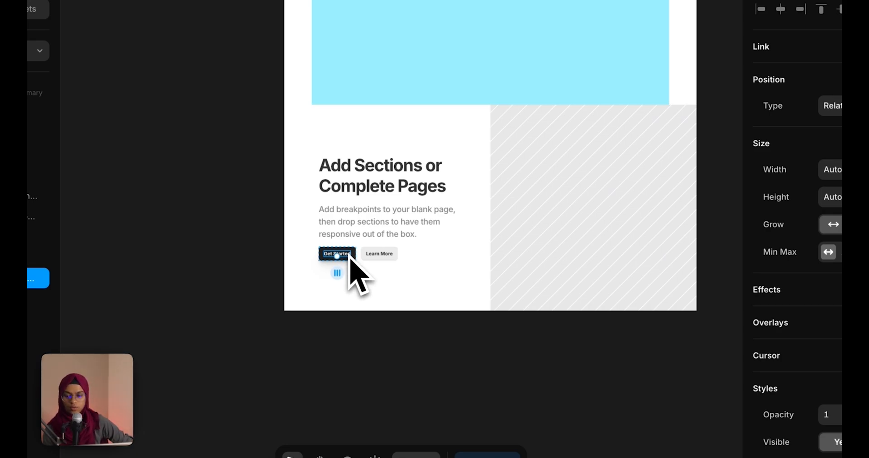
{"action": "left_click", "coordinate": [366, 256]}
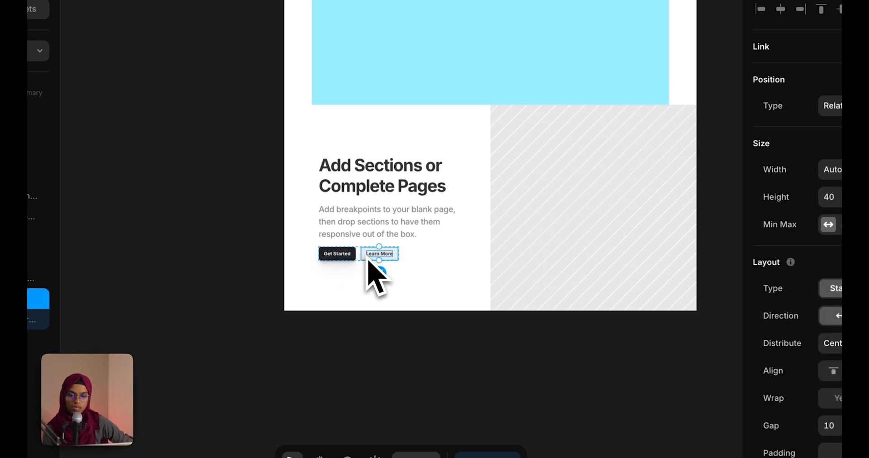
{"action": "left_click", "coordinate": [371, 258]}
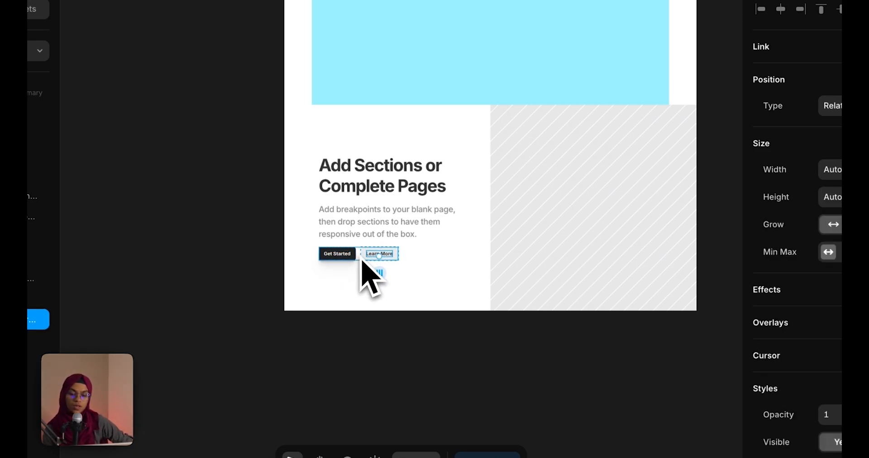
{"action": "left_click_drag", "start_coordinate": [362, 260], "coordinate": [361, 259]}
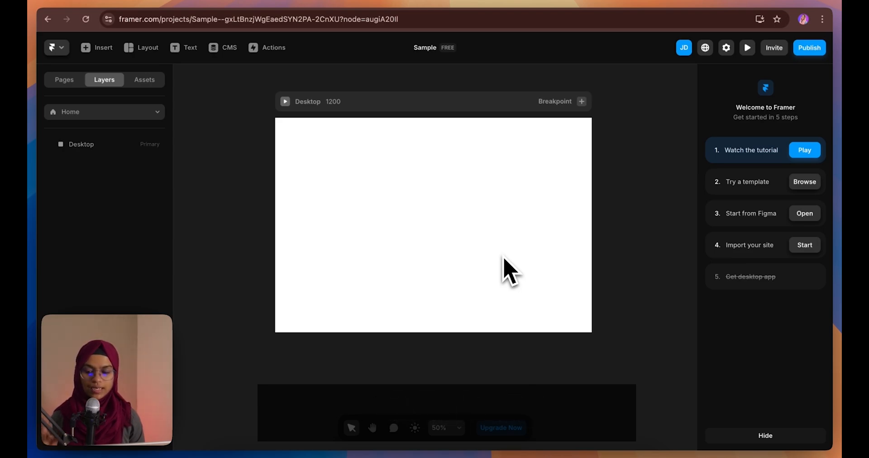
Draw a 1090 × 652 frame on Desktop, centre it, and give Desktop a stack layout
{"action": "left_click", "coordinate": [504, 257]}
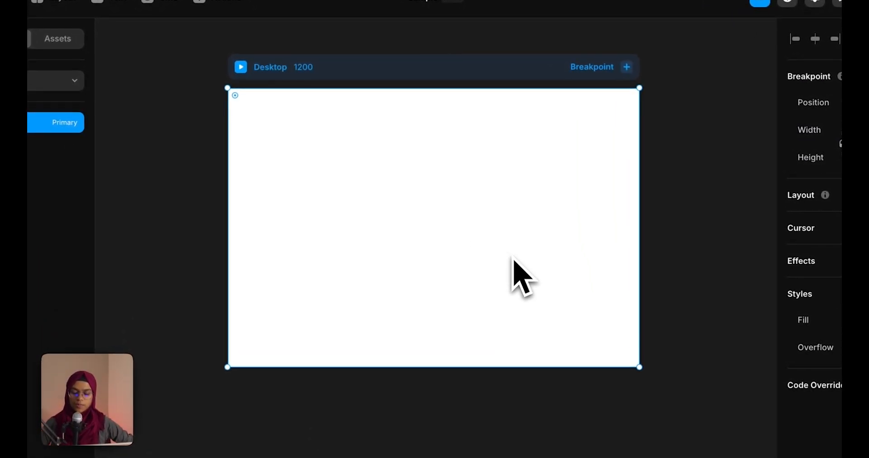
{"action": "key", "text": "f"}
{"action": "left_click_drag", "start_coordinate": [246, 119], "coordinate": [621, 343]}
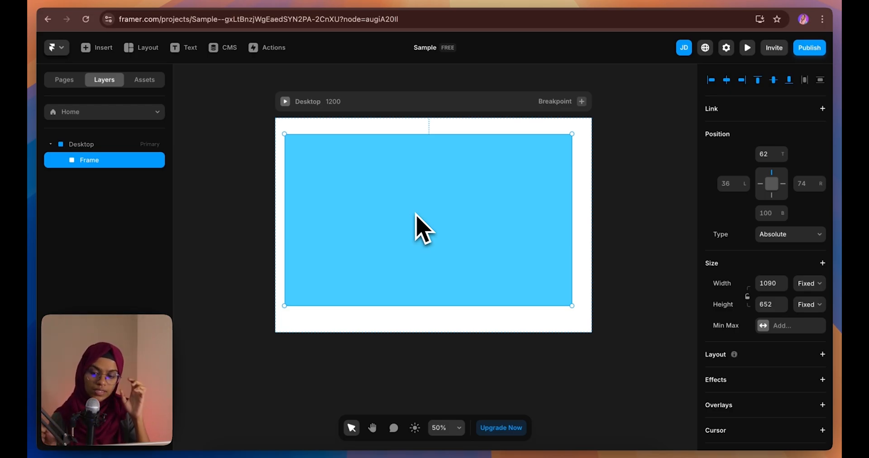
{"action": "mouse_move", "coordinate": [443, 214]}
{"action": "left_mouse_down"}
{"action": "mouse_move", "coordinate": [461, 213]}
{"action": "mouse_move", "coordinate": [446, 213]}
{"action": "left_mouse_up"}
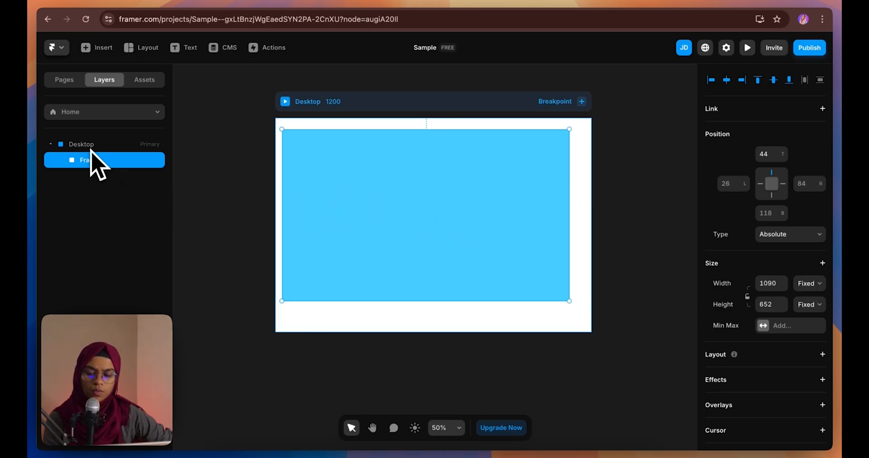
{"action": "left_click", "coordinate": [91, 147]}
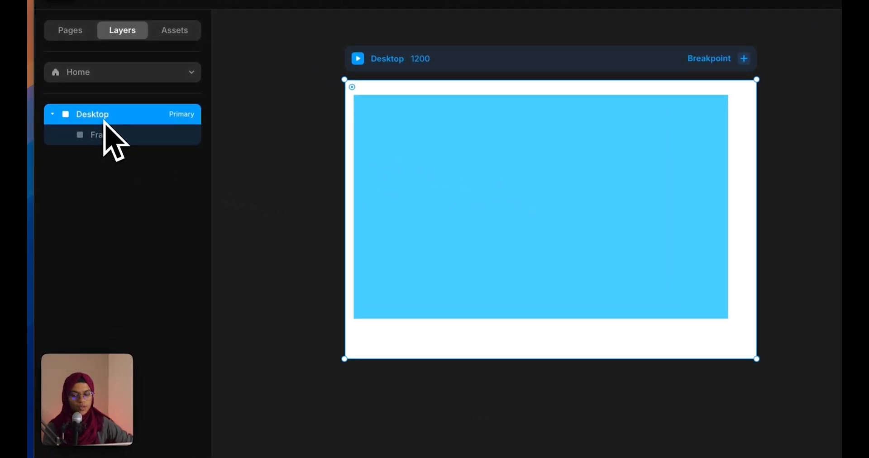
{"action": "mouse_move", "coordinate": [405, 222]}
{"action": "left_mouse_down"}
{"action": "mouse_move", "coordinate": [456, 229]}
{"action": "mouse_move", "coordinate": [406, 211]}
{"action": "left_mouse_up"}
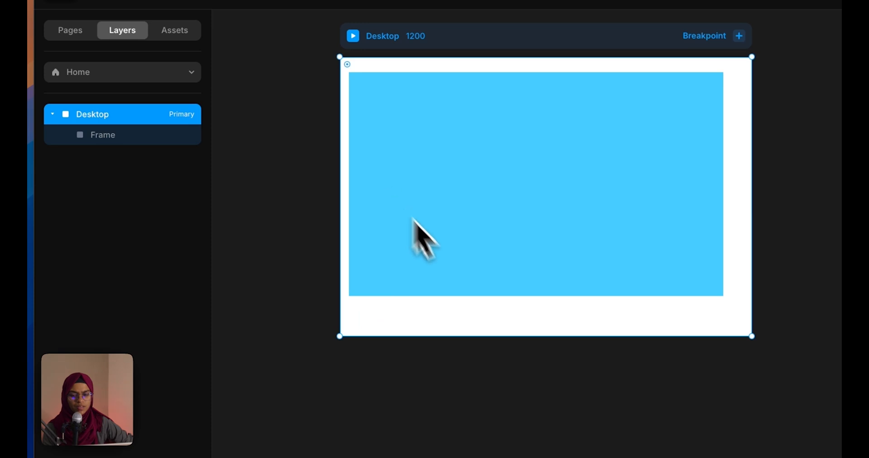
{"action": "left_click", "coordinate": [477, 355]}
{"action": "mouse_move", "coordinate": [466, 297]}
{"action": "left_mouse_down"}
{"action": "mouse_move", "coordinate": [444, 281]}
{"action": "mouse_move", "coordinate": [477, 310]}
{"action": "mouse_move", "coordinate": [471, 306]}
{"action": "left_mouse_up"}
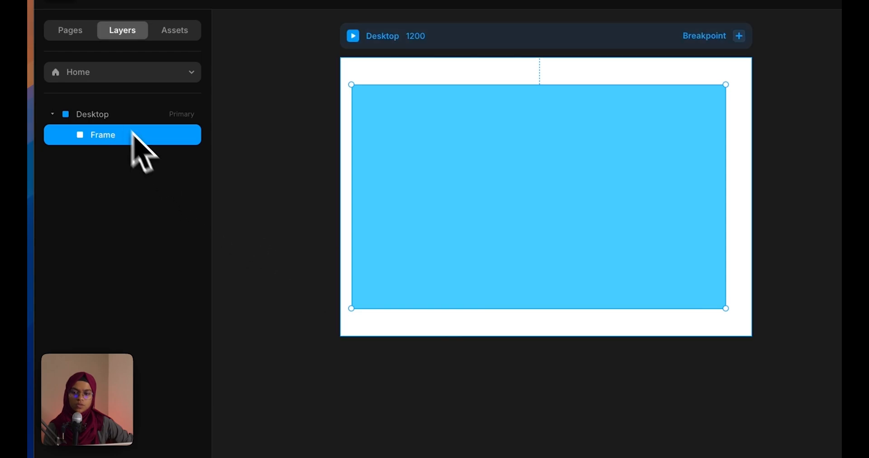
{"action": "left_click", "coordinate": [120, 118]}
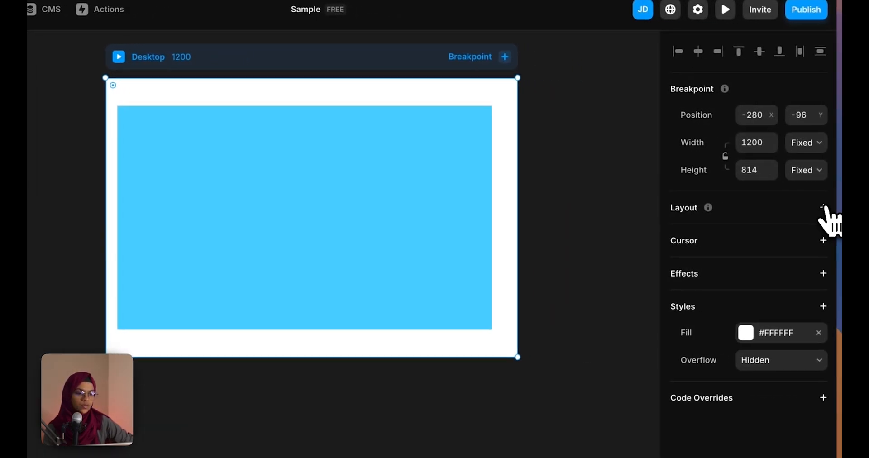
{"action": "left_click", "coordinate": [823, 206]}
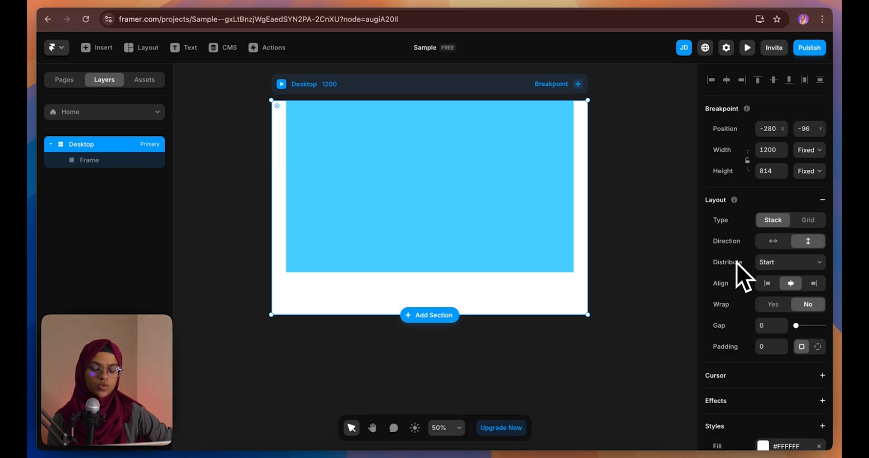
Draw two inner frames inside the blue frame and position them side by side
{"action": "left_click", "coordinate": [651, 308]}
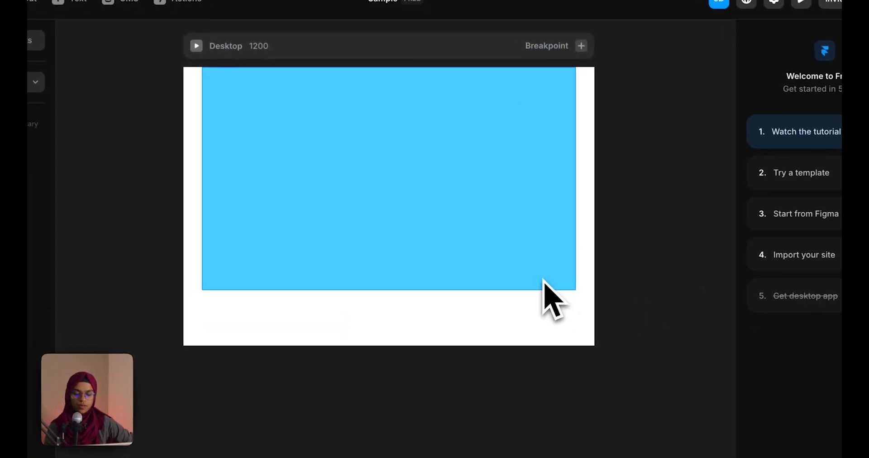
{"action": "left_click", "coordinate": [548, 265]}
{"action": "key", "text": "f"}
{"action": "left_click_drag", "start_coordinate": [223, 94], "coordinate": [361, 253]}
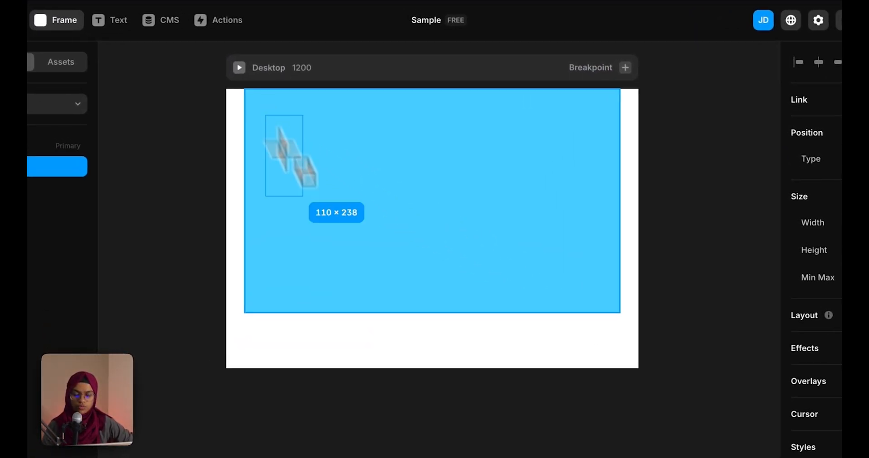
{"action": "left_click_drag", "start_coordinate": [409, 278], "coordinate": [409, 279]}
{"action": "key", "text": "f"}
{"action": "left_click_drag", "start_coordinate": [431, 131], "coordinate": [574, 281]}
{"action": "left_click_drag", "start_coordinate": [387, 155], "coordinate": [366, 153]}
{"action": "left_click_drag", "start_coordinate": [455, 181], "coordinate": [476, 175]}
{"action": "left_click_drag", "start_coordinate": [326, 204], "coordinate": [389, 209]}
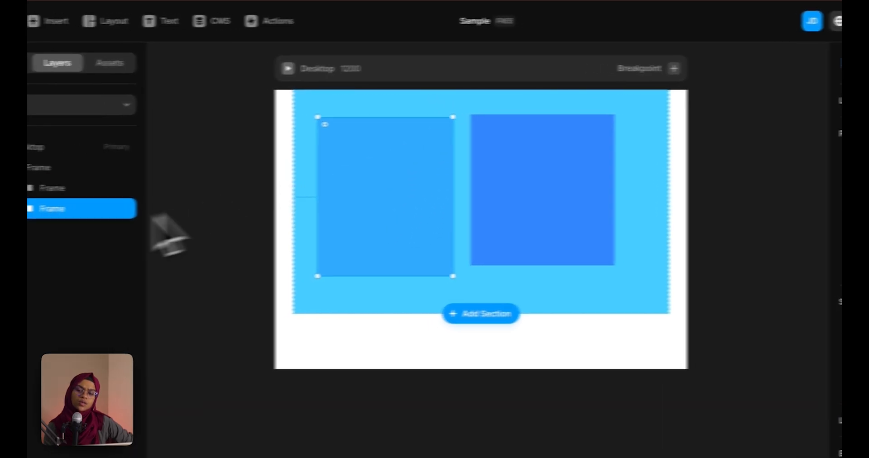
Turn the outer blue frame into a horizontal stack of its two frames
{"action": "left_click", "coordinate": [102, 167]}
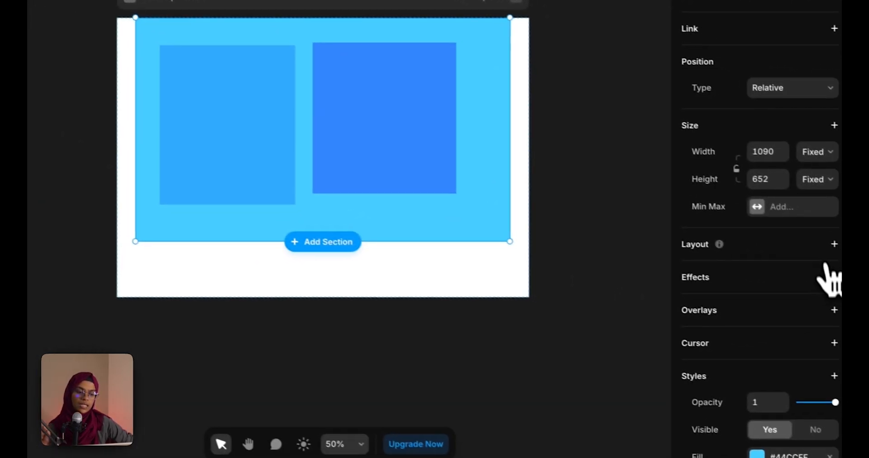
{"action": "left_click", "coordinate": [834, 245]}
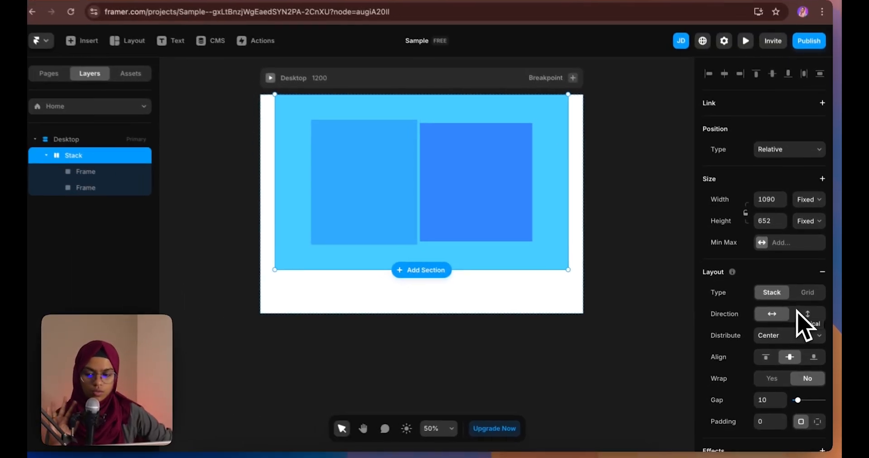
{"action": "scroll", "coordinate": [740, 328], "scroll_direction": "down", "scroll_amount": 3}
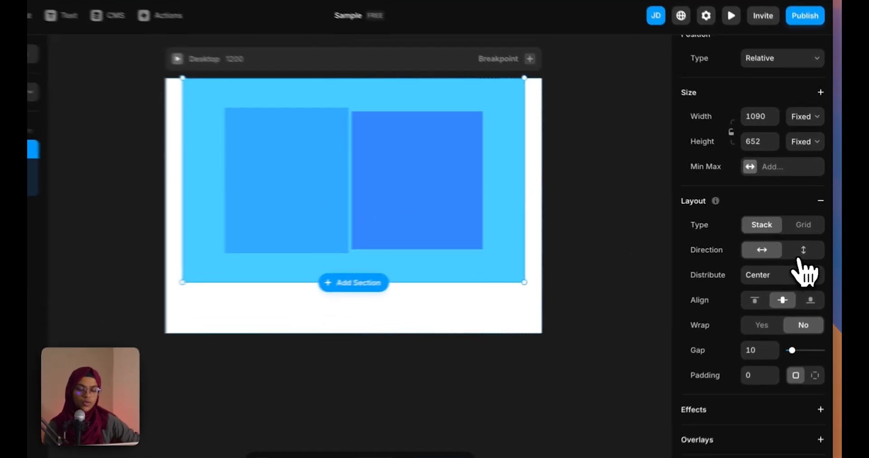
Try the stack's direction and distribution options, settling on horizontal with Center distribution
{"action": "left_click", "coordinate": [808, 244]}
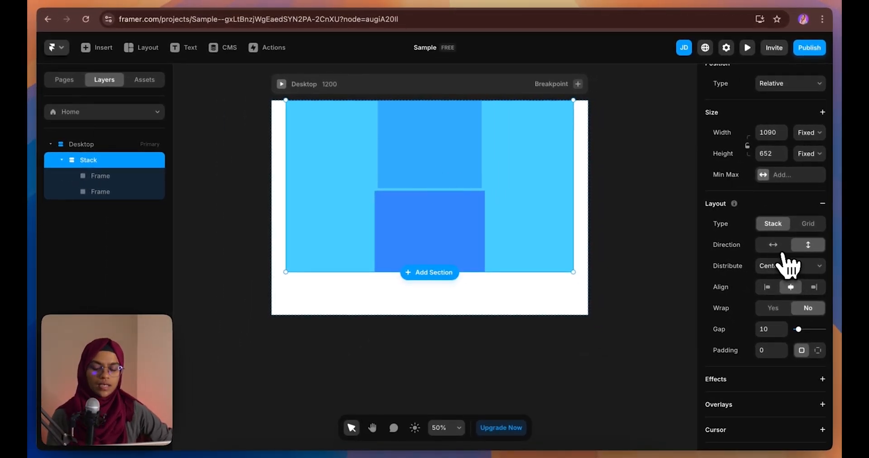
{"action": "left_click", "coordinate": [773, 244]}
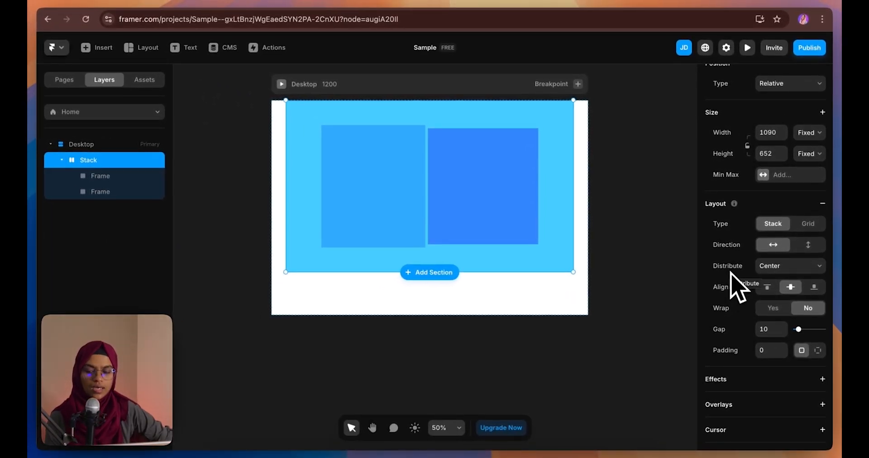
{"action": "left_click", "coordinate": [768, 274]}
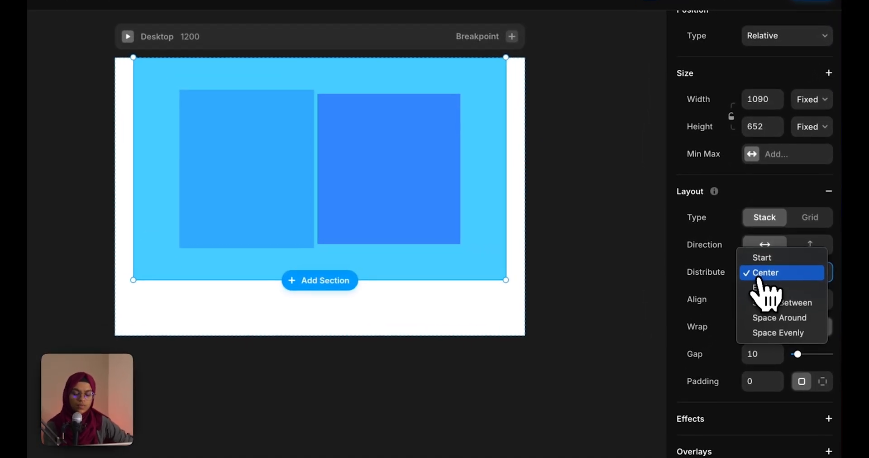
{"action": "left_click", "coordinate": [770, 270]}
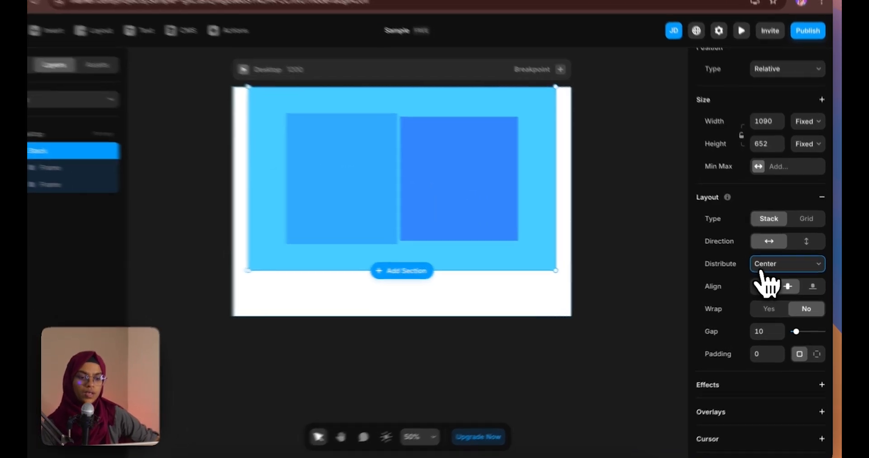
{"action": "left_click", "coordinate": [772, 266]}
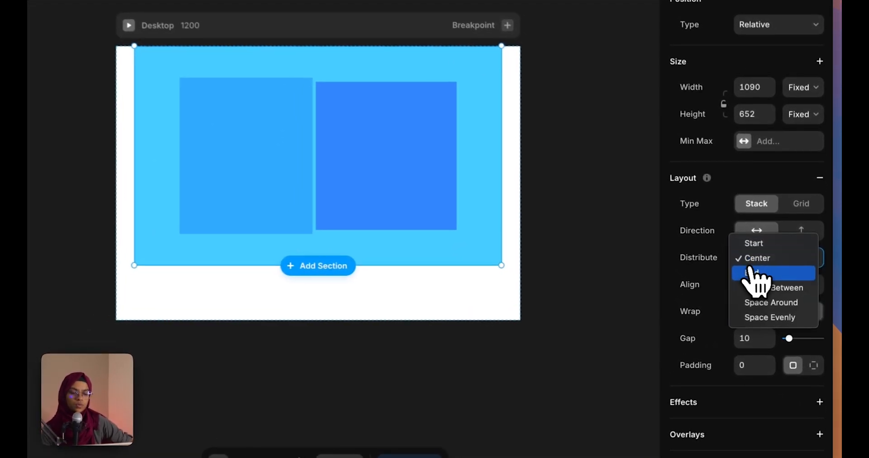
{"action": "left_click", "coordinate": [748, 247]}
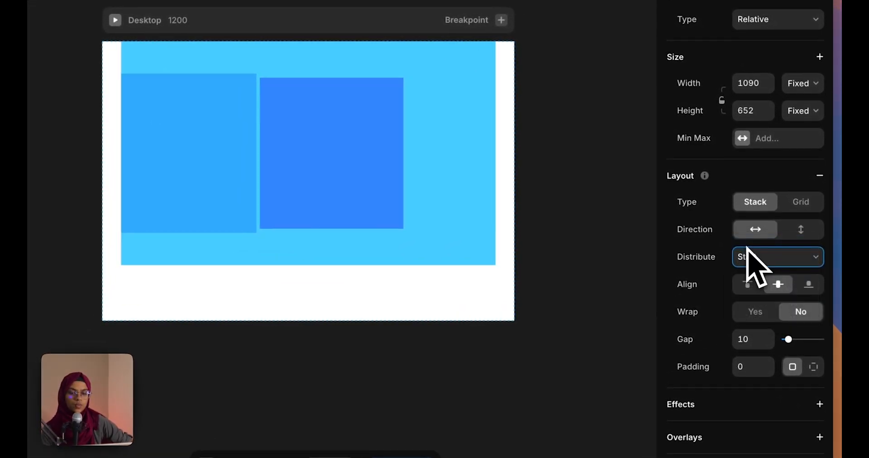
{"action": "left_click", "coordinate": [765, 290]}
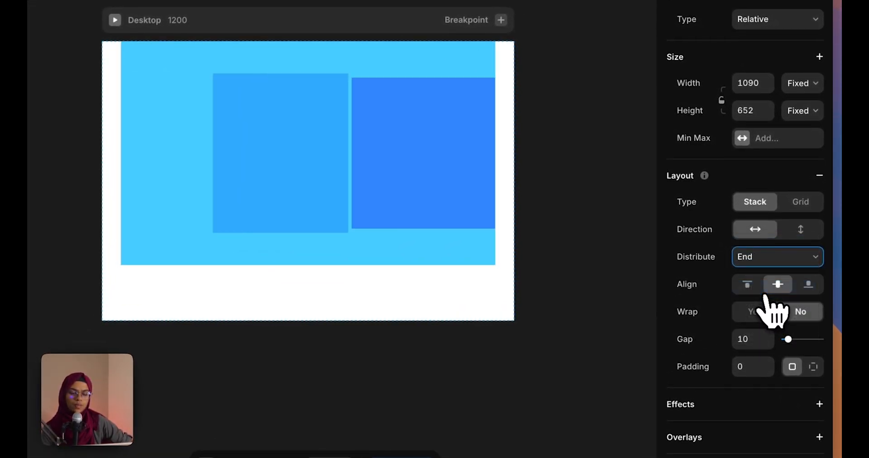
{"action": "left_click", "coordinate": [764, 265]}
{"action": "left_click", "coordinate": [770, 273]}
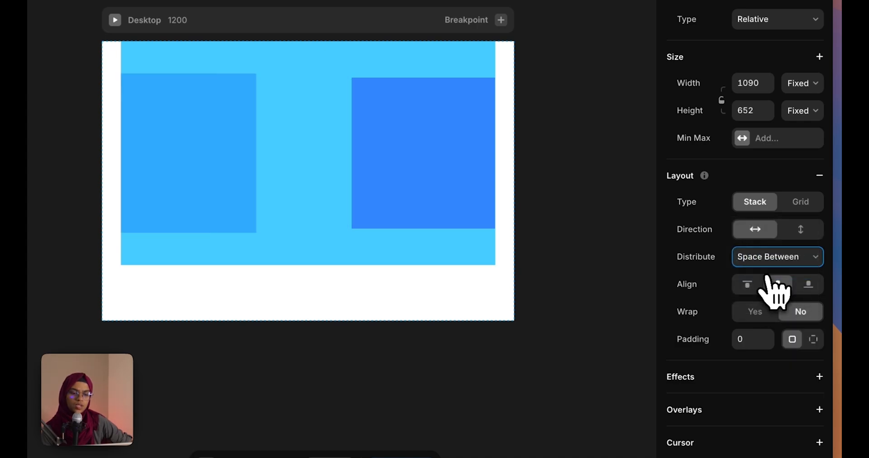
{"action": "left_click", "coordinate": [772, 257]}
{"action": "left_click", "coordinate": [768, 274]}
{"action": "left_click", "coordinate": [765, 266]}
{"action": "left_click", "coordinate": [767, 272]}
{"action": "left_click", "coordinate": [767, 263]}
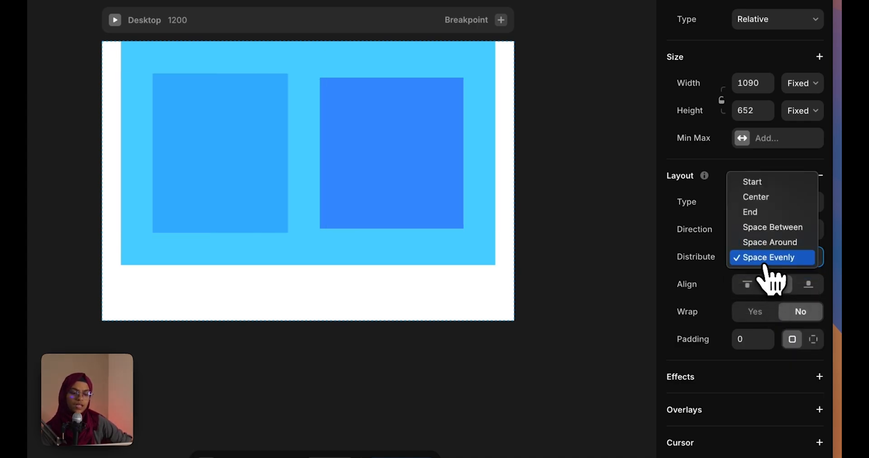
{"action": "left_click", "coordinate": [758, 199]}
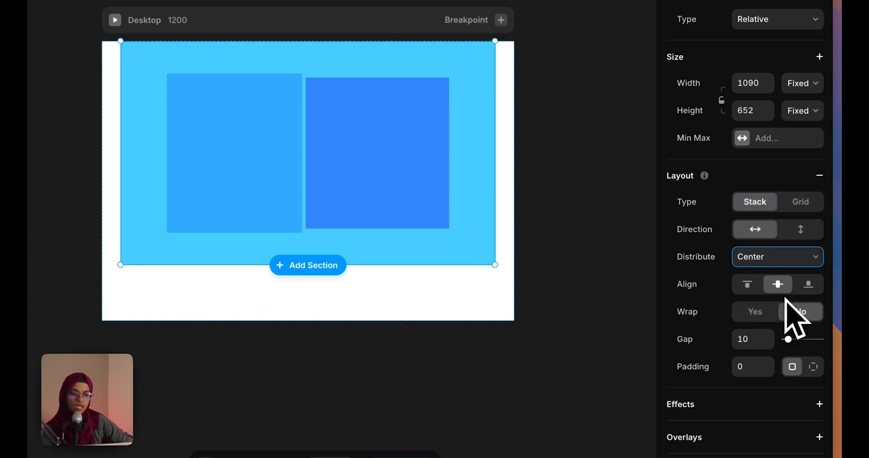
Align the two boxes to the stack's bottom and widen the gap to 94
{"action": "left_click", "coordinate": [747, 285]}
{"action": "left_click", "coordinate": [777, 285]}
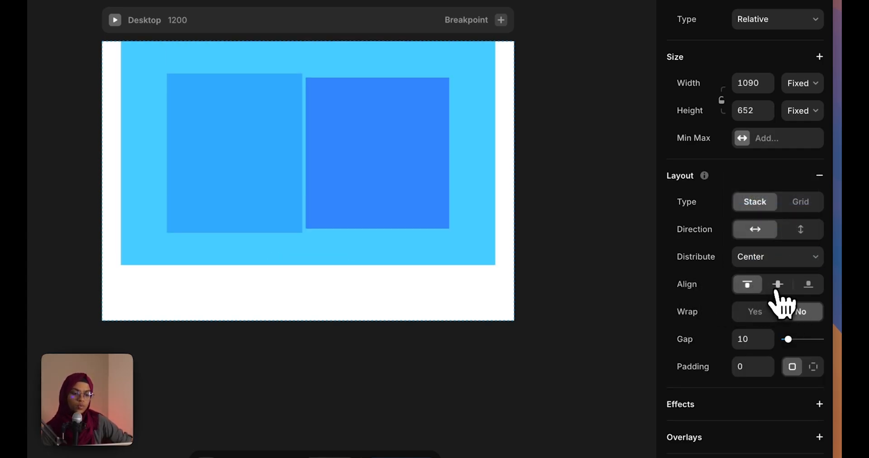
{"action": "left_click", "coordinate": [807, 285]}
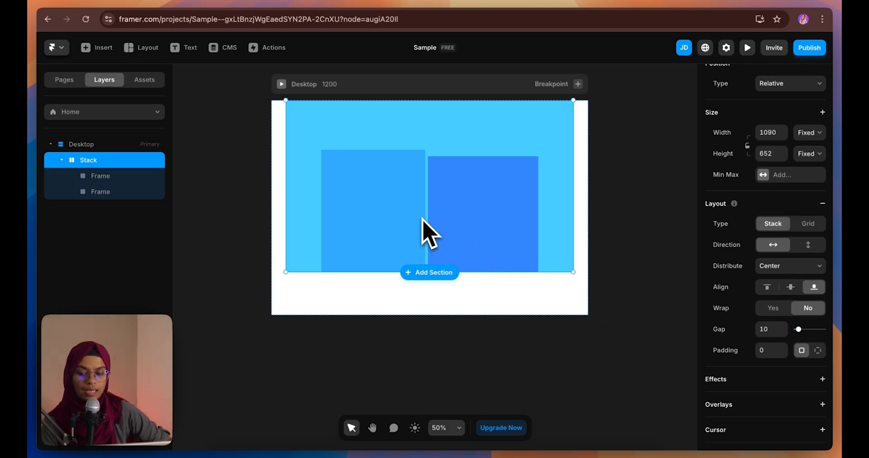
{"action": "left_click_drag", "start_coordinate": [798, 329], "coordinate": [827, 330]}
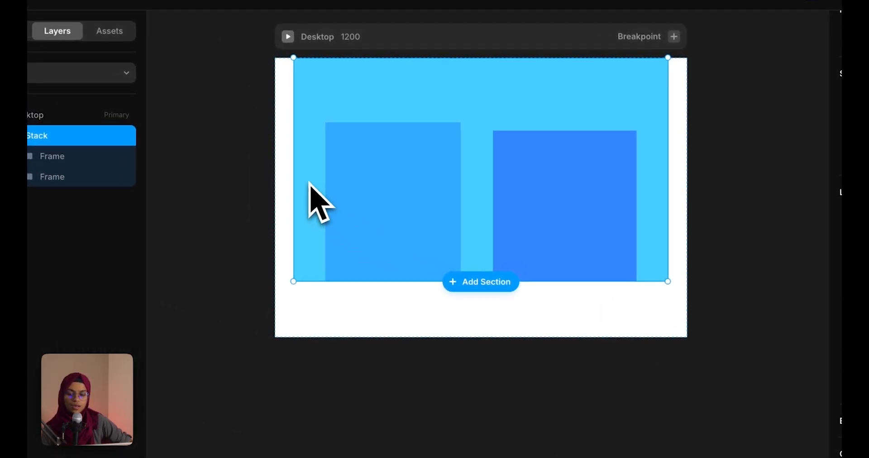
Set the stack's padding to 50 around its boxes
{"action": "left_click", "coordinate": [377, 307]}
{"action": "left_click", "coordinate": [355, 258]}
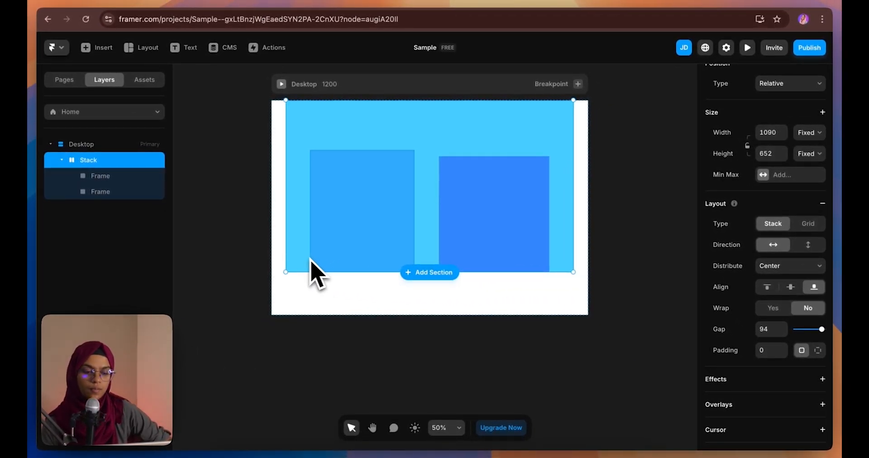
{"action": "left_click", "coordinate": [769, 350]}
{"action": "type", "text": "5"}
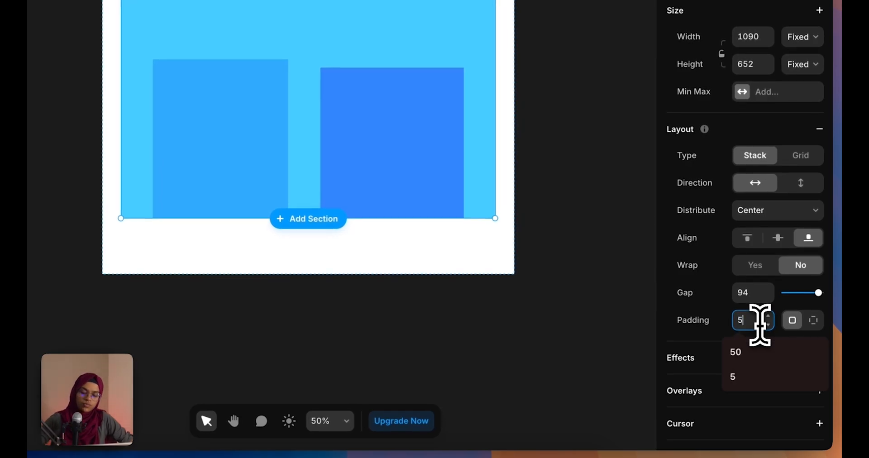
{"action": "type", "text": "0"}
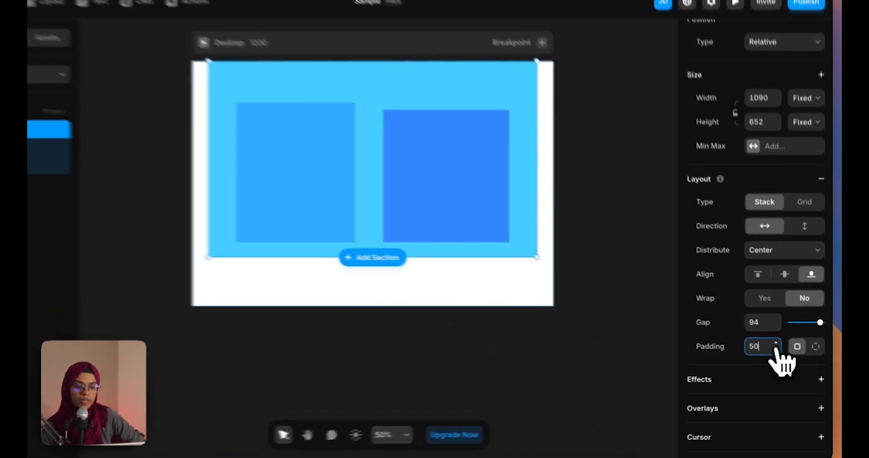
{"action": "left_click_drag", "start_coordinate": [783, 352], "coordinate": [731, 338]}
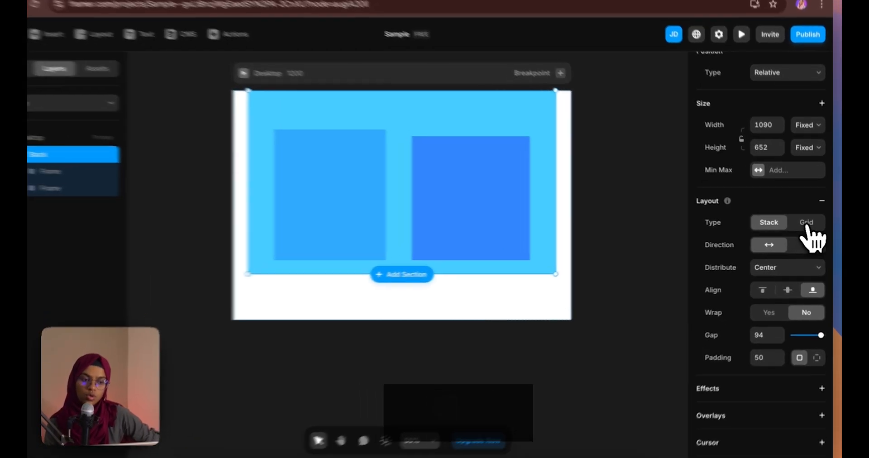
Switch the stack to a Grid layout and duplicate the blue box twice to make four boxes
{"action": "left_click", "coordinate": [808, 224]}
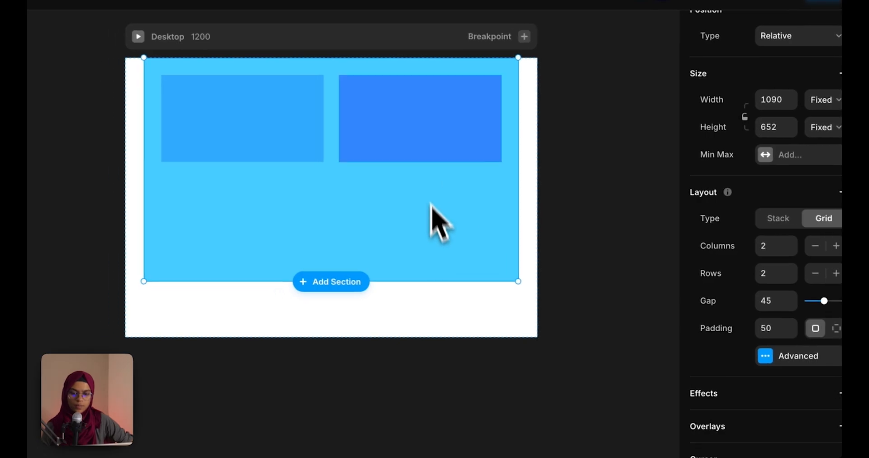
{"action": "left_click", "coordinate": [502, 173]}
{"action": "key", "text": "ctrl+d"}
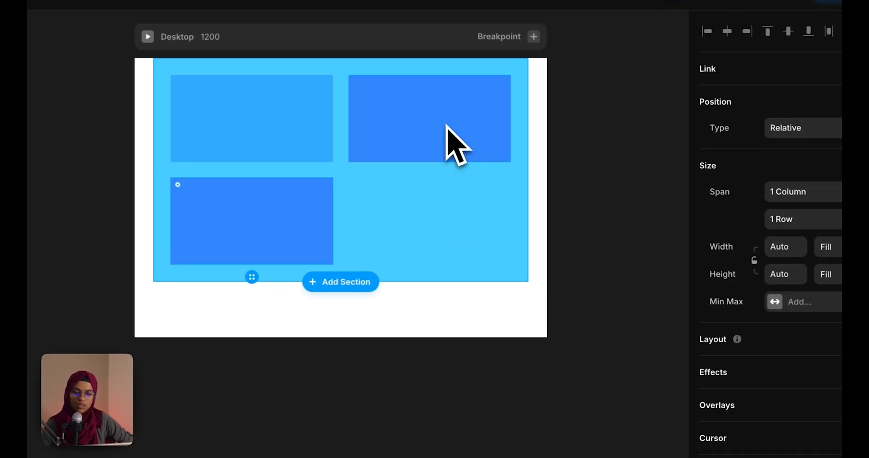
{"action": "key", "text": "ctrl+d"}
{"action": "left_click", "coordinate": [591, 354]}
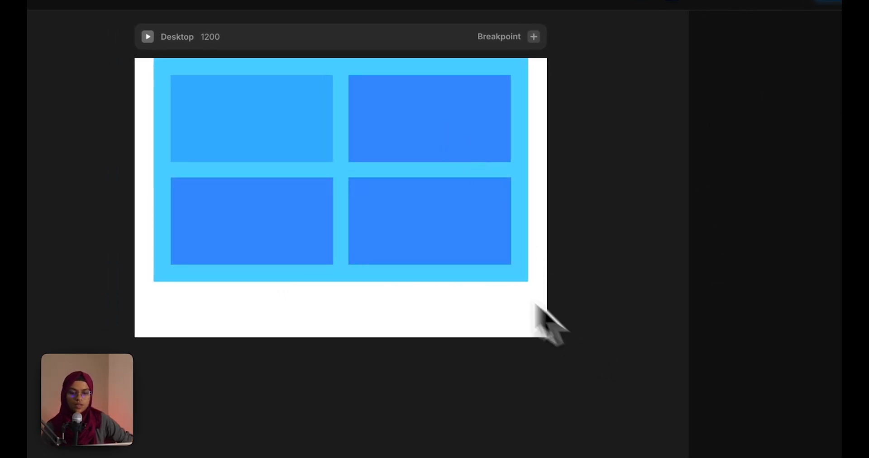
{"action": "left_click", "coordinate": [362, 188]}
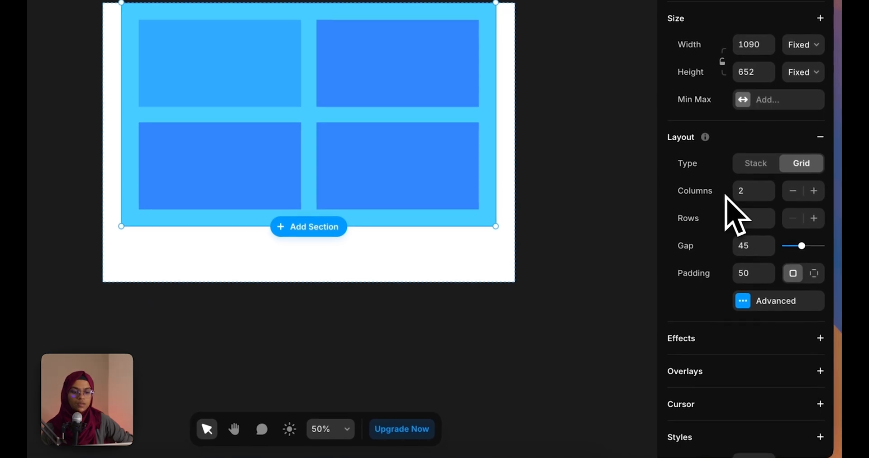
Set the grid to a fixed count of three columns
{"action": "left_click", "coordinate": [777, 200]}
{"action": "left_click", "coordinate": [768, 185]}
{"action": "left_click", "coordinate": [769, 194]}
{"action": "left_click", "coordinate": [768, 193]}
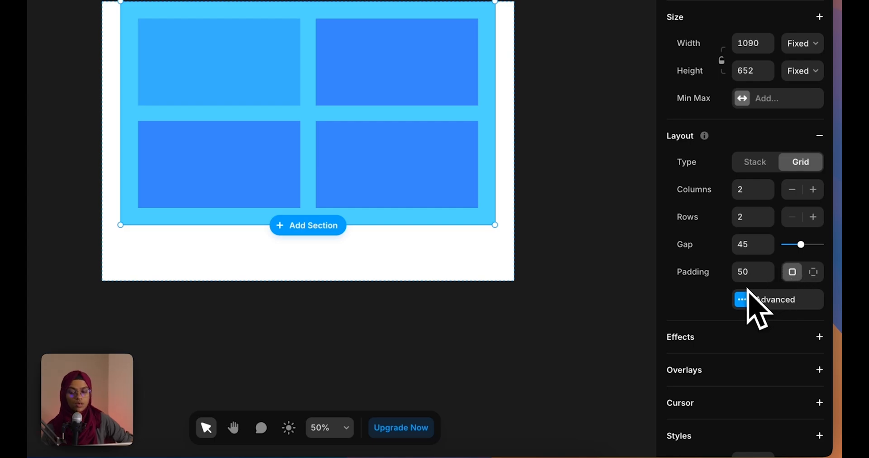
{"action": "left_click", "coordinate": [749, 306]}
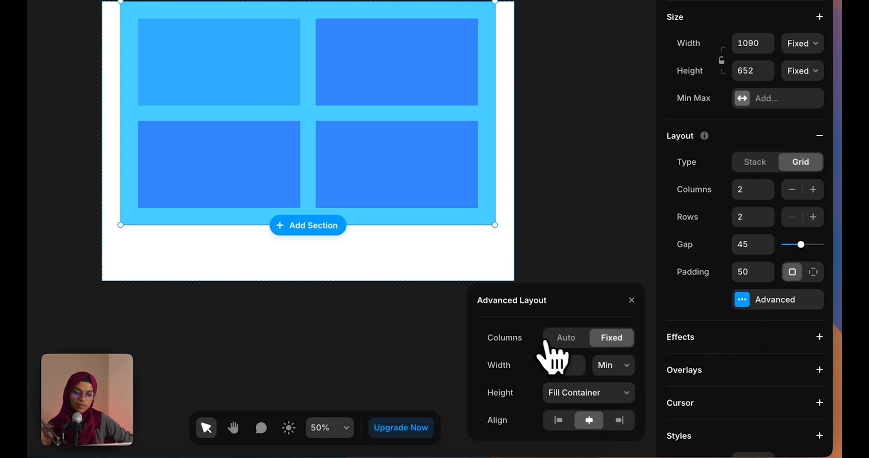
{"action": "left_click", "coordinate": [572, 343]}
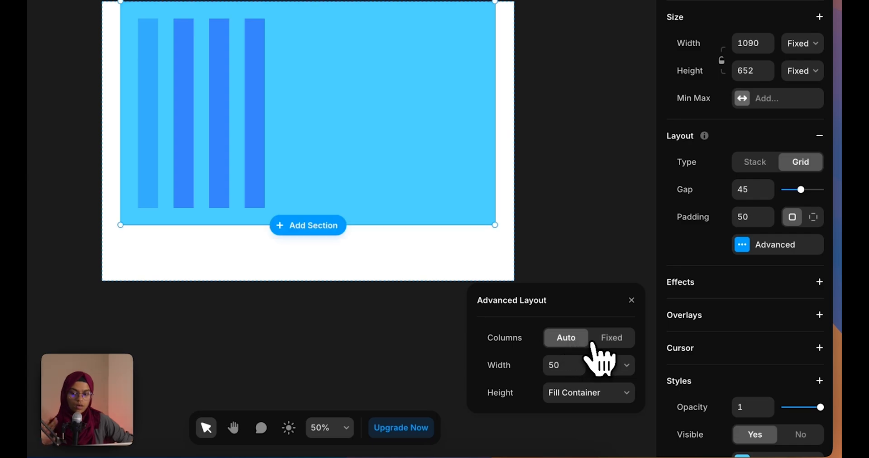
{"action": "left_click", "coordinate": [602, 344]}
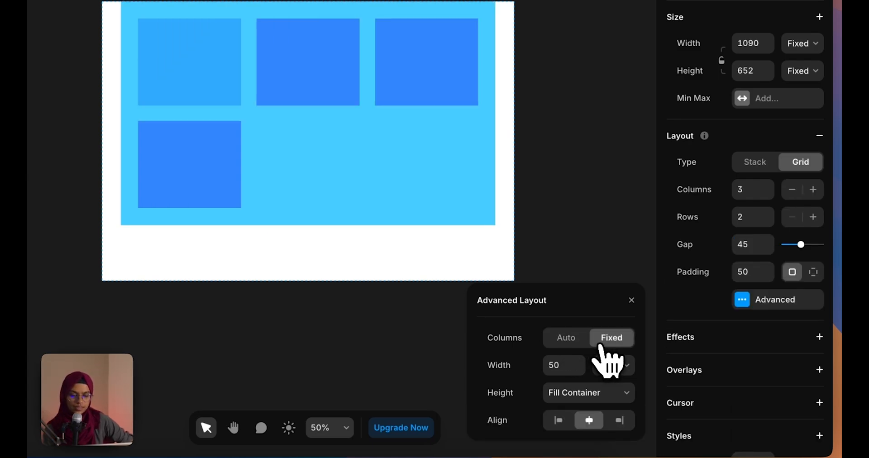
Keep Min column width and Fill Container row height, and try left, centre and right item alignment
{"action": "left_click", "coordinate": [609, 367]}
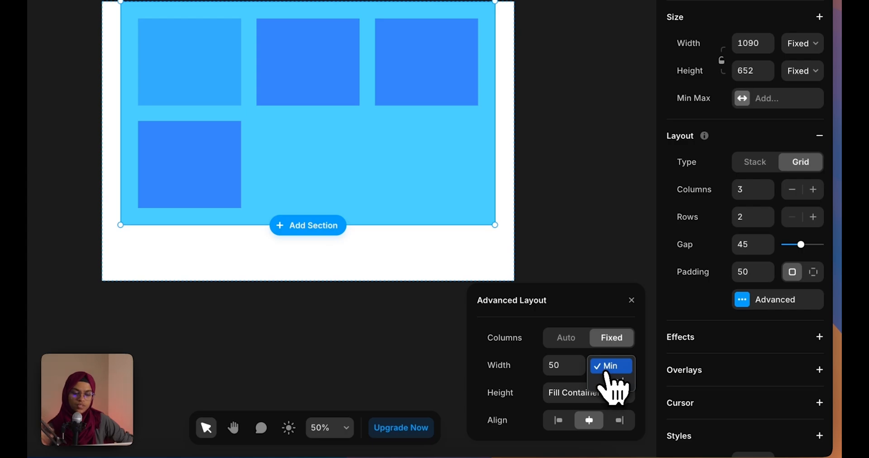
{"action": "left_click", "coordinate": [611, 366]}
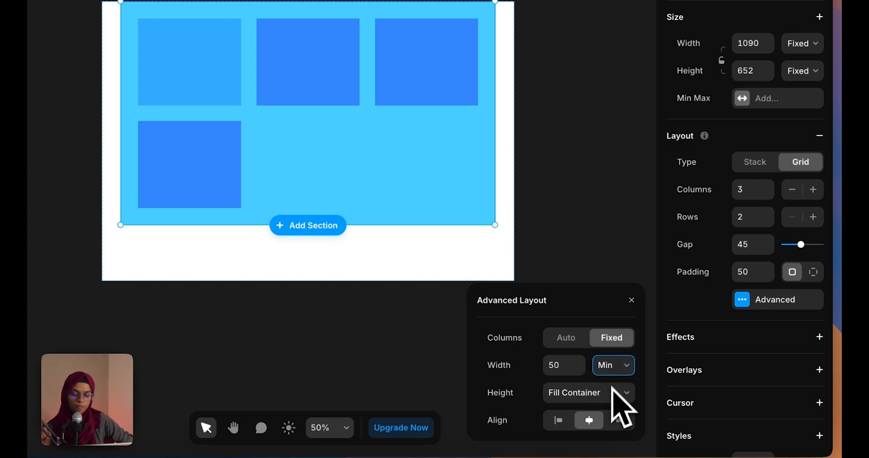
{"action": "left_click", "coordinate": [561, 398]}
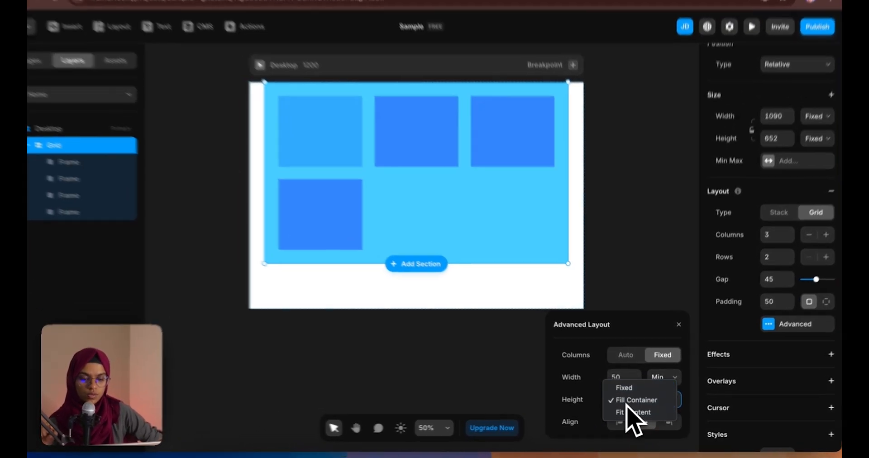
{"action": "left_click", "coordinate": [630, 402]}
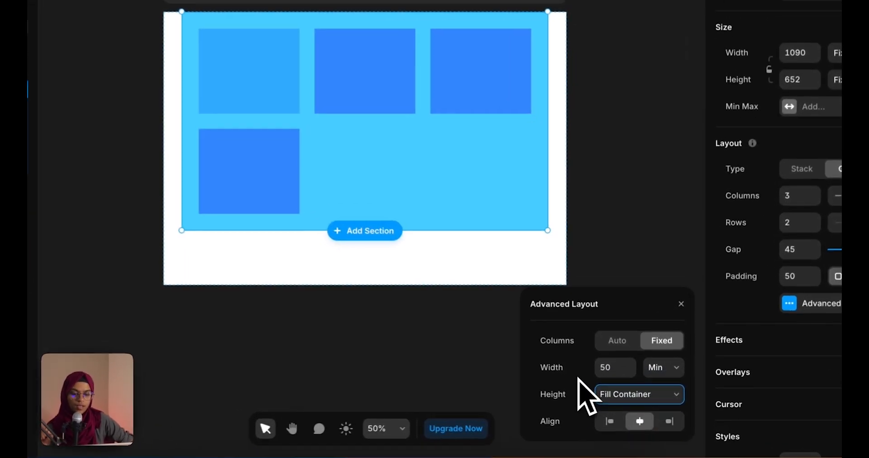
{"action": "left_click", "coordinate": [622, 423]}
{"action": "left_click", "coordinate": [638, 428]}
{"action": "left_click", "coordinate": [671, 426]}
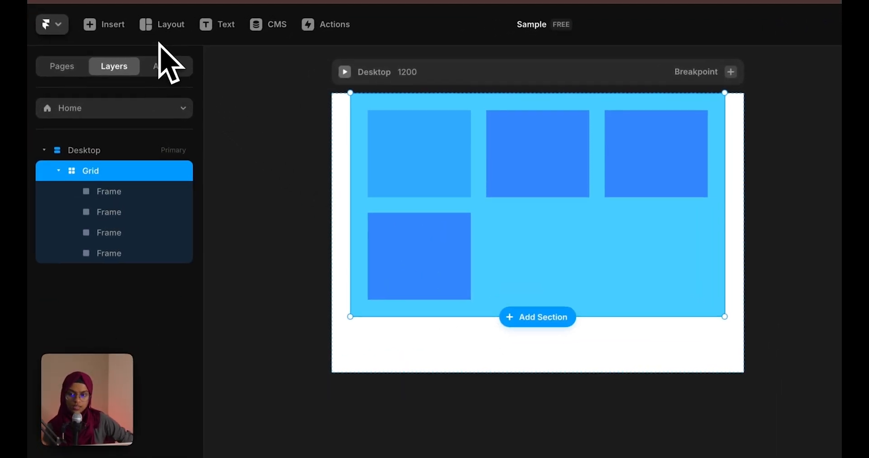
Insert a new 2x2 grid from the Layout menu and nest it into the empty grid cell
{"action": "left_click", "coordinate": [162, 20]}
{"action": "left_click", "coordinate": [158, 136]}
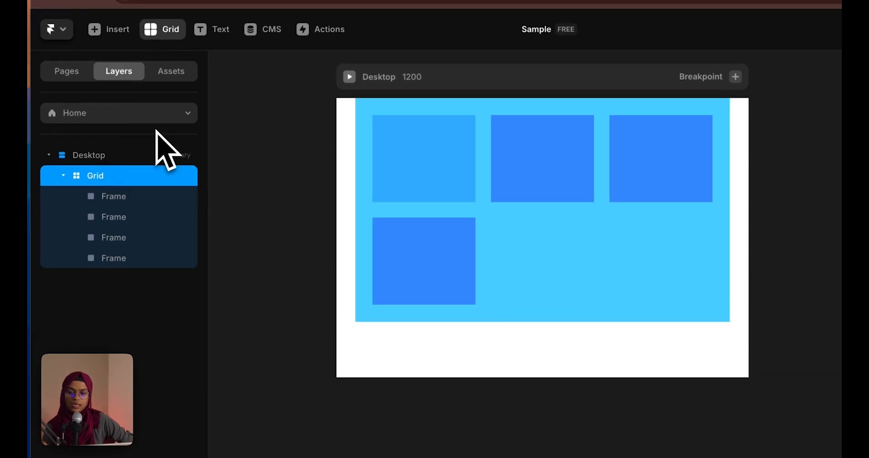
{"action": "left_click_drag", "start_coordinate": [379, 318], "coordinate": [681, 395]}
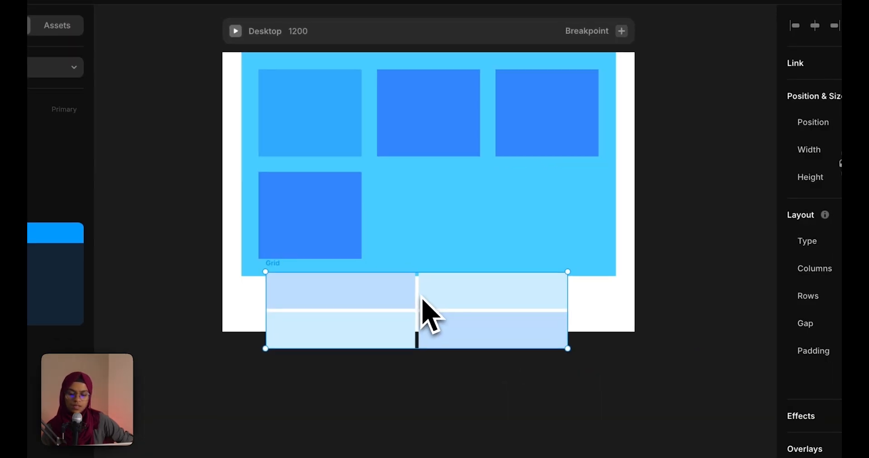
{"action": "left_click_drag", "start_coordinate": [422, 298], "coordinate": [468, 195]}
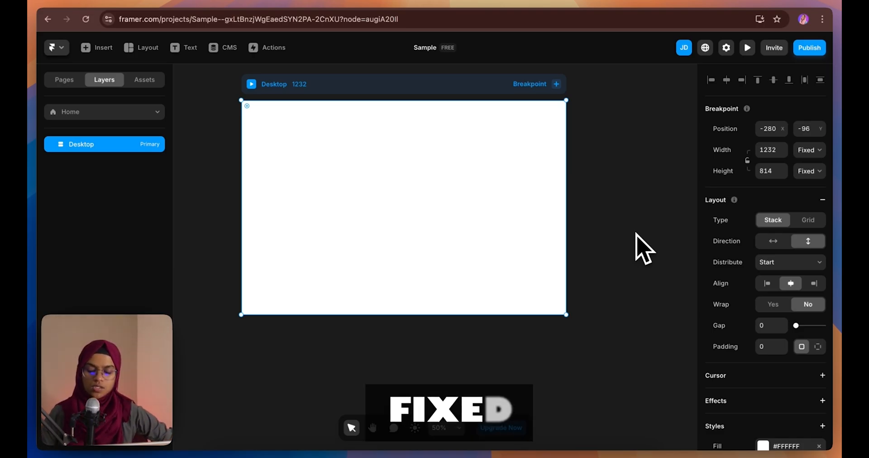
Draw a new blue frame covering most of the Desktop page
{"action": "key", "text": "f"}
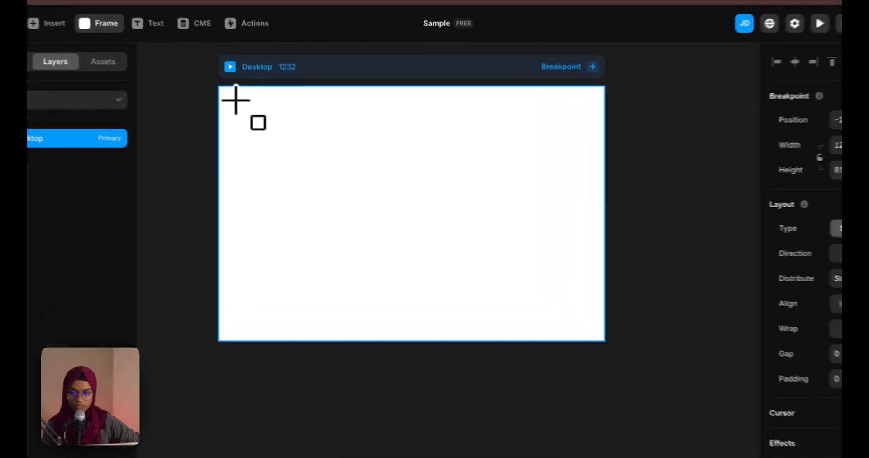
{"action": "left_click_drag", "start_coordinate": [254, 110], "coordinate": [601, 327]}
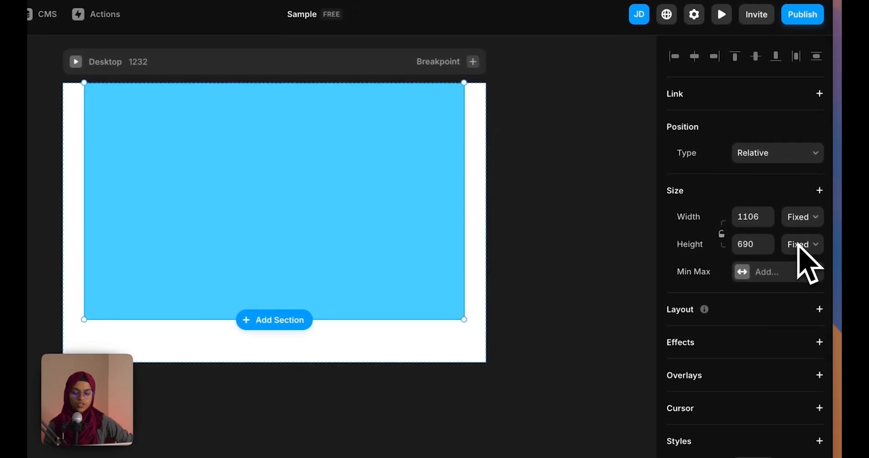
{"action": "left_click", "coordinate": [491, 181]}
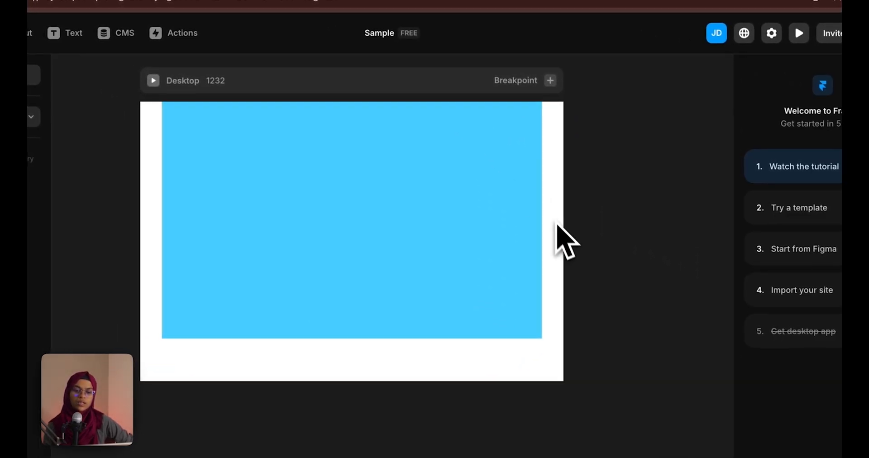
Resize the Desktop breakpoint to 1212 wide
{"action": "left_click", "coordinate": [296, 90]}
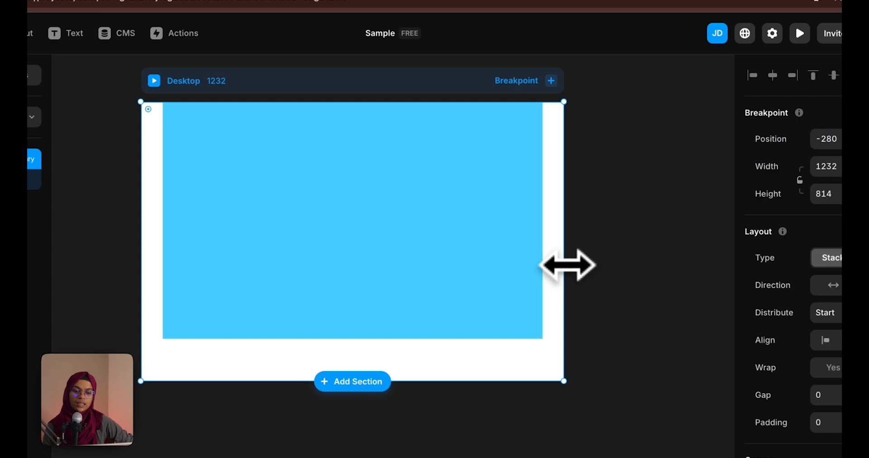
{"action": "left_click_drag", "start_coordinate": [566, 264], "coordinate": [666, 265]}
{"action": "left_click_drag", "start_coordinate": [638, 240], "coordinate": [546, 278]}
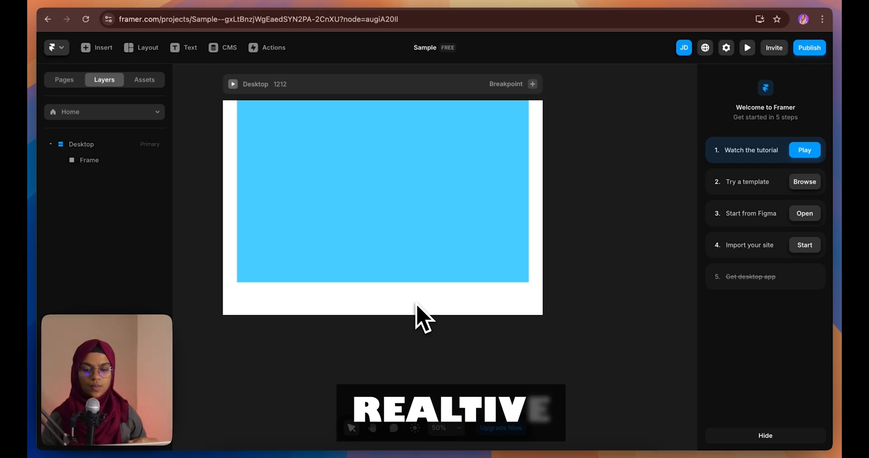
Draw an 816 × 448 dark-blue frame inside the light-blue frame and set its width to 50% relative
{"action": "left_click", "coordinate": [395, 266]}
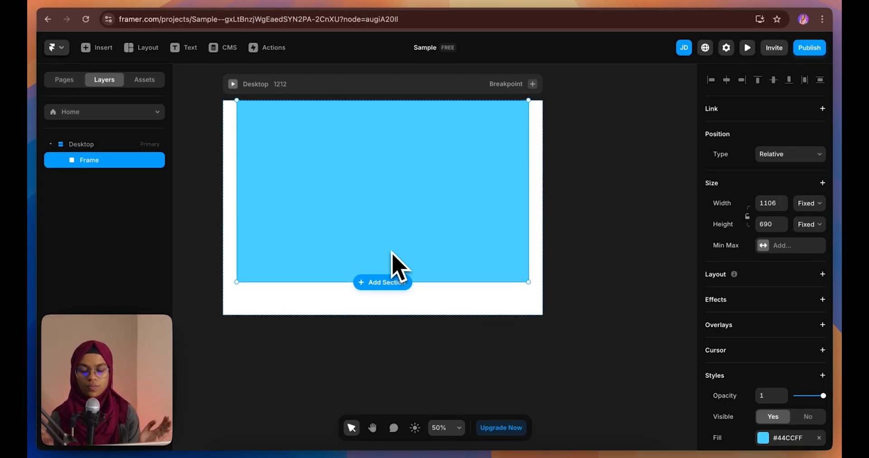
{"action": "key", "text": "f"}
{"action": "left_click_drag", "start_coordinate": [248, 124], "coordinate": [466, 250]}
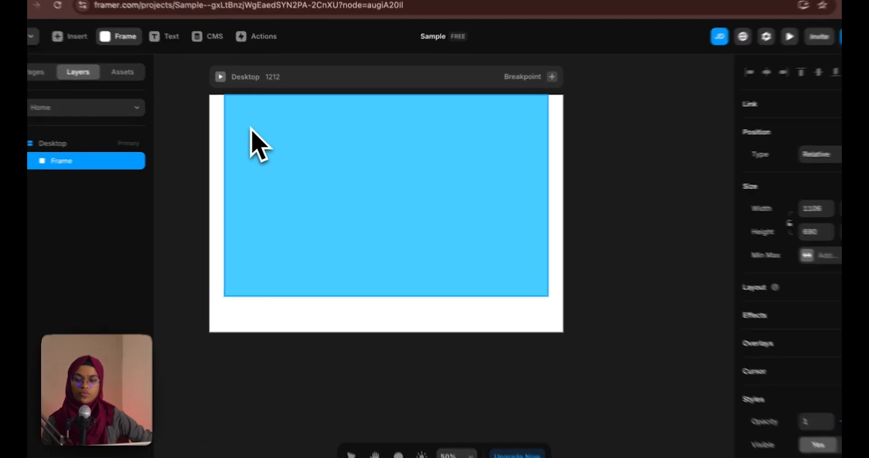
{"action": "left_click_drag", "start_coordinate": [500, 279], "coordinate": [499, 275]}
{"action": "left_click", "coordinate": [868, 323]}
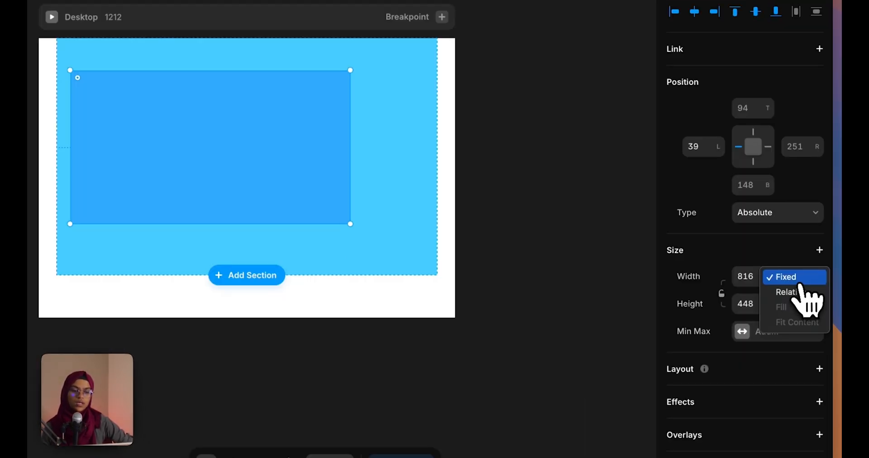
{"action": "left_click", "coordinate": [799, 293]}
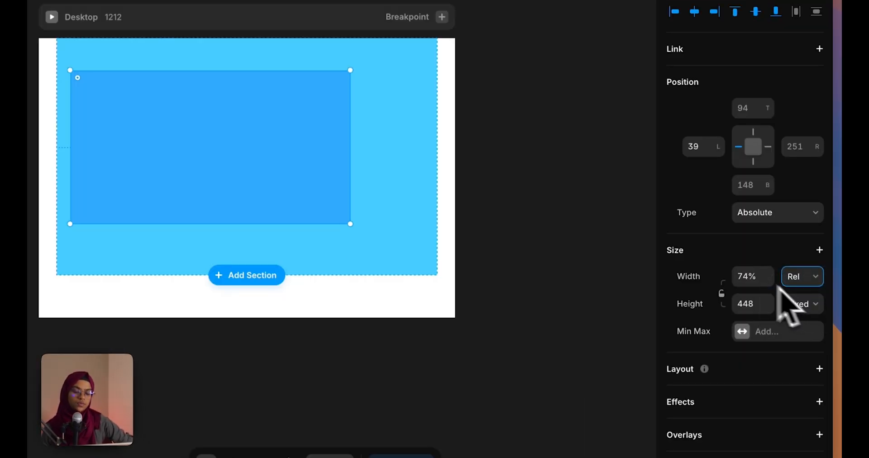
{"action": "left_click", "coordinate": [757, 276]}
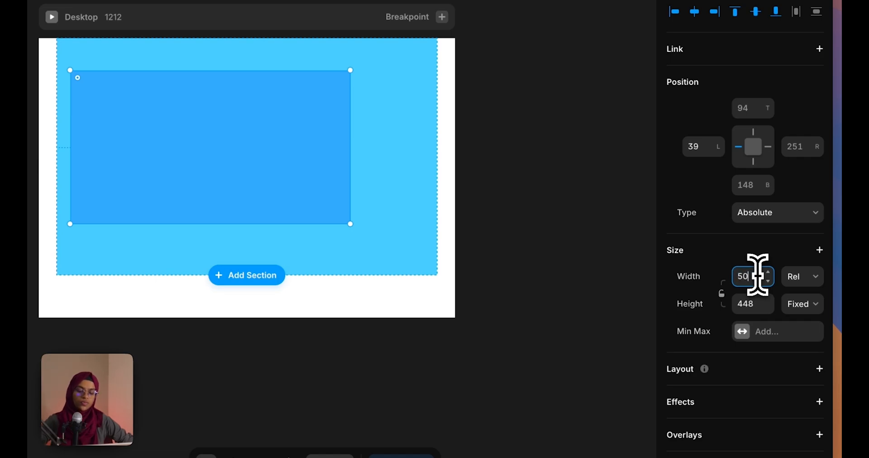
{"action": "key", "text": "Return"}
Change the inner rectangle's relative width to 70%
{"action": "left_click", "coordinate": [452, 220]}
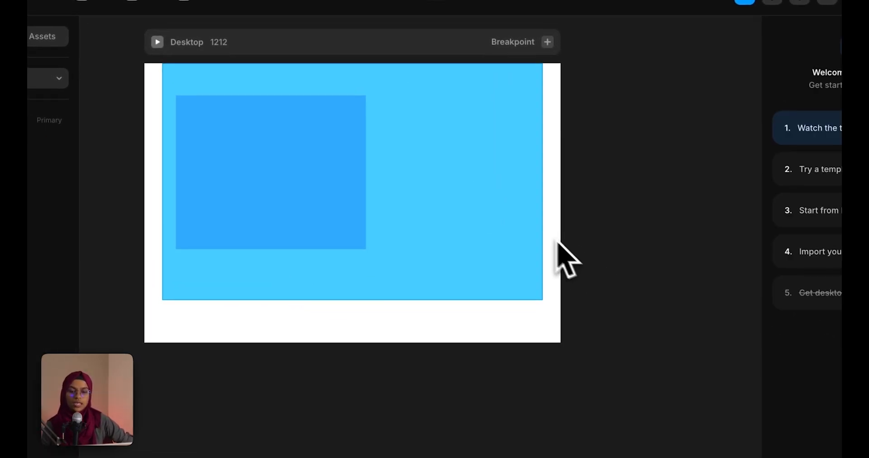
{"action": "left_click", "coordinate": [492, 211]}
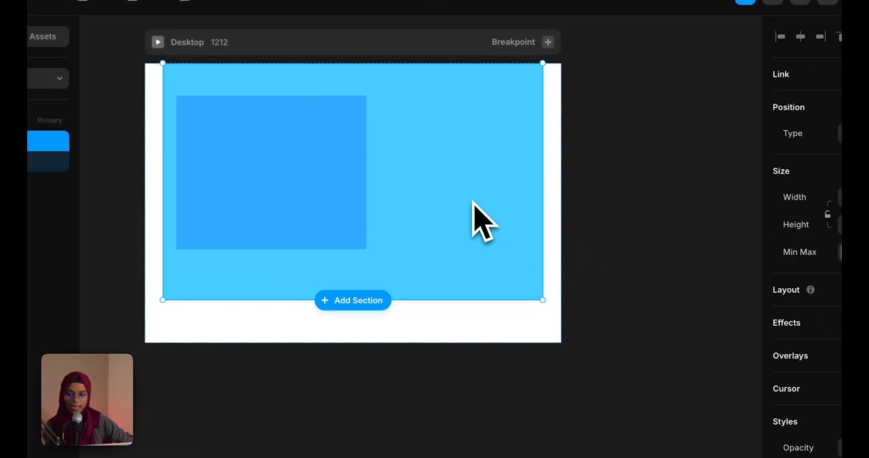
{"action": "left_click", "coordinate": [284, 202]}
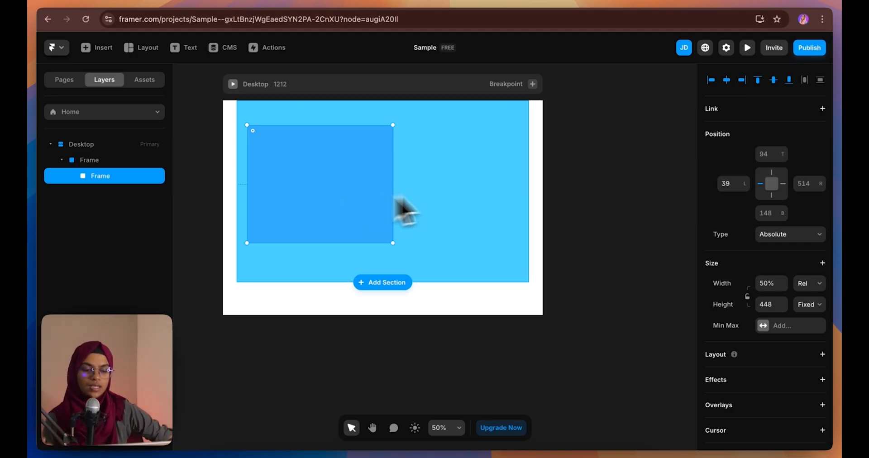
{"action": "left_click", "coordinate": [771, 283]}
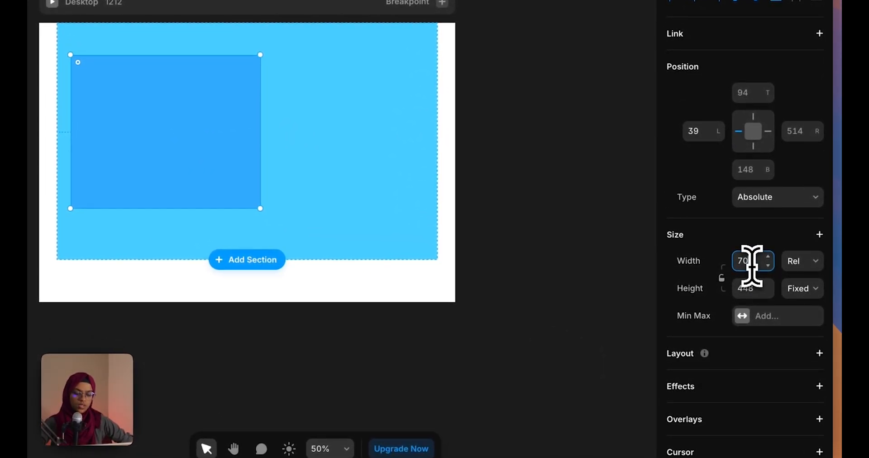
{"action": "type", "text": "70"}
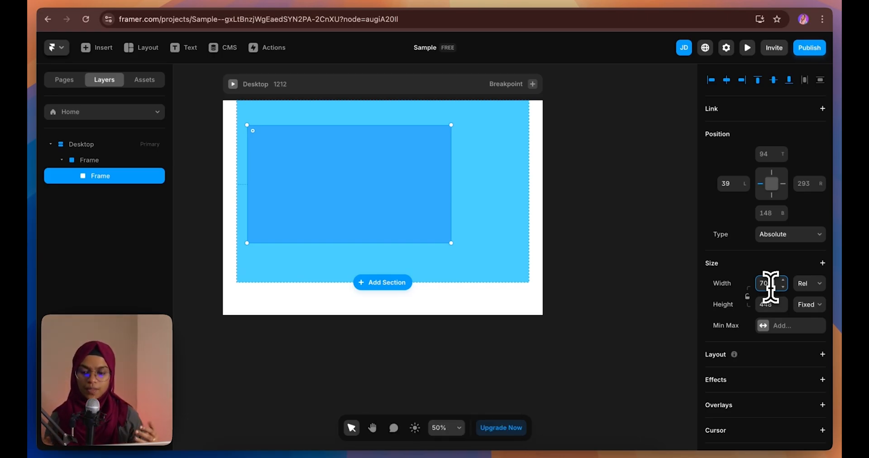
{"action": "left_click", "coordinate": [809, 284]}
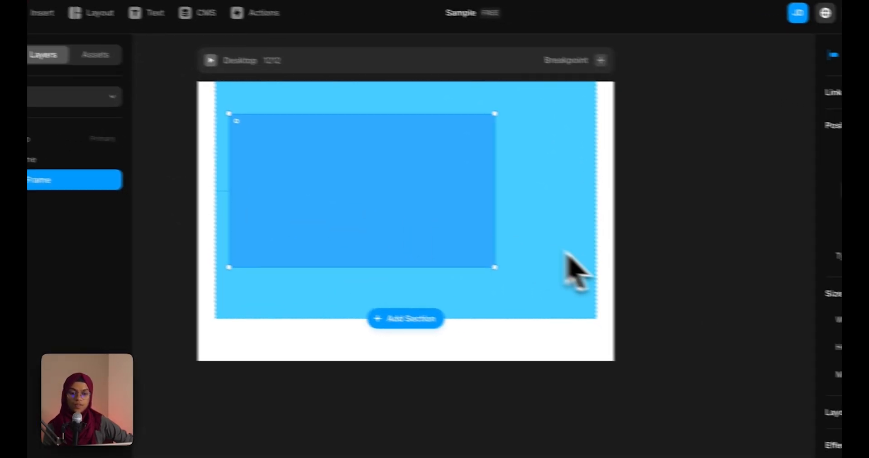
{"action": "left_click", "coordinate": [654, 273]}
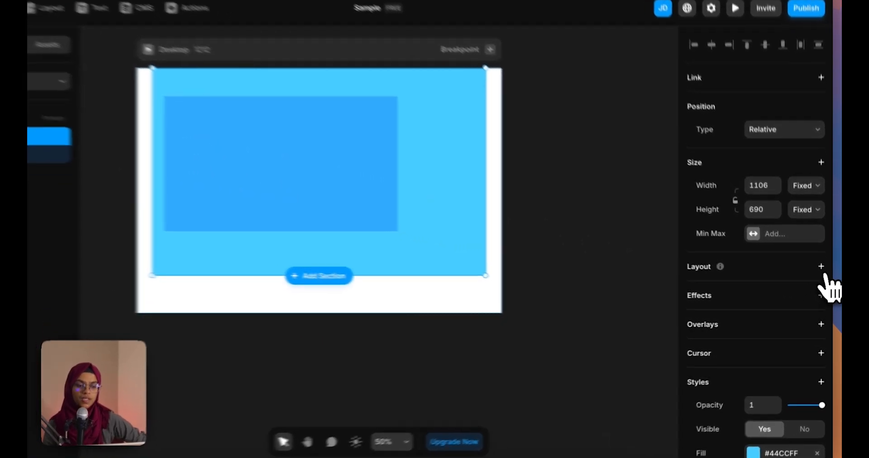
Add a stack layout to the outer frame and set the inner frame's width to Fill (1fr)
{"action": "left_click", "coordinate": [823, 274]}
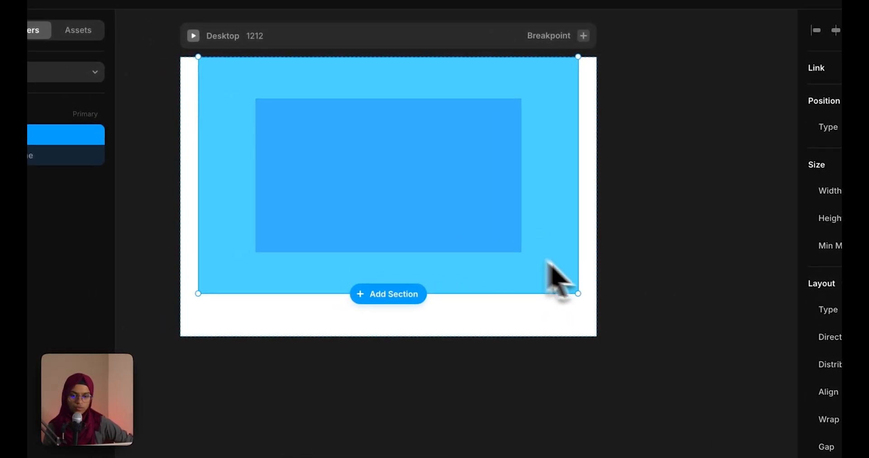
{"action": "left_click", "coordinate": [498, 253]}
{"action": "left_click", "coordinate": [45, 158]}
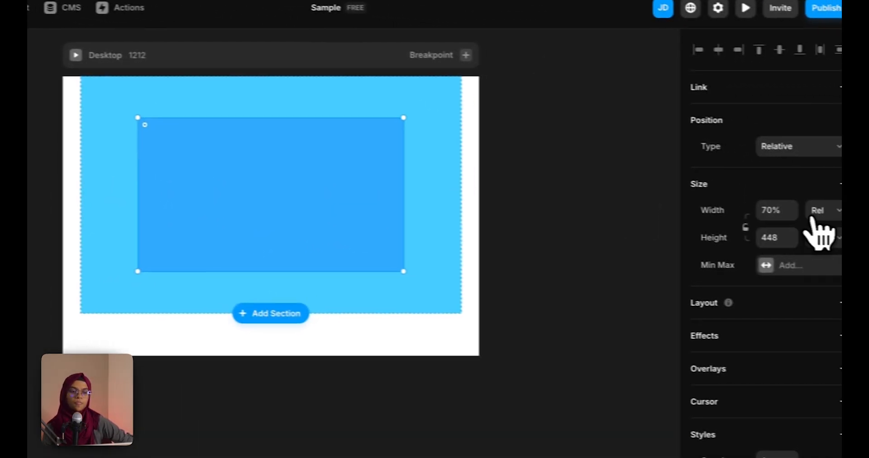
{"action": "left_click", "coordinate": [811, 212]}
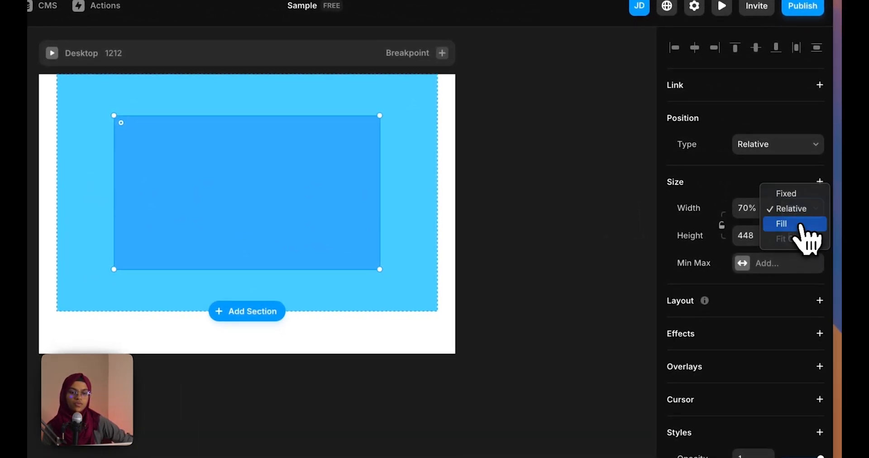
{"action": "left_click", "coordinate": [803, 224]}
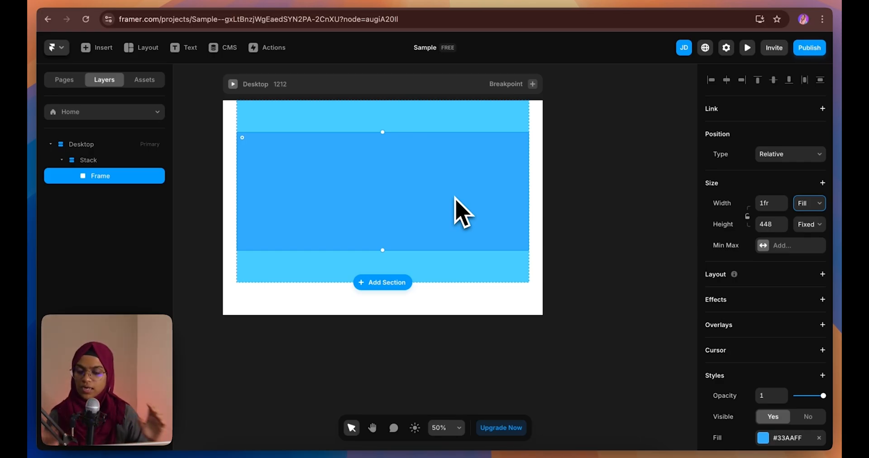
{"action": "left_click", "coordinate": [775, 203]}
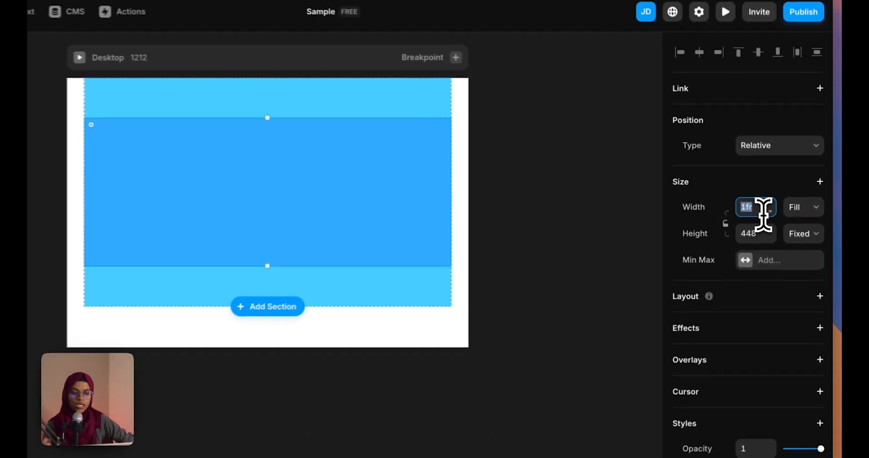
Set the inner frame's width to 0.5fr, keeping the Fill width type
{"action": "type", "text": "0.5"}
{"action": "key", "text": "Return"}
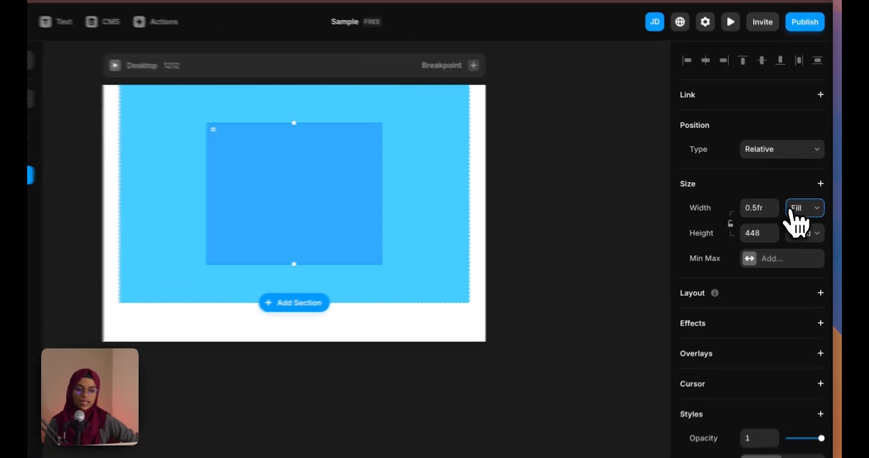
{"action": "left_click", "coordinate": [803, 204]}
{"action": "left_click", "coordinate": [780, 211]}
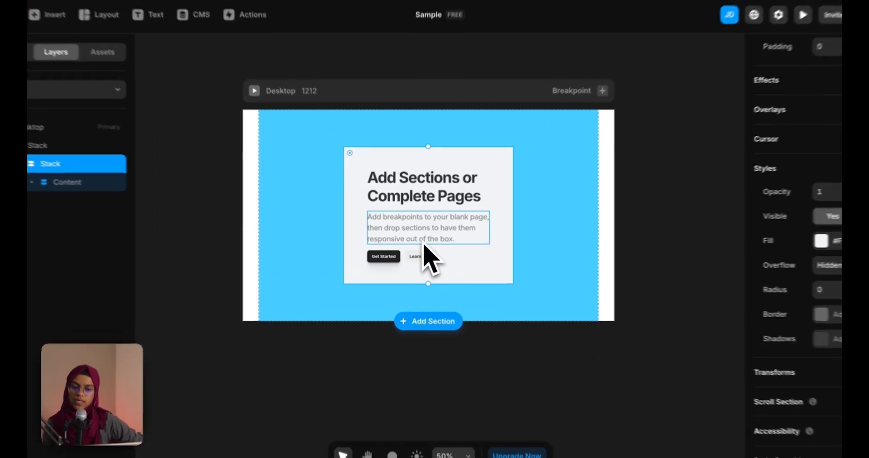
Set the grey card's height to Fit Content
{"action": "left_click", "coordinate": [422, 240]}
{"action": "key", "text": "ctrl+d"}
{"action": "key", "text": "ctrl+d"}
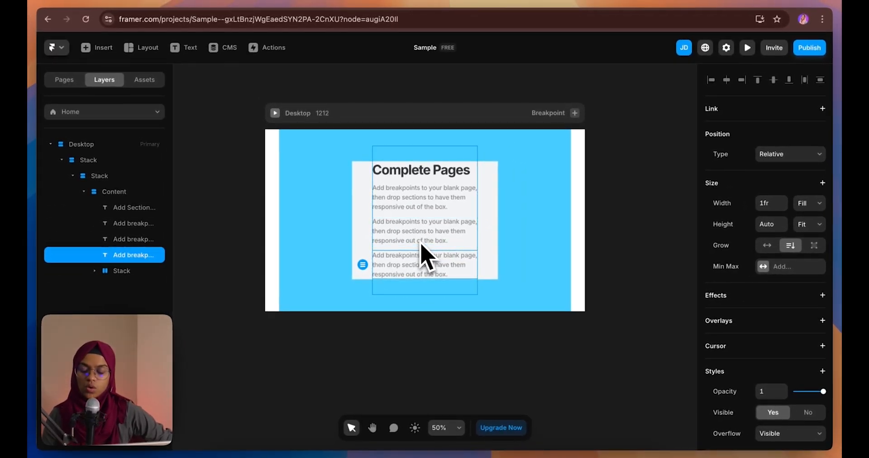
{"action": "key", "text": "ctrl+z"}
{"action": "key", "text": "ctrl+z"}
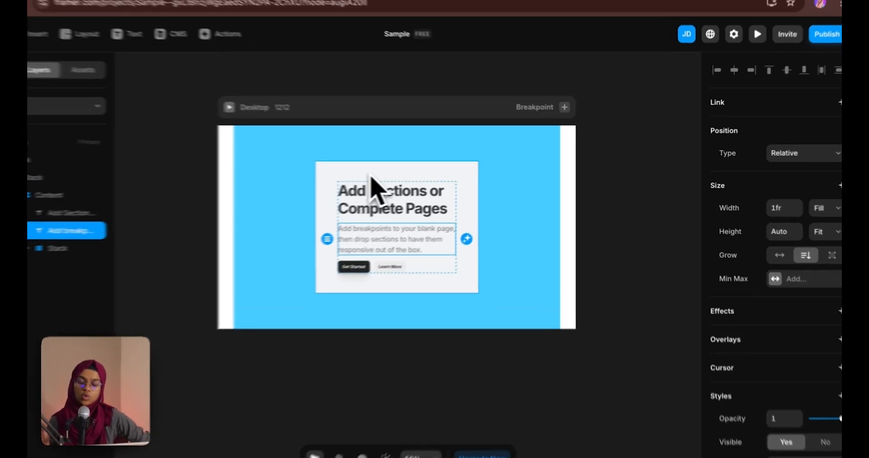
{"action": "left_click", "coordinate": [401, 179]}
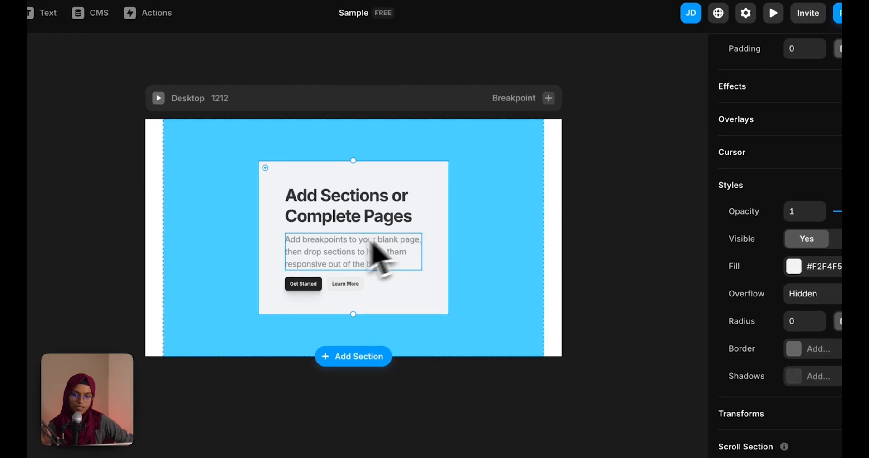
{"action": "scroll", "coordinate": [804, 219], "scroll_direction": "up", "scroll_amount": 8}
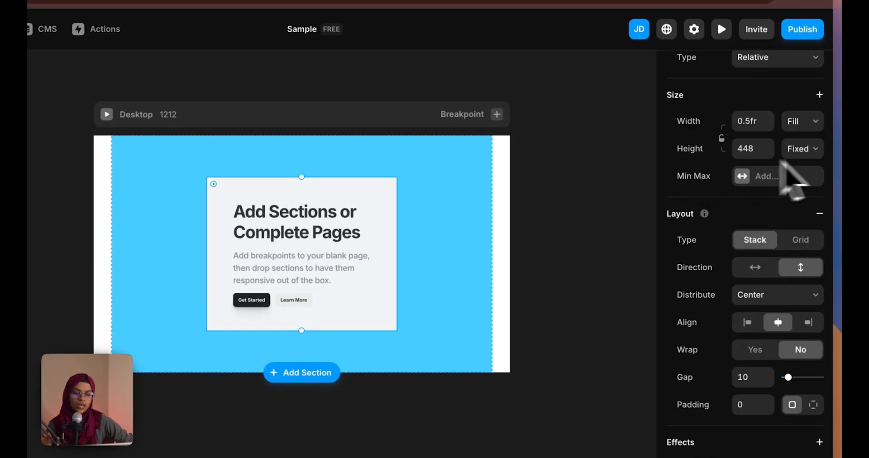
{"action": "left_click", "coordinate": [802, 150]}
{"action": "left_click", "coordinate": [801, 195]}
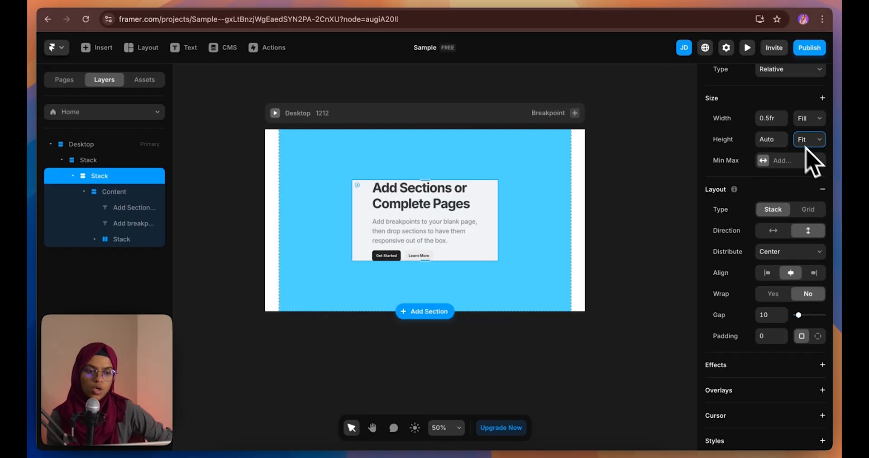
Duplicate the card's description paragraph so it shows three paragraphs
{"action": "left_click", "coordinate": [438, 239]}
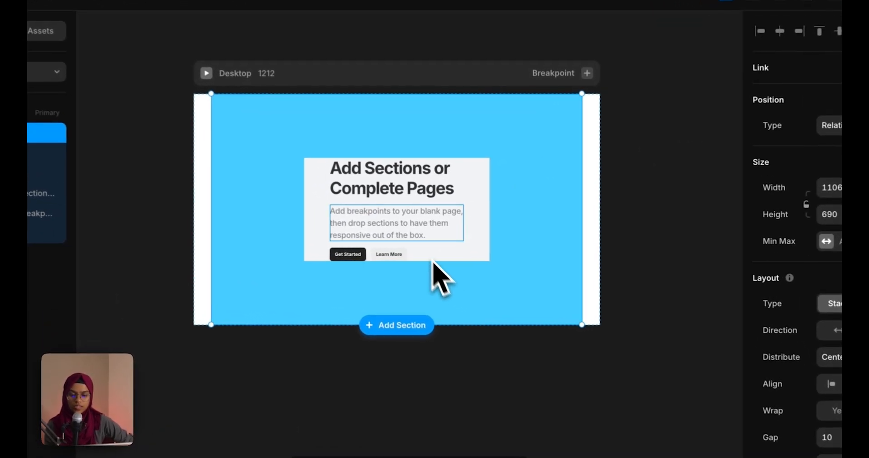
{"action": "key", "text": "ctrl+d"}
{"action": "key", "text": "ctrl+d"}
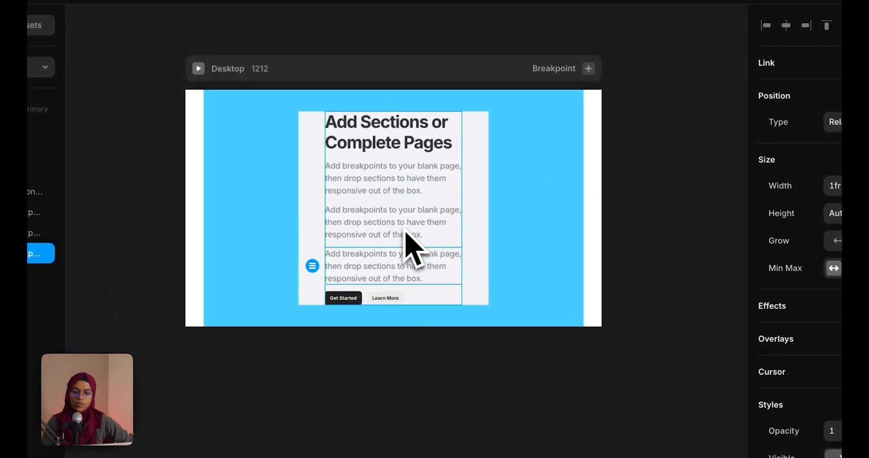
{"action": "left_click", "coordinate": [512, 222]}
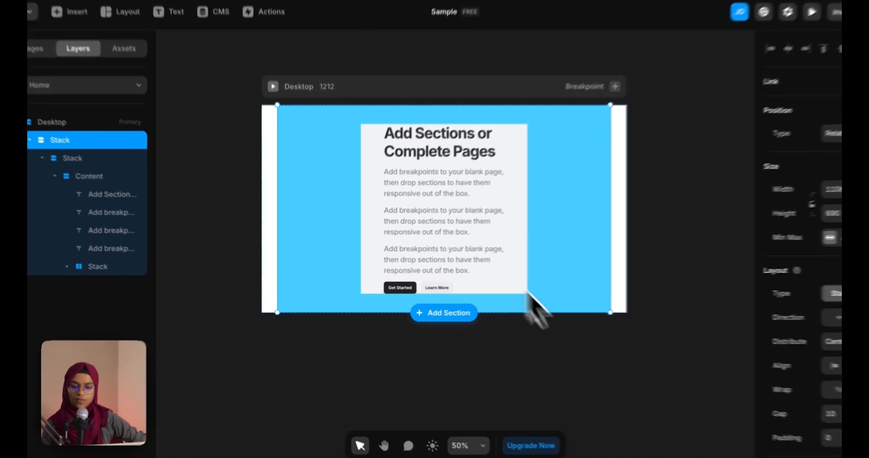
{"action": "key", "text": "Escape"}
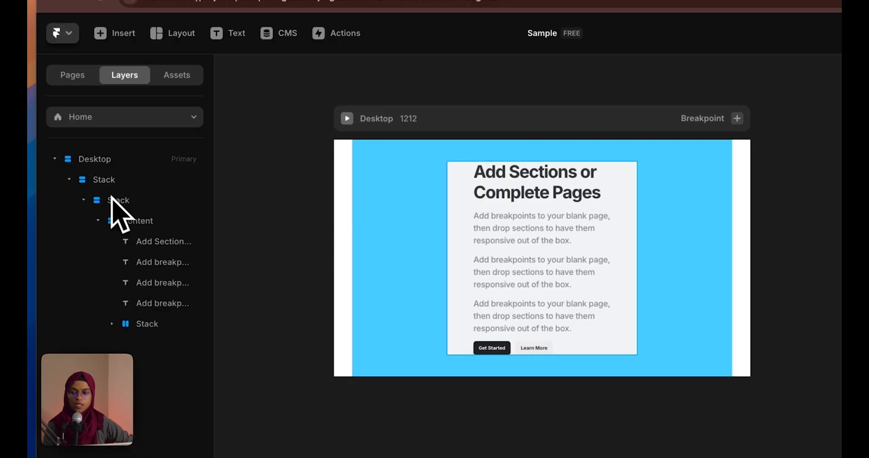
Delete the stack and draw a new blue frame with absolute positioning
{"action": "left_click", "coordinate": [94, 163]}
{"action": "key", "text": "Delete"}
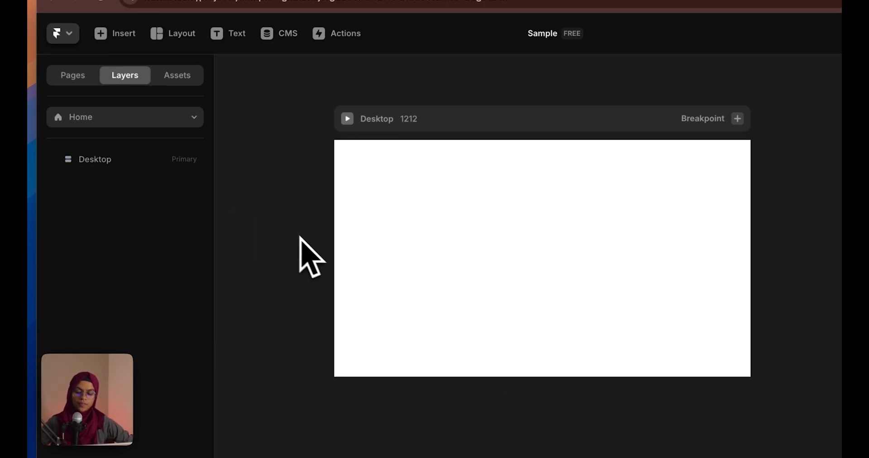
{"action": "key", "text": "f"}
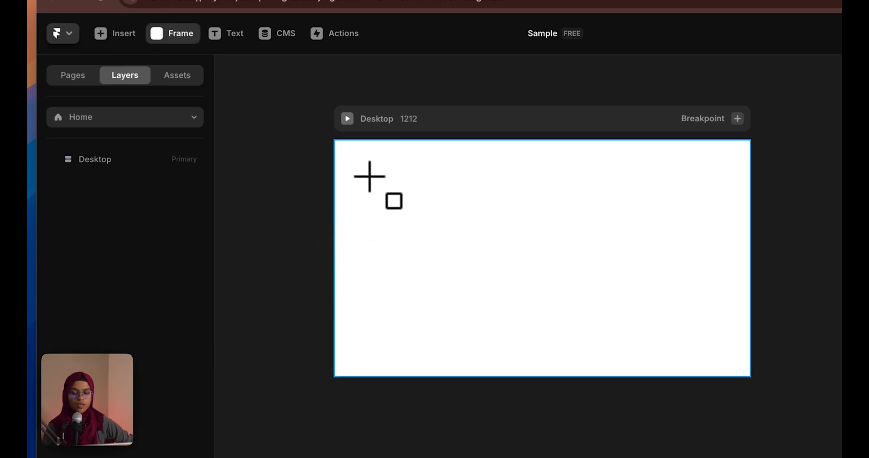
{"action": "left_click_drag", "start_coordinate": [369, 179], "coordinate": [677, 346]}
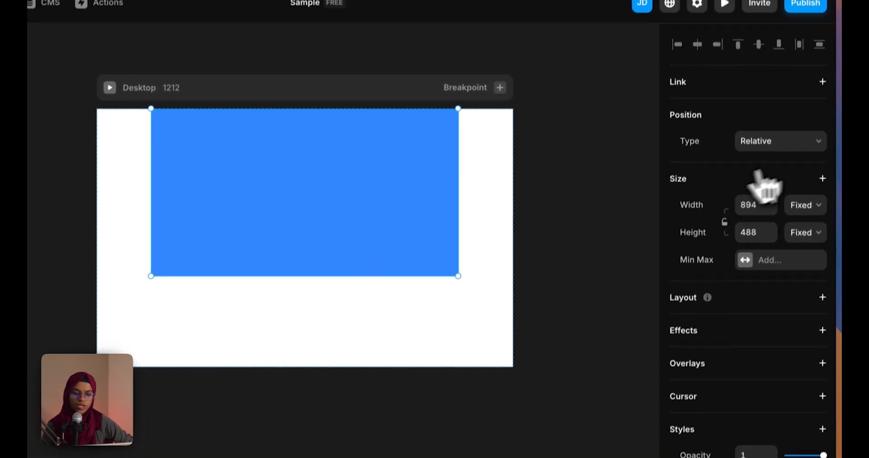
{"action": "left_click", "coordinate": [781, 141]}
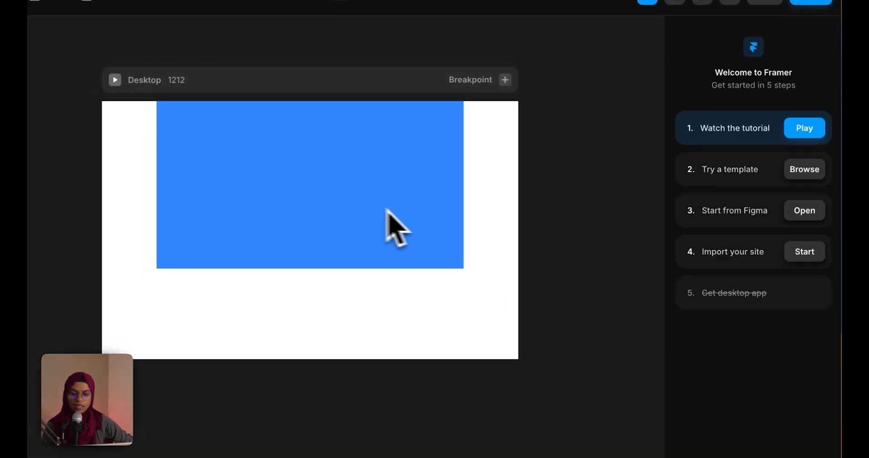
{"action": "left_click", "coordinate": [375, 221]}
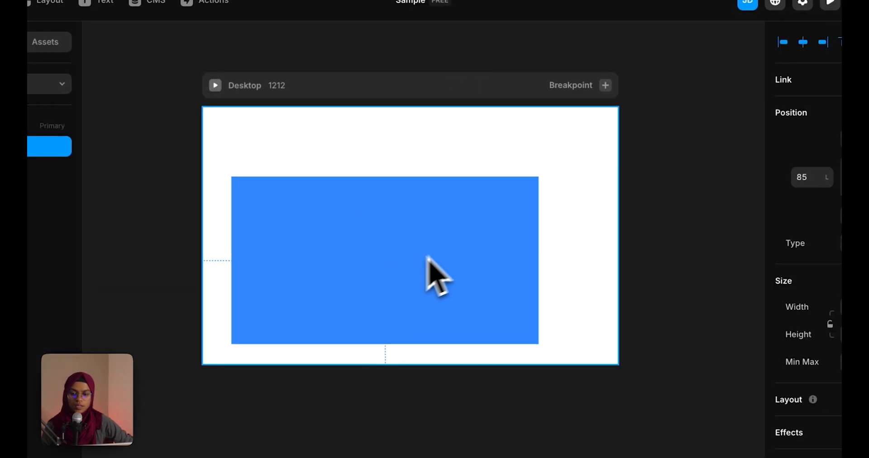
Move the blue frame to 49 from the left and 70 from the top
{"action": "left_click_drag", "start_coordinate": [427, 256], "coordinate": [433, 216]}
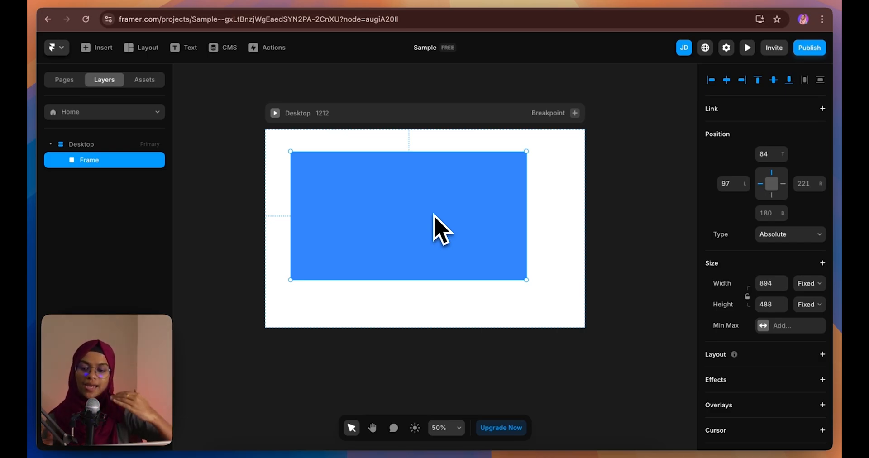
{"action": "left_click", "coordinate": [98, 144]}
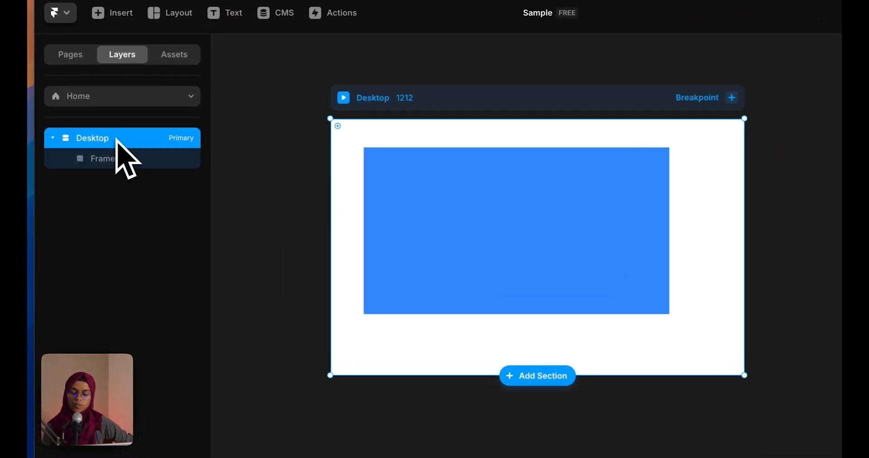
{"action": "left_click", "coordinate": [124, 159]}
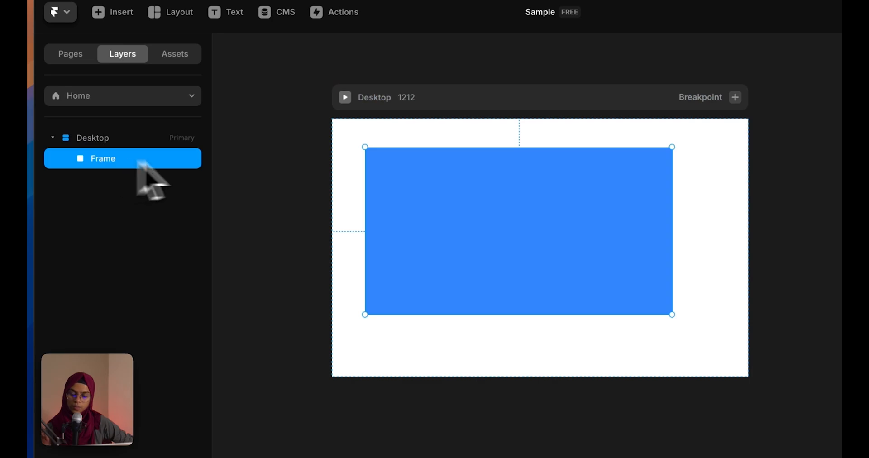
{"action": "left_click_drag", "start_coordinate": [421, 231], "coordinate": [444, 241]}
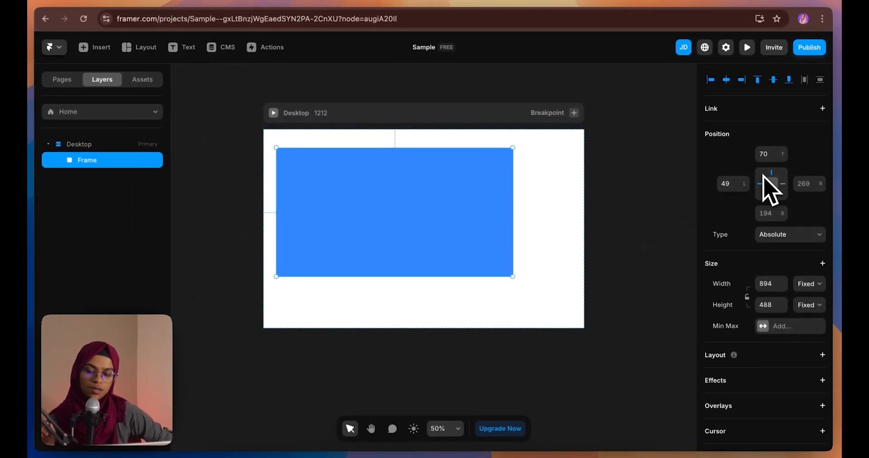
Pin the blue frame to both left and right, centring it with 159 on each side
{"action": "left_click", "coordinate": [761, 188]}
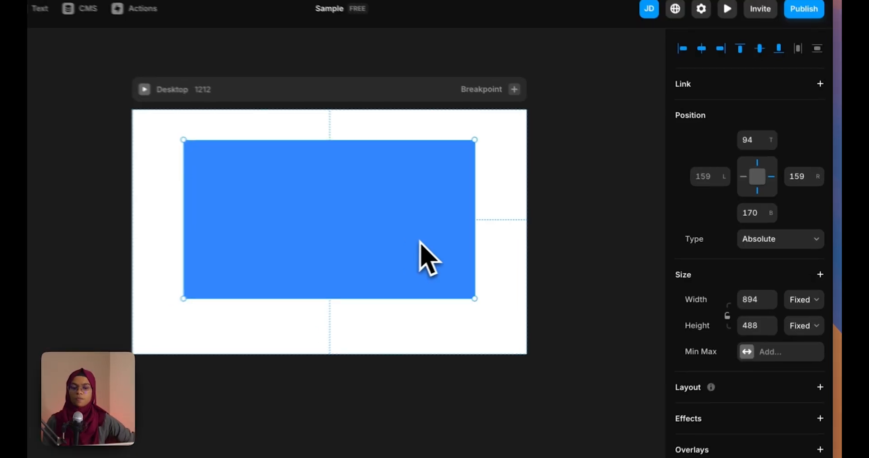
Set the blue frame to Relative positioning and the Desktop's Distribute option to Center
{"action": "left_click", "coordinate": [780, 234]}
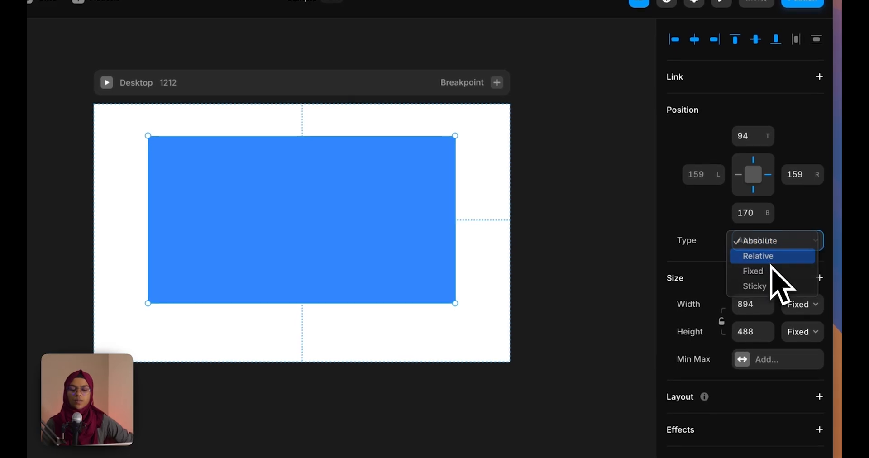
{"action": "left_click", "coordinate": [765, 256]}
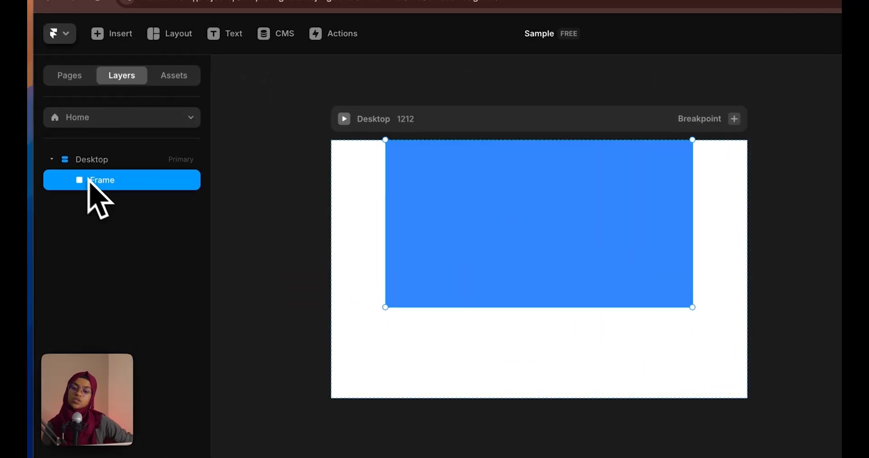
{"action": "left_click", "coordinate": [63, 135]}
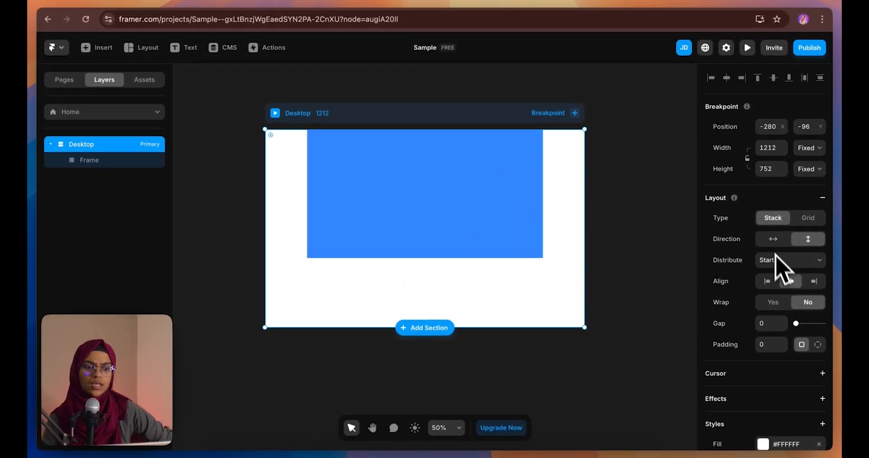
{"action": "left_click", "coordinate": [783, 260]}
{"action": "left_click", "coordinate": [775, 275]}
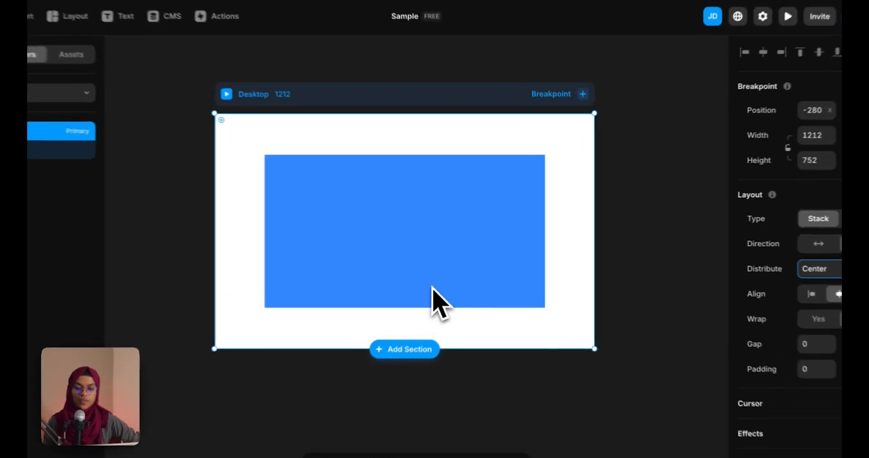
{"action": "left_click", "coordinate": [646, 340]}
{"action": "left_click", "coordinate": [520, 272]}
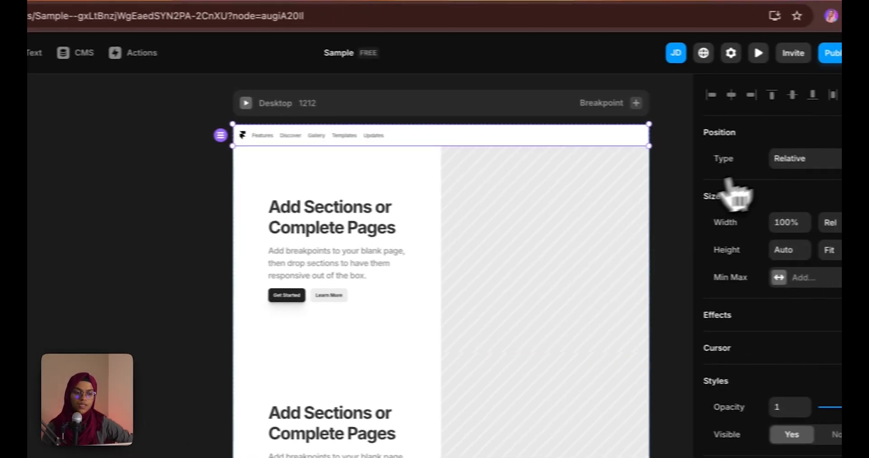
Set the Navigation bar's Position to Fixed, then scroll a live preview to check it
{"action": "left_click", "coordinate": [841, 160]}
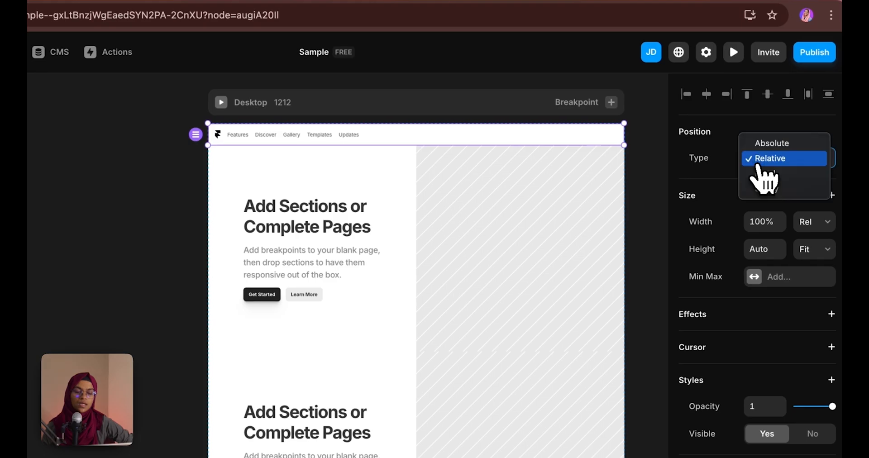
{"action": "left_click", "coordinate": [761, 173]}
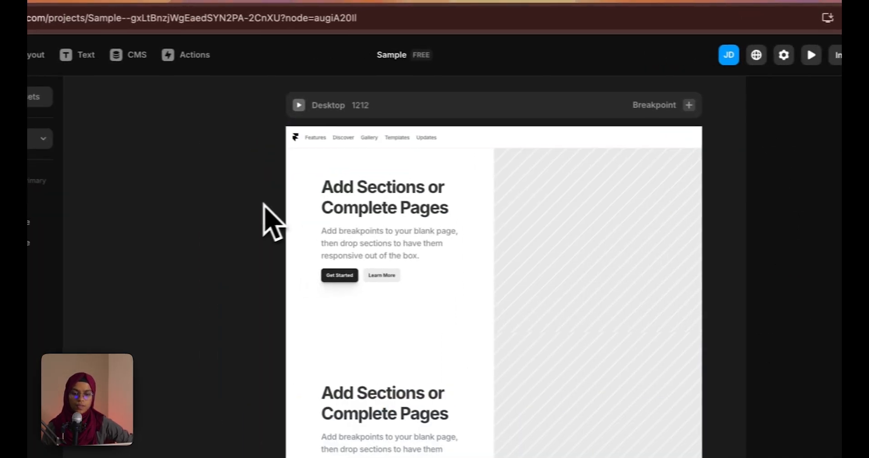
{"action": "left_click", "coordinate": [811, 54]}
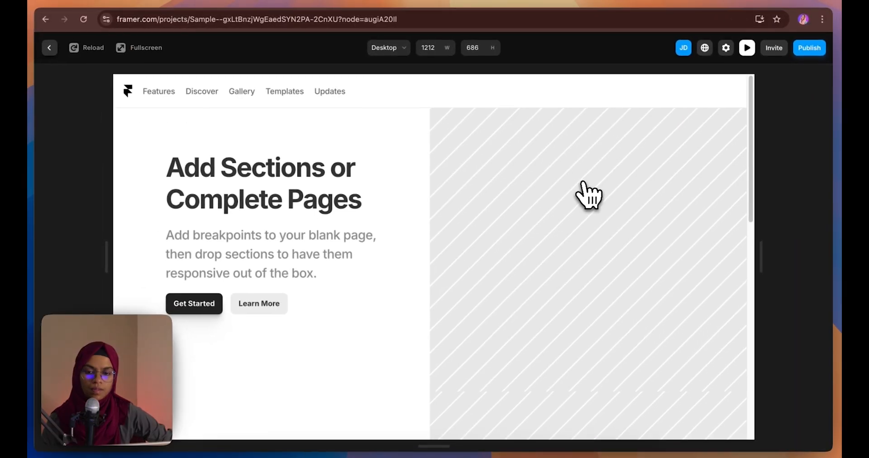
{"action": "scroll", "coordinate": [606, 216], "scroll_direction": "down", "scroll_amount": 3}
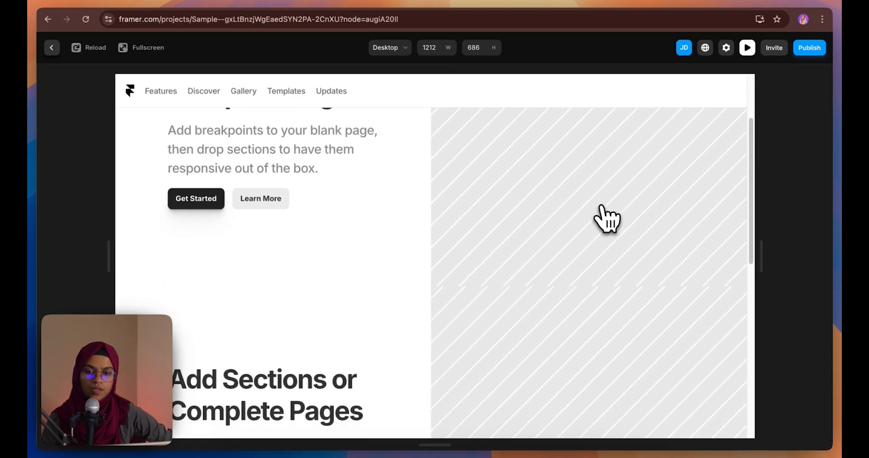
{"action": "scroll", "coordinate": [607, 219], "scroll_direction": "up", "scroll_amount": 3}
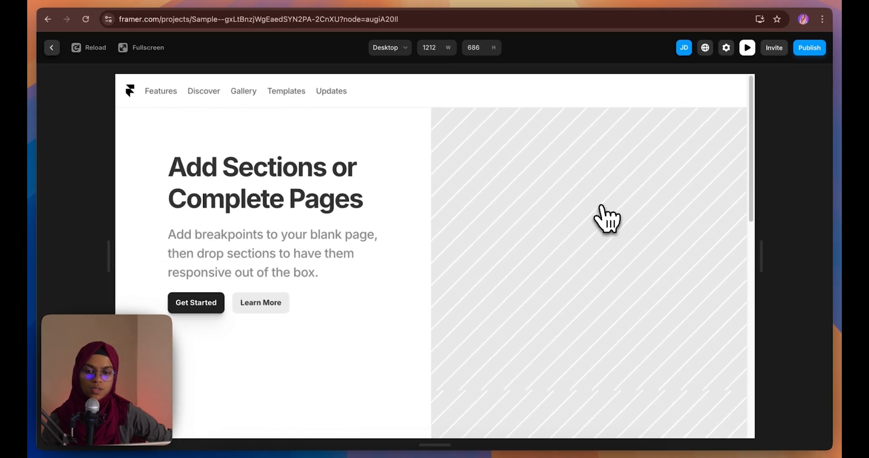
{"action": "scroll", "coordinate": [607, 219], "scroll_direction": "down", "scroll_amount": 5}
{"action": "scroll", "coordinate": [607, 219], "scroll_direction": "up", "scroll_amount": 5}
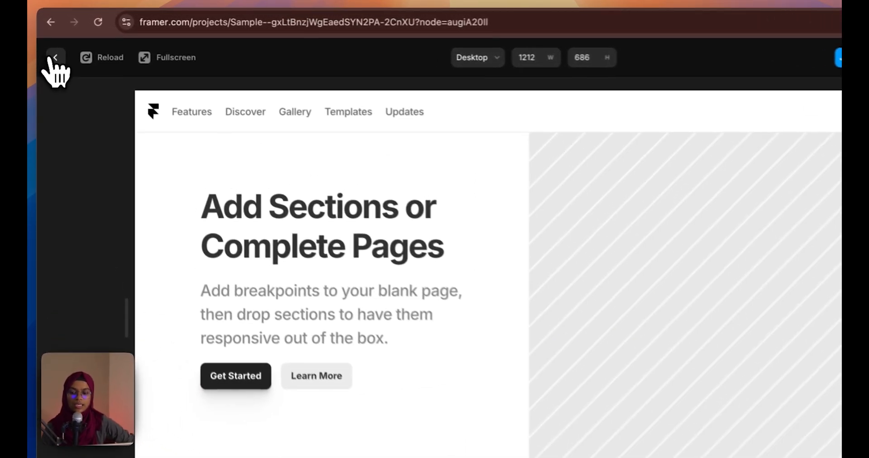
{"action": "left_click", "coordinate": [55, 58]}
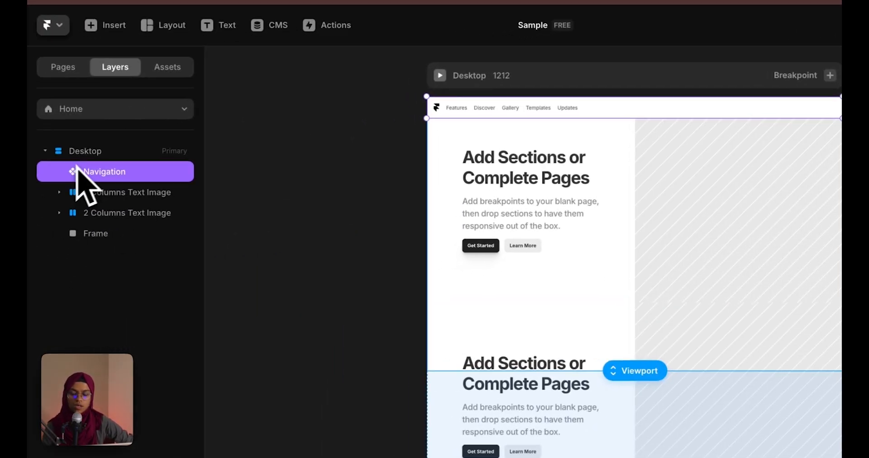
Select the Content layer in the first 2 Columns Text Image section's Stack
{"action": "left_click", "coordinate": [90, 159]}
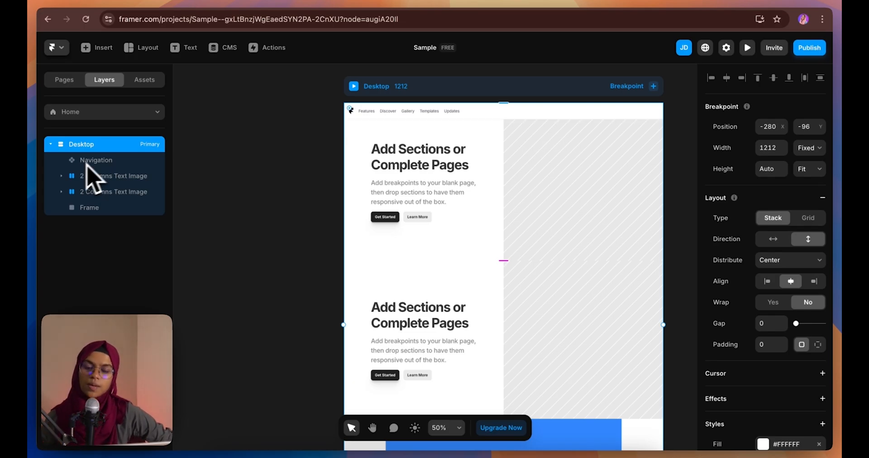
{"action": "left_click", "coordinate": [226, 218]}
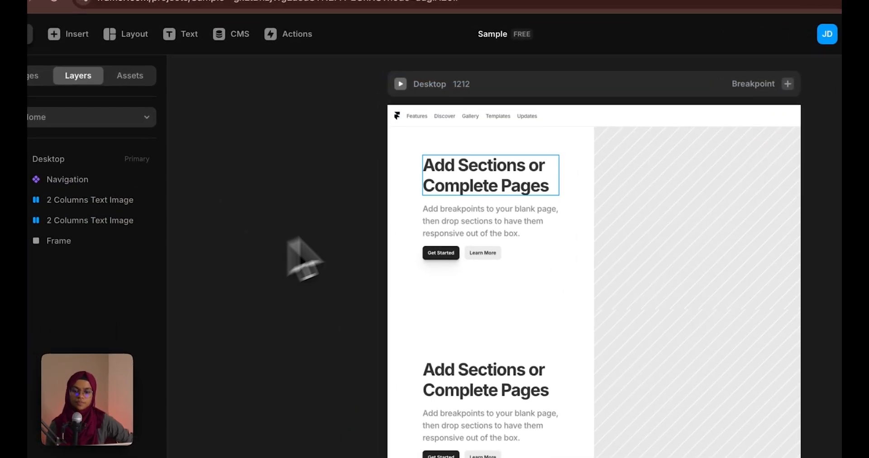
{"action": "left_click", "coordinate": [445, 115]}
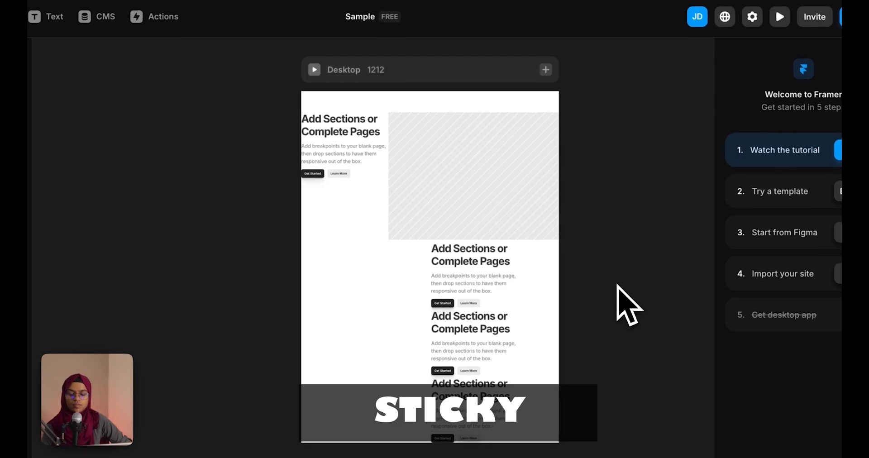
{"action": "left_click", "coordinate": [374, 143]}
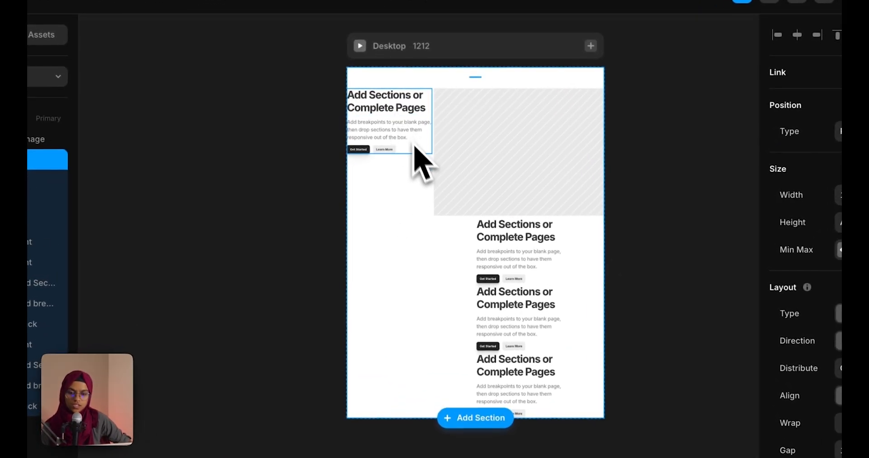
{"action": "left_click", "coordinate": [419, 160]}
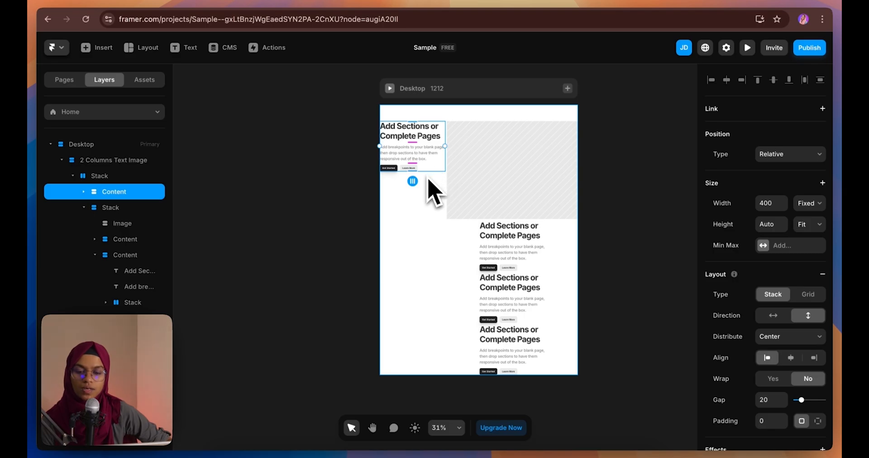
Change the Content block's Position Type to Sticky
{"action": "left_click", "coordinate": [772, 156]}
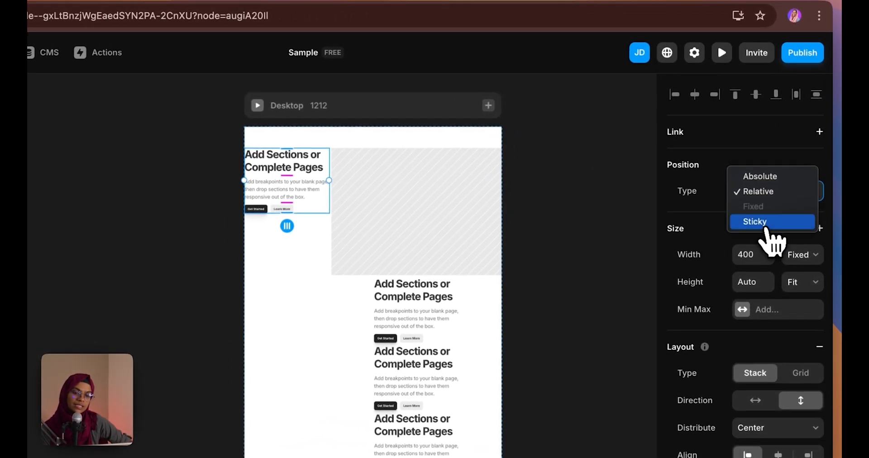
{"action": "left_click", "coordinate": [754, 217]}
{"action": "left_click", "coordinate": [651, 163]}
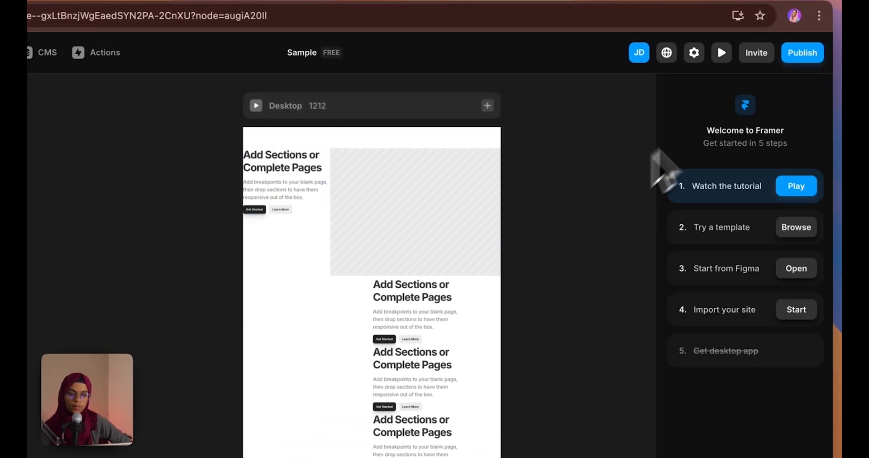
{"action": "left_click", "coordinate": [721, 52]}
{"action": "scroll", "coordinate": [566, 256], "scroll_direction": "down", "scroll_amount": 3}
{"action": "scroll", "coordinate": [562, 240], "scroll_direction": "down", "scroll_amount": 8}
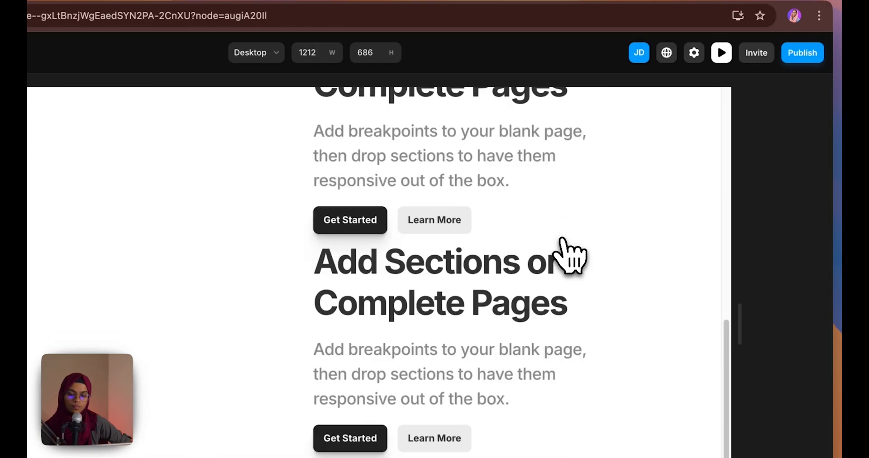
{"action": "scroll", "coordinate": [562, 240], "scroll_direction": "up", "scroll_amount": 10}
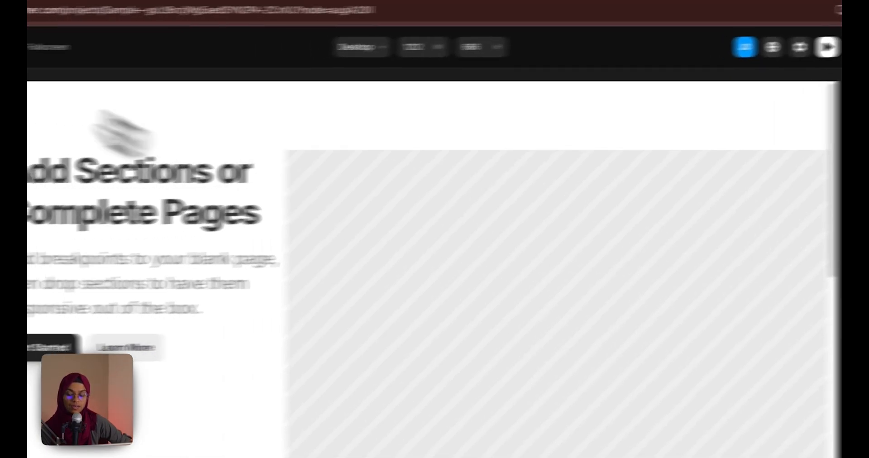
{"action": "key", "text": "Escape"}
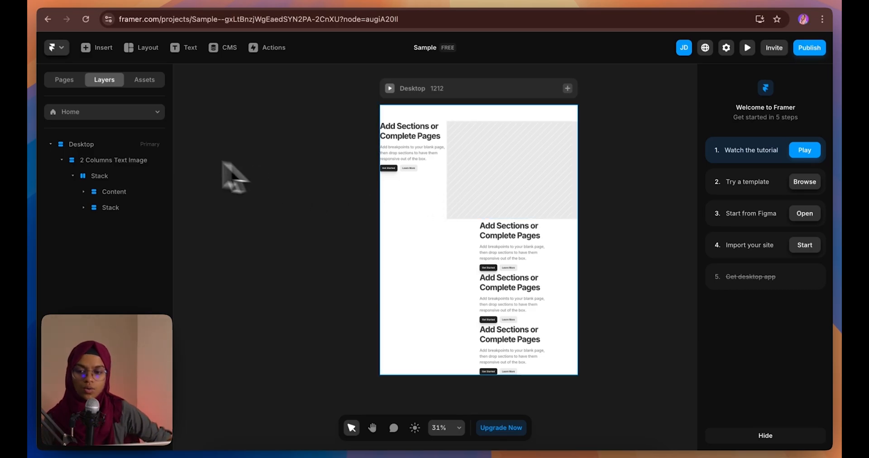
{"action": "left_click", "coordinate": [426, 174]}
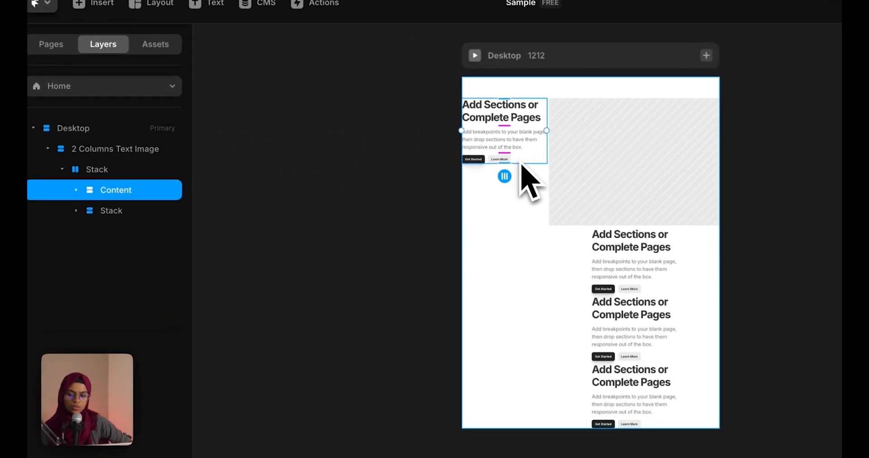
{"action": "left_click", "coordinate": [105, 180]}
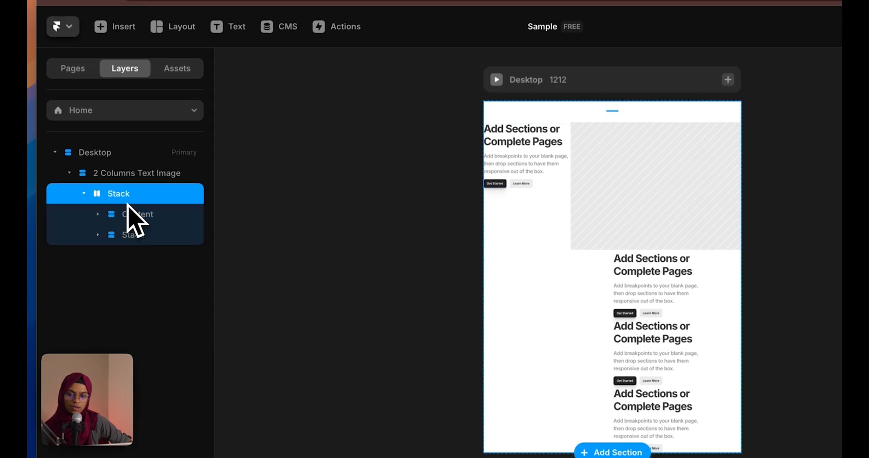
{"action": "key", "text": "shift+Return"}
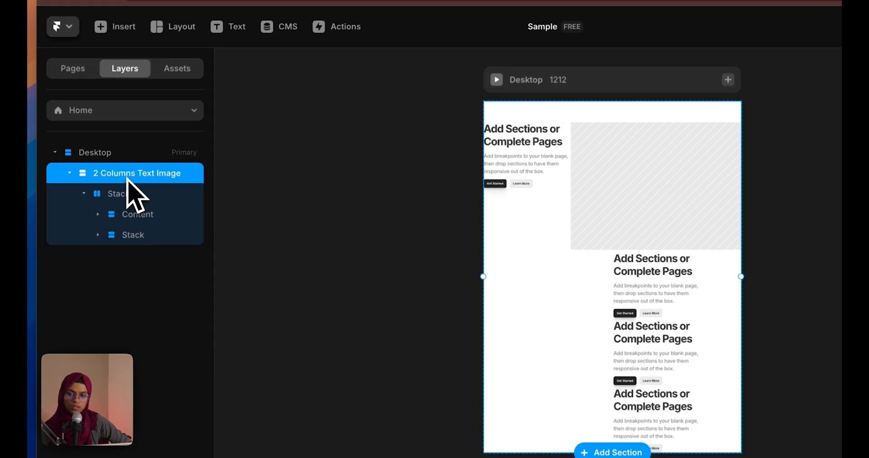
{"action": "key", "text": "shift+Return"}
{"action": "left_click", "coordinate": [119, 200]}
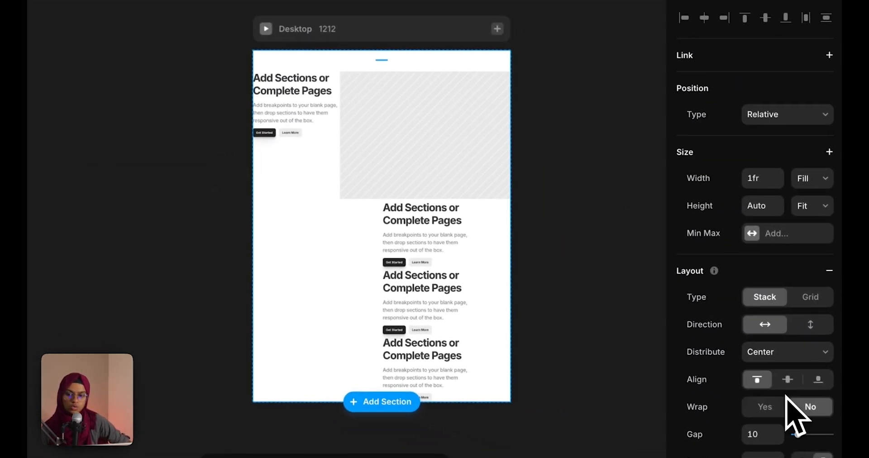
{"action": "scroll", "coordinate": [795, 417], "scroll_direction": "down", "scroll_amount": 10}
{"action": "left_click", "coordinate": [778, 232]}
{"action": "left_click", "coordinate": [742, 270]}
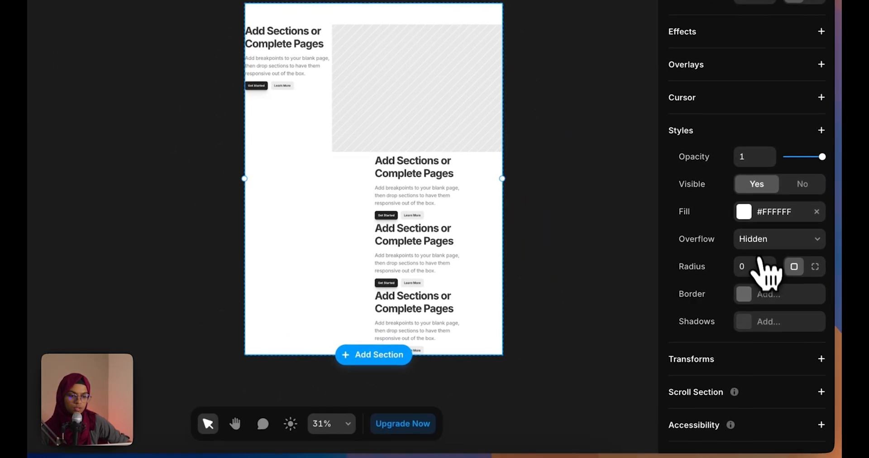
{"action": "left_click", "coordinate": [770, 238]}
{"action": "left_click", "coordinate": [759, 253]}
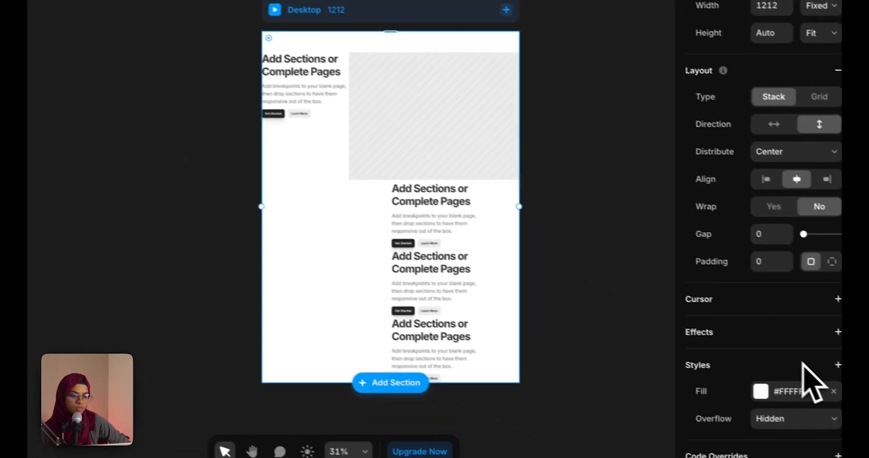
{"action": "left_click", "coordinate": [786, 414]}
{"action": "left_click", "coordinate": [761, 410]}
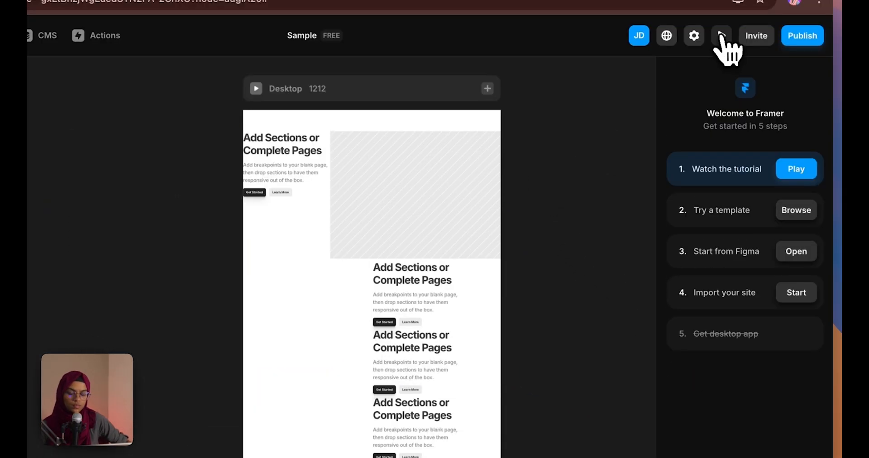
{"action": "left_click", "coordinate": [721, 35]}
{"action": "scroll", "coordinate": [453, 271], "scroll_direction": "down", "scroll_amount": 5}
{"action": "scroll", "coordinate": [425, 303], "scroll_direction": "down", "scroll_amount": 5}
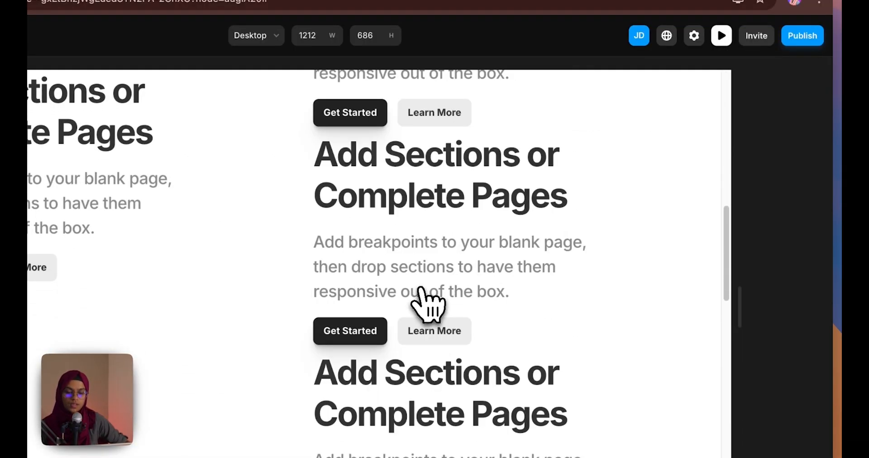
{"action": "scroll", "coordinate": [426, 304], "scroll_direction": "up", "scroll_amount": 8}
{"action": "scroll", "coordinate": [426, 303], "scroll_direction": "down", "scroll_amount": 10}
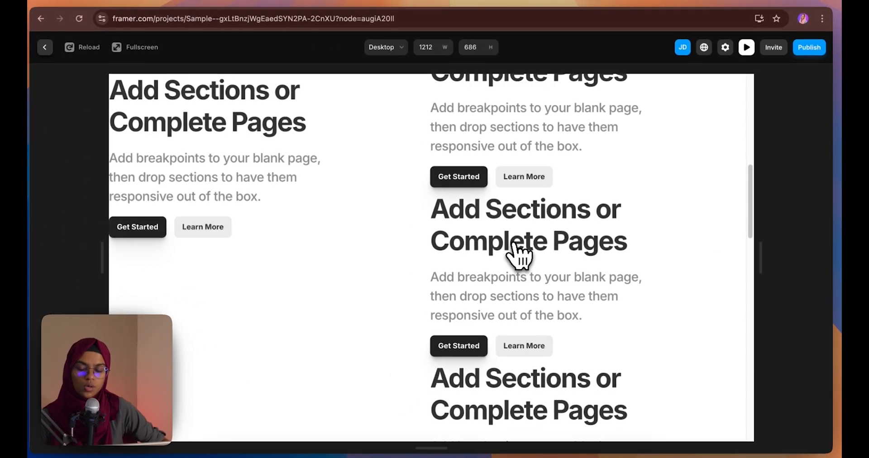
{"action": "scroll", "coordinate": [516, 245], "scroll_direction": "down", "scroll_amount": 5}
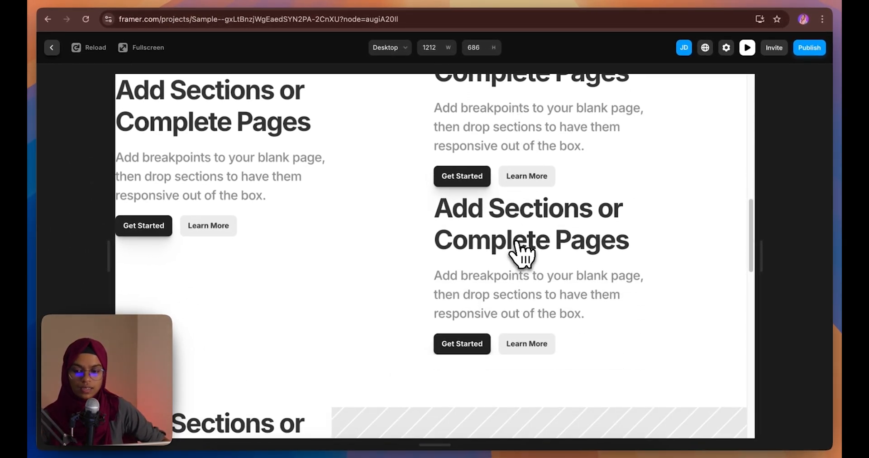
{"action": "scroll", "coordinate": [521, 254], "scroll_direction": "down", "scroll_amount": 10}
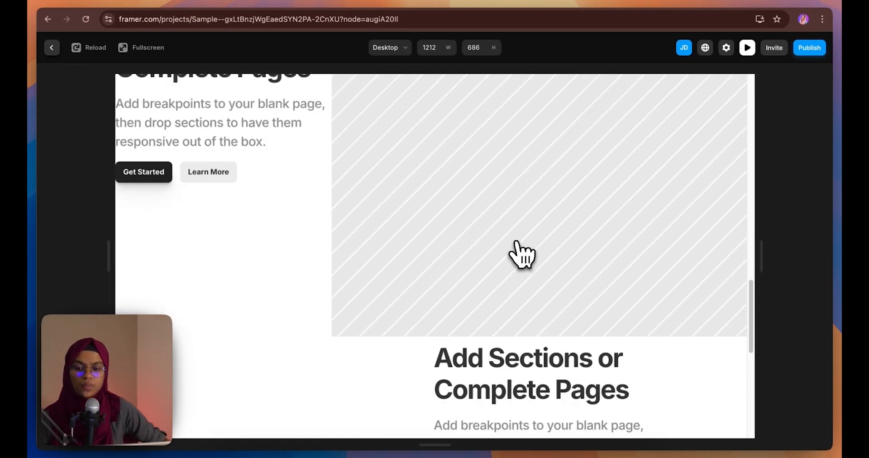
{"action": "scroll", "coordinate": [520, 253], "scroll_direction": "up", "scroll_amount": 10}
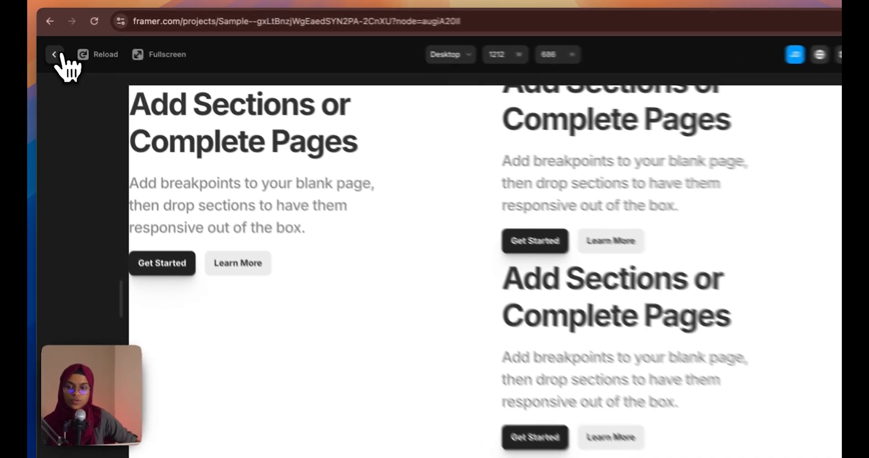
{"action": "left_click", "coordinate": [51, 48]}
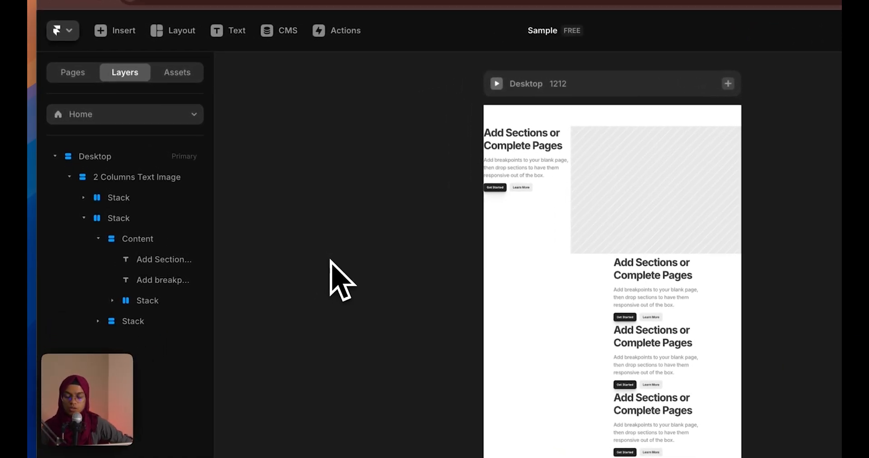
Add a Heading 1 text style (60 / 1.4) under Styles in the Assets panel
{"action": "left_click", "coordinate": [189, 72]}
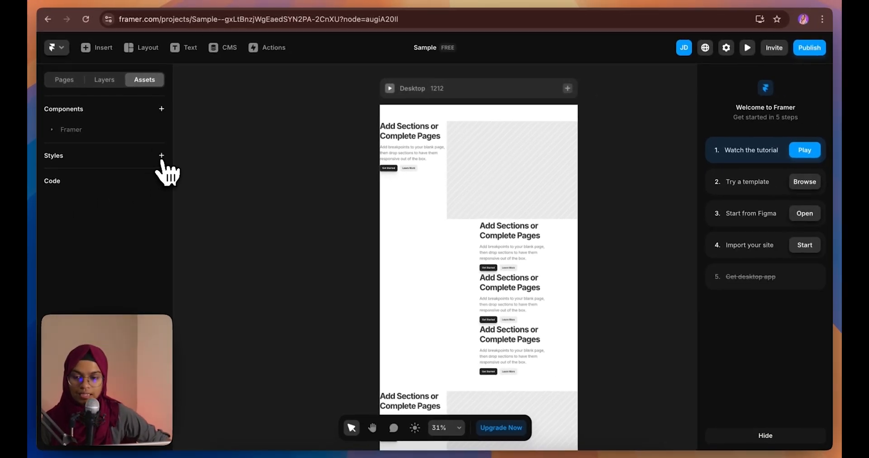
{"action": "left_click", "coordinate": [162, 156]}
{"action": "mouse_move", "coordinate": [199, 268]}
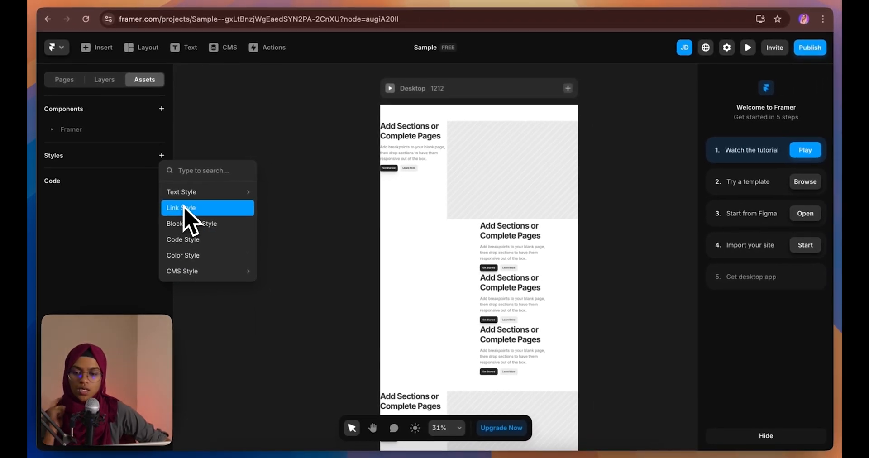
{"action": "mouse_move", "coordinate": [230, 200]}
{"action": "mouse_move", "coordinate": [194, 271]}
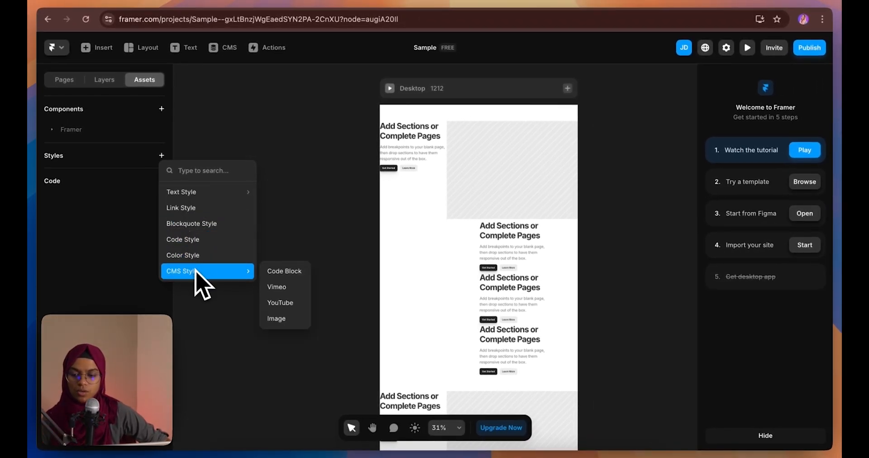
{"action": "mouse_move", "coordinate": [187, 201]}
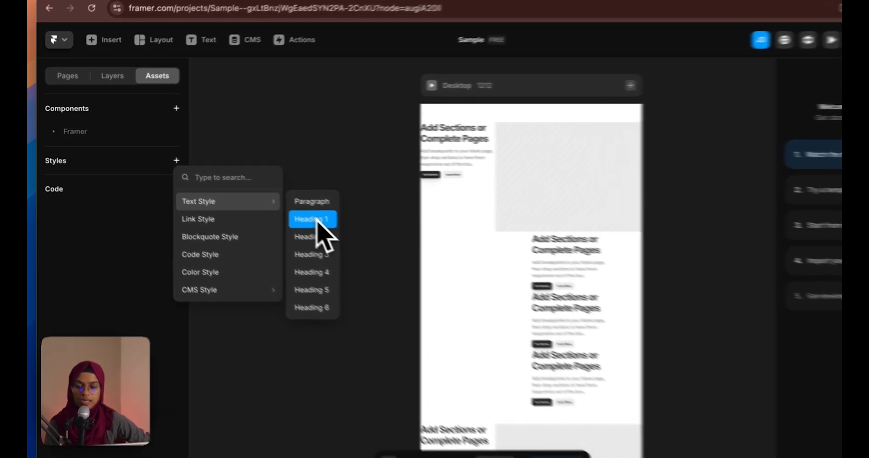
{"action": "left_click", "coordinate": [287, 209]}
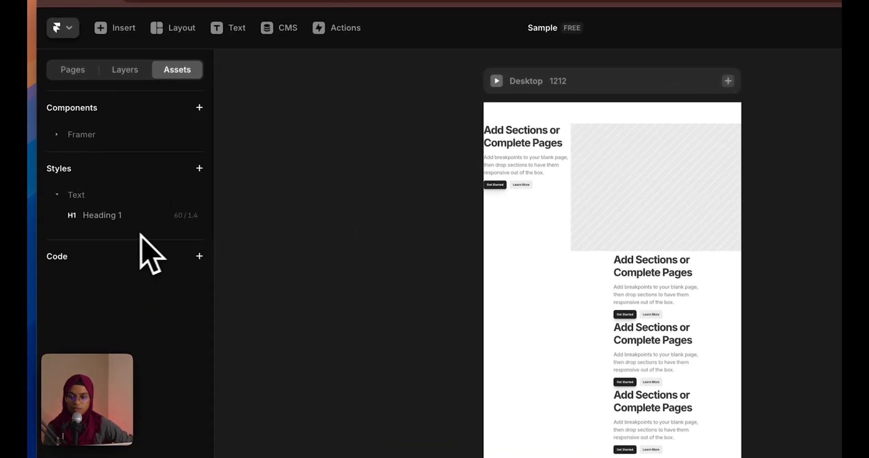
Open the Heading 1 style's settings: Inter Bold, #333333, size 60, line height 1.4
{"action": "left_click", "coordinate": [114, 219]}
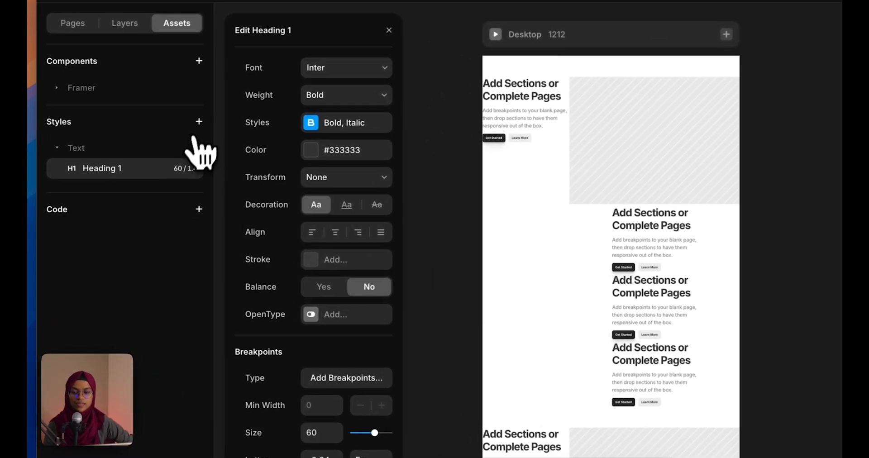
Create a colour style named 'red' with the value #E80202
{"action": "left_click", "coordinate": [198, 123]}
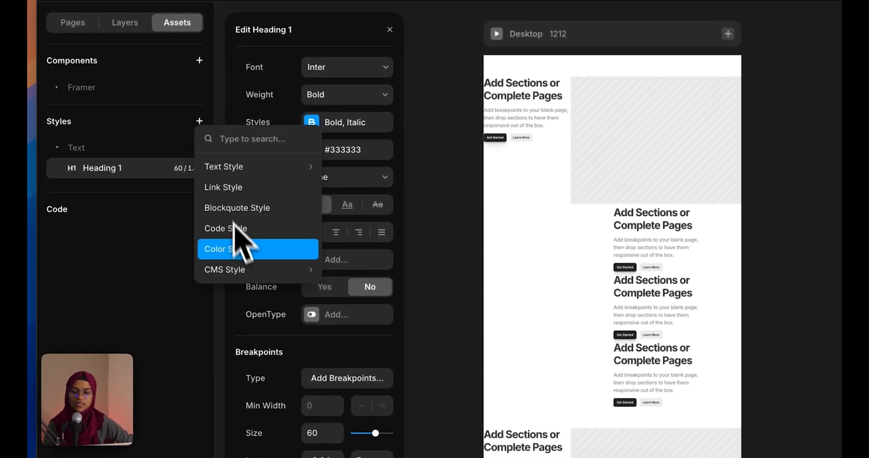
{"action": "left_click", "coordinate": [239, 259]}
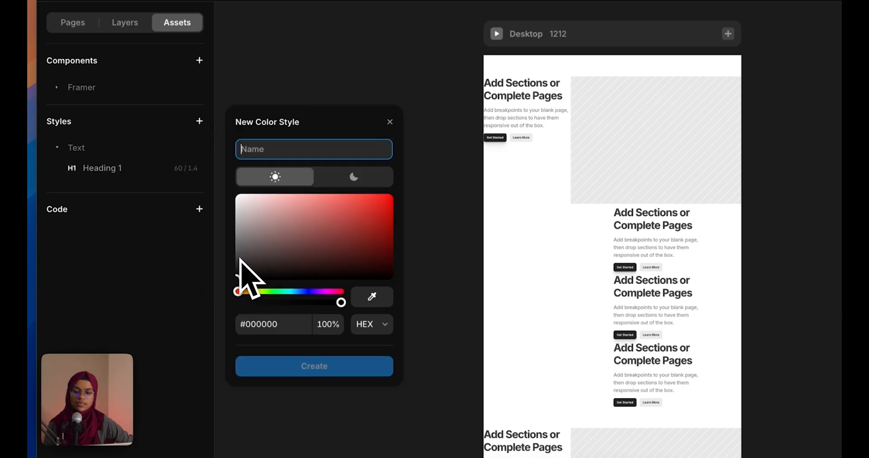
{"action": "left_click", "coordinate": [387, 249]}
{"action": "left_click_drag", "start_coordinate": [387, 249], "coordinate": [390, 202]}
{"action": "left_click", "coordinate": [295, 153]}
{"action": "type", "text": "red"}
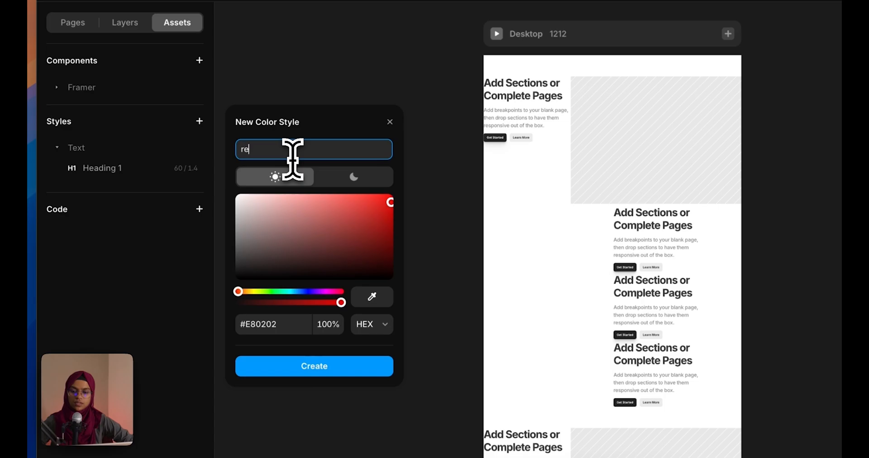
{"action": "left_click", "coordinate": [358, 366]}
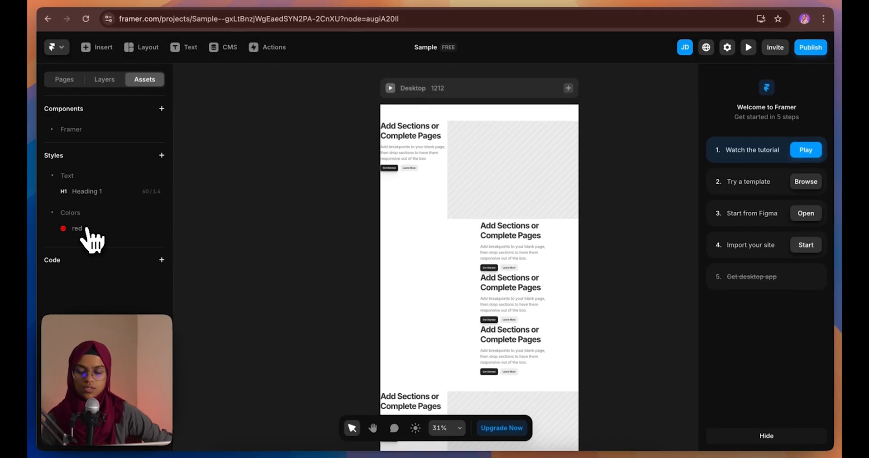
{"action": "left_click", "coordinate": [162, 155]}
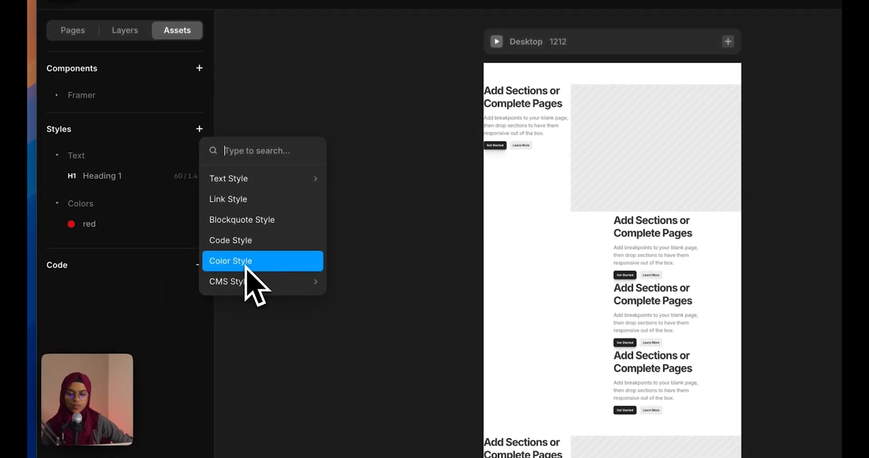
Close the style type list without adding another style
{"action": "left_click", "coordinate": [319, 335]}
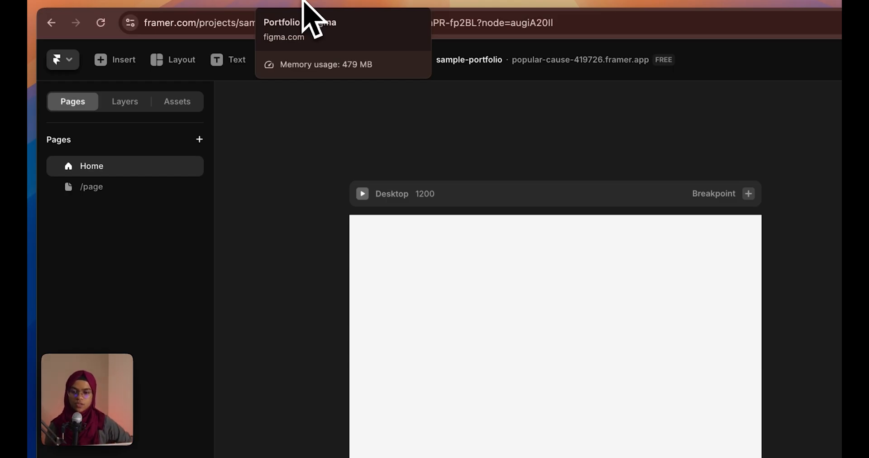
Scroll through the Figma Portfolio Homepage from the NATAS W. hero to the footer
{"action": "left_click", "coordinate": [302, 1]}
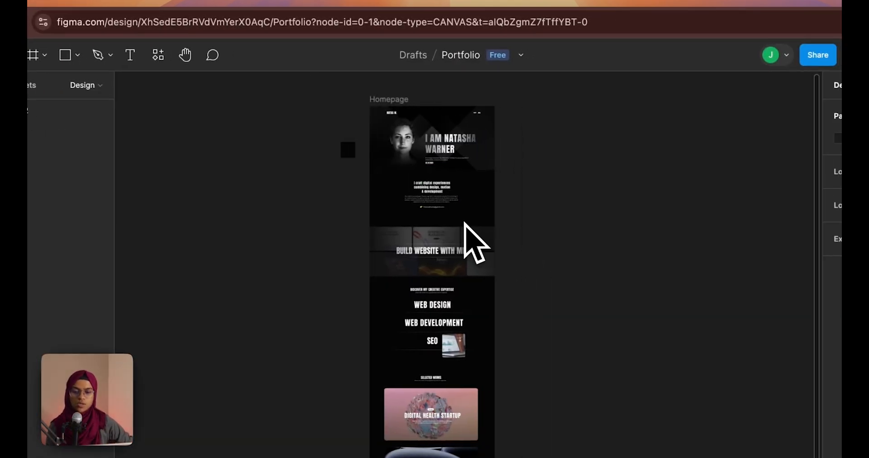
{"action": "scroll", "coordinate": [458, 221], "scroll_direction": "down", "scroll_amount": 4}
{"action": "scroll", "coordinate": [458, 221], "scroll_direction": "up", "scroll_amount": 4}
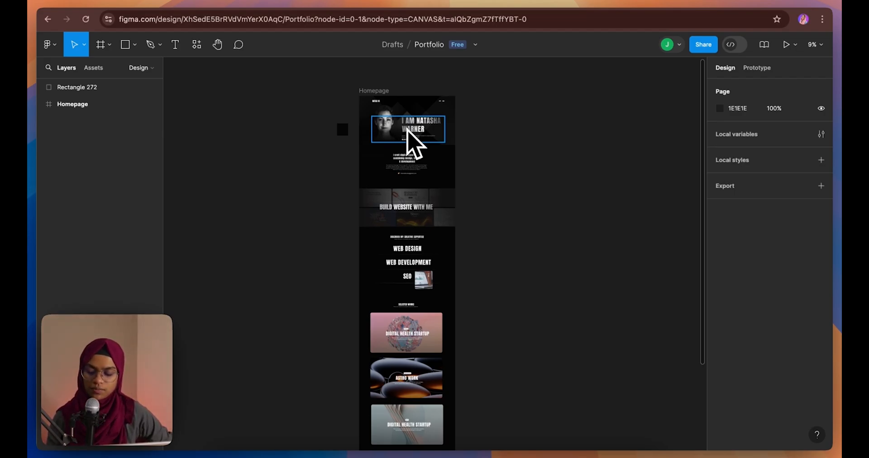
{"action": "scroll", "coordinate": [407, 129], "scroll_direction": "up", "scroll_amount": 5}
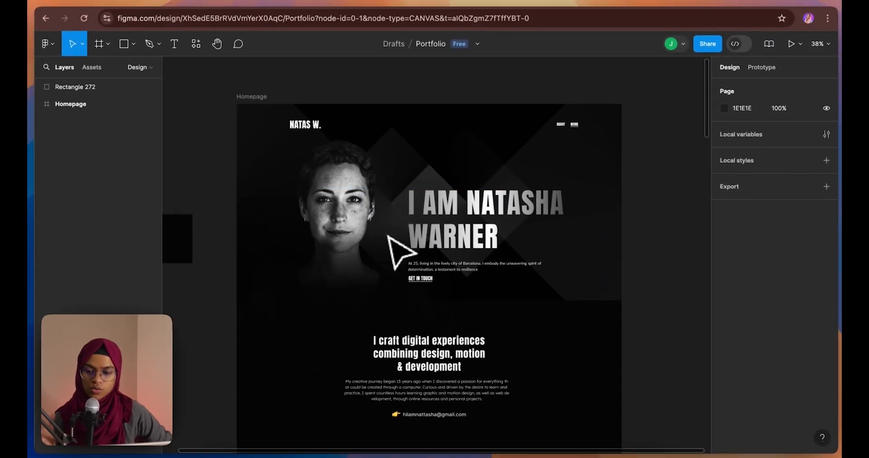
{"action": "scroll", "coordinate": [441, 292], "scroll_direction": "down", "scroll_amount": 5}
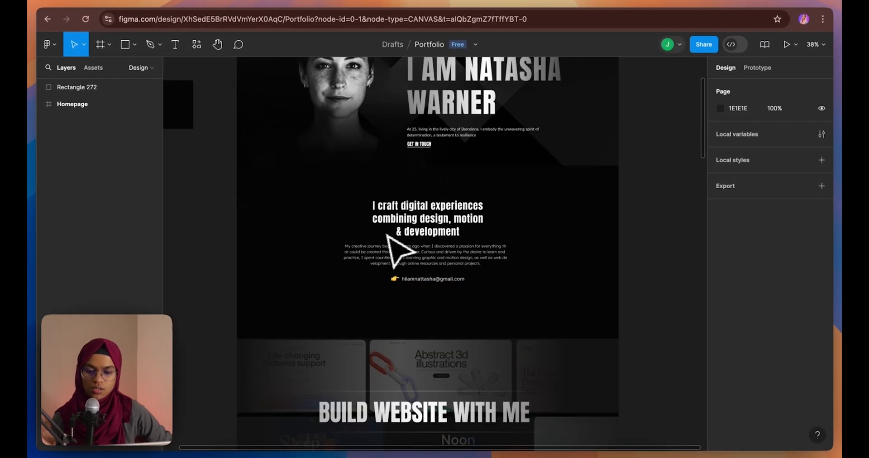
{"action": "scroll", "coordinate": [432, 254], "scroll_direction": "down", "scroll_amount": 5}
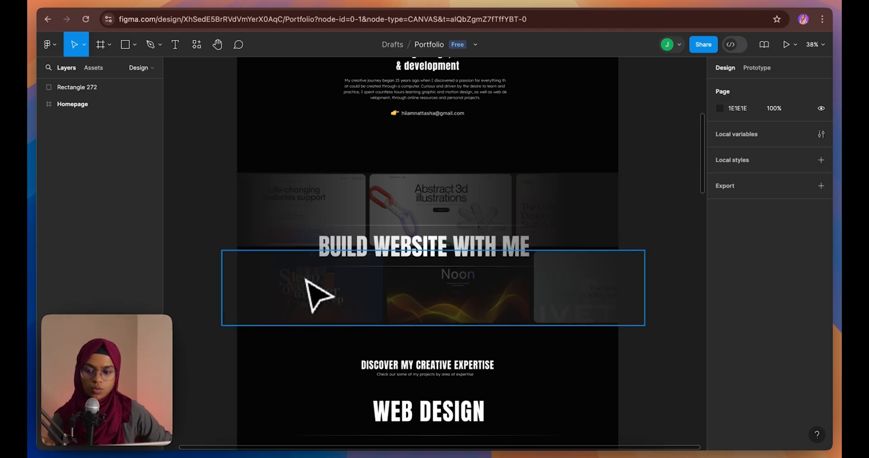
{"action": "scroll", "coordinate": [327, 242], "scroll_direction": "down", "scroll_amount": 6}
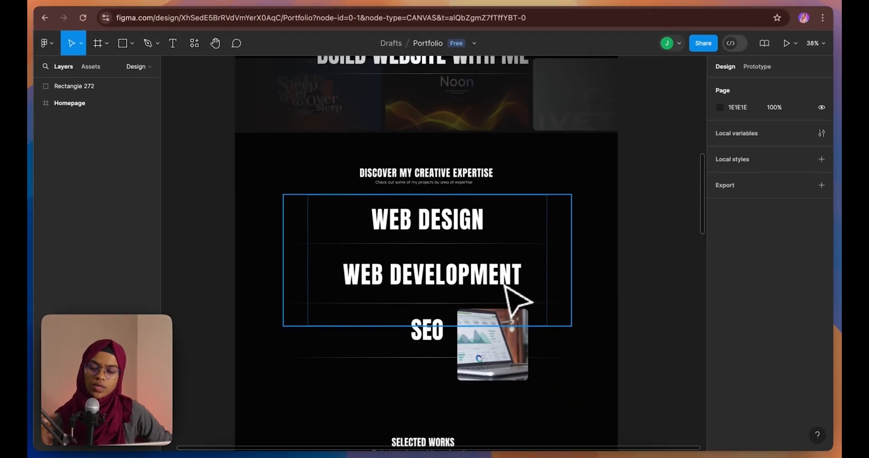
{"action": "scroll", "coordinate": [417, 264], "scroll_direction": "up", "scroll_amount": 3}
{"action": "scroll", "coordinate": [489, 291], "scroll_direction": "up", "scroll_amount": 2}
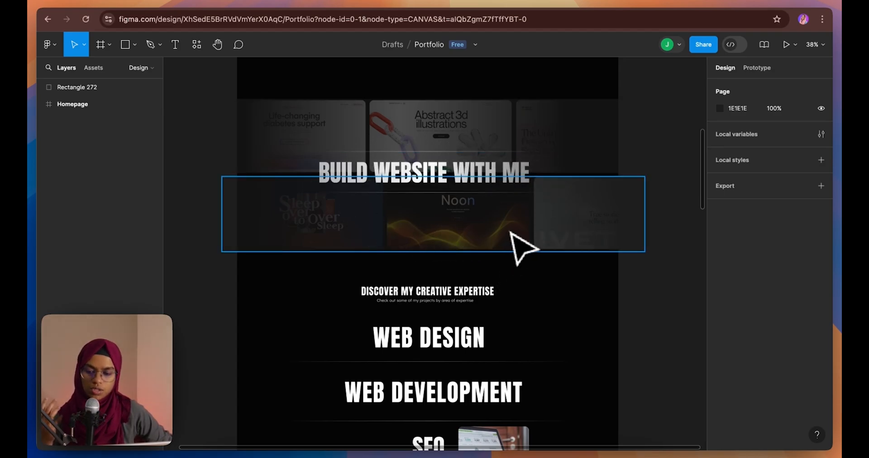
{"action": "scroll", "coordinate": [511, 233], "scroll_direction": "down", "scroll_amount": 10}
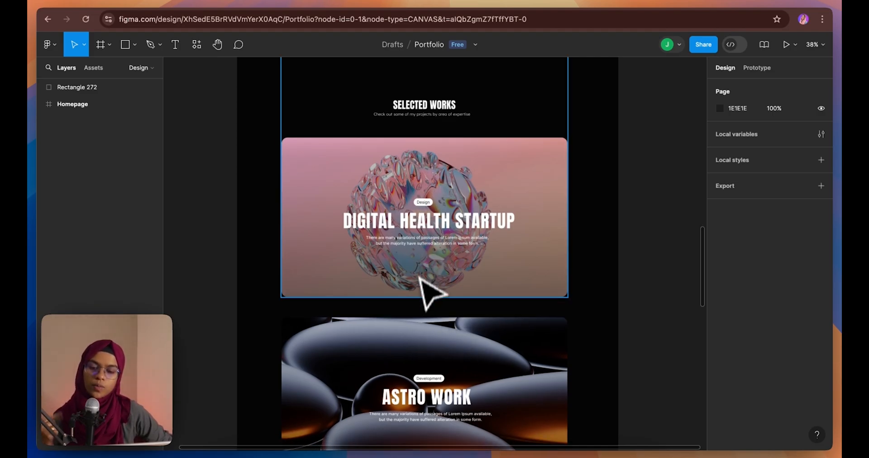
{"action": "scroll", "coordinate": [421, 312], "scroll_direction": "down", "scroll_amount": 3}
{"action": "scroll", "coordinate": [421, 314], "scroll_direction": "down", "scroll_amount": 11}
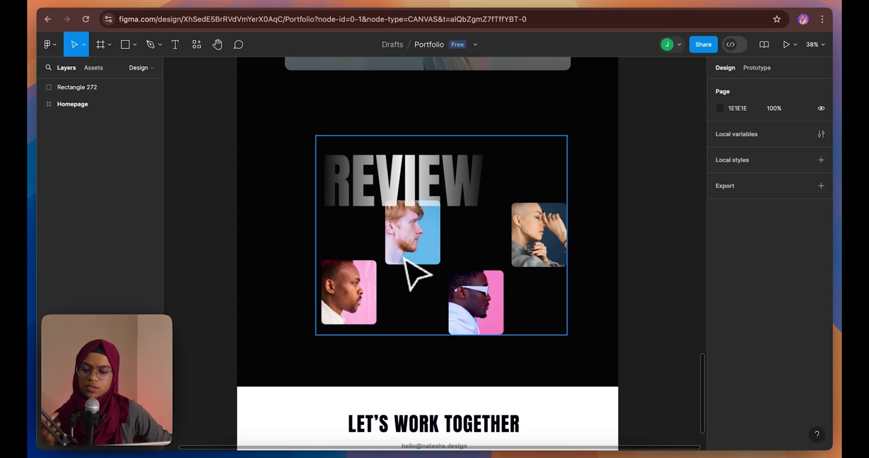
{"action": "scroll", "coordinate": [408, 276], "scroll_direction": "down", "scroll_amount": 5}
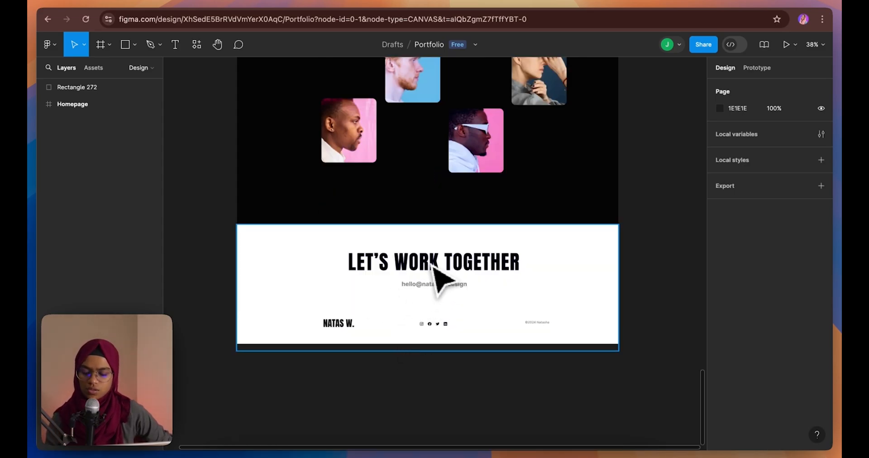
{"action": "scroll", "coordinate": [480, 266], "scroll_direction": "down", "scroll_amount": 5}
{"action": "scroll", "coordinate": [480, 266], "scroll_direction": "up", "scroll_amount": 4}
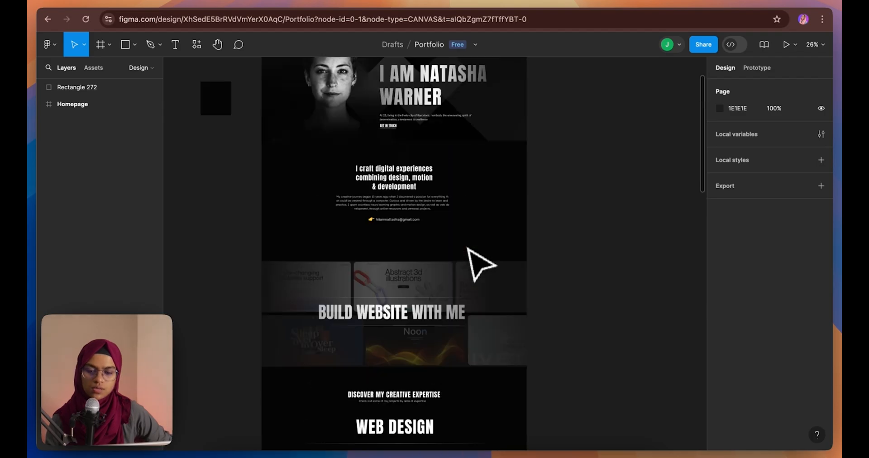
{"action": "scroll", "coordinate": [471, 254], "scroll_direction": "up", "scroll_amount": 4}
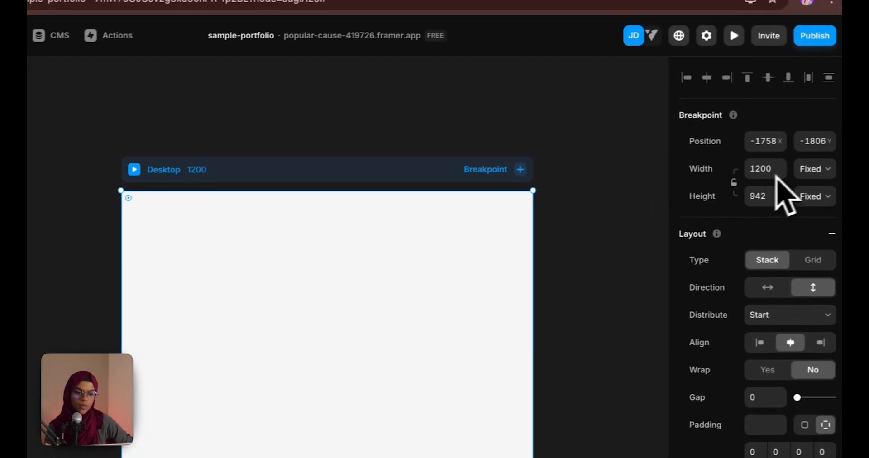
Set the Desktop breakpoint width to 1440 and reselect the Desktop frame
{"action": "left_click", "coordinate": [764, 169]}
{"action": "type", "text": "1"}
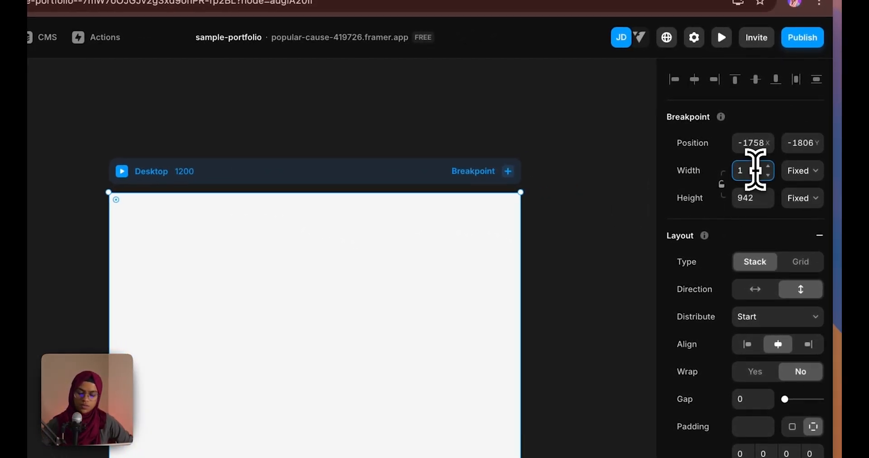
{"action": "type", "text": "440"}
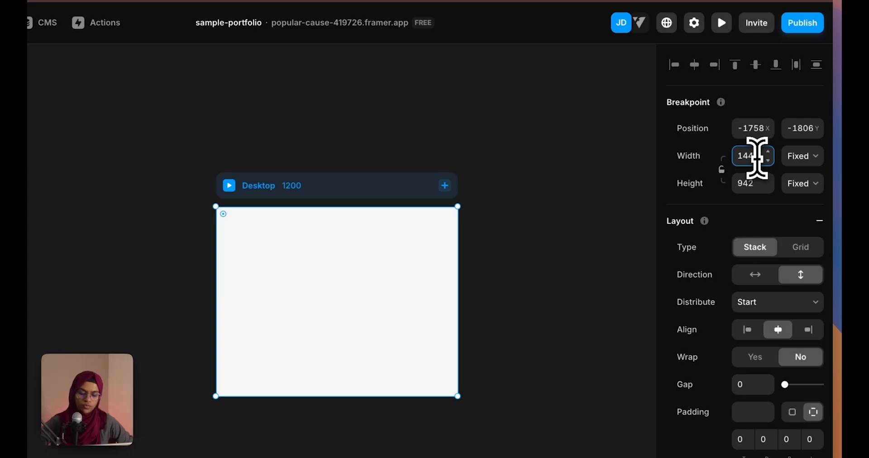
{"action": "key", "text": "Return"}
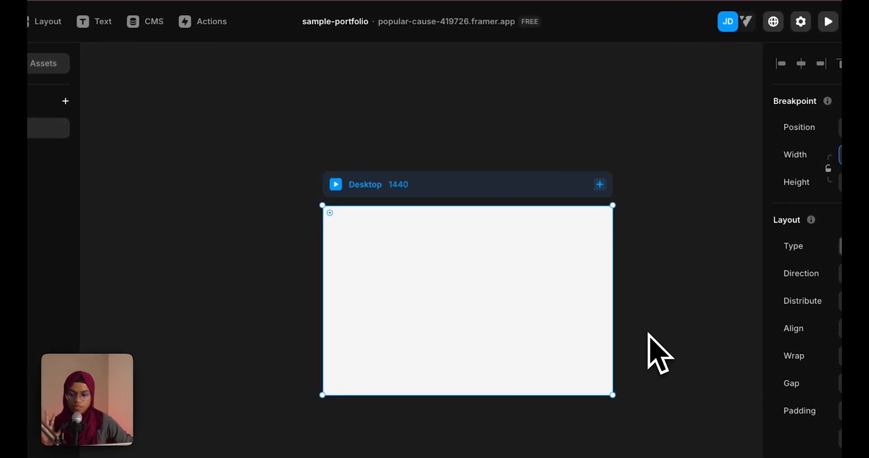
{"action": "left_click", "coordinate": [651, 353]}
{"action": "key", "text": "shift+1"}
{"action": "left_click", "coordinate": [358, 208]}
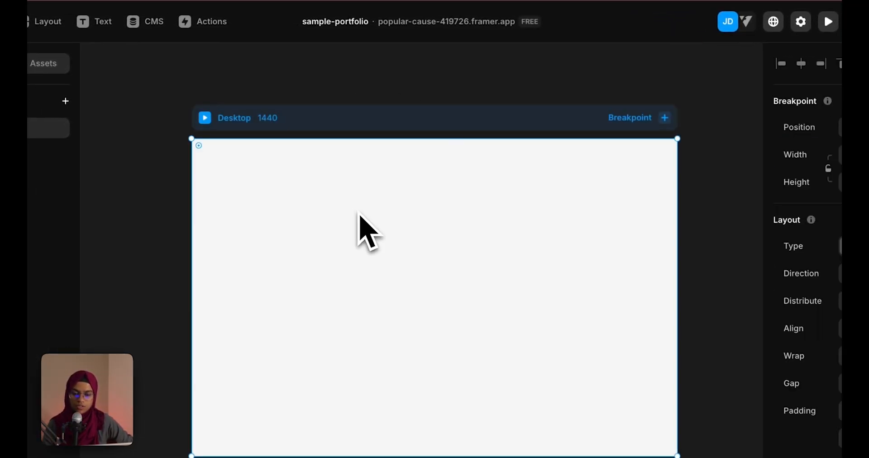
Draw a header frame across the top of the Desktop page, checking the Figma design
{"action": "key", "text": "f"}
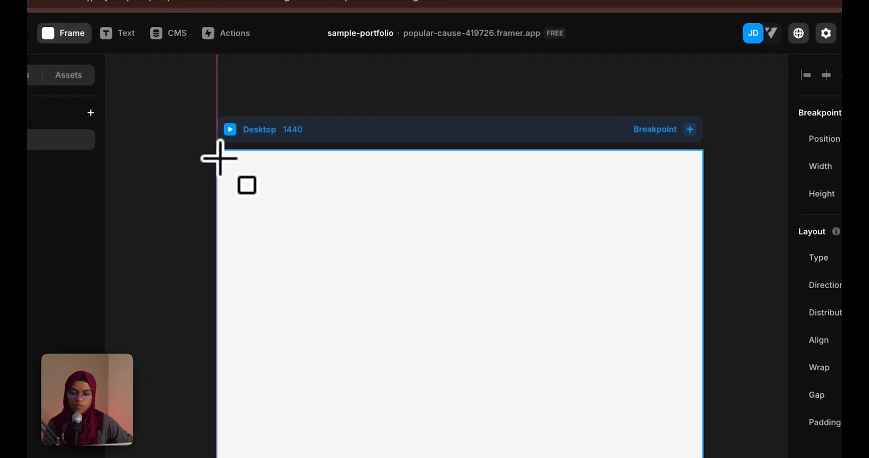
{"action": "left_click_drag", "start_coordinate": [219, 158], "coordinate": [704, 196]}
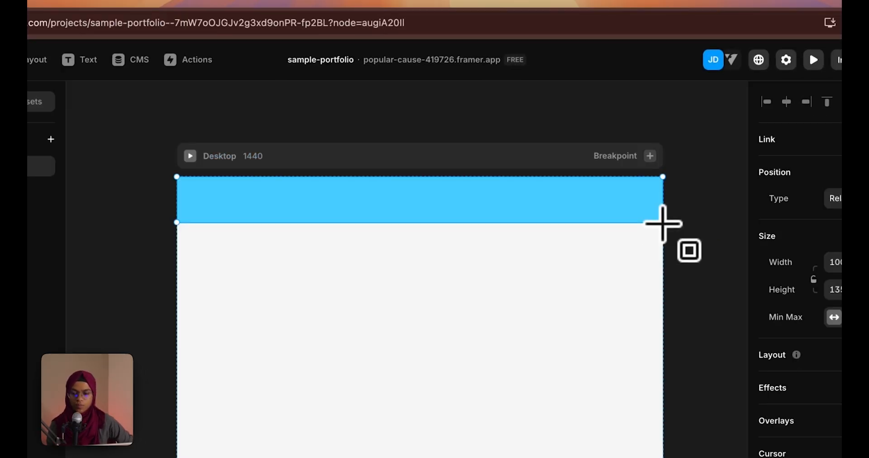
{"action": "left_click", "coordinate": [290, 2]}
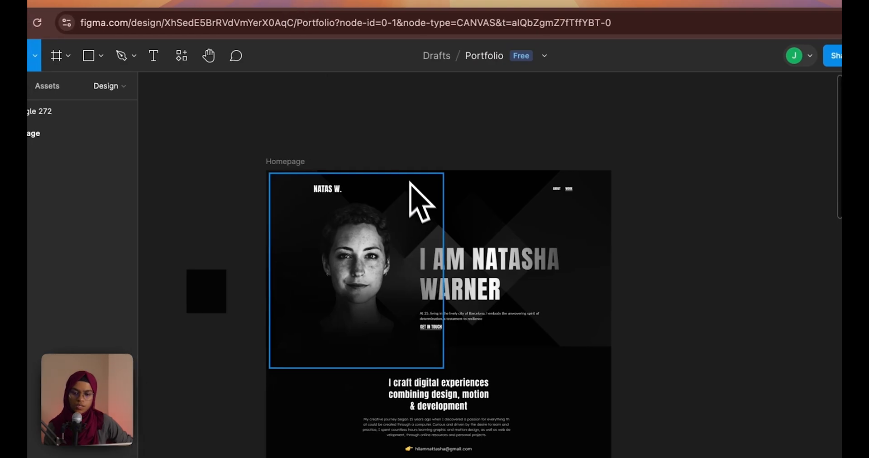
{"action": "left_click", "coordinate": [177, 6]}
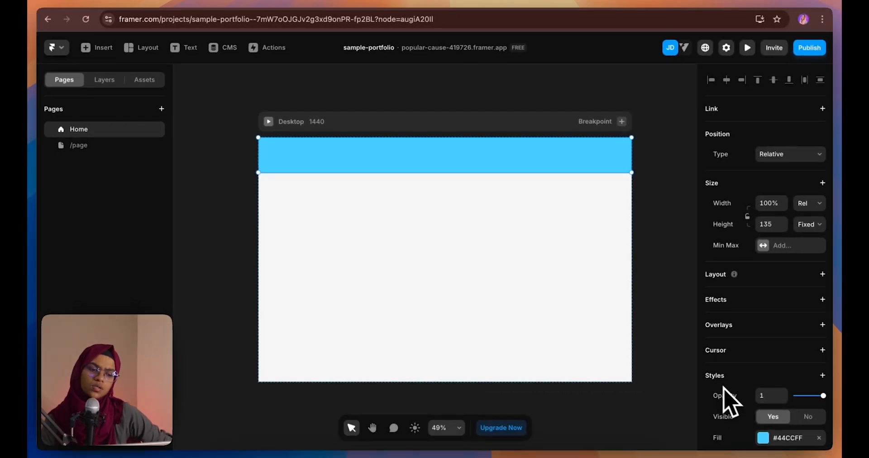
{"action": "scroll", "coordinate": [730, 399], "scroll_direction": "down", "scroll_amount": 5}
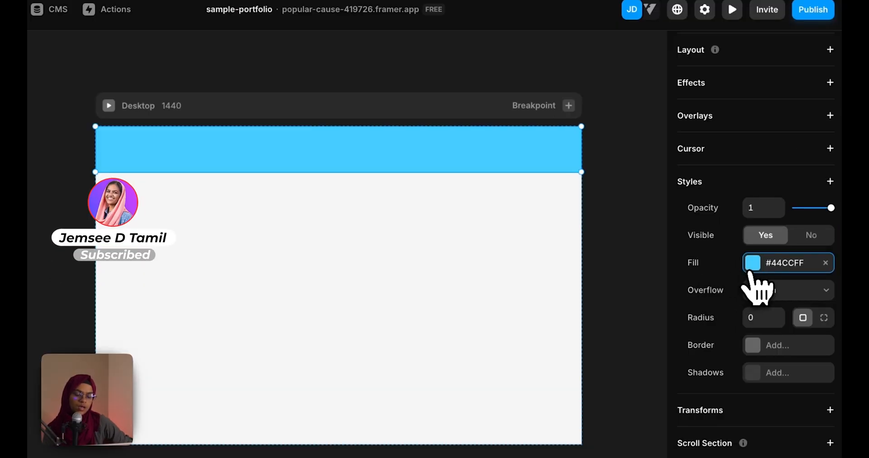
Fill the header frame with the Black colour style
{"action": "left_click", "coordinate": [750, 272]}
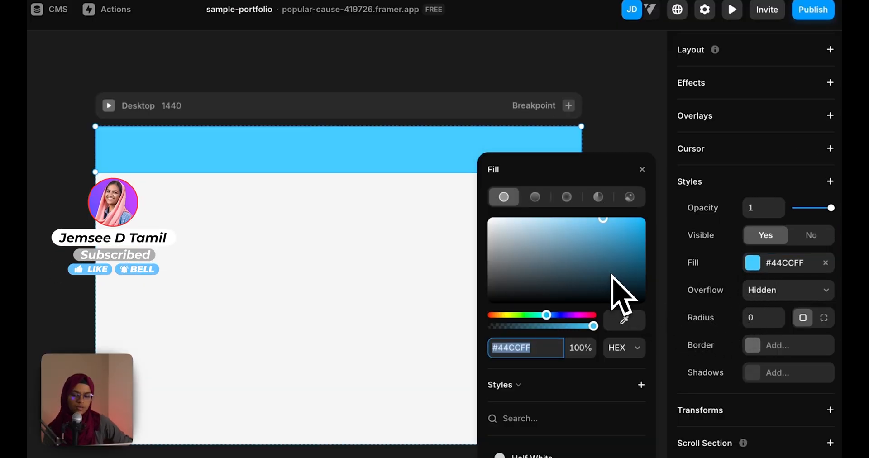
{"action": "left_click", "coordinate": [648, 171]}
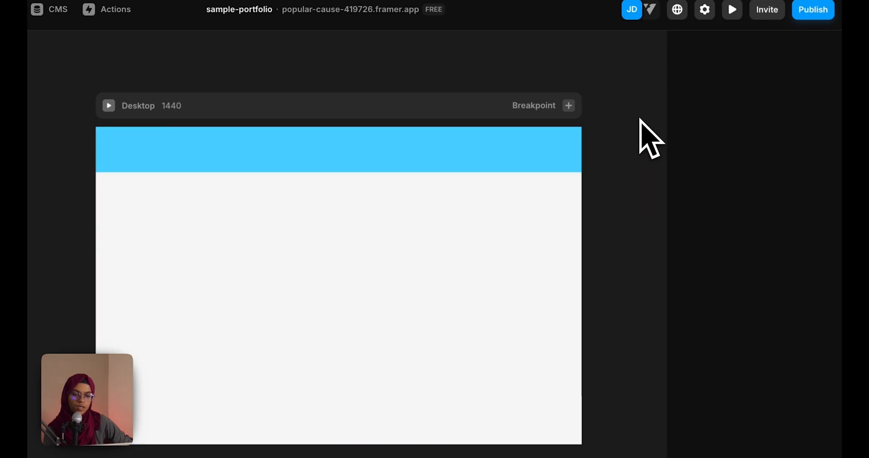
{"action": "left_click", "coordinate": [133, 65]}
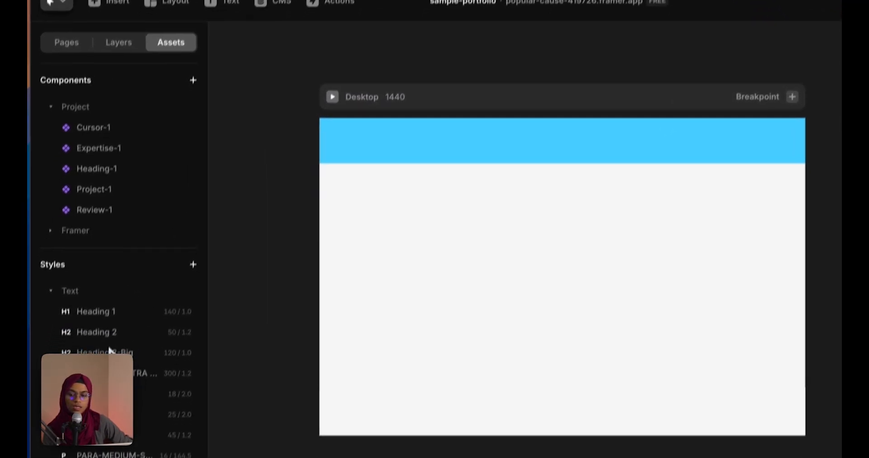
{"action": "scroll", "coordinate": [79, 289], "scroll_direction": "down", "scroll_amount": 4}
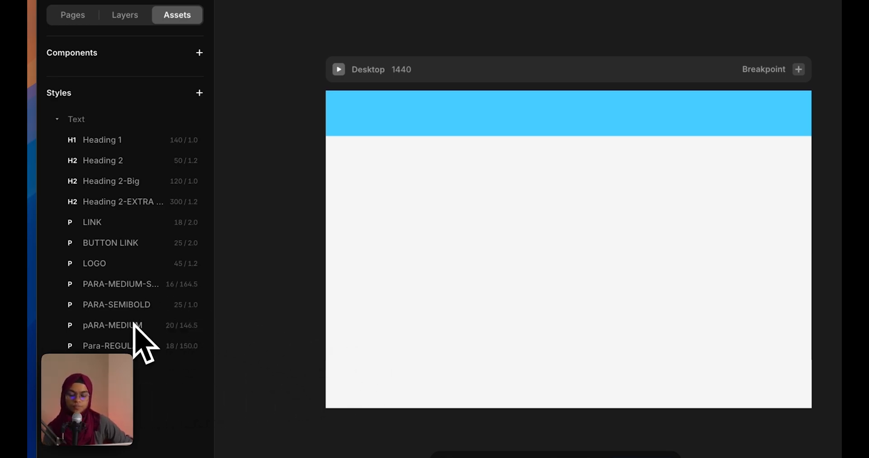
{"action": "left_click", "coordinate": [398, 132]}
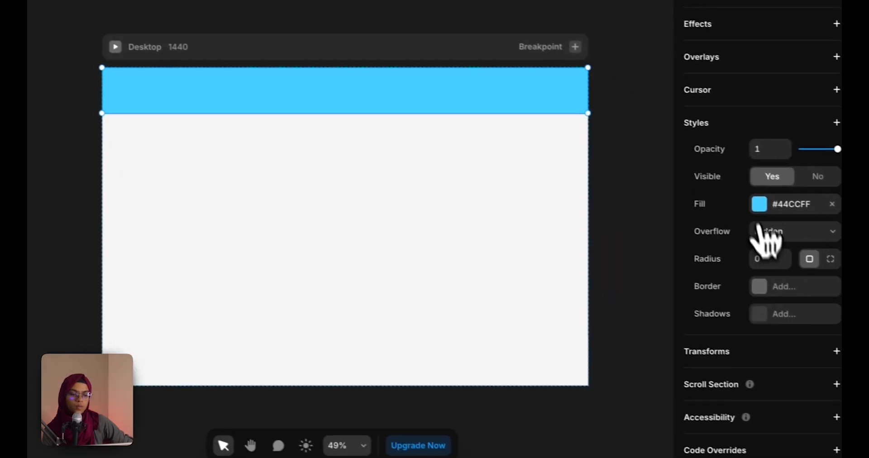
{"action": "left_click", "coordinate": [744, 200]}
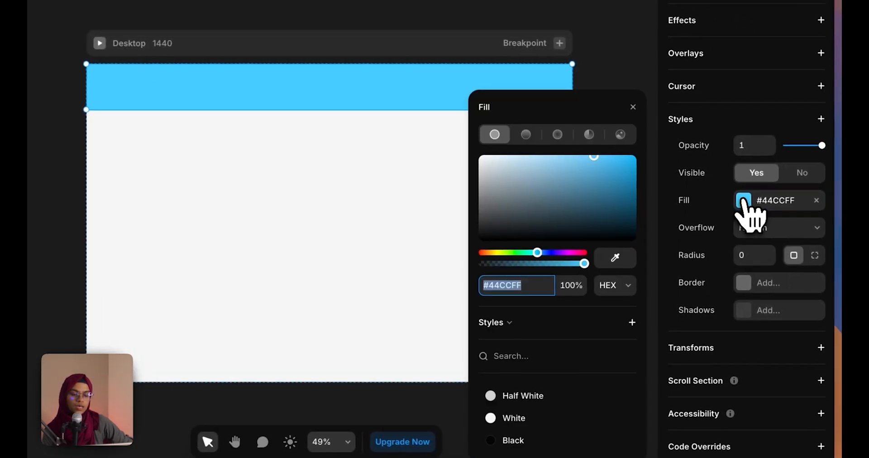
{"action": "left_click", "coordinate": [525, 440]}
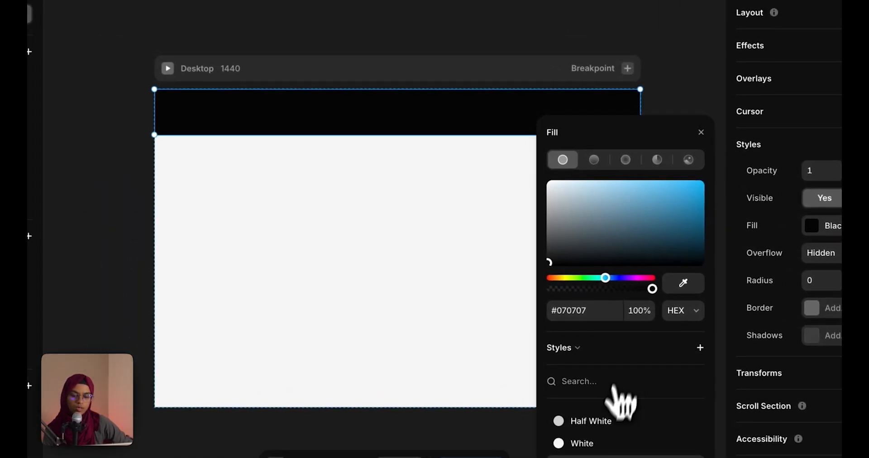
{"action": "left_click", "coordinate": [673, 123]}
{"action": "left_click", "coordinate": [491, 129]}
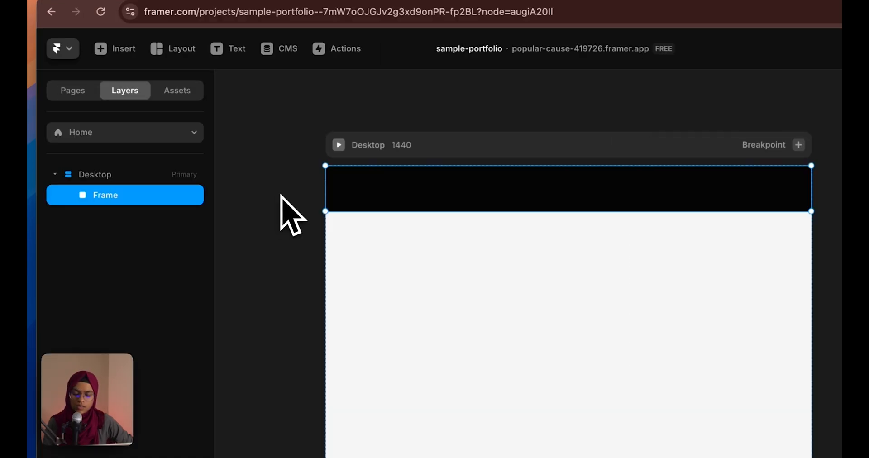
Add a placeholder text layer inside the black header and make its colour White
{"action": "key", "text": "t"}
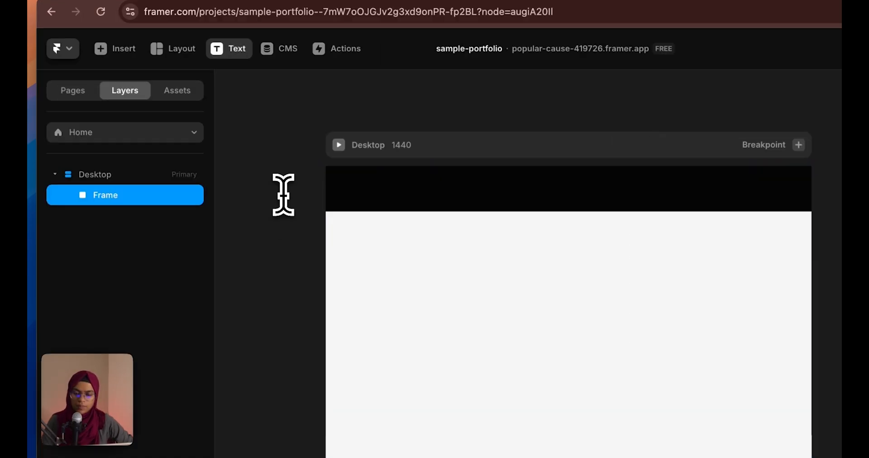
{"action": "left_click", "coordinate": [362, 194]}
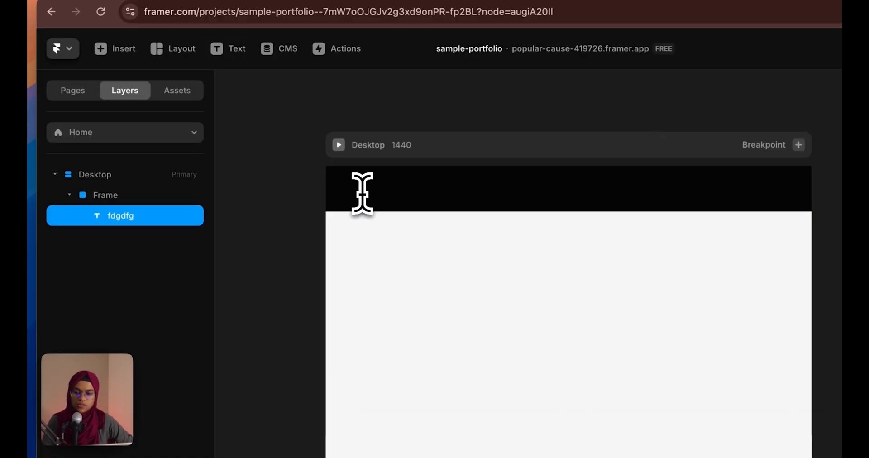
{"action": "left_click", "coordinate": [113, 198]}
{"action": "left_click", "coordinate": [124, 217]}
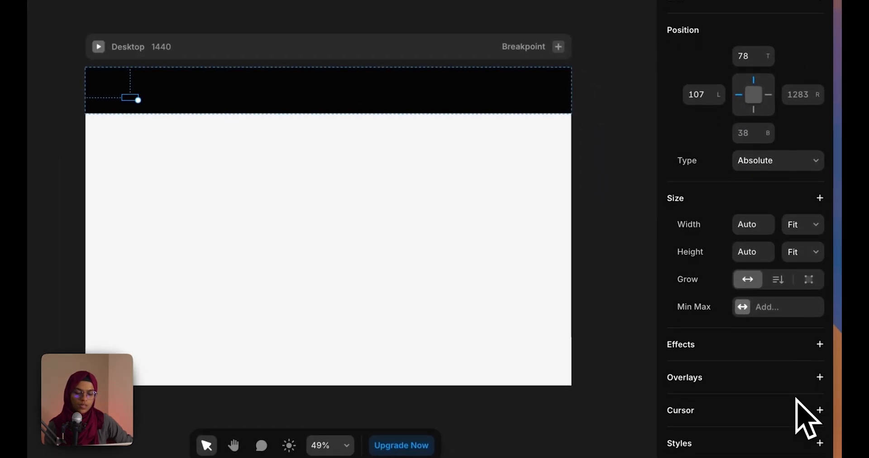
{"action": "scroll", "coordinate": [795, 398], "scroll_direction": "down", "scroll_amount": 8}
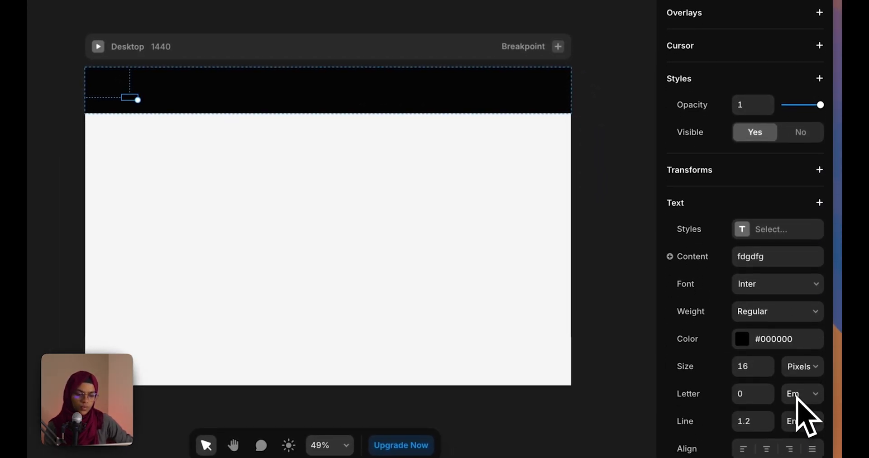
{"action": "left_click", "coordinate": [770, 339]}
{"action": "left_click", "coordinate": [514, 422]}
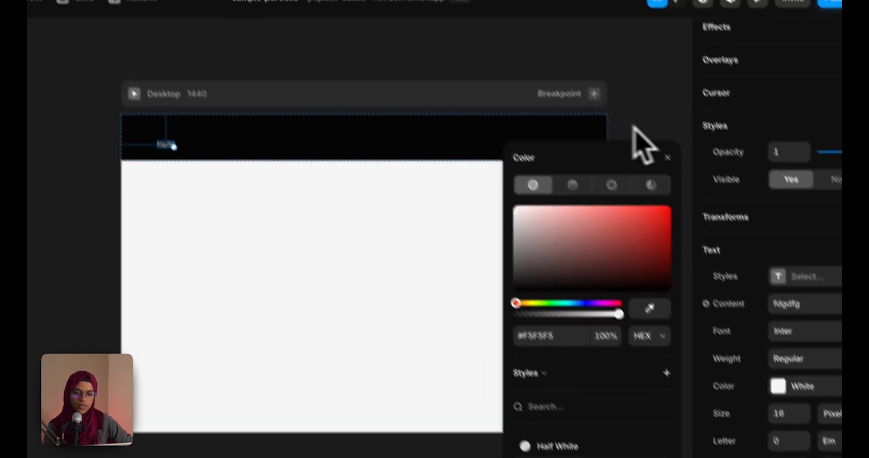
{"action": "left_click", "coordinate": [598, 81]}
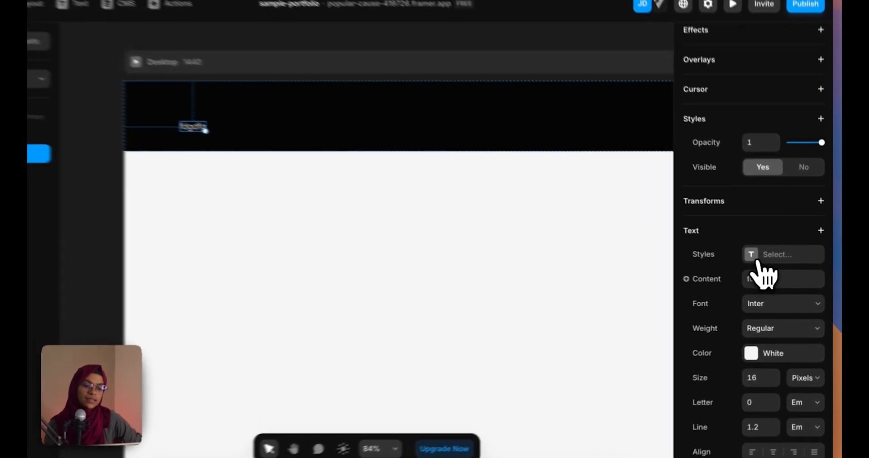
Apply the LOGO text style (45 / 1.2) to the new text
{"action": "left_click", "coordinate": [765, 265]}
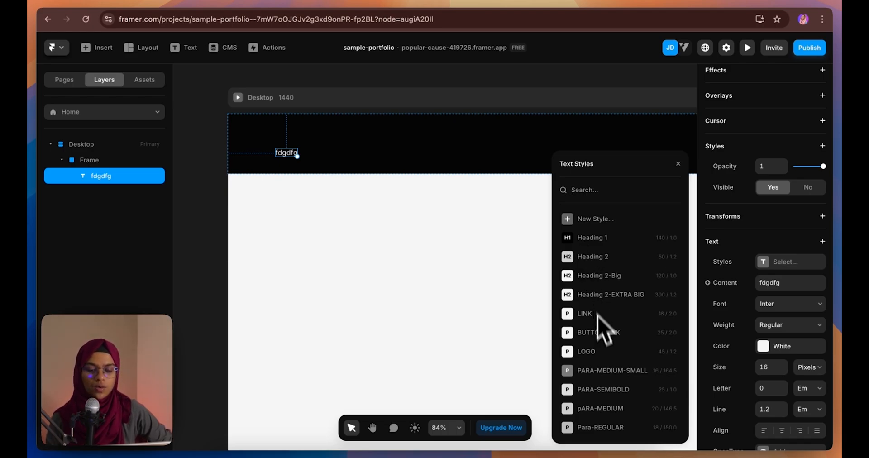
{"action": "left_click", "coordinate": [586, 356]}
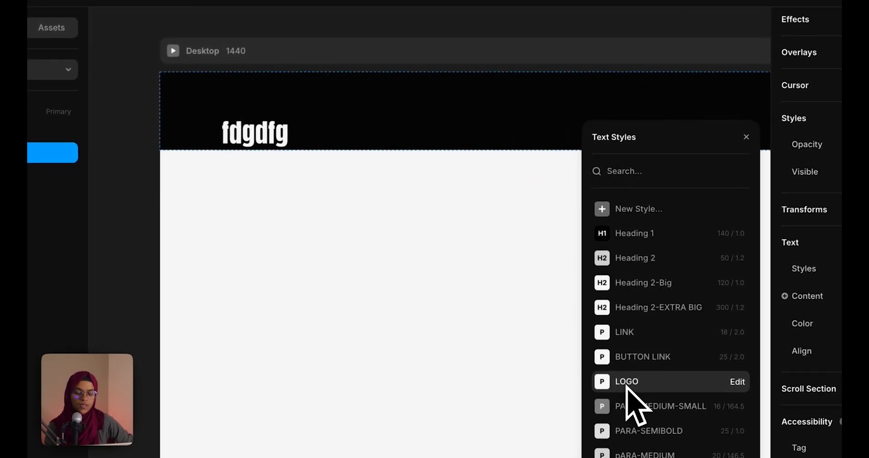
{"action": "key", "text": "Escape"}
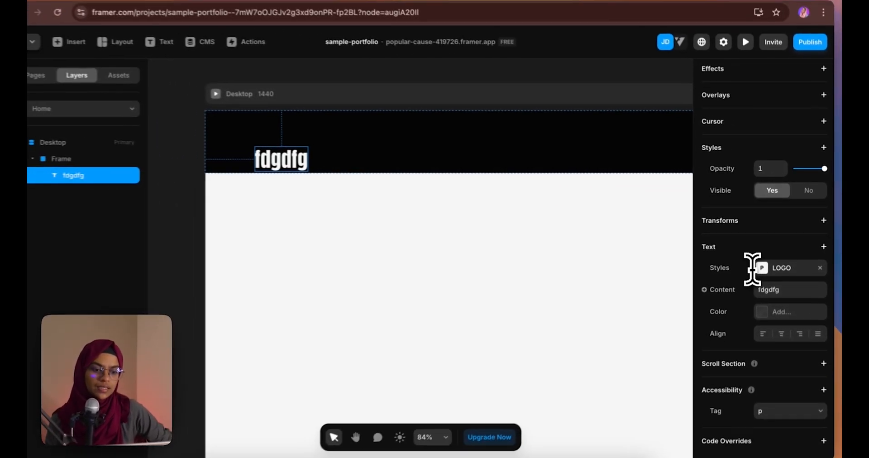
{"action": "left_click", "coordinate": [779, 288]}
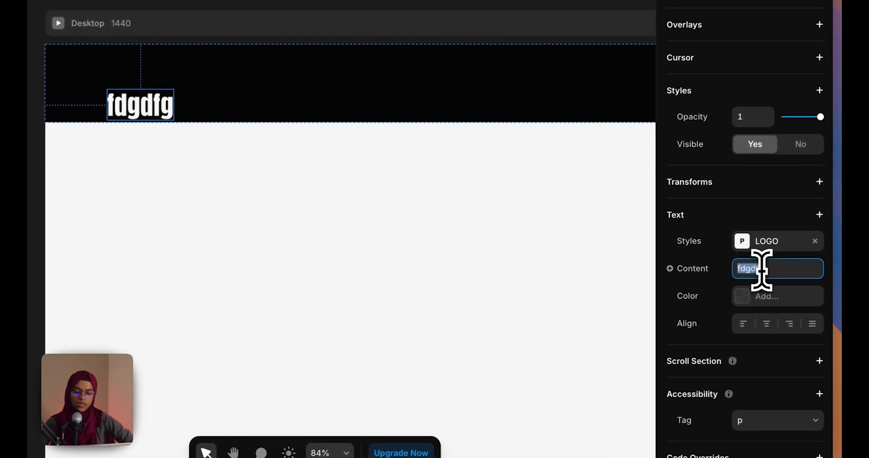
{"action": "type", "text": "NATAS W."}
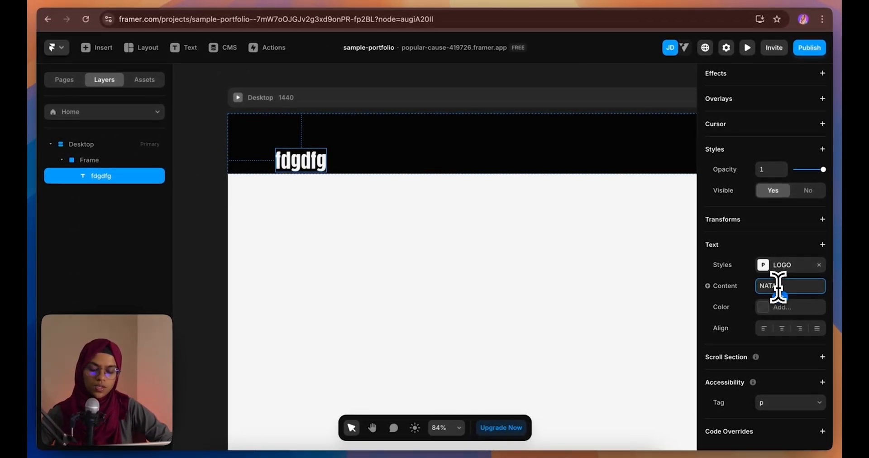
{"action": "scroll", "coordinate": [396, 250], "scroll_direction": "up", "scroll_amount": 3}
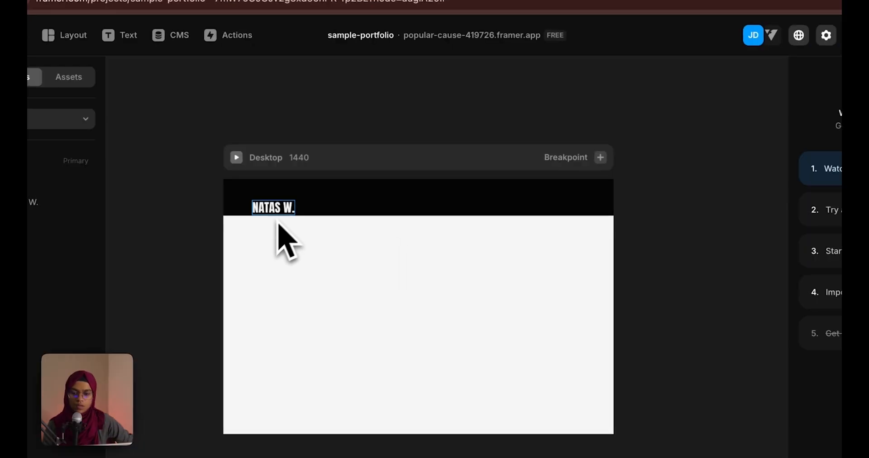
{"action": "left_click", "coordinate": [274, 213]}
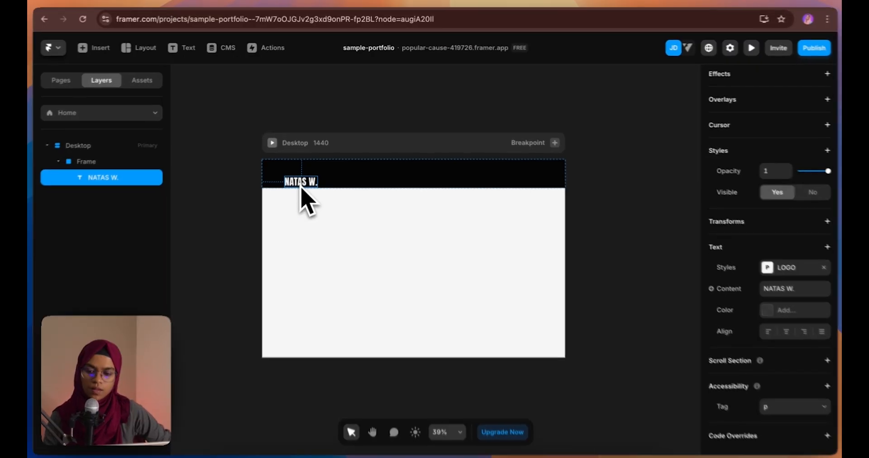
{"action": "left_click_drag", "start_coordinate": [273, 214], "coordinate": [550, 227]}
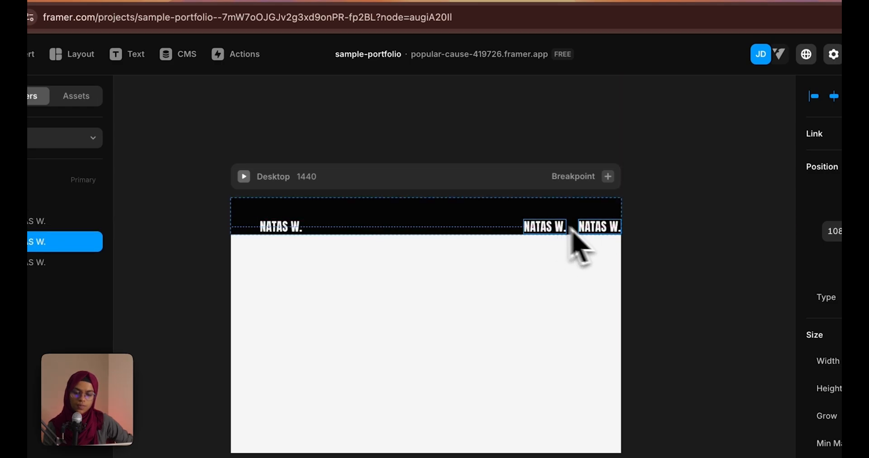
{"action": "left_click", "coordinate": [600, 230]}
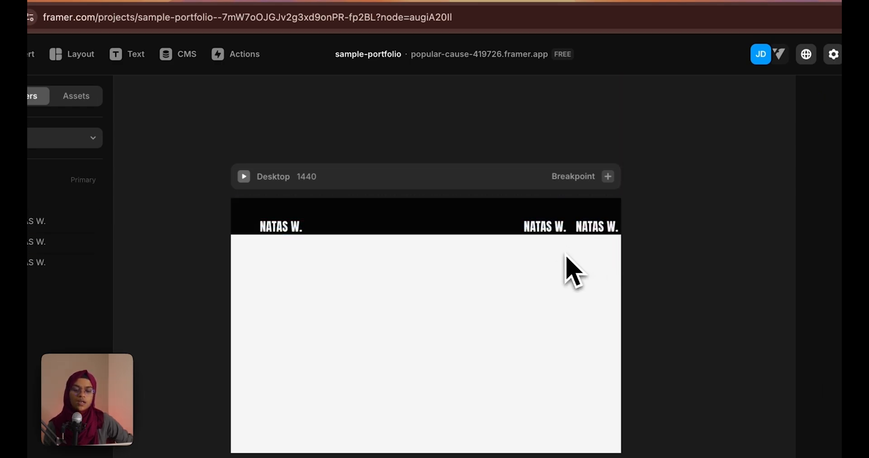
{"action": "left_click", "coordinate": [547, 232]}
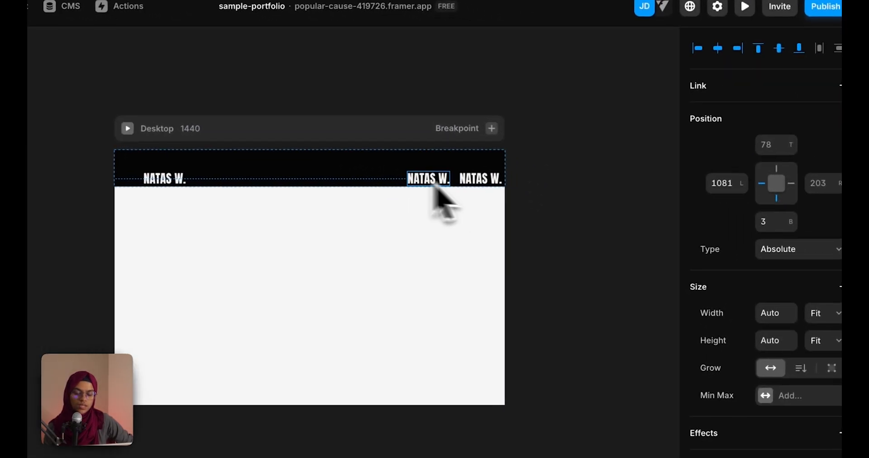
Apply the LINK text style to both right-hand text copies
{"action": "scroll", "coordinate": [796, 441], "scroll_direction": "down", "scroll_amount": 8}
{"action": "left_click", "coordinate": [789, 290]}
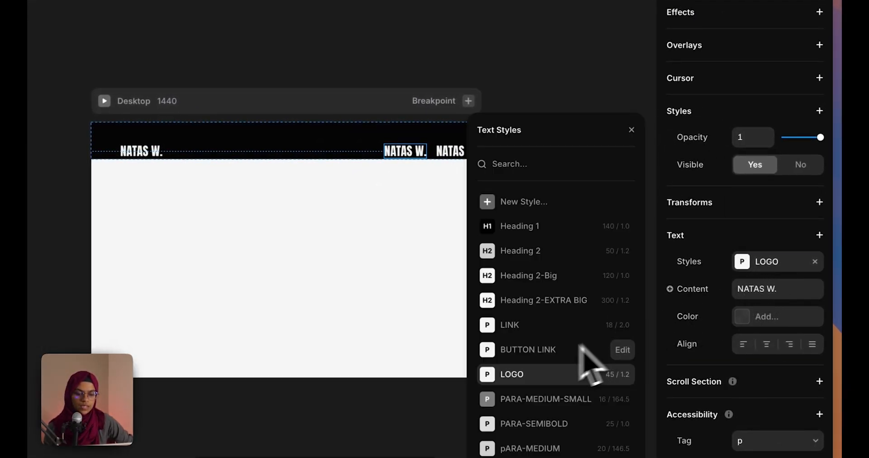
{"action": "left_click", "coordinate": [511, 326]}
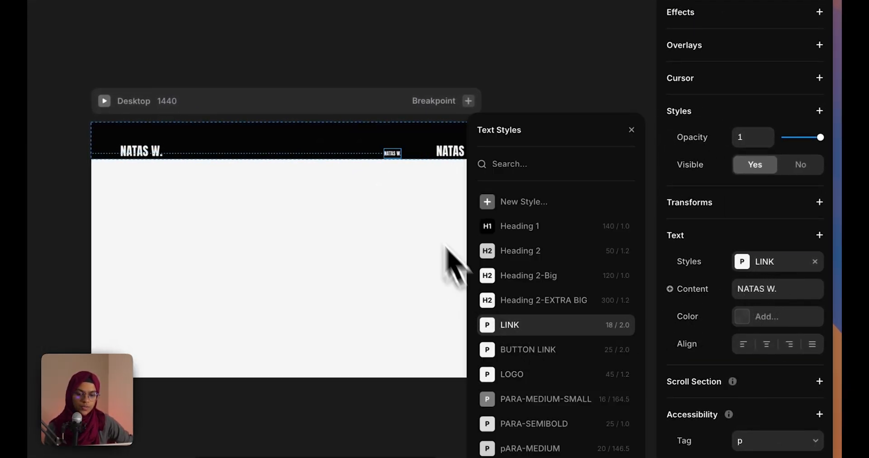
{"action": "left_click", "coordinate": [444, 152]}
{"action": "left_click", "coordinate": [516, 326]}
{"action": "left_click", "coordinate": [453, 121]}
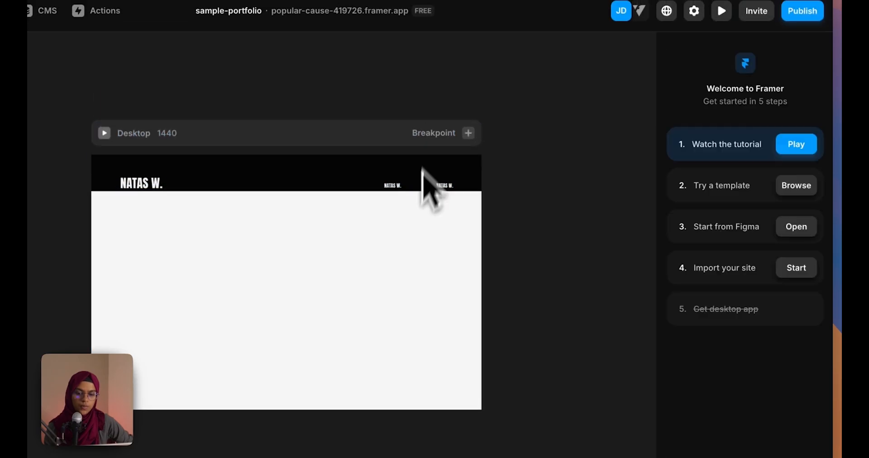
Change the two right-hand texts to read ABOUT and WORK
{"action": "left_click", "coordinate": [393, 157]}
{"action": "left_click", "coordinate": [778, 281]}
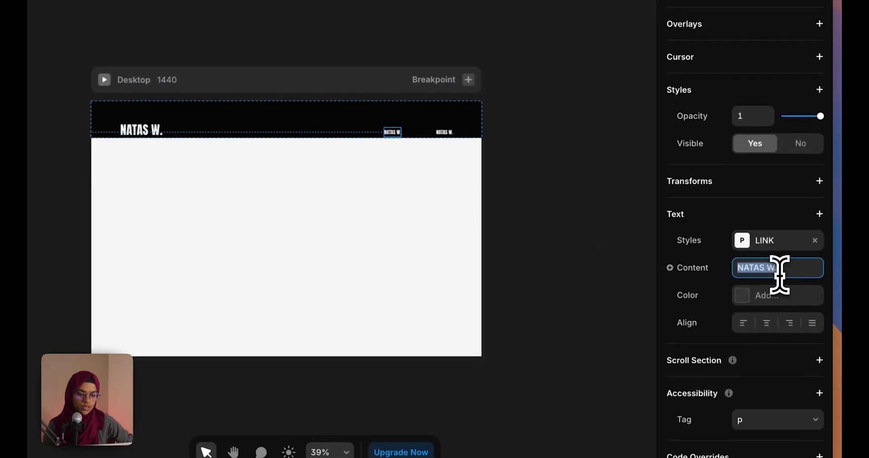
{"action": "type", "text": "ABOUT"}
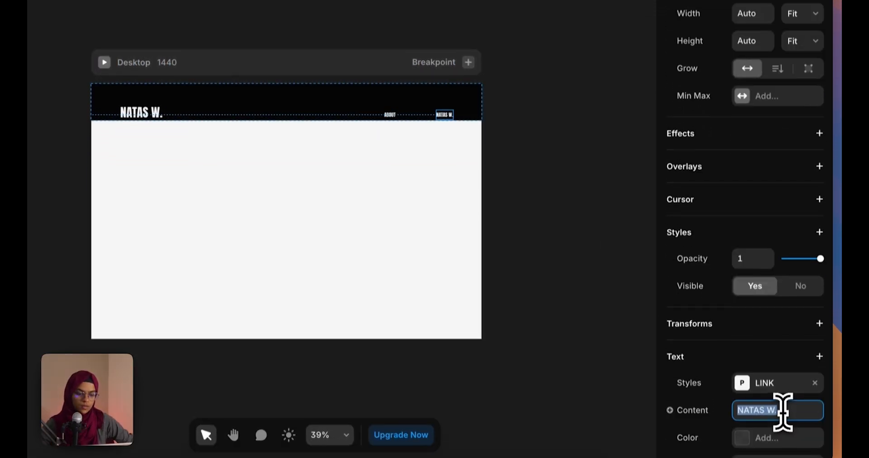
{"action": "type", "text": "WORK"}
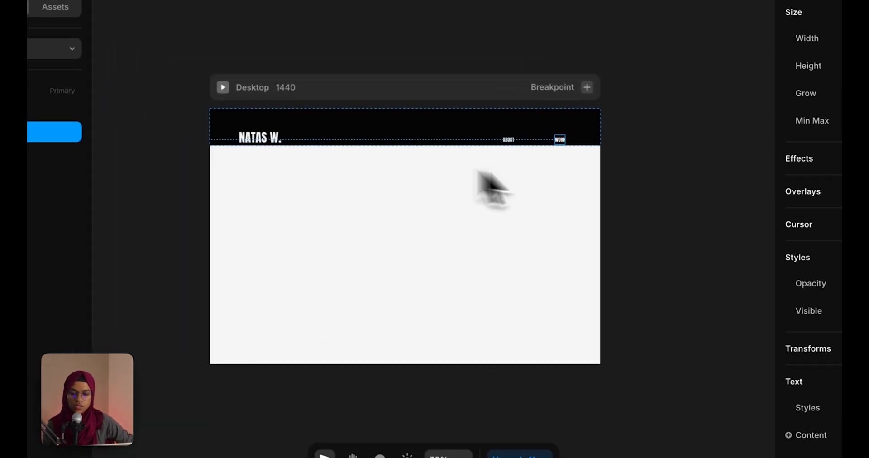
{"action": "left_click", "coordinate": [606, 165]}
{"action": "left_click", "coordinate": [332, 99]}
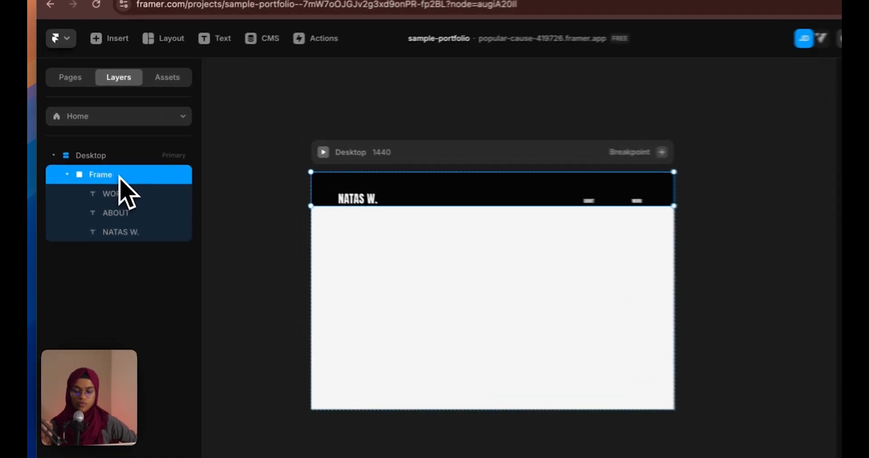
Rename the black frame 'Navbar' and add a stack layout lining up its three texts
{"action": "double_click", "coordinate": [105, 161]}
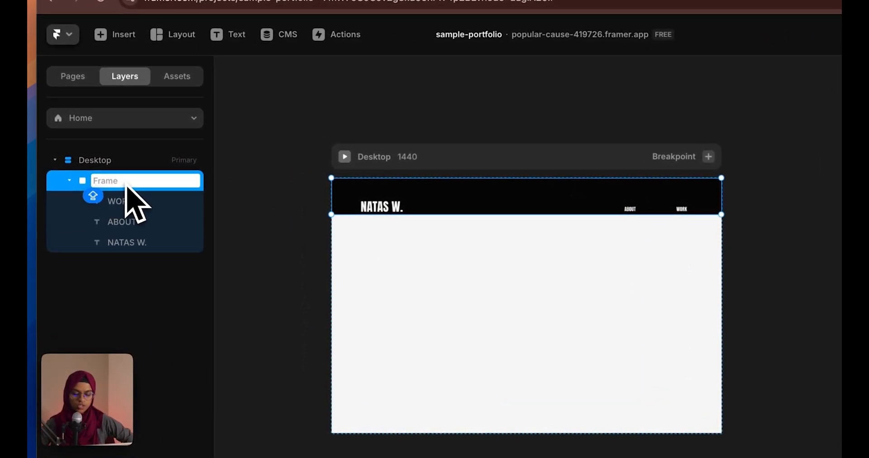
{"action": "type", "text": "Navbar"}
{"action": "key", "text": "Return"}
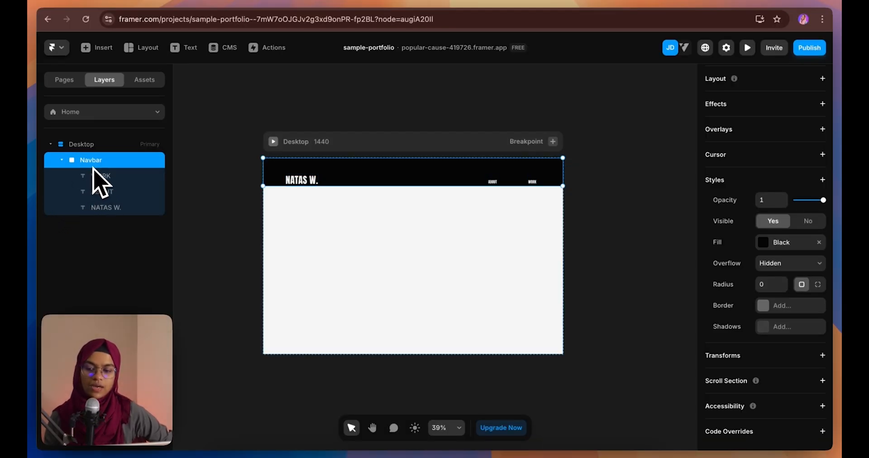
{"action": "scroll", "coordinate": [772, 231], "scroll_direction": "up", "scroll_amount": 3}
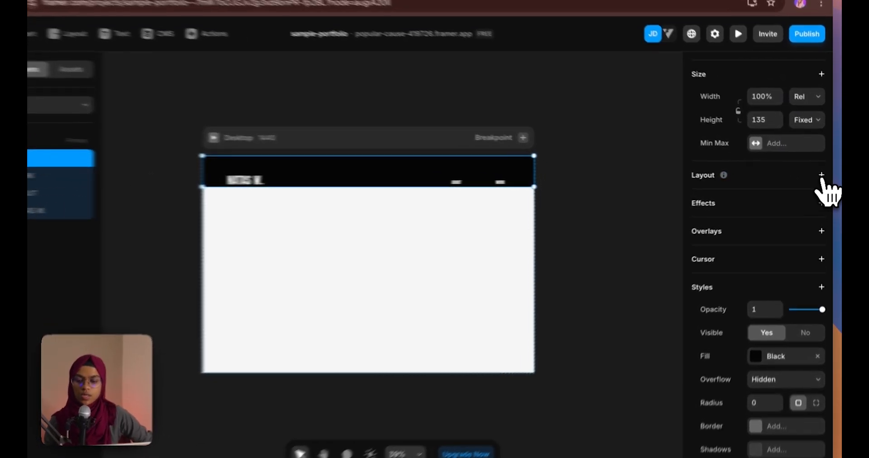
{"action": "left_click", "coordinate": [823, 176]}
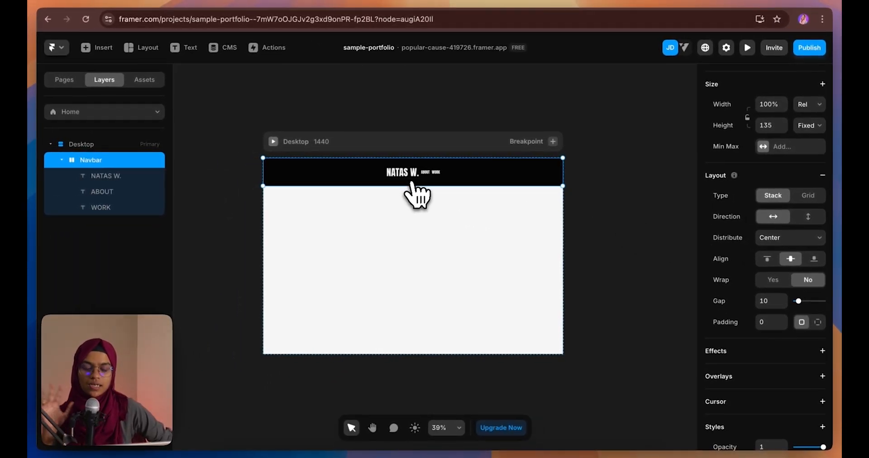
{"action": "left_click", "coordinate": [397, 176]}
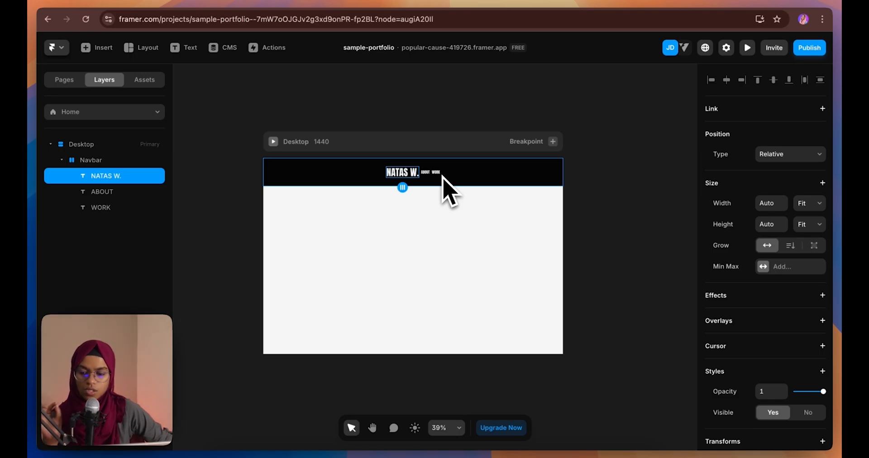
Wrap the ABOUT and WORK layers in a new stack with Fit width
{"action": "left_click", "coordinate": [96, 191]}
{"action": "left_click", "coordinate": [131, 154], "text": "shift"}
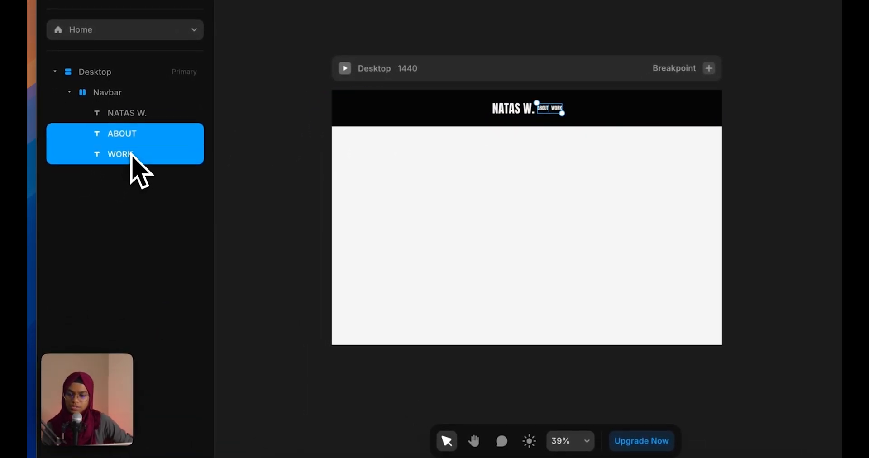
{"action": "right_click", "coordinate": [145, 150]}
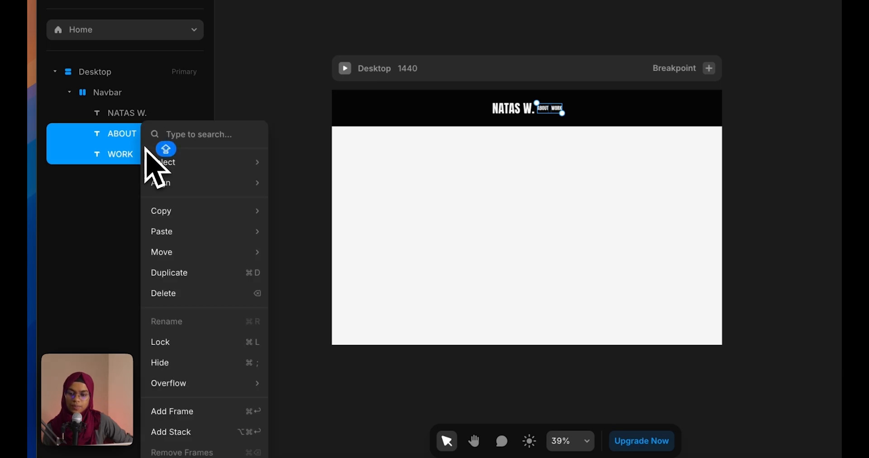
{"action": "left_click", "coordinate": [199, 434]}
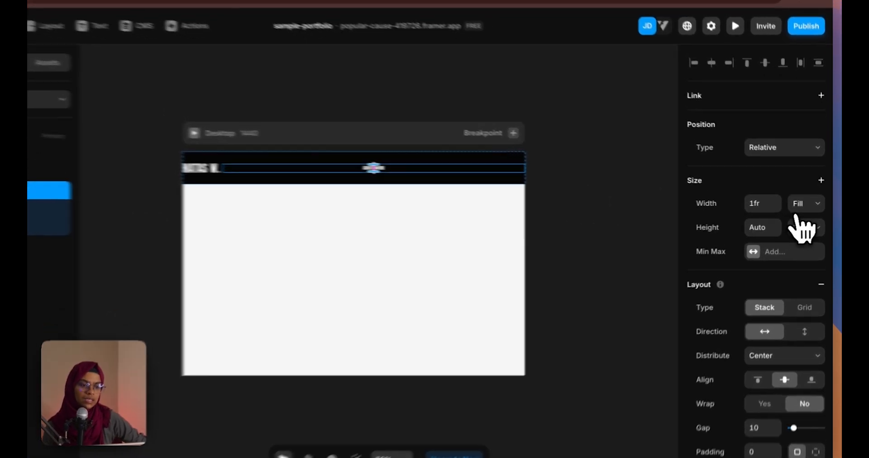
{"action": "left_click", "coordinate": [809, 203]}
{"action": "left_click", "coordinate": [804, 213]}
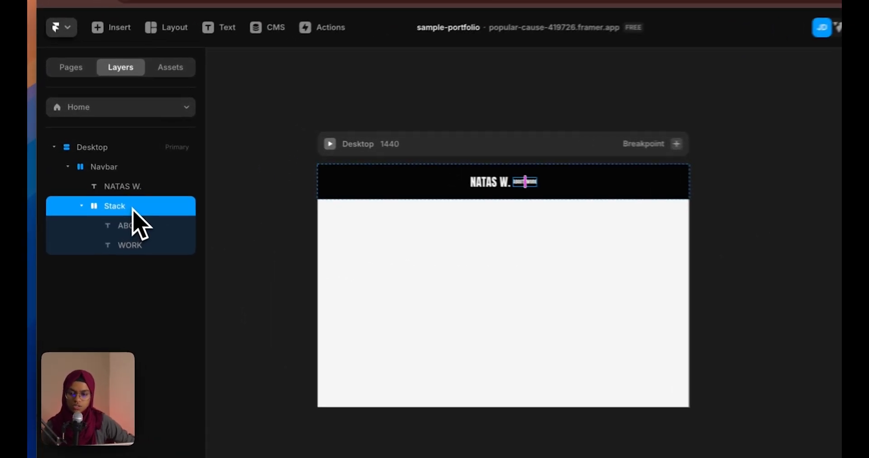
Name the new stack 'LINK WRAP', collapse it, and reselect the Navbar
{"action": "double_click", "coordinate": [113, 194]}
{"action": "type", "text": "LINK WRAP"}
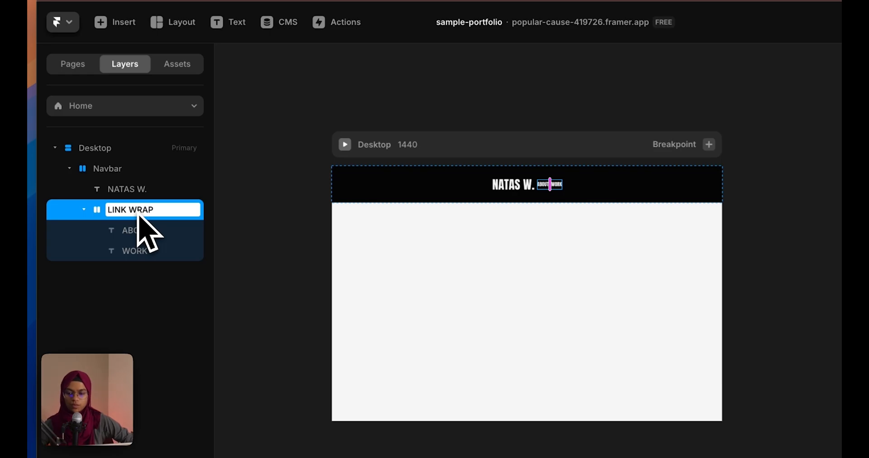
{"action": "key", "text": "Return"}
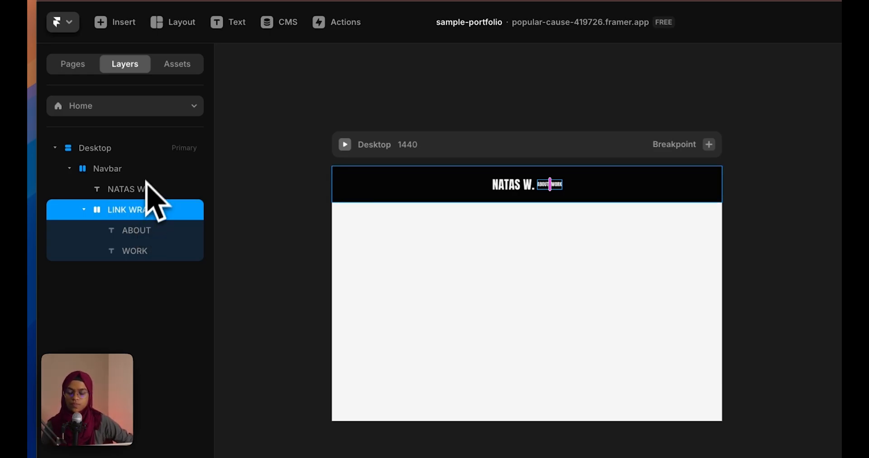
{"action": "left_click", "coordinate": [84, 210]}
{"action": "left_click", "coordinate": [127, 176]}
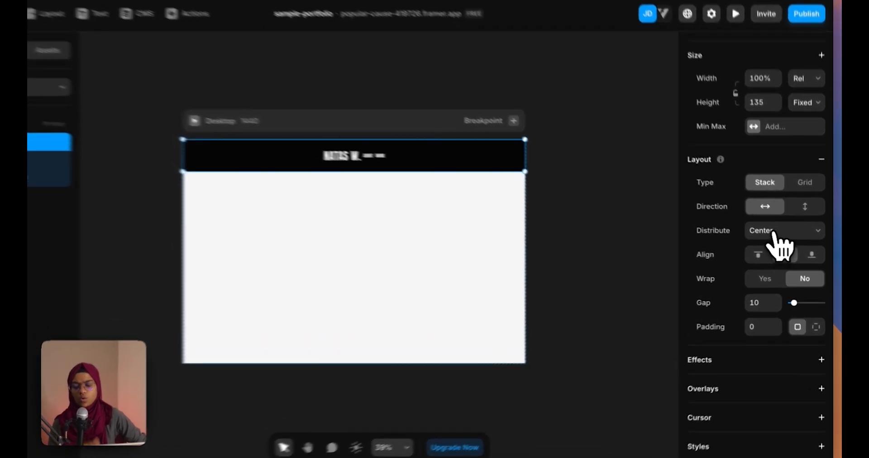
Give the Navbar Space Between distribution, 30 padding and a Fit height
{"action": "left_click", "coordinate": [783, 239]}
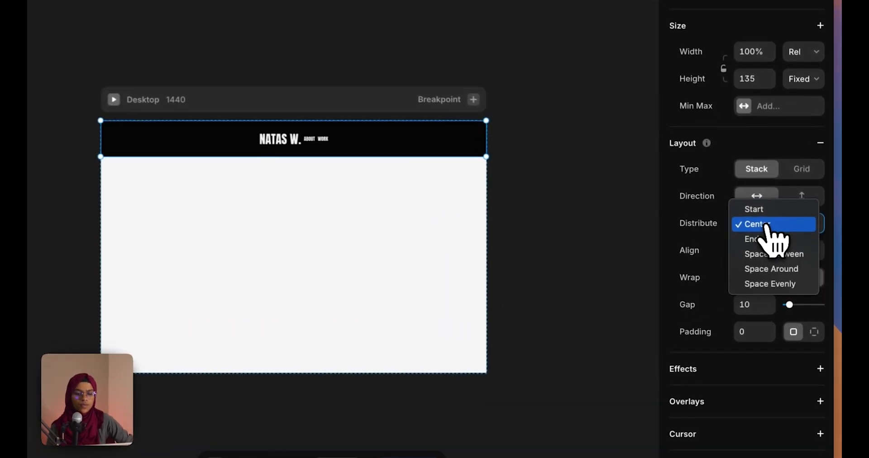
{"action": "left_click", "coordinate": [773, 253]}
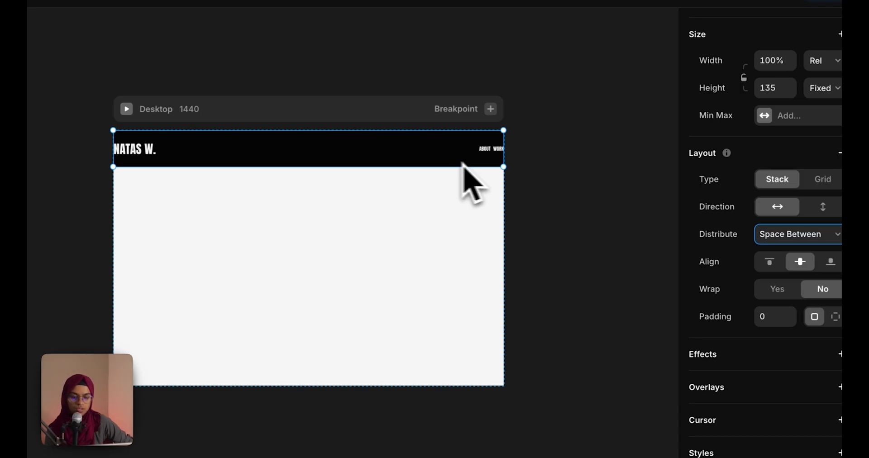
{"action": "left_click", "coordinate": [769, 315]}
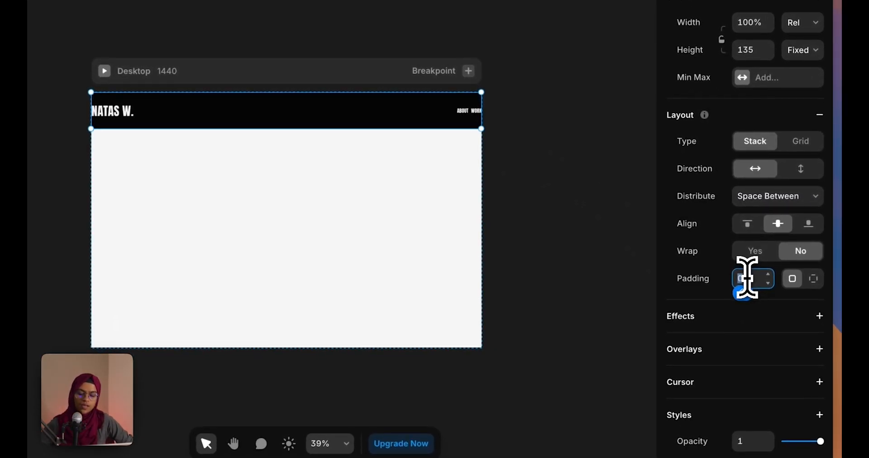
{"action": "type", "text": "30"}
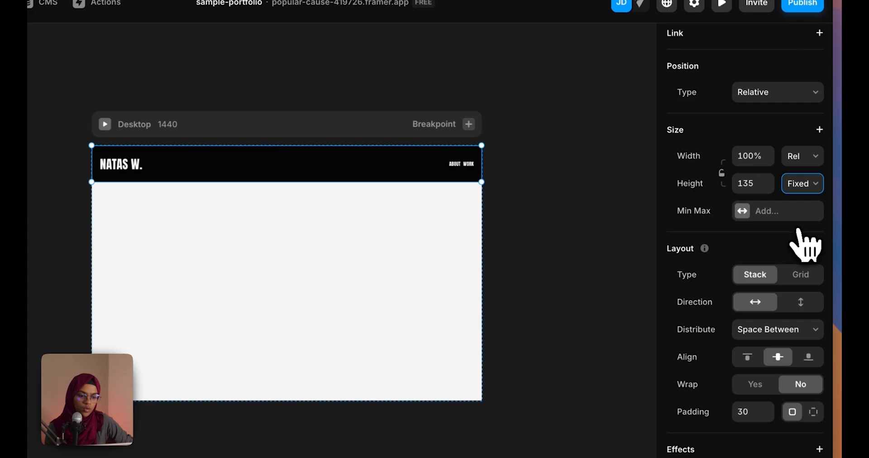
{"action": "left_click", "coordinate": [798, 228]}
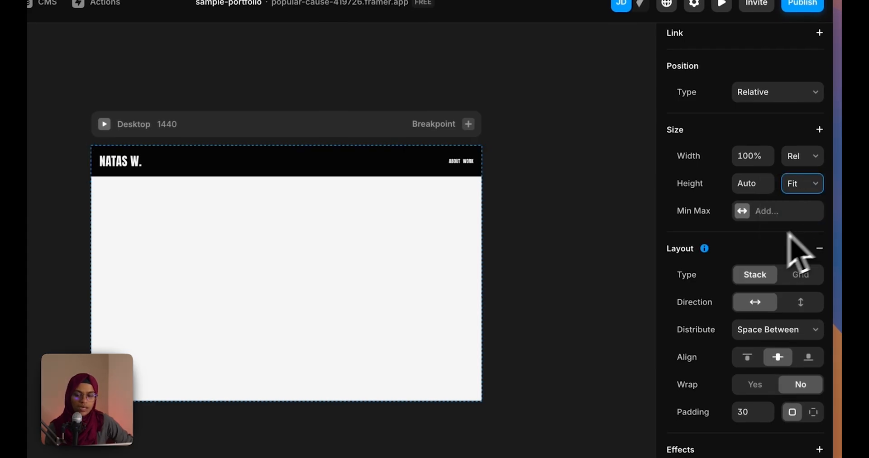
{"action": "left_click", "coordinate": [511, 227]}
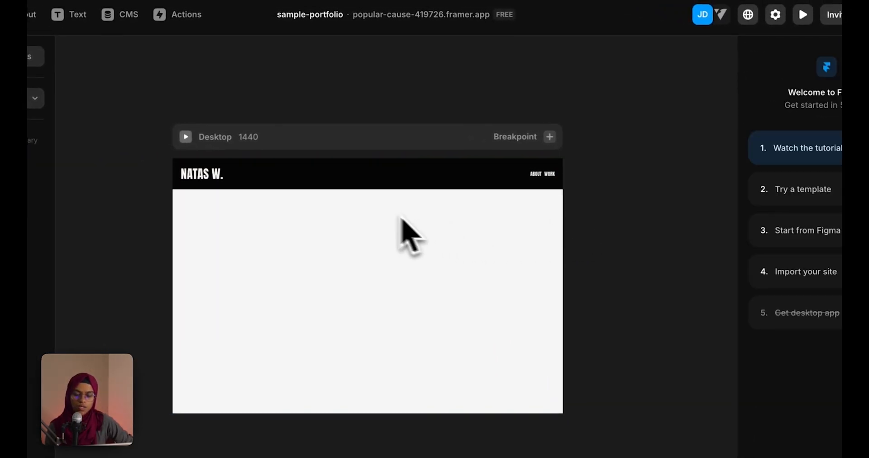
{"action": "left_click", "coordinate": [377, 188]}
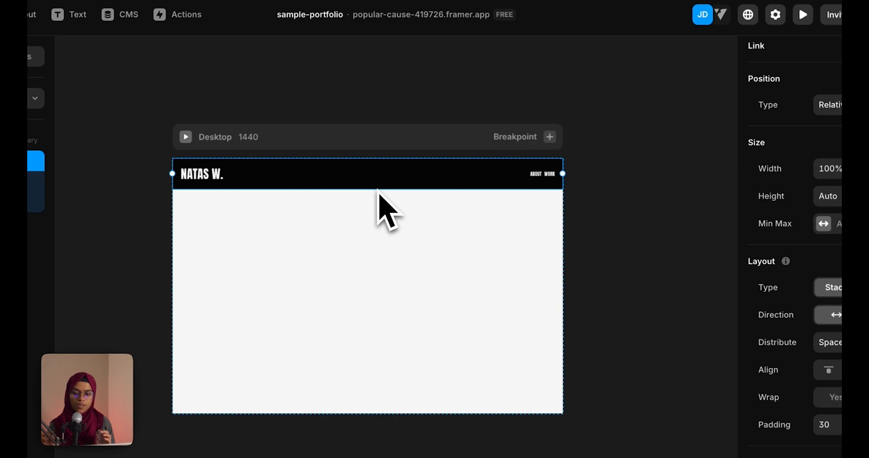
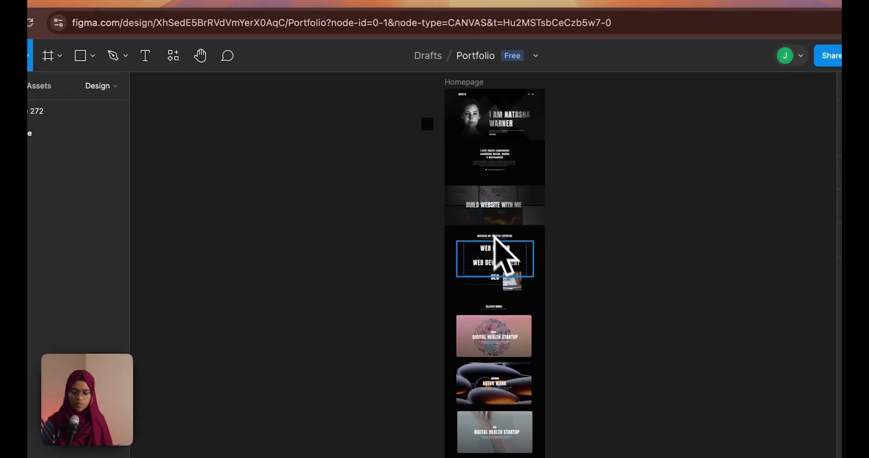
Draw a frame below the navbar, name it 'Hero Section', and set its width to Fill
{"action": "scroll", "coordinate": [502, 254], "scroll_direction": "down", "scroll_amount": 3}
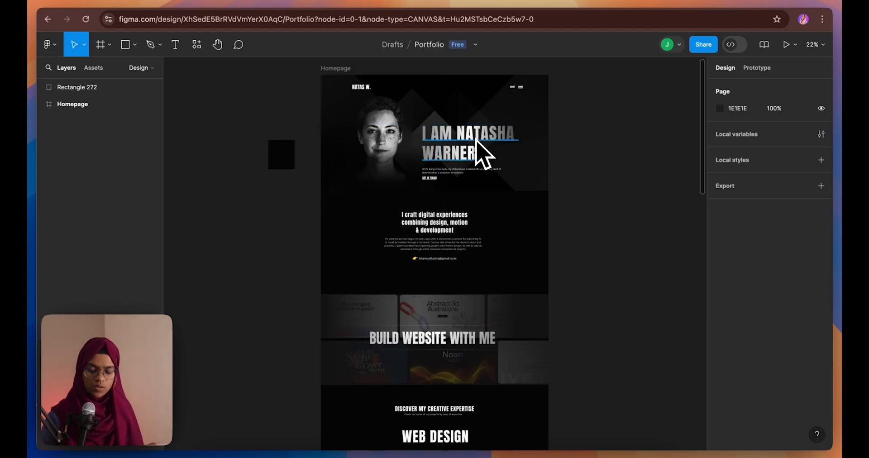
{"action": "scroll", "coordinate": [479, 144], "scroll_direction": "up", "scroll_amount": 5}
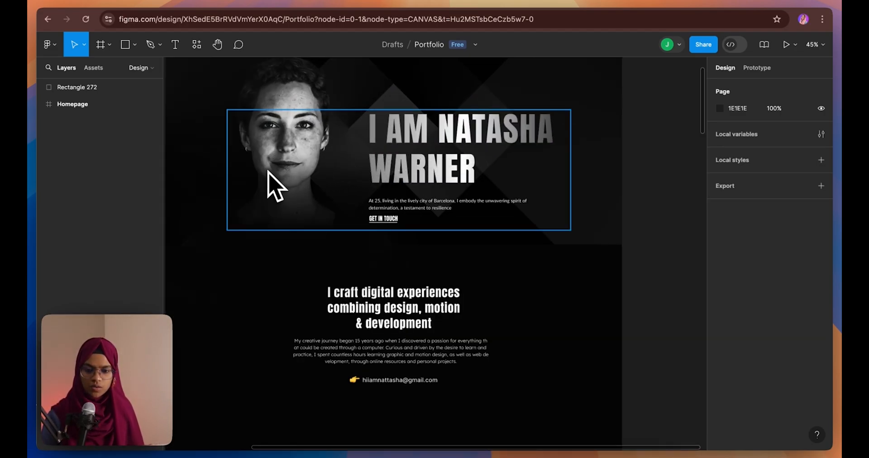
{"action": "scroll", "coordinate": [362, 222], "scroll_direction": "up", "scroll_amount": 5}
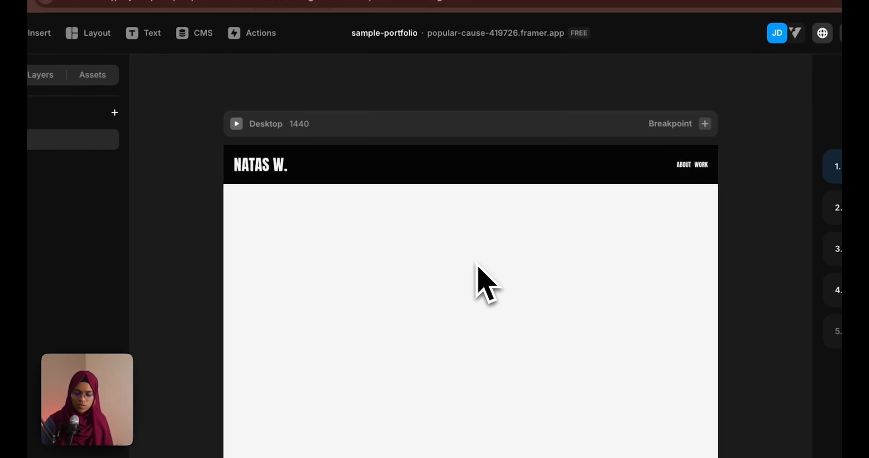
{"action": "key", "text": "f"}
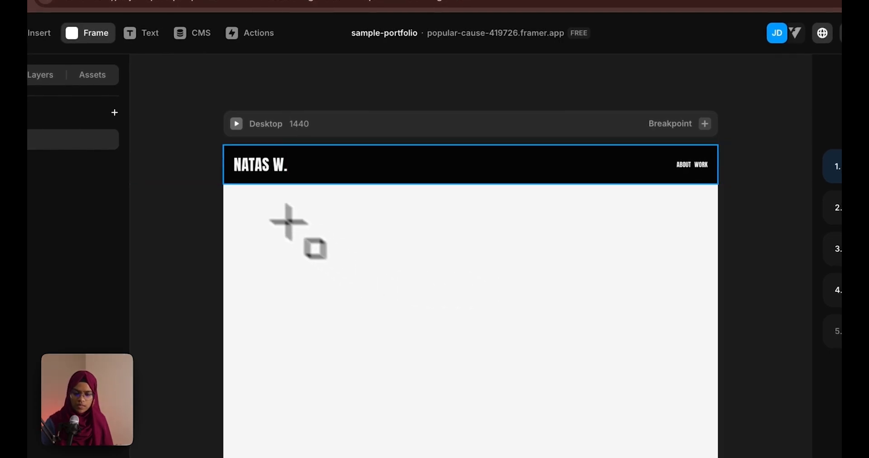
{"action": "mouse_move", "coordinate": [222, 186]}
{"action": "left_mouse_down"}
{"action": "mouse_move", "coordinate": [697, 384]}
{"action": "mouse_move", "coordinate": [727, 457]}
{"action": "mouse_move", "coordinate": [719, 457]}
{"action": "left_mouse_up"}
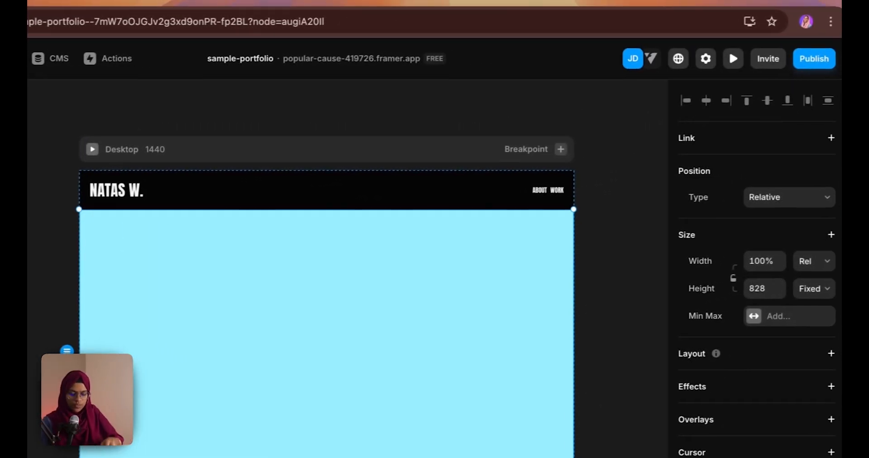
{"action": "type", "text": "Hero Section"}
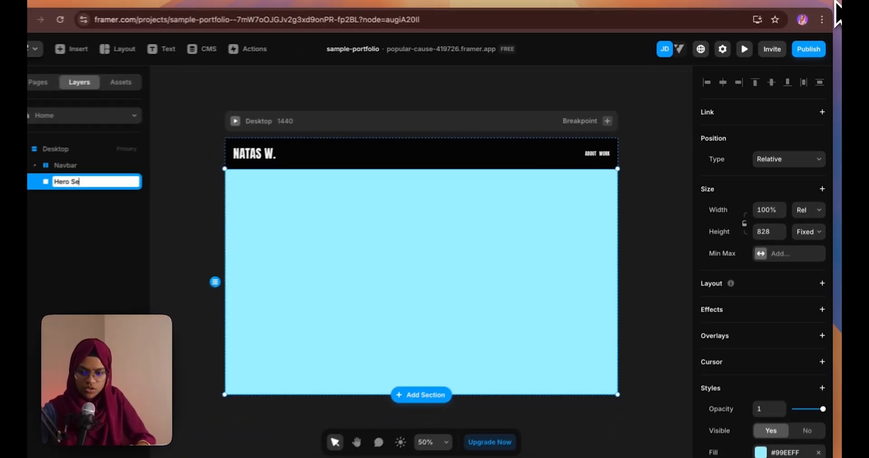
{"action": "left_click", "coordinate": [809, 203]}
{"action": "left_click", "coordinate": [802, 212]}
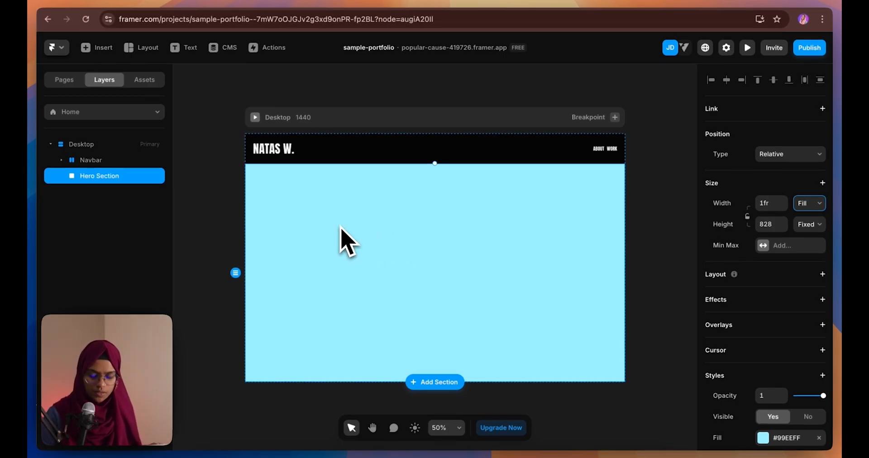
Make the Hero Section fill black and bring up the Figma design for reference
{"action": "scroll", "coordinate": [772, 353], "scroll_direction": "down", "scroll_amount": 3}
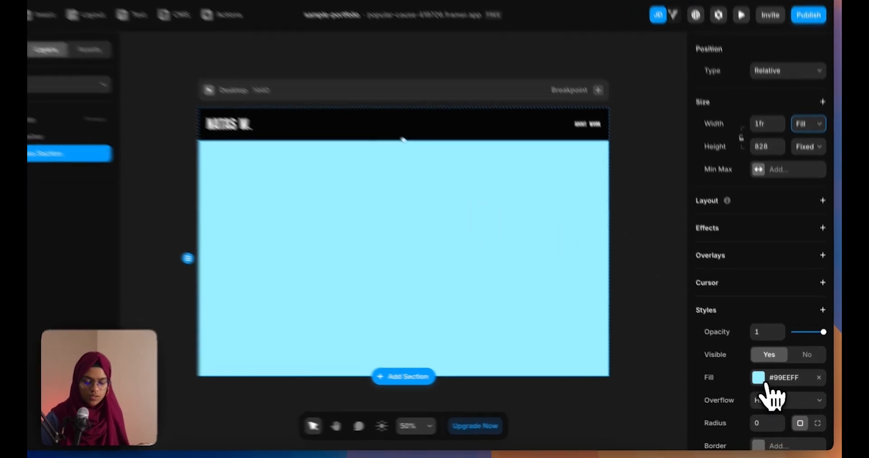
{"action": "left_click", "coordinate": [764, 380]}
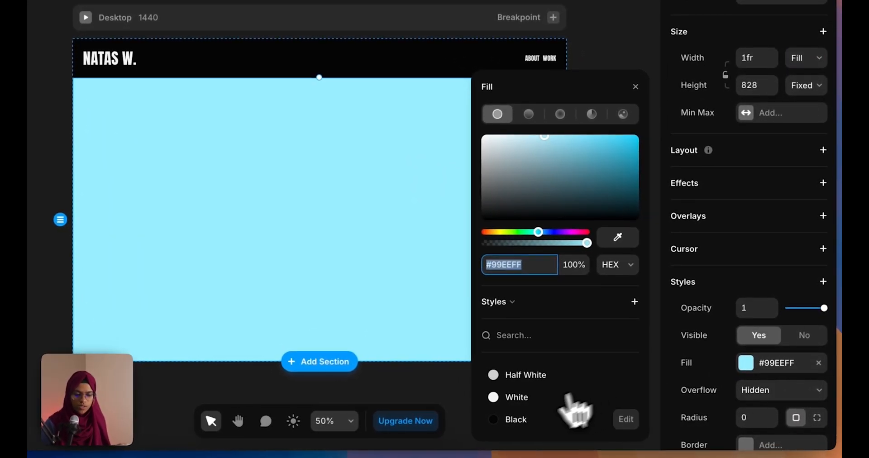
{"action": "left_click", "coordinate": [516, 421]}
{"action": "left_click", "coordinate": [164, 214]}
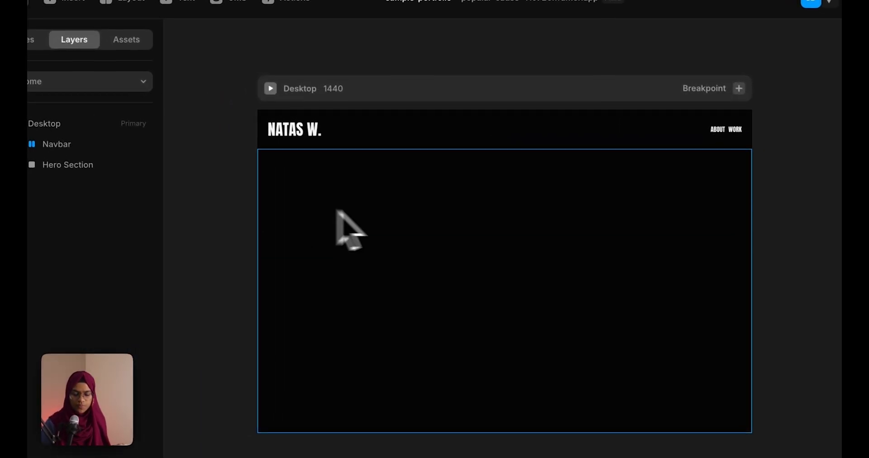
{"action": "left_click", "coordinate": [418, 223]}
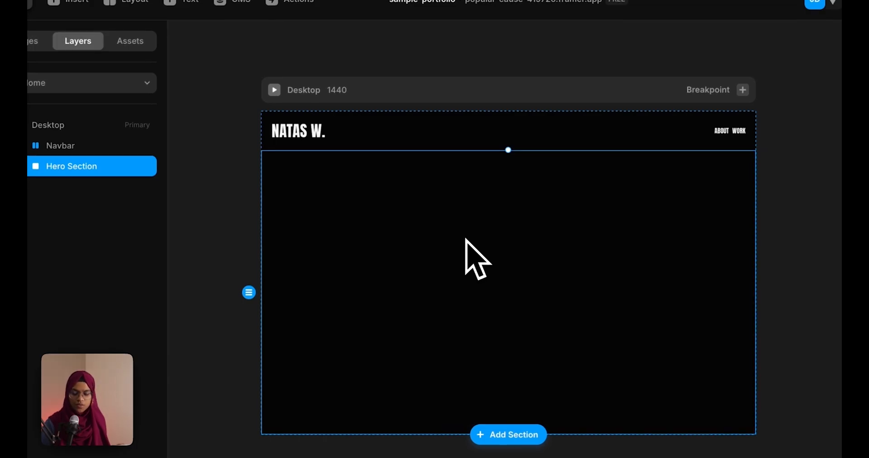
{"action": "left_click", "coordinate": [265, 0]}
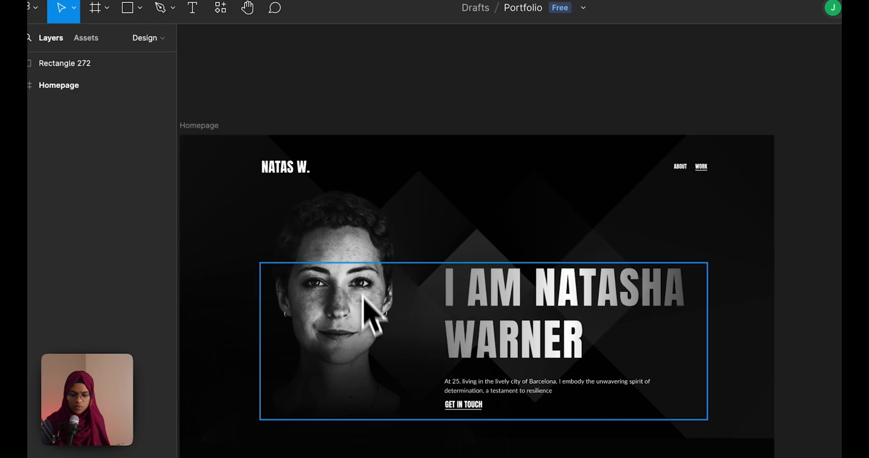
Back in Framer, draw a frame at the hero's top-left and name it 'Image'
{"action": "left_click", "coordinate": [158, 0]}
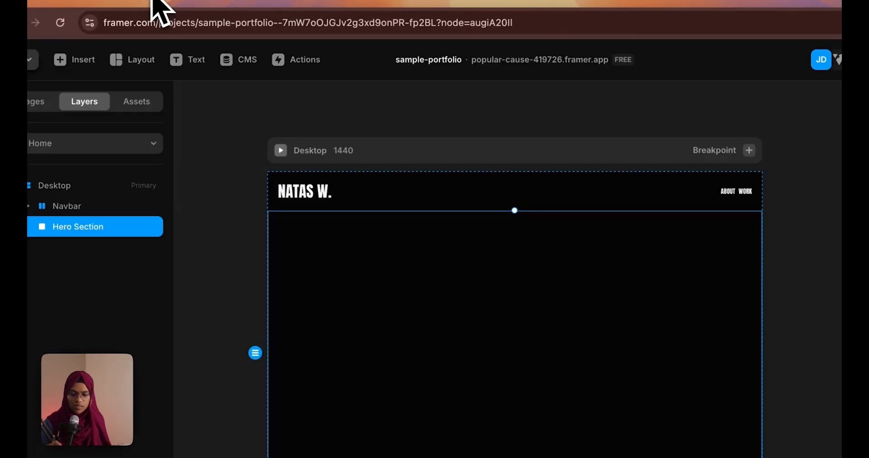
{"action": "key", "text": "f"}
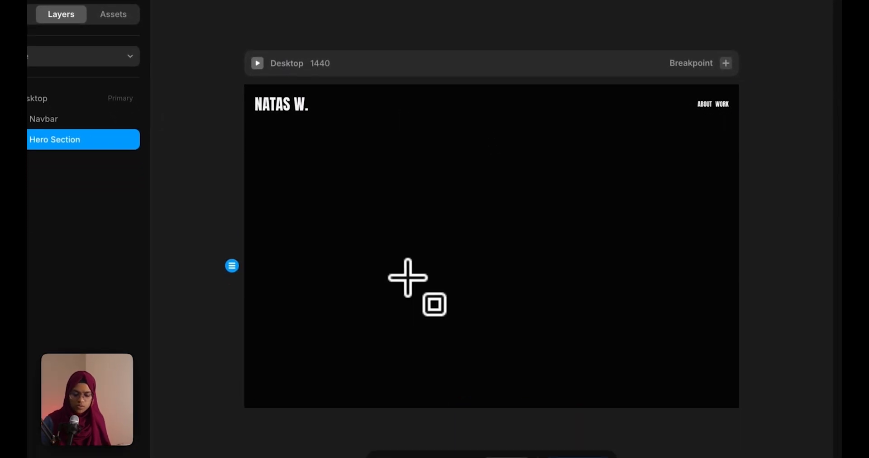
{"action": "left_click_drag", "start_coordinate": [252, 133], "coordinate": [490, 390]}
{"action": "double_click", "coordinate": [70, 155]}
{"action": "type", "text": "Image"}
{"action": "key", "text": "Return"}
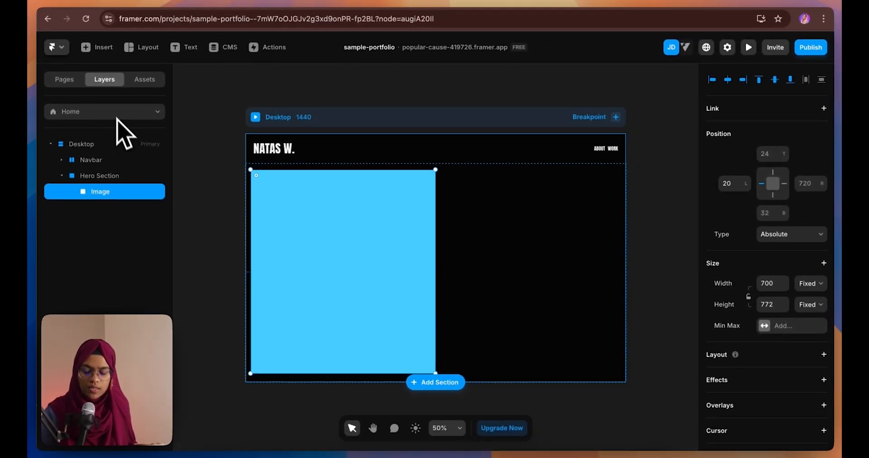
Give the Hero Section a stack layout distributed from Start
{"action": "left_click", "coordinate": [111, 179]}
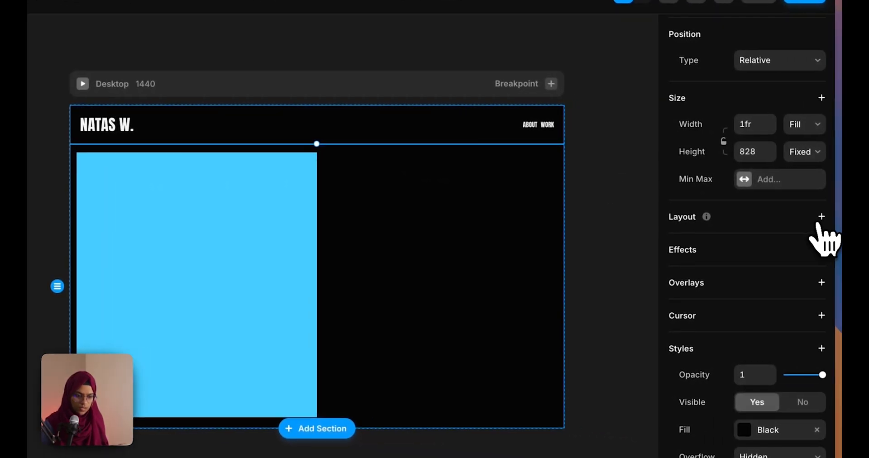
{"action": "left_click", "coordinate": [820, 217]}
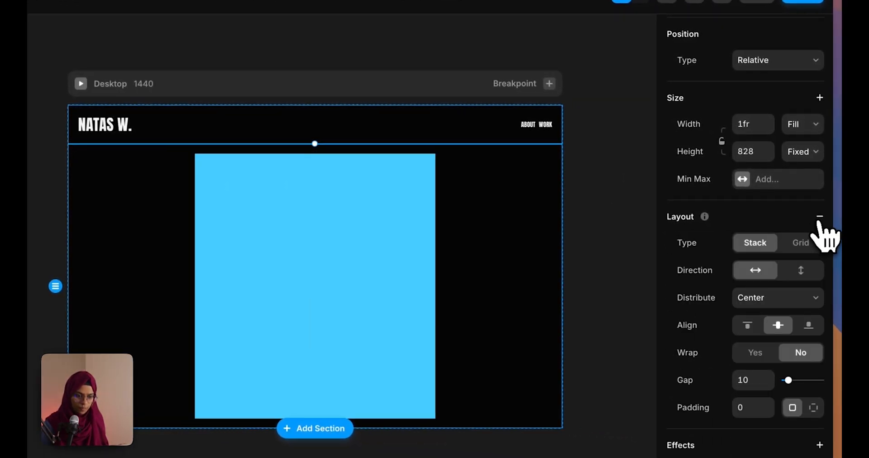
{"action": "left_click", "coordinate": [772, 298]}
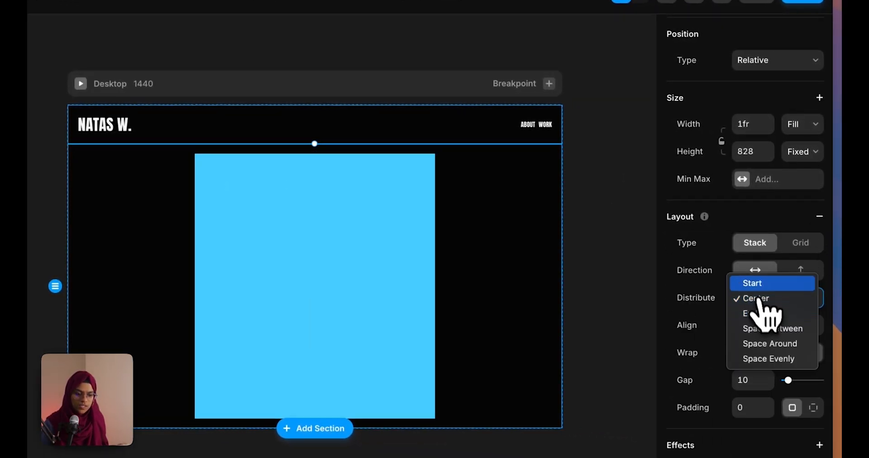
{"action": "left_click", "coordinate": [754, 283]}
{"action": "left_click", "coordinate": [122, 203]}
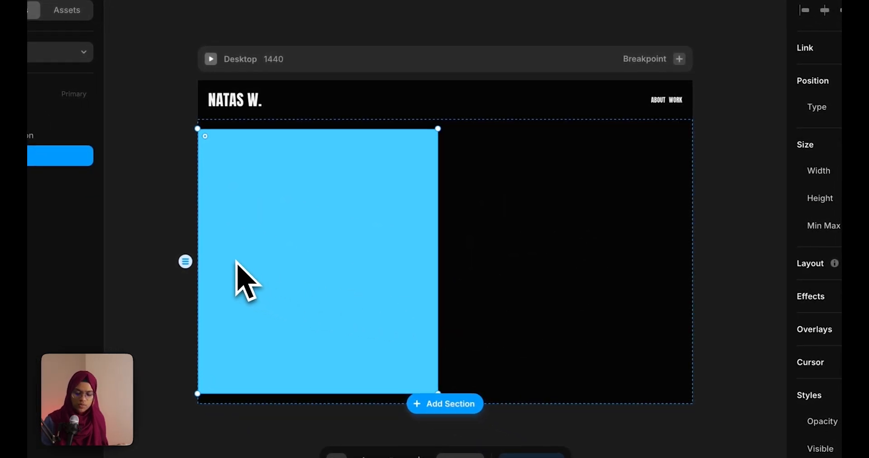
Draw a 'Content Wrap' frame beside the image and remove its fill
{"action": "key", "text": "f"}
{"action": "left_click_drag", "start_coordinate": [442, 144], "coordinate": [496, 317]}
{"action": "left_click_drag", "start_coordinate": [410, 322], "coordinate": [589, 336]}
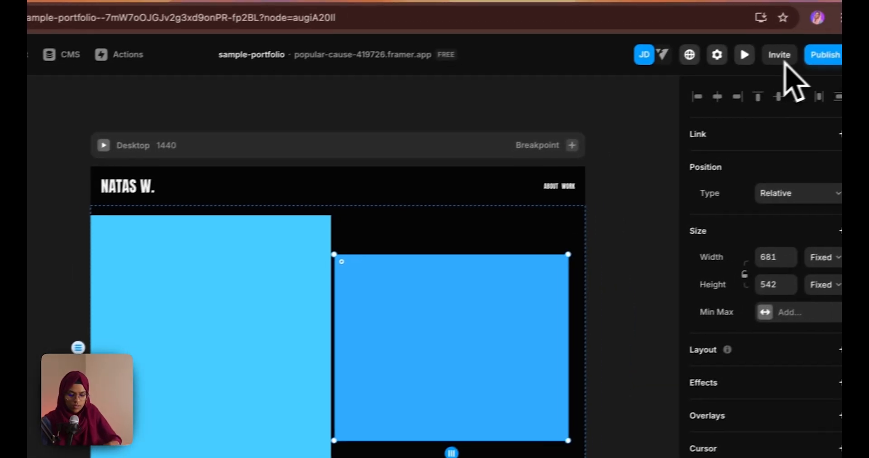
{"action": "key", "text": "super+r"}
{"action": "type", "text": "Co"}
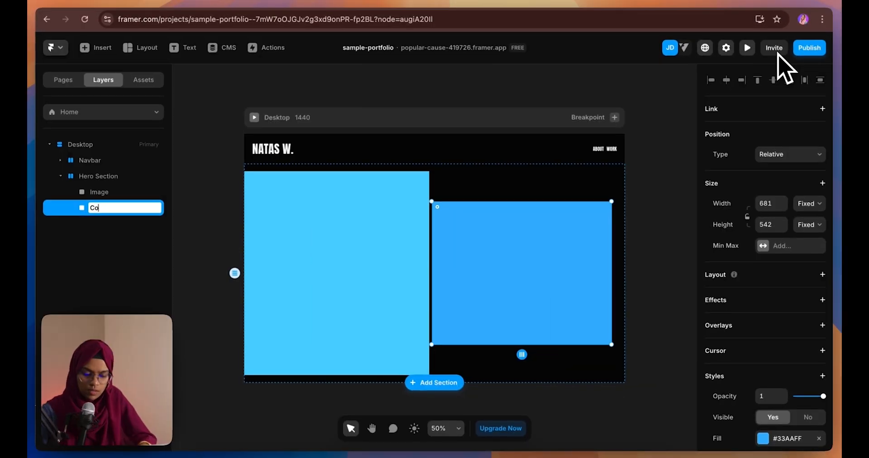
{"action": "type", "text": "ntent Wrap"}
{"action": "key", "text": "Return"}
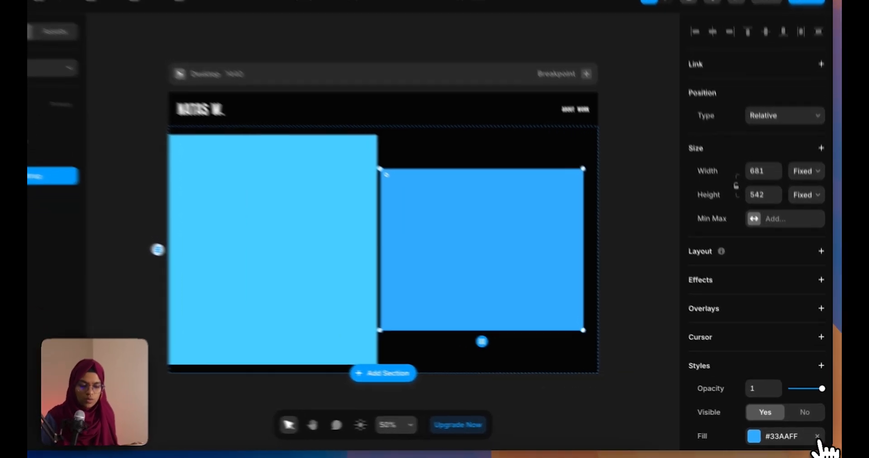
{"action": "left_click", "coordinate": [819, 438]}
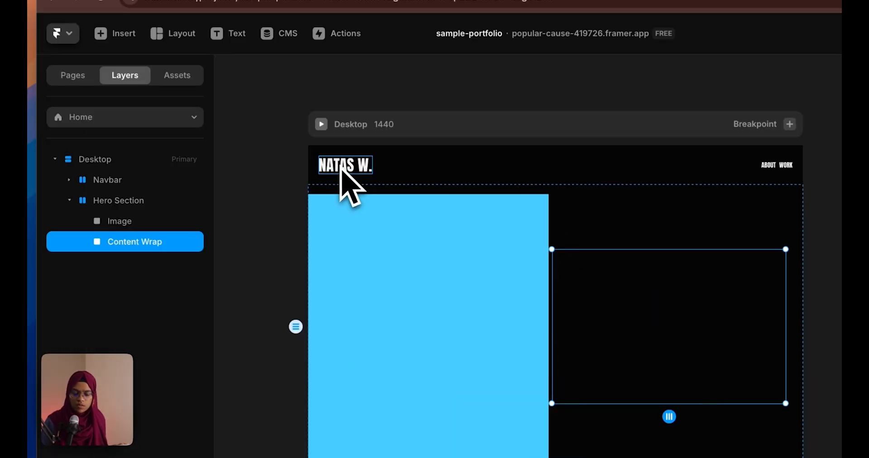
{"action": "left_click", "coordinate": [242, 102]}
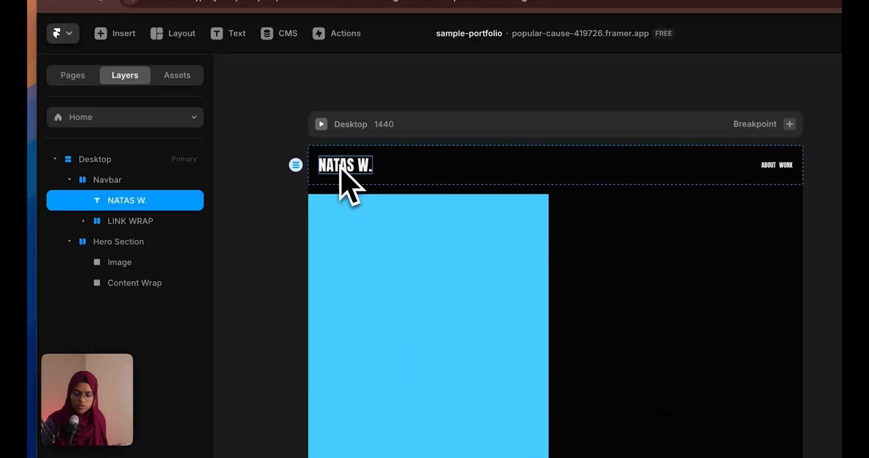
{"action": "left_click", "coordinate": [154, 282]}
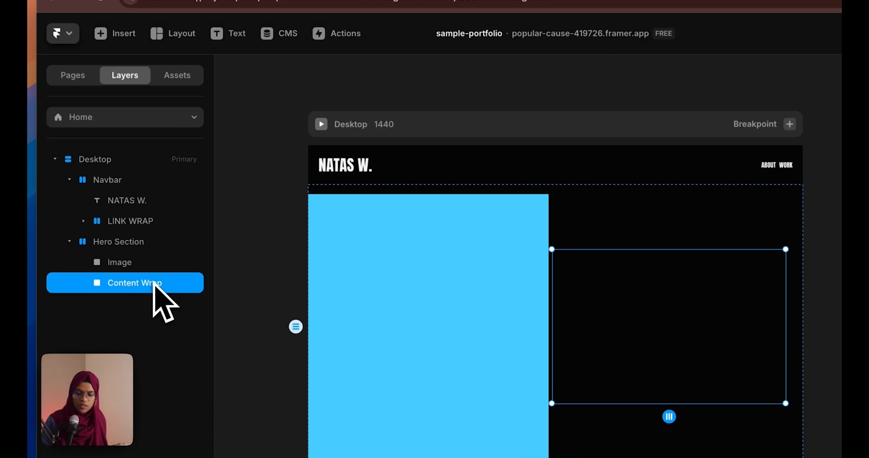
{"action": "key", "text": "super+v"}
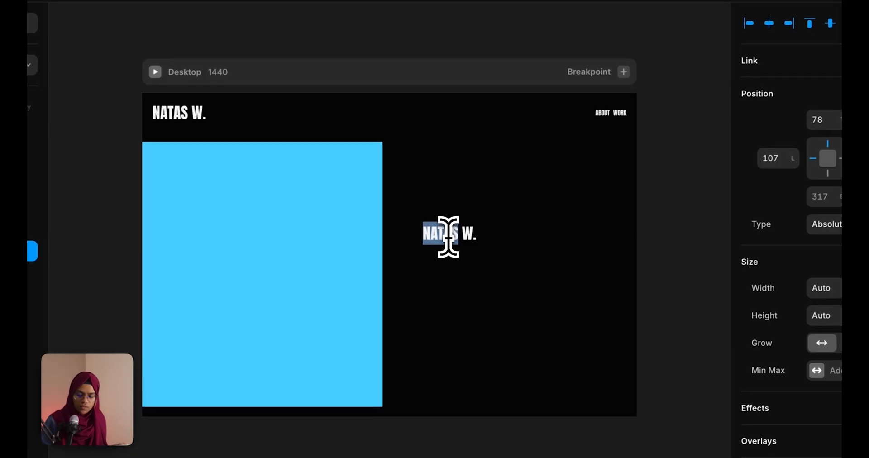
{"action": "key", "text": "ctrl+v"}
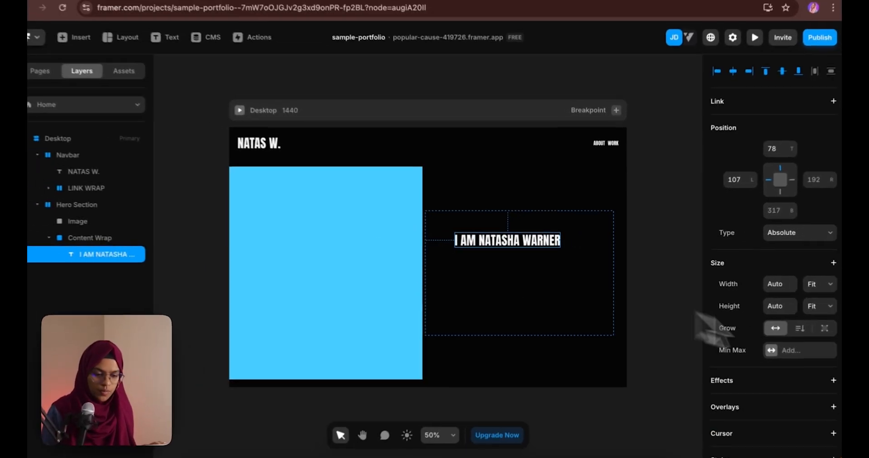
{"action": "scroll", "coordinate": [733, 430], "scroll_direction": "down", "scroll_amount": 3}
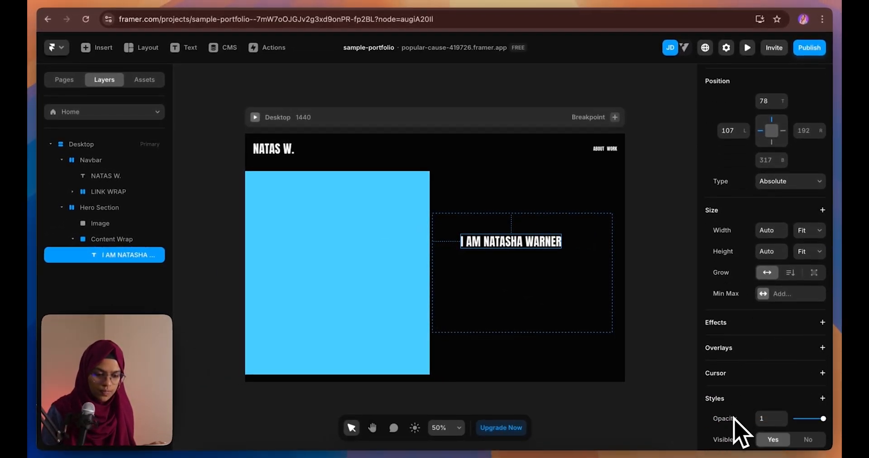
{"action": "scroll", "coordinate": [736, 430], "scroll_direction": "down", "scroll_amount": 10}
{"action": "left_click", "coordinate": [779, 358]}
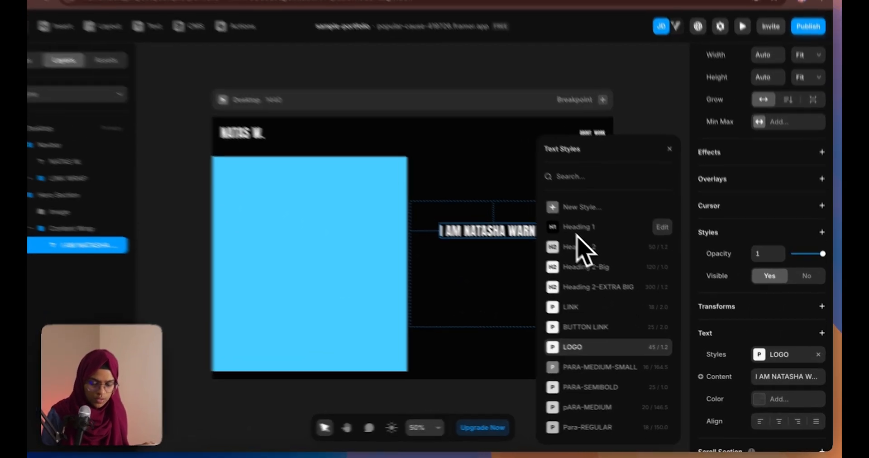
{"action": "left_click", "coordinate": [564, 223]}
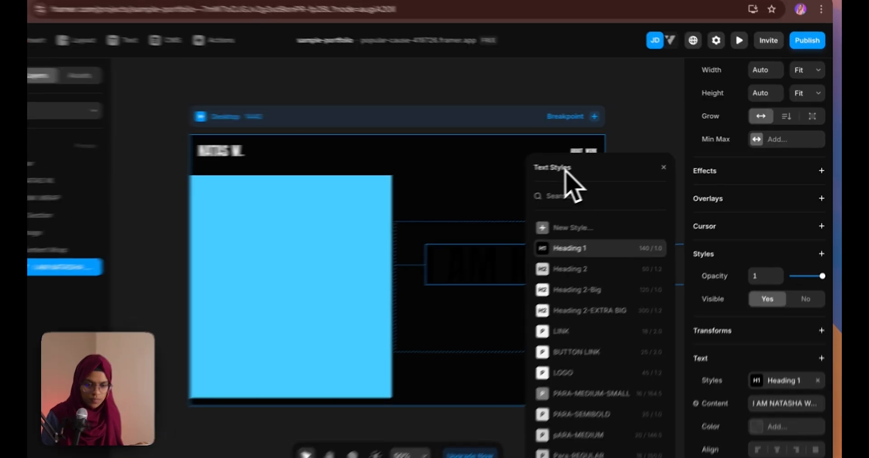
{"action": "left_click", "coordinate": [528, 91]}
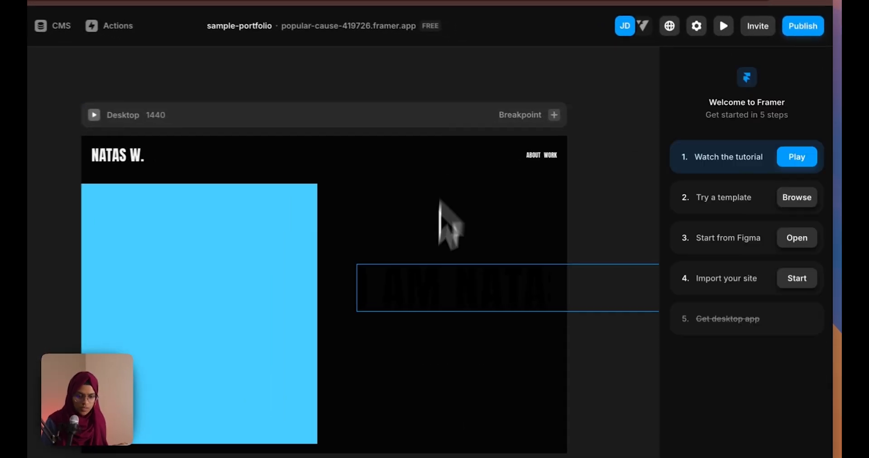
{"action": "left_click", "coordinate": [417, 302]}
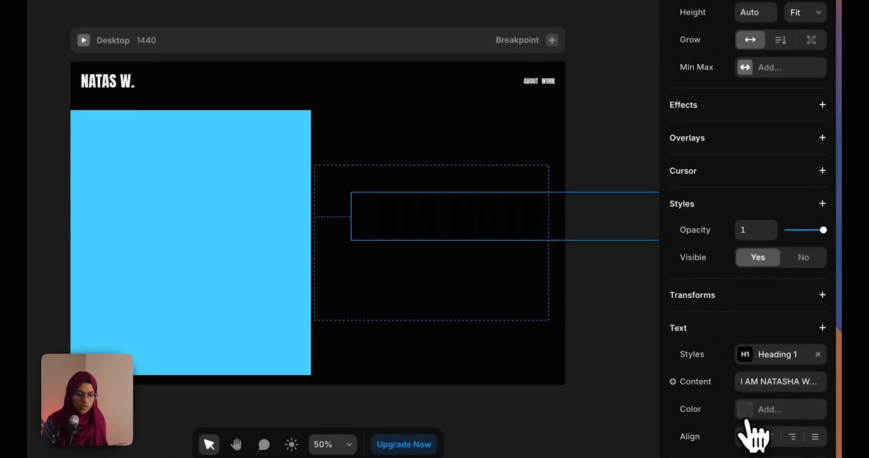
Switch the heading's text colour to a gradient with white #FFFFFF stops
{"action": "left_click", "coordinate": [747, 416]}
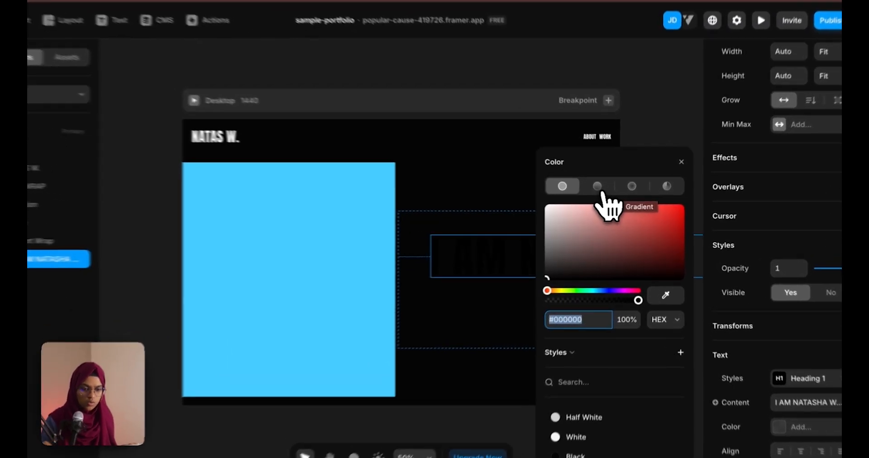
{"action": "left_click", "coordinate": [610, 197]}
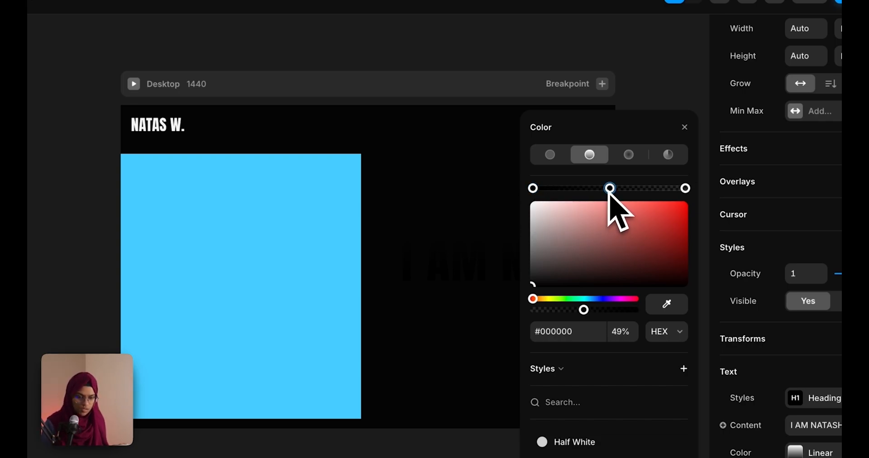
{"action": "left_click_drag", "start_coordinate": [565, 266], "coordinate": [483, 160]}
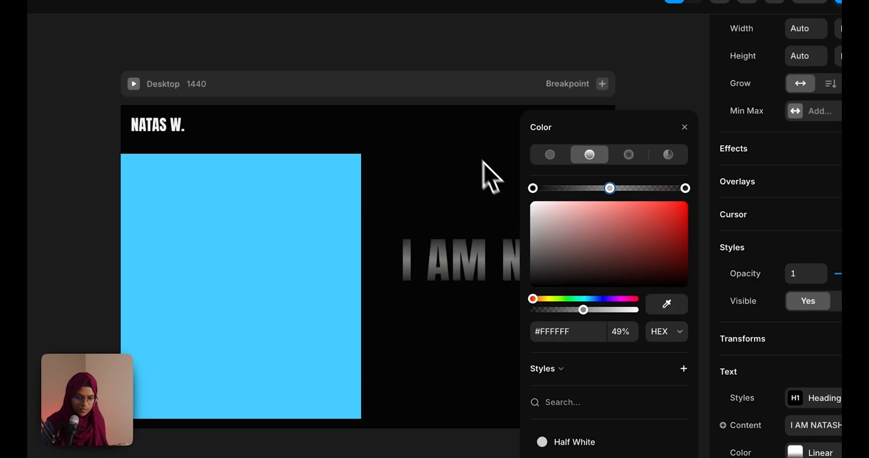
{"action": "left_click", "coordinate": [532, 191]}
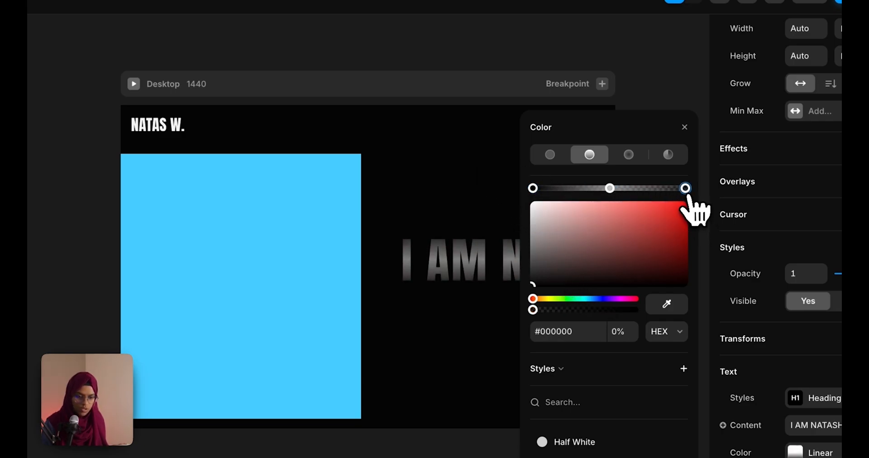
{"action": "left_click", "coordinate": [533, 188]}
{"action": "left_click_drag", "start_coordinate": [539, 205], "coordinate": [481, 157]}
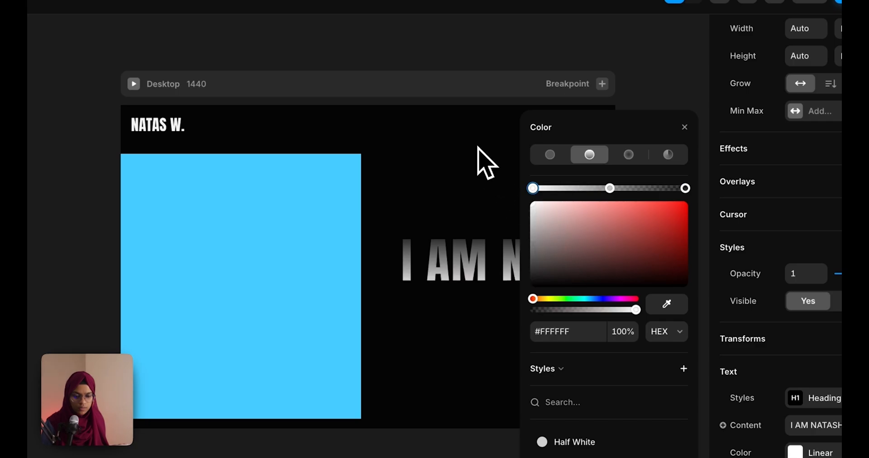
Set the left and right stops to 0% opacity, the middle to 100%, and angle the gradient
{"action": "left_click_drag", "start_coordinate": [636, 310], "coordinate": [530, 312]}
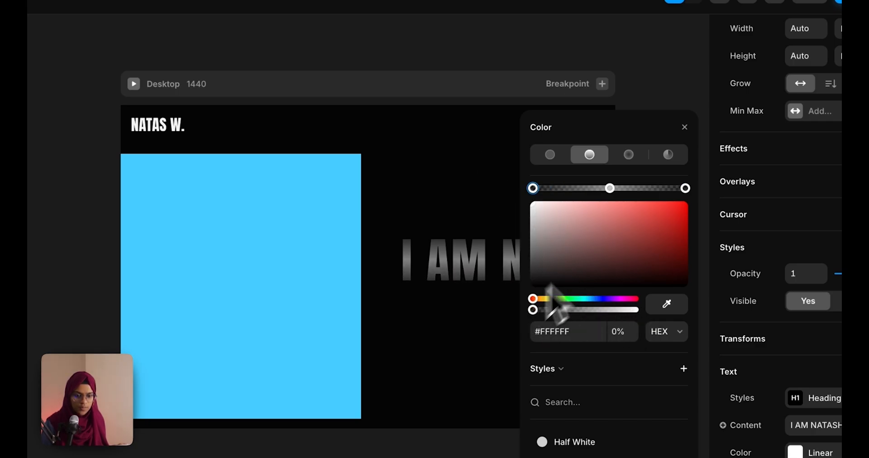
{"action": "left_click", "coordinate": [685, 188]}
{"action": "left_click_drag", "start_coordinate": [636, 310], "coordinate": [460, 314]}
{"action": "left_click", "coordinate": [610, 188]}
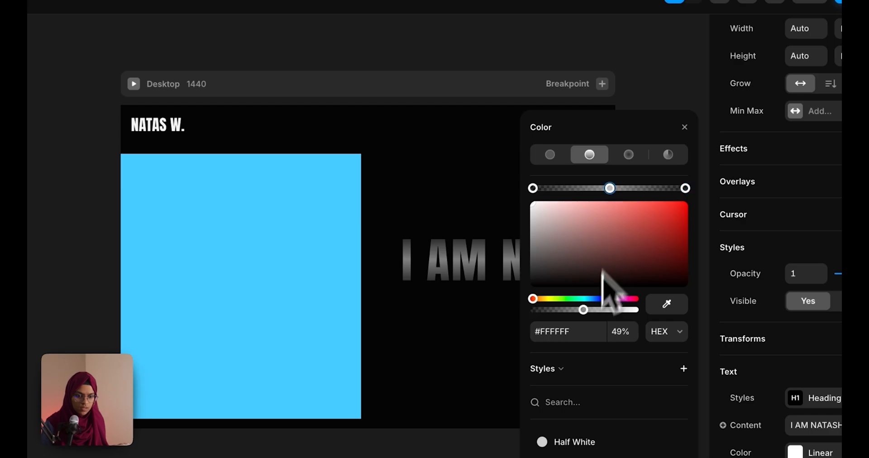
{"action": "left_click_drag", "start_coordinate": [583, 309], "coordinate": [688, 320]}
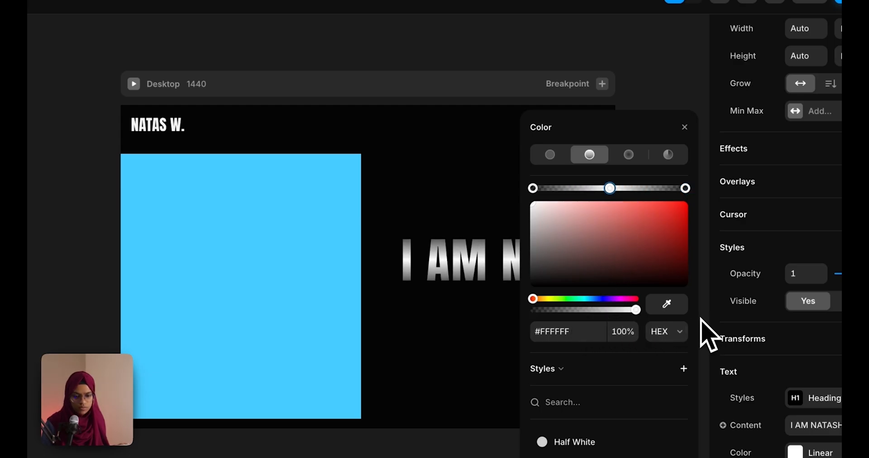
{"action": "left_click_drag", "start_coordinate": [666, 135], "coordinate": [281, 139]}
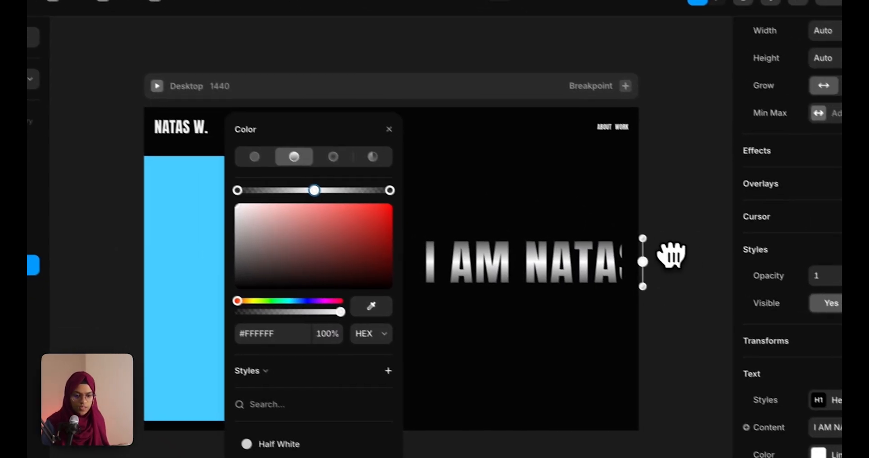
{"action": "left_click_drag", "start_coordinate": [640, 221], "coordinate": [557, 228]}
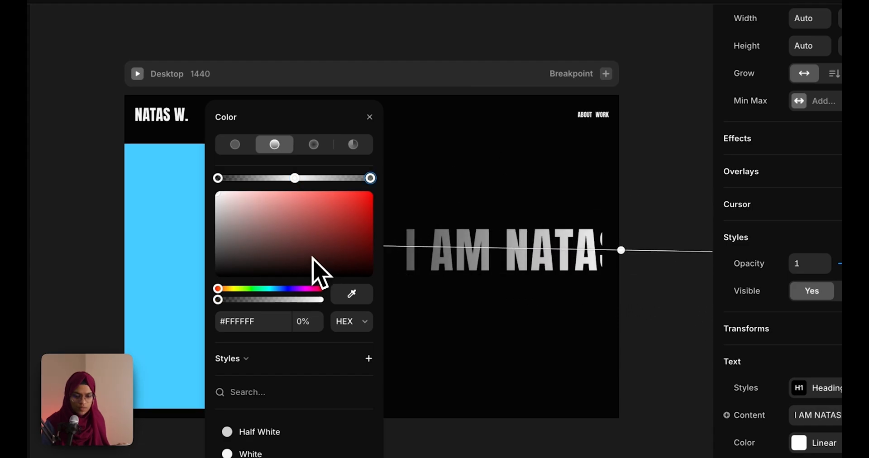
{"action": "left_click", "coordinate": [629, 295]}
{"action": "left_click", "coordinate": [558, 254]}
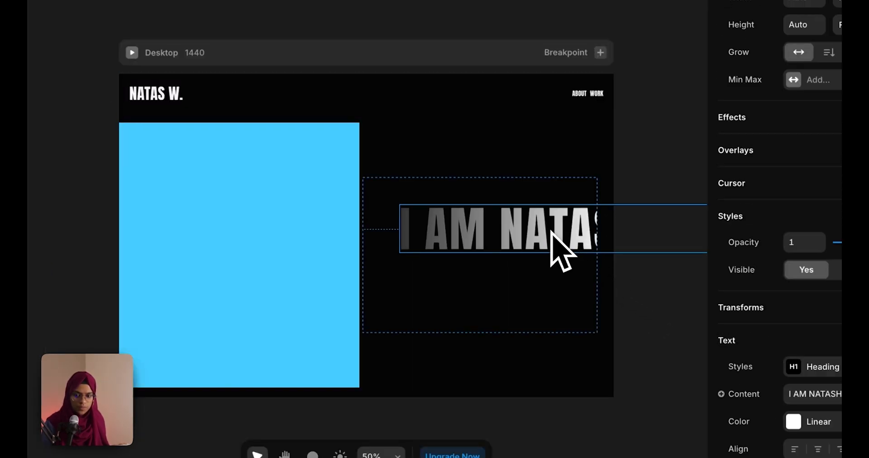
{"action": "scroll", "coordinate": [492, 250], "scroll_direction": "down", "scroll_amount": 3}
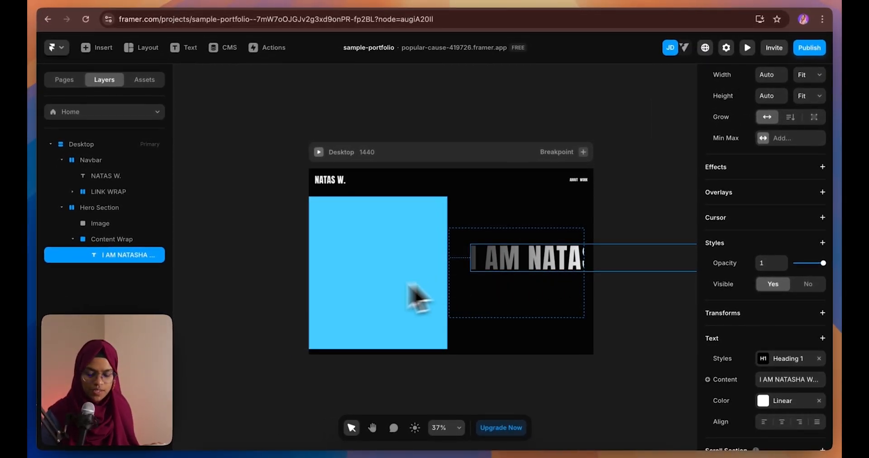
Add a stack layout to Content Wrap and make the heading fill its width
{"action": "left_click", "coordinate": [120, 239]}
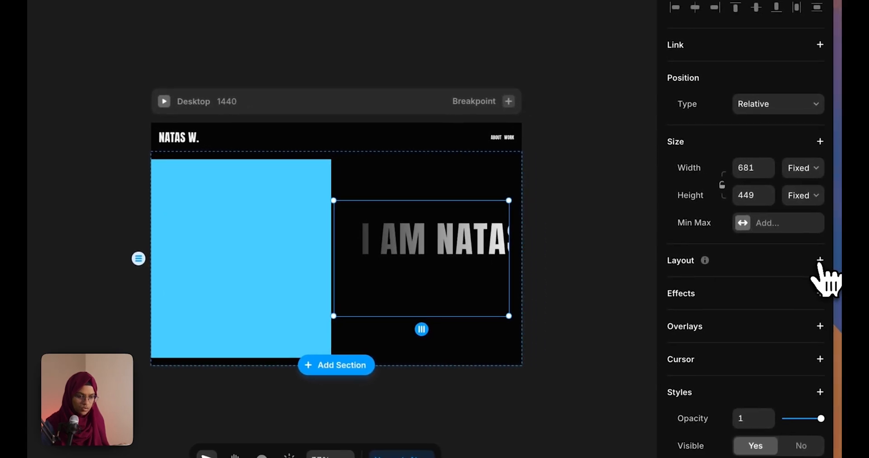
{"action": "left_click", "coordinate": [820, 260]}
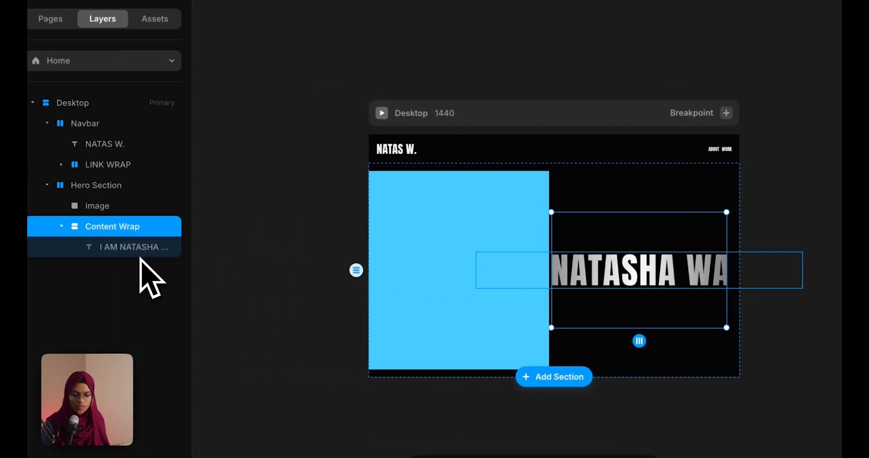
{"action": "left_click", "coordinate": [140, 254]}
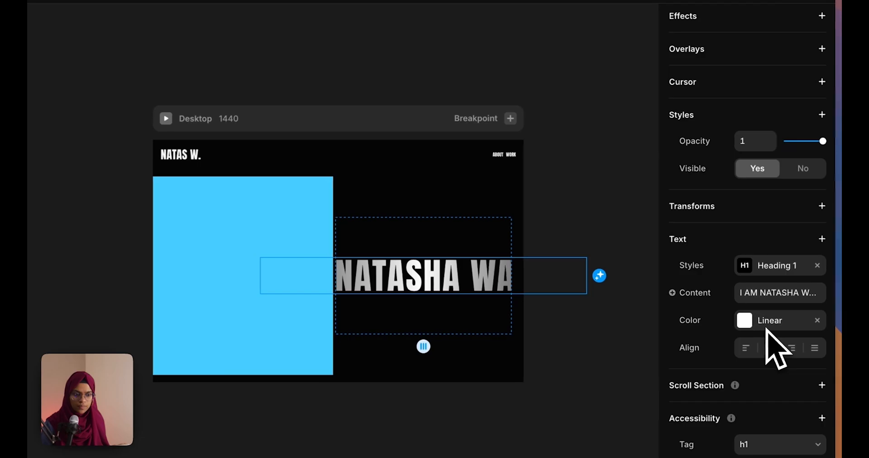
{"action": "scroll", "coordinate": [769, 344], "scroll_direction": "up", "scroll_amount": 5}
{"action": "scroll", "coordinate": [776, 354], "scroll_direction": "up", "scroll_amount": 3}
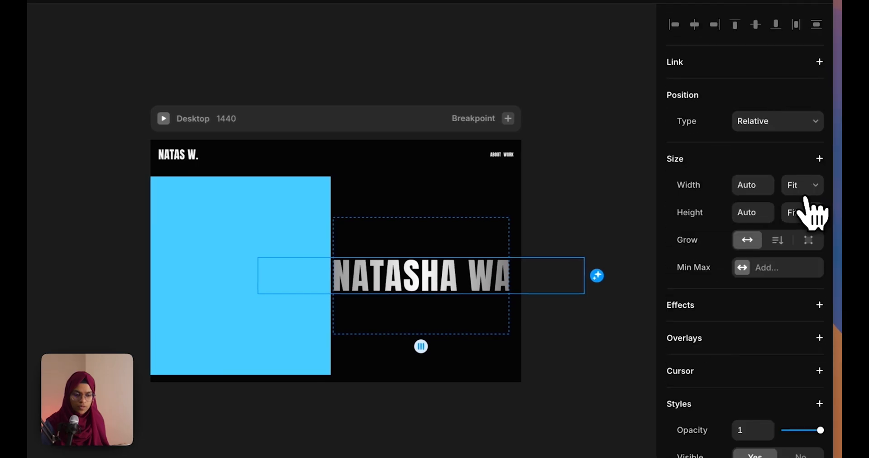
{"action": "left_click", "coordinate": [803, 190]}
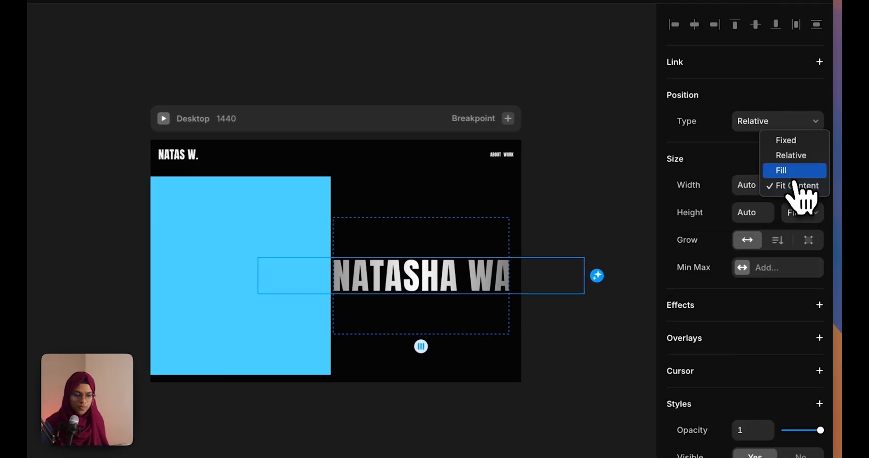
{"action": "left_click", "coordinate": [795, 172]}
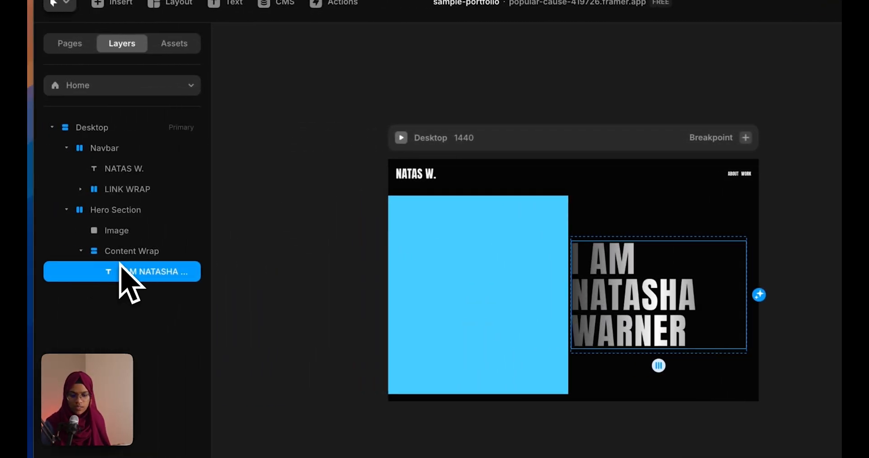
Set Content Wrap's width to 60% relative
{"action": "left_click", "coordinate": [132, 251]}
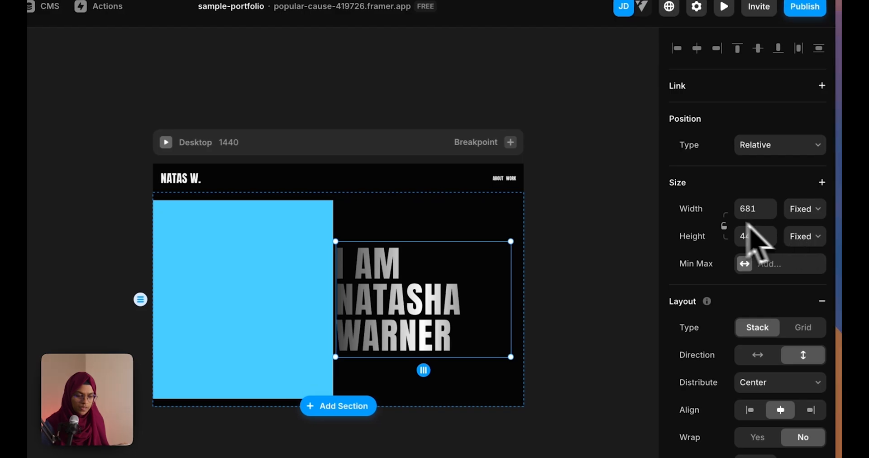
{"action": "left_click", "coordinate": [799, 236]}
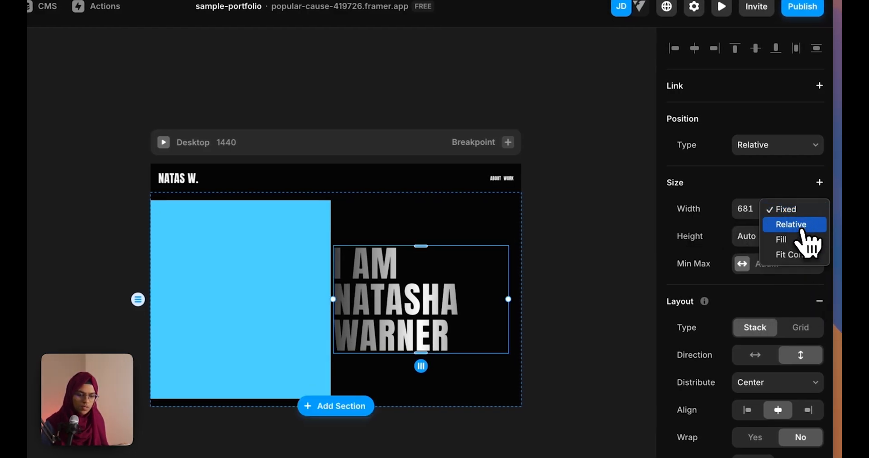
{"action": "left_click", "coordinate": [752, 203]}
{"action": "type", "text": "6"}
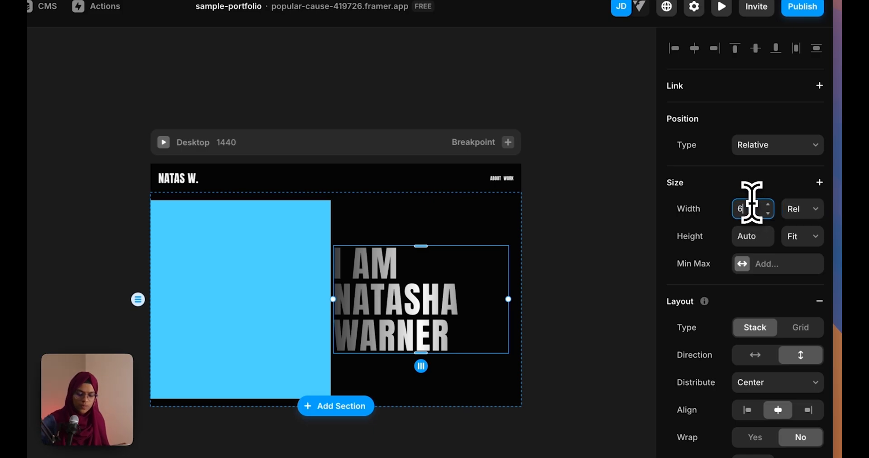
{"action": "type", "text": "0"}
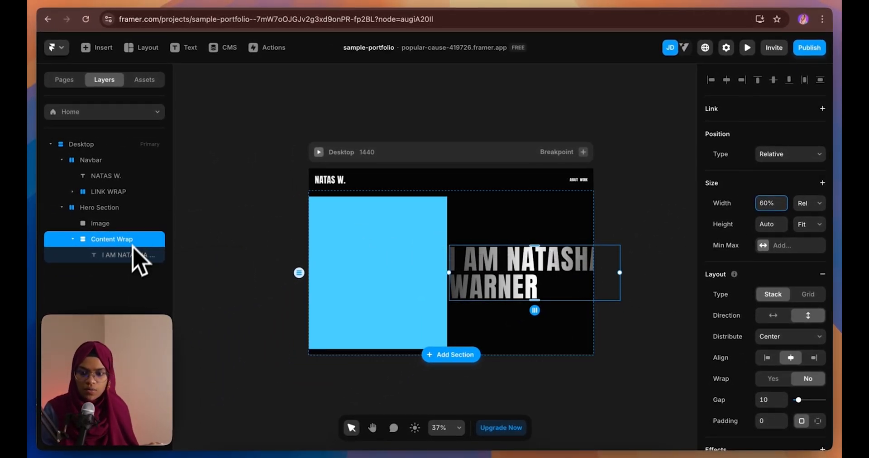
{"action": "left_click", "coordinate": [394, 246]}
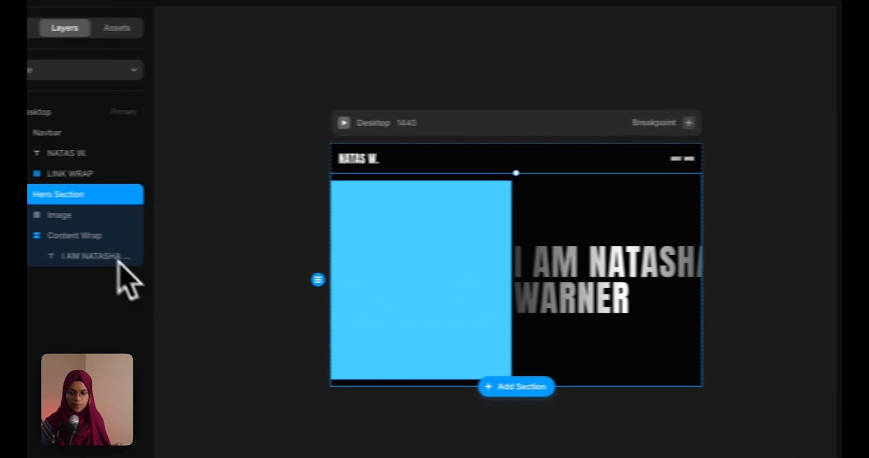
{"action": "left_click", "coordinate": [122, 220]}
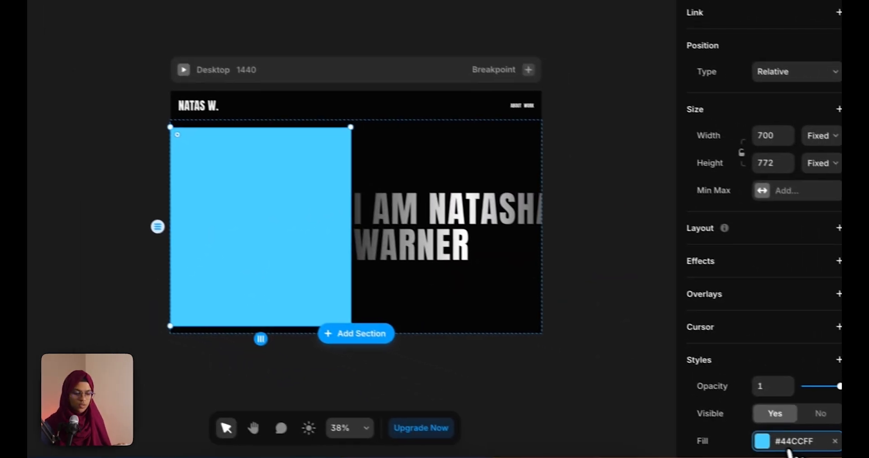
Switch the Image frame's fill to the portrait image, then select both Image and Content Wrap layers
{"action": "left_click", "coordinate": [761, 440]}
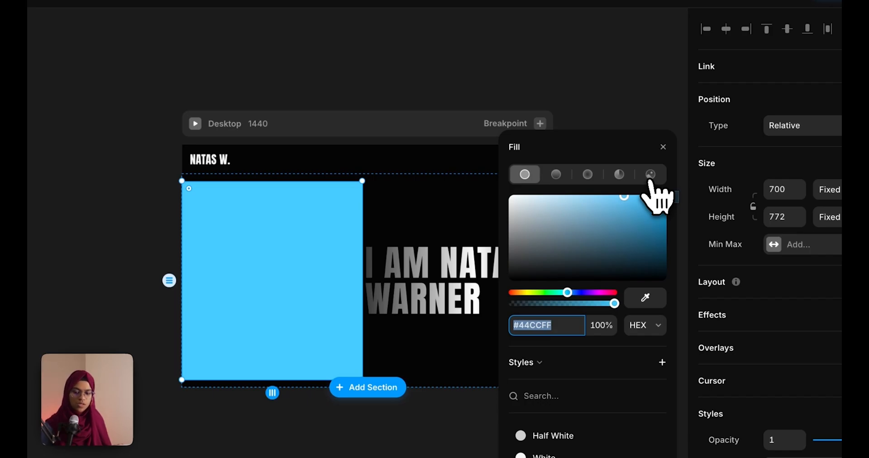
{"action": "left_click", "coordinate": [651, 176]}
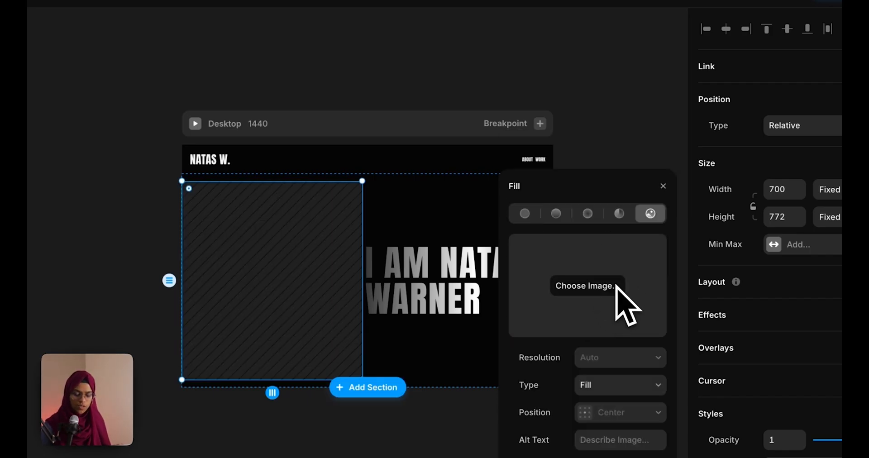
{"action": "left_click", "coordinate": [530, 219]}
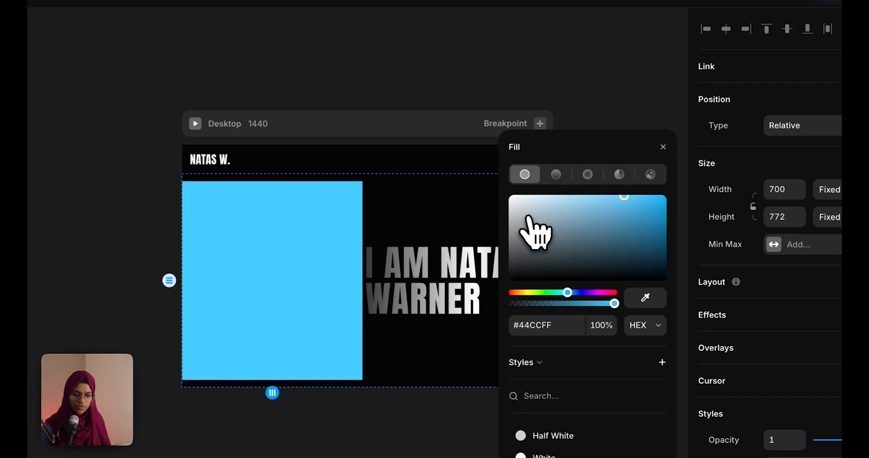
{"action": "left_click", "coordinate": [655, 178]}
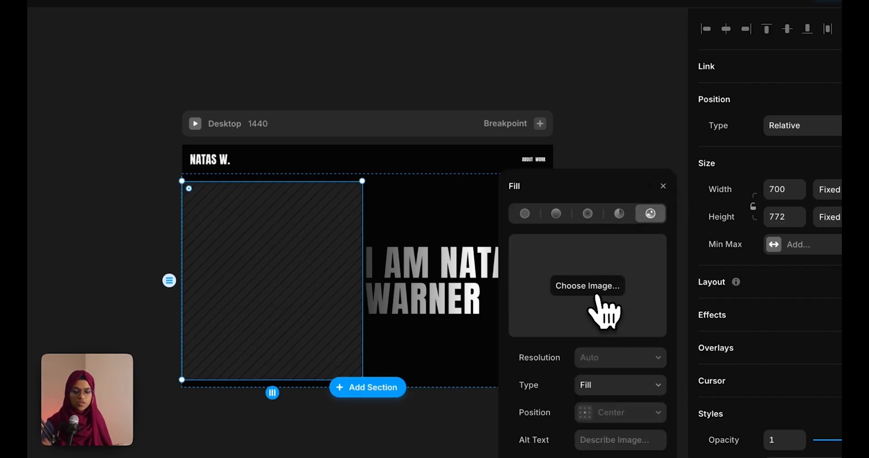
{"action": "left_click", "coordinate": [597, 296]}
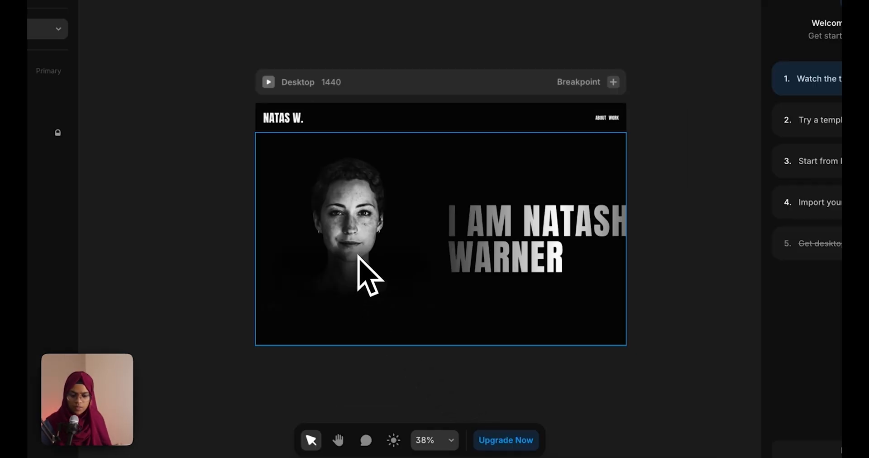
{"action": "left_click", "coordinate": [5, 177], "text": "shift"}
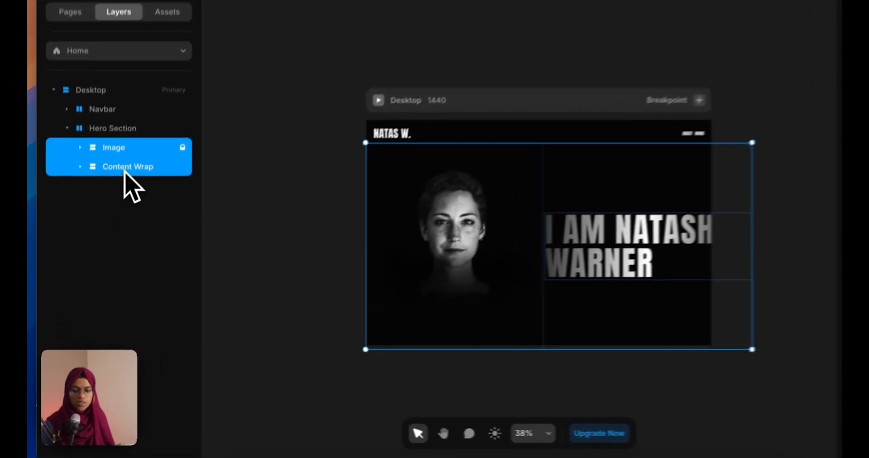
Wrap Image and Content Wrap in a new stack with a 1200 max width
{"action": "right_click", "coordinate": [110, 213]}
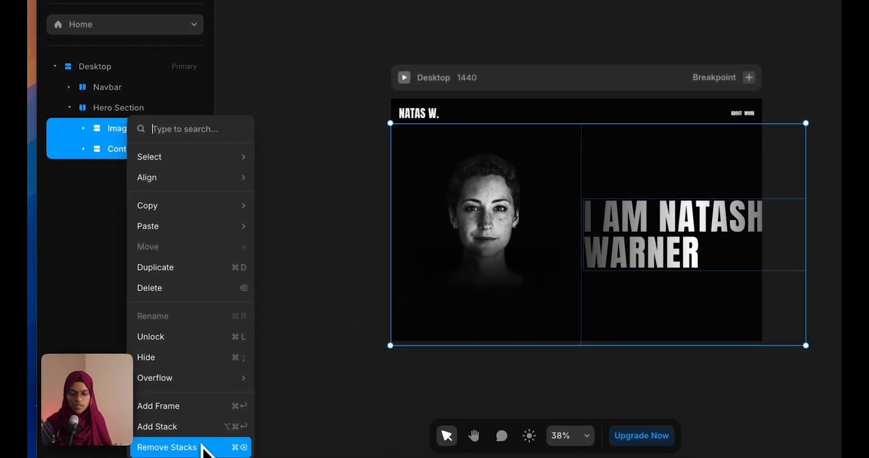
{"action": "left_click", "coordinate": [163, 435]}
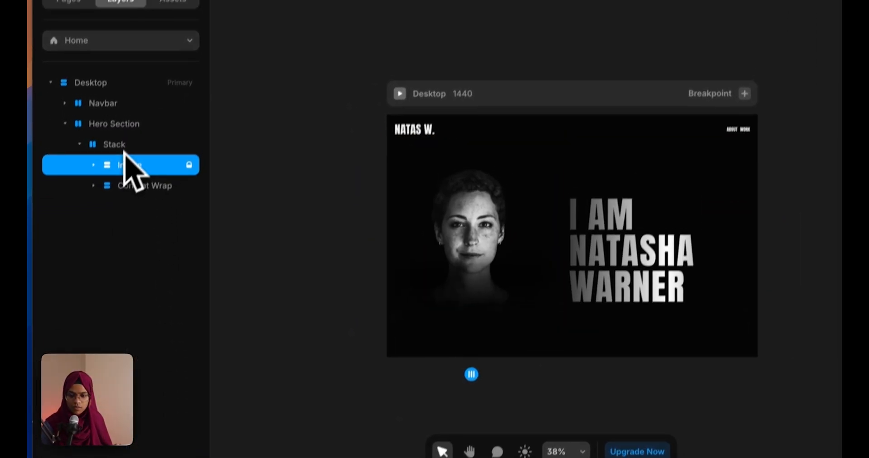
{"action": "left_click", "coordinate": [122, 147]}
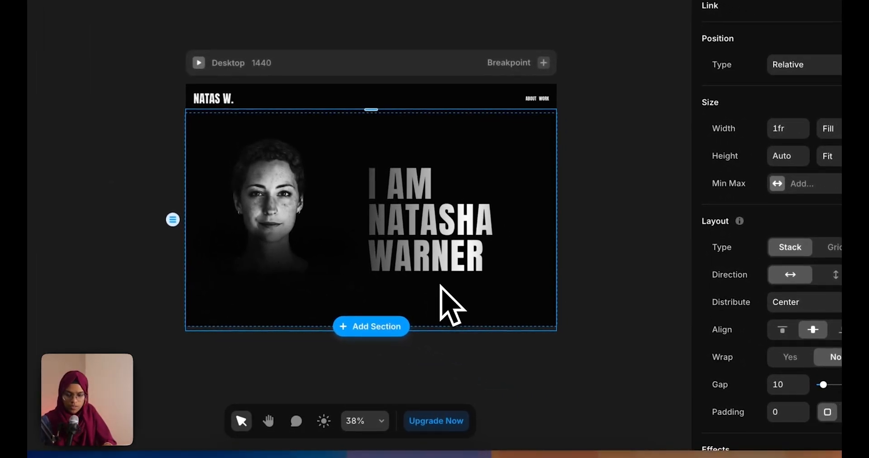
{"action": "left_click", "coordinate": [797, 183]}
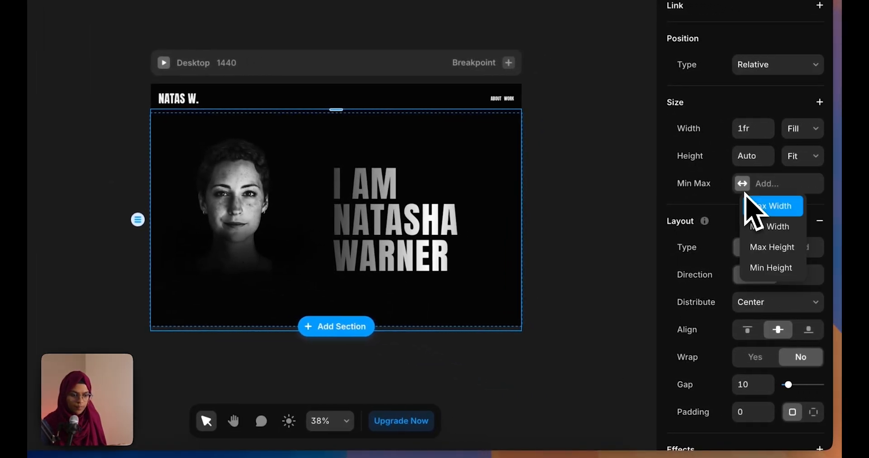
{"action": "left_click", "coordinate": [796, 205]}
{"action": "left_click", "coordinate": [765, 190]}
{"action": "type", "text": "1440"}
{"action": "key", "text": "Tab"}
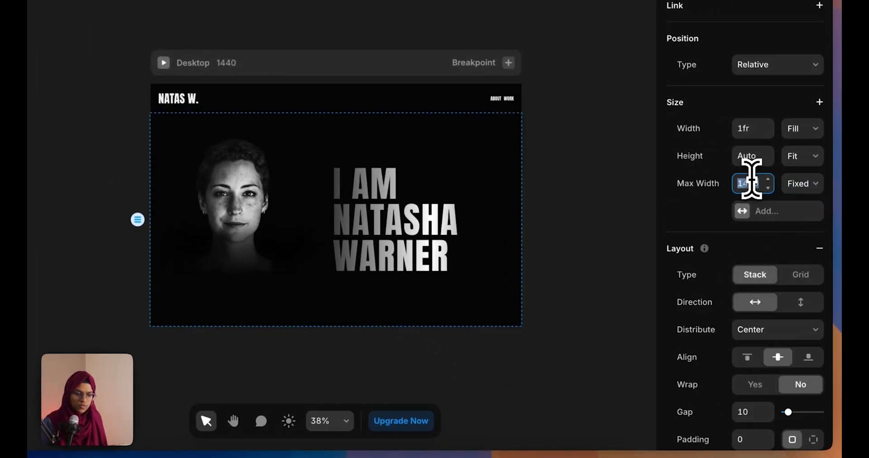
{"action": "key", "text": "Return"}
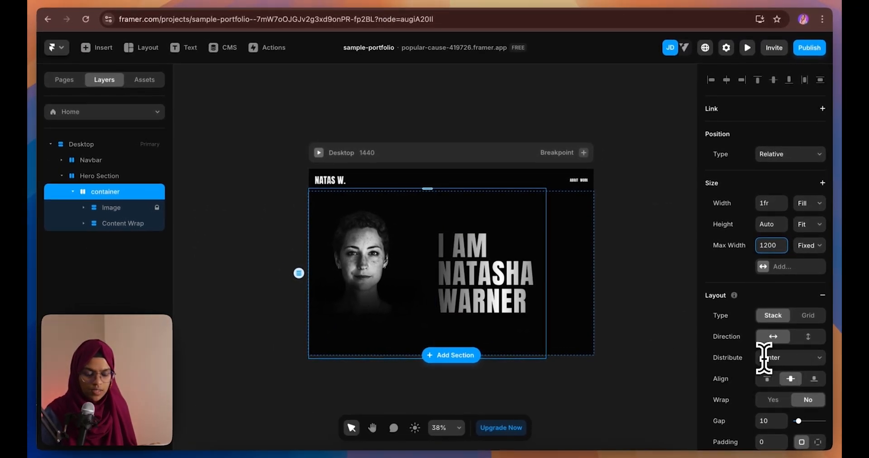
Set the Hero Section's distribution to Center so the container sits centred
{"action": "left_click", "coordinate": [91, 176]}
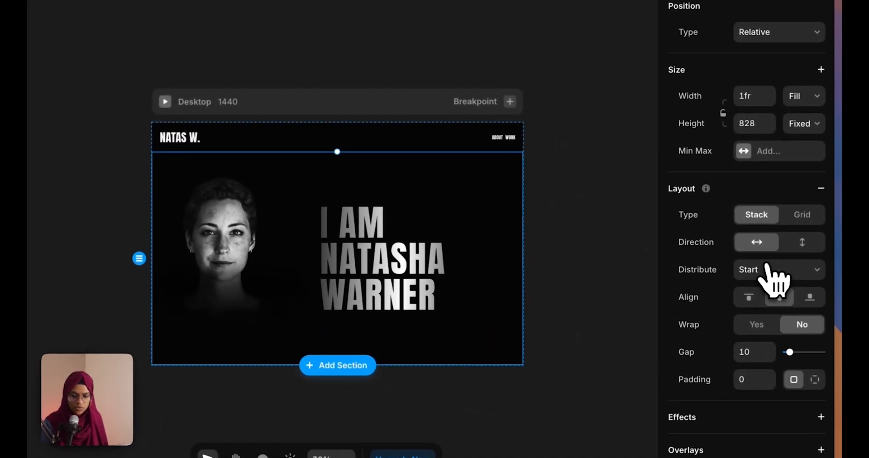
{"action": "left_click", "coordinate": [782, 271]}
{"action": "key", "text": "Escape"}
{"action": "left_click", "coordinate": [771, 293]}
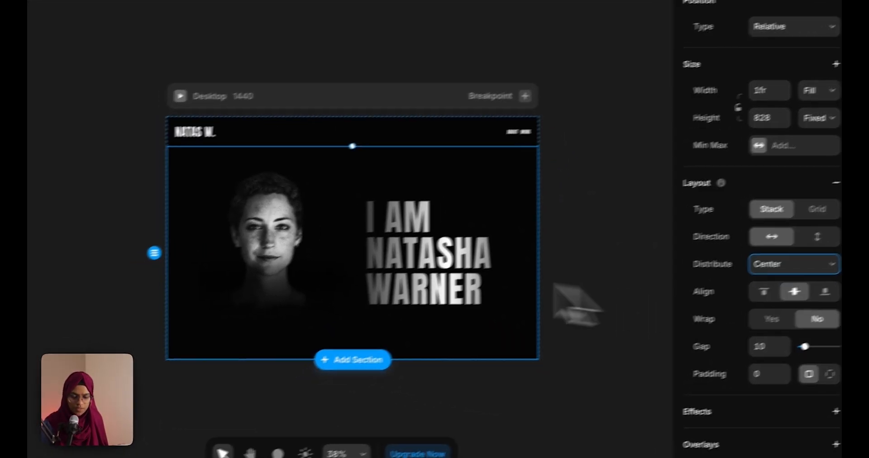
{"action": "left_click", "coordinate": [507, 378]}
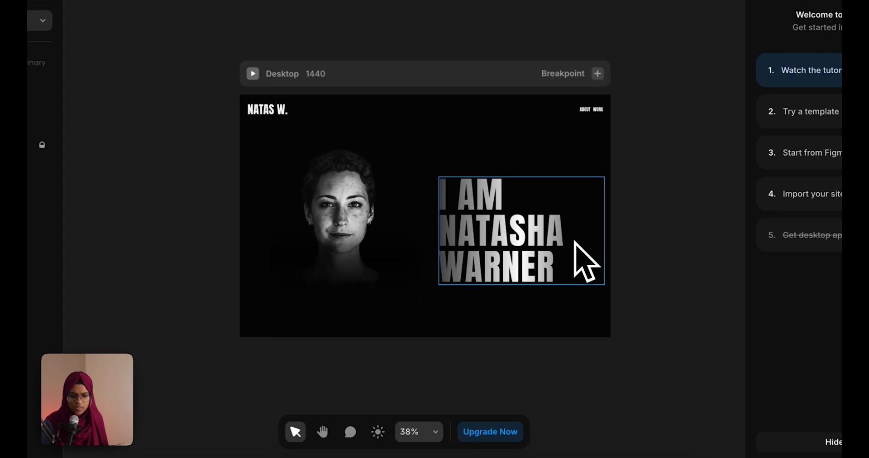
{"action": "left_click", "coordinate": [574, 242]}
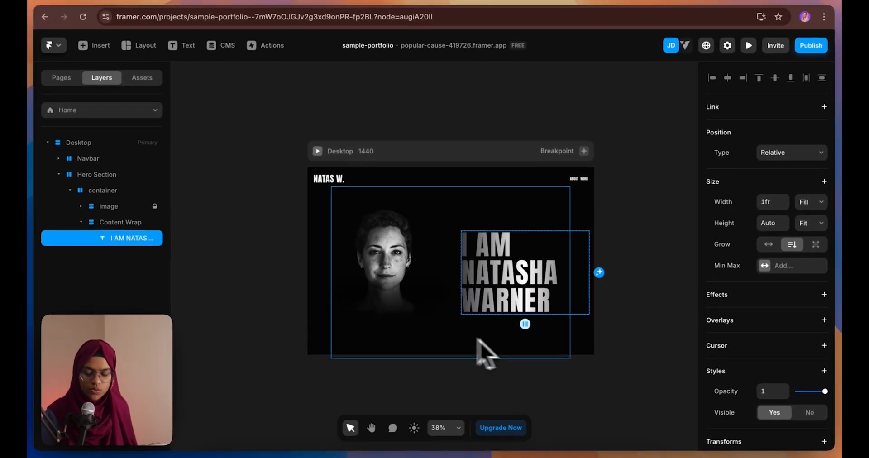
{"action": "left_click", "coordinate": [631, 348]}
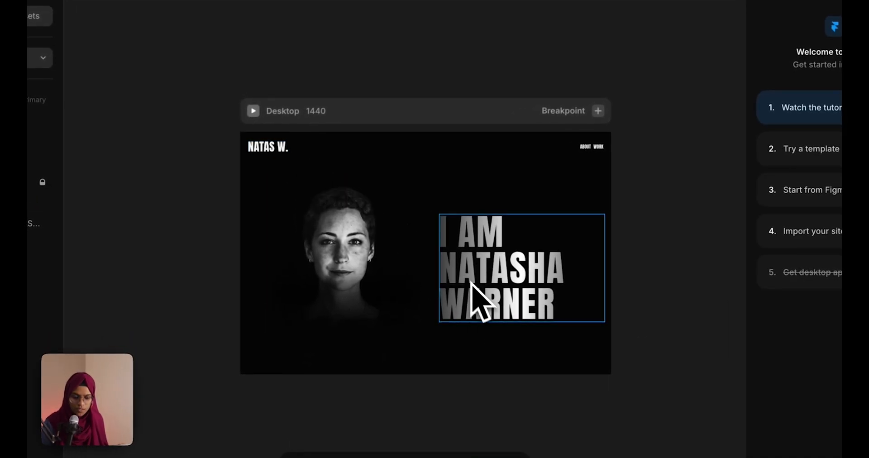
Duplicate the name heading, replace its text with the Barcelona bio, and apply Para-REGULAR
{"action": "left_click", "coordinate": [473, 285]}
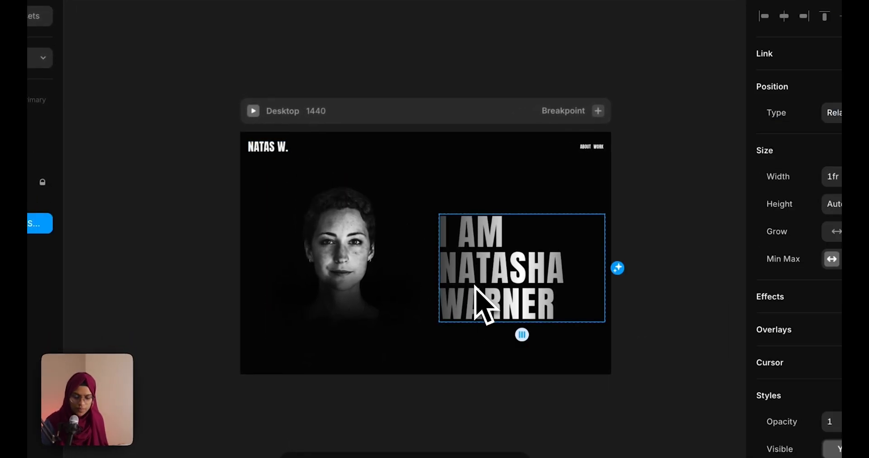
{"action": "key", "text": "ctrl+d"}
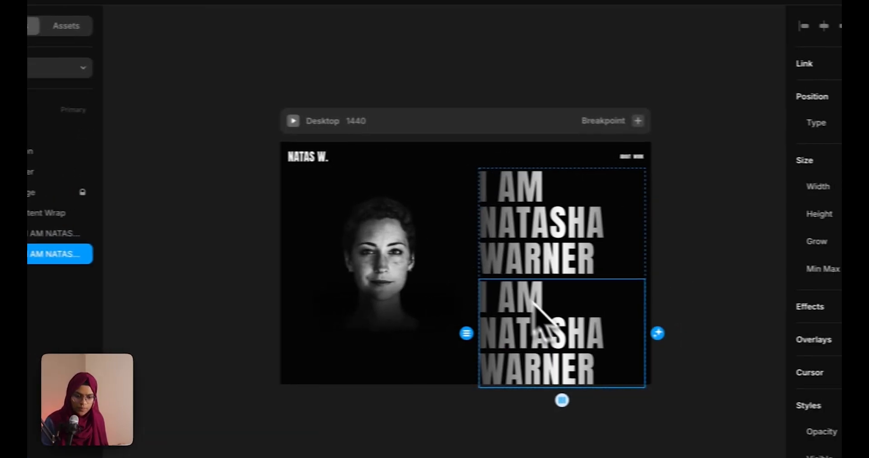
{"action": "double_click", "coordinate": [709, 357]}
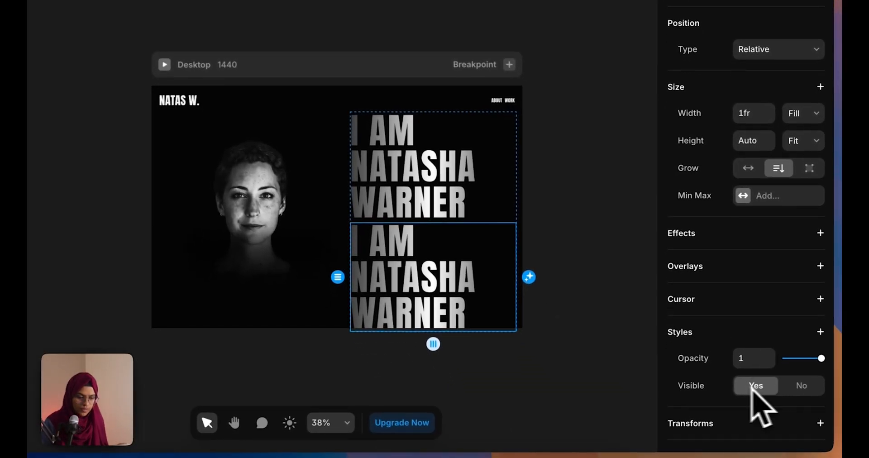
{"action": "scroll", "coordinate": [765, 407], "scroll_direction": "down", "scroll_amount": 5}
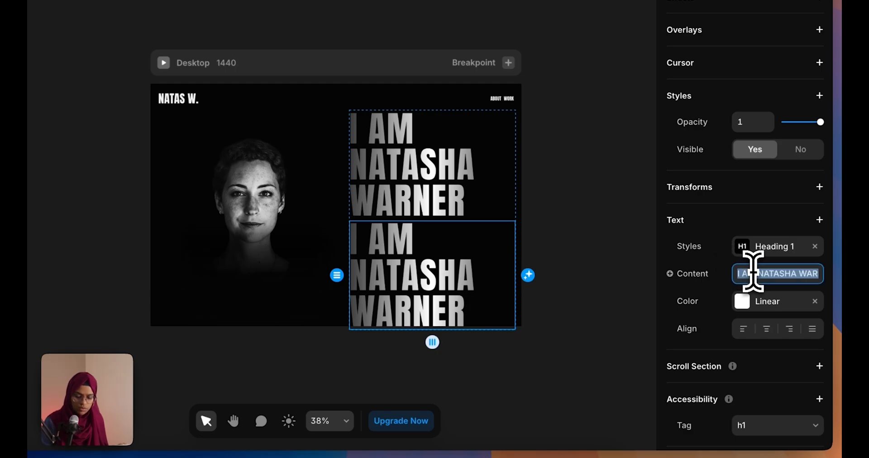
{"action": "key", "text": "Return"}
{"action": "left_click", "coordinate": [772, 248]}
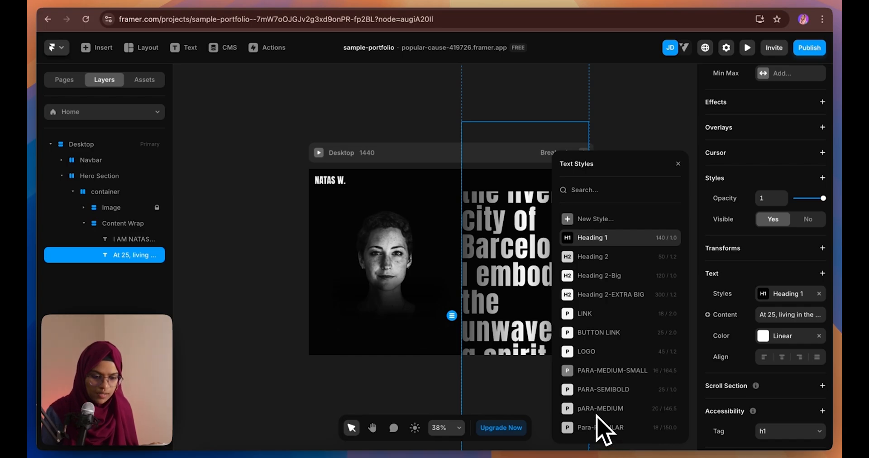
{"action": "left_click", "coordinate": [598, 425]}
{"action": "key", "text": "Escape"}
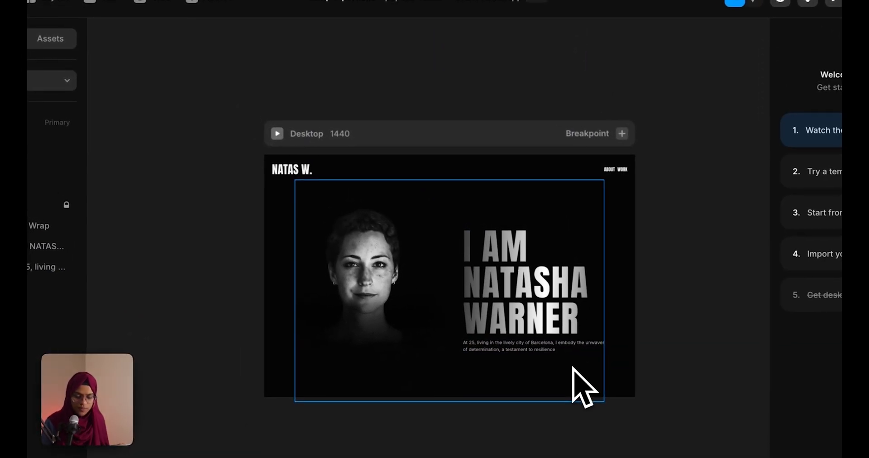
Paste a copy of the ABOUT link into Content Wrap, left-align it, and retitle it GET IN TOUCH
{"action": "left_click", "coordinate": [609, 172]}
{"action": "left_click", "coordinate": [161, 214]}
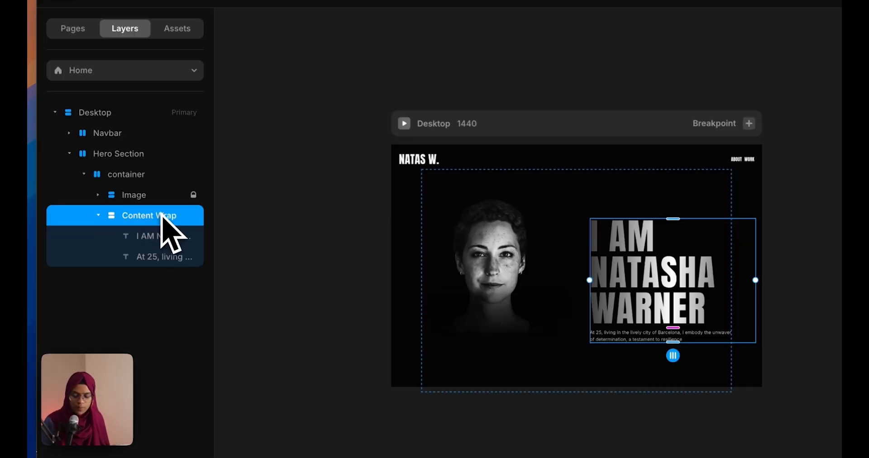
{"action": "key", "text": "ctrl+v"}
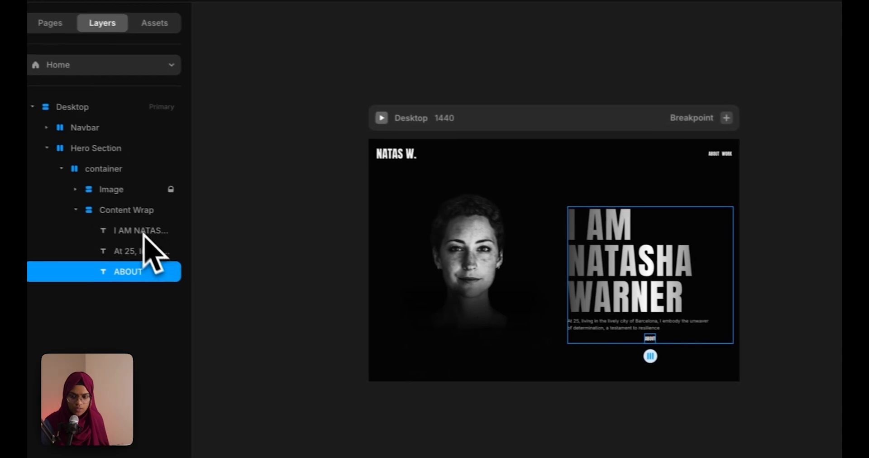
{"action": "left_click", "coordinate": [148, 212]}
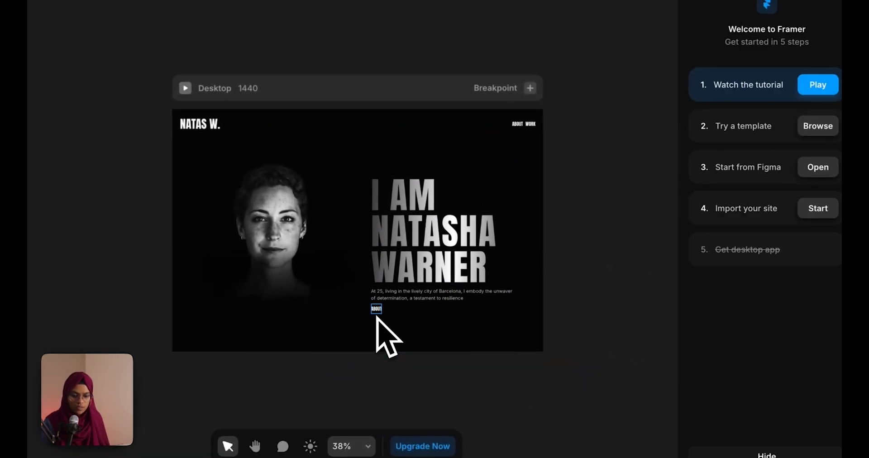
{"action": "left_click", "coordinate": [355, 294]}
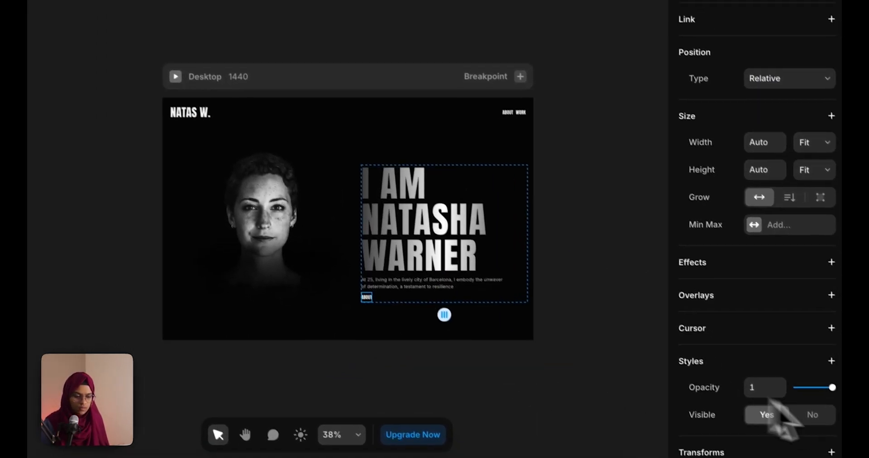
{"action": "scroll", "coordinate": [743, 398], "scroll_direction": "down", "scroll_amount": 6}
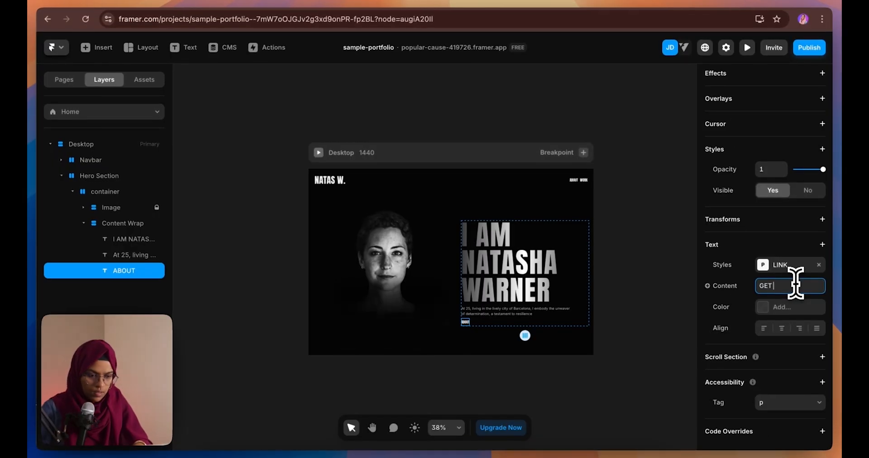
{"action": "type", "text": "GET IN TOUCH"}
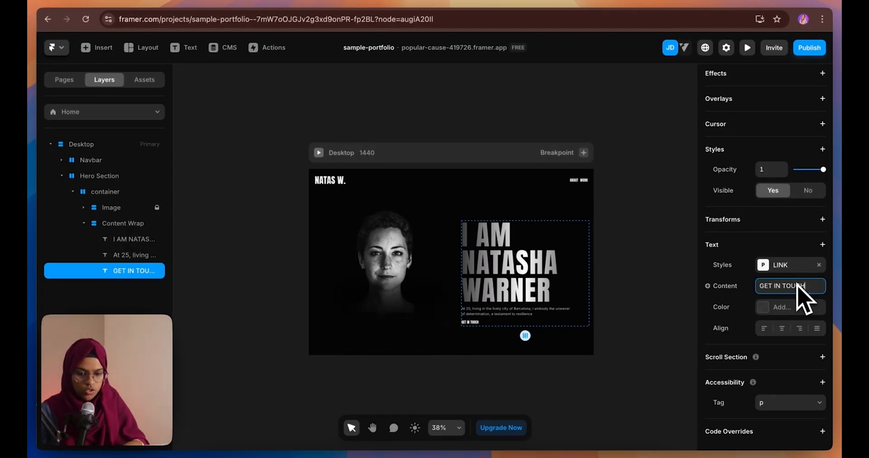
{"action": "left_click", "coordinate": [501, 368]}
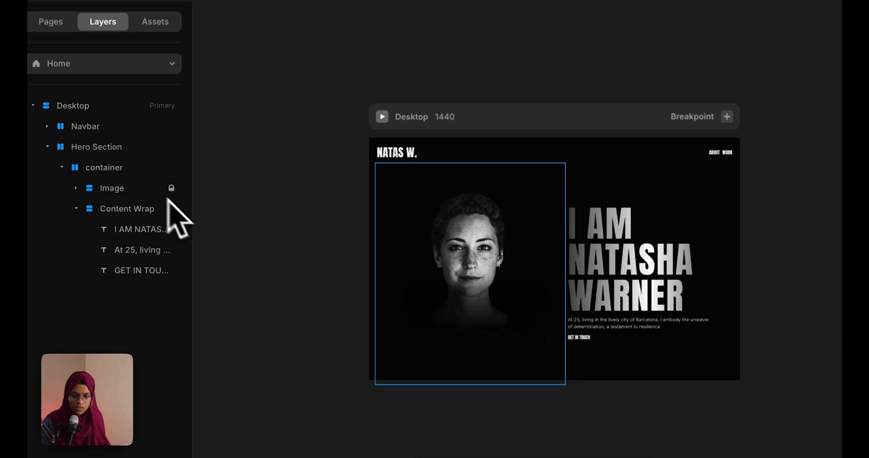
Keep the portrait image relatively positioned and drag it into place within the hero
{"action": "left_click", "coordinate": [151, 189]}
{"action": "left_click", "coordinate": [76, 208]}
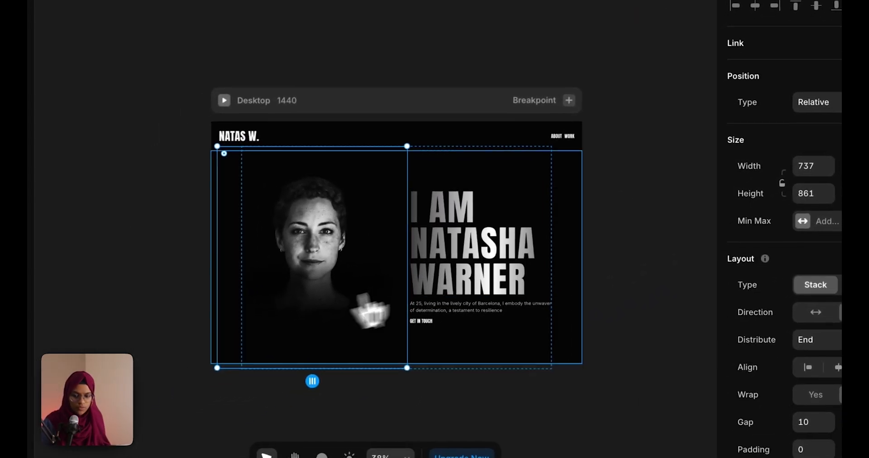
{"action": "left_click", "coordinate": [815, 103]}
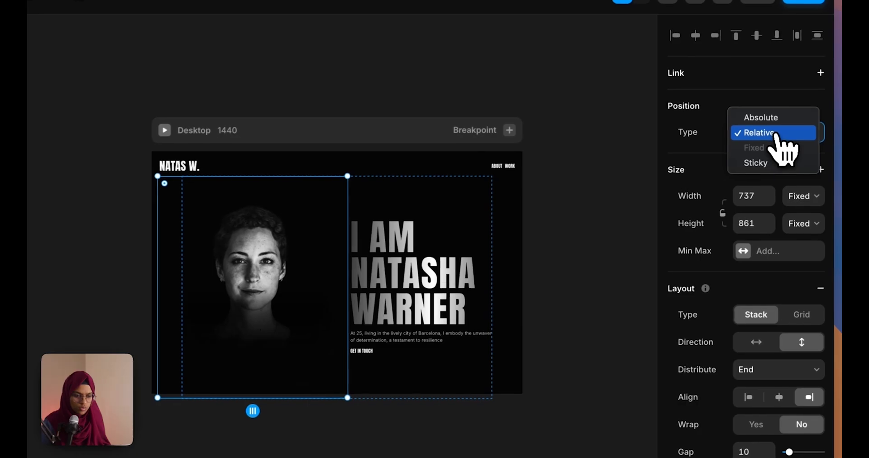
{"action": "left_click", "coordinate": [829, 107]}
{"action": "left_click_drag", "start_coordinate": [271, 295], "coordinate": [230, 261]}
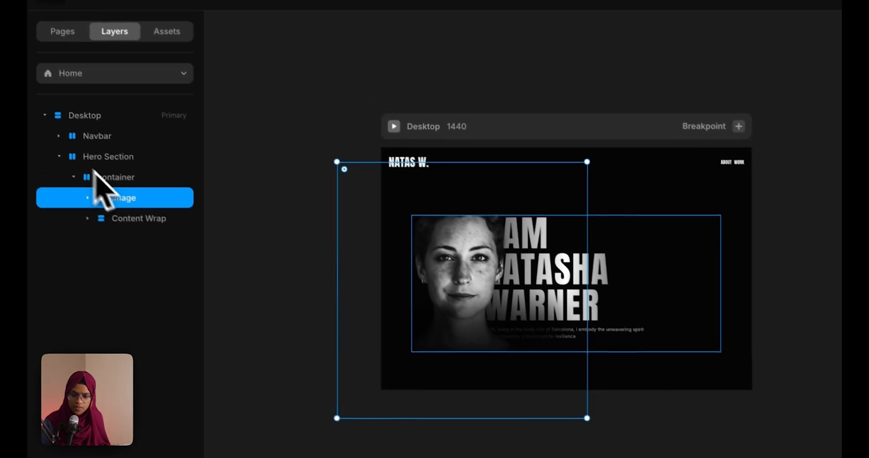
Set the hero container's stack distribution to End
{"action": "left_click", "coordinate": [60, 134]}
{"action": "scroll", "coordinate": [784, 389], "scroll_direction": "down", "scroll_amount": 5}
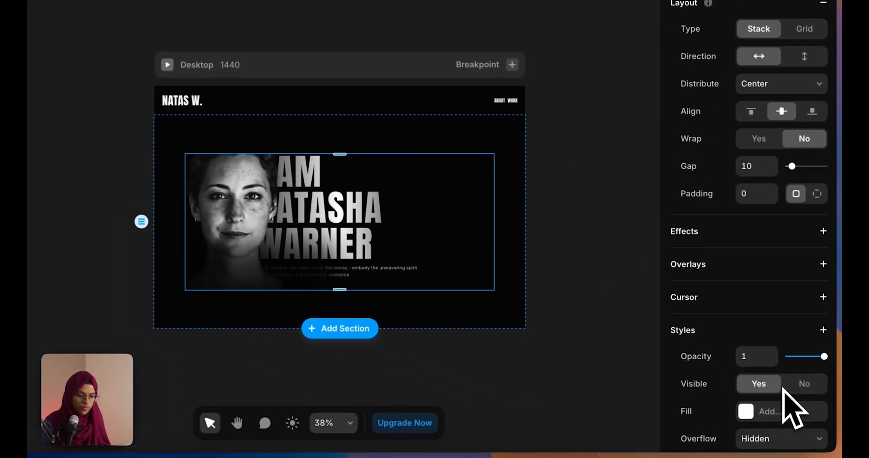
{"action": "scroll", "coordinate": [794, 410], "scroll_direction": "down", "scroll_amount": 3}
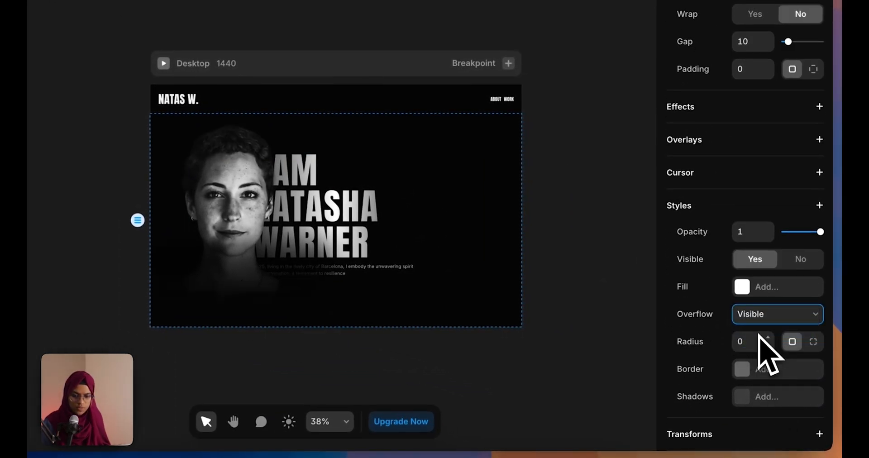
{"action": "left_click", "coordinate": [548, 287]}
{"action": "left_click", "coordinate": [86, 208]}
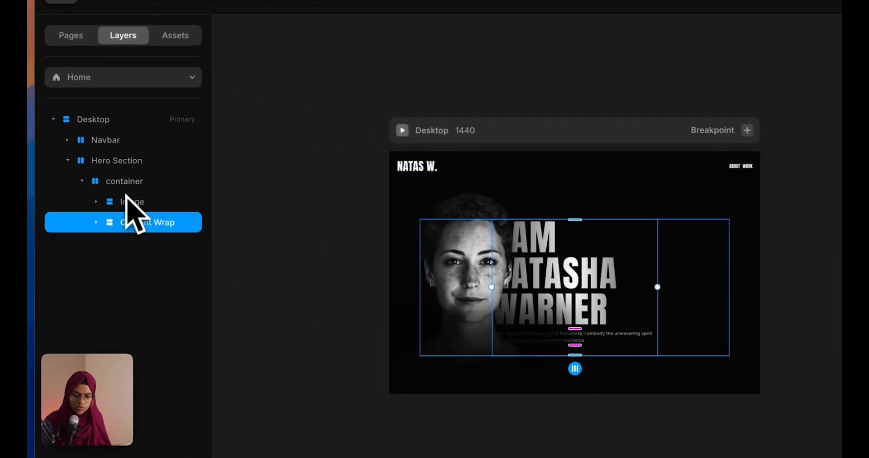
{"action": "left_click", "coordinate": [28, 184]}
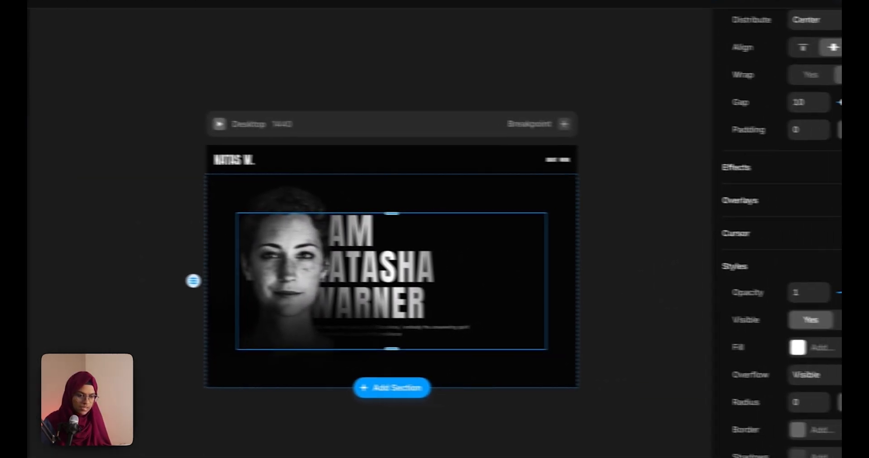
{"action": "scroll", "coordinate": [802, 213], "scroll_direction": "up", "scroll_amount": 3}
{"action": "left_click", "coordinate": [769, 176]}
{"action": "left_click", "coordinate": [756, 192]}
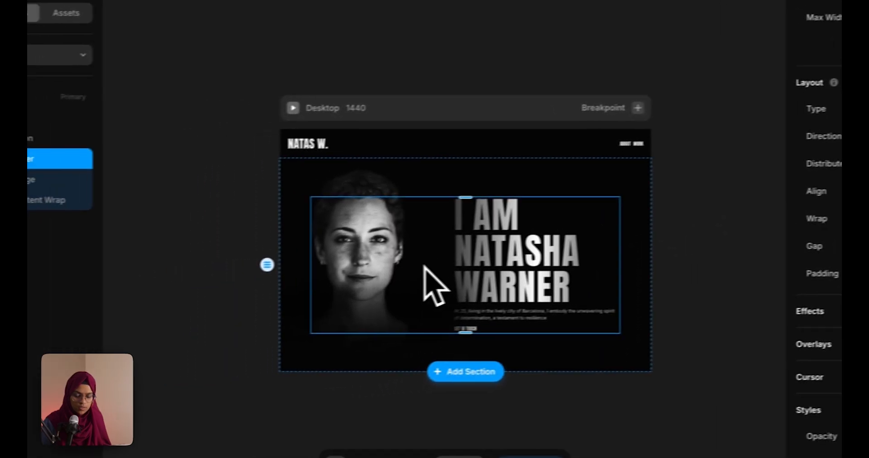
Raise the hero container's maximum width above 1200
{"action": "left_click", "coordinate": [299, 306]}
{"action": "left_click", "coordinate": [115, 164]}
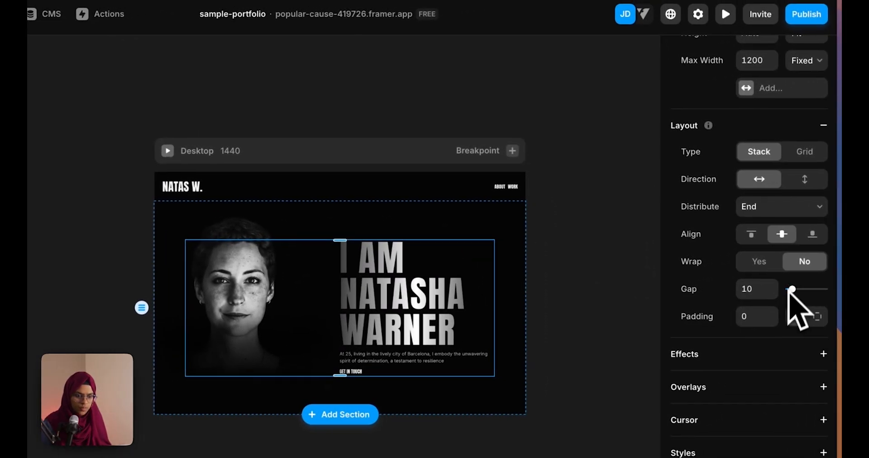
{"action": "scroll", "coordinate": [792, 289], "scroll_direction": "down", "scroll_amount": 1}
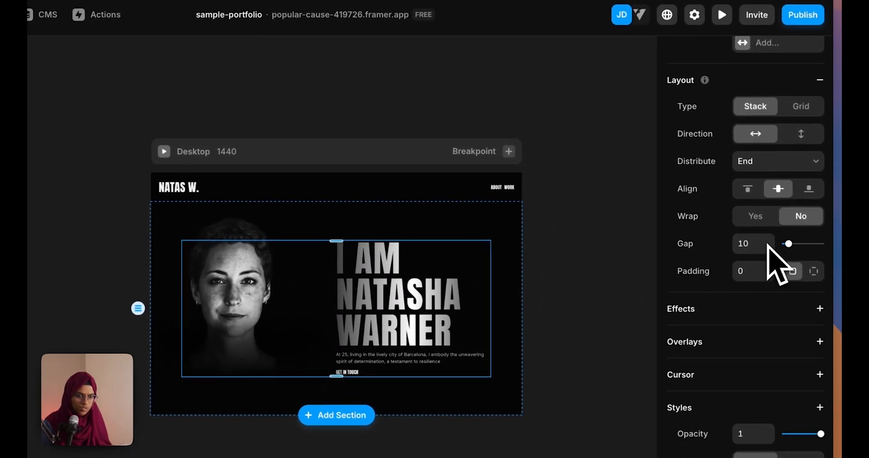
{"action": "scroll", "coordinate": [768, 244], "scroll_direction": "up", "scroll_amount": 2}
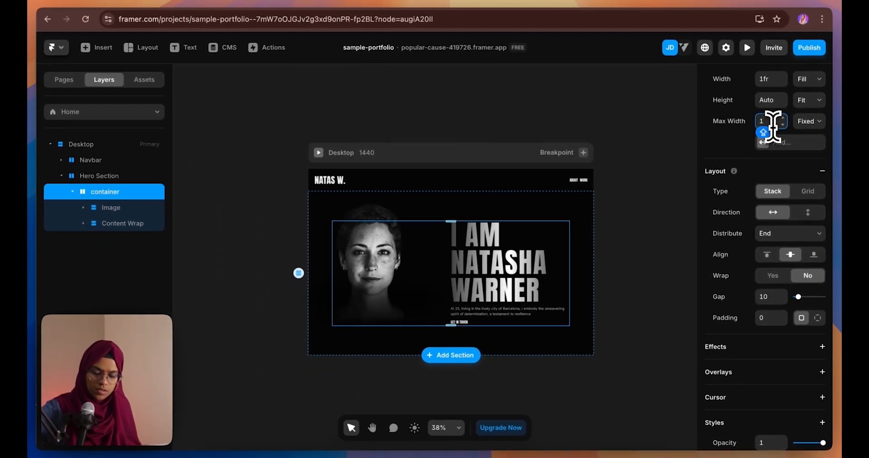
{"action": "type", "text": "3"}
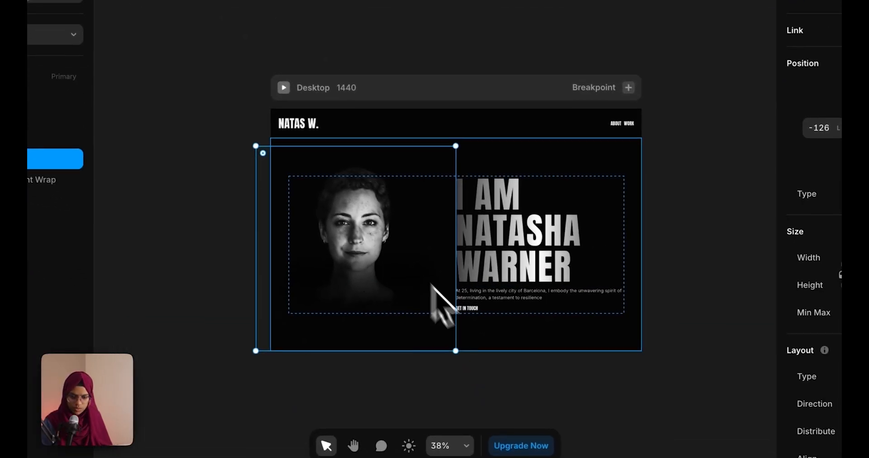
Enlarge the hero image frame to about 1028×1054, shift it up-left, and return to Framer
{"action": "left_click_drag", "start_coordinate": [454, 349], "coordinate": [517, 418]}
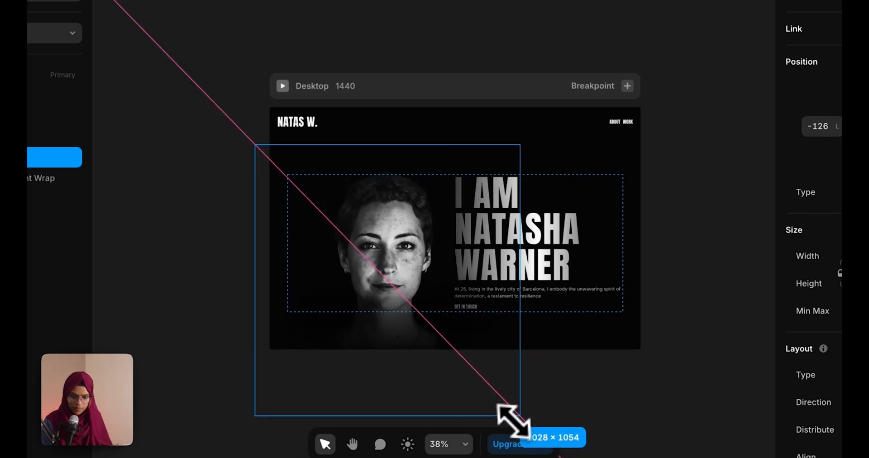
{"action": "left_click_drag", "start_coordinate": [376, 279], "coordinate": [342, 235]}
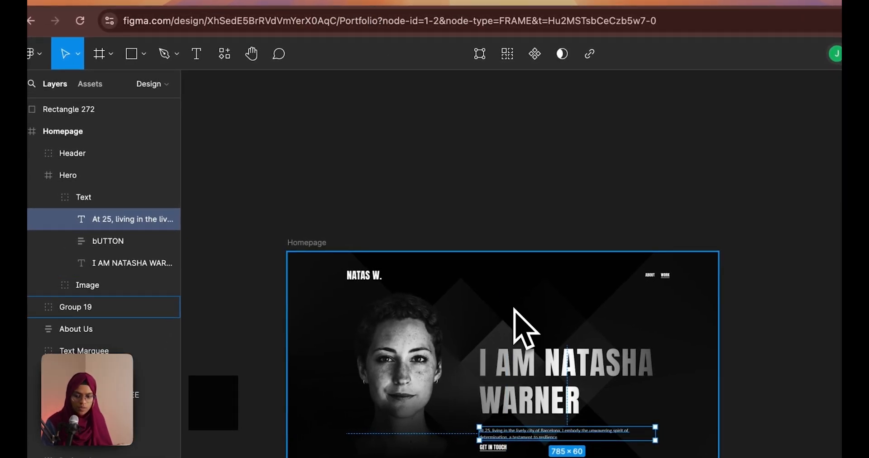
{"action": "left_click", "coordinate": [169, 2]}
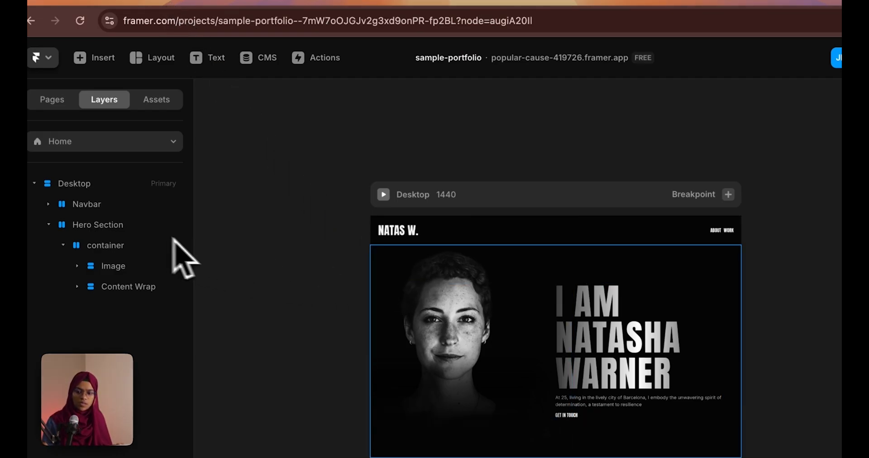
Insert a new frame inside the hero container, give it an uploaded image fill, and name it OVERLAY
{"action": "left_click", "coordinate": [127, 229]}
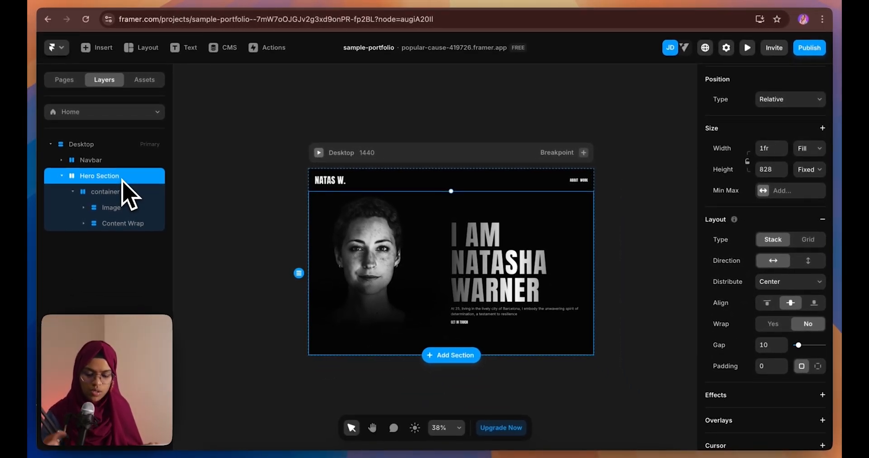
{"action": "key", "text": "f"}
{"action": "left_click", "coordinate": [320, 223]}
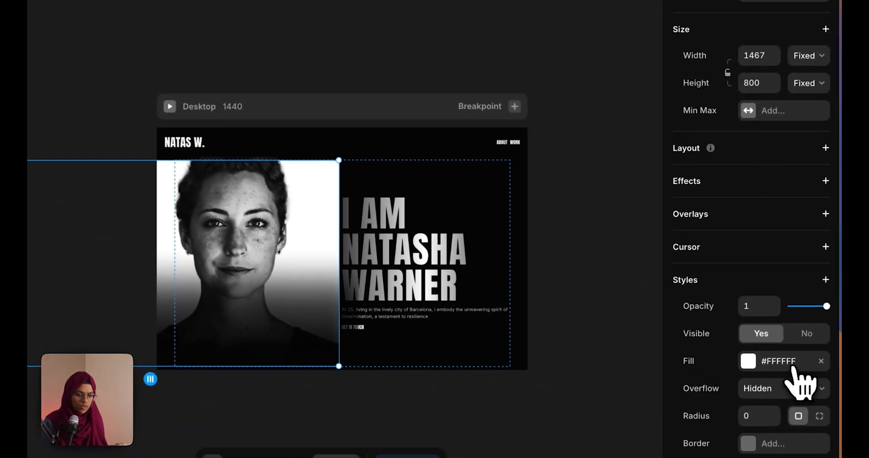
{"action": "left_click", "coordinate": [788, 365]}
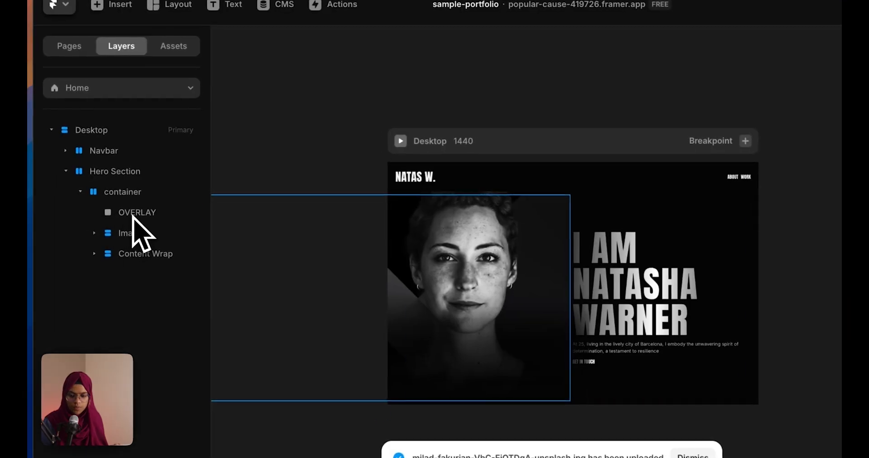
{"action": "left_click", "coordinate": [136, 216]}
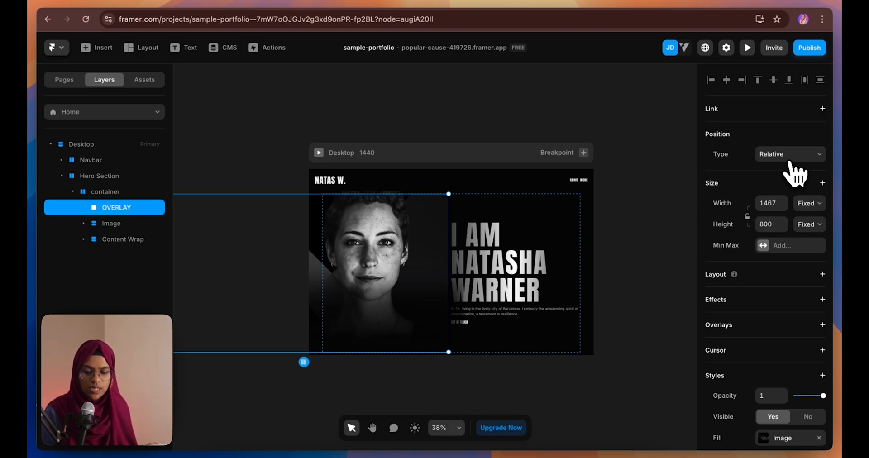
Make OVERLAY absolutely positioned with relative 100% width and height
{"action": "left_click", "coordinate": [790, 158]}
{"action": "left_click", "coordinate": [788, 144]}
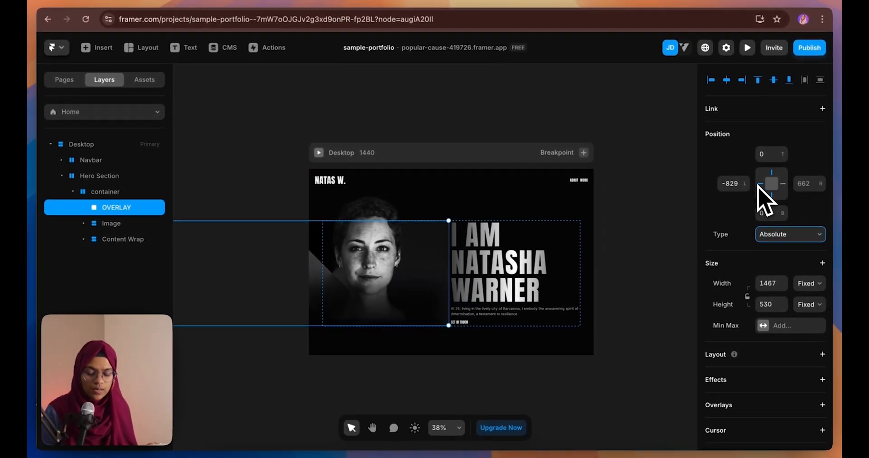
{"action": "left_click", "coordinate": [809, 284]}
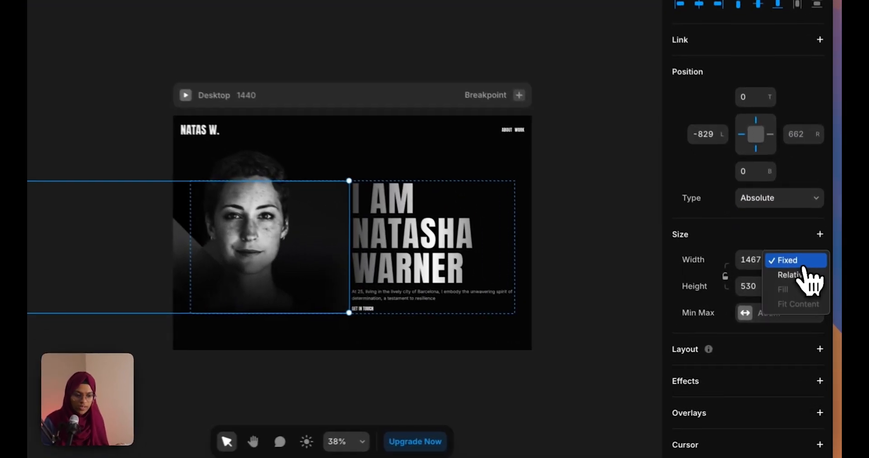
{"action": "left_click", "coordinate": [811, 297]}
{"action": "left_click", "coordinate": [774, 280]}
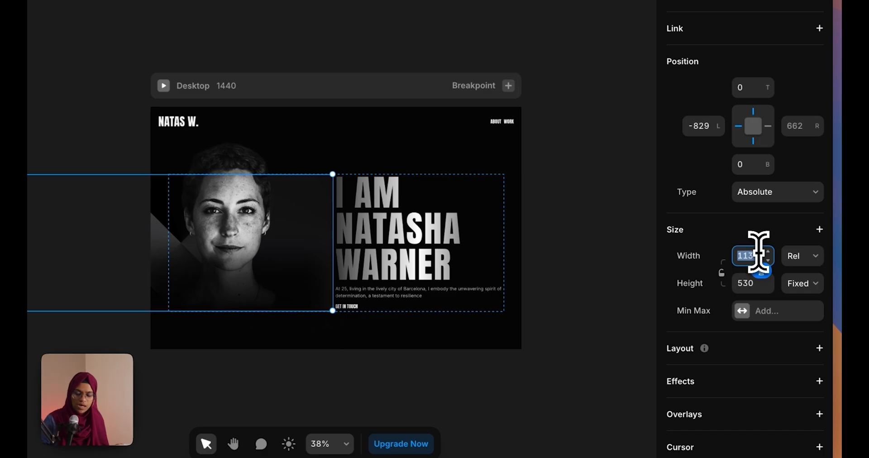
{"action": "key", "text": "Return"}
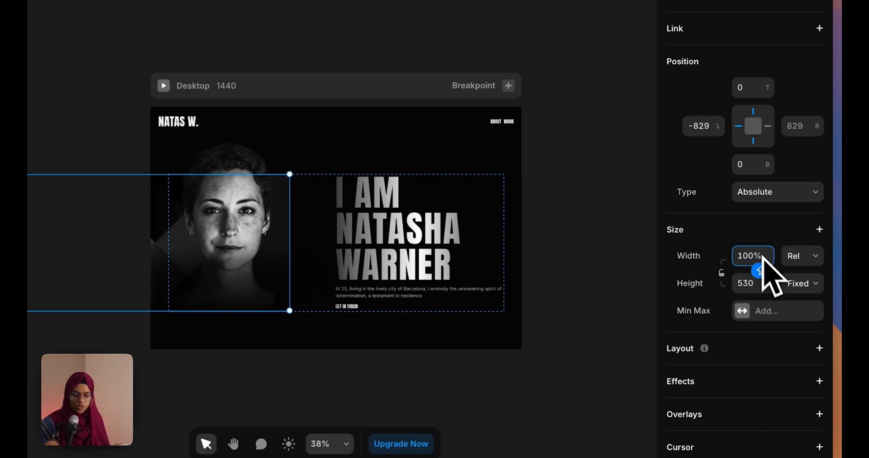
{"action": "left_click", "coordinate": [796, 285]}
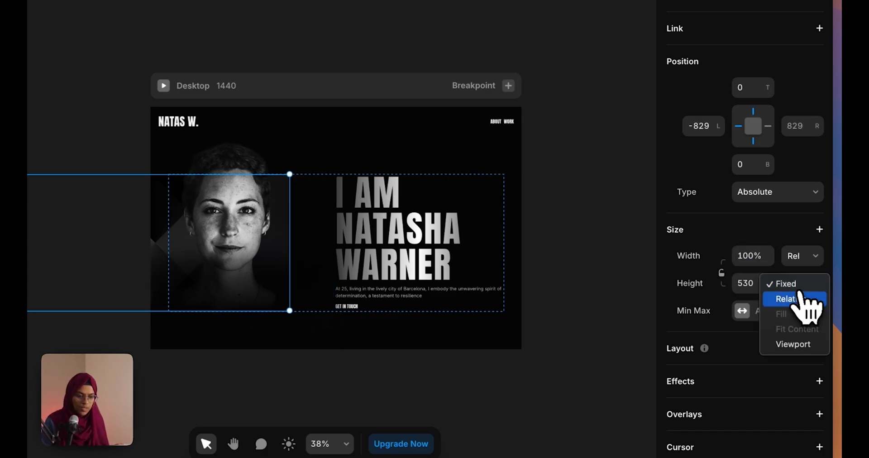
{"action": "left_click", "coordinate": [796, 299]}
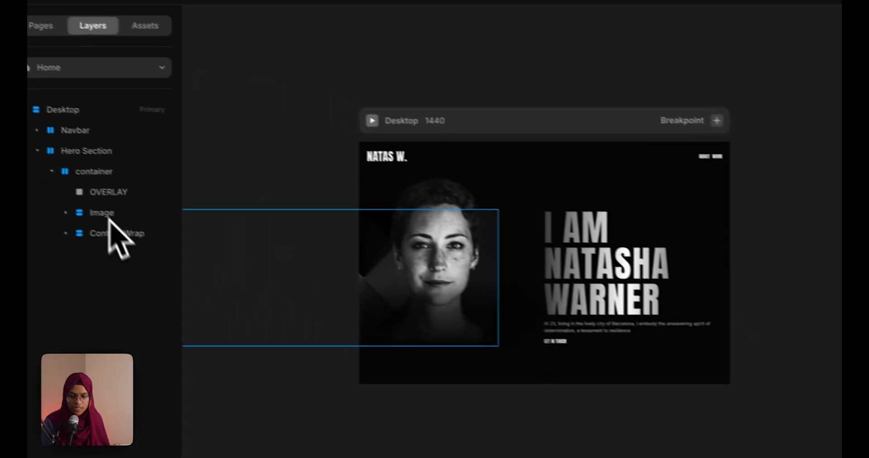
Move OVERLAY directly under Hero Section and set left 0, top 0, width and height 100%
{"action": "left_click", "coordinate": [129, 203]}
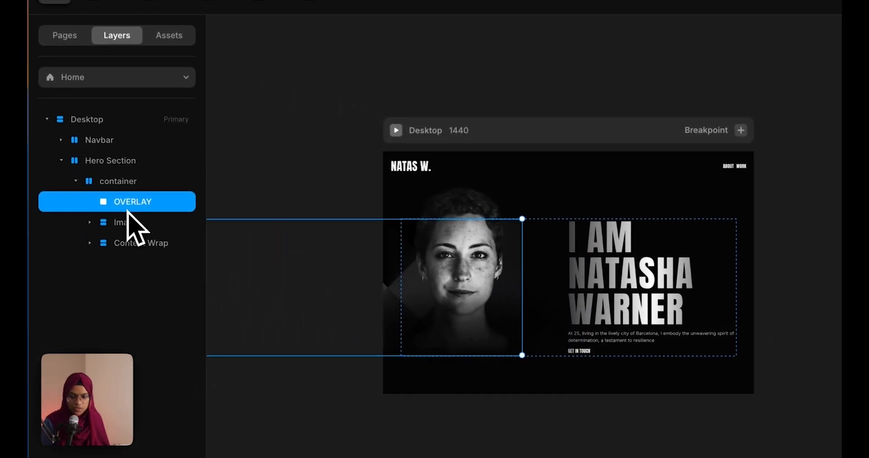
{"action": "left_click_drag", "start_coordinate": [129, 202], "coordinate": [140, 170]}
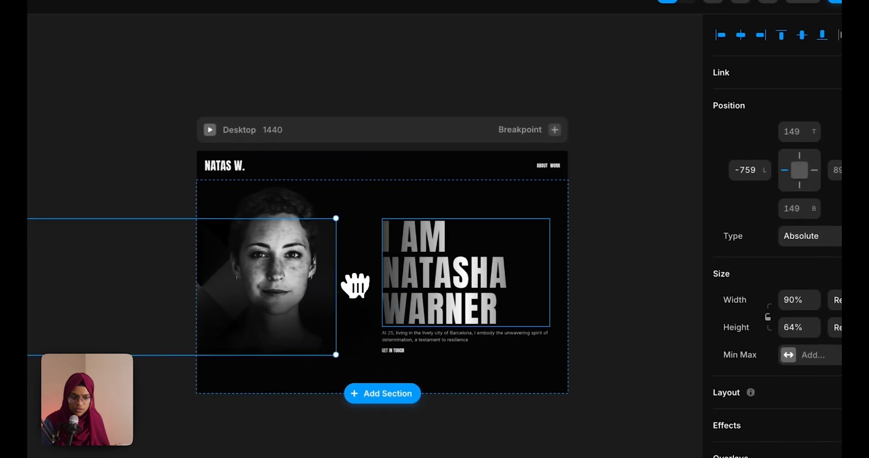
{"action": "left_click", "coordinate": [714, 202]}
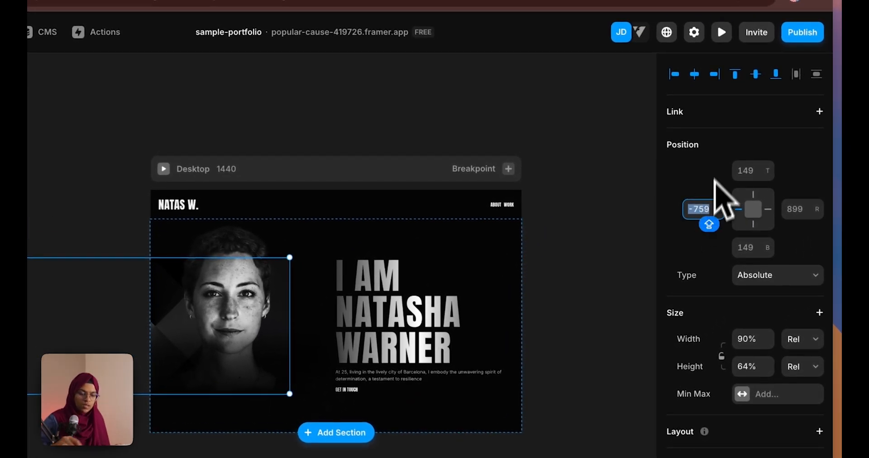
{"action": "key", "text": "Return"}
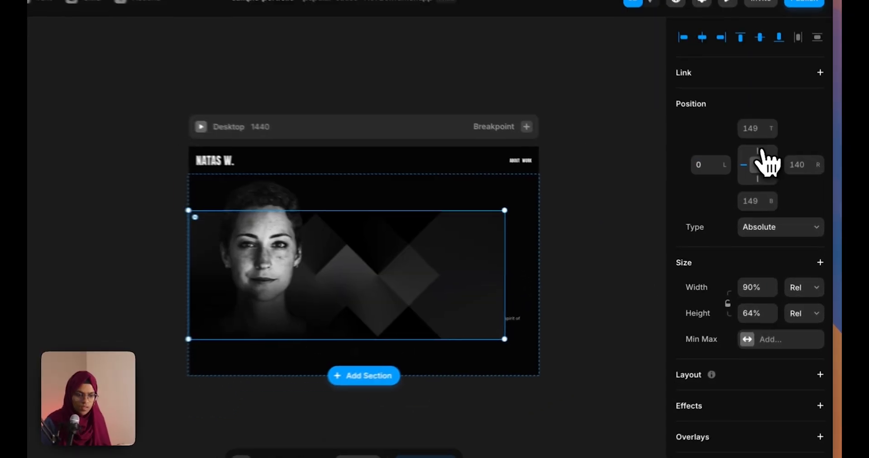
{"action": "left_click", "coordinate": [757, 169]}
{"action": "type", "text": "0"}
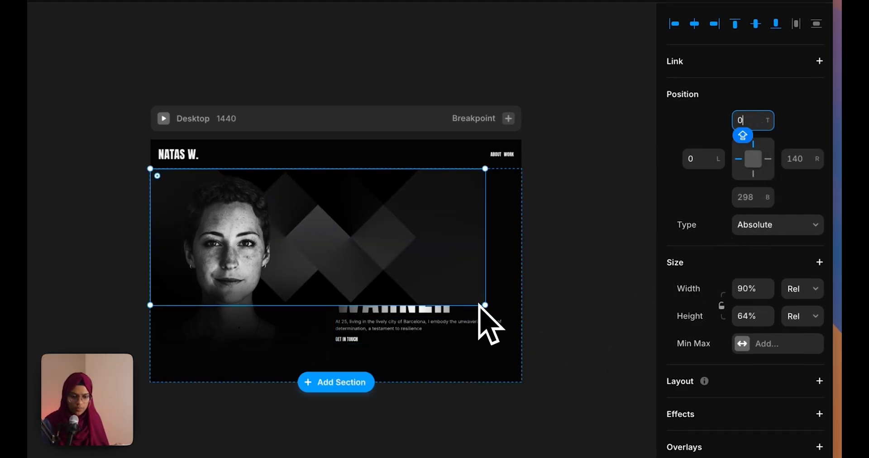
{"action": "left_click", "coordinate": [758, 291]}
{"action": "type", "text": "100"}
{"action": "key", "text": "Return"}
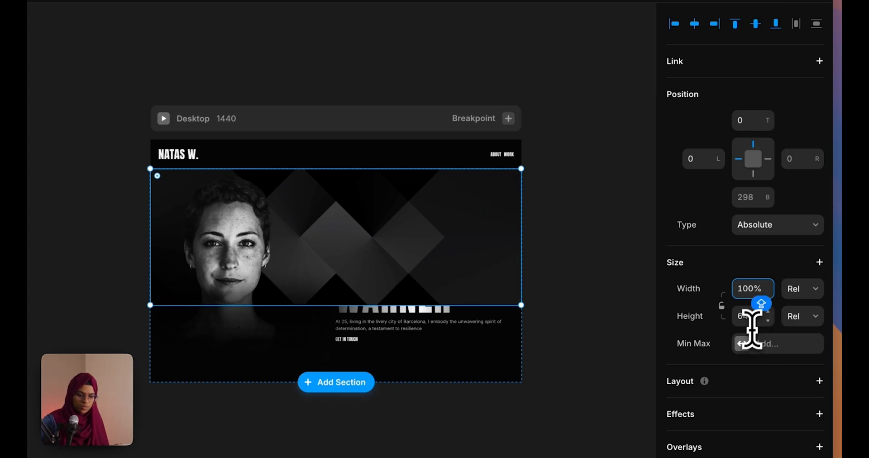
{"action": "key", "text": "Return"}
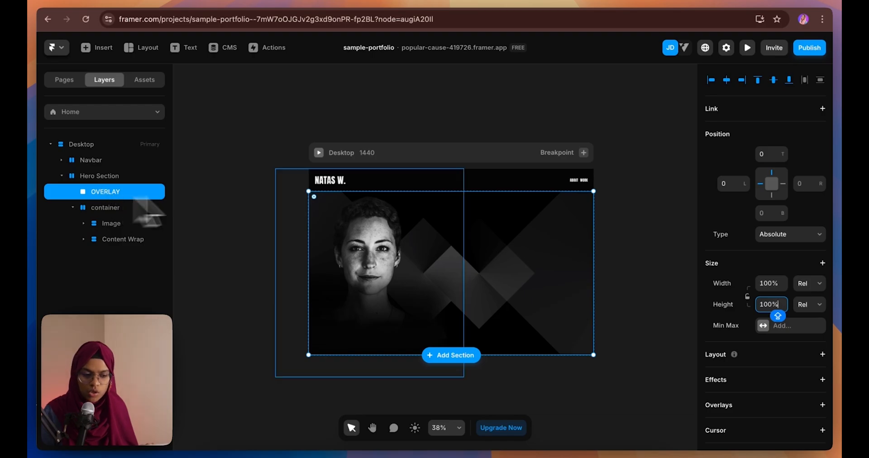
Set OVERLAY's opacity to 0.4 and lower its Z Index from 1 to 0
{"action": "scroll", "coordinate": [776, 418], "scroll_direction": "down", "scroll_amount": 5}
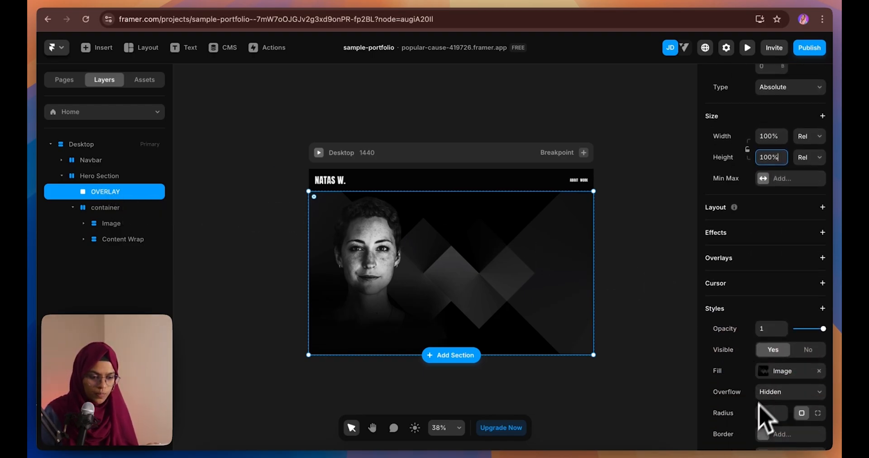
{"action": "left_click", "coordinate": [777, 329]}
{"action": "type", "text": "0.4"}
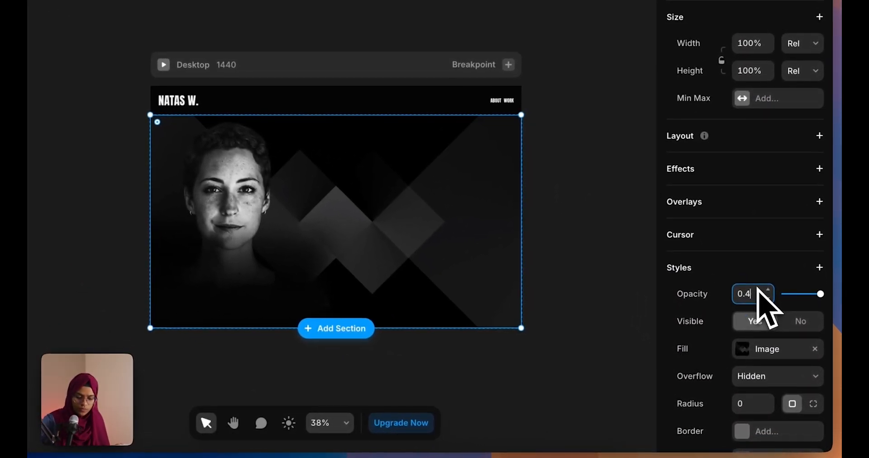
{"action": "key", "text": "Return"}
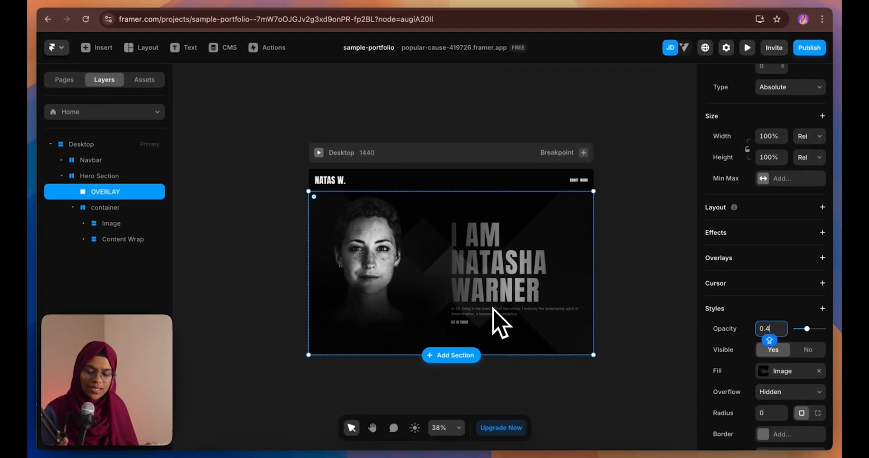
{"action": "scroll", "coordinate": [776, 398], "scroll_direction": "down", "scroll_amount": 2}
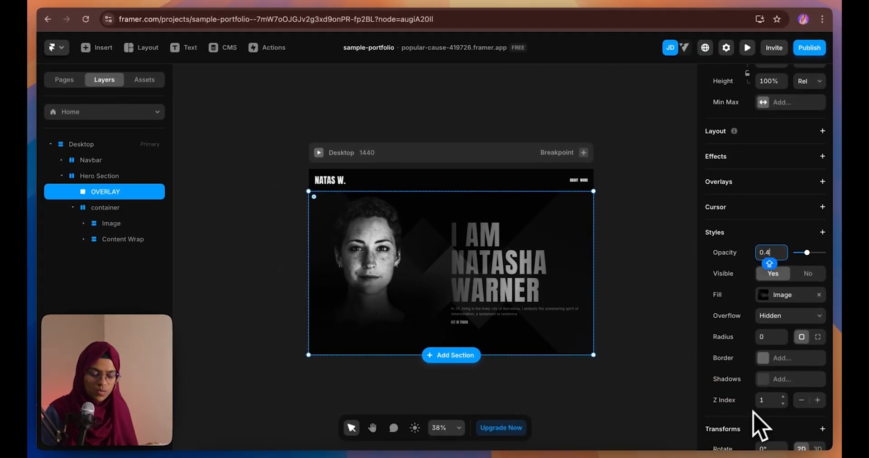
{"action": "left_click", "coordinate": [802, 400]}
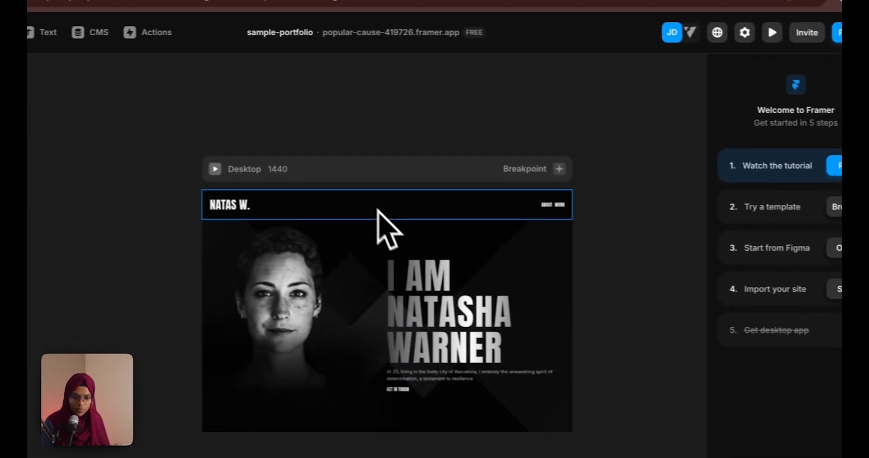
Set the Navbar's Position Type to Absolute so it floats over the hero
{"action": "left_click", "coordinate": [380, 212]}
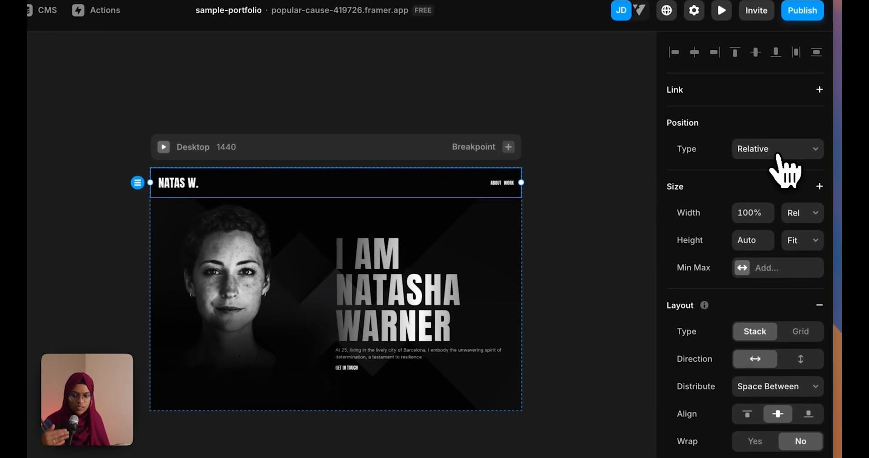
{"action": "left_click", "coordinate": [743, 157]}
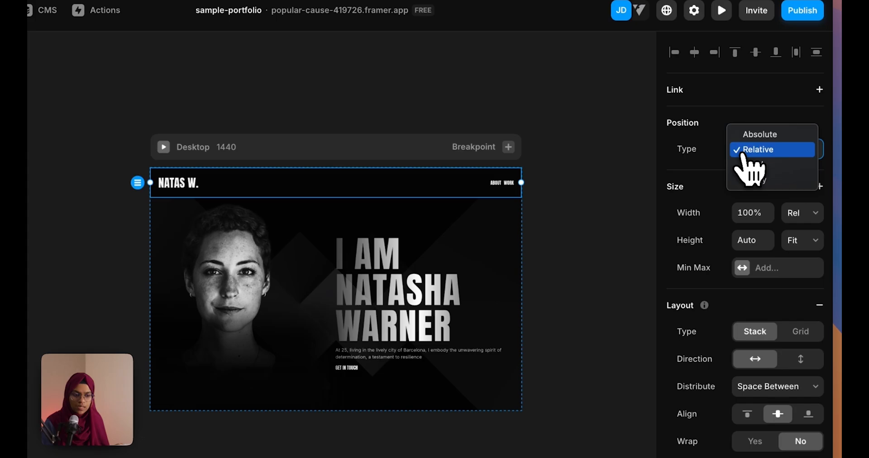
{"action": "left_click", "coordinate": [754, 138]}
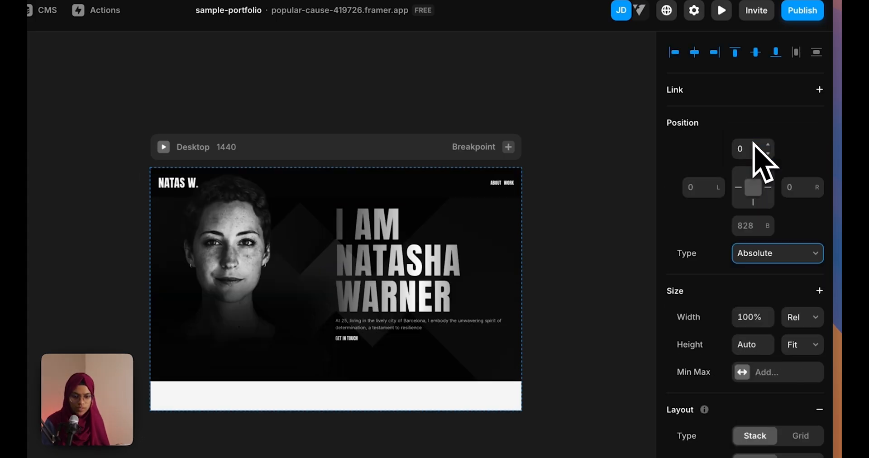
{"action": "left_click", "coordinate": [617, 291]}
{"action": "scroll", "coordinate": [399, 273], "scroll_direction": "up", "scroll_amount": 5}
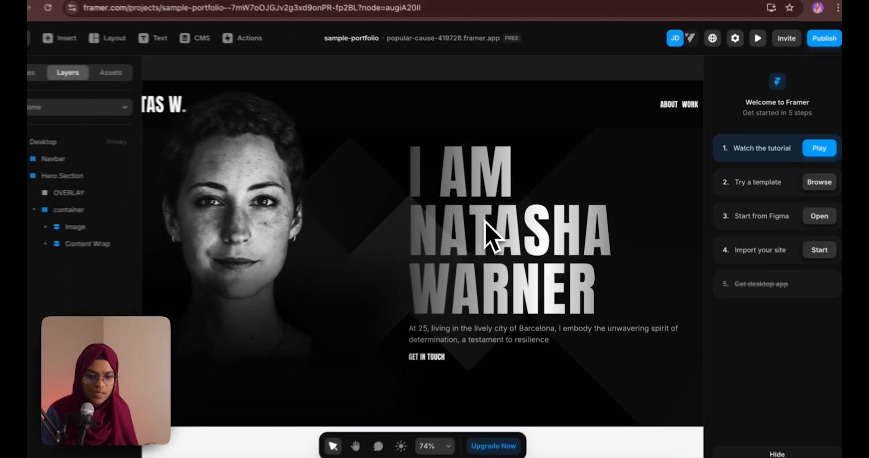
{"action": "scroll", "coordinate": [389, 231], "scroll_direction": "down", "scroll_amount": 2}
{"action": "scroll", "coordinate": [498, 231], "scroll_direction": "down", "scroll_amount": 3}
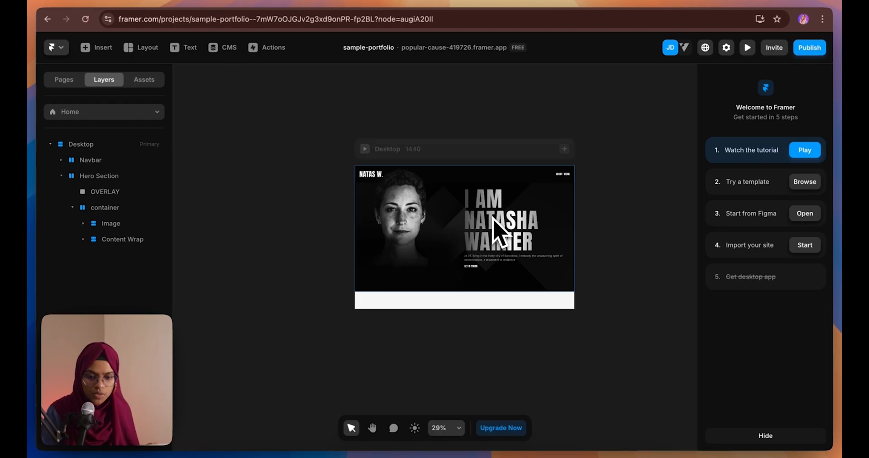
Select the Desktop page, the OVERLAY layer, the portrait image and the name heading in turn
{"action": "left_click", "coordinate": [498, 231]}
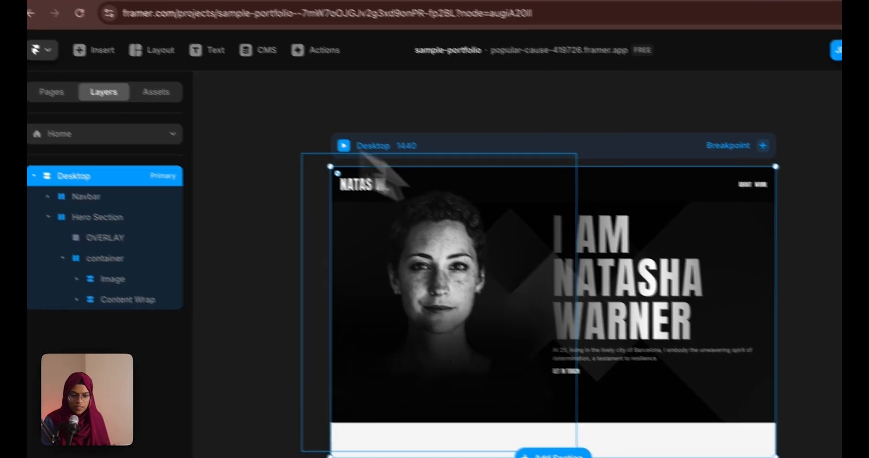
{"action": "left_click", "coordinate": [105, 191]}
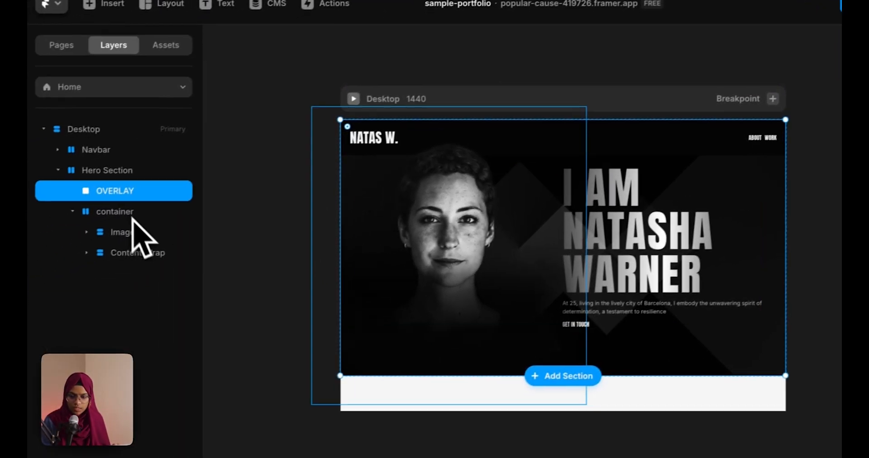
{"action": "left_click", "coordinate": [136, 232]}
{"action": "left_click", "coordinate": [633, 230]}
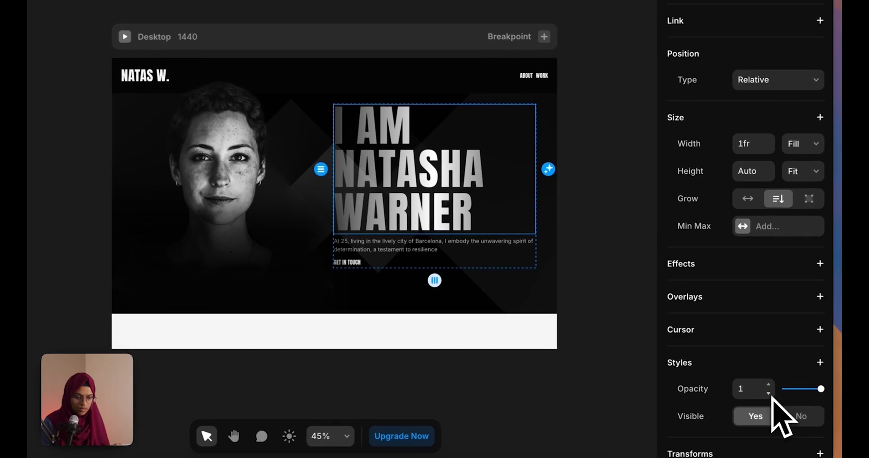
Inspect the name heading's linear gradient colour and open a live preview of the page
{"action": "scroll", "coordinate": [777, 412], "scroll_direction": "down", "scroll_amount": 6}
{"action": "left_click", "coordinate": [745, 281]}
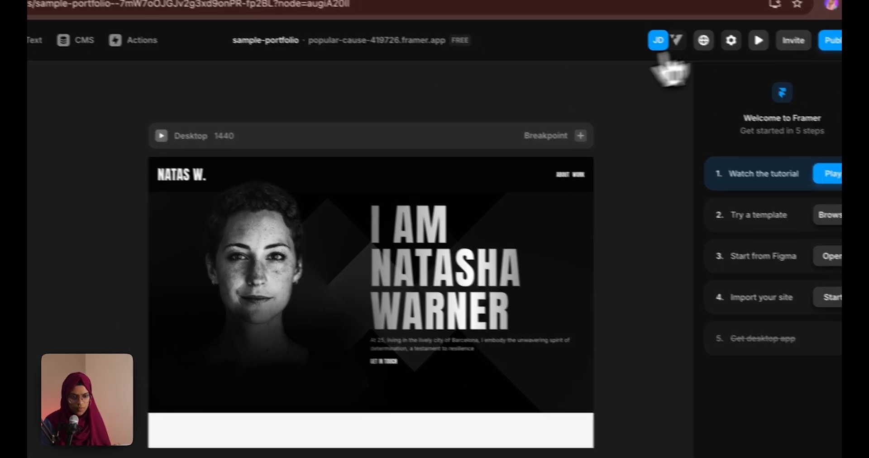
{"action": "left_click", "coordinate": [756, 39]}
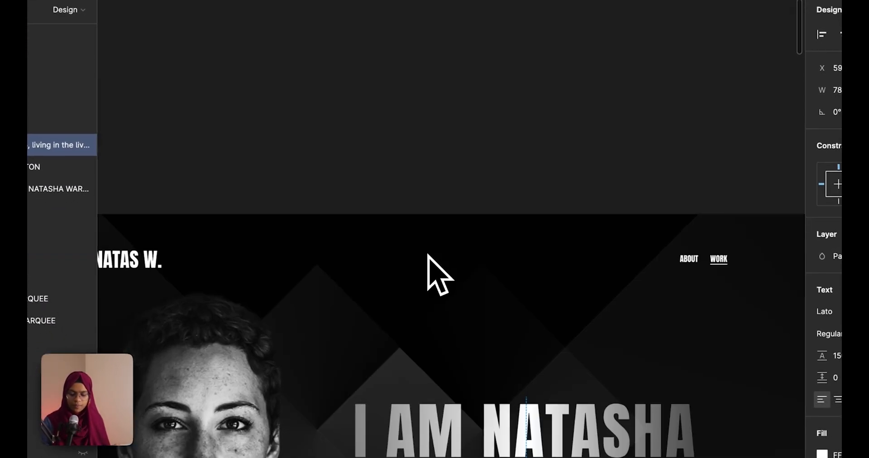
In Figma, check the About Us frame's 1440 × Hug size, then go back to Framer
{"action": "scroll", "coordinate": [428, 254], "scroll_direction": "down", "scroll_amount": 5}
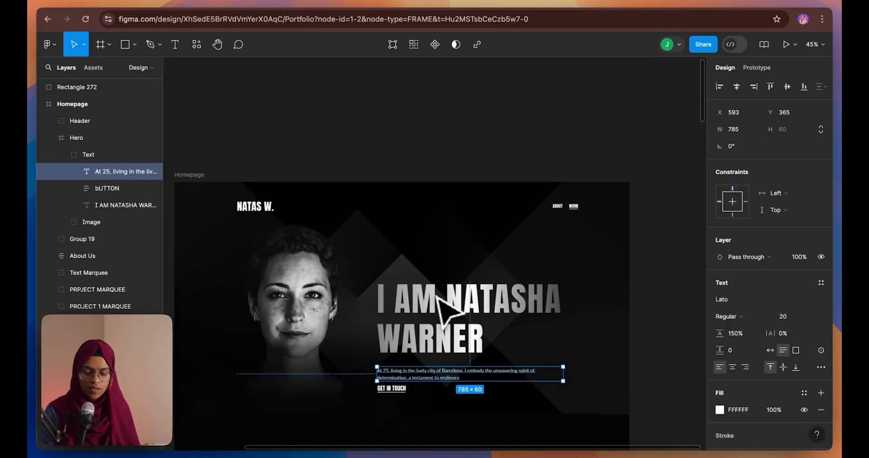
{"action": "scroll", "coordinate": [459, 315], "scroll_direction": "down", "scroll_amount": 5}
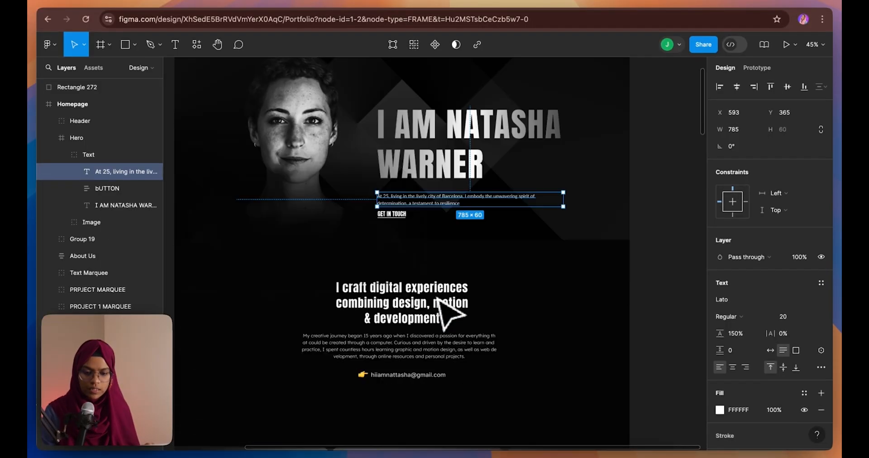
{"action": "scroll", "coordinate": [439, 296], "scroll_direction": "down", "scroll_amount": 3}
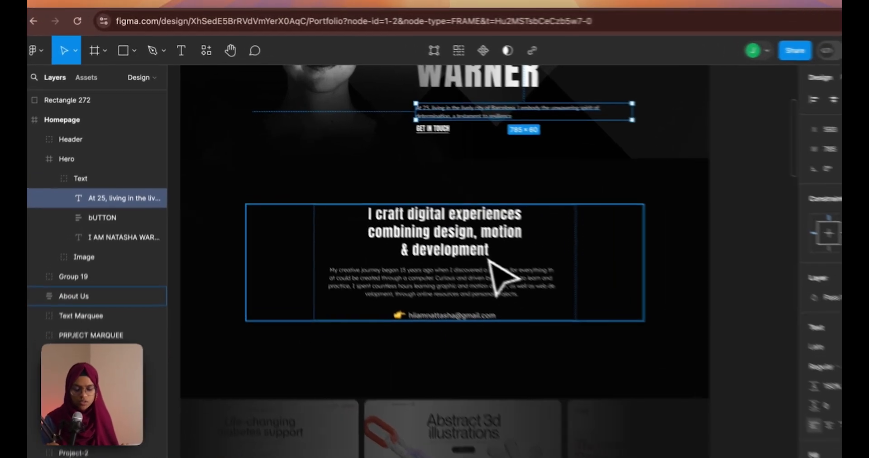
{"action": "left_click", "coordinate": [440, 225]}
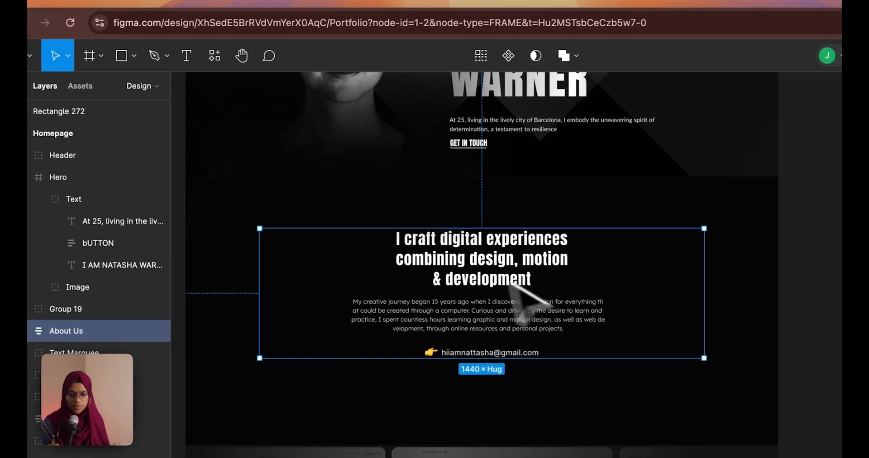
{"action": "left_click", "coordinate": [151, 6]}
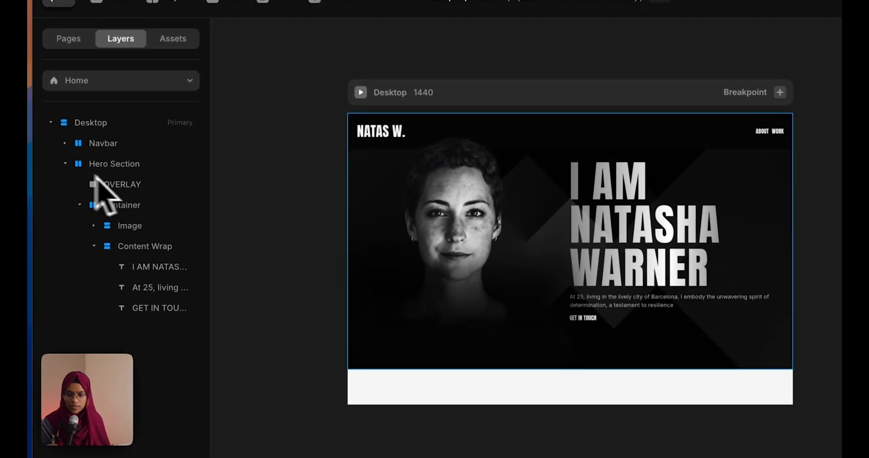
Set the Desktop page height to Fit and draw a new frame beneath the hero
{"action": "left_click", "coordinate": [39, 225]}
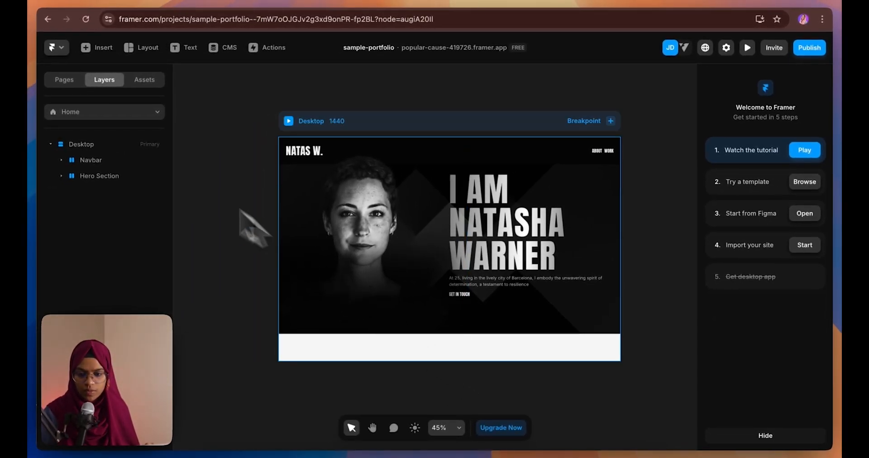
{"action": "left_click", "coordinate": [117, 146]}
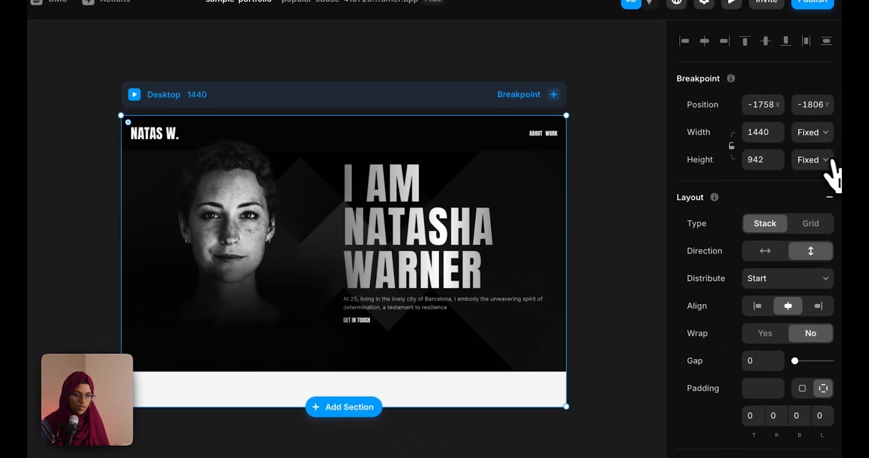
{"action": "left_click", "coordinate": [808, 157]}
{"action": "left_click", "coordinate": [808, 203]}
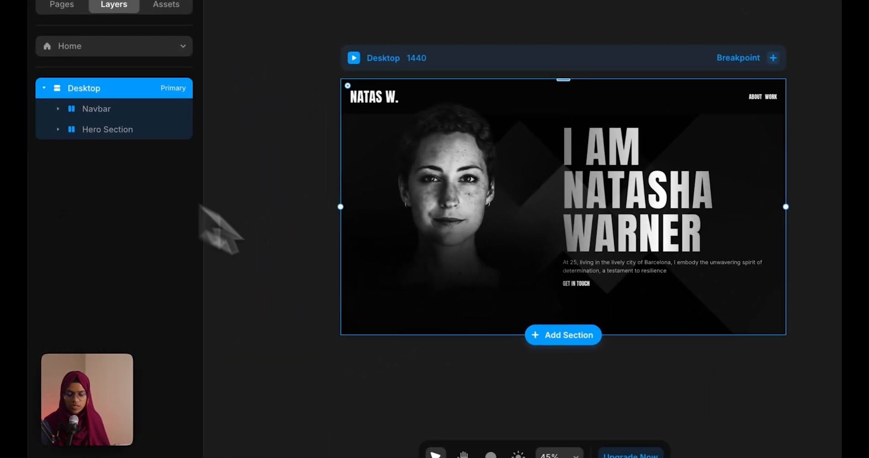
{"action": "left_click", "coordinate": [395, 369]}
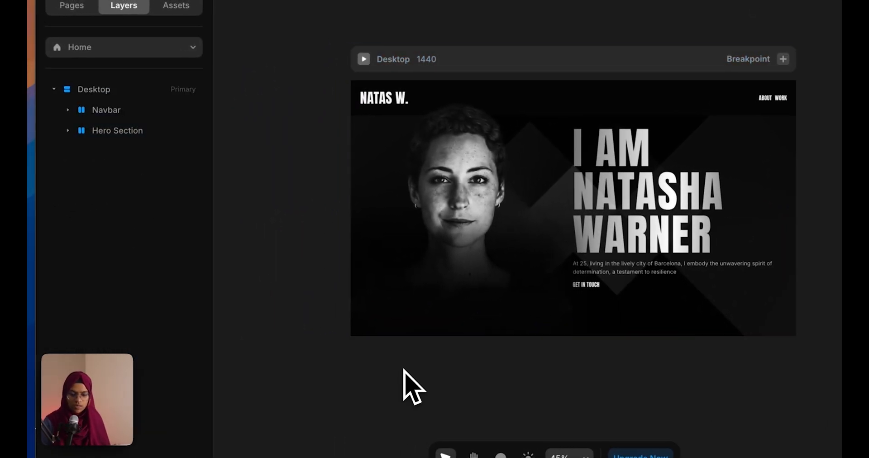
{"action": "key", "text": "f"}
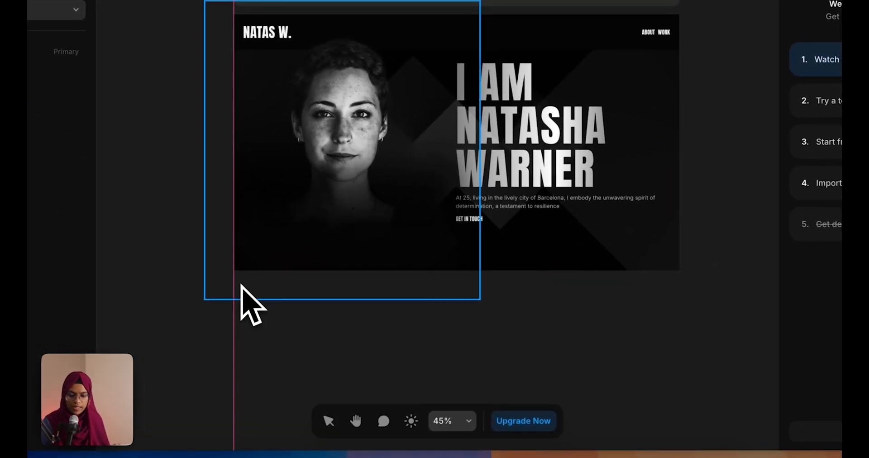
{"action": "left_click_drag", "start_coordinate": [235, 275], "coordinate": [679, 438]}
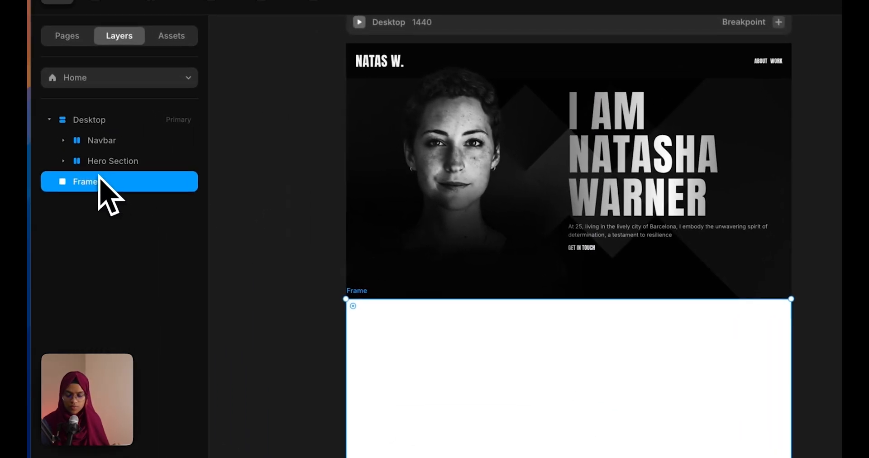
Move the new frame inside Desktop after Hero Section and rename it 'About Section'
{"action": "left_click_drag", "start_coordinate": [28, 108], "coordinate": [28, 98]}
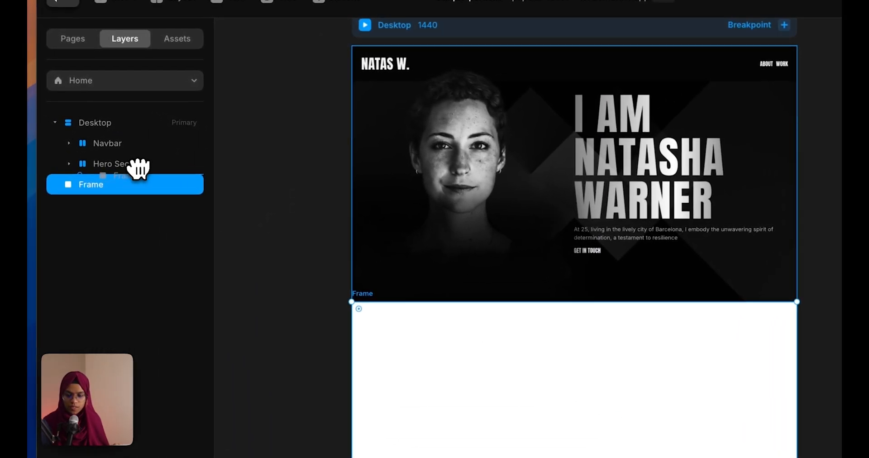
{"action": "left_click_drag", "start_coordinate": [138, 169], "coordinate": [139, 169]}
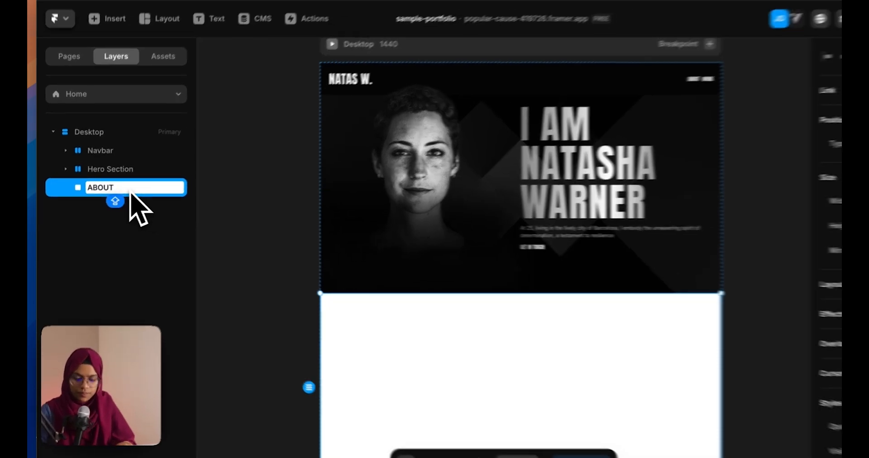
{"action": "key", "text": "BackSpace"}
{"action": "key", "text": "BackSpace"}
{"action": "key", "text": "BackSpace"}
{"action": "key", "text": "BackSpace"}
{"action": "key", "text": "BackSpace"}
{"action": "key", "text": "BackSpace"}
{"action": "type", "text": "About Sectio"}
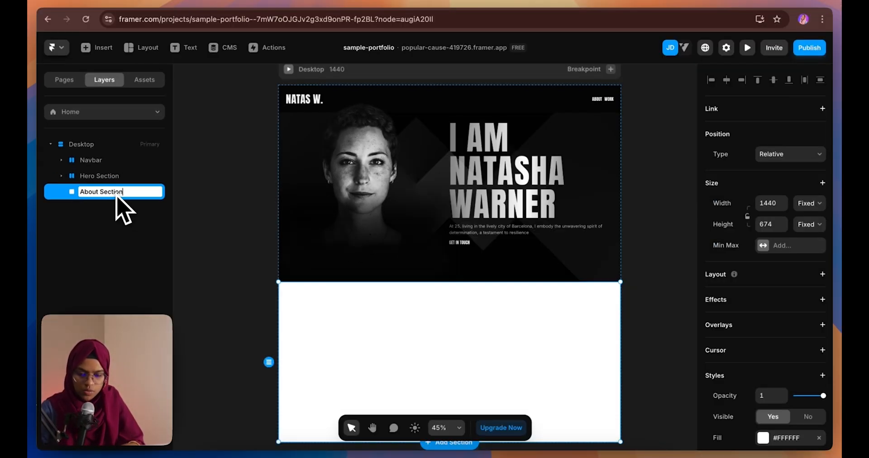
{"action": "type", "text": "n"}
{"action": "key", "text": "Return"}
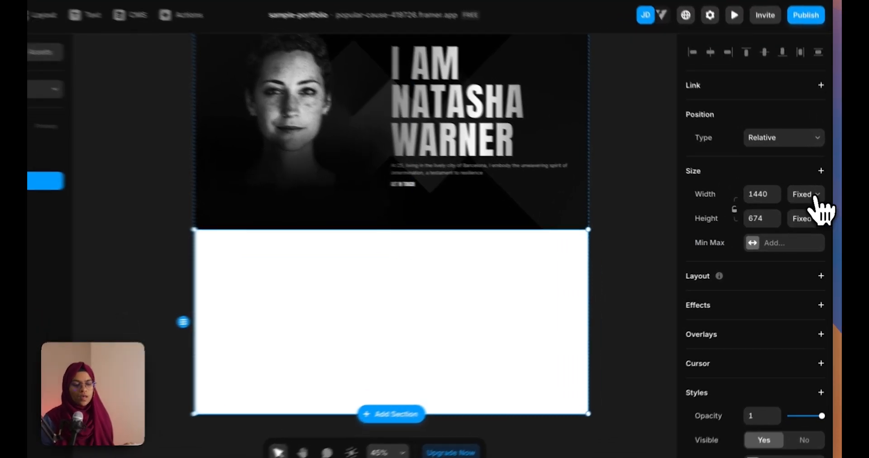
Set About Section's width to Fill and return to the Figma design
{"action": "left_click", "coordinate": [808, 203]}
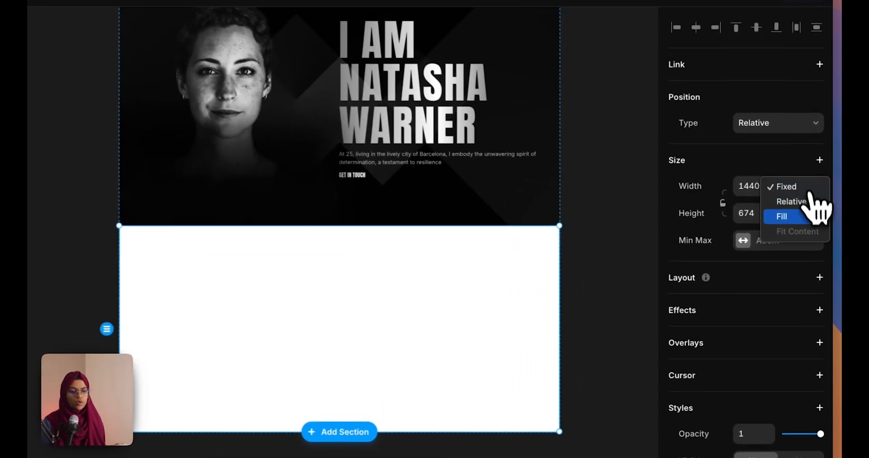
{"action": "left_click", "coordinate": [808, 216]}
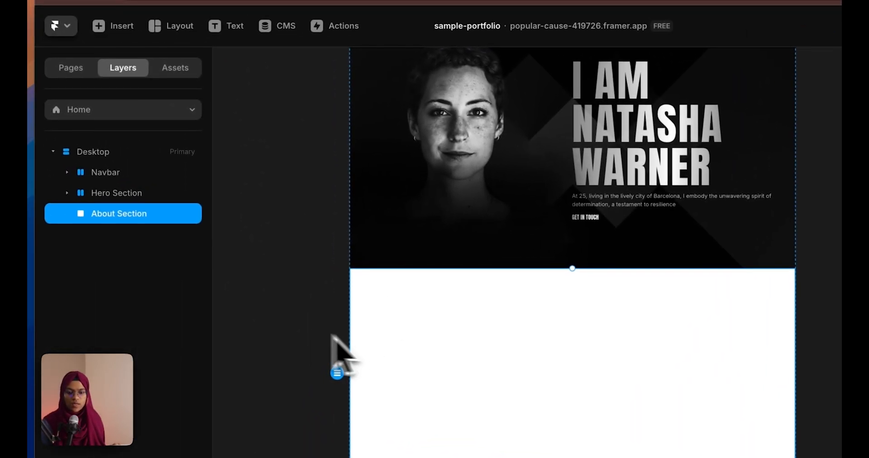
{"action": "left_click", "coordinate": [93, 296]}
{"action": "left_click", "coordinate": [398, 349]}
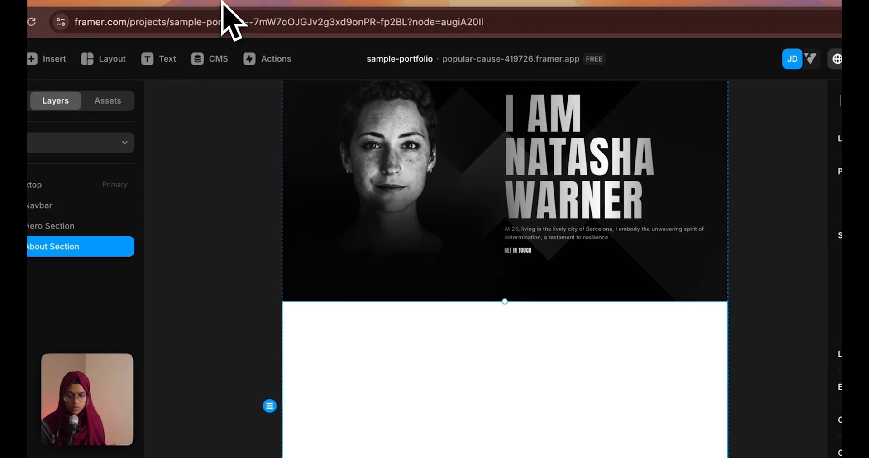
{"action": "left_click", "coordinate": [225, 19]}
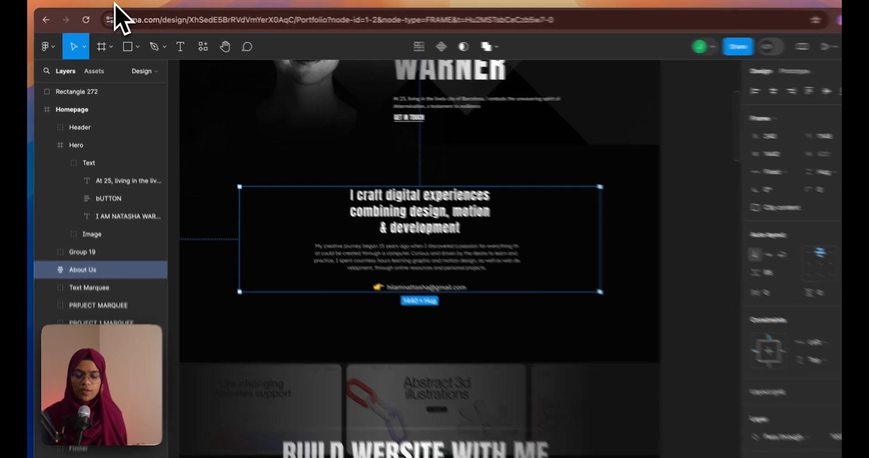
Back in Framer, inspect the hero frame's background image fill
{"action": "left_click", "coordinate": [113, 4]}
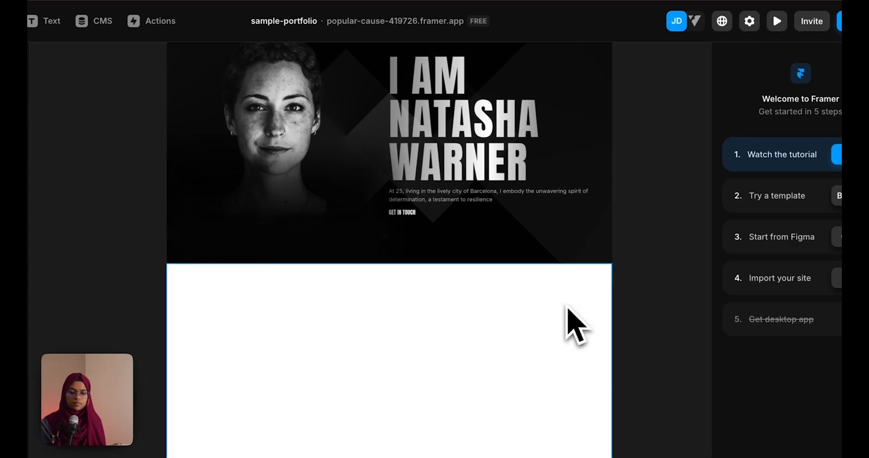
{"action": "scroll", "coordinate": [439, 179], "scroll_direction": "down", "scroll_amount": 3}
{"action": "scroll", "coordinate": [435, 176], "scroll_direction": "up", "scroll_amount": 5}
{"action": "left_click", "coordinate": [429, 156]}
{"action": "double_click", "coordinate": [500, 197]}
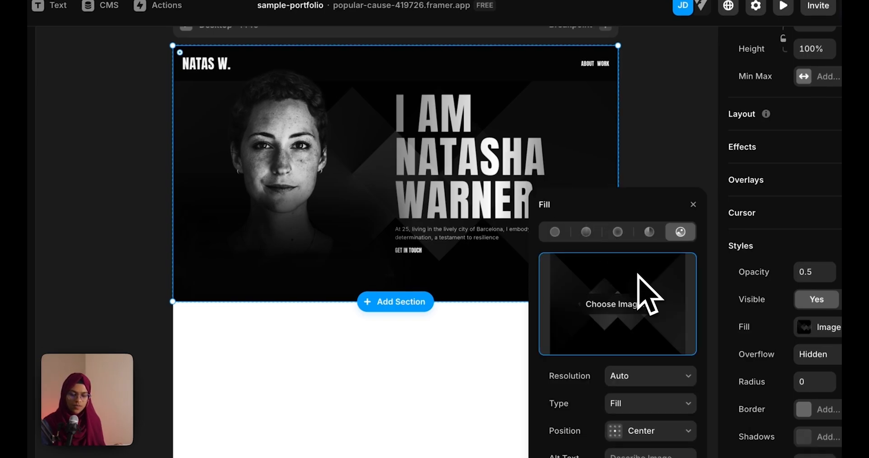
{"action": "left_click", "coordinate": [694, 206]}
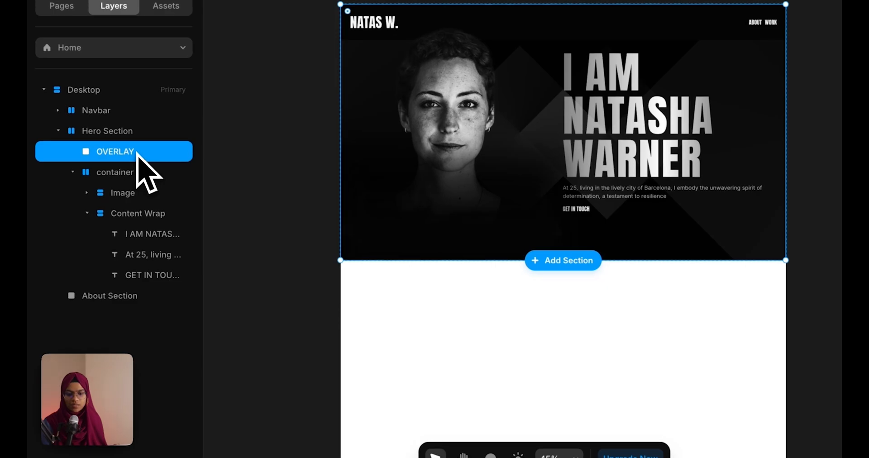
Lock the OVERLAY layer so the name heading beneath can be selected
{"action": "right_click", "coordinate": [138, 154]}
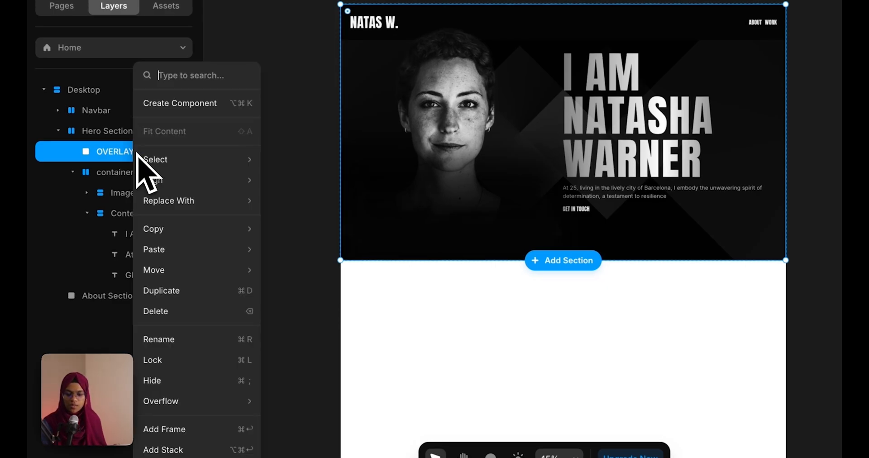
{"action": "left_click", "coordinate": [173, 362]}
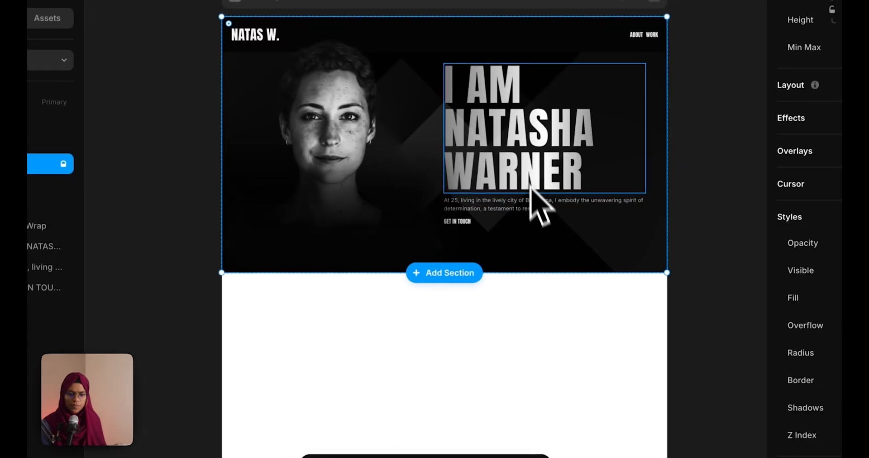
{"action": "left_click", "coordinate": [643, 135]}
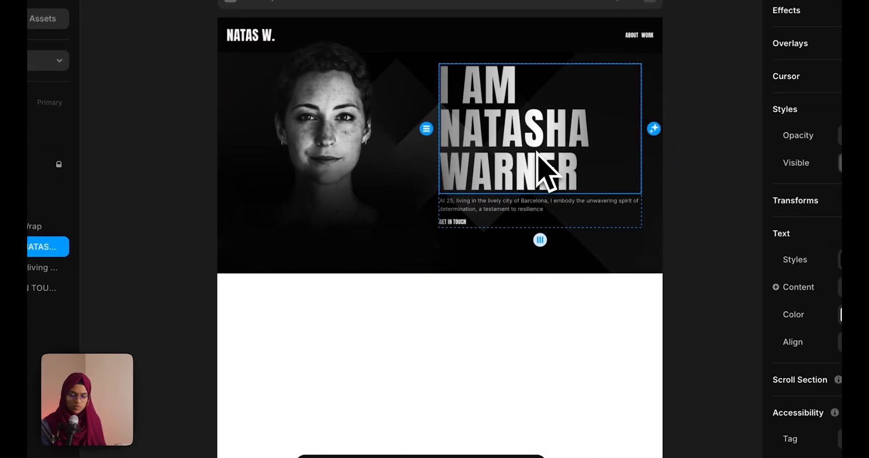
Paste a copy of the hero name heading into the About Section
{"action": "left_click", "coordinate": [452, 368]}
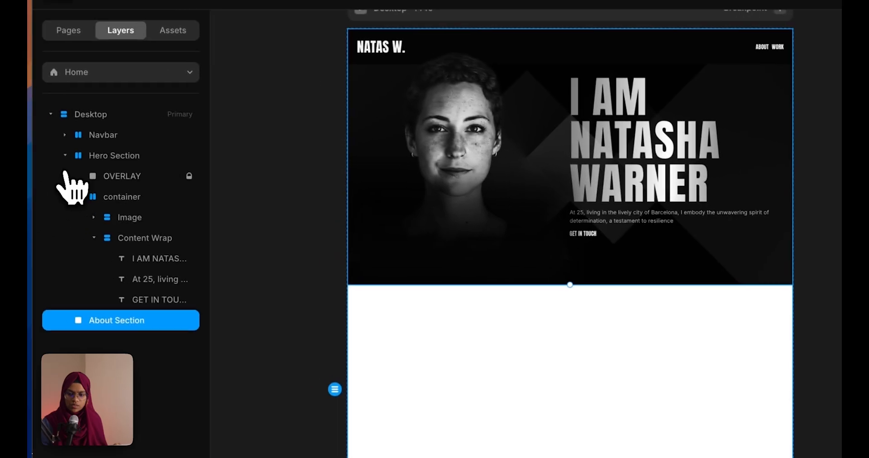
{"action": "left_click", "coordinate": [66, 155]}
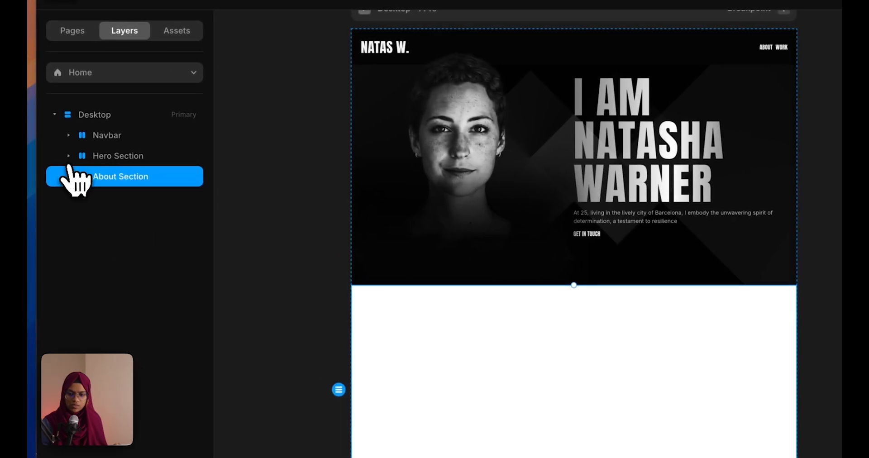
{"action": "key", "text": "ctrl+v"}
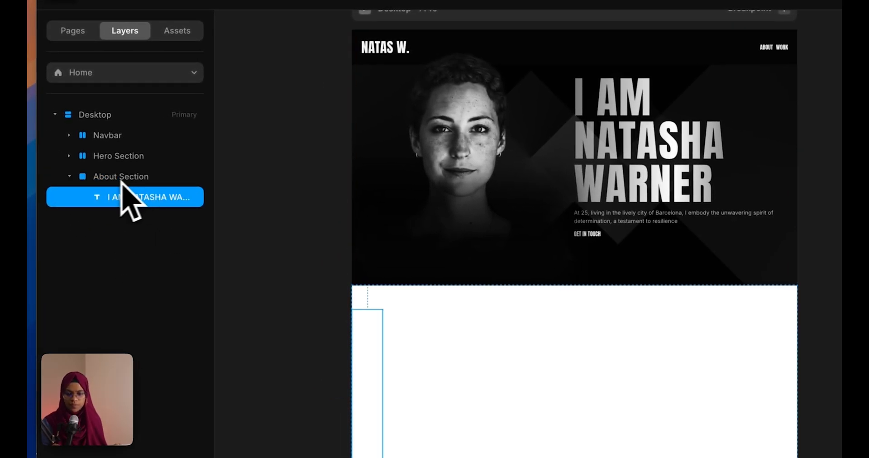
{"action": "left_click", "coordinate": [107, 181]}
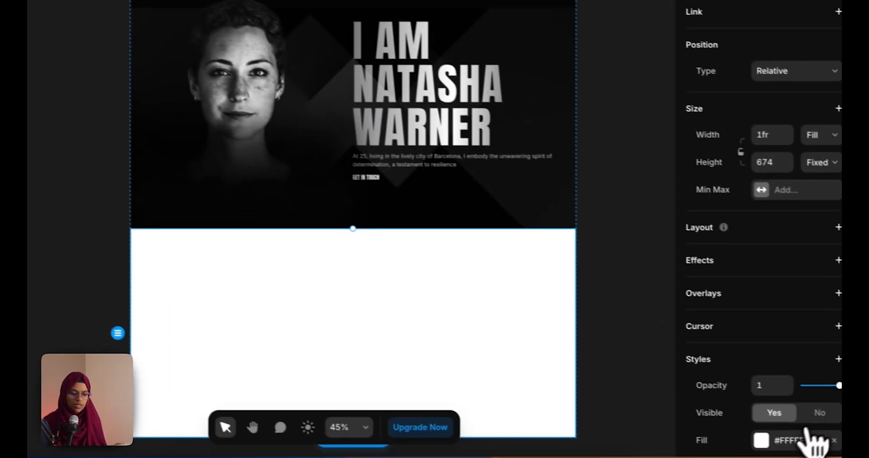
Fill the About Section with Black and add a stack layout
{"action": "left_click", "coordinate": [790, 435]}
{"action": "left_click", "coordinate": [508, 426]}
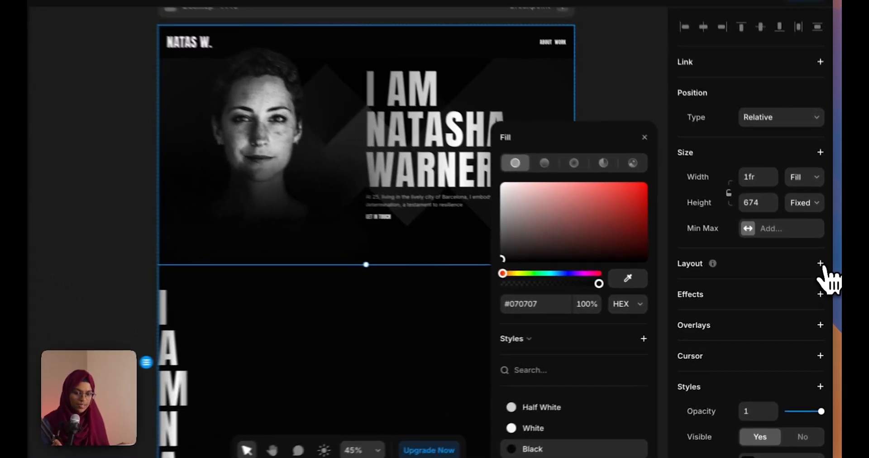
{"action": "left_click", "coordinate": [823, 274]}
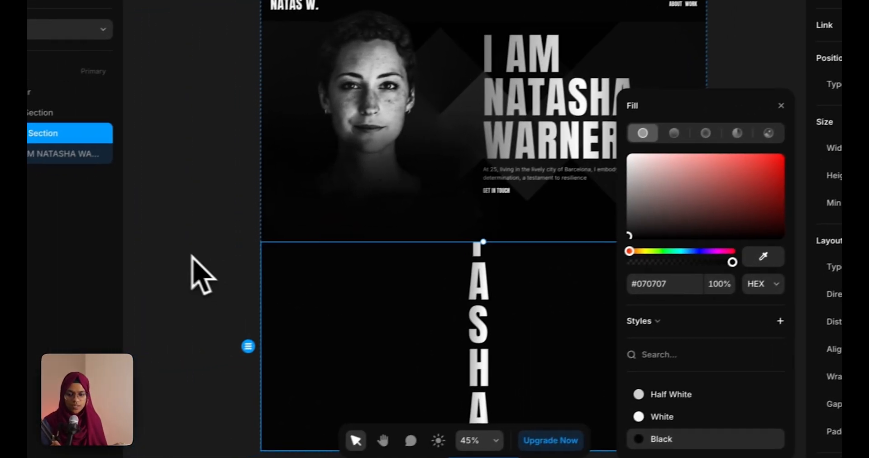
{"action": "left_click", "coordinate": [43, 274]}
Set the pasted heading's width to 1fr Fill
{"action": "left_click", "coordinate": [505, 339]}
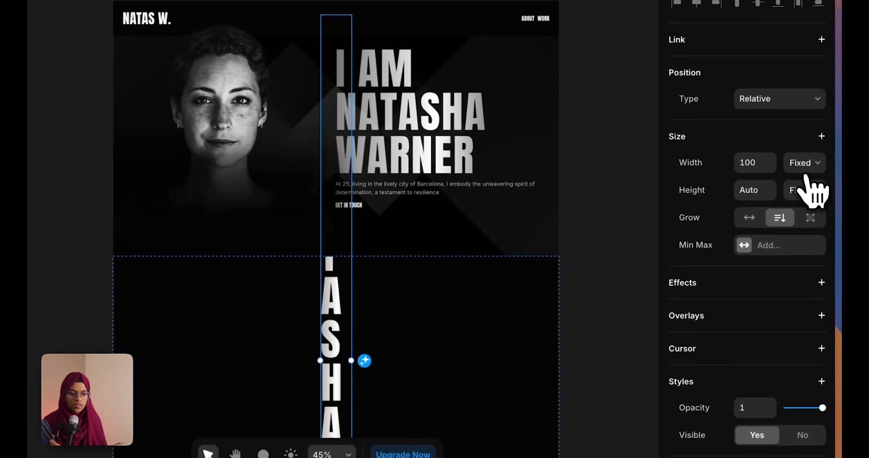
{"action": "left_click", "coordinate": [806, 177]}
{"action": "left_click", "coordinate": [808, 199]}
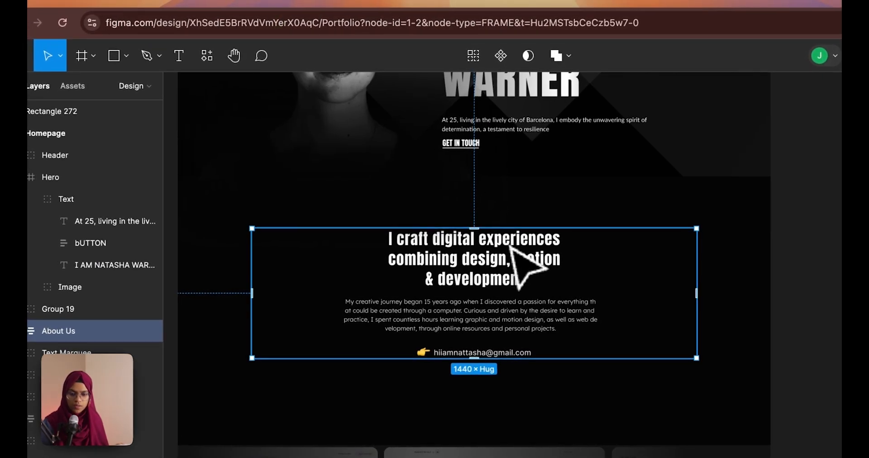
Copy the Figma About Us heading text 'I craft digital experiences combining design, motion & development'
{"action": "double_click", "coordinate": [512, 247]}
{"action": "key", "text": "Return"}
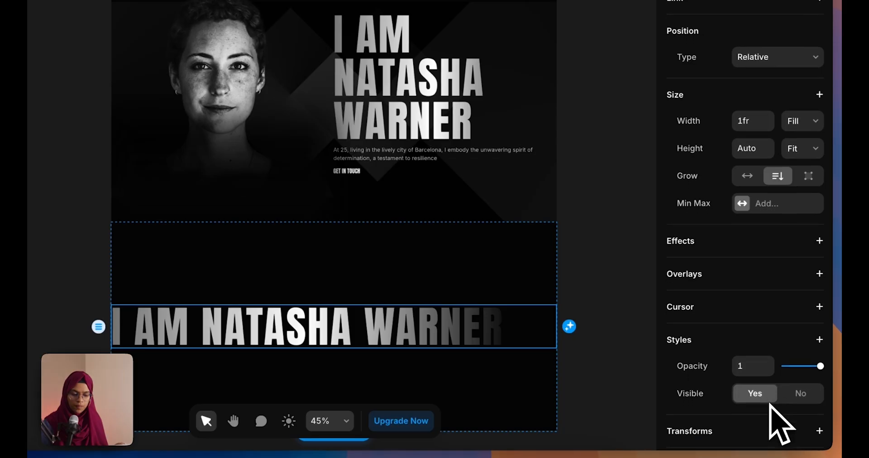
{"action": "scroll", "coordinate": [774, 407], "scroll_direction": "down", "scroll_amount": 5}
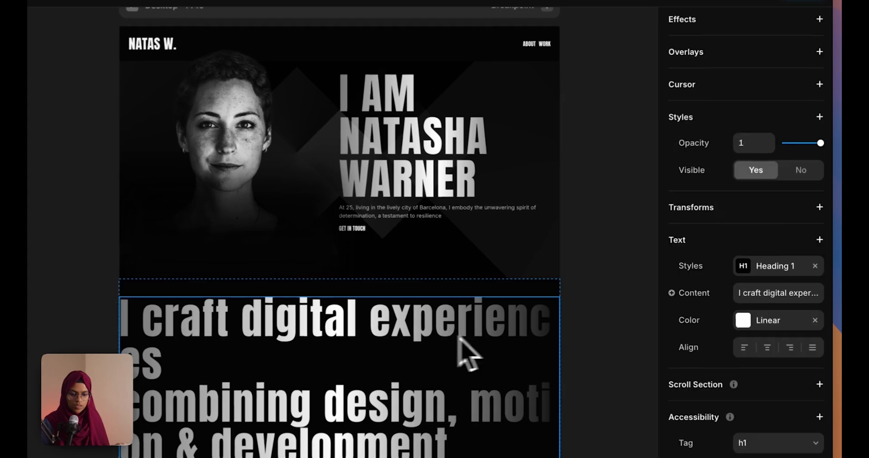
Style the About heading as Heading 2 and paste a copy of the hero's 'At 25' paragraph into About Section
{"action": "left_click", "coordinate": [772, 268]}
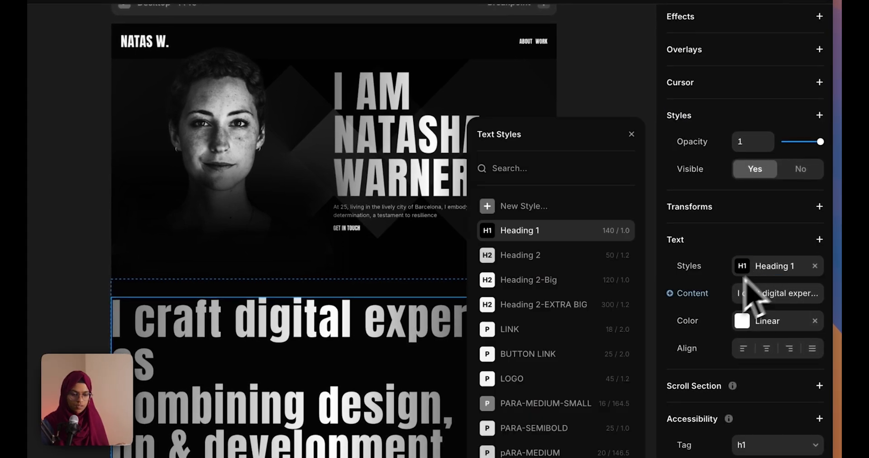
{"action": "left_click", "coordinate": [505, 265]}
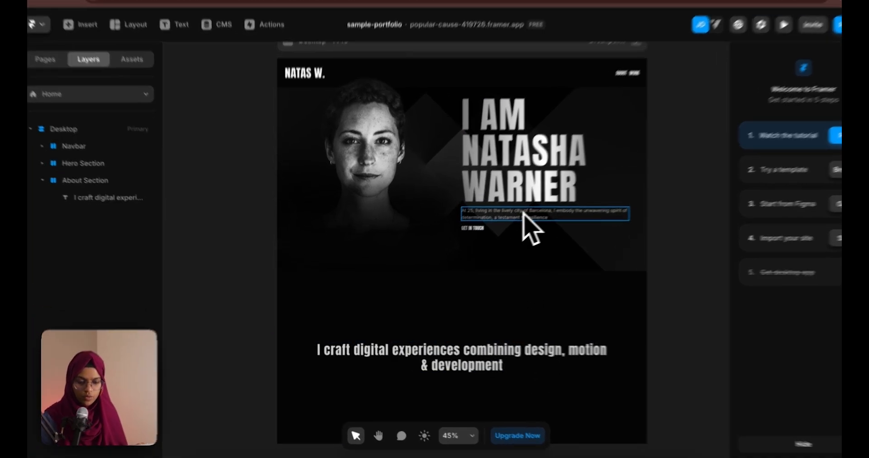
{"action": "left_click", "coordinate": [505, 221]}
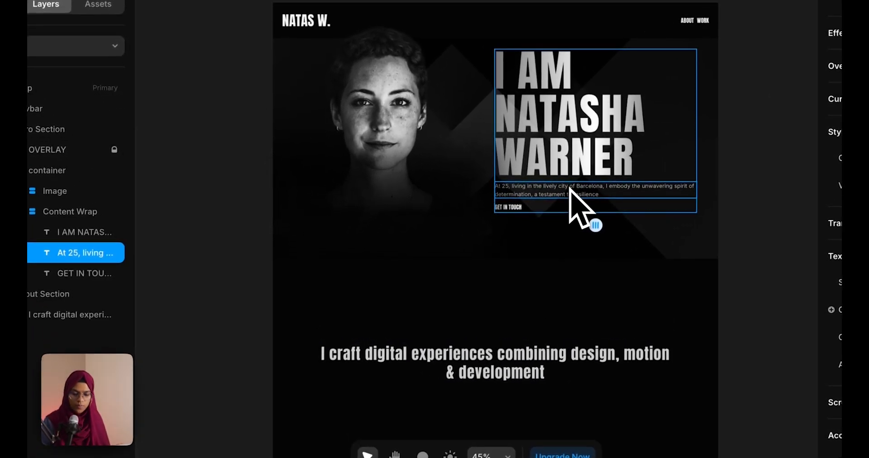
{"action": "left_click", "coordinate": [562, 335]}
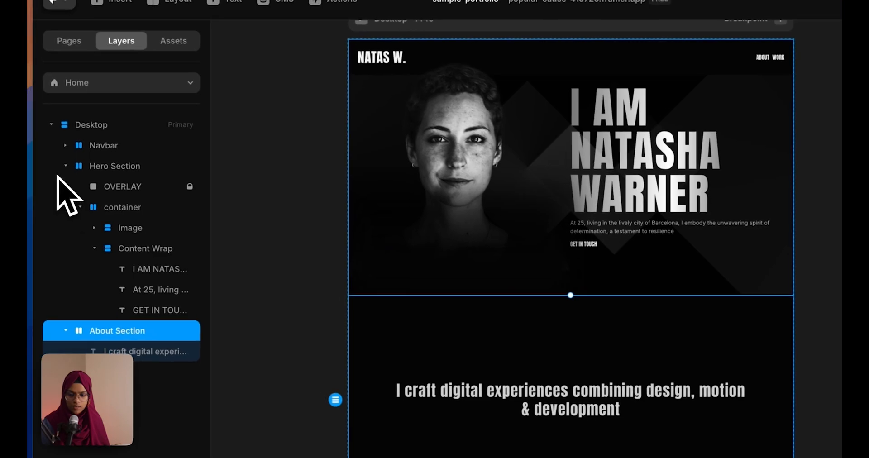
{"action": "left_click", "coordinate": [28, 134]}
{"action": "left_click", "coordinate": [70, 168]}
{"action": "left_click", "coordinate": [126, 189]}
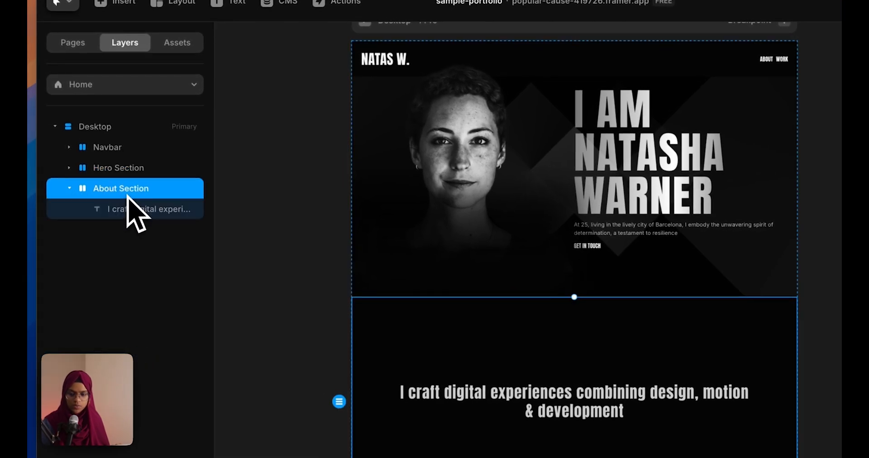
{"action": "key", "text": "super+v"}
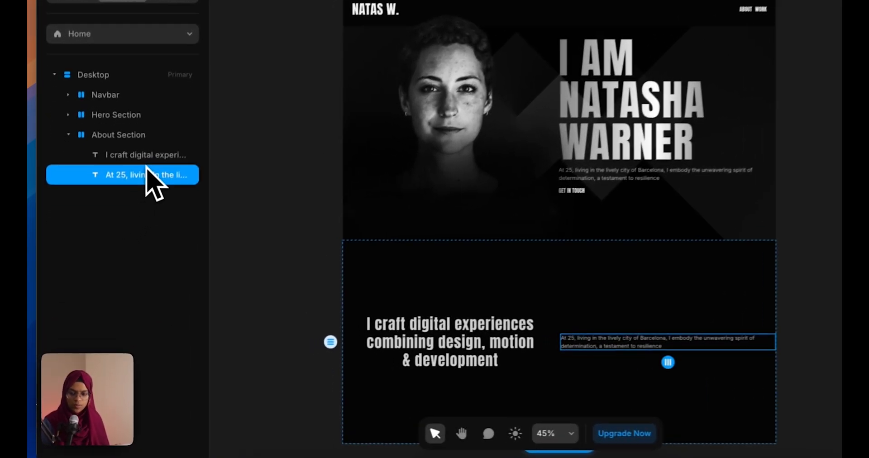
Wrap the About heading and paragraph in a vertical stack named Container
{"action": "left_click", "coordinate": [122, 207], "text": "shift"}
{"action": "right_click", "coordinate": [125, 224]}
{"action": "left_click", "coordinate": [211, 428]}
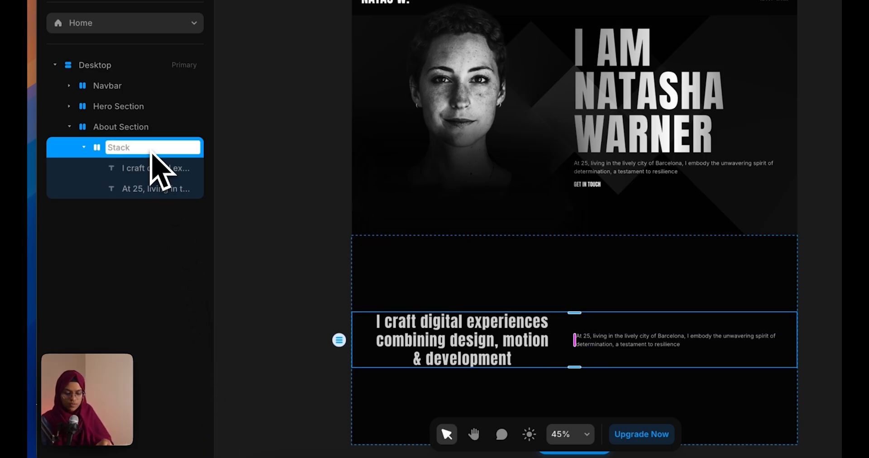
{"action": "type", "text": "ainer"}
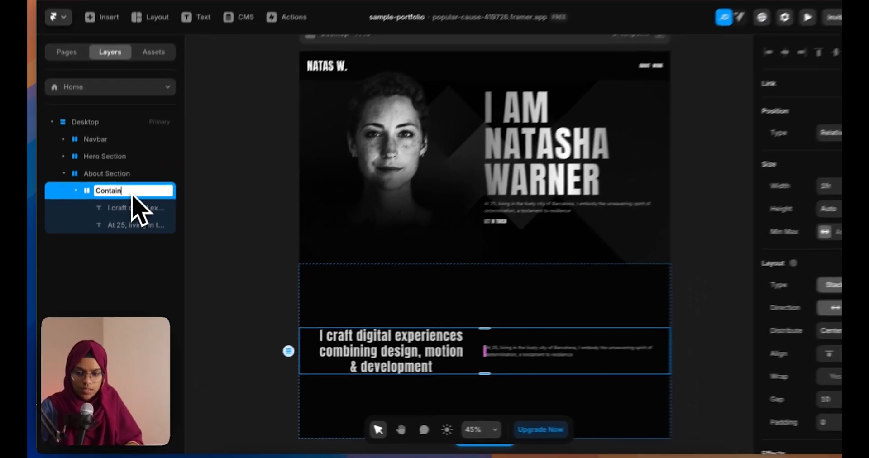
{"action": "key", "text": "Return"}
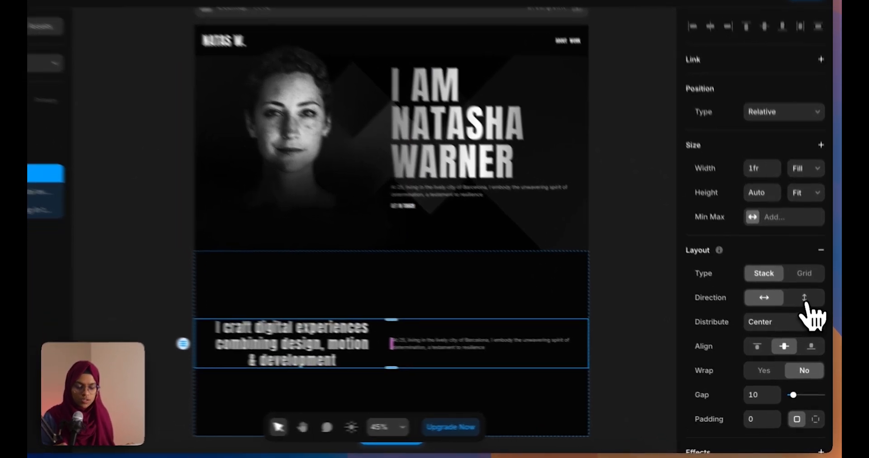
{"action": "left_click", "coordinate": [808, 316]}
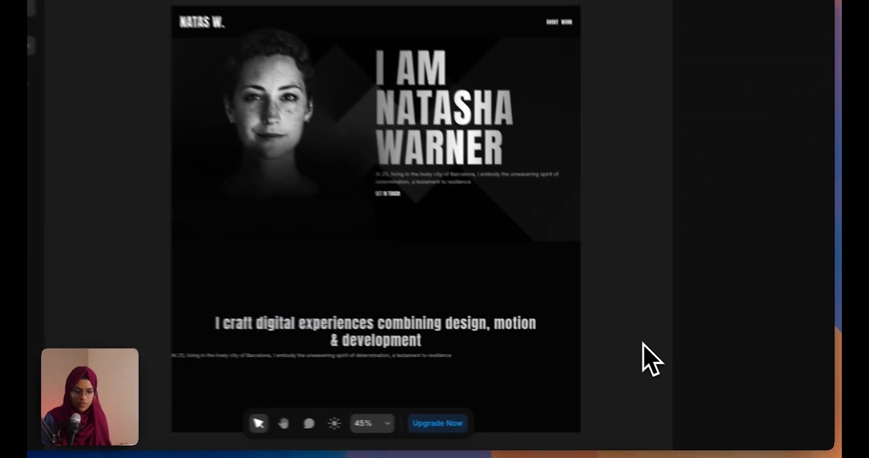
Centre-align the About paragraph text
{"action": "left_click", "coordinate": [673, 362]}
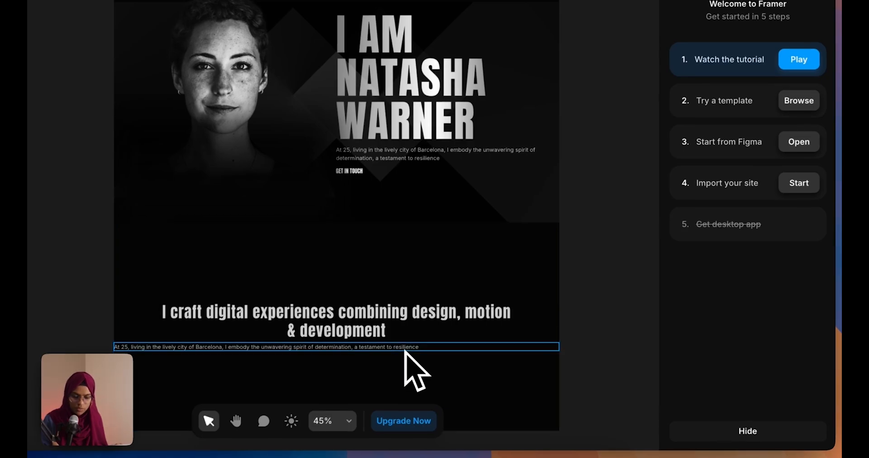
{"action": "left_click", "coordinate": [404, 350]}
{"action": "scroll", "coordinate": [757, 301], "scroll_direction": "down", "scroll_amount": 6}
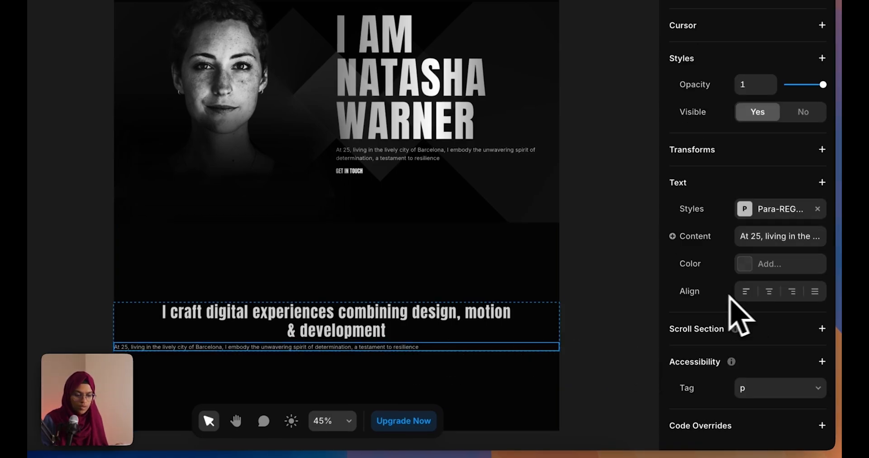
{"action": "left_click", "coordinate": [769, 291]}
{"action": "mouse_move", "coordinate": [735, 328]}
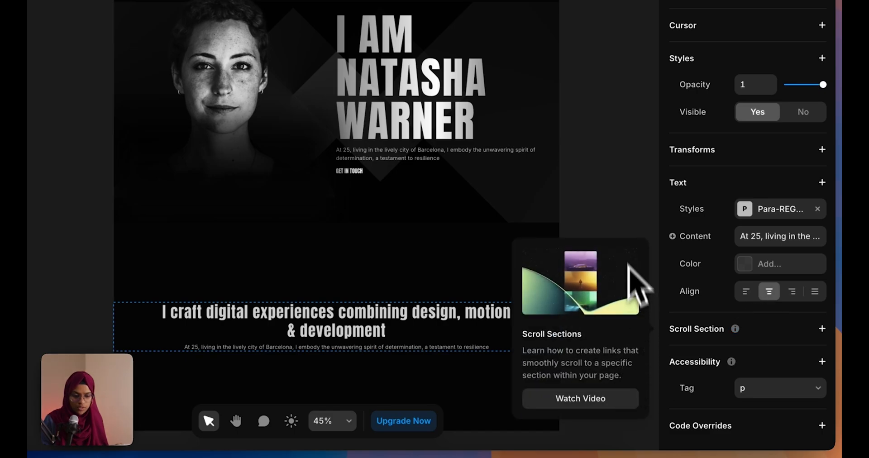
{"action": "left_click", "coordinate": [618, 227]}
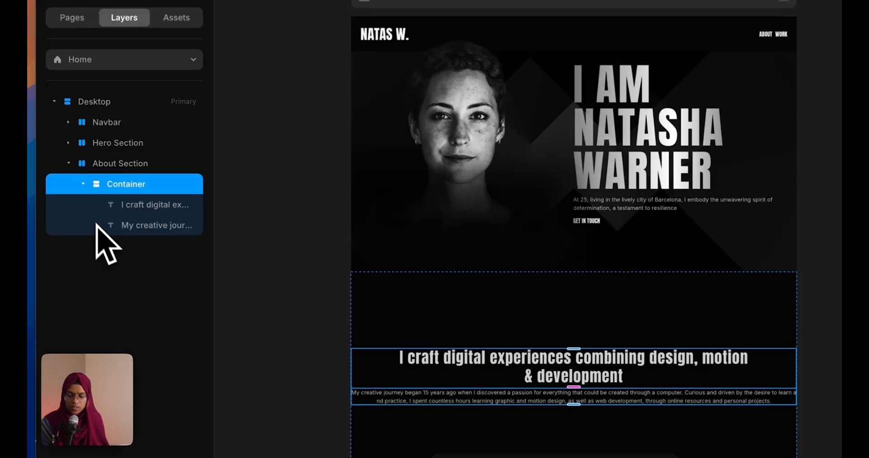
Give the Container a Max Width of 900
{"action": "left_click", "coordinate": [287, 259]}
{"action": "left_click", "coordinate": [171, 183]}
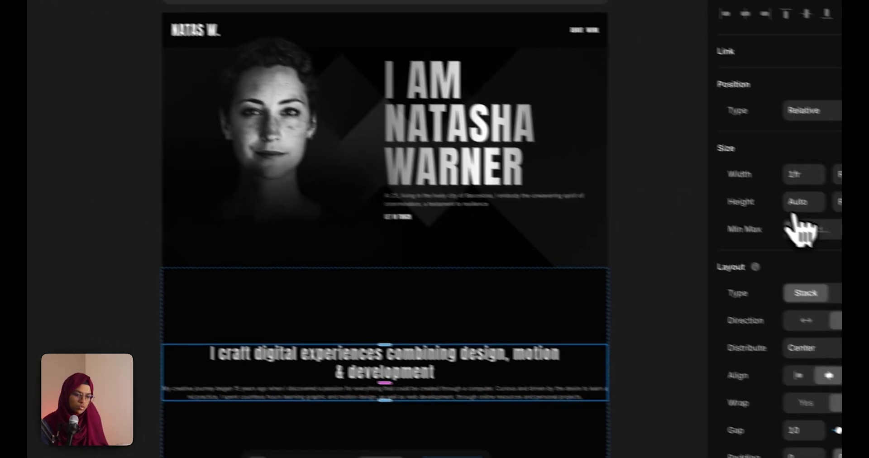
{"action": "left_click", "coordinate": [738, 212]}
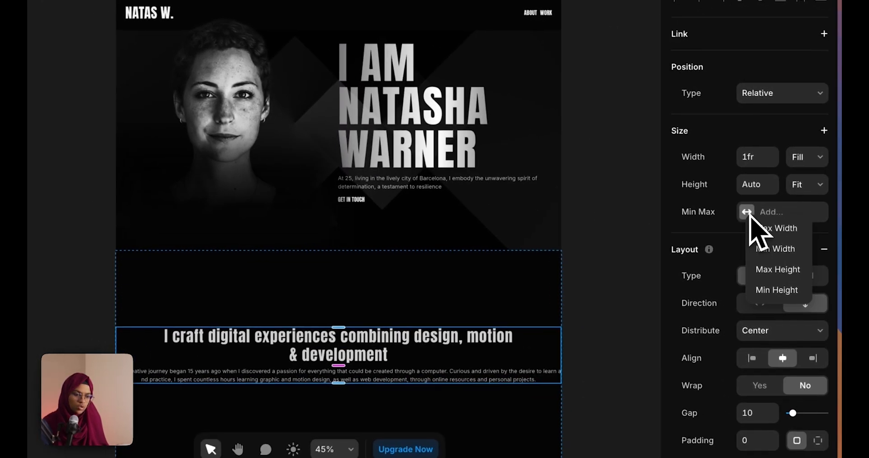
{"action": "left_click", "coordinate": [765, 231]}
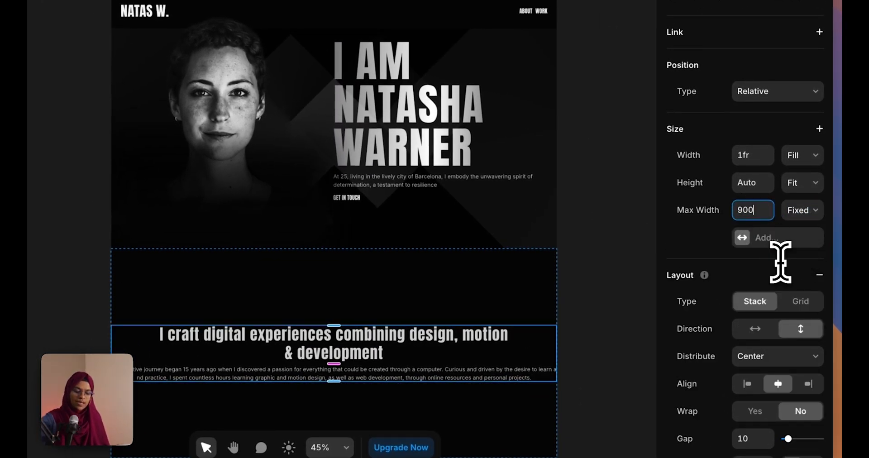
{"action": "key", "text": "Return"}
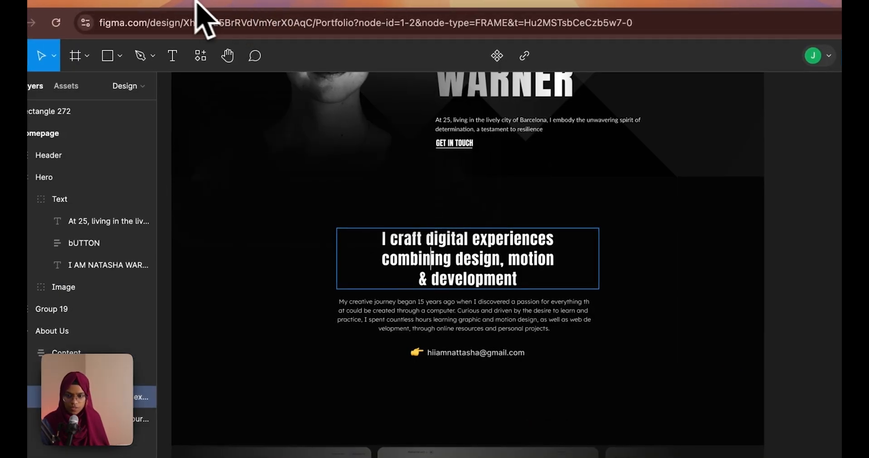
Duplicate the About paragraph and replace its text with the contact e-mail copied from Figma
{"action": "left_click", "coordinate": [400, 273]}
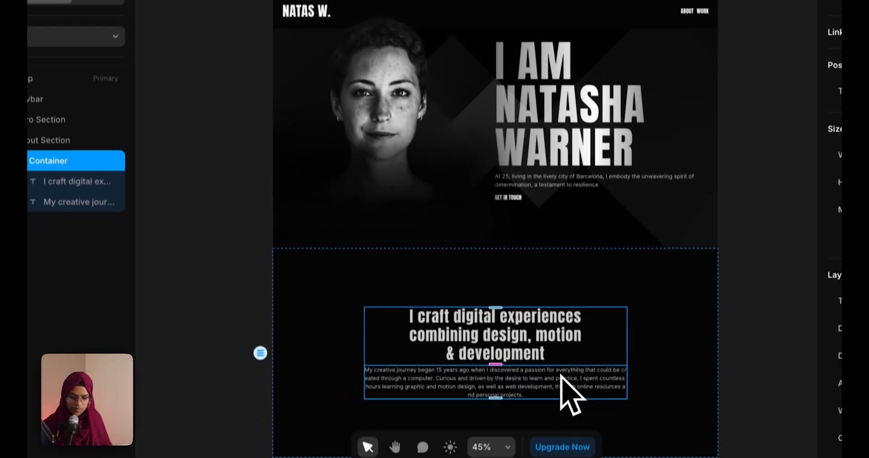
{"action": "left_click", "coordinate": [561, 376]}
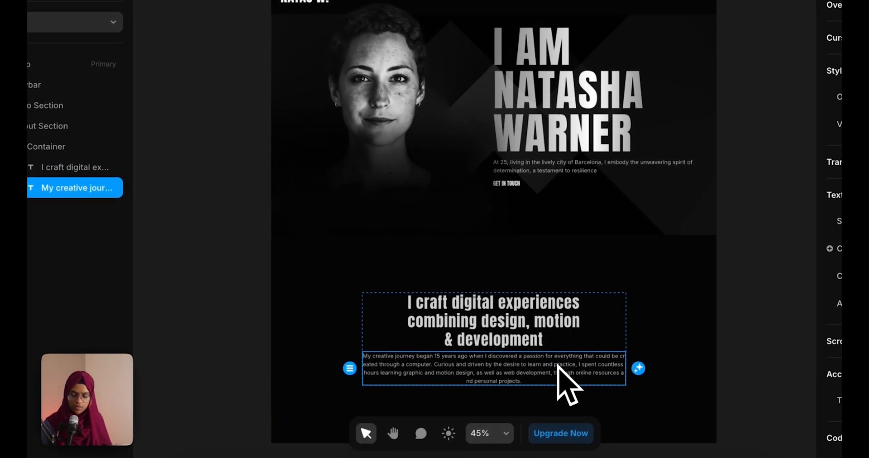
{"action": "key", "text": "ctrl+d"}
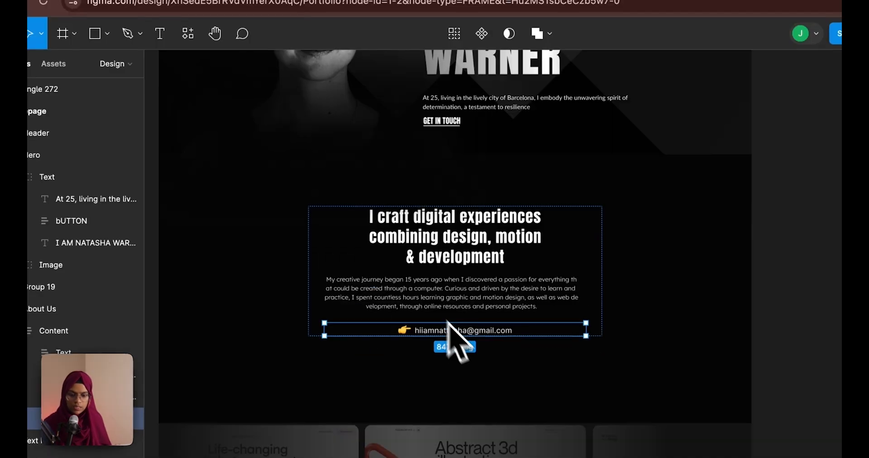
{"action": "double_click", "coordinate": [432, 327]}
{"action": "double_click", "coordinate": [431, 327]}
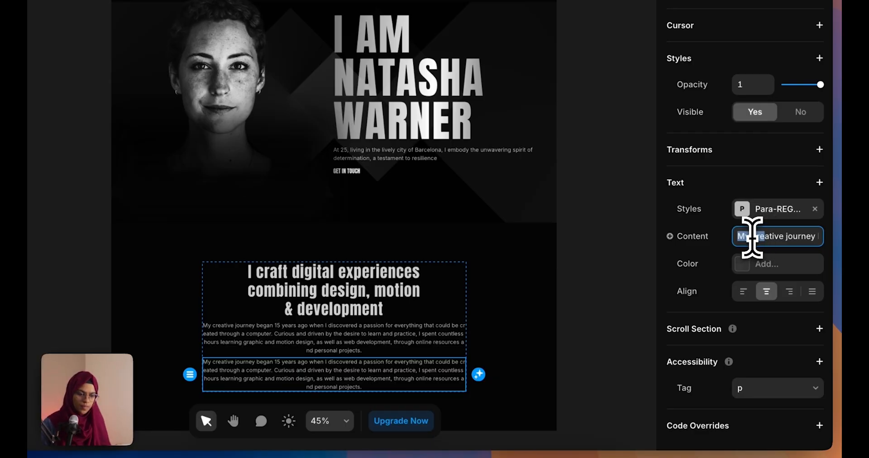
{"action": "key", "text": "ctrl+v"}
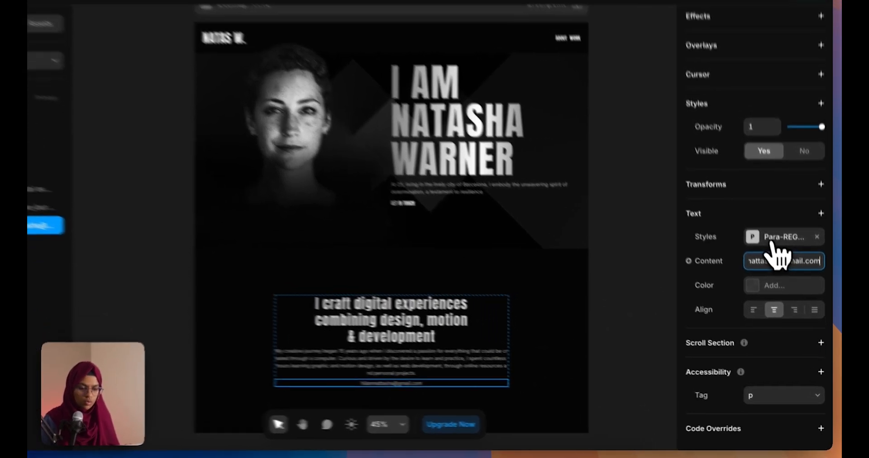
Style the e-mail line as PARA-SEMIBOLD and centre it
{"action": "left_click", "coordinate": [797, 267]}
{"action": "left_click", "coordinate": [604, 390]}
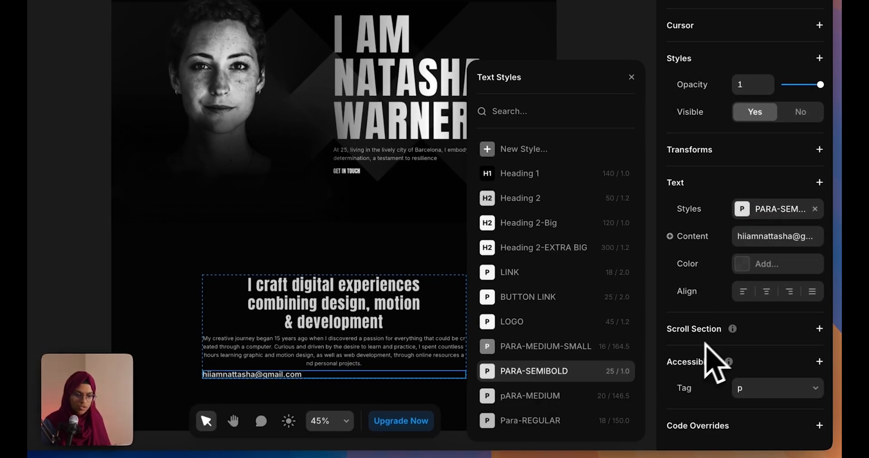
{"action": "left_click", "coordinate": [775, 298]}
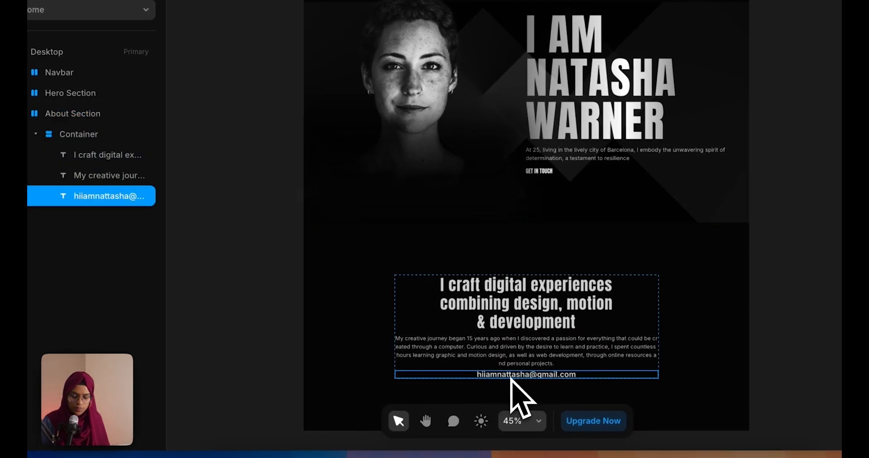
Add a small frame and move it into the Container below the e-mail line
{"action": "key", "text": "f"}
{"action": "left_click", "coordinate": [478, 384]}
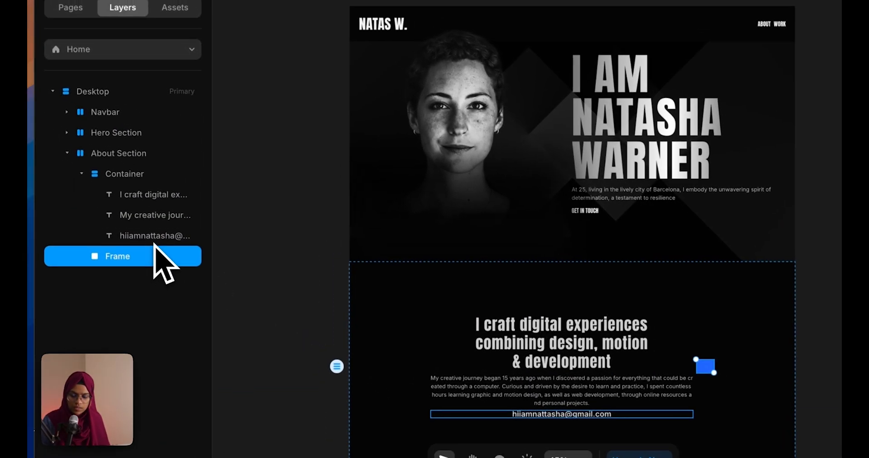
{"action": "left_click", "coordinate": [107, 202]}
{"action": "left_click_drag", "start_coordinate": [107, 212], "coordinate": [100, 200]}
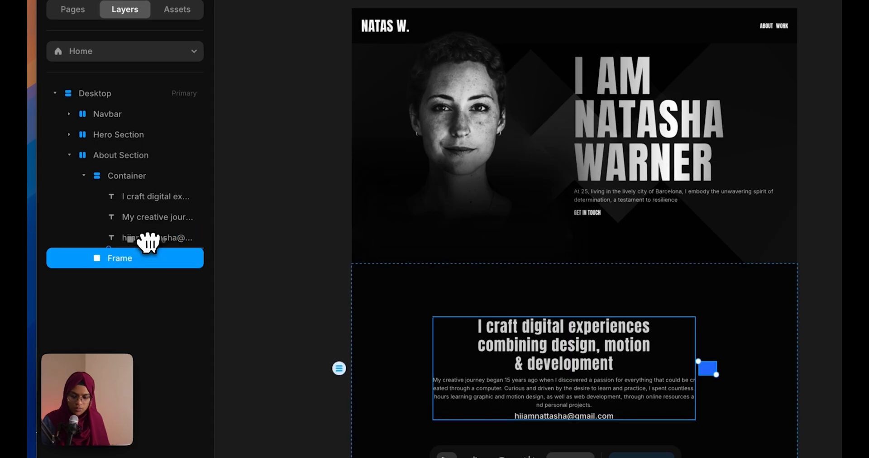
{"action": "left_click_drag", "start_coordinate": [148, 243], "coordinate": [148, 242]}
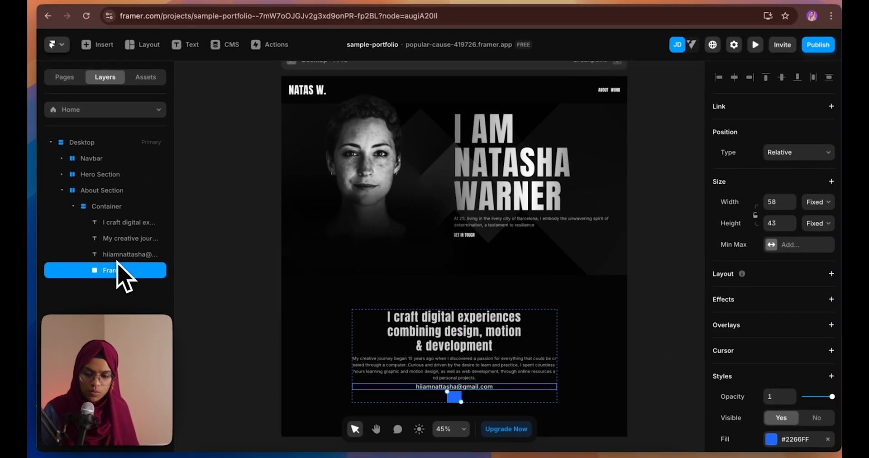
Stack the frame and e-mail horizontally in 'Link wrap', with the frame first
{"action": "left_click", "coordinate": [117, 256], "text": "shift"}
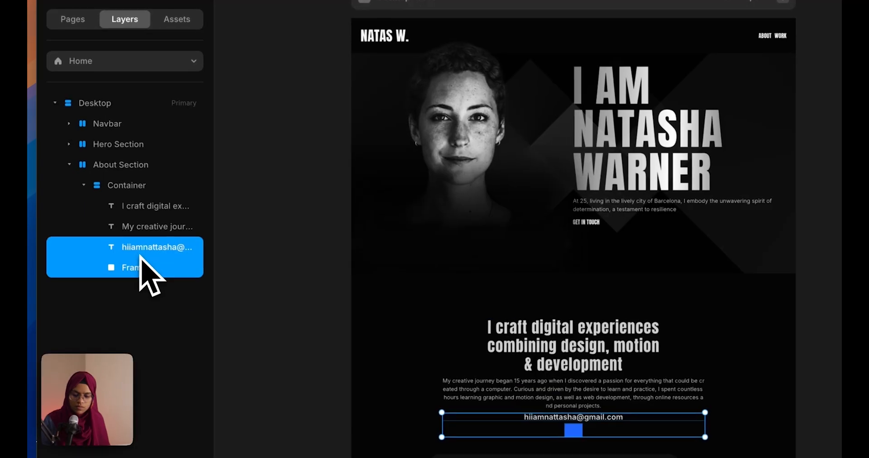
{"action": "right_click", "coordinate": [117, 257]}
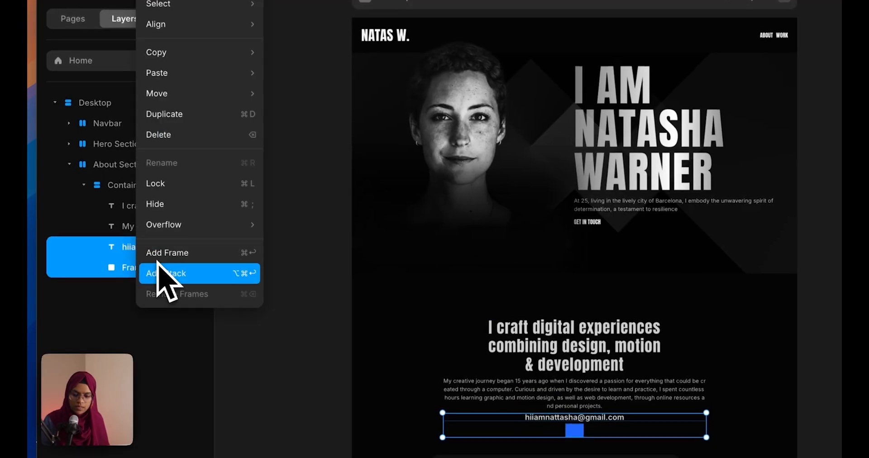
{"action": "left_click", "coordinate": [157, 265]}
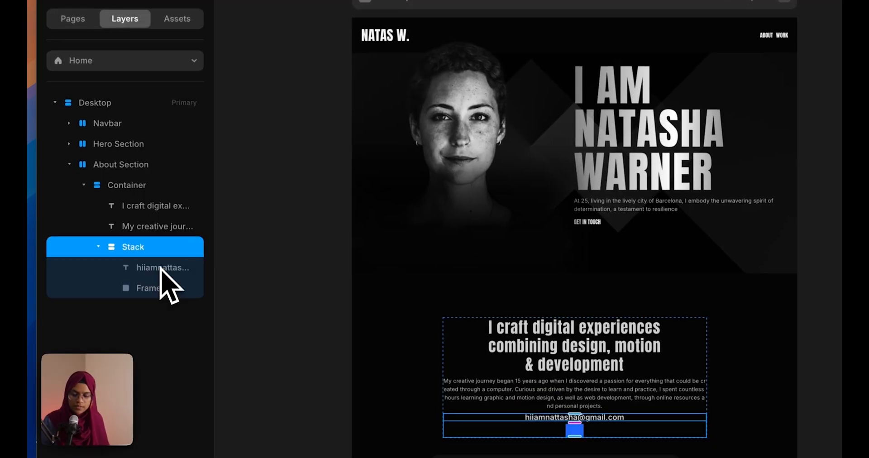
{"action": "type", "text": "Link"}
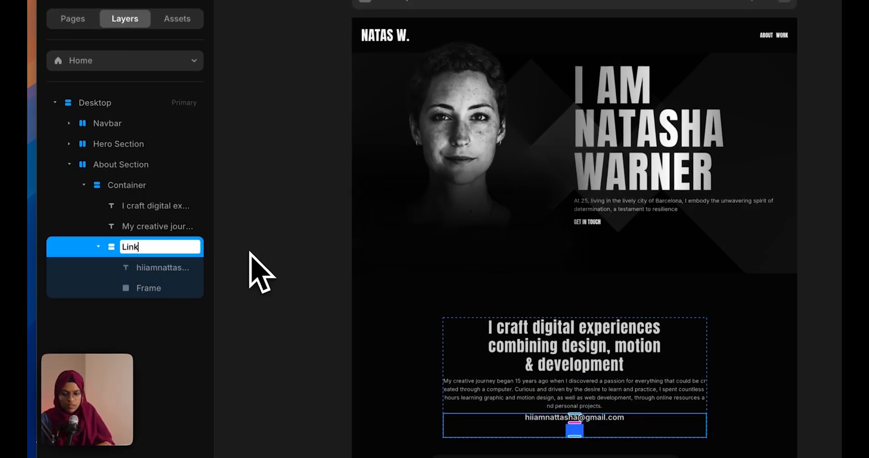
{"action": "type", "text": " wrap"}
{"action": "key", "text": "Return"}
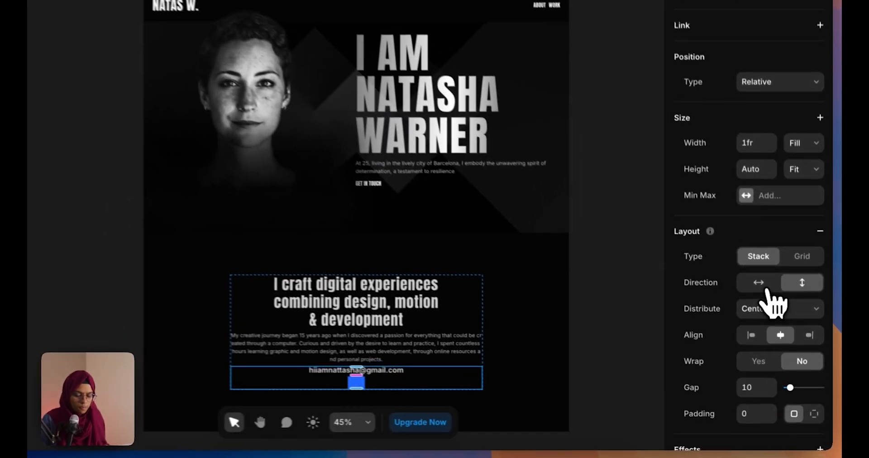
{"action": "left_click", "coordinate": [773, 315]}
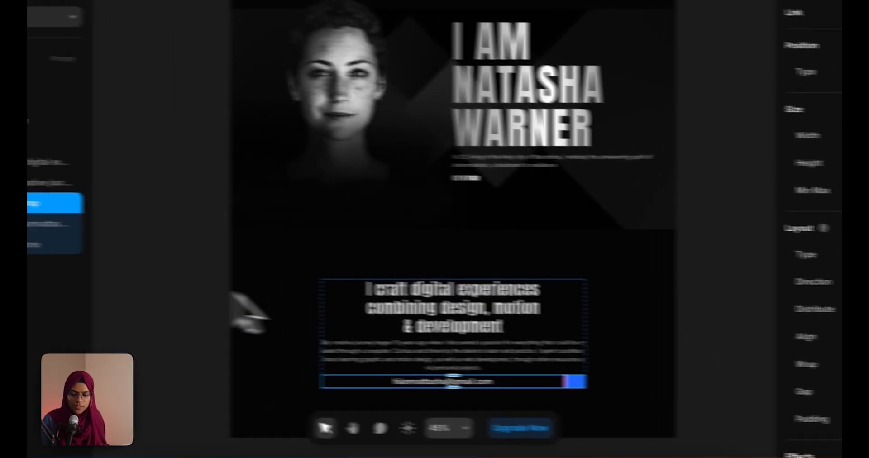
{"action": "left_click_drag", "start_coordinate": [132, 273], "coordinate": [129, 290]}
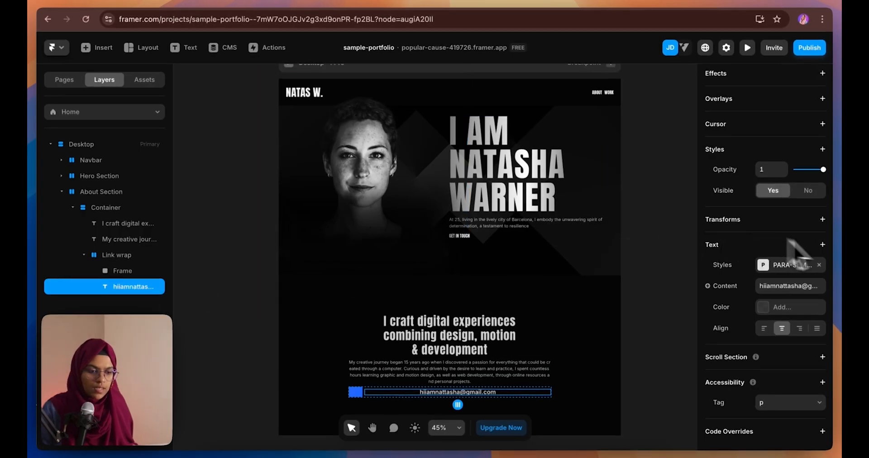
Set the e-mail text's width to Fit Content
{"action": "scroll", "coordinate": [772, 272], "scroll_direction": "up", "scroll_amount": 5}
{"action": "left_click", "coordinate": [809, 165]}
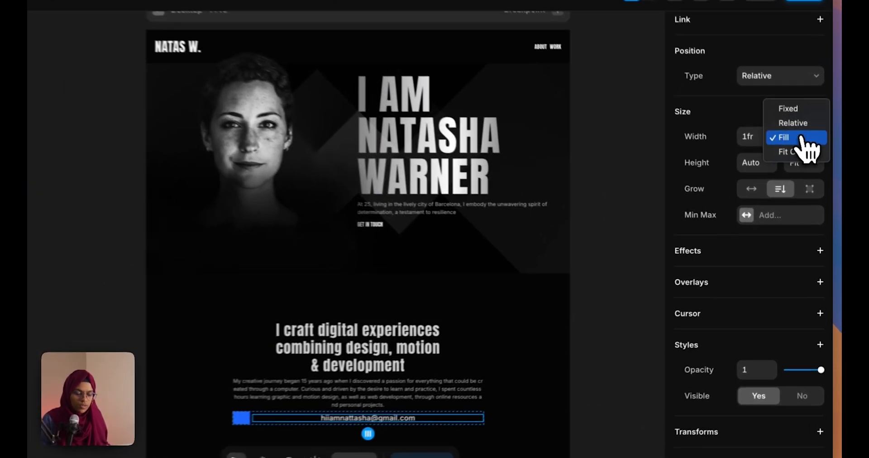
{"action": "left_click", "coordinate": [813, 174]}
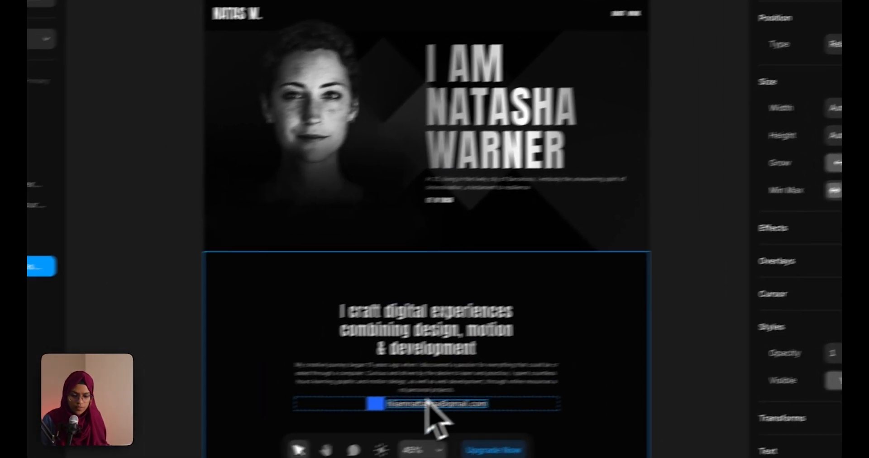
{"action": "left_click", "coordinate": [284, 428]}
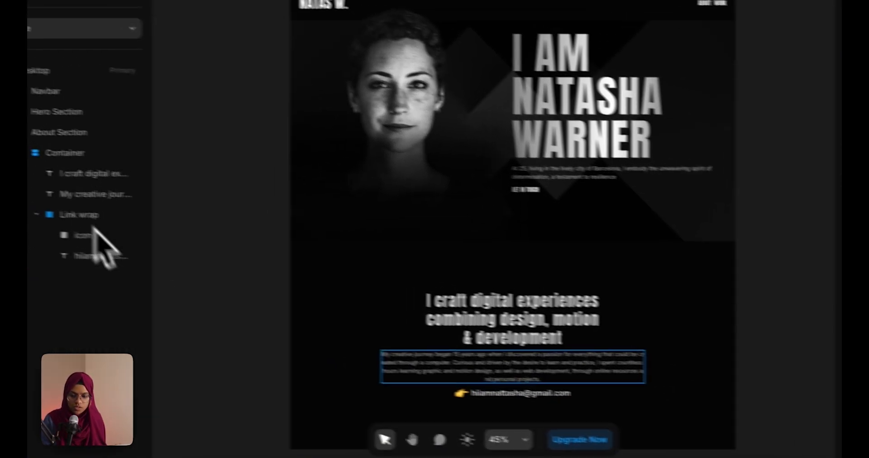
Set the About Container's gap to 25
{"action": "left_click", "coordinate": [109, 166]}
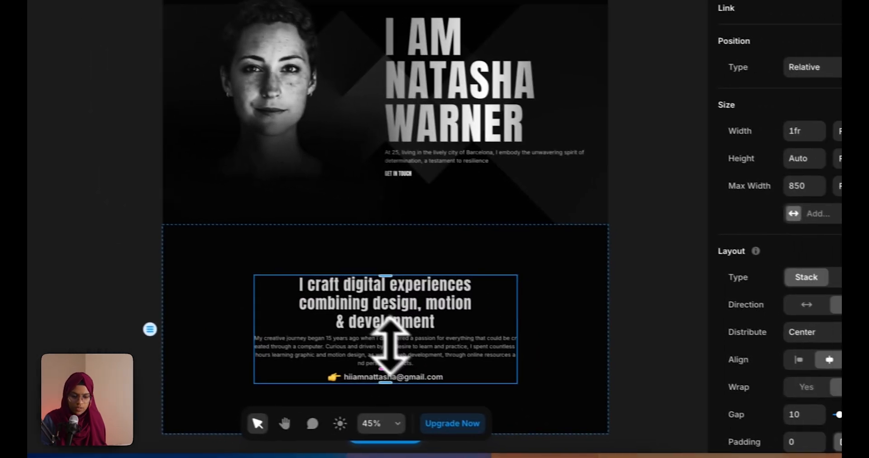
{"action": "left_click_drag", "start_coordinate": [389, 344], "coordinate": [391, 350]}
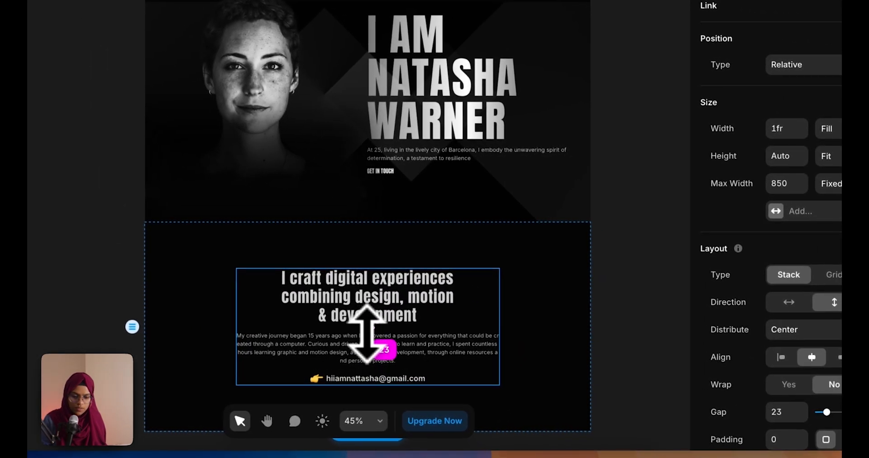
{"action": "left_click", "coordinate": [770, 412]}
{"action": "type", "text": "25"}
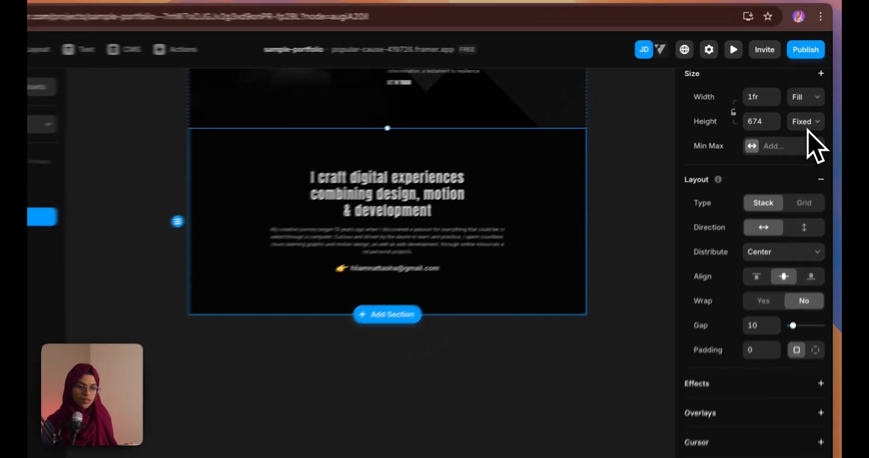
Make About Section height Fit Content with 140 top and bottom padding
{"action": "left_click", "coordinate": [810, 111]}
{"action": "left_click", "coordinate": [812, 129]}
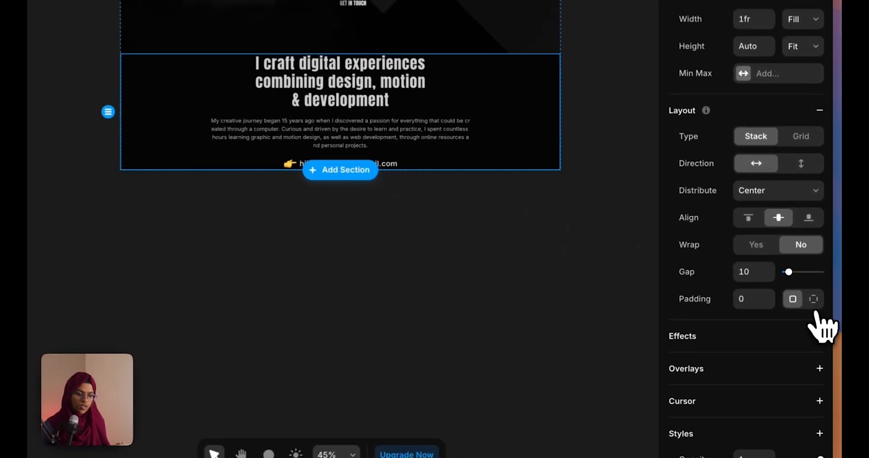
{"action": "left_click", "coordinate": [818, 306]}
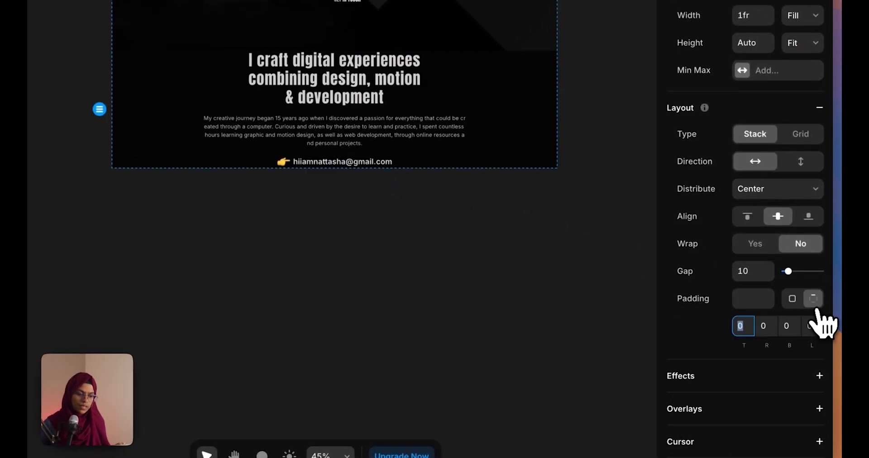
{"action": "type", "text": "140"}
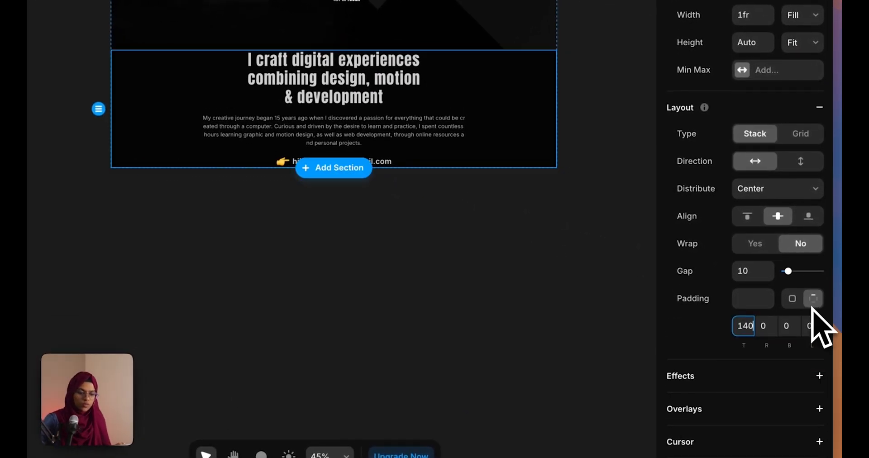
{"action": "left_click", "coordinate": [788, 328]}
{"action": "type", "text": "14"}
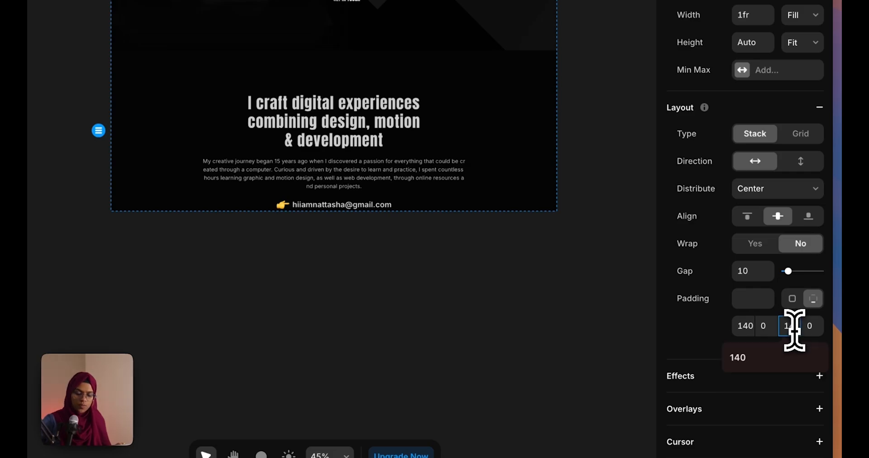
{"action": "type", "text": "0"}
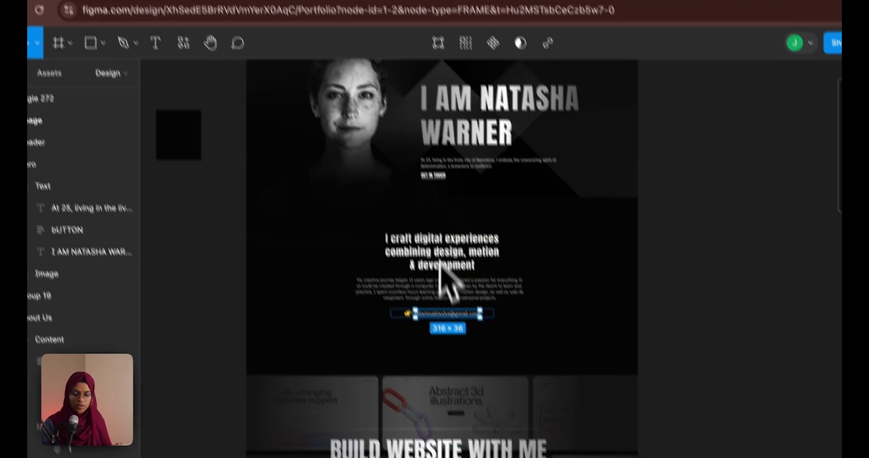
Scroll the Figma canvas down to view the project marquee rows
{"action": "scroll", "coordinate": [419, 317], "scroll_direction": "down", "scroll_amount": 3}
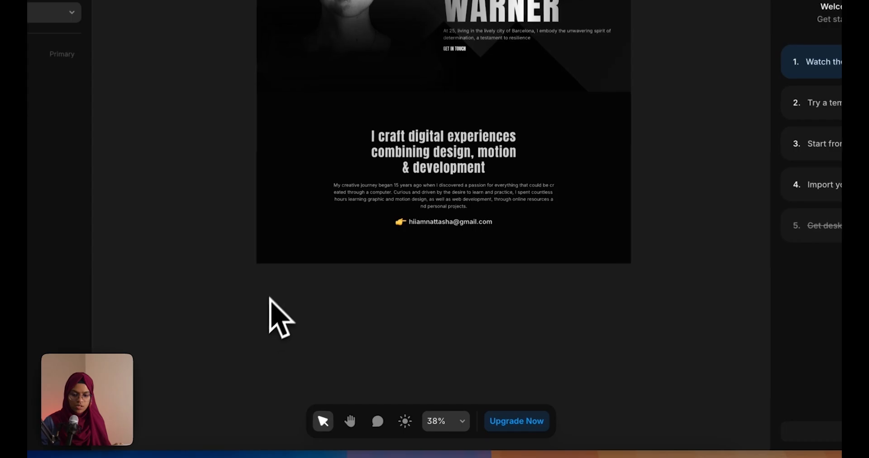
Draw a new frame below About Section and name it 'Project Section'
{"action": "key", "text": "f"}
{"action": "left_click_drag", "start_coordinate": [268, 277], "coordinate": [631, 439]}
{"action": "left_click_drag", "start_coordinate": [91, 194], "coordinate": [119, 195]}
{"action": "double_click", "coordinate": [125, 195]}
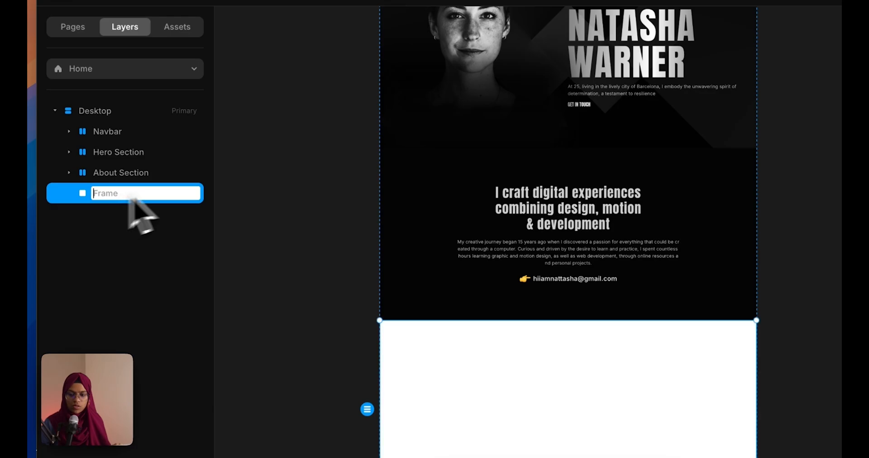
{"action": "type", "text": "Project"}
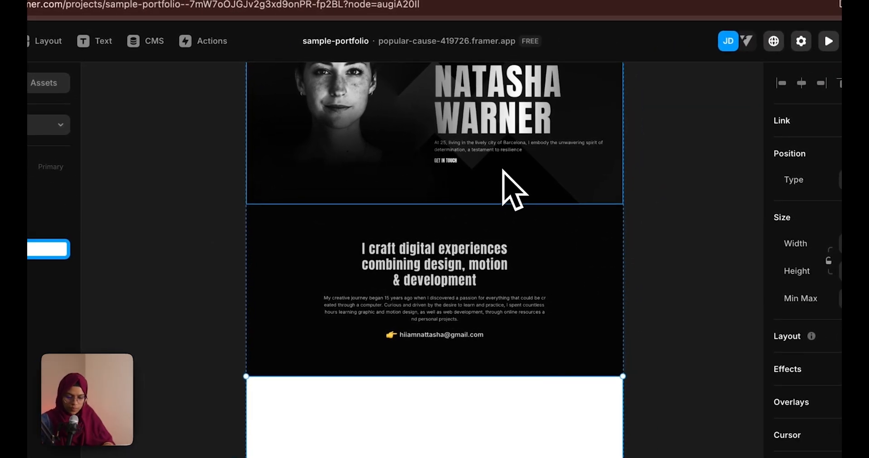
{"action": "type", "text": " Sec"}
{"action": "type", "text": "tion"}
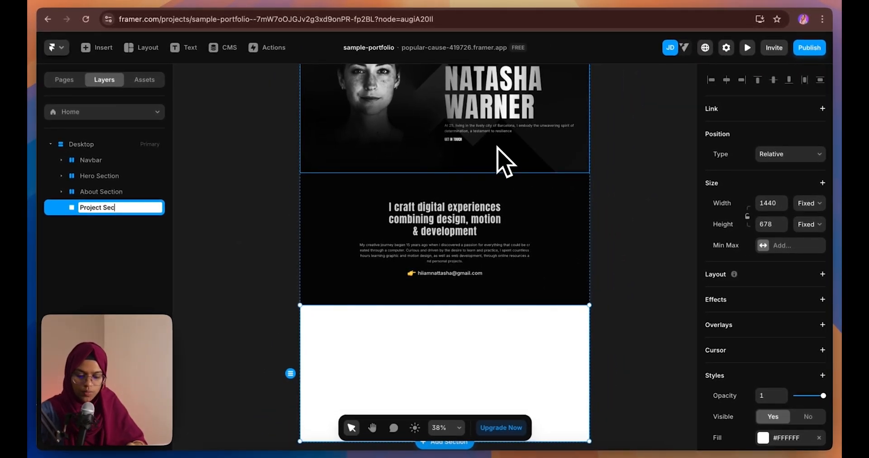
{"action": "key", "text": "Return"}
Fill Project Section with the Black colour style
{"action": "scroll", "coordinate": [448, 235], "scroll_direction": "down", "scroll_amount": 5}
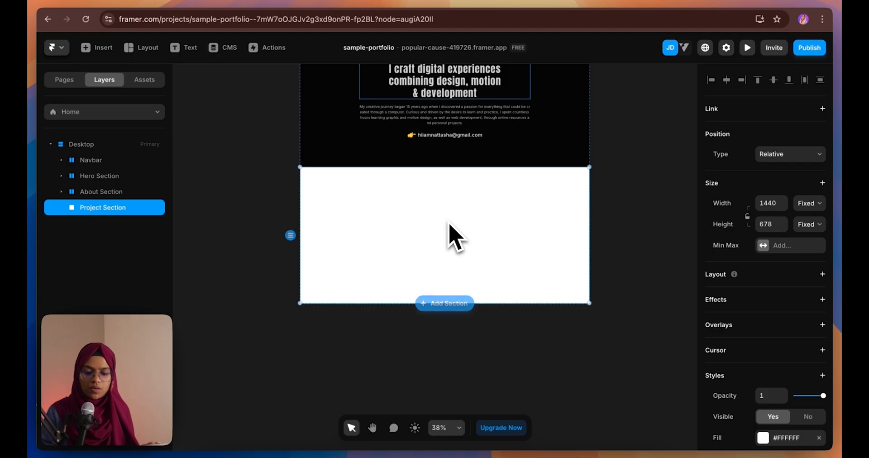
{"action": "left_click", "coordinate": [770, 437]}
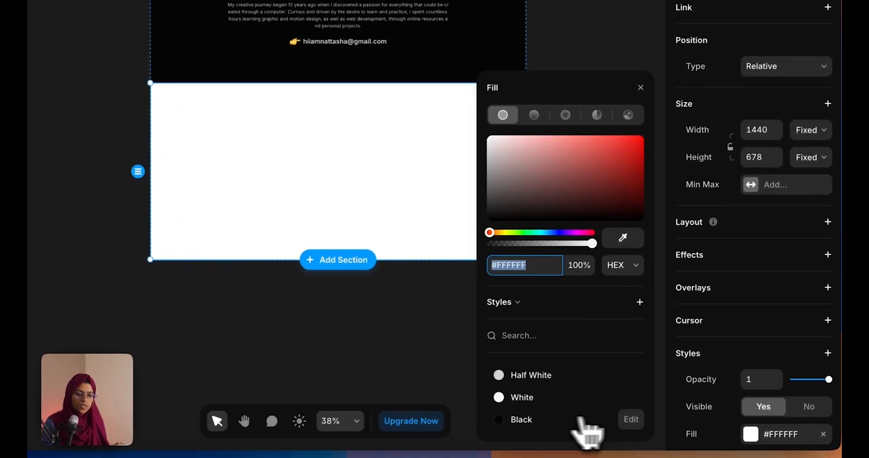
{"action": "left_click", "coordinate": [566, 420]}
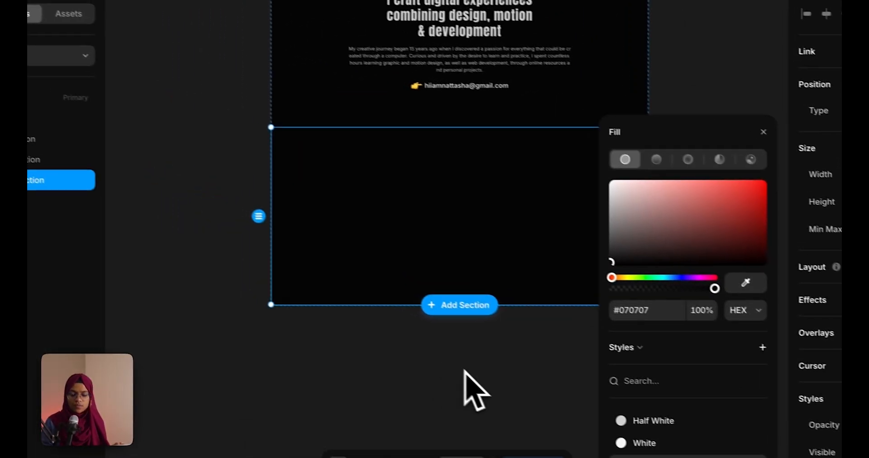
{"action": "left_click", "coordinate": [344, 339]}
Check the lower project marquee in Figma, then reselect Project Section in Framer
{"action": "left_click", "coordinate": [278, 2]}
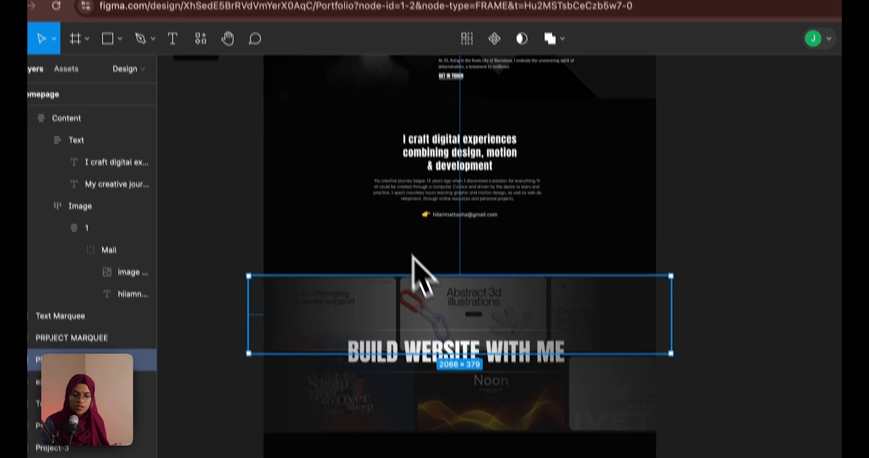
{"action": "left_click", "coordinate": [428, 388]}
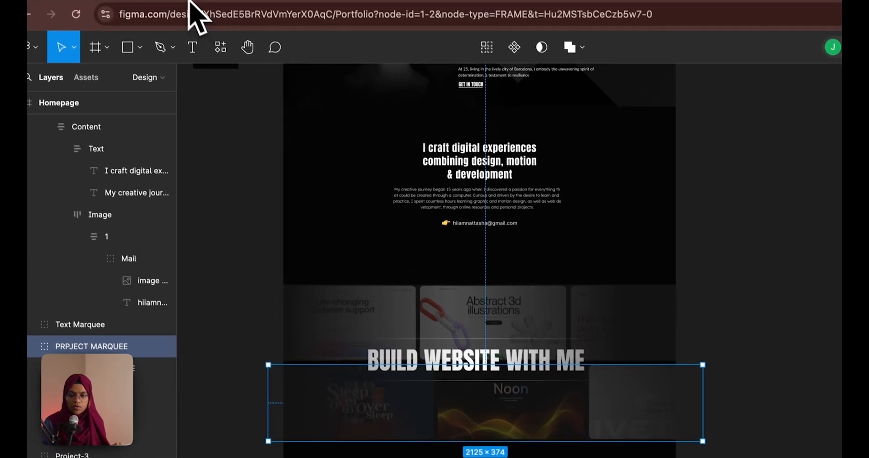
{"action": "left_click", "coordinate": [190, 1]}
{"action": "left_click", "coordinate": [454, 303]}
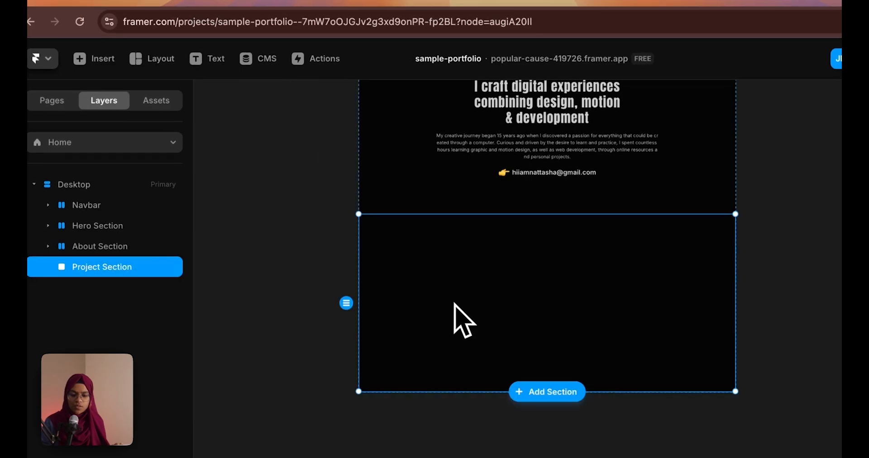
Draw a light-blue frame in Project Section with a centred stack layout and Fill width
{"action": "key", "text": "f"}
{"action": "left_click_drag", "start_coordinate": [358, 214], "coordinate": [735, 307]}
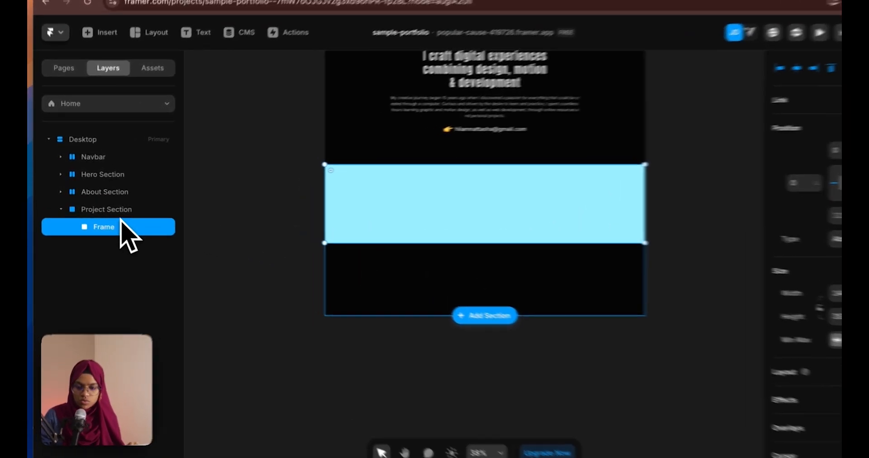
{"action": "left_click", "coordinate": [103, 207]}
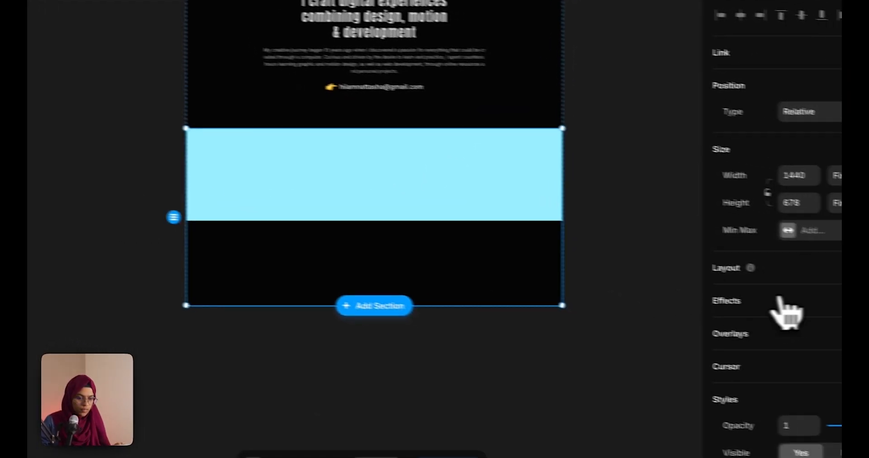
{"action": "left_click", "coordinate": [820, 260]}
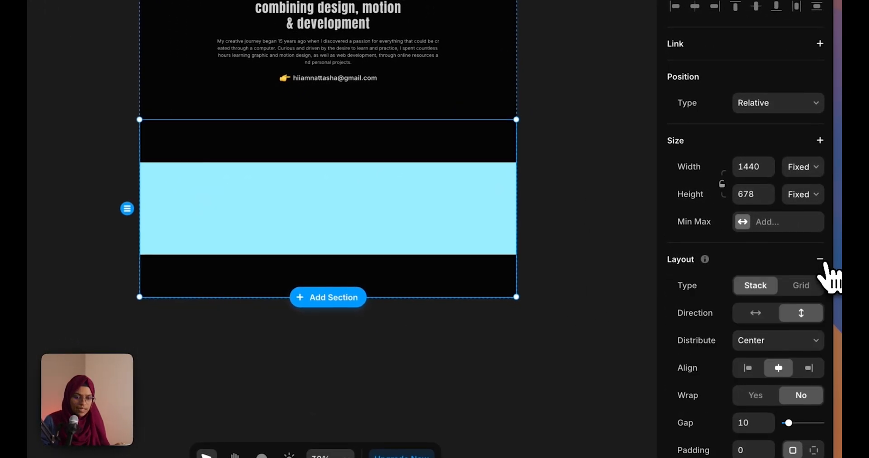
{"action": "left_click", "coordinate": [815, 167]}
{"action": "left_click", "coordinate": [810, 199]}
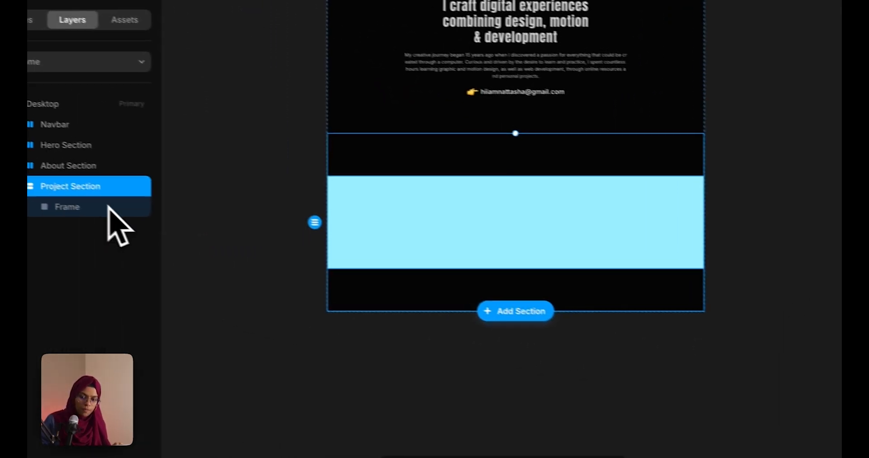
Rename the new frame to 'Ticker Wrap'
{"action": "left_click", "coordinate": [134, 215]}
{"action": "double_click", "coordinate": [133, 216]}
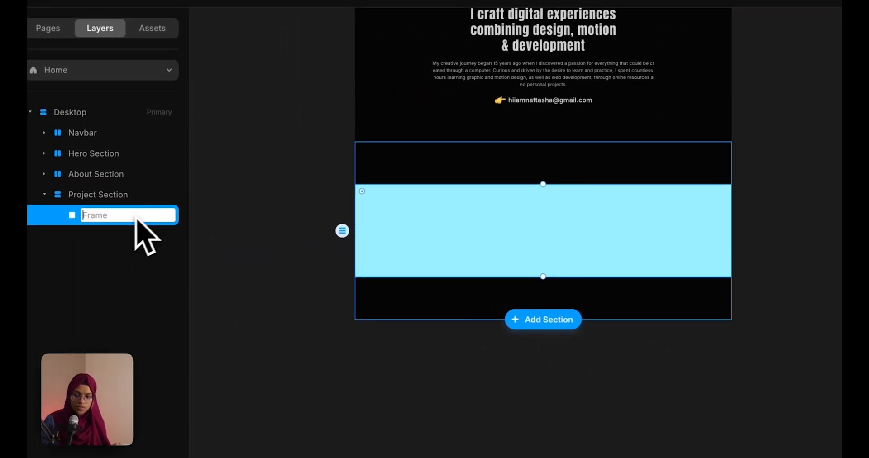
{"action": "type", "text": "Ticker W"}
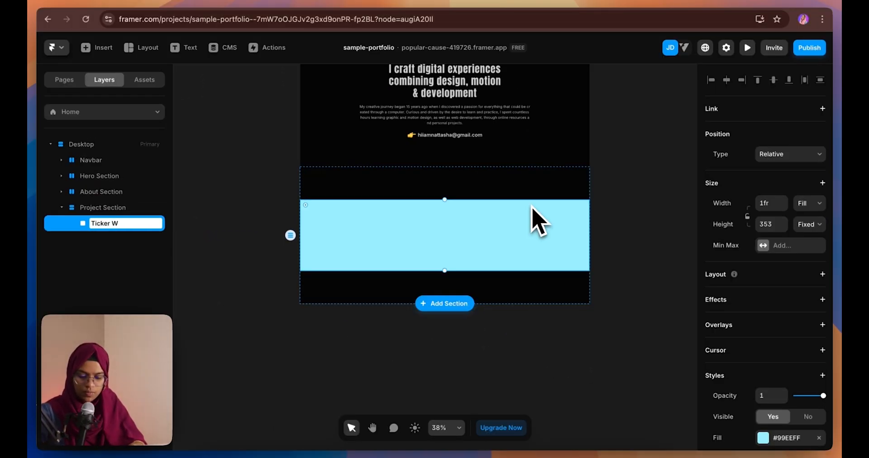
{"action": "type", "text": "rap"}
{"action": "key", "text": "Return"}
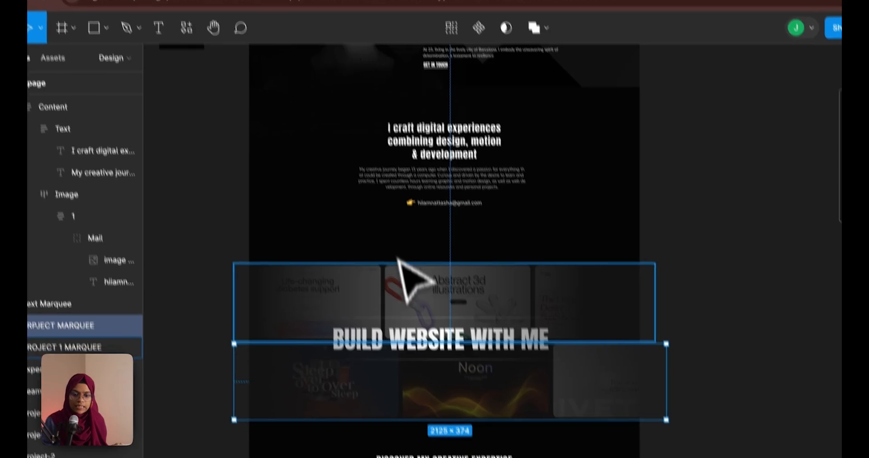
{"action": "left_click", "coordinate": [407, 297]}
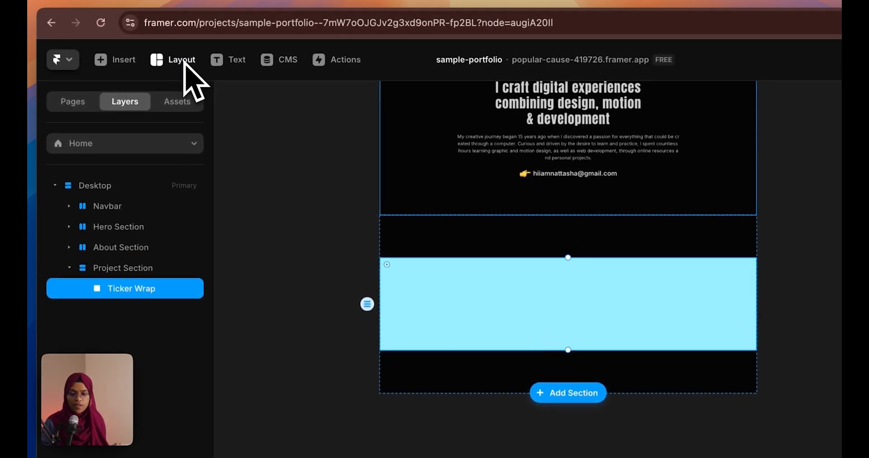
Insert a Ticker component into Ticker Wrap
{"action": "left_click", "coordinate": [128, 61]}
{"action": "type", "text": "tick"}
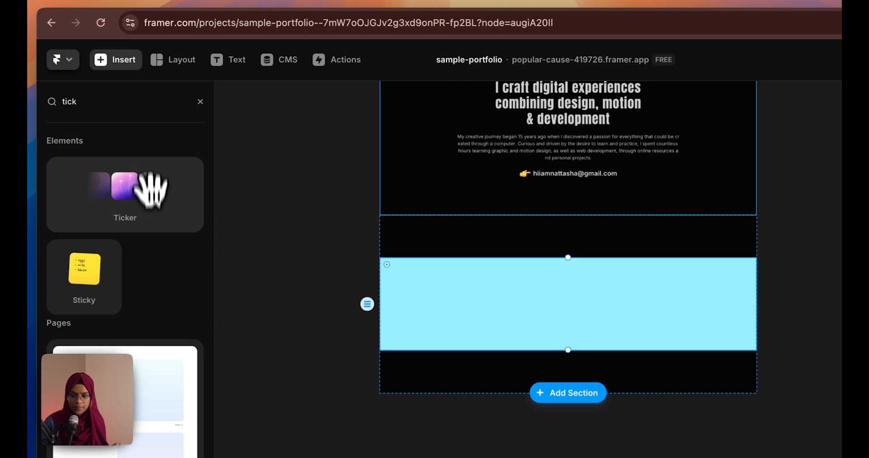
{"action": "left_click_drag", "start_coordinate": [125, 195], "coordinate": [506, 317]}
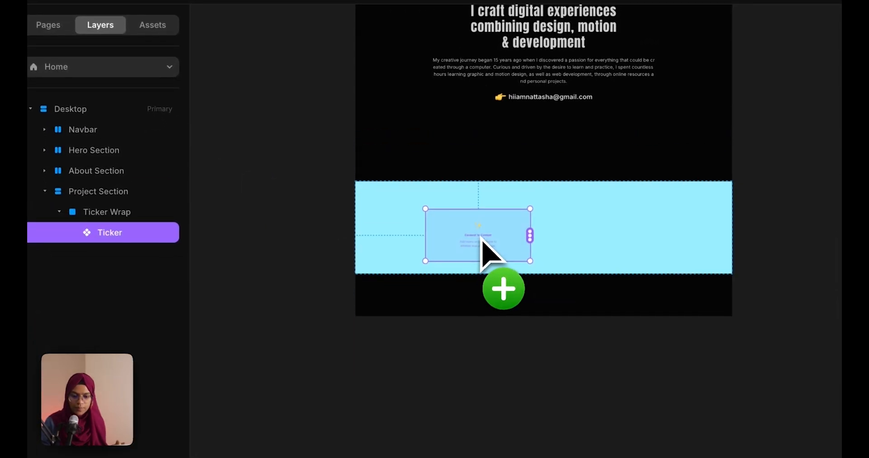
{"action": "left_click_drag", "start_coordinate": [481, 239], "coordinate": [480, 241]}
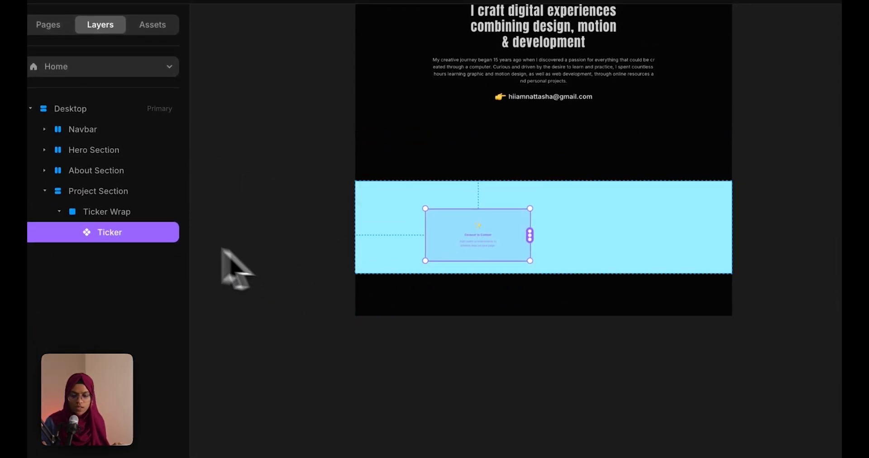
Remove Ticker Wrap's light-blue fill and give it a centred stack layout
{"action": "left_click", "coordinate": [129, 213]}
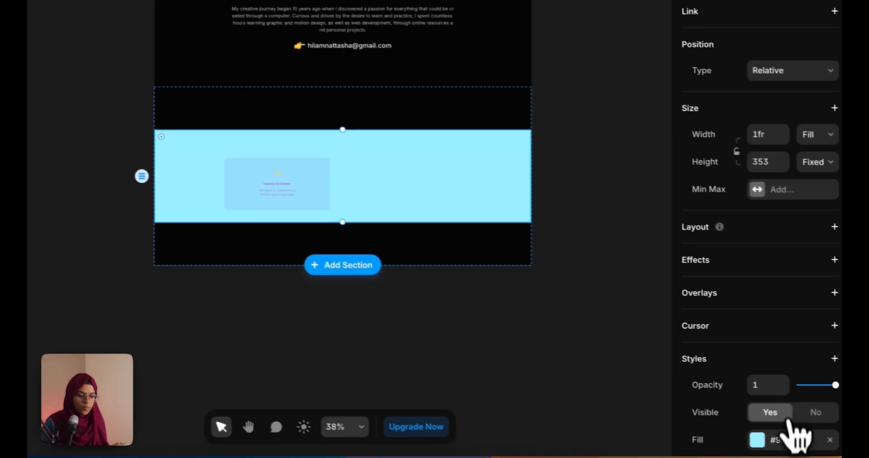
{"action": "left_click", "coordinate": [816, 435]}
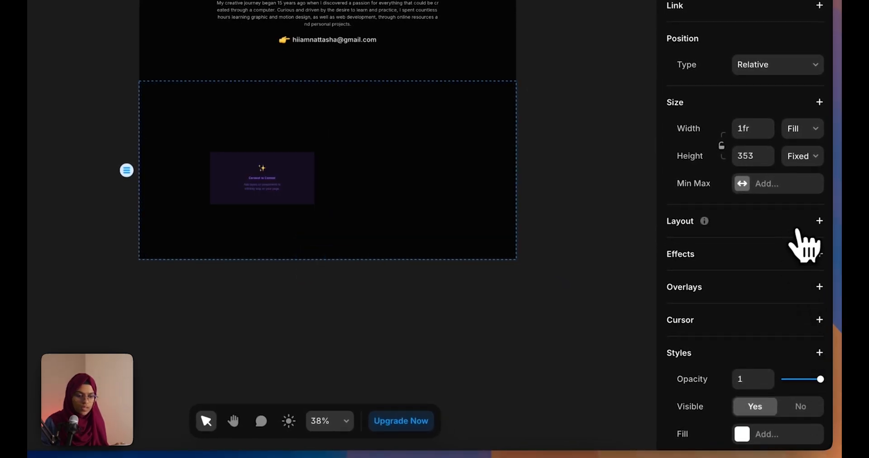
{"action": "left_click", "coordinate": [820, 221]}
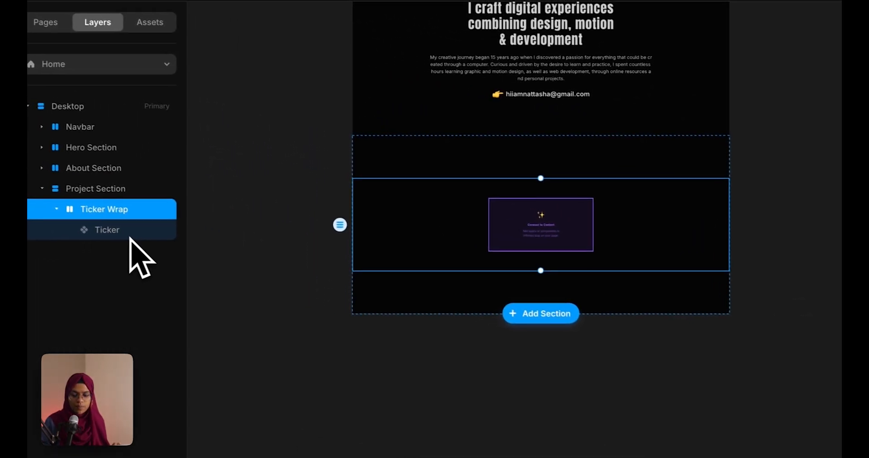
Set the Ticker's width and height to Fill
{"action": "left_click", "coordinate": [136, 232]}
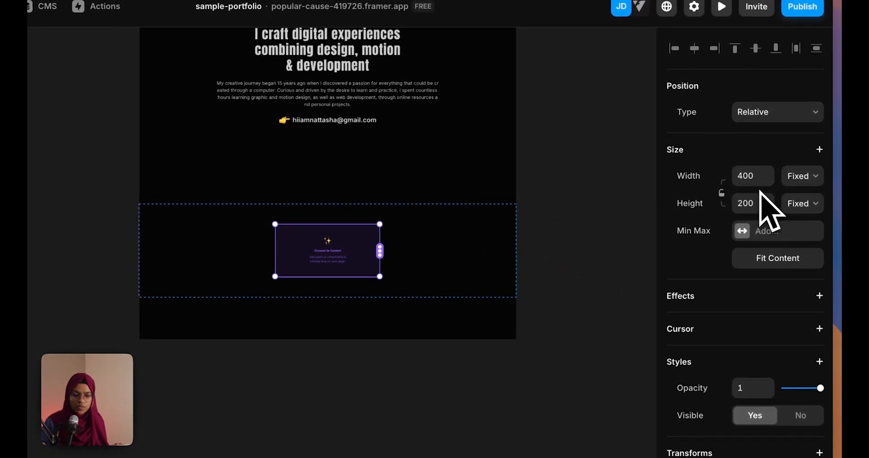
{"action": "left_click", "coordinate": [796, 178]}
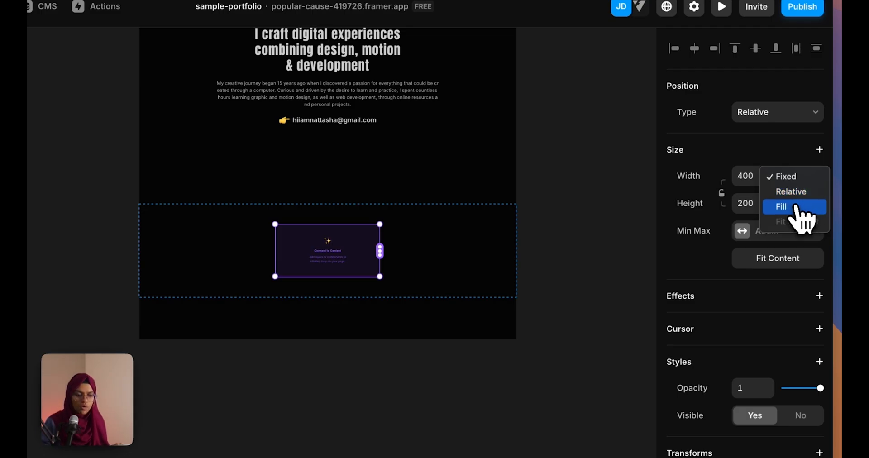
{"action": "left_click", "coordinate": [795, 207]}
{"action": "left_click", "coordinate": [808, 205]}
{"action": "left_click", "coordinate": [809, 235]}
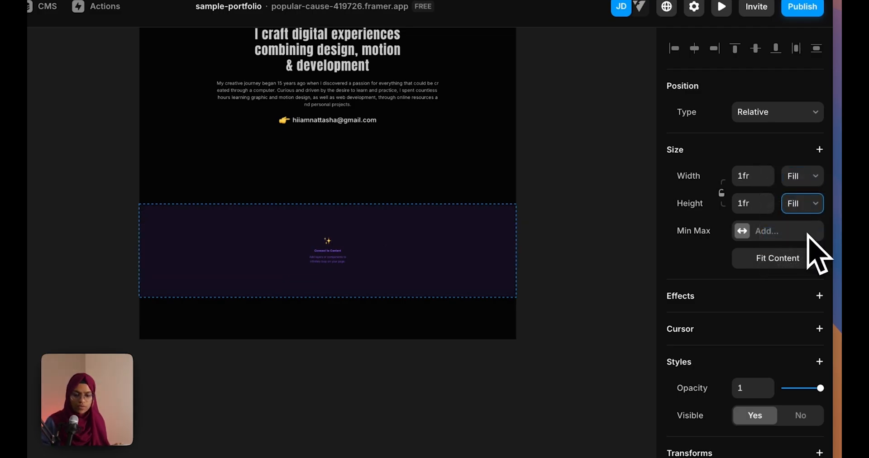
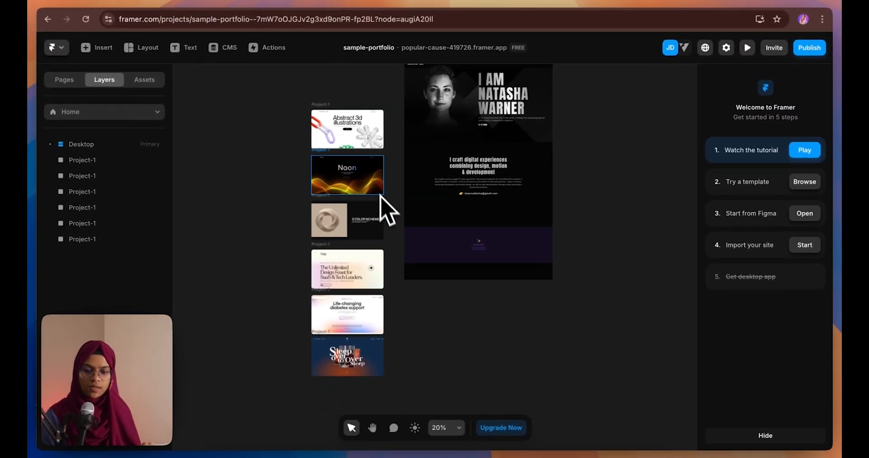
Link the Abstract 3d, Noon and 3 Color Schemes frames into the Ticker as its items
{"action": "left_click", "coordinate": [473, 249]}
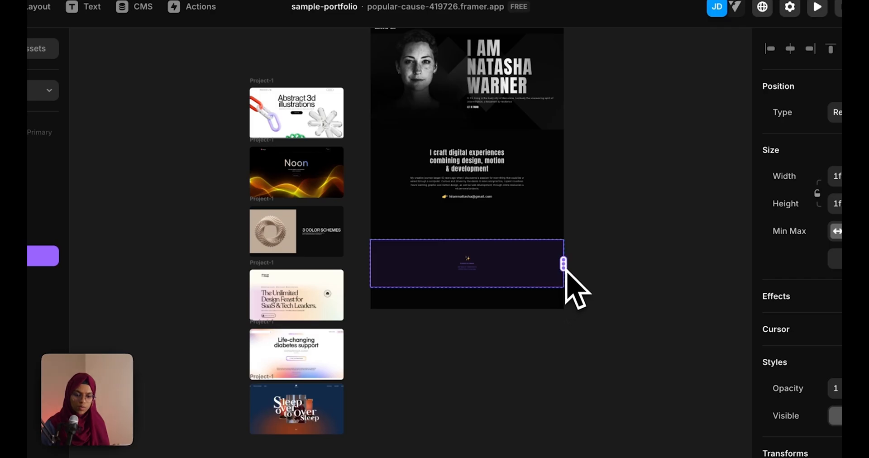
{"action": "left_click_drag", "start_coordinate": [564, 264], "coordinate": [360, 149]}
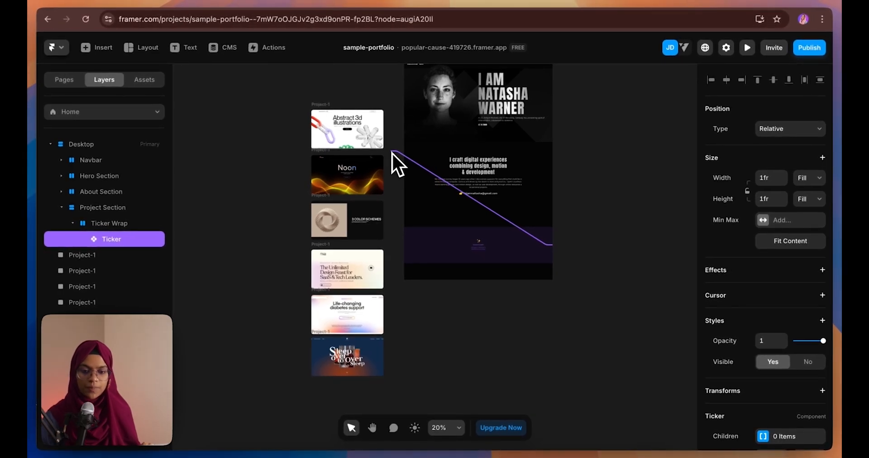
{"action": "left_click_drag", "start_coordinate": [392, 153], "coordinate": [342, 117]}
{"action": "left_click_drag", "start_coordinate": [564, 262], "coordinate": [340, 172]}
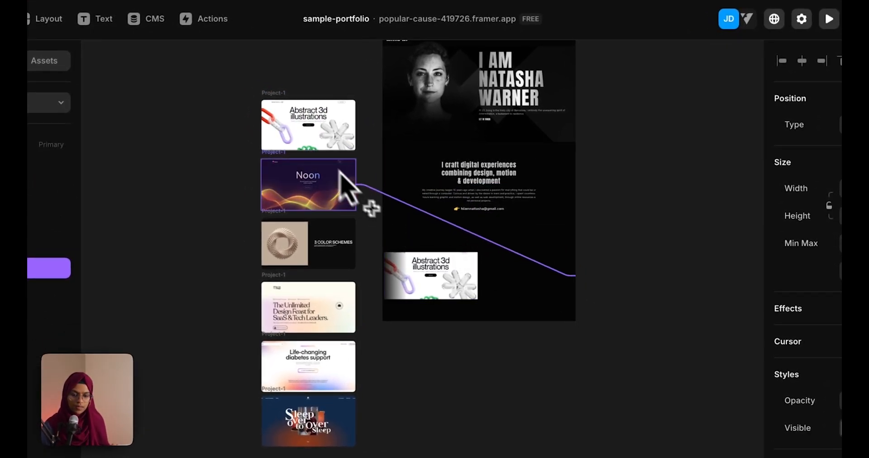
{"action": "left_click_drag", "start_coordinate": [575, 276], "coordinate": [354, 238]}
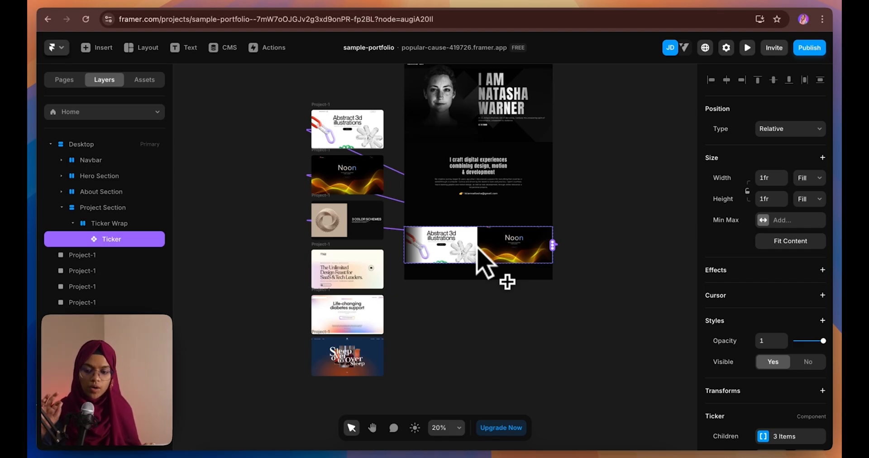
{"action": "scroll", "coordinate": [793, 394], "scroll_direction": "down", "scroll_amount": 3}
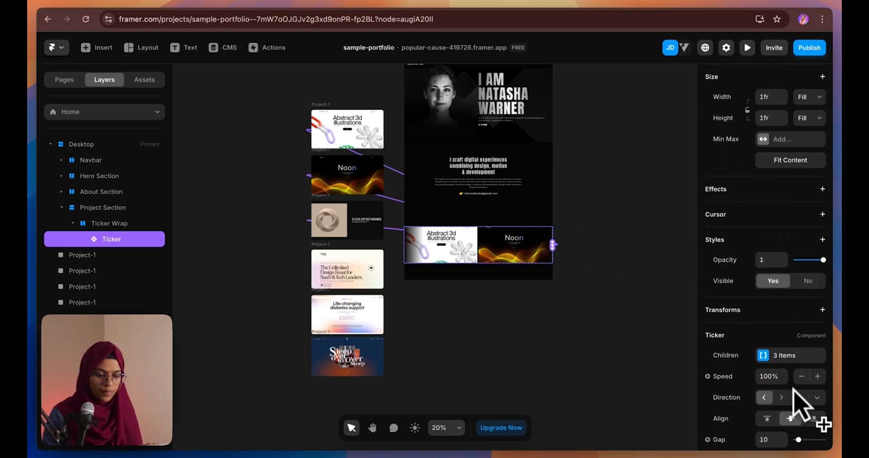
{"action": "scroll", "coordinate": [810, 407], "scroll_direction": "down", "scroll_amount": 4}
{"action": "left_click", "coordinate": [790, 217]}
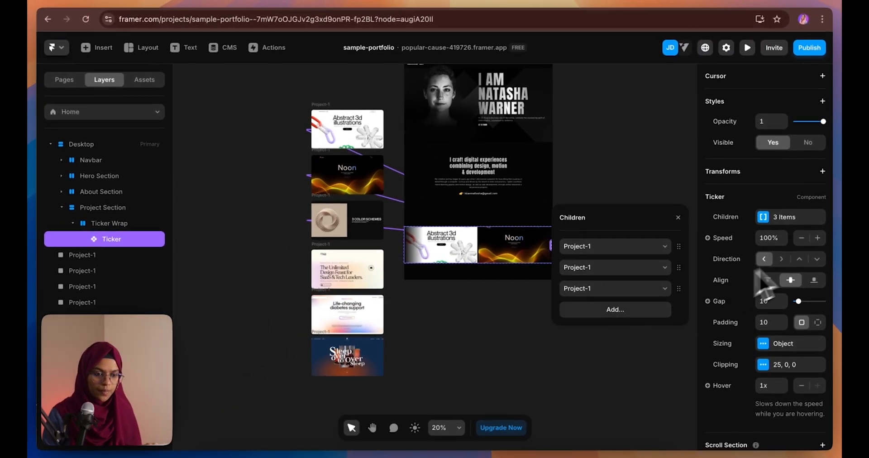
{"action": "key", "text": "Escape"}
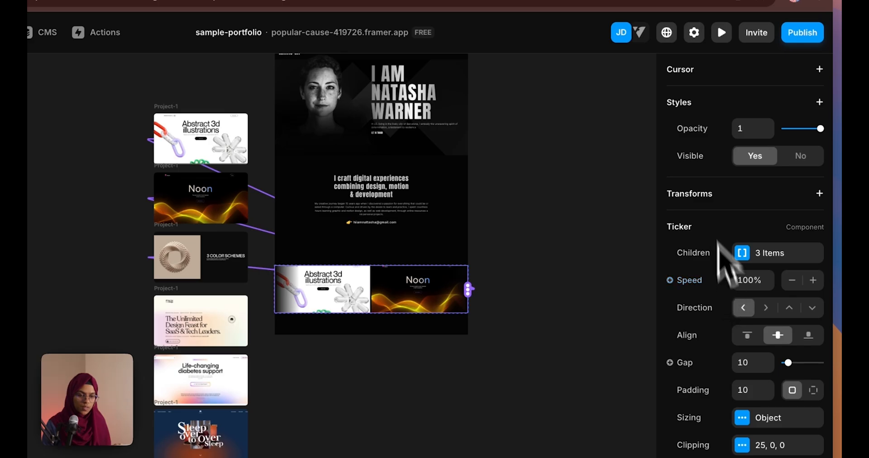
{"action": "left_click", "coordinate": [722, 32]}
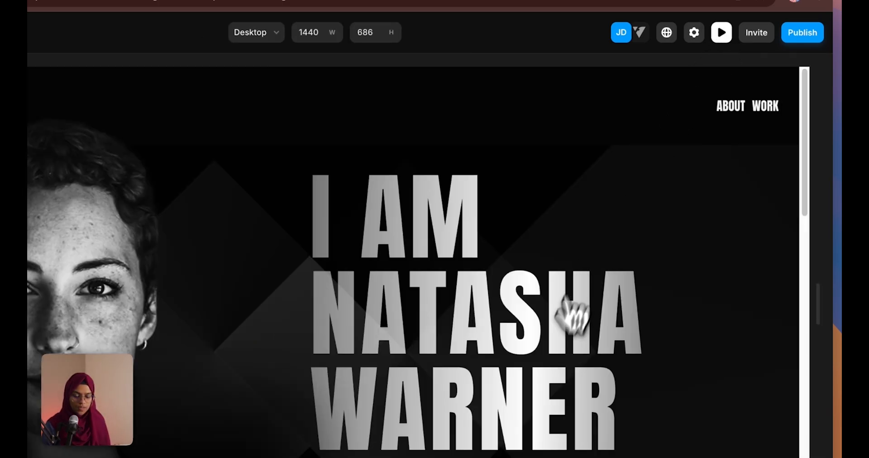
{"action": "scroll", "coordinate": [575, 310], "scroll_direction": "down", "scroll_amount": 10}
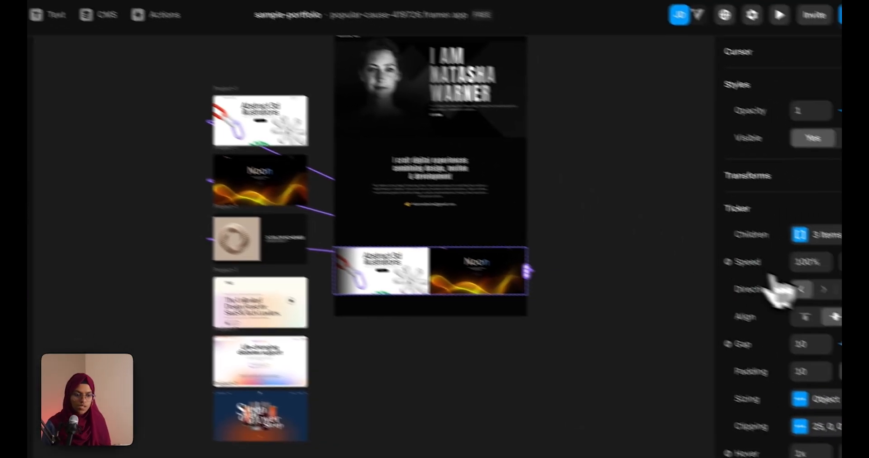
{"action": "left_click", "coordinate": [810, 261]}
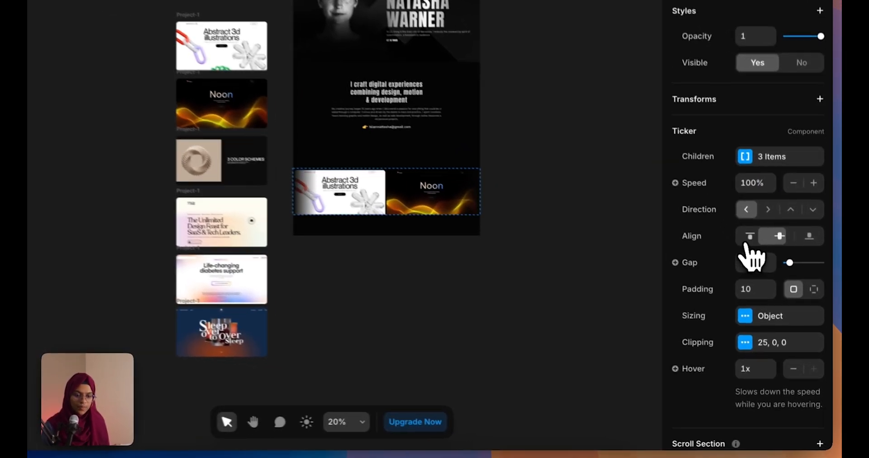
{"action": "left_click", "coordinate": [767, 280]}
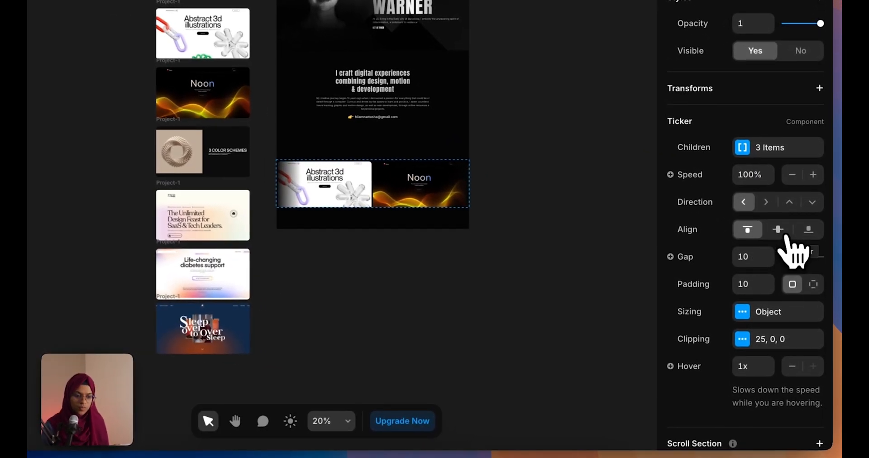
Re-centre the ticker items vertically and adjust the ticker's padding
{"action": "left_click", "coordinate": [778, 230]}
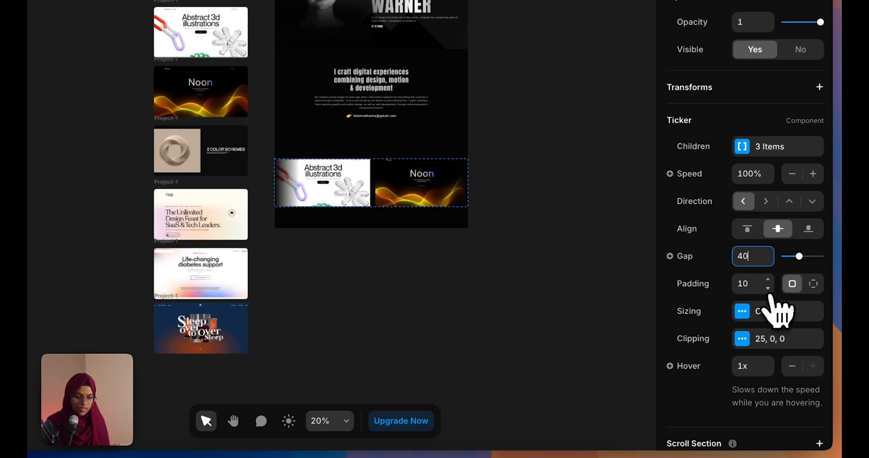
{"action": "left_click_drag", "start_coordinate": [771, 285], "coordinate": [753, 285]}
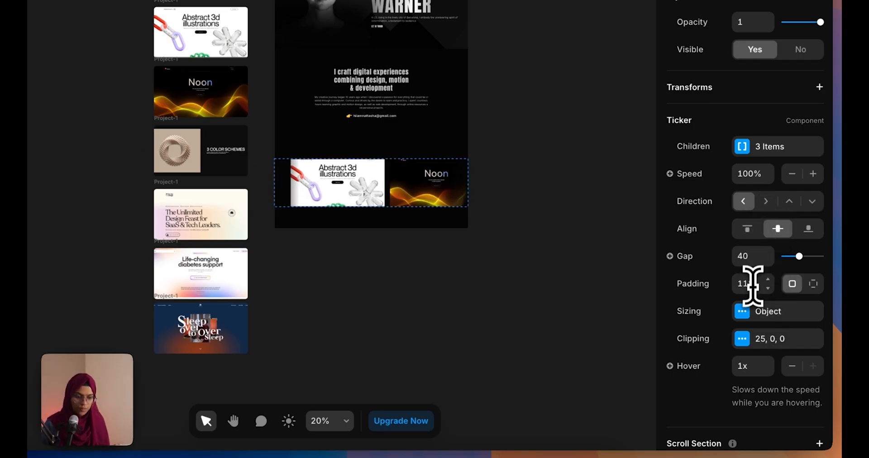
{"action": "type", "text": "0"}
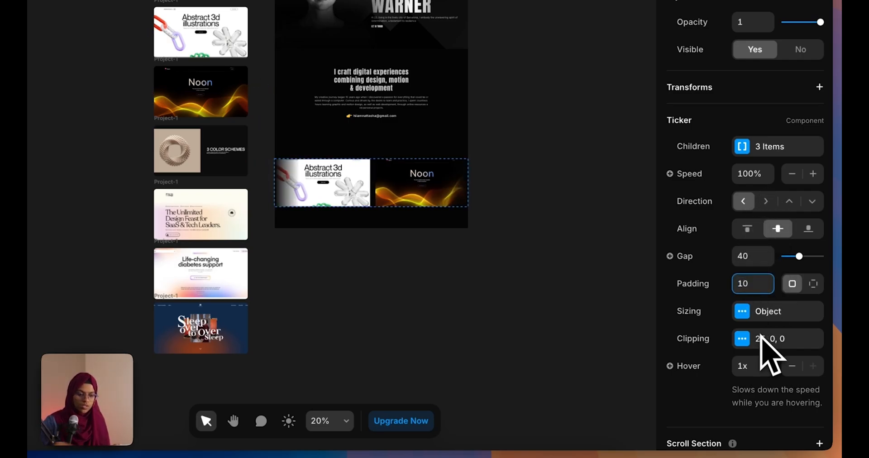
Try Fill width and height on the ticker items, then restore both to Auto
{"action": "left_click", "coordinate": [757, 313]}
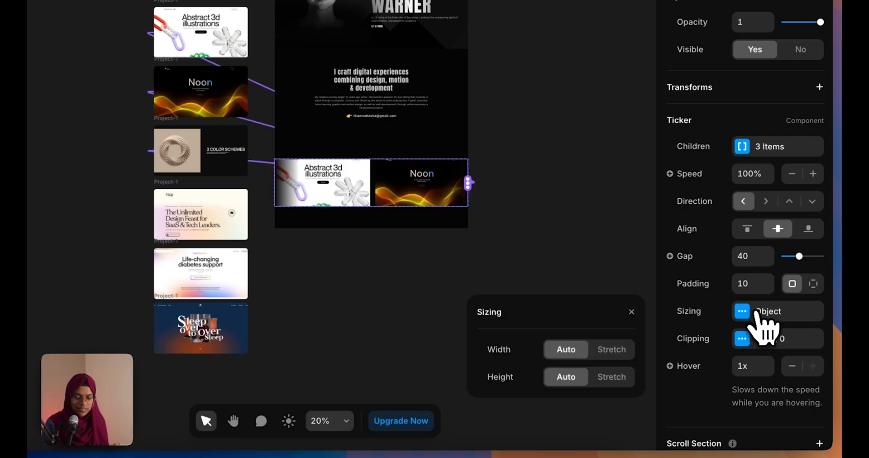
{"action": "left_click", "coordinate": [609, 356]}
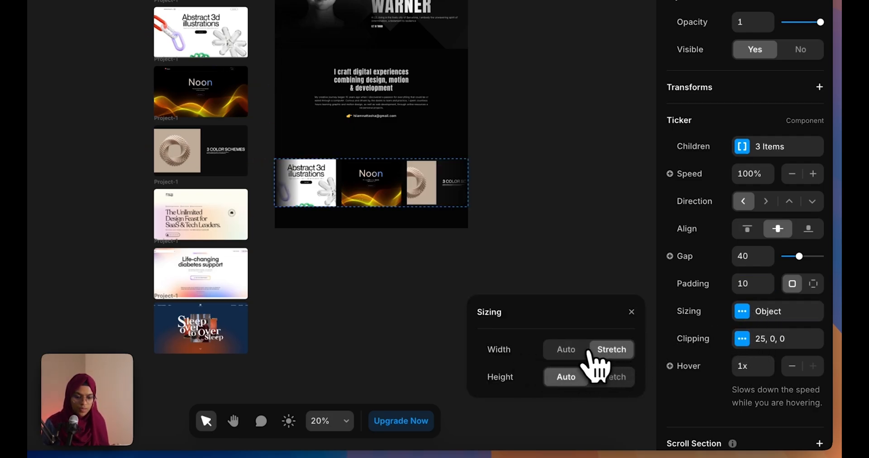
{"action": "left_click", "coordinate": [568, 350]}
{"action": "left_click", "coordinate": [611, 378]}
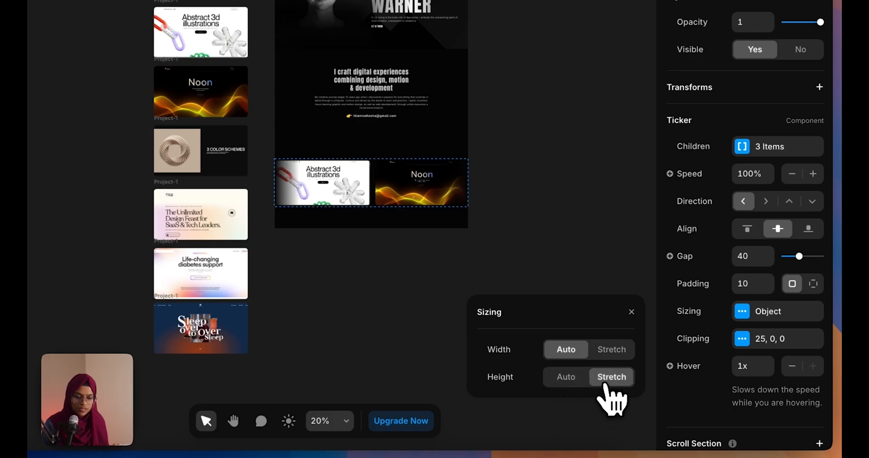
{"action": "left_click", "coordinate": [574, 382]}
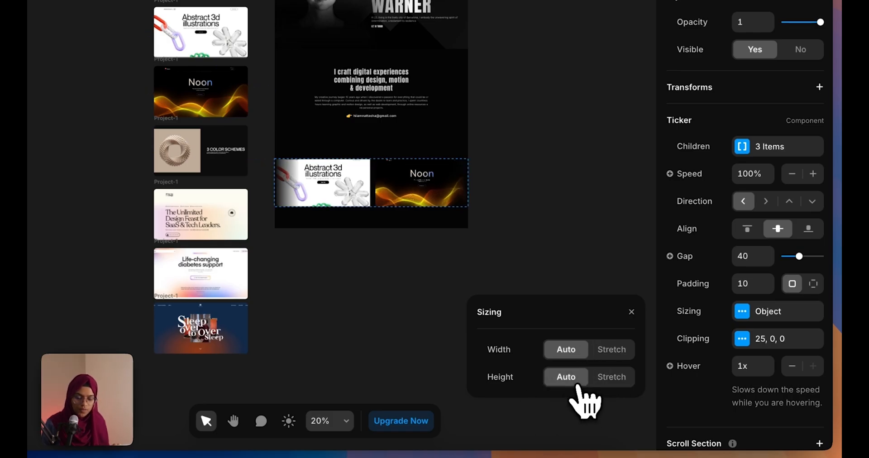
{"action": "left_click", "coordinate": [742, 340]}
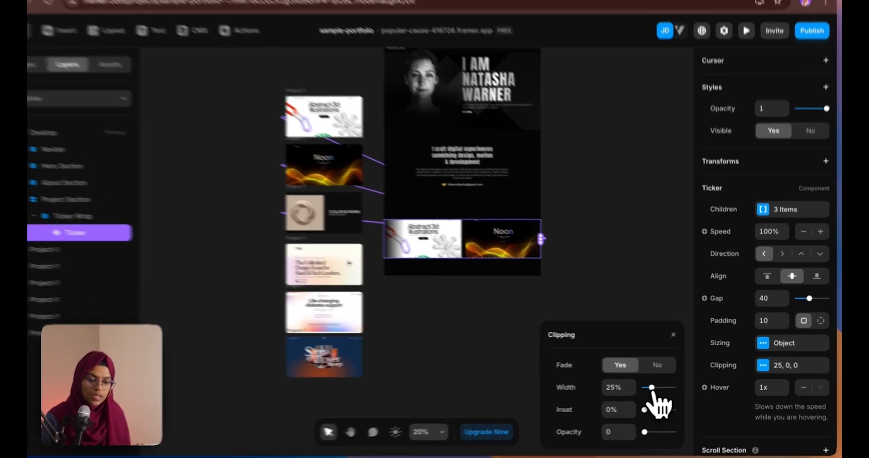
Set the ticker's edge-fade clipping to 100% width, 0% inset and 0 opacity
{"action": "left_click_drag", "start_coordinate": [659, 387], "coordinate": [743, 437]}
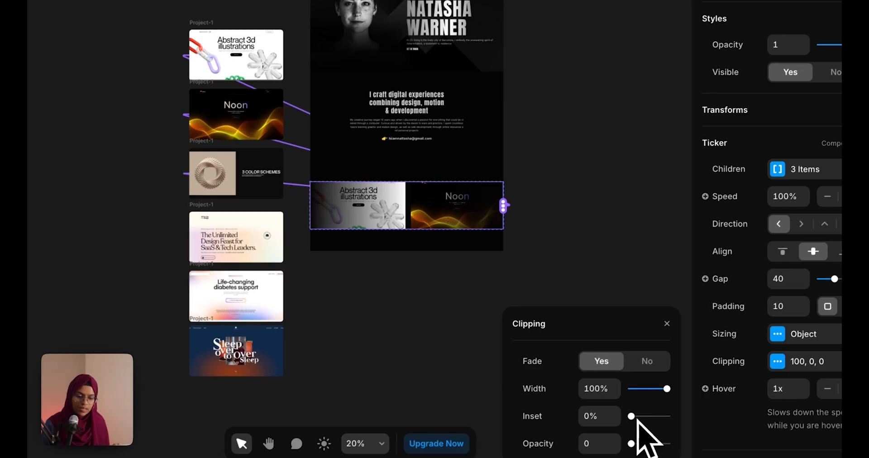
{"action": "left_click_drag", "start_coordinate": [632, 417], "coordinate": [609, 419]}
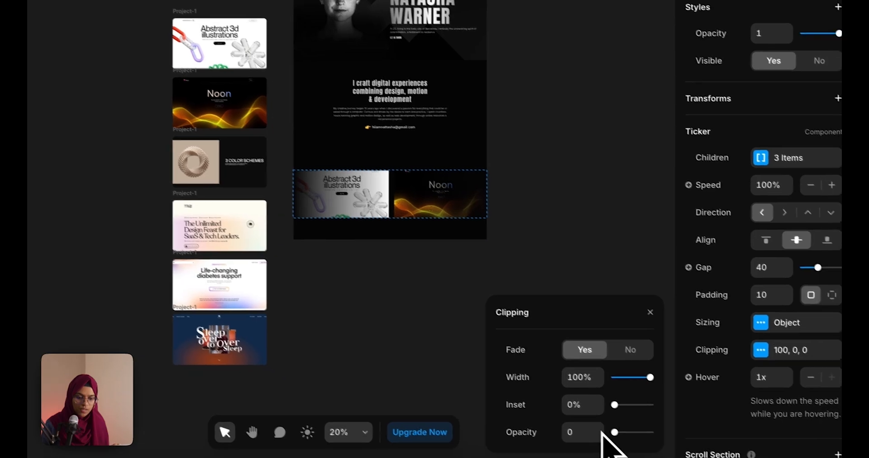
{"action": "left_click_drag", "start_coordinate": [631, 443], "coordinate": [593, 428]}
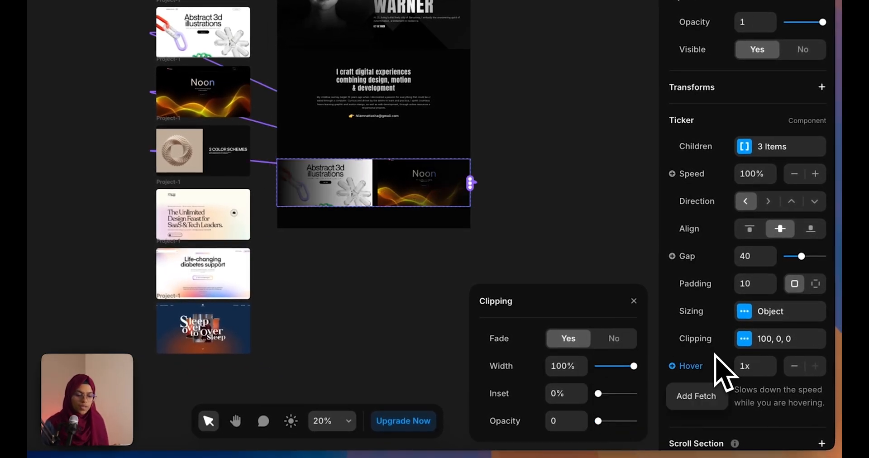
{"action": "left_click", "coordinate": [677, 328]}
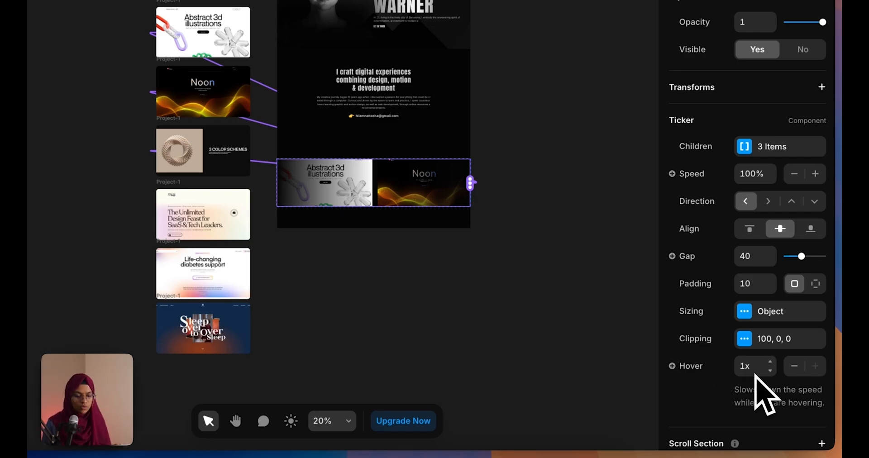
{"action": "left_click", "coordinate": [538, 285]}
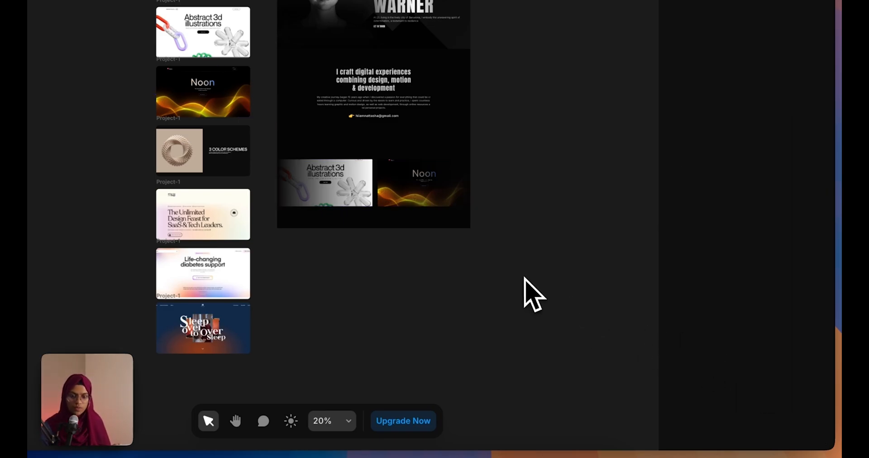
{"action": "left_click", "coordinate": [390, 202]}
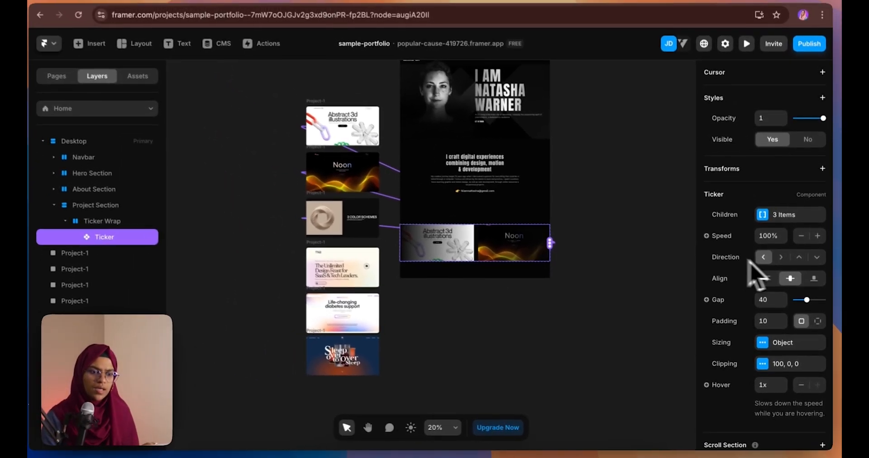
{"action": "scroll", "coordinate": [777, 299], "scroll_direction": "up", "scroll_amount": 5}
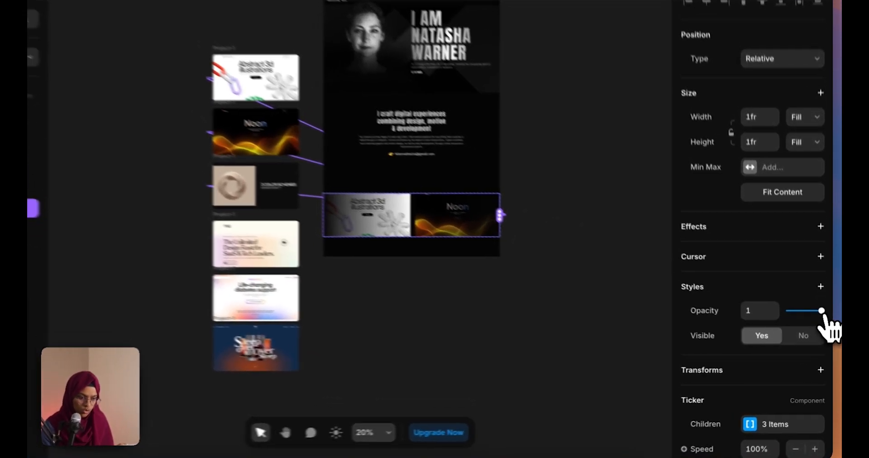
Lower the Ticker's opacity to 0.5 and collapse its Ticker Wrap layer
{"action": "mouse_move", "coordinate": [823, 325]}
{"action": "left_mouse_down"}
{"action": "mouse_move", "coordinate": [802, 325]}
{"action": "mouse_move", "coordinate": [809, 326]}
{"action": "left_mouse_up"}
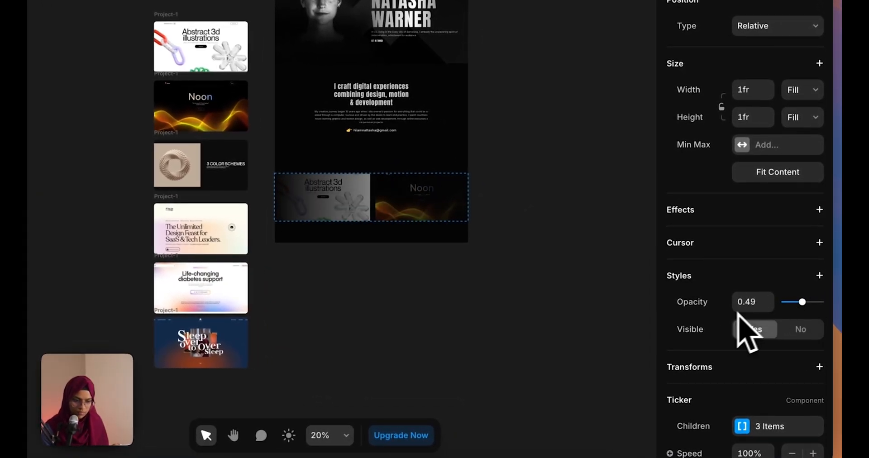
{"action": "left_click", "coordinate": [753, 308]}
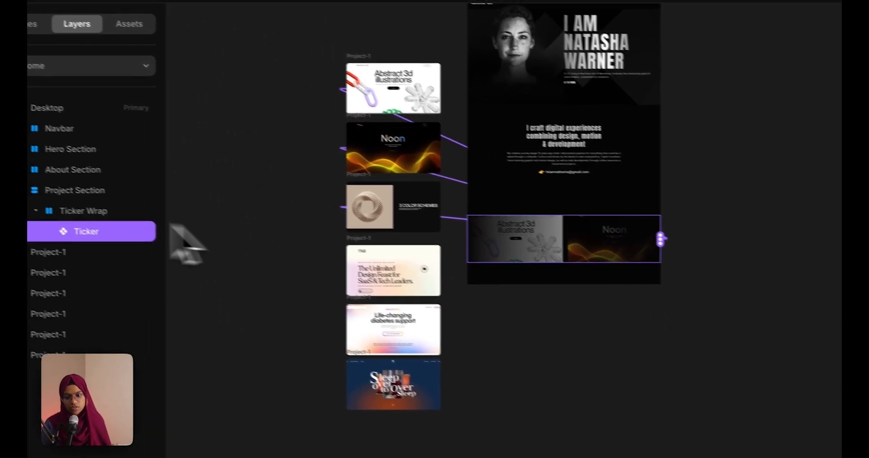
{"action": "key", "text": "Escape"}
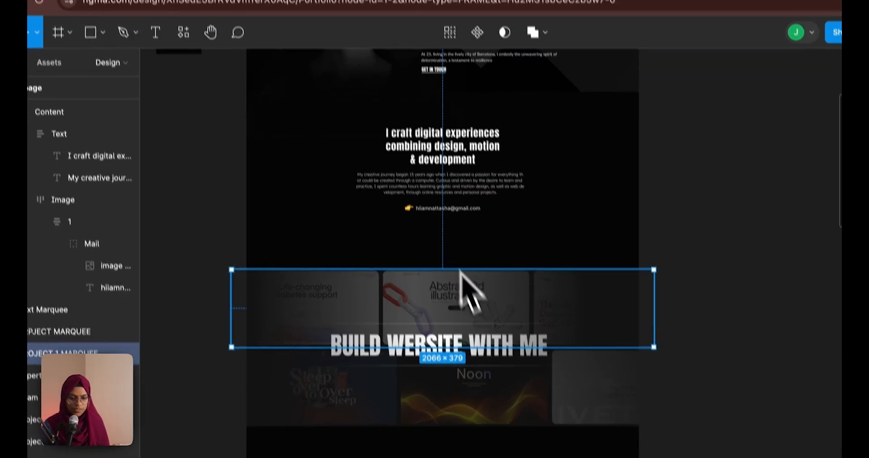
{"action": "left_click_drag", "start_coordinate": [465, 291], "coordinate": [426, 245]}
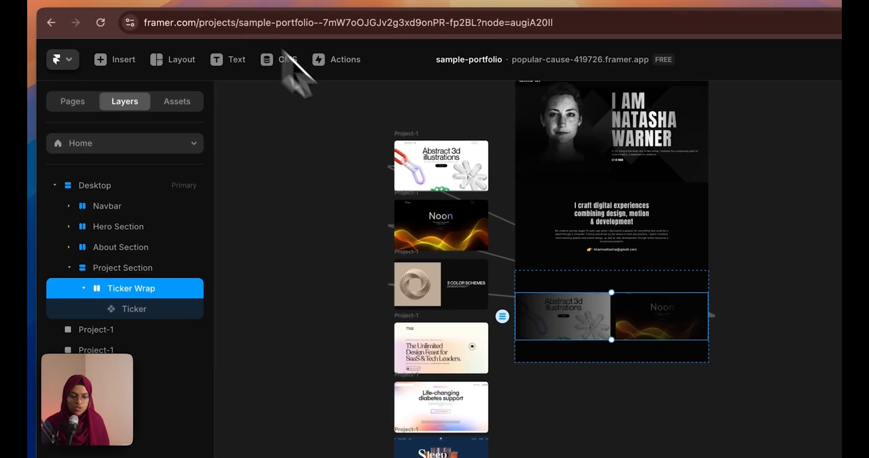
{"action": "left_click", "coordinate": [83, 288]}
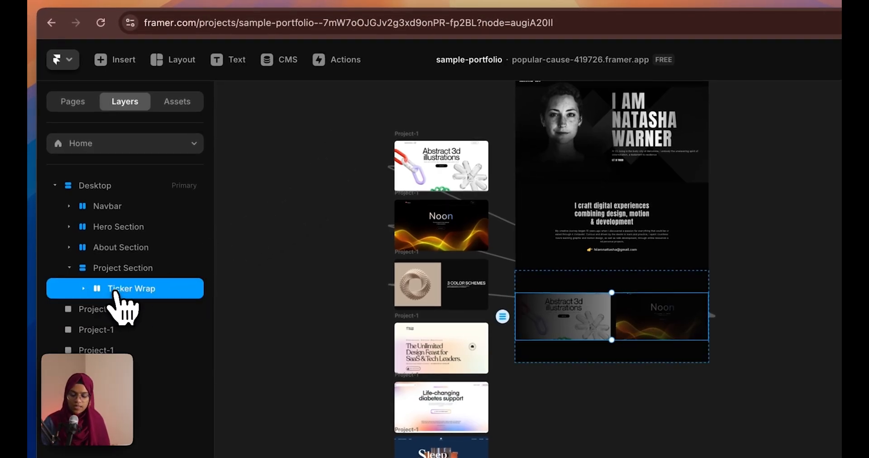
Duplicate Ticker Wrap and remove all children from the second Ticker
{"action": "key", "text": "super+d"}
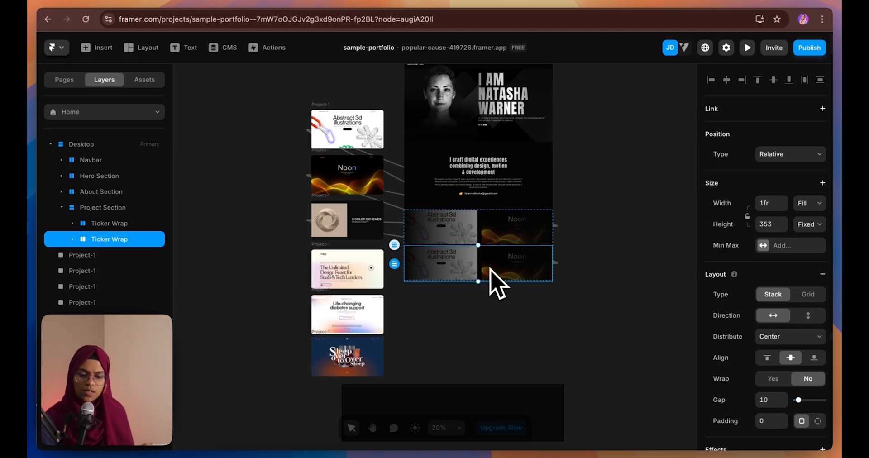
{"action": "left_click", "coordinate": [72, 239]}
{"action": "left_click", "coordinate": [109, 256]}
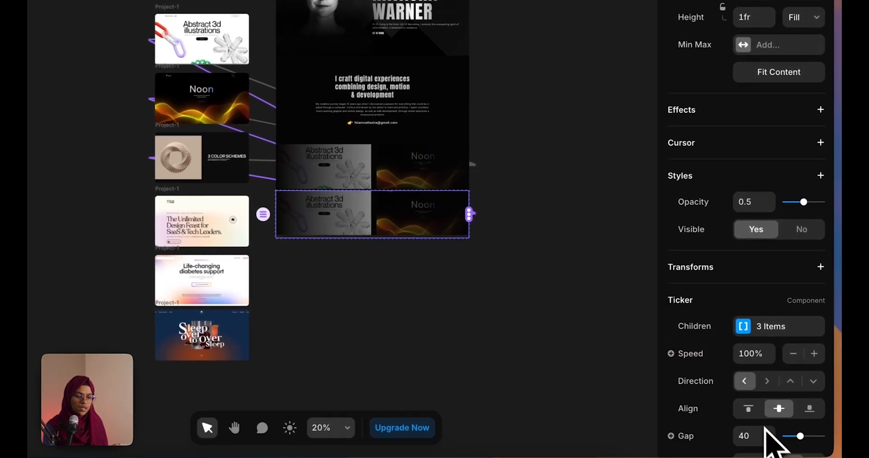
{"action": "scroll", "coordinate": [765, 432], "scroll_direction": "down", "scroll_amount": 4}
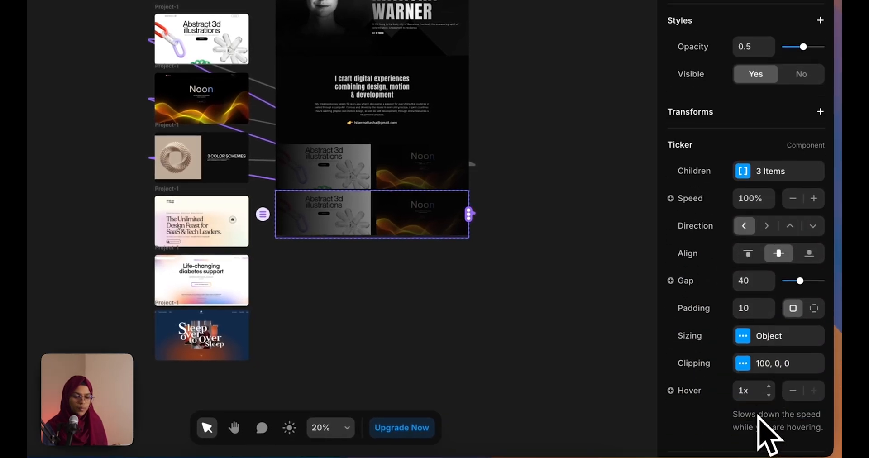
{"action": "left_click", "coordinate": [743, 167]}
{"action": "right_click", "coordinate": [605, 240]}
{"action": "left_click", "coordinate": [629, 273]}
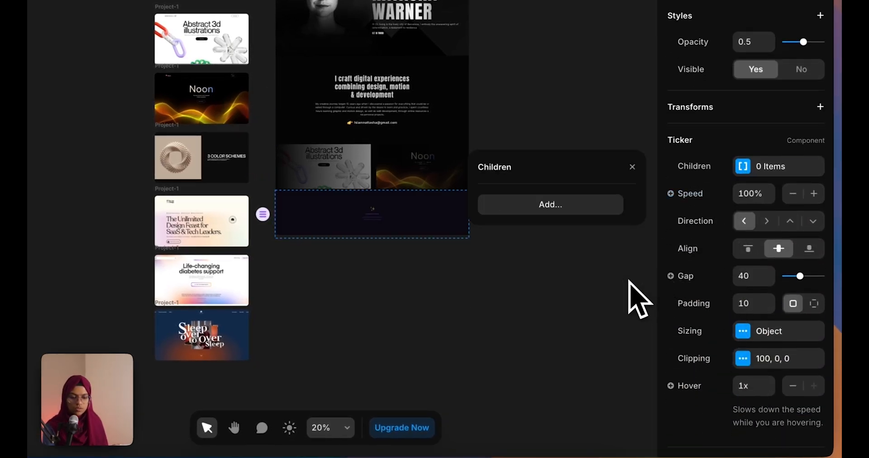
{"action": "left_click", "coordinate": [588, 246]}
Link the Design Feast, Life-changing and Sleep cards to it and reverse its direction
{"action": "left_click_drag", "start_coordinate": [467, 218], "coordinate": [212, 239]}
{"action": "left_click_drag", "start_coordinate": [602, 231], "coordinate": [357, 335]}
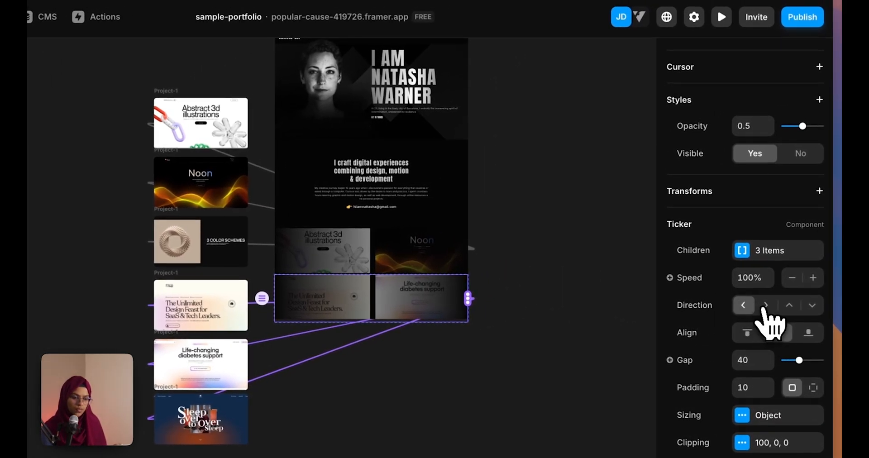
{"action": "left_click", "coordinate": [765, 306]}
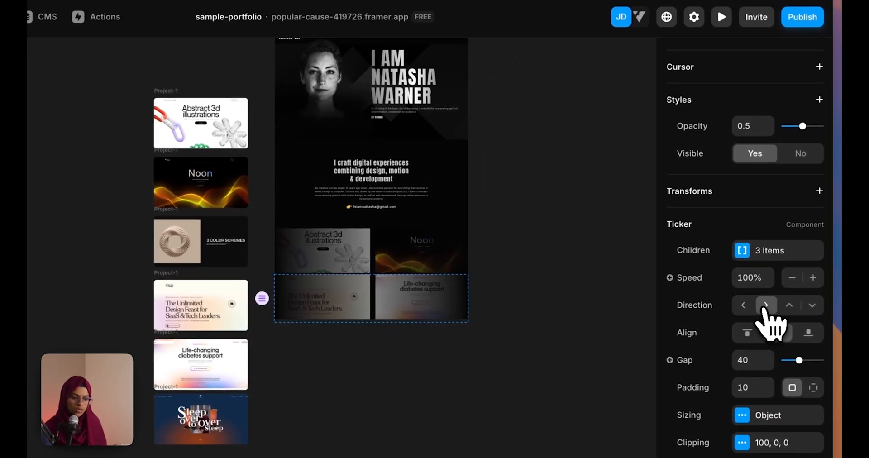
{"action": "left_click", "coordinate": [614, 339]}
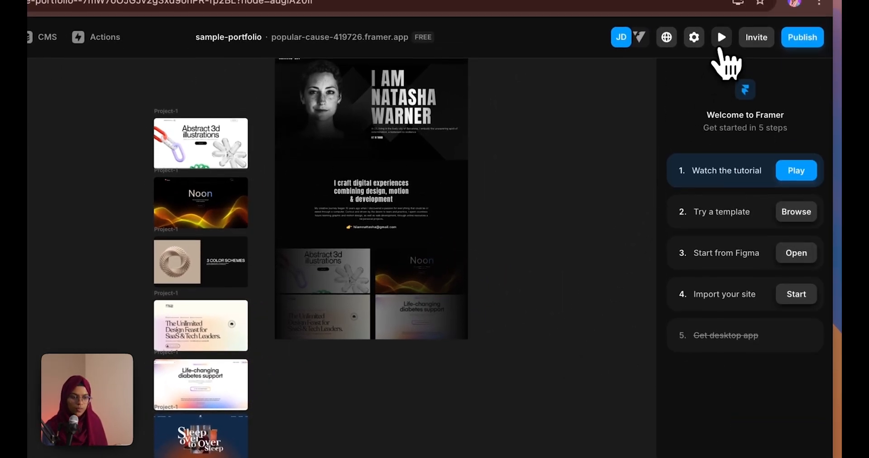
Preview the site to check both tickers scrolling
{"action": "left_click", "coordinate": [722, 18]}
{"action": "scroll", "coordinate": [450, 302], "scroll_direction": "down", "scroll_amount": 5}
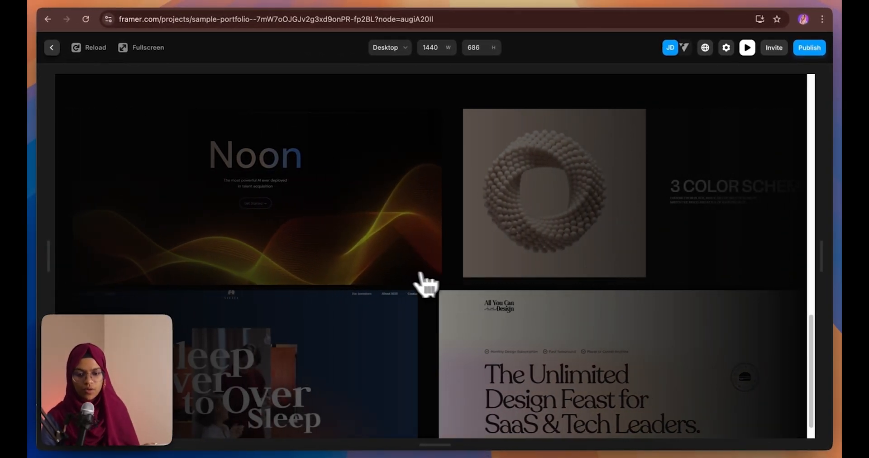
{"action": "left_click", "coordinate": [51, 47]}
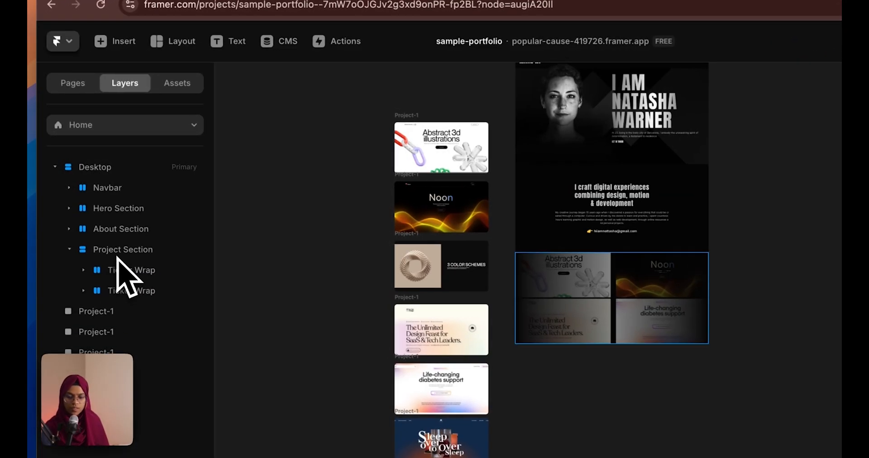
Give the Project Section a layout gap of 40 and Fit Content height
{"action": "left_click", "coordinate": [116, 252]}
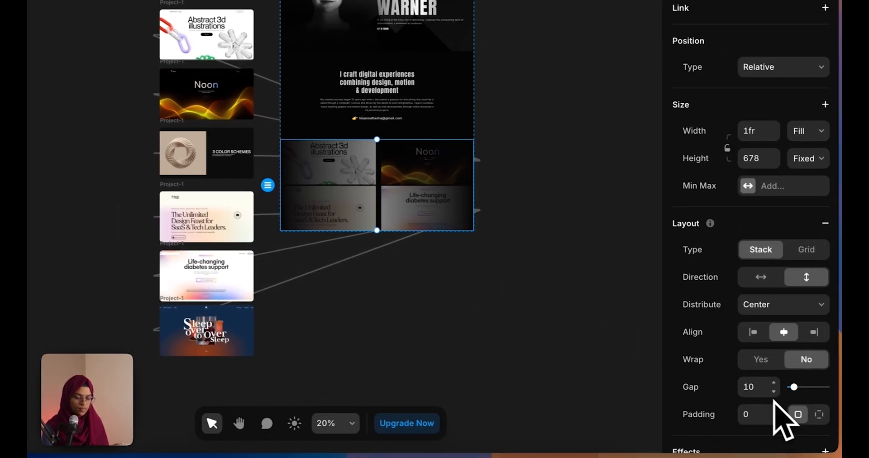
{"action": "left_click", "coordinate": [752, 385]}
{"action": "type", "text": "40"}
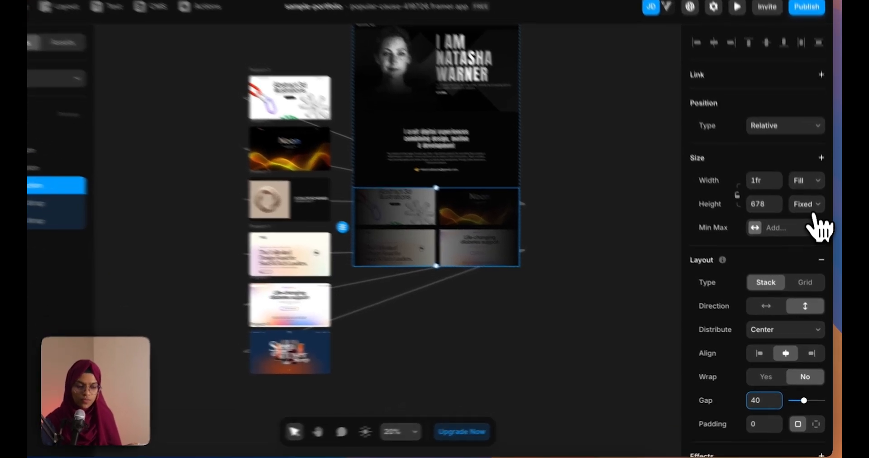
{"action": "left_click", "coordinate": [813, 225]}
{"action": "left_click", "coordinate": [814, 260]}
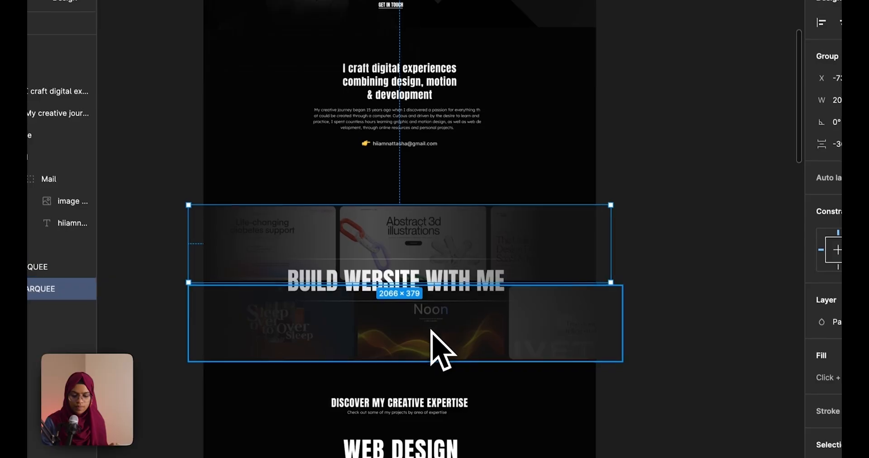
{"action": "scroll", "coordinate": [441, 349], "scroll_direction": "down", "scroll_amount": 5}
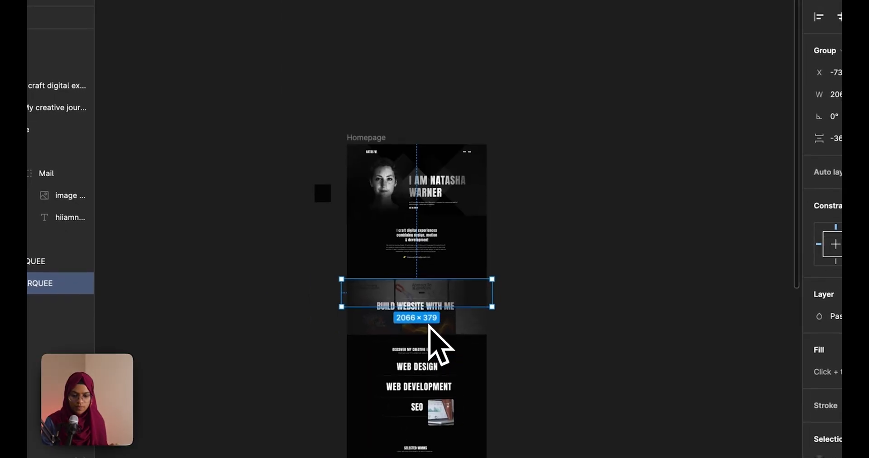
Select the BUILD WEBSITE WITH ME headline text in the Figma portfolio design
{"action": "scroll", "coordinate": [429, 326], "scroll_direction": "up", "scroll_amount": 5}
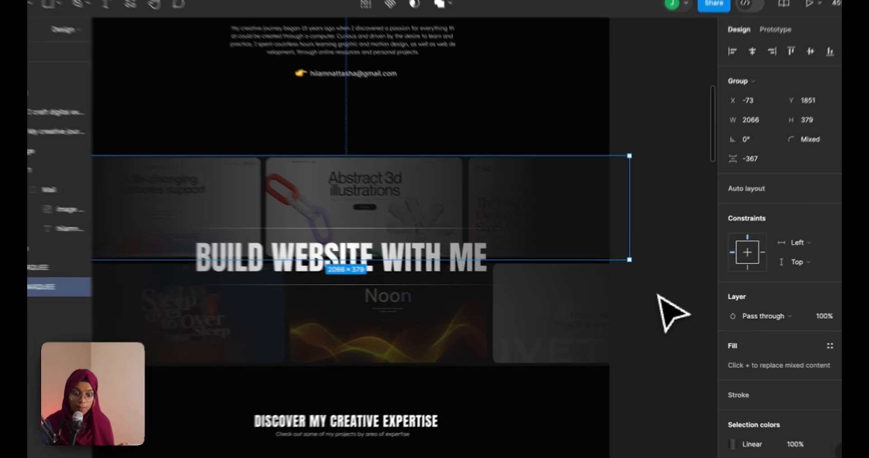
{"action": "left_click", "coordinate": [655, 299]}
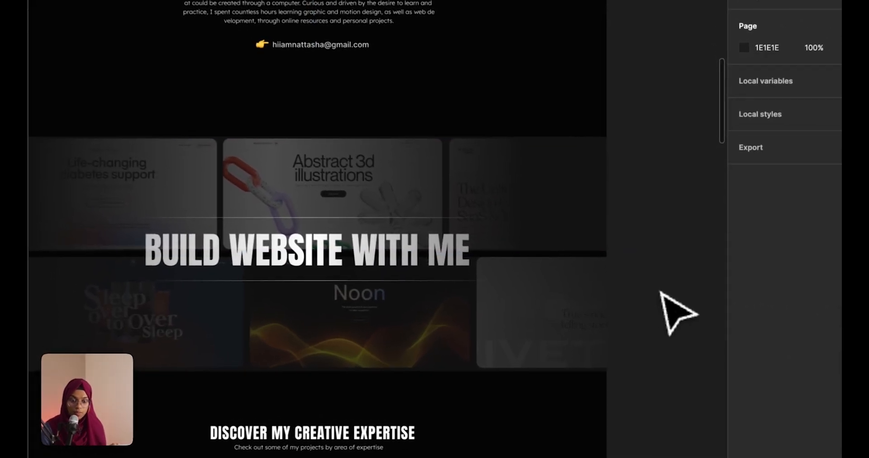
{"action": "left_click", "coordinate": [349, 256]}
{"action": "left_click", "coordinate": [626, 281]}
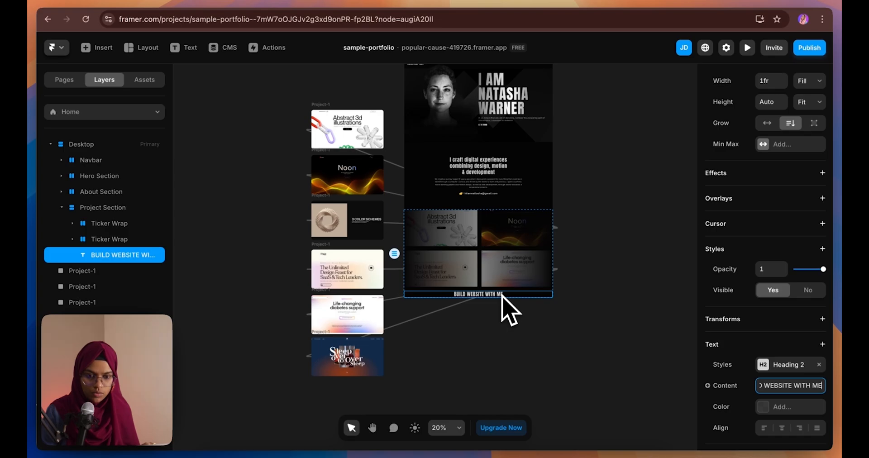
Copy the main heading's gradient colour and paste it onto the BUILD WEBSITE WITH ME heading
{"action": "left_click", "coordinate": [503, 95]}
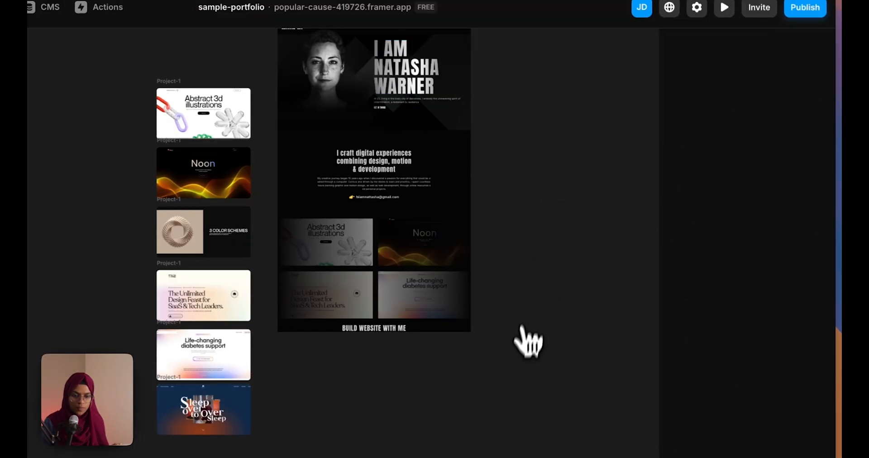
{"action": "left_click", "coordinate": [409, 86]}
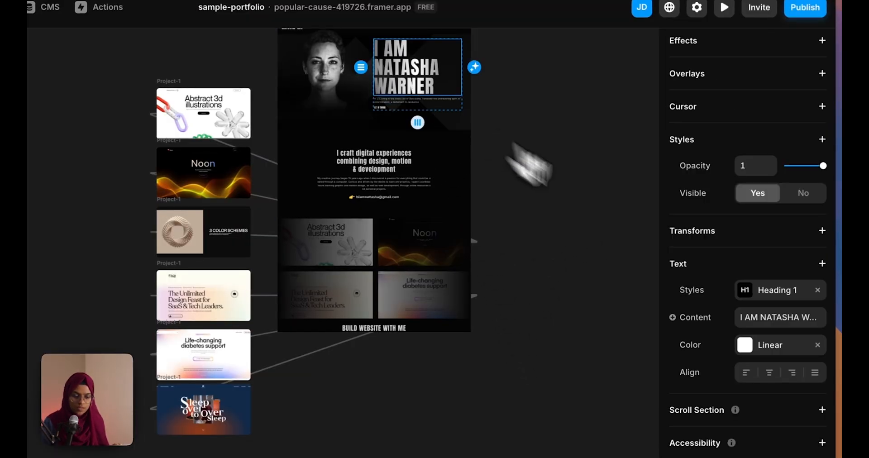
{"action": "right_click", "coordinate": [751, 346]}
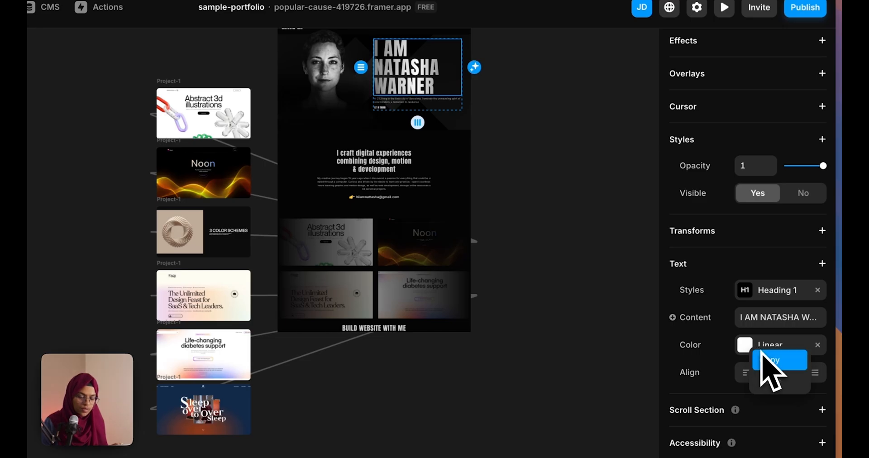
{"action": "left_click", "coordinate": [779, 362]}
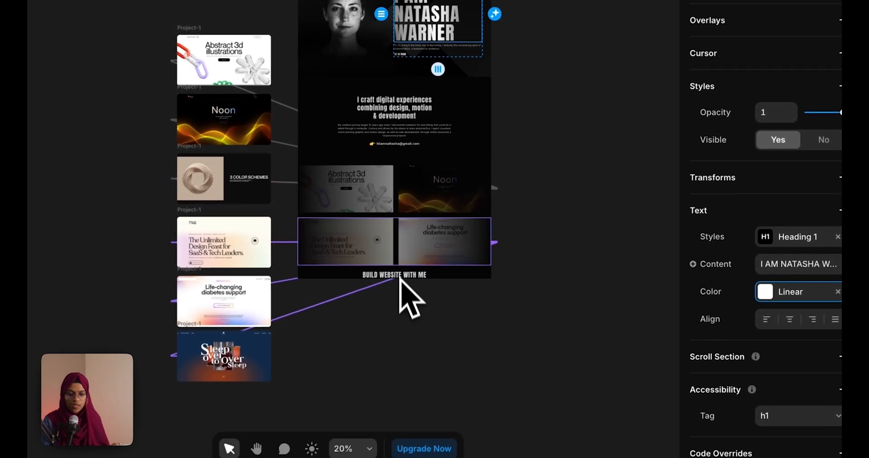
{"action": "left_click", "coordinate": [404, 277]}
{"action": "right_click", "coordinate": [808, 420]}
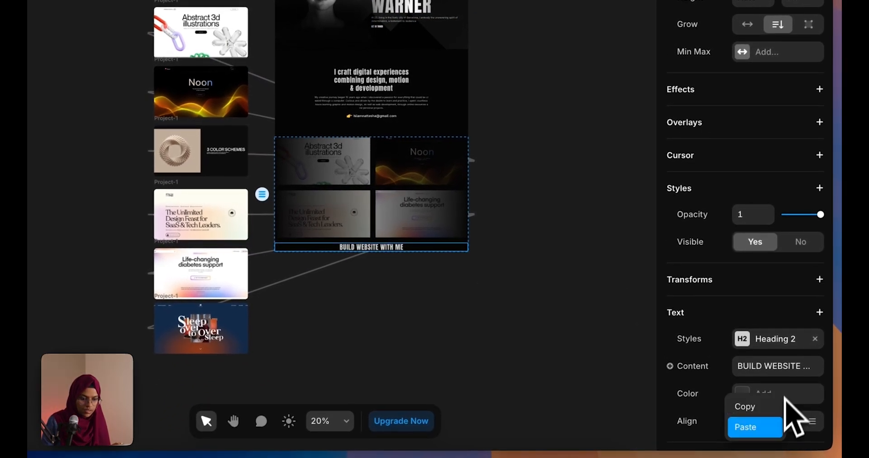
{"action": "left_click", "coordinate": [754, 427]}
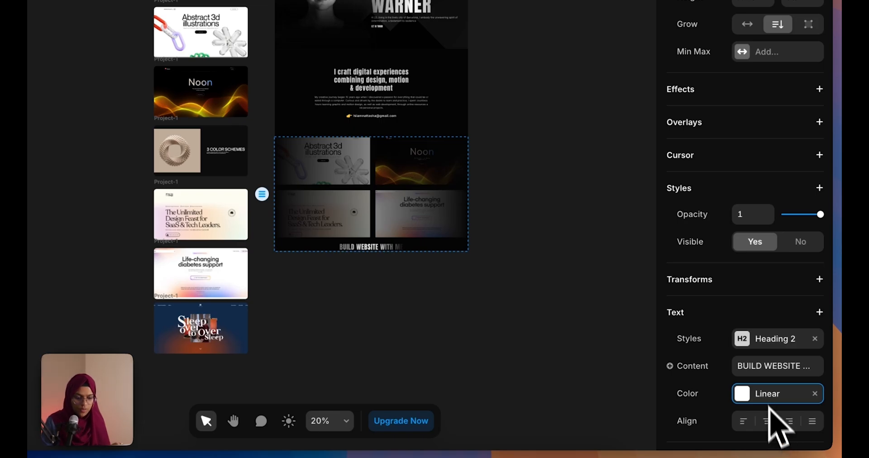
Apply the Heading 2-Big text style and set the heading's colour to Linear
{"action": "left_click", "coordinate": [752, 342]}
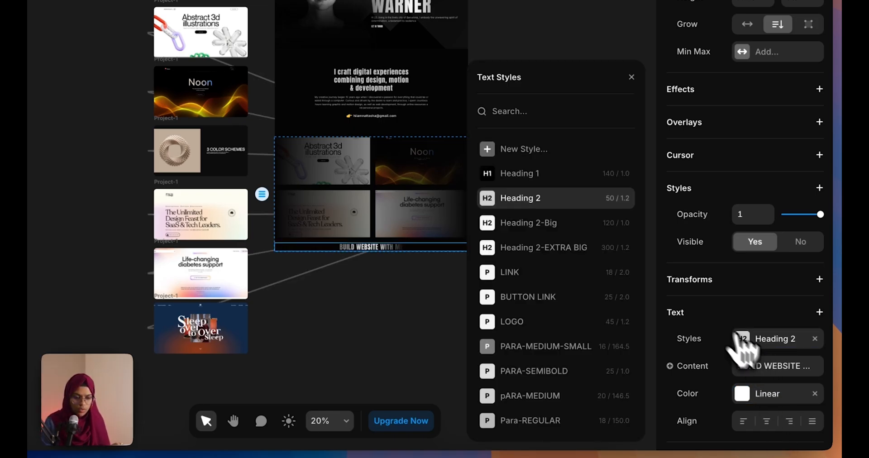
{"action": "left_click", "coordinate": [550, 224]}
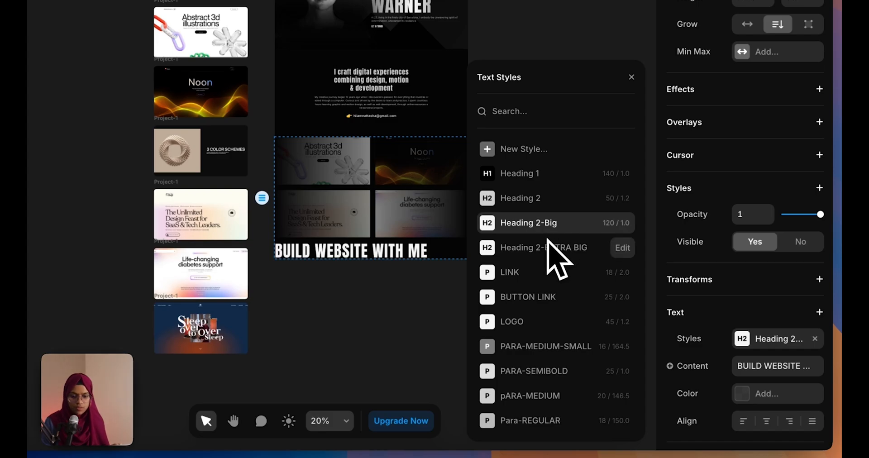
{"action": "left_click", "coordinate": [392, 266]}
{"action": "left_click", "coordinate": [391, 258]}
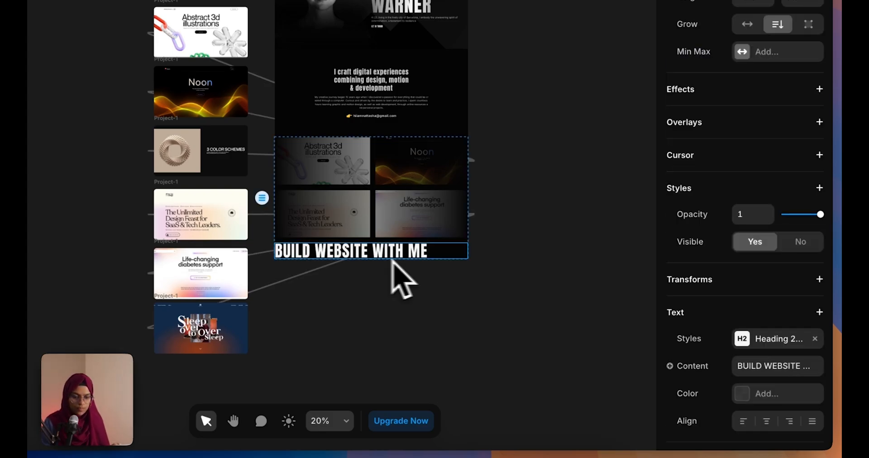
{"action": "left_click", "coordinate": [748, 394]}
{"action": "left_click", "coordinate": [770, 423]}
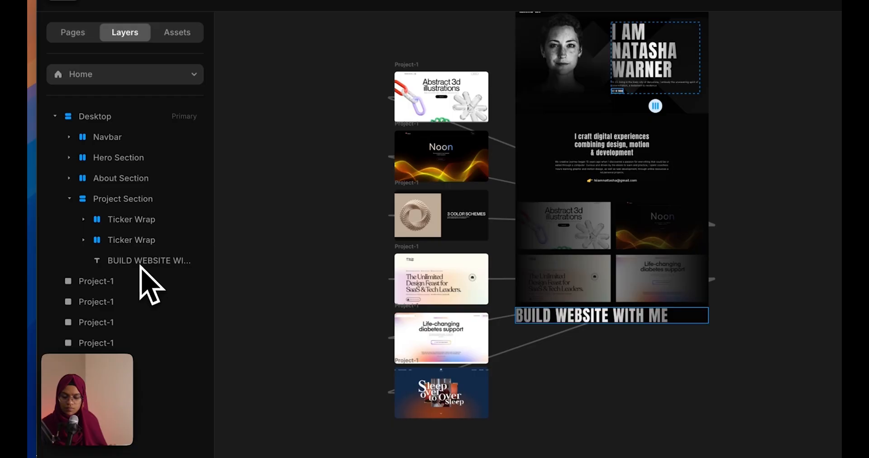
{"action": "left_click", "coordinate": [139, 265]}
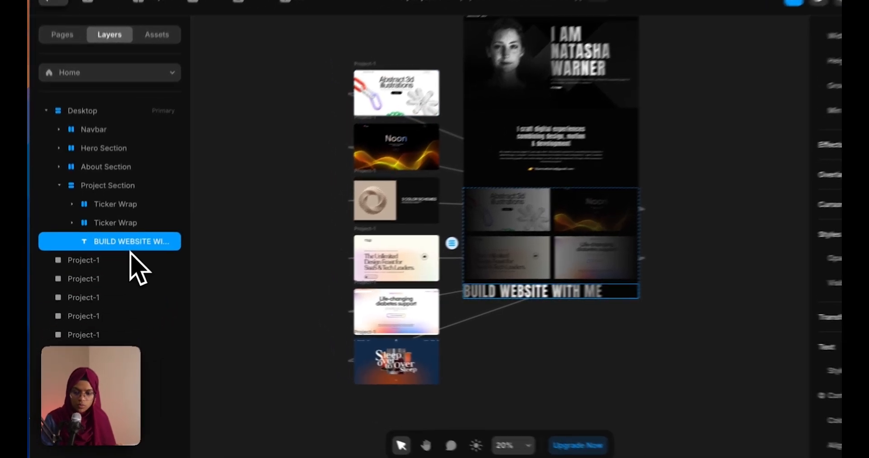
Wrap the heading in a stack named Text Wrap and give it 40 top padding
{"action": "right_click", "coordinate": [119, 262]}
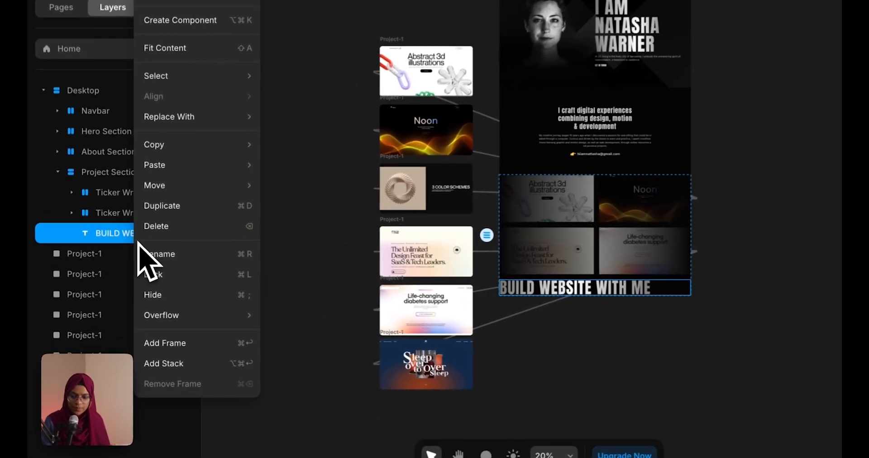
{"action": "left_click", "coordinate": [174, 363]}
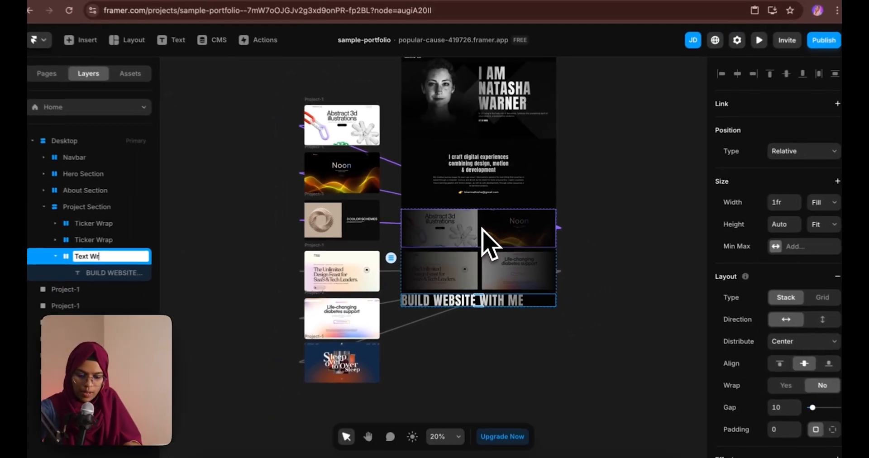
{"action": "key", "text": "Return"}
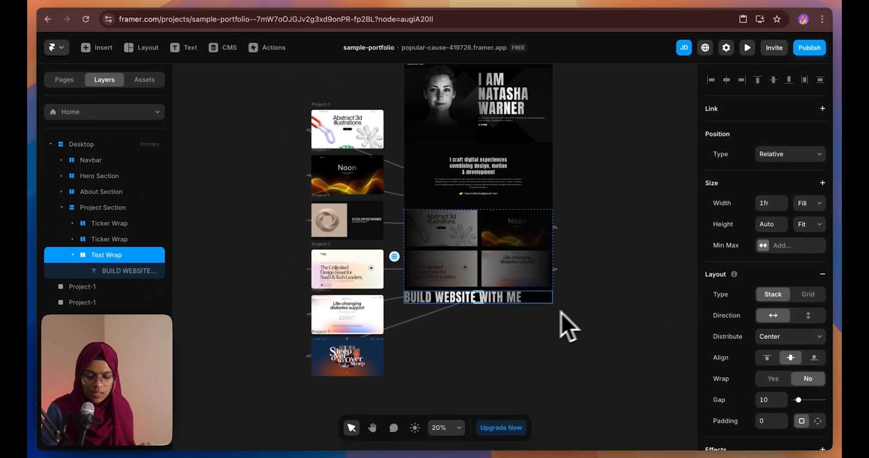
{"action": "scroll", "coordinate": [491, 311], "scroll_direction": "up", "scroll_amount": 5}
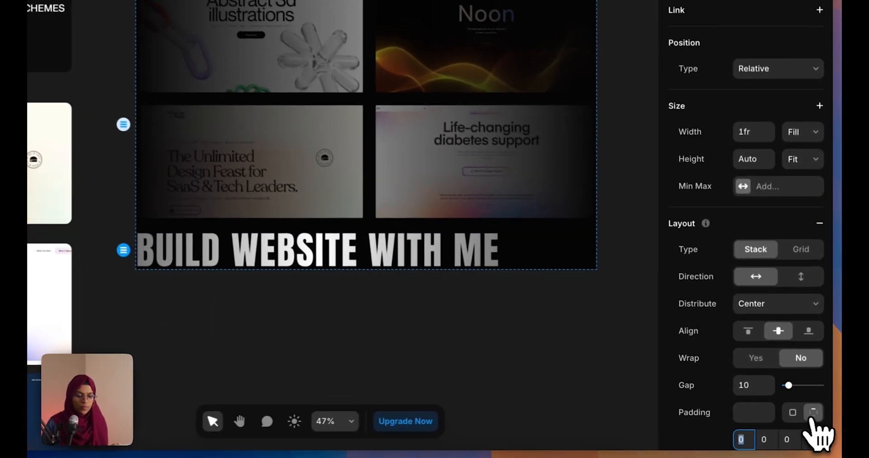
{"action": "left_click", "coordinate": [818, 421]}
{"action": "type", "text": "4"}
{"action": "scroll", "coordinate": [765, 430], "scroll_direction": "down", "scroll_amount": 2}
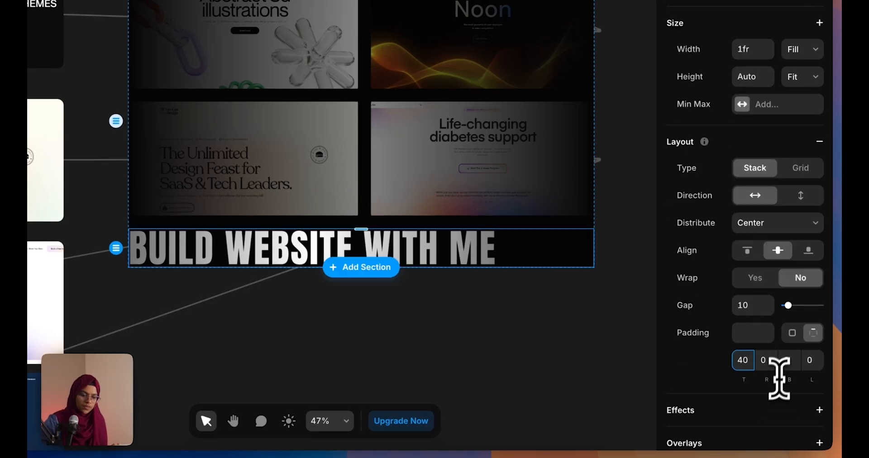
{"action": "left_click", "coordinate": [788, 362]}
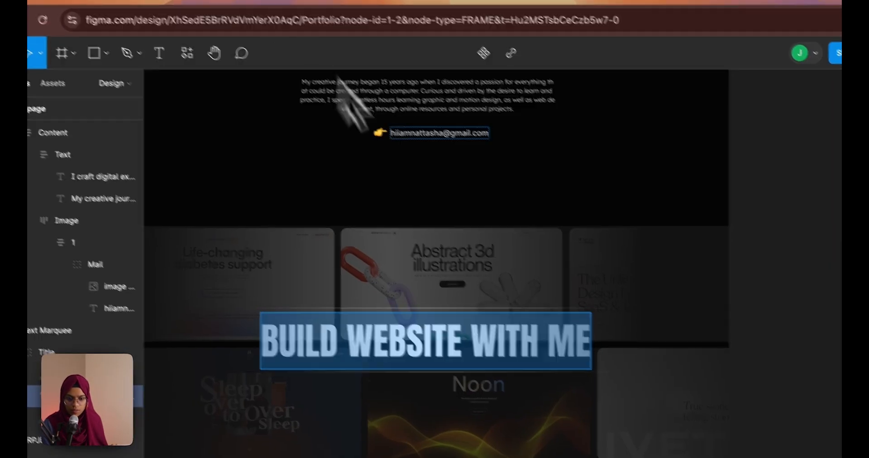
{"action": "key", "text": "Escape"}
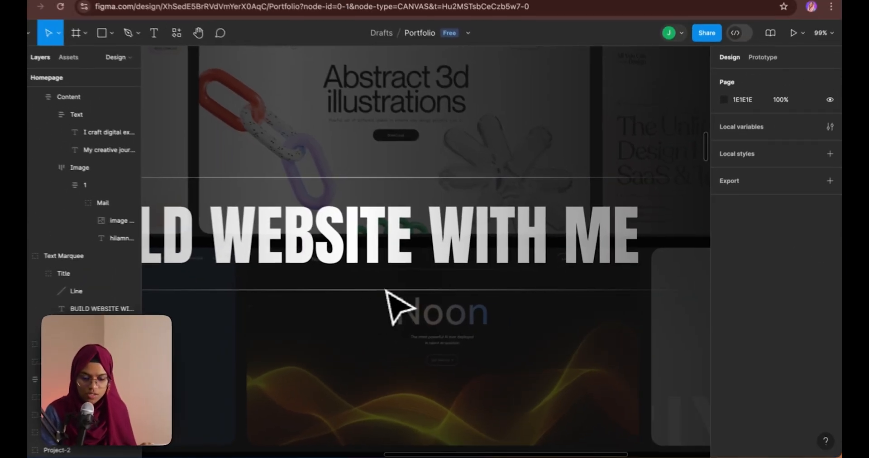
{"action": "key", "text": "r"}
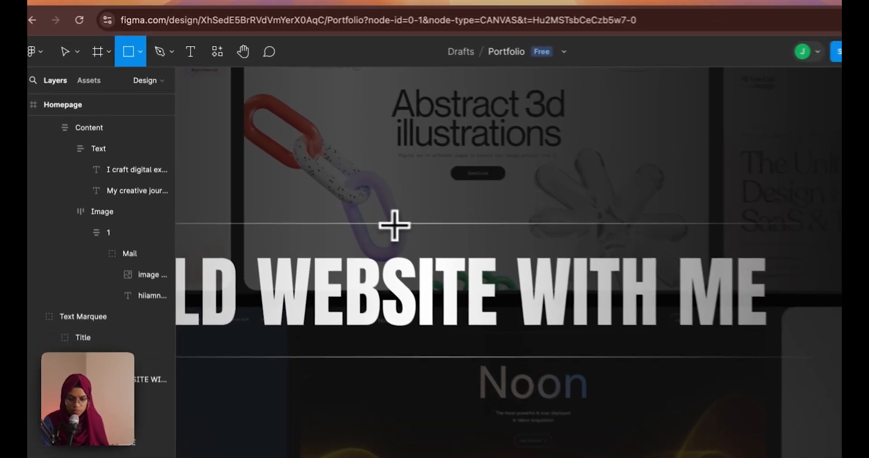
{"action": "left_click_drag", "start_coordinate": [337, 182], "coordinate": [349, 206]}
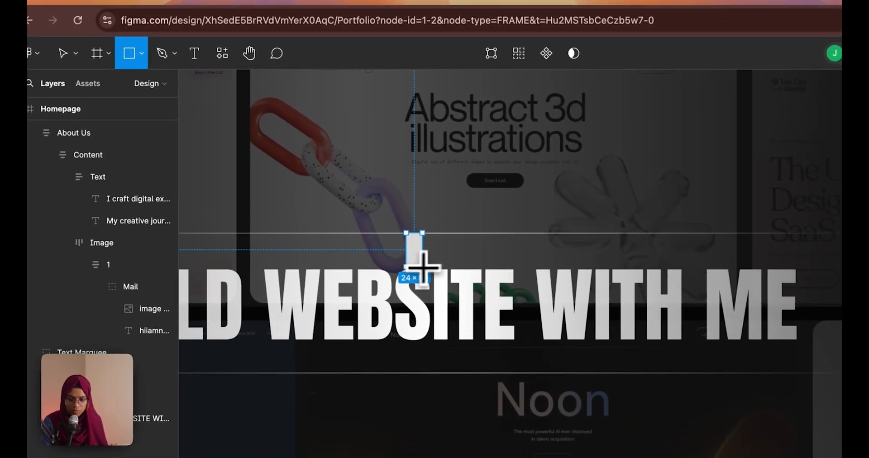
{"action": "left_click_drag", "start_coordinate": [422, 265], "coordinate": [417, 248]}
{"action": "key", "text": "BackSpace"}
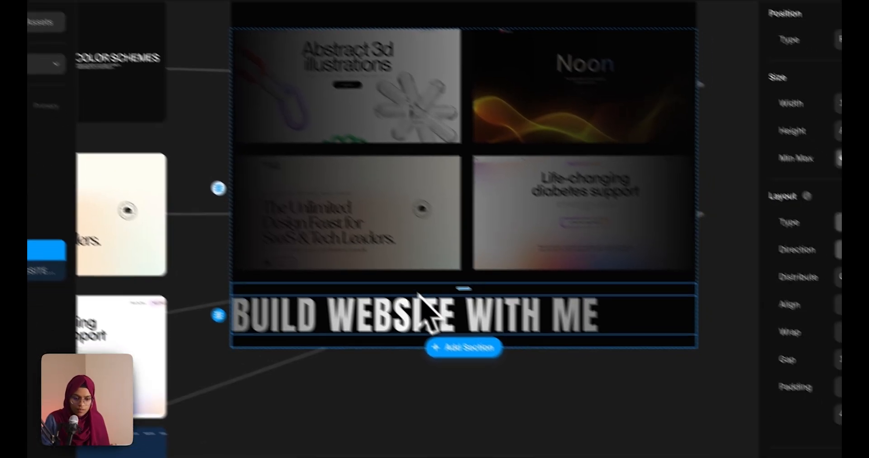
Set Text Wrap's top and bottom padding to 45 and centre-align the heading text
{"action": "left_click", "coordinate": [743, 360]}
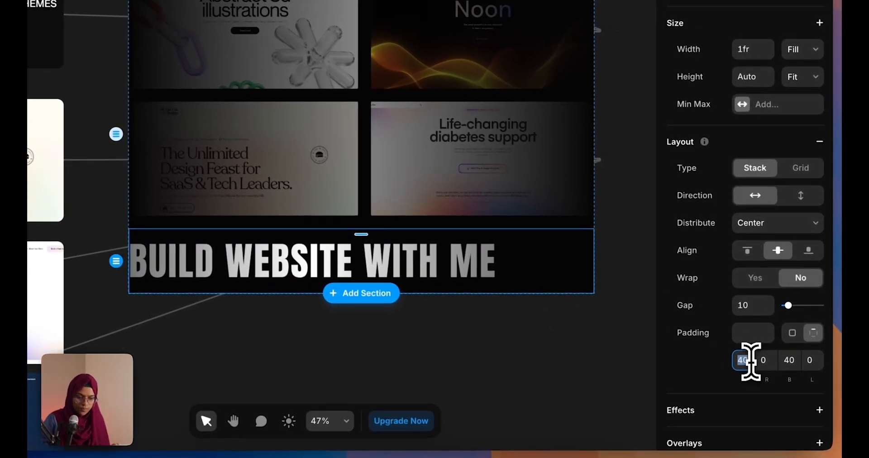
{"action": "left_click", "coordinate": [792, 360]}
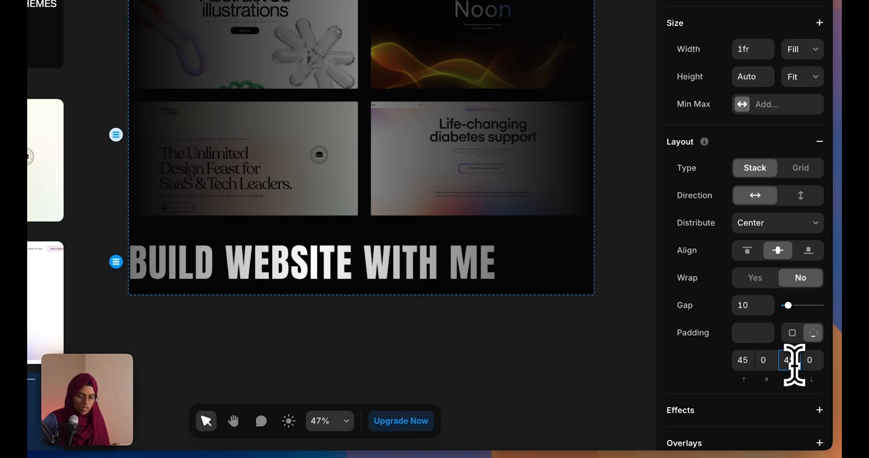
{"action": "left_click", "coordinate": [462, 328]}
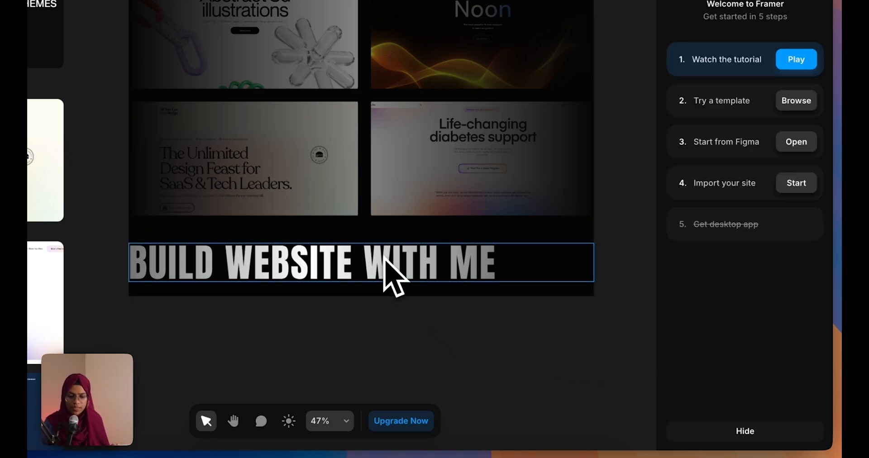
{"action": "left_click", "coordinate": [510, 265]}
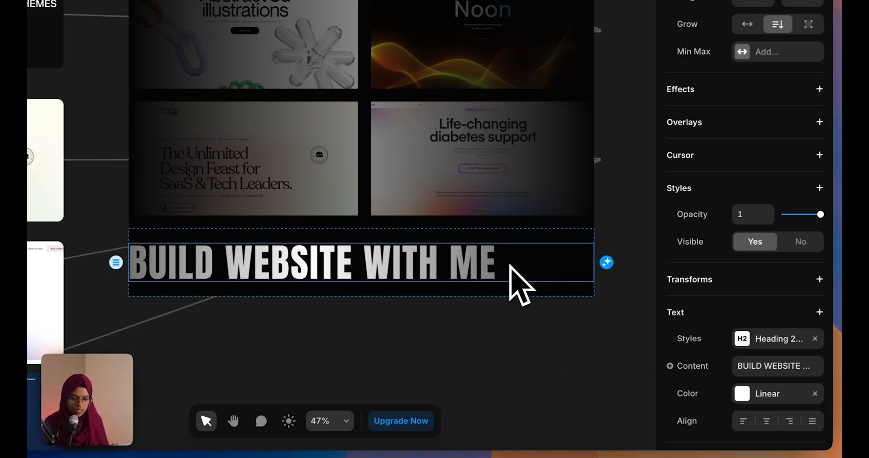
{"action": "scroll", "coordinate": [752, 419], "scroll_direction": "down", "scroll_amount": 1}
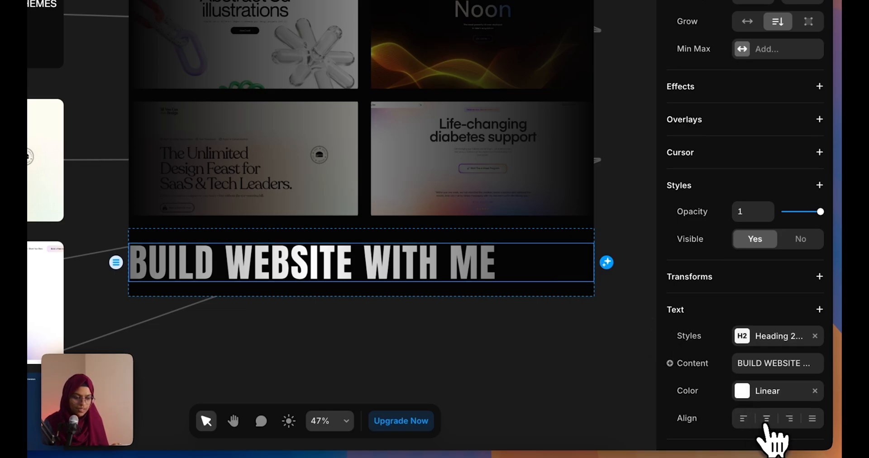
{"action": "left_click", "coordinate": [766, 418]}
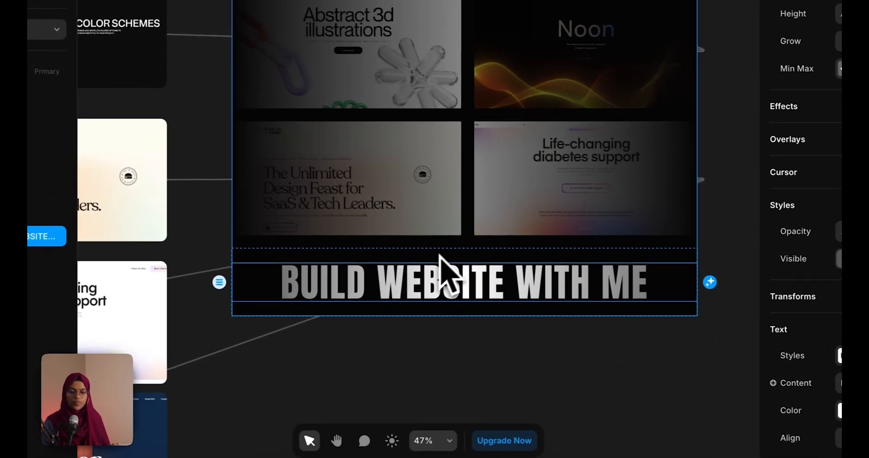
Add a border to Text Wrap, check its colour settings, then remove it
{"action": "left_click", "coordinate": [345, 234]}
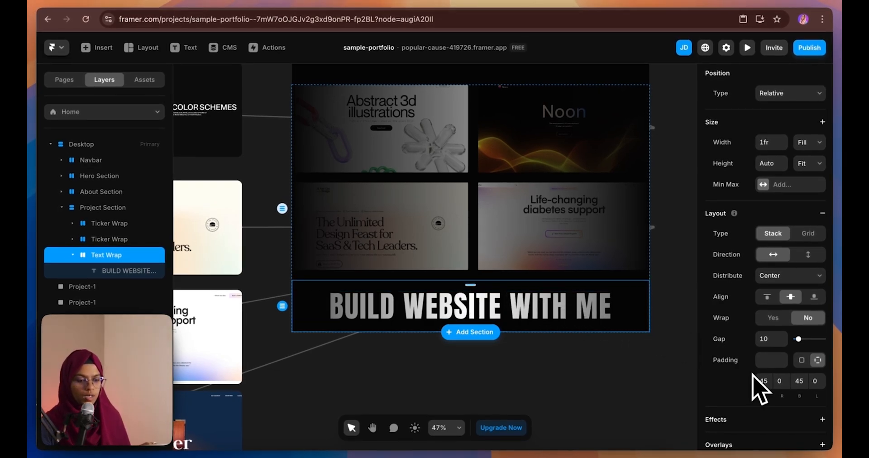
{"action": "scroll", "coordinate": [760, 387], "scroll_direction": "down", "scroll_amount": 6}
{"action": "left_click", "coordinate": [779, 400]}
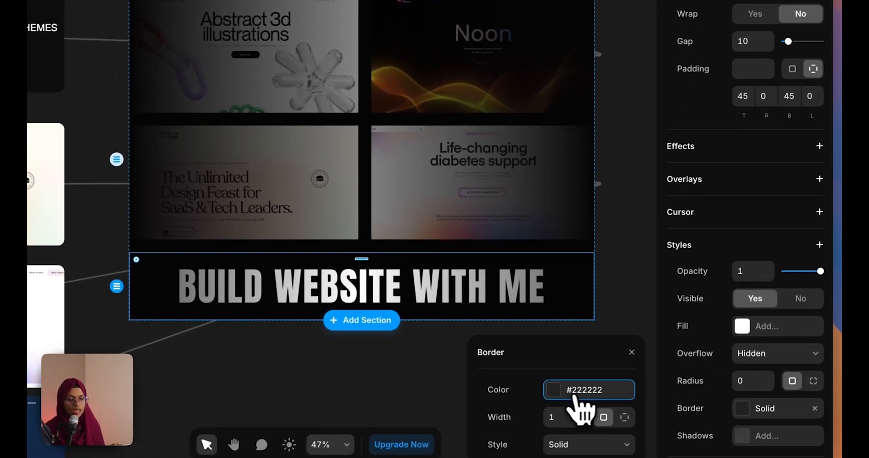
{"action": "left_click", "coordinate": [572, 393]}
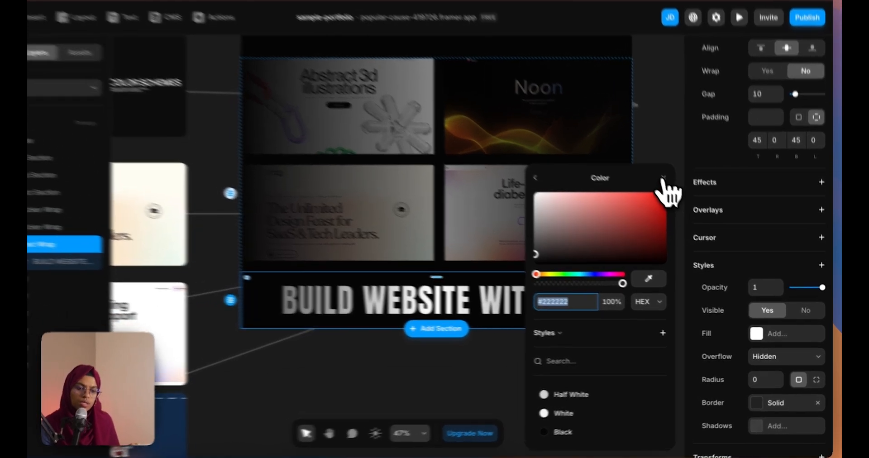
{"action": "left_click", "coordinate": [678, 194]}
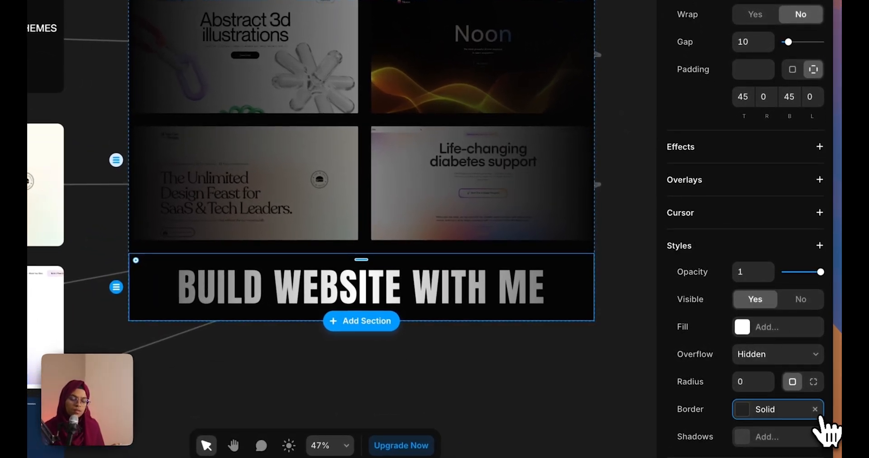
{"action": "left_click", "coordinate": [815, 409]}
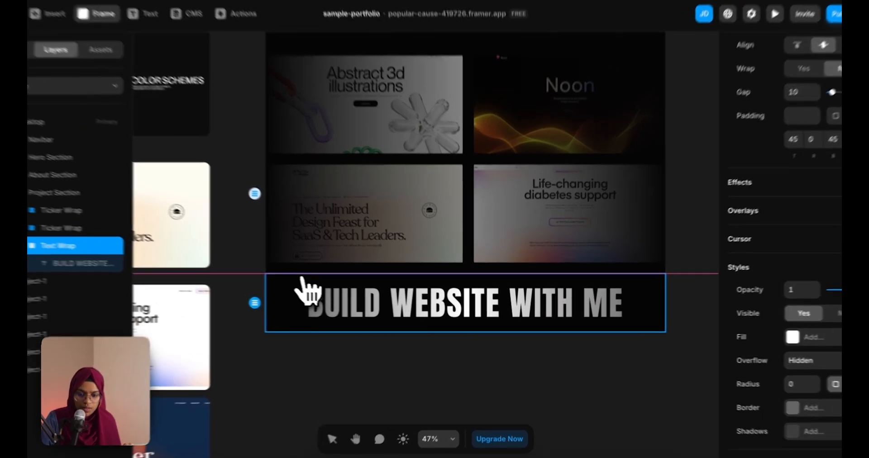
Draw a 1 px high frame along the heading's top and set its width to Fill
{"action": "key", "text": "f"}
{"action": "left_click_drag", "start_coordinate": [322, 280], "coordinate": [506, 287]}
{"action": "left_click_drag", "start_coordinate": [645, 269], "coordinate": [644, 268]}
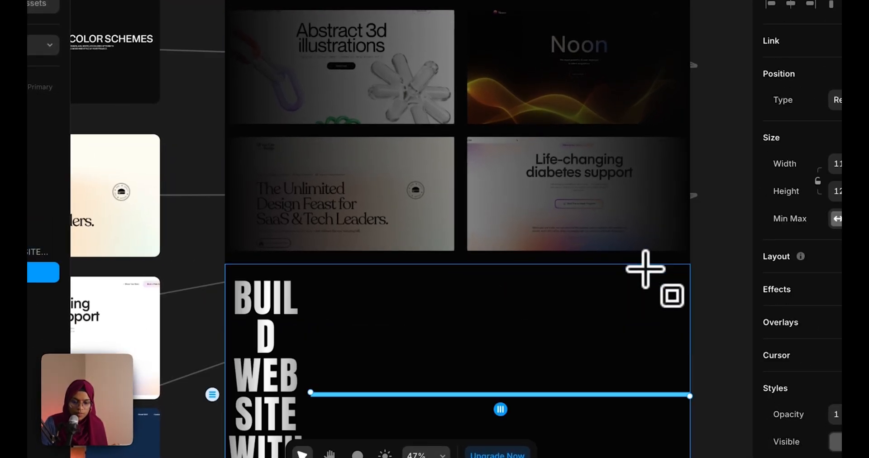
{"action": "left_click", "coordinate": [756, 204]}
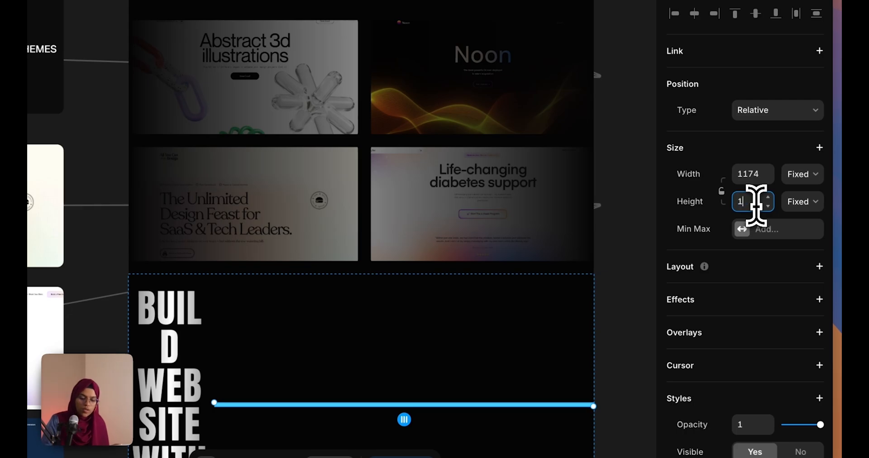
{"action": "left_click", "coordinate": [793, 178]}
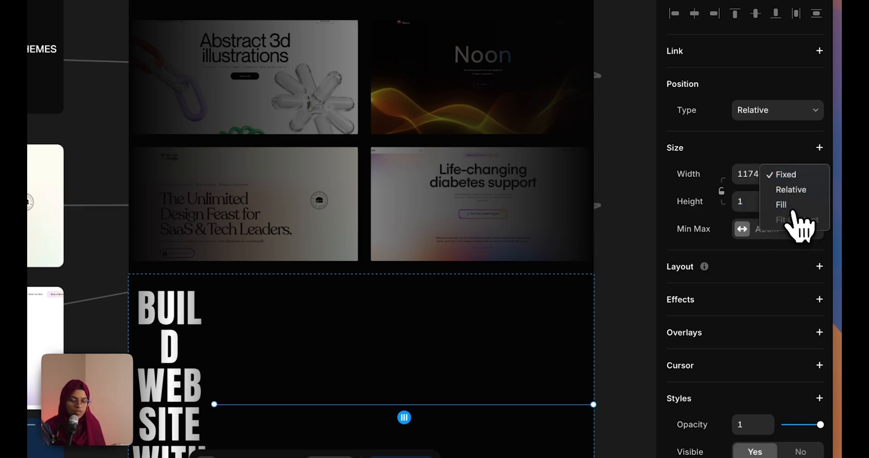
{"action": "left_click", "coordinate": [793, 207]}
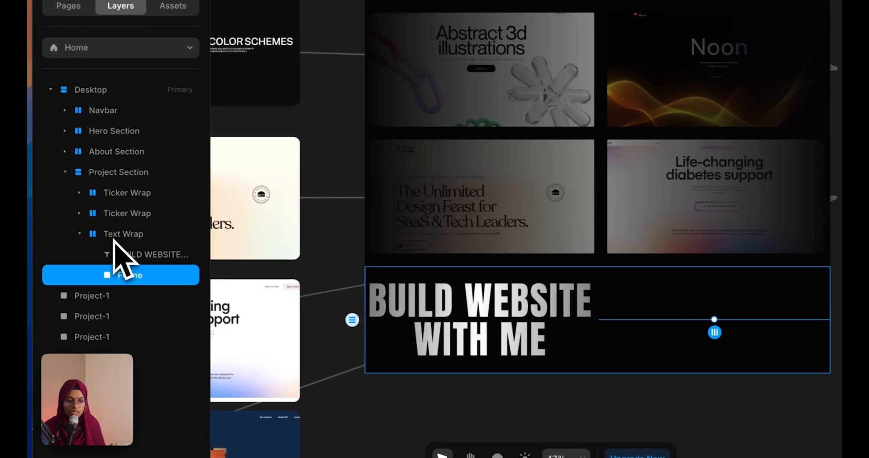
Stack Text Wrap vertically, move the frame above the heading, and set top padding 0
{"action": "left_click", "coordinate": [113, 232]}
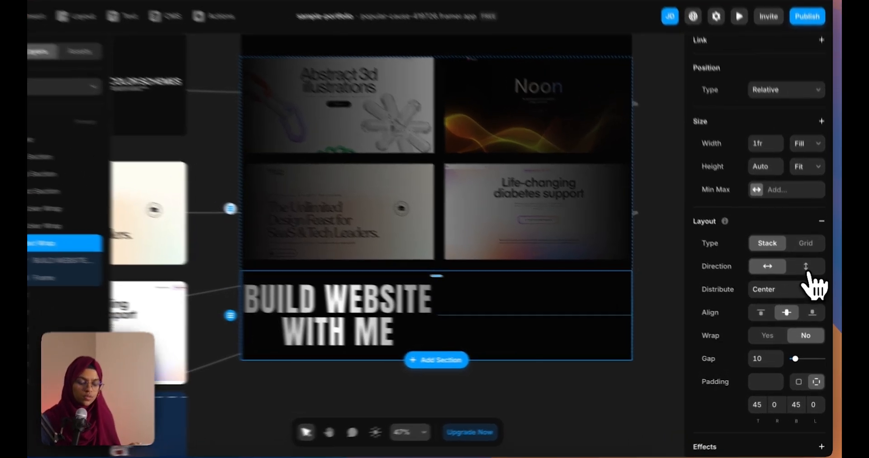
{"action": "left_click", "coordinate": [808, 276]}
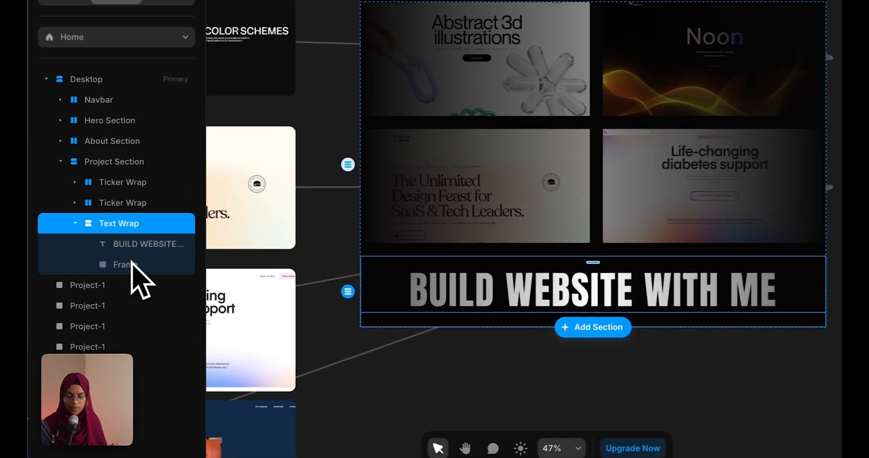
{"action": "left_click_drag", "start_coordinate": [43, 265], "coordinate": [45, 234]}
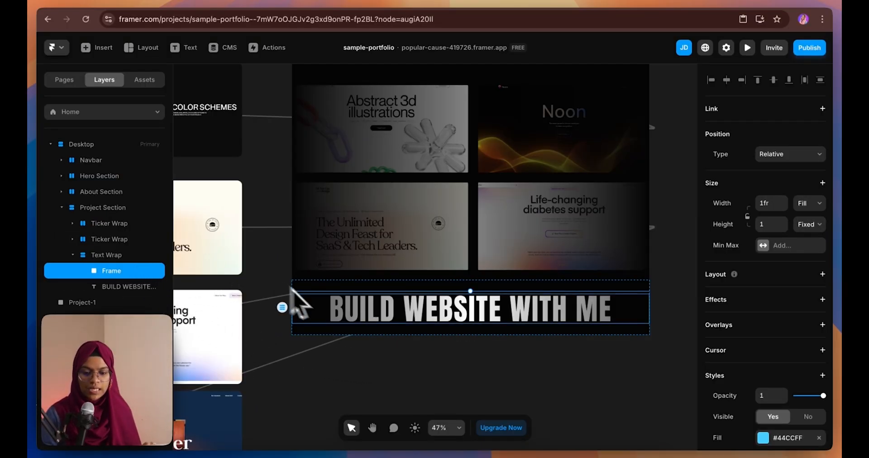
{"action": "left_click", "coordinate": [330, 300]}
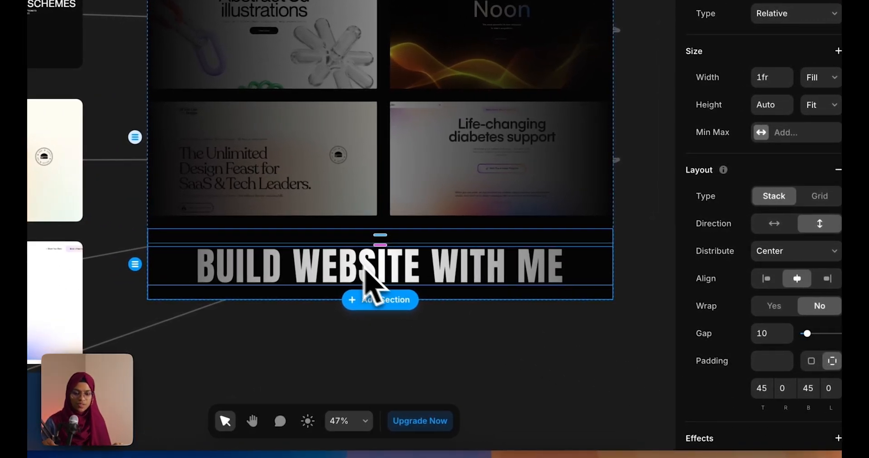
{"action": "left_click", "coordinate": [762, 388]}
{"action": "type", "text": "0"}
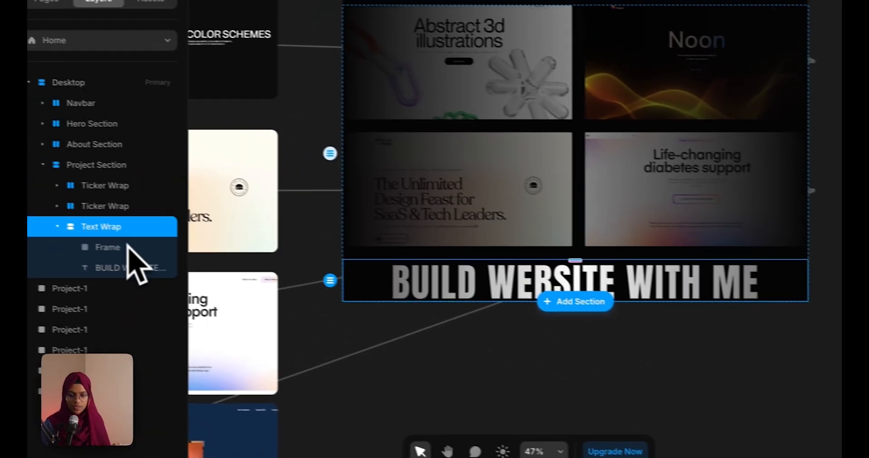
{"action": "left_click", "coordinate": [144, 252]}
{"action": "double_click", "coordinate": [153, 253]}
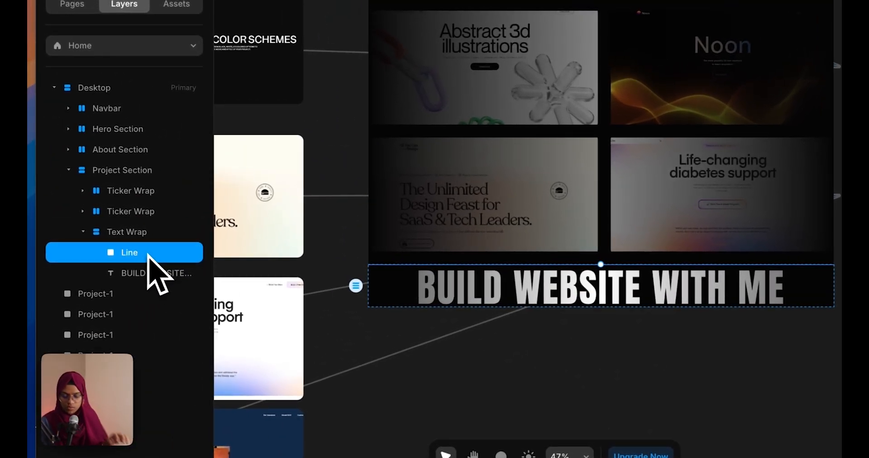
Duplicate the line below the heading and set the Text Wrap gap to 40
{"action": "key", "text": "ctrl+d"}
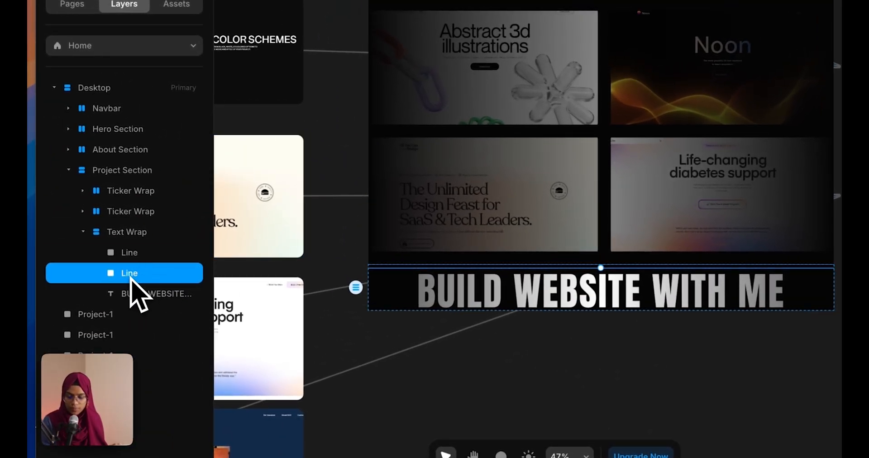
{"action": "left_click_drag", "start_coordinate": [137, 294], "coordinate": [137, 298]}
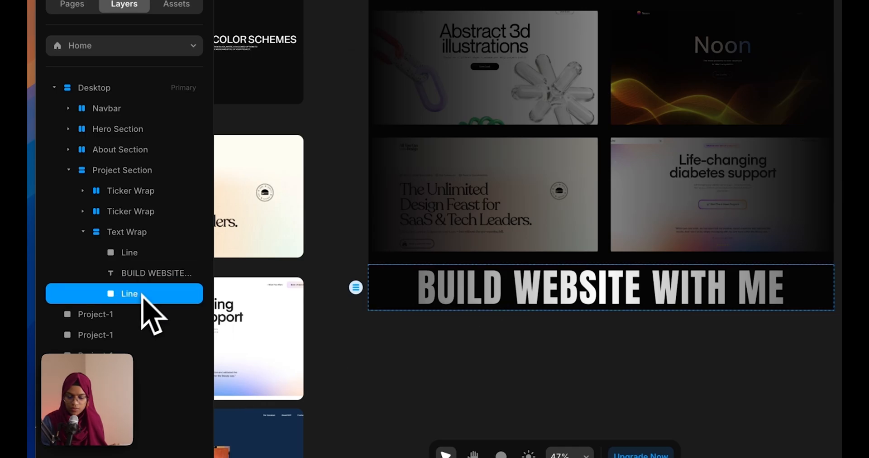
{"action": "left_click", "coordinate": [143, 240]}
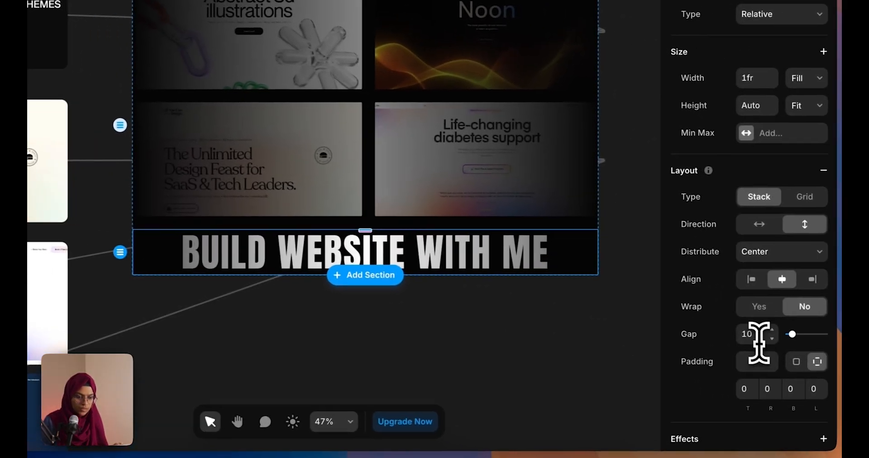
{"action": "left_click", "coordinate": [755, 334]}
{"action": "type", "text": "40"}
{"action": "key", "text": "Return"}
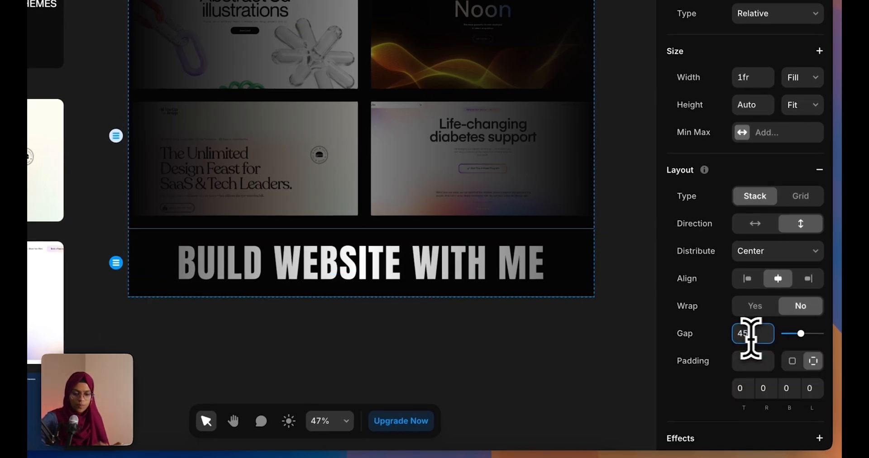
{"action": "left_click", "coordinate": [347, 342]}
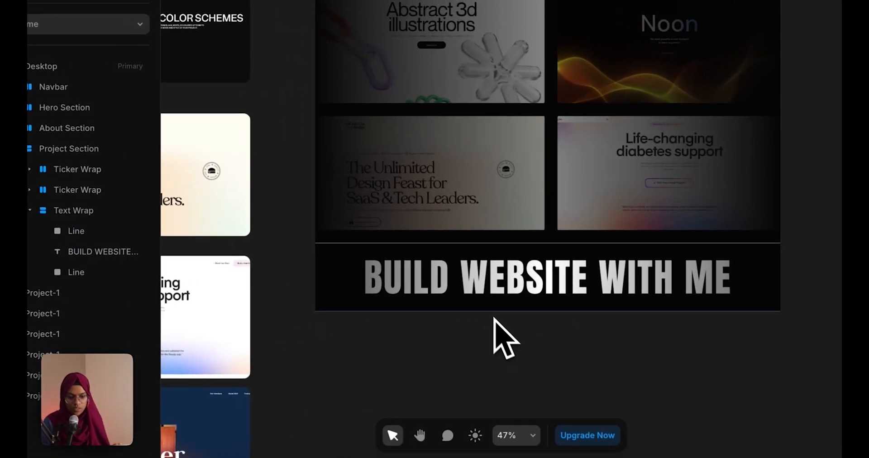
{"action": "left_click", "coordinate": [473, 280]}
Give the top line a linear gradient fill fading to 0% opacity, rotated to 91°
{"action": "left_click", "coordinate": [76, 231]}
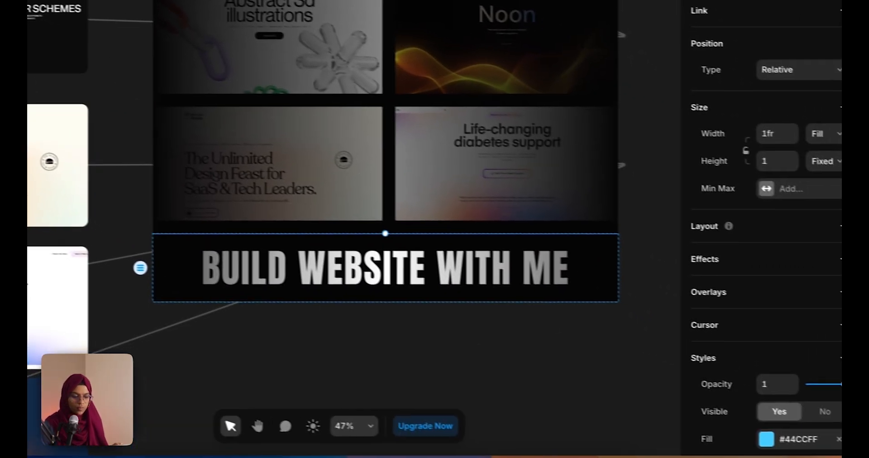
{"action": "scroll", "coordinate": [770, 316], "scroll_direction": "down", "scroll_amount": 5}
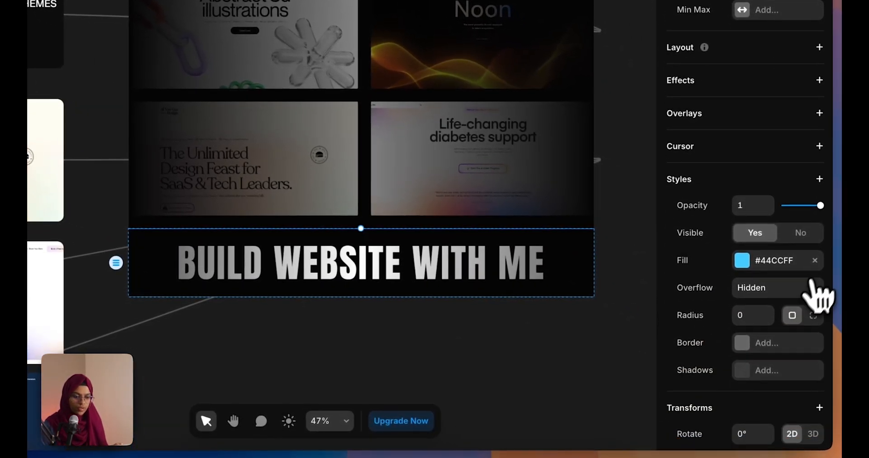
{"action": "left_click", "coordinate": [815, 260]}
{"action": "left_click", "coordinate": [743, 261]}
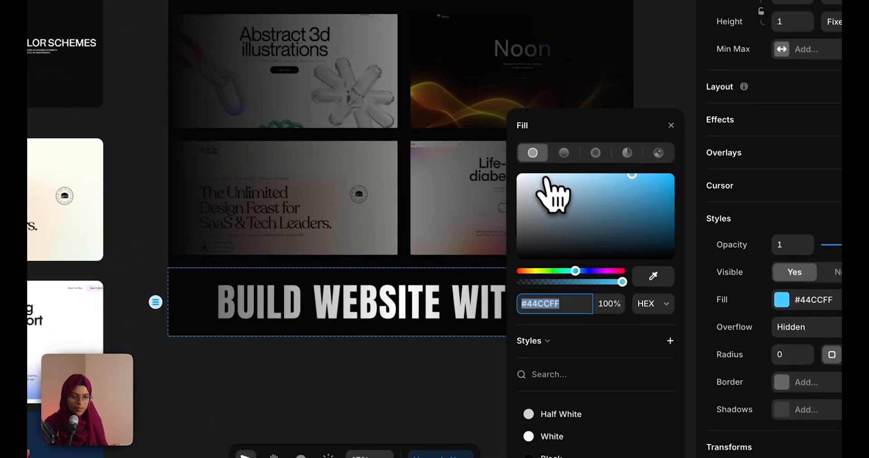
{"action": "left_click", "coordinate": [521, 109]}
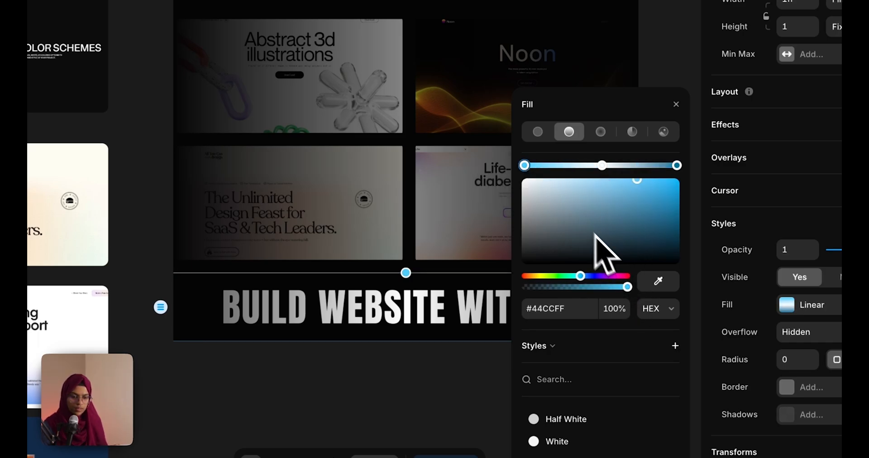
{"action": "left_click_drag", "start_coordinate": [627, 287], "coordinate": [475, 136]}
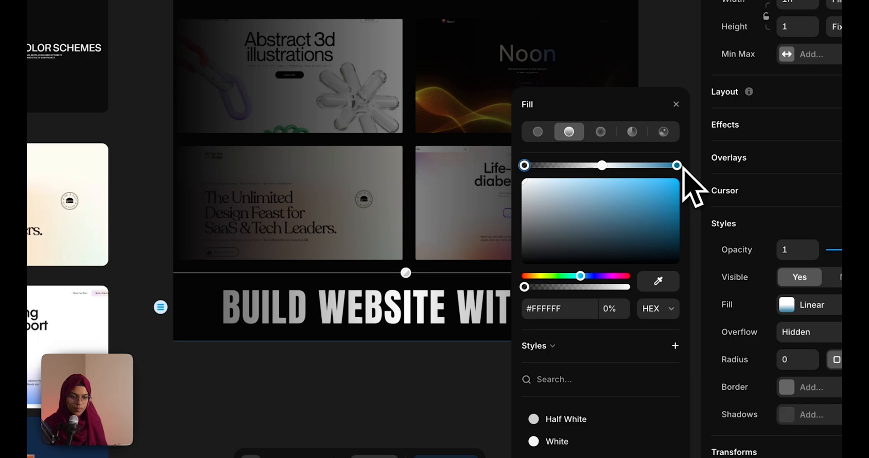
{"action": "left_click_drag", "start_coordinate": [407, 273], "coordinate": [337, 267]}
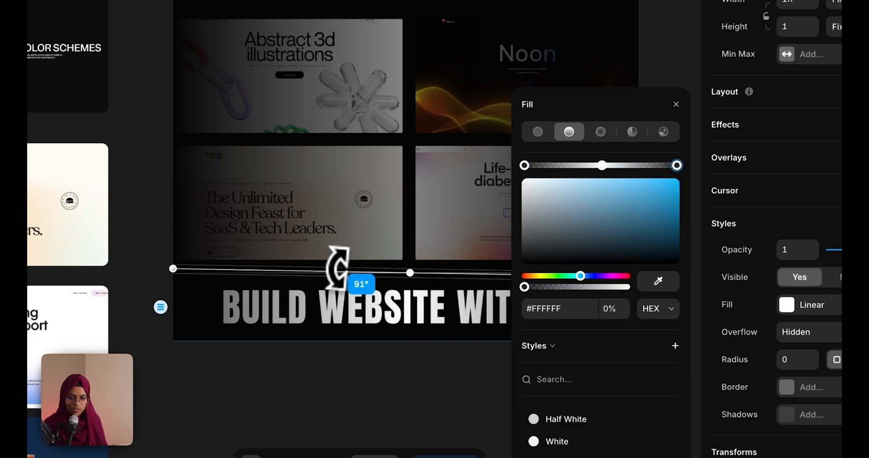
{"action": "left_click", "coordinate": [367, 371]}
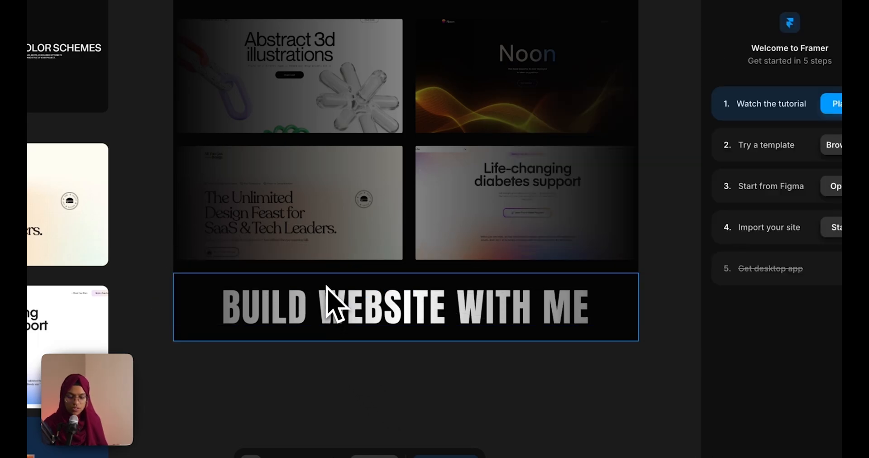
Copy the top line's gradient fill and paste it onto the bottom line
{"action": "left_click", "coordinate": [327, 307]}
{"action": "left_click", "coordinate": [139, 259]}
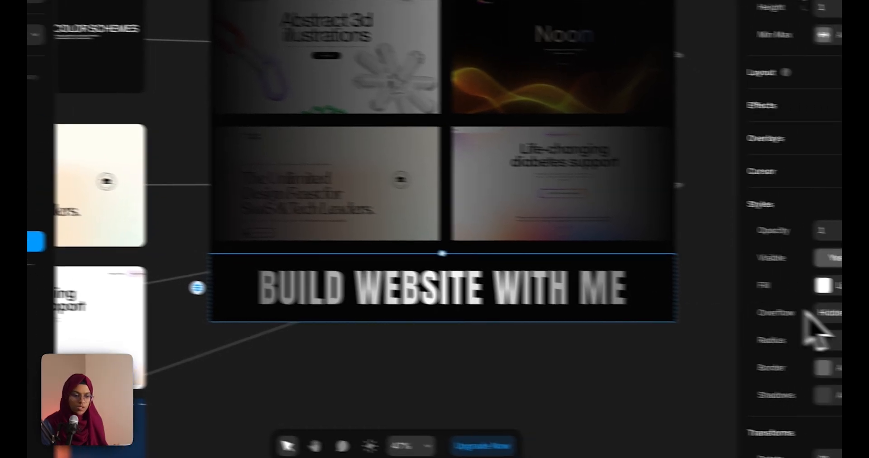
{"action": "right_click", "coordinate": [762, 274]}
{"action": "left_click", "coordinate": [775, 286]}
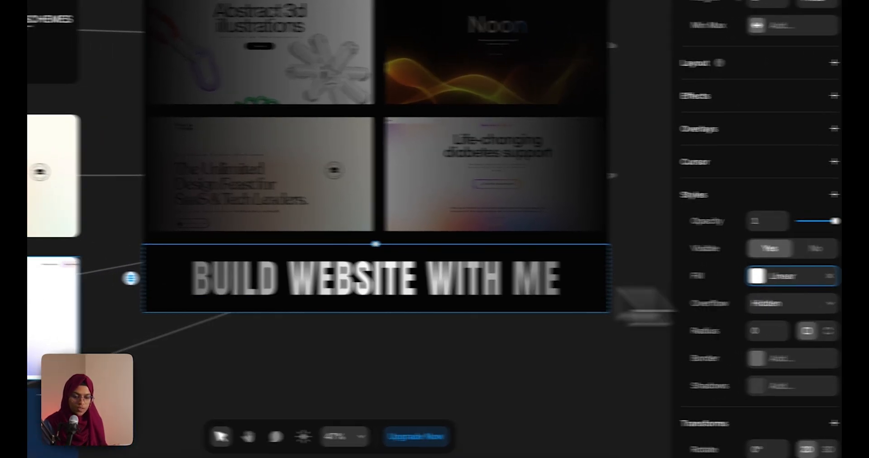
{"action": "left_click", "coordinate": [140, 276]}
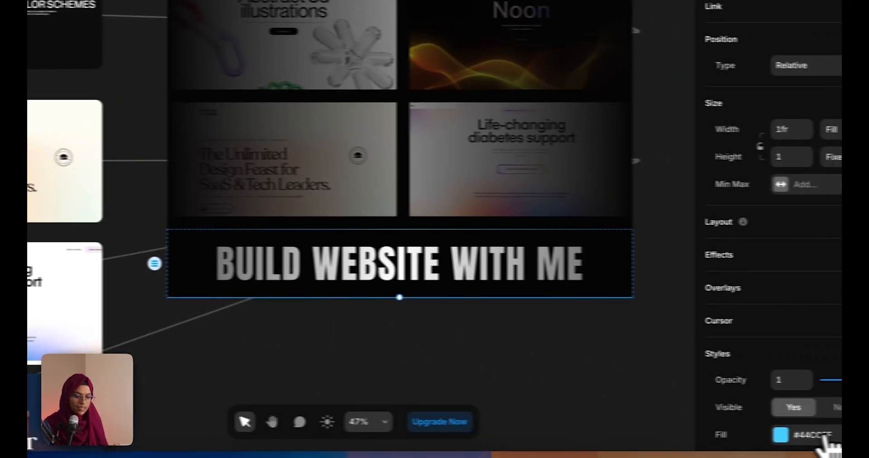
{"action": "right_click", "coordinate": [822, 438]}
{"action": "left_click", "coordinate": [772, 368]}
{"action": "left_click", "coordinate": [479, 298]}
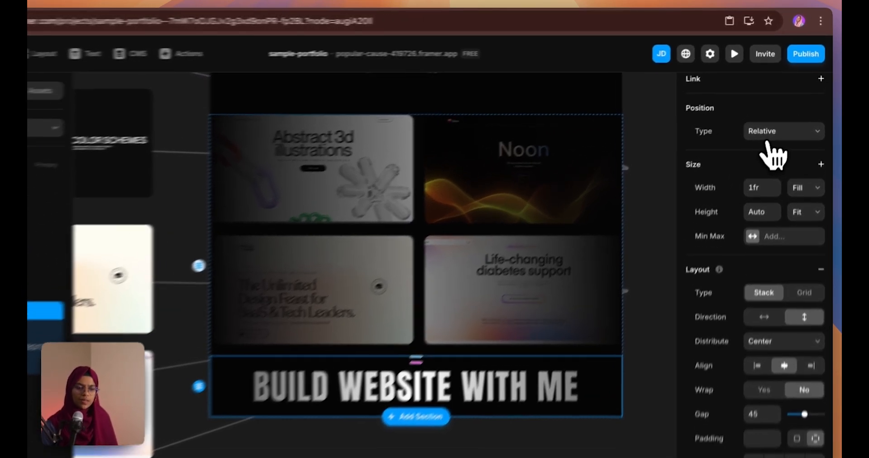
Make the Text Wrap banner Absolute, centre it vertically (T/B 296), and set width to Relative 100%
{"action": "left_click", "coordinate": [781, 114]}
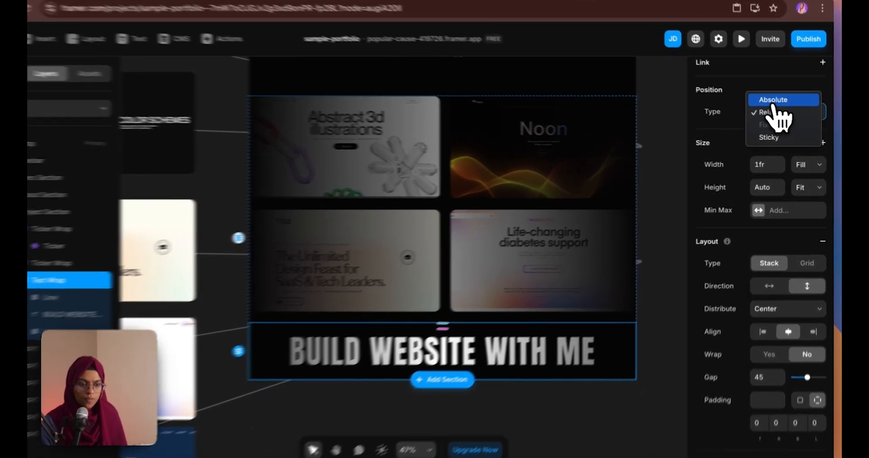
{"action": "left_click", "coordinate": [777, 105]}
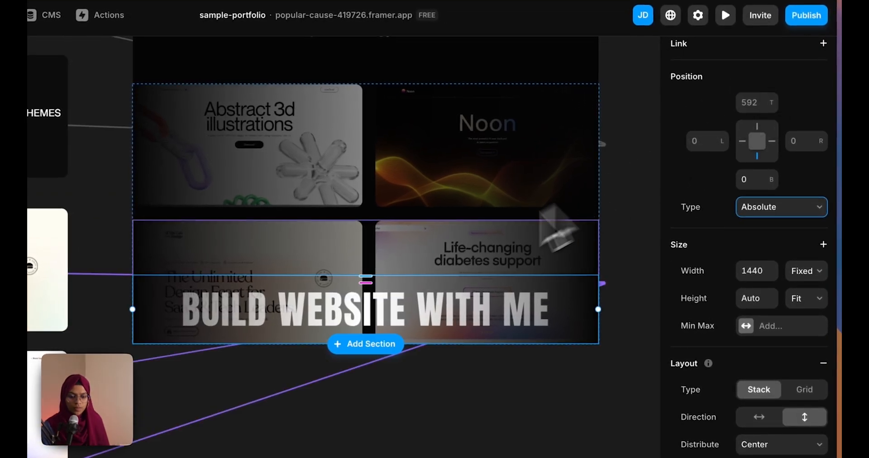
{"action": "left_click_drag", "start_coordinate": [375, 285], "coordinate": [378, 186]}
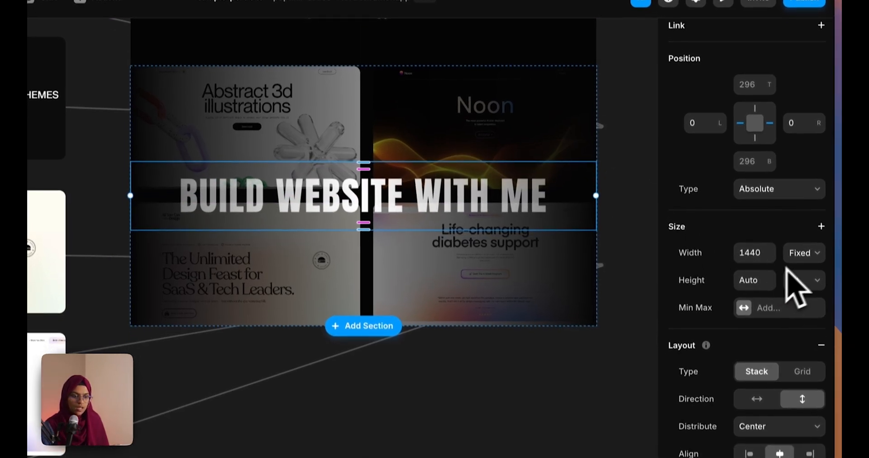
{"action": "left_click", "coordinate": [805, 271]}
{"action": "left_click", "coordinate": [799, 288]}
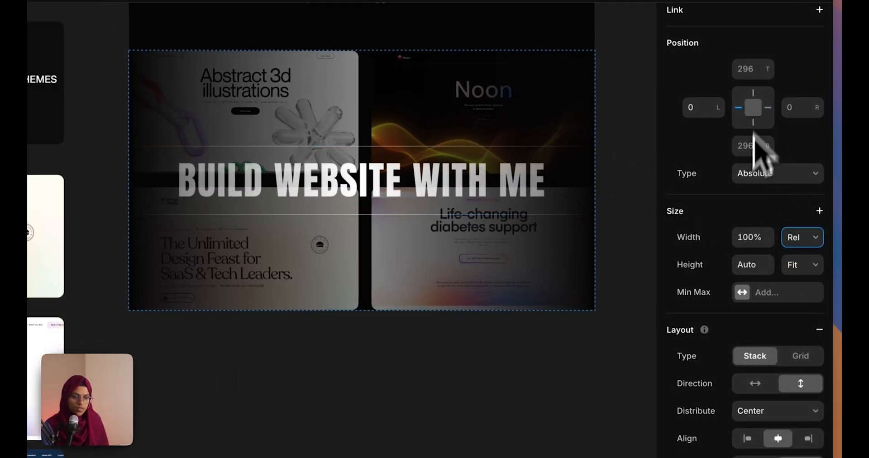
{"action": "left_click", "coordinate": [518, 398]}
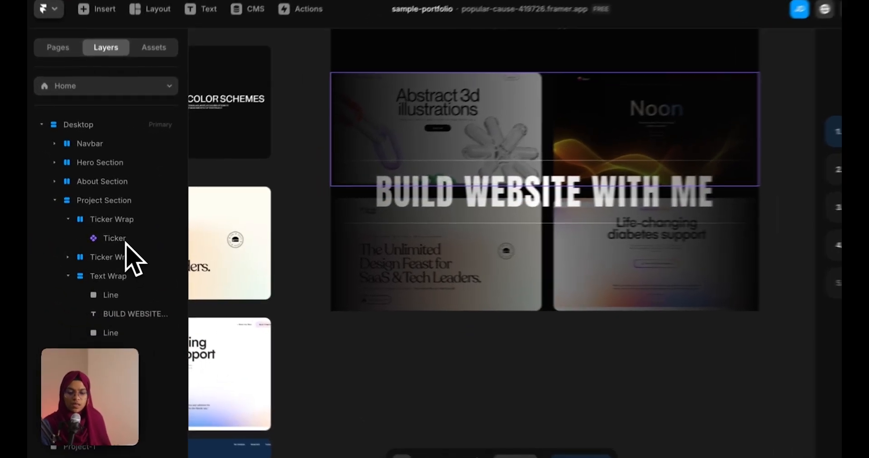
Set both Ticker layers' opacity to 0.3, then preview the live site
{"action": "left_click", "coordinate": [117, 239]}
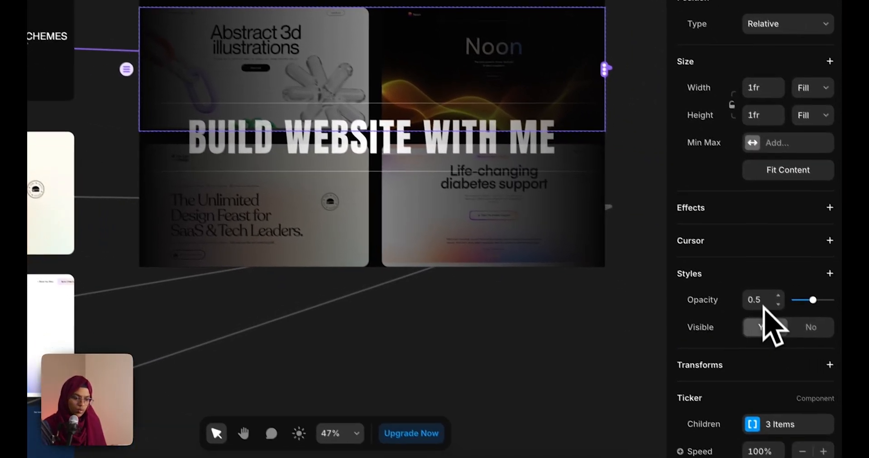
{"action": "left_click", "coordinate": [770, 300]}
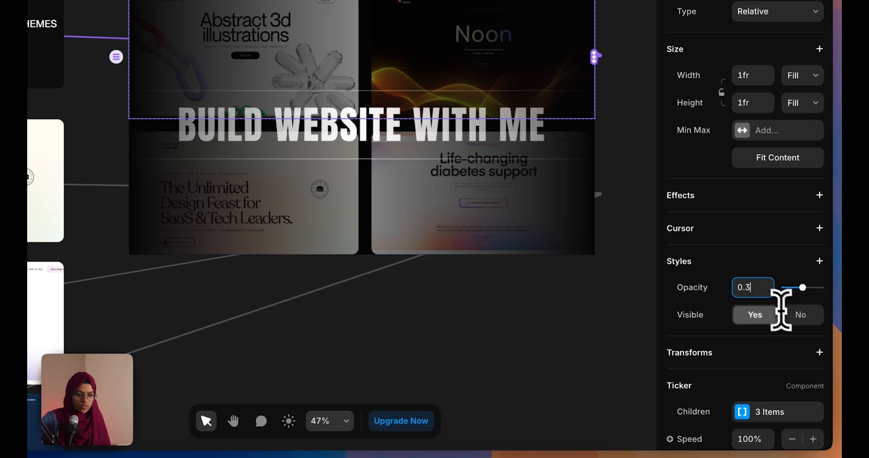
{"action": "type", "text": "0.3"}
{"action": "key", "text": "Return"}
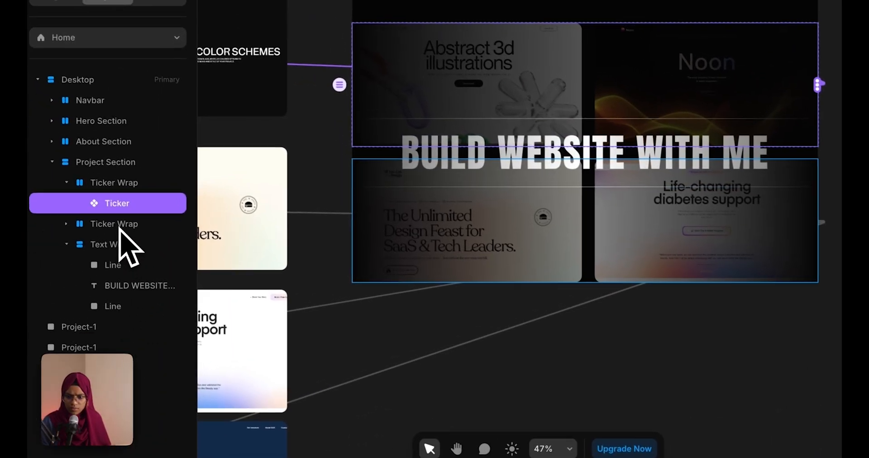
{"action": "left_click", "coordinate": [121, 225]}
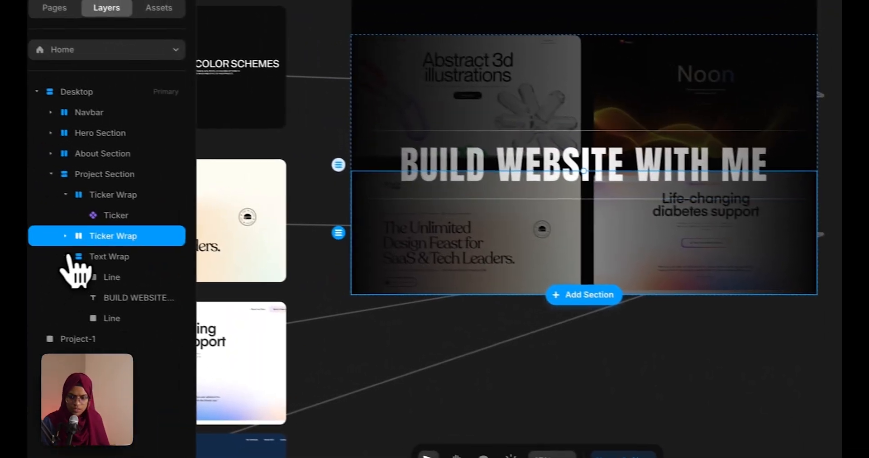
{"action": "left_click", "coordinate": [66, 224]}
{"action": "left_click", "coordinate": [131, 260]}
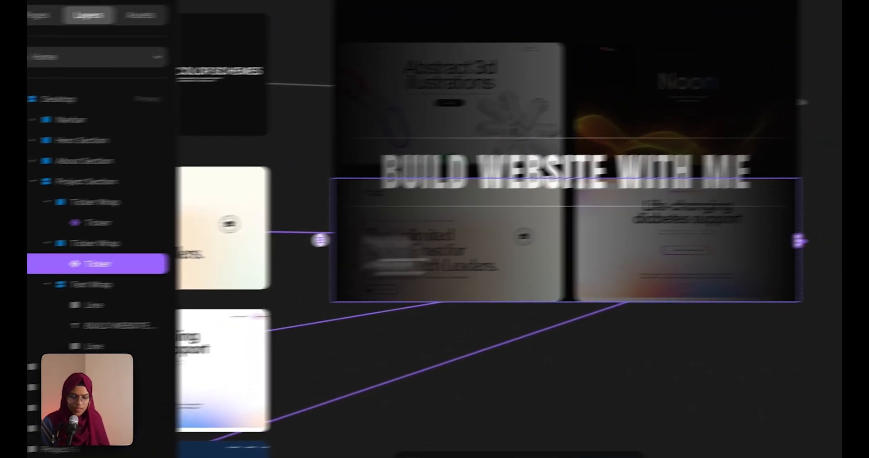
{"action": "left_click", "coordinate": [757, 109]}
{"action": "type", "text": "0.3"}
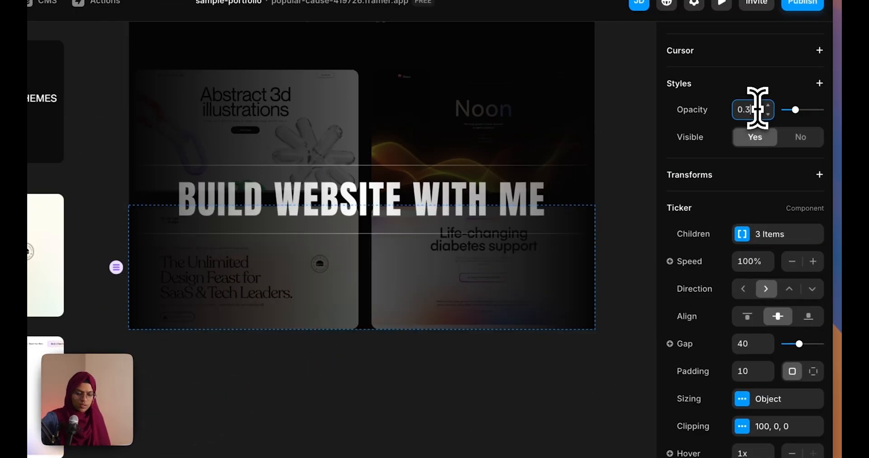
{"action": "left_click", "coordinate": [501, 394]}
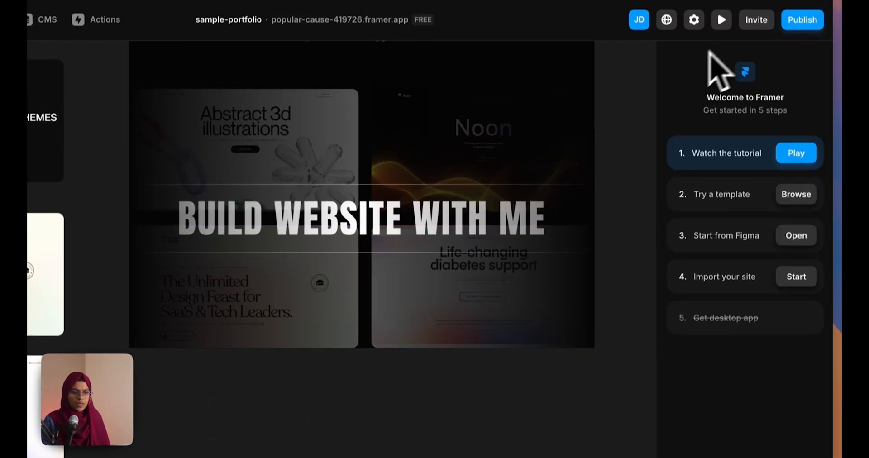
{"action": "left_click", "coordinate": [723, 37]}
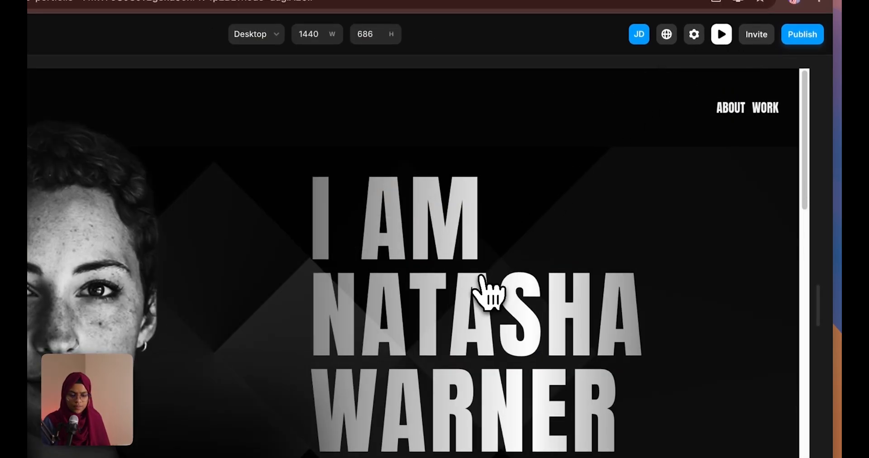
{"action": "scroll", "coordinate": [486, 298], "scroll_direction": "down", "scroll_amount": 10}
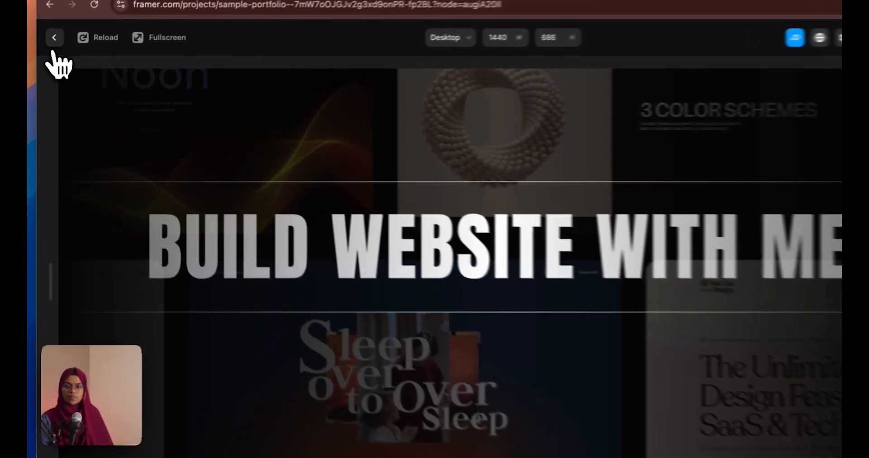
{"action": "left_click", "coordinate": [51, 48]}
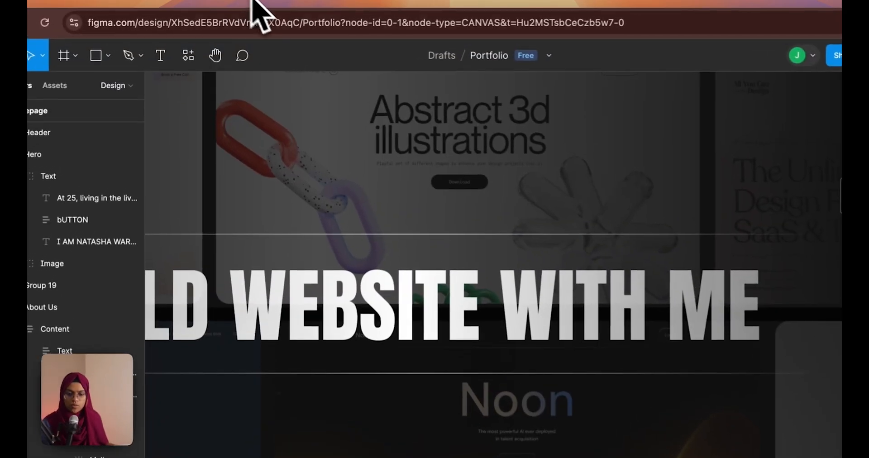
Scroll the Figma Portfolio canvas down to the services section
{"action": "scroll", "coordinate": [444, 295], "scroll_direction": "down", "scroll_amount": 3}
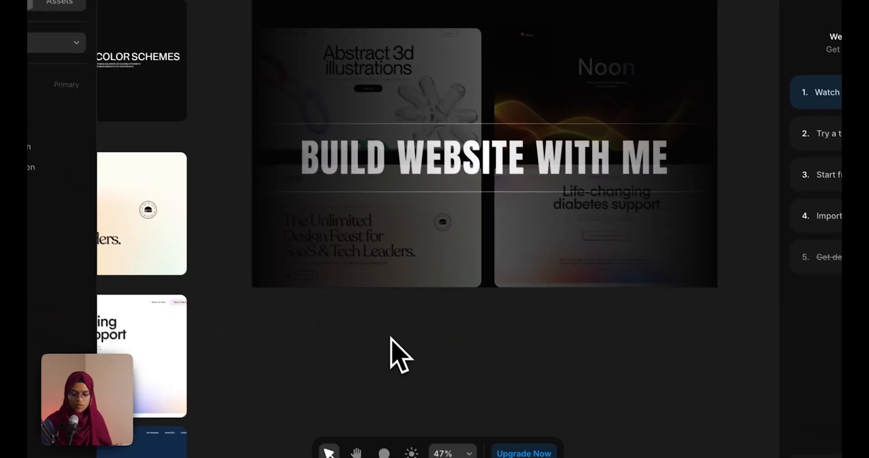
Draw a new frame, place it after Project Section, and name it Expertise Section
{"action": "key", "text": "f"}
{"action": "left_click_drag", "start_coordinate": [243, 279], "coordinate": [664, 456]}
{"action": "left_click_drag", "start_coordinate": [98, 317], "coordinate": [123, 176]}
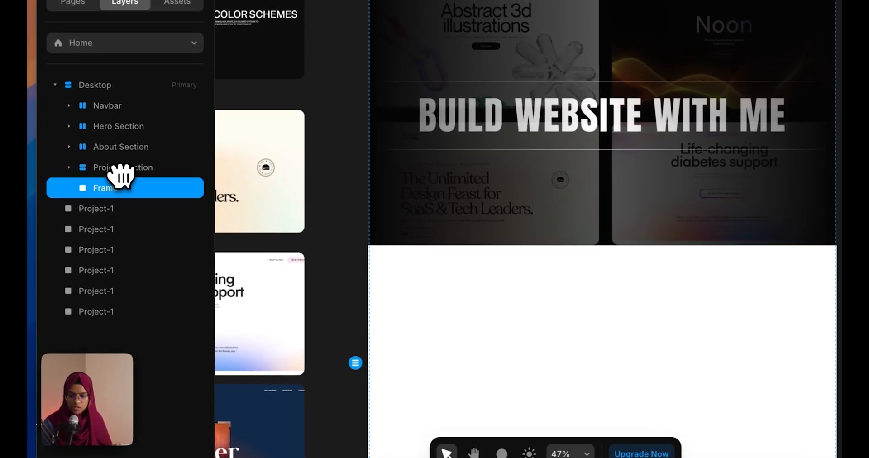
{"action": "type", "text": "E"}
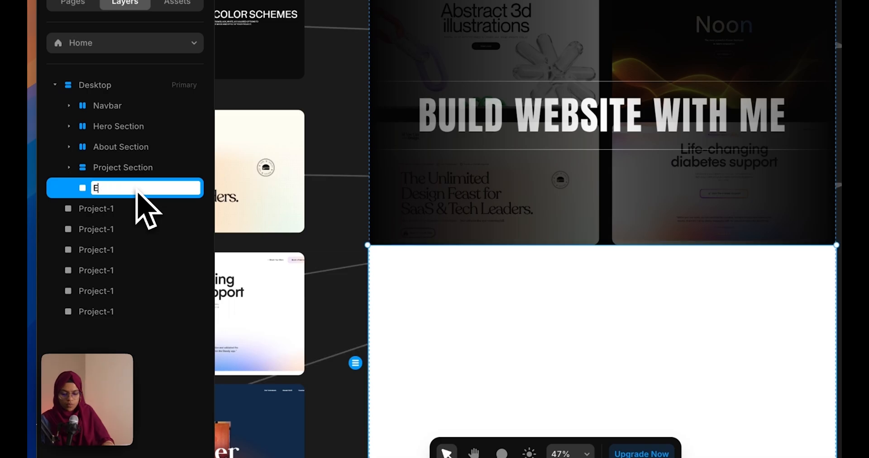
{"action": "type", "text": "xpertise Se"}
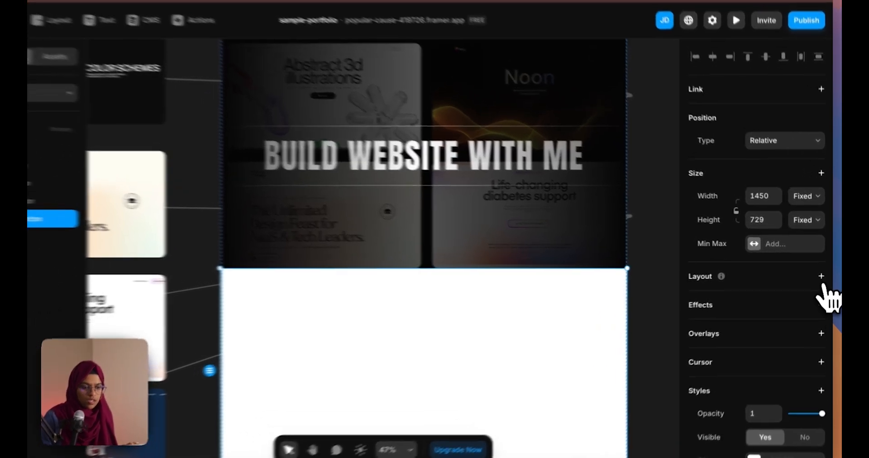
Give Expertise Section a stack layout, Fill width and the Black (#070707) fill style
{"action": "left_click", "coordinate": [823, 274]}
{"action": "left_click", "coordinate": [810, 187]}
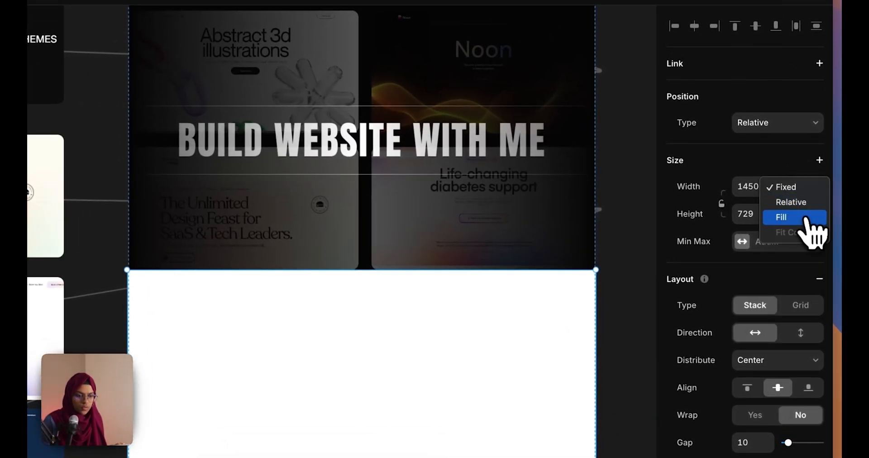
{"action": "left_click", "coordinate": [805, 214]}
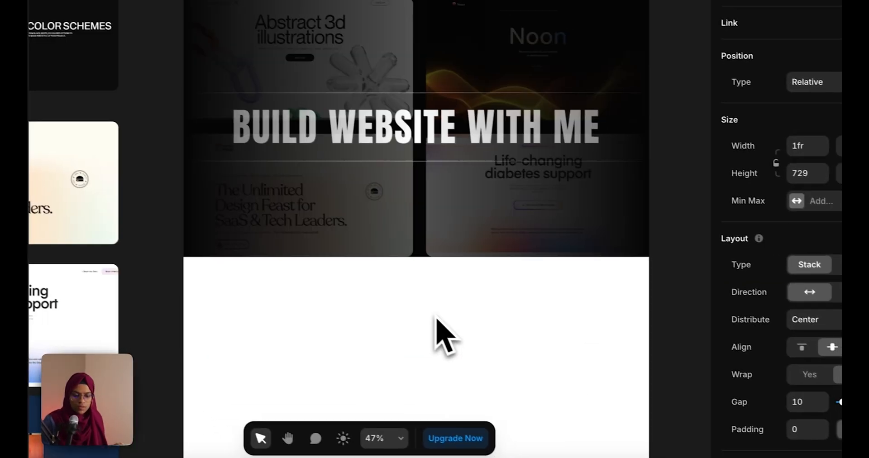
{"action": "scroll", "coordinate": [383, 360], "scroll_direction": "down", "scroll_amount": 3}
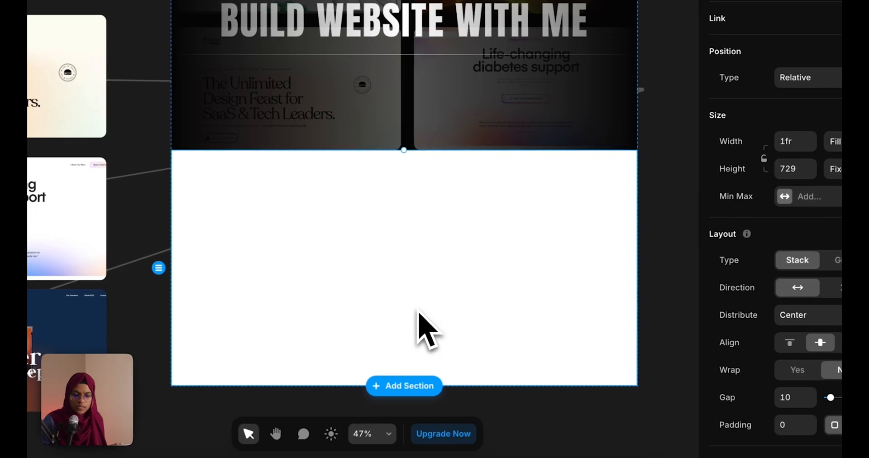
{"action": "scroll", "coordinate": [811, 425], "scroll_direction": "down", "scroll_amount": 10}
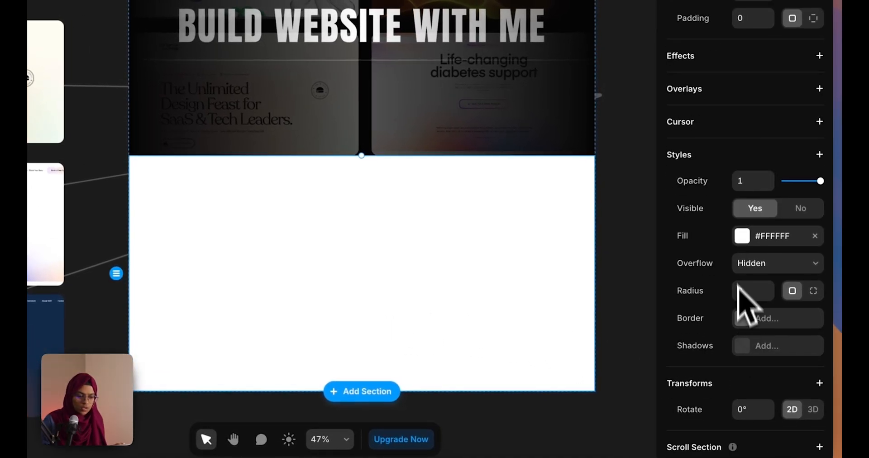
{"action": "left_click", "coordinate": [742, 236]}
{"action": "left_click", "coordinate": [524, 438]}
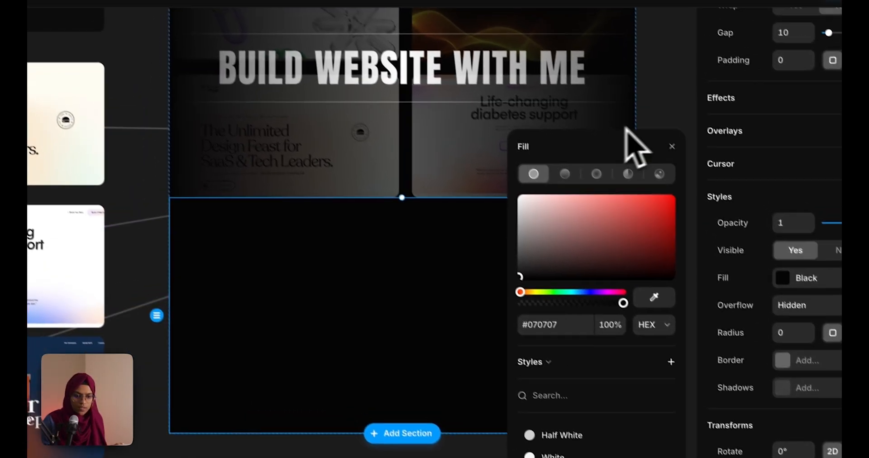
{"action": "left_click", "coordinate": [621, 76]}
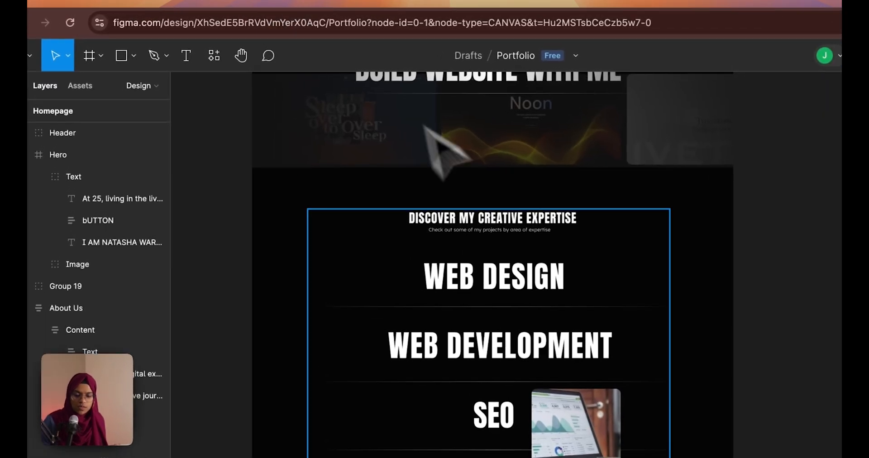
{"action": "double_click", "coordinate": [505, 229]}
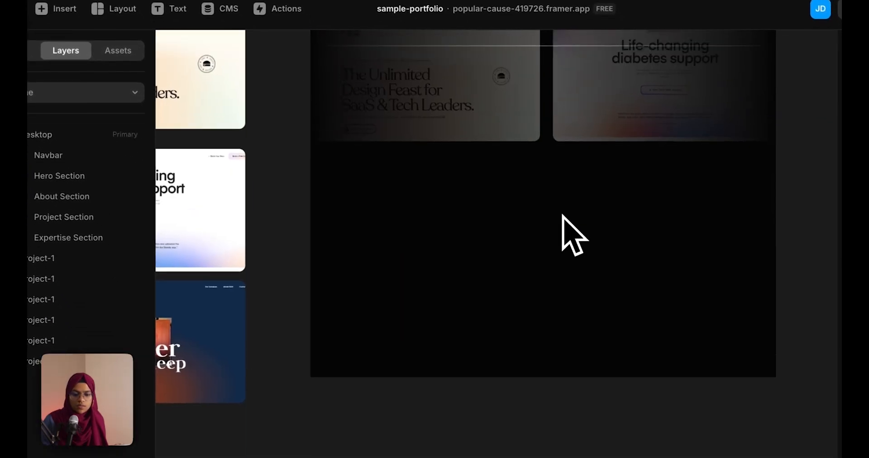
{"action": "scroll", "coordinate": [564, 217], "scroll_direction": "up", "scroll_amount": 10}
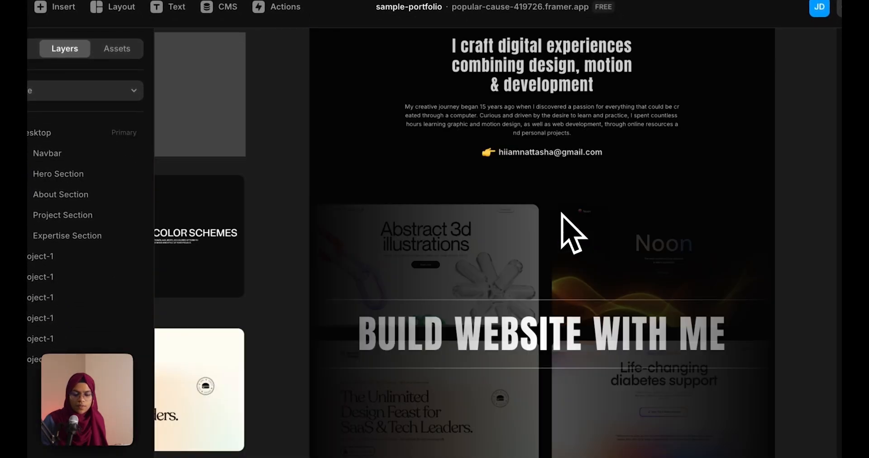
Copy the 'I craft digital experiences' heading into the Expertise Section
{"action": "left_click", "coordinate": [531, 108]}
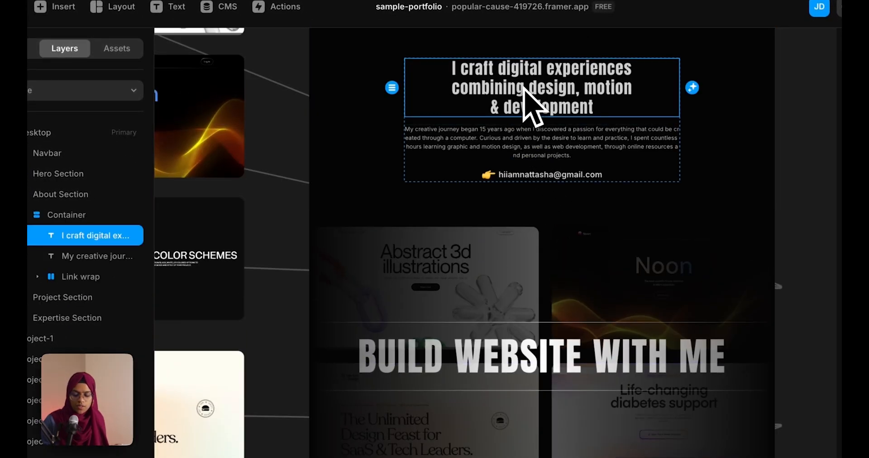
{"action": "key", "text": "ctrl+c"}
{"action": "left_click", "coordinate": [35, 321]}
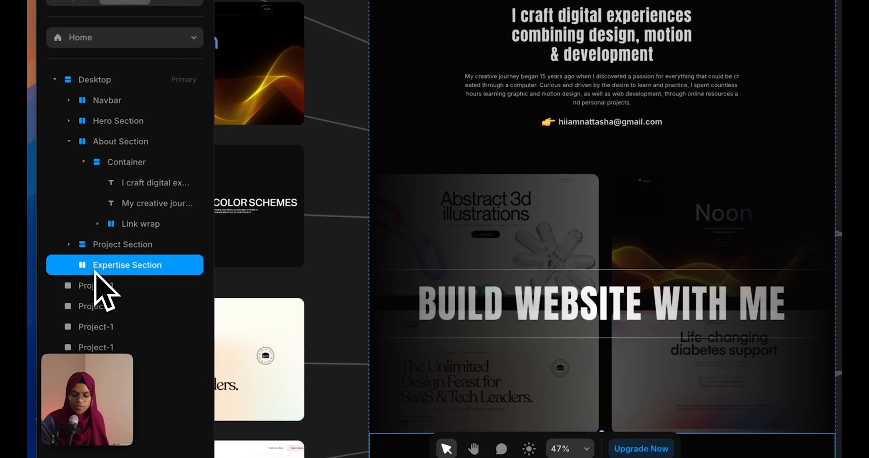
{"action": "key", "text": "ctrl+v"}
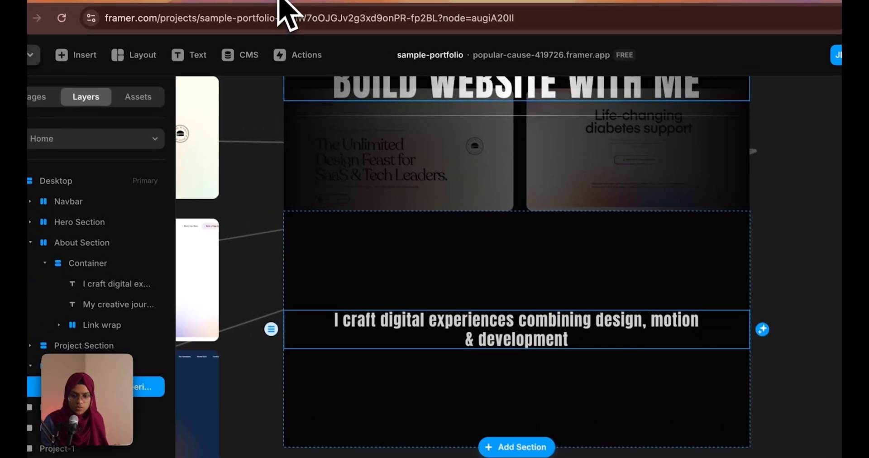
Replace the pasted heading's content with the Figma title DISCOVER MY CREATIVE EXPERTISE
{"action": "left_click", "coordinate": [287, 7]}
{"action": "double_click", "coordinate": [535, 229]}
{"action": "double_click", "coordinate": [528, 219]}
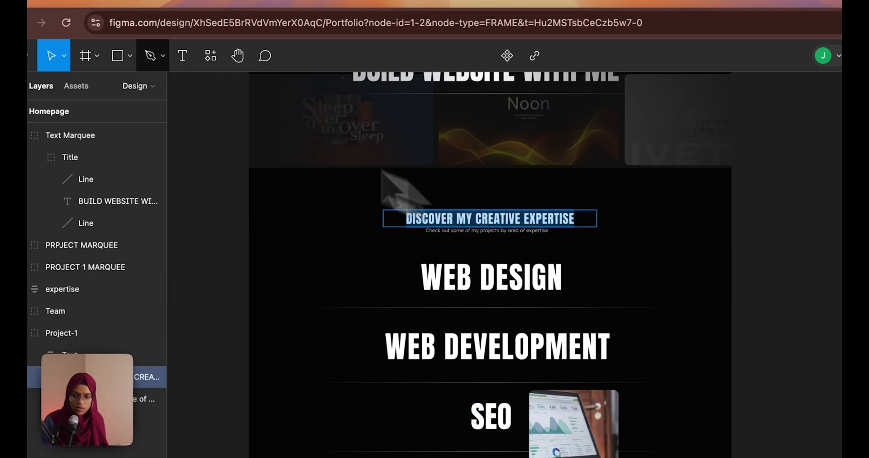
{"action": "left_click", "coordinate": [150, 5]}
{"action": "scroll", "coordinate": [797, 431], "scroll_direction": "down", "scroll_amount": 7}
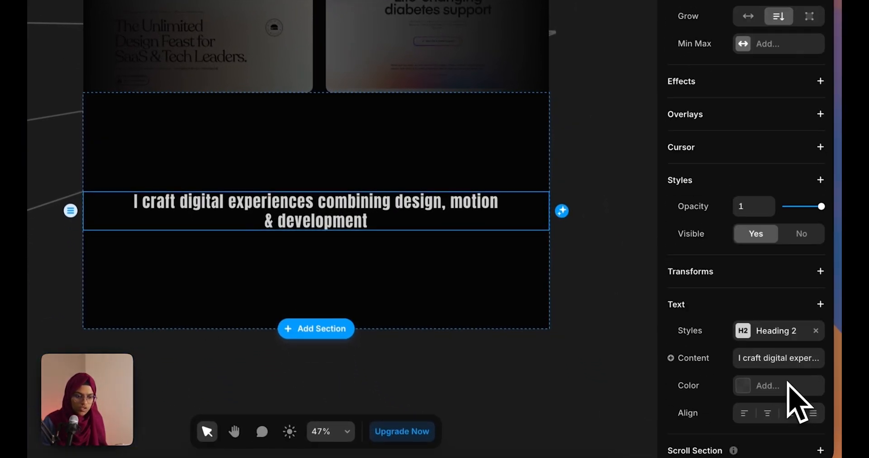
{"action": "left_click", "coordinate": [778, 284]}
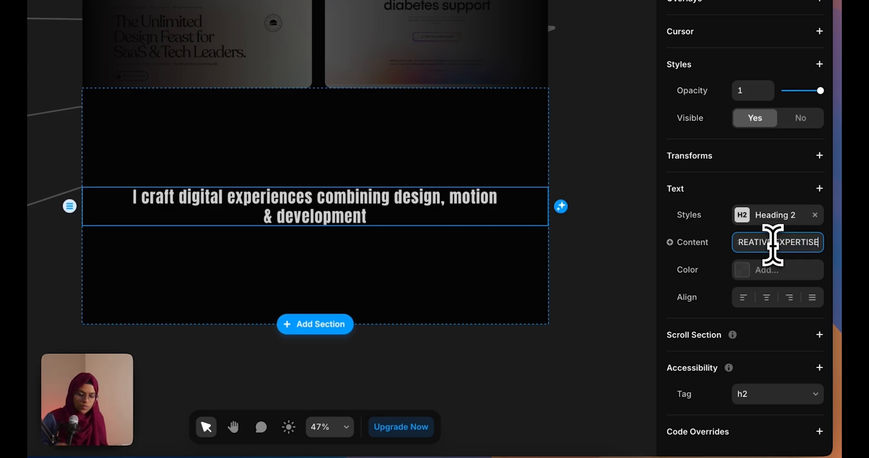
{"action": "key", "text": "Return"}
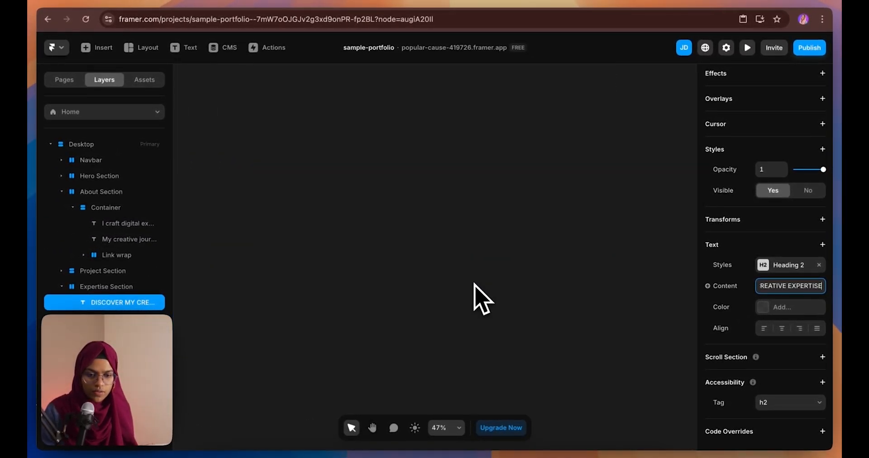
Paste a copy of the About paragraph into Expertise Section as the Figma subtitle
{"action": "scroll", "coordinate": [481, 299], "scroll_direction": "up", "scroll_amount": 5}
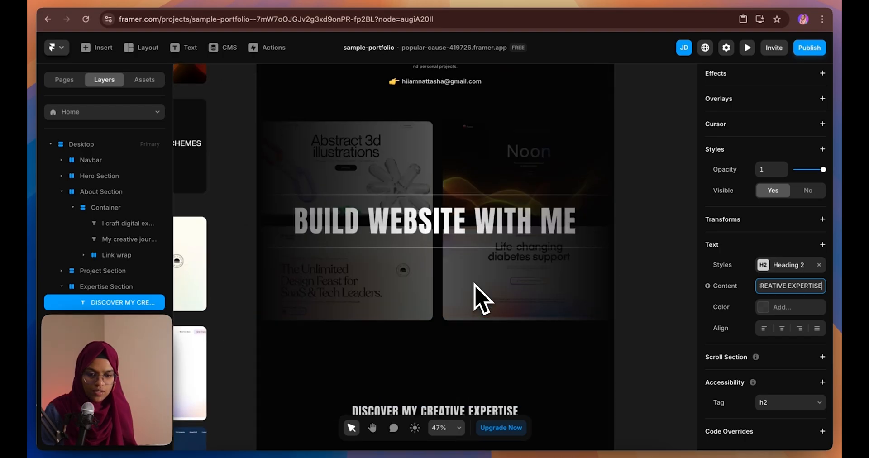
{"action": "scroll", "coordinate": [475, 292], "scroll_direction": "up", "scroll_amount": 3}
{"action": "left_click", "coordinate": [439, 147]}
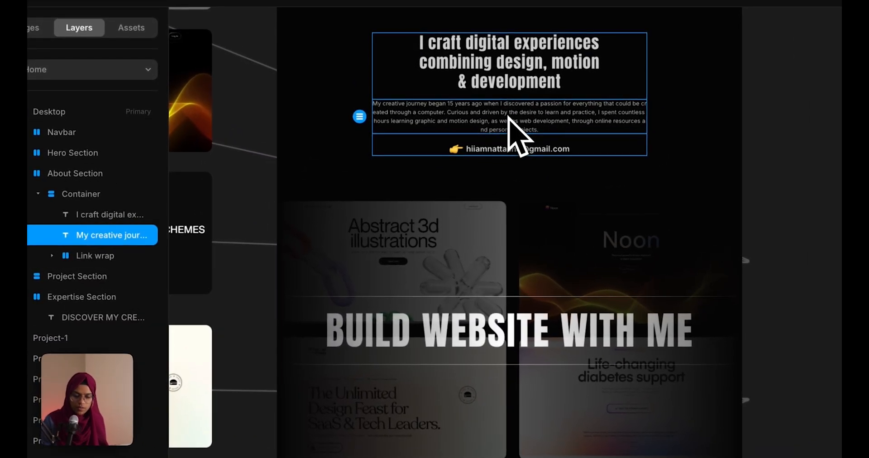
{"action": "scroll", "coordinate": [548, 333], "scroll_direction": "down", "scroll_amount": 5}
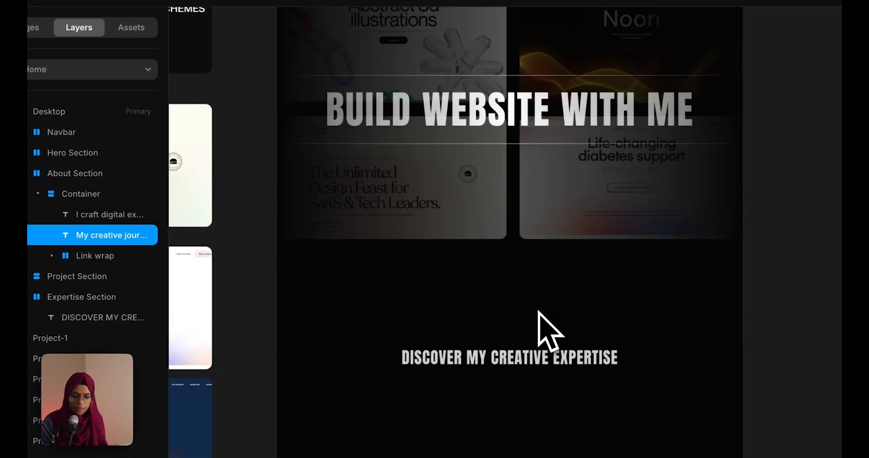
{"action": "left_click", "coordinate": [547, 360]}
{"action": "left_click", "coordinate": [93, 297]}
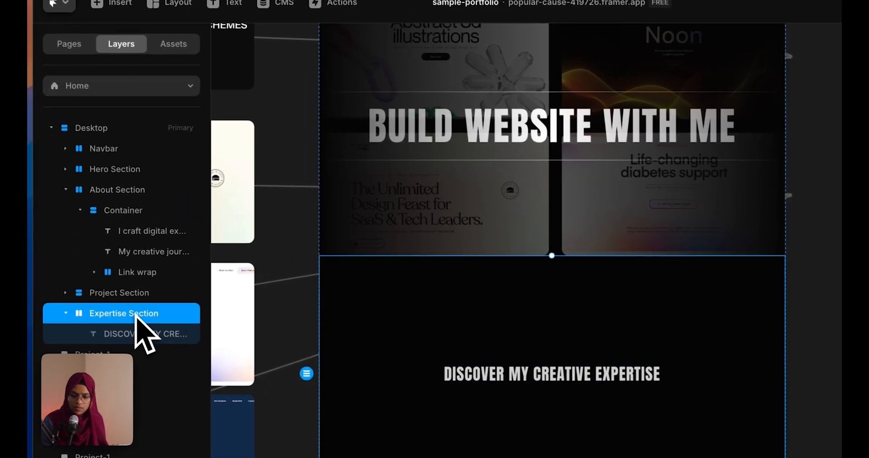
{"action": "key", "text": "ctrl+v"}
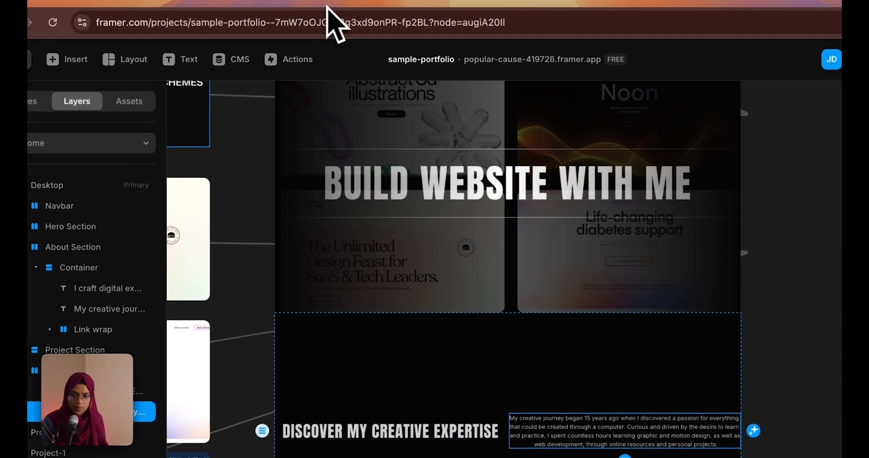
{"action": "left_click", "coordinate": [327, 5]}
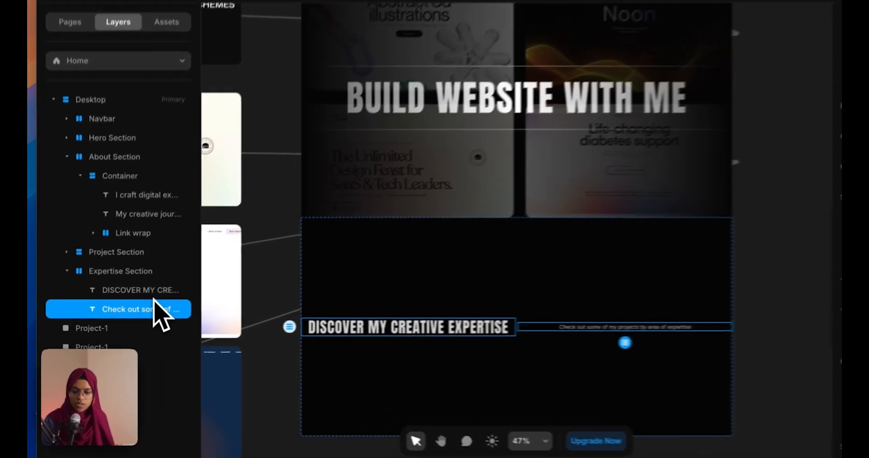
Wrap the heading and subtitle together in a stack via Add Stack
{"action": "left_click", "coordinate": [134, 306], "text": "shift"}
{"action": "right_click", "coordinate": [170, 308]}
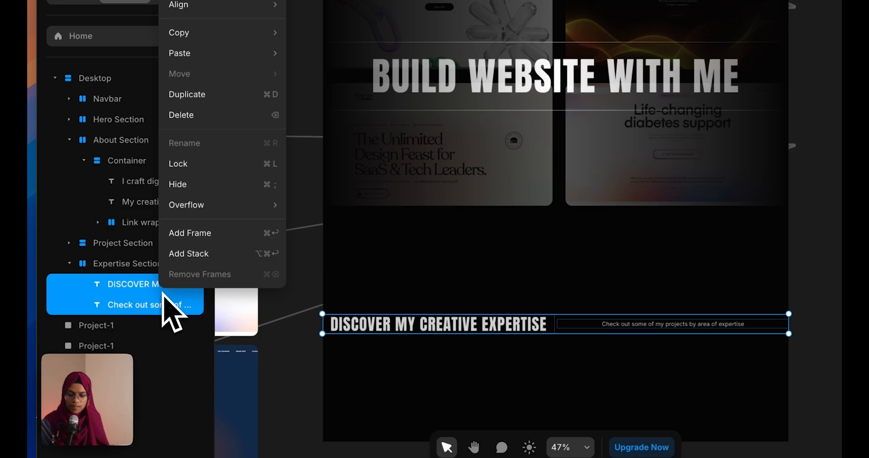
{"action": "left_click", "coordinate": [181, 253]}
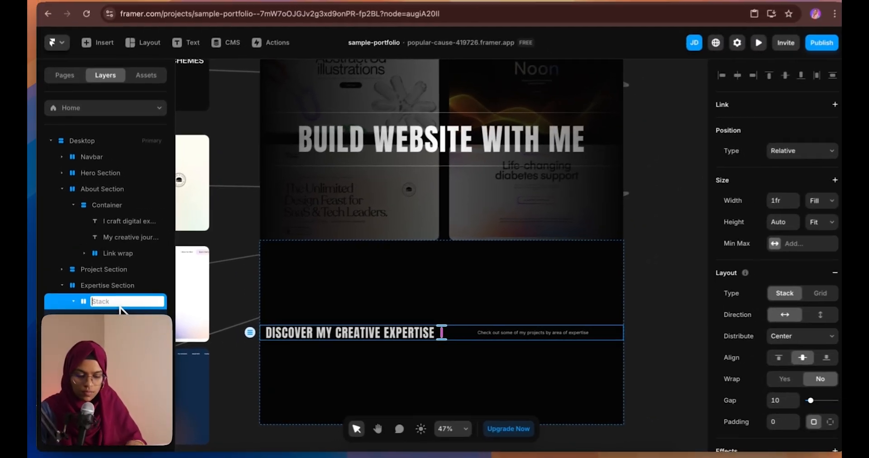
Name the stack Content Wrap and set its layout direction to vertical
{"action": "type", "text": "Content Wrap"}
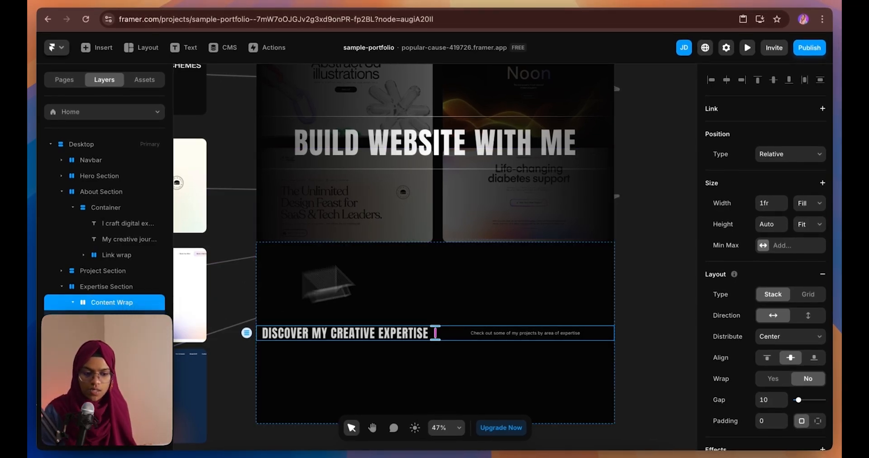
{"action": "left_click", "coordinate": [804, 317]}
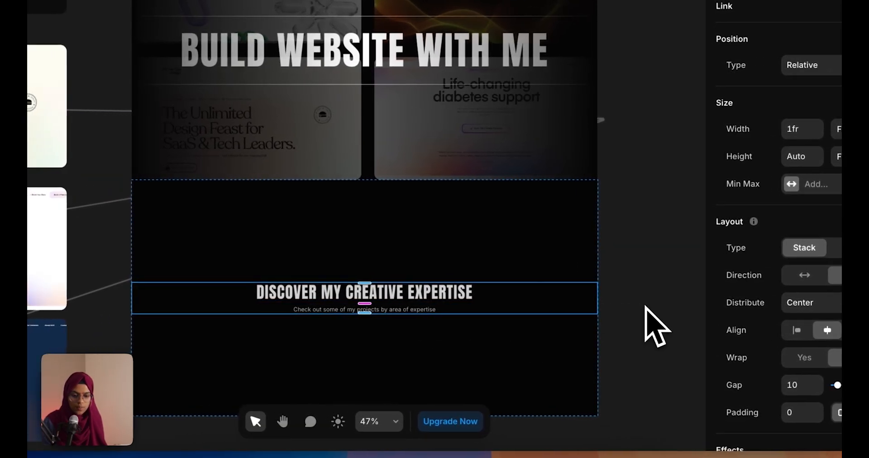
{"action": "left_click", "coordinate": [596, 306]}
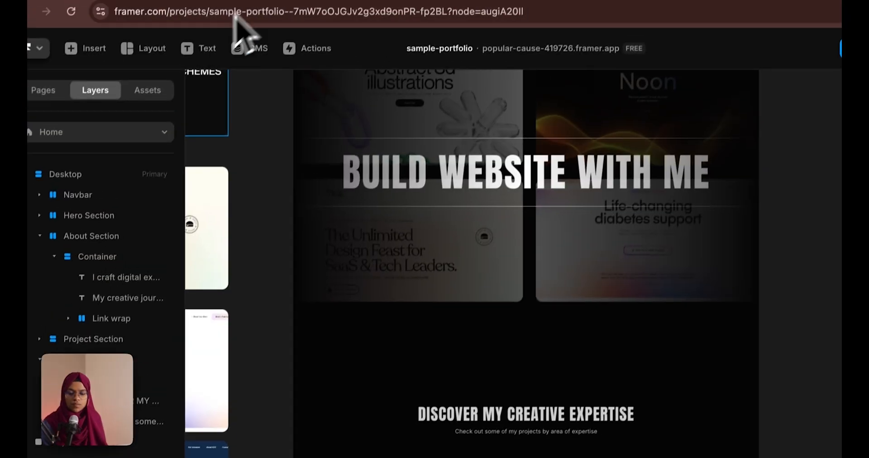
{"action": "left_click", "coordinate": [278, 2]}
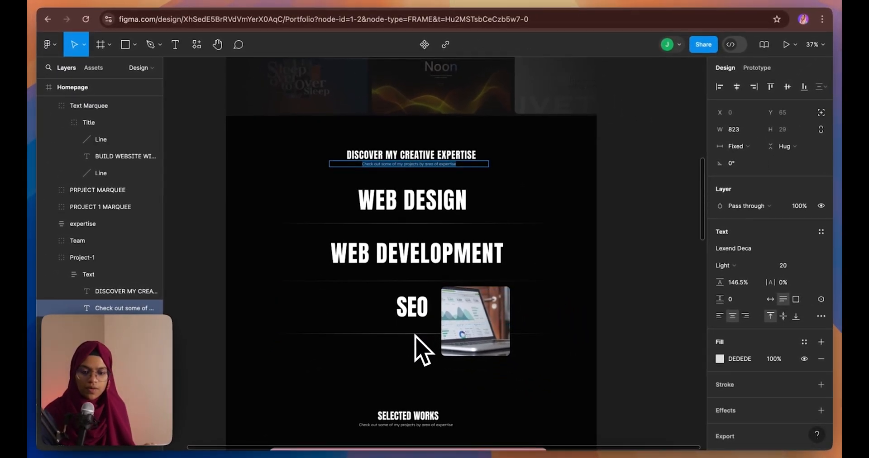
{"action": "scroll", "coordinate": [414, 335], "scroll_direction": "up", "scroll_amount": 5}
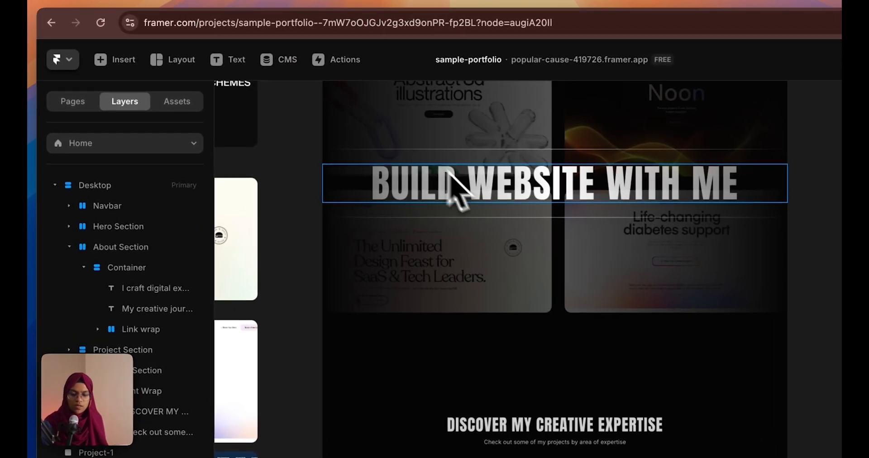
Paste the BUILD WEBSITE WITH ME Text Wrap into Expertise Section as Relative, stacking the section vertically
{"action": "left_click", "coordinate": [464, 162]}
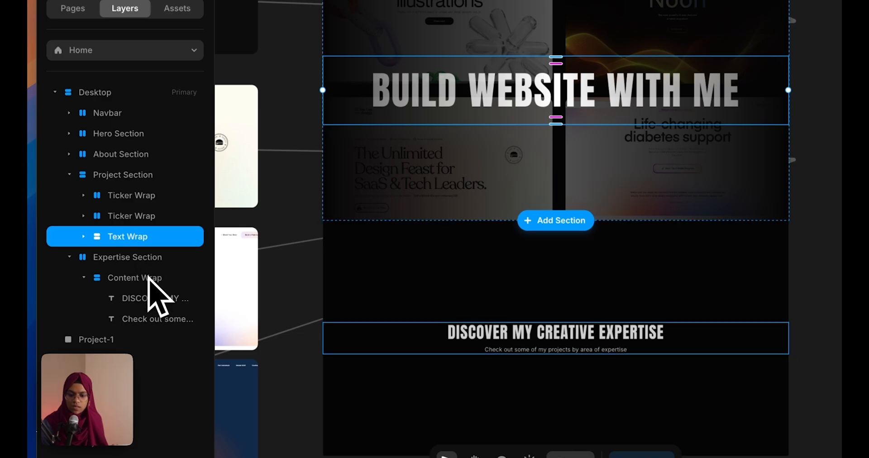
{"action": "left_click", "coordinate": [146, 266]}
{"action": "key", "text": "ctrl+v"}
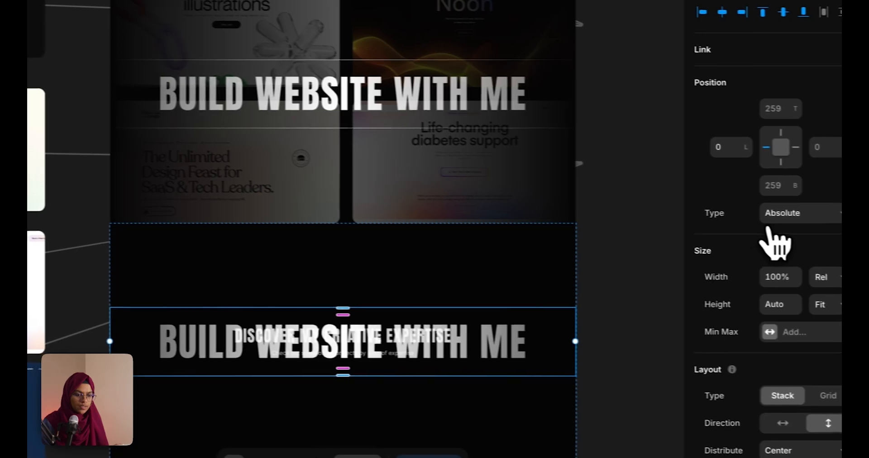
{"action": "left_click", "coordinate": [770, 212]}
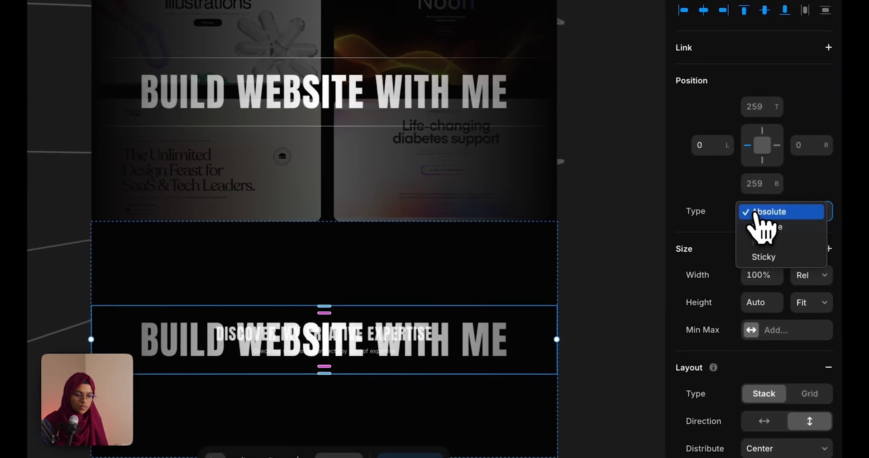
{"action": "left_click", "coordinate": [767, 229]}
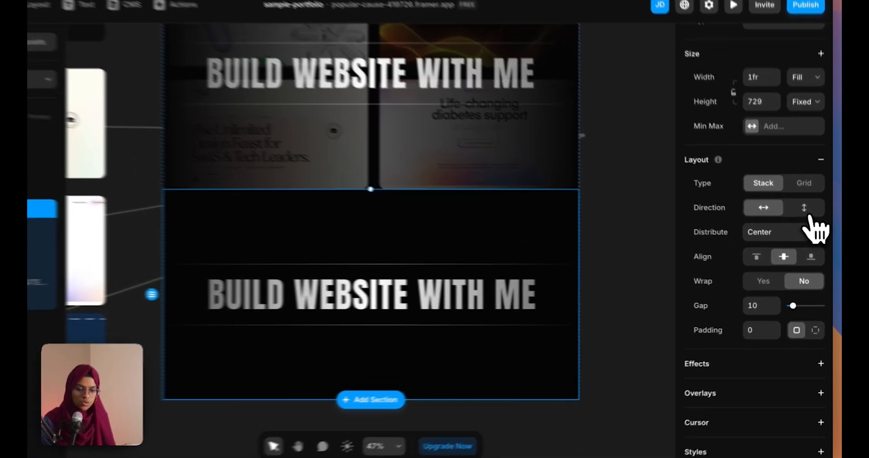
{"action": "left_click", "coordinate": [808, 222]}
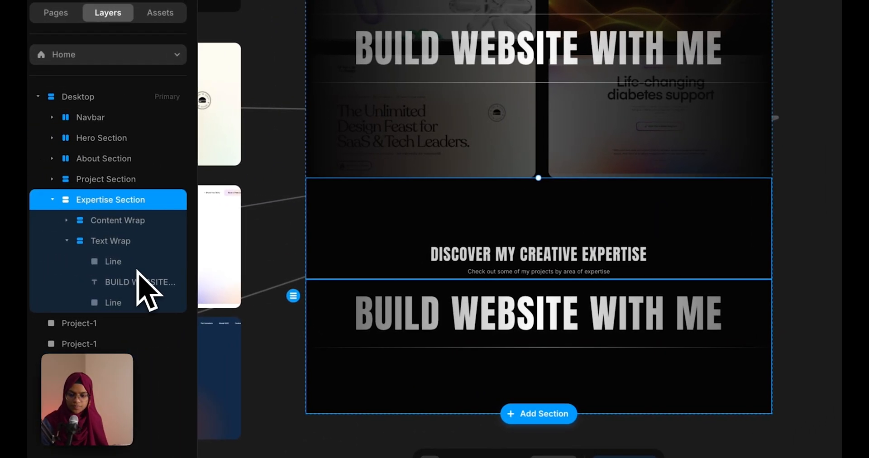
Delete the Text Wrap's top line and set its gap to 60
{"action": "left_click", "coordinate": [136, 268]}
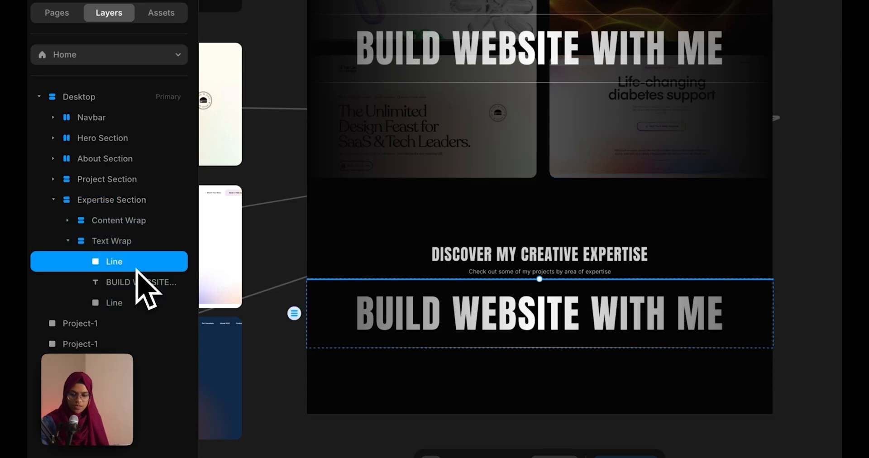
{"action": "key", "text": "Delete"}
{"action": "left_click", "coordinate": [551, 336]}
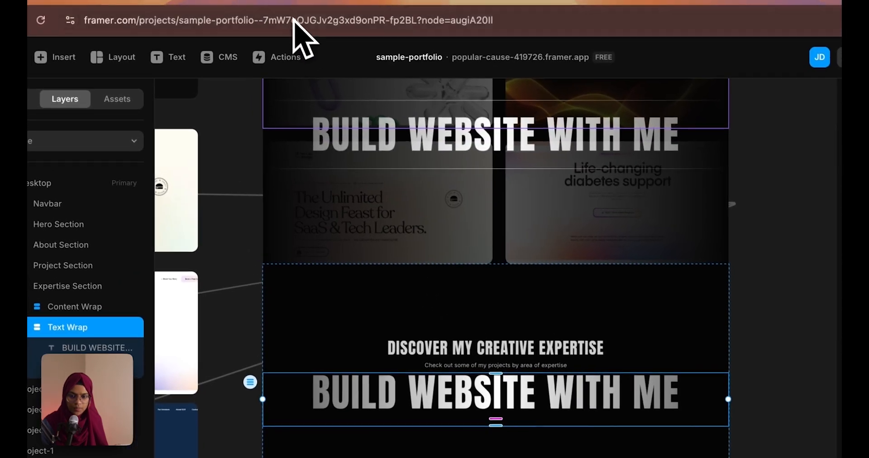
{"action": "left_click", "coordinate": [279, 4]}
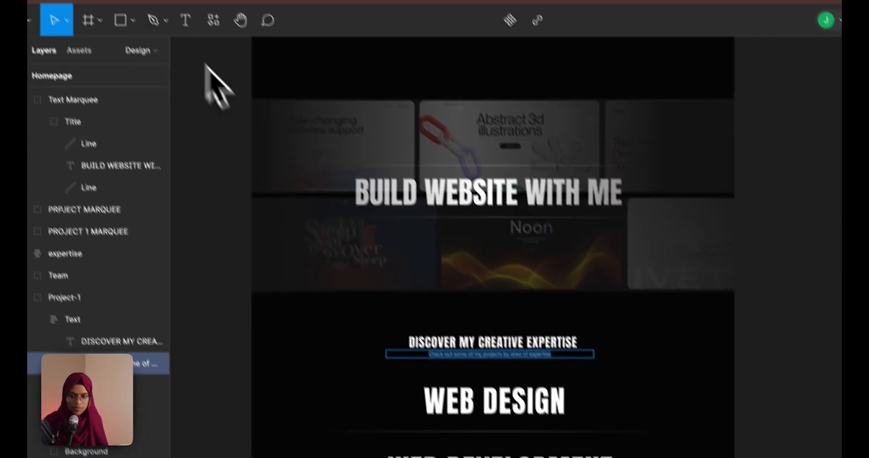
{"action": "left_click", "coordinate": [160, 1]}
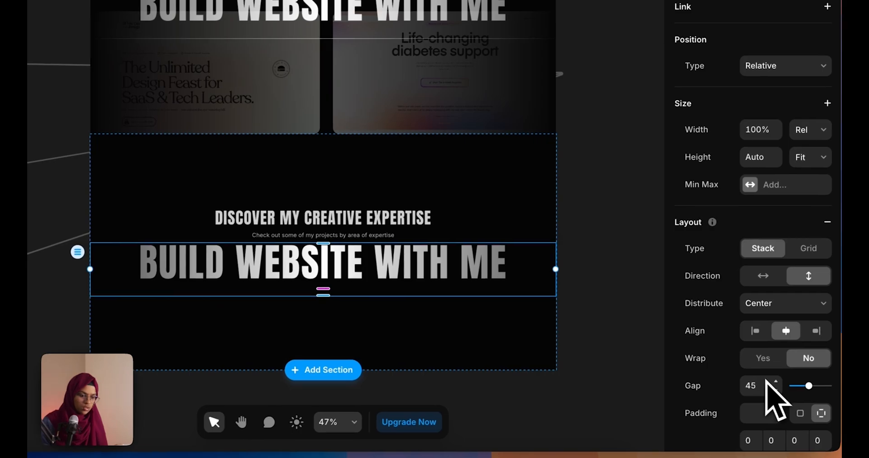
{"action": "left_click", "coordinate": [764, 386]}
{"action": "type", "text": "60"}
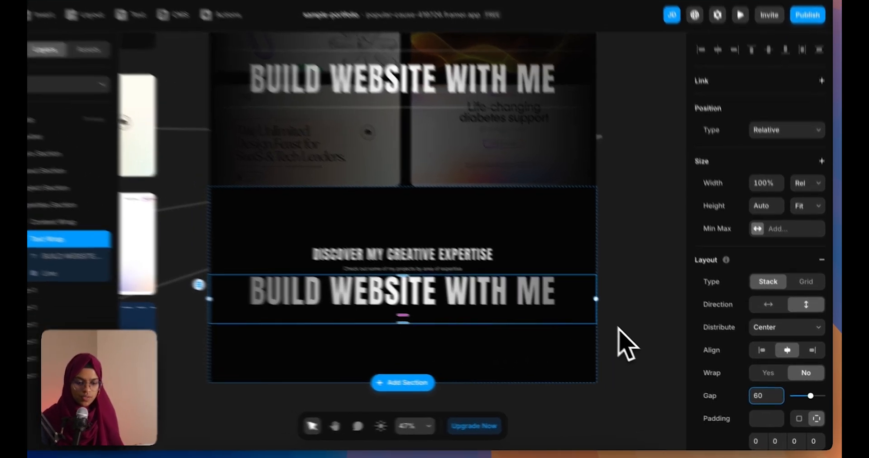
Change the lower heading's text to WEB DESIGN and remove its gradient fill
{"action": "left_click", "coordinate": [635, 355]}
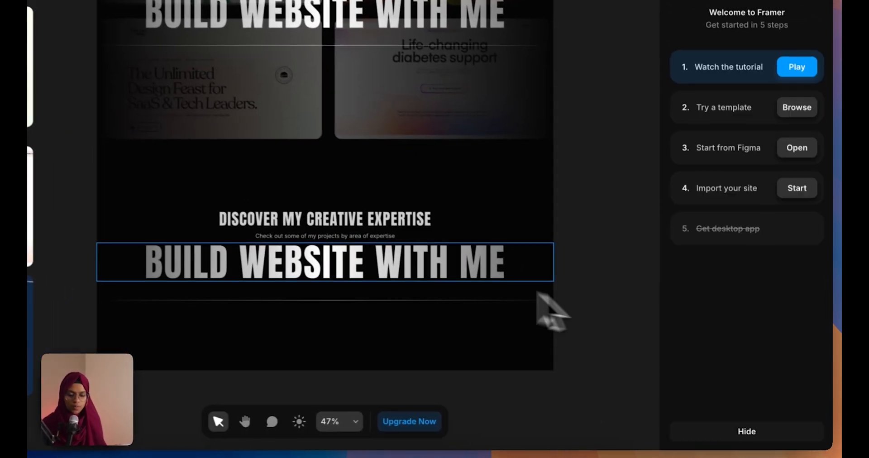
{"action": "left_click", "coordinate": [500, 308]}
{"action": "scroll", "coordinate": [773, 349], "scroll_direction": "down", "scroll_amount": 3}
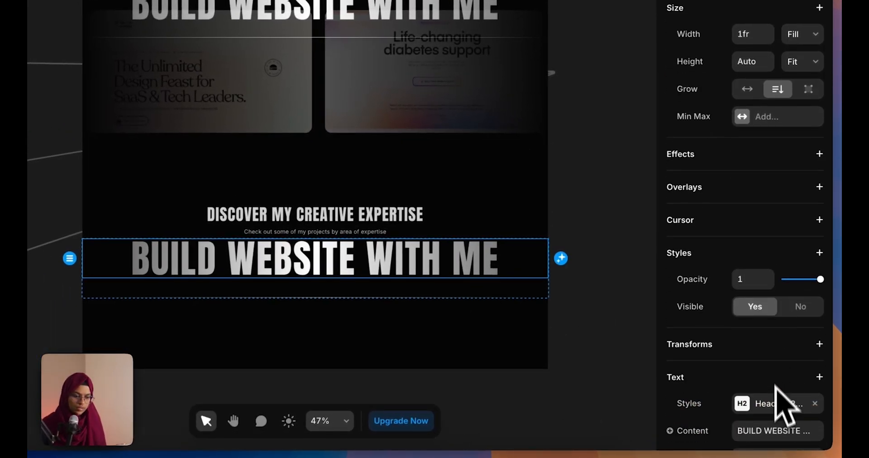
{"action": "left_click", "coordinate": [787, 429]}
{"action": "type", "text": "WEB DESIGN"}
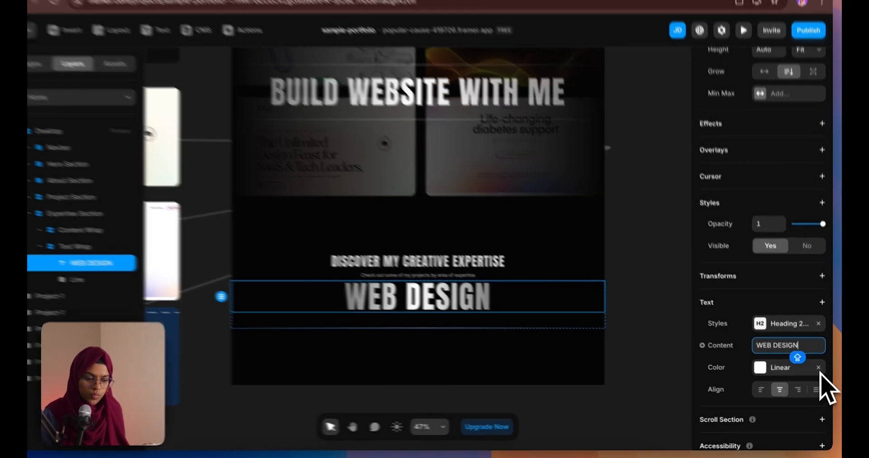
{"action": "left_click", "coordinate": [819, 370]}
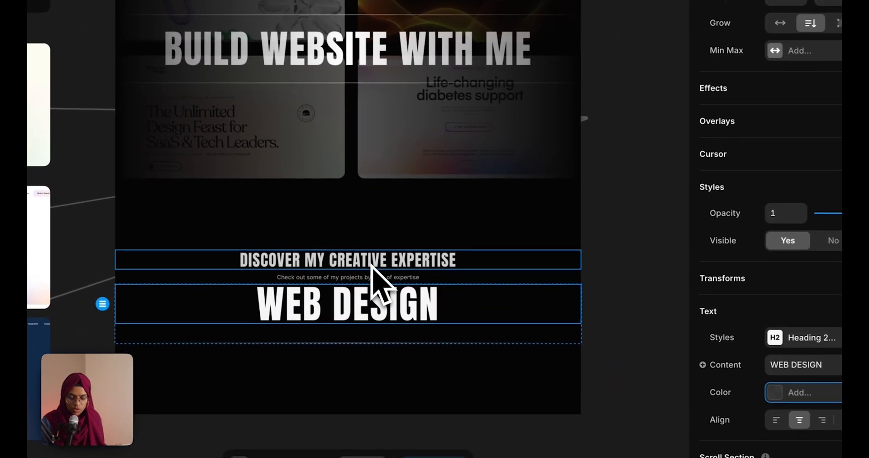
Make the DISCOVER MY CREATIVE EXPERTISE heading white
{"action": "left_click", "coordinate": [370, 264]}
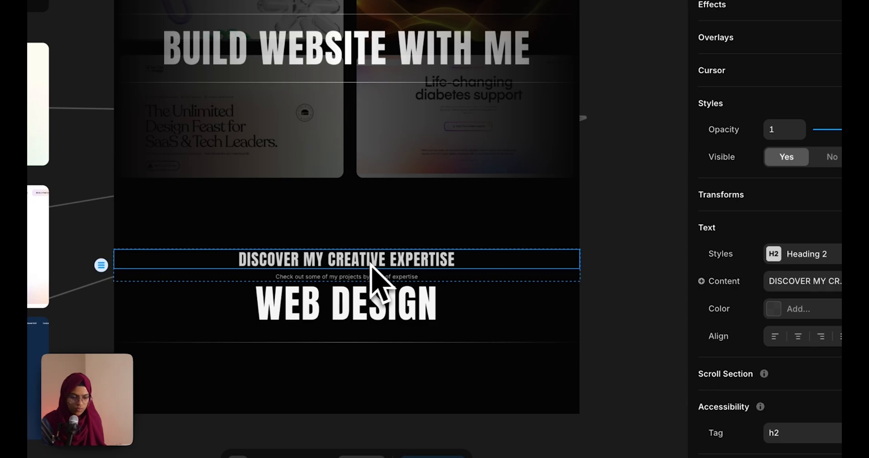
{"action": "left_click", "coordinate": [789, 310]}
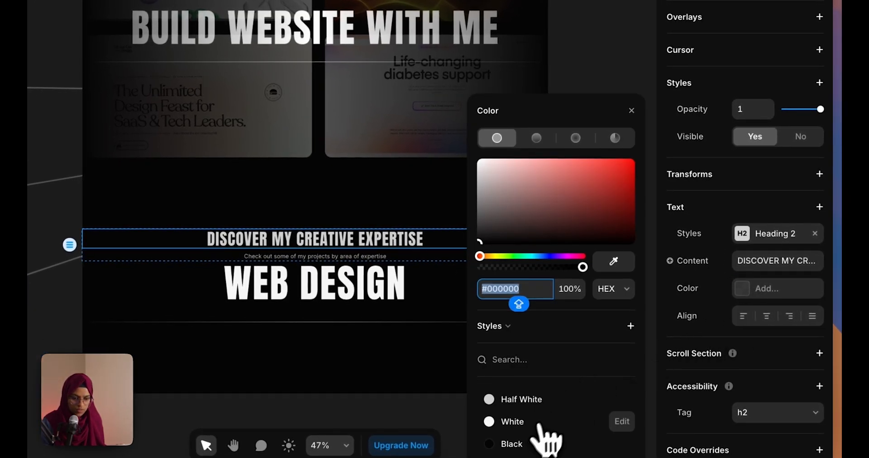
{"action": "left_click", "coordinate": [539, 424]}
{"action": "left_click", "coordinate": [592, 102]}
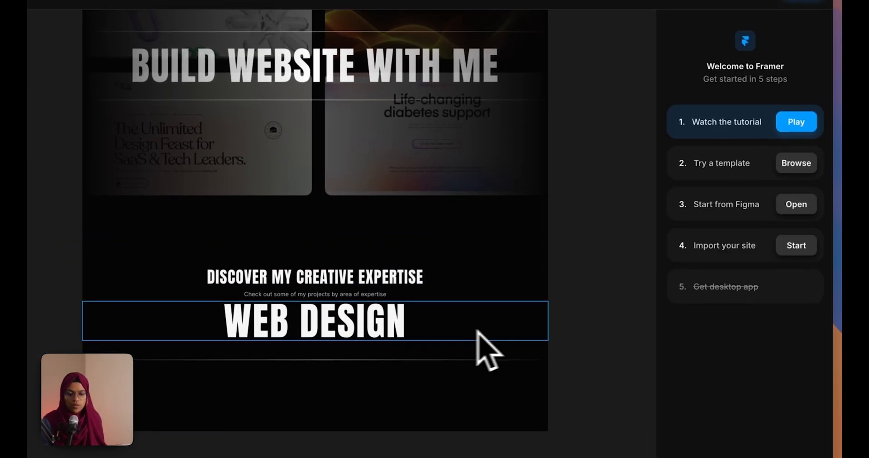
{"action": "left_click", "coordinate": [461, 284]}
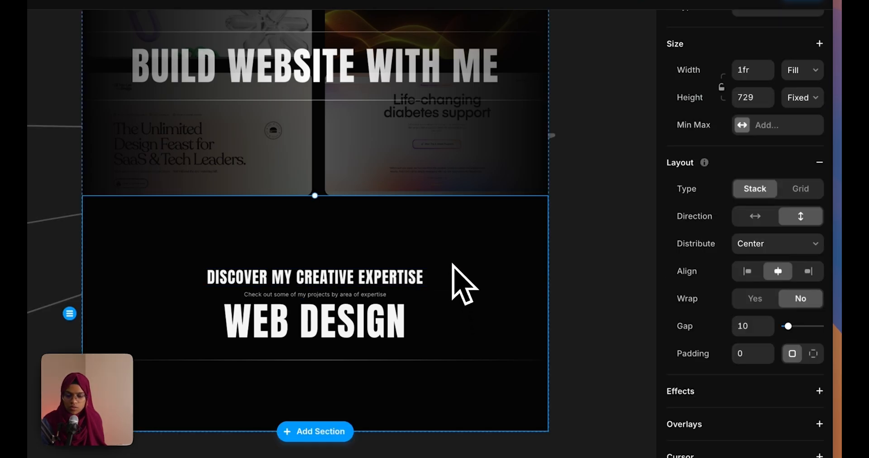
Set the Expertise Section's gap to 100
{"action": "left_click_drag", "start_coordinate": [788, 326], "coordinate": [813, 326]}
{"action": "left_click", "coordinate": [753, 325]}
{"action": "type", "text": "80"}
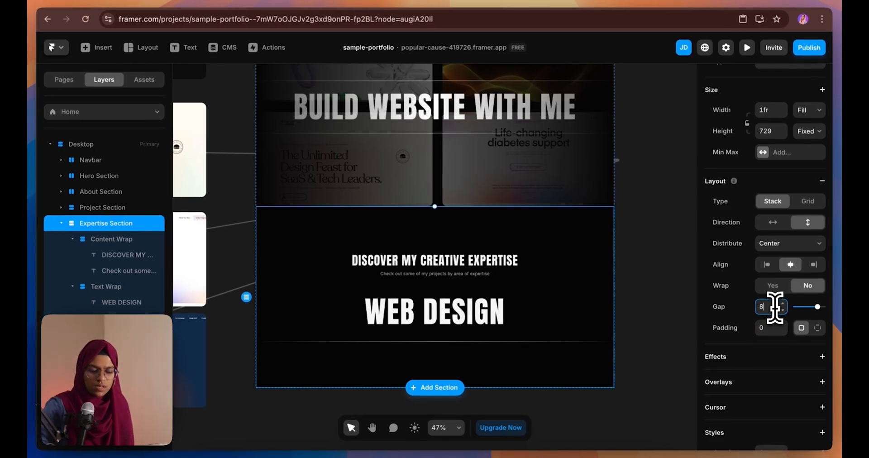
{"action": "type", "text": "100"}
{"action": "key", "text": "Return"}
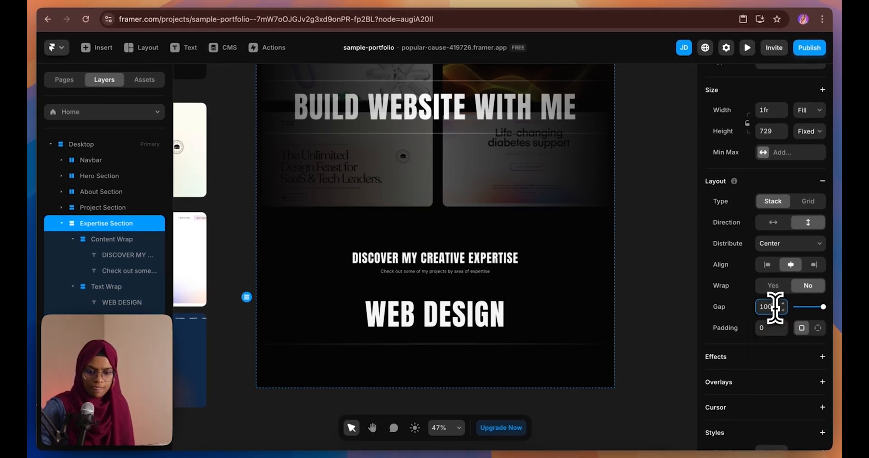
Change the Expertise Section's height from Fixed to Fit Content
{"action": "left_click", "coordinate": [641, 322]}
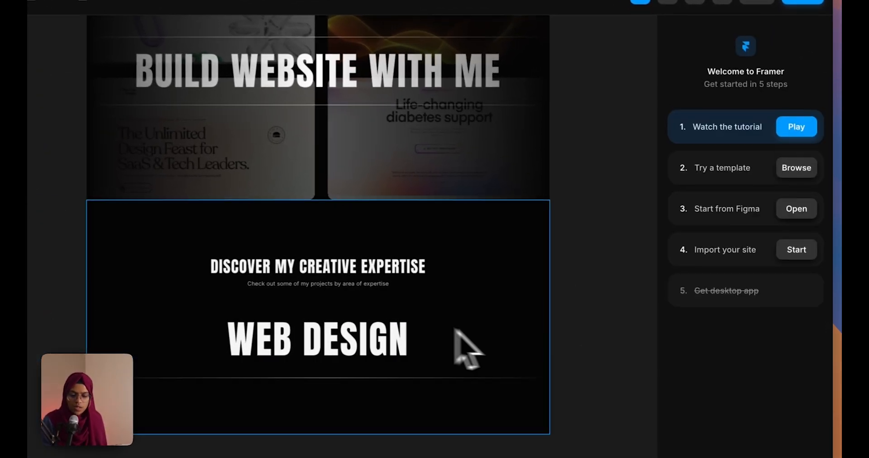
{"action": "left_click", "coordinate": [514, 301]}
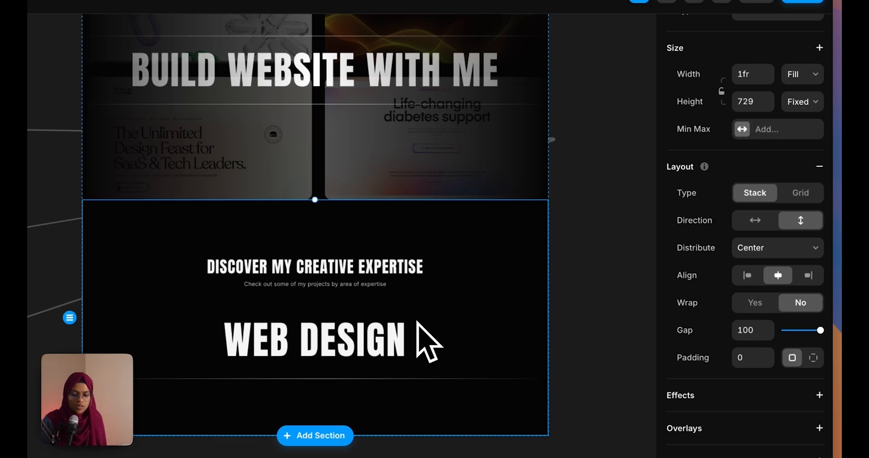
{"action": "left_click", "coordinate": [801, 102]}
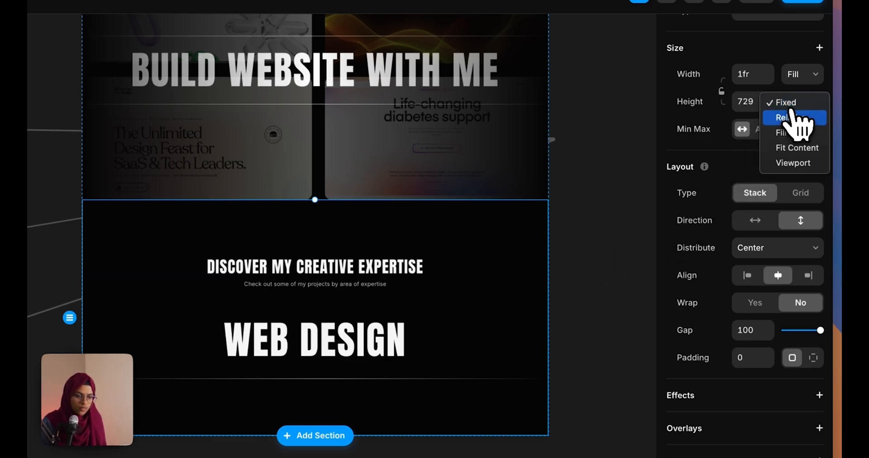
{"action": "left_click", "coordinate": [797, 148]}
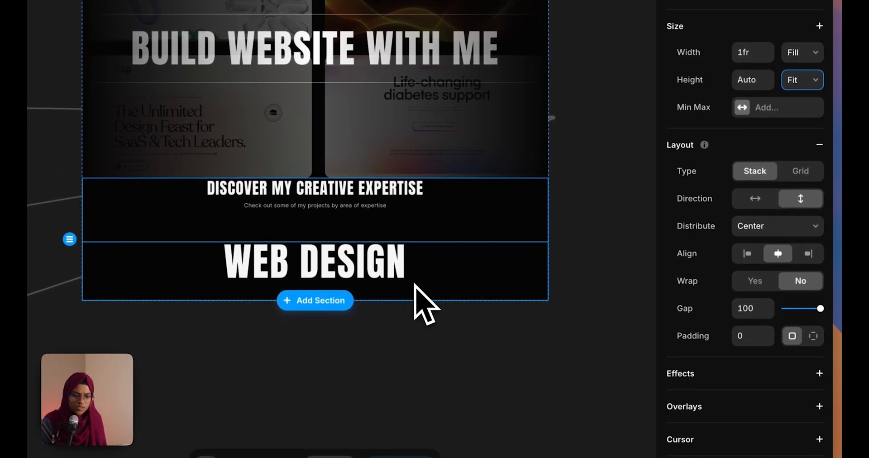
Switch to per-side padding and set top and bottom padding to 140
{"action": "left_click", "coordinate": [813, 335]}
{"action": "type", "text": "140"}
{"action": "left_click", "coordinate": [788, 321]}
{"action": "type", "text": "140"}
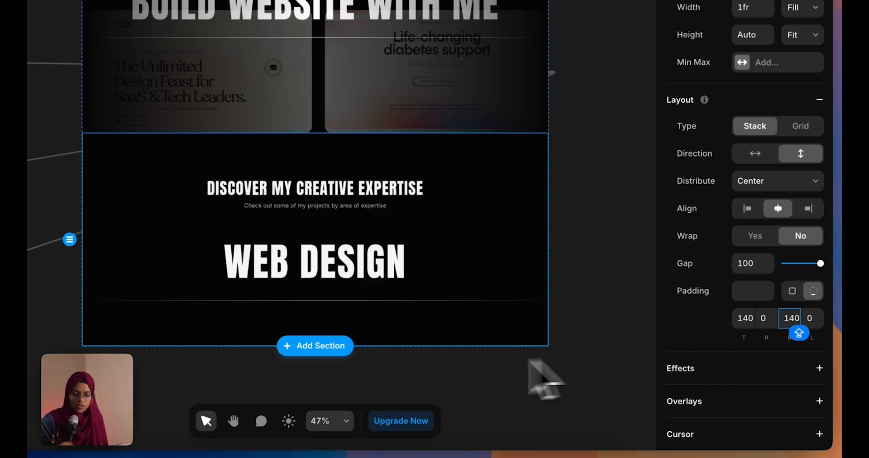
{"action": "left_click", "coordinate": [449, 373]}
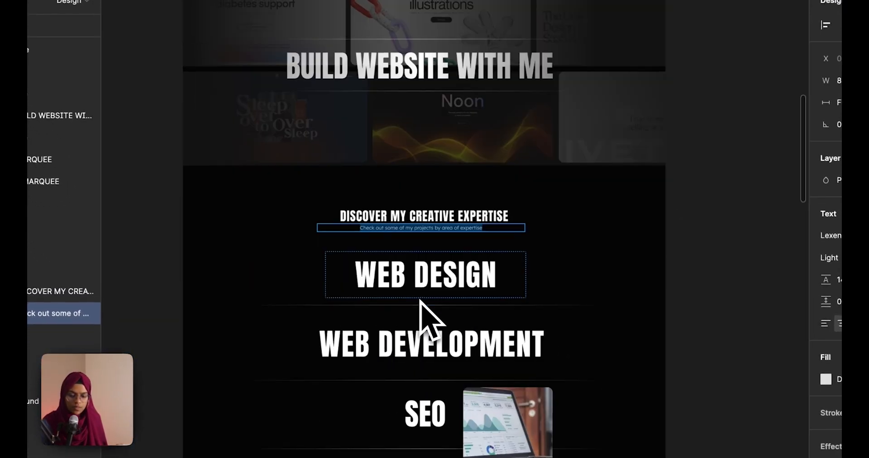
{"action": "scroll", "coordinate": [421, 301], "scroll_direction": "down", "scroll_amount": 5}
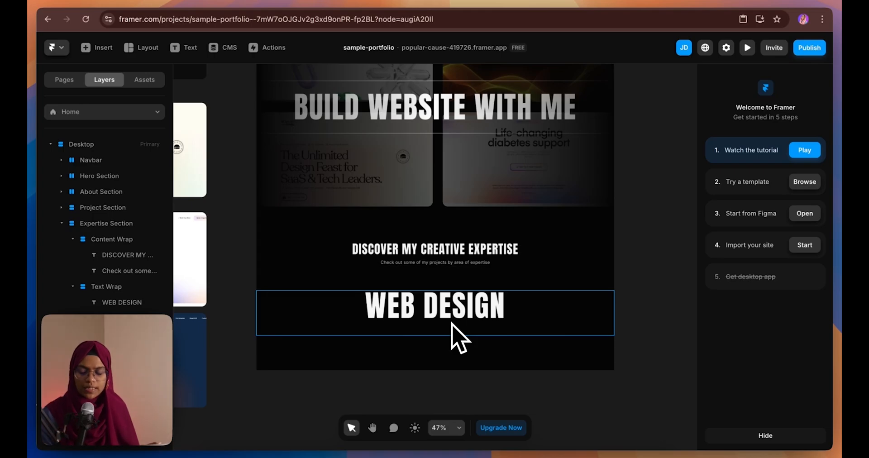
Convert the Text Wrap layer into a new component named Expertise
{"action": "left_click", "coordinate": [73, 239]}
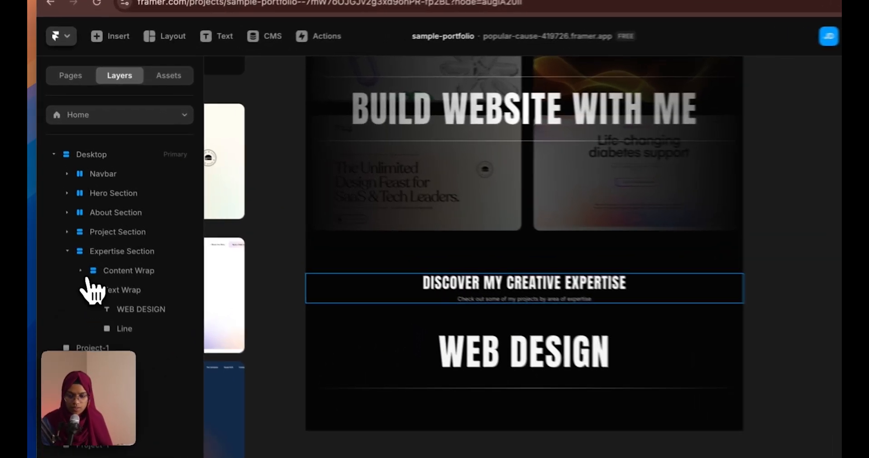
{"action": "right_click", "coordinate": [101, 256]}
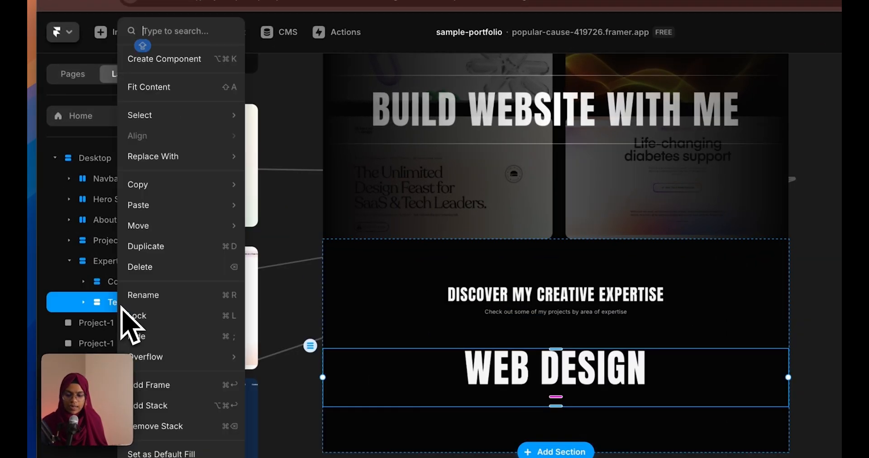
{"action": "left_click", "coordinate": [158, 60]}
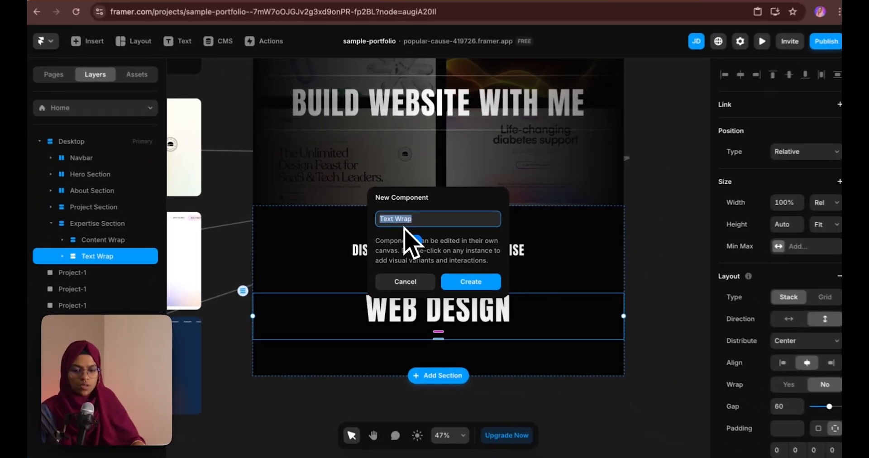
{"action": "type", "text": "E"}
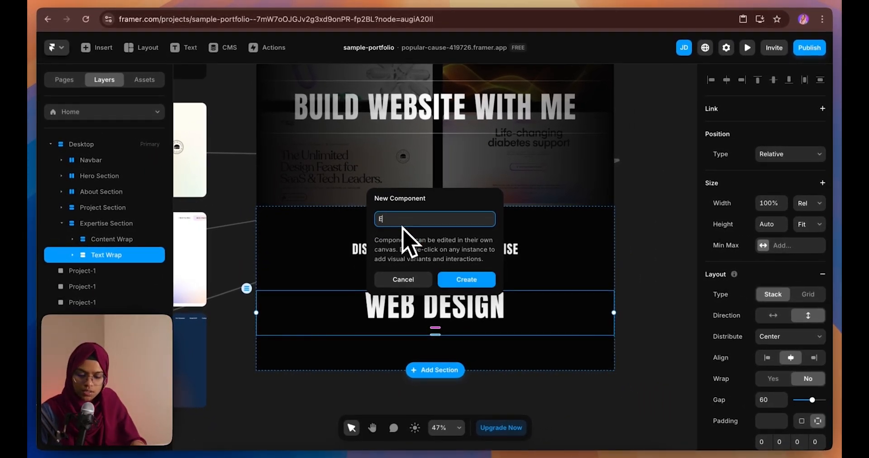
{"action": "type", "text": "XPERTISE"}
{"action": "key", "text": "ctrl+a"}
{"action": "type", "text": "Expertise"}
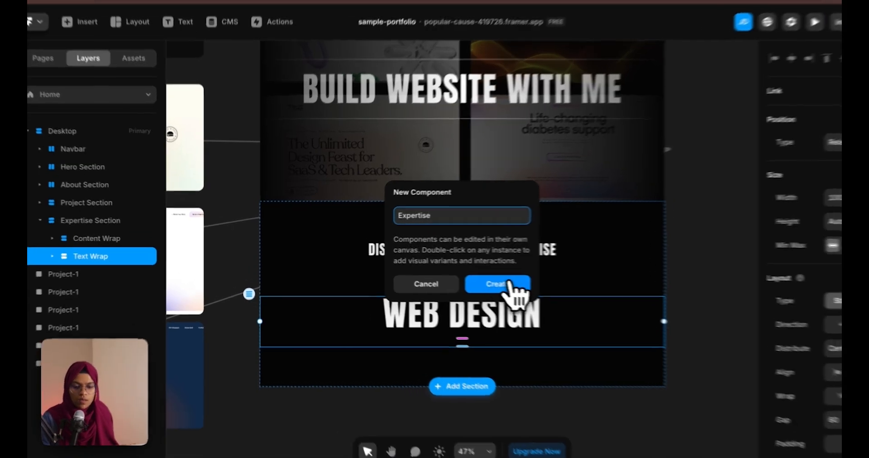
{"action": "left_click", "coordinate": [476, 280]}
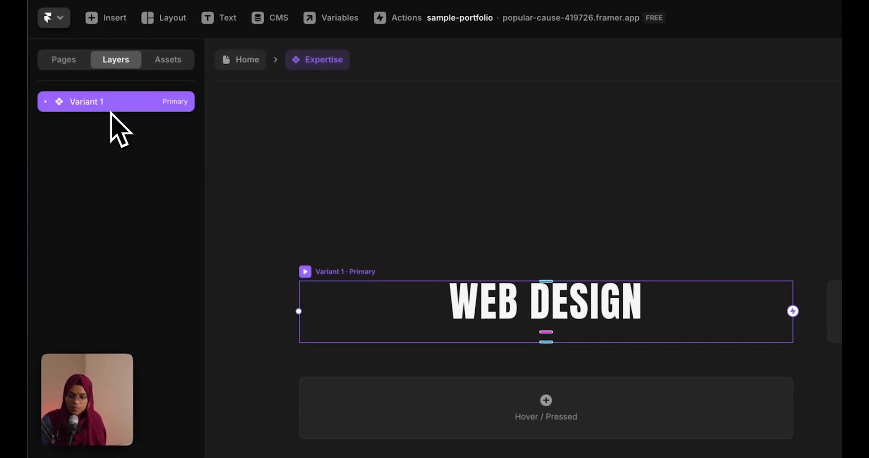
Bind the WEB DESIGN text's content to a new plain-text variable named Title
{"action": "double_click", "coordinate": [111, 113]}
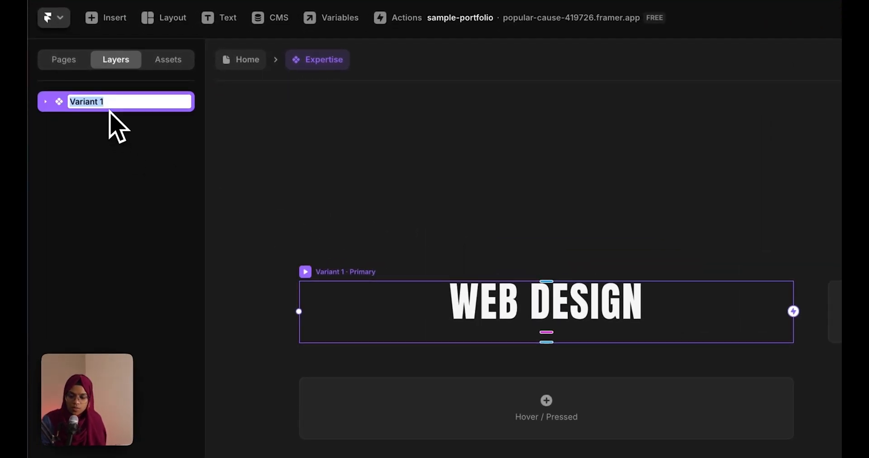
{"action": "left_click", "coordinate": [238, 138]}
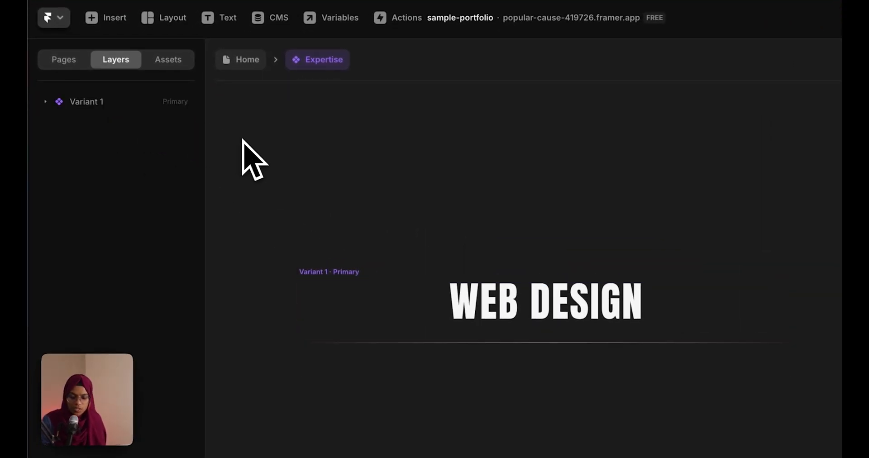
{"action": "left_click", "coordinate": [462, 297]}
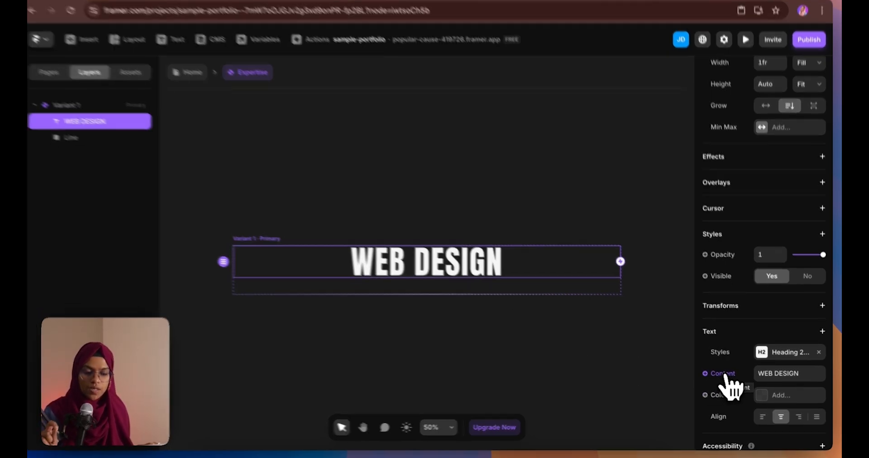
{"action": "left_click", "coordinate": [726, 379]}
{"action": "mouse_move", "coordinate": [734, 396]}
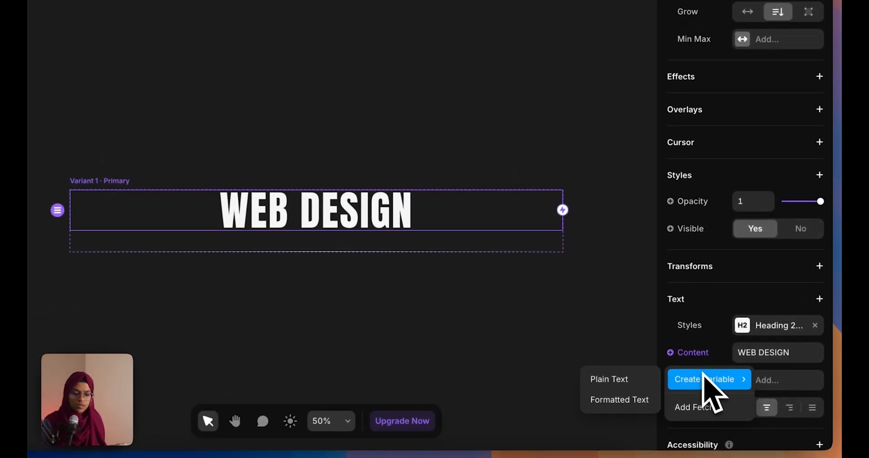
{"action": "left_click", "coordinate": [636, 380]}
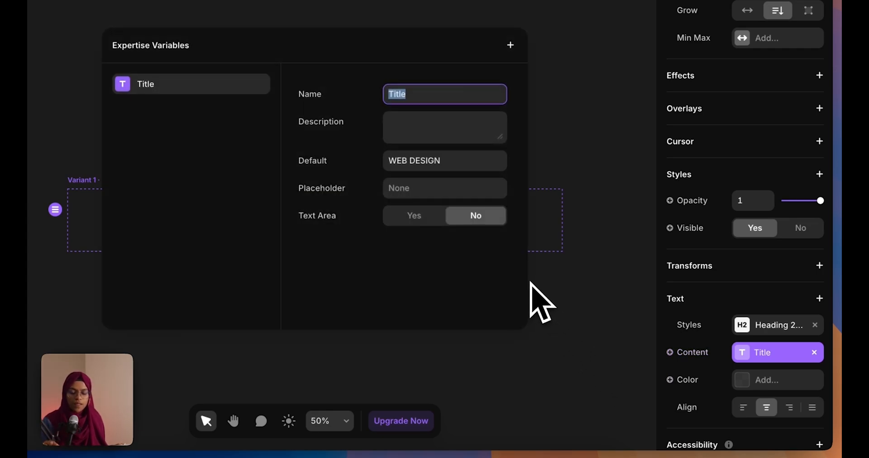
{"action": "left_click", "coordinate": [551, 321]}
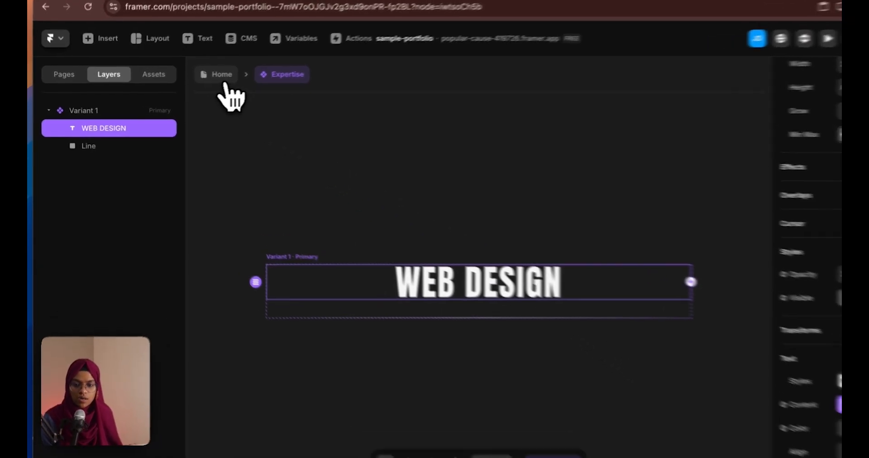
On the Home page, duplicate the Expertise row and set the copy's Title to WEB DEVELOPMENT
{"action": "left_click", "coordinate": [204, 80]}
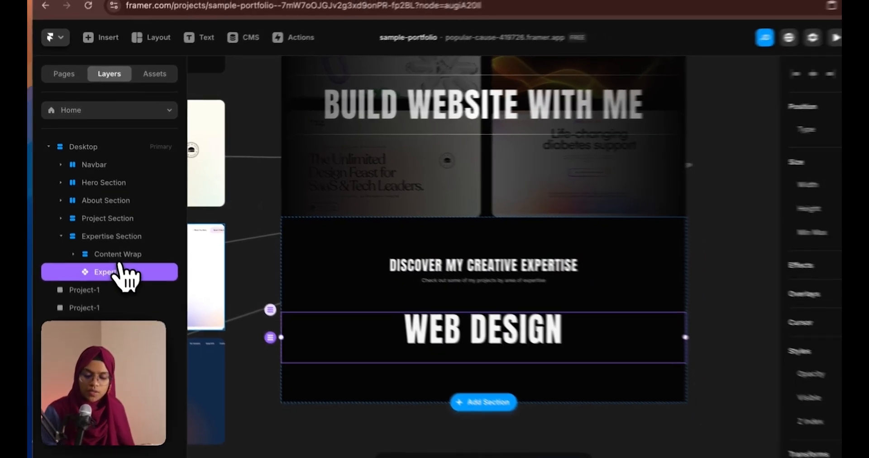
{"action": "key", "text": "super+d"}
{"action": "scroll", "coordinate": [437, 360], "scroll_direction": "down", "scroll_amount": 2}
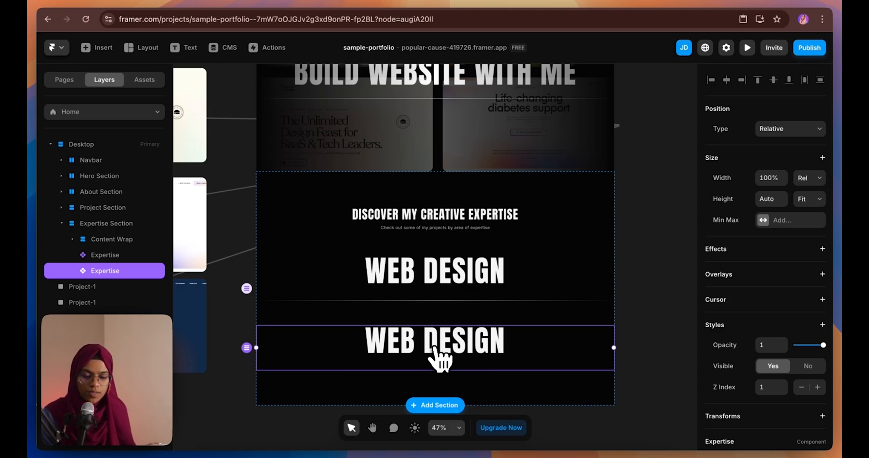
{"action": "scroll", "coordinate": [738, 401], "scroll_direction": "down", "scroll_amount": 3}
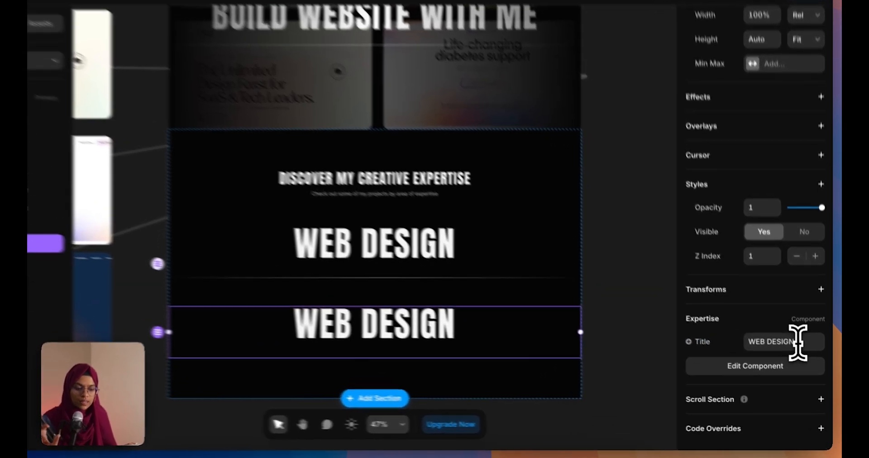
{"action": "left_click", "coordinate": [801, 355]}
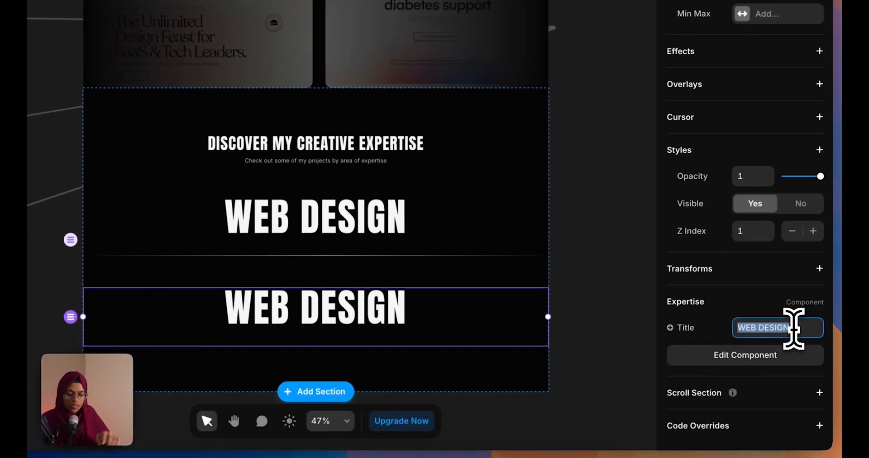
{"action": "type", "text": "w"}
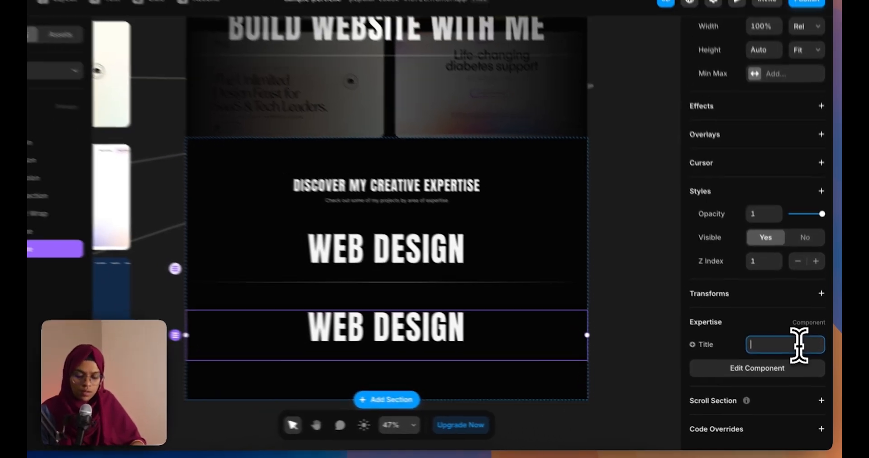
{"action": "type", "text": "WEB DEVE"}
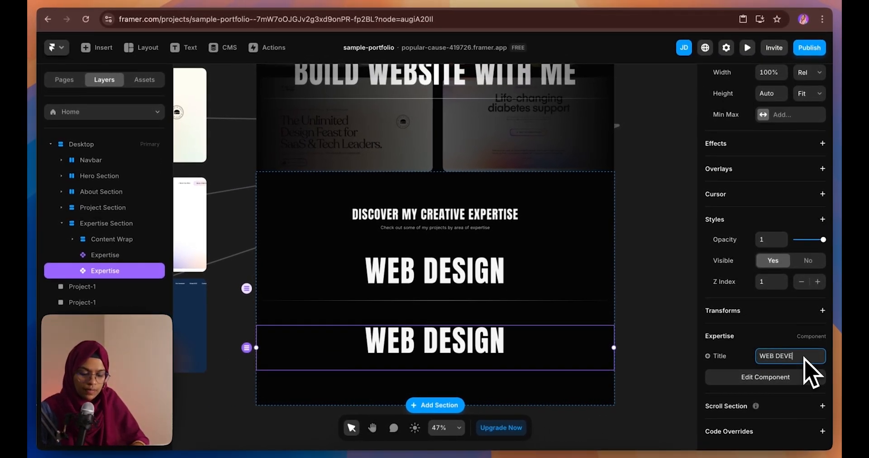
{"action": "type", "text": "LOPMENT"}
{"action": "key", "text": "Return"}
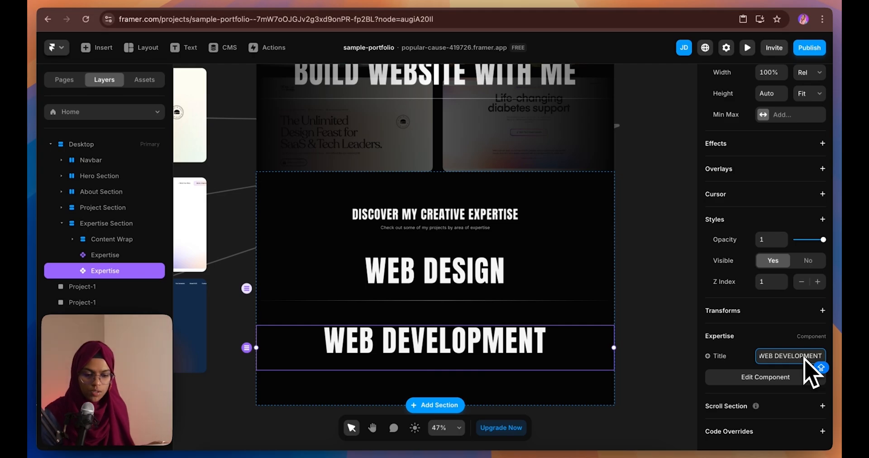
Duplicate the WEB DEVELOPMENT row and set the copy's Title to SEO
{"action": "left_click", "coordinate": [622, 340]}
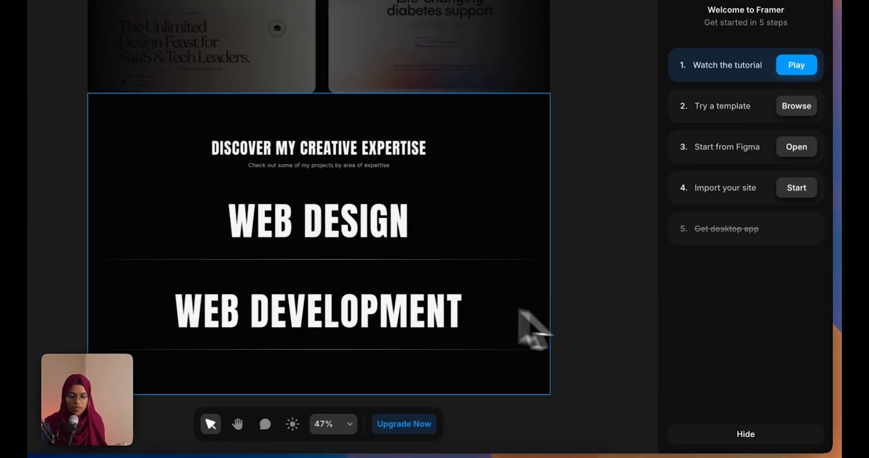
{"action": "left_click", "coordinate": [439, 305]}
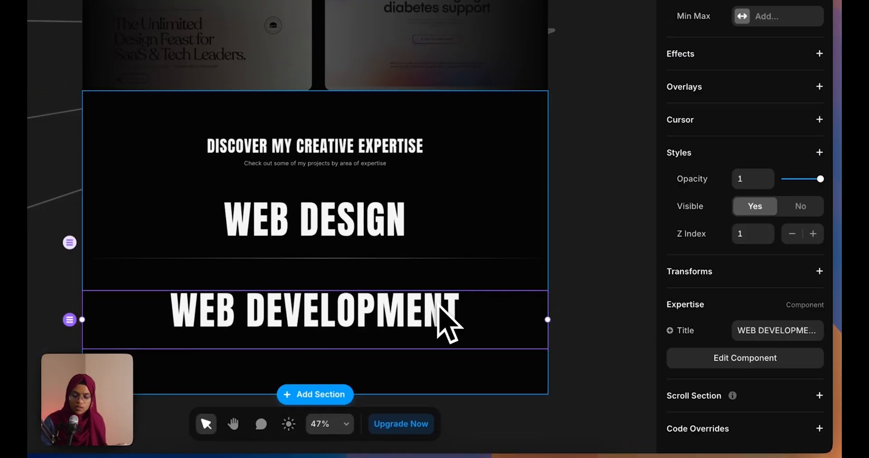
{"action": "key", "text": "super+d"}
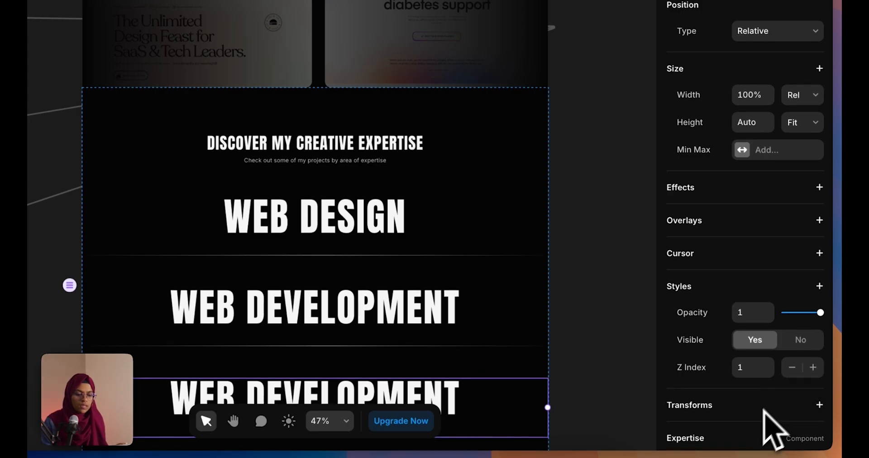
{"action": "scroll", "coordinate": [760, 410], "scroll_direction": "down", "scroll_amount": 3}
{"action": "left_click", "coordinate": [763, 327]}
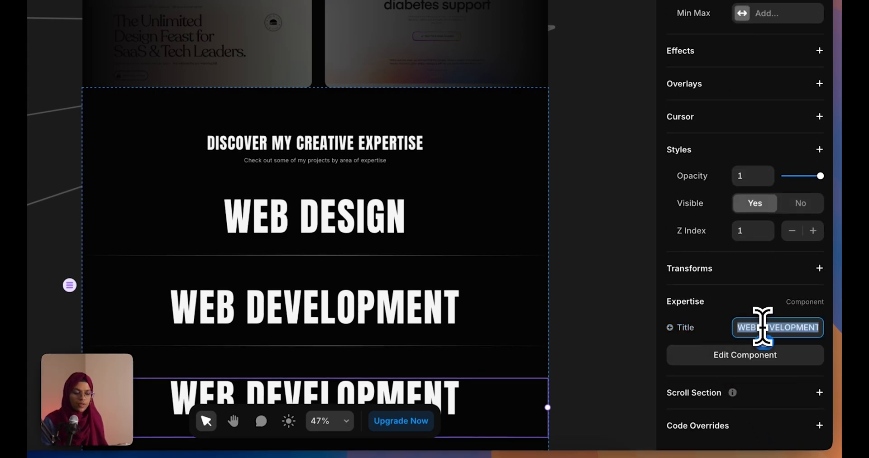
{"action": "type", "text": "SEO"}
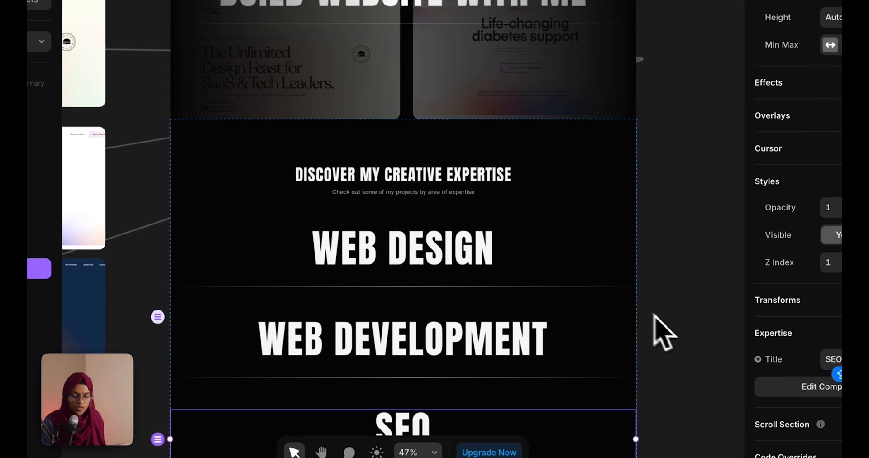
{"action": "left_click", "coordinate": [663, 332]}
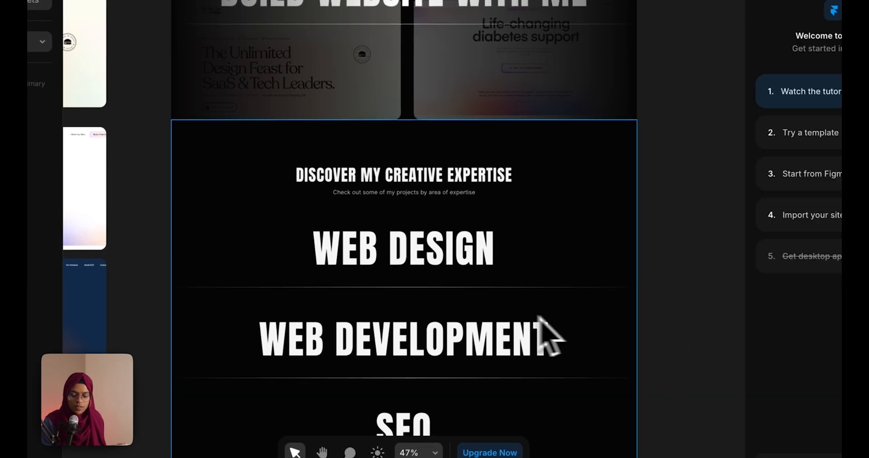
{"action": "left_click", "coordinate": [485, 265]}
{"action": "left_click", "coordinate": [500, 337]}
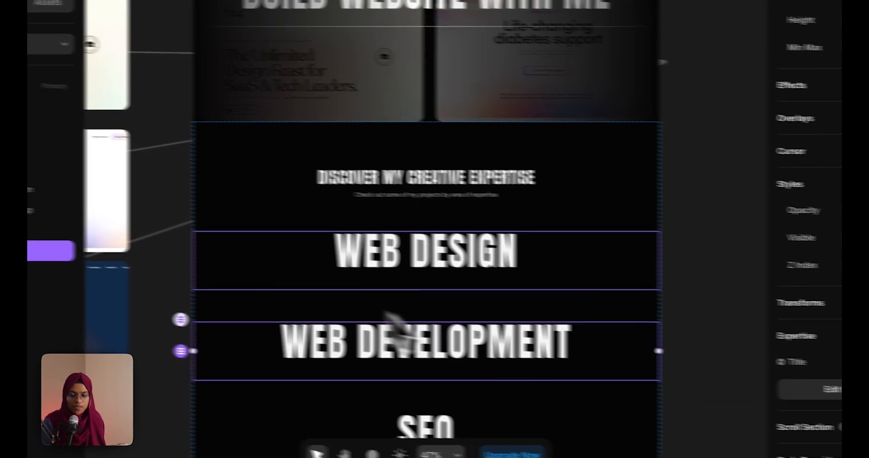
{"action": "left_click", "coordinate": [136, 247]}
Wrap the three Expertise rows in a stack named EXPERTISE WRAP
{"action": "left_click", "coordinate": [158, 283], "text": "shift"}
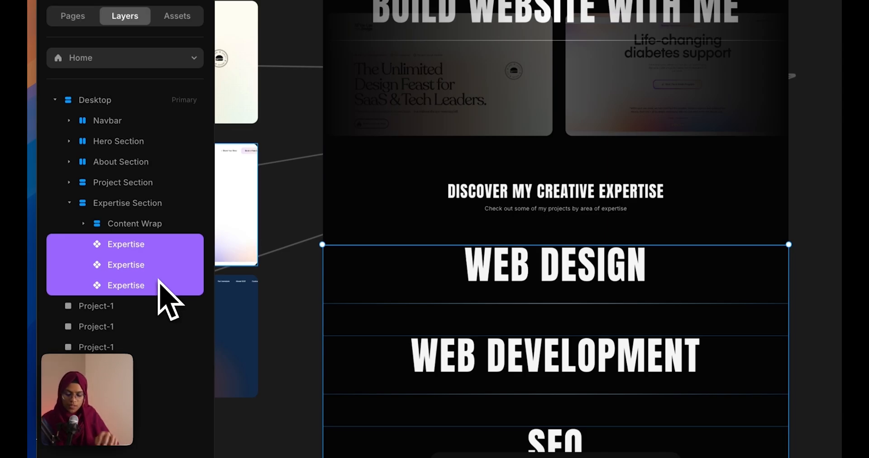
{"action": "right_click", "coordinate": [158, 281]}
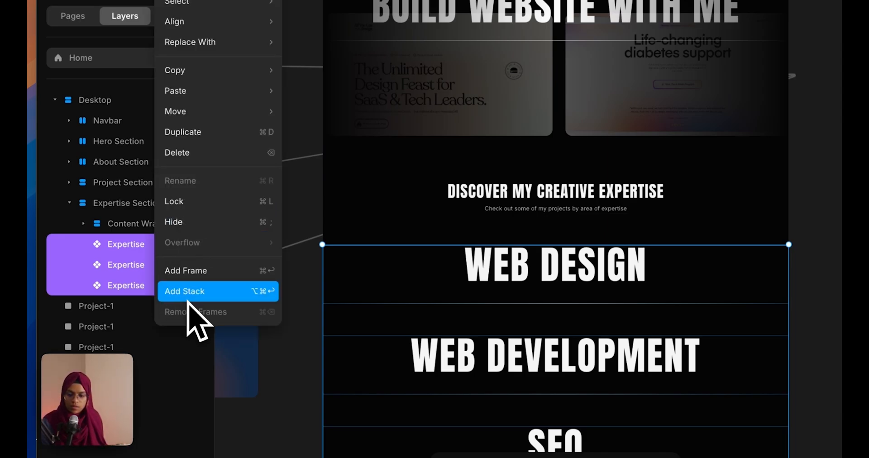
{"action": "left_click", "coordinate": [190, 295]}
{"action": "double_click", "coordinate": [140, 250]}
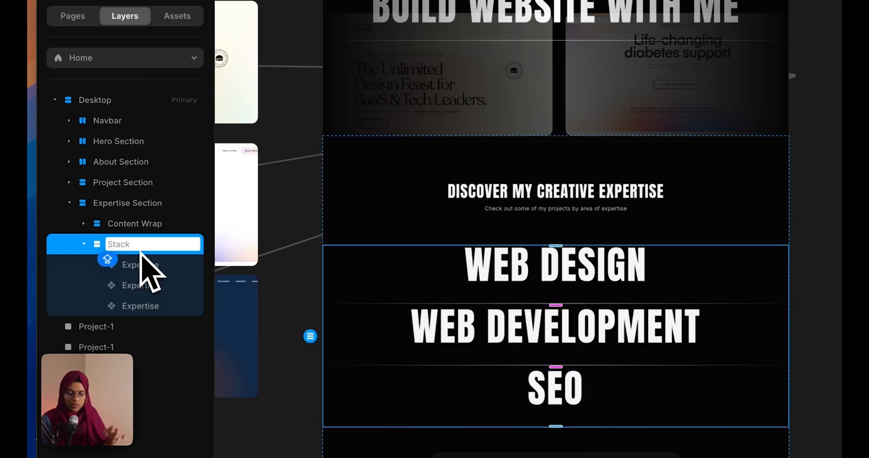
{"action": "type", "text": "EXPERTISE WRAP"}
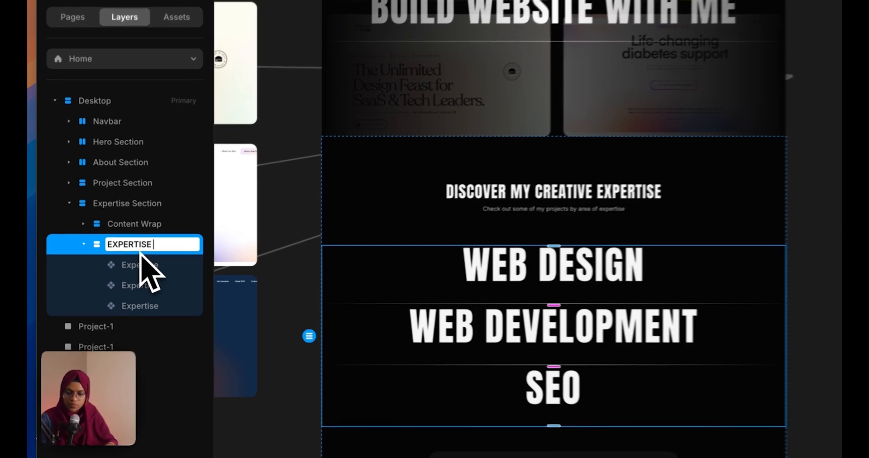
{"action": "key", "text": "Return"}
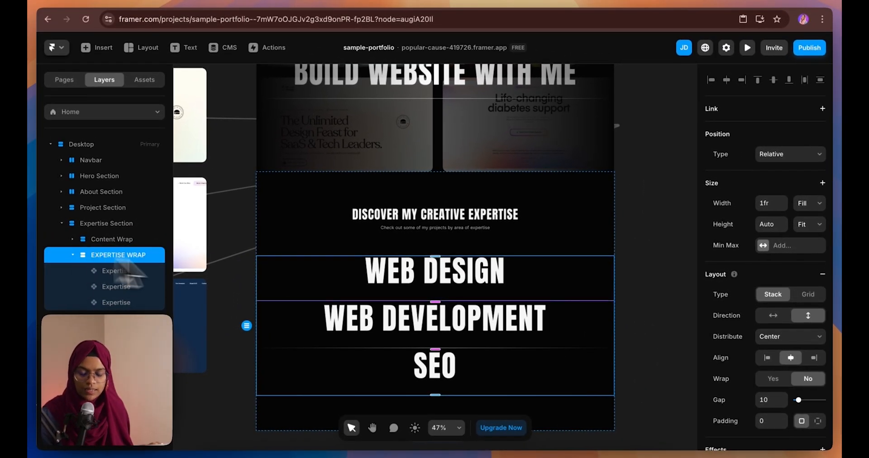
Set the EXPERTISE WRAP stack's gap to 60
{"action": "left_click", "coordinate": [771, 401]}
{"action": "type", "text": "60"}
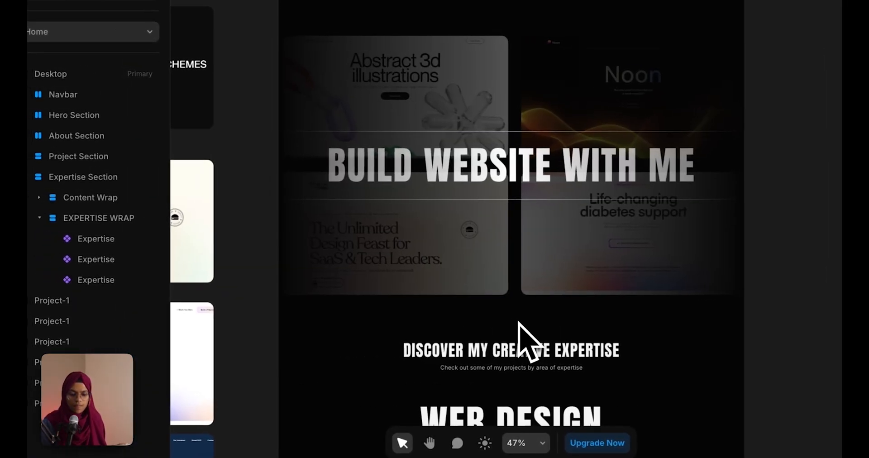
{"action": "scroll", "coordinate": [519, 323], "scroll_direction": "down", "scroll_amount": 8}
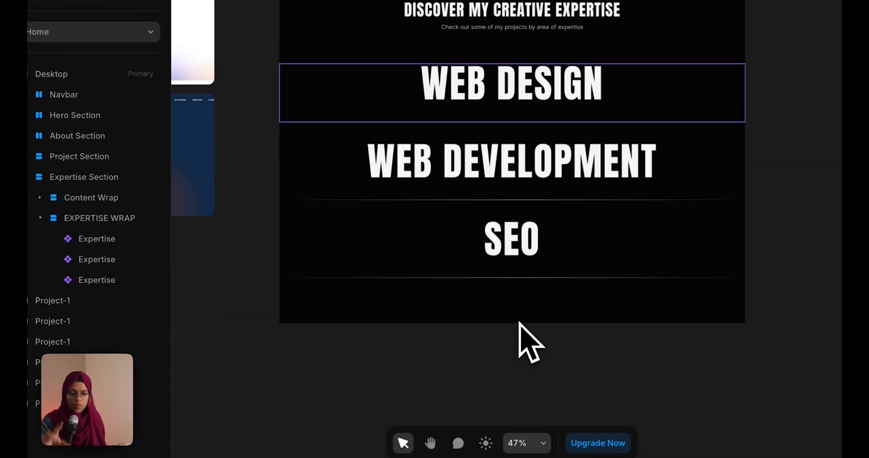
{"action": "left_click", "coordinate": [40, 218]}
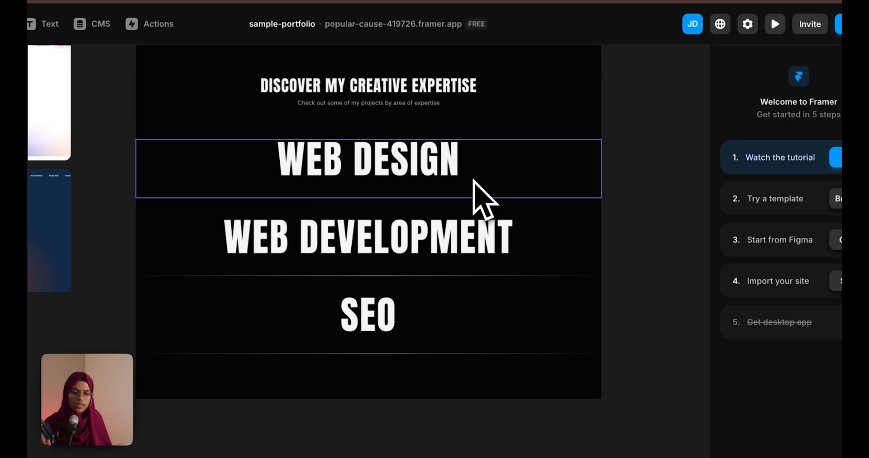
{"action": "left_click", "coordinate": [516, 168]}
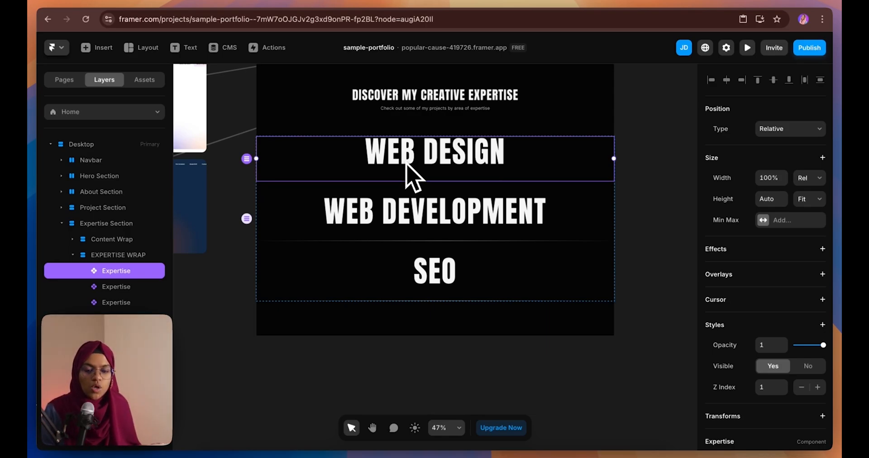
{"action": "scroll", "coordinate": [412, 177], "scroll_direction": "down", "scroll_amount": 5}
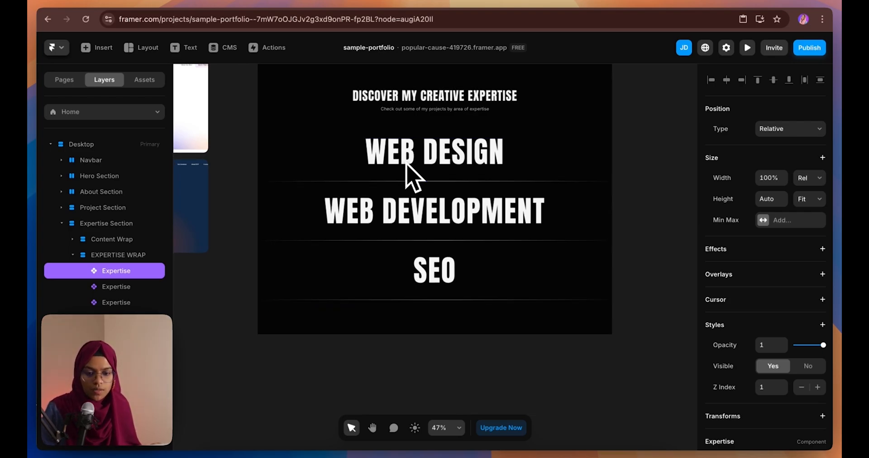
{"action": "scroll", "coordinate": [412, 177], "scroll_direction": "down", "scroll_amount": 2}
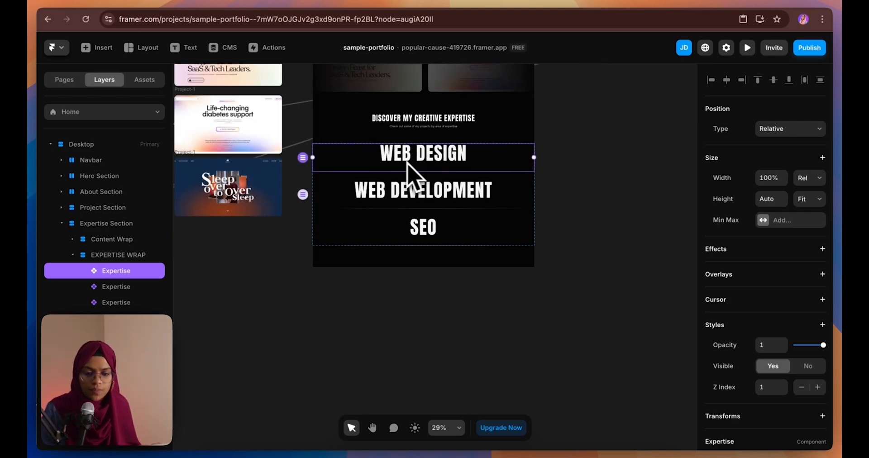
Draw a new frame beside the page sized 300 × 300 with a 20 corner radius
{"action": "left_click", "coordinate": [607, 169]}
{"action": "key", "text": "f"}
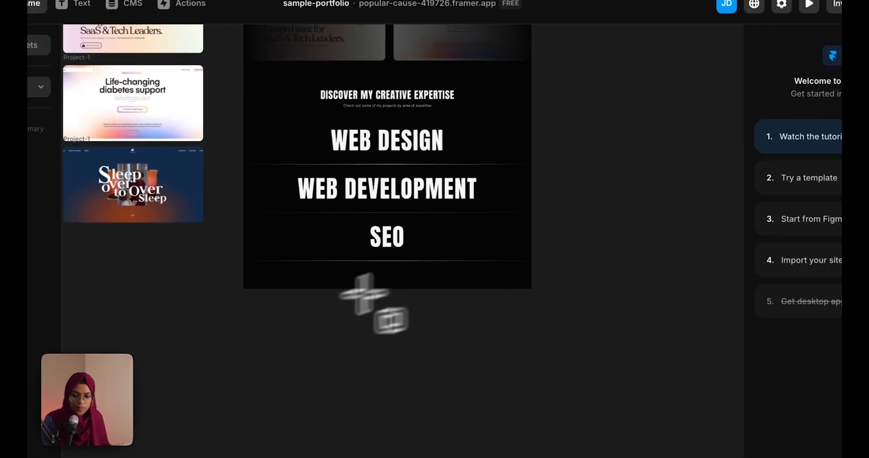
{"action": "left_click_drag", "start_coordinate": [550, 110], "coordinate": [612, 164]}
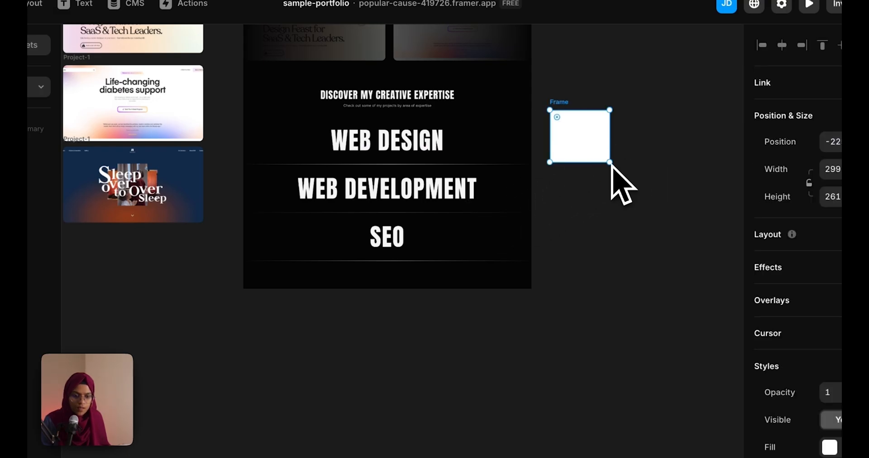
{"action": "left_click", "coordinate": [761, 136]}
{"action": "type", "text": "3"}
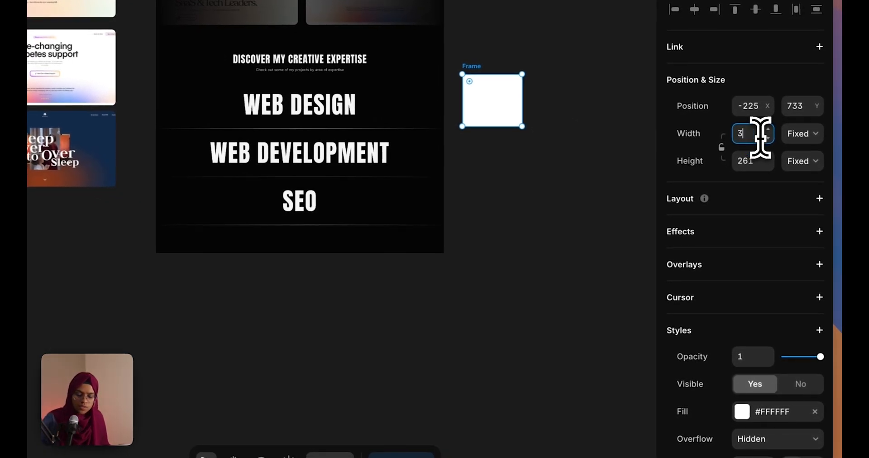
{"action": "left_click", "coordinate": [757, 162]}
{"action": "type", "text": "300"}
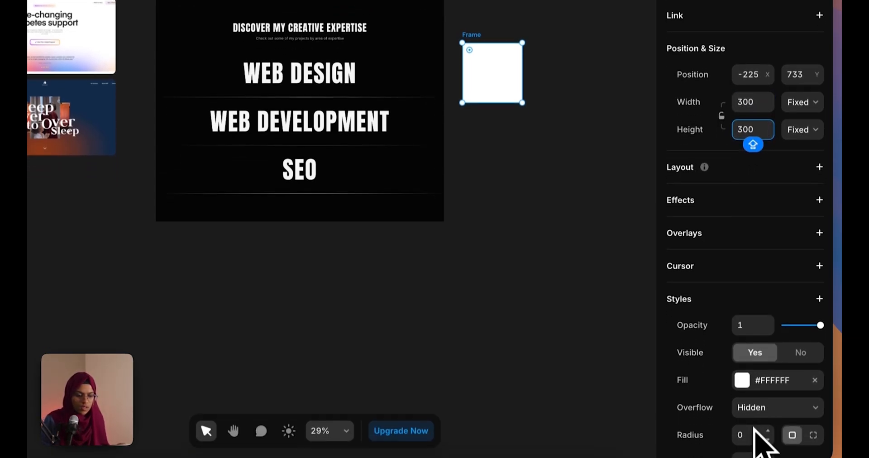
{"action": "left_click", "coordinate": [753, 457]}
{"action": "type", "text": "2"}
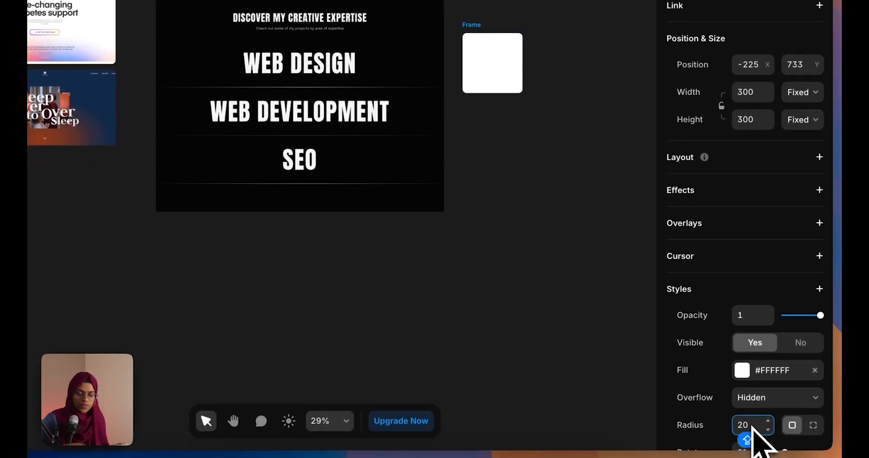
Rename the new frame layer CURSOR
{"action": "double_click", "coordinate": [105, 215]}
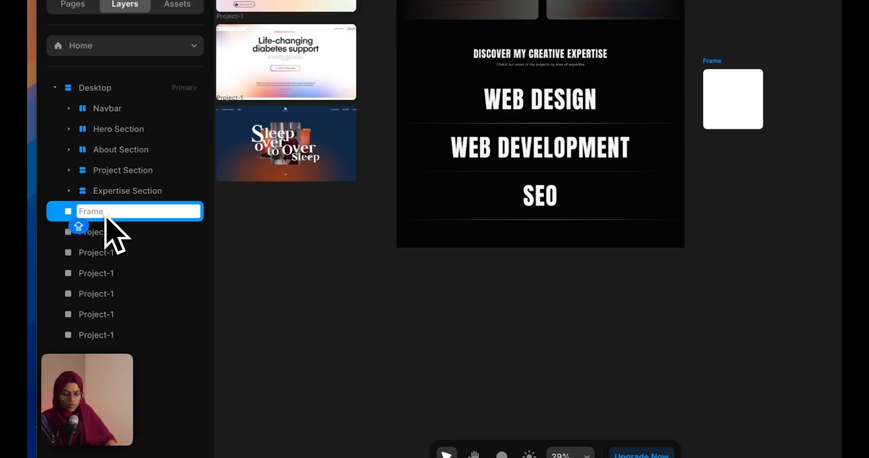
{"action": "type", "text": "Cu"}
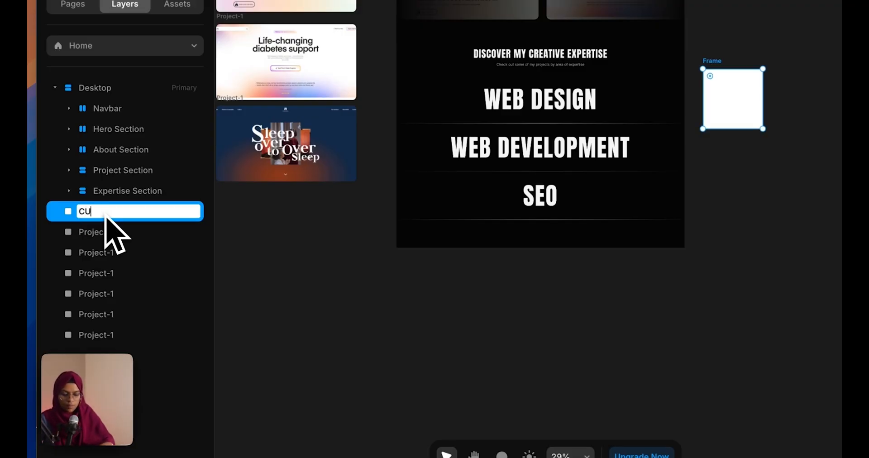
{"action": "key", "text": "Return"}
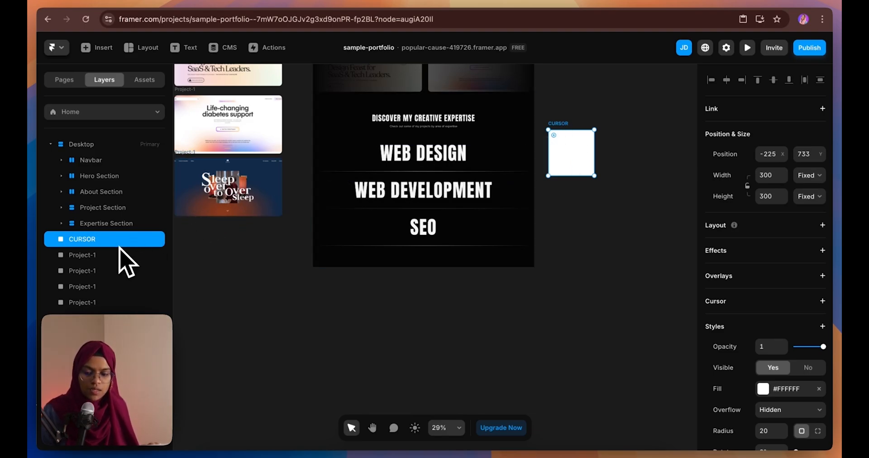
Create a component named CURSOR from the white square
{"action": "right_click", "coordinate": [120, 245]}
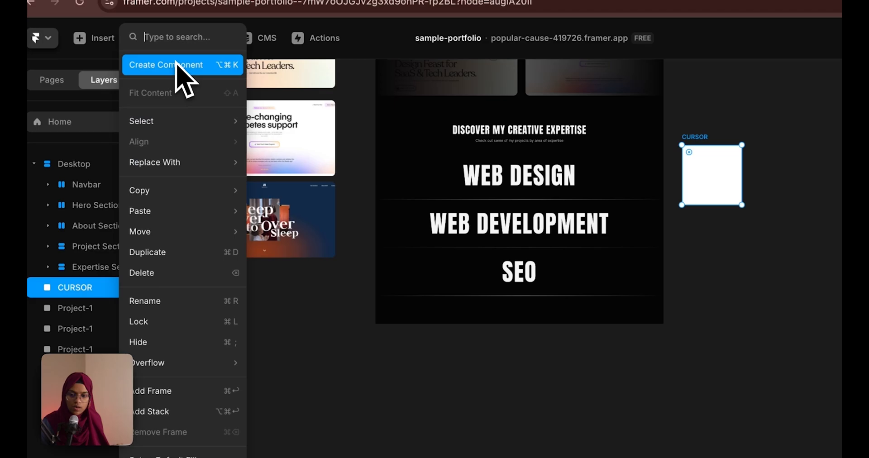
{"action": "left_click", "coordinate": [178, 66]}
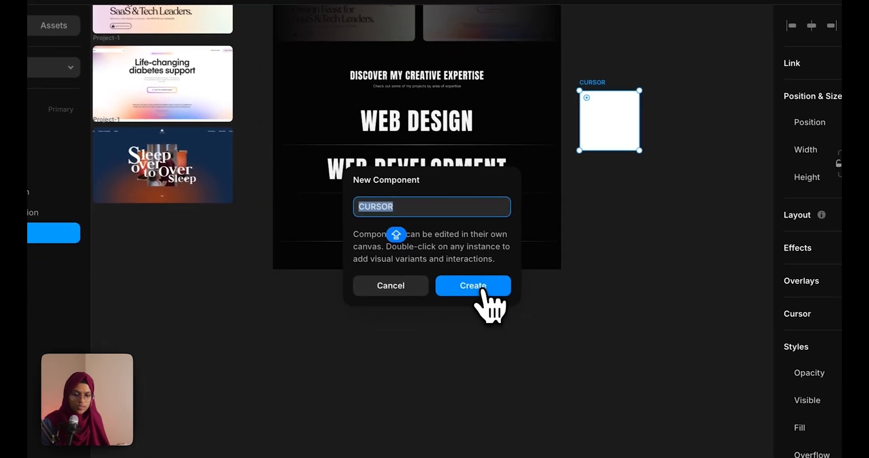
{"action": "left_click", "coordinate": [482, 289]}
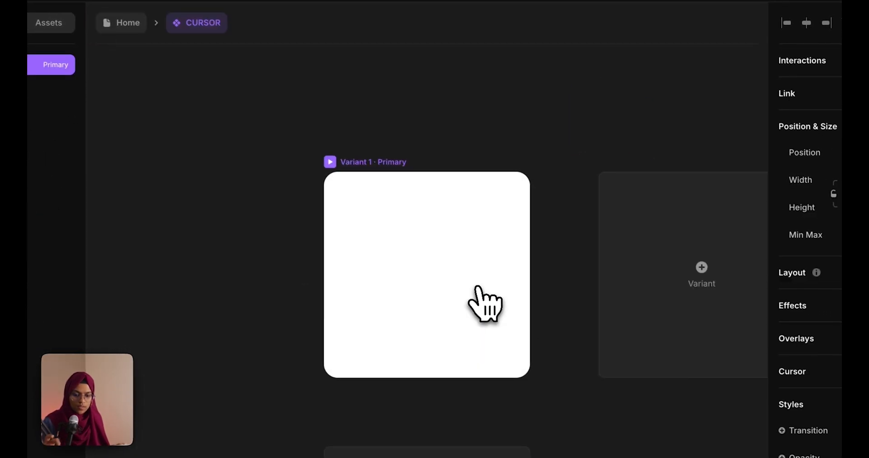
Rename the CURSOR component's first variant to WEB DESIGN
{"action": "left_click", "coordinate": [450, 266]}
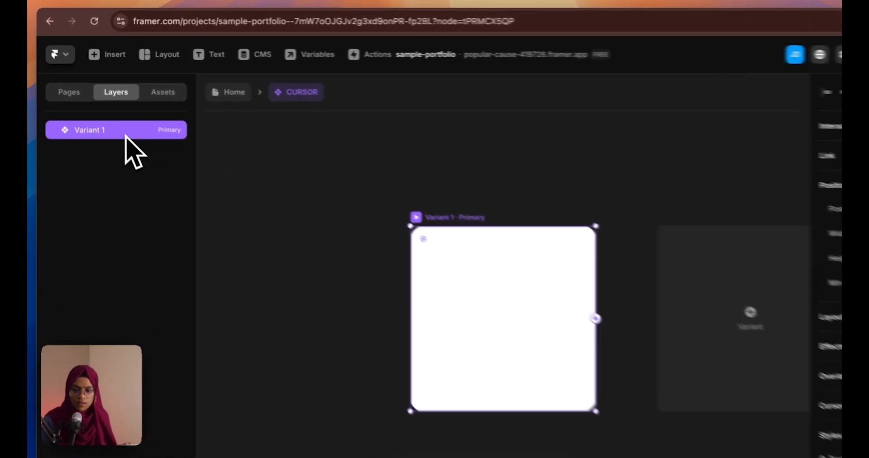
{"action": "double_click", "coordinate": [105, 114]}
{"action": "type", "text": "WEB DESIGN"}
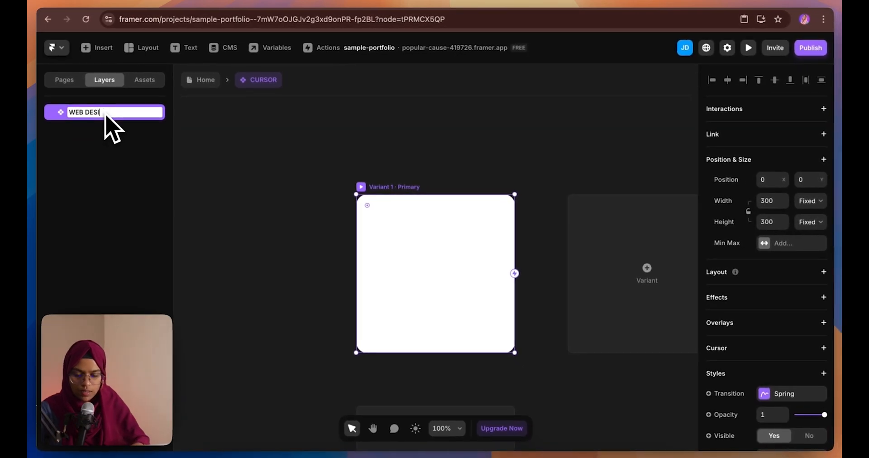
{"action": "key", "text": "Return"}
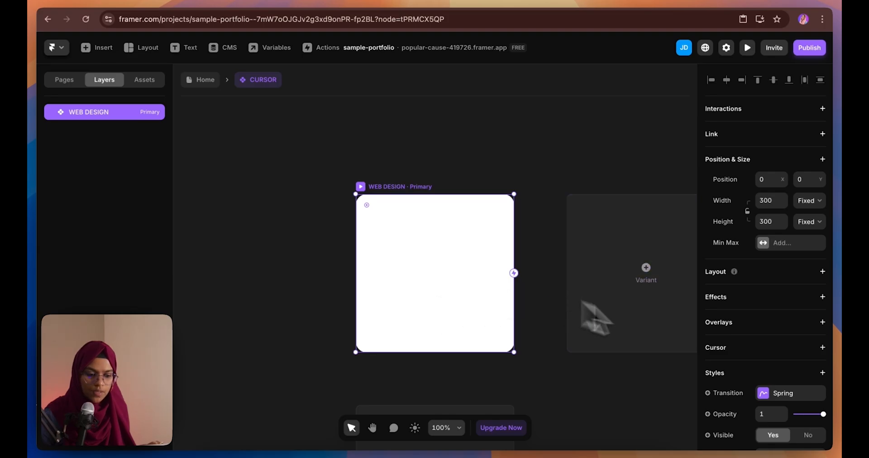
Set the WEB DESIGN variant's fill to the WEBDESIGN.jpg image
{"action": "scroll", "coordinate": [774, 407], "scroll_direction": "down", "scroll_amount": 3}
{"action": "left_click", "coordinate": [779, 329]}
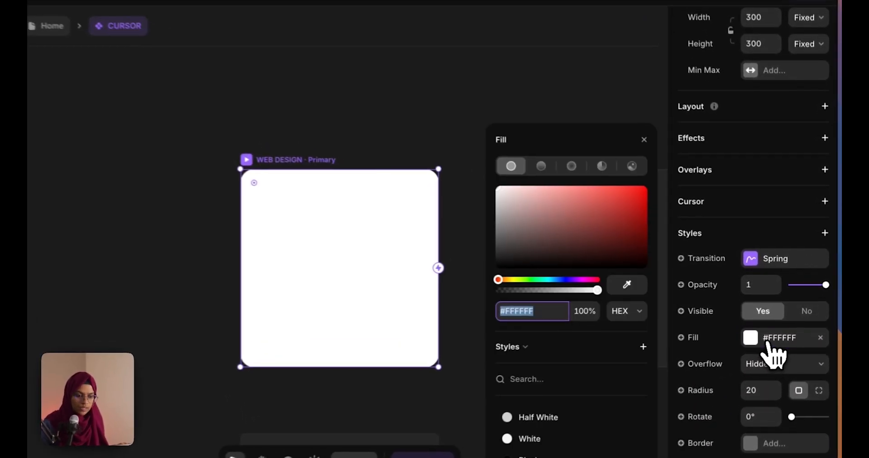
{"action": "left_click", "coordinate": [626, 162]}
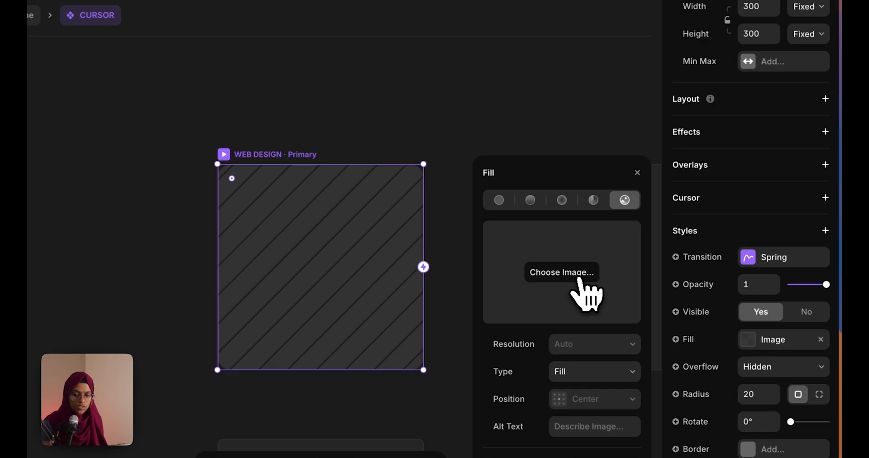
{"action": "left_click", "coordinate": [580, 280]}
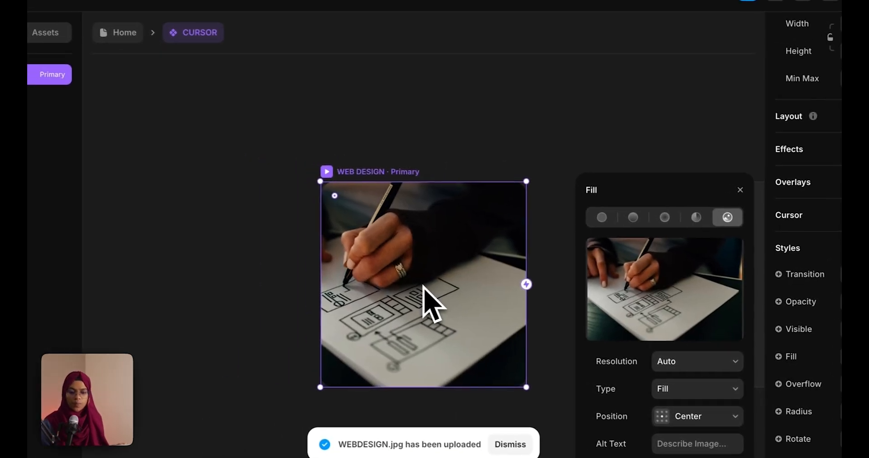
{"action": "left_click", "coordinate": [424, 265]}
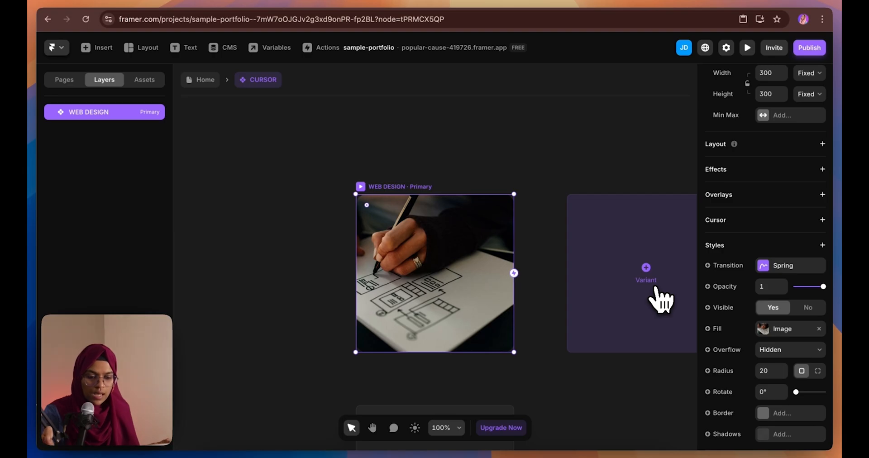
Add a WEB DEVELOPMENT variant and fill it with the laptop typing photo
{"action": "left_click", "coordinate": [655, 290]}
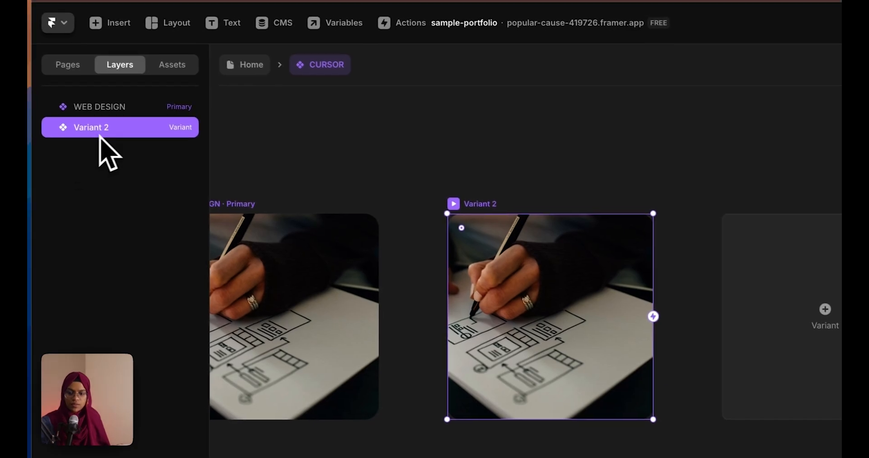
{"action": "double_click", "coordinate": [110, 134]}
{"action": "type", "text": "W"}
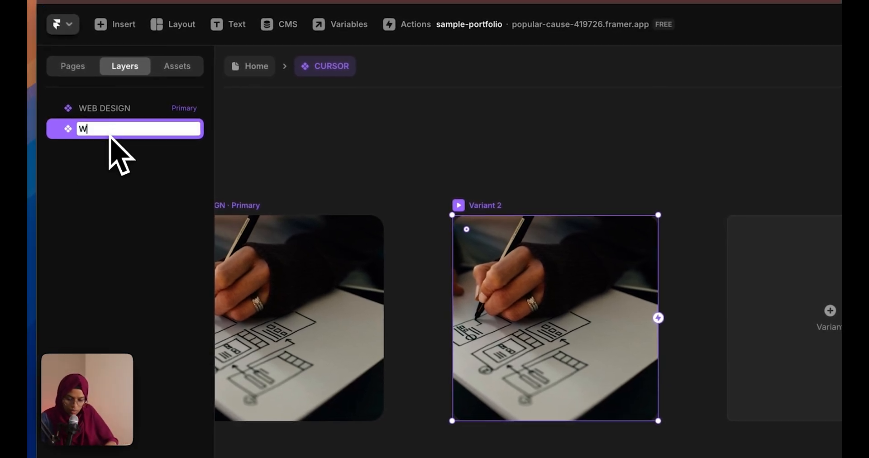
{"action": "type", "text": "EB DEVELOPMENT"}
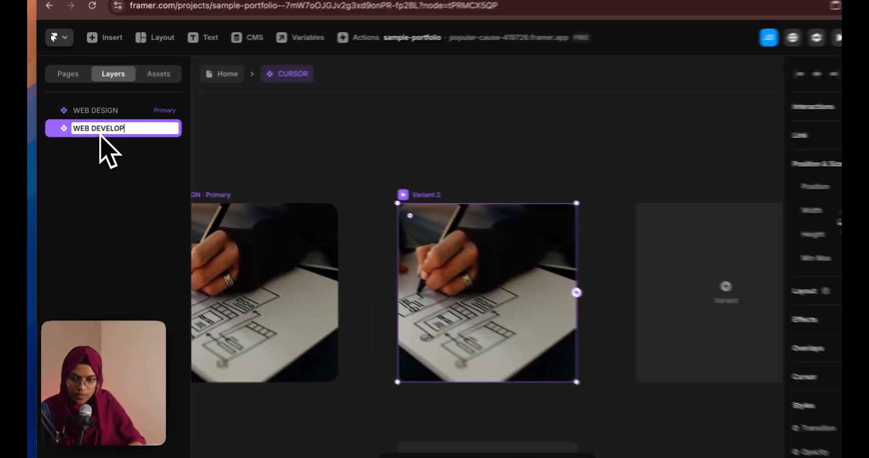
{"action": "key", "text": "Return"}
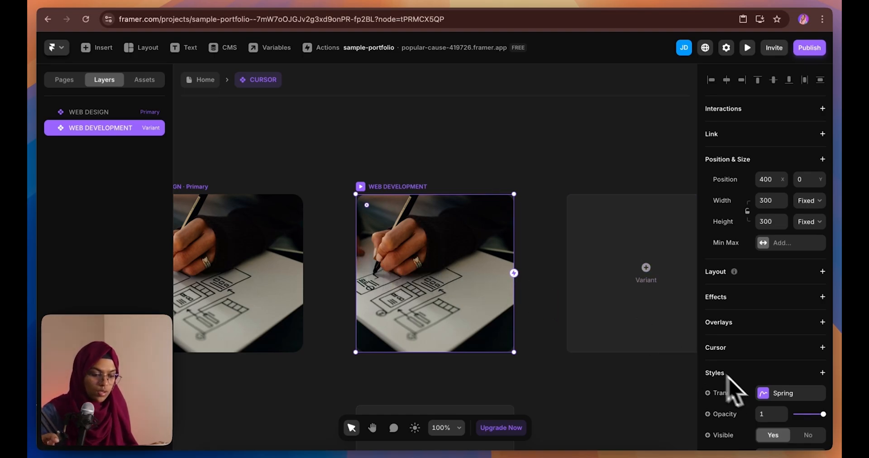
{"action": "scroll", "coordinate": [772, 411], "scroll_direction": "down", "scroll_amount": 4}
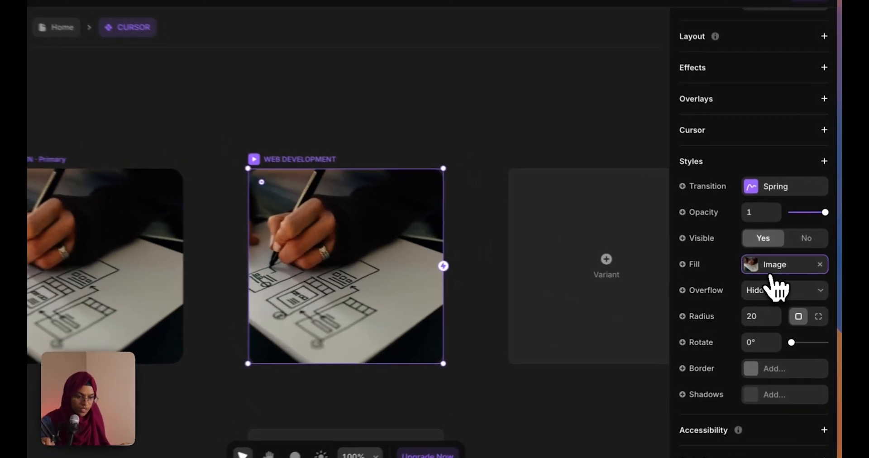
{"action": "left_click", "coordinate": [772, 268]}
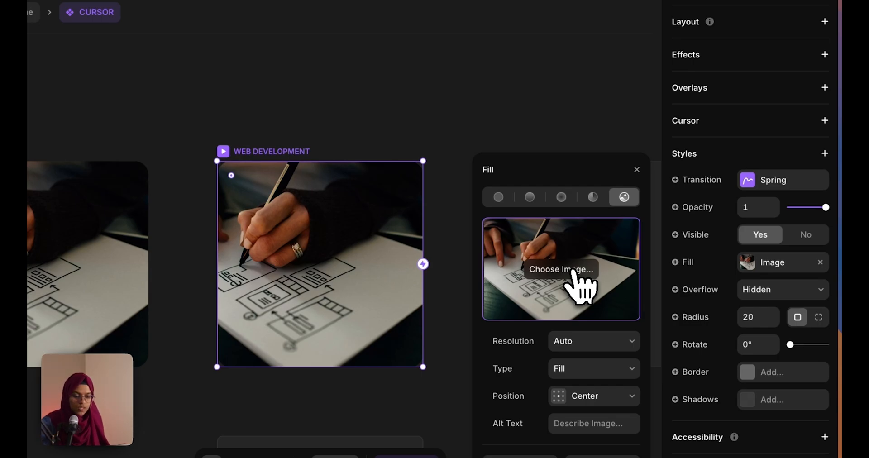
{"action": "left_click", "coordinate": [573, 271]}
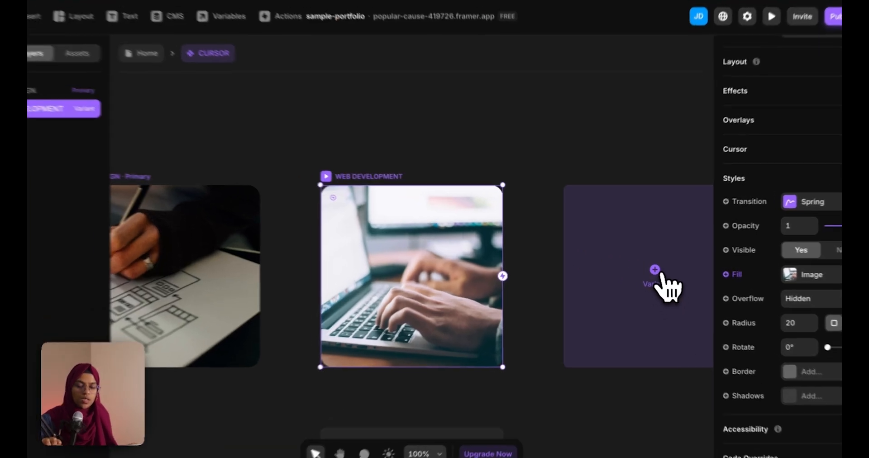
Add a third variant named SEO, then return to the Home page
{"action": "left_click", "coordinate": [646, 268]}
{"action": "double_click", "coordinate": [138, 163]}
{"action": "type", "text": "SEO"}
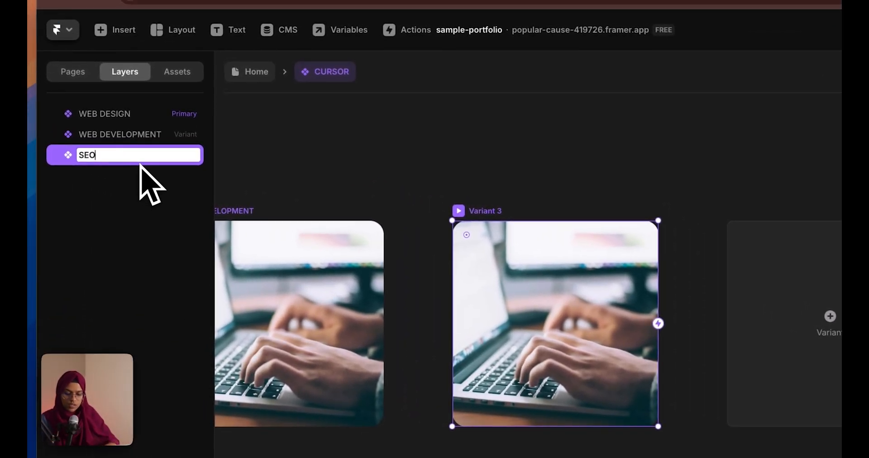
{"action": "key", "text": "Return"}
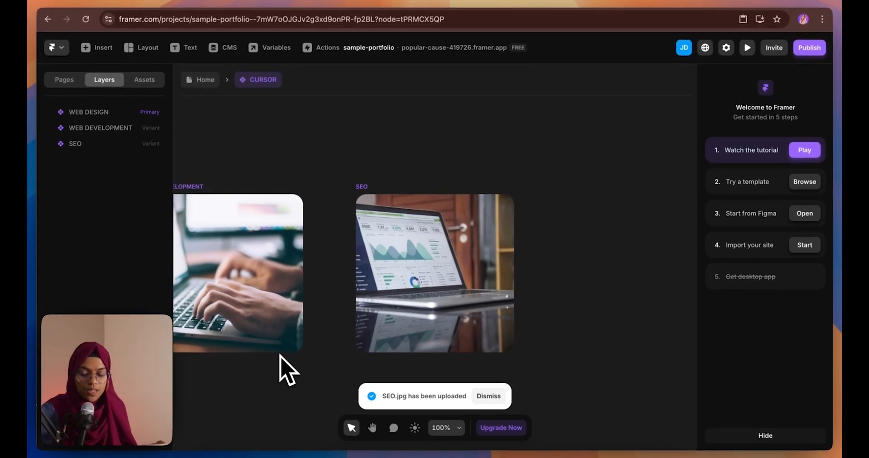
{"action": "left_click", "coordinate": [209, 81]}
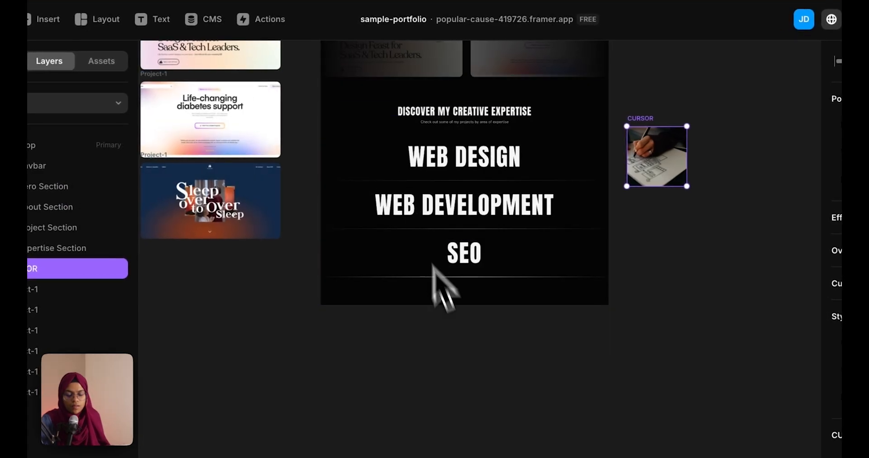
Move the CURSOR component below the project thumbnails on the canvas
{"action": "left_click", "coordinate": [455, 340]}
{"action": "left_click", "coordinate": [654, 170]}
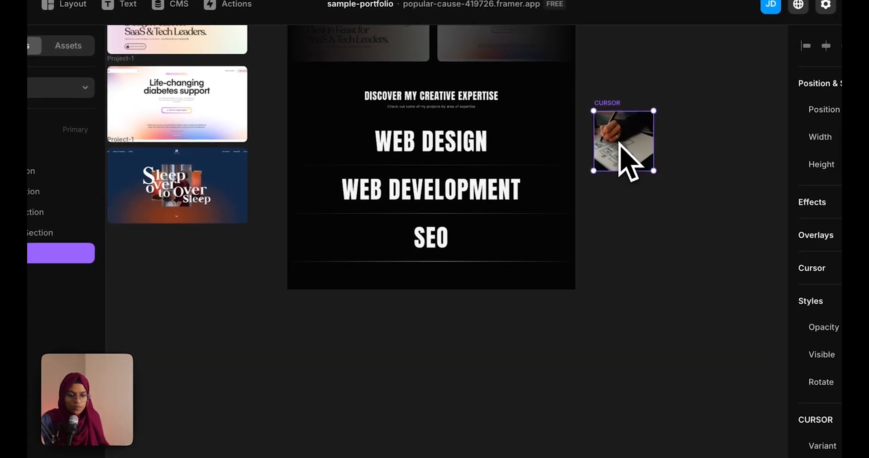
{"action": "left_click_drag", "start_coordinate": [620, 142], "coordinate": [180, 277]}
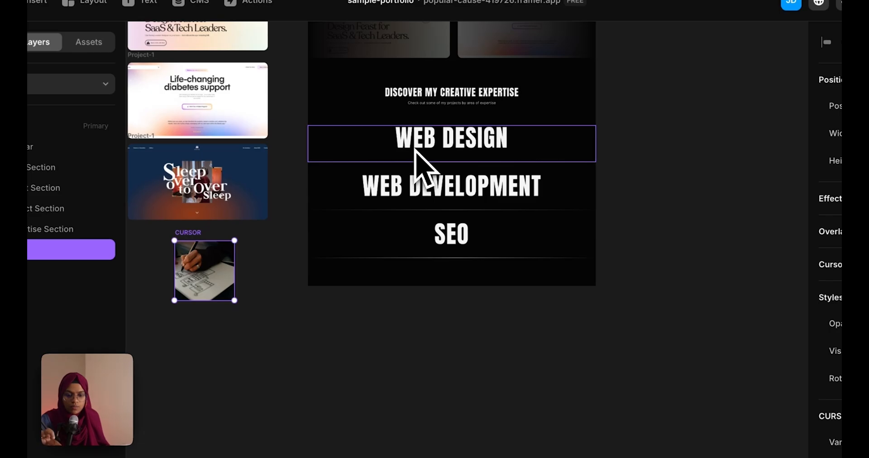
Give the WEB DESIGN row a Custom Cursor using the CURSOR component
{"action": "left_click", "coordinate": [416, 151]}
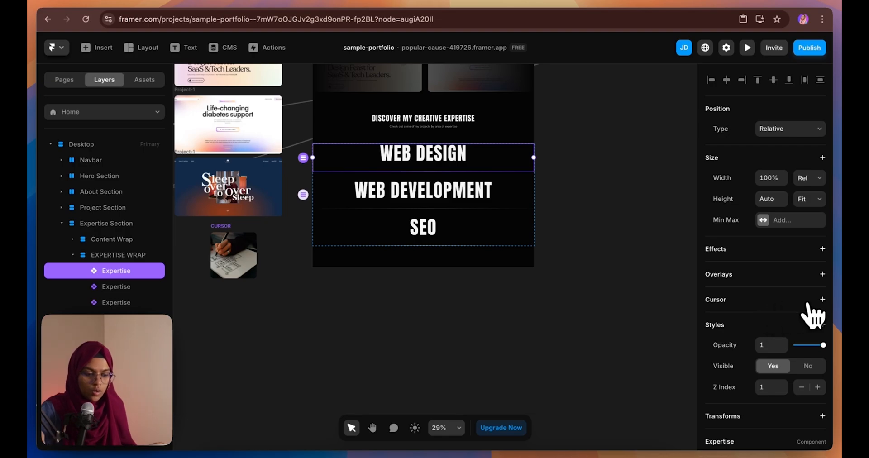
{"action": "left_click", "coordinate": [823, 300]}
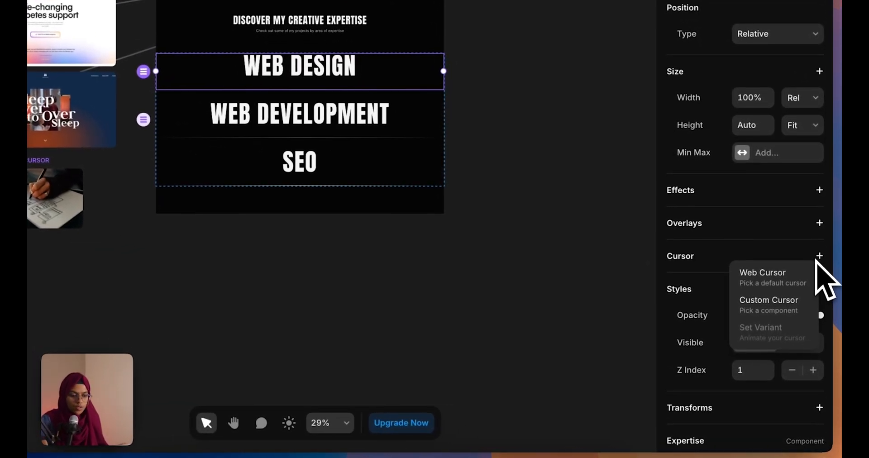
{"action": "left_click", "coordinate": [786, 304]}
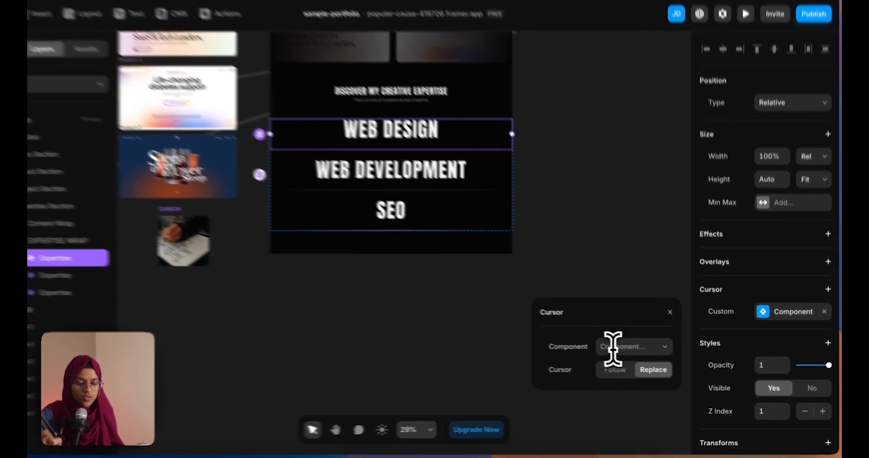
{"action": "left_click", "coordinate": [618, 352]}
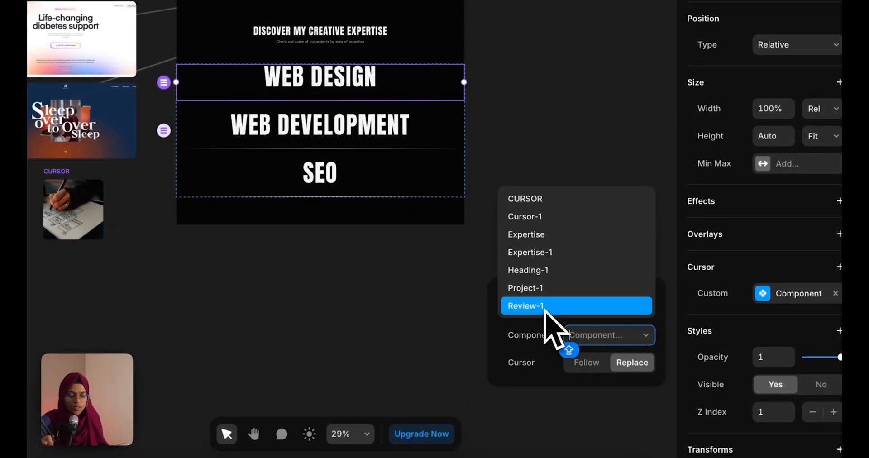
{"action": "left_click", "coordinate": [516, 199]}
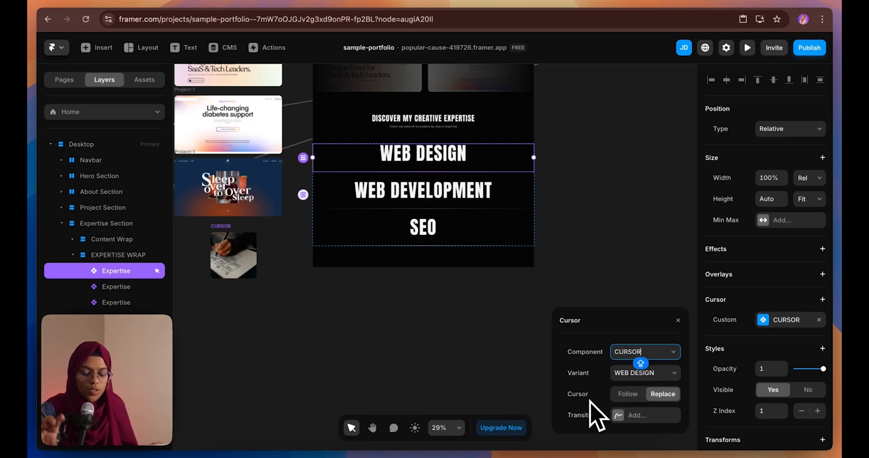
Set the WEB DESIGN cursor to Replace with a Spring transition, then preview the site
{"action": "left_click", "coordinate": [626, 394]}
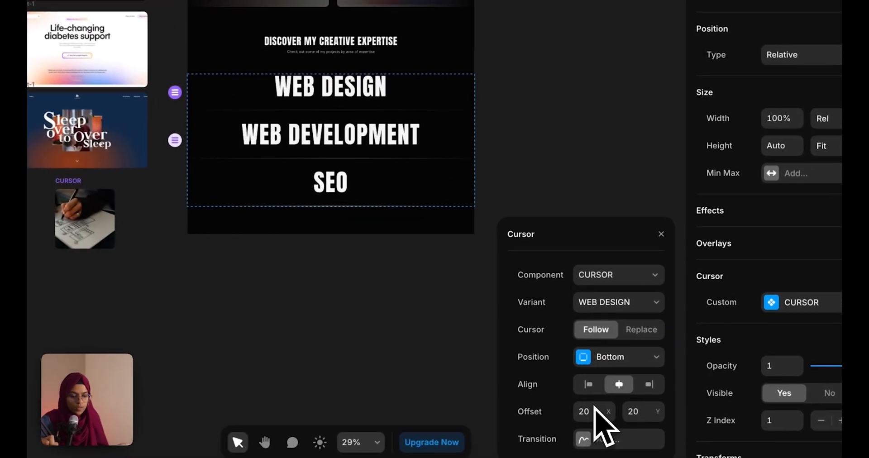
{"action": "left_click", "coordinate": [661, 394]}
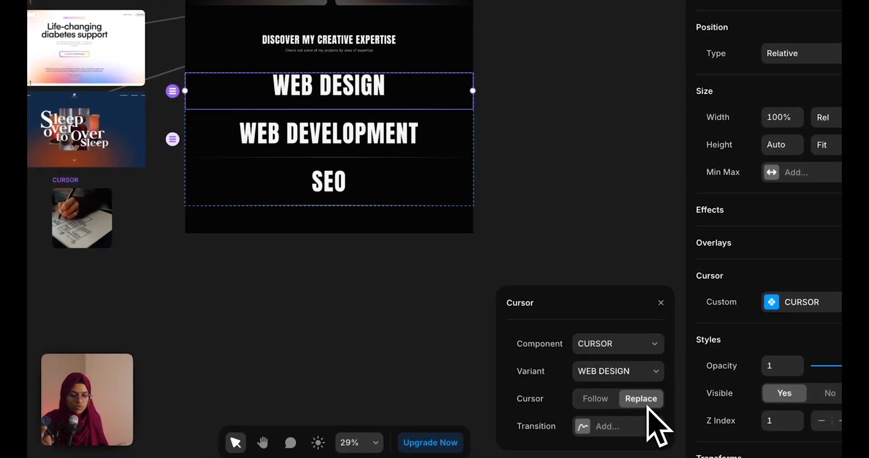
{"action": "left_click", "coordinate": [614, 434]}
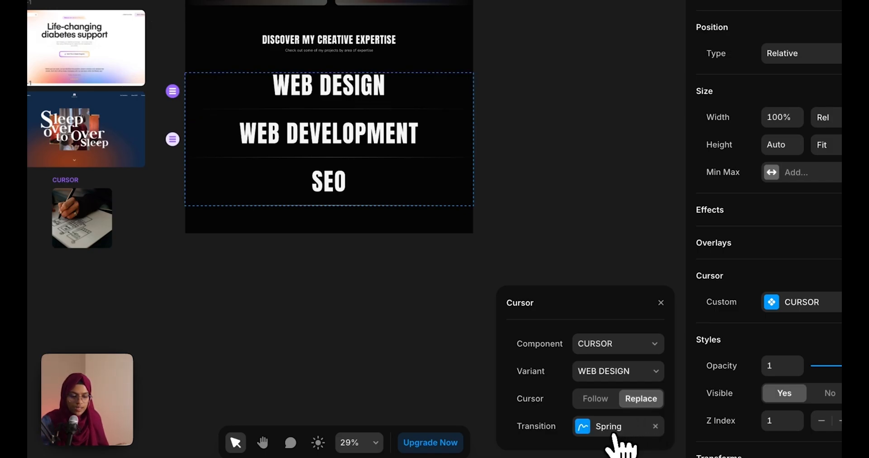
{"action": "left_click", "coordinate": [609, 426]}
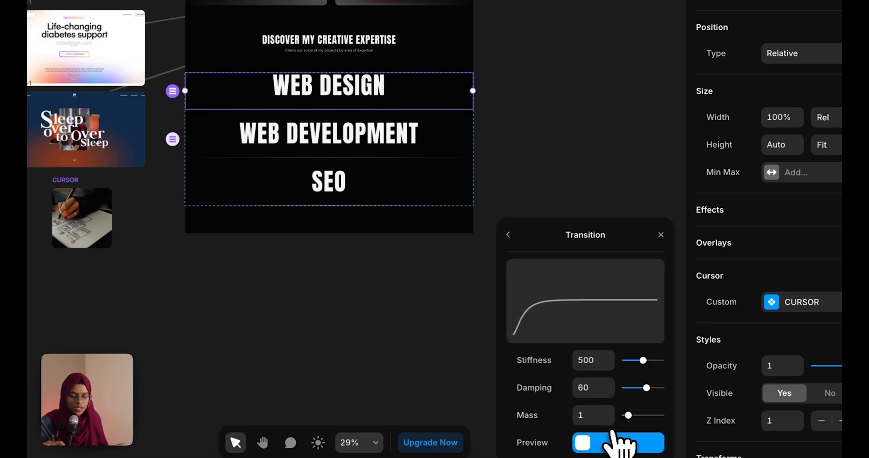
{"action": "left_click", "coordinate": [508, 234]}
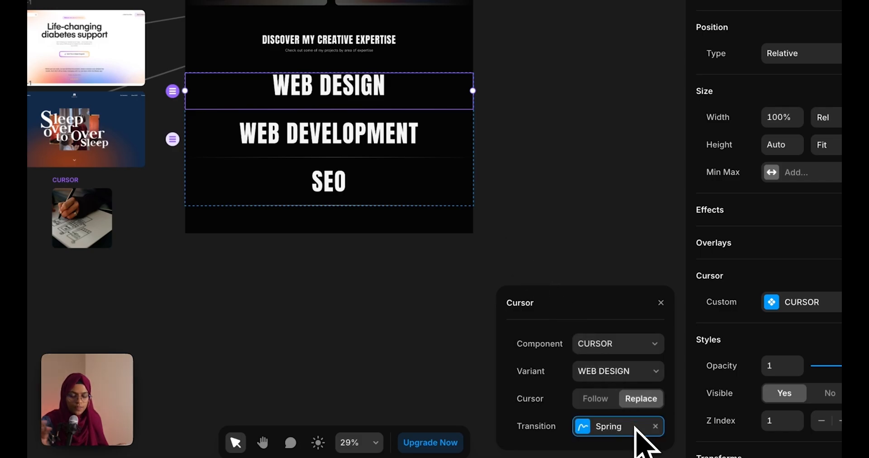
{"action": "left_click", "coordinate": [433, 356]}
{"action": "left_click", "coordinate": [735, 35]}
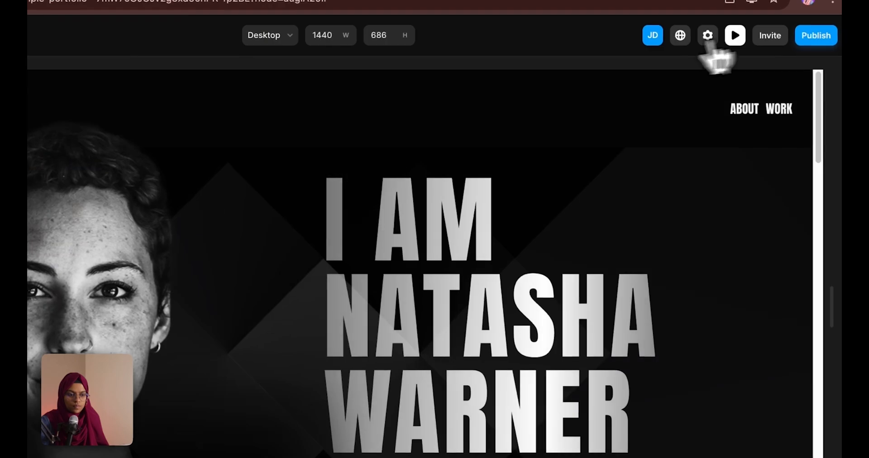
Scroll the live preview, go back to the editor, and select the WEB DEVELOPMENT row
{"action": "scroll", "coordinate": [371, 344], "scroll_direction": "down", "scroll_amount": 10}
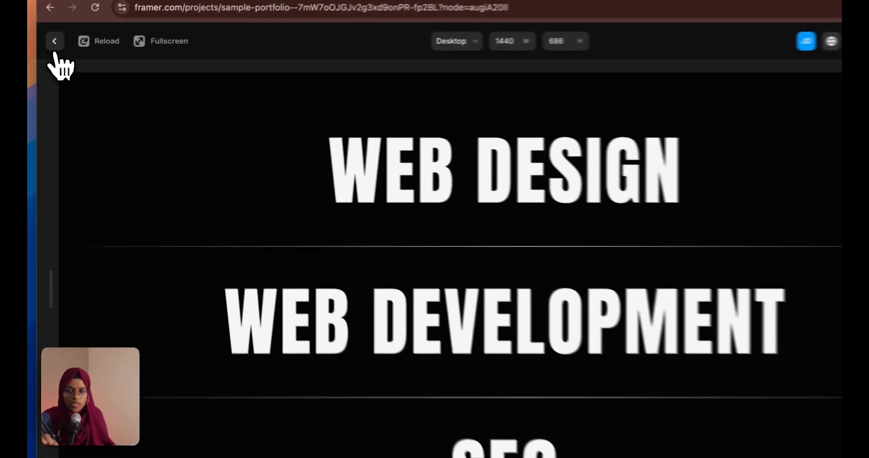
{"action": "left_click", "coordinate": [52, 47]}
{"action": "left_click", "coordinate": [459, 228]}
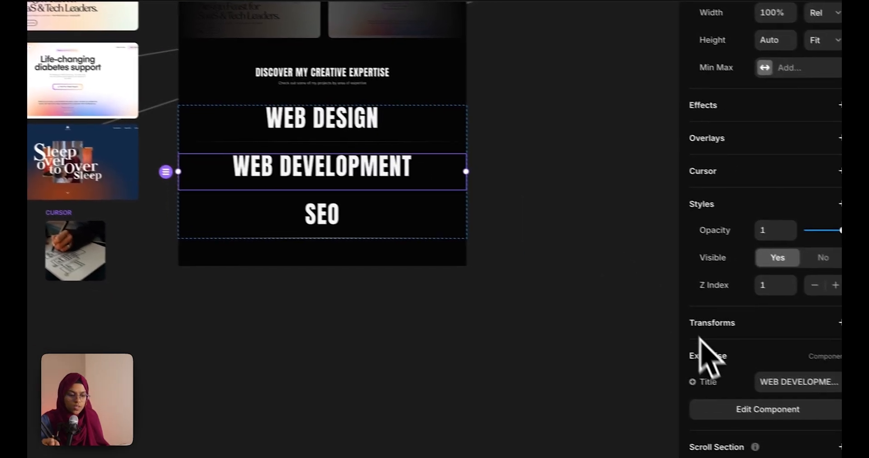
Give the WEB DEVELOPMENT row a CURSOR custom cursor showing its WEB DEVELOPMENT variant with Spring transition
{"action": "left_click", "coordinate": [795, 173]}
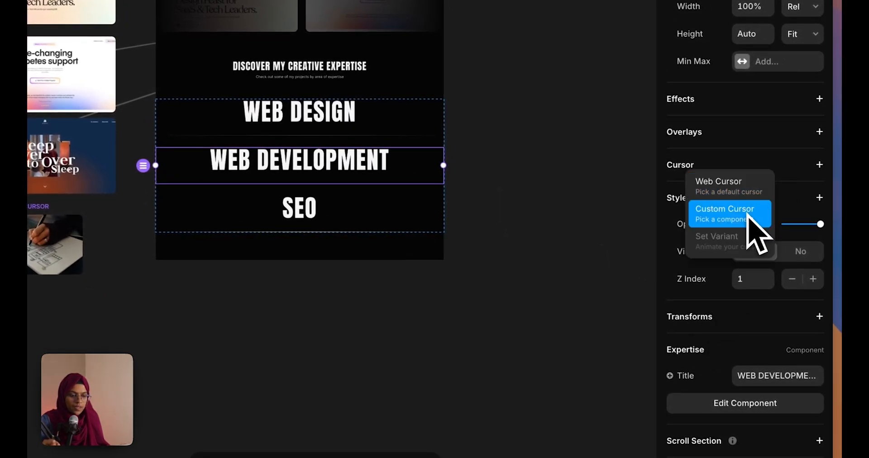
{"action": "left_click", "coordinate": [748, 215]}
{"action": "left_click", "coordinate": [598, 235]}
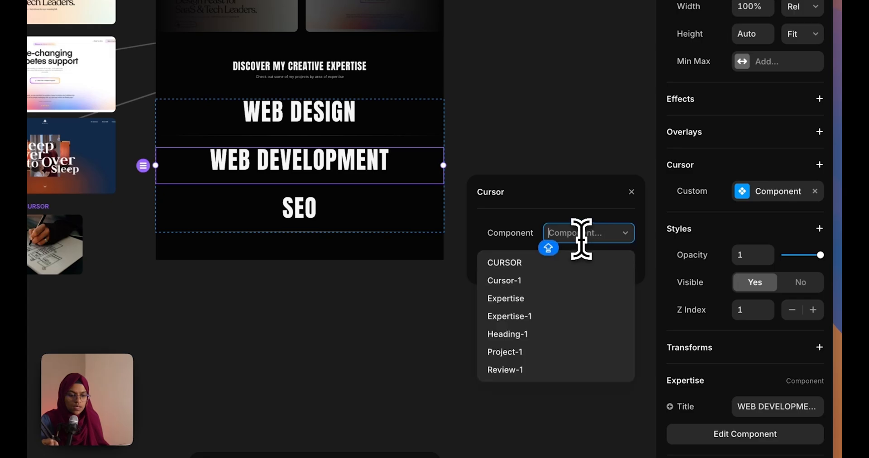
{"action": "left_click", "coordinate": [577, 259]}
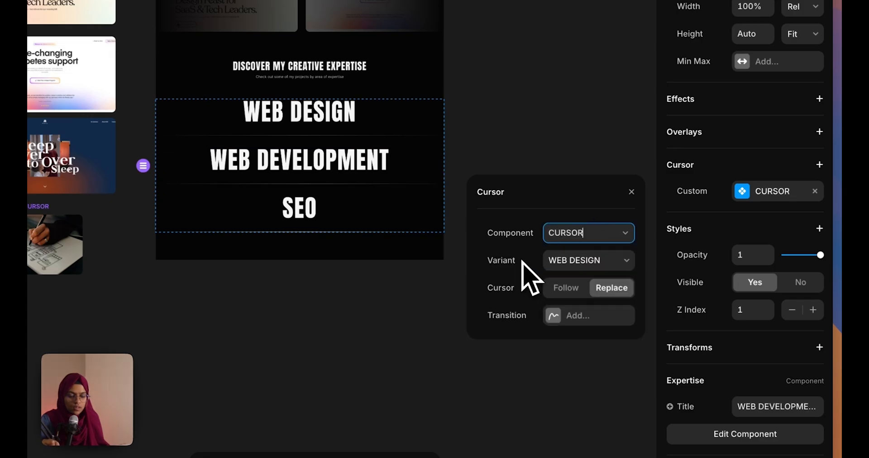
{"action": "left_click", "coordinate": [561, 265]}
{"action": "left_click", "coordinate": [569, 277]}
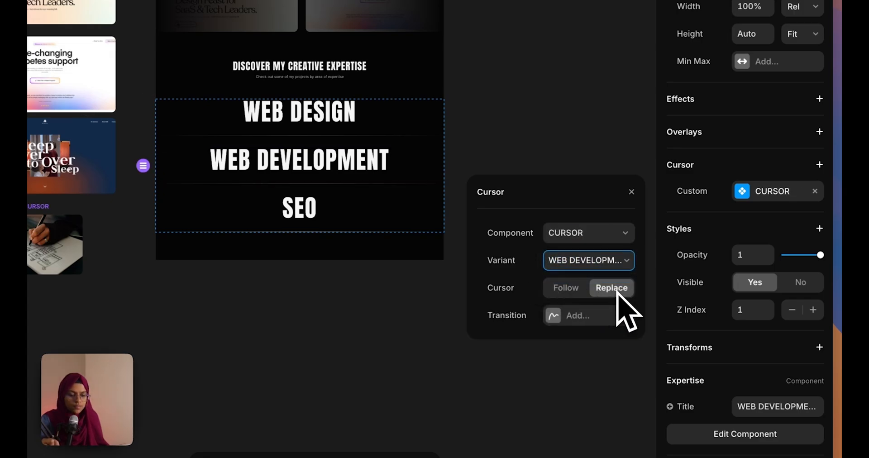
{"action": "left_click", "coordinate": [606, 320]}
{"action": "left_click", "coordinate": [430, 340]}
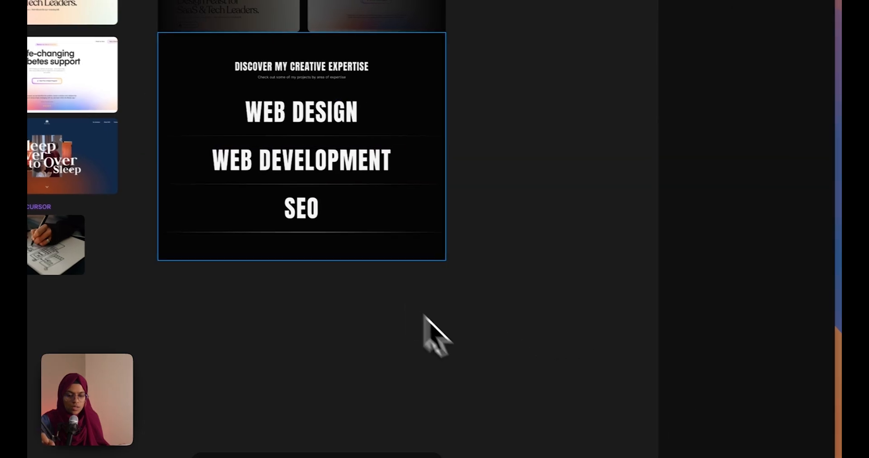
Give the SEO row a CURSOR custom cursor showing its SEO variant with Spring transition
{"action": "left_click", "coordinate": [322, 224]}
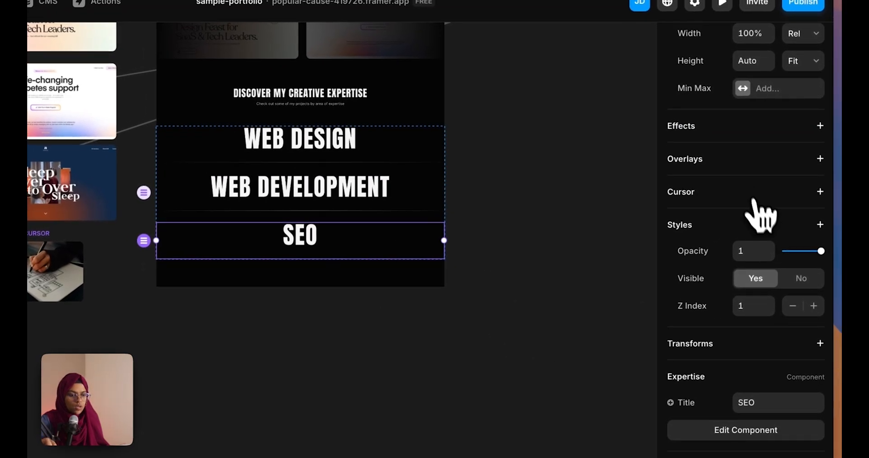
{"action": "left_click", "coordinate": [782, 171]}
{"action": "left_click", "coordinate": [692, 245]}
{"action": "left_click", "coordinate": [591, 265]}
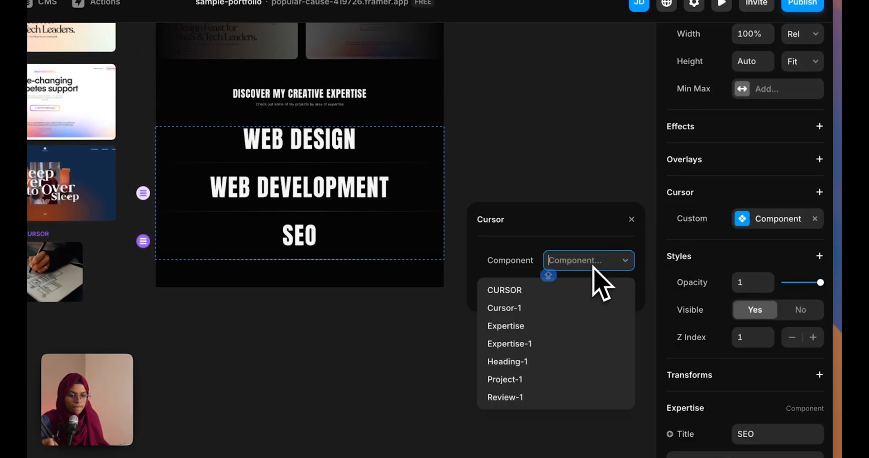
{"action": "left_click", "coordinate": [560, 287]}
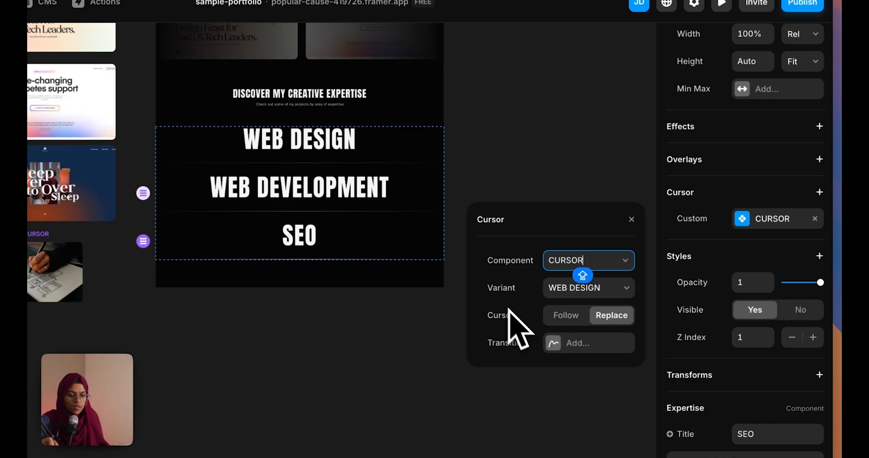
{"action": "left_click", "coordinate": [557, 291]}
{"action": "left_click", "coordinate": [561, 317]}
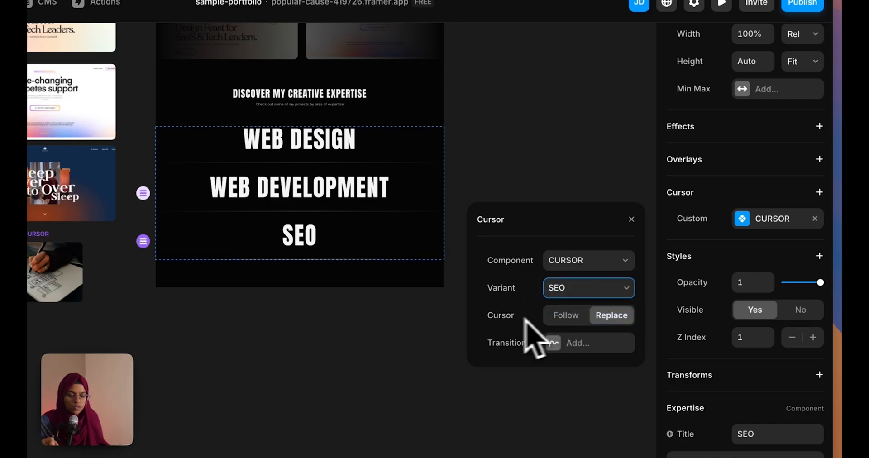
{"action": "left_click", "coordinate": [571, 347]}
{"action": "left_click", "coordinate": [563, 371]}
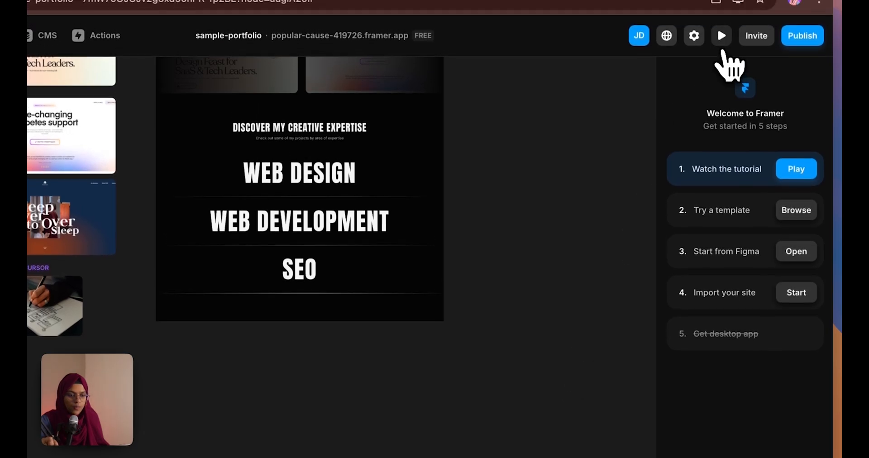
{"action": "left_click", "coordinate": [721, 4]}
{"action": "scroll", "coordinate": [520, 317], "scroll_direction": "down", "scroll_amount": 20}
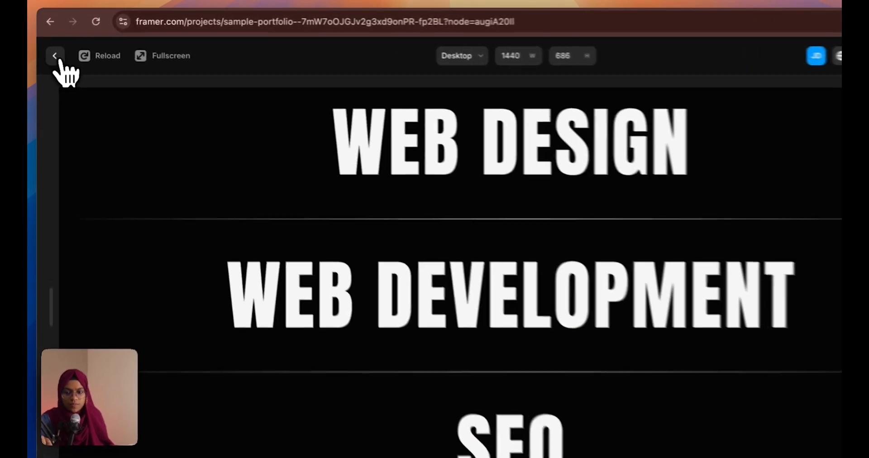
{"action": "left_click", "coordinate": [55, 55]}
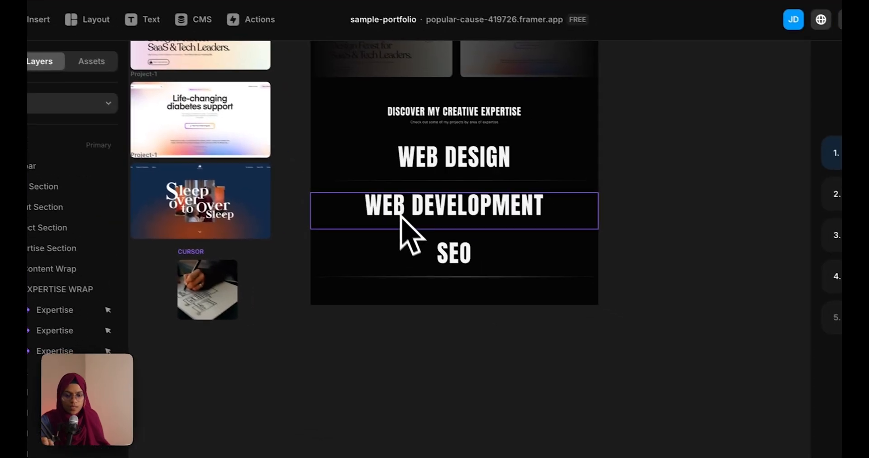
{"action": "left_click", "coordinate": [389, 205]}
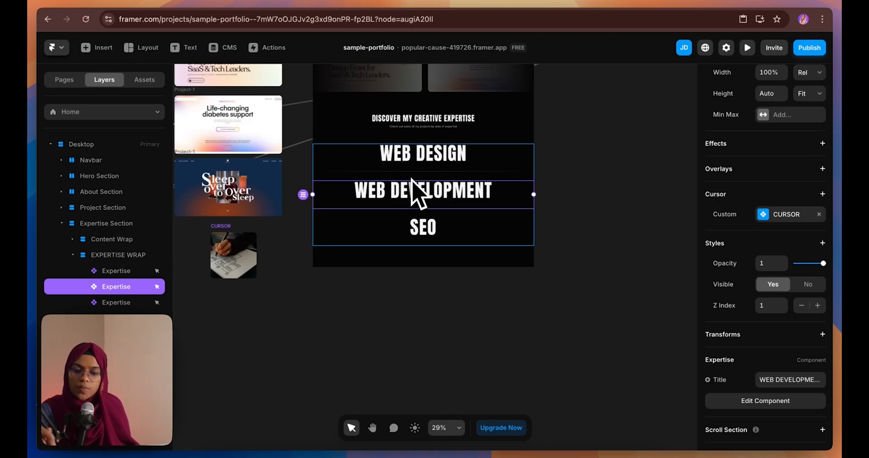
Set the EXPERTISE WRAP gap to 0 so the rows sit flush
{"action": "left_click", "coordinate": [122, 256]}
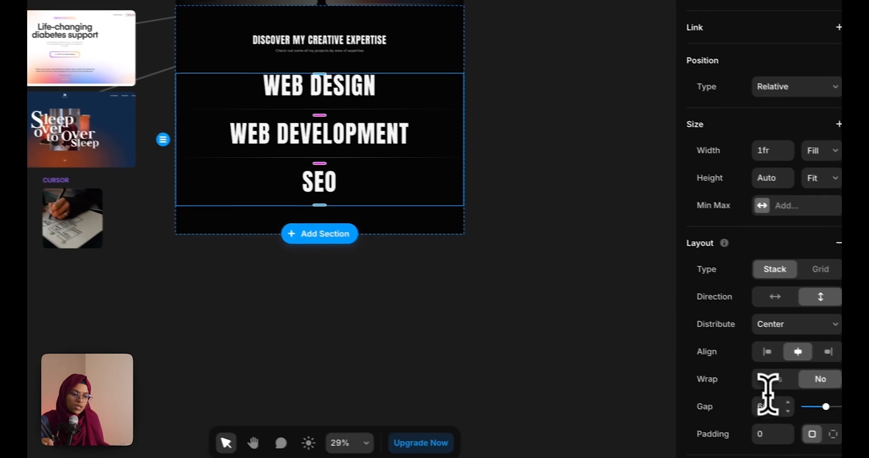
{"action": "left_click", "coordinate": [765, 400]}
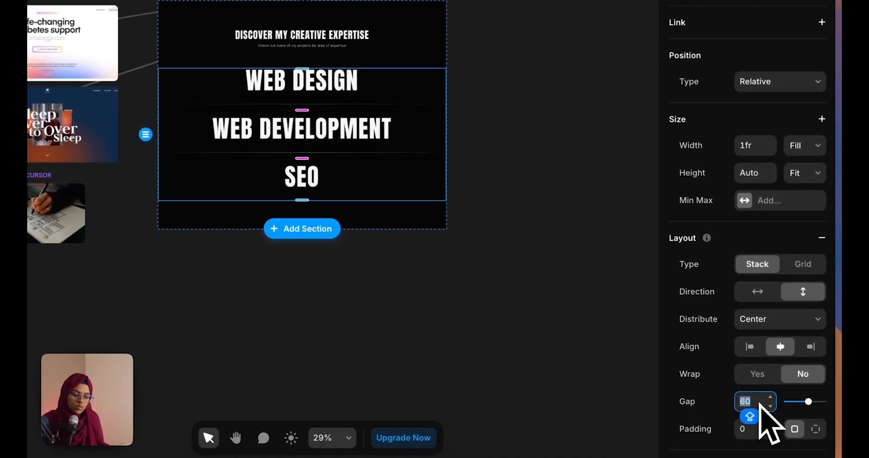
{"action": "type", "text": "0"}
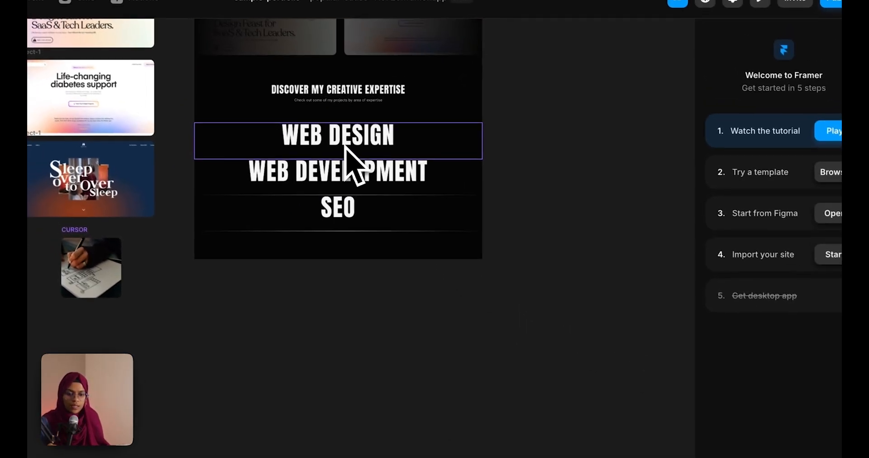
Give the Expertise component 60 padding and return to the Home page
{"action": "left_click", "coordinate": [345, 146]}
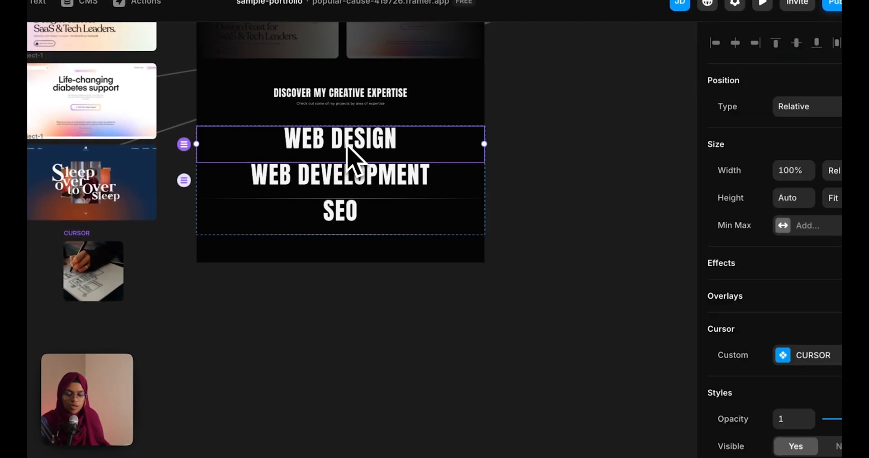
{"action": "double_click", "coordinate": [347, 148]}
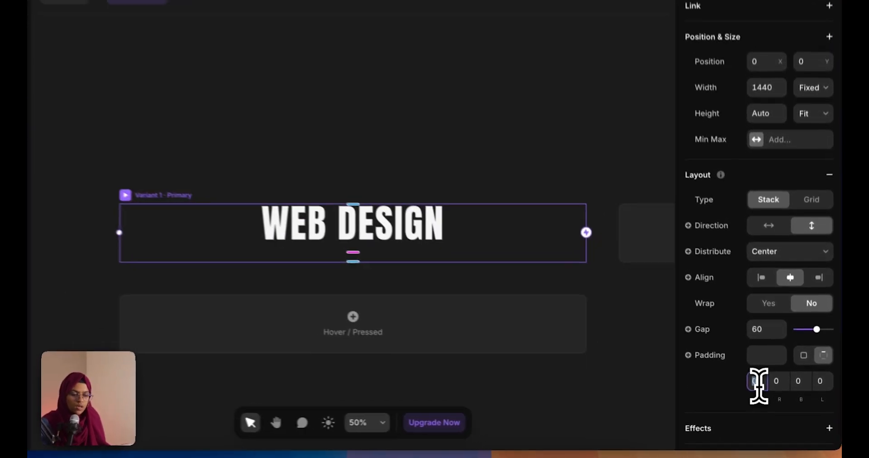
{"action": "left_click", "coordinate": [762, 395]}
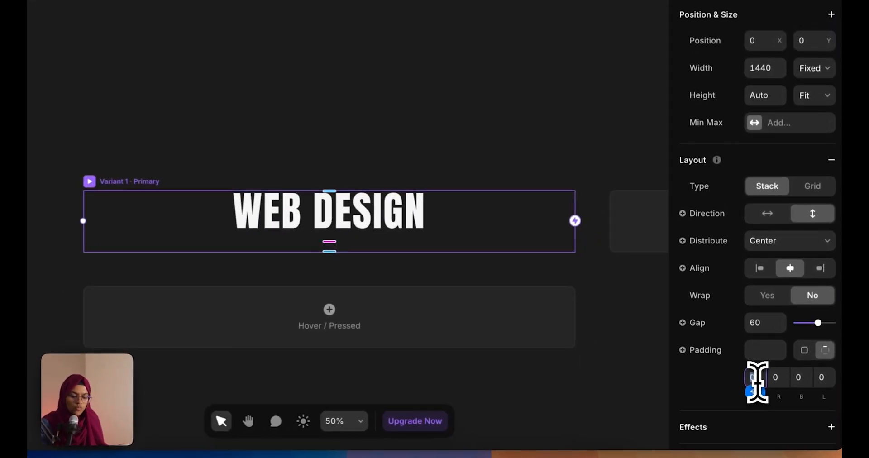
{"action": "type", "text": "60"}
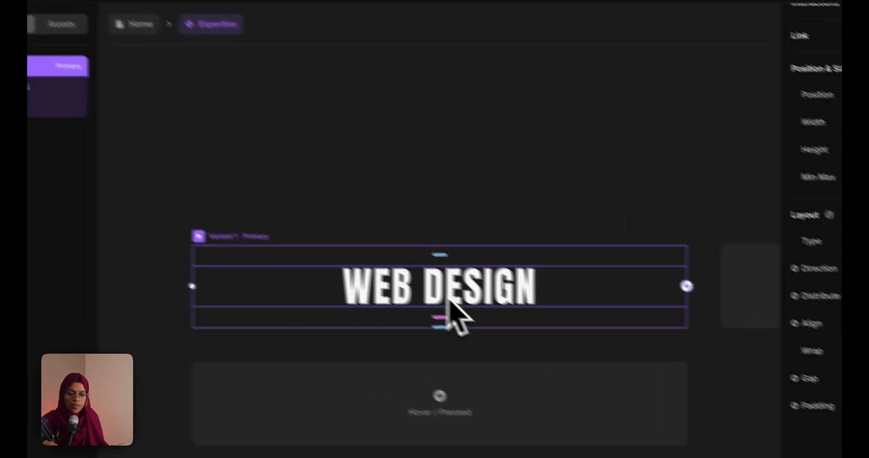
{"action": "left_click", "coordinate": [307, 104]}
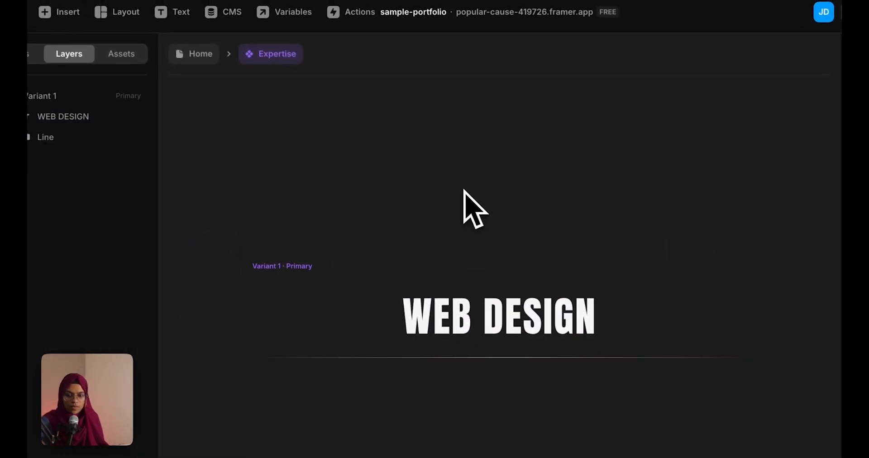
{"action": "left_click", "coordinate": [195, 54]}
Reopen the Expertise component to check it, then review the rows on the Home page
{"action": "left_click", "coordinate": [477, 362]}
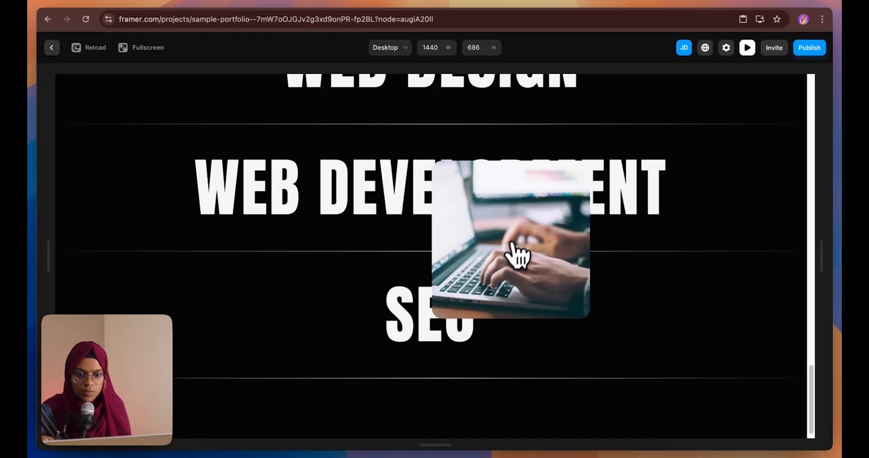
{"action": "scroll", "coordinate": [516, 256], "scroll_direction": "up", "scroll_amount": 3}
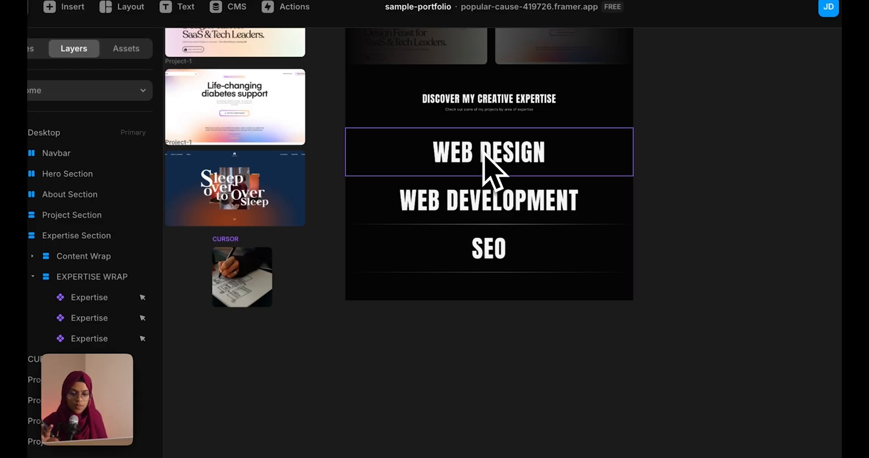
{"action": "double_click", "coordinate": [482, 153]}
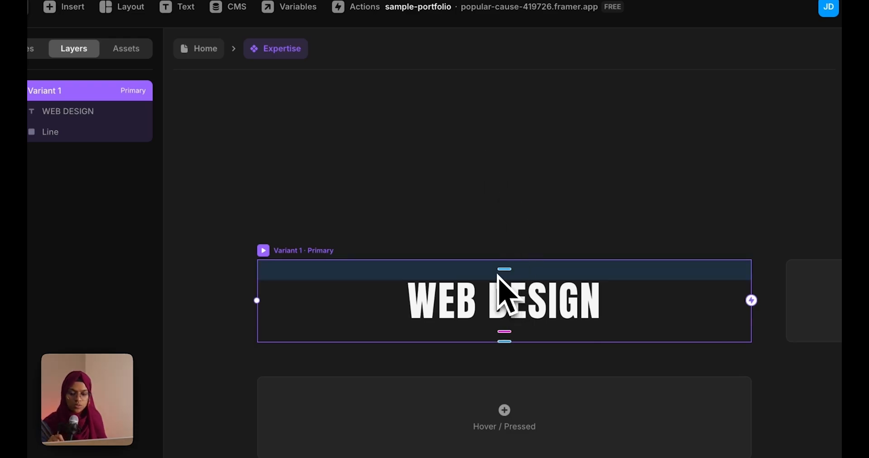
{"action": "left_click", "coordinate": [199, 49]}
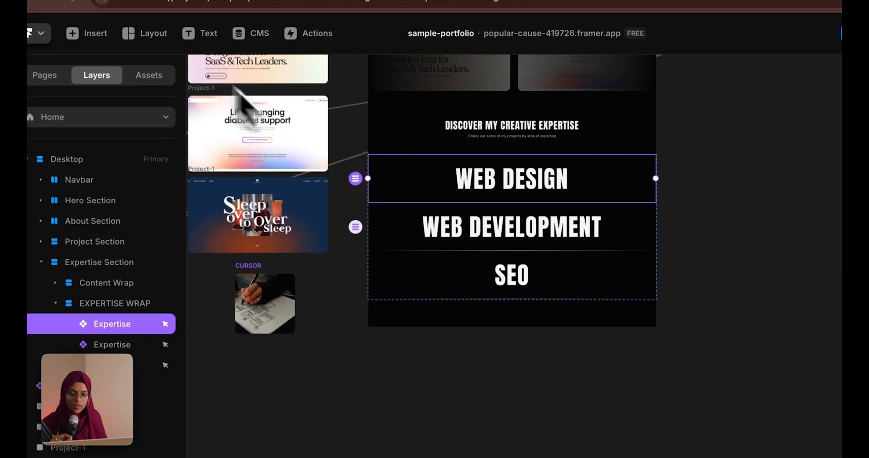
{"action": "left_click", "coordinate": [449, 280]}
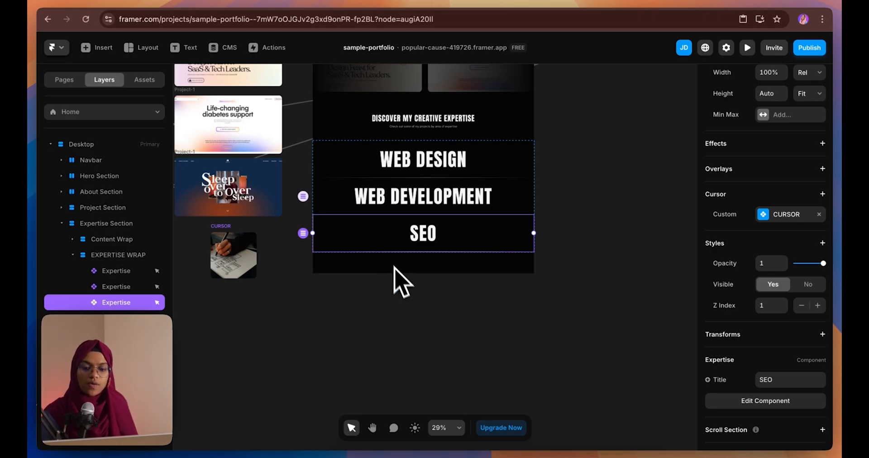
{"action": "left_click", "coordinate": [408, 296]}
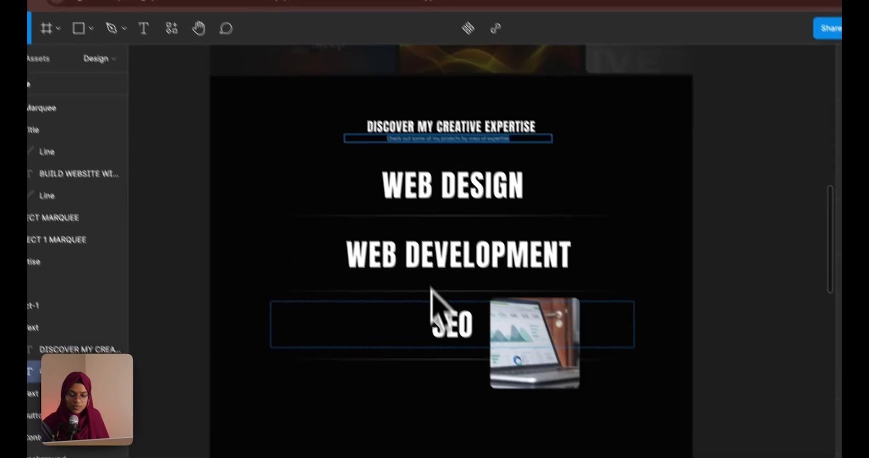
{"action": "scroll", "coordinate": [430, 290], "scroll_direction": "down", "scroll_amount": 5}
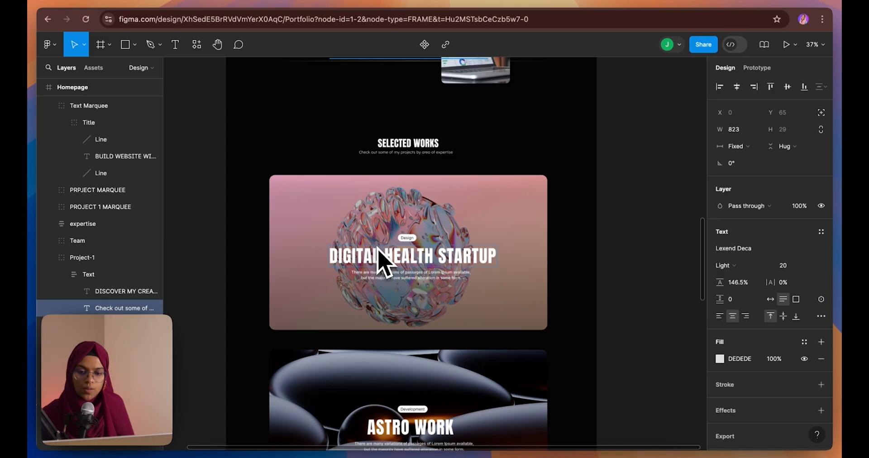
{"action": "scroll", "coordinate": [369, 175], "scroll_direction": "down", "scroll_amount": 2}
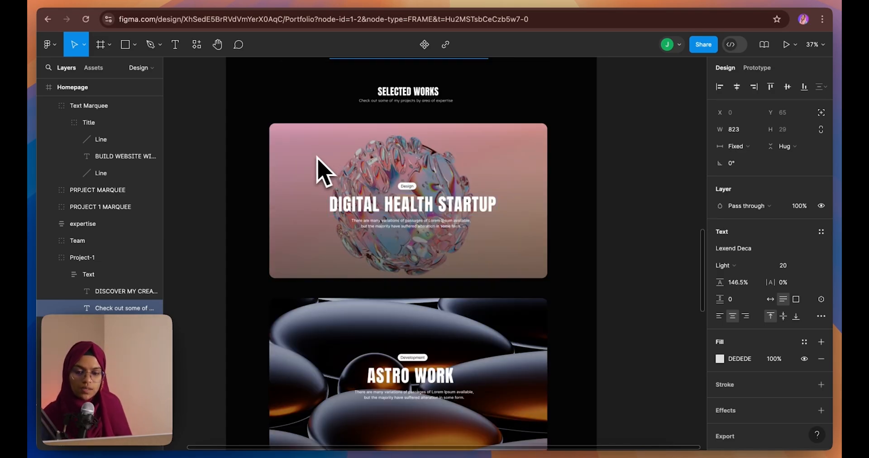
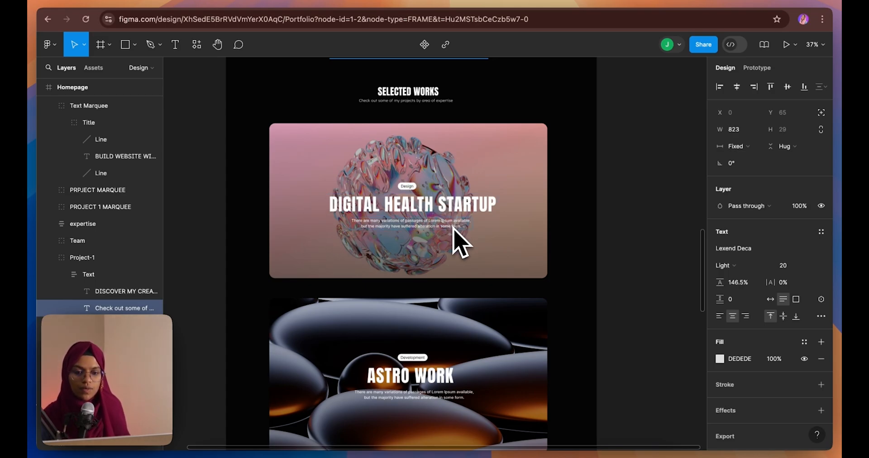
Scroll through the Figma project cards and inspect the DIGITAL HEALTH STARTUP title's font
{"action": "scroll", "coordinate": [457, 238], "scroll_direction": "up", "scroll_amount": 2}
{"action": "scroll", "coordinate": [457, 240], "scroll_direction": "down", "scroll_amount": 3}
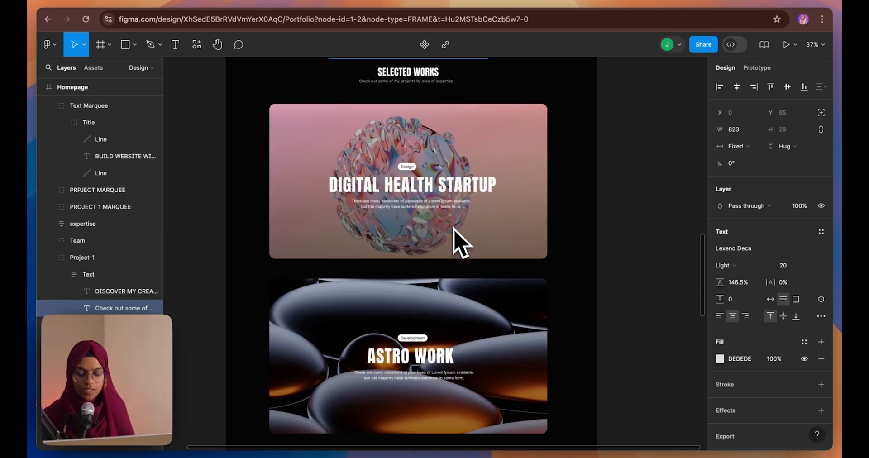
{"action": "scroll", "coordinate": [457, 240], "scroll_direction": "down", "scroll_amount": 3}
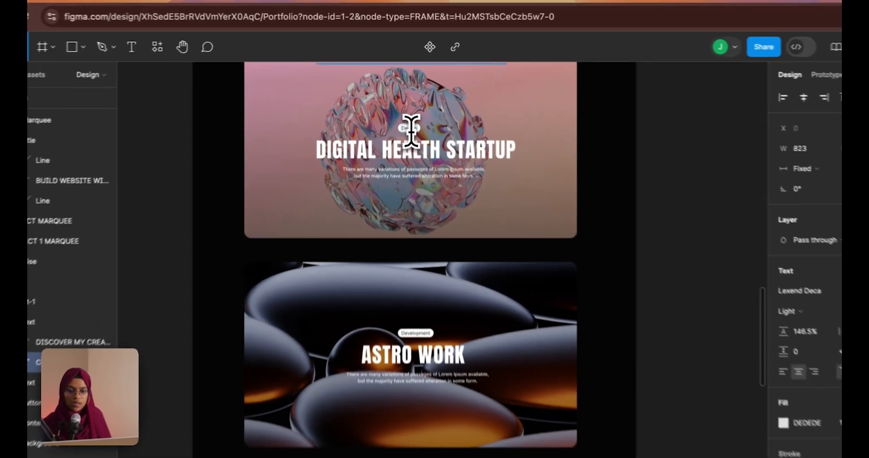
{"action": "left_click", "coordinate": [413, 130]}
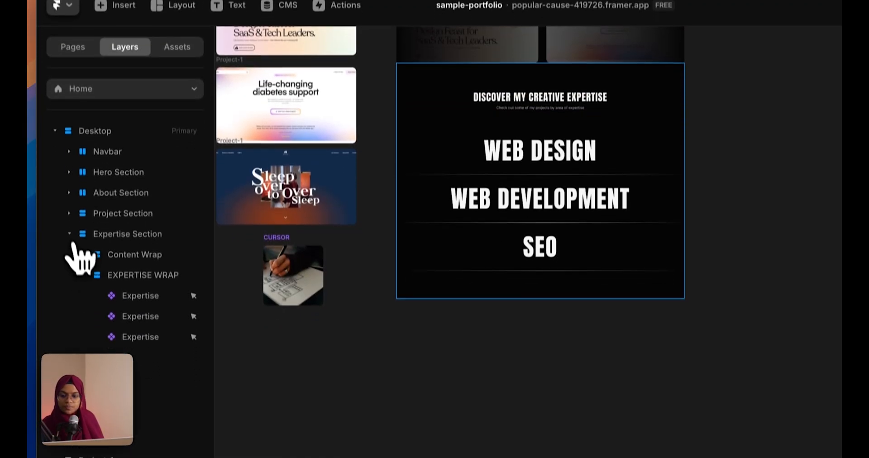
Duplicate the Expertise Section and rename the copy WORKS SECTION
{"action": "left_click", "coordinate": [69, 288]}
{"action": "left_click", "coordinate": [471, 263]}
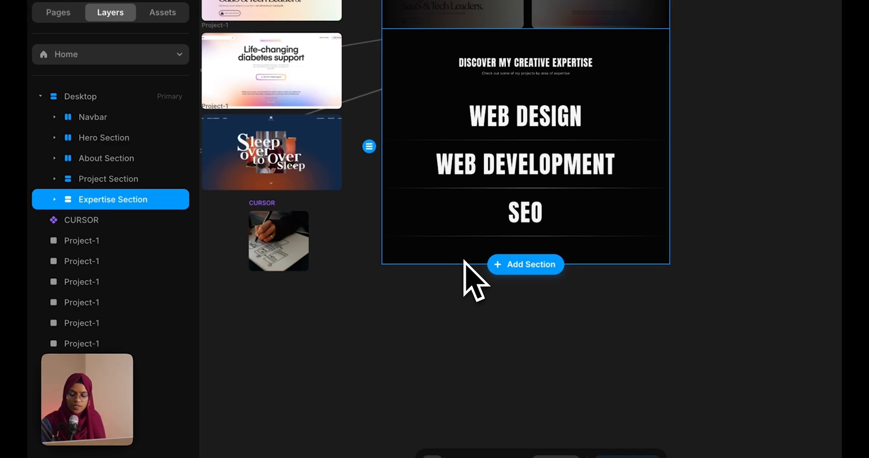
{"action": "key", "text": "ctrl+d"}
{"action": "double_click", "coordinate": [164, 220]}
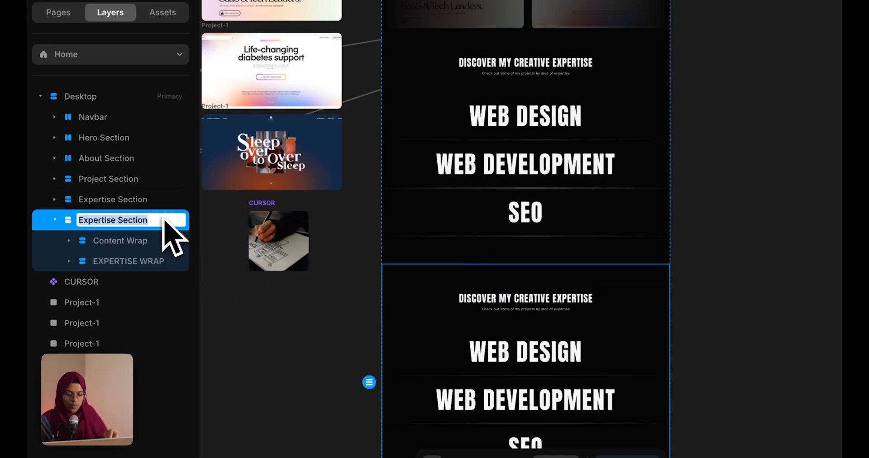
{"action": "type", "text": "WORKS SECTION"}
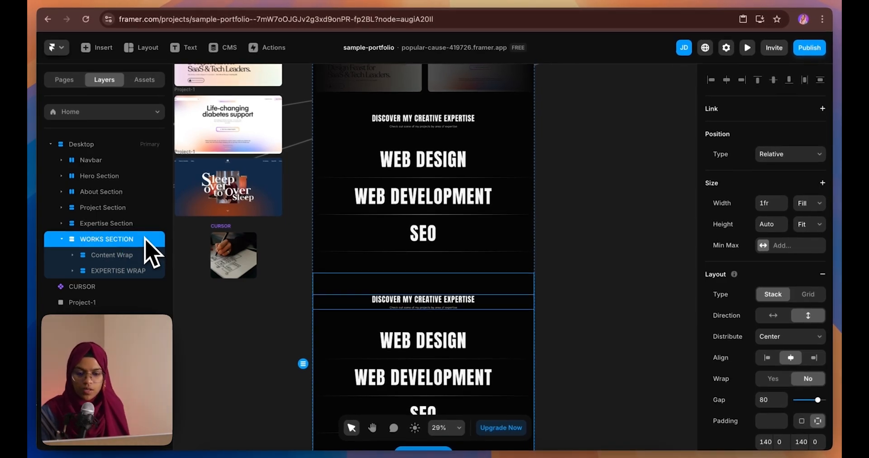
Delete the copied expertise list and start rewriting the heading as SELECTED WORKS
{"action": "left_click", "coordinate": [138, 272]}
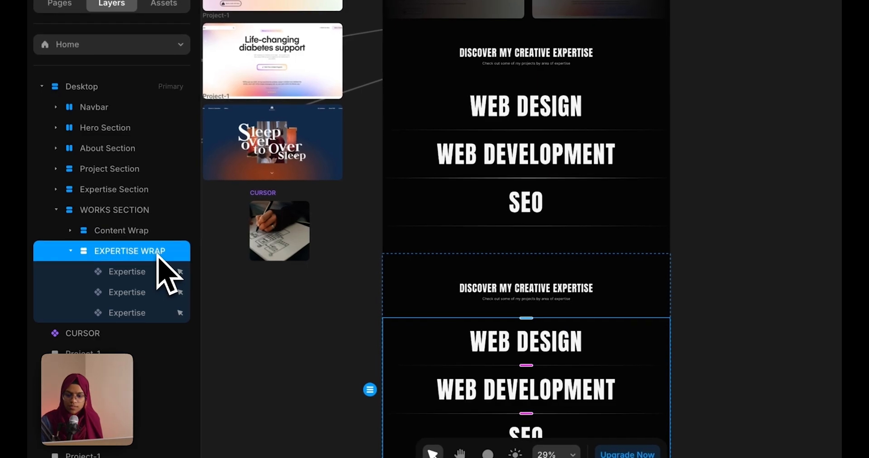
{"action": "key", "text": "Delete"}
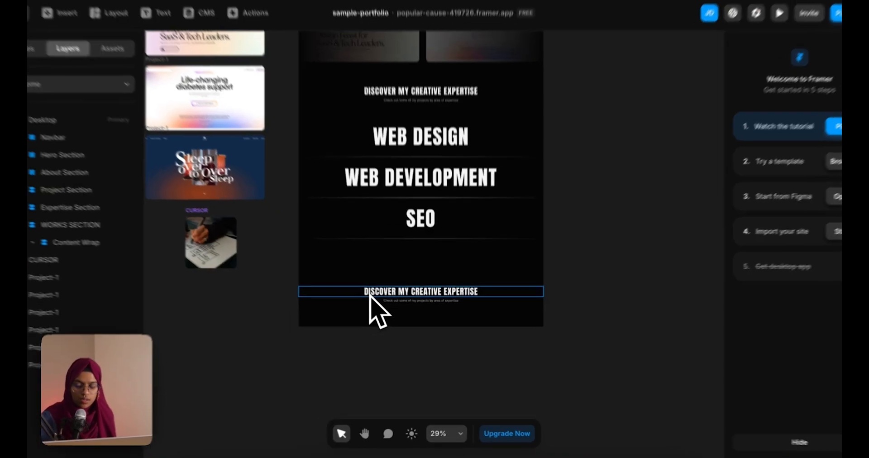
{"action": "double_click", "coordinate": [377, 302]}
{"action": "left_click", "coordinate": [377, 302]}
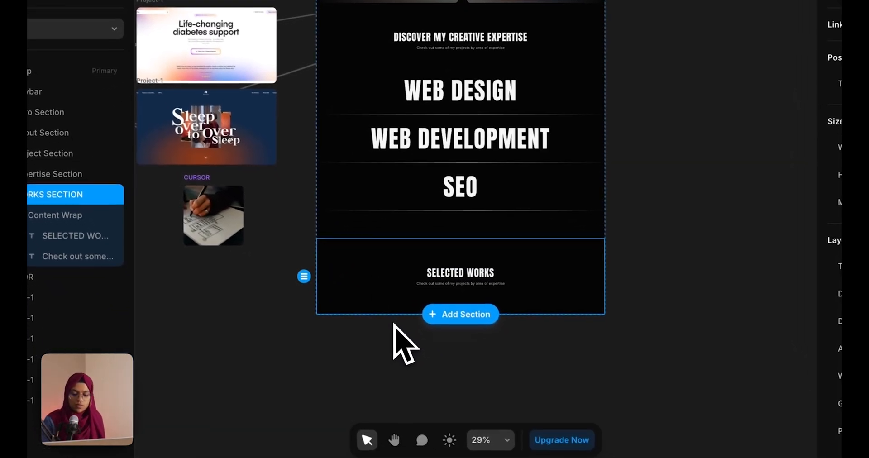
Draw a new frame and move it inside WORKS SECTION
{"action": "left_click", "coordinate": [410, 355]}
{"action": "key", "text": "f"}
{"action": "left_click_drag", "start_coordinate": [361, 325], "coordinate": [549, 377]}
{"action": "left_click_drag", "start_coordinate": [527, 344], "coordinate": [581, 399]}
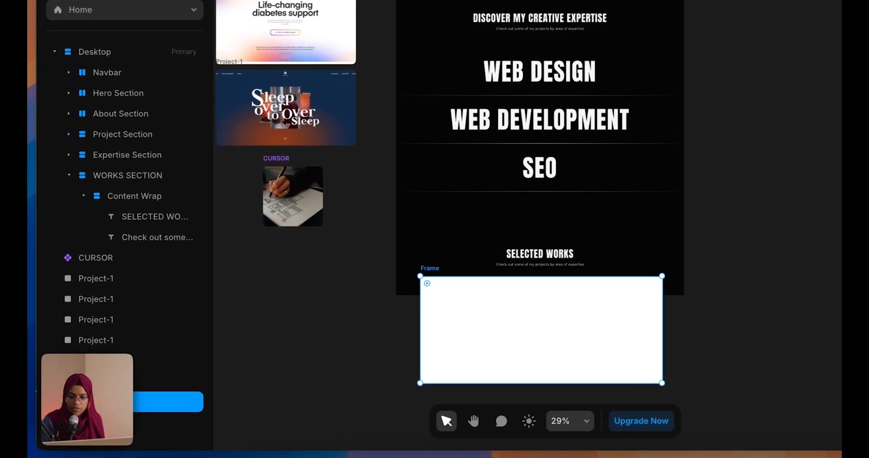
{"action": "left_click_drag", "start_coordinate": [154, 401], "coordinate": [138, 192]}
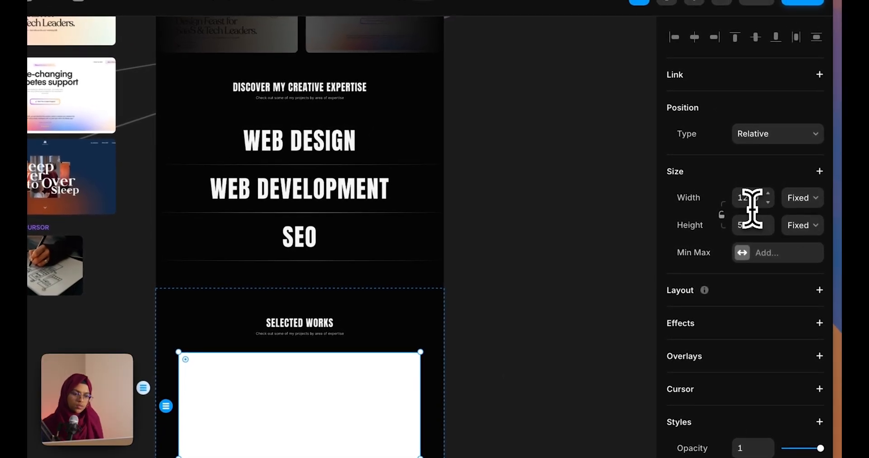
Size the frame to width 1300 and height 629 with corner radius 20
{"action": "left_click", "coordinate": [754, 205]}
{"action": "type", "text": "130"}
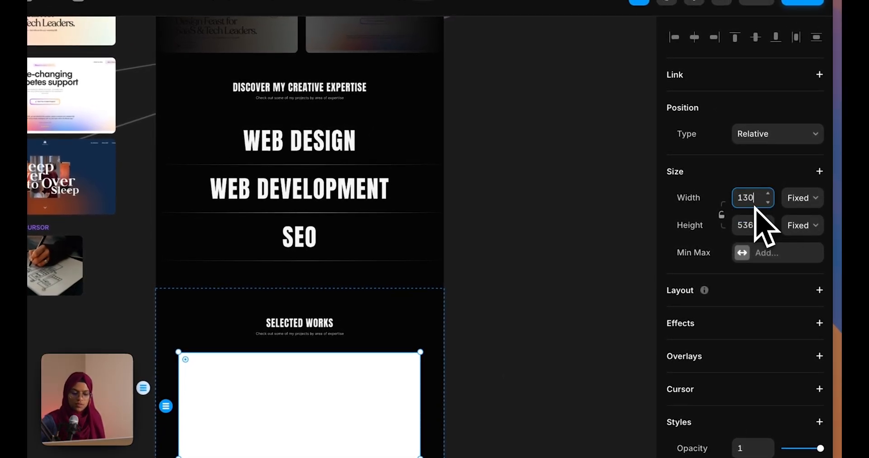
{"action": "type", "text": "0"}
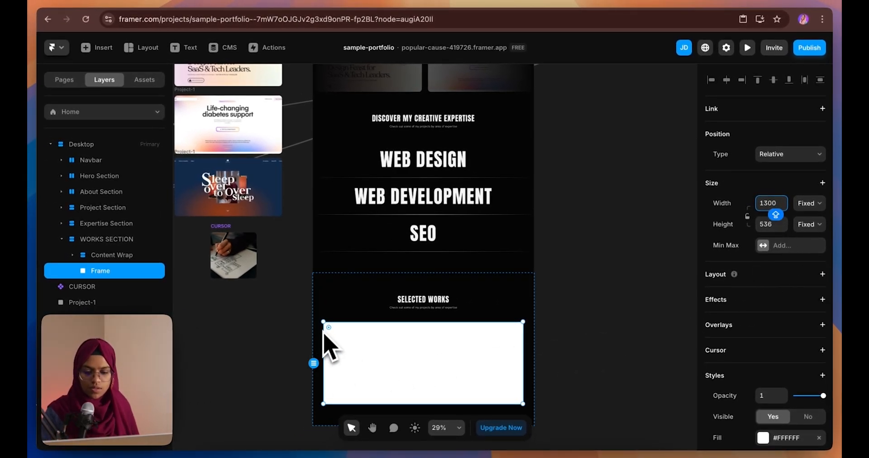
{"action": "scroll", "coordinate": [768, 414], "scroll_direction": "down", "scroll_amount": 1}
{"action": "scroll", "coordinate": [770, 422], "scroll_direction": "down", "scroll_amount": 5}
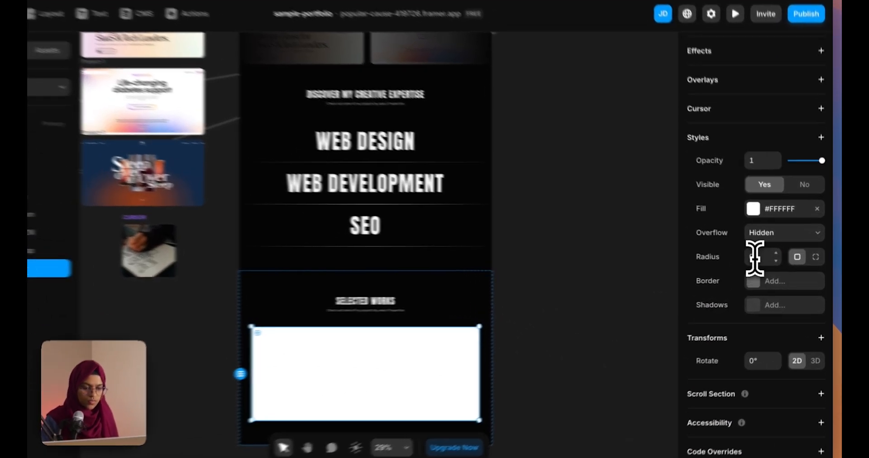
{"action": "left_click", "coordinate": [761, 254]}
{"action": "type", "text": "2"}
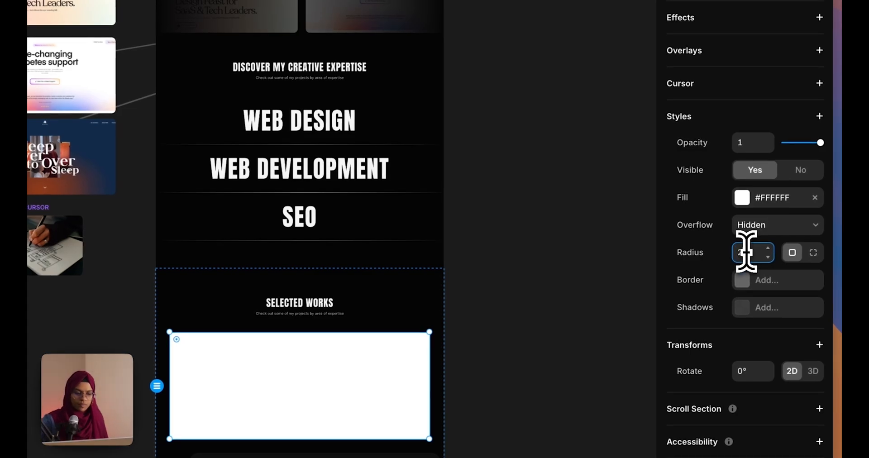
{"action": "type", "text": "0"}
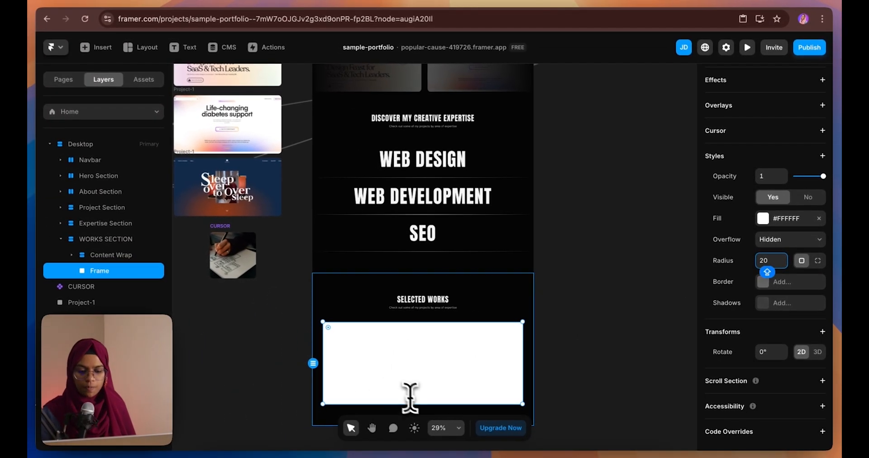
{"action": "left_click_drag", "start_coordinate": [428, 406], "coordinate": [435, 420]}
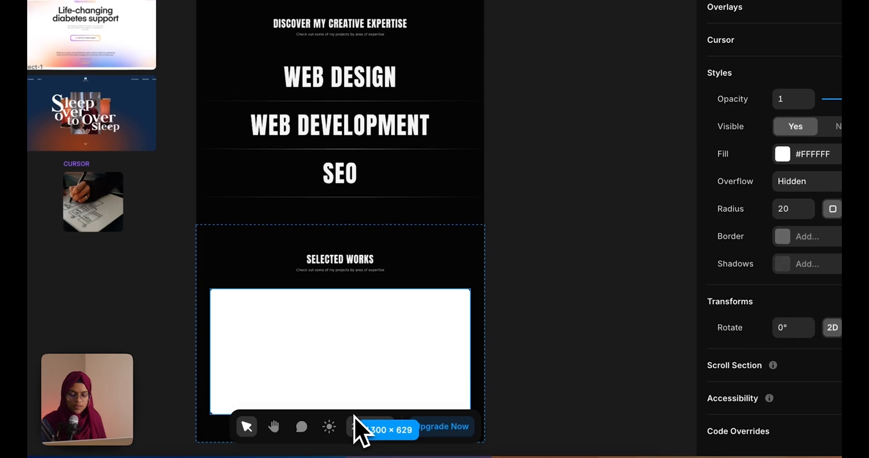
{"action": "left_click_drag", "start_coordinate": [354, 417], "coordinate": [348, 409]}
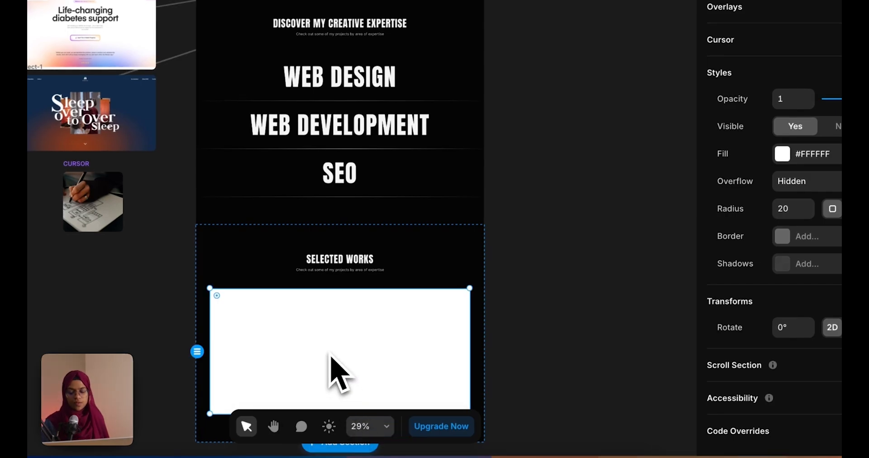
Fill the frame with the pink glass-sphere image and go back to the Figma design
{"action": "scroll", "coordinate": [389, 308], "scroll_direction": "down", "scroll_amount": 2}
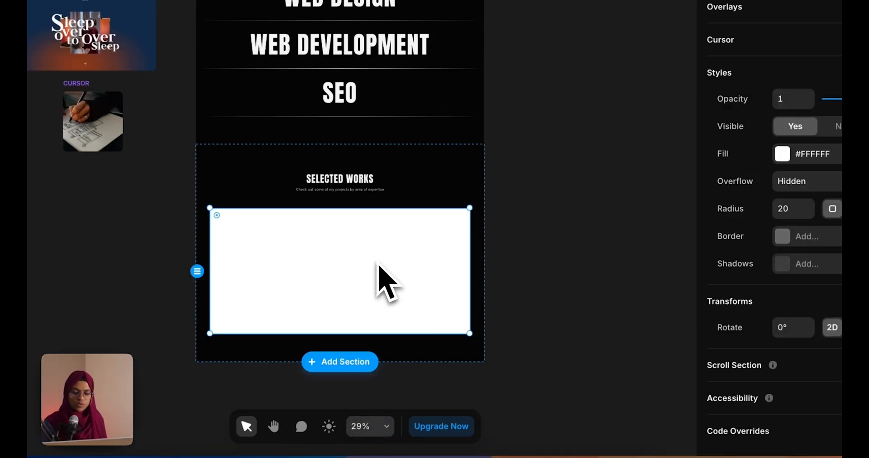
{"action": "left_click", "coordinate": [806, 154]}
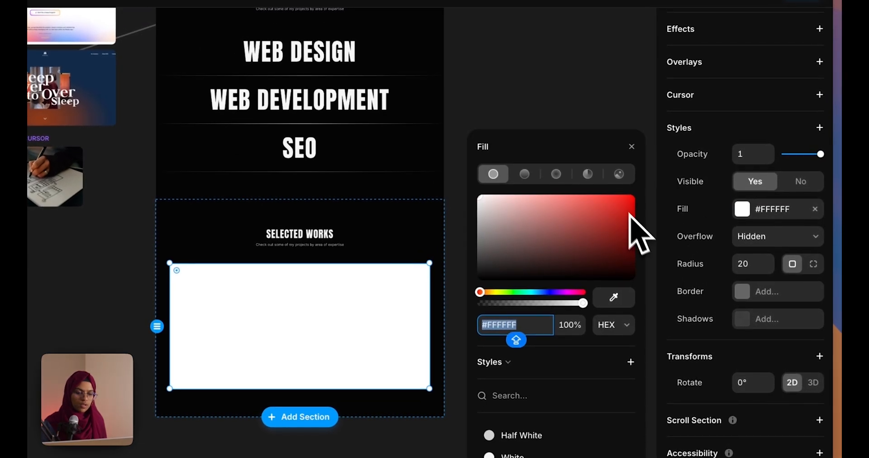
{"action": "left_click", "coordinate": [658, 158]}
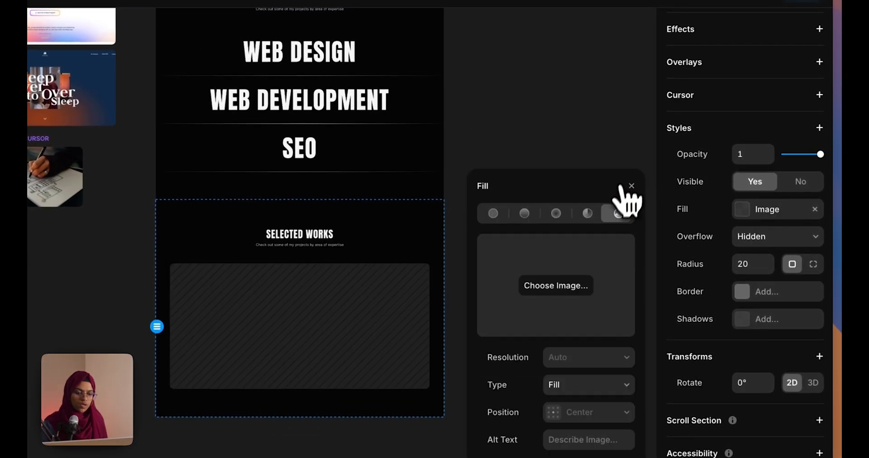
{"action": "left_click", "coordinate": [556, 286]}
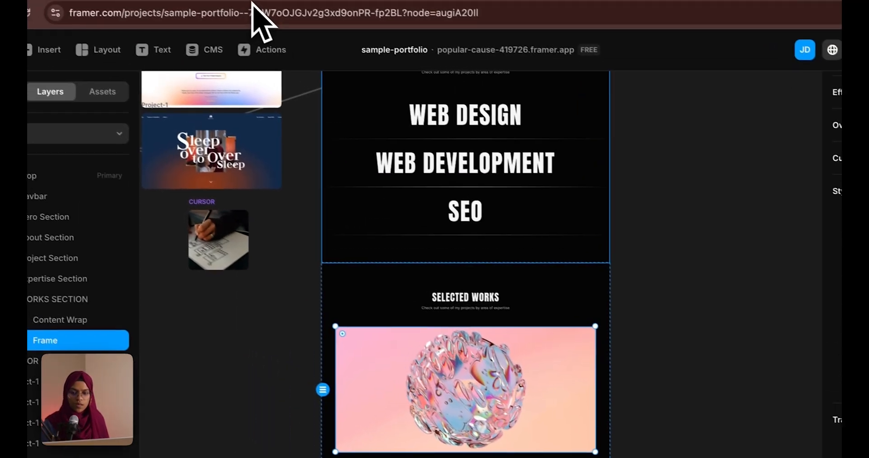
{"action": "left_click", "coordinate": [254, 2]}
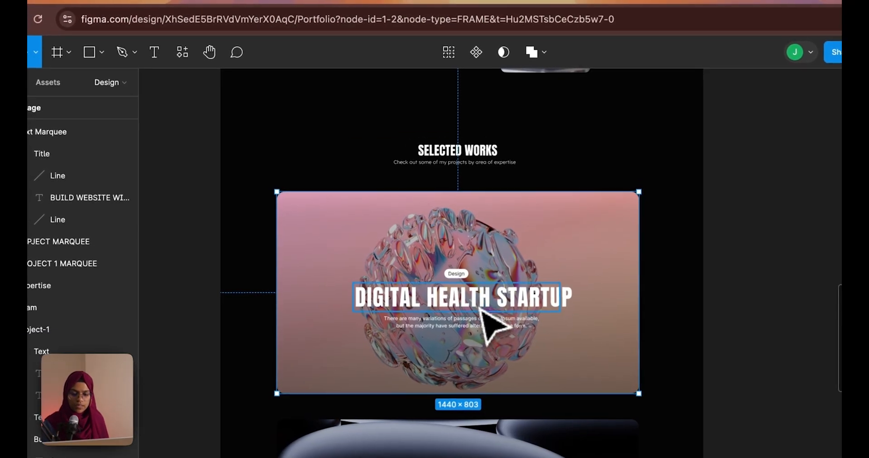
Paste a copy of the SELECTED WORKS heading group into the pink image frame
{"action": "left_click", "coordinate": [487, 322]}
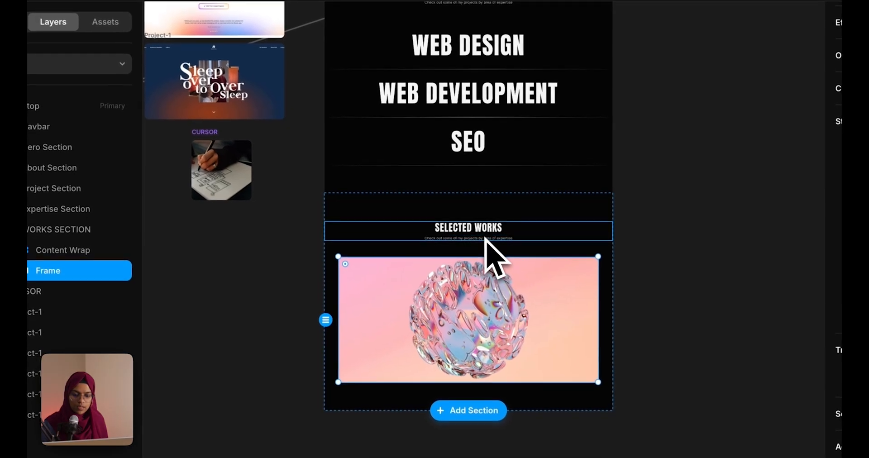
{"action": "left_click", "coordinate": [495, 263]}
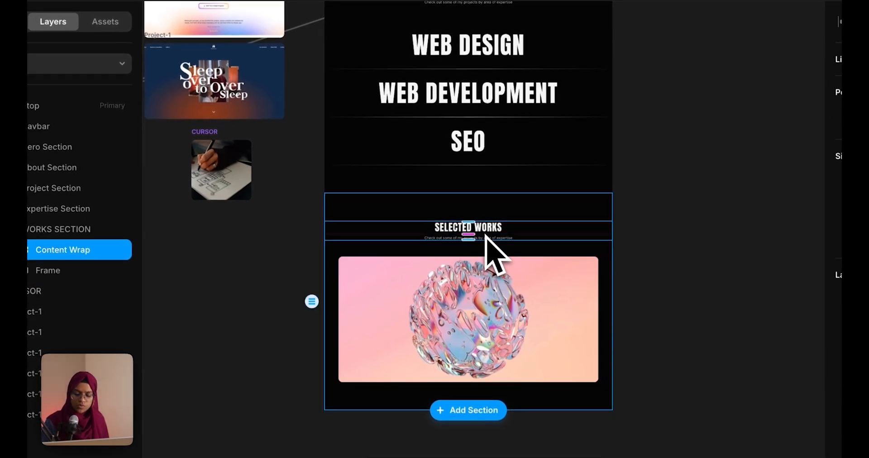
{"action": "left_click", "coordinate": [515, 321]}
{"action": "key", "text": "ctrl+v"}
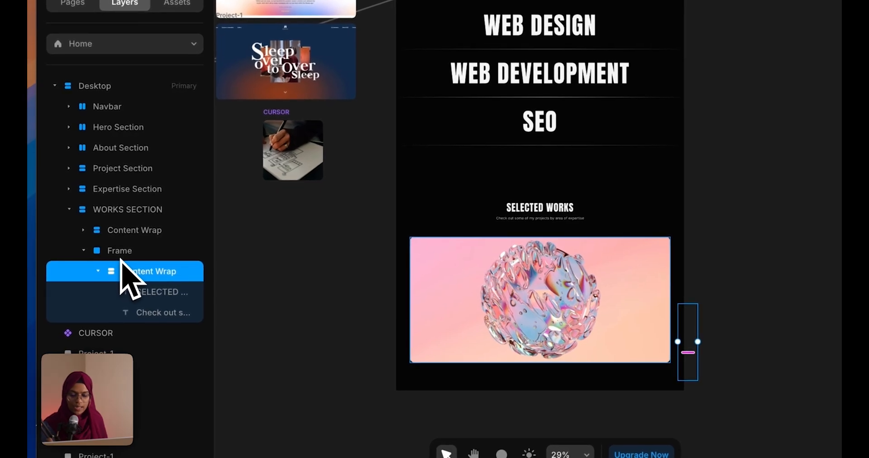
Rename the image frame WORKS WRAP and give it a stack layout
{"action": "left_click", "coordinate": [120, 257]}
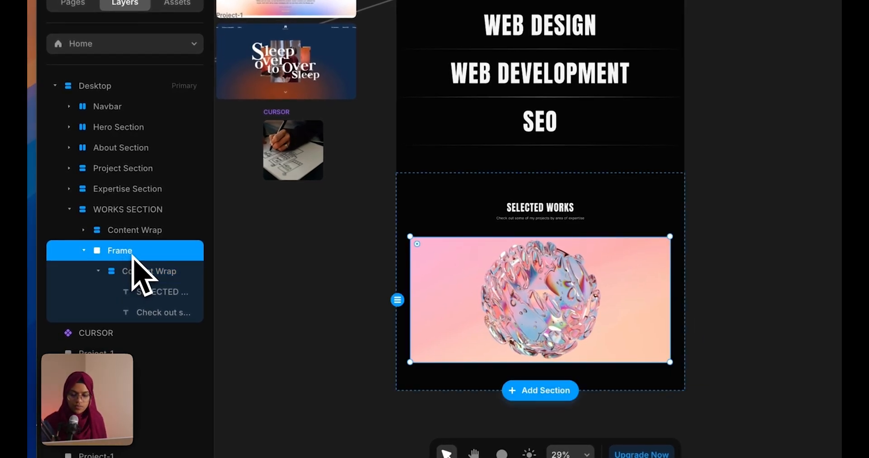
{"action": "double_click", "coordinate": [134, 254]}
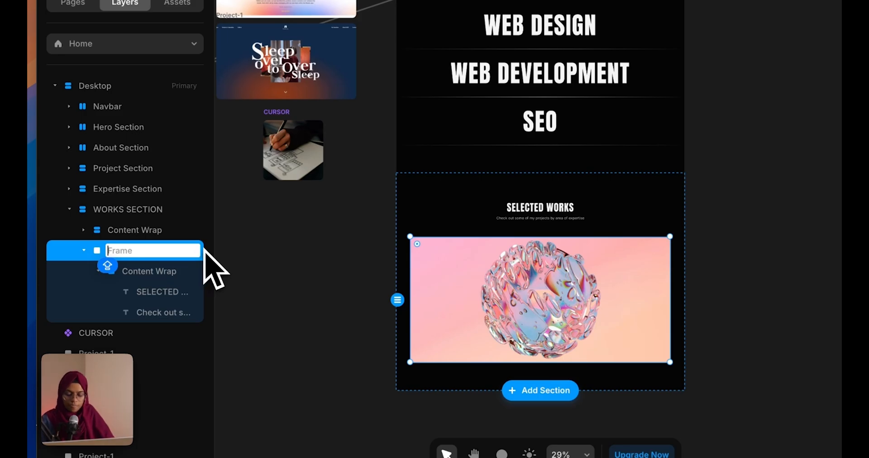
{"action": "type", "text": "WORKS WRAP"}
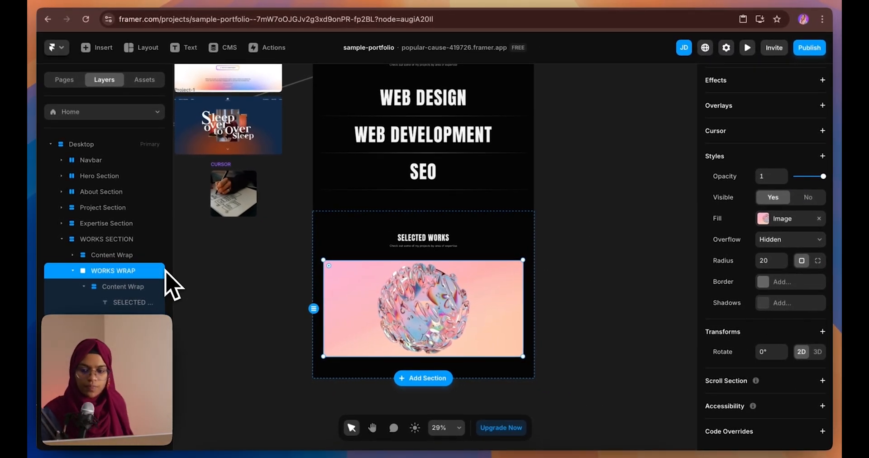
{"action": "scroll", "coordinate": [714, 155], "scroll_direction": "up", "scroll_amount": 3}
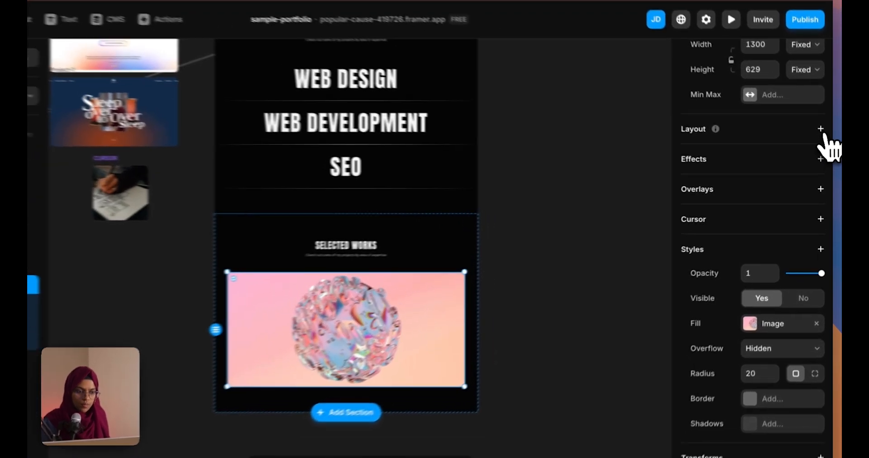
{"action": "left_click", "coordinate": [822, 139]}
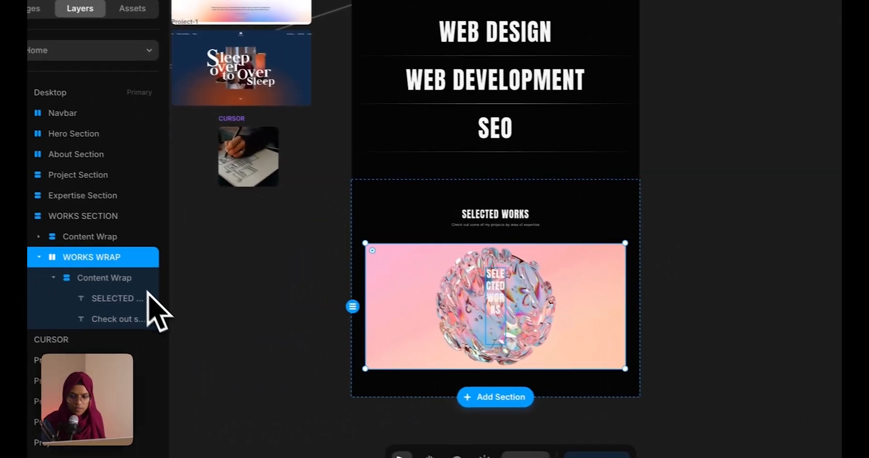
Make the content block fill the card width and centre the heading in Heading 2-Big style
{"action": "left_click", "coordinate": [68, 270]}
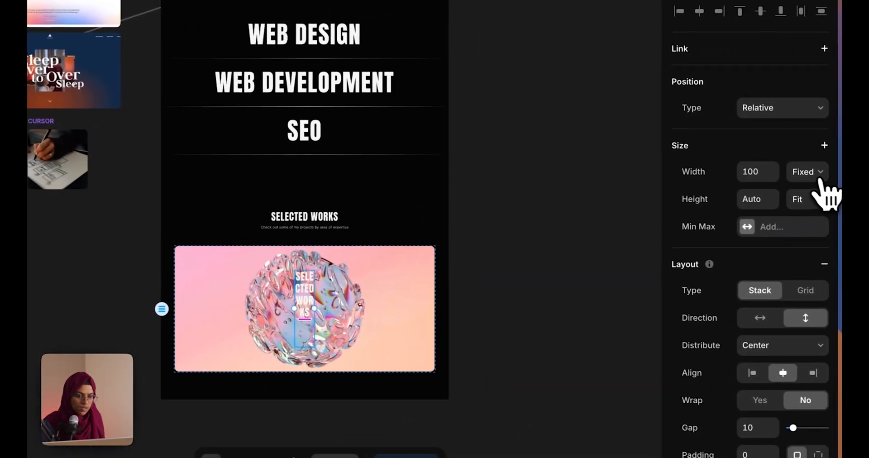
{"action": "left_click", "coordinate": [819, 181]}
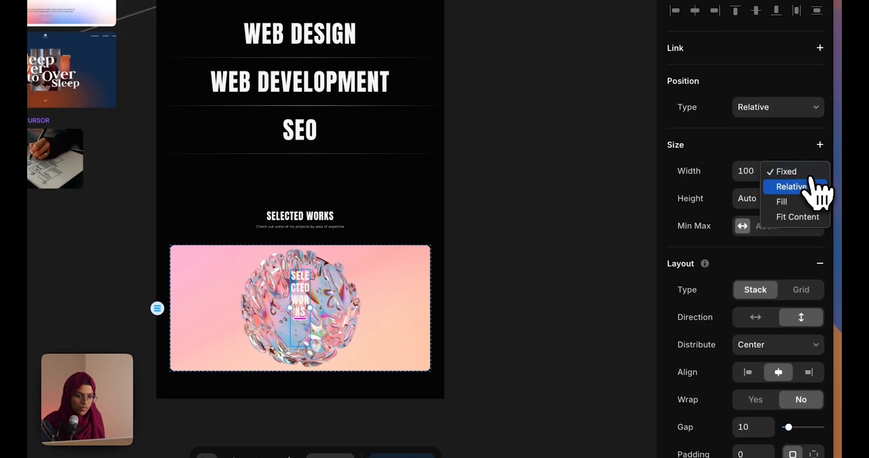
{"action": "left_click", "coordinate": [800, 199]}
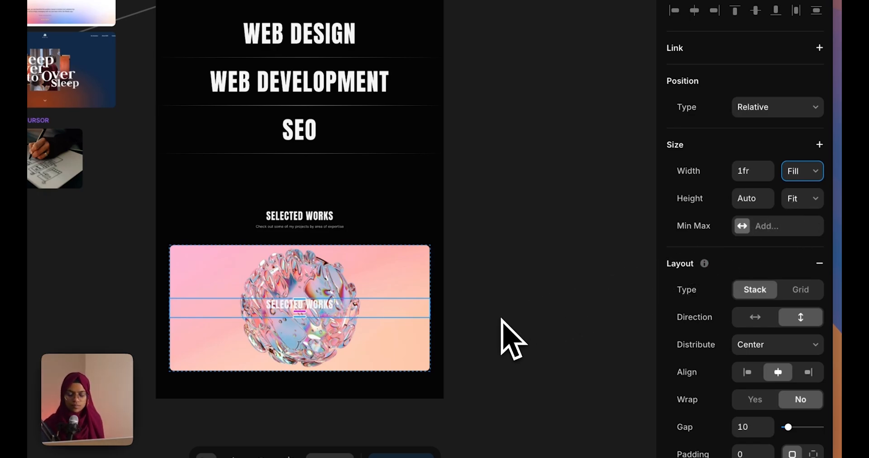
{"action": "left_click", "coordinate": [305, 310]}
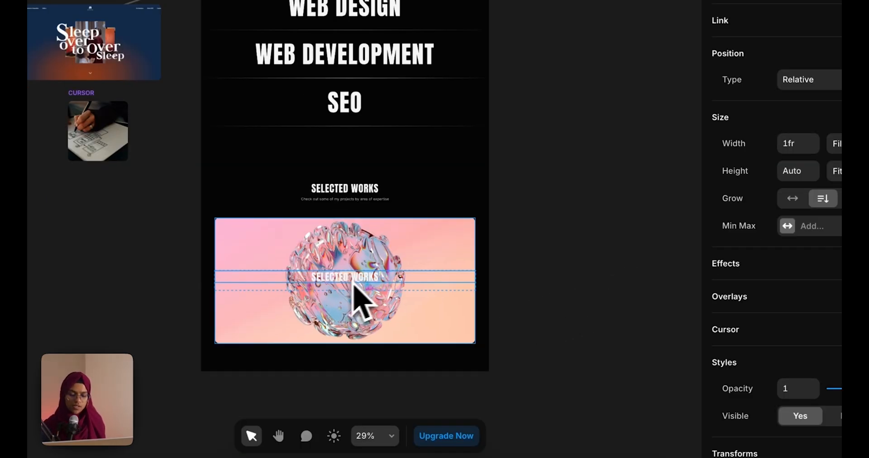
{"action": "scroll", "coordinate": [812, 426], "scroll_direction": "down", "scroll_amount": 6}
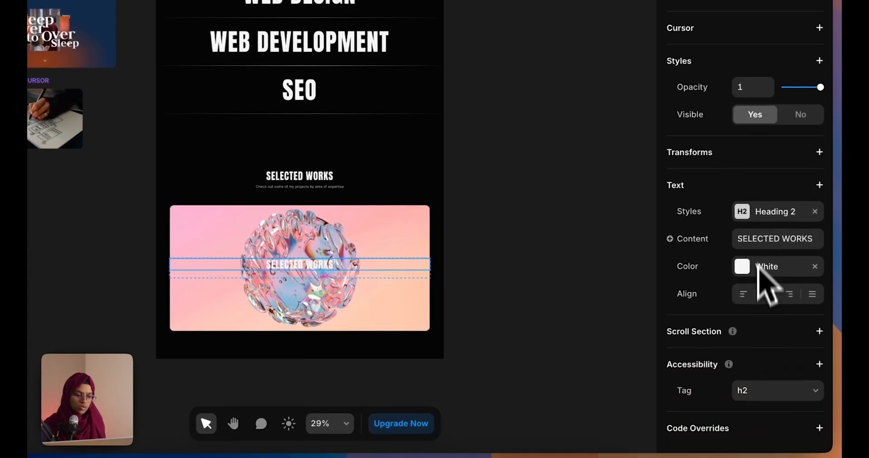
{"action": "left_click", "coordinate": [759, 213]}
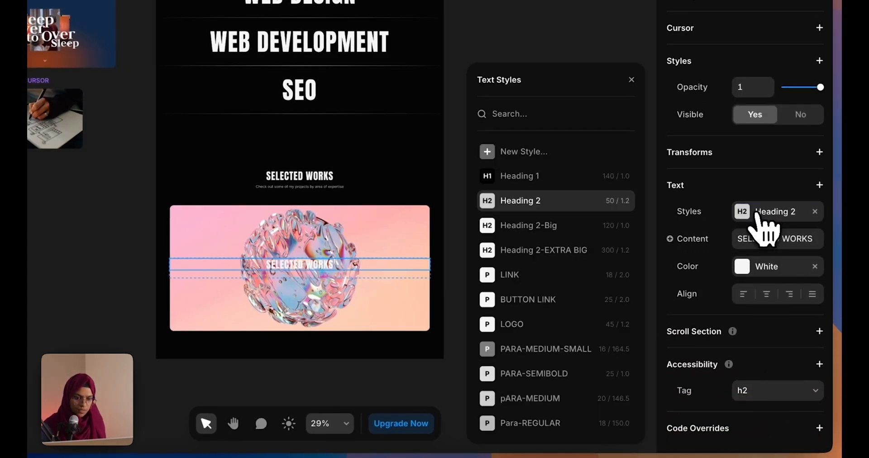
{"action": "left_click", "coordinate": [526, 230]}
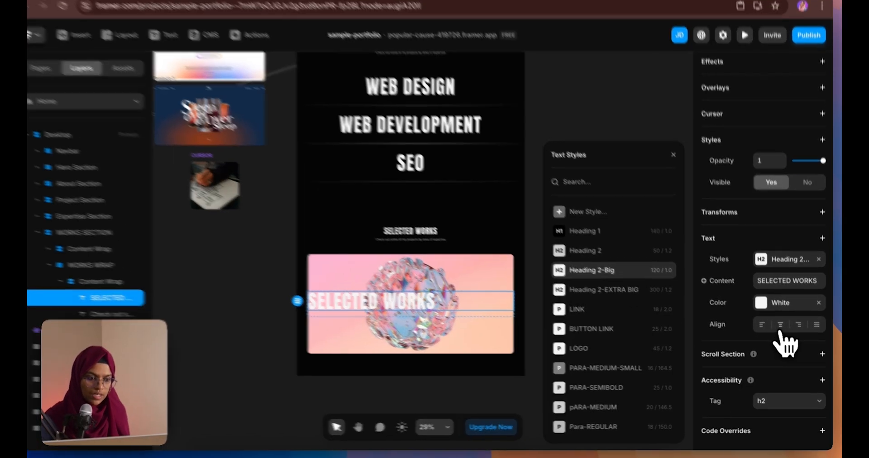
{"action": "left_click", "coordinate": [782, 328]}
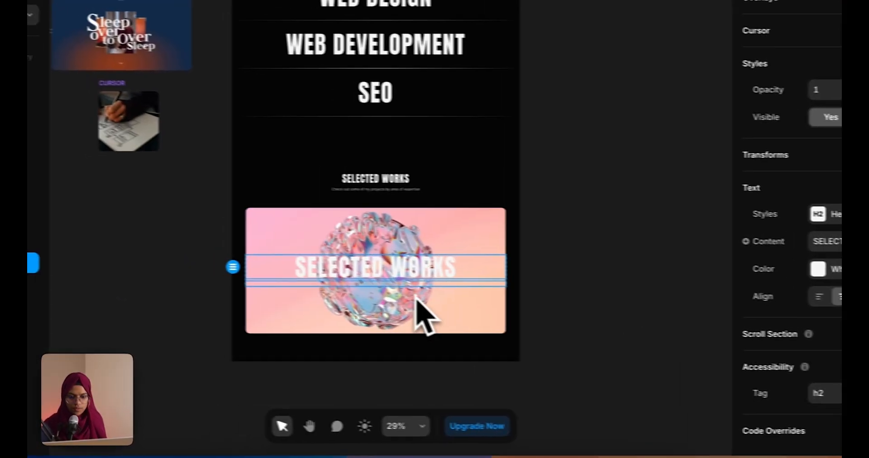
Paste new description text under the heading, then select the image card
{"action": "left_click", "coordinate": [326, 278]}
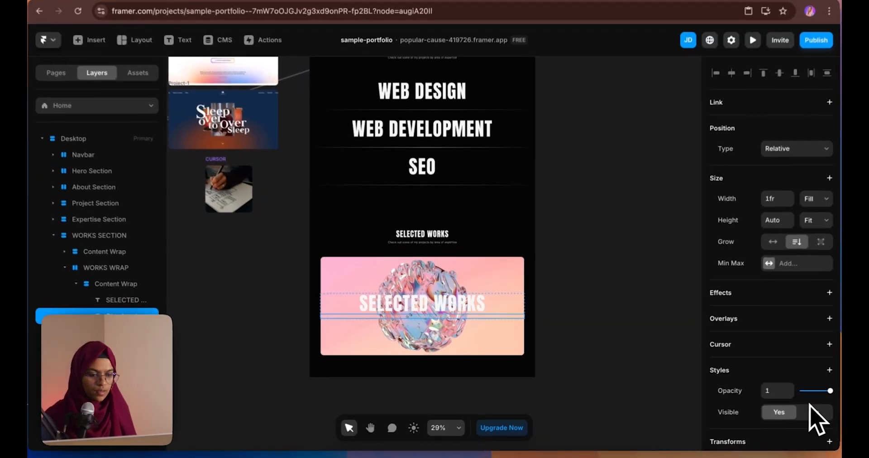
{"action": "scroll", "coordinate": [814, 399], "scroll_direction": "down", "scroll_amount": 5}
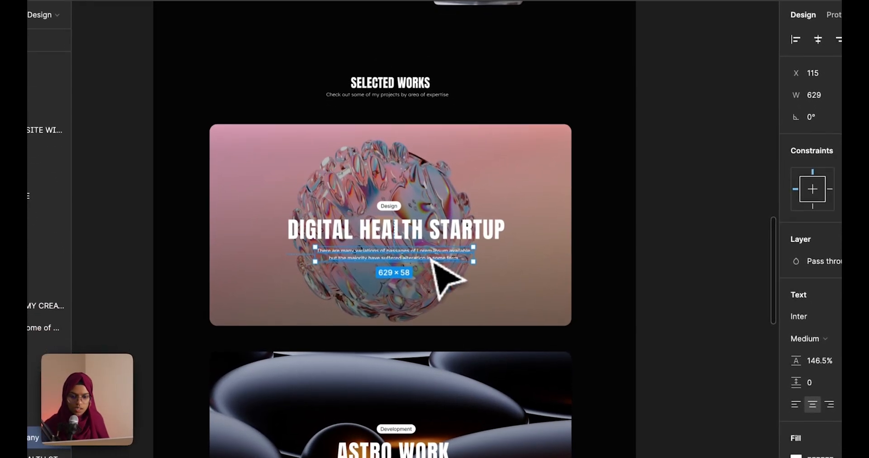
{"action": "double_click", "coordinate": [432, 259]}
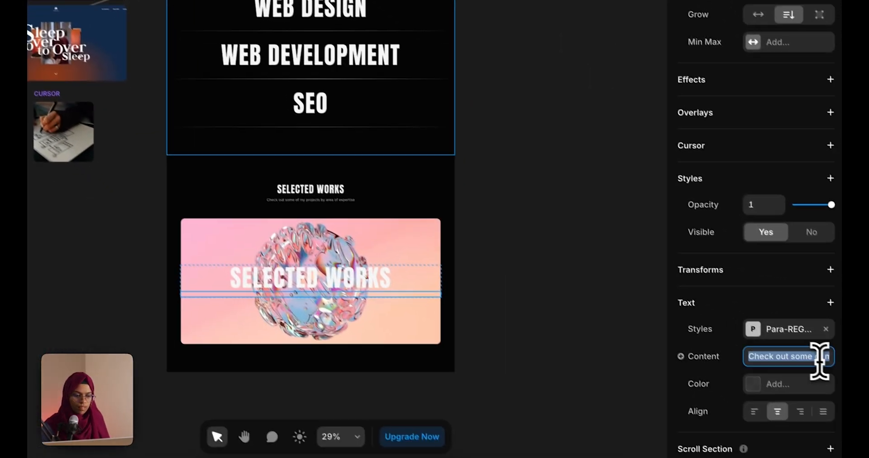
{"action": "key", "text": "super+v"}
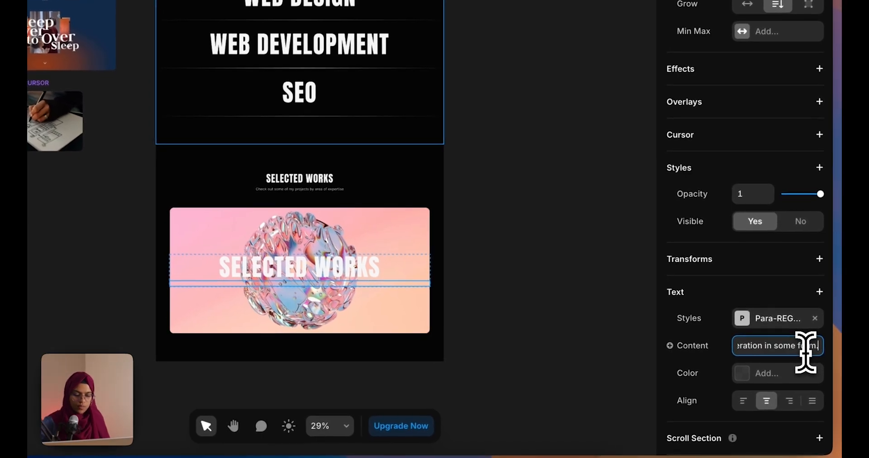
{"action": "left_click", "coordinate": [483, 381]}
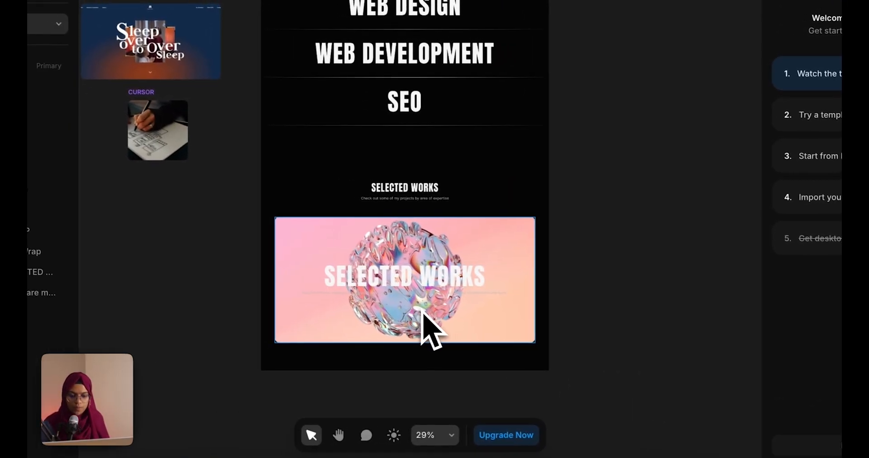
{"action": "left_click", "coordinate": [314, 301]}
{"action": "left_click", "coordinate": [367, 235]}
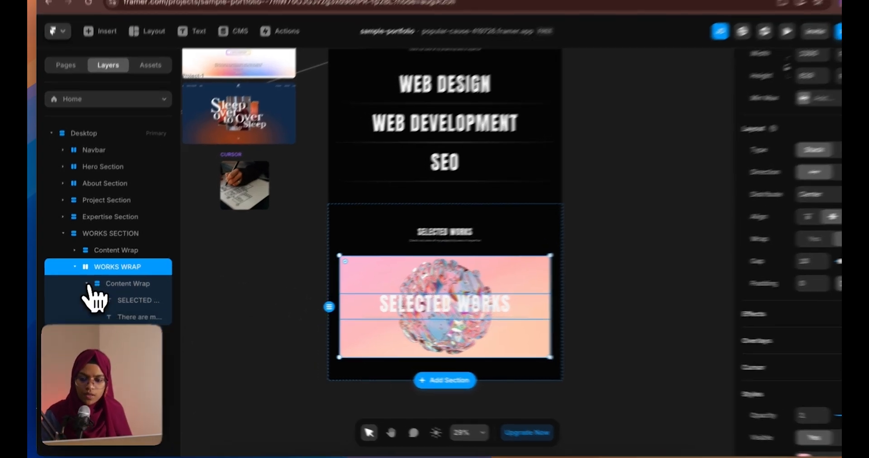
{"action": "left_click", "coordinate": [83, 287]}
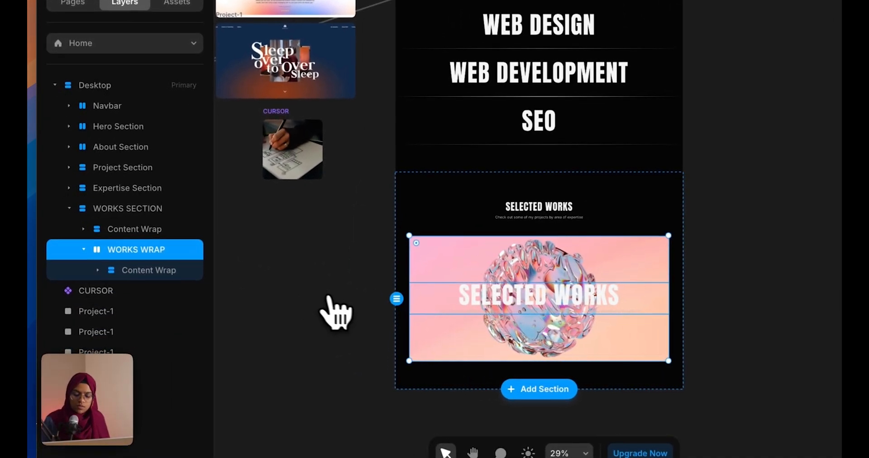
Add a new frame inside WORKS WRAP named OVERLAY
{"action": "left_click", "coordinate": [411, 253]}
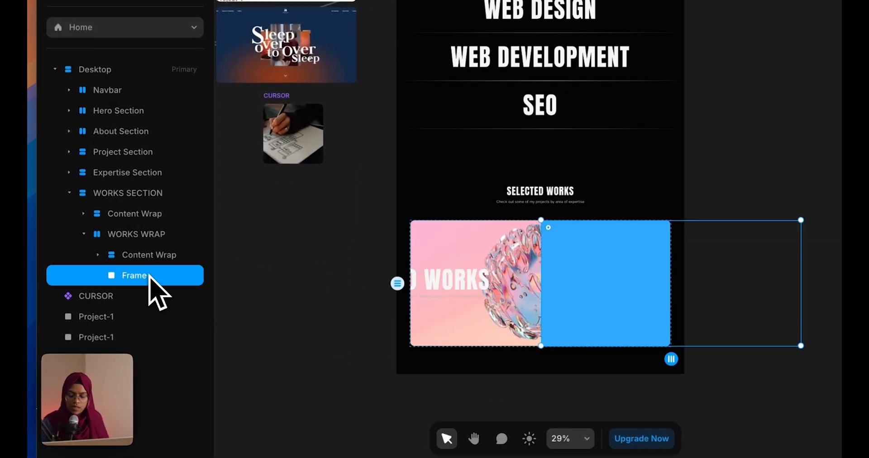
{"action": "double_click", "coordinate": [149, 293]}
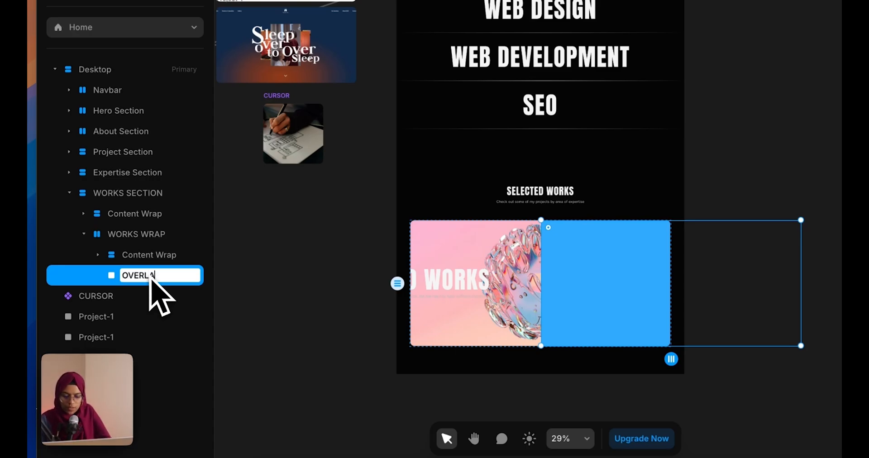
{"action": "type", "text": "OVERLAY"}
{"action": "key", "text": "Return"}
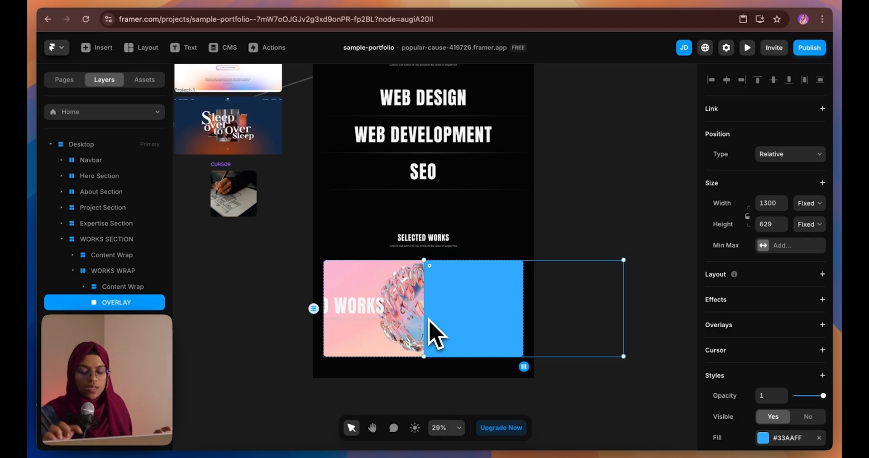
Make OVERLAY absolutely positioned at left 0 with 100% relative width and height
{"action": "left_click", "coordinate": [790, 154]}
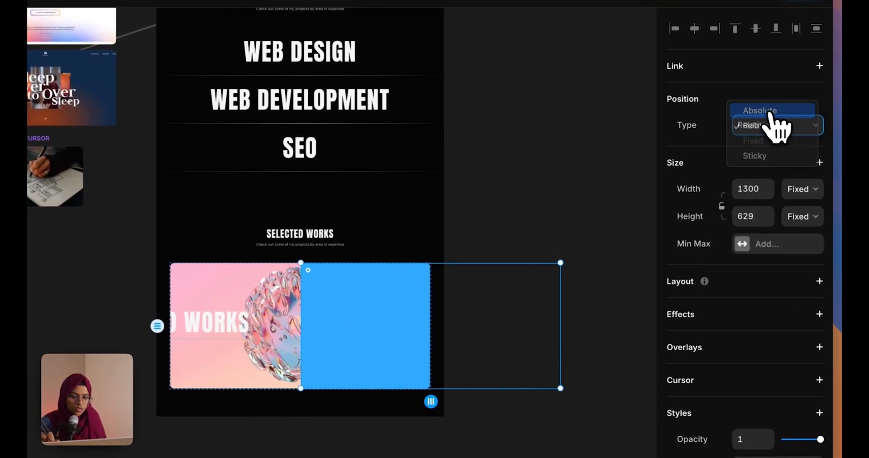
{"action": "left_click", "coordinate": [770, 111]}
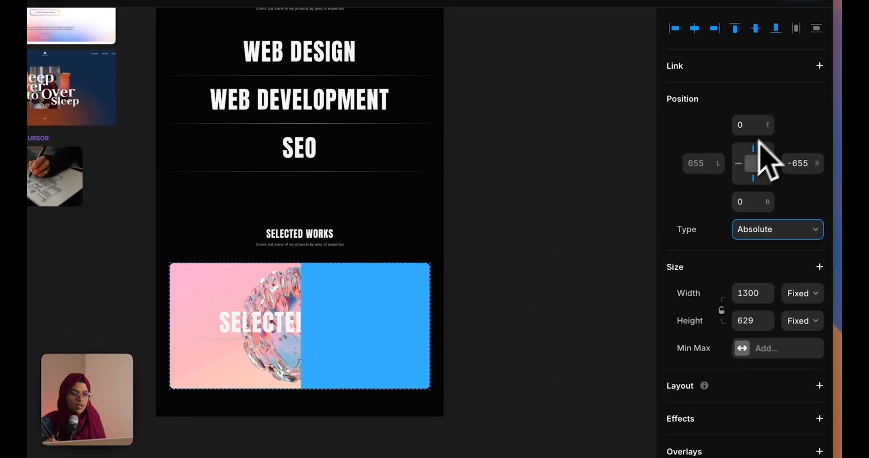
{"action": "left_click", "coordinate": [737, 164]}
{"action": "type", "text": "0"}
{"action": "key", "text": "Return"}
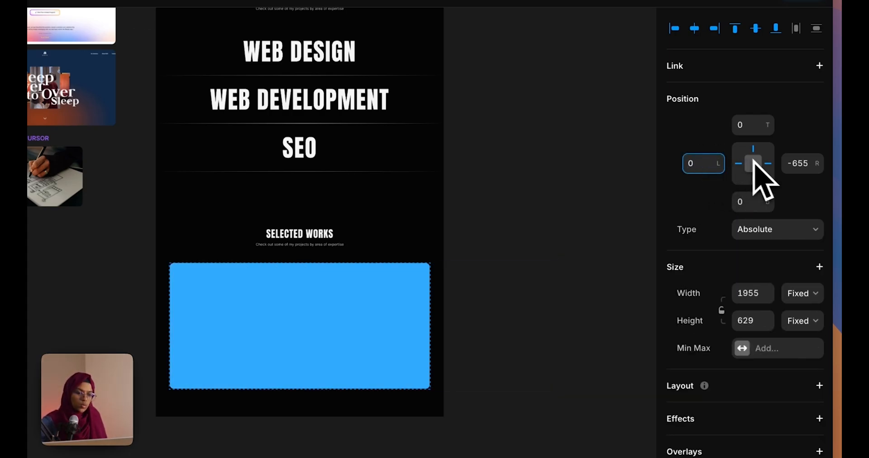
{"action": "left_click", "coordinate": [802, 294]}
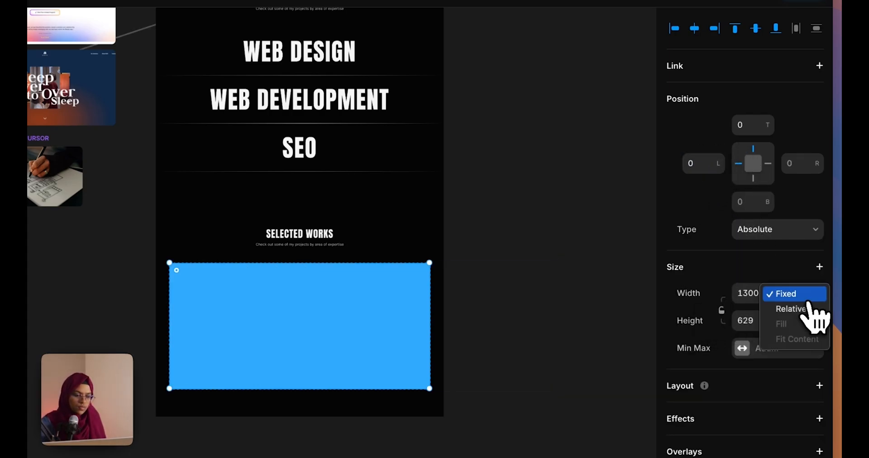
{"action": "left_click", "coordinate": [799, 308]}
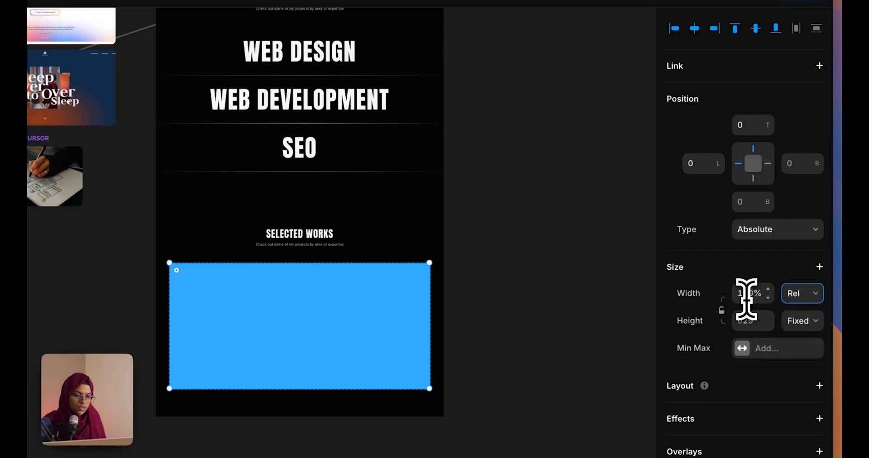
{"action": "left_click", "coordinate": [799, 321]}
{"action": "left_click", "coordinate": [799, 336]}
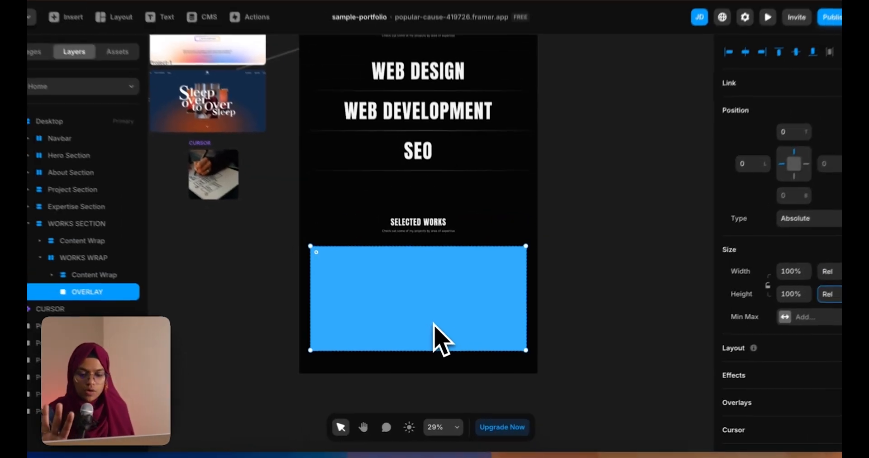
Give the overlay a semi-transparent black fill and Z Index 0
{"action": "scroll", "coordinate": [774, 382], "scroll_direction": "down", "scroll_amount": 4}
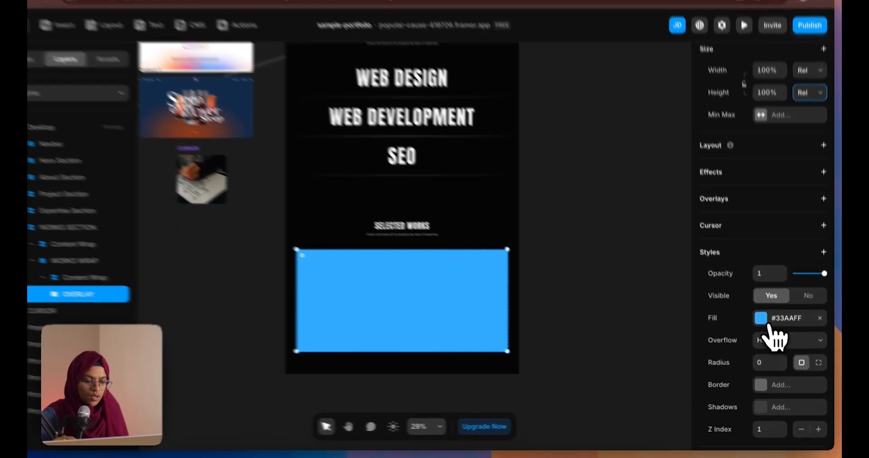
{"action": "left_click", "coordinate": [771, 325]}
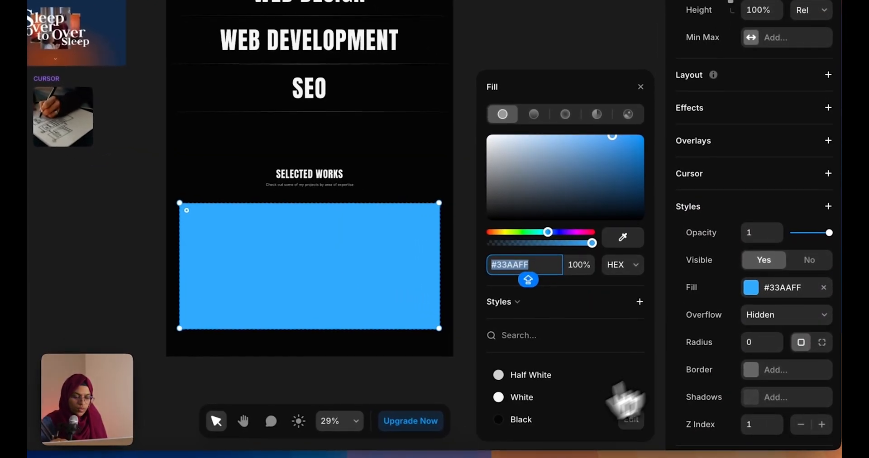
{"action": "left_click", "coordinate": [523, 425]}
{"action": "left_click_drag", "start_coordinate": [591, 243], "coordinate": [522, 256]}
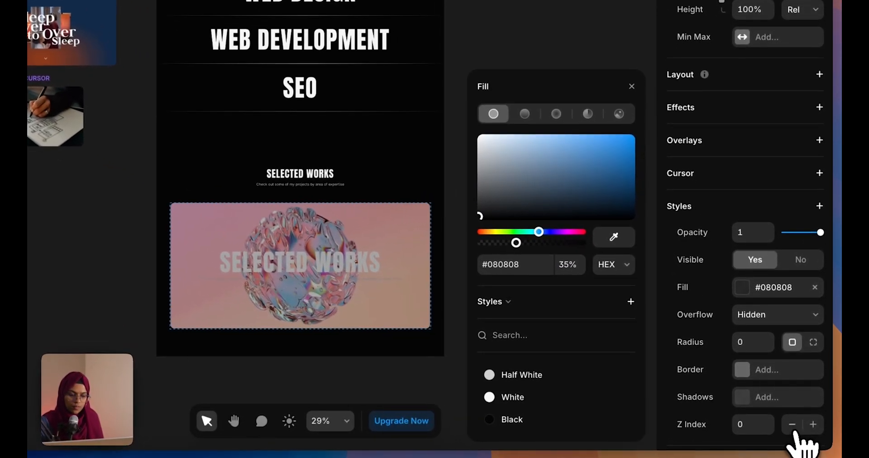
{"action": "left_click", "coordinate": [801, 430]}
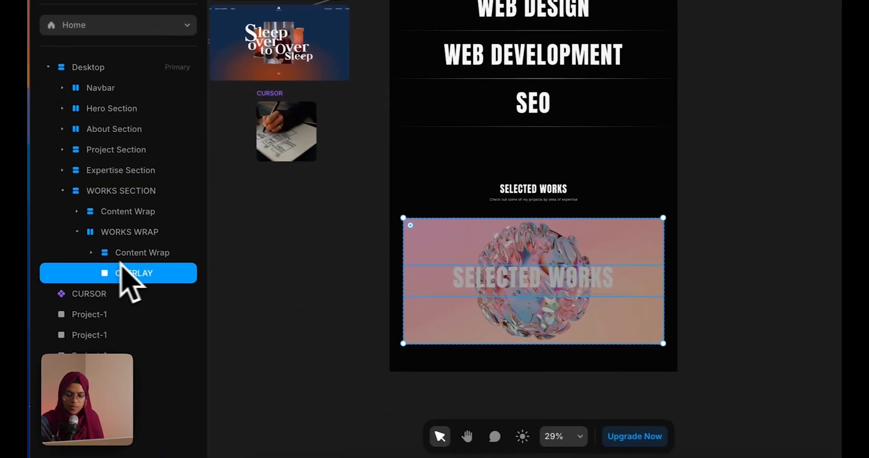
Add Z Index 1 to the Content Wrap so the heading sits above the overlay
{"action": "left_click", "coordinate": [120, 259]}
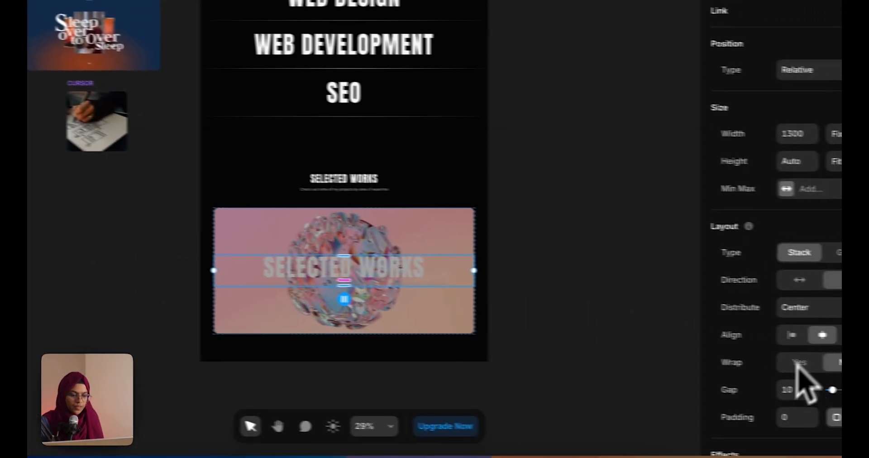
{"action": "scroll", "coordinate": [765, 430], "scroll_direction": "down", "scroll_amount": 8}
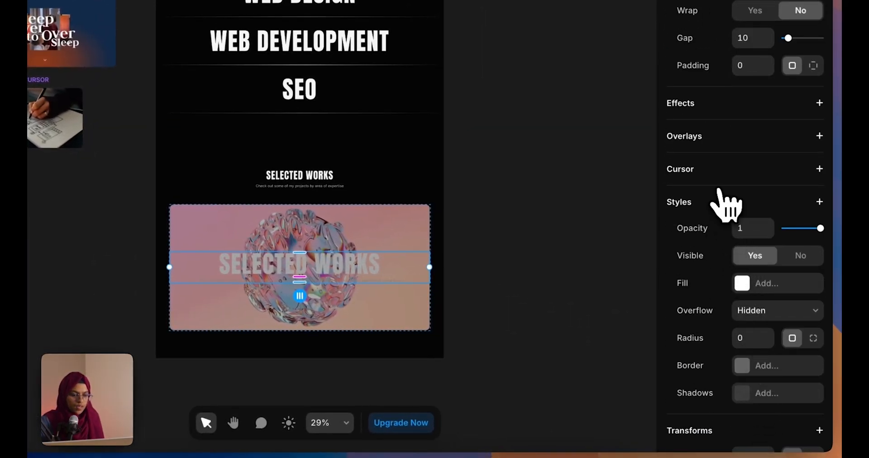
{"action": "left_click", "coordinate": [718, 190]}
{"action": "key", "text": "Up"}
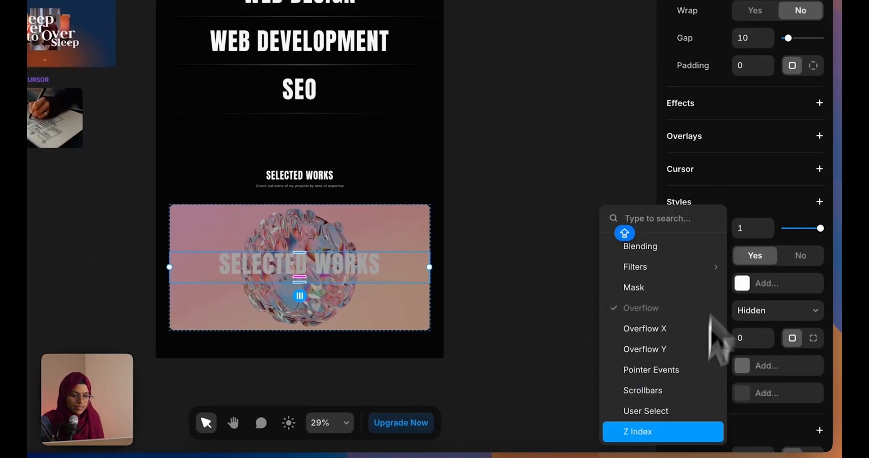
{"action": "left_click", "coordinate": [694, 432]}
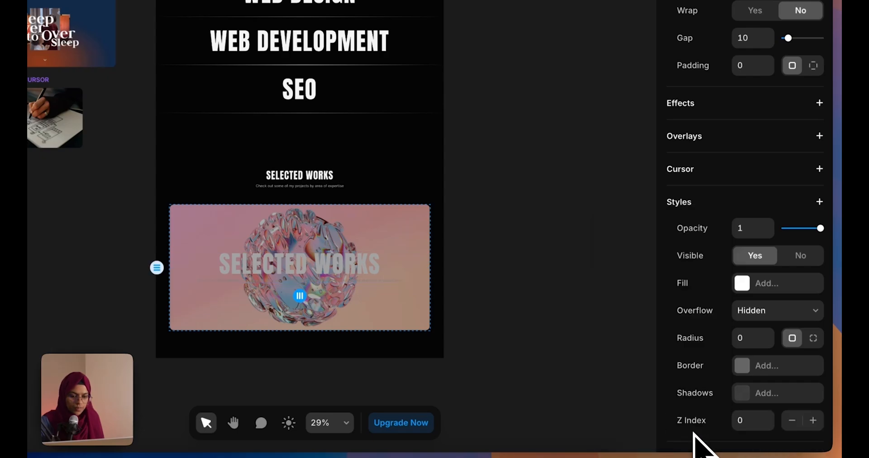
{"action": "left_click", "coordinate": [813, 422]}
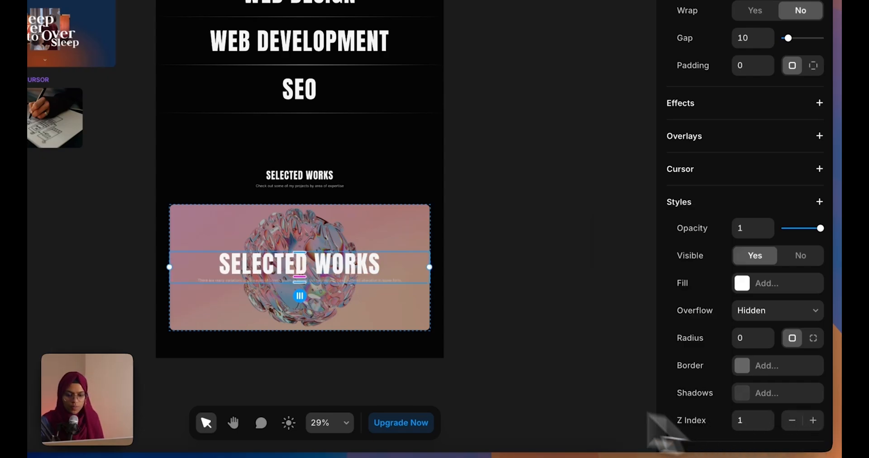
{"action": "left_click", "coordinate": [520, 404]}
{"action": "scroll", "coordinate": [422, 313], "scroll_direction": "up", "scroll_amount": 3}
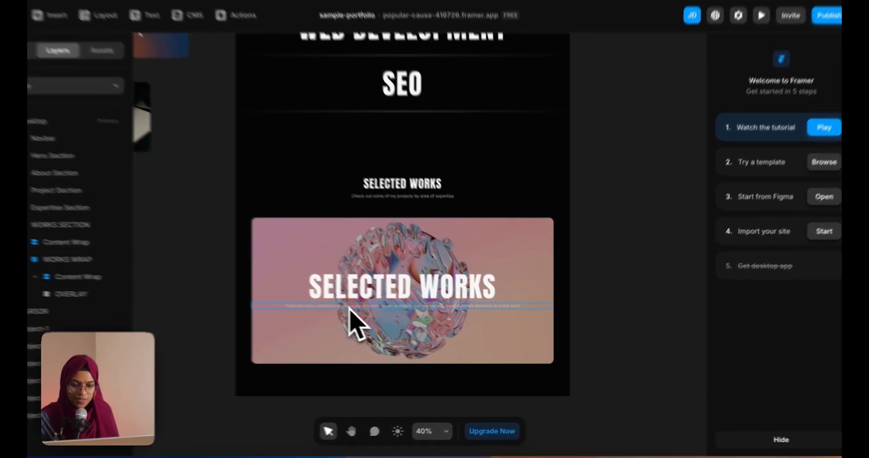
Make the card's description paragraph text white
{"action": "left_click", "coordinate": [371, 314]}
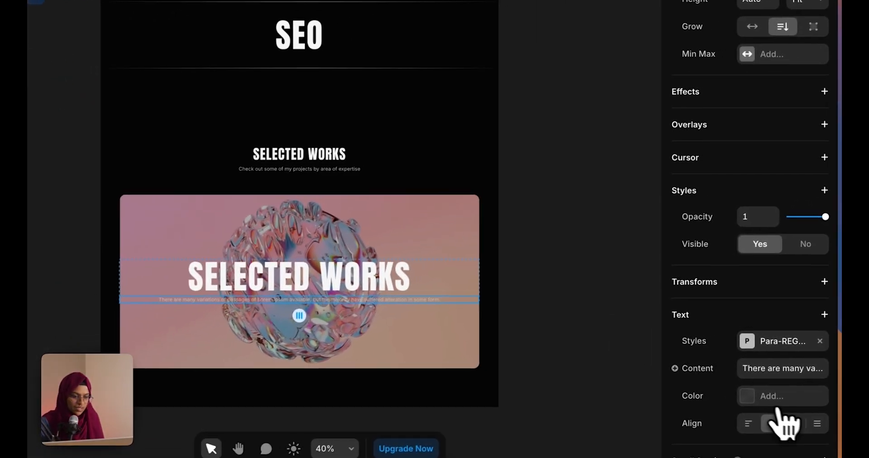
{"action": "left_click", "coordinate": [775, 397]}
{"action": "left_click", "coordinate": [539, 427]}
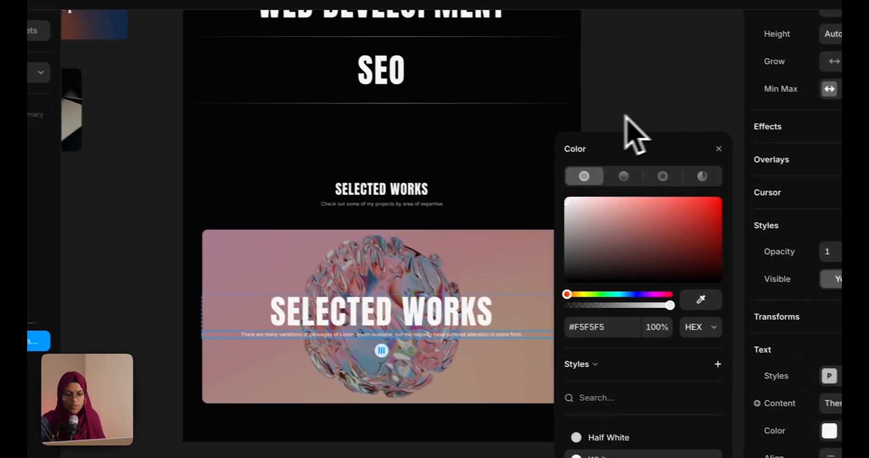
{"action": "left_click", "coordinate": [536, 84]}
Set the Content Wrap width to relative 65% of the card
{"action": "left_click", "coordinate": [544, 338]}
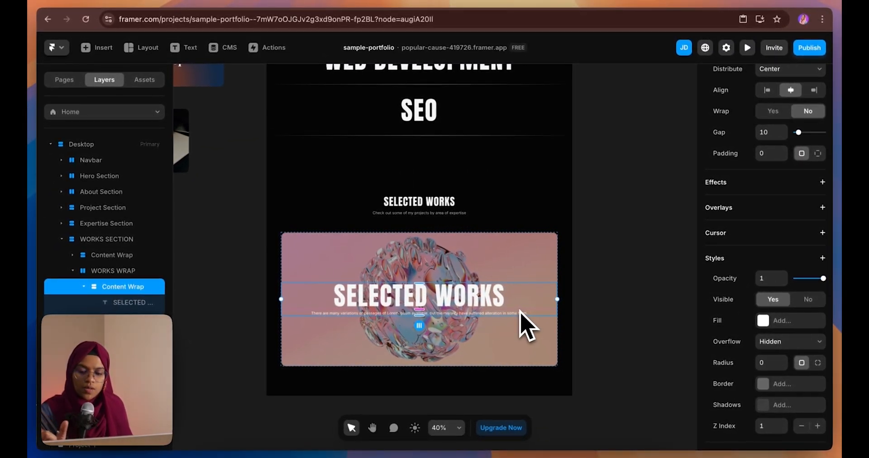
{"action": "scroll", "coordinate": [770, 285], "scroll_direction": "down", "scroll_amount": 3}
{"action": "scroll", "coordinate": [795, 291], "scroll_direction": "up", "scroll_amount": 9}
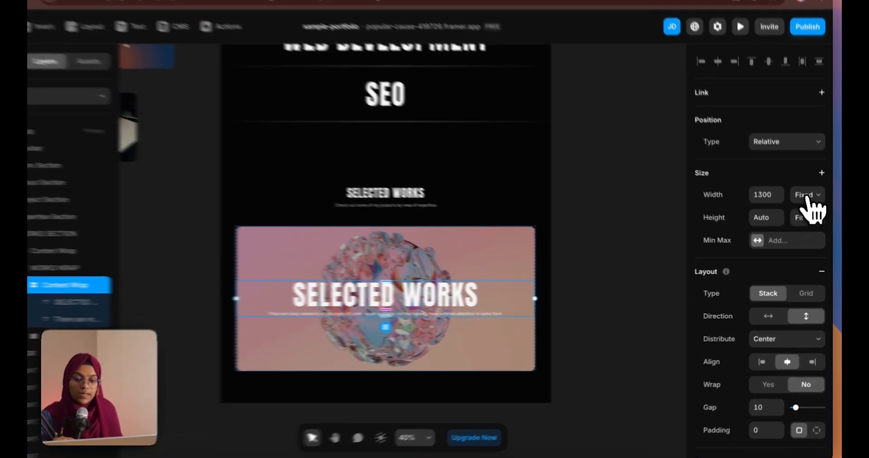
{"action": "left_click", "coordinate": [809, 204]}
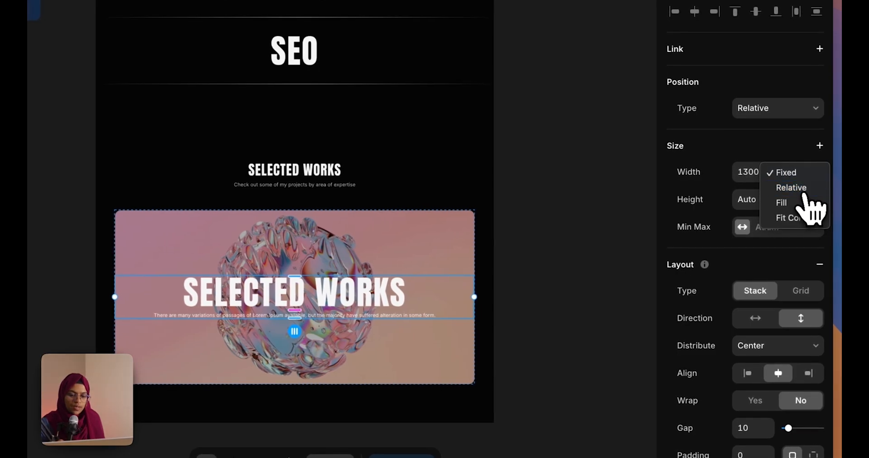
{"action": "left_click", "coordinate": [804, 192]}
{"action": "left_click_drag", "start_coordinate": [475, 298], "coordinate": [360, 311]}
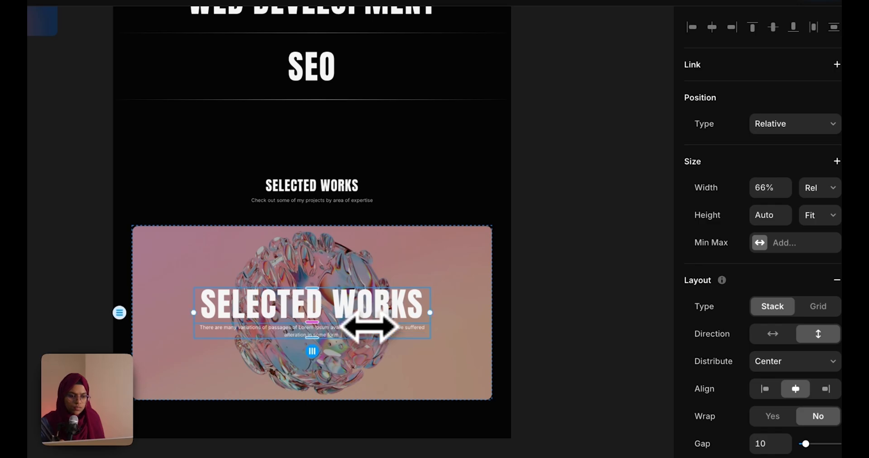
{"action": "left_click", "coordinate": [773, 187]}
{"action": "type", "text": "65%"}
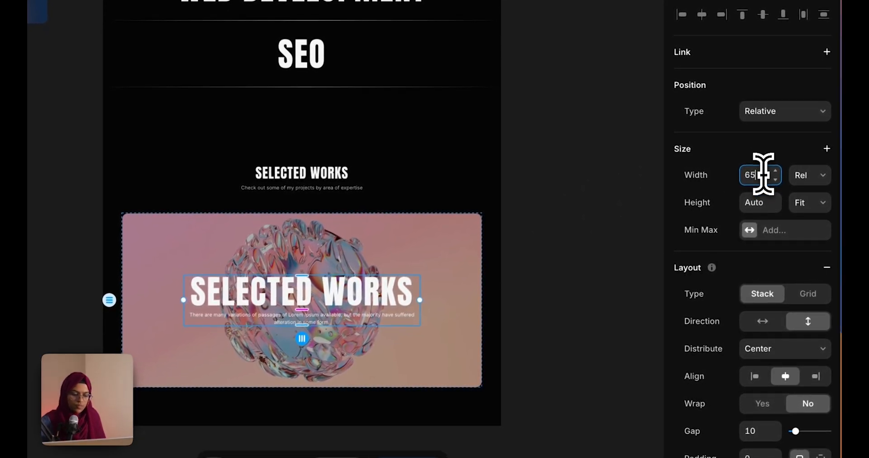
{"action": "left_click", "coordinate": [573, 335]}
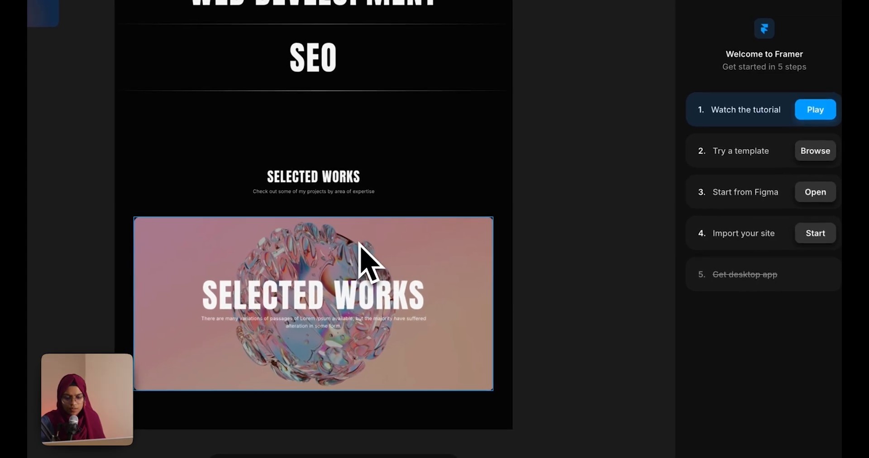
{"action": "left_click", "coordinate": [360, 243]}
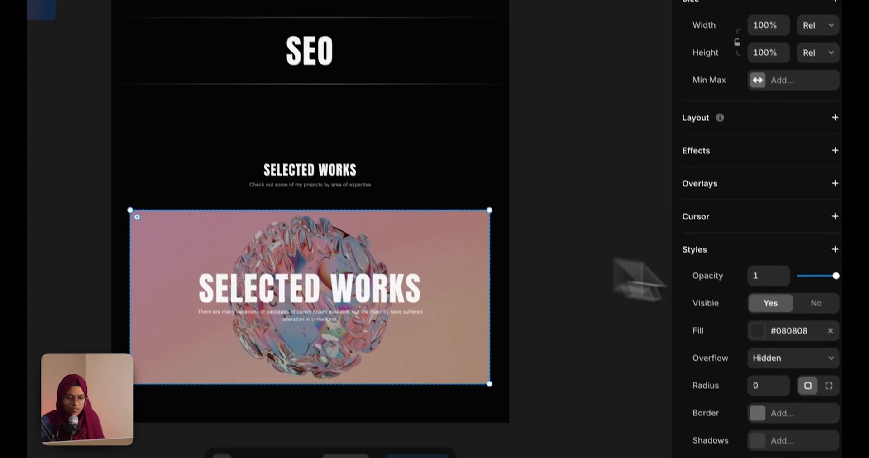
Raise the overlay's fill opacity to darken the image
{"action": "left_click", "coordinate": [798, 339]}
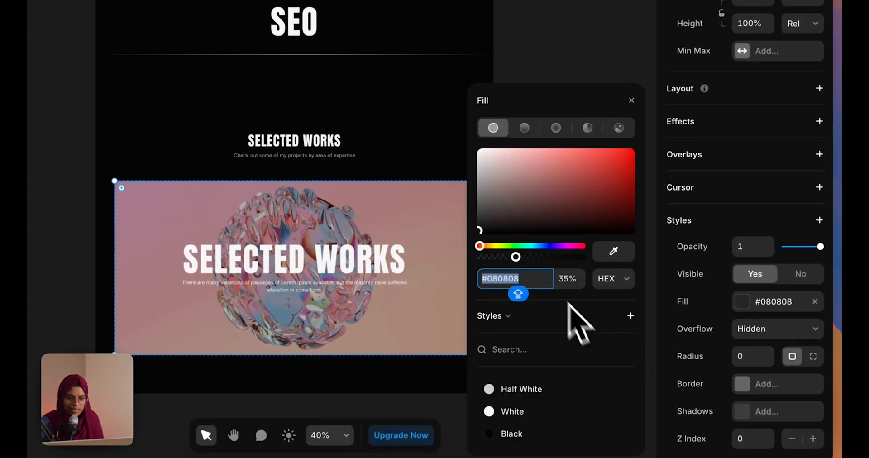
{"action": "left_click_drag", "start_coordinate": [518, 262], "coordinate": [528, 265]}
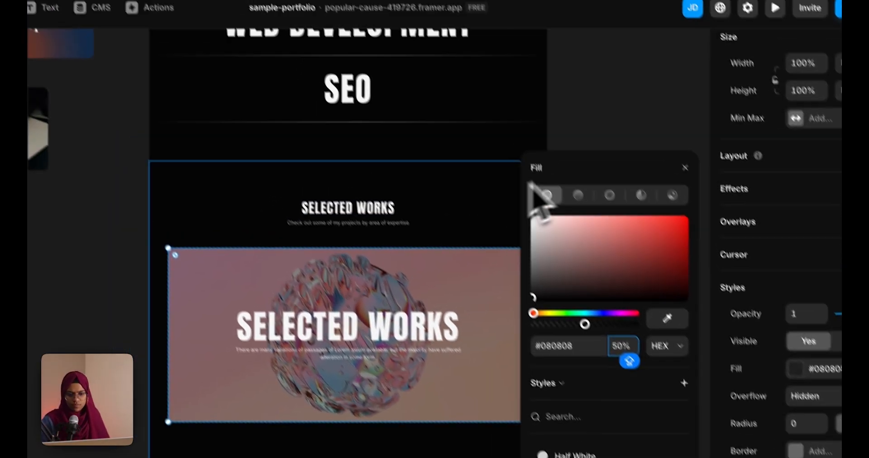
{"action": "left_click", "coordinate": [571, 61]}
Set WORKS WRAP height to the full viewport (100vh)
{"action": "left_click", "coordinate": [144, 256]}
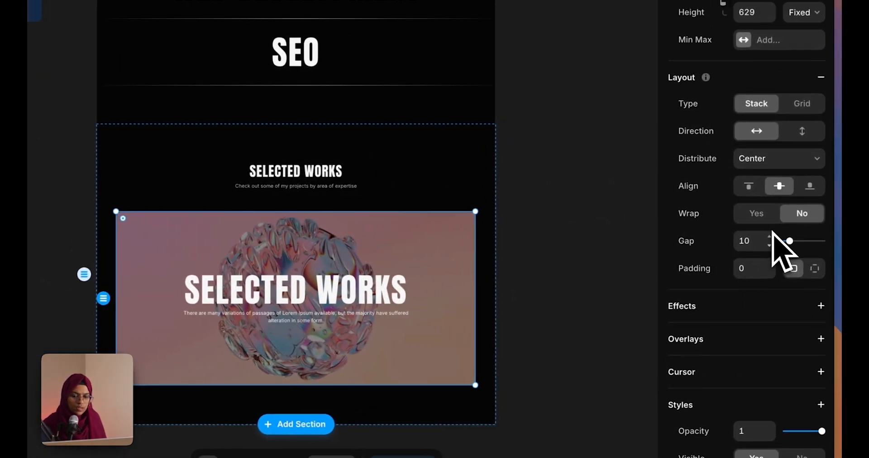
{"action": "scroll", "coordinate": [773, 232], "scroll_direction": "up", "scroll_amount": 4}
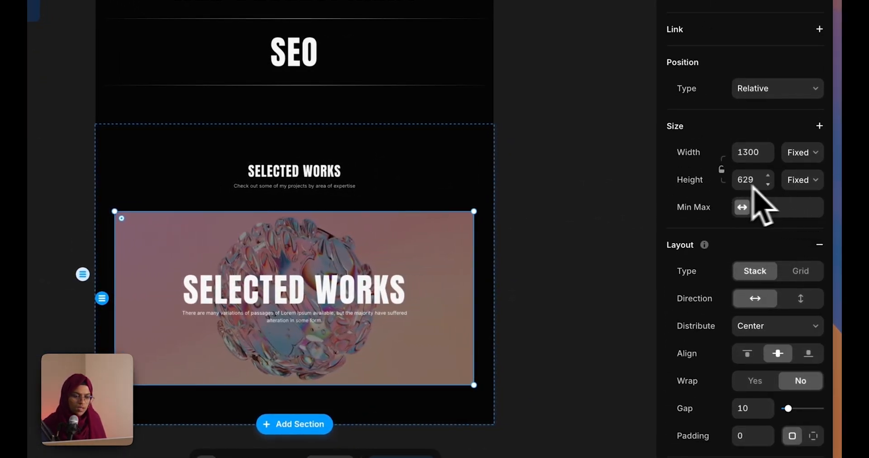
{"action": "left_click", "coordinate": [802, 180]}
{"action": "left_click", "coordinate": [811, 251]}
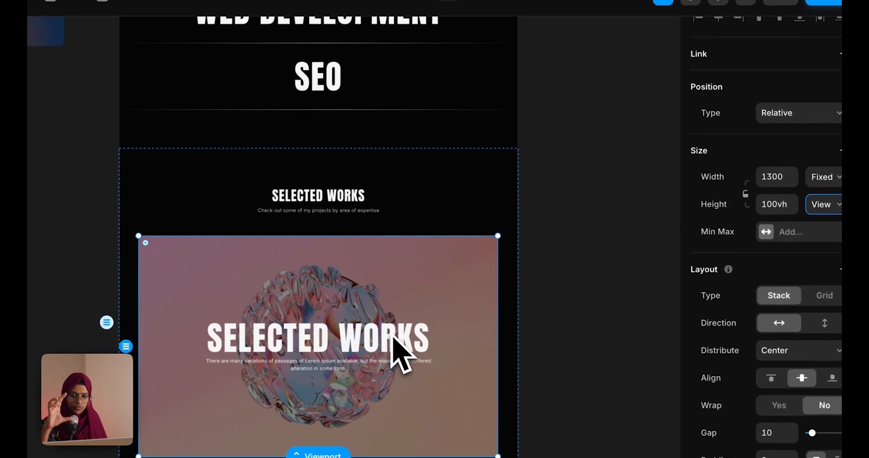
{"action": "left_click", "coordinate": [597, 294]}
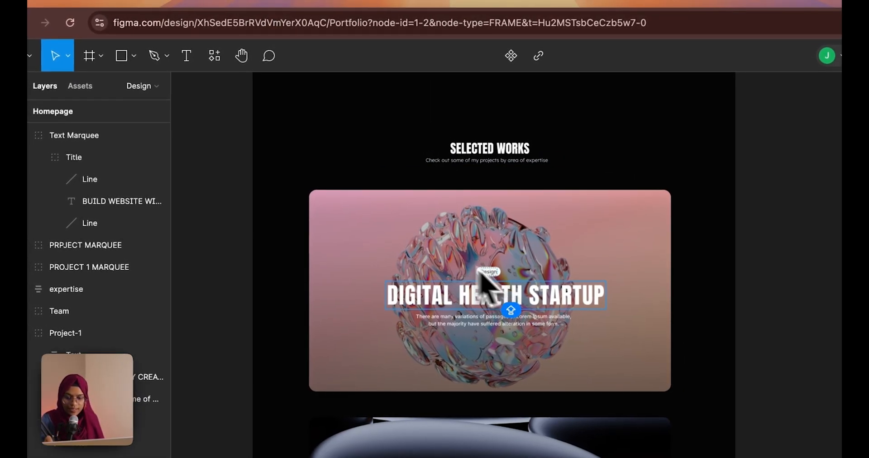
Draw a small frame in Framer and move it into Content Wrap above the heading
{"action": "left_click", "coordinate": [170, 3]}
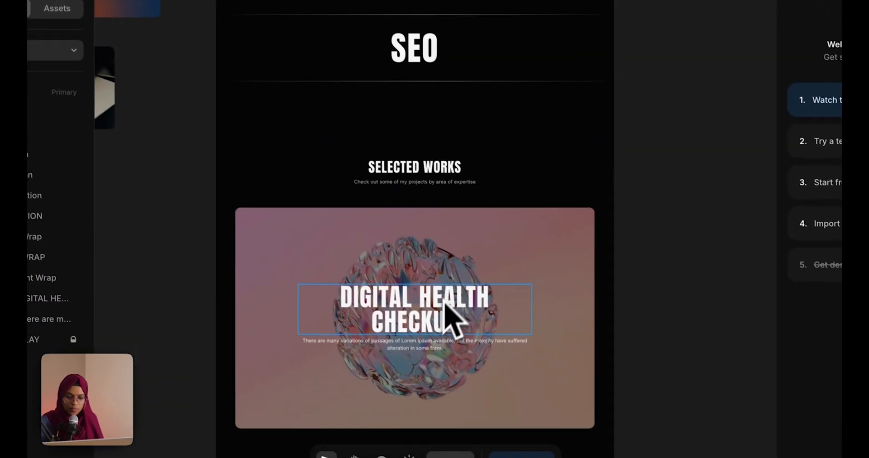
{"action": "scroll", "coordinate": [438, 312], "scroll_direction": "up", "scroll_amount": 5}
{"action": "key", "text": "f"}
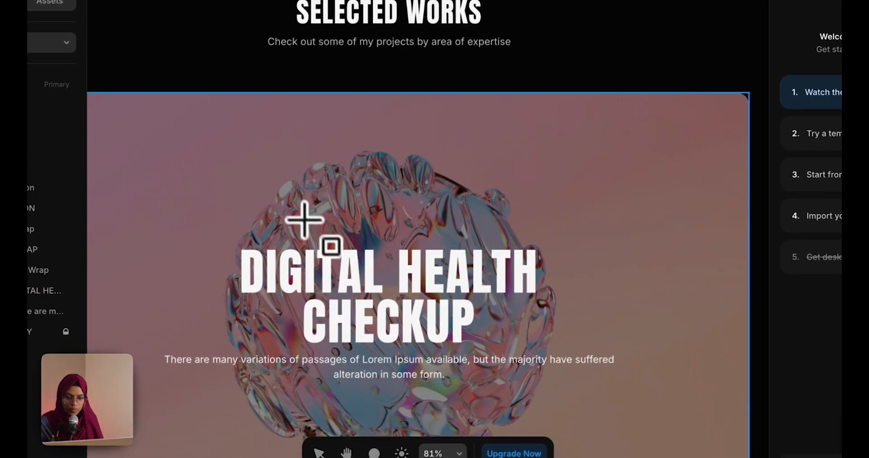
{"action": "left_click_drag", "start_coordinate": [314, 216], "coordinate": [419, 245]}
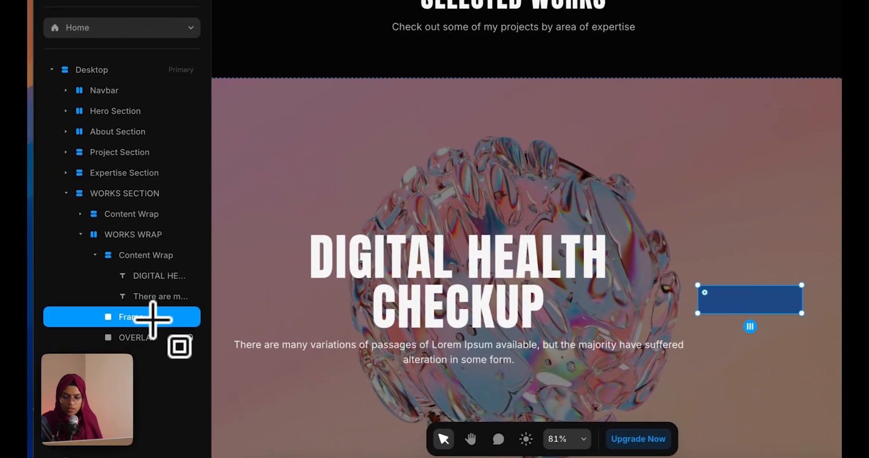
{"action": "left_click", "coordinate": [97, 256]}
{"action": "left_click", "coordinate": [97, 255]}
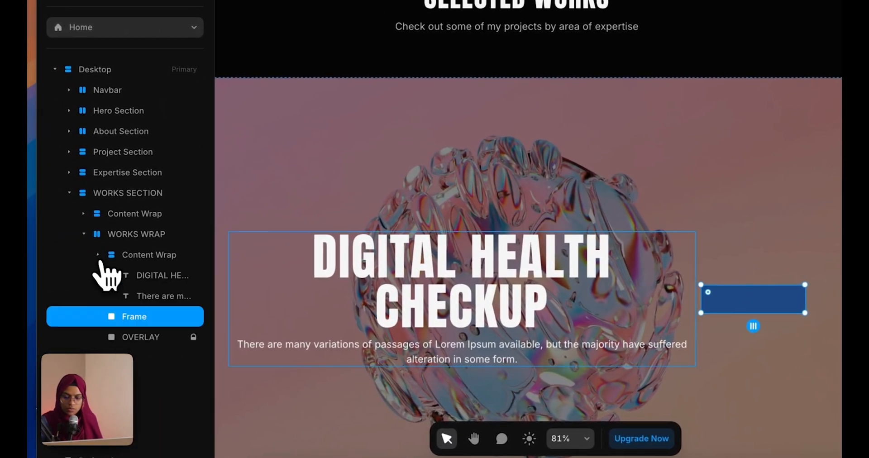
{"action": "left_click_drag", "start_coordinate": [139, 321], "coordinate": [164, 268]}
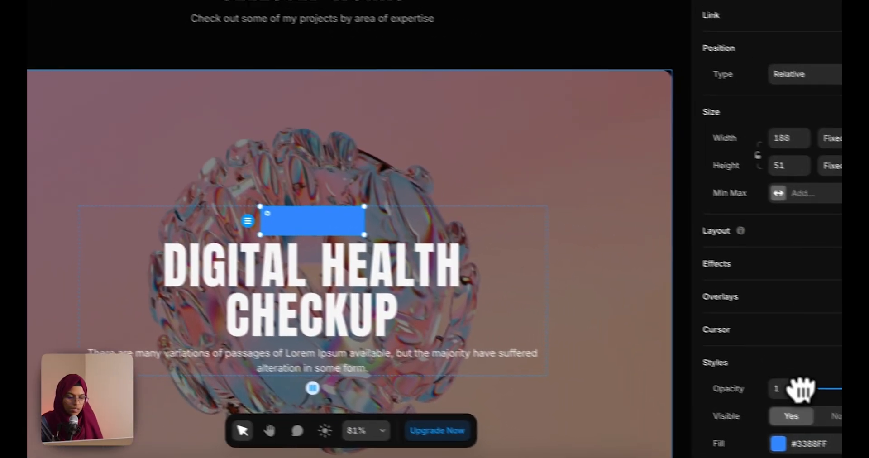
Turn the small frame into a white pill with radius 50
{"action": "scroll", "coordinate": [788, 390], "scroll_direction": "down", "scroll_amount": 5}
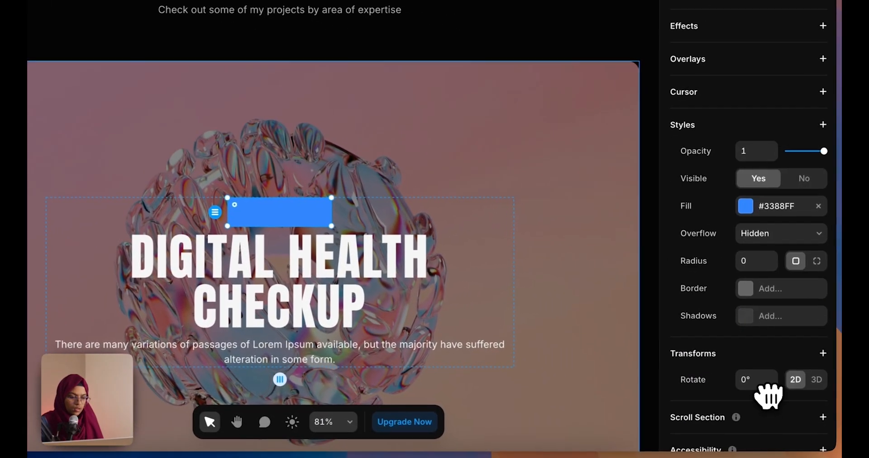
{"action": "left_click", "coordinate": [754, 262]}
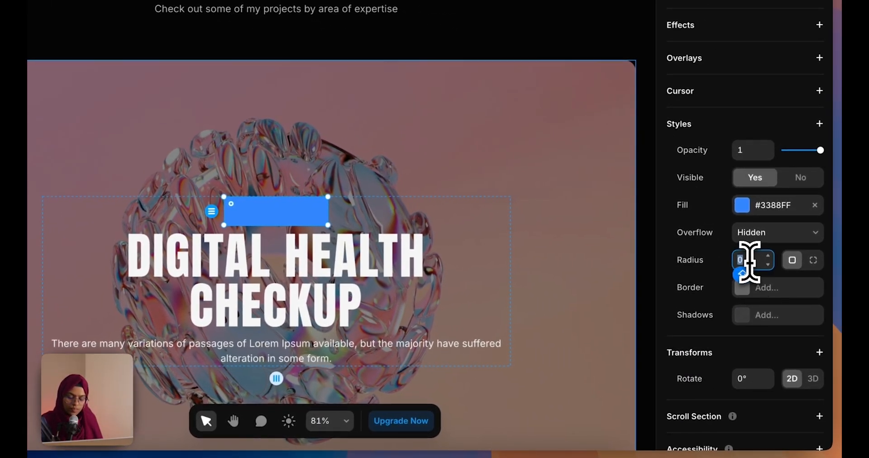
{"action": "key", "text": "Return"}
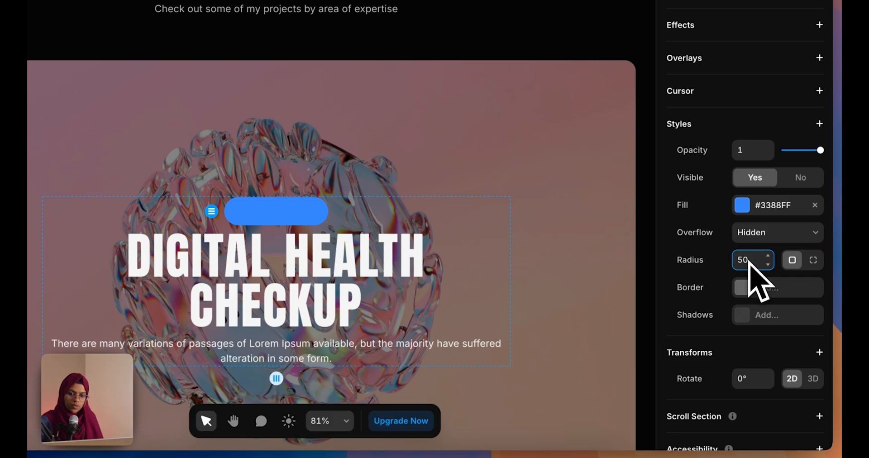
{"action": "left_click", "coordinate": [763, 209]}
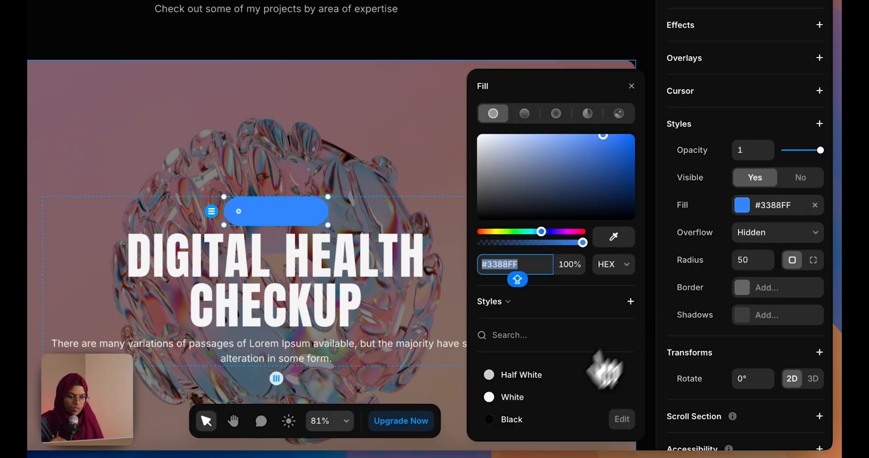
{"action": "left_click", "coordinate": [511, 399]}
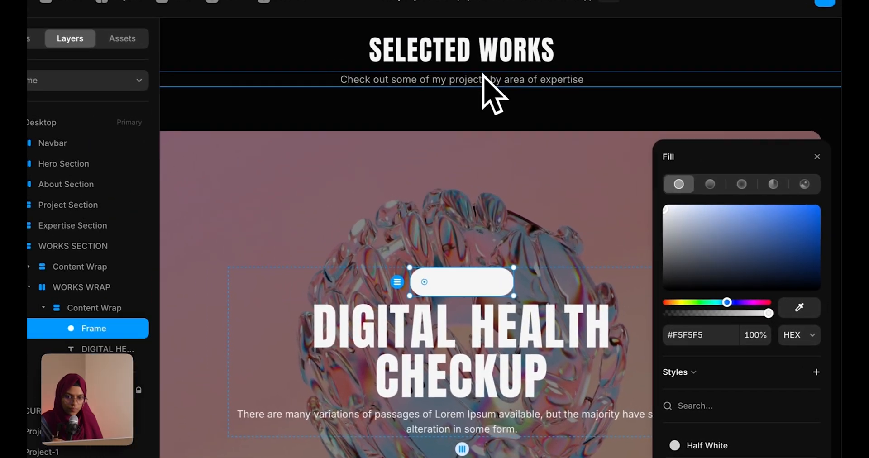
Paste a copy of the subtitle text into the pill and give it a stack layout
{"action": "left_click", "coordinate": [488, 86]}
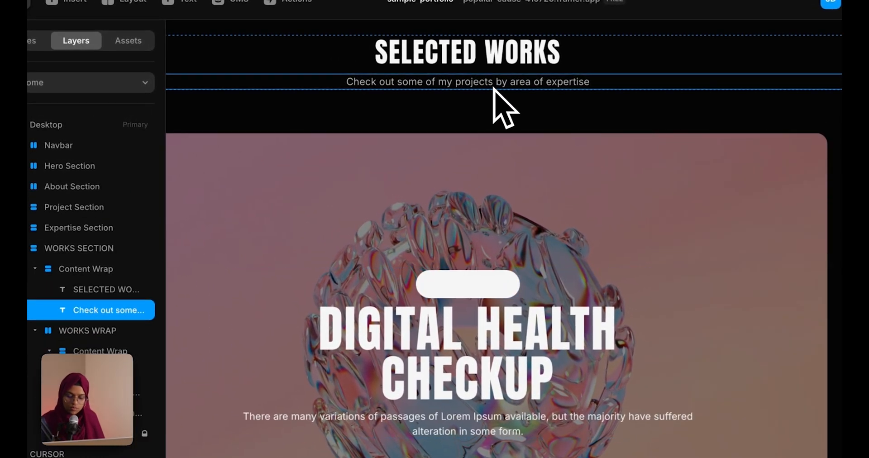
{"action": "left_click", "coordinate": [473, 287]}
{"action": "key", "text": "super+v"}
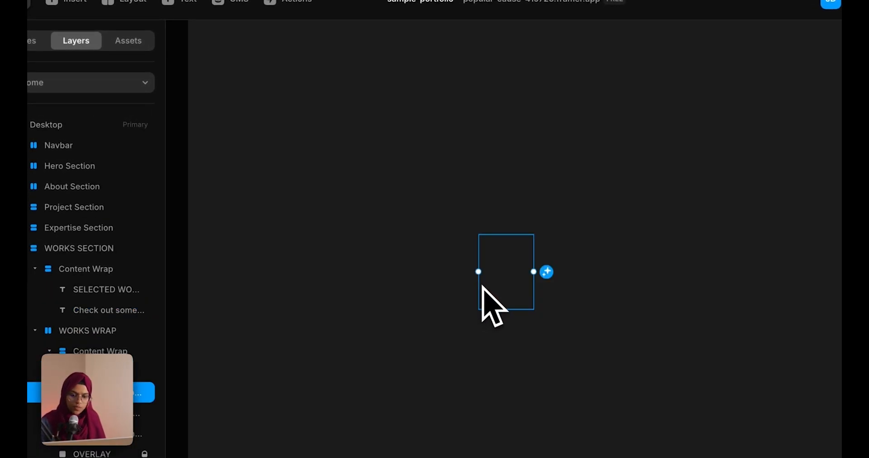
{"action": "left_click", "coordinate": [113, 373]}
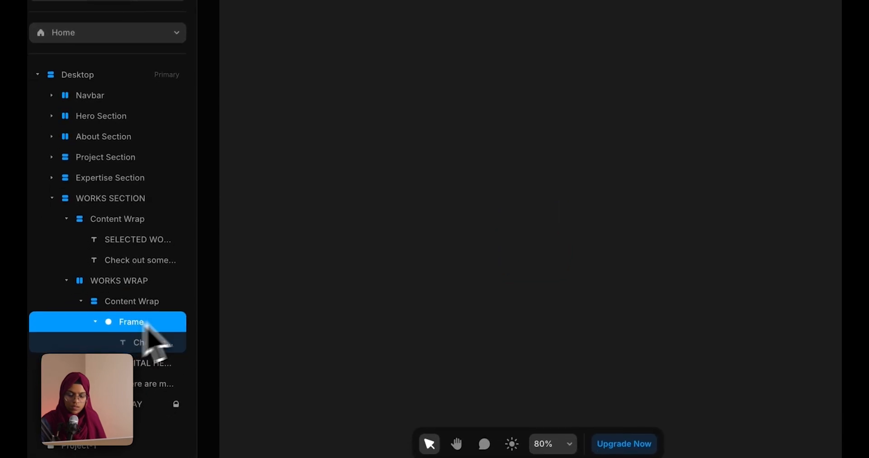
{"action": "left_click", "coordinate": [820, 69]}
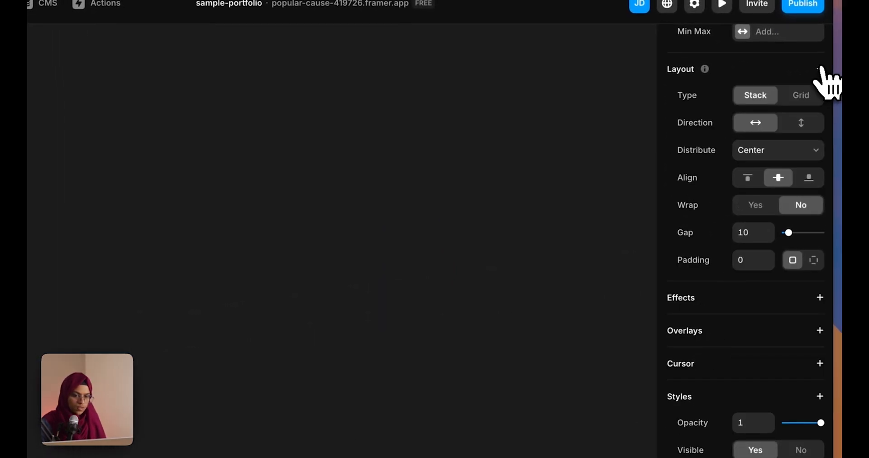
Make the DESIGN label text black in PARA-MEDIUM-SMALL style
{"action": "left_click", "coordinate": [113, 395]}
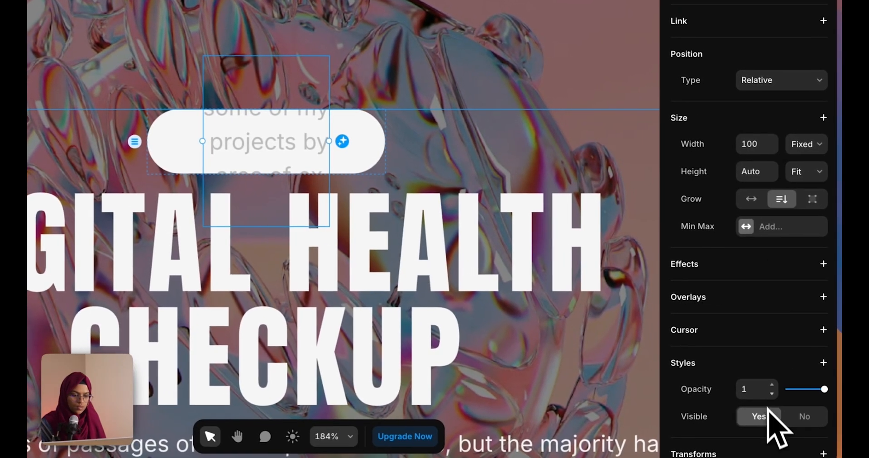
{"action": "scroll", "coordinate": [767, 407], "scroll_direction": "down", "scroll_amount": 5}
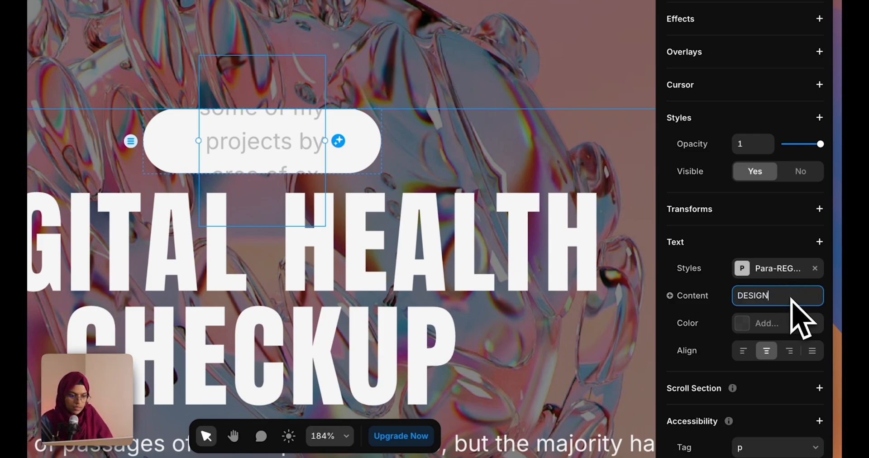
{"action": "left_click", "coordinate": [790, 323]}
{"action": "left_click", "coordinate": [516, 434]}
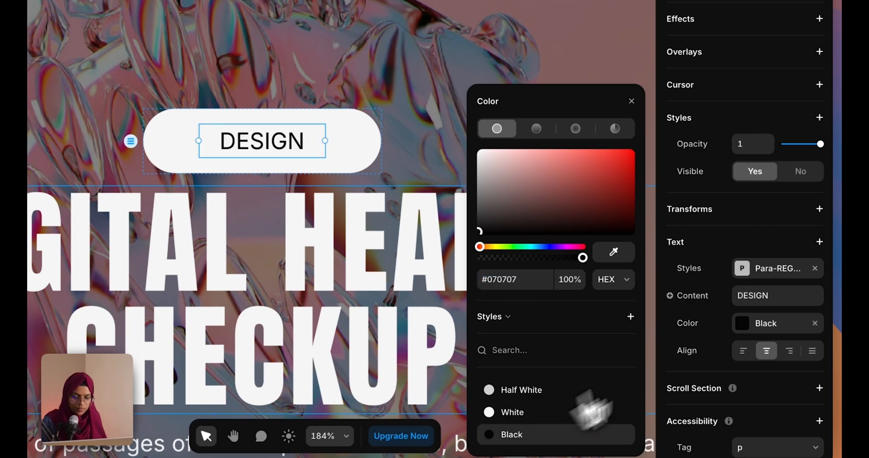
{"action": "left_click", "coordinate": [741, 271]}
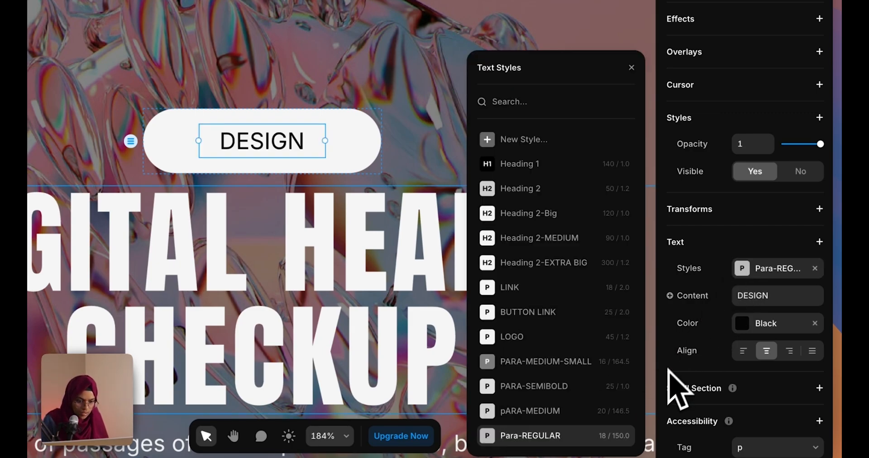
{"action": "left_click", "coordinate": [552, 364]}
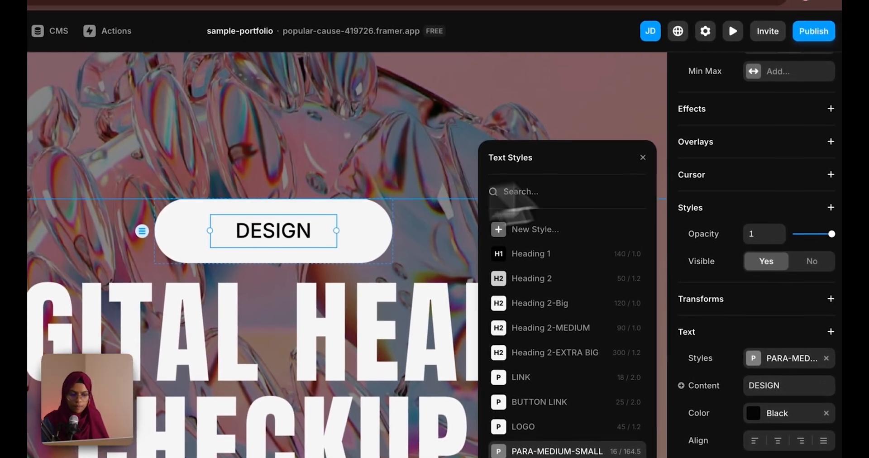
{"action": "key", "text": "Escape"}
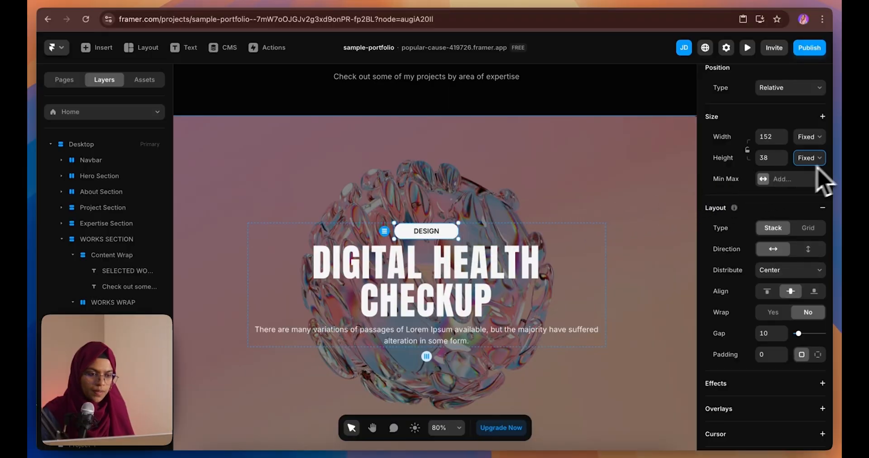
{"action": "left_click", "coordinate": [811, 158]}
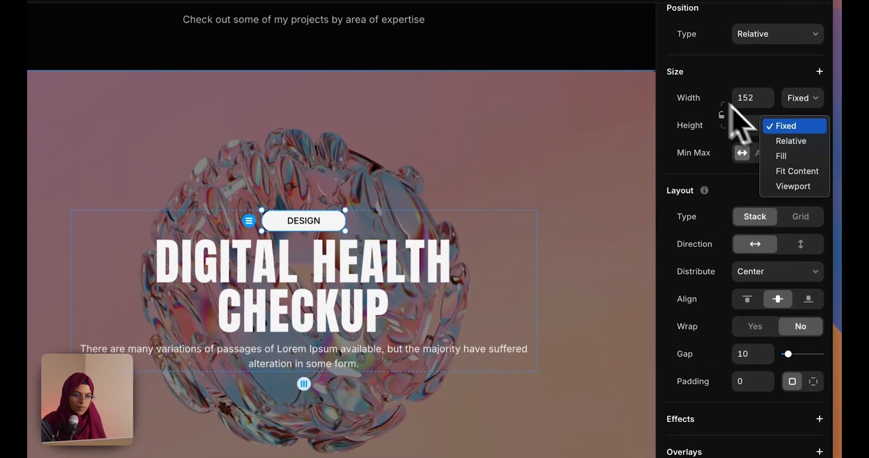
Make the DESIGN pill fit its content in height and width, with padding 10
{"action": "left_click", "coordinate": [797, 171]}
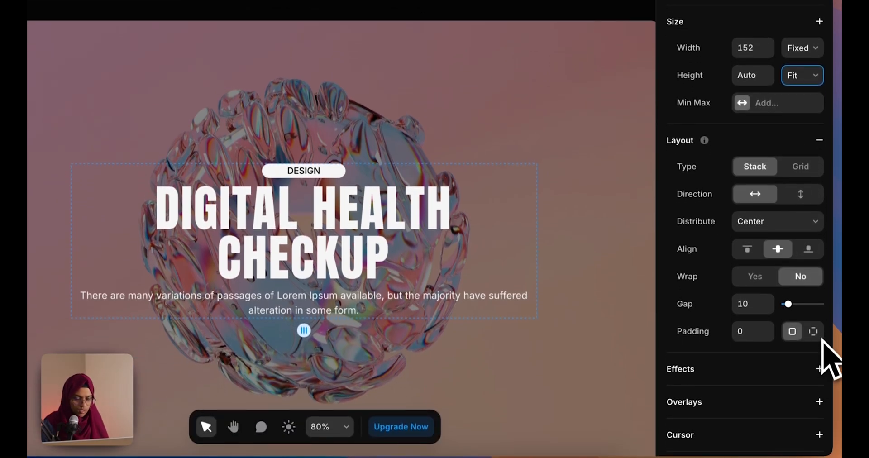
{"action": "left_click", "coordinate": [752, 382]}
{"action": "type", "text": "20"}
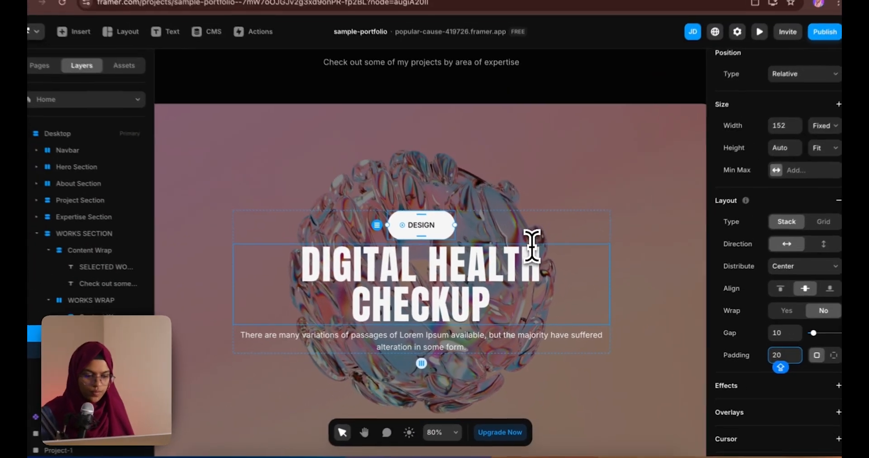
{"action": "key", "text": "BackSpace"}
{"action": "key", "text": "BackSpace"}
{"action": "type", "text": "10"}
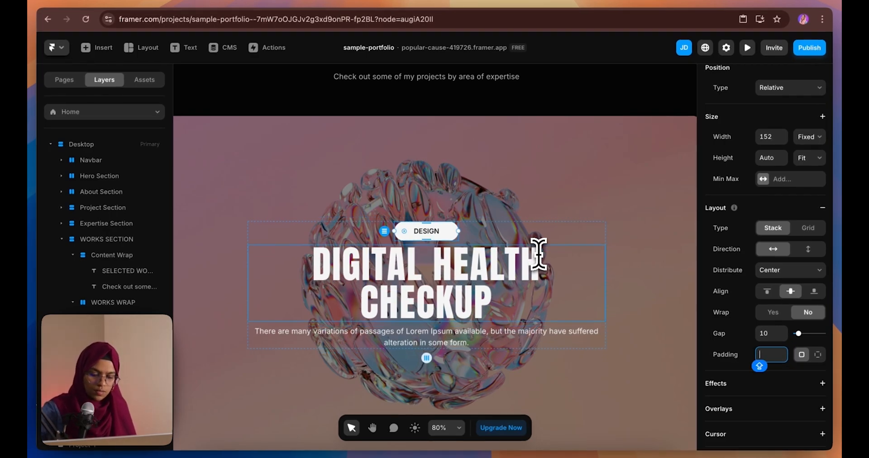
{"action": "left_click", "coordinate": [426, 232]}
{"action": "left_click", "coordinate": [809, 203]}
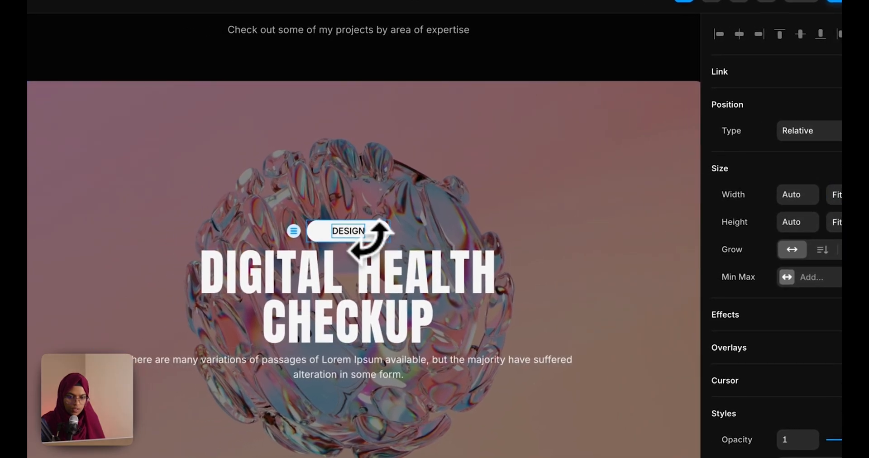
{"action": "left_click", "coordinate": [330, 239]}
{"action": "left_click", "coordinate": [822, 120]}
{"action": "left_click", "coordinate": [826, 163]}
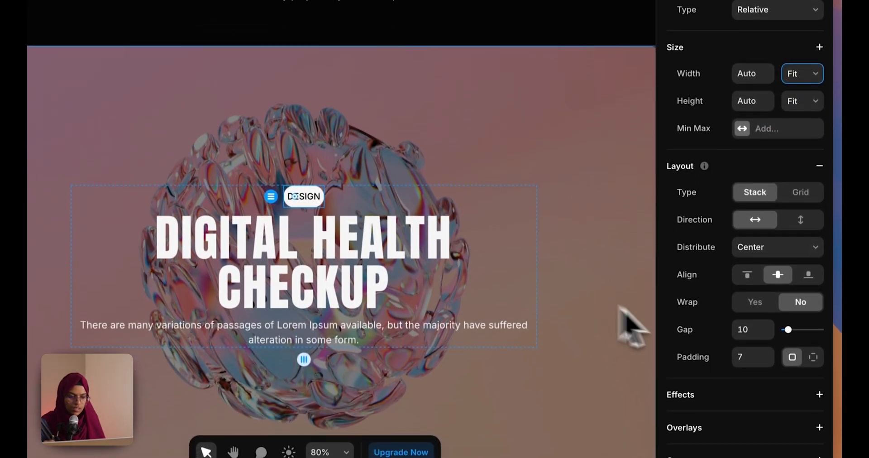
Switch the DESIGN pill to per-side padding with 20 on the left and right
{"action": "left_click", "coordinate": [813, 349]}
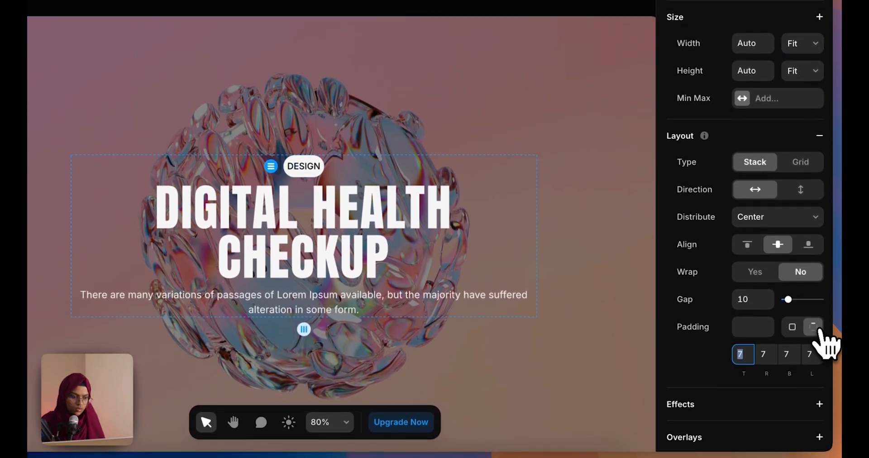
{"action": "type", "text": "10"}
{"action": "left_click", "coordinate": [812, 353]}
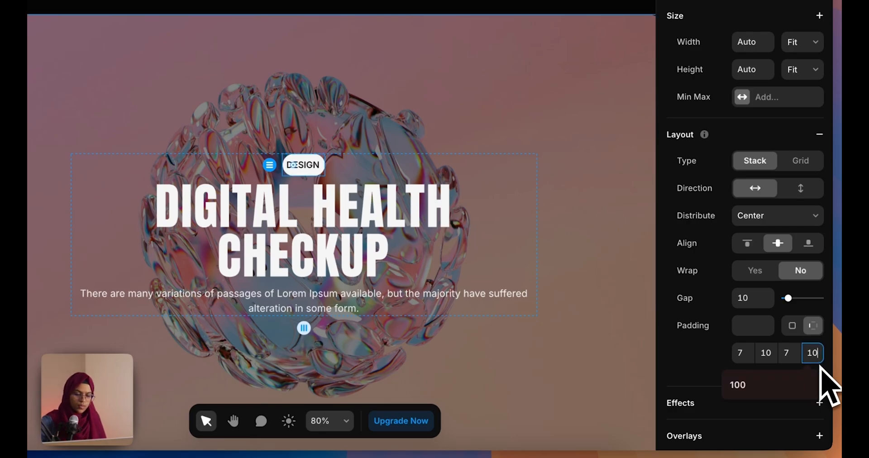
{"action": "left_click", "coordinate": [766, 353]}
{"action": "type", "text": "2"}
{"action": "left_click", "coordinate": [814, 354]}
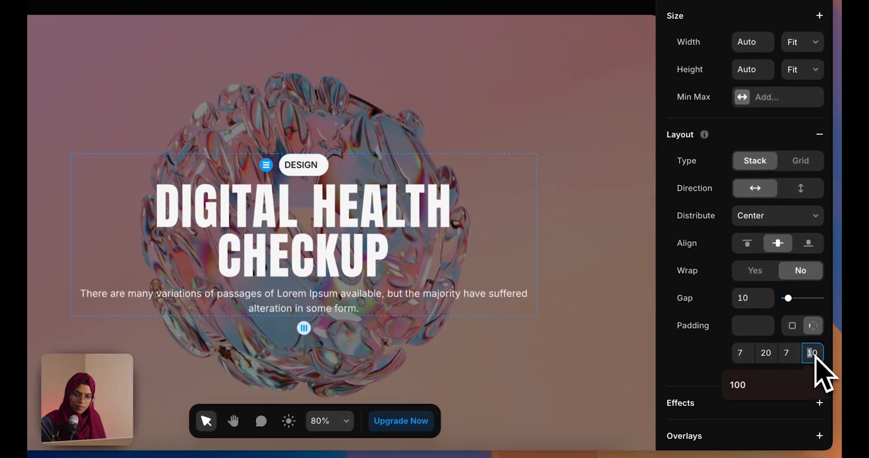
{"action": "key", "text": "Return"}
Widen the gap between the tag, title and paragraph in the card's text stack
{"action": "left_click", "coordinate": [319, 171]}
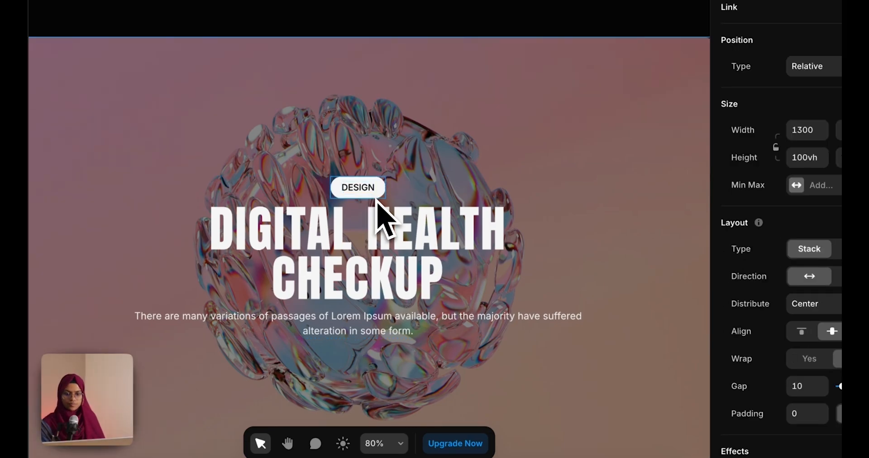
{"action": "left_click", "coordinate": [407, 199]}
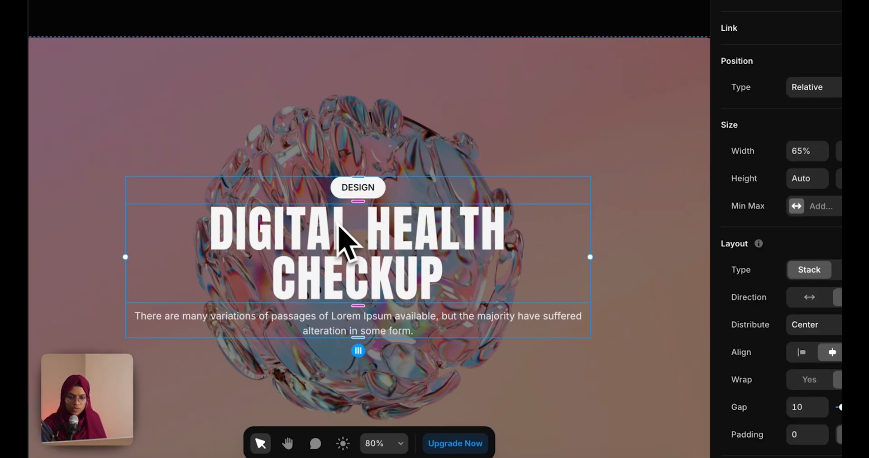
{"action": "left_click_drag", "start_coordinate": [359, 203], "coordinate": [359, 212]}
Set the DESIGN pill's top and bottom padding to 3
{"action": "left_click", "coordinate": [556, 375]}
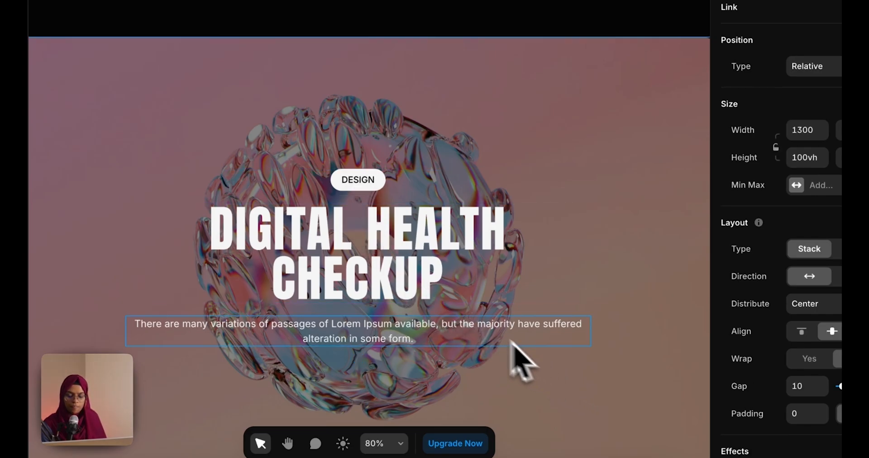
{"action": "scroll", "coordinate": [474, 307], "scroll_direction": "down", "scroll_amount": 5}
{"action": "left_click", "coordinate": [423, 244]}
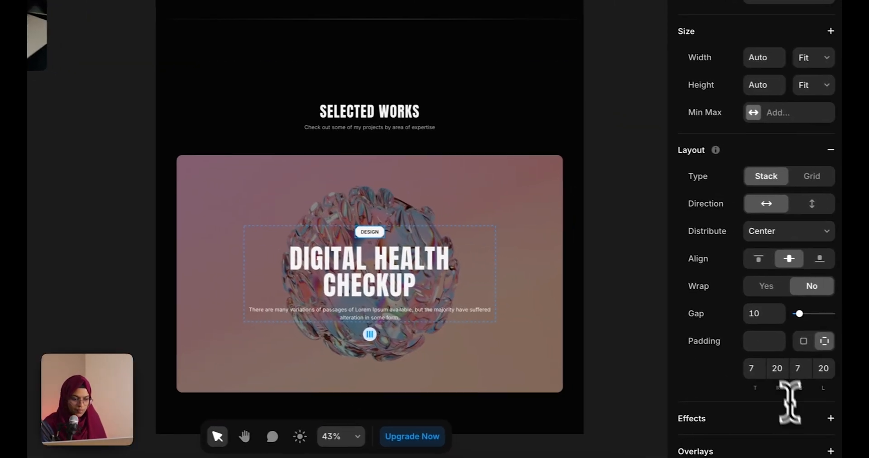
{"action": "type", "text": "5"}
{"action": "left_click", "coordinate": [796, 372]}
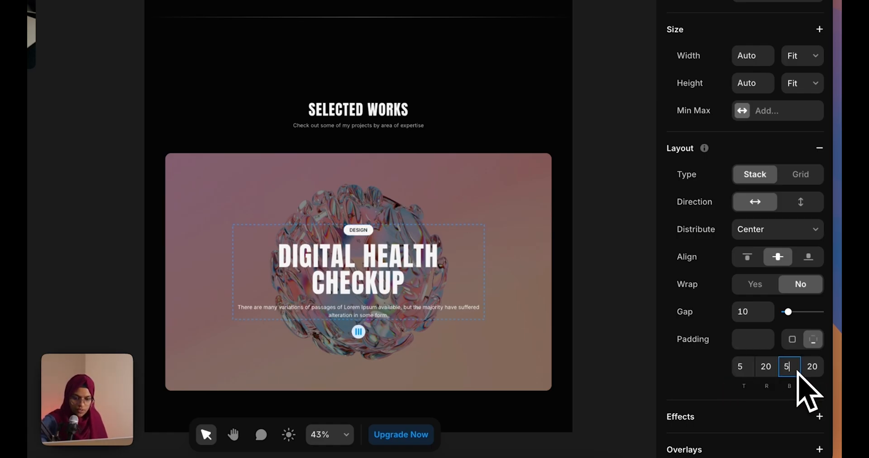
{"action": "left_click", "coordinate": [744, 368]}
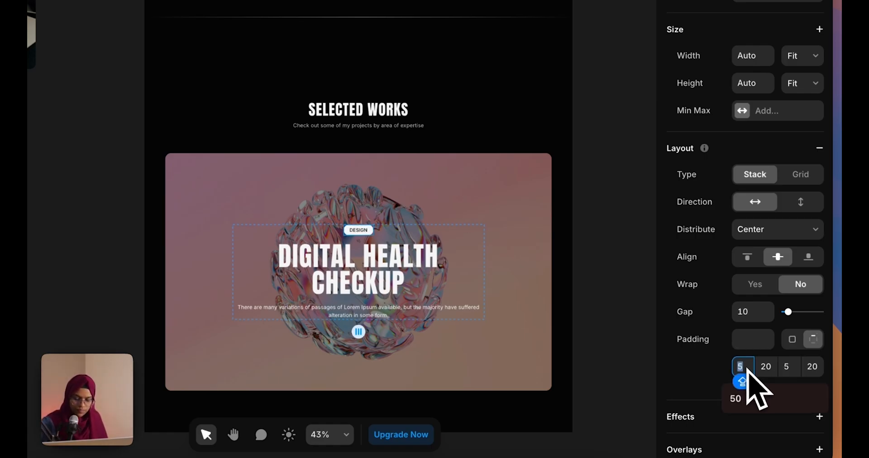
{"action": "type", "text": "3"}
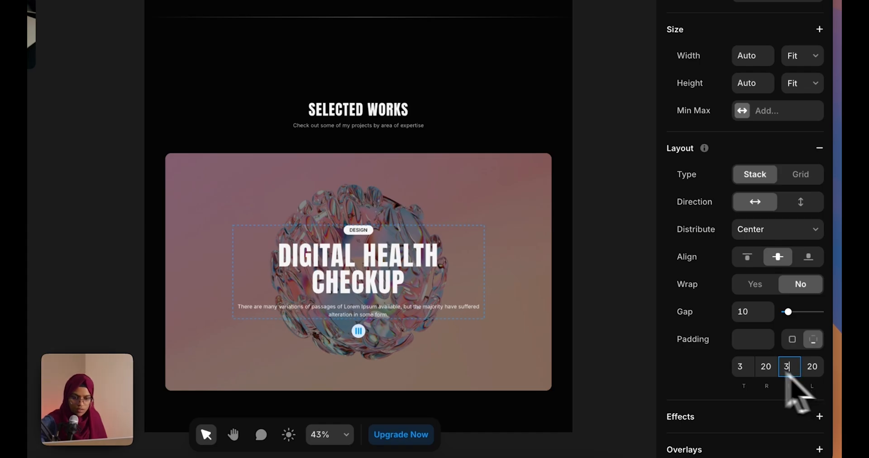
{"action": "left_click", "coordinate": [607, 361]}
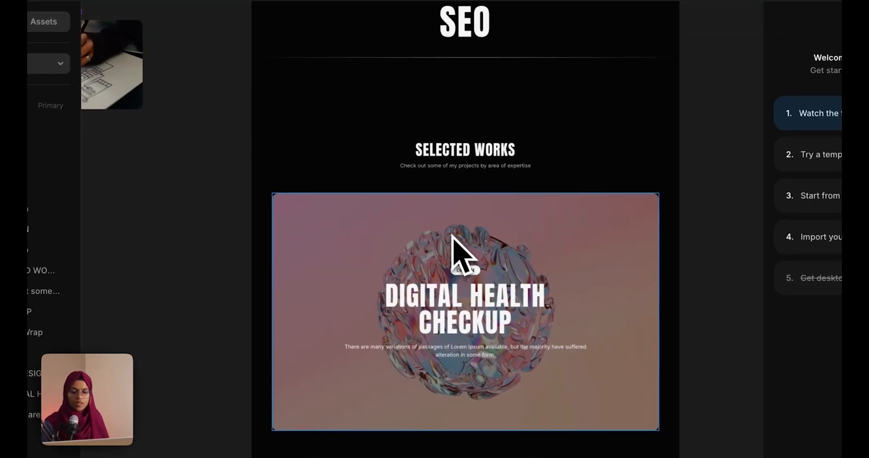
Select the WORKS WRAP card and choose Create Component from its layer menu
{"action": "left_click", "coordinate": [451, 232]}
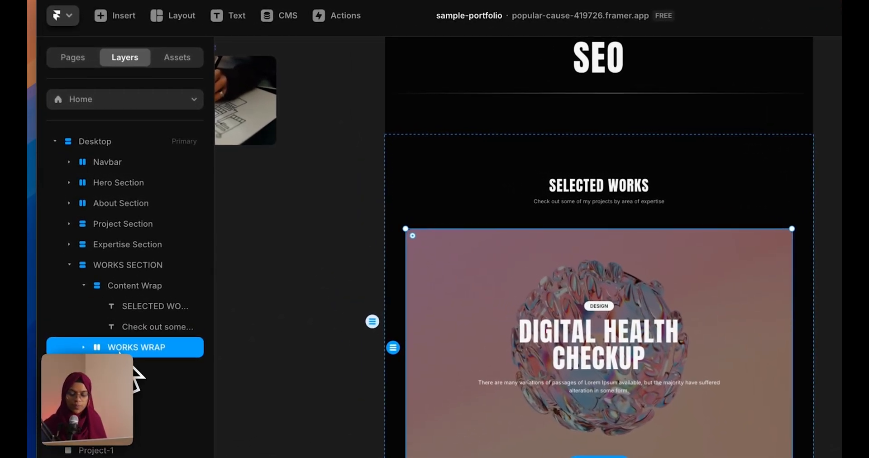
{"action": "right_click", "coordinate": [120, 352]}
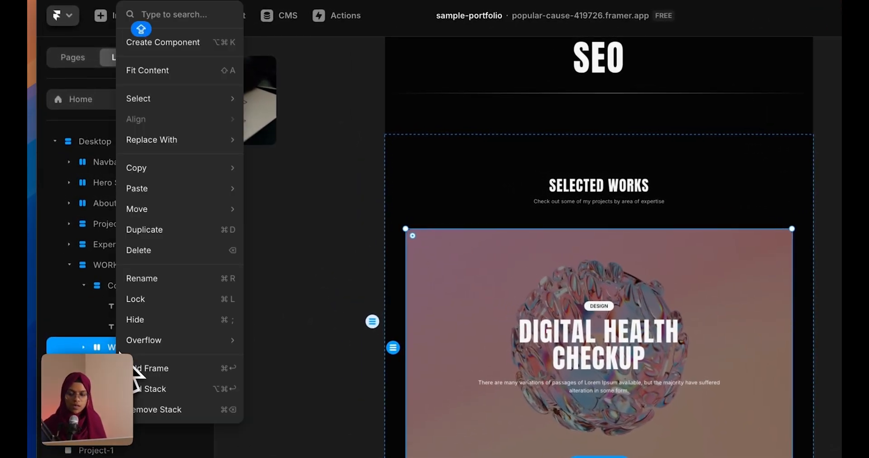
{"action": "left_click", "coordinate": [198, 52]}
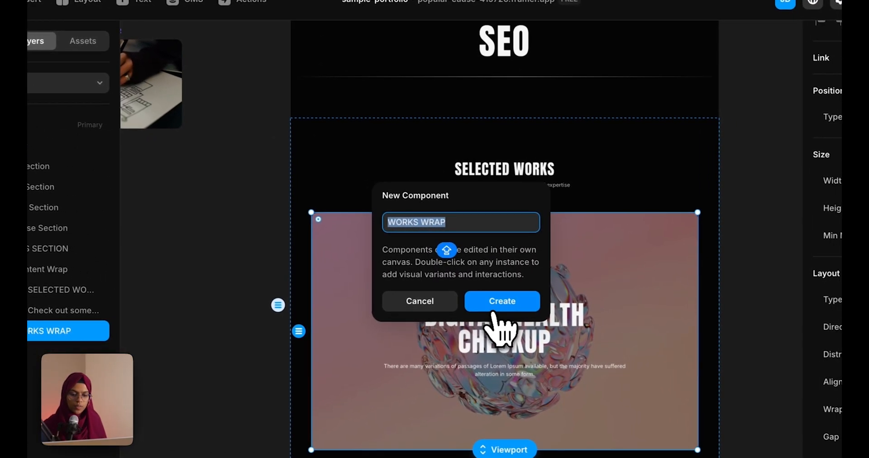
Confirm the WORKS WRAP component and make the DESIGN tag text a TAG variable
{"action": "left_click", "coordinate": [597, 317]}
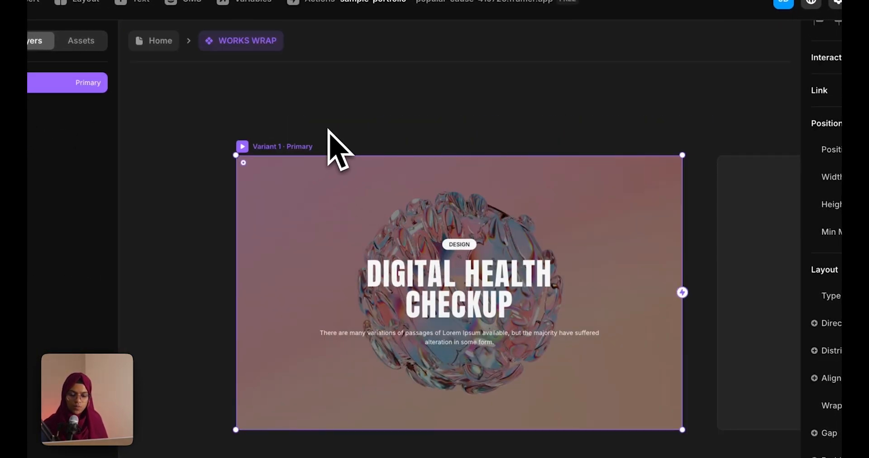
{"action": "left_click", "coordinate": [463, 249]}
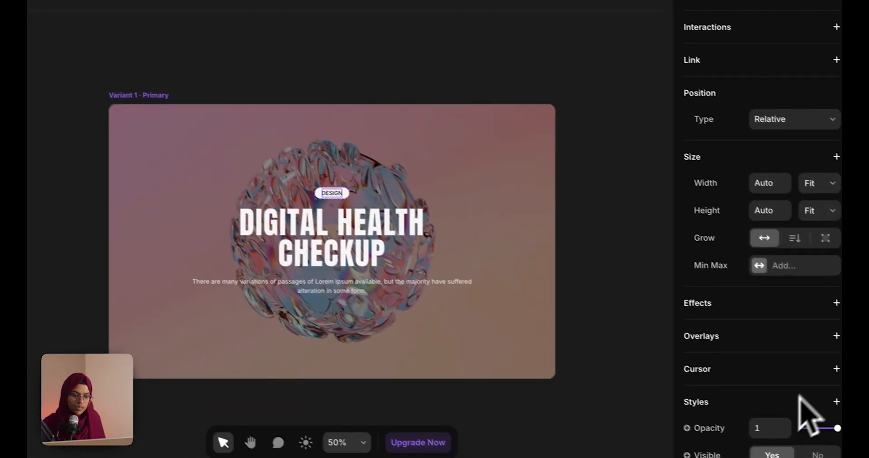
{"action": "scroll", "coordinate": [799, 414], "scroll_direction": "down", "scroll_amount": 5}
{"action": "left_click", "coordinate": [693, 370]}
{"action": "mouse_move", "coordinate": [703, 397]}
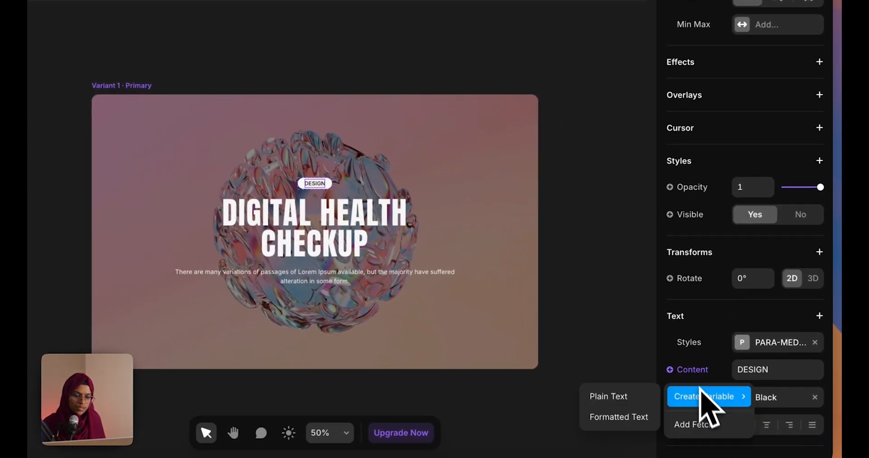
{"action": "left_click", "coordinate": [618, 395]}
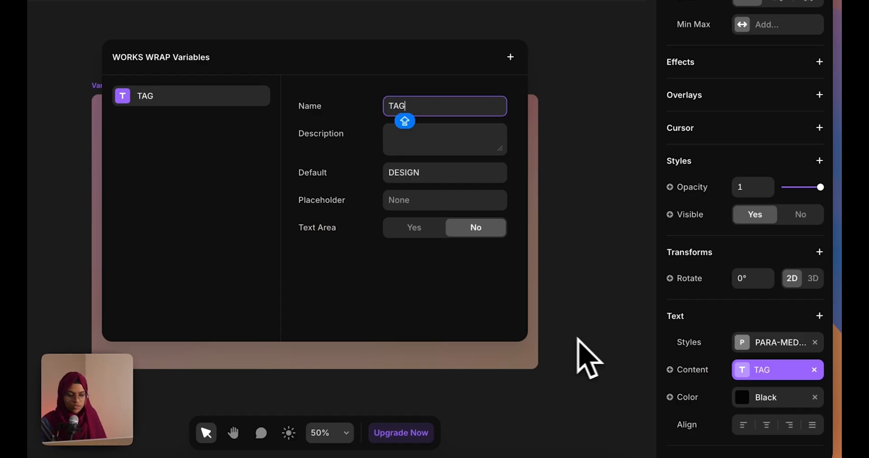
{"action": "left_click", "coordinate": [591, 358]}
Make the DIGITAL HEALTH CHECKUP heading's content a Title variable
{"action": "left_click", "coordinate": [330, 232]}
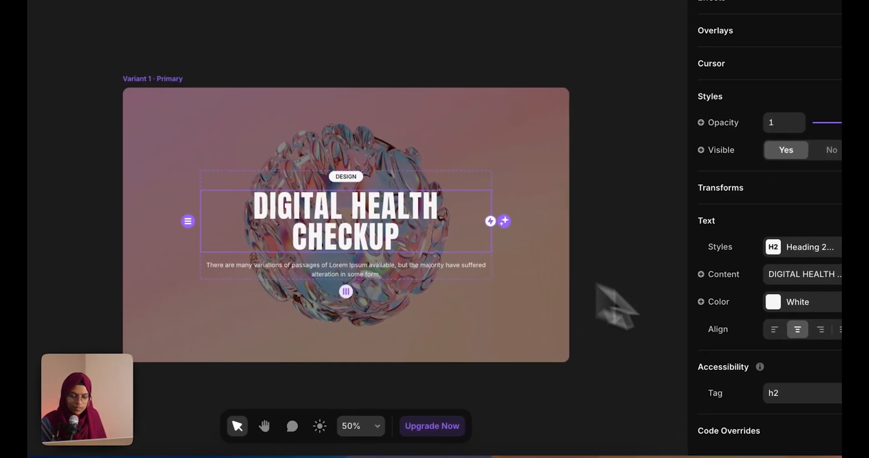
{"action": "left_click", "coordinate": [724, 275]}
{"action": "mouse_move", "coordinate": [734, 303]}
{"action": "left_click", "coordinate": [643, 301]}
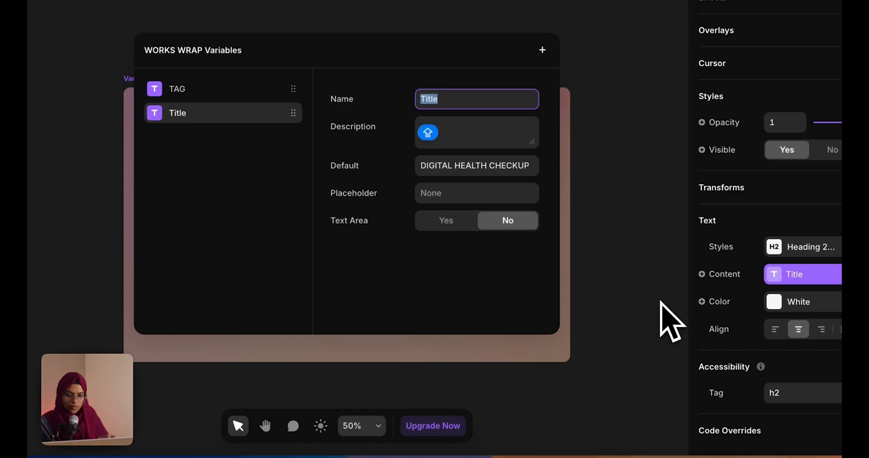
{"action": "left_click", "coordinate": [640, 317]}
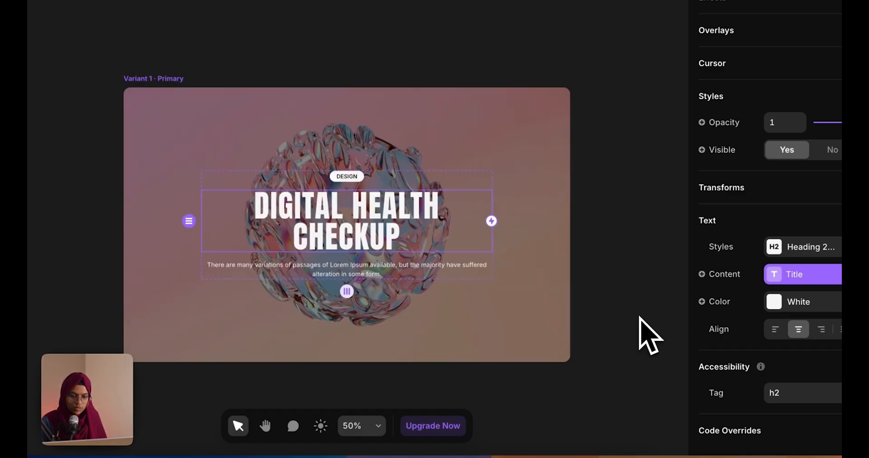
Link the description paragraph's content to a CONTENT variable
{"action": "left_click", "coordinate": [437, 270]}
{"action": "left_click", "coordinate": [727, 379]}
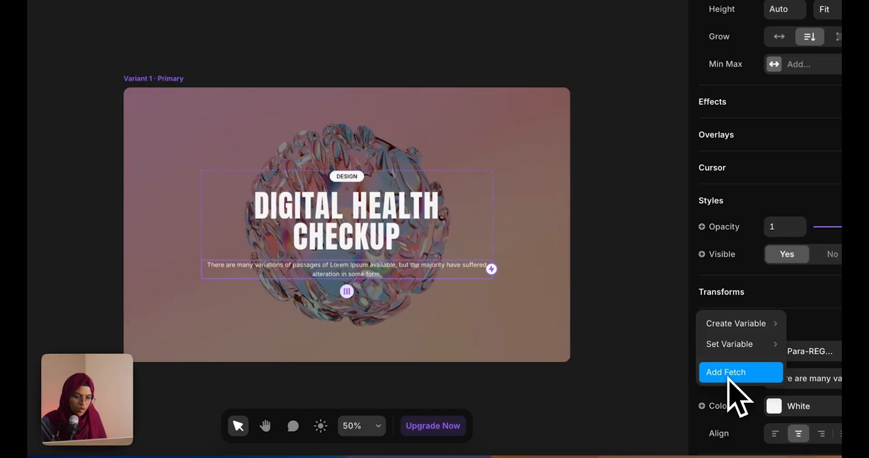
{"action": "mouse_move", "coordinate": [714, 330]}
{"action": "left_click", "coordinate": [633, 323]}
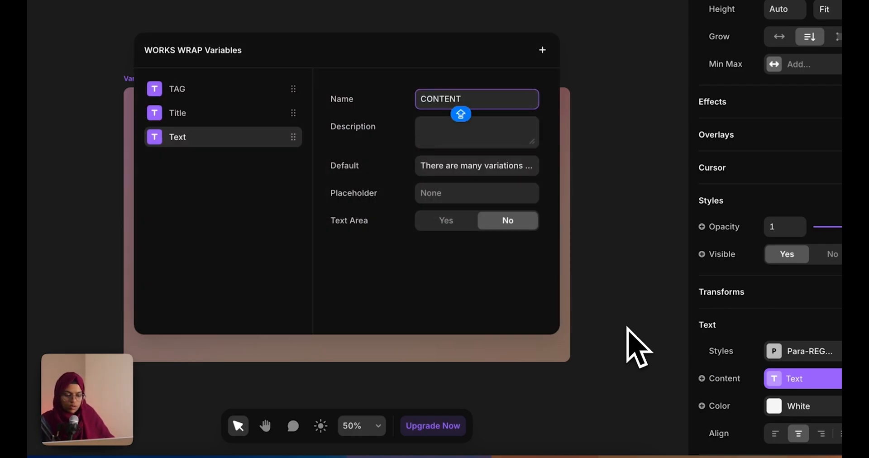
{"action": "left_click", "coordinate": [625, 353]}
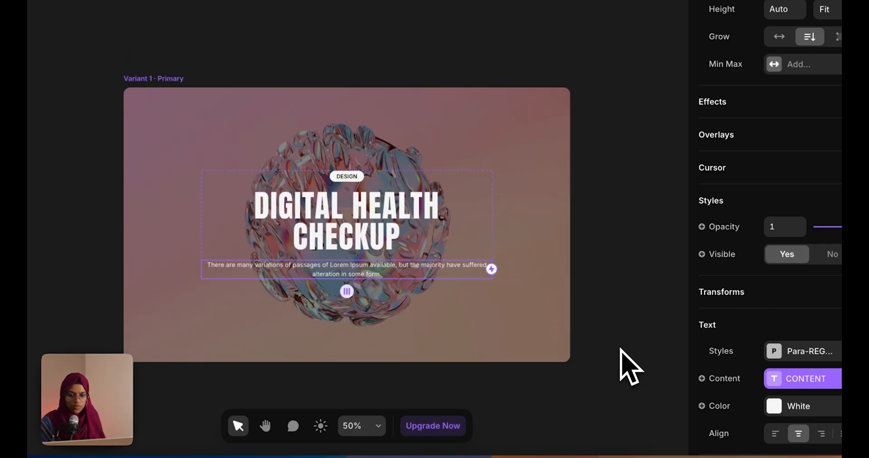
{"action": "left_click", "coordinate": [625, 354]}
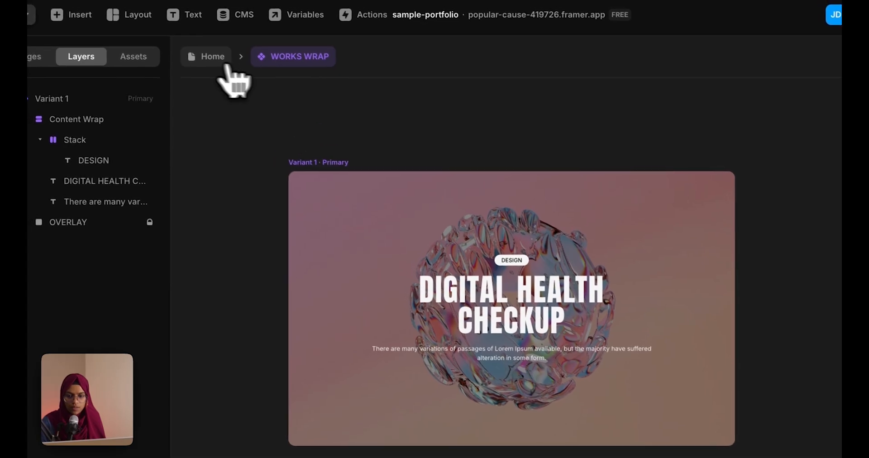
Back on the Home page, duplicate the WORKS WRAP project card with Cmd+D
{"action": "left_click", "coordinate": [195, 58]}
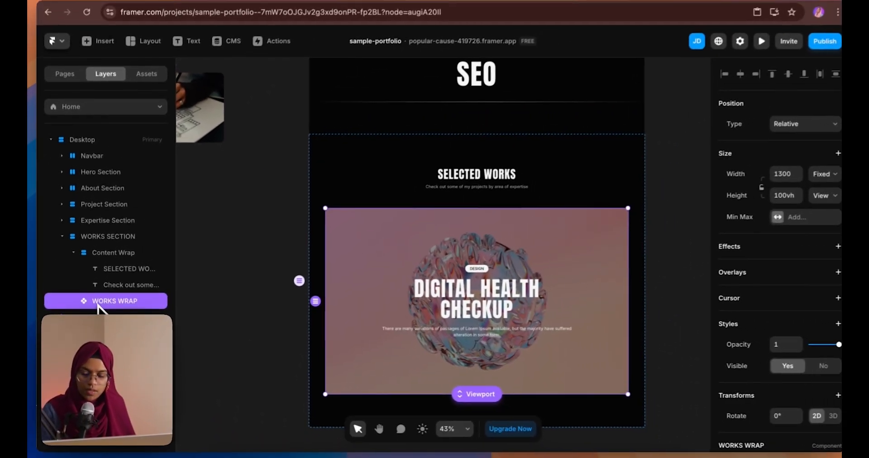
{"action": "key", "text": "super+d"}
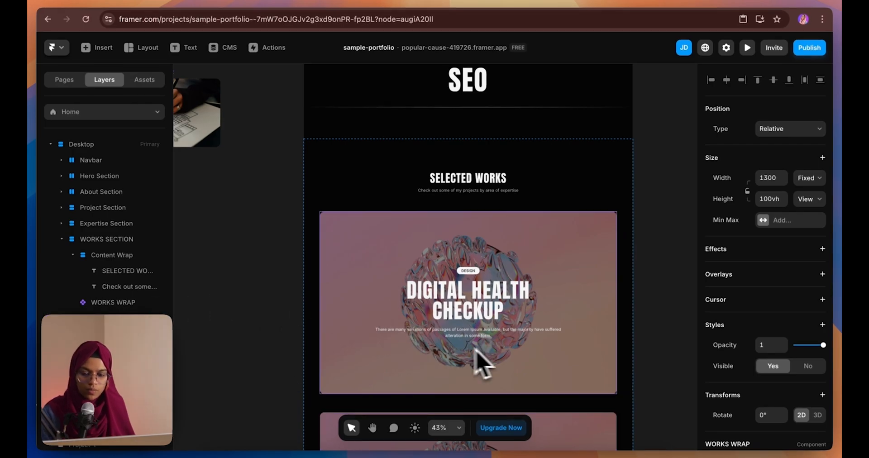
{"action": "scroll", "coordinate": [482, 362], "scroll_direction": "down", "scroll_amount": 5}
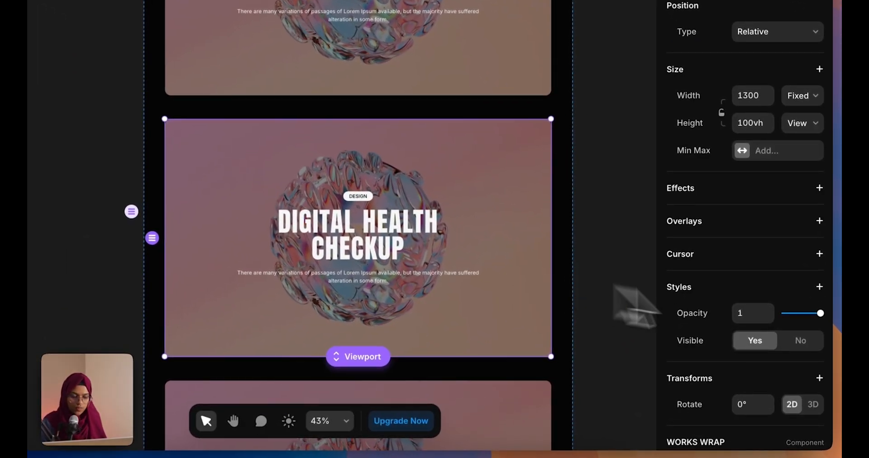
{"action": "scroll", "coordinate": [752, 417], "scroll_direction": "down", "scroll_amount": 5}
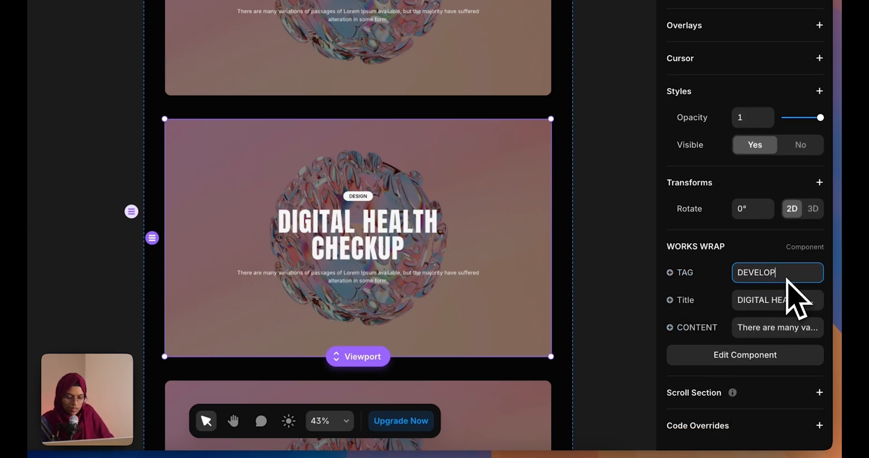
Set the copy's tag to DEVELOPMENT and its title to ASTRO WORKS
{"action": "key", "text": "BackSpace"}
{"action": "type", "text": "MENT"}
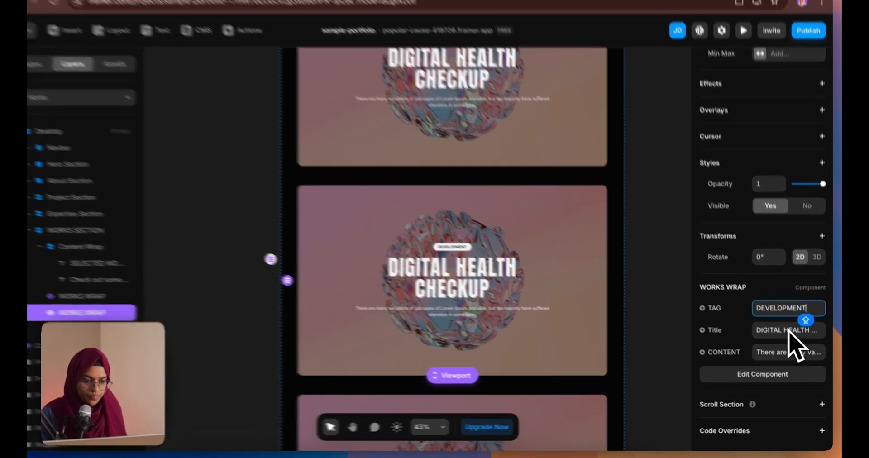
{"action": "left_click", "coordinate": [788, 335]}
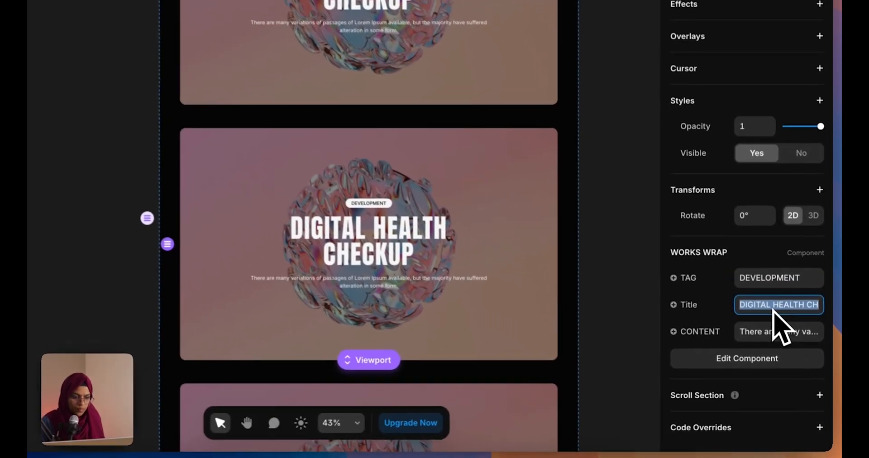
{"action": "type", "text": "ASTRO WORKS"}
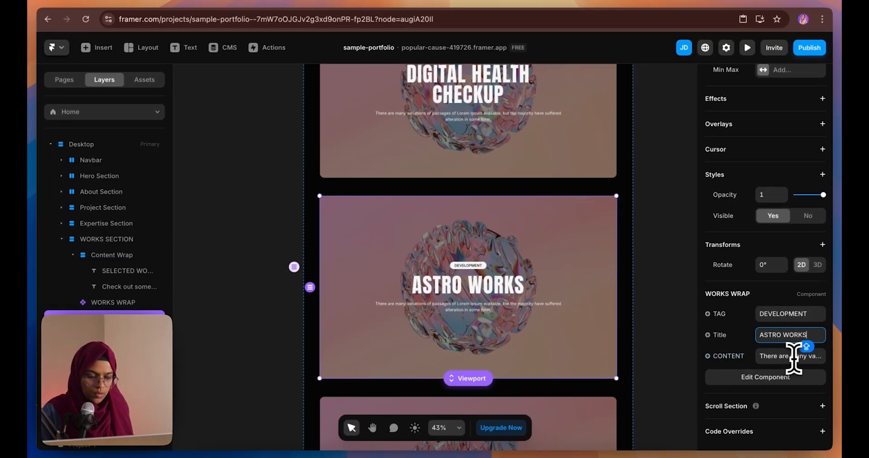
{"action": "left_click", "coordinate": [797, 356]}
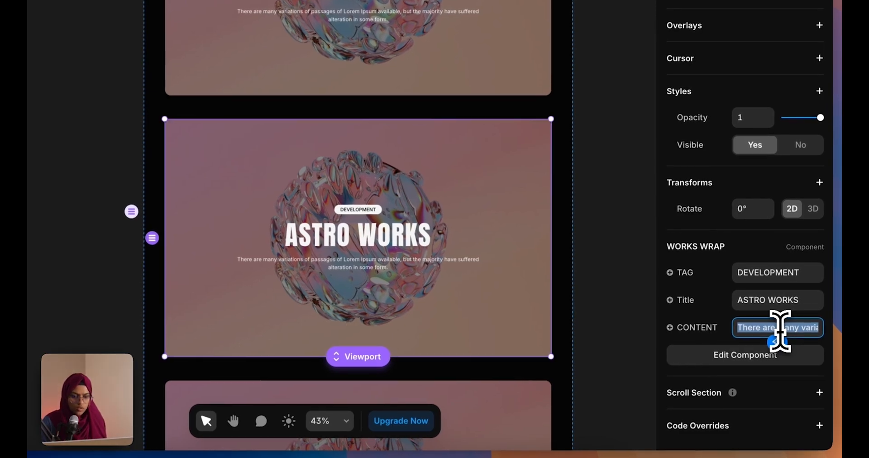
{"action": "left_click", "coordinate": [640, 340]}
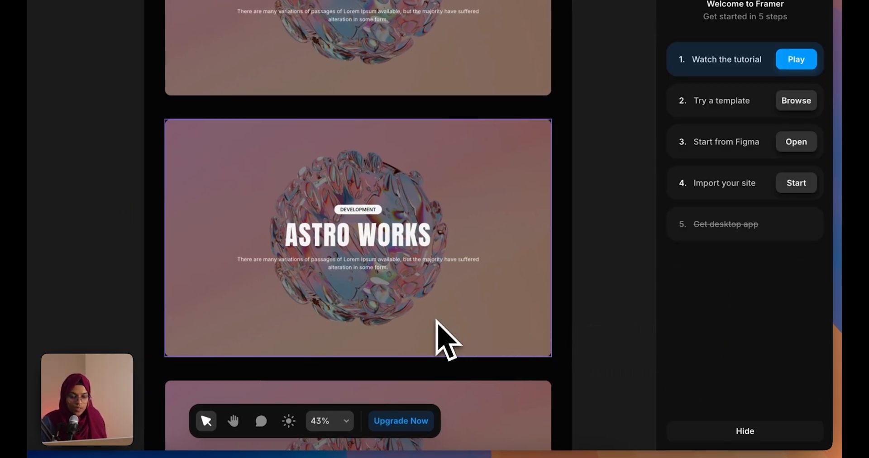
{"action": "scroll", "coordinate": [437, 322], "scroll_direction": "down", "scroll_amount": 1}
Turn the component card's image fill into an Image variable
{"action": "scroll", "coordinate": [436, 324], "scroll_direction": "up", "scroll_amount": 4}
{"action": "left_click", "coordinate": [320, 188]}
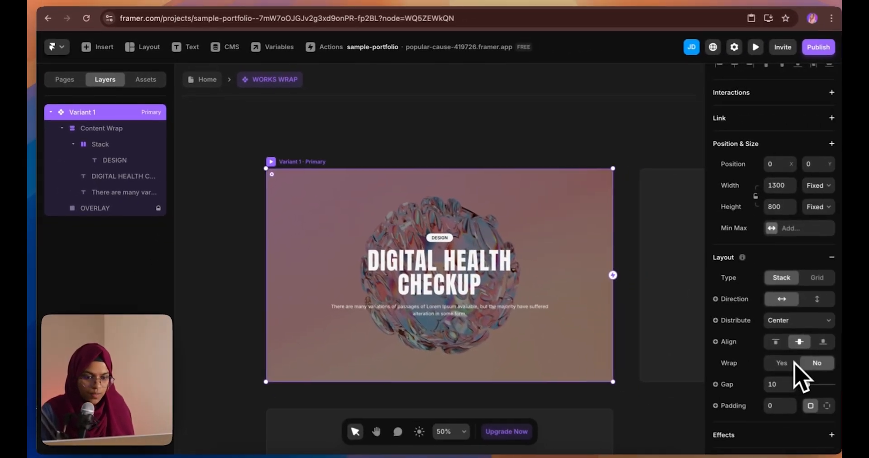
{"action": "scroll", "coordinate": [792, 371], "scroll_direction": "down", "scroll_amount": 3}
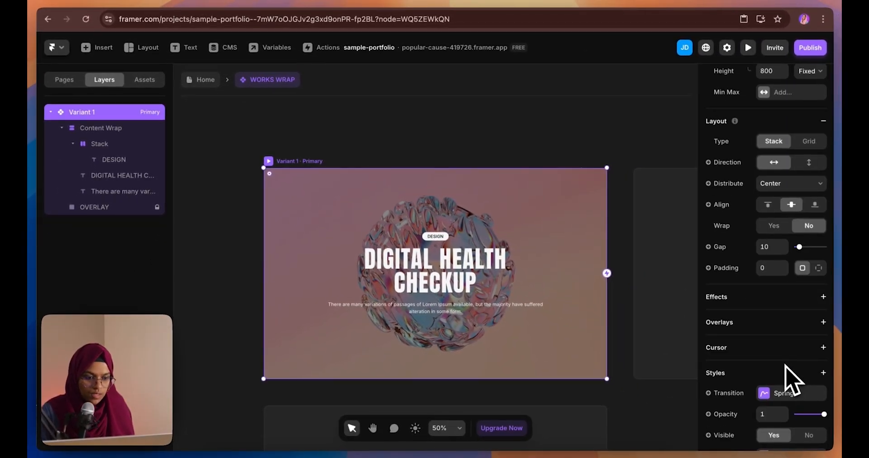
{"action": "scroll", "coordinate": [779, 414], "scroll_direction": "down", "scroll_amount": 3}
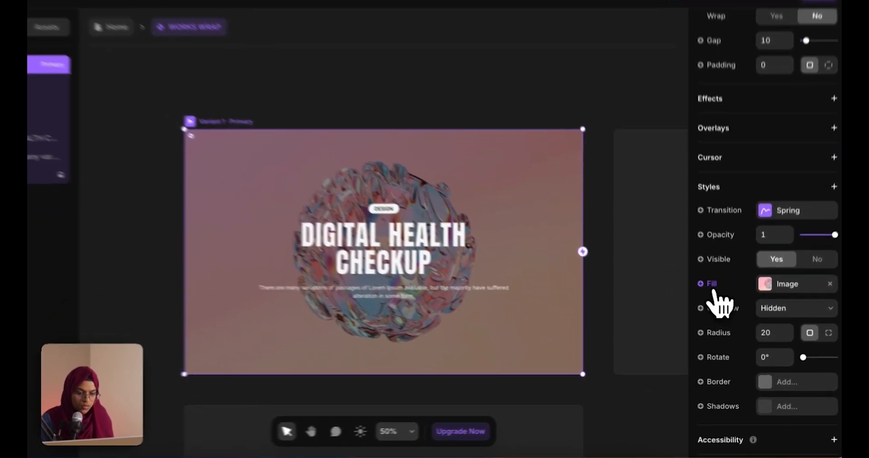
{"action": "left_click", "coordinate": [723, 309]}
{"action": "mouse_move", "coordinate": [731, 344]}
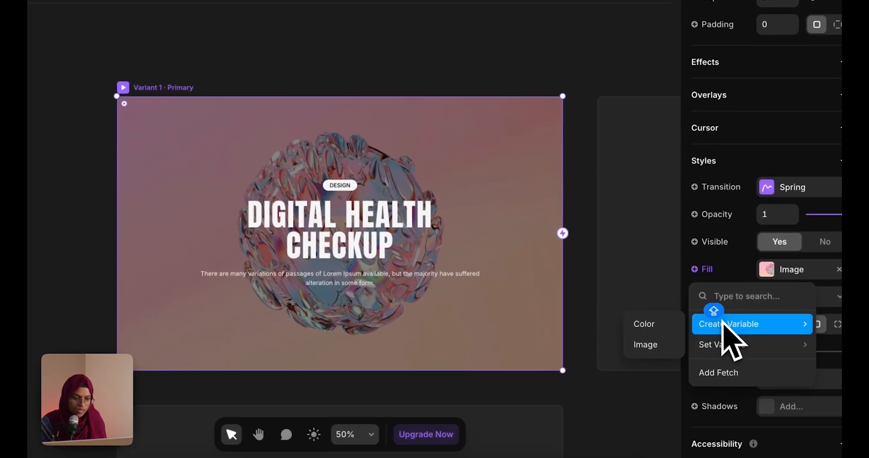
{"action": "left_click", "coordinate": [659, 347]}
{"action": "left_click", "coordinate": [575, 417]}
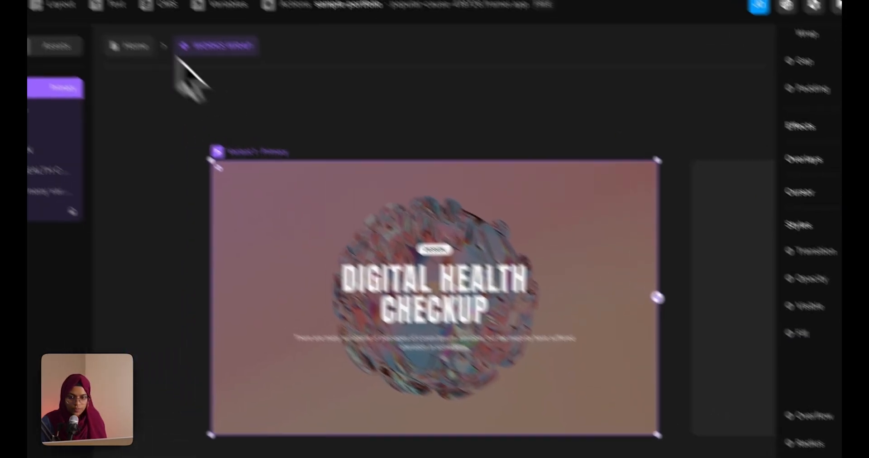
On the Home page, upload a dark pebbles photo for the ASTRO WORKS card
{"action": "left_click", "coordinate": [134, 45]}
{"action": "left_click", "coordinate": [476, 362]}
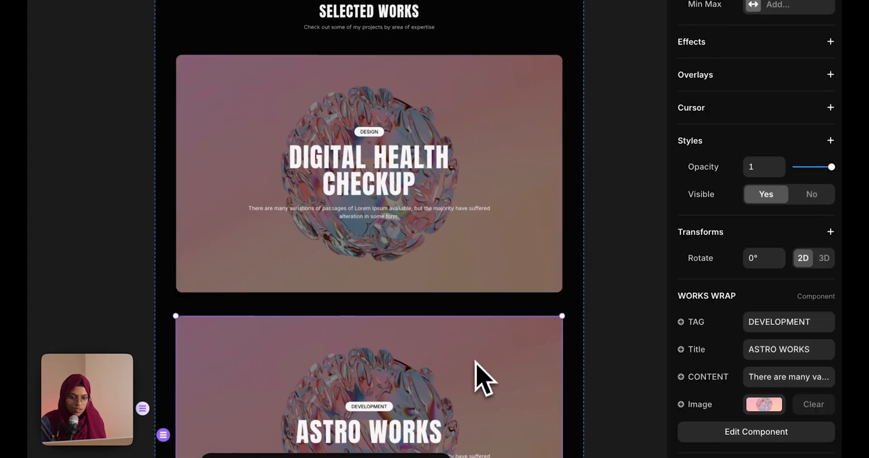
{"action": "left_click", "coordinate": [764, 404]}
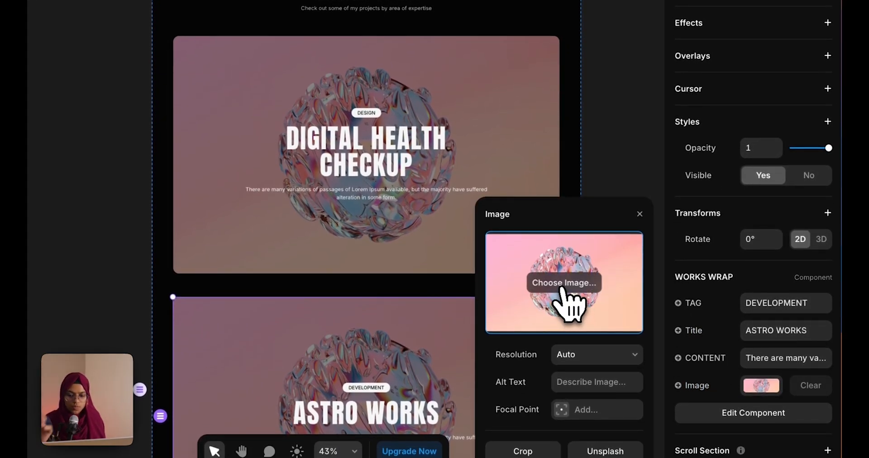
{"action": "left_click", "coordinate": [561, 290]}
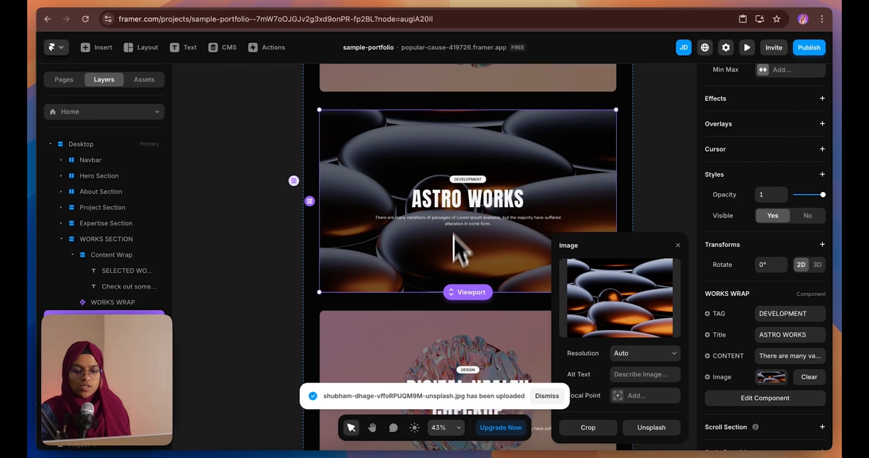
Give the third card a grey swirl photo and the tag SEO
{"action": "scroll", "coordinate": [458, 272], "scroll_direction": "down", "scroll_amount": 2}
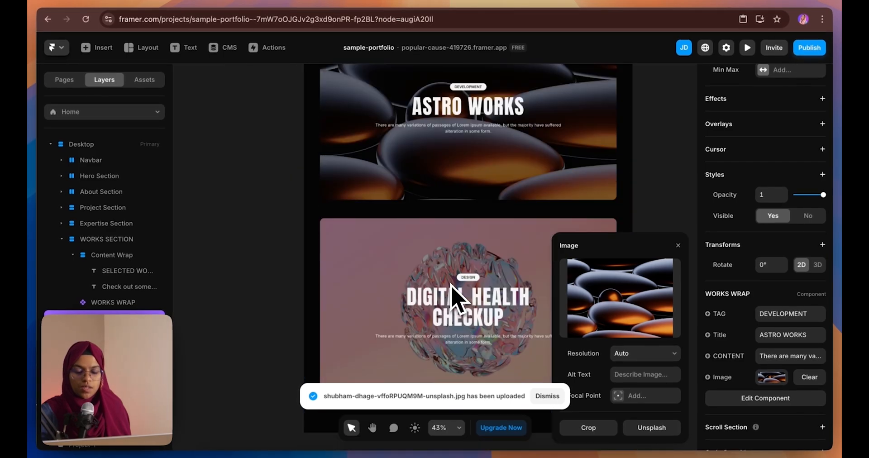
{"action": "left_click", "coordinate": [453, 299]}
{"action": "mouse_move", "coordinate": [593, 304]}
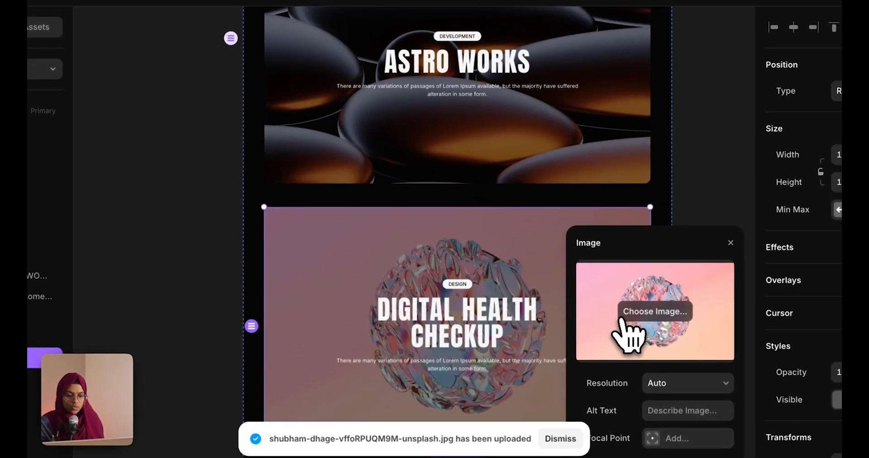
{"action": "left_click", "coordinate": [624, 317]}
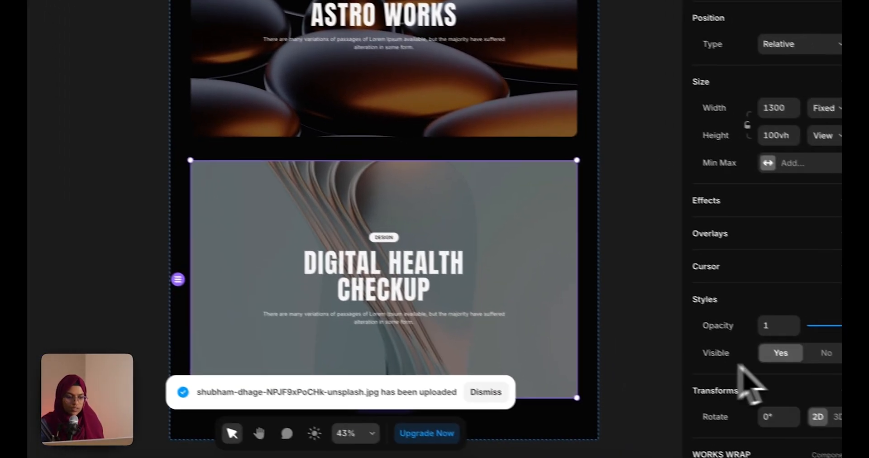
{"action": "scroll", "coordinate": [770, 376], "scroll_direction": "down", "scroll_amount": 5}
{"action": "left_click", "coordinate": [778, 249]}
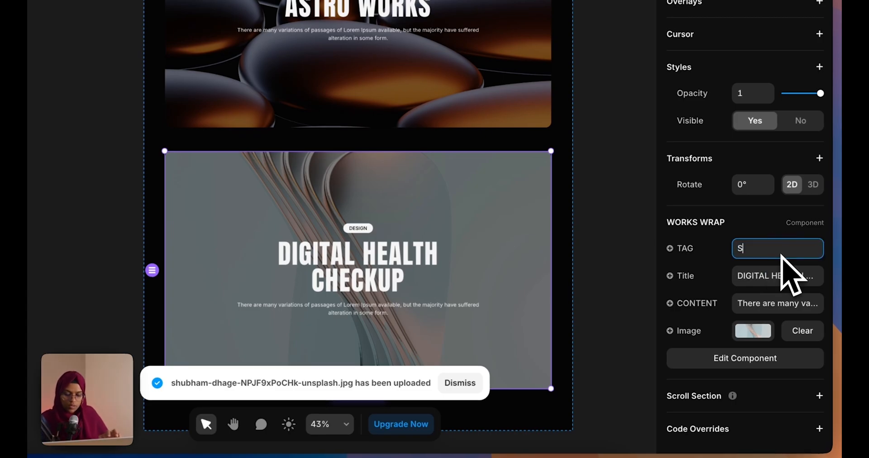
{"action": "left_click", "coordinate": [793, 276]}
{"action": "left_click", "coordinate": [594, 297]}
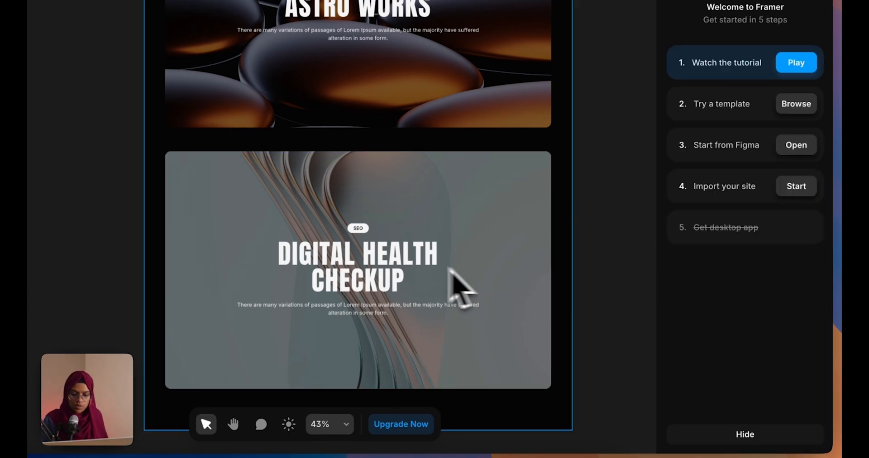
Scroll through the Selected Works project cards in the site preview
{"action": "scroll", "coordinate": [448, 268], "scroll_direction": "down", "scroll_amount": 5}
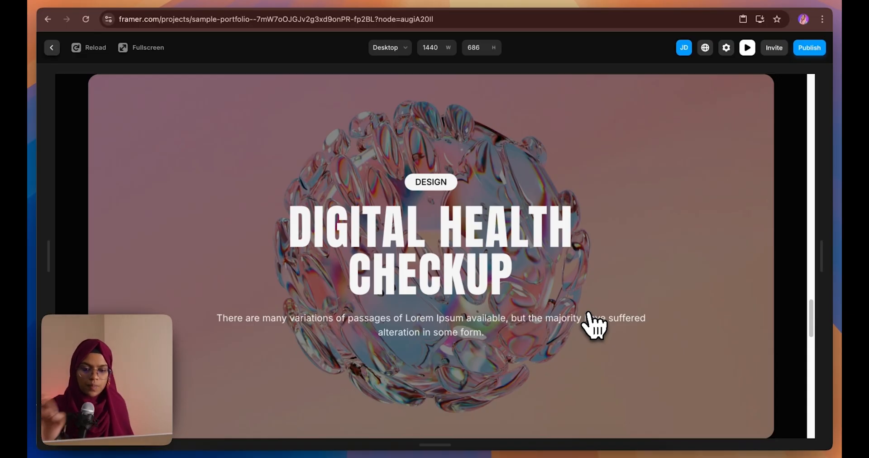
{"action": "scroll", "coordinate": [593, 326], "scroll_direction": "up", "scroll_amount": 3}
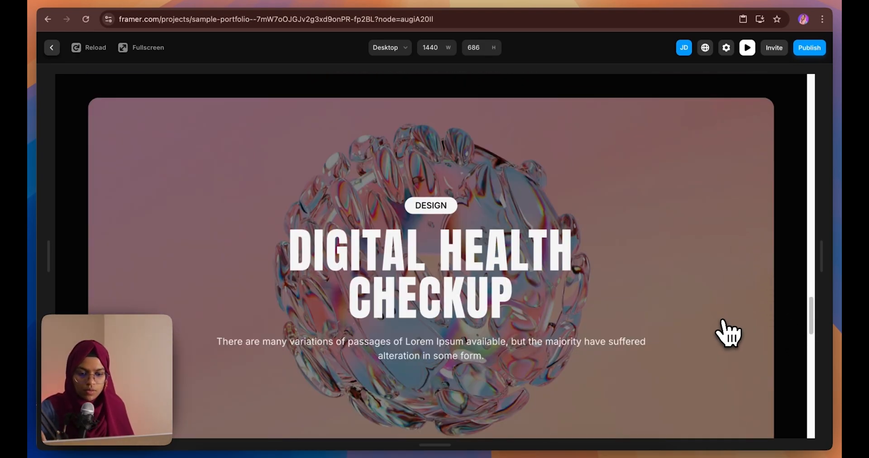
{"action": "scroll", "coordinate": [729, 333], "scroll_direction": "up", "scroll_amount": 2}
{"action": "scroll", "coordinate": [729, 333], "scroll_direction": "down", "scroll_amount": 3}
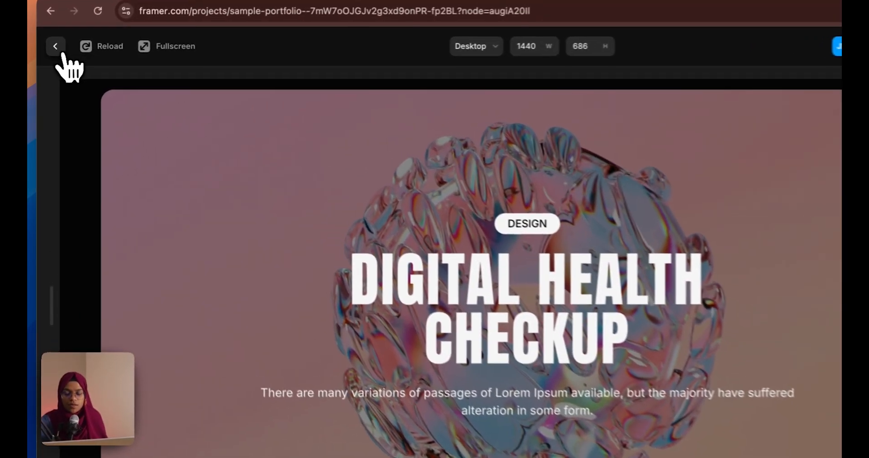
Leave the preview and wrap the three project cards in a stack
{"action": "left_click", "coordinate": [51, 47]}
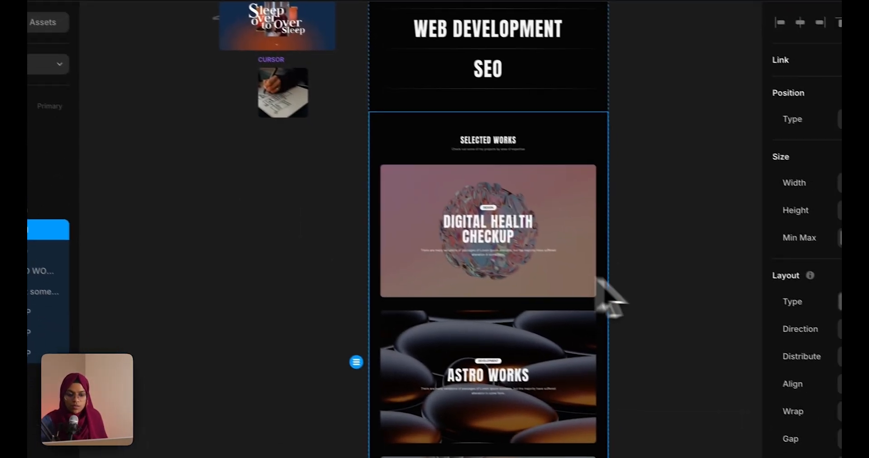
{"action": "left_click", "coordinate": [531, 269]}
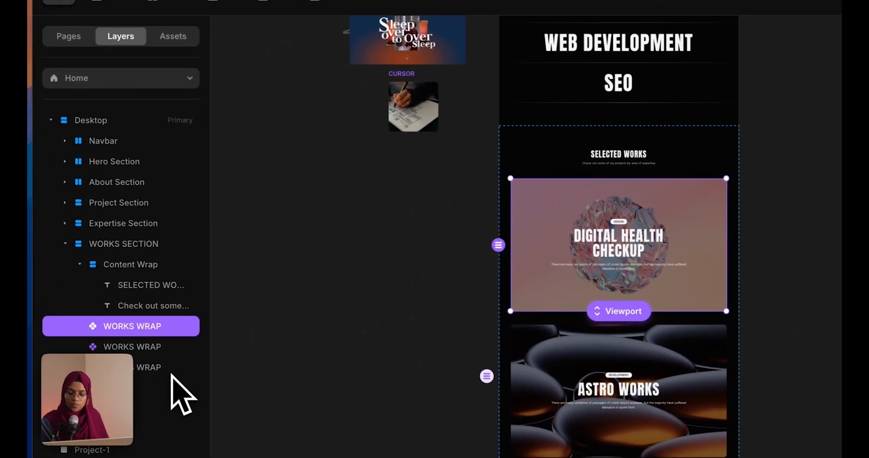
{"action": "left_click", "coordinate": [162, 368], "text": "shift"}
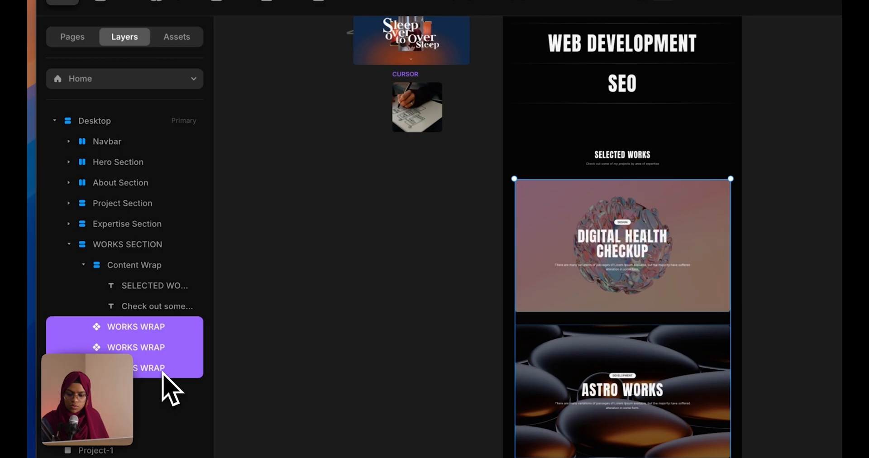
{"action": "right_click", "coordinate": [162, 372]}
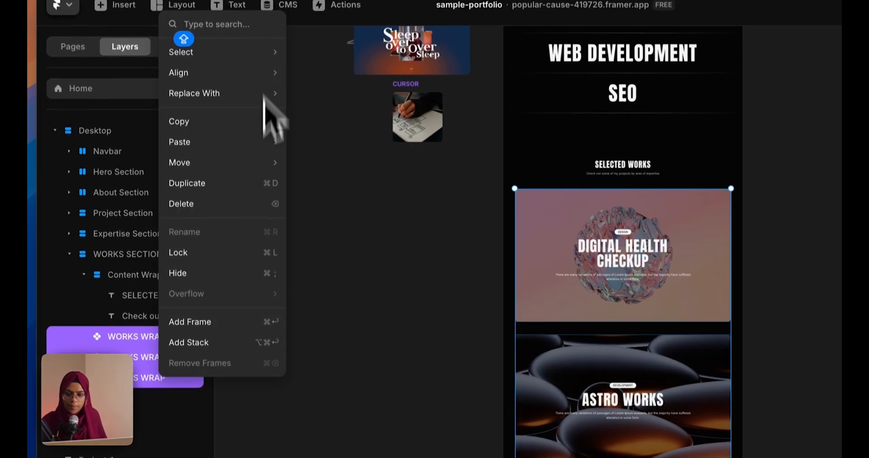
{"action": "left_click", "coordinate": [179, 360]}
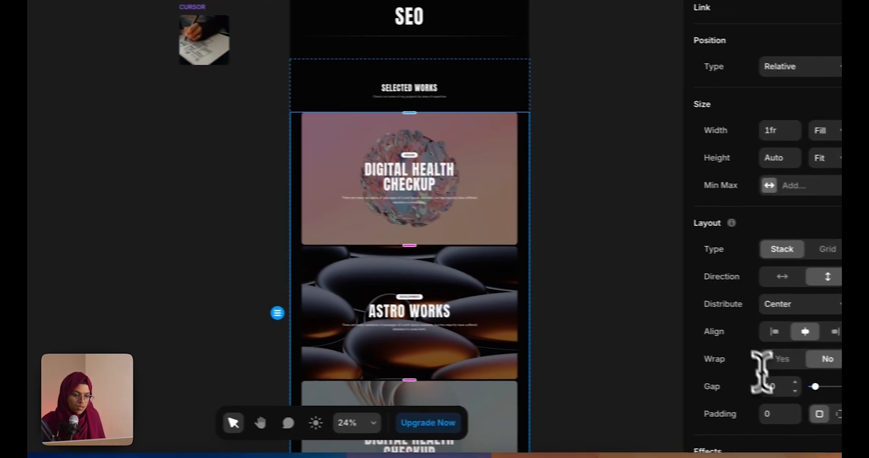
Set the stack's gap between cards to 80
{"action": "left_click", "coordinate": [755, 387]}
{"action": "type", "text": "50"}
{"action": "key", "text": "Return"}
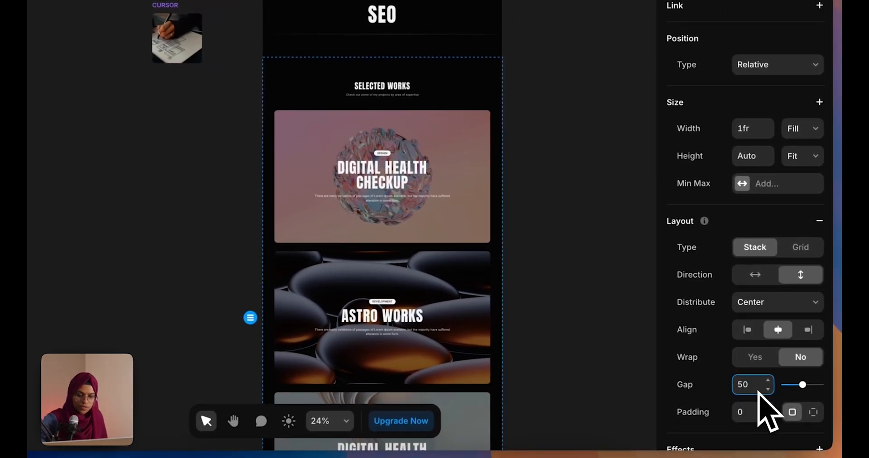
{"action": "key", "text": "BackSpace"}
{"action": "key", "text": "BackSpace"}
{"action": "type", "text": "80"}
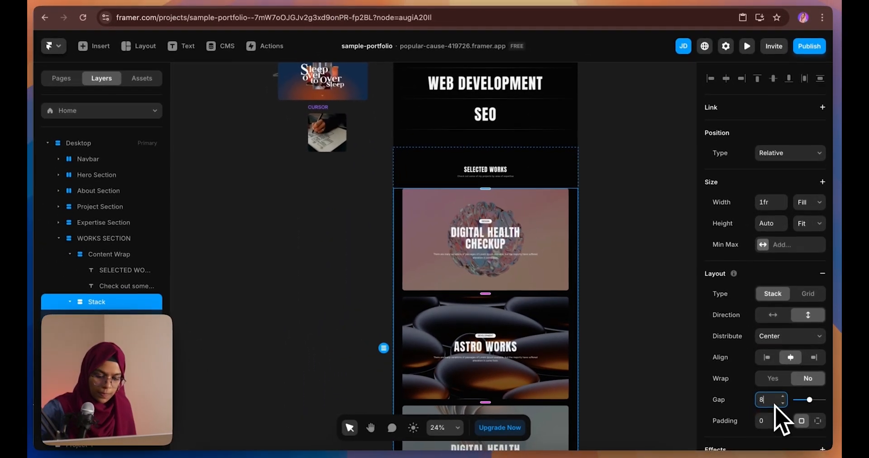
{"action": "key", "text": "Return"}
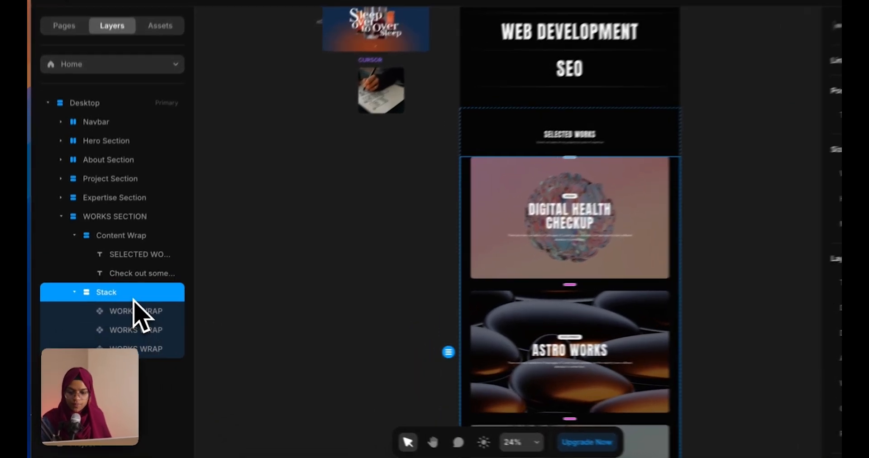
Rename the stack FULL WRAP
{"action": "double_click", "coordinate": [125, 307]}
{"action": "type", "text": "FULL WRAP"}
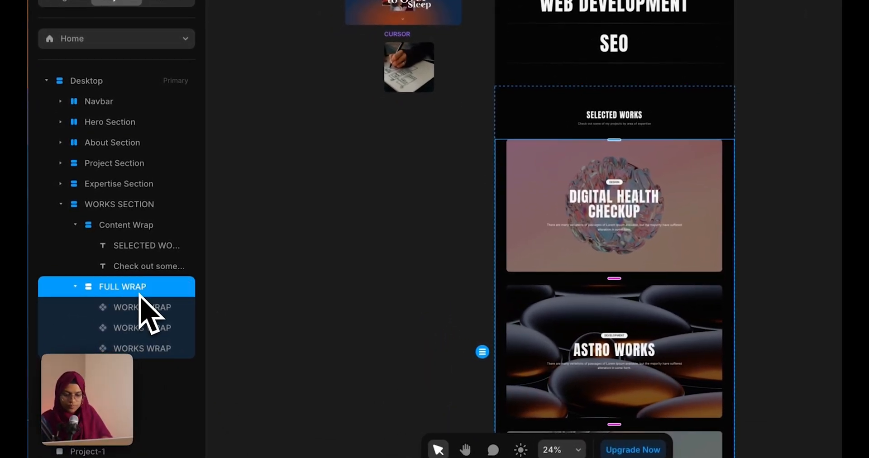
{"action": "left_click", "coordinate": [368, 253]}
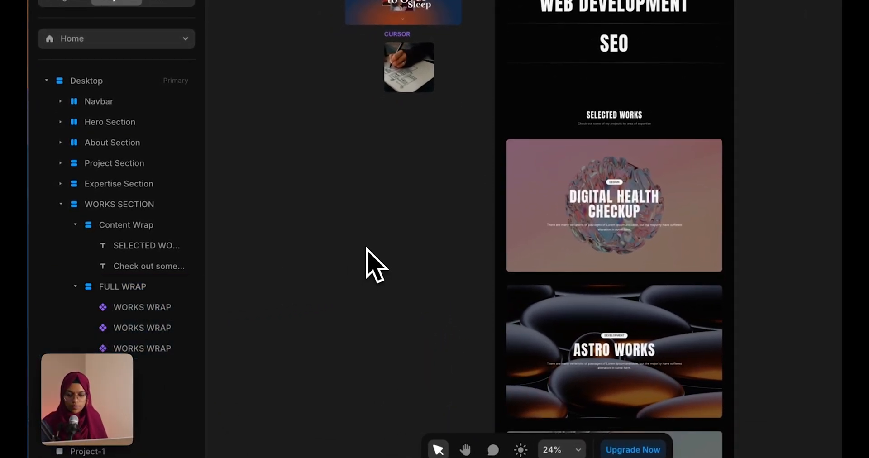
Make the Digital Health Checkup card sticky with a 100vh height
{"action": "left_click", "coordinate": [138, 312]}
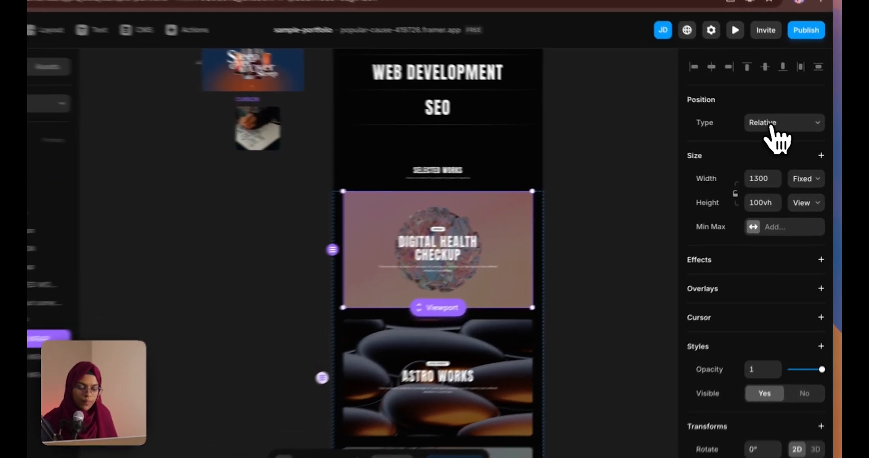
{"action": "left_click", "coordinate": [777, 130]}
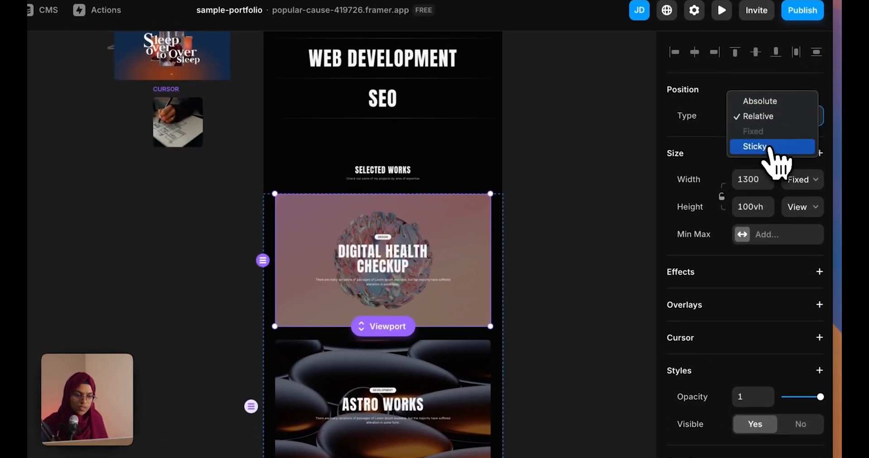
{"action": "left_click", "coordinate": [784, 154]}
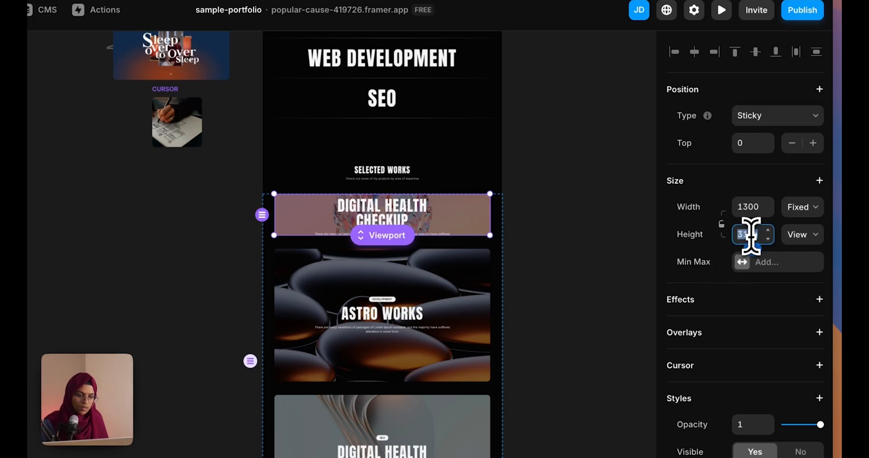
{"action": "key", "text": "Return"}
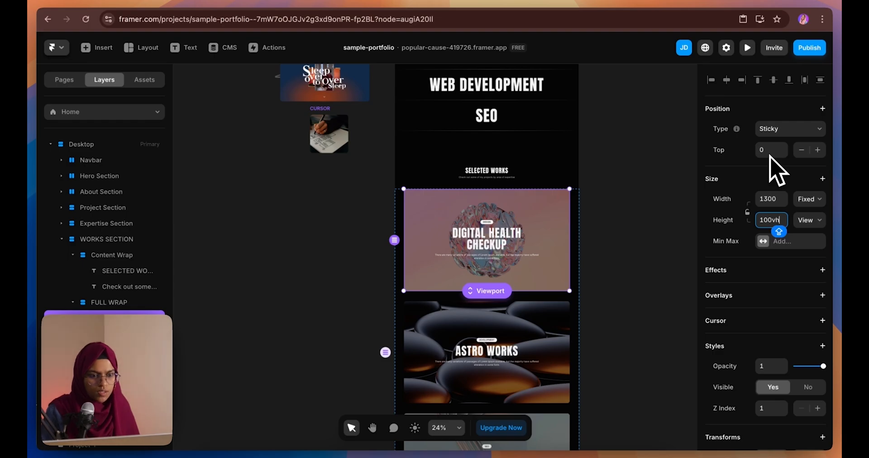
{"action": "scroll", "coordinate": [810, 365], "scroll_direction": "down", "scroll_amount": 3}
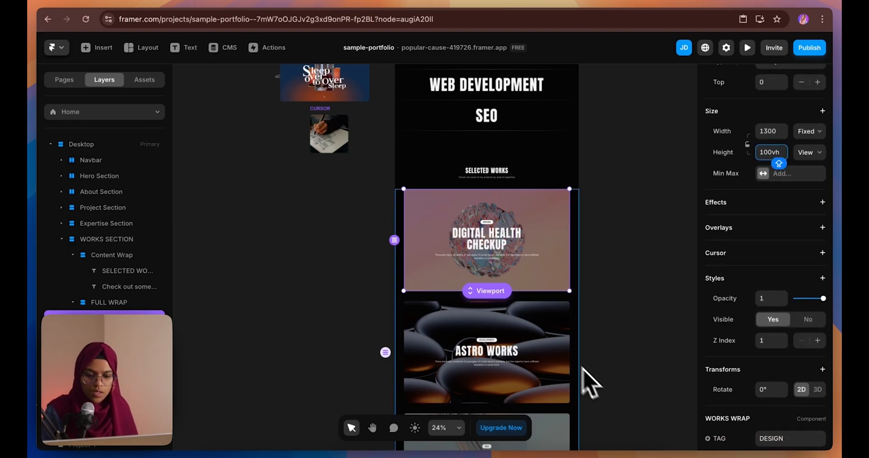
{"action": "left_click", "coordinate": [618, 342]}
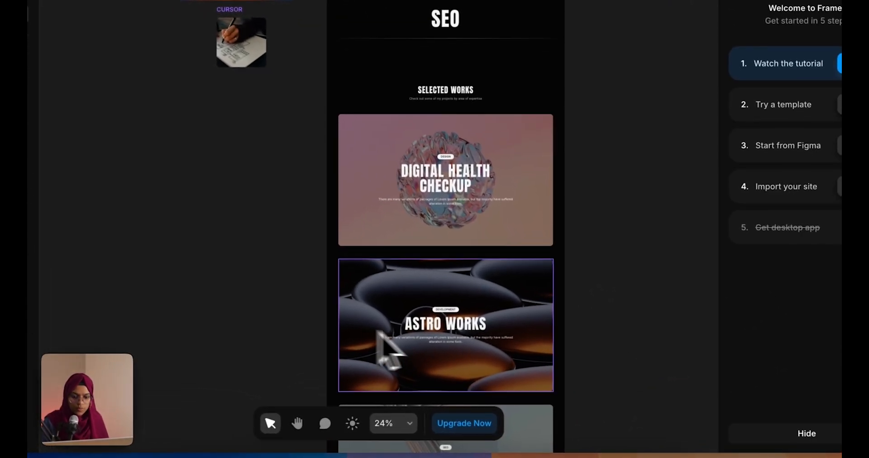
Make the Astro Works card sticky with a 100vh height
{"action": "left_click", "coordinate": [435, 370]}
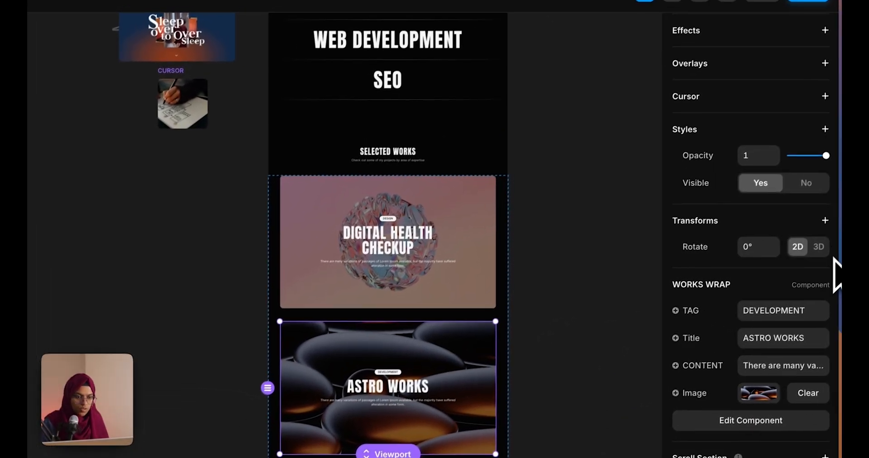
{"action": "scroll", "coordinate": [772, 359], "scroll_direction": "up", "scroll_amount": 5}
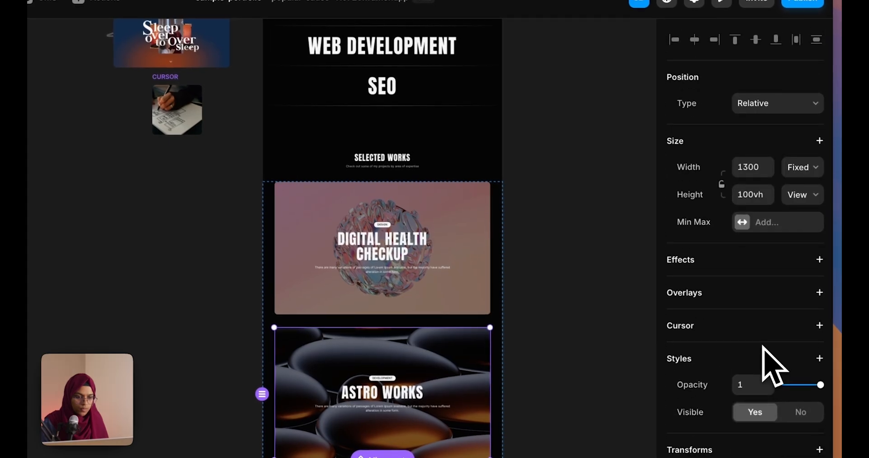
{"action": "left_click", "coordinate": [752, 98]}
{"action": "left_click", "coordinate": [755, 134]}
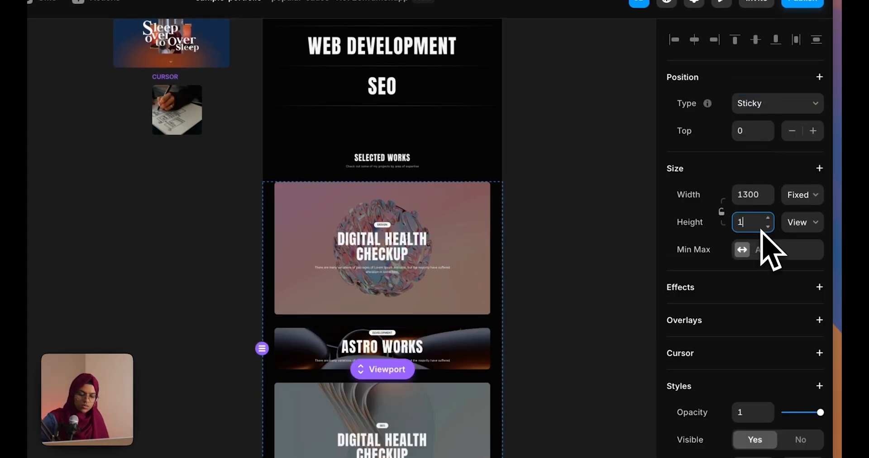
{"action": "left_click", "coordinate": [761, 230]}
{"action": "type", "text": "100"}
{"action": "key", "text": "Return"}
{"action": "left_click", "coordinate": [426, 304]}
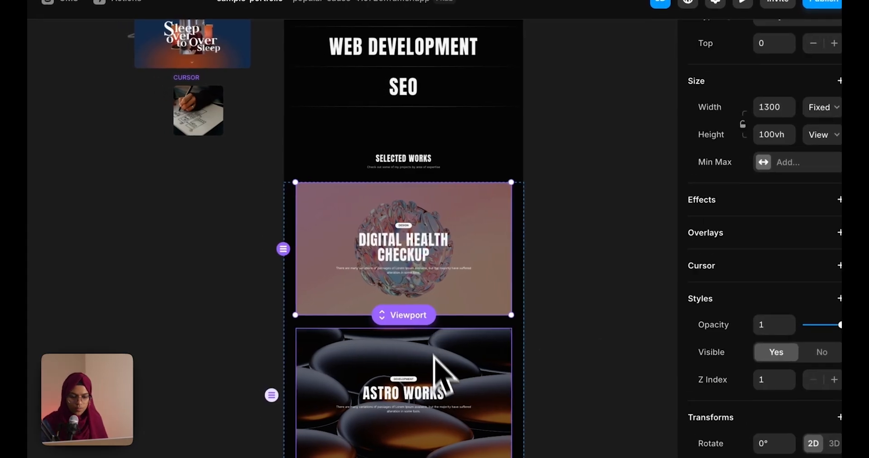
{"action": "left_click", "coordinate": [438, 378]}
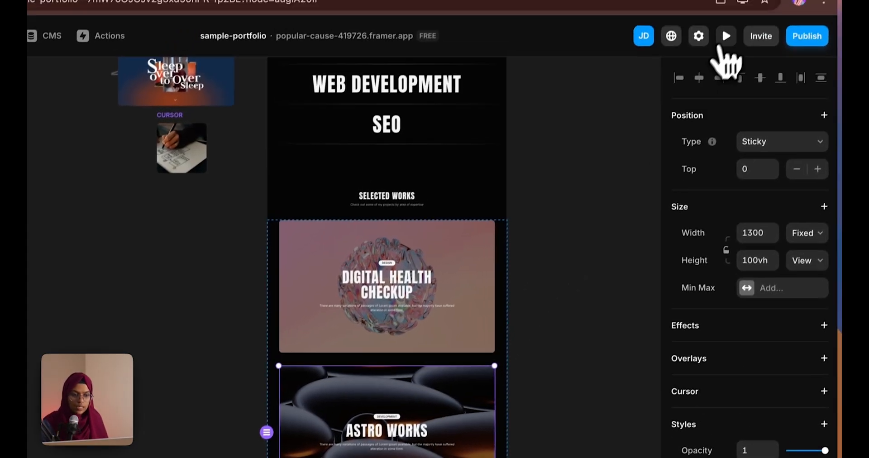
Preview the site and scroll through the sticky project cards
{"action": "left_click", "coordinate": [744, 1]}
{"action": "scroll", "coordinate": [506, 319], "scroll_direction": "down", "scroll_amount": 5}
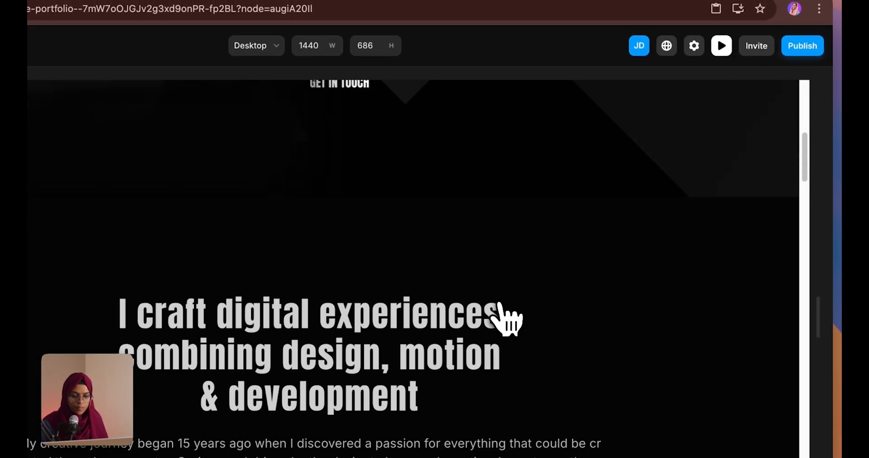
{"action": "scroll", "coordinate": [499, 306], "scroll_direction": "down", "scroll_amount": 15}
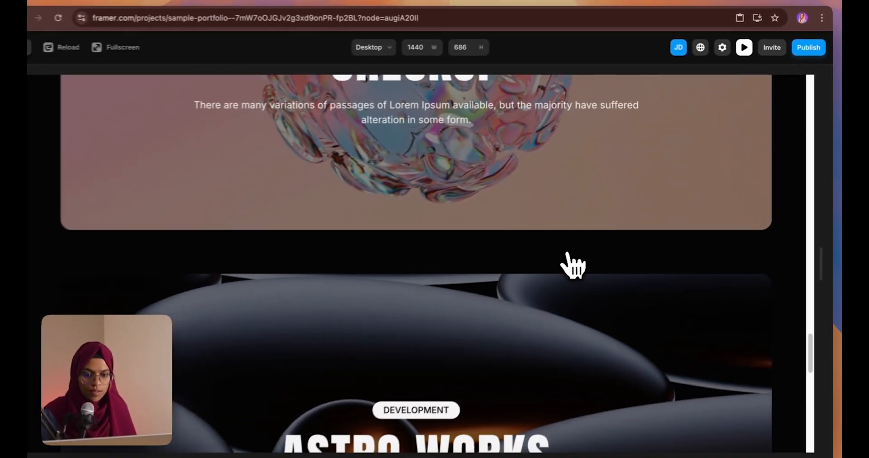
{"action": "scroll", "coordinate": [574, 267], "scroll_direction": "down", "scroll_amount": 3}
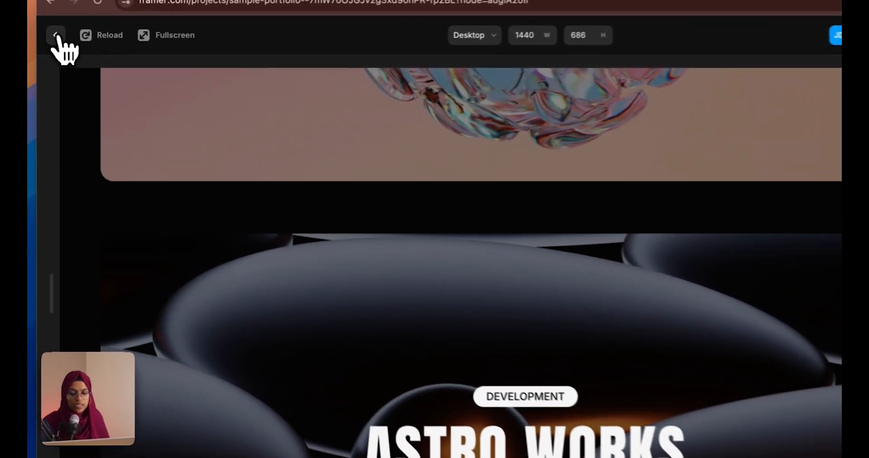
{"action": "left_click", "coordinate": [53, 47]}
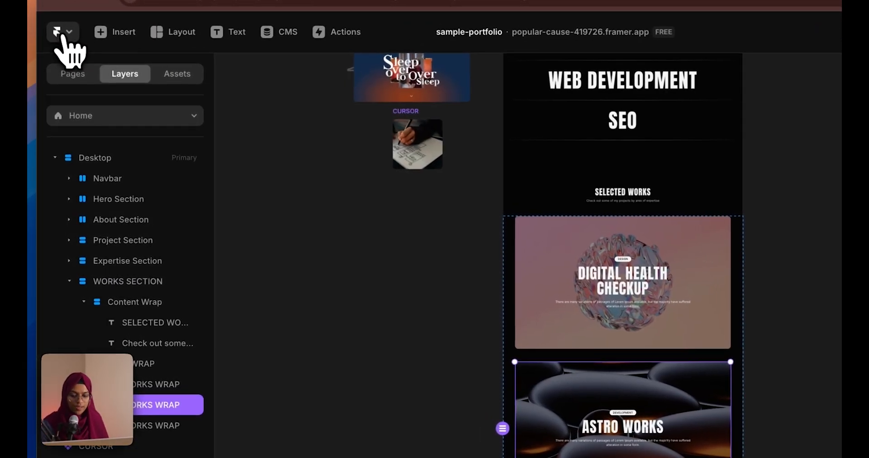
Set the WORKS SECTION's overflow to Visible
{"action": "left_click", "coordinate": [121, 366]}
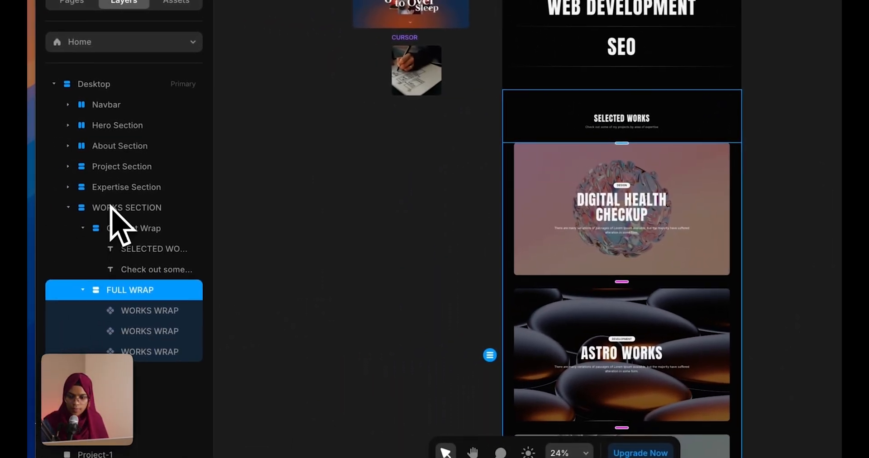
{"action": "left_click", "coordinate": [119, 209]}
{"action": "scroll", "coordinate": [786, 388], "scroll_direction": "down", "scroll_amount": 8}
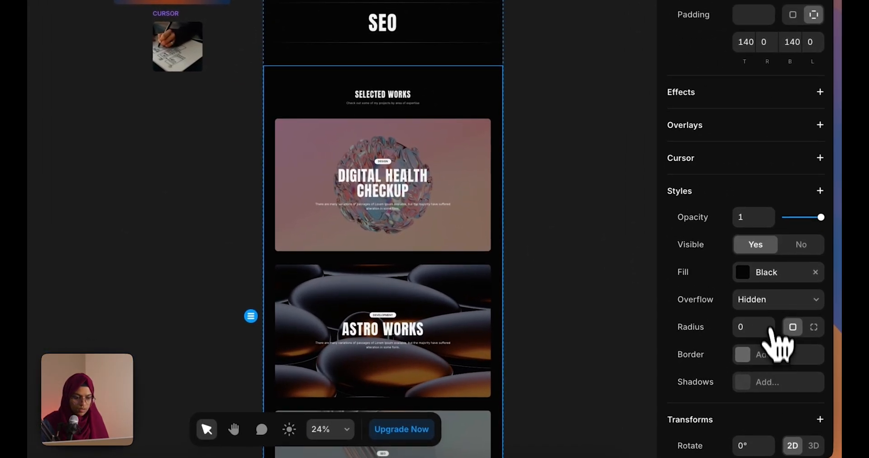
{"action": "left_click", "coordinate": [772, 300]}
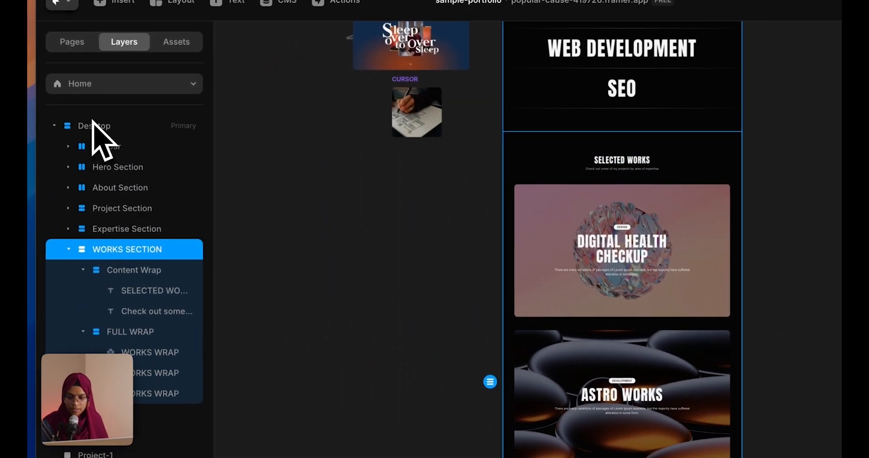
{"action": "left_click", "coordinate": [95, 125]}
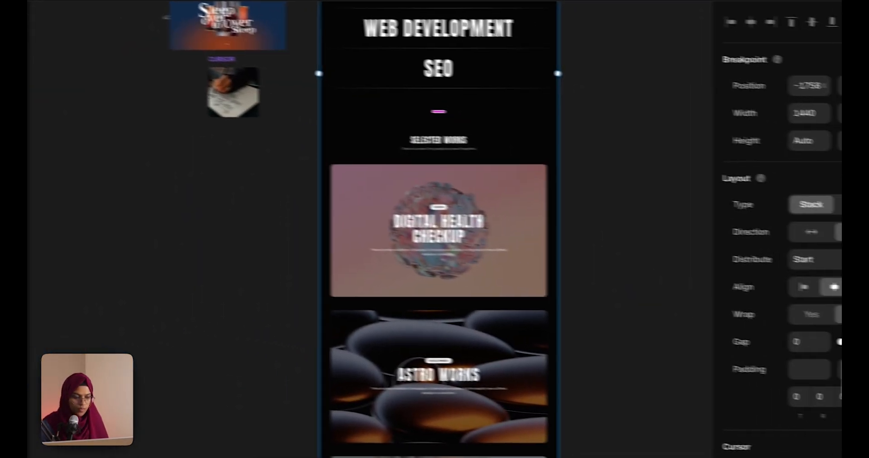
{"action": "scroll", "coordinate": [752, 409], "scroll_direction": "down", "scroll_amount": 5}
{"action": "left_click", "coordinate": [634, 240]}
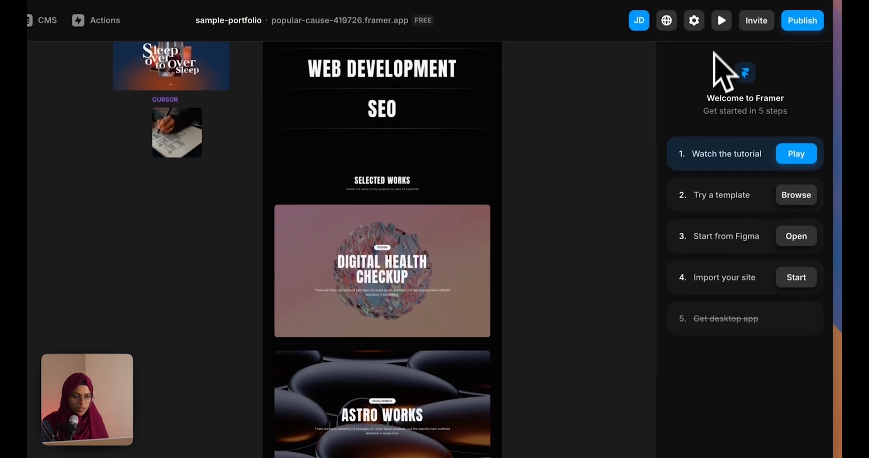
{"action": "left_click", "coordinate": [722, 25]}
{"action": "scroll", "coordinate": [507, 319], "scroll_direction": "down", "scroll_amount": 15}
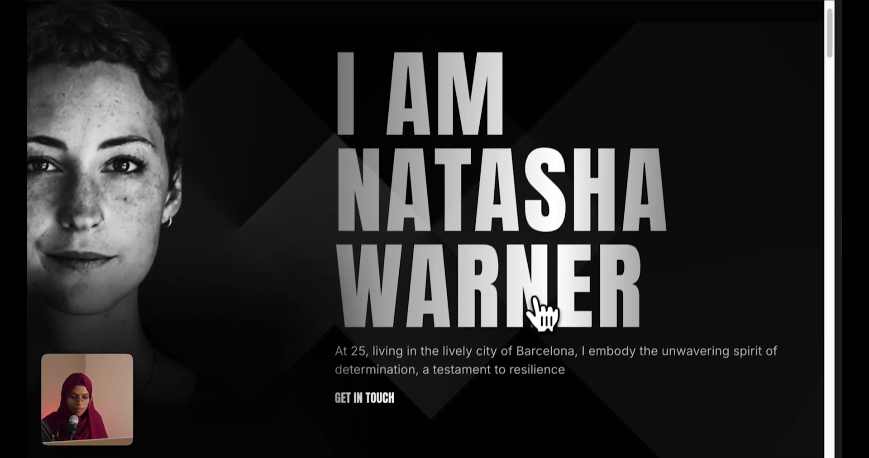
{"action": "scroll", "coordinate": [584, 312], "scroll_direction": "down", "scroll_amount": 12}
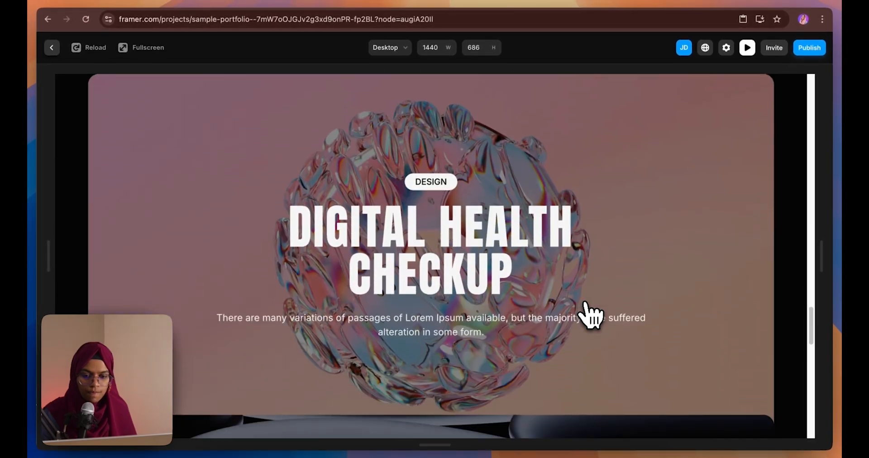
{"action": "scroll", "coordinate": [591, 317], "scroll_direction": "down", "scroll_amount": 5}
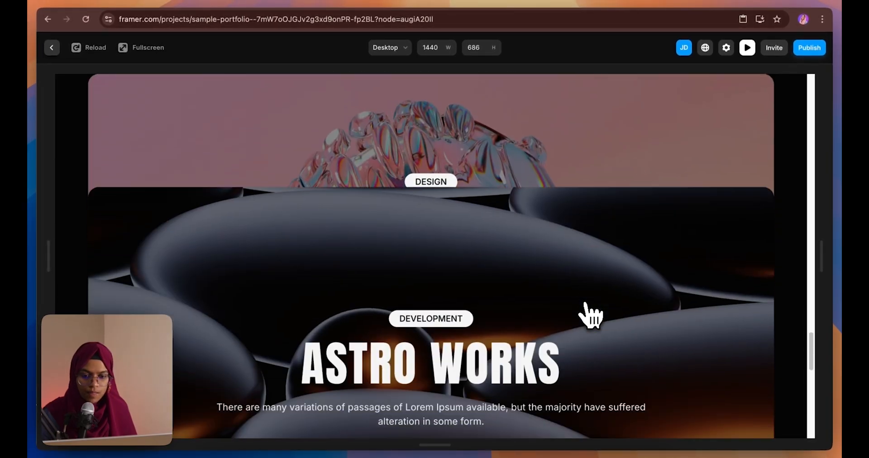
{"action": "scroll", "coordinate": [591, 317], "scroll_direction": "down", "scroll_amount": 3}
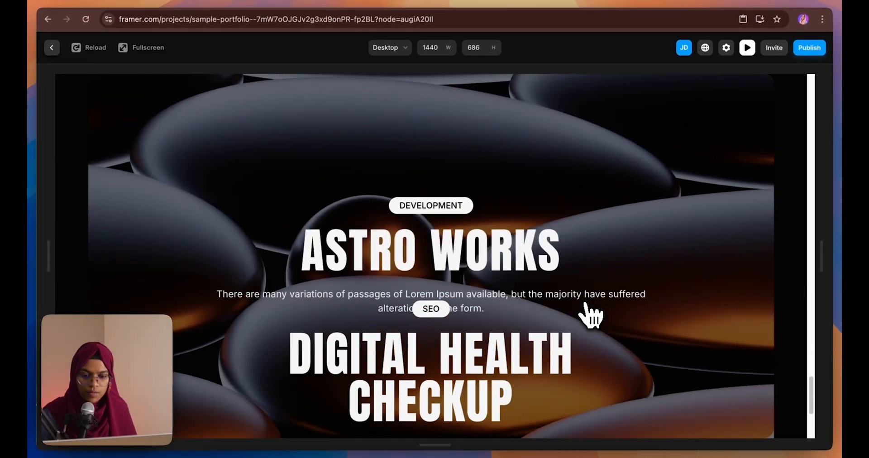
{"action": "scroll", "coordinate": [591, 317], "scroll_direction": "down", "scroll_amount": 3}
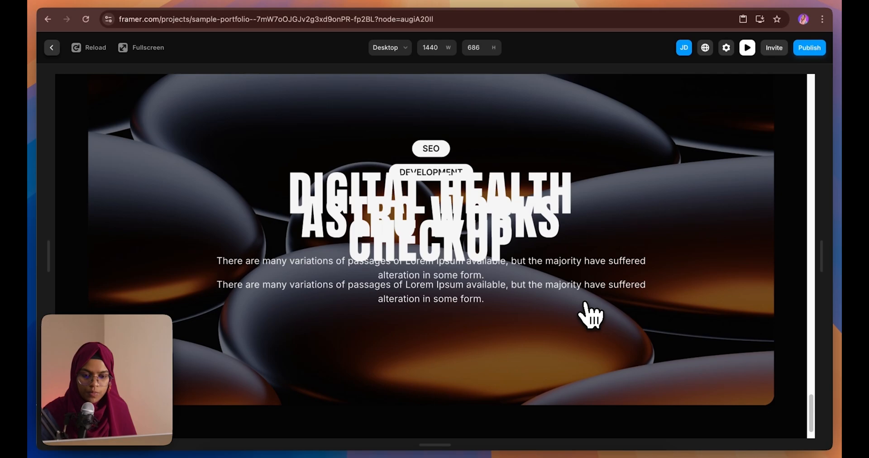
{"action": "scroll", "coordinate": [590, 317], "scroll_direction": "up", "scroll_amount": 3}
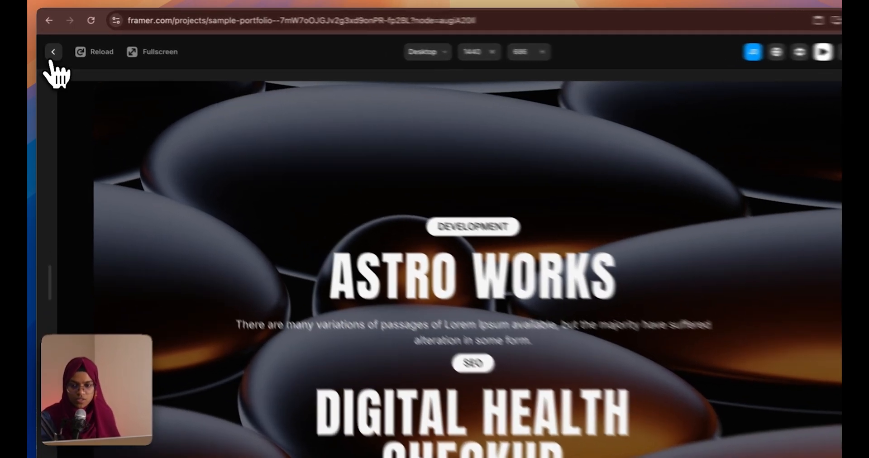
{"action": "left_click", "coordinate": [51, 48]}
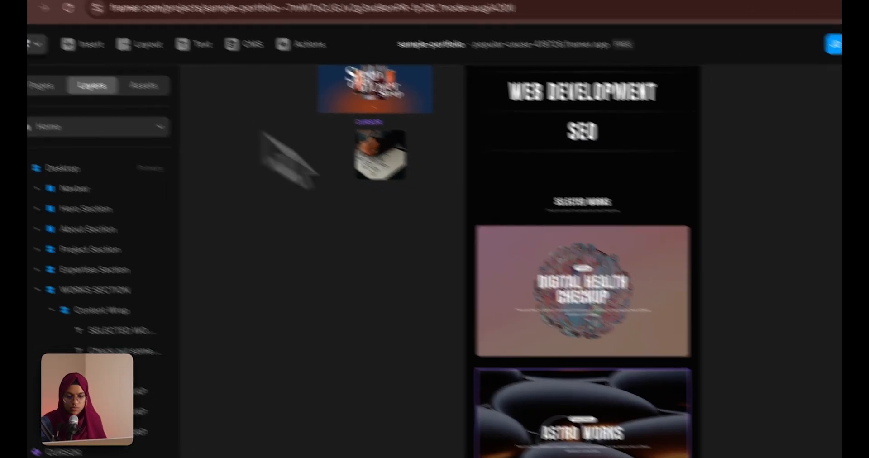
Add a Z Index style of 2 to the works card
{"action": "scroll", "coordinate": [462, 398], "scroll_direction": "down", "scroll_amount": 5}
{"action": "left_click", "coordinate": [442, 287]}
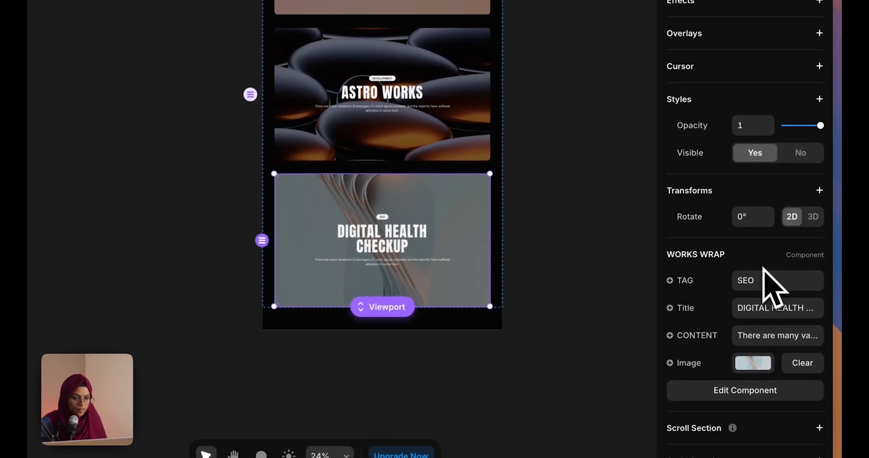
{"action": "scroll", "coordinate": [765, 295], "scroll_direction": "up", "scroll_amount": 2}
{"action": "left_click", "coordinate": [720, 176]}
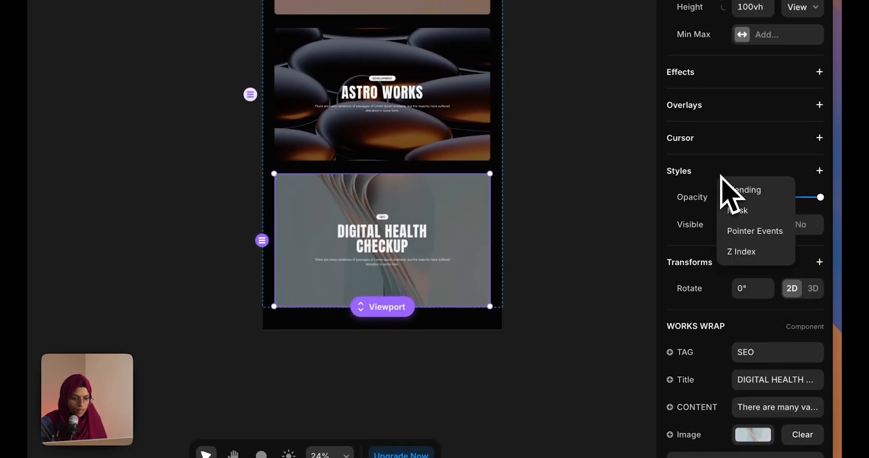
{"action": "left_click", "coordinate": [749, 252]}
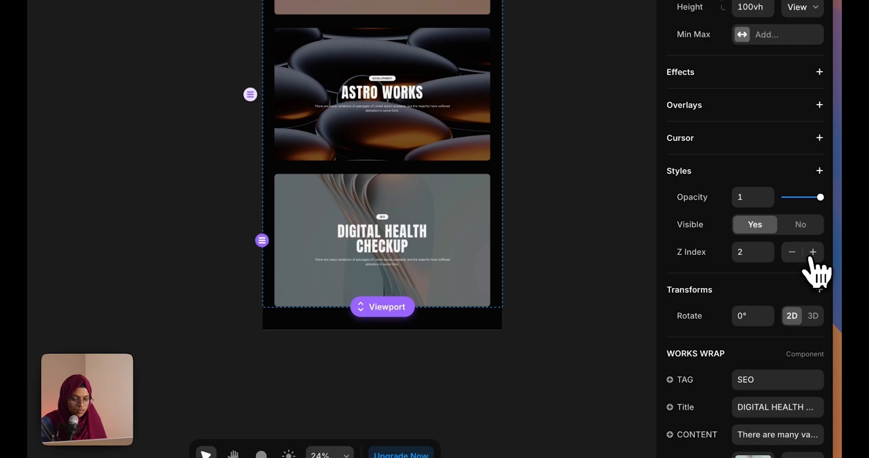
Preview the site, scroll through the project cards, then exit with Esc
{"action": "left_click", "coordinate": [722, 18]}
{"action": "scroll", "coordinate": [553, 353], "scroll_direction": "down", "scroll_amount": 10}
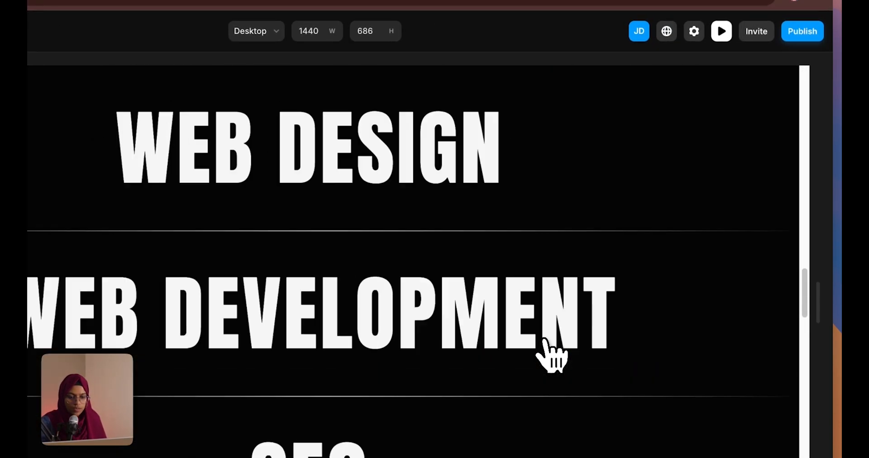
{"action": "scroll", "coordinate": [545, 342], "scroll_direction": "down", "scroll_amount": 8}
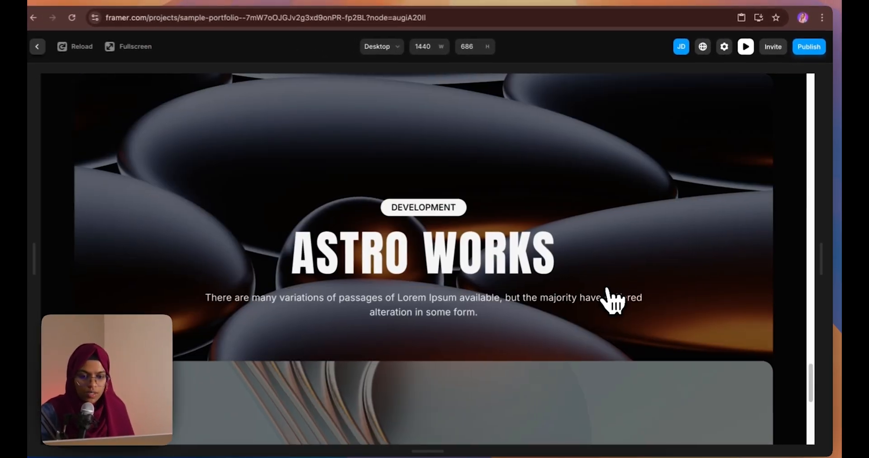
{"action": "scroll", "coordinate": [613, 301], "scroll_direction": "up", "scroll_amount": 8}
{"action": "scroll", "coordinate": [611, 295], "scroll_direction": "down", "scroll_amount": 4}
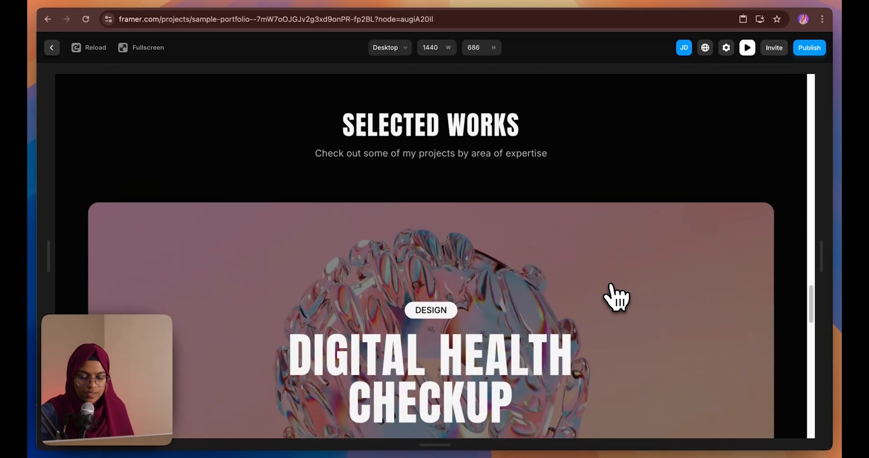
{"action": "scroll", "coordinate": [611, 294], "scroll_direction": "down", "scroll_amount": 5}
{"action": "key", "text": "Escape"}
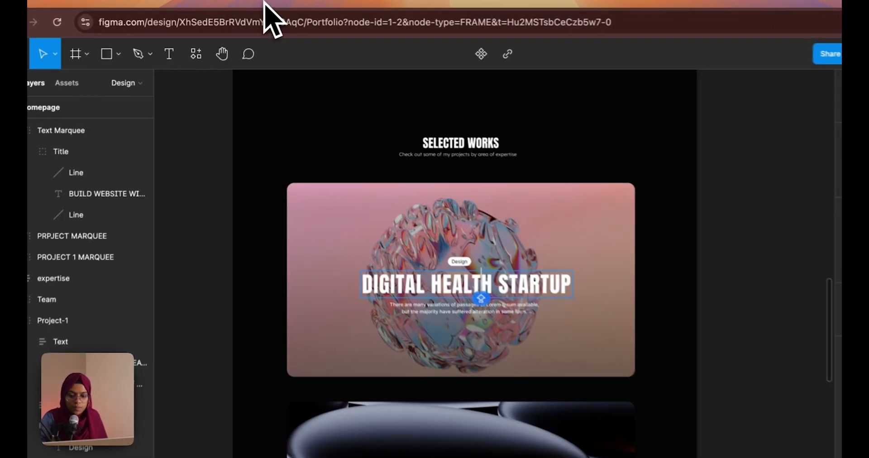
Scroll the Figma canvas down to the REVIEW testimonial design and select its frame for reference
{"action": "scroll", "coordinate": [411, 269], "scroll_direction": "down", "scroll_amount": 15}
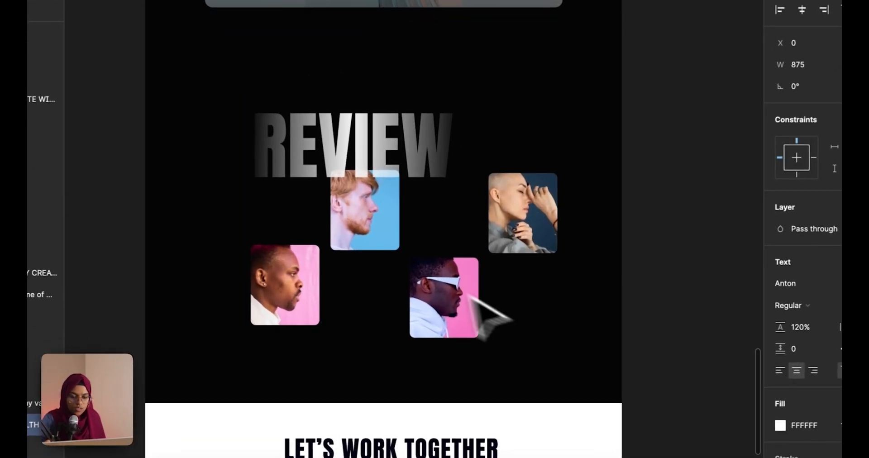
{"action": "left_click", "coordinate": [405, 252]}
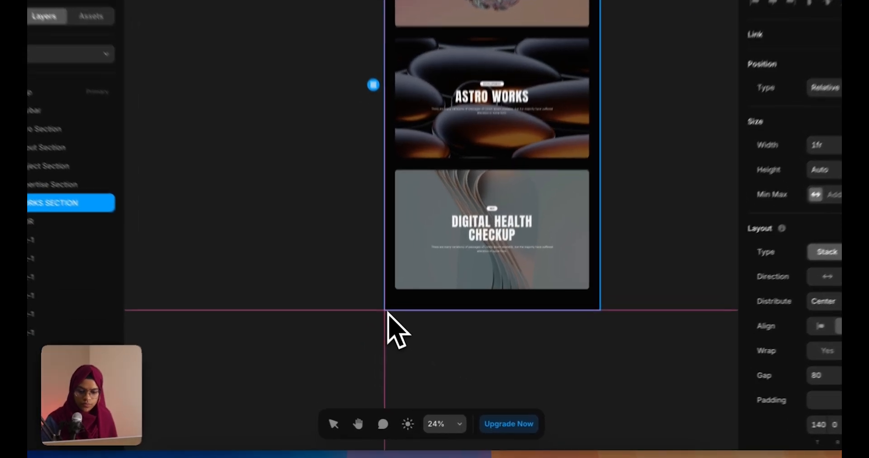
Draw a new frame, place it right after WORKS SECTION, and name it TESTIMONIAL SECTION
{"action": "left_click_drag", "start_coordinate": [395, 330], "coordinate": [578, 420]}
{"action": "left_click_drag", "start_coordinate": [117, 364], "coordinate": [100, 212]}
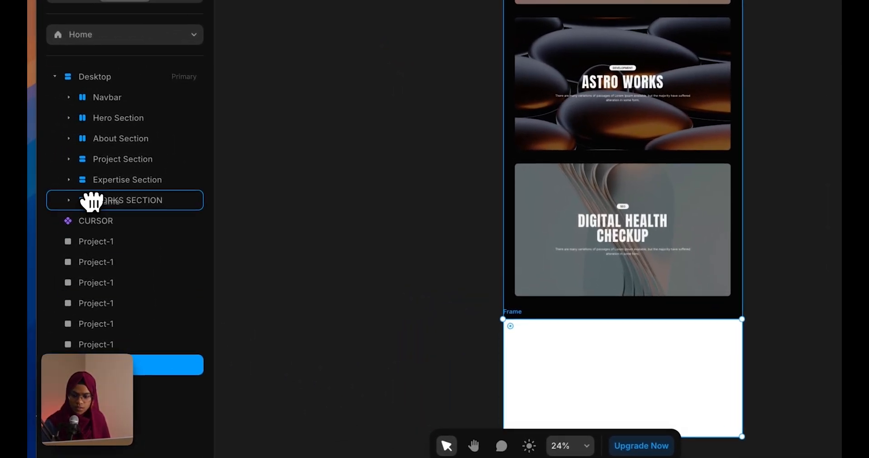
{"action": "double_click", "coordinate": [138, 227]}
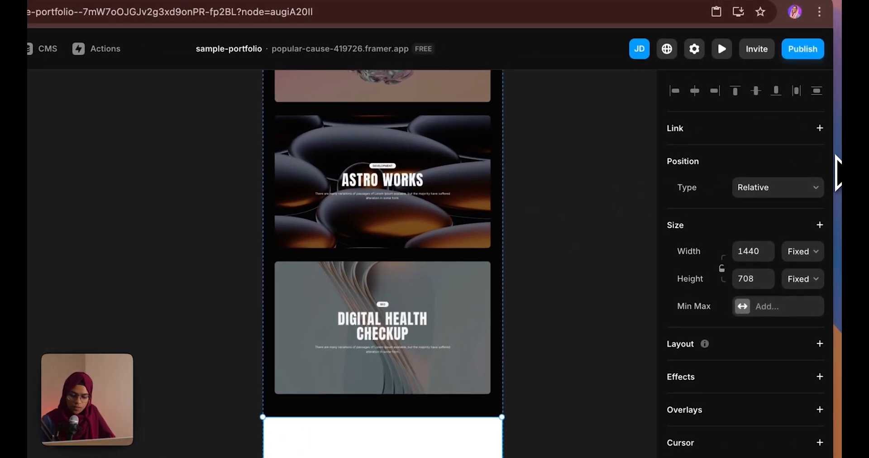
{"action": "type", "text": "TESTIMONO"}
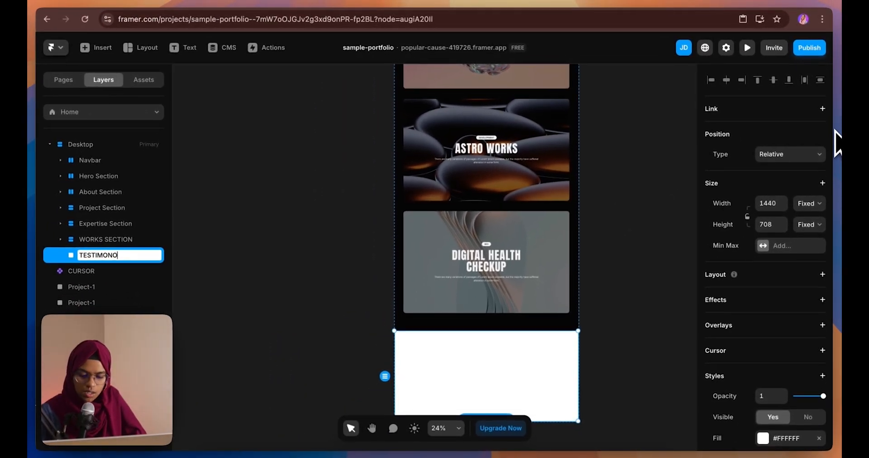
{"action": "key", "text": "BackSpace"}
{"action": "type", "text": "IAL SECTION"}
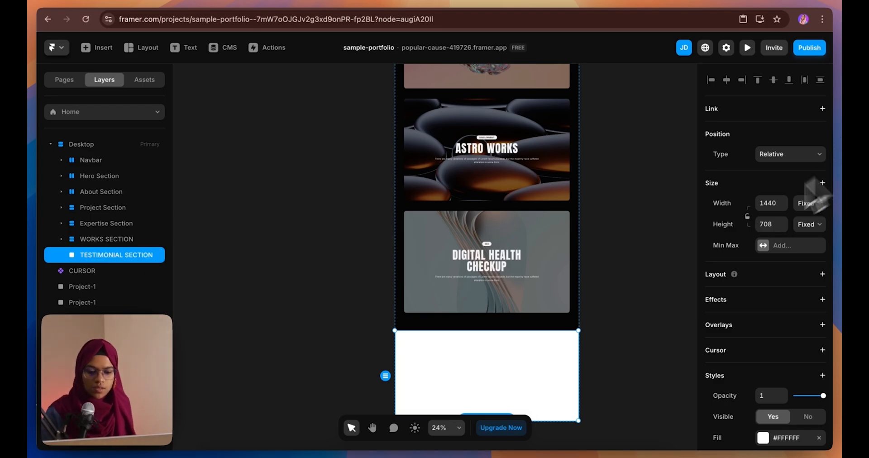
Make TESTIMONIAL SECTION fill the full page width with a black background
{"action": "scroll", "coordinate": [566, 342], "scroll_direction": "down", "scroll_amount": 3}
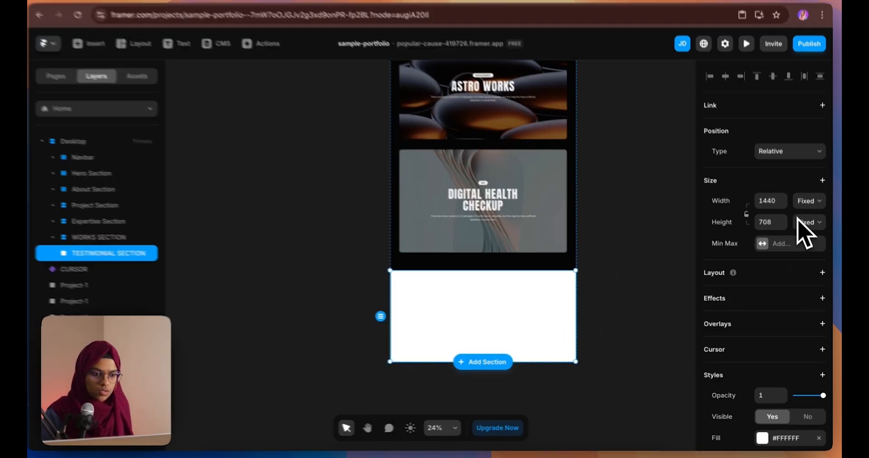
{"action": "left_click", "coordinate": [809, 201]}
{"action": "left_click", "coordinate": [811, 224]}
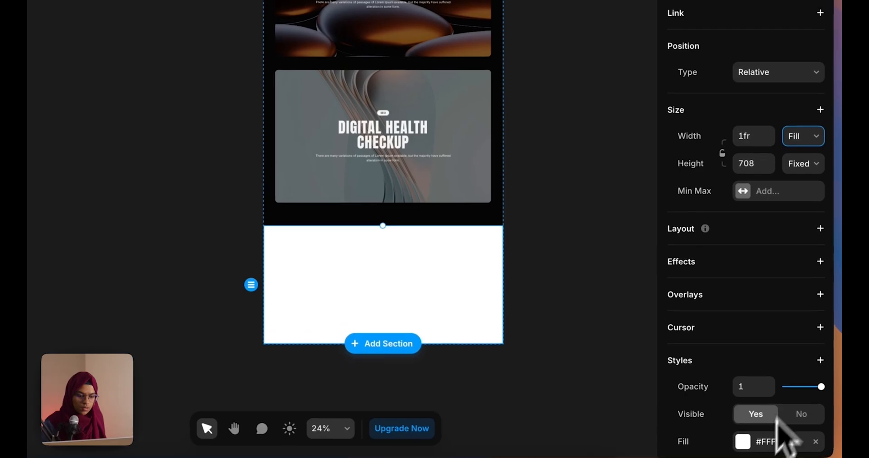
{"action": "left_click", "coordinate": [770, 441]}
{"action": "left_click", "coordinate": [538, 432]}
{"action": "left_click", "coordinate": [426, 289]}
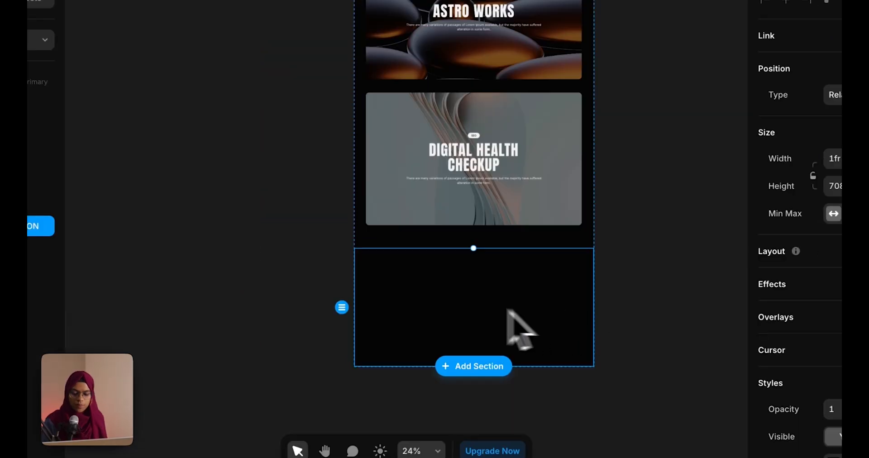
Paste a copy of the hero heading into the section and change its text to REVIEW
{"action": "scroll", "coordinate": [864, 394], "scroll_direction": "down", "scroll_amount": 1}
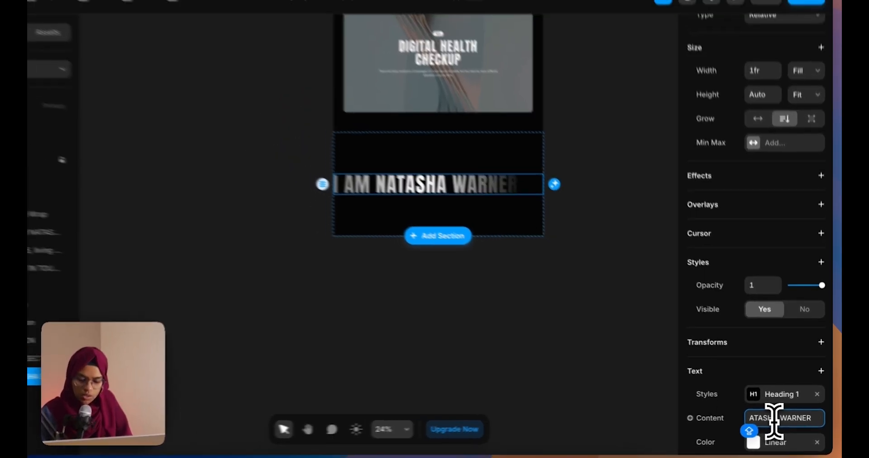
{"action": "key", "text": "ctrl+a"}
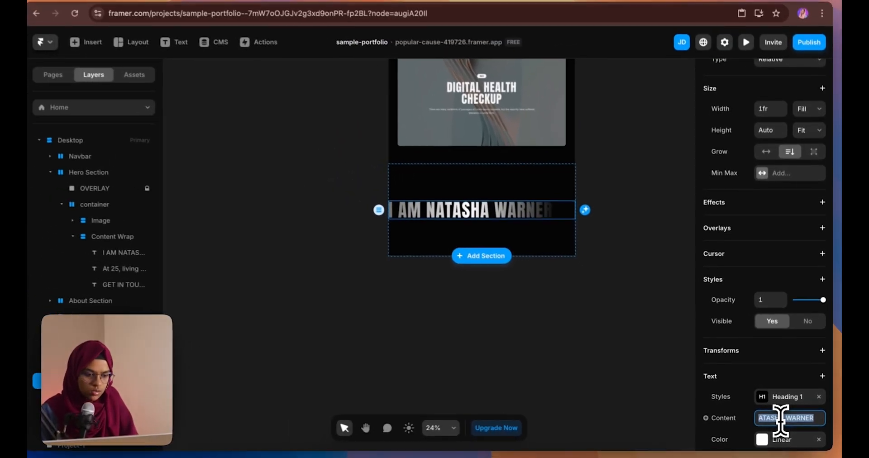
{"action": "type", "text": "REVIEW"}
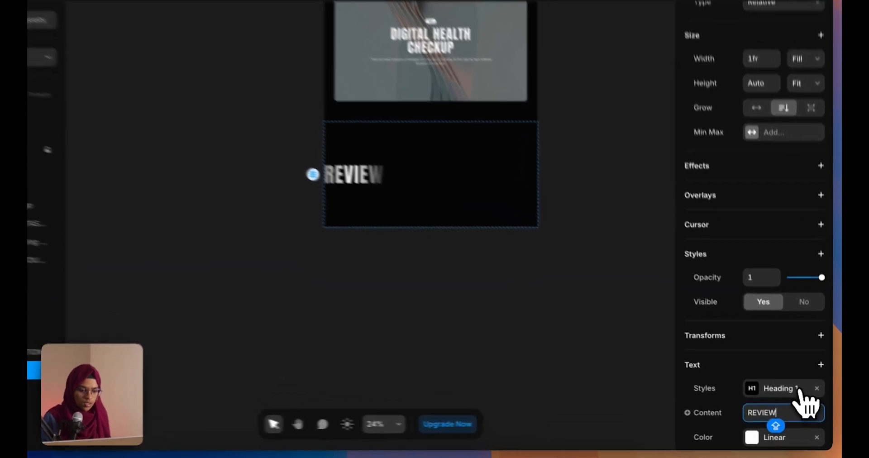
Apply the Heading 2-EXTRA BIG style to REVIEW while keeping its linear gradient colour
{"action": "left_click", "coordinate": [790, 397]}
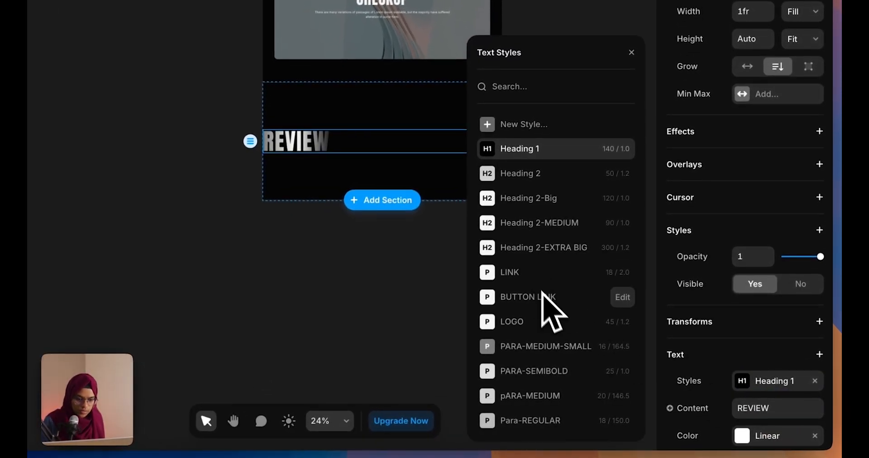
{"action": "left_click", "coordinate": [526, 254]}
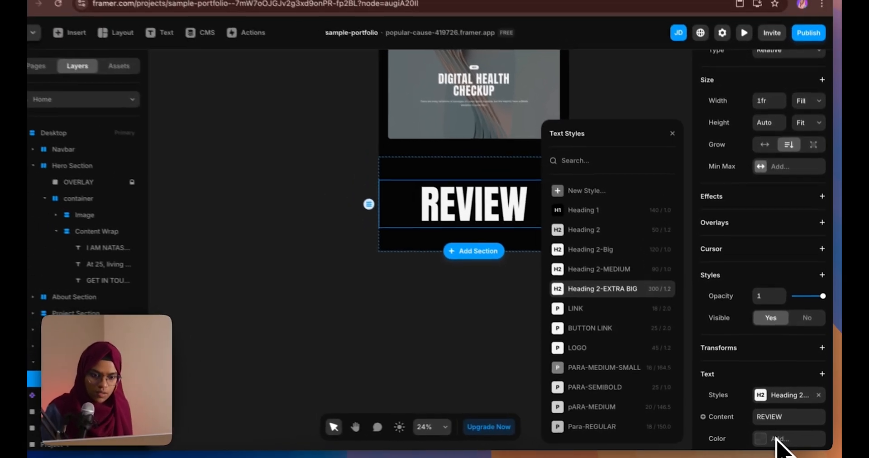
{"action": "key", "text": "super+z"}
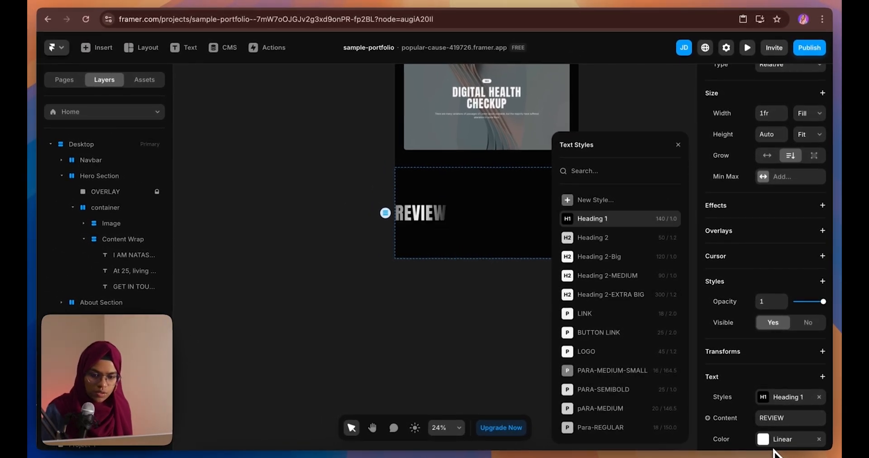
{"action": "right_click", "coordinate": [769, 444]}
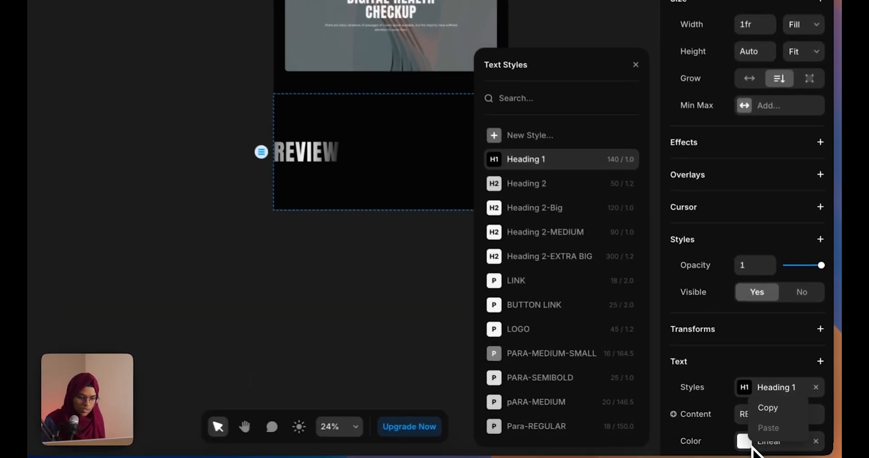
{"action": "left_click", "coordinate": [769, 407]}
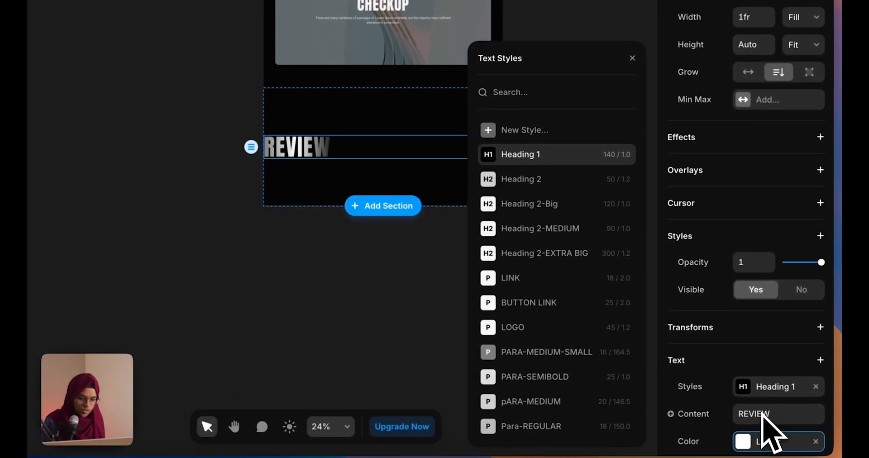
{"action": "left_click", "coordinate": [547, 255]}
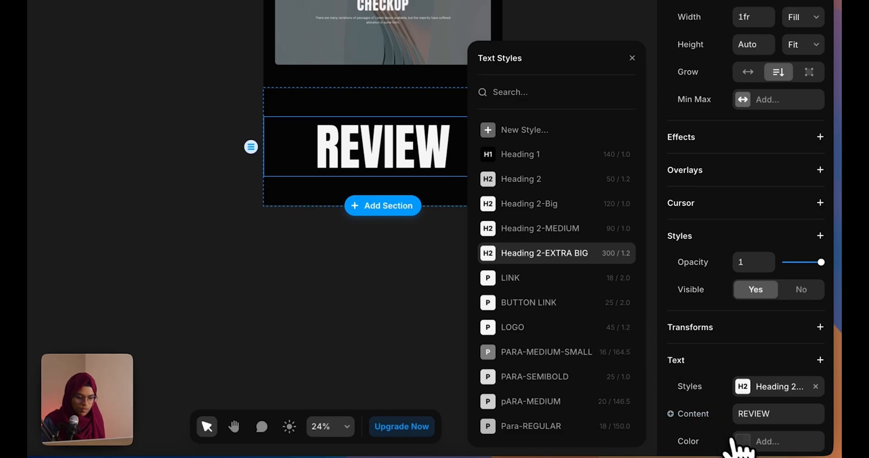
{"action": "left_click", "coordinate": [750, 434]}
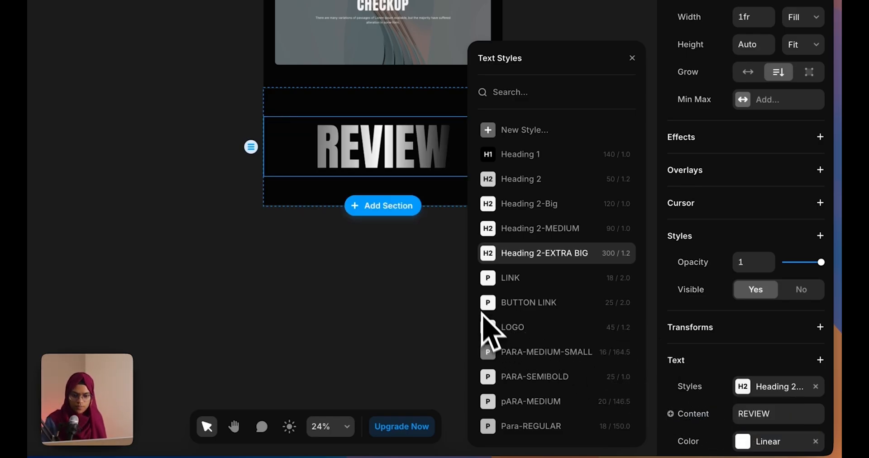
Align the REVIEW heading text to the left
{"action": "left_click", "coordinate": [425, 255]}
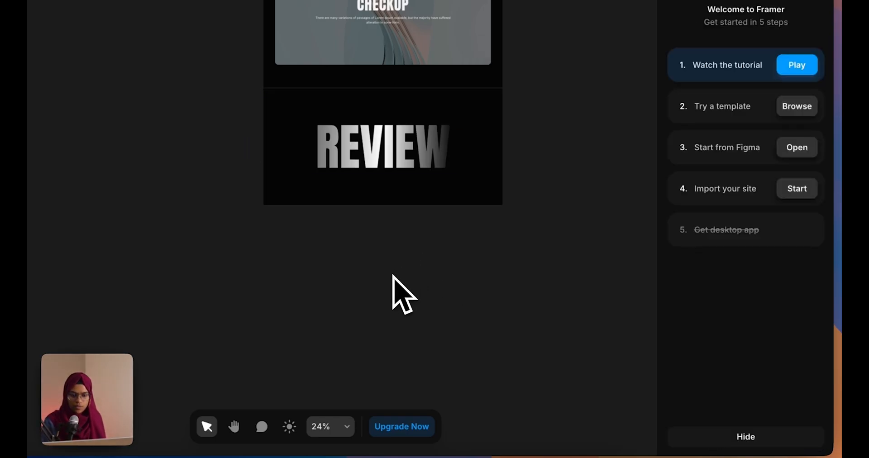
{"action": "left_click", "coordinate": [387, 163]}
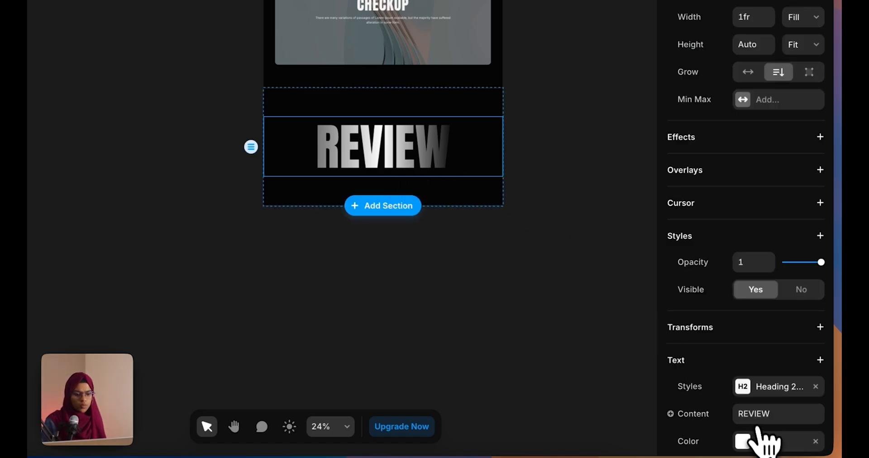
{"action": "scroll", "coordinate": [759, 430], "scroll_direction": "down", "scroll_amount": 2}
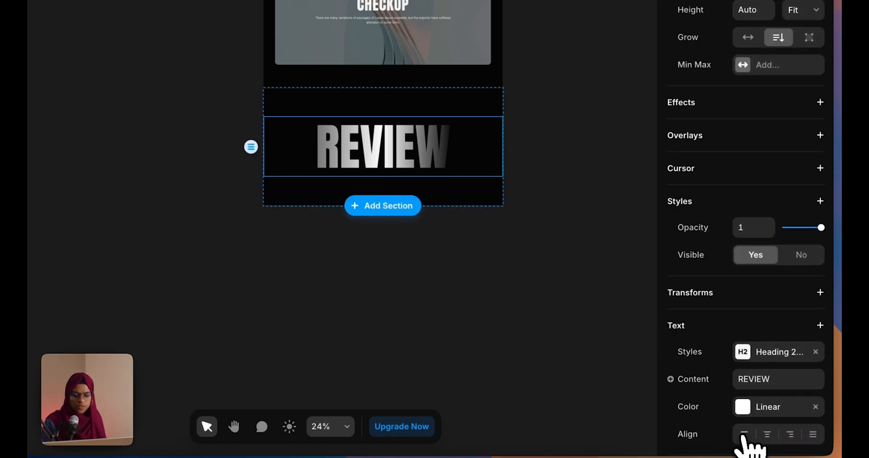
{"action": "left_click", "coordinate": [743, 435]}
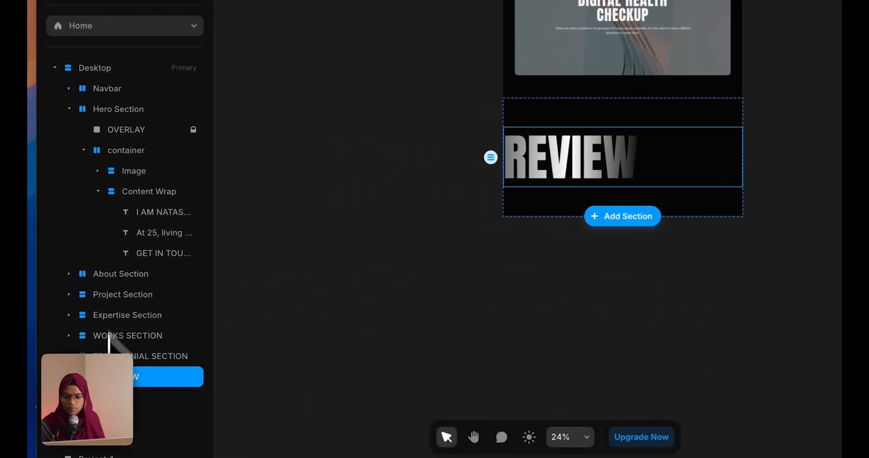
{"action": "key", "text": "Escape"}
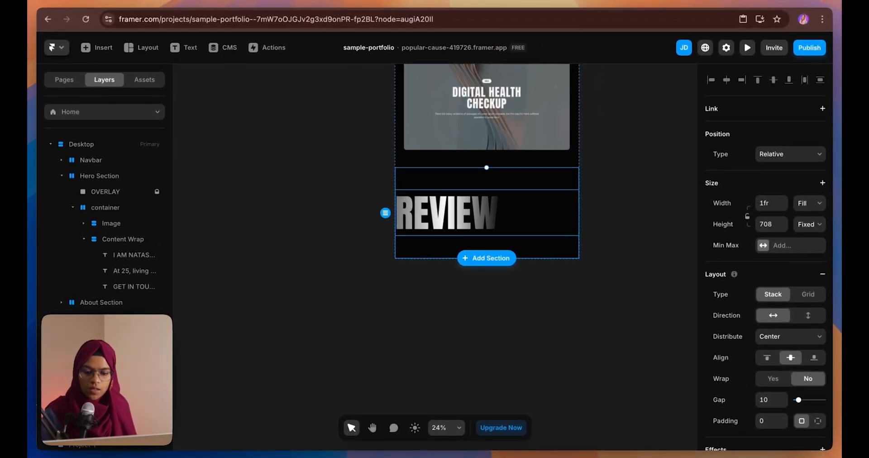
Draw a new frame and move it under REVIEW inside the testimonial section
{"action": "key", "text": "f"}
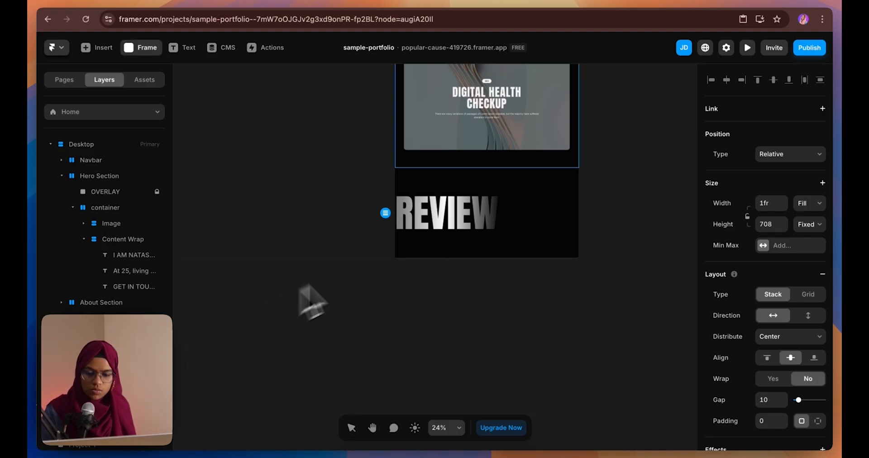
{"action": "left_click_drag", "start_coordinate": [399, 258], "coordinate": [595, 322]}
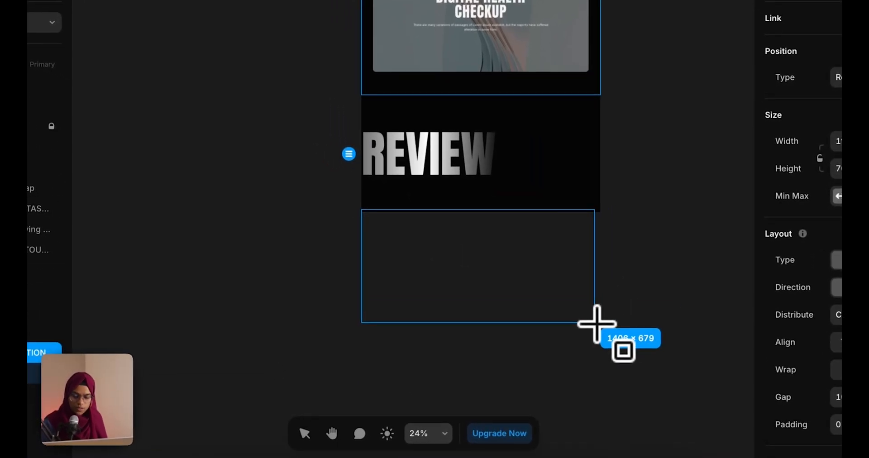
{"action": "left_click_drag", "start_coordinate": [97, 435], "coordinate": [146, 272]}
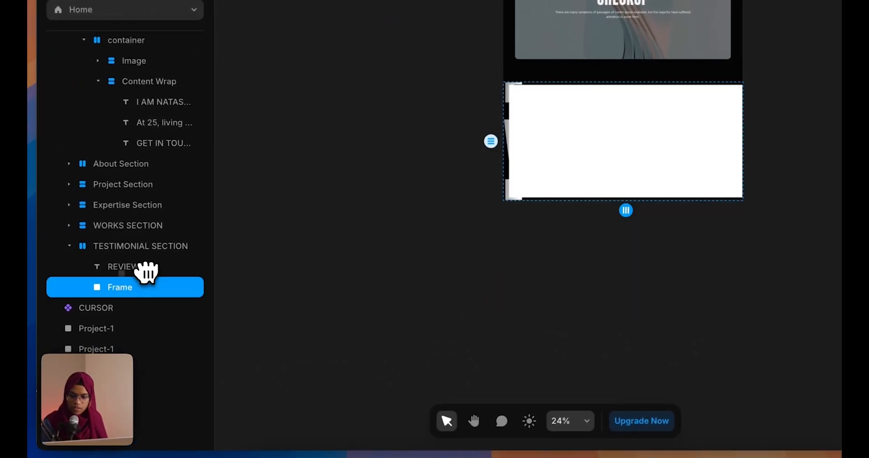
Give TESTIMONIAL SECTION a vertical stack direction and a Fit Content height
{"action": "left_click", "coordinate": [134, 267]}
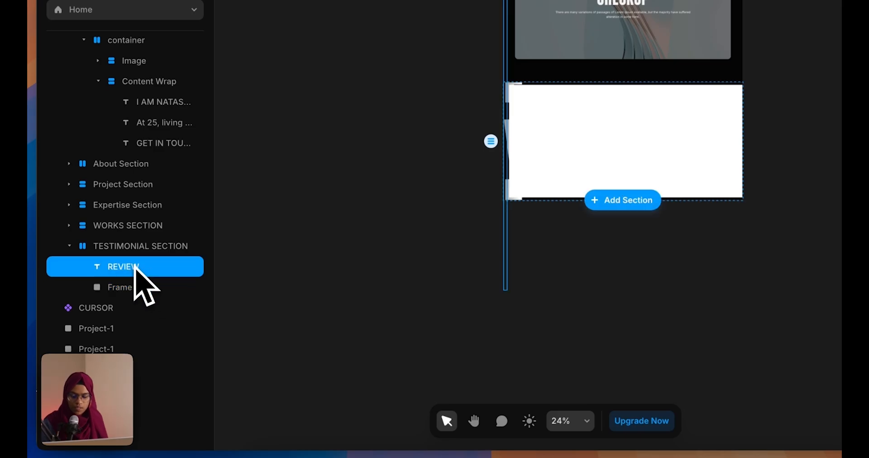
{"action": "left_click", "coordinate": [135, 254]}
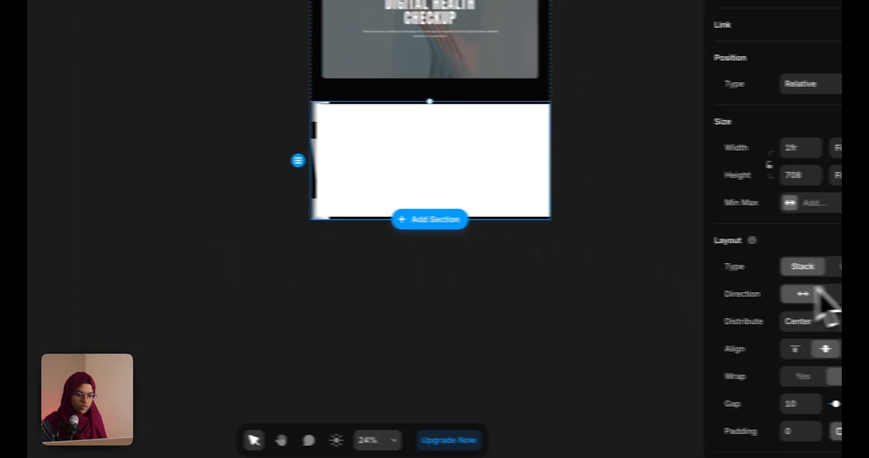
{"action": "left_click", "coordinate": [810, 295]}
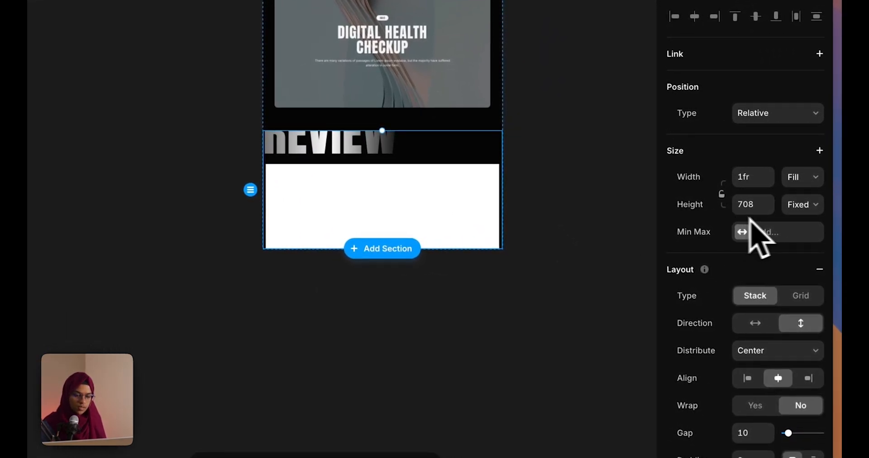
{"action": "left_click", "coordinate": [802, 204]}
{"action": "left_click", "coordinate": [804, 270]}
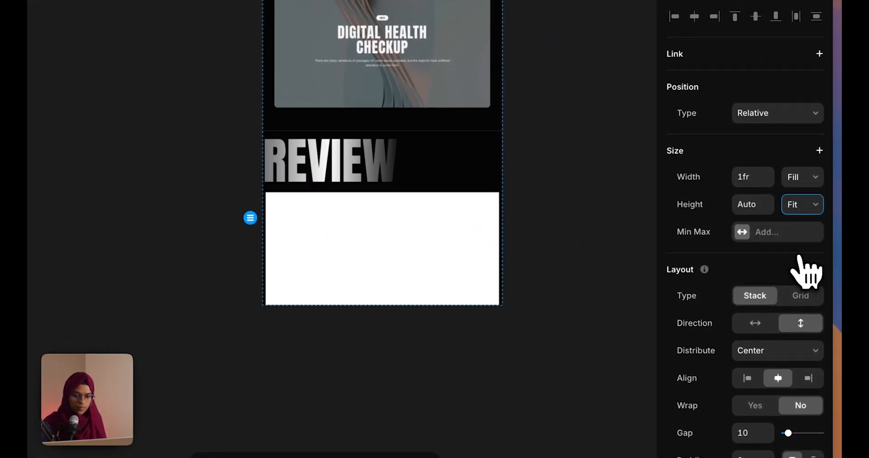
{"action": "left_click", "coordinate": [525, 290]}
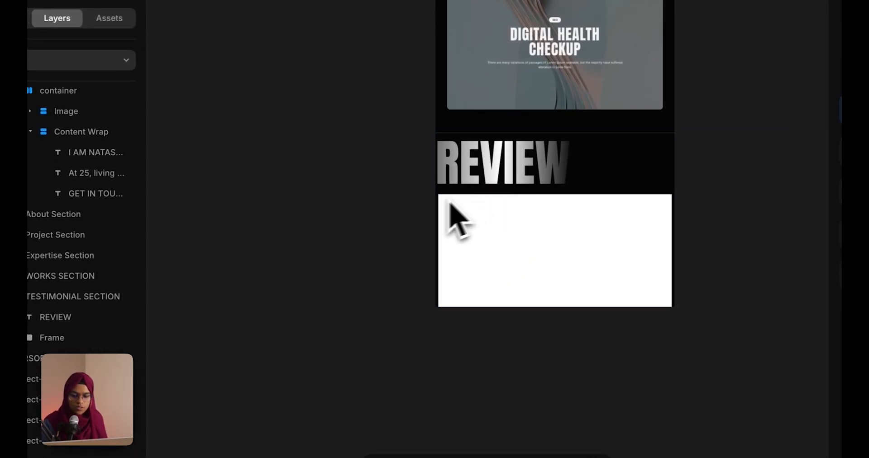
Wrap REVIEW and the new frame in a stack named CONTAINER
{"action": "left_click", "coordinate": [476, 179]}
{"action": "left_click", "coordinate": [90, 345], "text": "shift"}
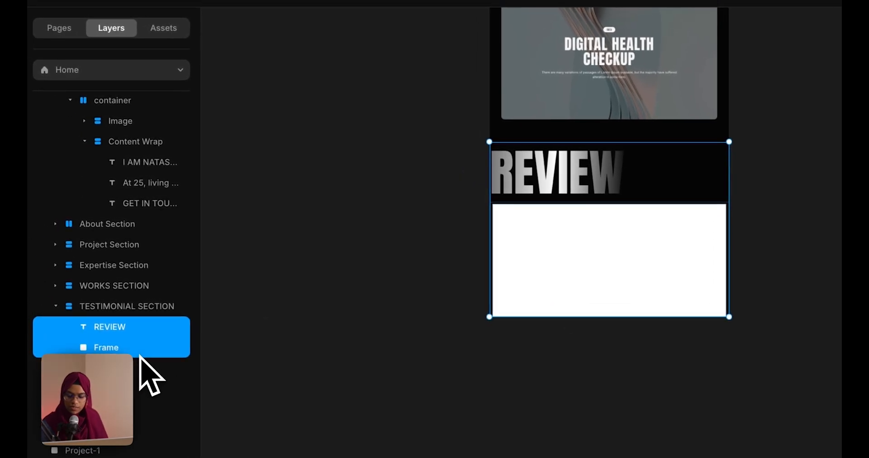
{"action": "right_click", "coordinate": [142, 358]}
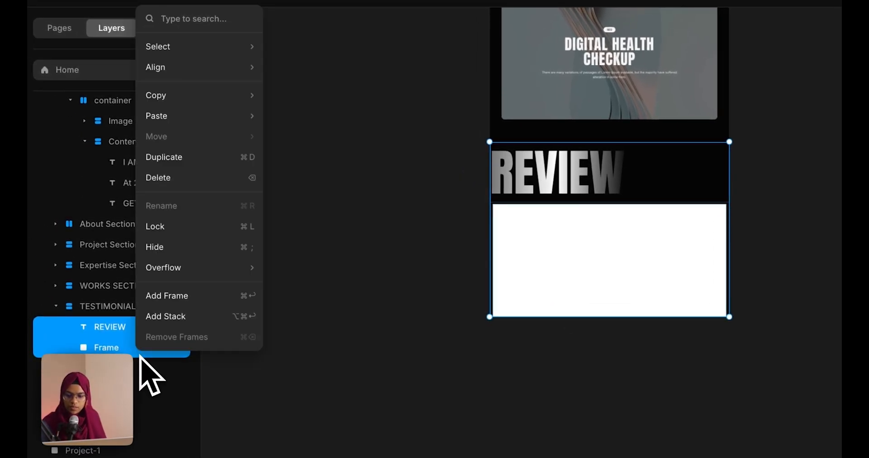
{"action": "left_click", "coordinate": [154, 317]}
{"action": "double_click", "coordinate": [121, 336]}
{"action": "type", "text": "CONTAINER"}
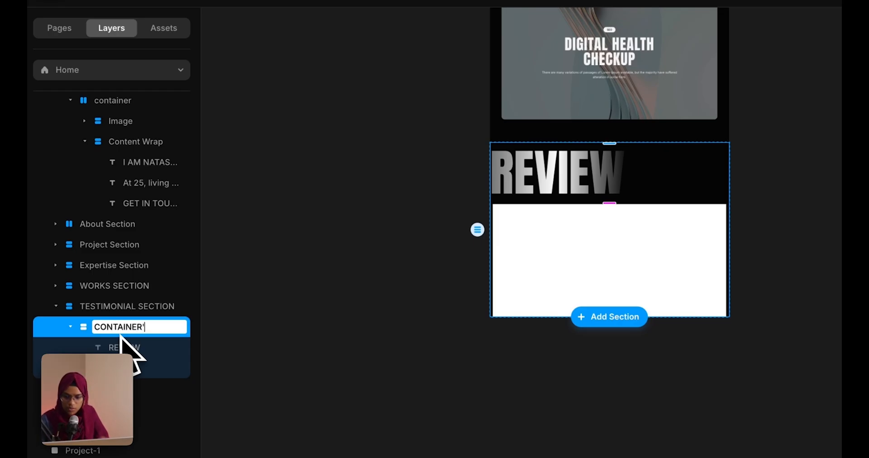
{"action": "key", "text": "Return"}
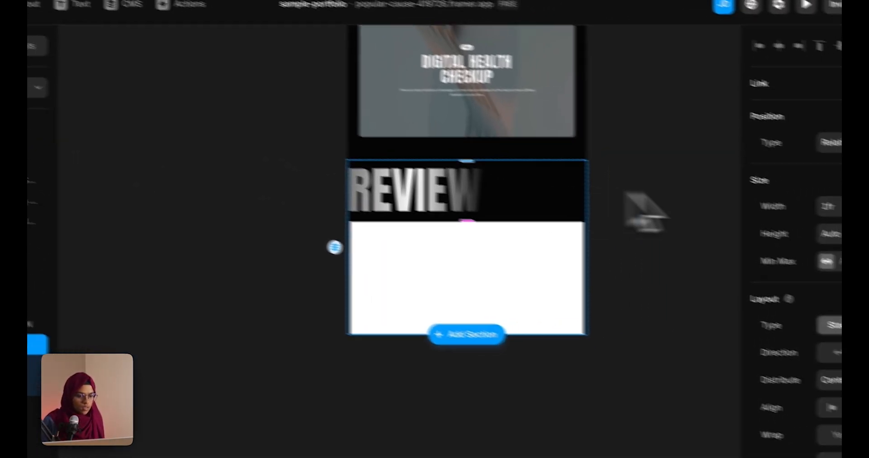
Cap the CONTAINER at a maximum width of 1200
{"action": "left_click", "coordinate": [749, 202]}
{"action": "left_click", "coordinate": [760, 218]}
{"action": "left_click", "coordinate": [793, 197]}
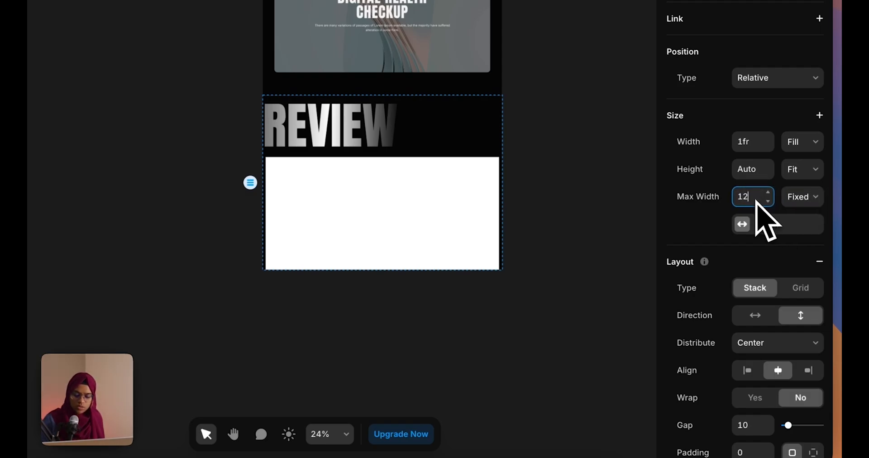
{"action": "type", "text": "00"}
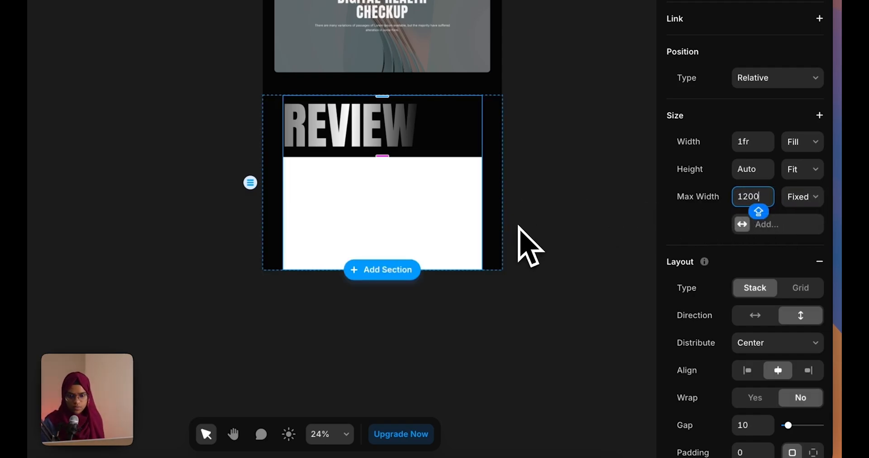
Remove the frame's white fill and make it span the full width
{"action": "left_click", "coordinate": [472, 242]}
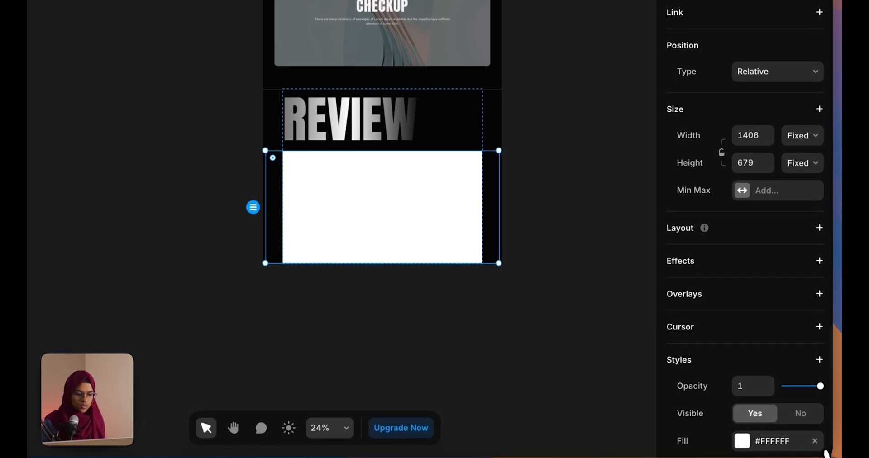
{"action": "left_click", "coordinate": [815, 441]}
{"action": "left_click", "coordinate": [803, 136]}
{"action": "left_click", "coordinate": [798, 166]}
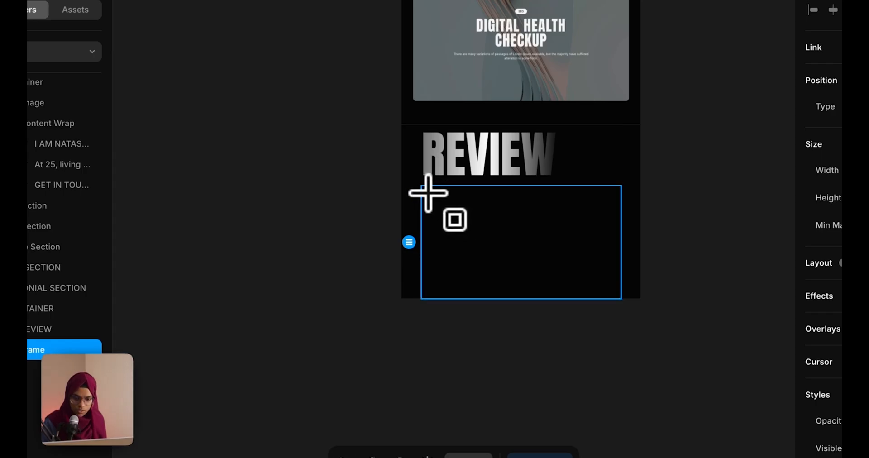
Draw a wrapper frame inside the empty frame, give it a stack layout, and clear its fill
{"action": "left_click_drag", "start_coordinate": [545, 245], "coordinate": [611, 248]}
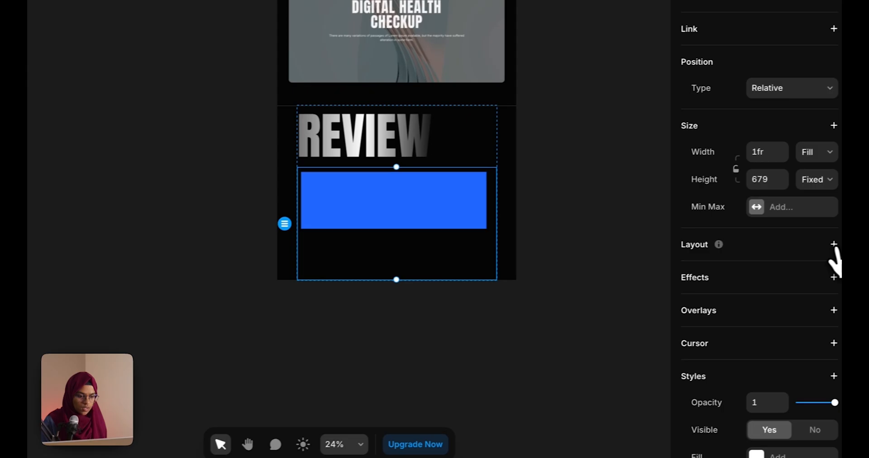
{"action": "left_click", "coordinate": [826, 246]}
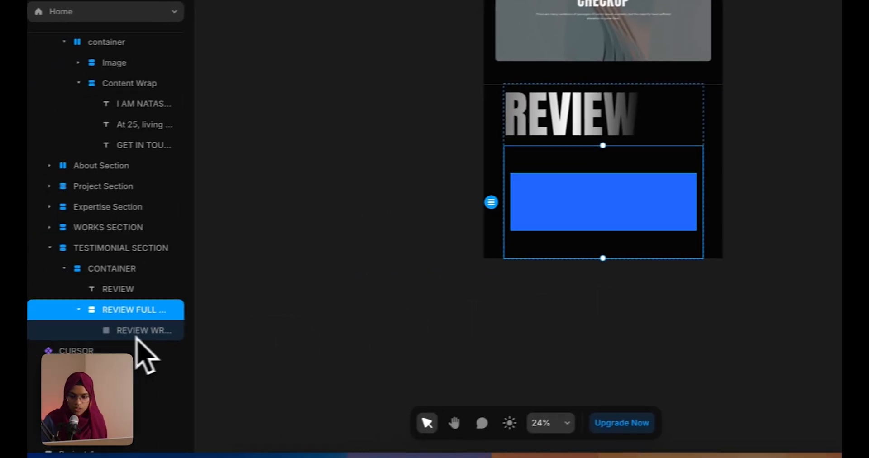
{"action": "left_click", "coordinate": [136, 332]}
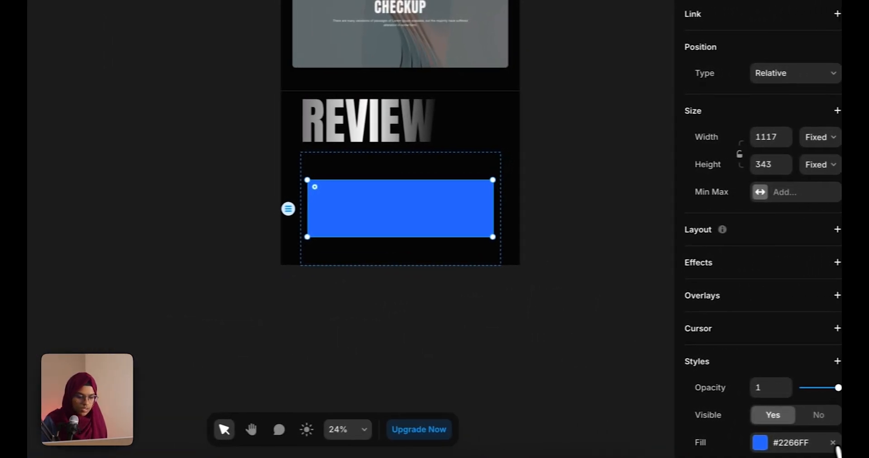
{"action": "left_click", "coordinate": [833, 443]}
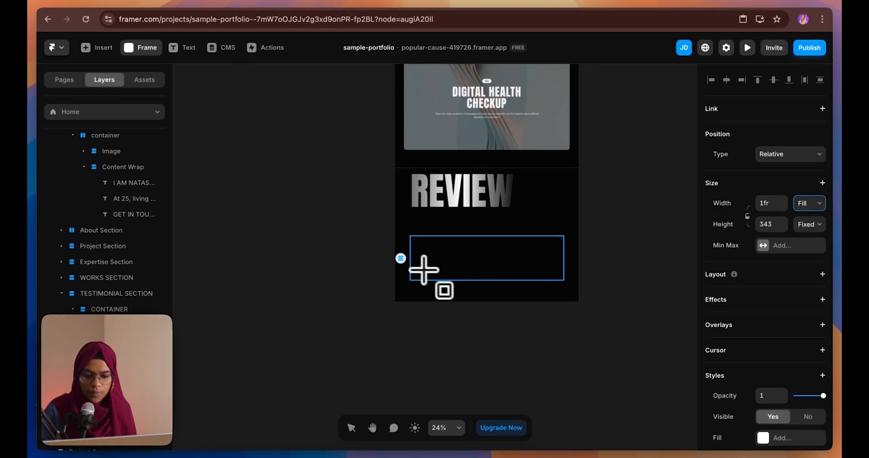
Add a light-blue square inside the wrapper, centre it with a stack, and make it 310 high
{"action": "left_click_drag", "start_coordinate": [413, 241], "coordinate": [449, 274]}
{"action": "left_click_drag", "start_coordinate": [534, 242], "coordinate": [538, 243]}
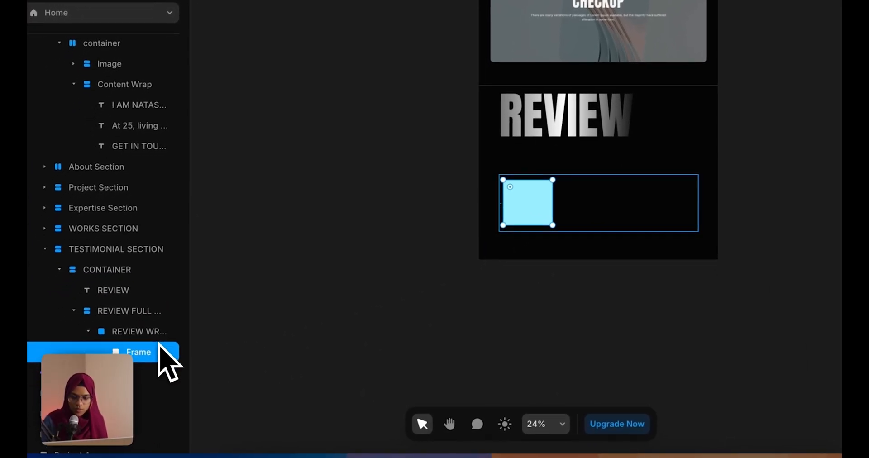
{"action": "left_click", "coordinate": [140, 332]}
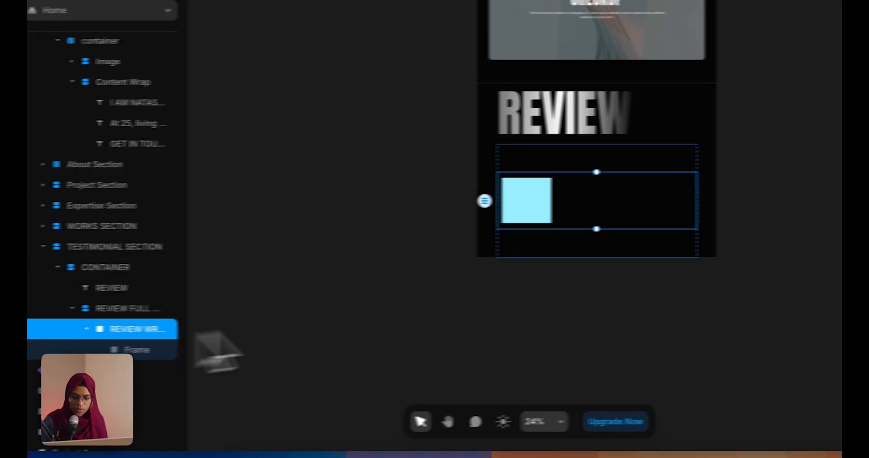
{"action": "left_click", "coordinate": [820, 265]}
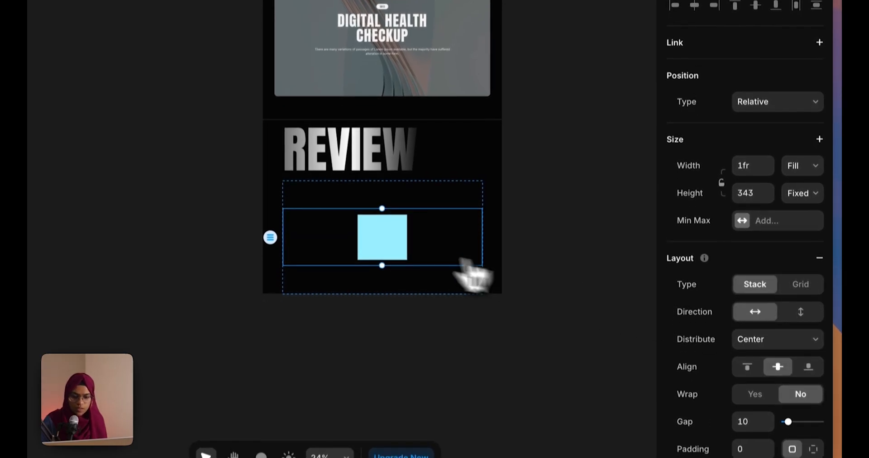
{"action": "left_click", "coordinate": [413, 351]}
{"action": "left_click", "coordinate": [389, 256]}
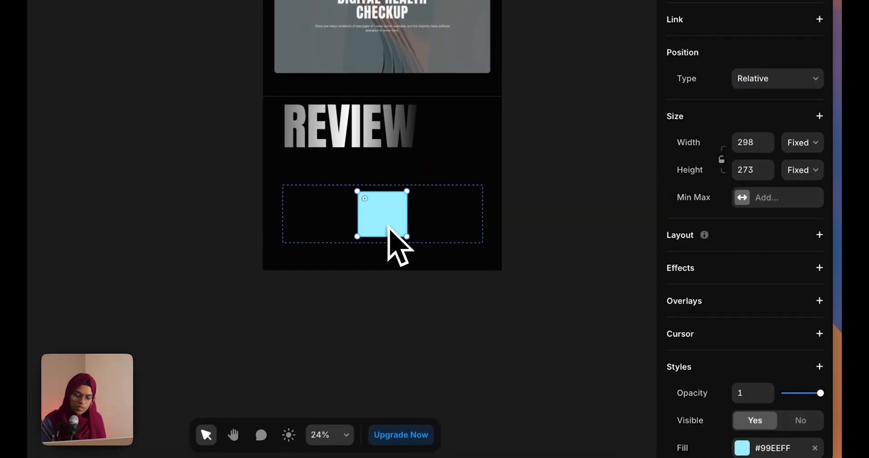
{"action": "scroll", "coordinate": [388, 226], "scroll_direction": "up", "scroll_amount": 5}
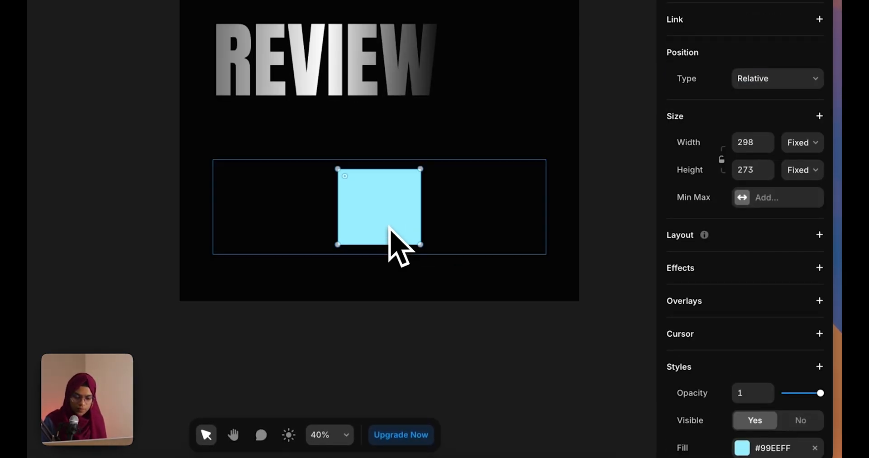
{"action": "left_click_drag", "start_coordinate": [395, 248], "coordinate": [397, 259]}
{"action": "scroll", "coordinate": [773, 407], "scroll_direction": "down", "scroll_amount": 6}
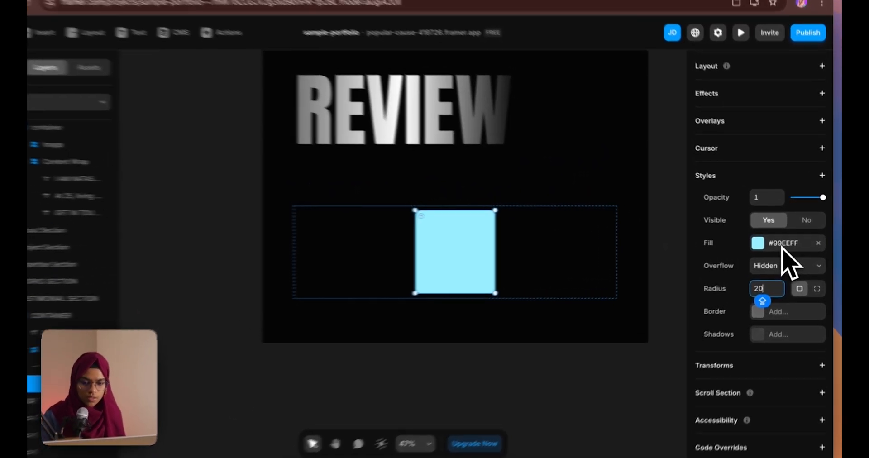
Fill the square with a portrait photo and size it 300 × 350
{"action": "left_click", "coordinate": [788, 243]}
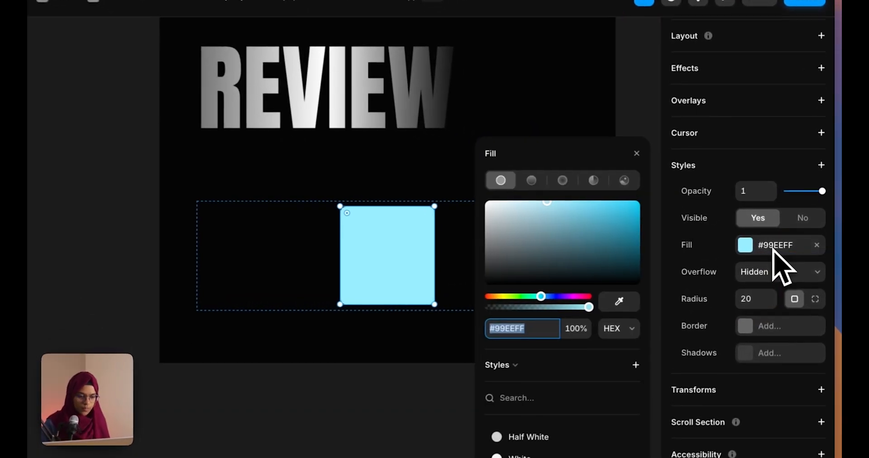
{"action": "left_click", "coordinate": [624, 180]}
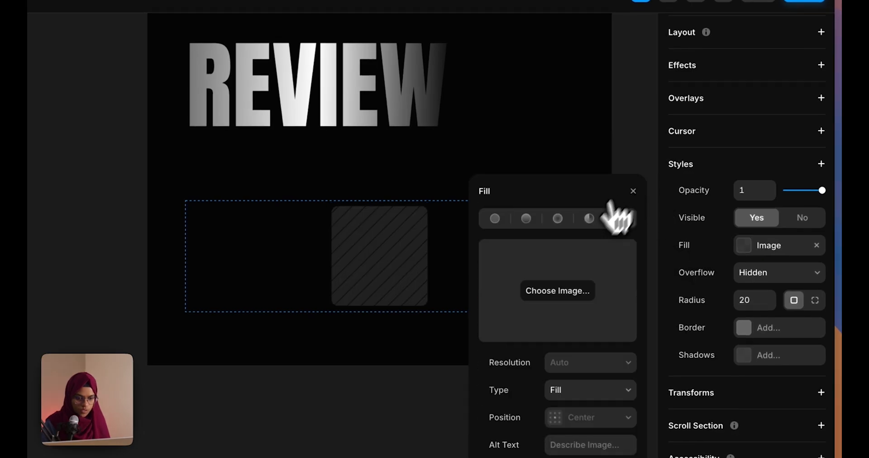
{"action": "left_click", "coordinate": [578, 292]}
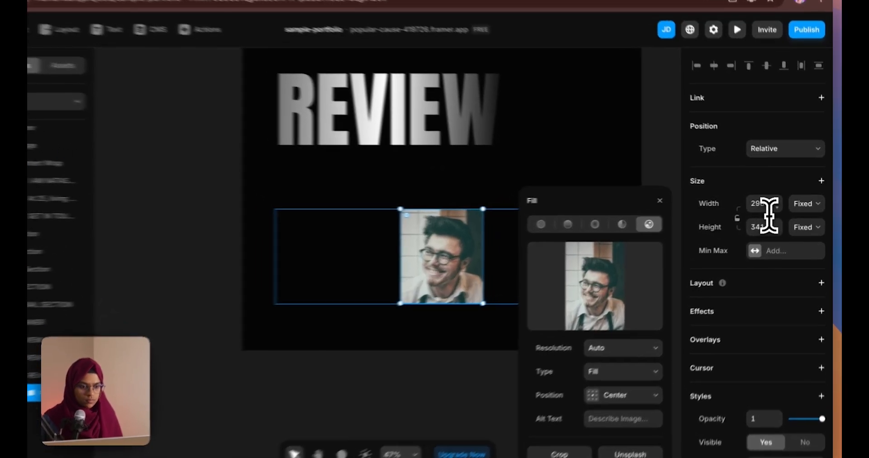
{"action": "left_click", "coordinate": [765, 206]}
{"action": "type", "text": "300"}
{"action": "left_click", "coordinate": [771, 227]}
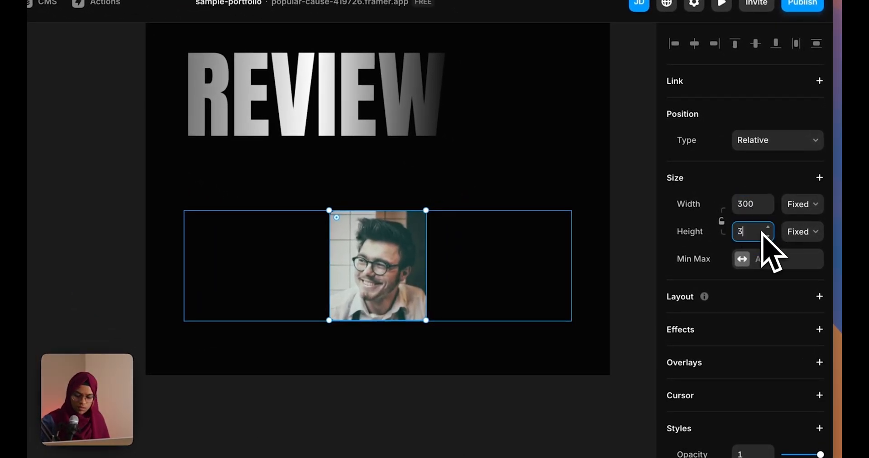
{"action": "type", "text": "350"}
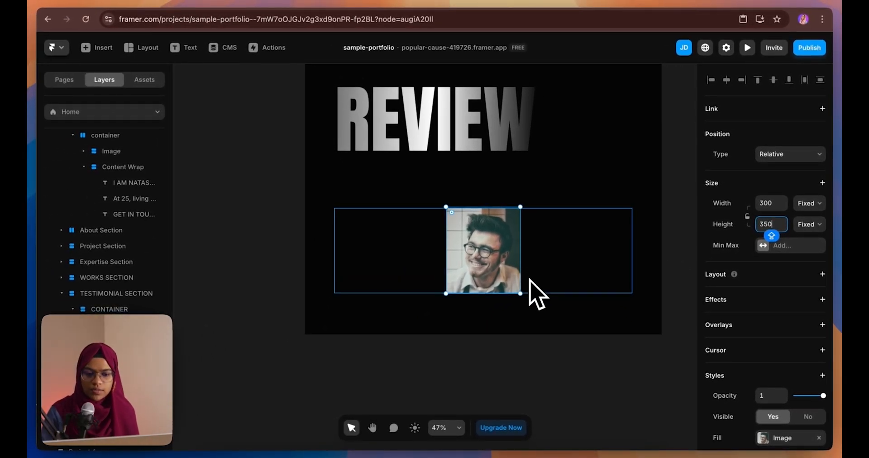
Set the photo's wrapper height to Fit Content
{"action": "left_click", "coordinate": [118, 358]}
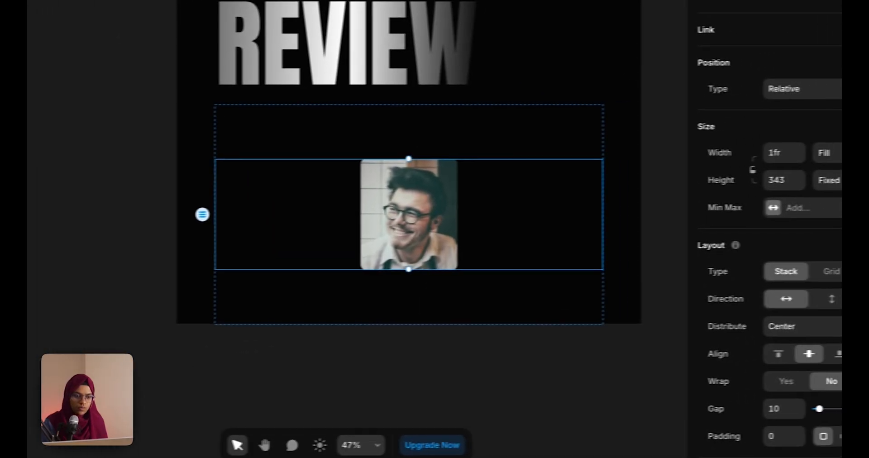
{"action": "left_click", "coordinate": [804, 182]}
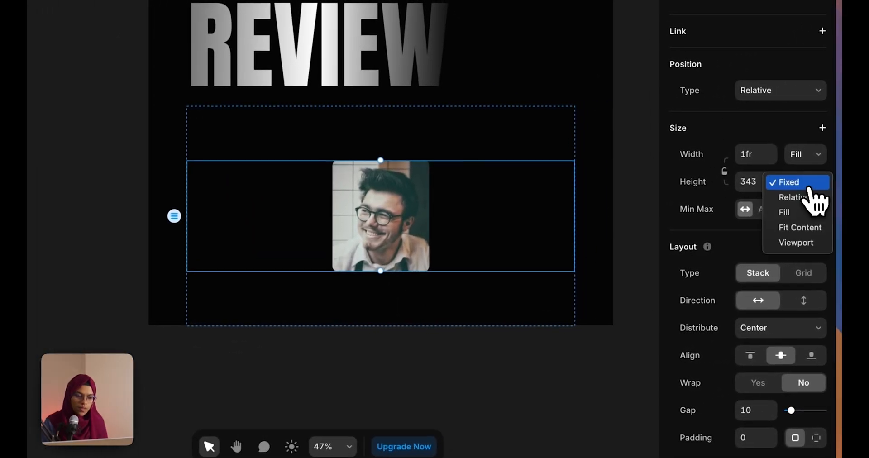
{"action": "left_click", "coordinate": [803, 227]}
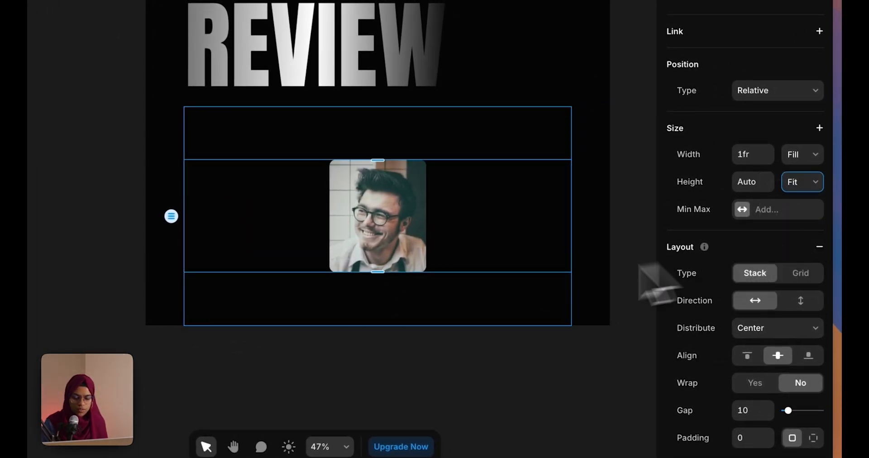
{"action": "left_click", "coordinate": [399, 271]}
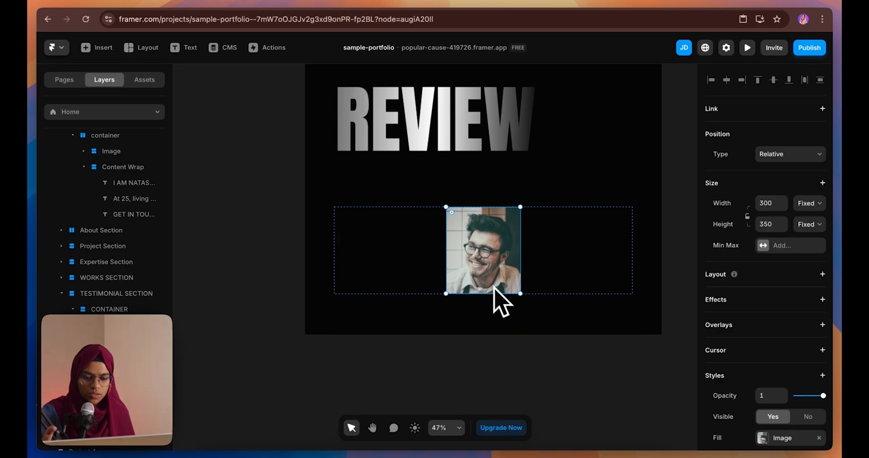
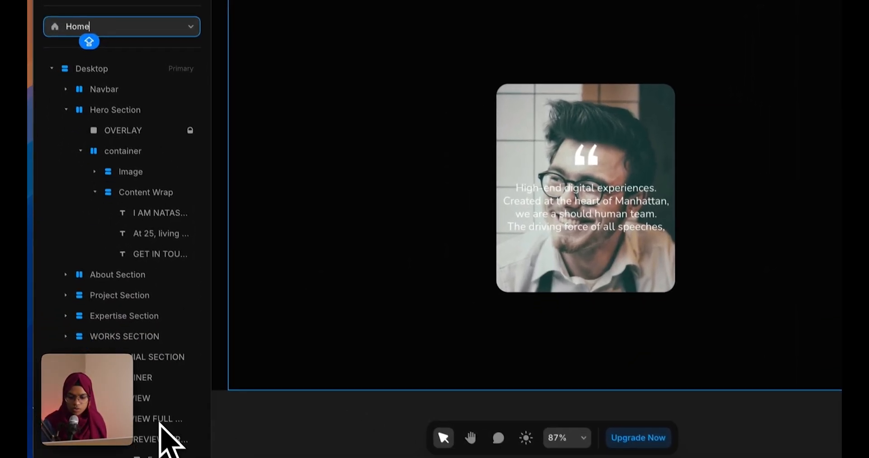
Select the testimonial card's image frame layer (IMAGE) inside REVIEW WRAPPER
{"action": "left_click", "coordinate": [162, 440]}
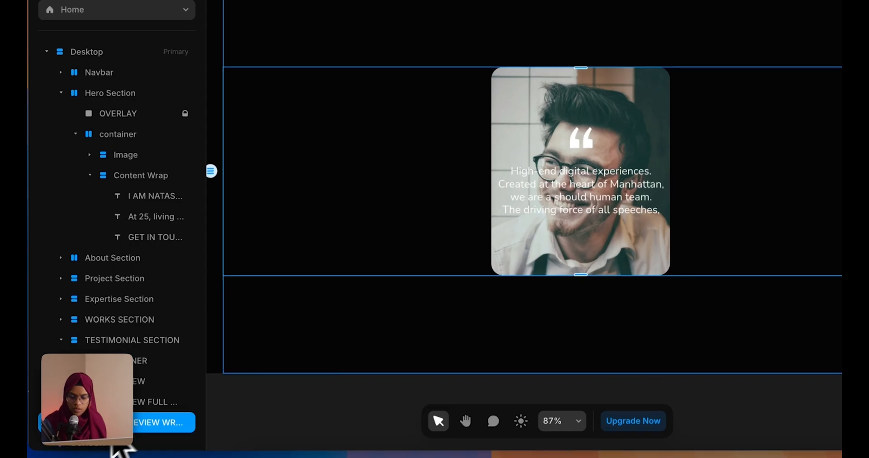
{"action": "scroll", "coordinate": [493, 300], "scroll_direction": "down", "scroll_amount": 3}
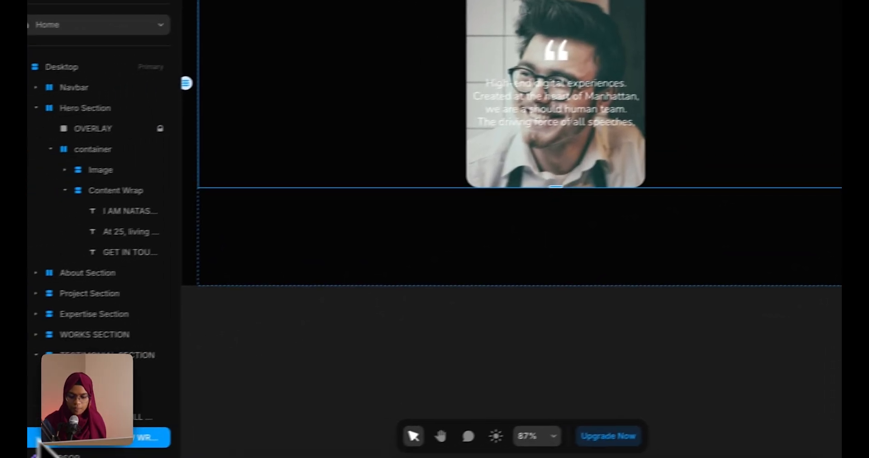
{"action": "left_click", "coordinate": [109, 422]}
{"action": "left_click", "coordinate": [146, 436]}
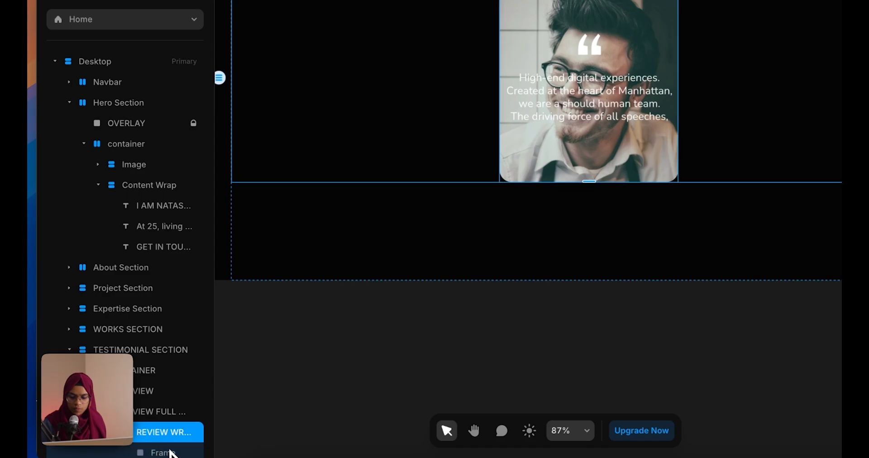
{"action": "scroll", "coordinate": [177, 385], "scroll_direction": "down", "scroll_amount": 5}
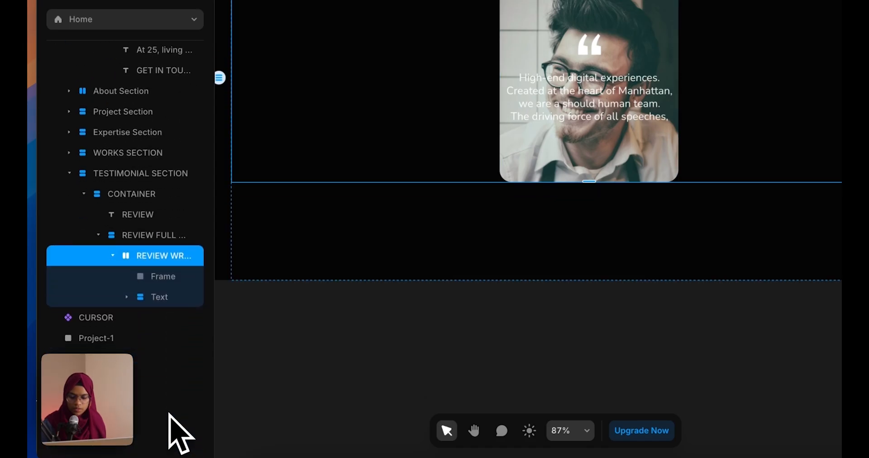
{"action": "left_click", "coordinate": [172, 276]}
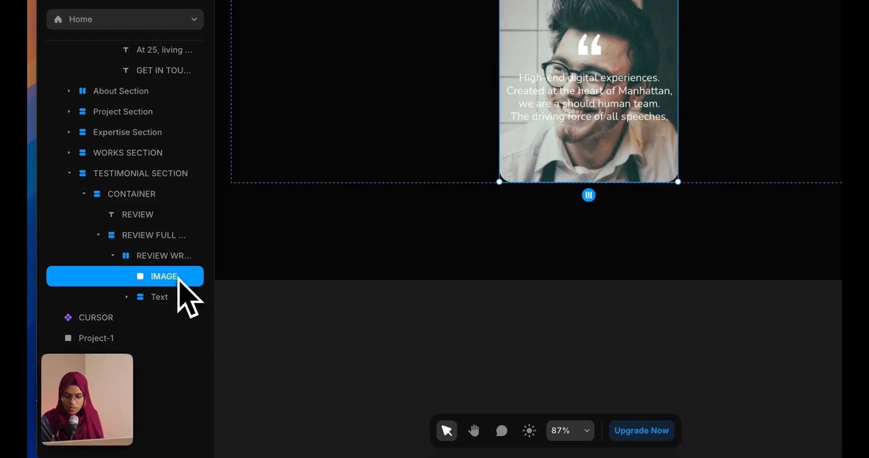
Wrap the IMAGE and Text layers together into a new Stack
{"action": "left_click", "coordinate": [168, 305]}
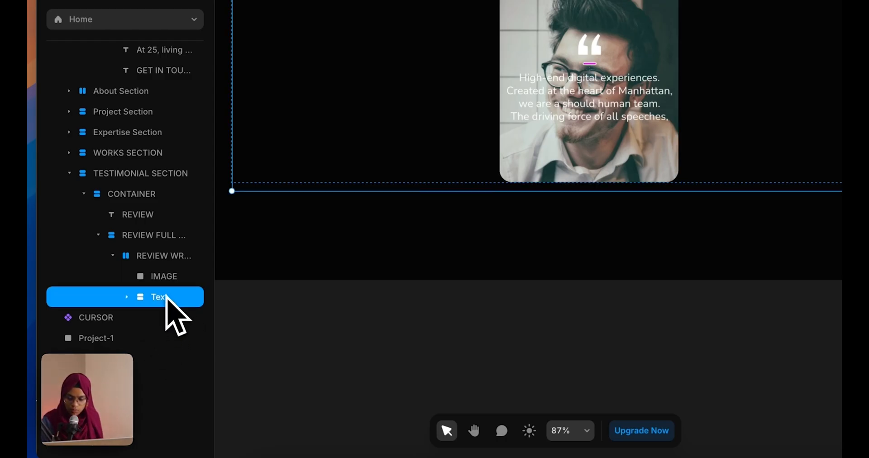
{"action": "left_click", "coordinate": [167, 279], "text": "shift"}
{"action": "right_click", "coordinate": [175, 293]}
{"action": "left_click", "coordinate": [193, 239]}
{"action": "left_click", "coordinate": [128, 276]}
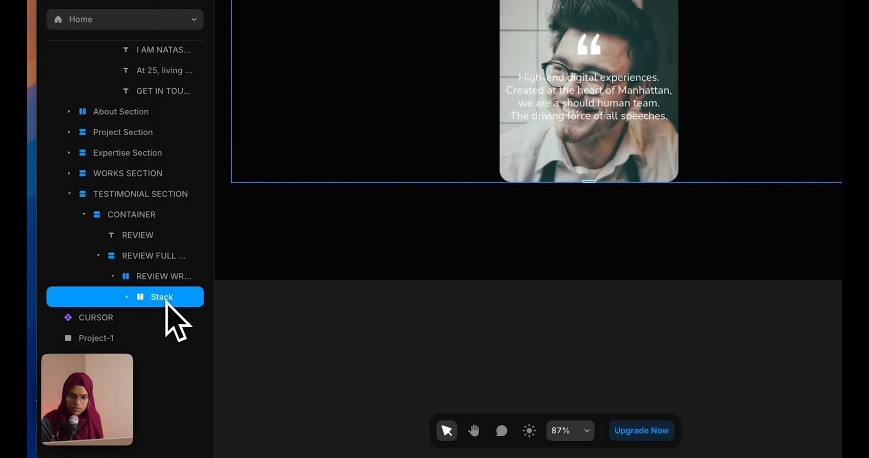
{"action": "left_click", "coordinate": [127, 297]}
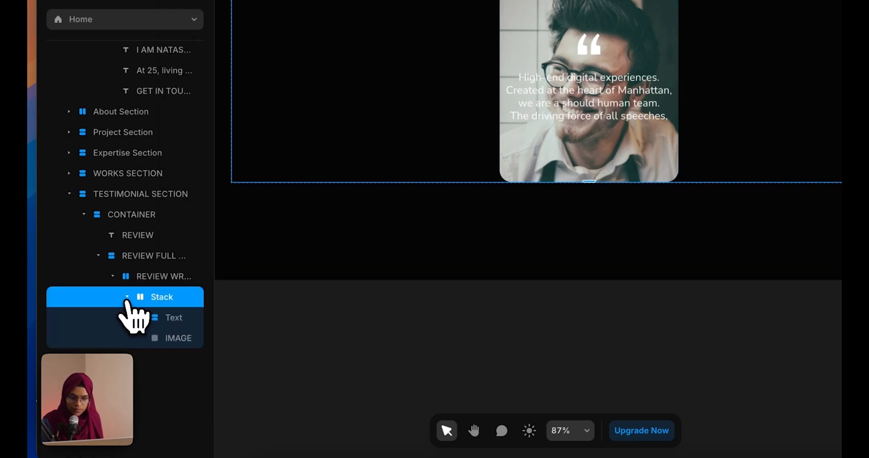
{"action": "left_click", "coordinate": [126, 297]}
{"action": "right_click", "coordinate": [152, 301]}
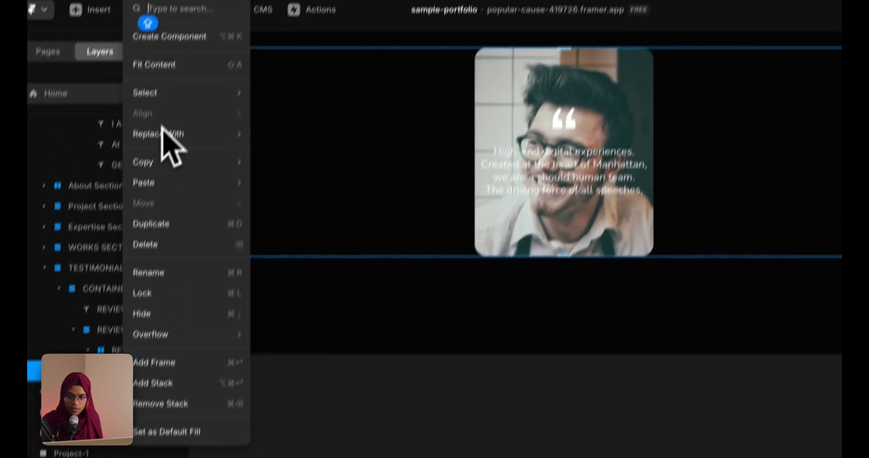
Create a component from the Stack titled REVIEW
{"action": "left_click", "coordinate": [170, 33]}
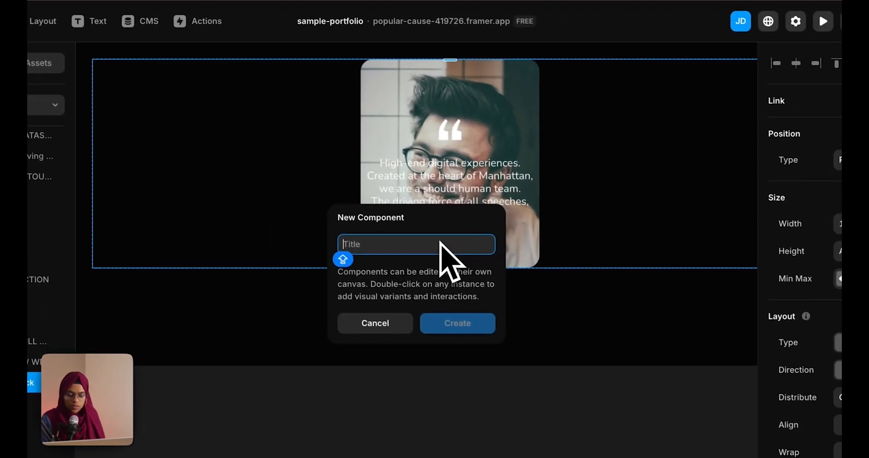
{"action": "type", "text": "RE"}
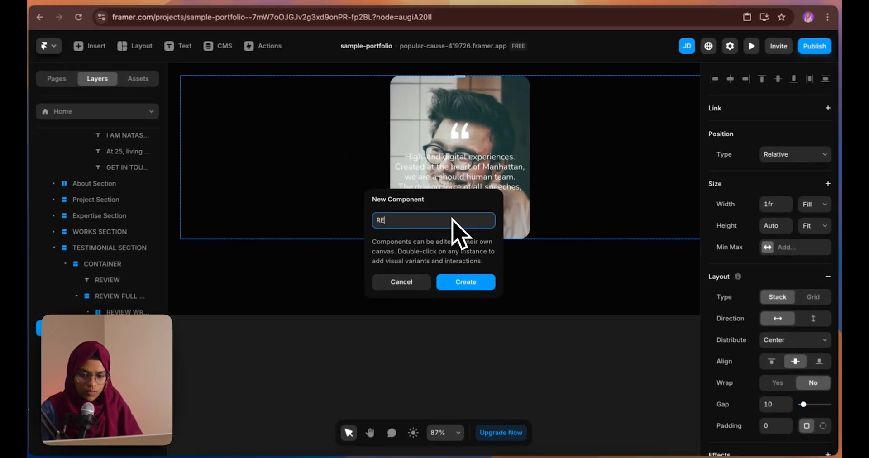
{"action": "type", "text": "VIEW"}
{"action": "key", "text": "Return"}
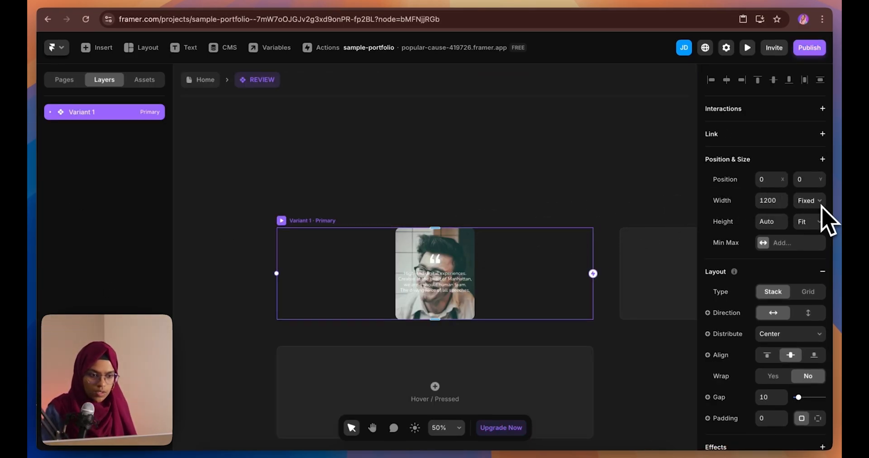
Set the REVIEW variant's width to 300
{"action": "left_click", "coordinate": [777, 200]}
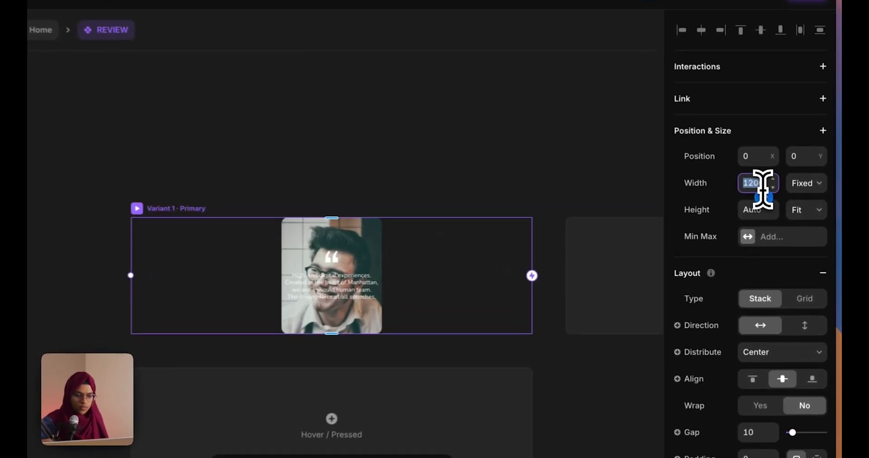
{"action": "type", "text": "300"}
{"action": "key", "text": "Return"}
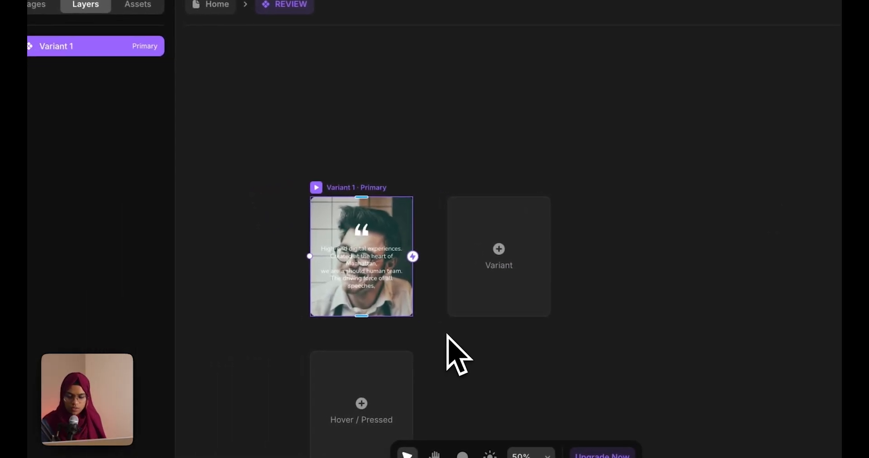
{"action": "left_click", "coordinate": [448, 336]}
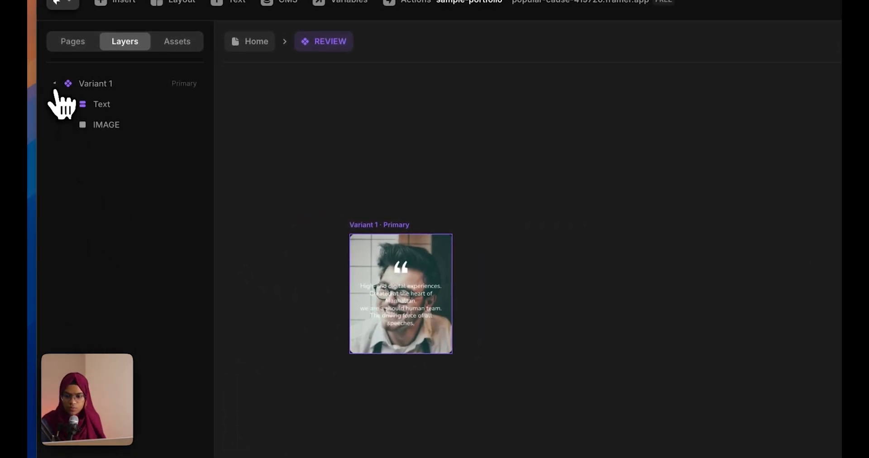
Rename Variant 1 to OPEN and move IMAGE above Text in the layer order
{"action": "double_click", "coordinate": [104, 82]}
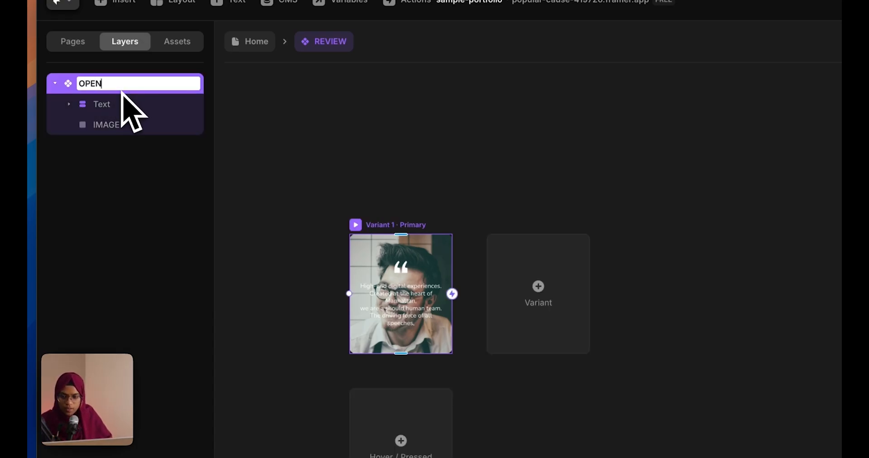
{"action": "type", "text": "OPEN"}
{"action": "key", "text": "Return"}
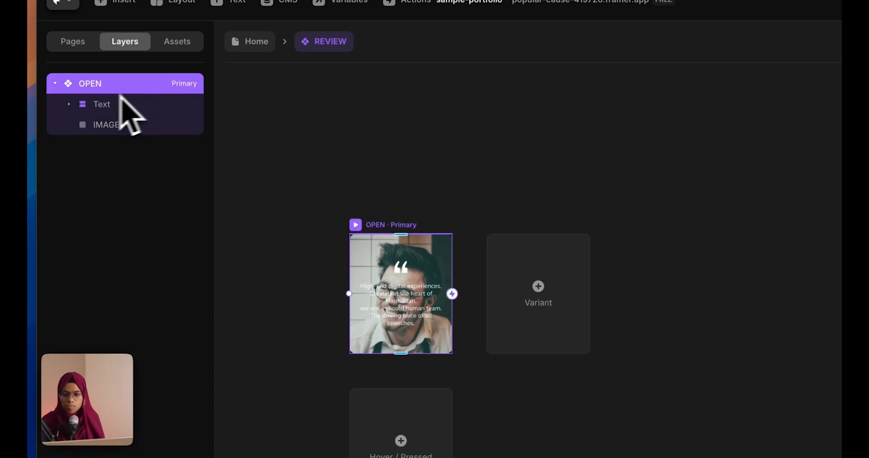
{"action": "left_click", "coordinate": [101, 105]}
{"action": "left_click", "coordinate": [110, 126]}
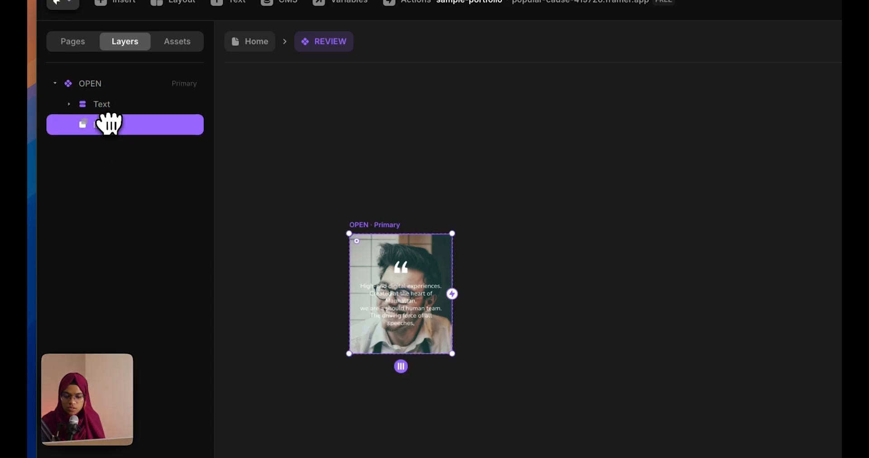
{"action": "left_click_drag", "start_coordinate": [117, 95], "coordinate": [116, 97]}
Add a background blur filter to the Text layer
{"action": "left_click", "coordinate": [115, 126]}
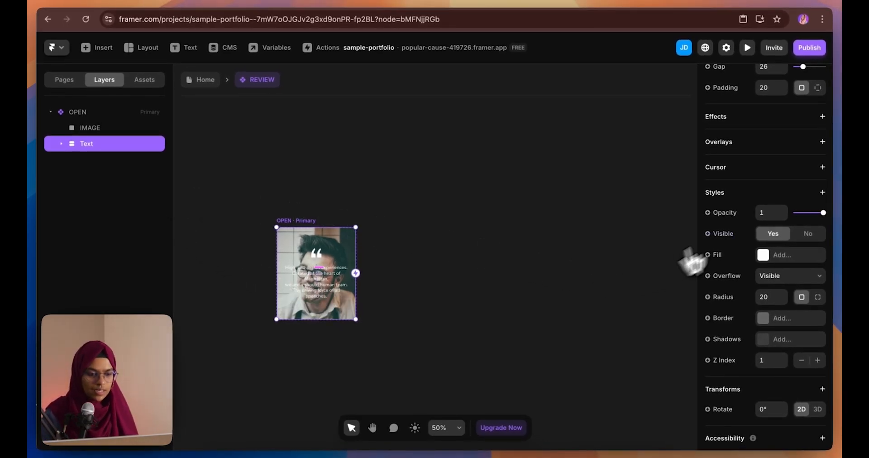
{"action": "left_click", "coordinate": [736, 194]}
{"action": "mouse_move", "coordinate": [686, 241]}
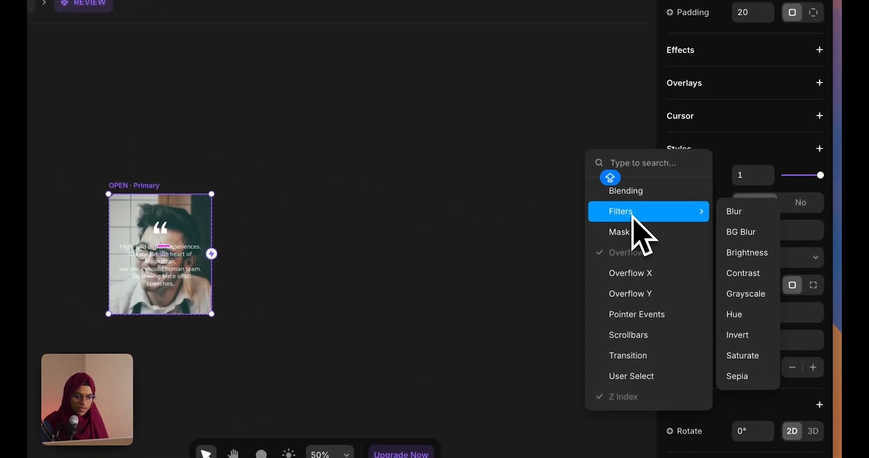
{"action": "left_click", "coordinate": [743, 232]}
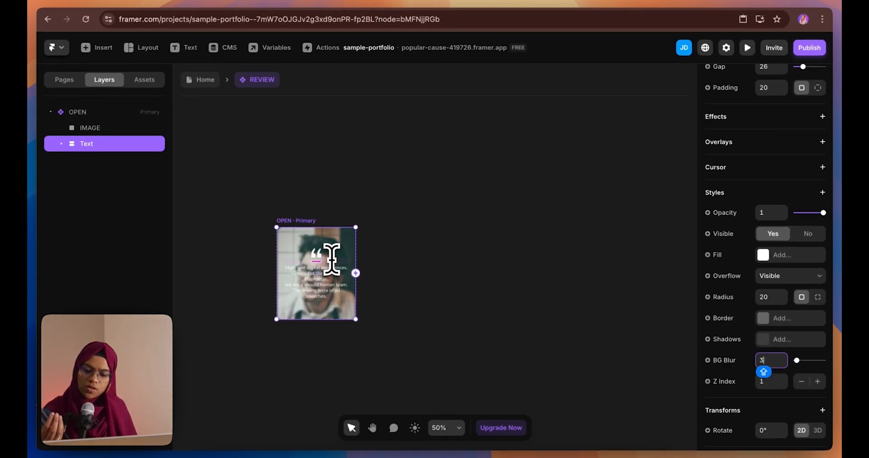
Dim the IMAGE layer to 0.5 opacity
{"action": "left_click", "coordinate": [93, 128]}
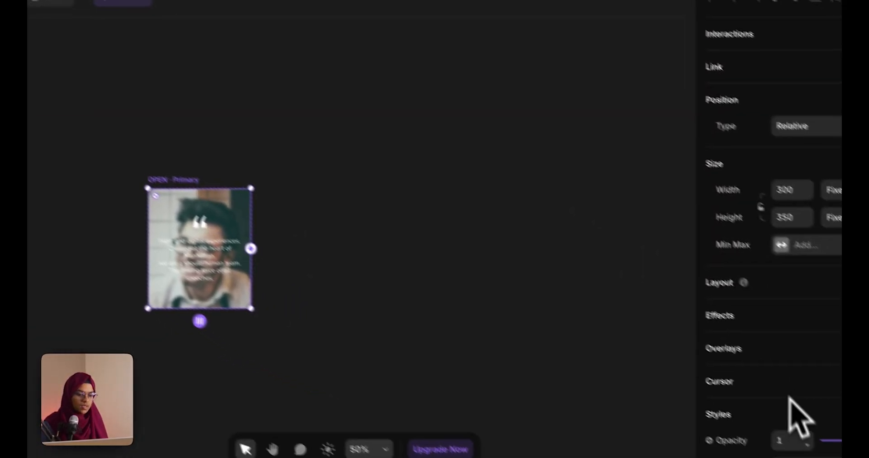
{"action": "left_click_drag", "start_coordinate": [860, 441], "coordinate": [850, 443]}
{"action": "left_click_drag", "start_coordinate": [812, 417], "coordinate": [812, 428]}
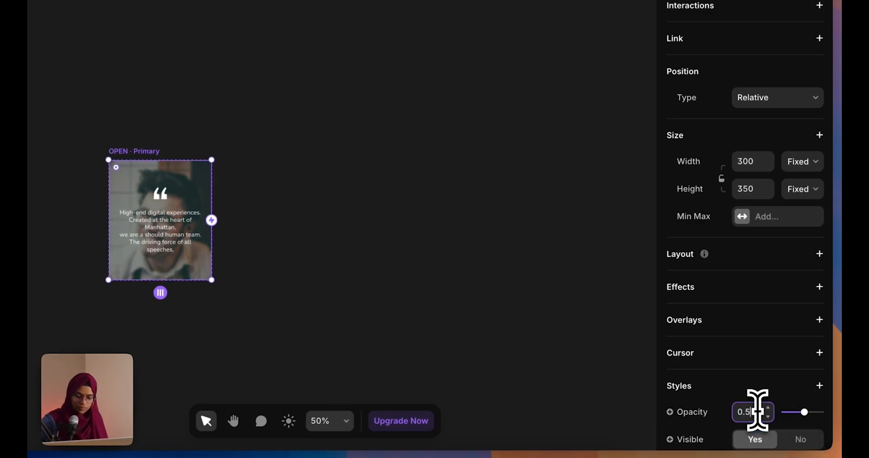
{"action": "left_click", "coordinate": [262, 301]}
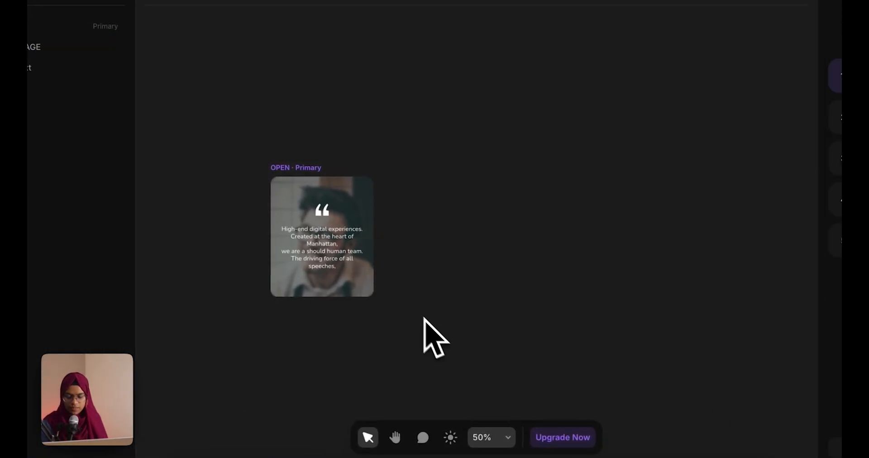
{"action": "left_click", "coordinate": [273, 176]}
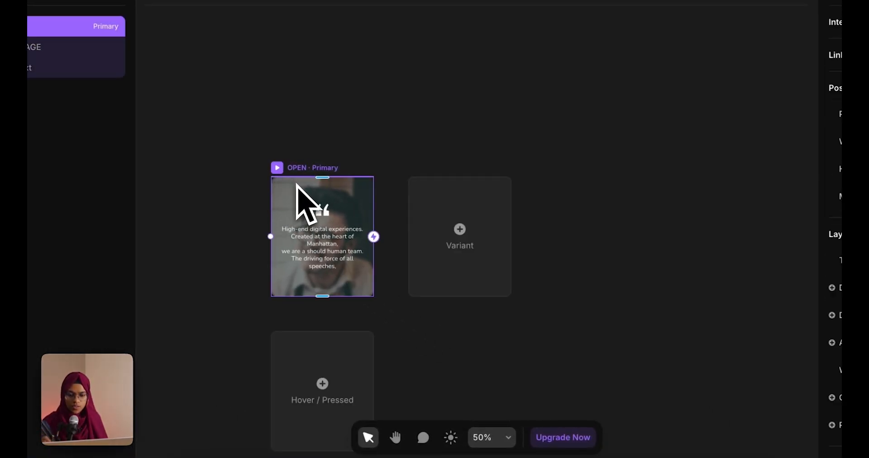
Rename the OPEN variant to HOVER and add a second variant named NORMAL
{"action": "left_click", "coordinate": [54, 113]}
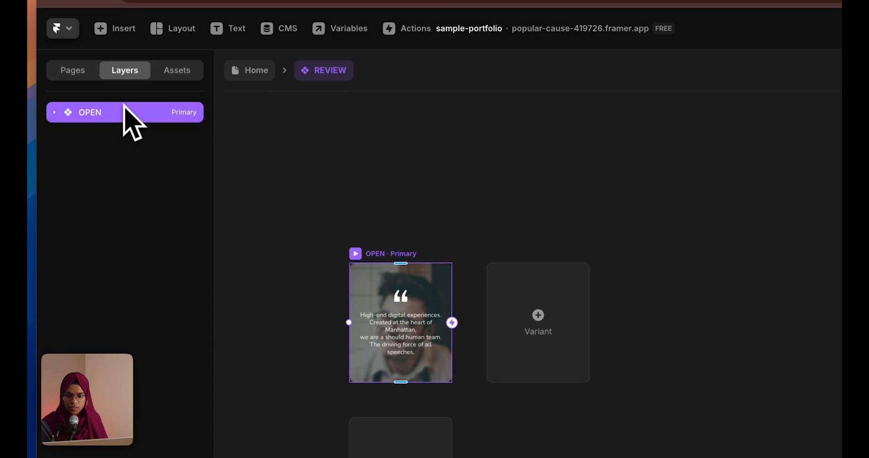
{"action": "double_click", "coordinate": [135, 113]}
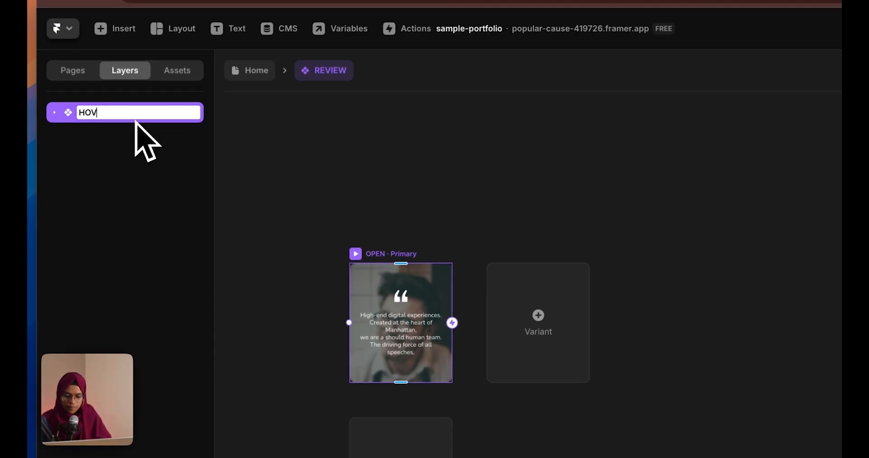
{"action": "key", "text": "Return"}
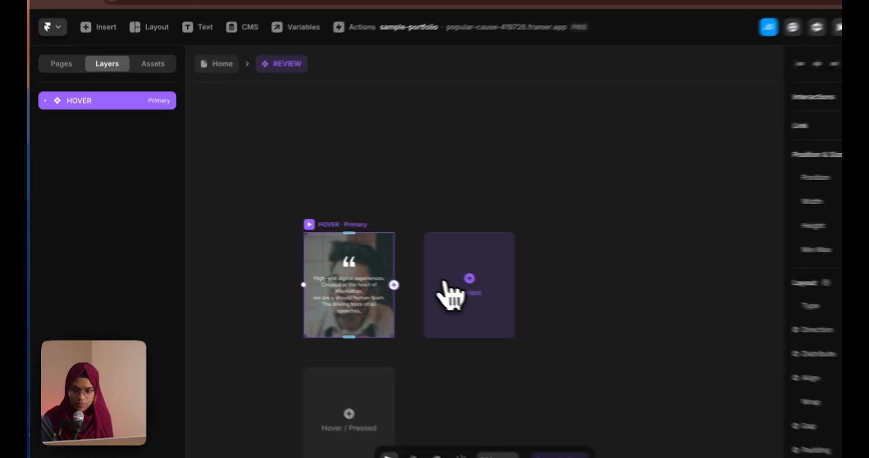
{"action": "left_click", "coordinate": [400, 274]}
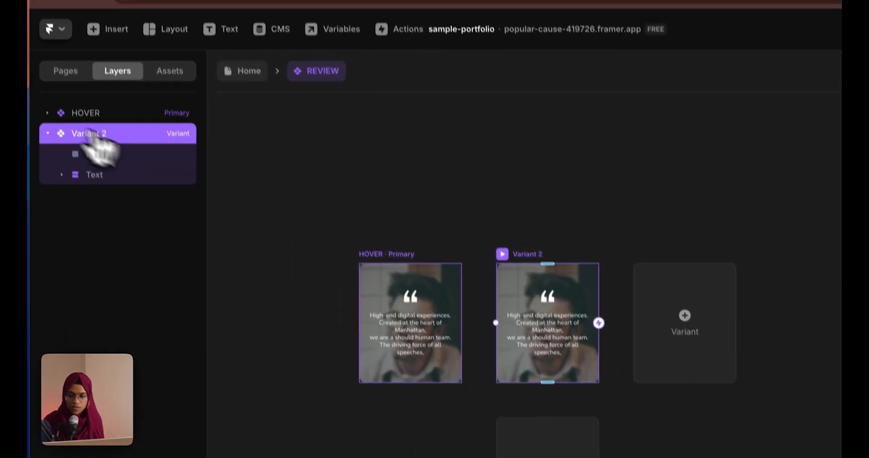
{"action": "double_click", "coordinate": [130, 161]}
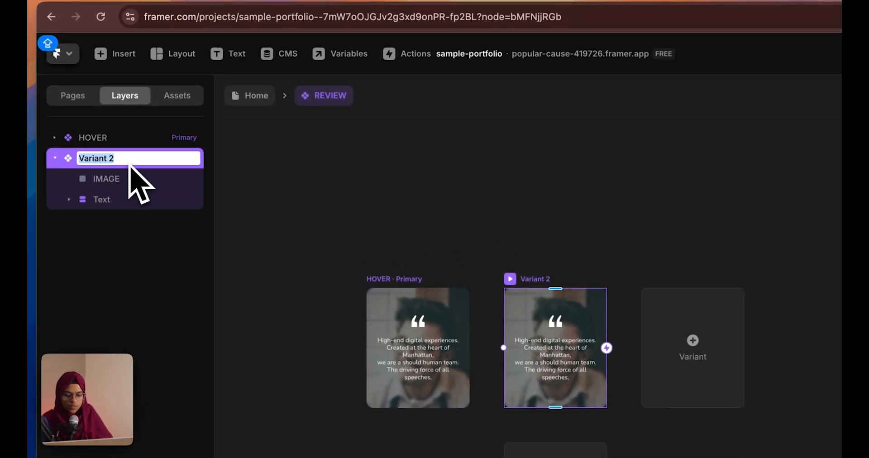
{"action": "key", "text": "Return"}
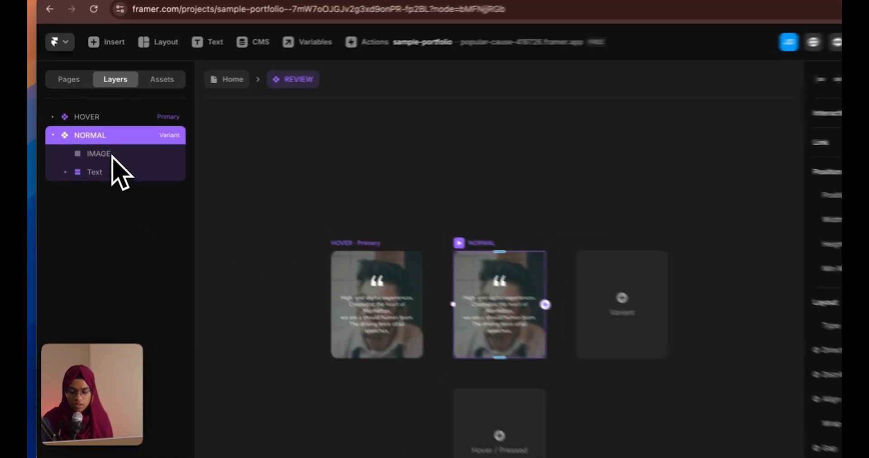
In NORMAL, restore IMAGE to full opacity, move Text to top 52, and set opacity 0
{"action": "left_click", "coordinate": [104, 143]}
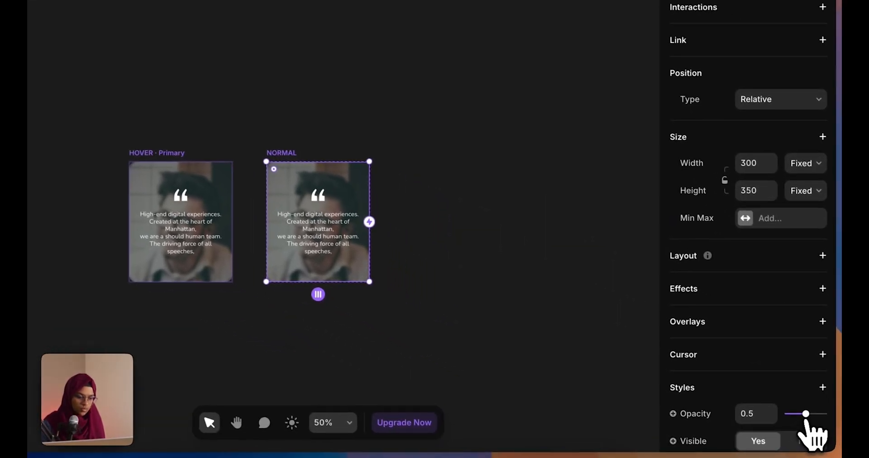
{"action": "left_click_drag", "start_coordinate": [807, 420], "coordinate": [829, 423]}
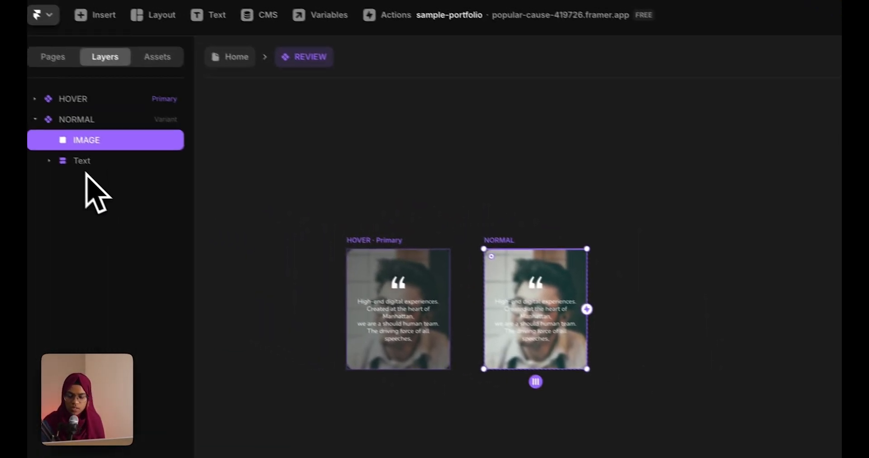
{"action": "left_click", "coordinate": [101, 172]}
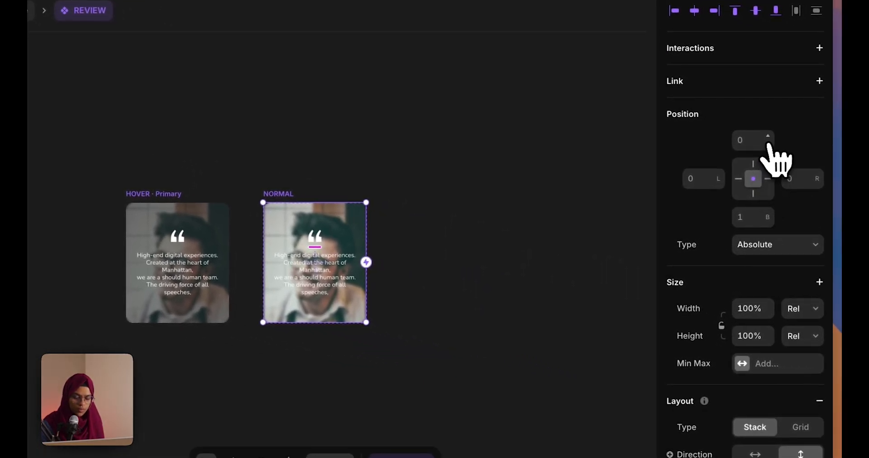
{"action": "left_click_drag", "start_coordinate": [769, 142], "coordinate": [768, 103]}
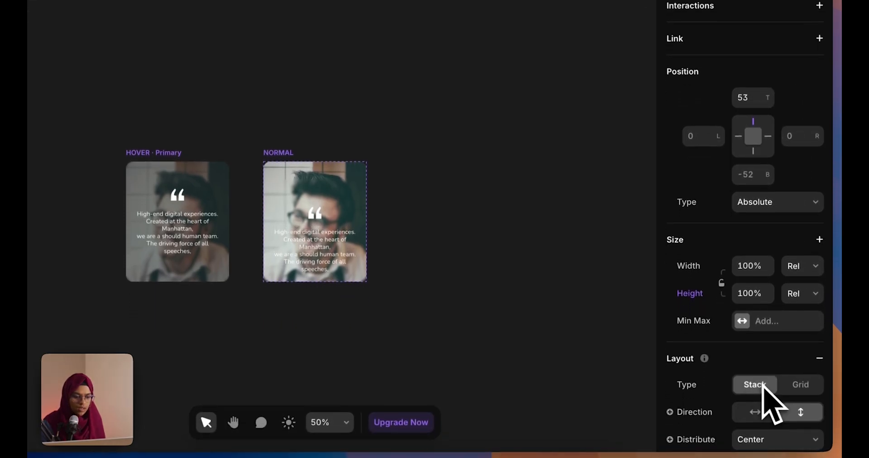
{"action": "scroll", "coordinate": [775, 437], "scroll_direction": "down", "scroll_amount": 8}
{"action": "left_click_drag", "start_coordinate": [821, 362], "coordinate": [784, 362]}
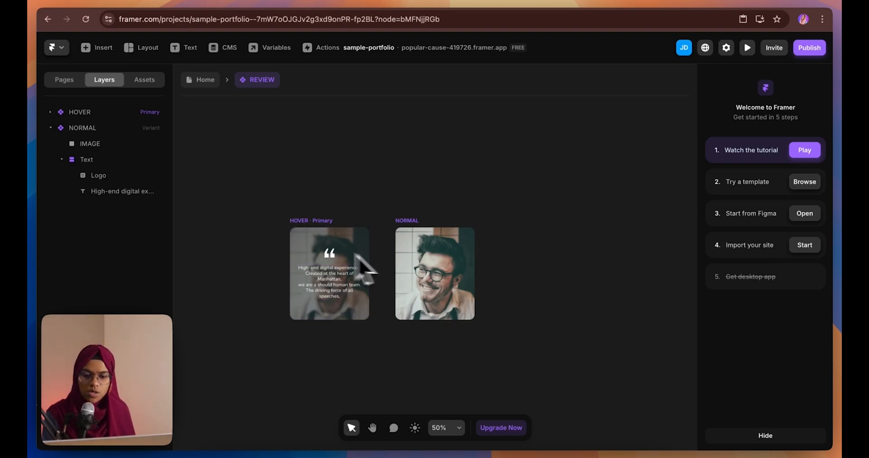
Link NORMAL to HOVER with a Mouse Enter interaction
{"action": "left_click", "coordinate": [414, 229]}
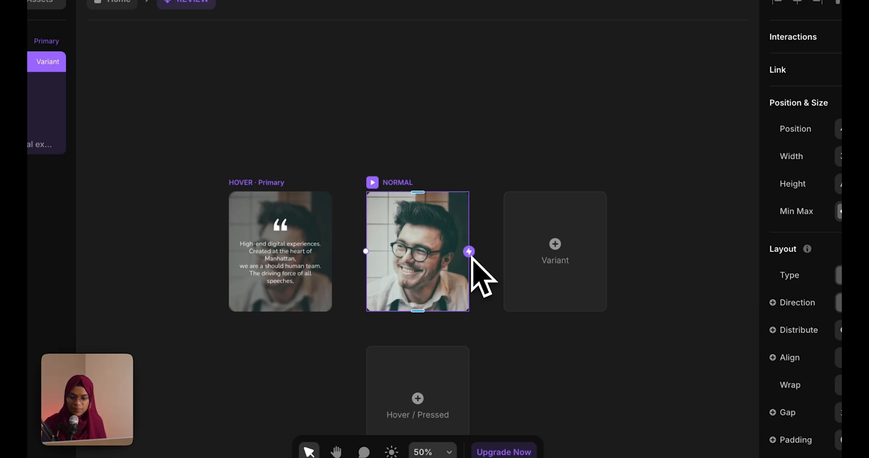
{"action": "left_click_drag", "start_coordinate": [470, 253], "coordinate": [471, 256]}
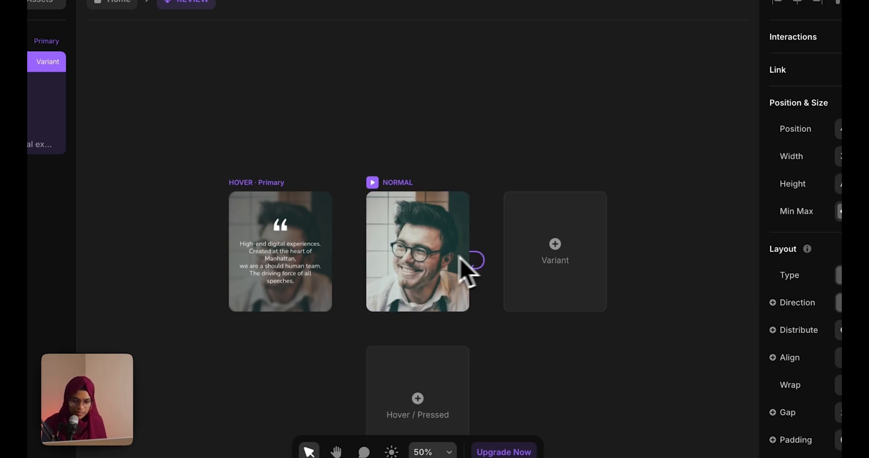
{"action": "left_click_drag", "start_coordinate": [345, 261], "coordinate": [314, 261]}
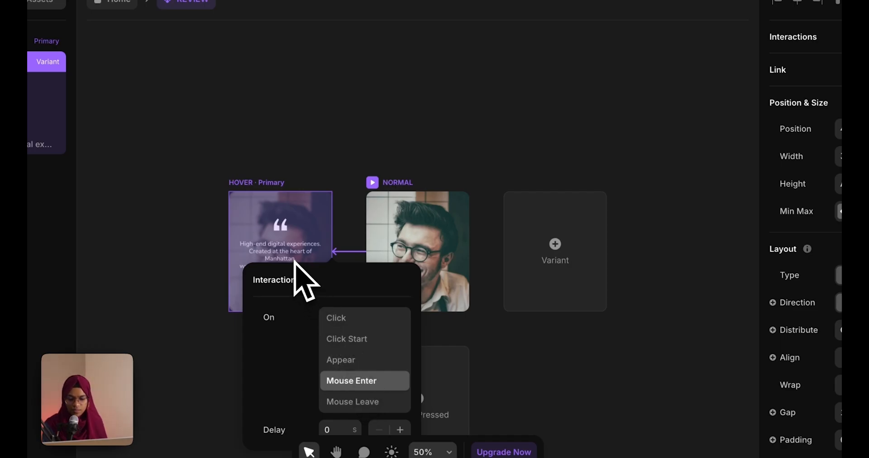
{"action": "left_click", "coordinate": [282, 144]}
Link HOVER back to NORMAL with a Mouse Leave interaction
{"action": "left_click", "coordinate": [273, 192]}
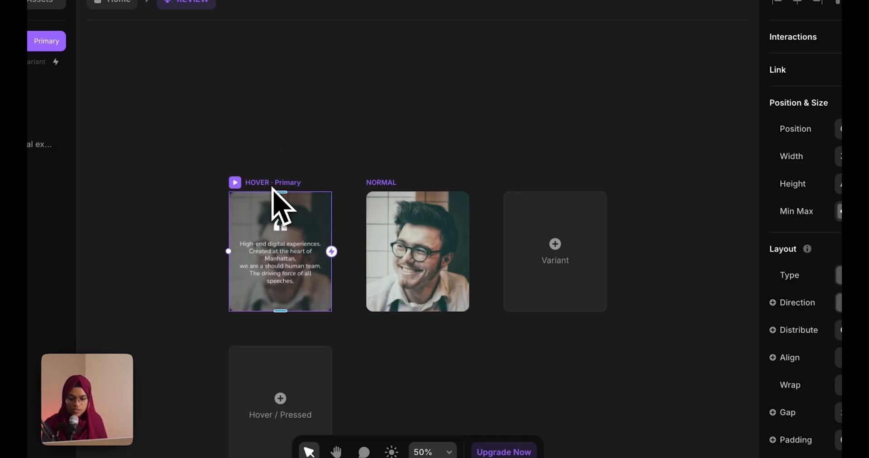
{"action": "left_click_drag", "start_coordinate": [332, 252], "coordinate": [386, 266]}
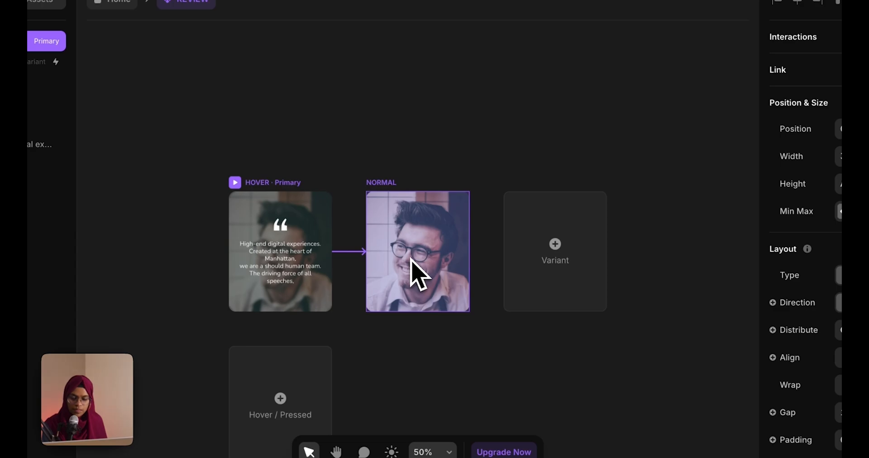
{"action": "left_click_drag", "start_coordinate": [410, 262], "coordinate": [412, 263]}
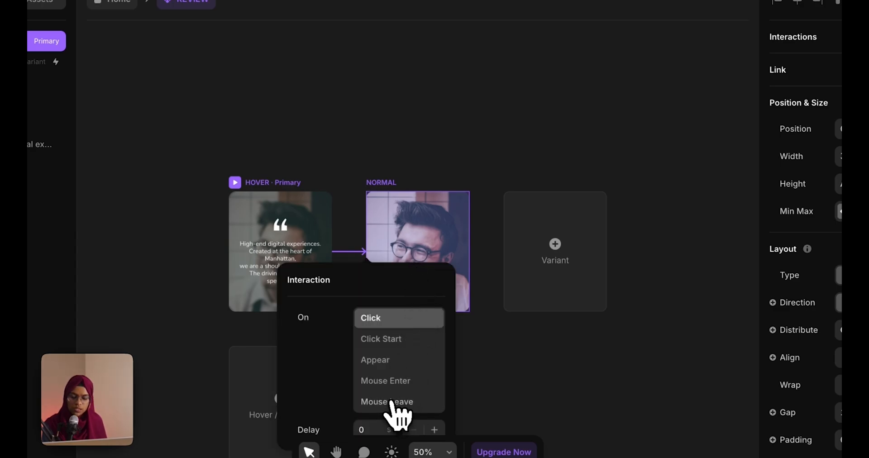
{"action": "left_click", "coordinate": [521, 353]}
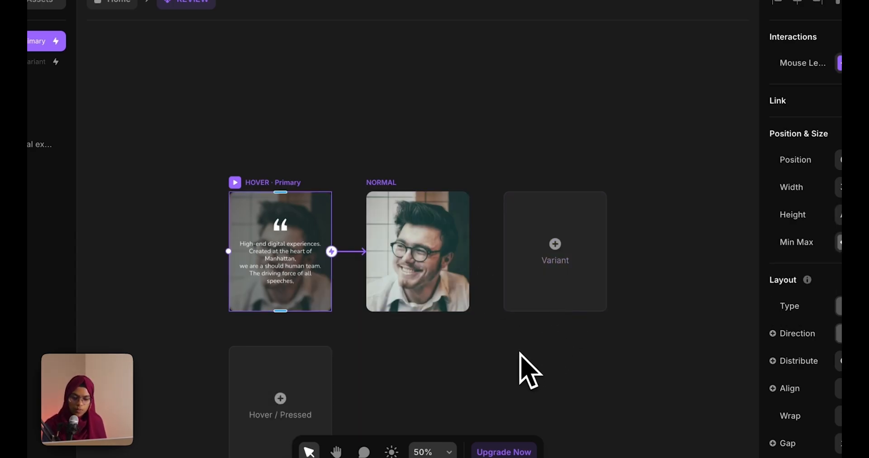
{"action": "left_click", "coordinate": [518, 352]}
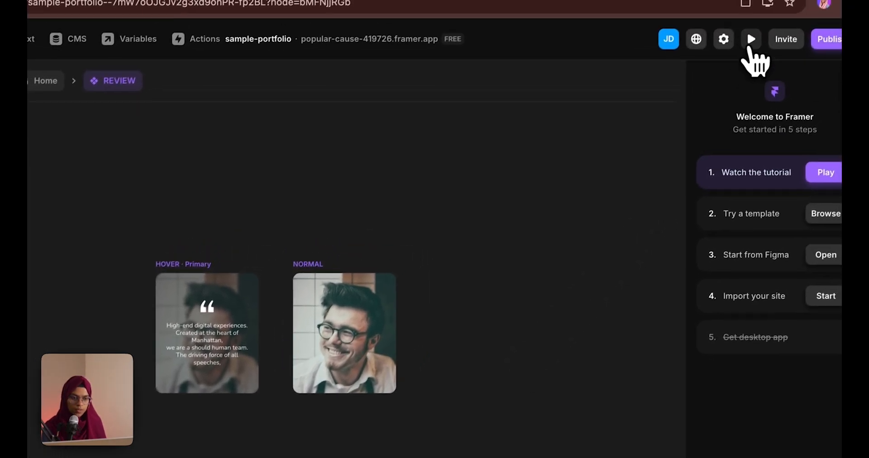
{"action": "left_click", "coordinate": [748, 41]}
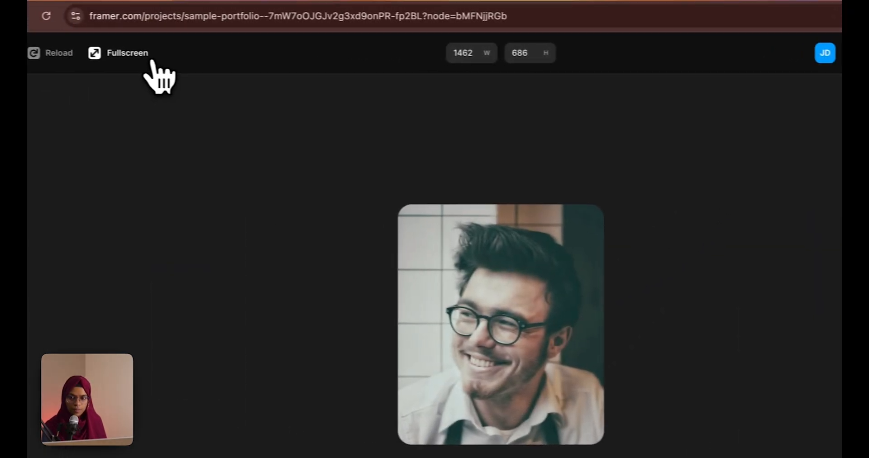
{"action": "mouse_move", "coordinate": [446, 292]}
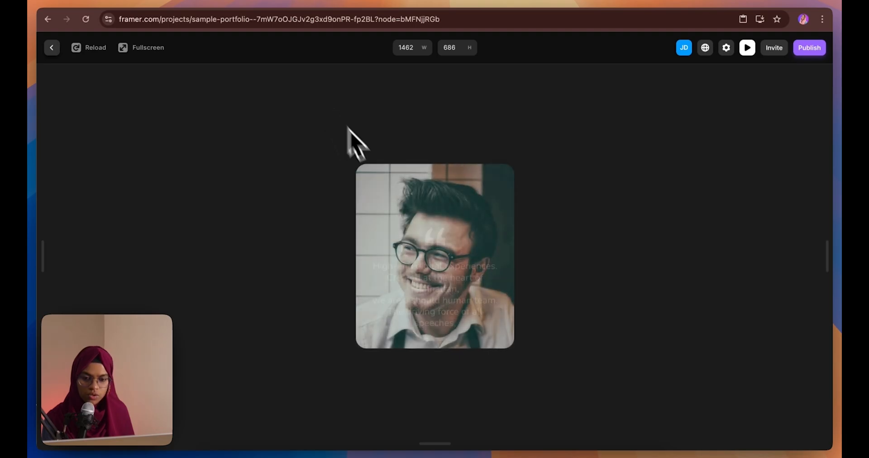
{"action": "mouse_move", "coordinate": [402, 219]}
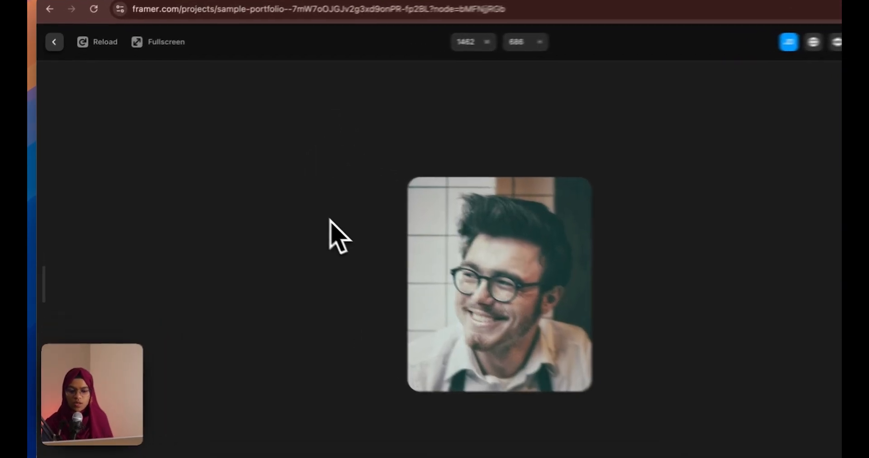
{"action": "left_click", "coordinate": [57, 36]}
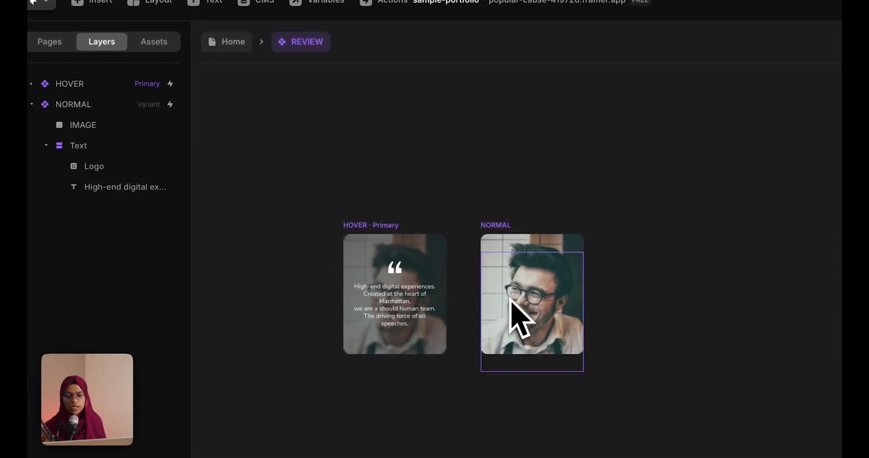
{"action": "left_click", "coordinate": [521, 242]}
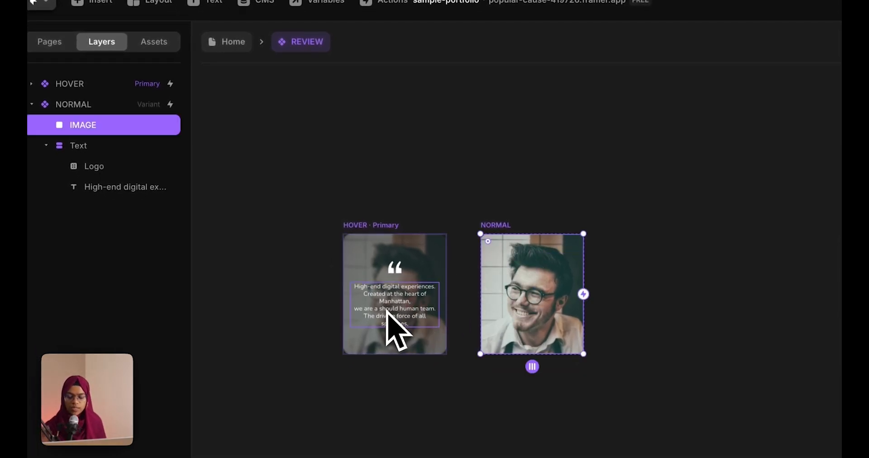
{"action": "left_click", "coordinate": [505, 194]}
{"action": "left_click", "coordinate": [352, 226]}
{"action": "left_click", "coordinate": [32, 104]}
{"action": "left_click", "coordinate": [31, 84]}
{"action": "left_click", "coordinate": [96, 155]}
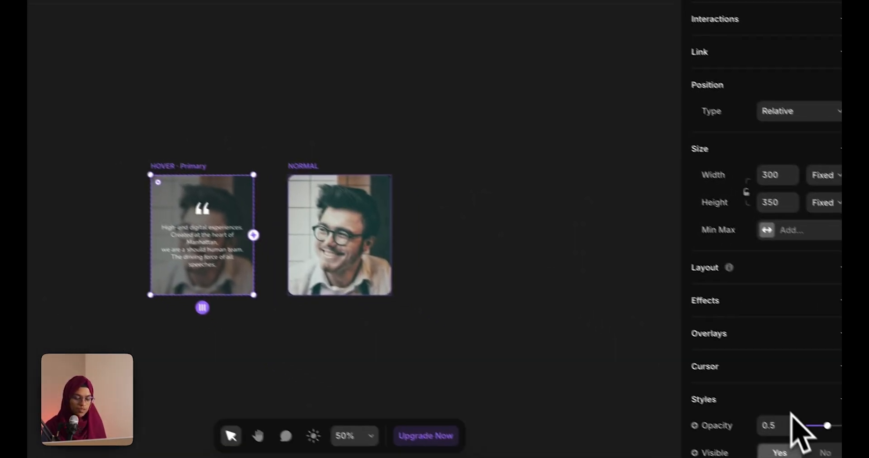
{"action": "scroll", "coordinate": [783, 421], "scroll_direction": "down", "scroll_amount": 5}
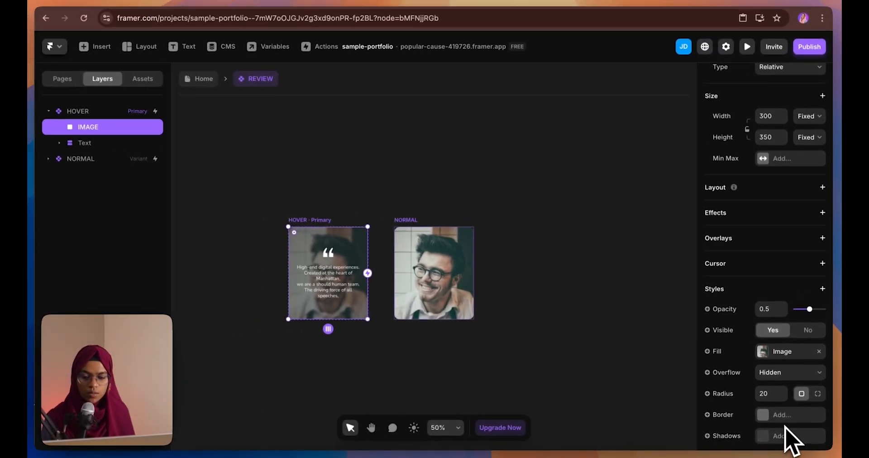
{"action": "left_click", "coordinate": [124, 113]}
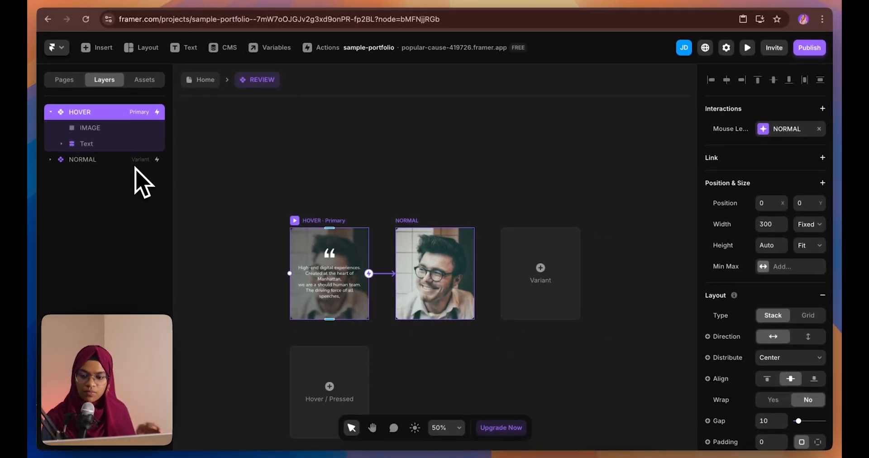
{"action": "left_click", "coordinate": [135, 161]}
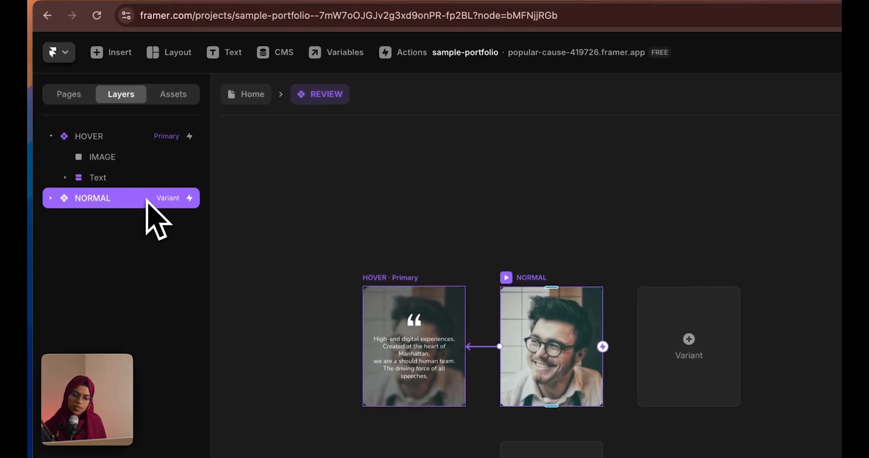
{"action": "left_click", "coordinate": [120, 132]}
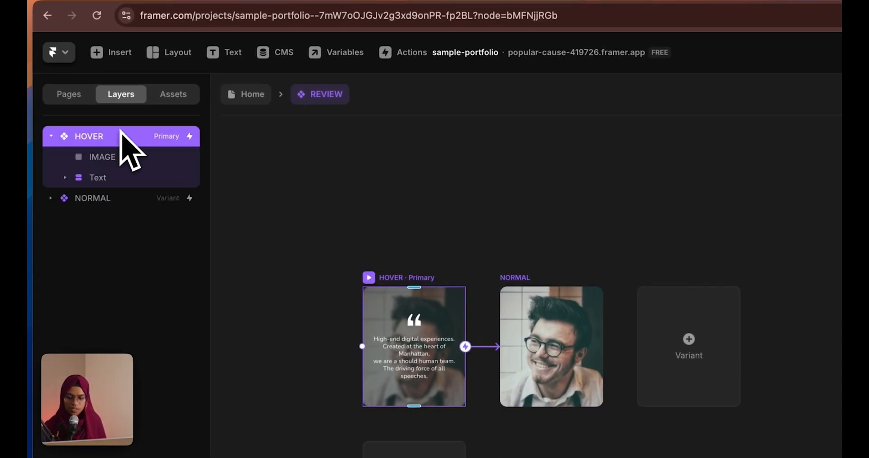
{"action": "left_click", "coordinate": [121, 157]}
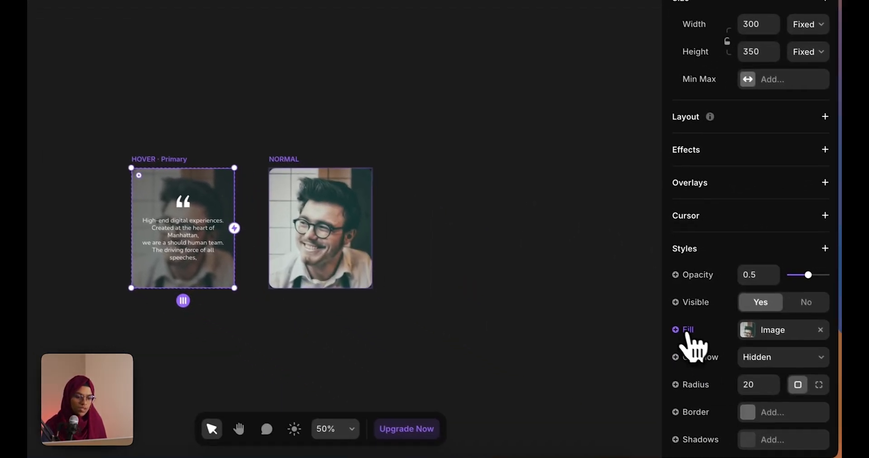
Turn the HOVER card's image fill into an Image variable
{"action": "left_click", "coordinate": [671, 326]}
{"action": "mouse_move", "coordinate": [692, 352]}
{"action": "left_click", "coordinate": [779, 374]}
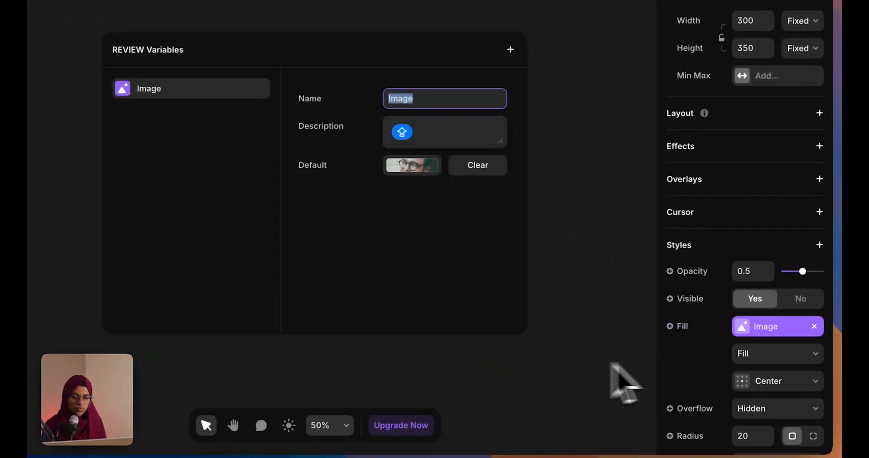
{"action": "left_click", "coordinate": [569, 383]}
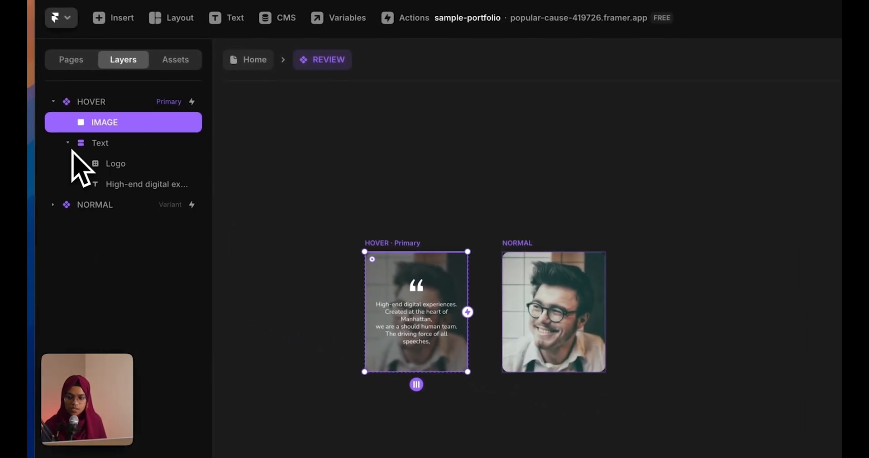
Bind the quote text's content to a plain text variable named CONTENT
{"action": "left_click", "coordinate": [121, 184]}
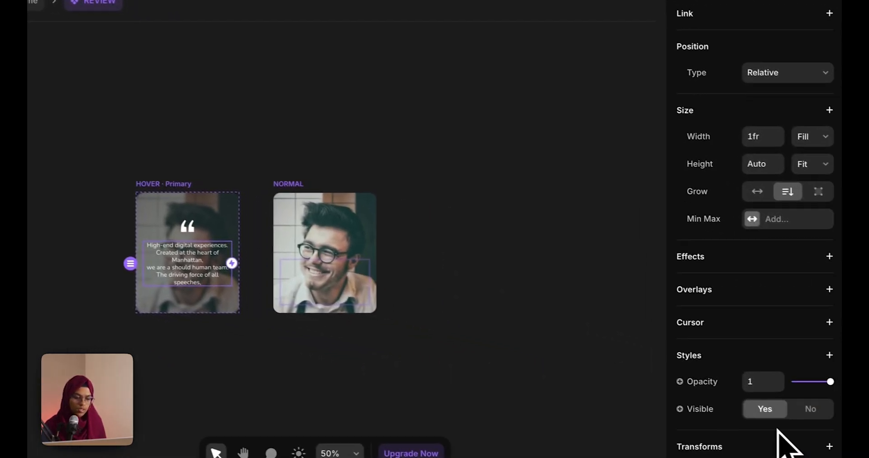
{"action": "scroll", "coordinate": [779, 435], "scroll_direction": "down", "scroll_amount": 5}
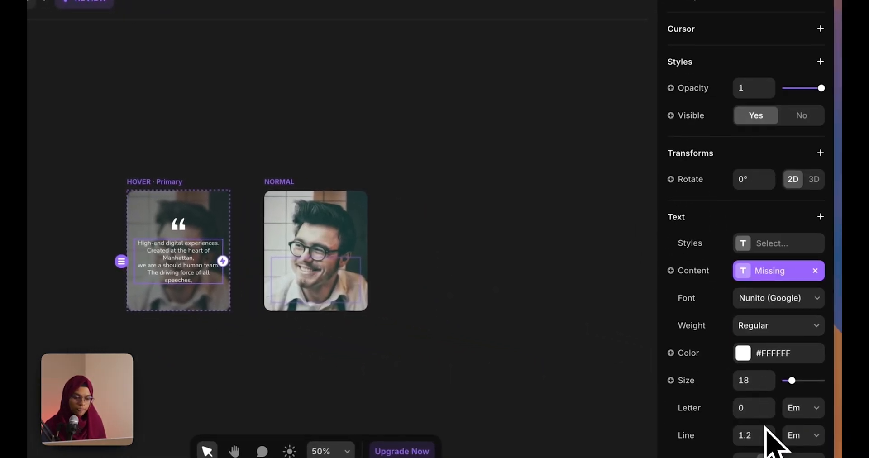
{"action": "left_click", "coordinate": [686, 274]}
{"action": "mouse_move", "coordinate": [695, 317]}
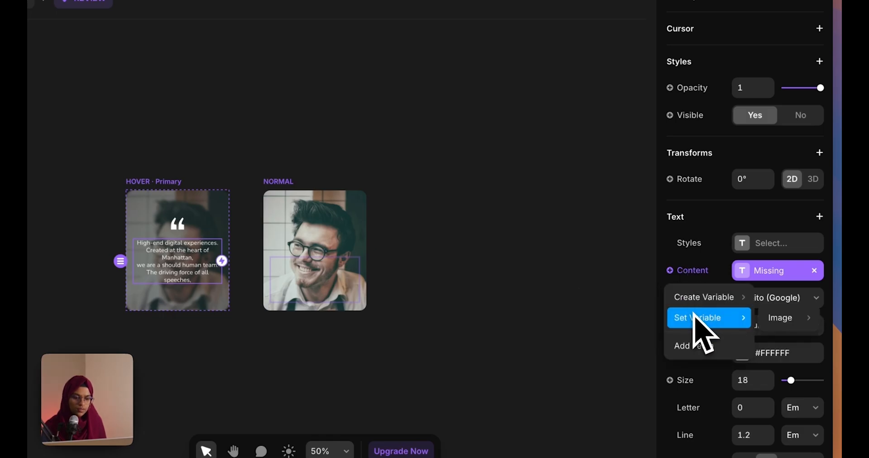
{"action": "mouse_move", "coordinate": [692, 299]}
{"action": "left_click", "coordinate": [623, 299]}
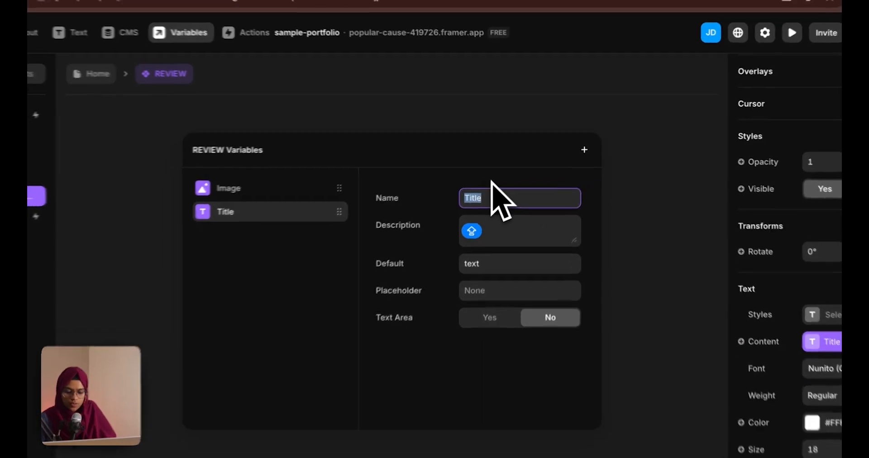
{"action": "type", "text": "CONT"}
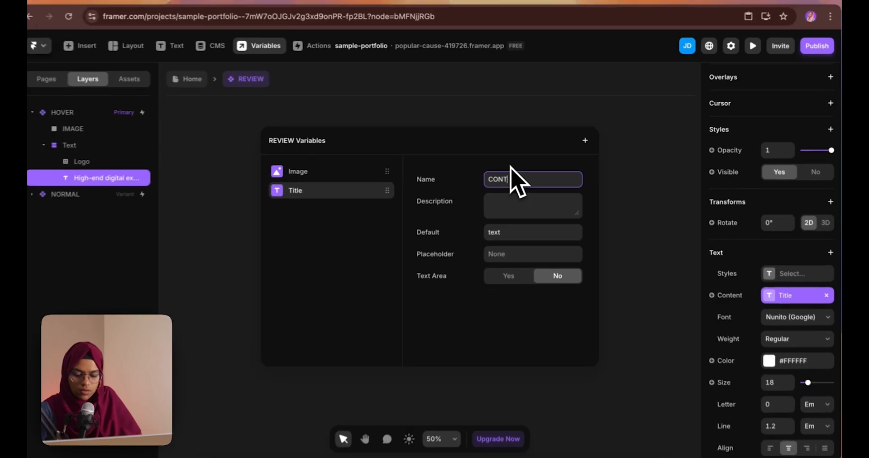
{"action": "type", "text": "ENT"}
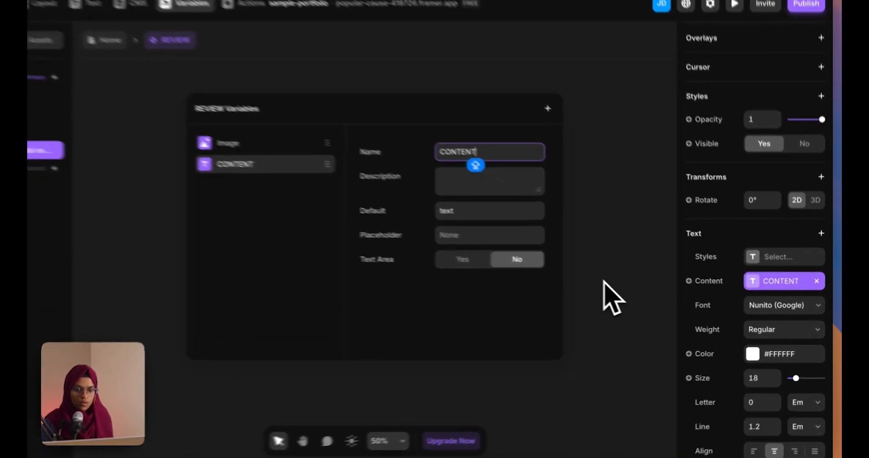
{"action": "left_click", "coordinate": [634, 294]}
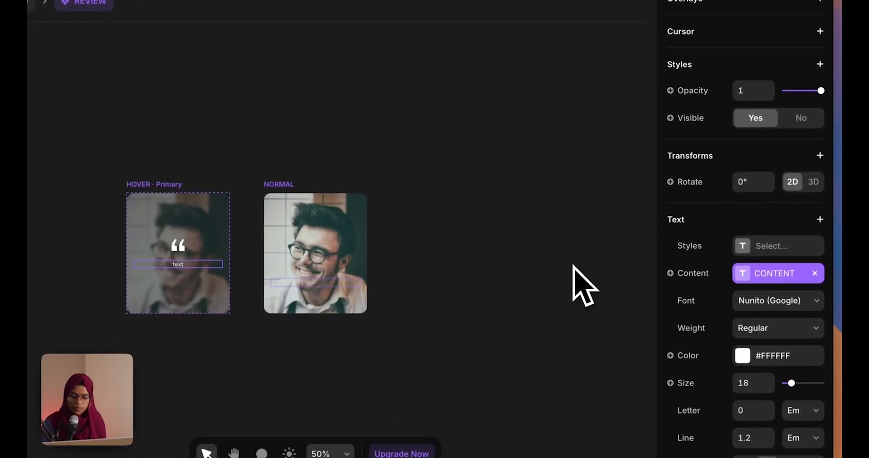
{"action": "left_click", "coordinate": [742, 271]}
{"action": "left_click", "coordinate": [537, 241]}
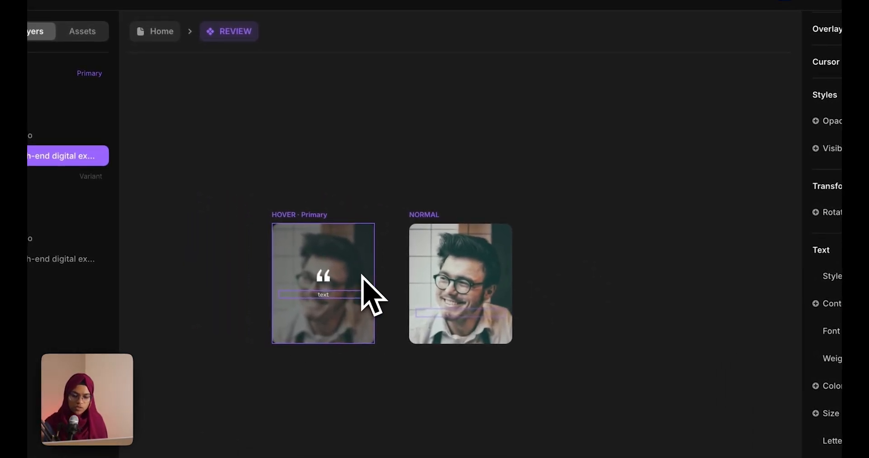
On the Home page, set the REVIEW instance to Fit Content width and the NORMAL variant
{"action": "left_click", "coordinate": [565, 322]}
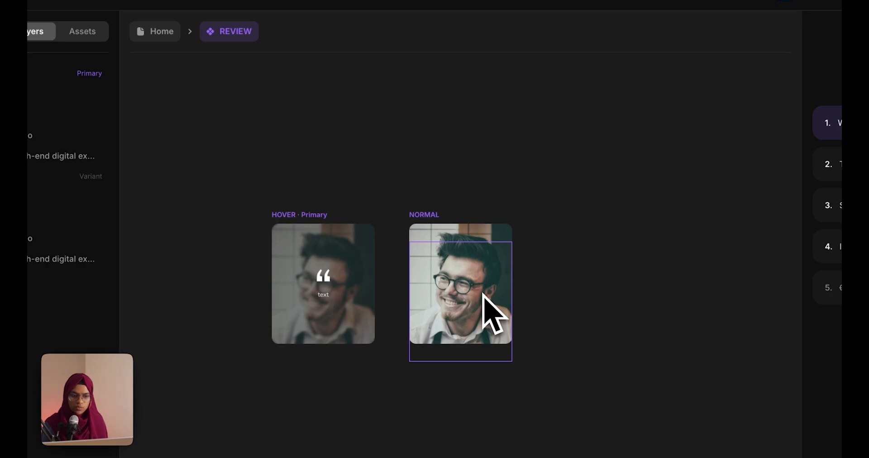
{"action": "left_click", "coordinate": [155, 31]}
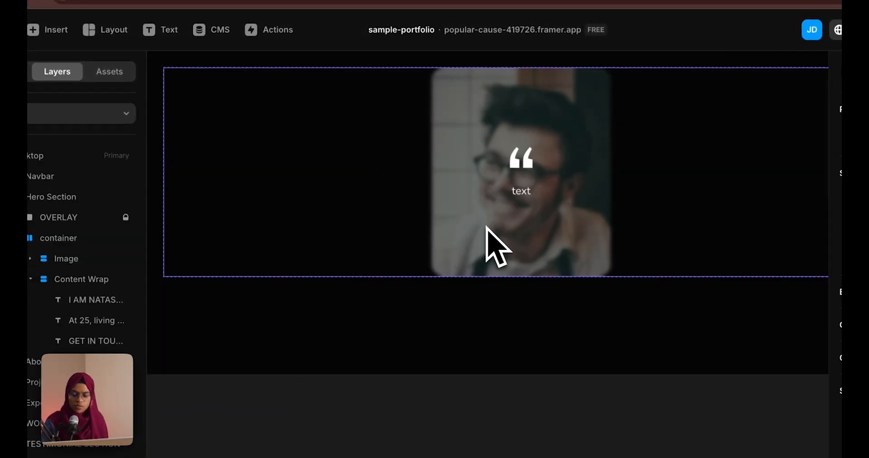
{"action": "scroll", "coordinate": [514, 209], "scroll_direction": "down", "scroll_amount": 5}
{"action": "left_click", "coordinate": [516, 219]}
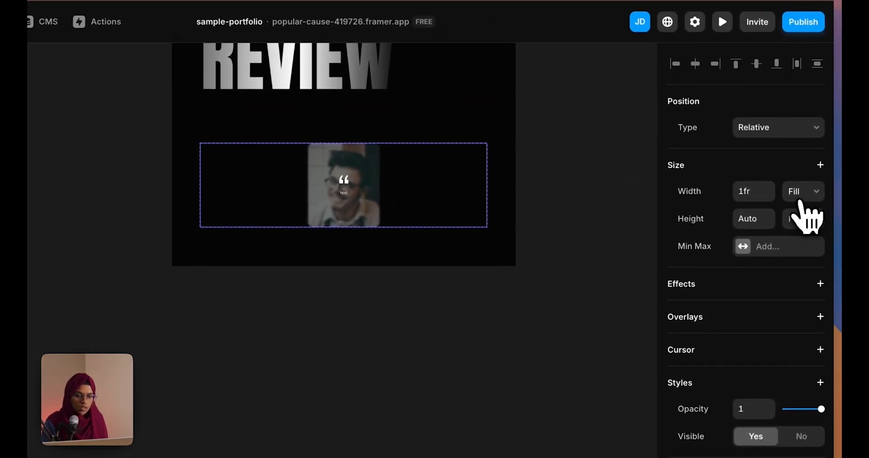
{"action": "left_click", "coordinate": [799, 199]}
{"action": "left_click", "coordinate": [800, 208]}
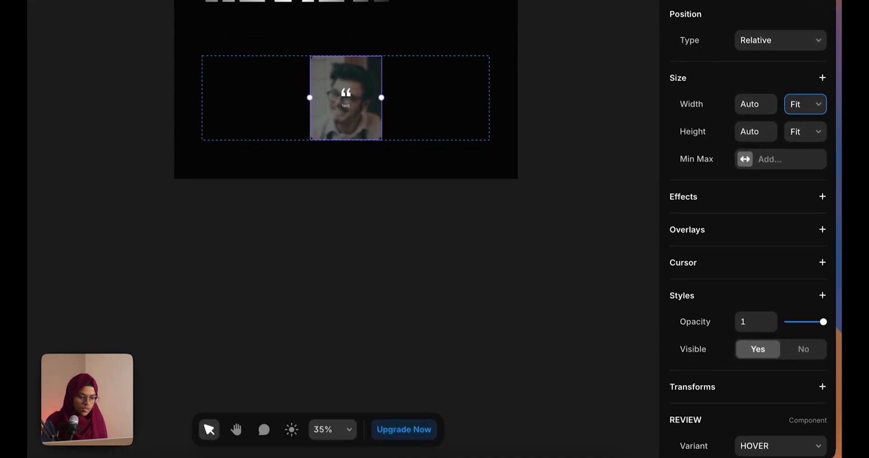
{"action": "scroll", "coordinate": [756, 439], "scroll_direction": "down", "scroll_amount": 4}
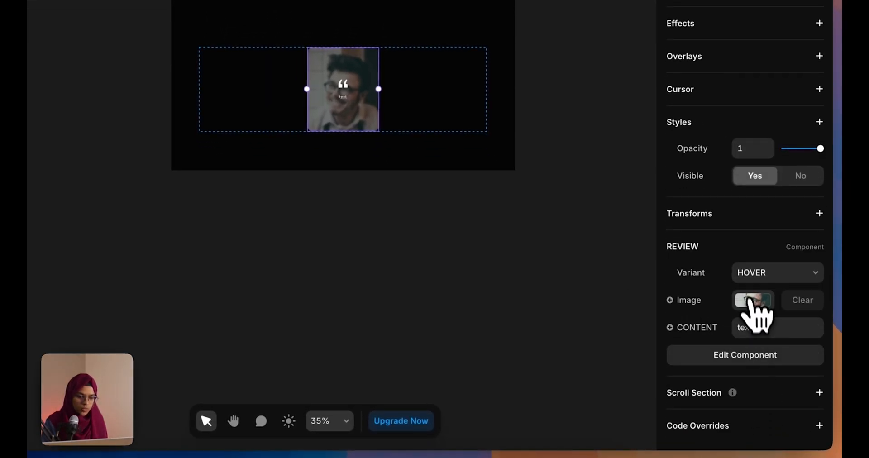
{"action": "left_click", "coordinate": [753, 276]}
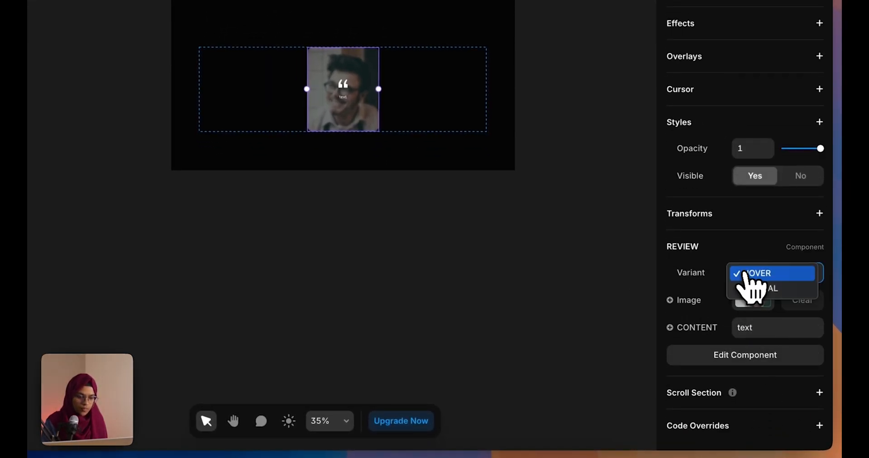
{"action": "left_click", "coordinate": [756, 289]}
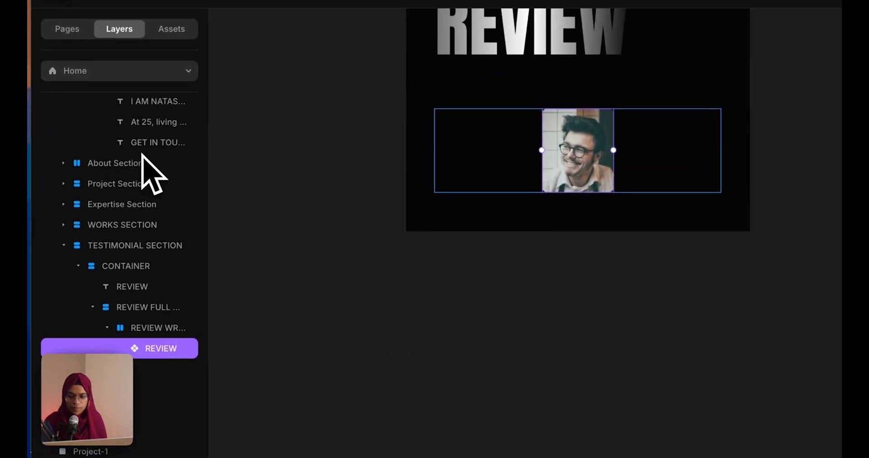
Duplicate the REVIEW card and widen the gap in REVIEW WRAP
{"action": "left_click", "coordinate": [658, 290]}
{"action": "left_click", "coordinate": [577, 158]}
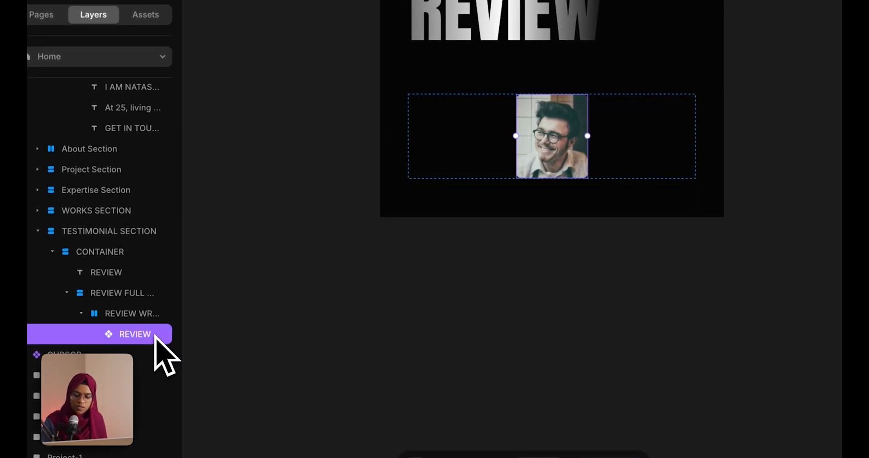
{"action": "key", "text": "ctrl+d"}
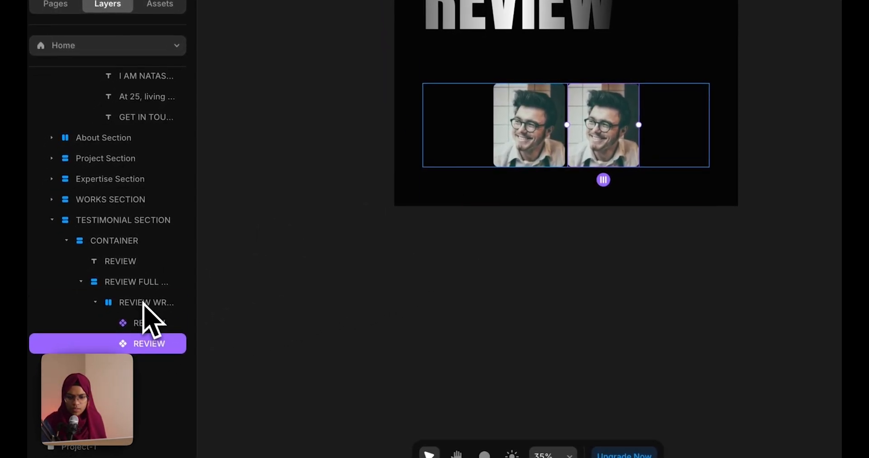
{"action": "left_click", "coordinate": [144, 302]}
{"action": "mouse_move", "coordinate": [513, 162]}
{"action": "left_mouse_down"}
{"action": "mouse_move", "coordinate": [547, 154]}
{"action": "mouse_move", "coordinate": [525, 153]}
{"action": "left_mouse_up"}
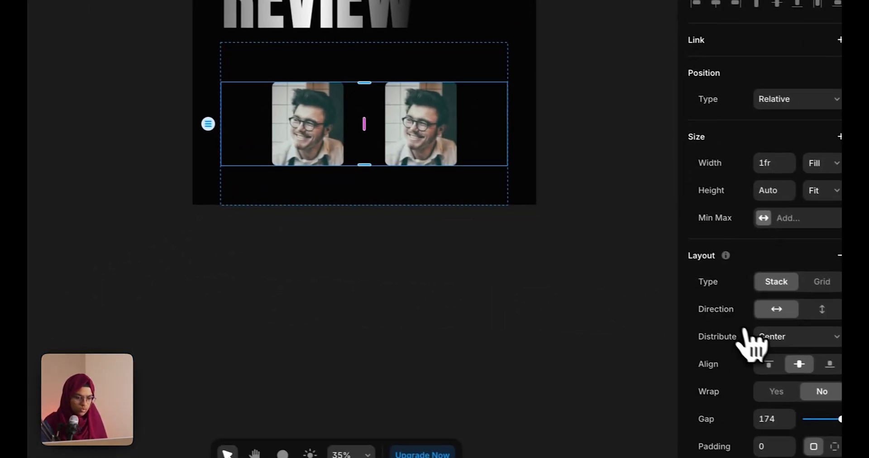
Set the row's distribution to End and widen the gap to 278, matching the Figma design
{"action": "left_click", "coordinate": [751, 337]}
{"action": "left_click", "coordinate": [760, 320]}
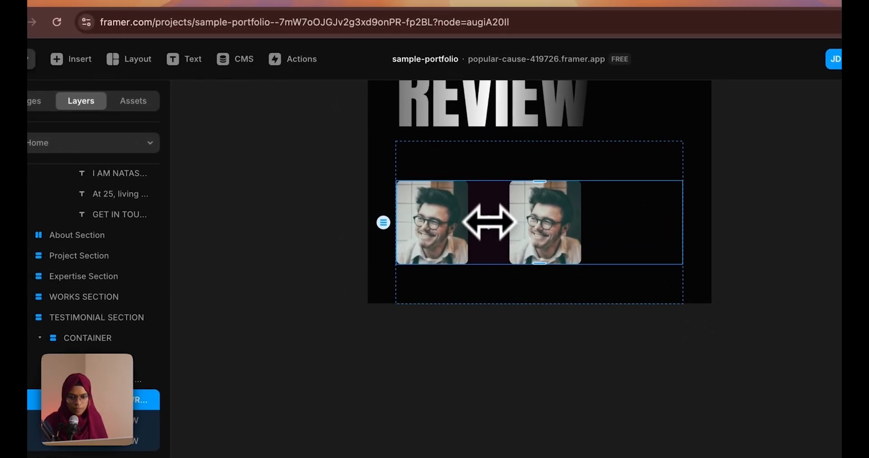
{"action": "left_click_drag", "start_coordinate": [304, 128], "coordinate": [322, 126]}
{"action": "left_click_drag", "start_coordinate": [511, 228], "coordinate": [515, 229]}
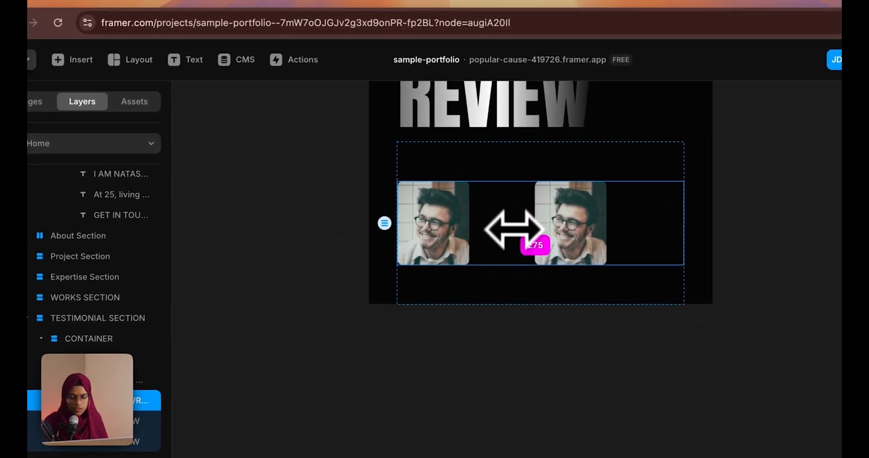
{"action": "left_click", "coordinate": [271, 5]}
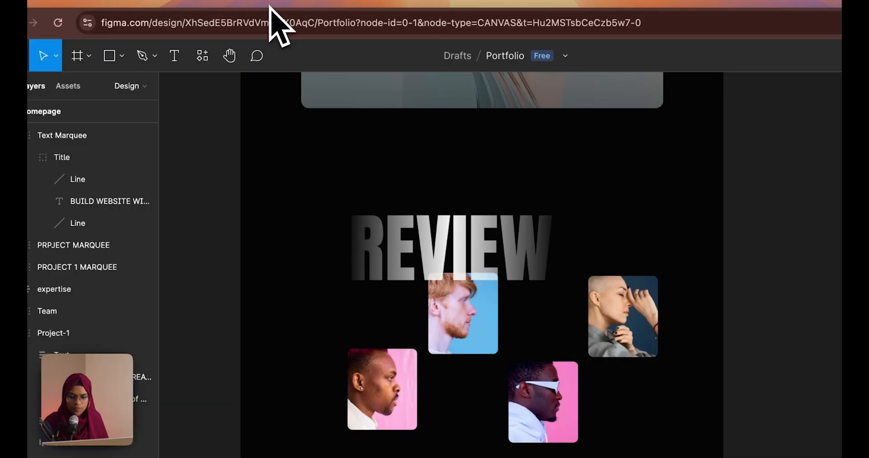
{"action": "left_click", "coordinate": [145, 6]}
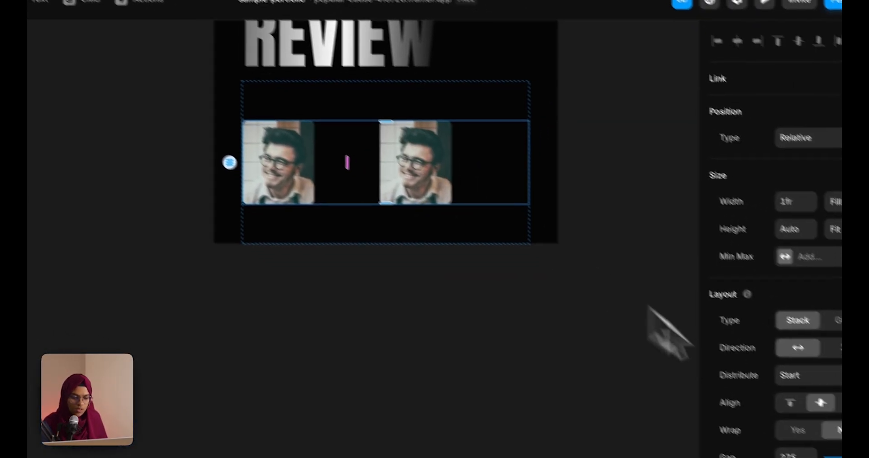
{"action": "left_click", "coordinate": [817, 379]}
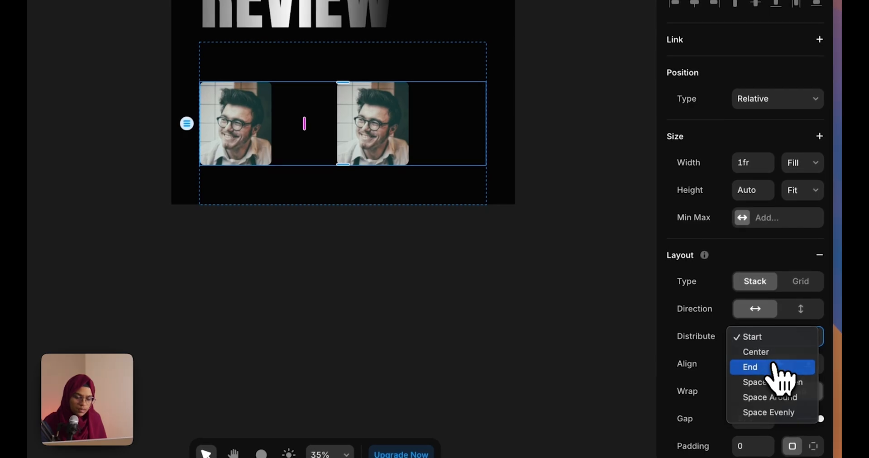
{"action": "left_click", "coordinate": [817, 403]}
{"action": "left_click_drag", "start_coordinate": [382, 124], "coordinate": [401, 138]}
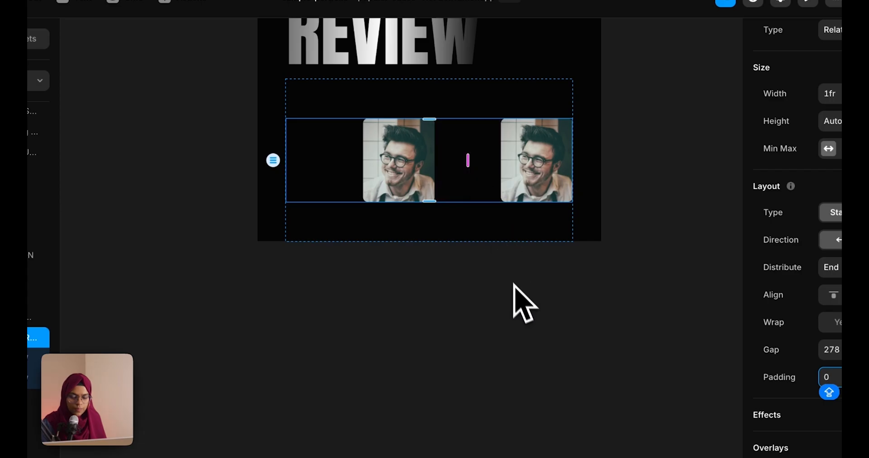
{"action": "left_click", "coordinate": [513, 283]}
Replace the right card's image with a woman's portrait
{"action": "left_click", "coordinate": [520, 170]}
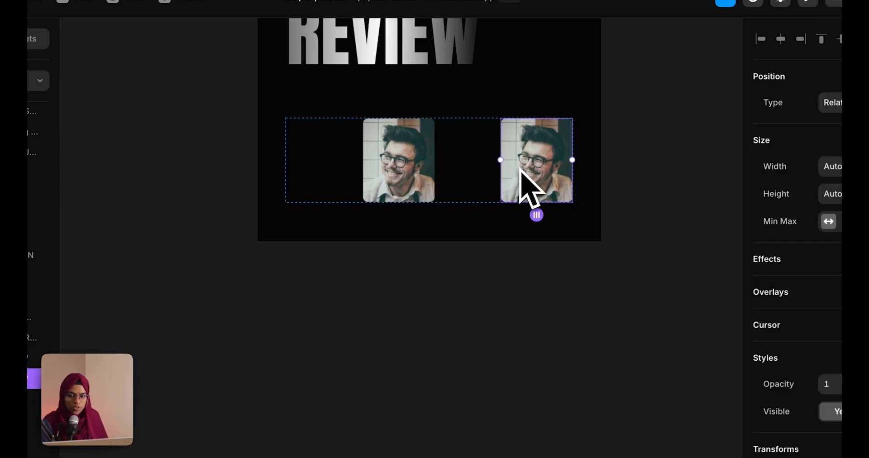
{"action": "scroll", "coordinate": [790, 380], "scroll_direction": "down", "scroll_amount": 3}
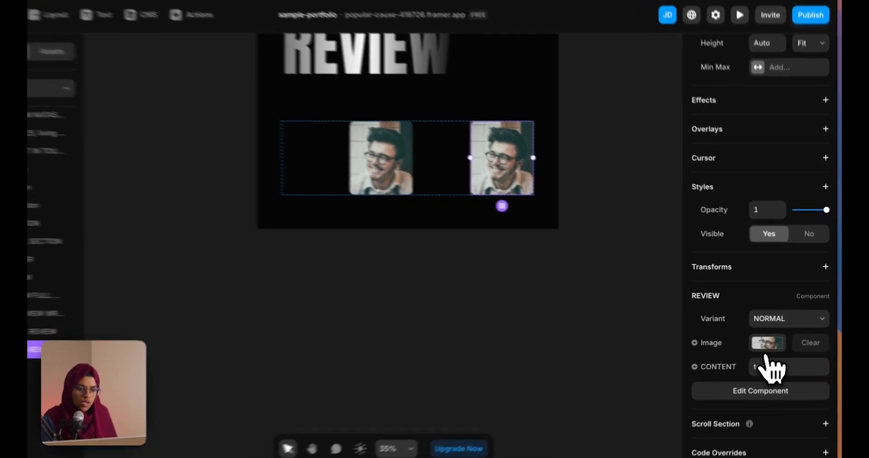
{"action": "left_click", "coordinate": [772, 335]}
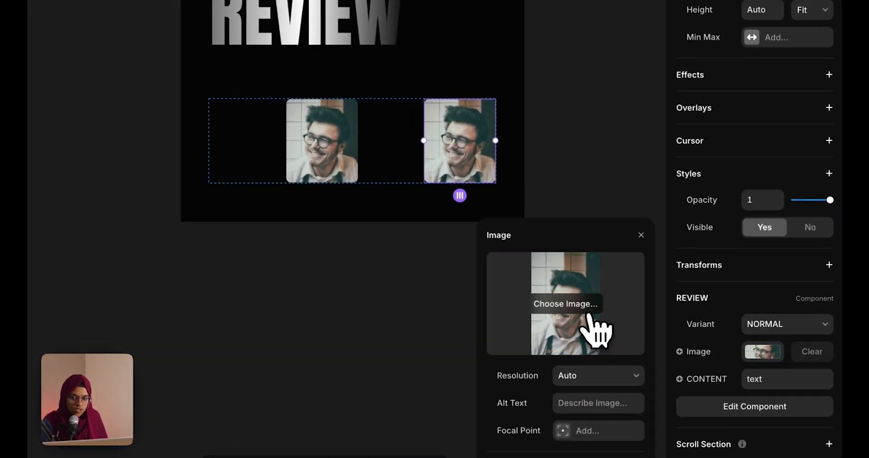
{"action": "left_click", "coordinate": [589, 312]}
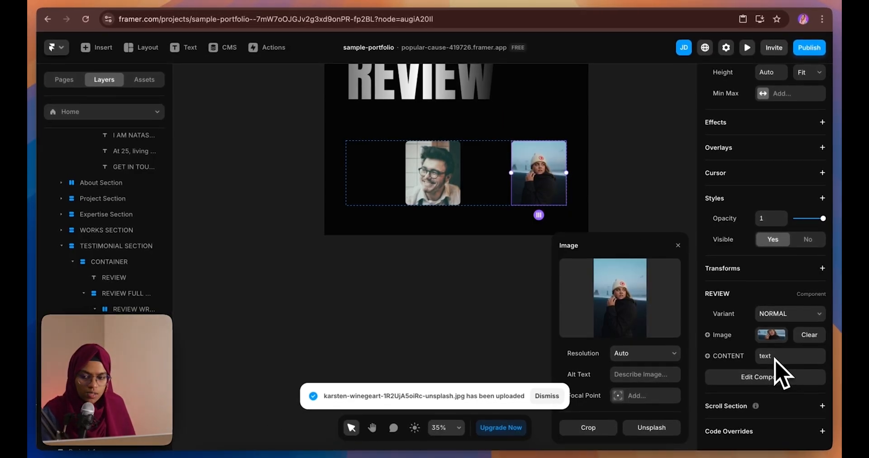
Duplicate the photo row and set the copy's distribution to Start
{"action": "left_click", "coordinate": [518, 318]}
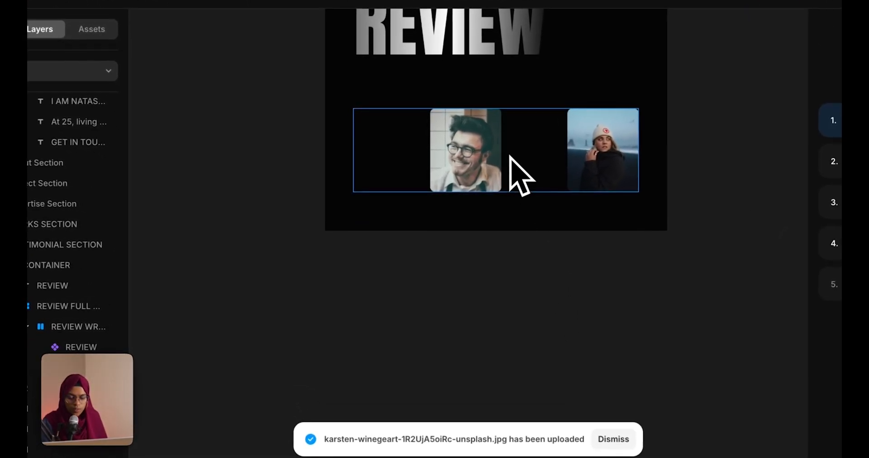
{"action": "left_click", "coordinate": [475, 193]}
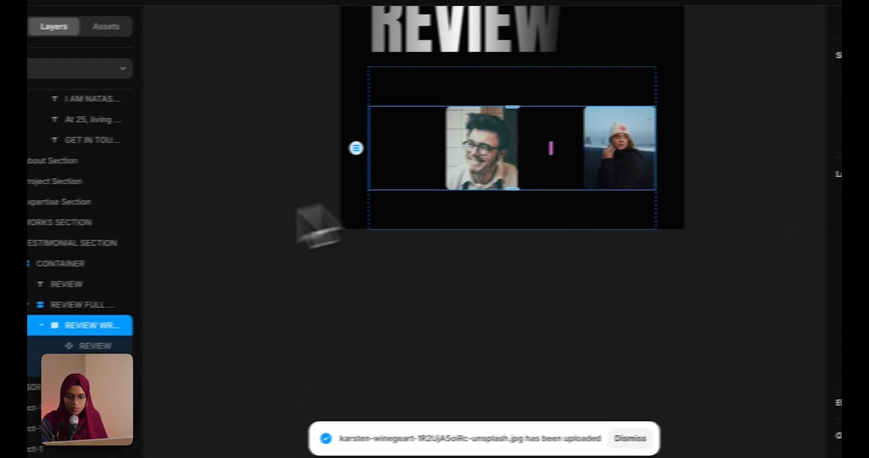
{"action": "left_click", "coordinate": [41, 325]}
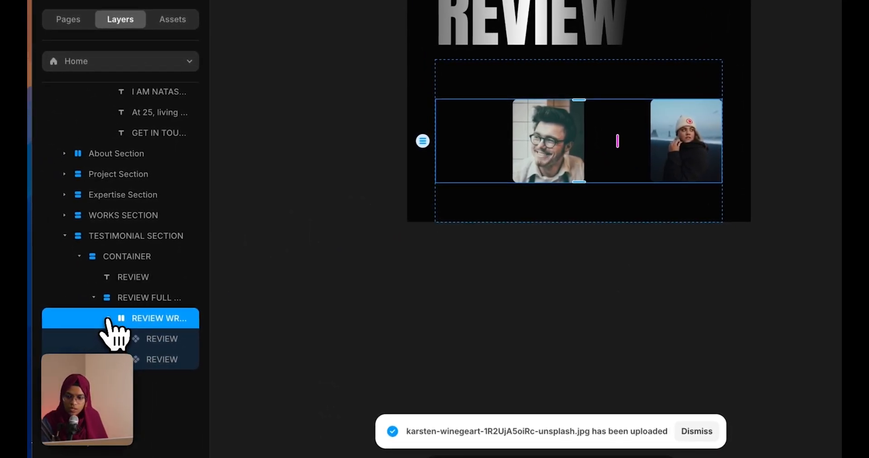
{"action": "left_click", "coordinate": [480, 165]}
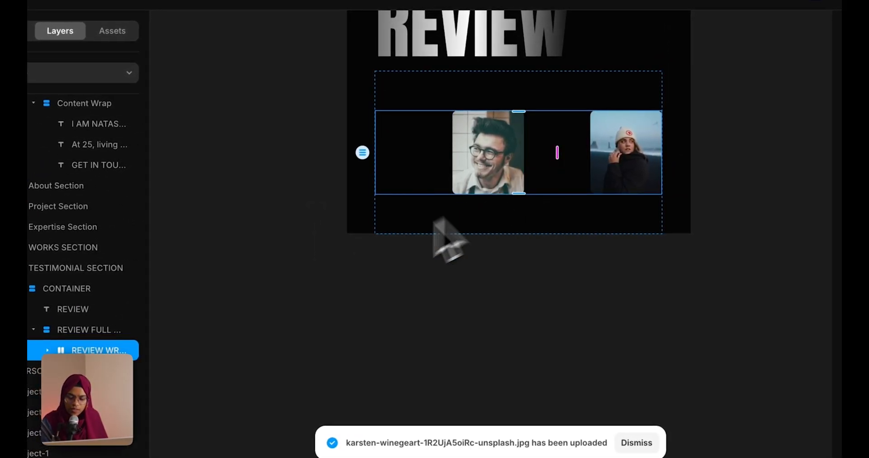
{"action": "key", "text": "ctrl+d"}
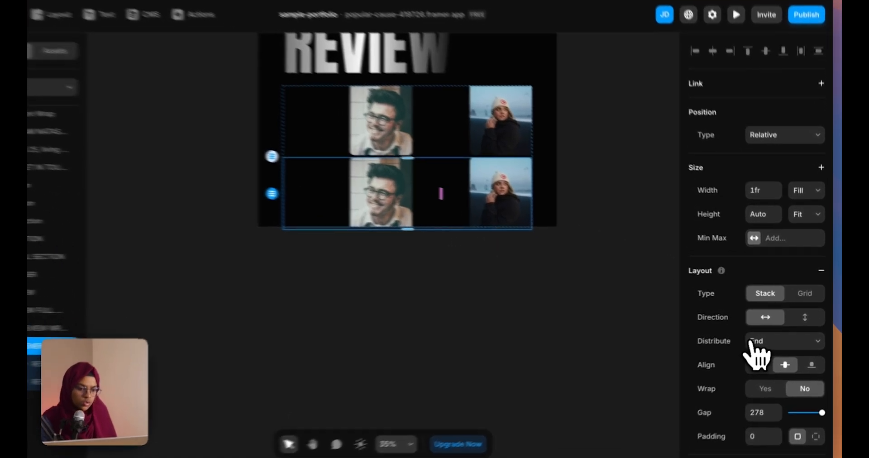
{"action": "left_click", "coordinate": [769, 336]}
{"action": "left_click", "coordinate": [771, 316]}
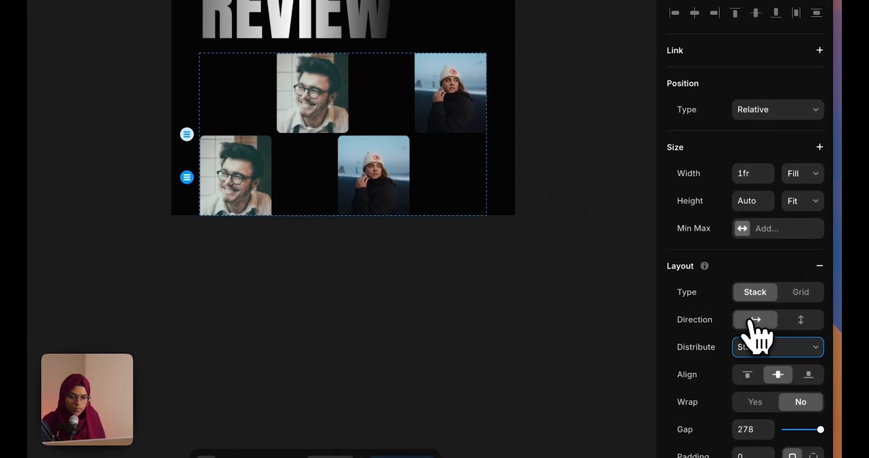
Open the bottom-left card's image settings to choose a new portrait
{"action": "left_click", "coordinate": [235, 176]}
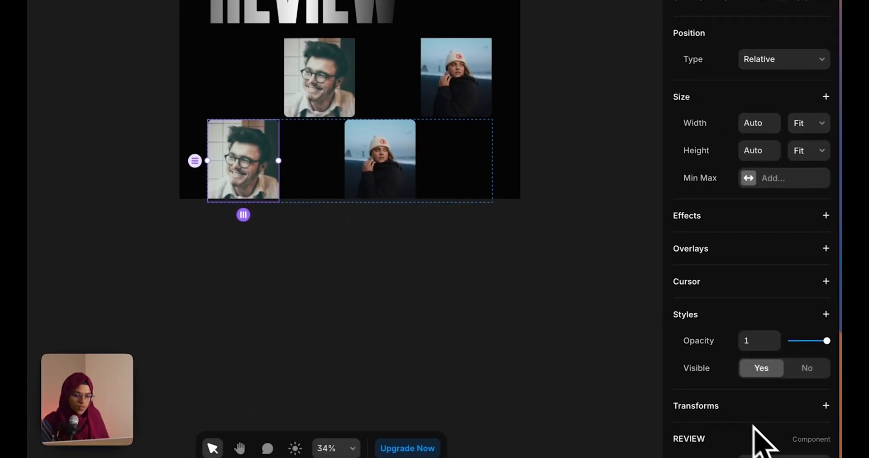
{"action": "scroll", "coordinate": [774, 434], "scroll_direction": "down", "scroll_amount": 5}
{"action": "left_click", "coordinate": [750, 344]}
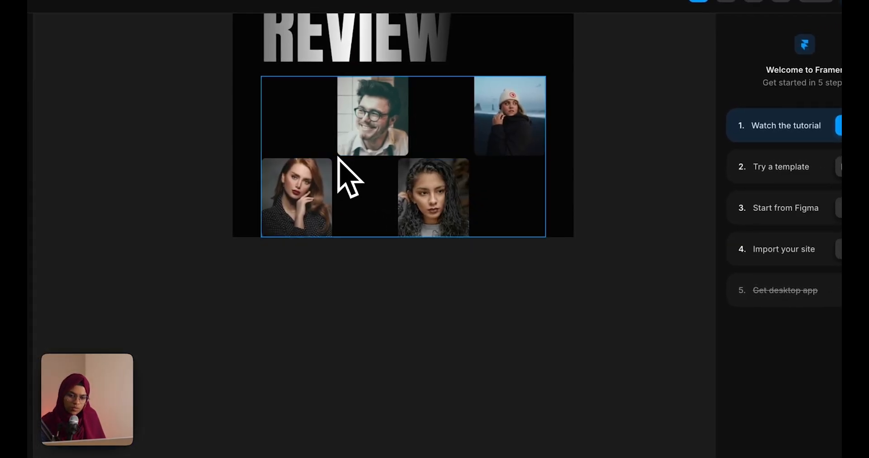
Set the outer stack's gap to 60 and its height to Fit Content
{"action": "left_click", "coordinate": [340, 160]}
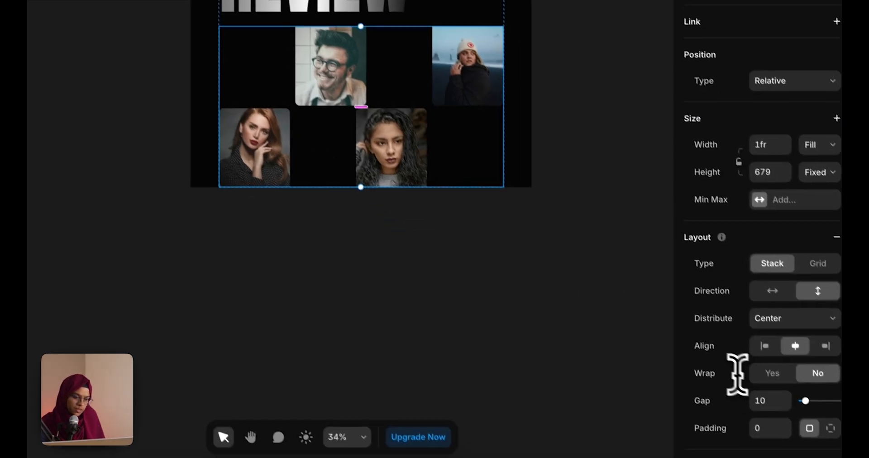
{"action": "left_click", "coordinate": [813, 451]}
{"action": "type", "text": "60"}
{"action": "key", "text": "Return"}
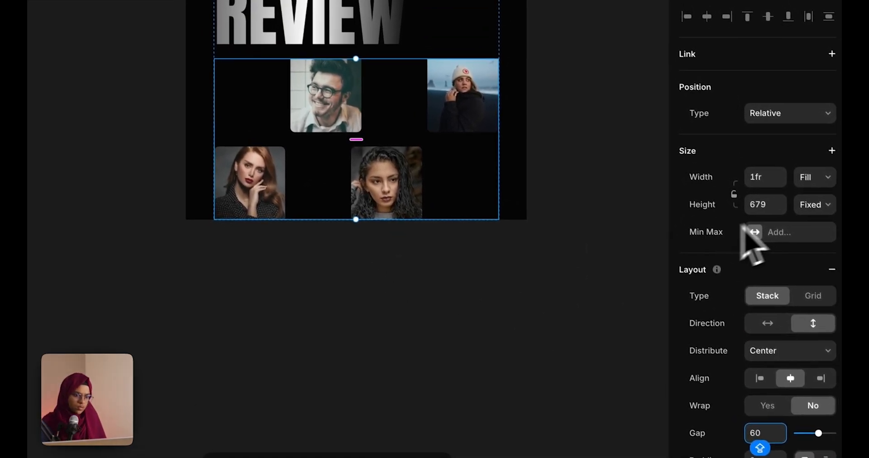
{"action": "left_click", "coordinate": [806, 159]}
{"action": "left_click", "coordinate": [805, 241]}
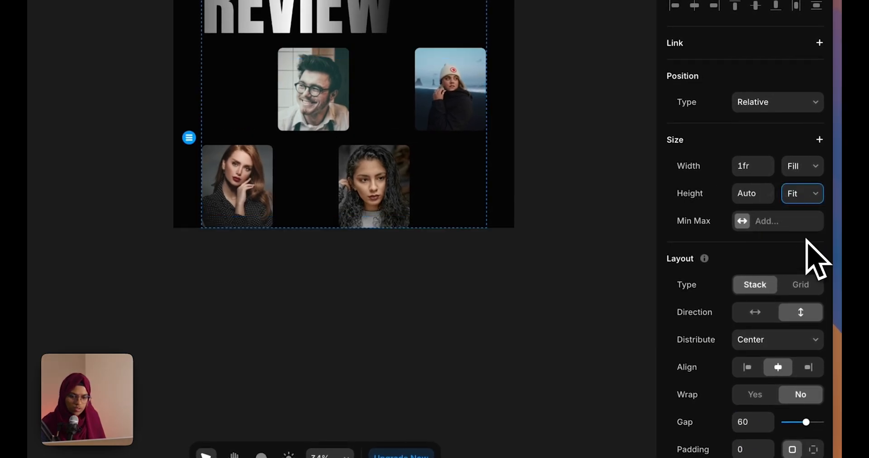
{"action": "left_click", "coordinate": [457, 324]}
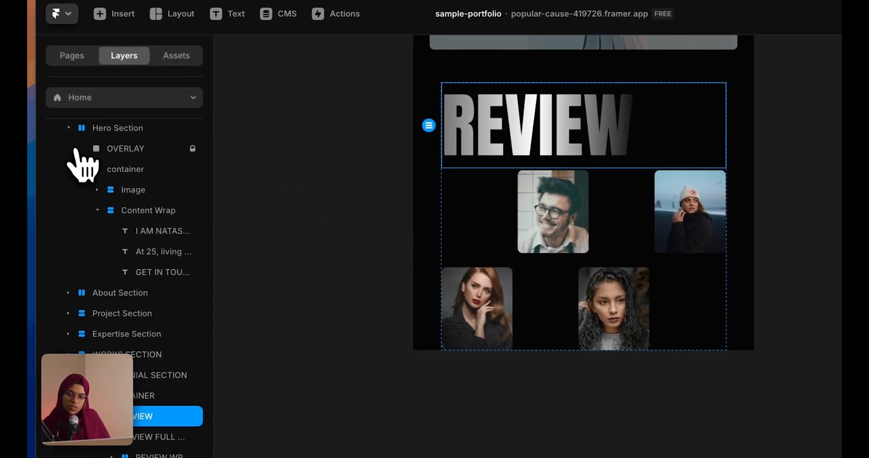
Set the REVIEW heading's position to Absolute
{"action": "left_click", "coordinate": [70, 129]}
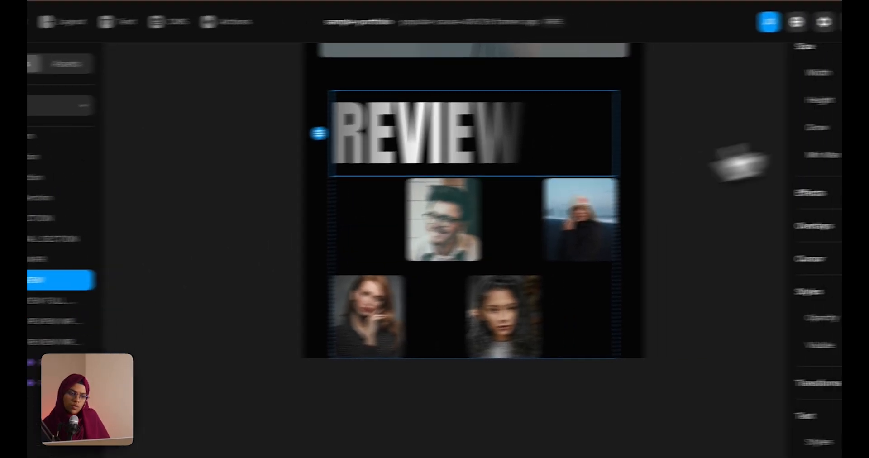
{"action": "scroll", "coordinate": [770, 274], "scroll_direction": "down", "scroll_amount": 1}
{"action": "scroll", "coordinate": [765, 285], "scroll_direction": "up", "scroll_amount": 6}
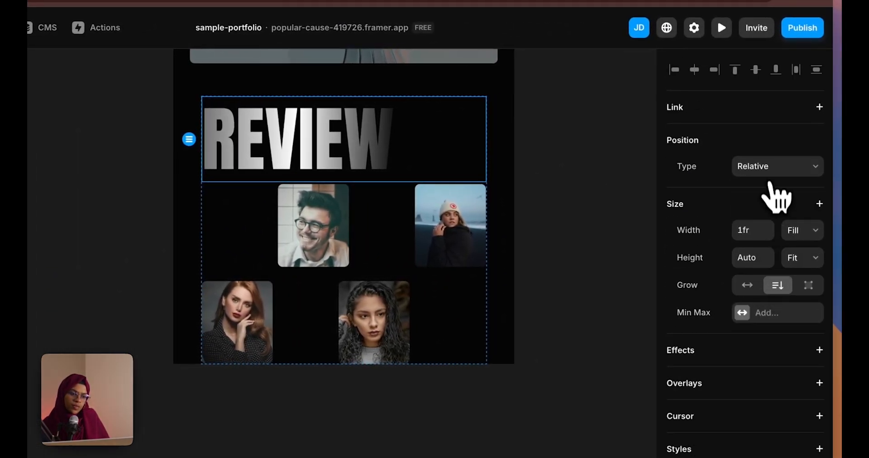
{"action": "left_click", "coordinate": [765, 153]}
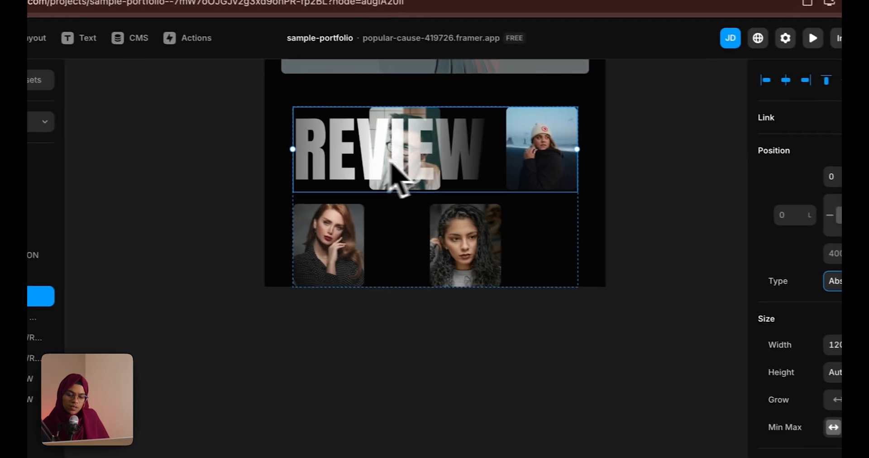
{"action": "left_click", "coordinate": [436, 314]}
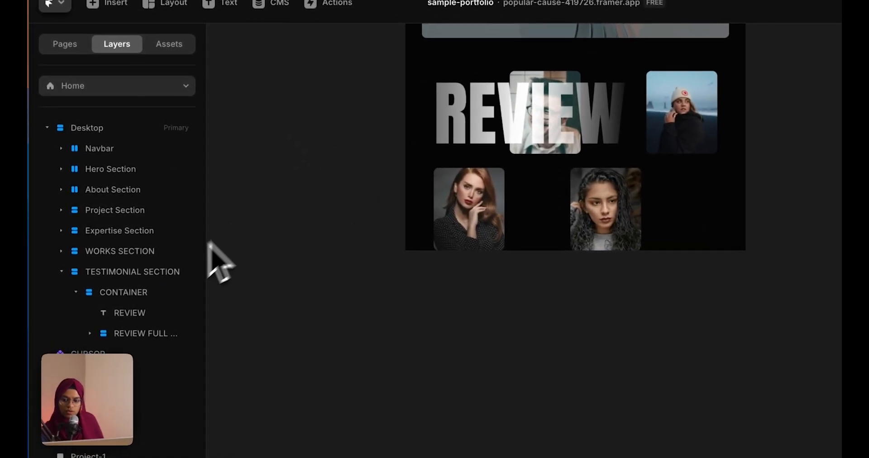
Give the testimonial section 300 px top padding
{"action": "left_click", "coordinate": [154, 271]}
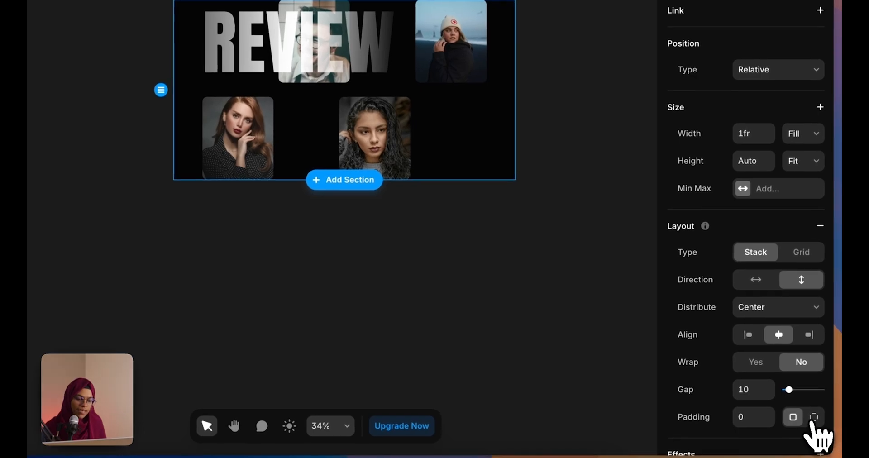
{"action": "left_click", "coordinate": [813, 417]}
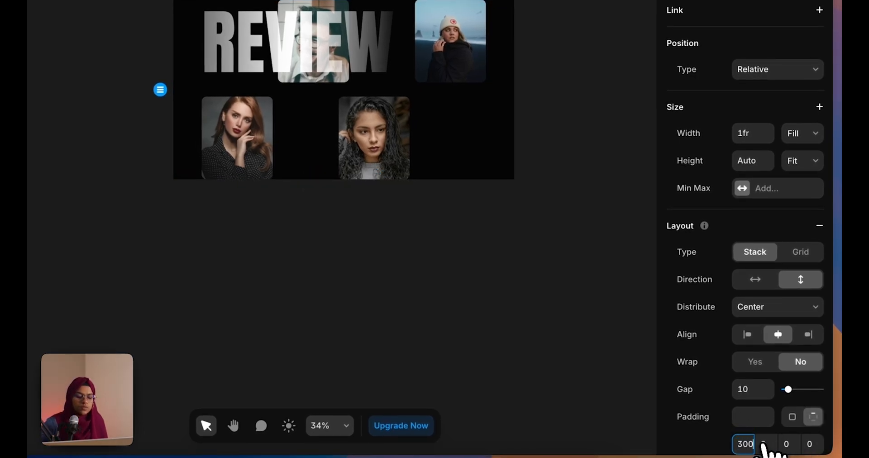
{"action": "key", "text": "Return"}
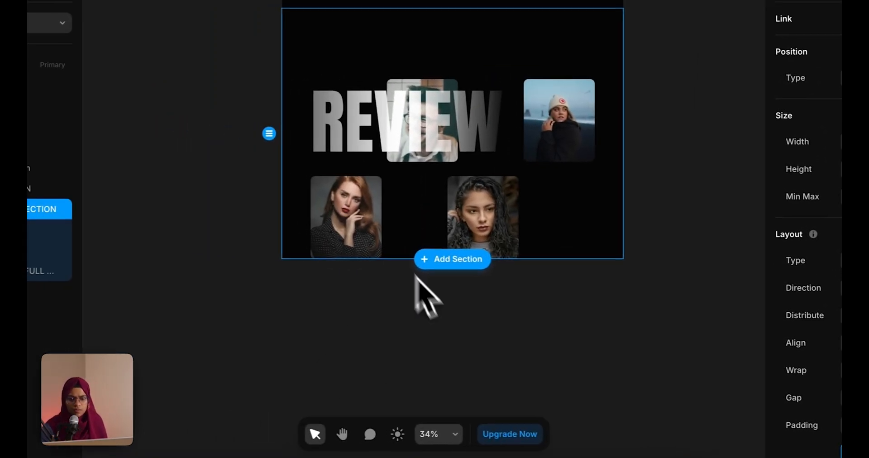
Drag the REVIEW heading up so it sits above the photo cards
{"action": "left_click", "coordinate": [309, 270]}
{"action": "left_click", "coordinate": [365, 155]}
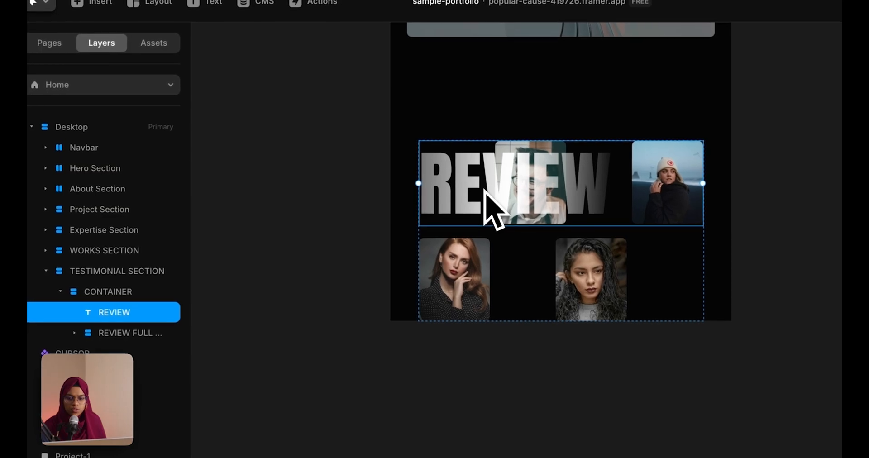
{"action": "left_click_drag", "start_coordinate": [484, 190], "coordinate": [475, 134]}
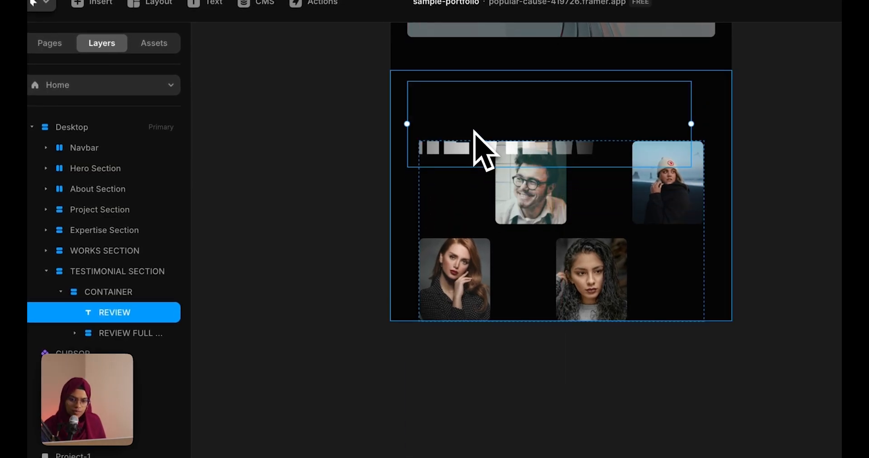
Set the testimonial container's overflow to Visible
{"action": "left_click", "coordinate": [135, 297]}
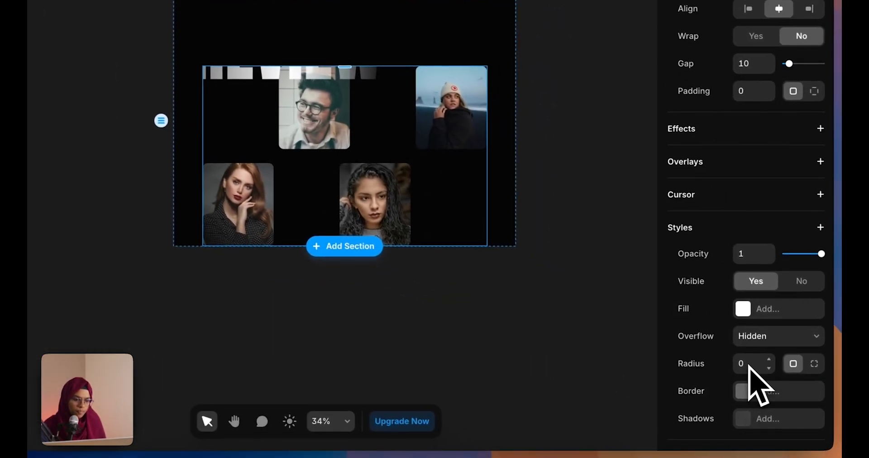
{"action": "left_click", "coordinate": [754, 339]}
{"action": "left_click", "coordinate": [755, 352]}
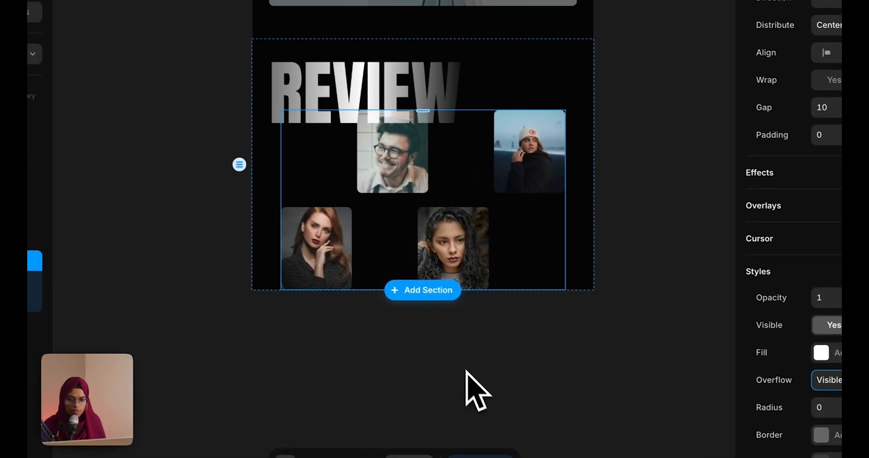
{"action": "left_click", "coordinate": [417, 349]}
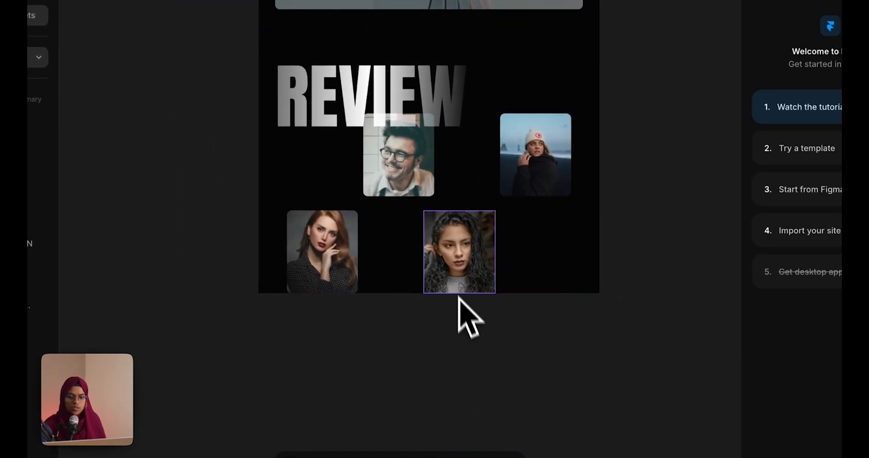
Give the testimonial section 150 px bottom padding
{"action": "left_click", "coordinate": [303, 188]}
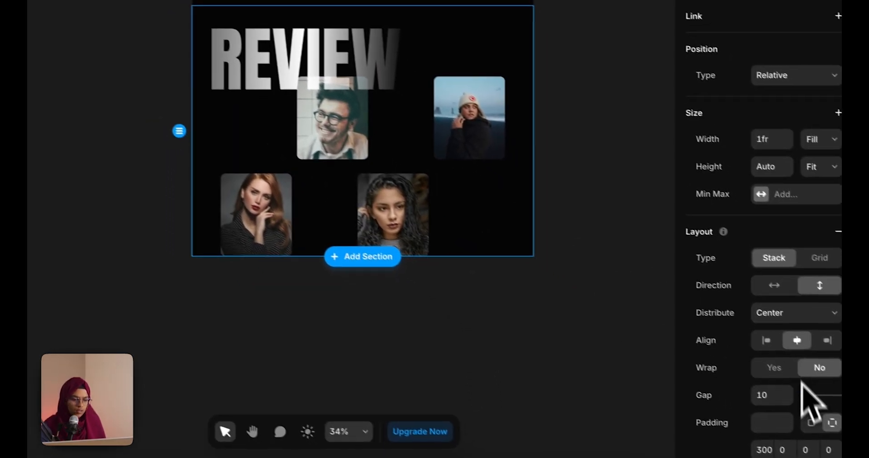
{"action": "type", "text": "15"}
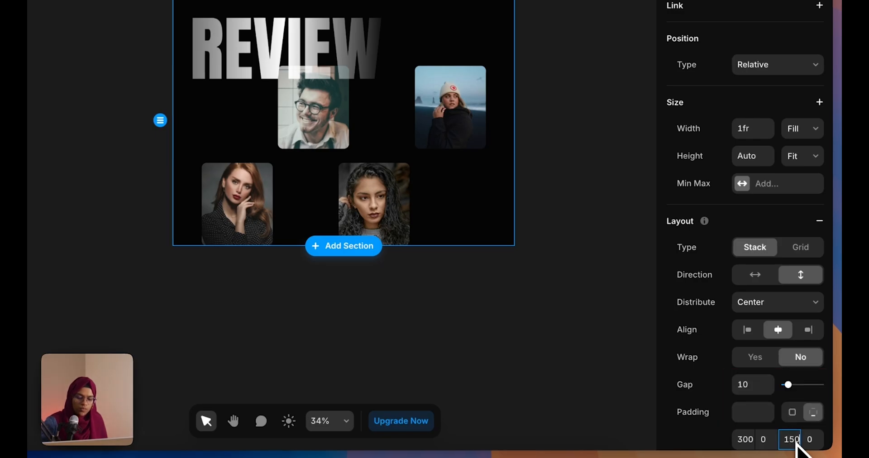
{"action": "key", "text": "Return"}
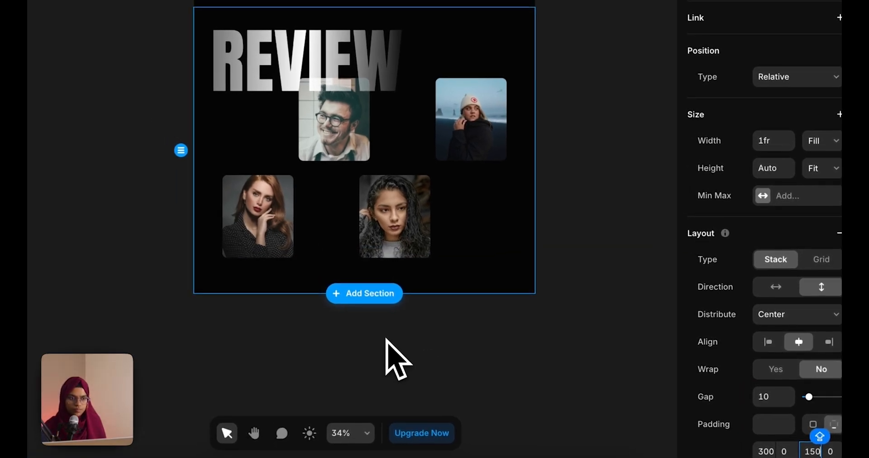
{"action": "left_click", "coordinate": [386, 339]}
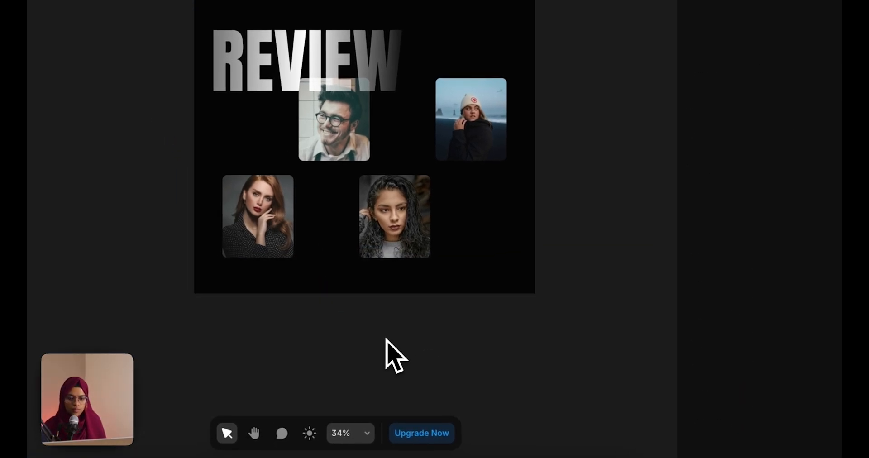
Check a review card's quote on hover in the preview, then return to editing
{"action": "left_click", "coordinate": [424, 239]}
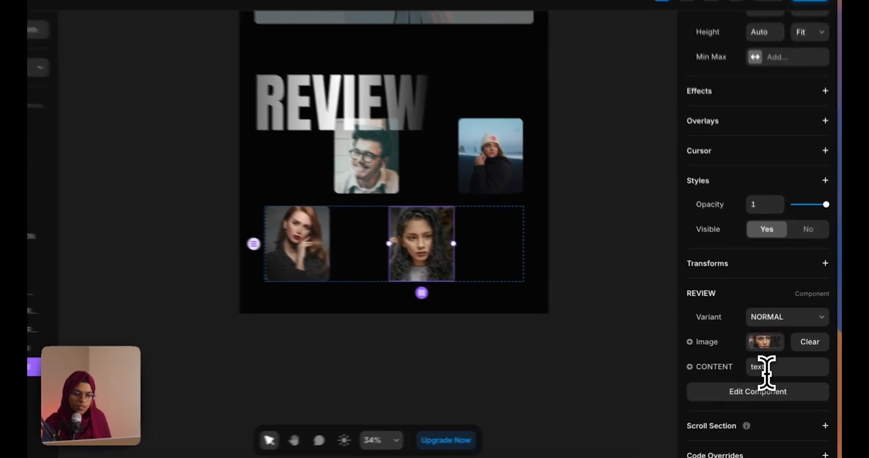
{"action": "left_click", "coordinate": [768, 366]}
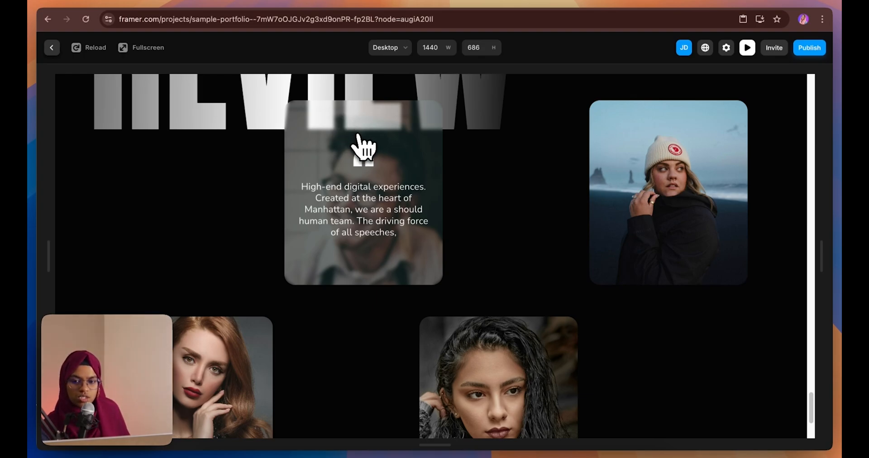
{"action": "left_click", "coordinate": [52, 47]}
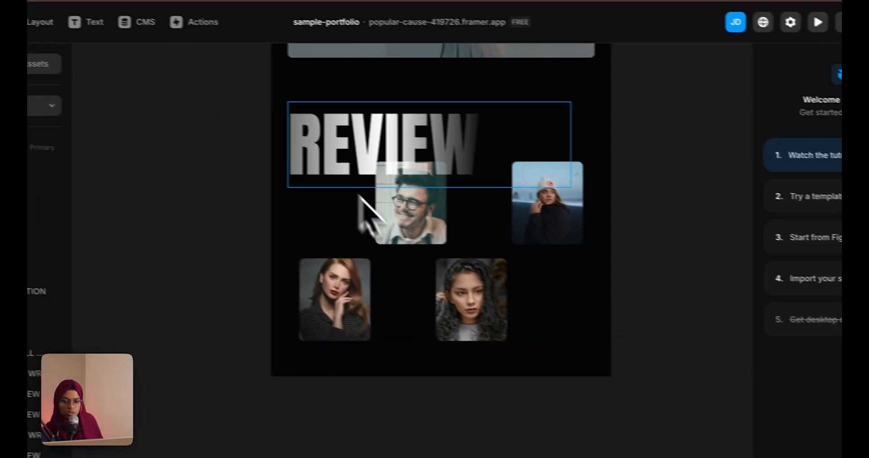
Raise REVIEW's Z Index to 2 and preview the live site at the reviews
{"action": "left_click", "coordinate": [365, 183]}
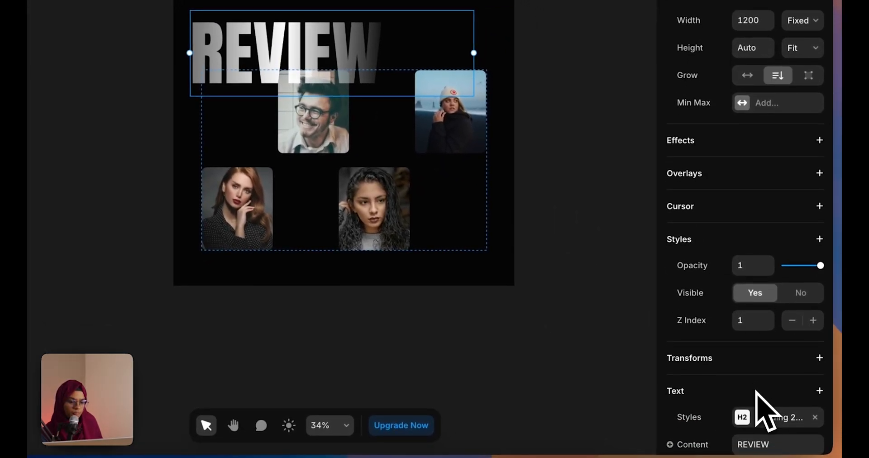
{"action": "scroll", "coordinate": [755, 426], "scroll_direction": "down", "scroll_amount": 3}
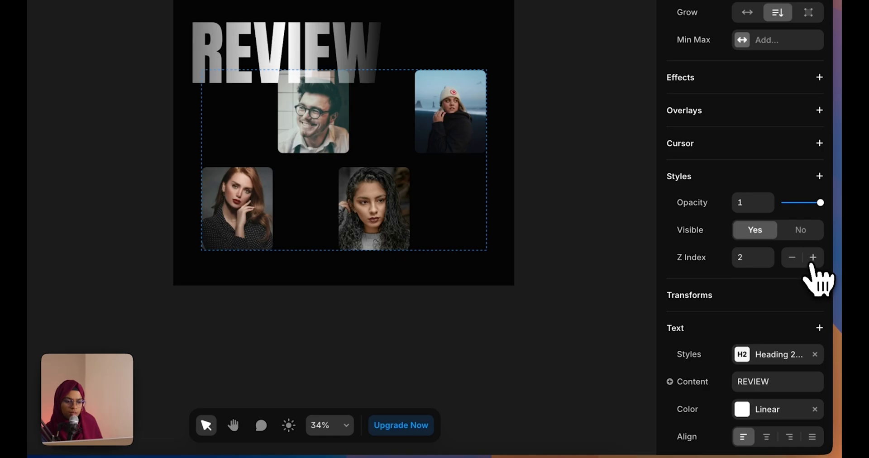
{"action": "left_click", "coordinate": [723, 31]}
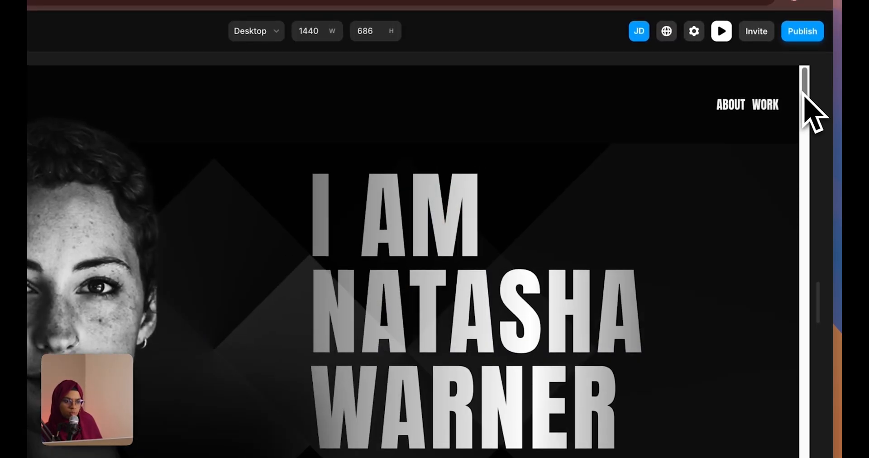
{"action": "left_click_drag", "start_coordinate": [805, 91], "coordinate": [825, 356]}
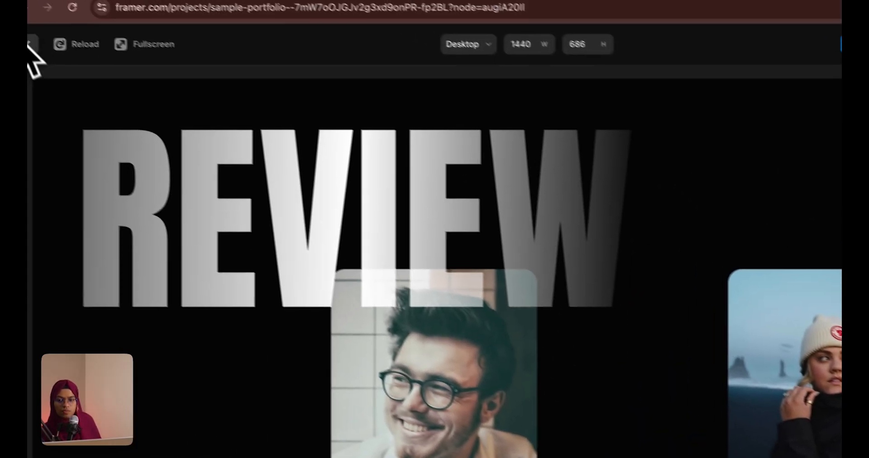
Leave the site preview and bring up the Figma footer design for reference
{"action": "left_click", "coordinate": [29, 43]}
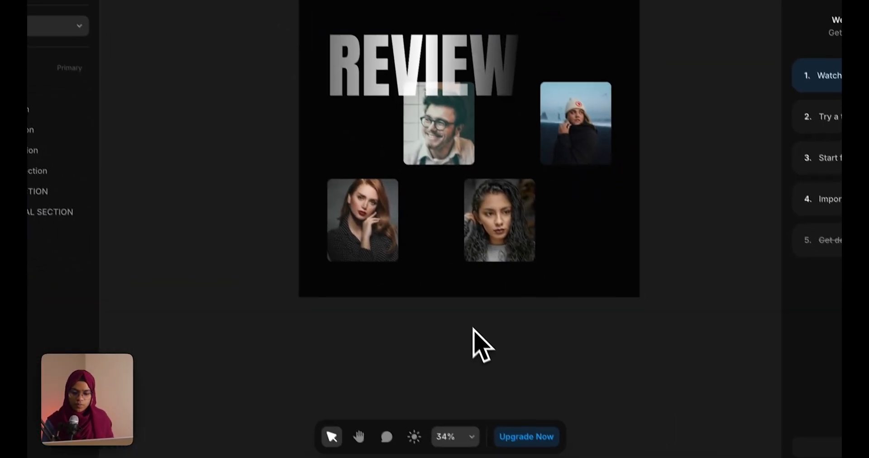
Draw a new frame below the testimonials and name it FOOTER SECTION
{"action": "key", "text": "f"}
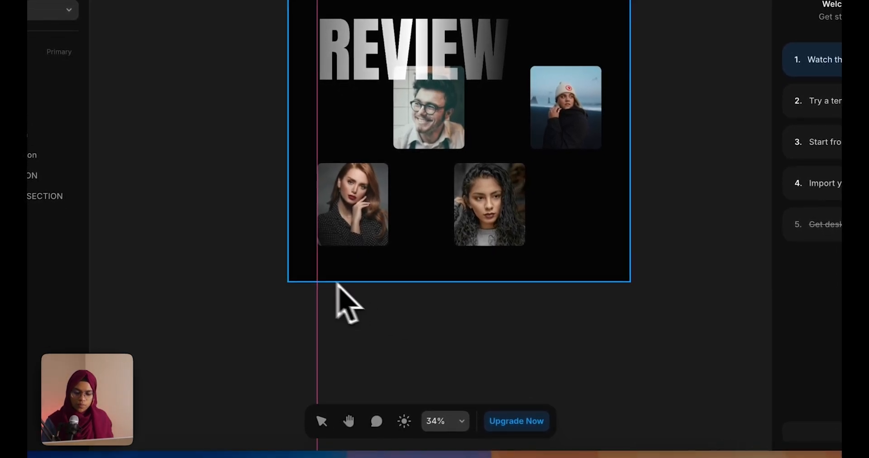
{"action": "left_click_drag", "start_coordinate": [298, 297], "coordinate": [629, 410]}
{"action": "left_click_drag", "start_coordinate": [154, 369], "coordinate": [132, 218]}
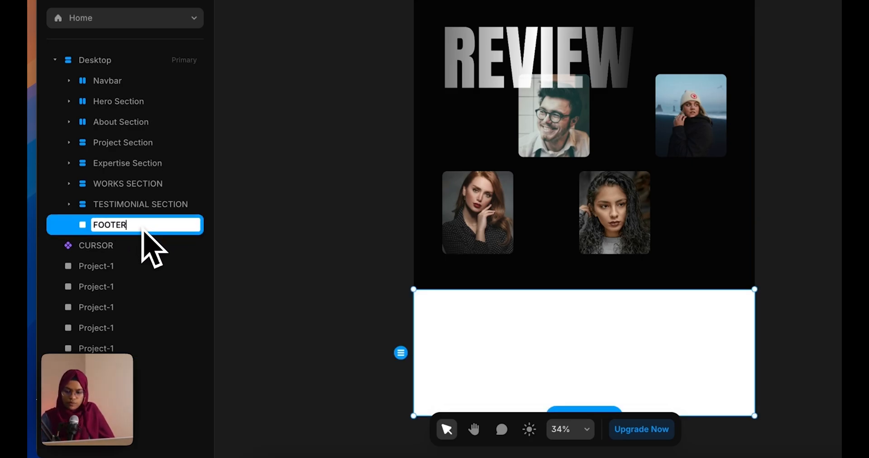
{"action": "type", "text": "SECTION"}
{"action": "key", "text": "Return"}
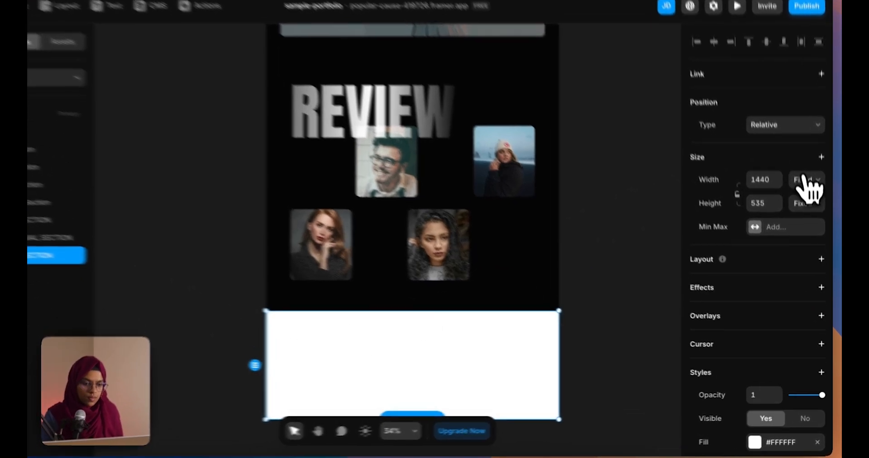
Make FOOTER SECTION fill the full width with the White colour style
{"action": "left_click", "coordinate": [809, 203]}
{"action": "left_click", "coordinate": [804, 176]}
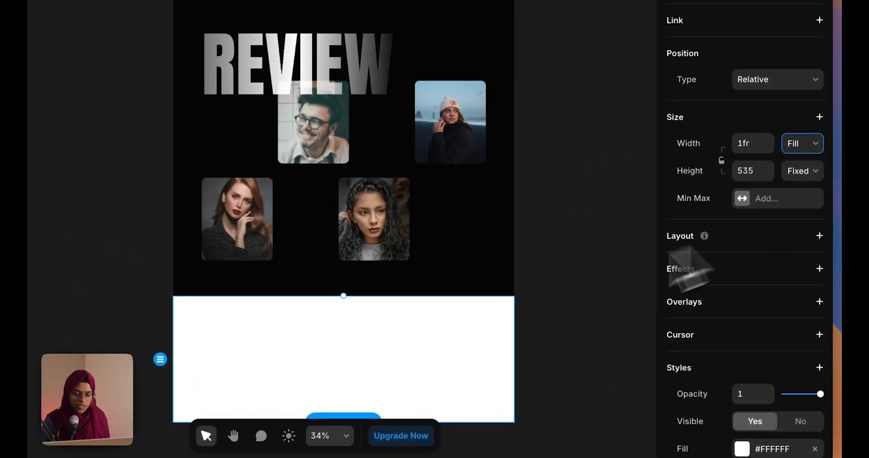
{"action": "scroll", "coordinate": [453, 297], "scroll_direction": "down", "scroll_amount": 1}
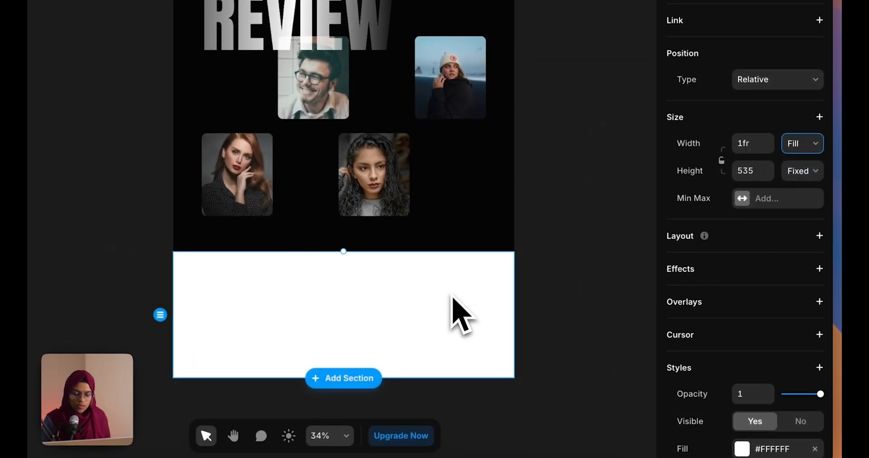
{"action": "left_click", "coordinate": [740, 447]}
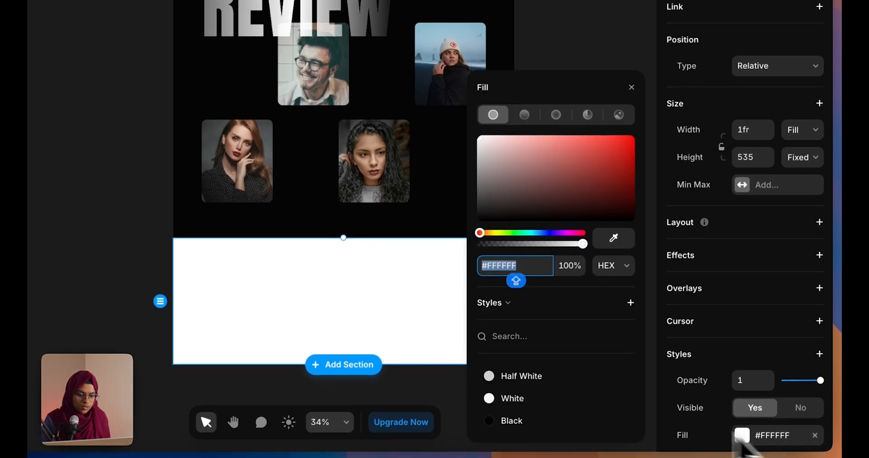
{"action": "left_click", "coordinate": [546, 402]}
{"action": "left_click", "coordinate": [575, 45]}
Look over the page from SELECTED WORKS down and reselect the footer section
{"action": "left_click", "coordinate": [386, 318]}
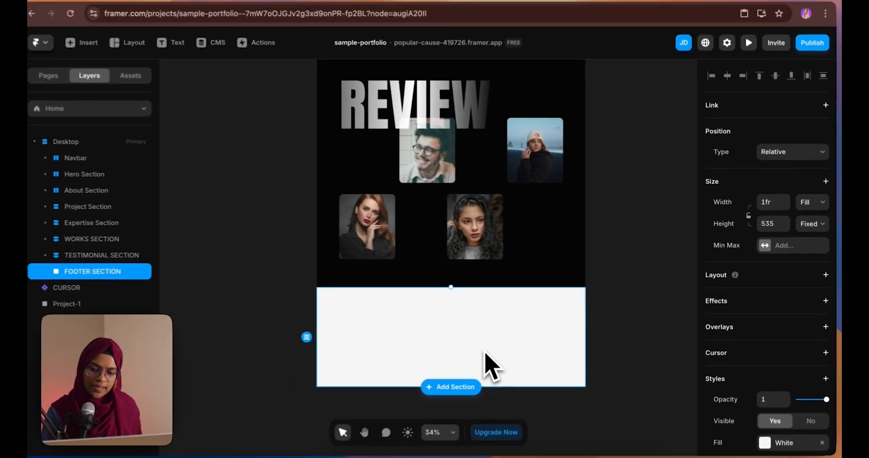
{"action": "scroll", "coordinate": [430, 385], "scroll_direction": "down", "scroll_amount": 3}
{"action": "scroll", "coordinate": [431, 384], "scroll_direction": "up", "scroll_amount": 10}
{"action": "scroll", "coordinate": [496, 362], "scroll_direction": "up", "scroll_amount": 10}
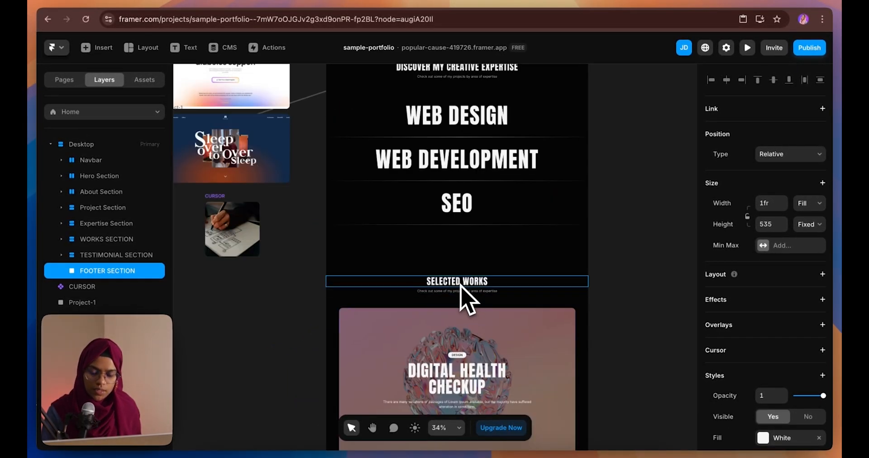
{"action": "left_click", "coordinate": [461, 283]}
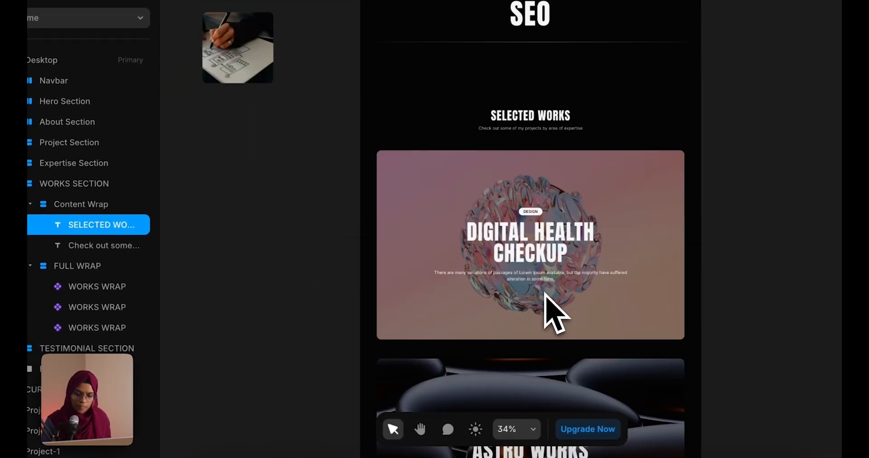
{"action": "scroll", "coordinate": [548, 308], "scroll_direction": "down", "scroll_amount": 15}
{"action": "left_click", "coordinate": [557, 260]}
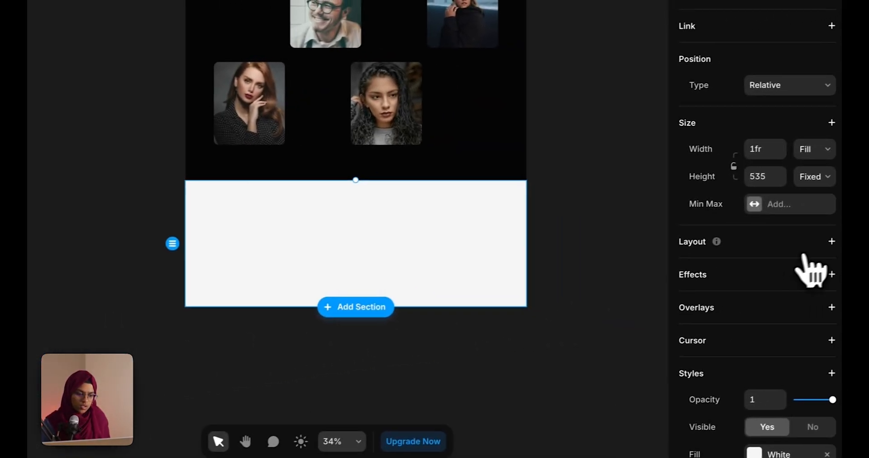
Stack the footer and give its text Fill width, Heading 2-Big style and black colour
{"action": "left_click", "coordinate": [831, 242]}
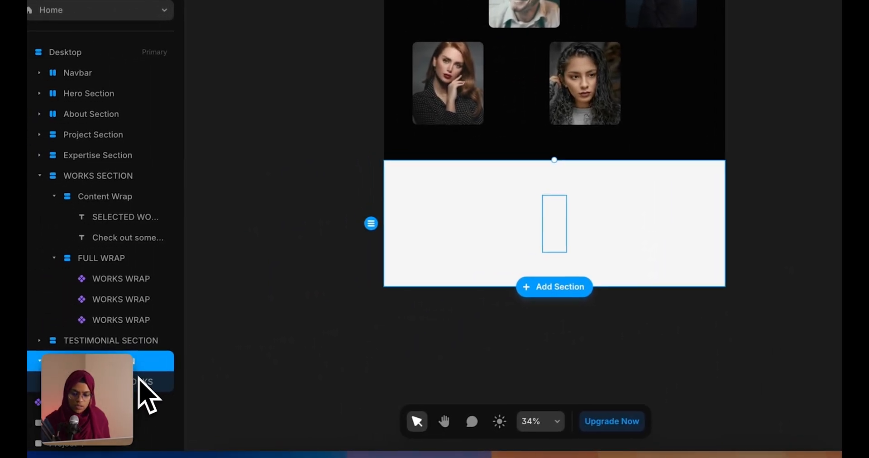
{"action": "left_click", "coordinate": [139, 378]}
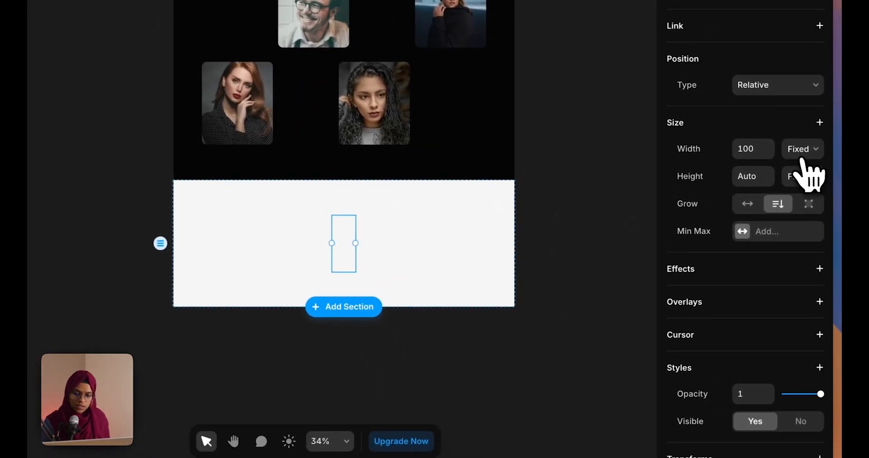
{"action": "left_click", "coordinate": [805, 168]}
{"action": "left_click", "coordinate": [805, 181]}
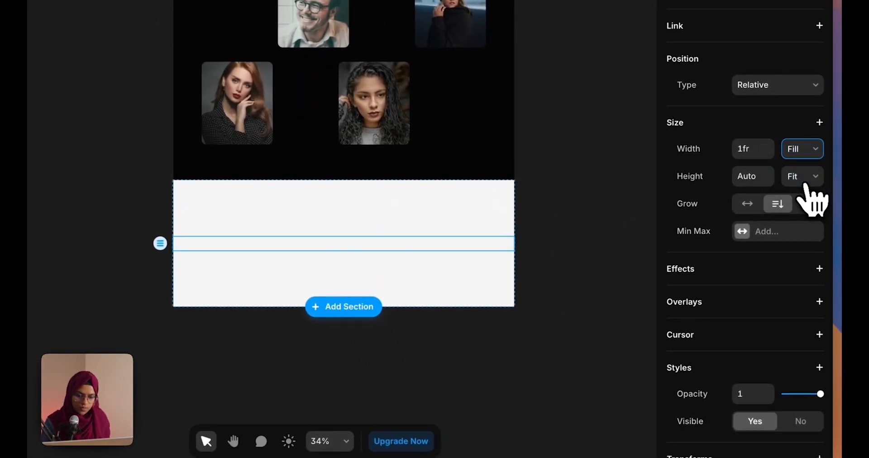
{"action": "scroll", "coordinate": [776, 421], "scroll_direction": "down", "scroll_amount": 4}
{"action": "left_click", "coordinate": [760, 351]}
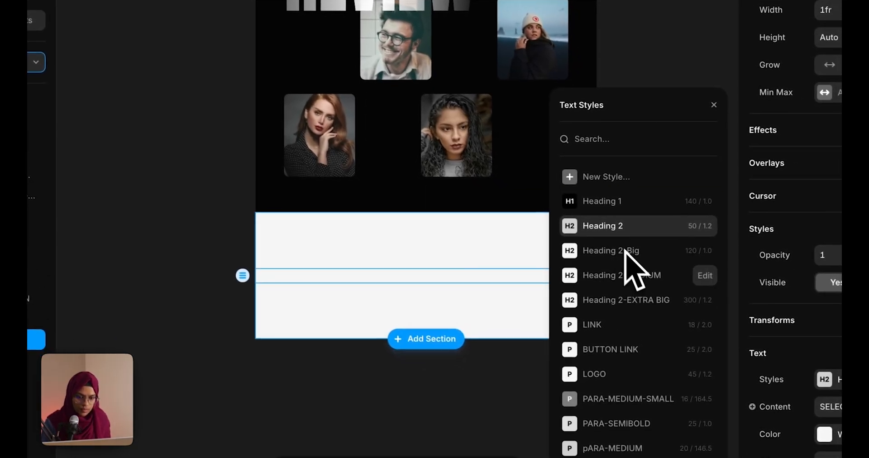
{"action": "left_click", "coordinate": [528, 218]}
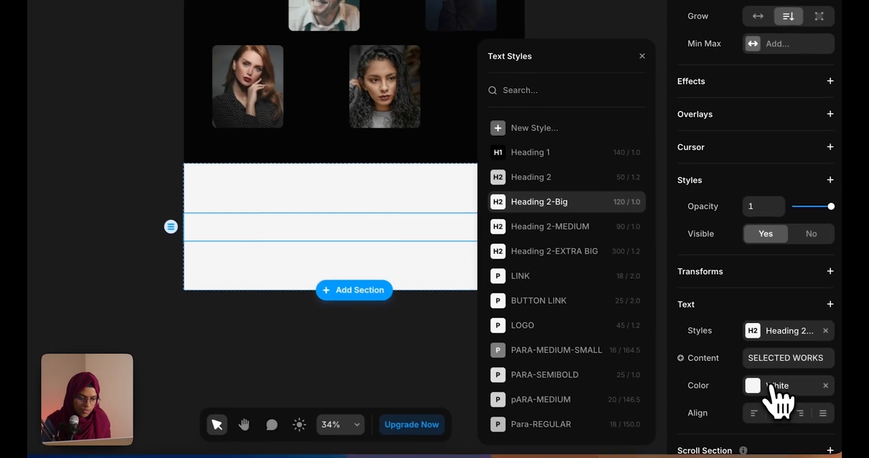
{"action": "left_click", "coordinate": [819, 415]}
{"action": "left_click", "coordinate": [570, 453]}
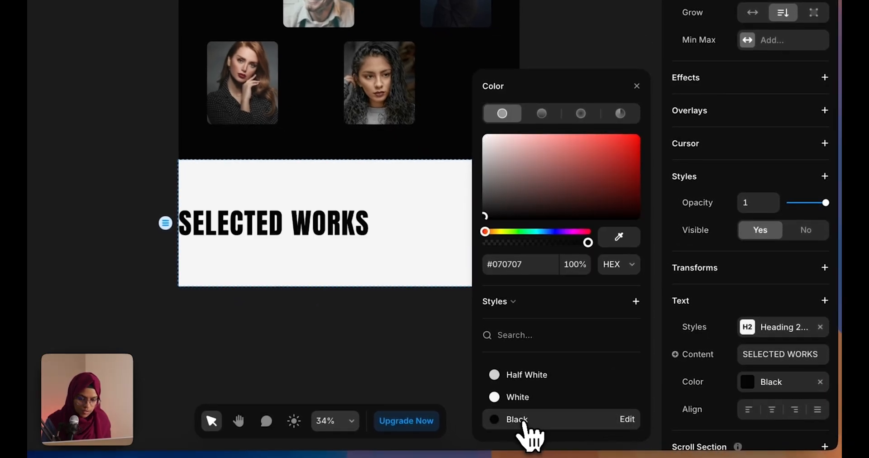
Change the heading text to LETS WORK TOGETHER and centre it
{"action": "left_click", "coordinate": [777, 355]}
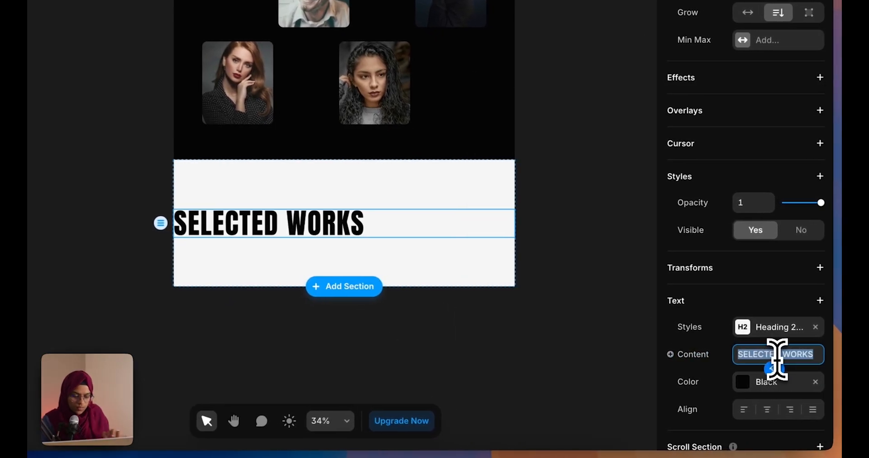
{"action": "type", "text": "LETS"}
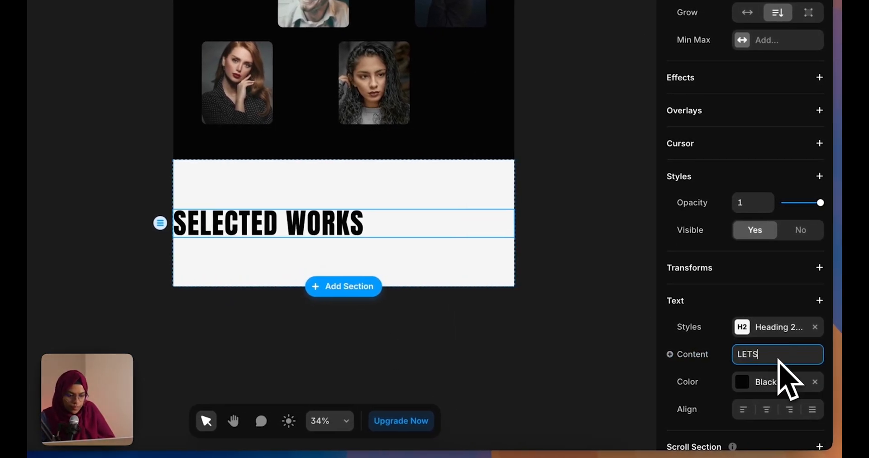
{"action": "type", "text": " WORK TOGETHER"}
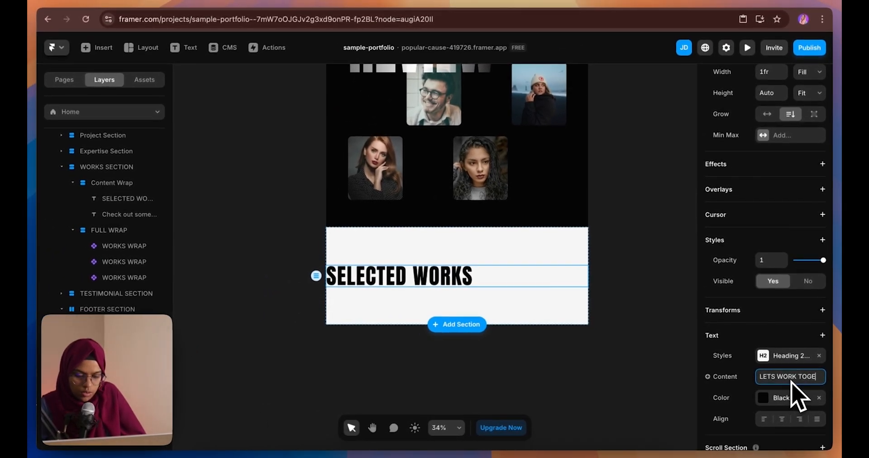
{"action": "key", "text": "Return"}
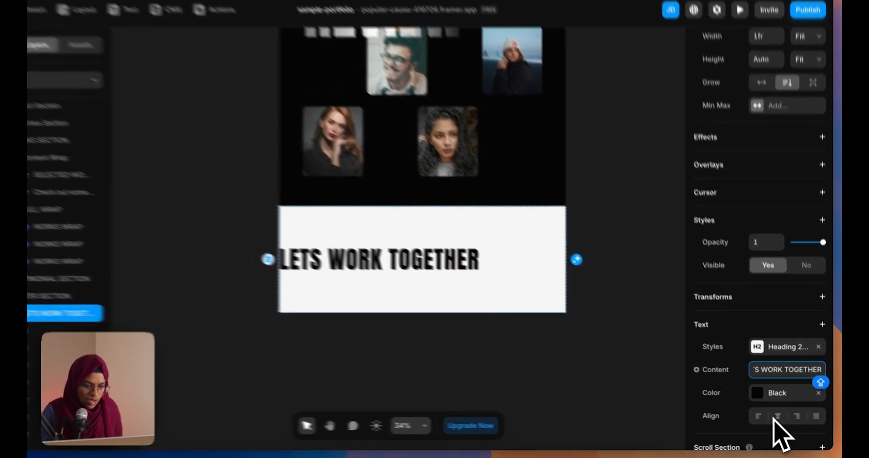
{"action": "left_click", "coordinate": [781, 419]}
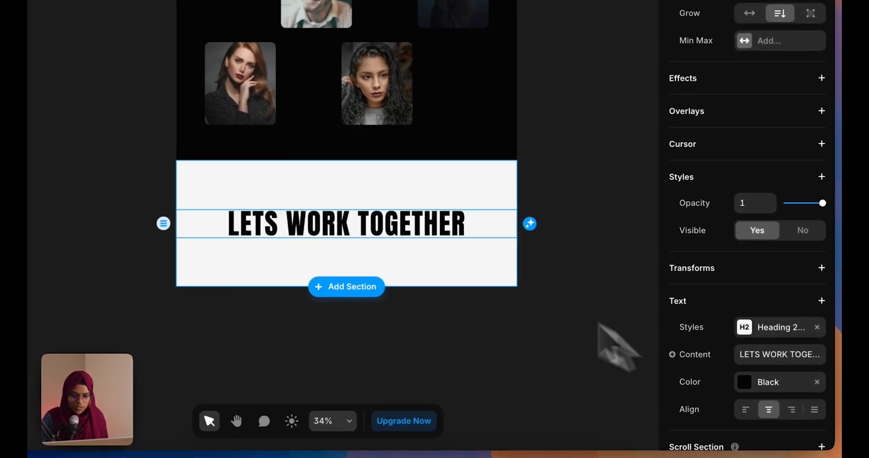
{"action": "left_click", "coordinate": [483, 310]}
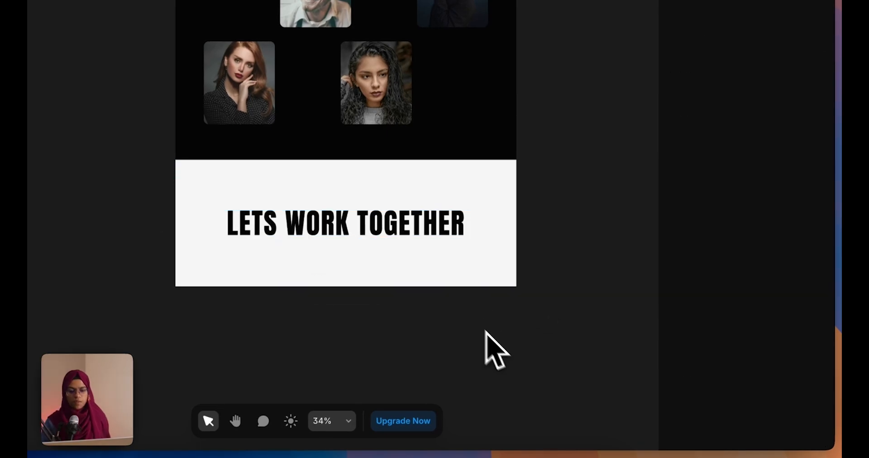
{"action": "left_click", "coordinate": [404, 239]}
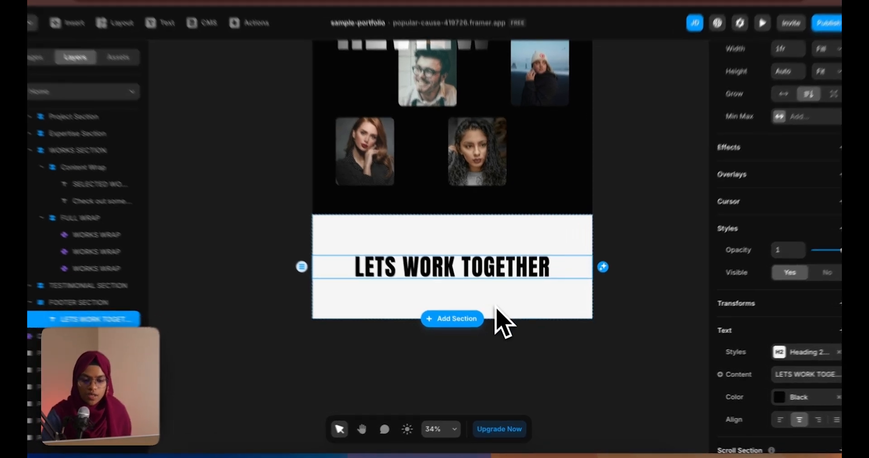
{"action": "left_click", "coordinate": [511, 338]}
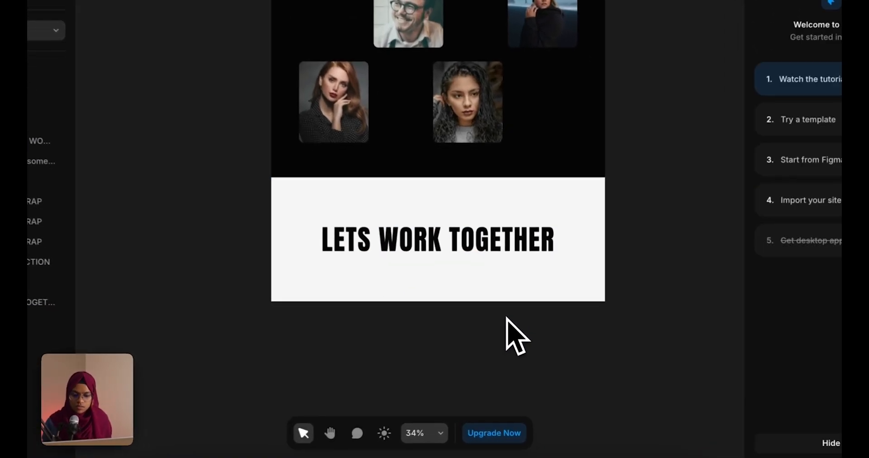
Copy the about section's contact e-mail text into the footer section
{"action": "scroll", "coordinate": [452, 302], "scroll_direction": "down", "scroll_amount": 2}
{"action": "scroll", "coordinate": [428, 270], "scroll_direction": "up", "scroll_amount": 1}
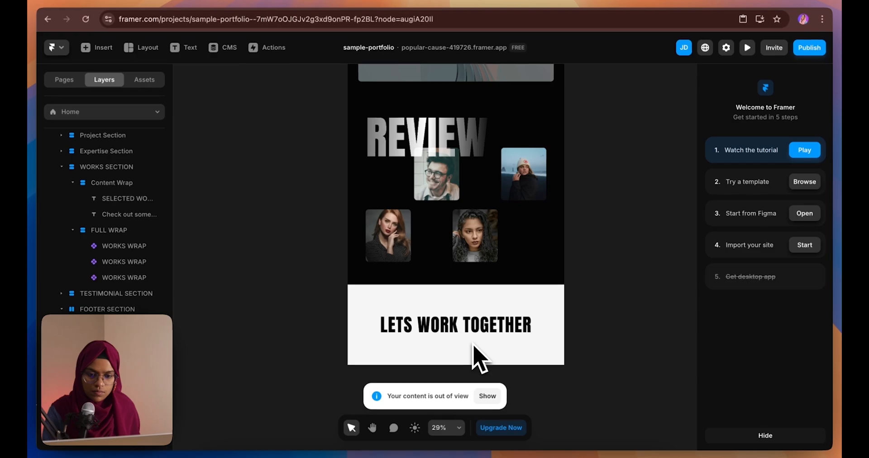
{"action": "scroll", "coordinate": [483, 320], "scroll_direction": "up", "scroll_amount": 15}
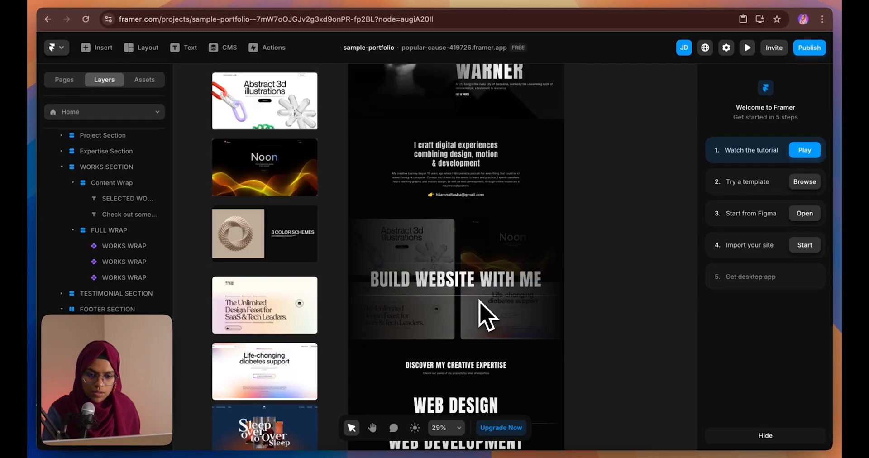
{"action": "scroll", "coordinate": [487, 317], "scroll_direction": "up", "scroll_amount": 2}
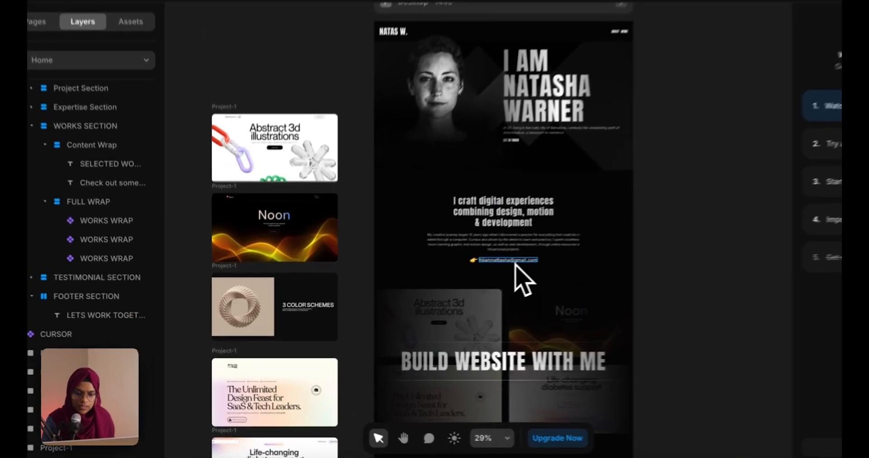
{"action": "left_click", "coordinate": [460, 279]}
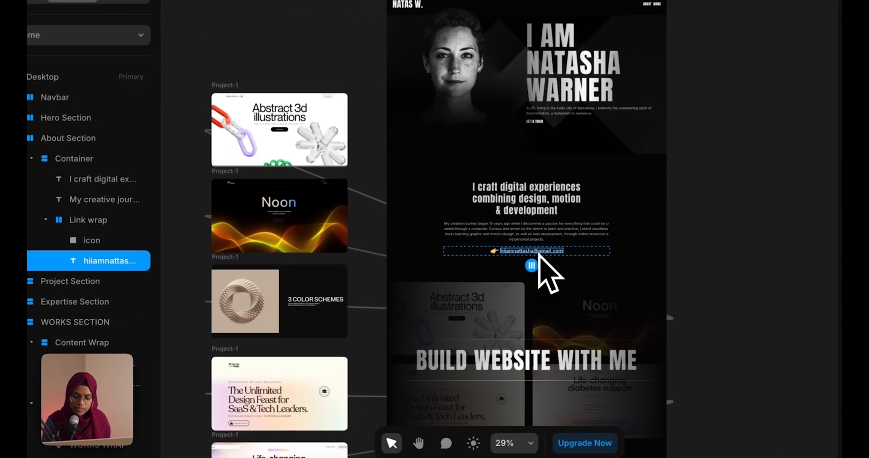
{"action": "scroll", "coordinate": [475, 296], "scroll_direction": "down", "scroll_amount": 2}
{"action": "scroll", "coordinate": [554, 267], "scroll_direction": "down", "scroll_amount": 15}
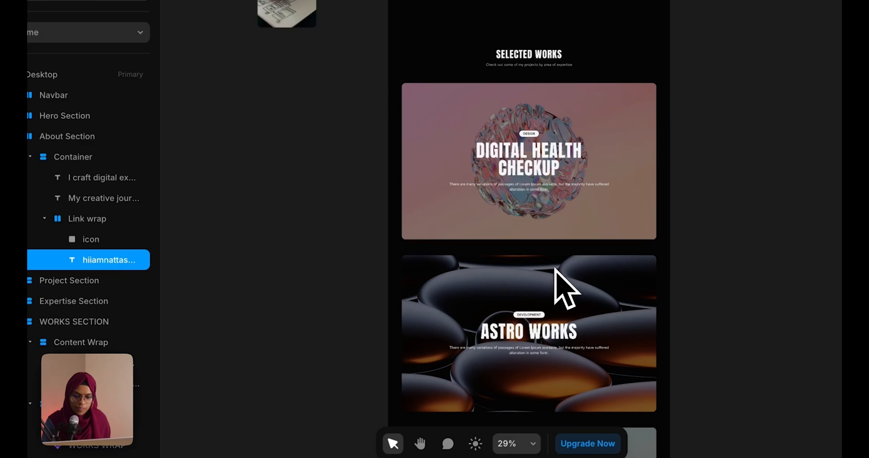
{"action": "left_click", "coordinate": [534, 246]}
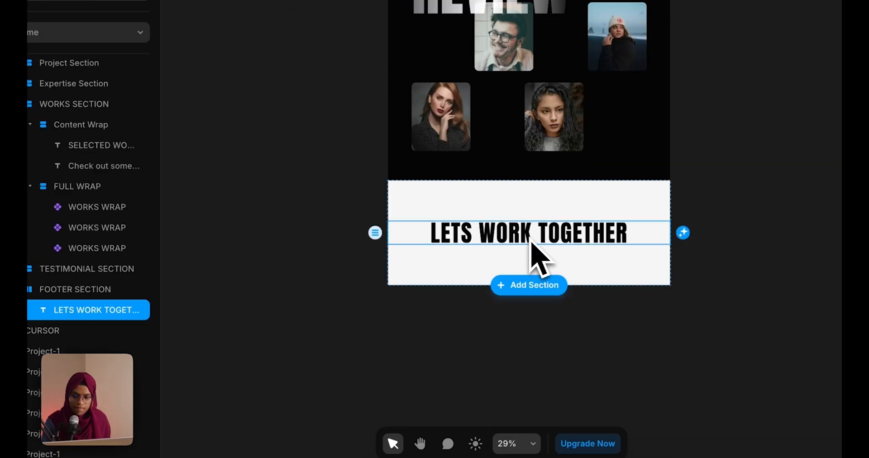
{"action": "left_click", "coordinate": [97, 288]}
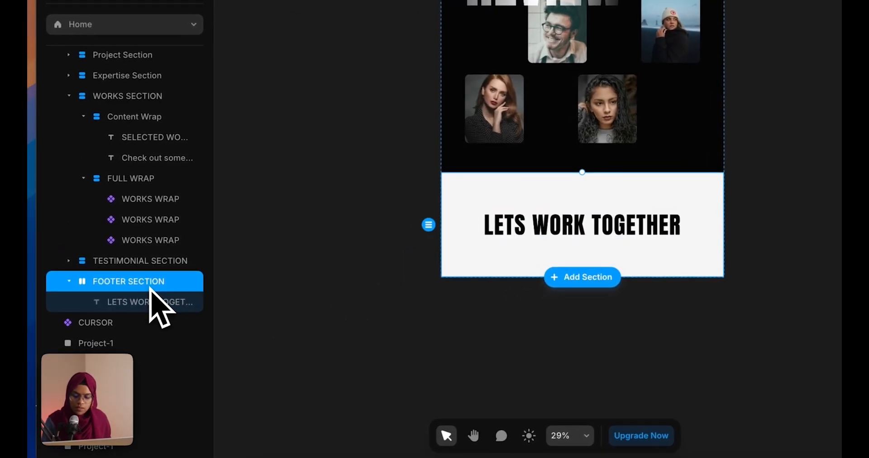
{"action": "key", "text": "ctrl+v"}
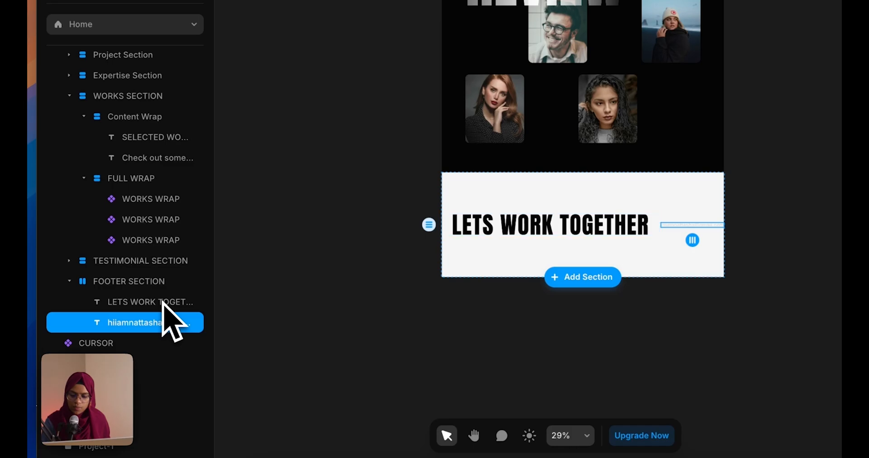
Wrap the heading and e-mail in a vertical stack, e-mail beneath the heading
{"action": "left_click", "coordinate": [163, 302], "text": "shift"}
{"action": "right_click", "coordinate": [164, 306]}
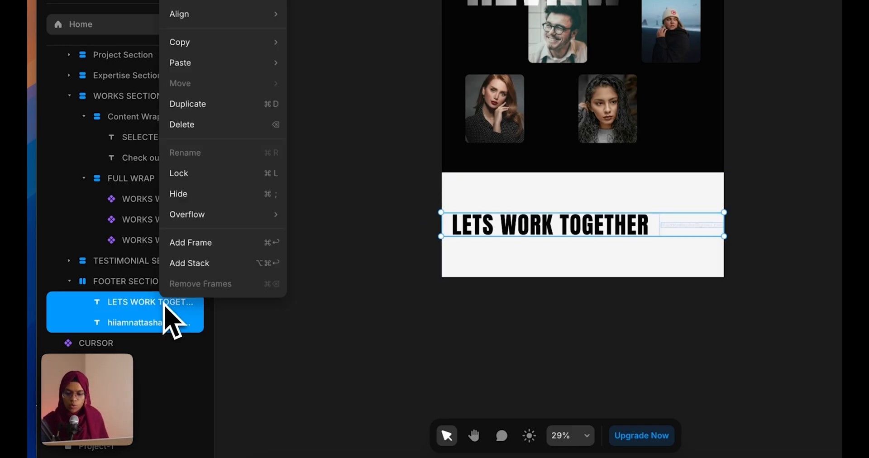
{"action": "left_click", "coordinate": [184, 265]}
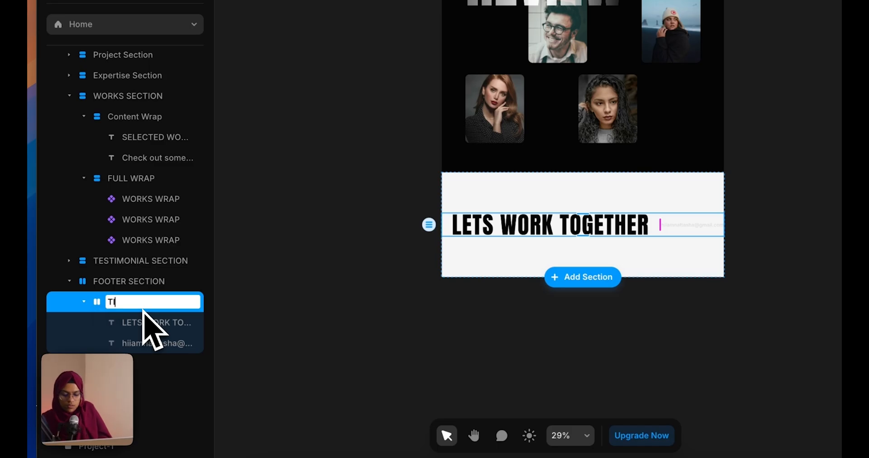
{"action": "type", "text": "W"}
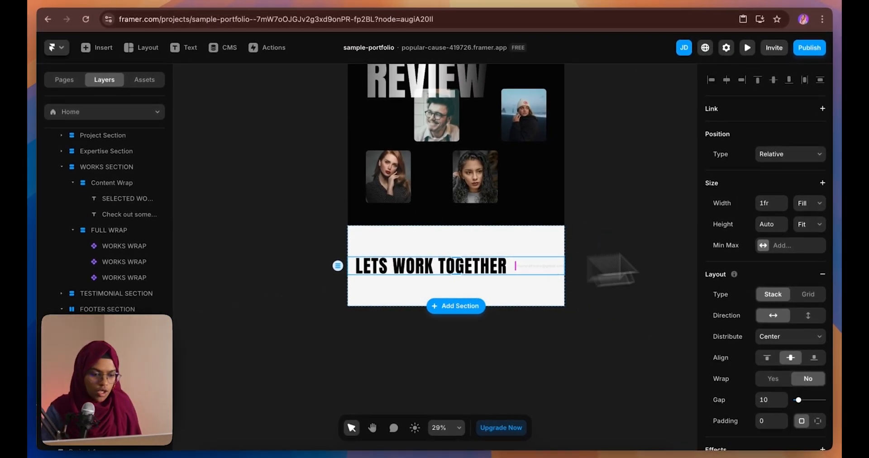
{"action": "left_click", "coordinate": [810, 316]}
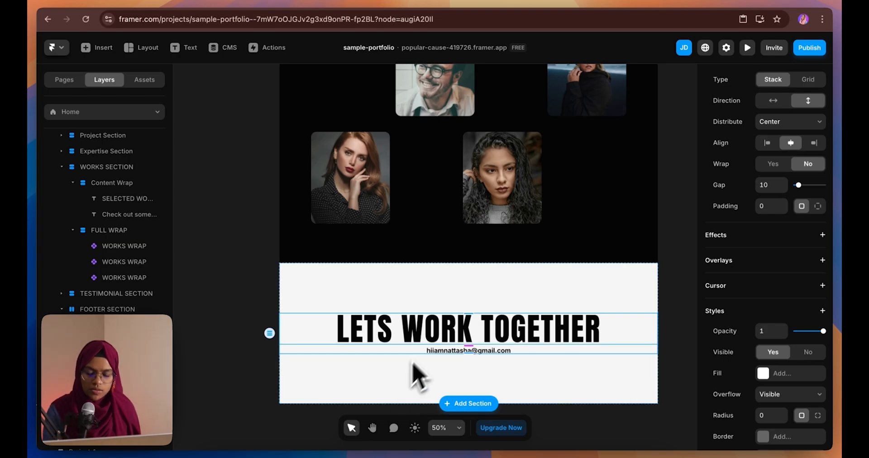
{"action": "scroll", "coordinate": [437, 334], "scroll_direction": "down", "scroll_amount": 5}
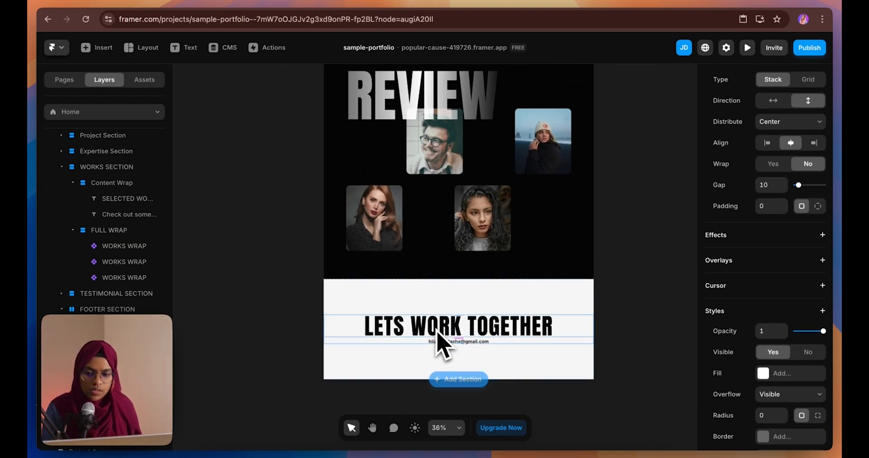
{"action": "scroll", "coordinate": [436, 330], "scroll_direction": "up", "scroll_amount": 3}
{"action": "scroll", "coordinate": [442, 344], "scroll_direction": "up", "scroll_amount": 15}
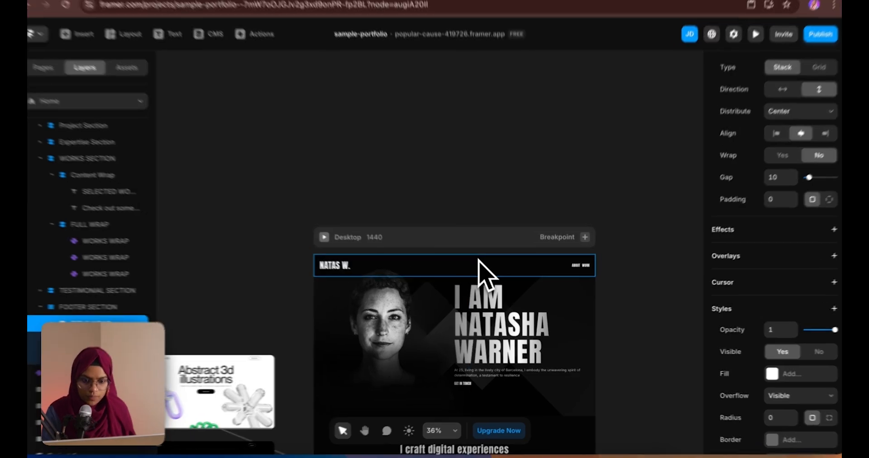
Paste the navbar into the footer with Relative position and stack the footer vertically
{"action": "left_click", "coordinate": [489, 262]}
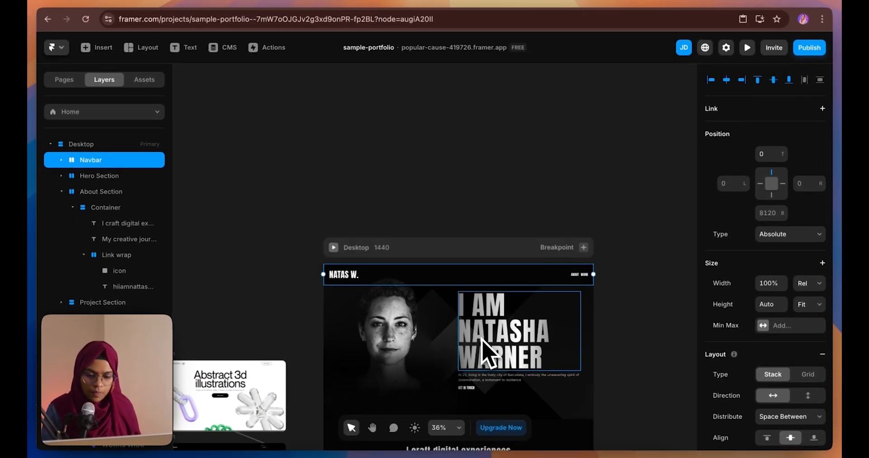
{"action": "scroll", "coordinate": [480, 387], "scroll_direction": "down", "scroll_amount": 15}
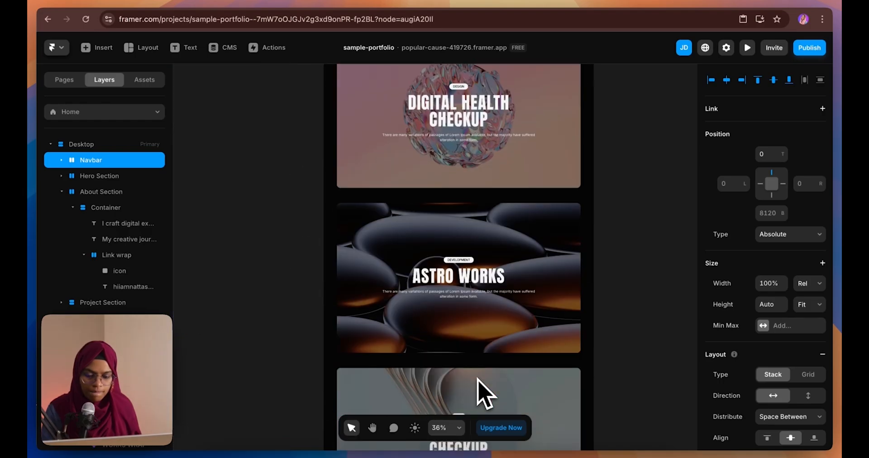
{"action": "scroll", "coordinate": [480, 387], "scroll_direction": "down", "scroll_amount": 10}
{"action": "left_click", "coordinate": [454, 294]}
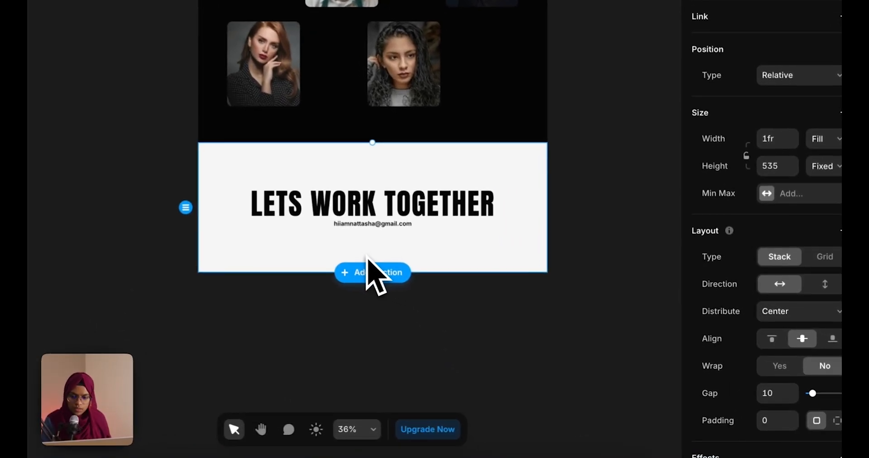
{"action": "key", "text": "super+v"}
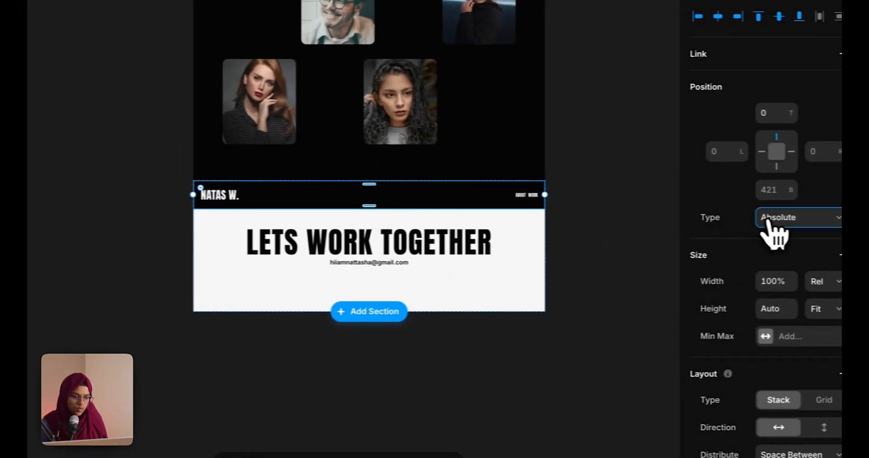
{"action": "left_click", "coordinate": [779, 177]}
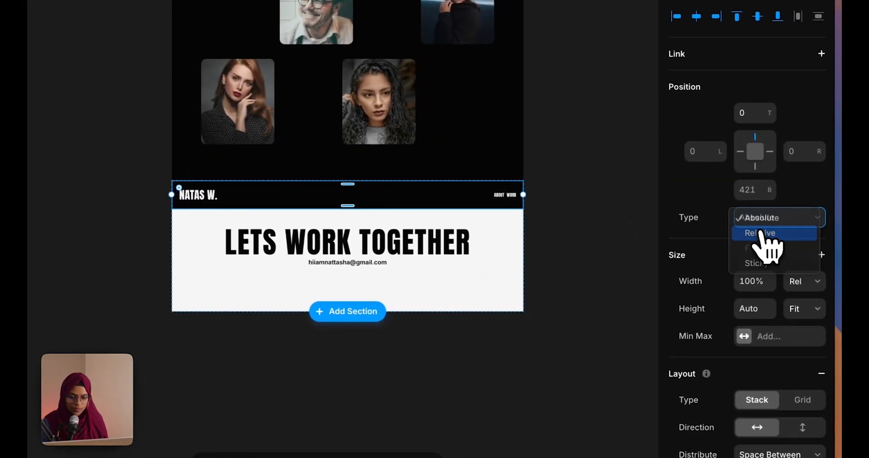
{"action": "left_click", "coordinate": [762, 233]}
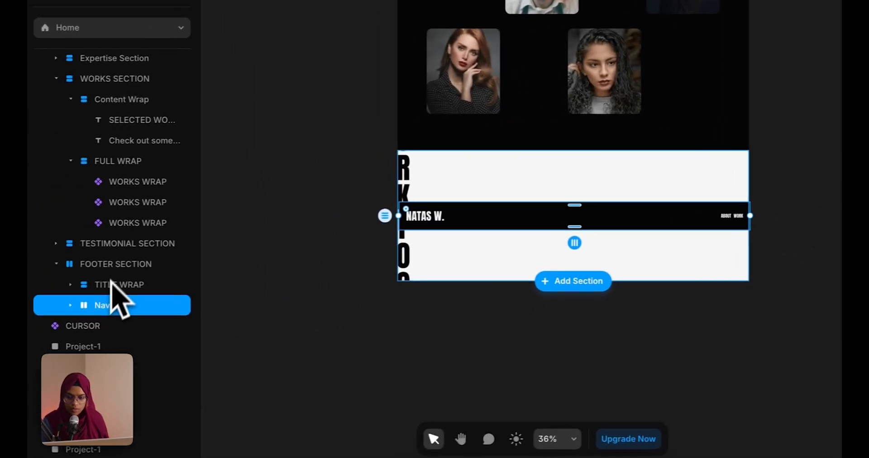
{"action": "left_click", "coordinate": [91, 265]}
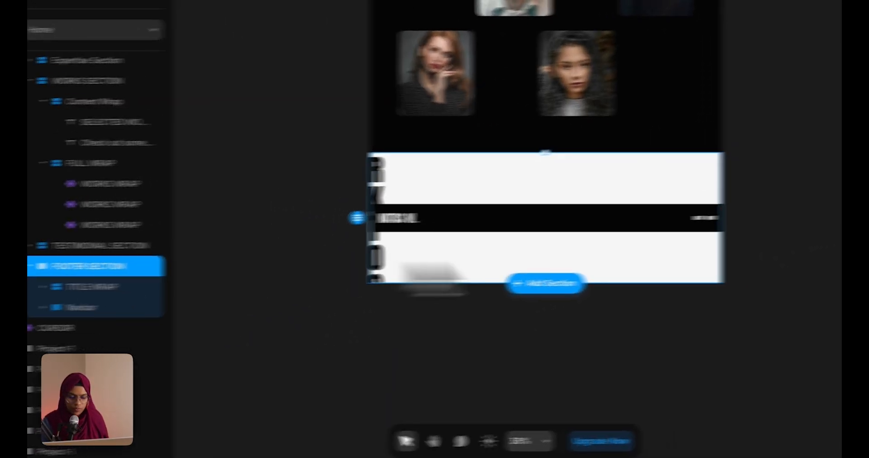
{"action": "left_click", "coordinate": [818, 297]}
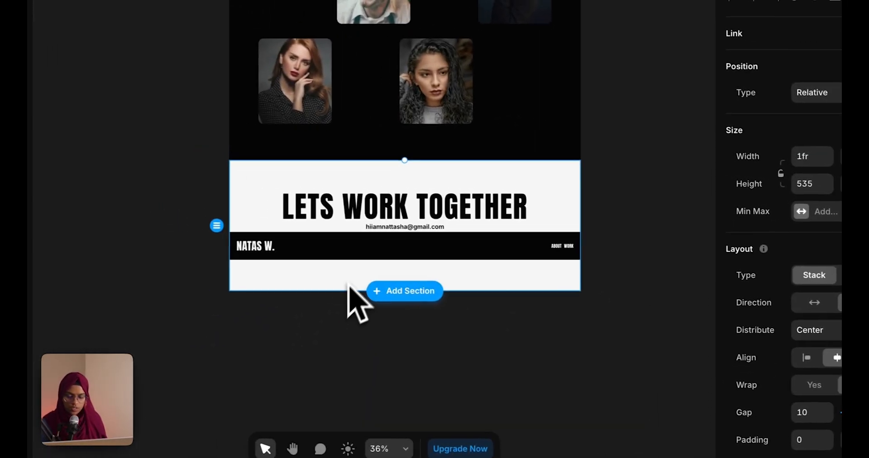
Remove the footer navbar's black fill and make the NATAS W. text black
{"action": "left_click", "coordinate": [335, 312]}
{"action": "left_click", "coordinate": [301, 246]}
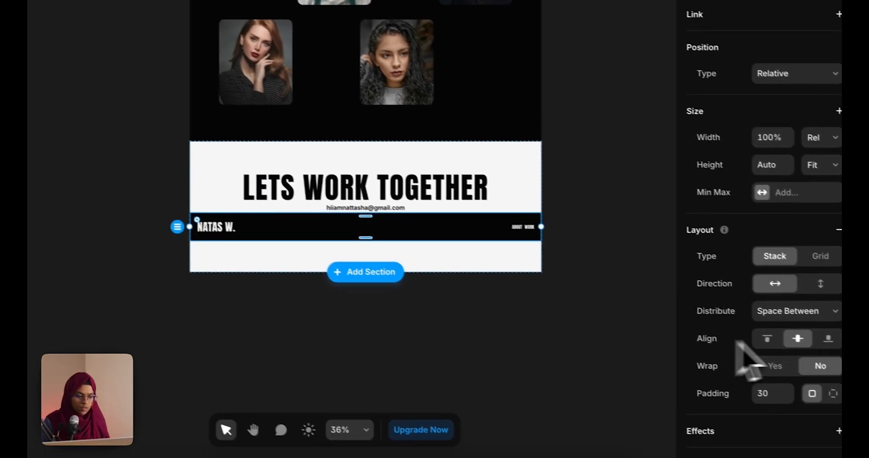
{"action": "scroll", "coordinate": [824, 394], "scroll_direction": "down", "scroll_amount": 8}
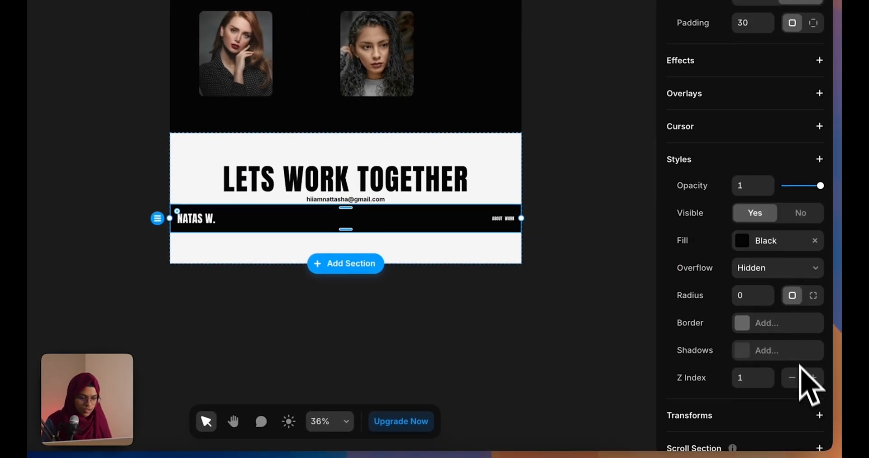
{"action": "left_click", "coordinate": [815, 240]}
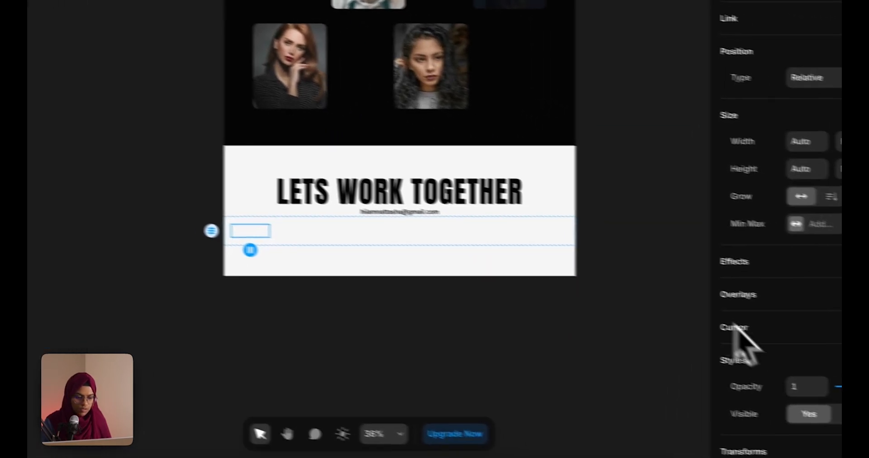
{"action": "scroll", "coordinate": [770, 362], "scroll_direction": "down", "scroll_amount": 6}
{"action": "left_click", "coordinate": [757, 267]}
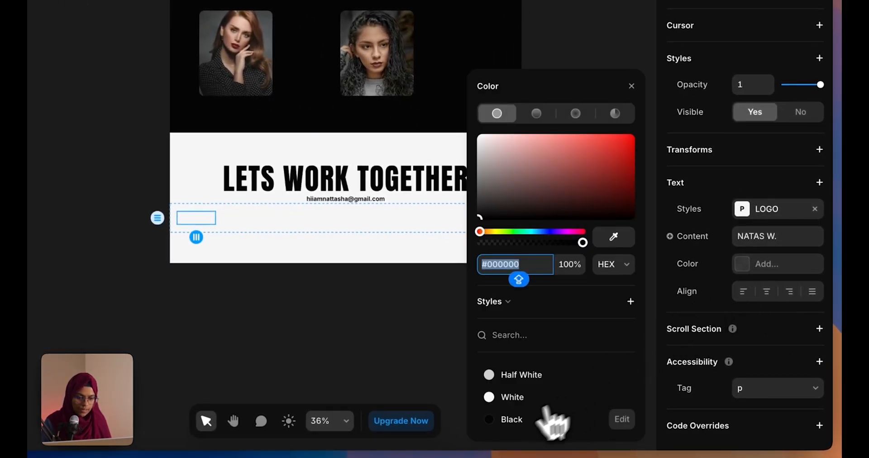
{"action": "left_click", "coordinate": [500, 420]}
{"action": "left_click", "coordinate": [419, 368]}
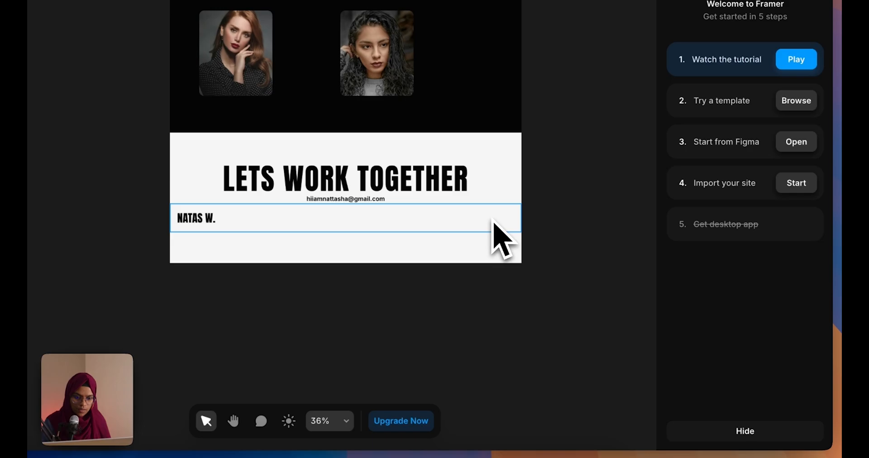
Duplicate the navbar's LINK WRAP group
{"action": "left_click", "coordinate": [493, 220]}
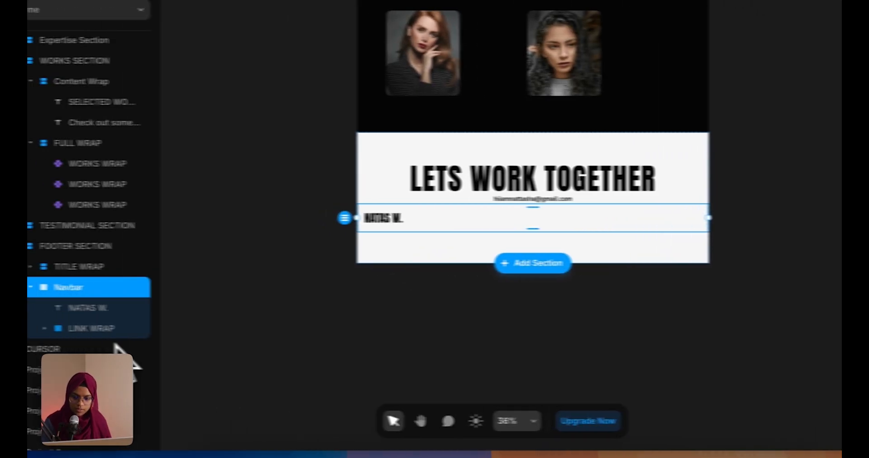
{"action": "left_click", "coordinate": [136, 334]}
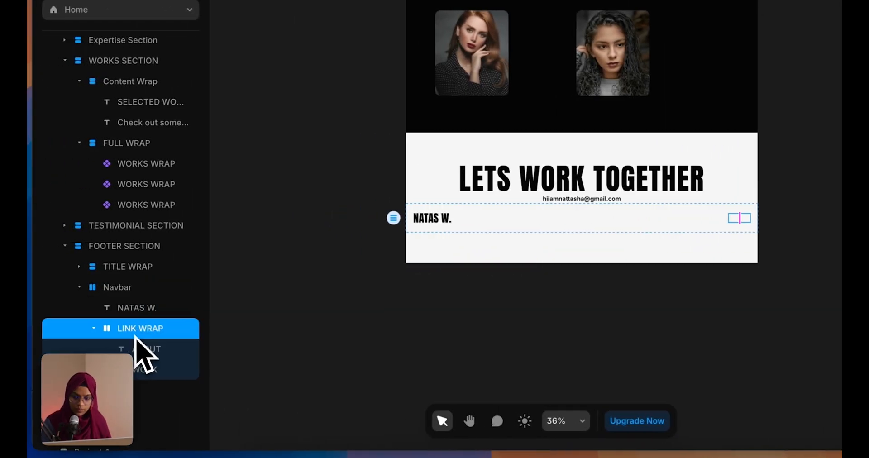
{"action": "left_click", "coordinate": [97, 329]}
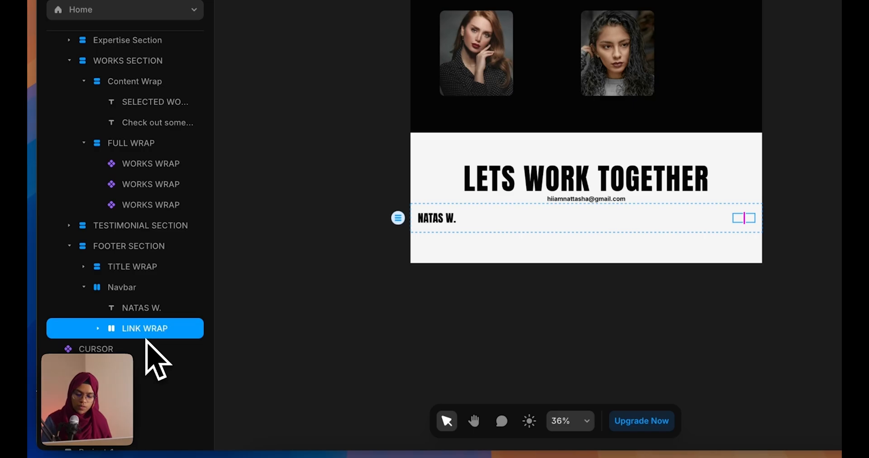
{"action": "key", "text": "ctrl+d"}
Rename the copied link group COPYRIGHT and make its ABOUT text black
{"action": "left_click", "coordinate": [160, 390]}
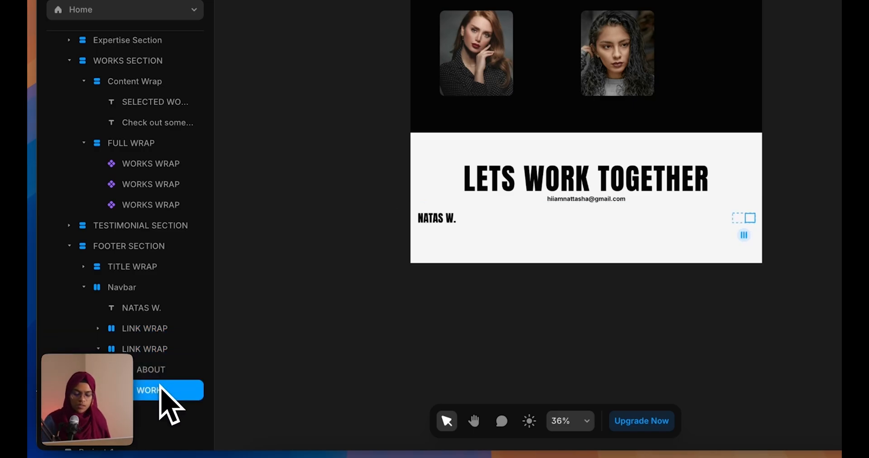
{"action": "left_click", "coordinate": [161, 356]}
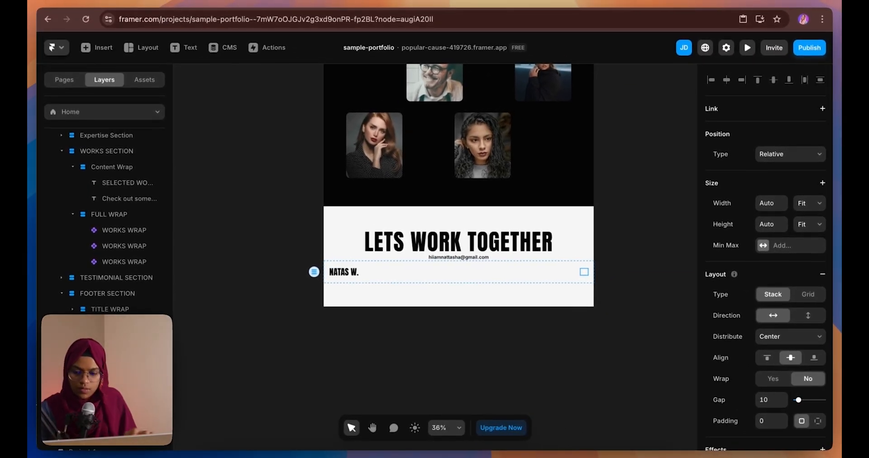
{"action": "left_click", "coordinate": [129, 391]}
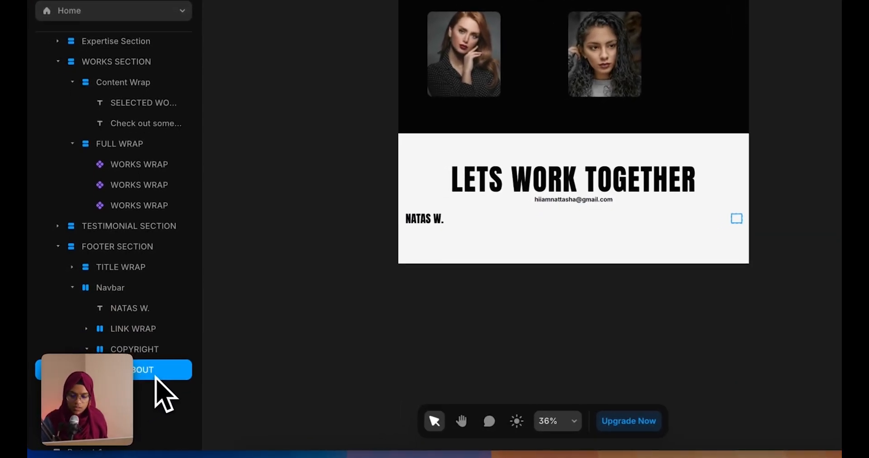
{"action": "double_click", "coordinate": [138, 393]}
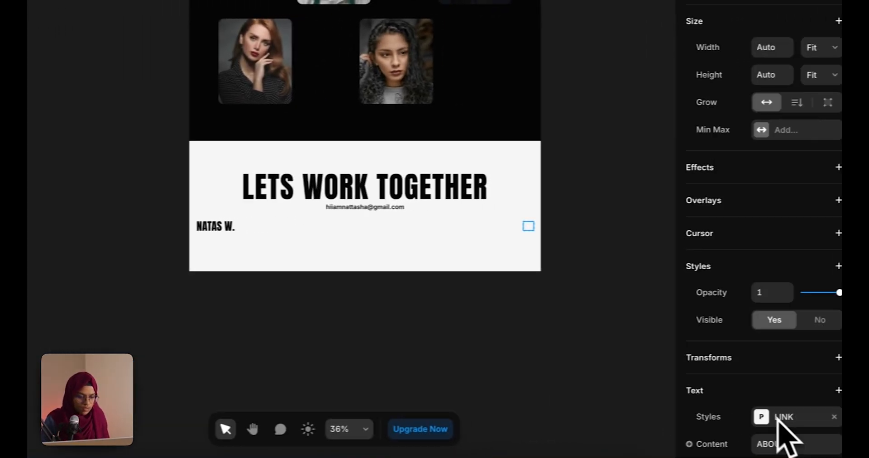
{"action": "scroll", "coordinate": [769, 416], "scroll_direction": "down", "scroll_amount": 4}
{"action": "left_click", "coordinate": [741, 274]}
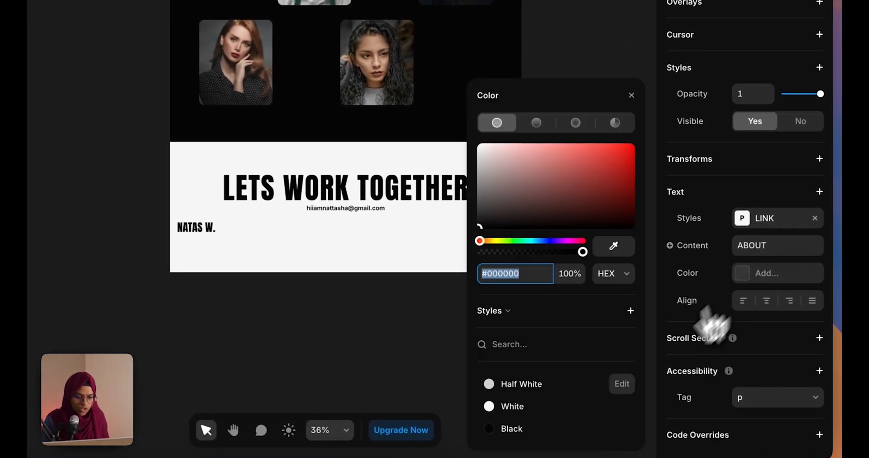
{"action": "left_click", "coordinate": [511, 429]}
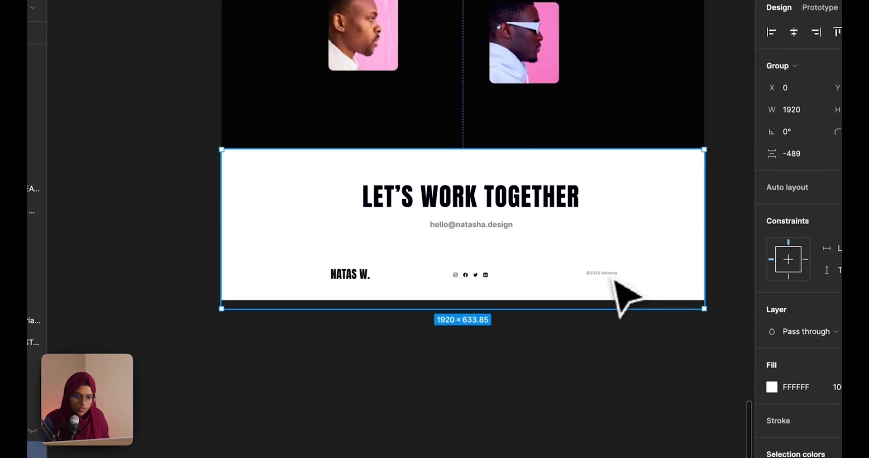
Change the text to ©2024 with the owner's name, in PARA-MEDIUM-SMALL with colour cleared
{"action": "double_click", "coordinate": [632, 352]}
{"action": "double_click", "coordinate": [632, 351]}
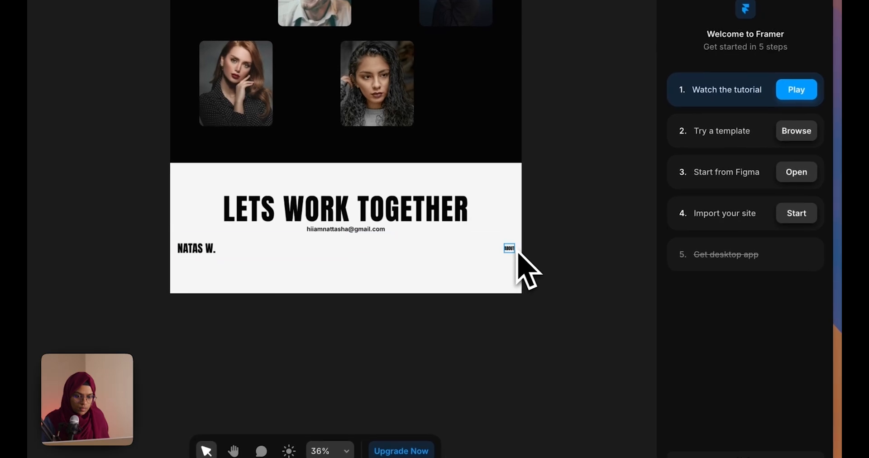
{"action": "left_click", "coordinate": [507, 251]}
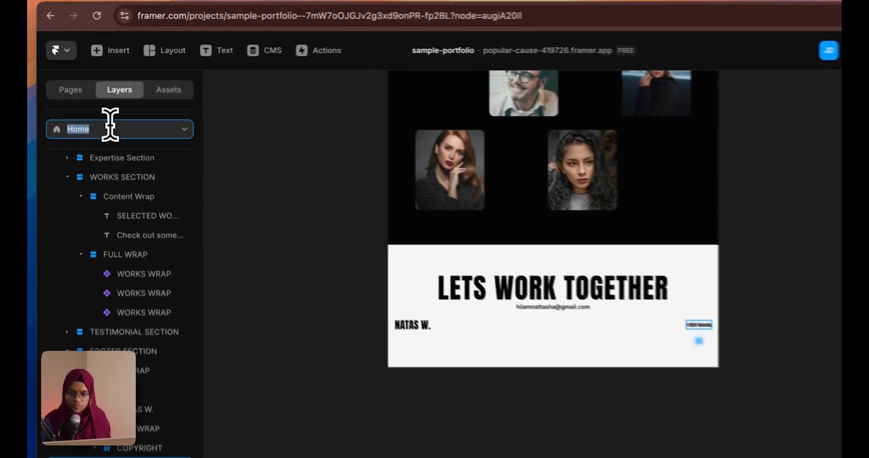
{"action": "left_click", "coordinate": [783, 265]}
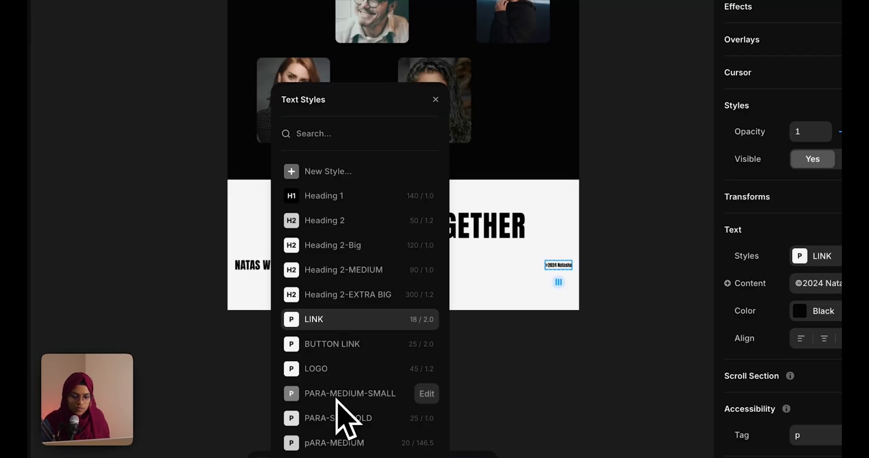
{"action": "left_click", "coordinate": [408, 372]}
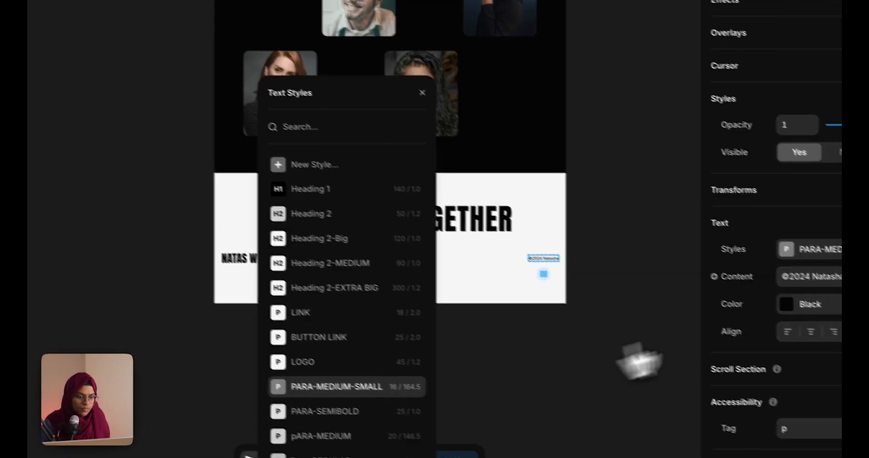
{"action": "left_click", "coordinate": [818, 283]}
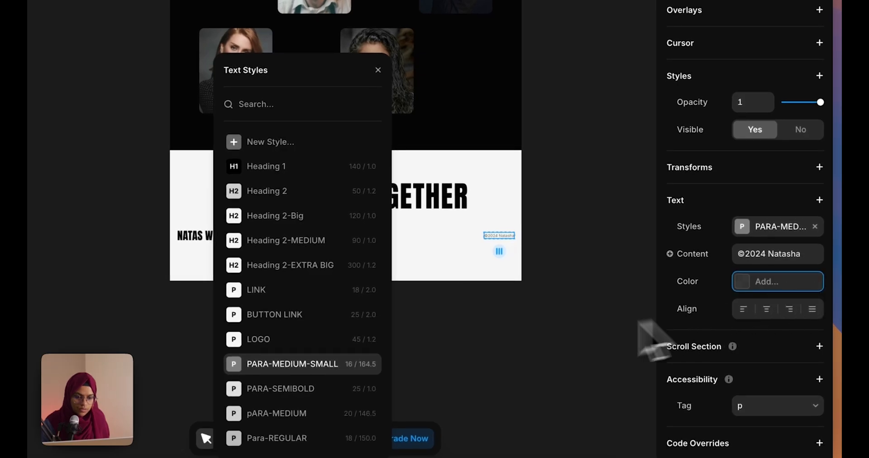
{"action": "left_click", "coordinate": [524, 330]}
{"action": "left_click", "coordinate": [337, 247]}
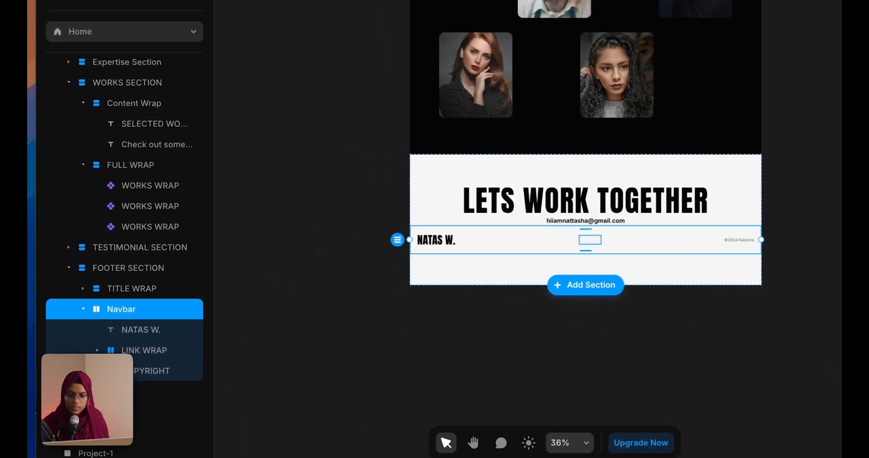
Rename LINK WRAP to SOCIAL WRAP, delete its ABOUT and WORK links, and open Insert
{"action": "left_click", "coordinate": [138, 351]}
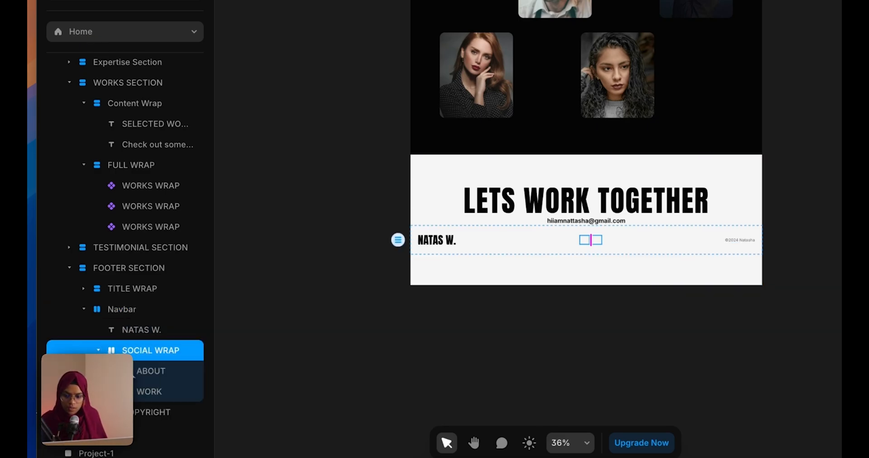
{"action": "left_click", "coordinate": [139, 370]}
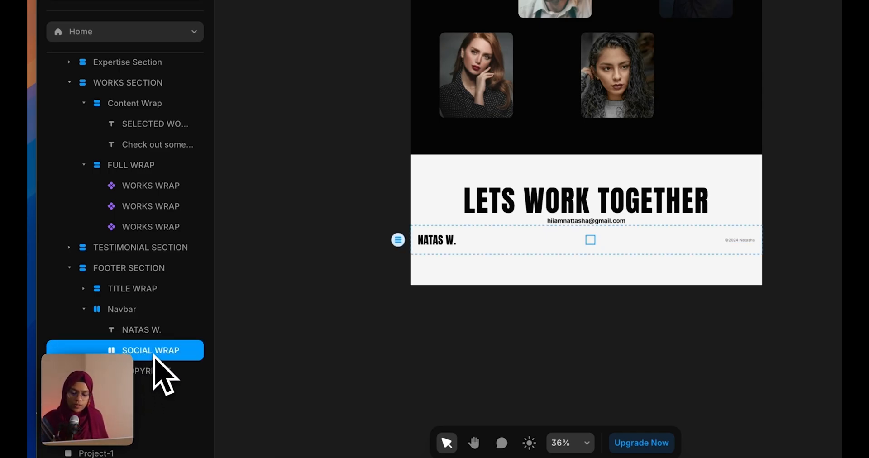
{"action": "left_click", "coordinate": [86, 34]}
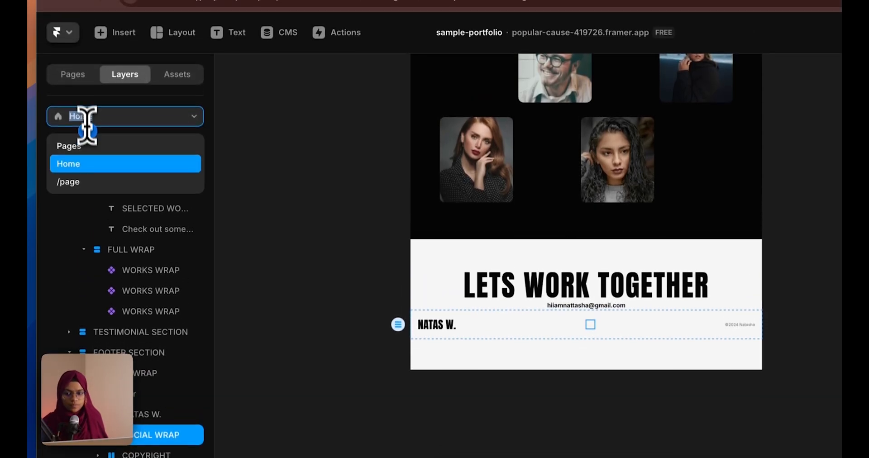
{"action": "left_click", "coordinate": [407, 334]}
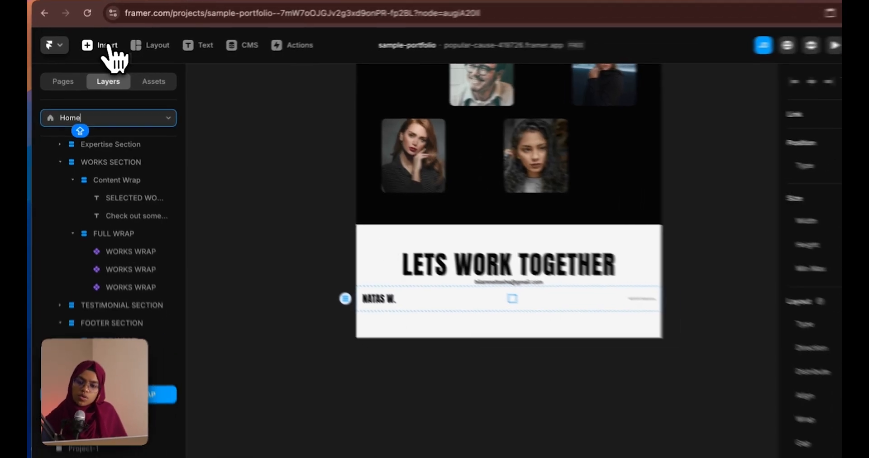
{"action": "left_click", "coordinate": [96, 47]}
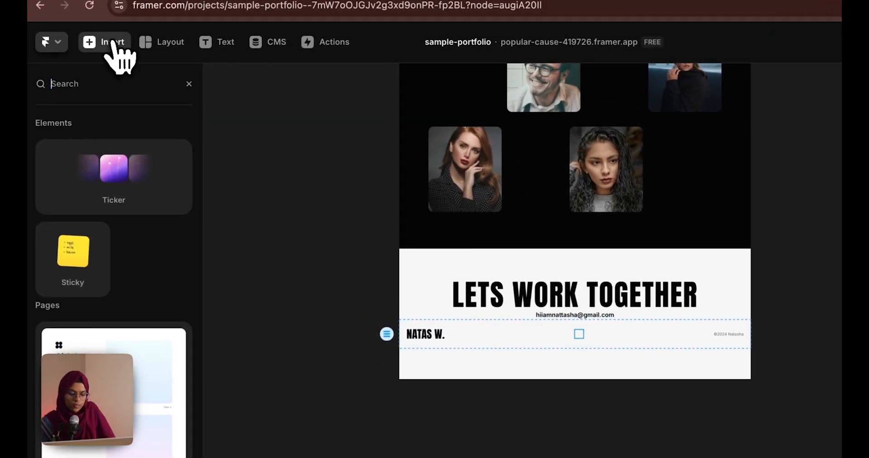
Insert a Phosphor icon below the email and adjust its width to match the design
{"action": "type", "text": "PHO"}
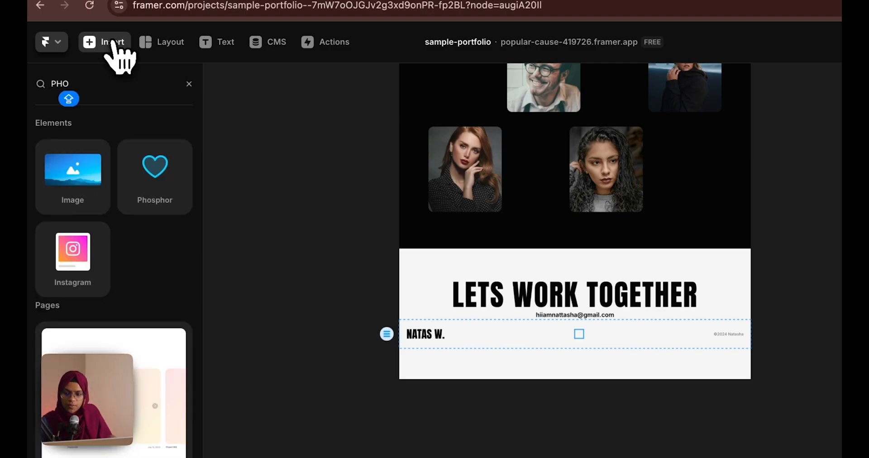
{"action": "left_click_drag", "start_coordinate": [151, 189], "coordinate": [580, 349]}
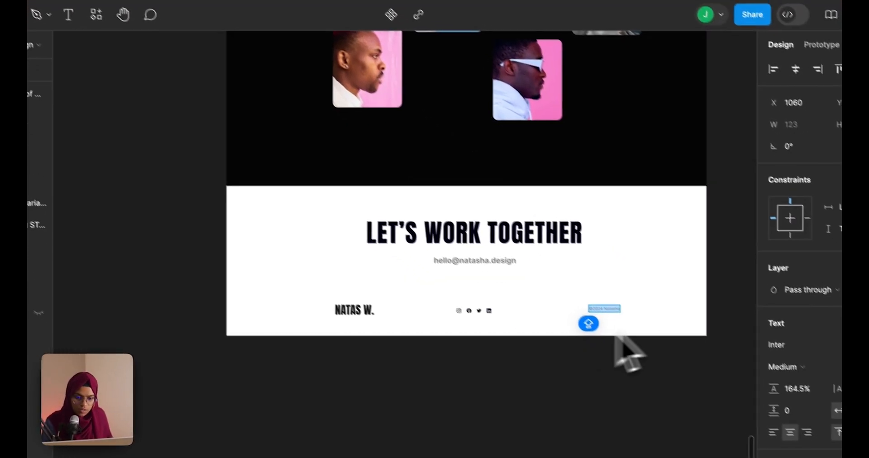
{"action": "left_click", "coordinate": [472, 303]}
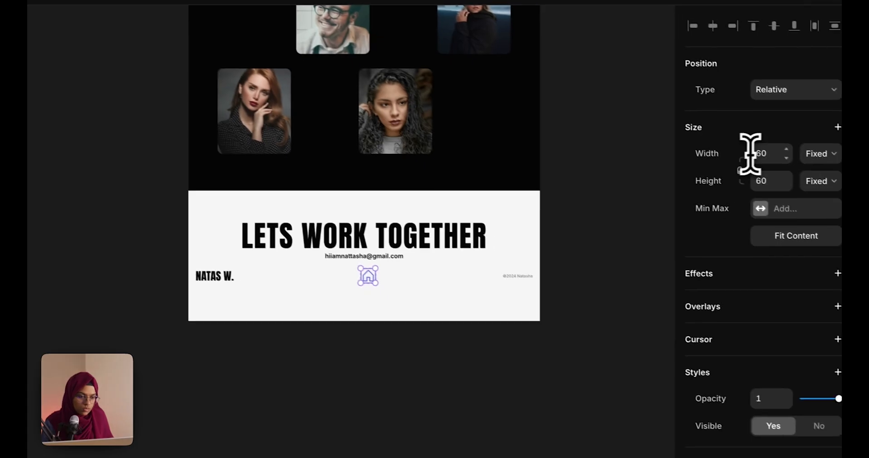
{"action": "left_click", "coordinate": [757, 150]}
{"action": "type", "text": "2"}
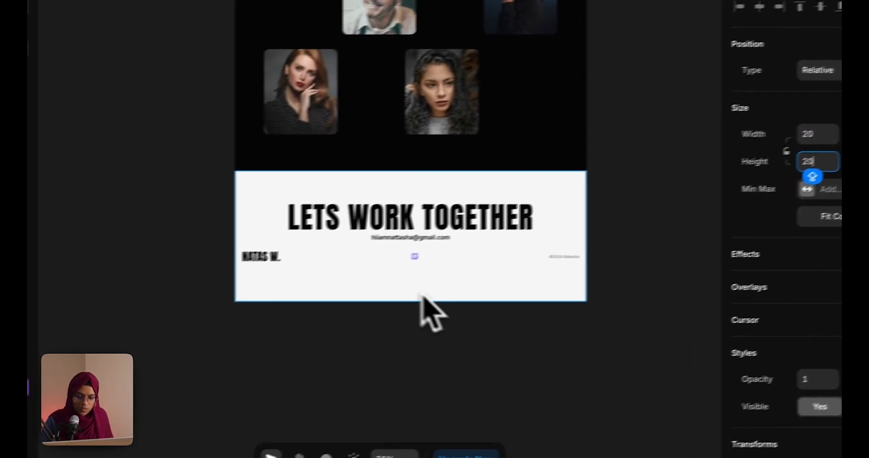
Color the icon with the Black style and change it to FacebookLogo
{"action": "scroll", "coordinate": [347, 292], "scroll_direction": "up", "scroll_amount": 10}
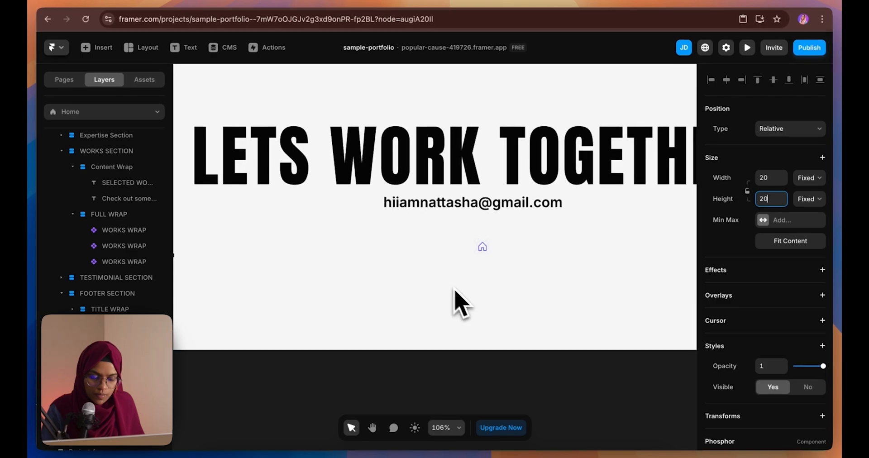
{"action": "scroll", "coordinate": [774, 414], "scroll_direction": "down", "scroll_amount": 5}
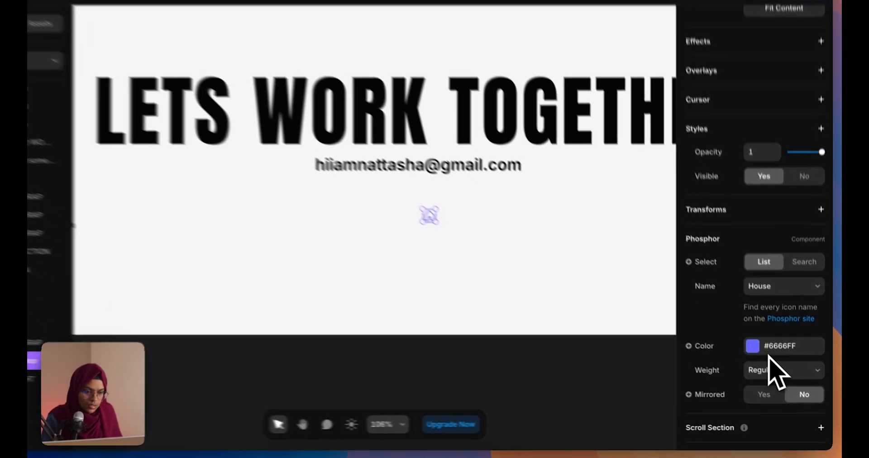
{"action": "left_click", "coordinate": [770, 347]}
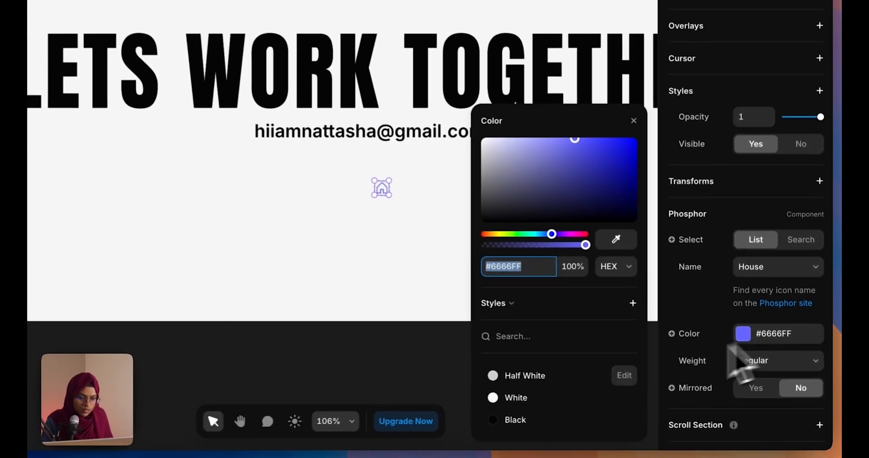
{"action": "left_click", "coordinate": [577, 423]}
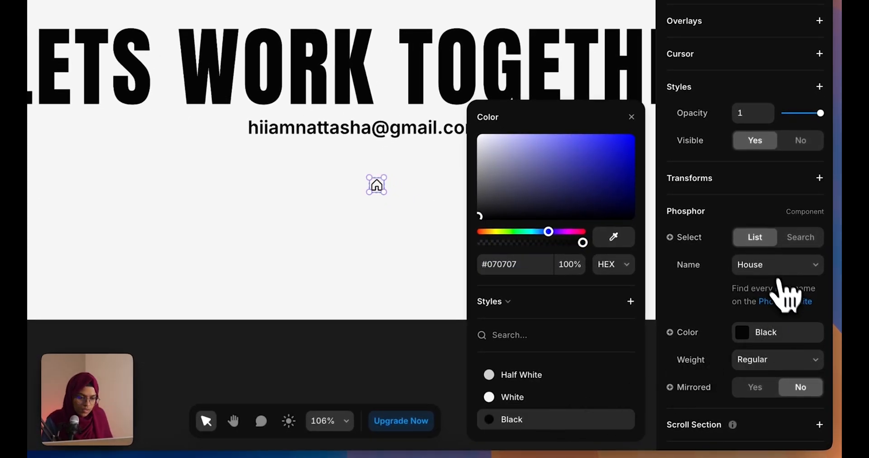
{"action": "left_click", "coordinate": [771, 267]}
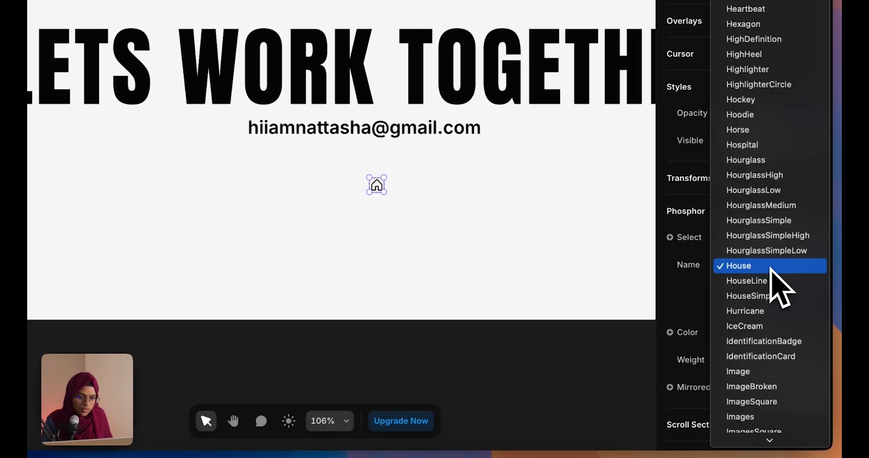
{"action": "scroll", "coordinate": [783, 290], "scroll_direction": "up", "scroll_amount": 10}
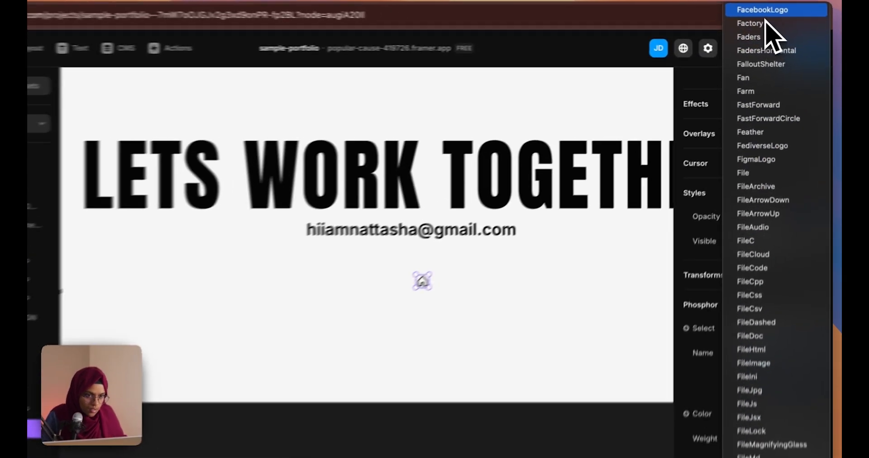
{"action": "left_click", "coordinate": [773, 15]}
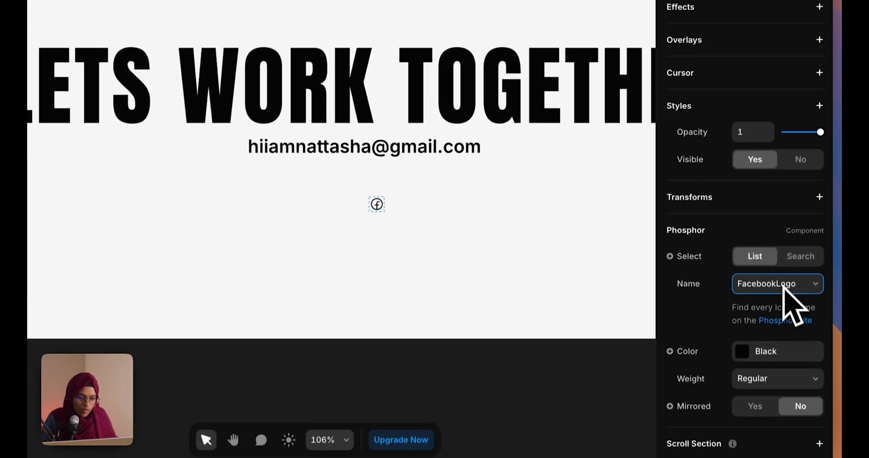
Try Bold weight on the Facebook icon, then set it back to Regular
{"action": "left_click", "coordinate": [775, 369]}
{"action": "left_click", "coordinate": [775, 388]}
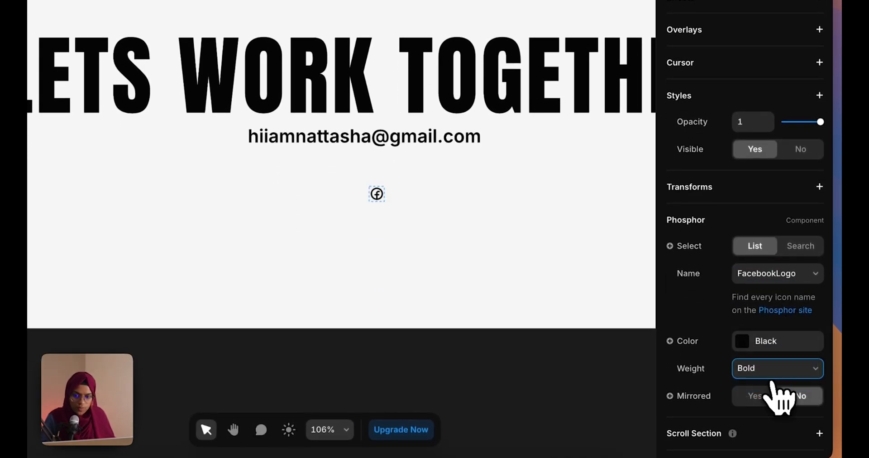
{"action": "left_click", "coordinate": [751, 372]}
{"action": "left_click", "coordinate": [755, 357]}
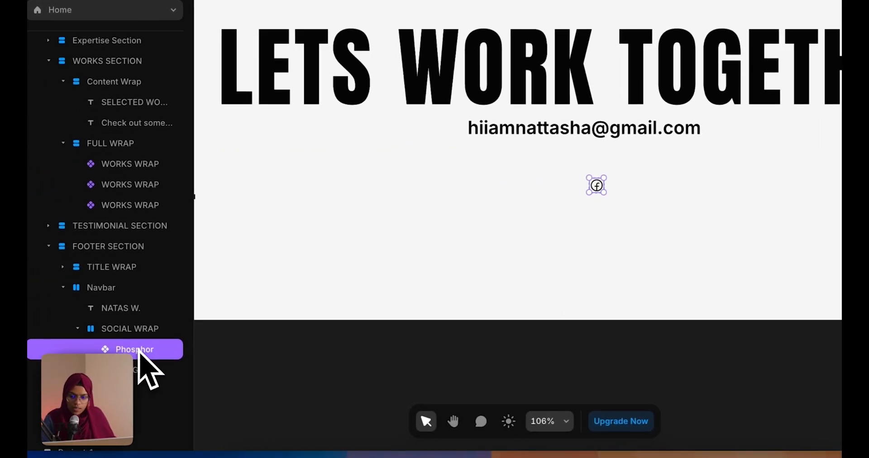
{"action": "left_click", "coordinate": [134, 328]}
{"action": "left_click", "coordinate": [145, 348]}
Duplicate the Facebook icon and change the second copy to InstagramLogo
{"action": "key", "text": "ctrl+d"}
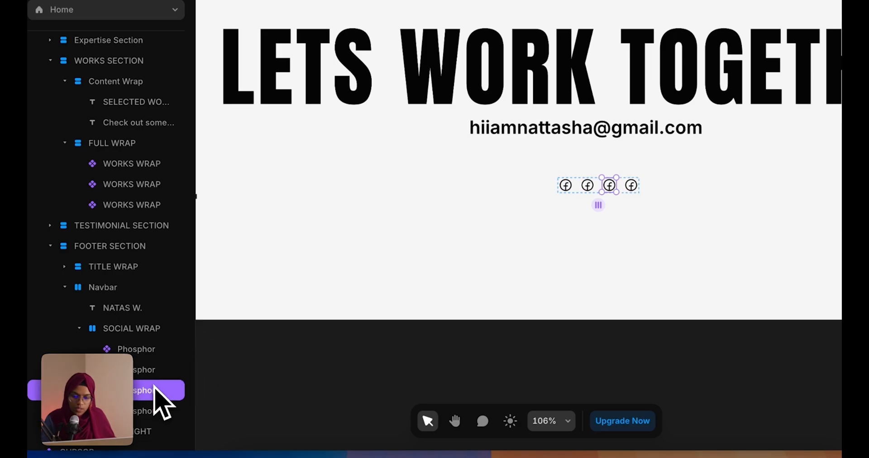
{"action": "left_click", "coordinate": [154, 374]}
{"action": "scroll", "coordinate": [808, 362], "scroll_direction": "down", "scroll_amount": 5}
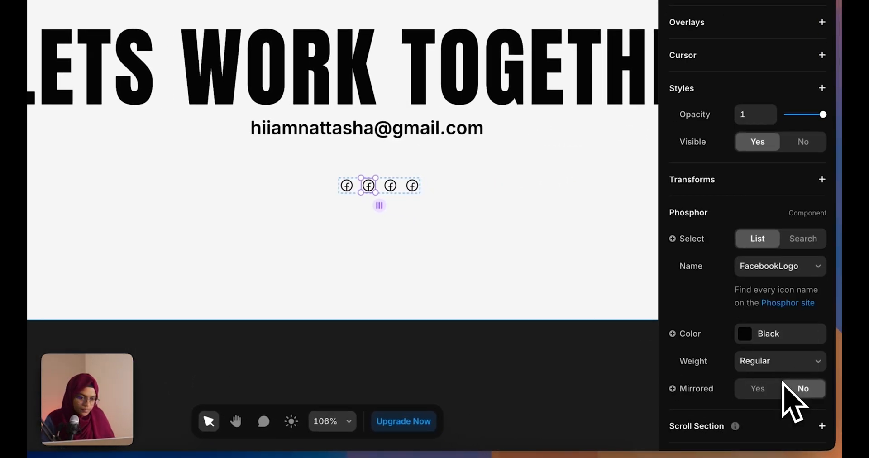
{"action": "left_click", "coordinate": [753, 269]}
{"action": "scroll", "coordinate": [754, 276], "scroll_direction": "down", "scroll_amount": 10}
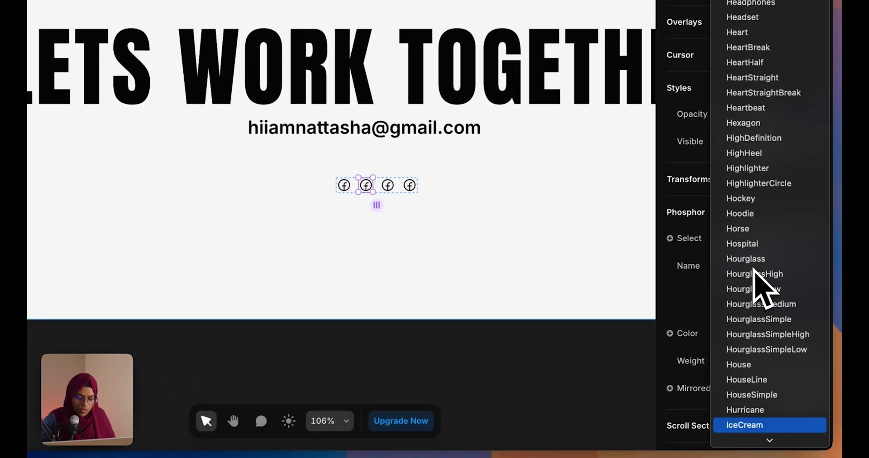
{"action": "scroll", "coordinate": [762, 287], "scroll_direction": "down", "scroll_amount": 1}
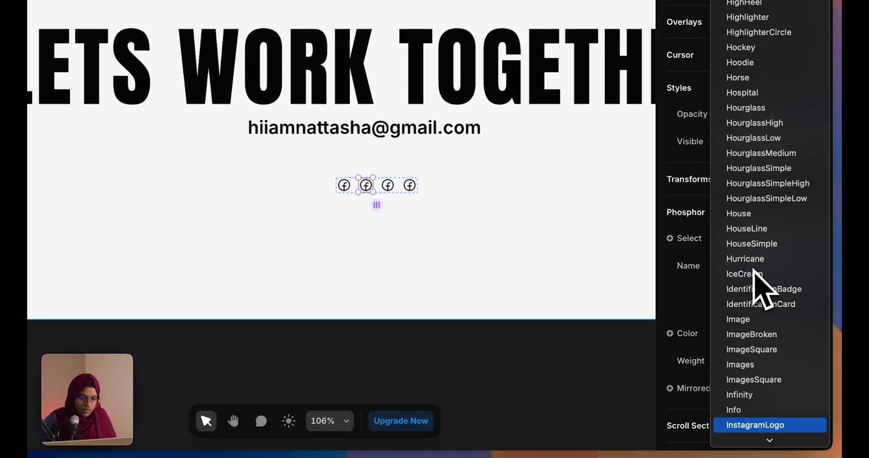
{"action": "left_click", "coordinate": [779, 426]}
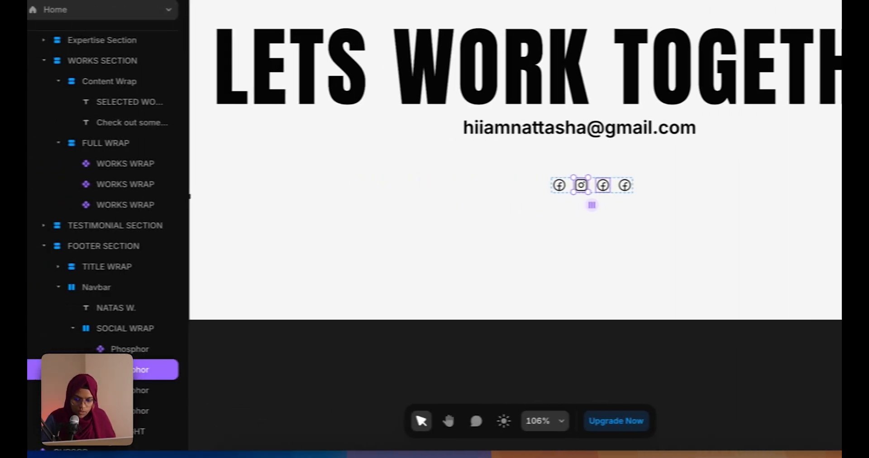
Change the third icon in the row to LinkedinLogo
{"action": "left_click", "coordinate": [140, 388]}
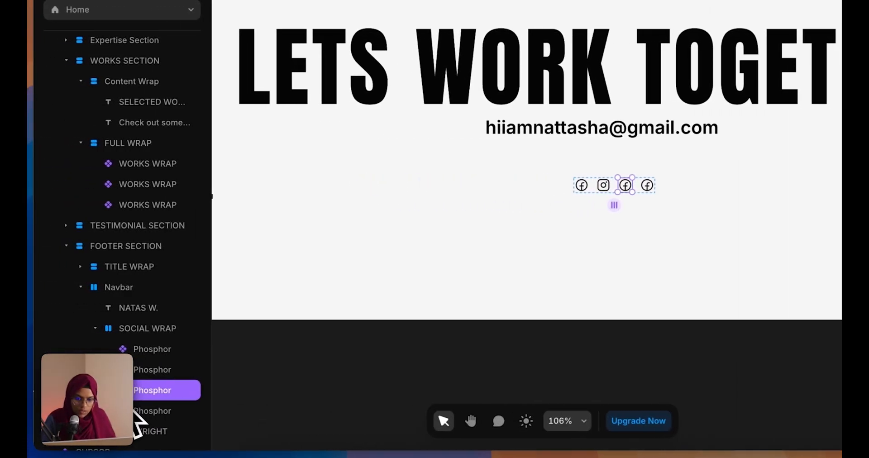
{"action": "scroll", "coordinate": [754, 382], "scroll_direction": "down", "scroll_amount": 5}
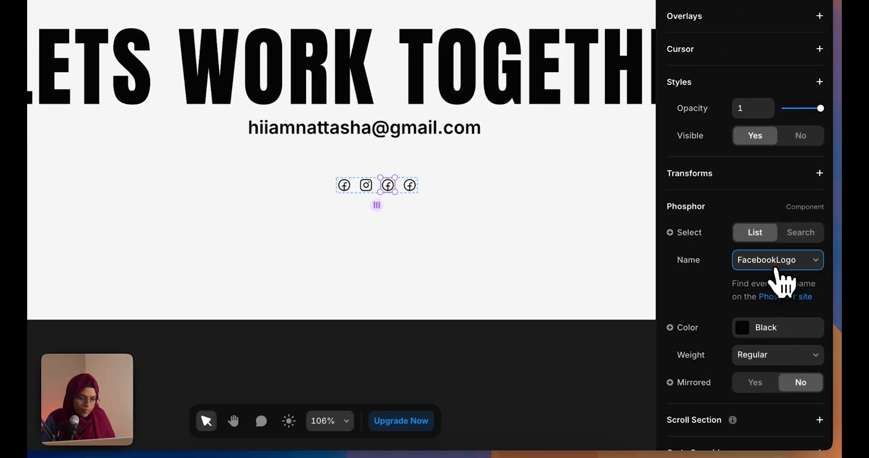
{"action": "left_click", "coordinate": [774, 266]}
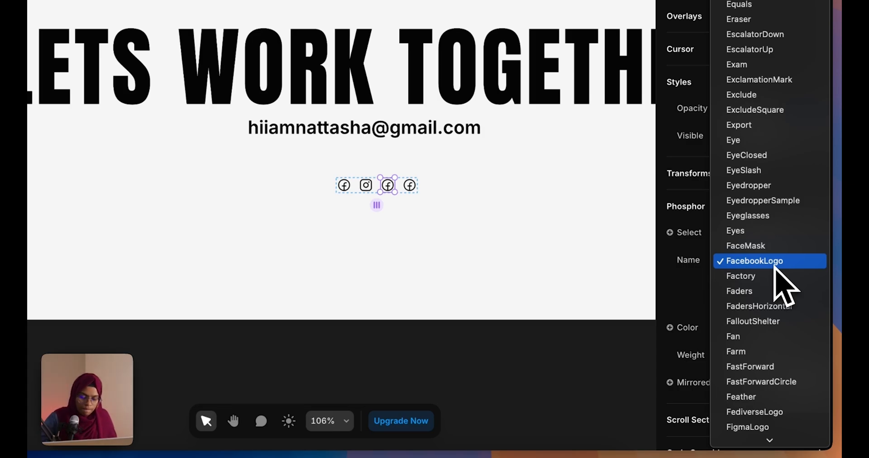
{"action": "scroll", "coordinate": [776, 272], "scroll_direction": "down", "scroll_amount": 15}
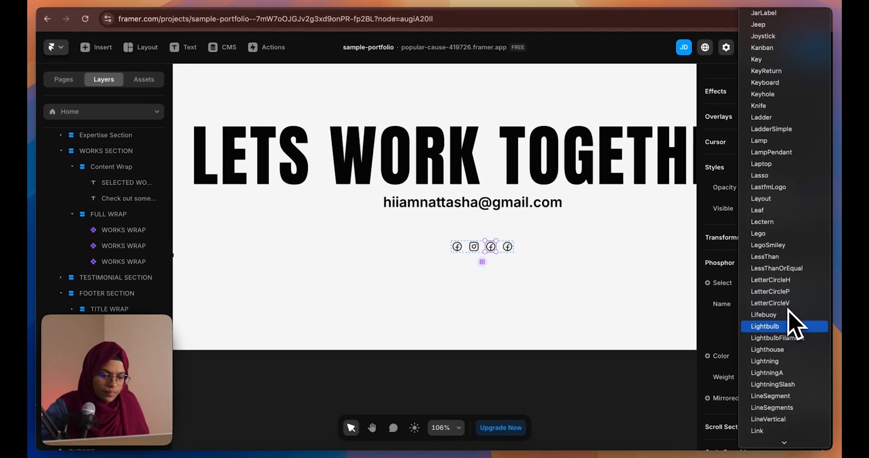
{"action": "scroll", "coordinate": [780, 412], "scroll_direction": "down", "scroll_amount": 2}
{"action": "scroll", "coordinate": [787, 430], "scroll_direction": "down", "scroll_amount": 3}
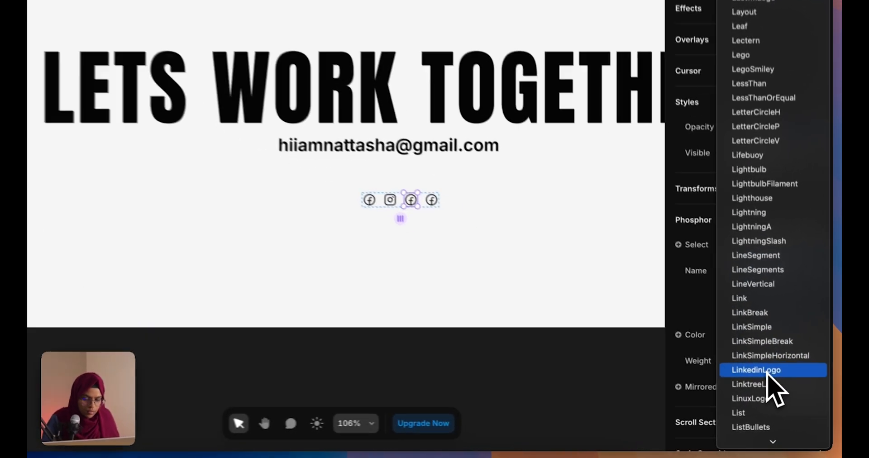
{"action": "left_click", "coordinate": [779, 384]}
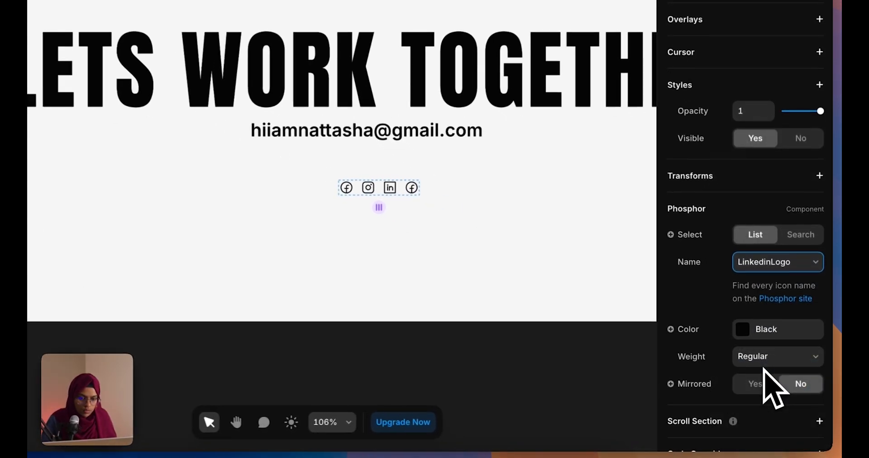
Change the fourth icon to DribbbleLogo, completing the social icon row
{"action": "left_click", "coordinate": [410, 186]}
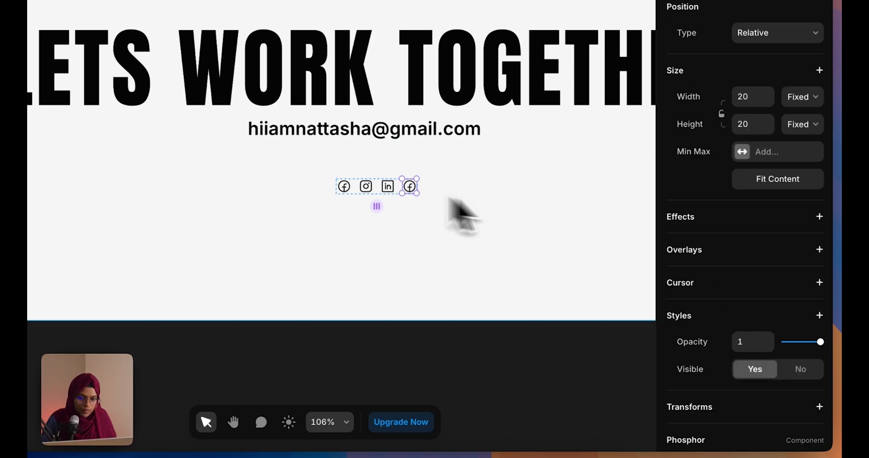
{"action": "scroll", "coordinate": [752, 355], "scroll_direction": "down", "scroll_amount": 5}
{"action": "left_click", "coordinate": [765, 235]}
{"action": "scroll", "coordinate": [763, 240], "scroll_direction": "up", "scroll_amount": 15}
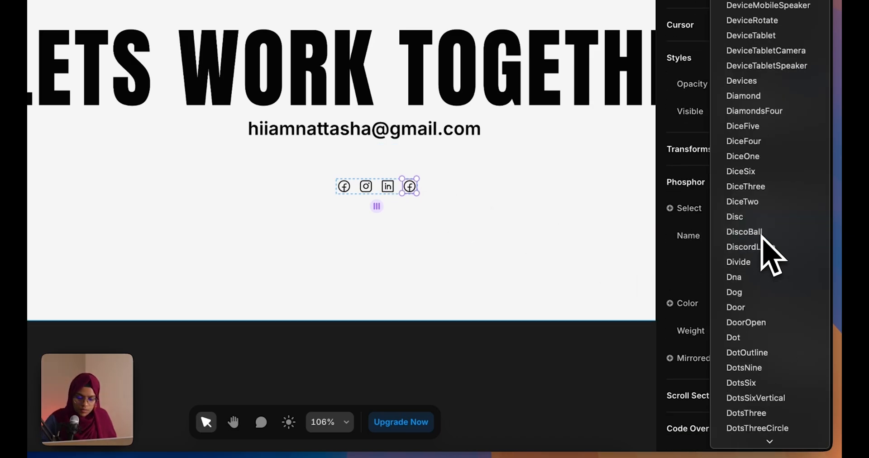
{"action": "scroll", "coordinate": [762, 240], "scroll_direction": "down", "scroll_amount": 3}
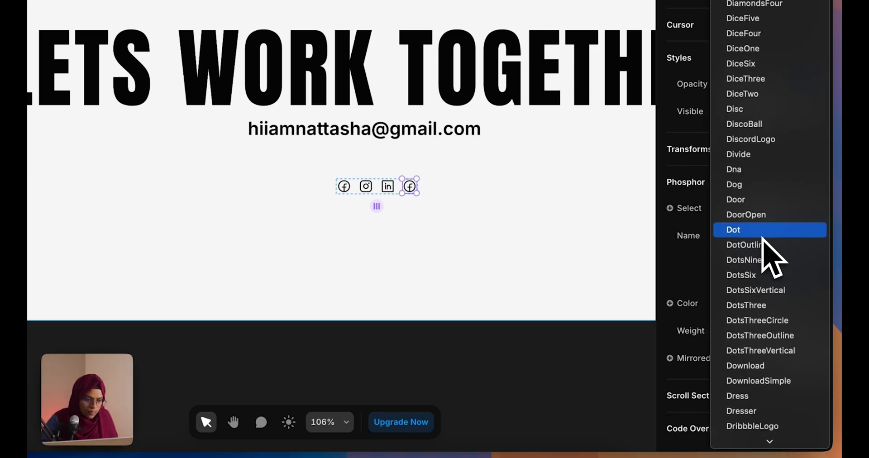
{"action": "key", "text": "Escape"}
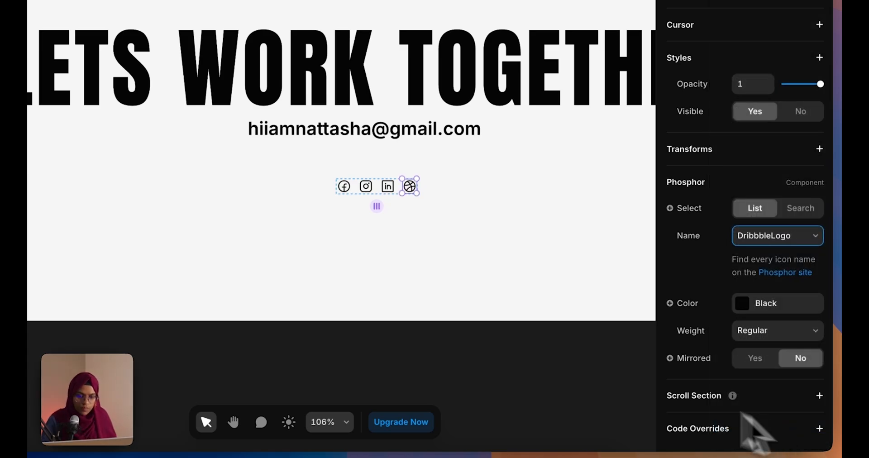
{"action": "left_click", "coordinate": [448, 364]}
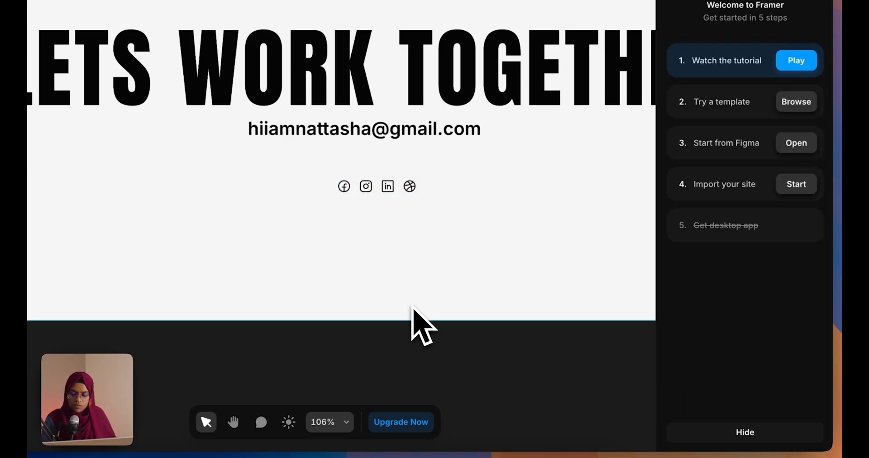
{"action": "scroll", "coordinate": [412, 307], "scroll_direction": "down", "scroll_amount": 10}
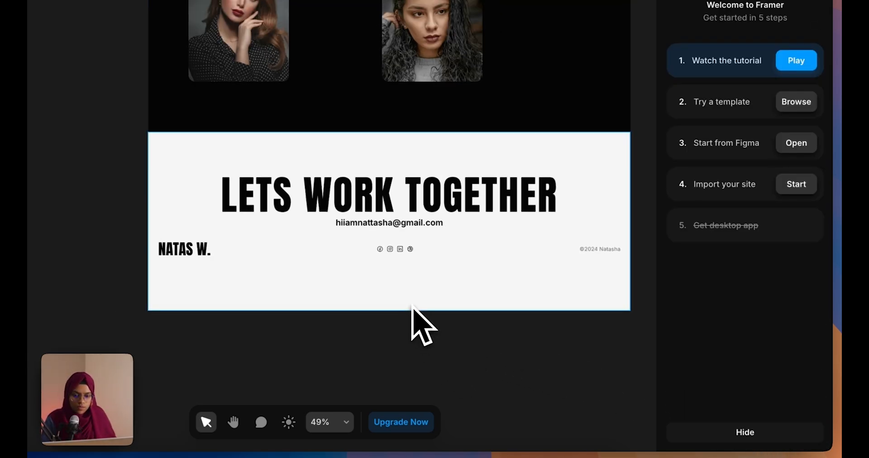
{"action": "left_click", "coordinate": [468, 231]}
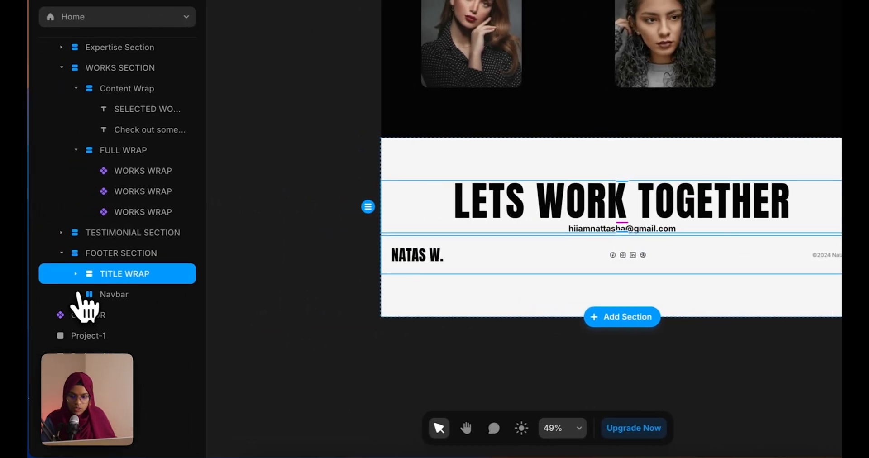
Give FOOTER SECTION a 46 gap, Fit Content height, and padding of 140 top and 40 bottom
{"action": "left_click", "coordinate": [113, 261]}
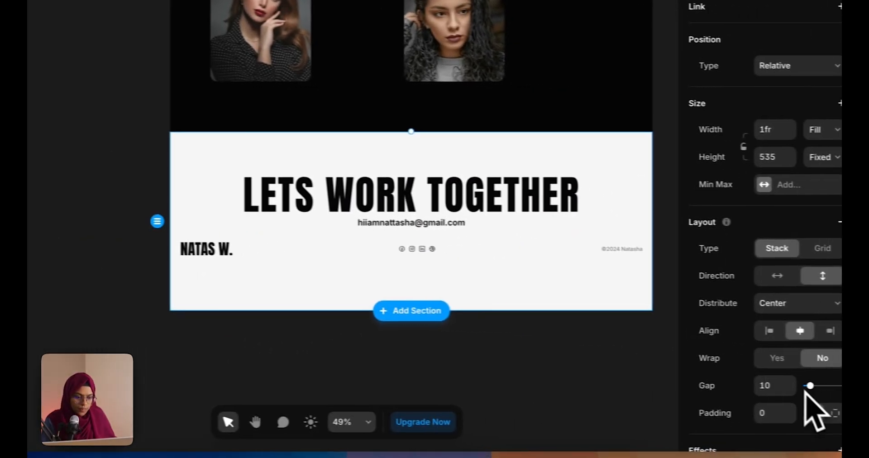
{"action": "left_click_drag", "start_coordinate": [789, 386], "coordinate": [798, 385]}
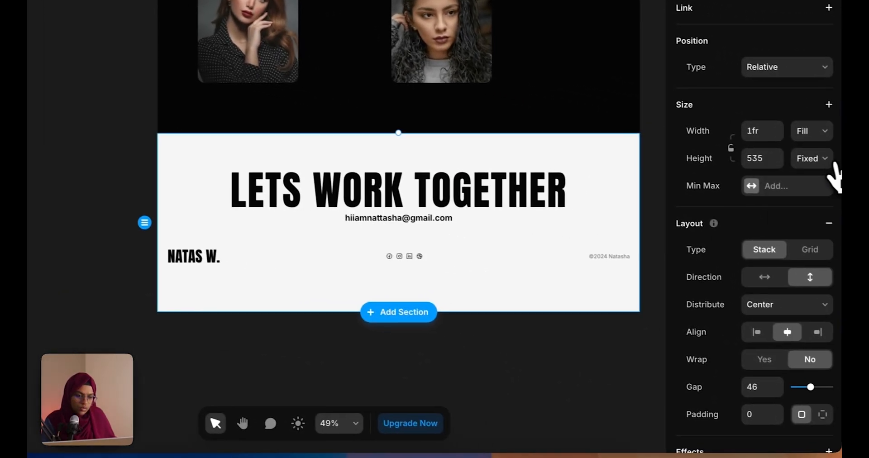
{"action": "left_click", "coordinate": [804, 156]}
{"action": "left_click", "coordinate": [815, 206]}
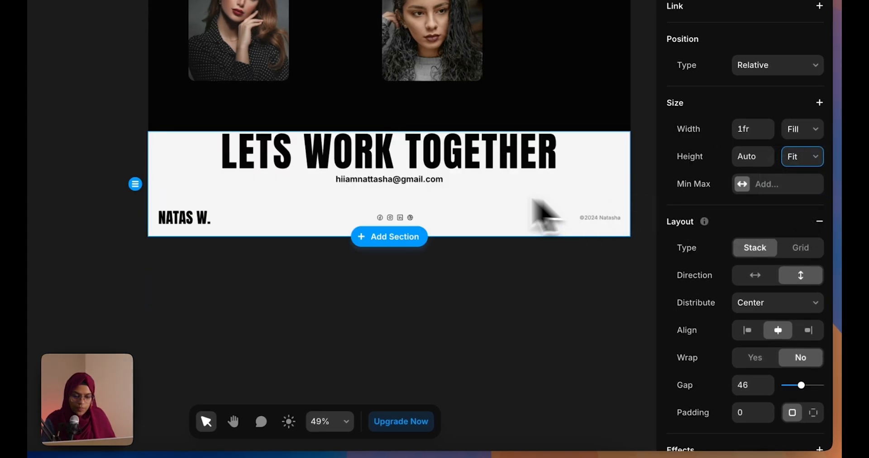
{"action": "left_click", "coordinate": [814, 412]}
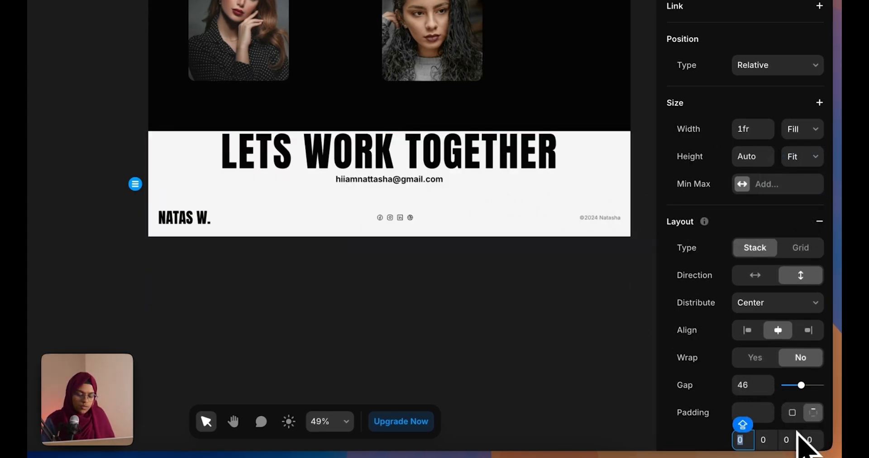
{"action": "type", "text": "140"}
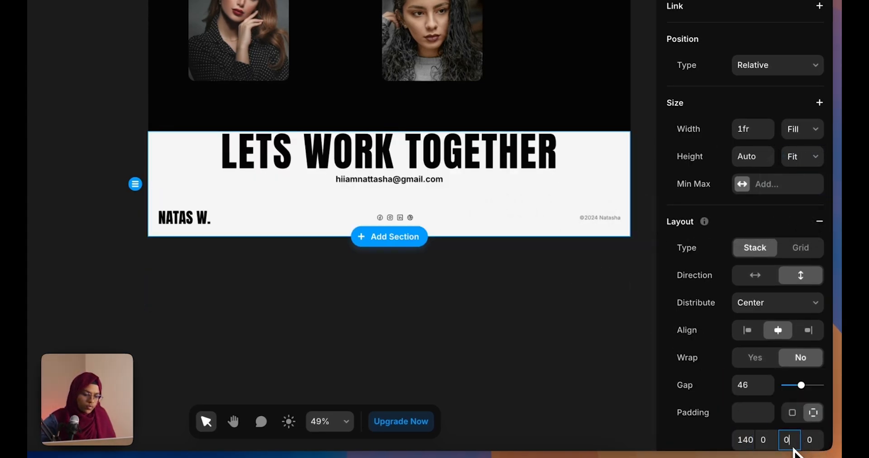
{"action": "type", "text": "140"}
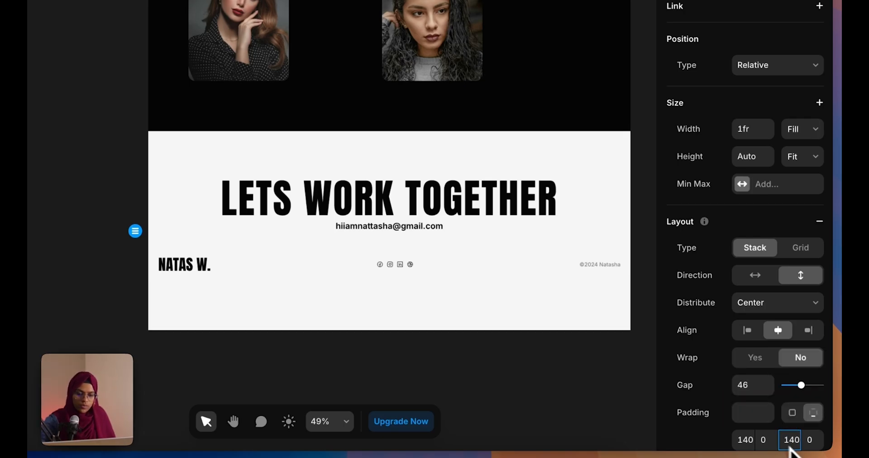
{"action": "key", "text": "BackSpace"}
{"action": "key", "text": "BackSpace"}
{"action": "key", "text": "BackSpace"}
{"action": "type", "text": "40"}
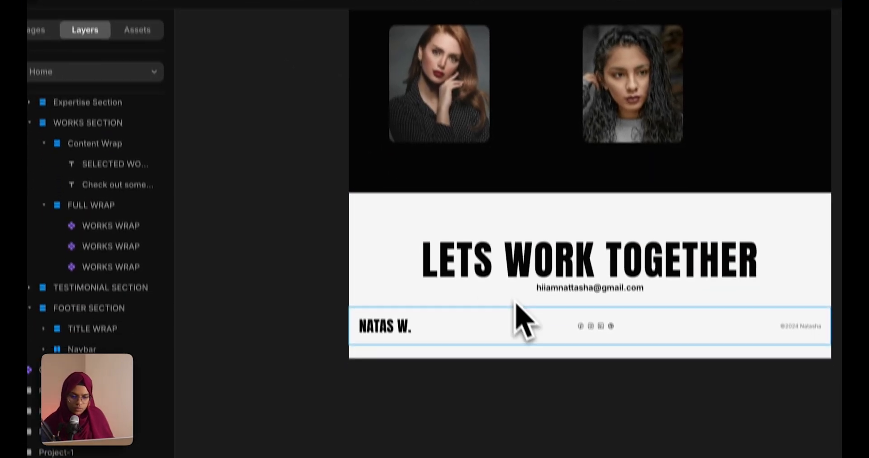
Wrap TITLE WRAP and Navbar in a new stack named CONTAINER
{"action": "left_click", "coordinate": [91, 331]}
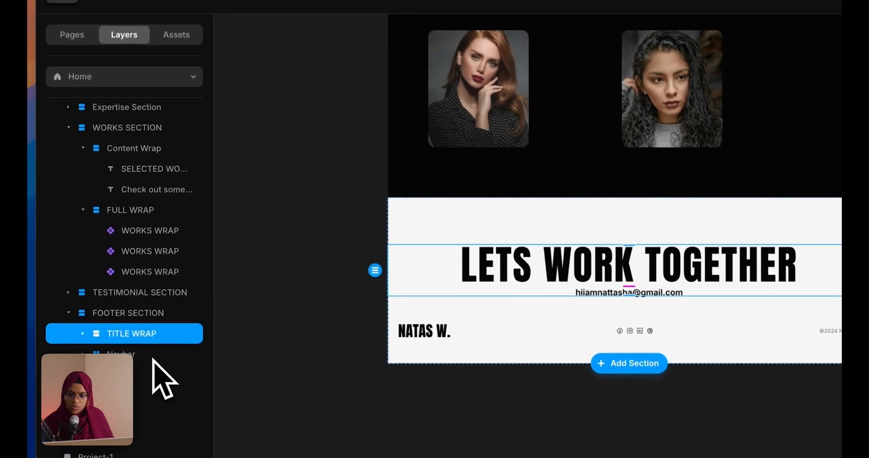
{"action": "left_click", "coordinate": [152, 355], "text": "shift"}
{"action": "right_click", "coordinate": [152, 355]}
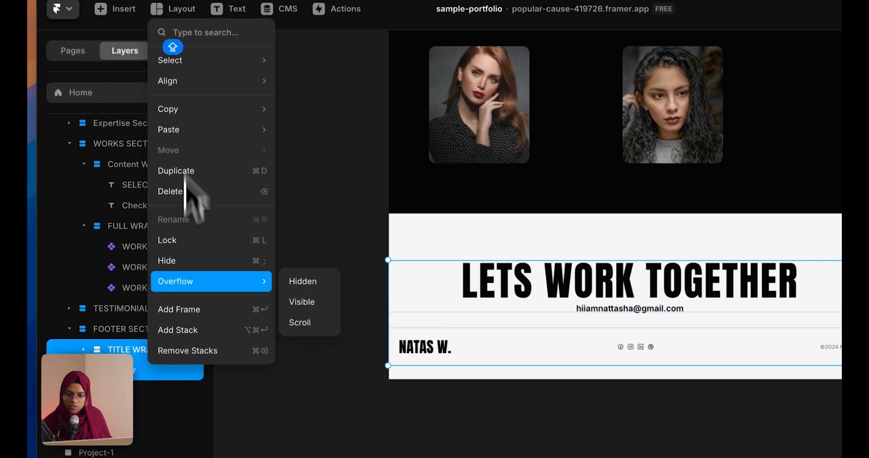
{"action": "left_click", "coordinate": [180, 340]}
{"action": "double_click", "coordinate": [144, 355]}
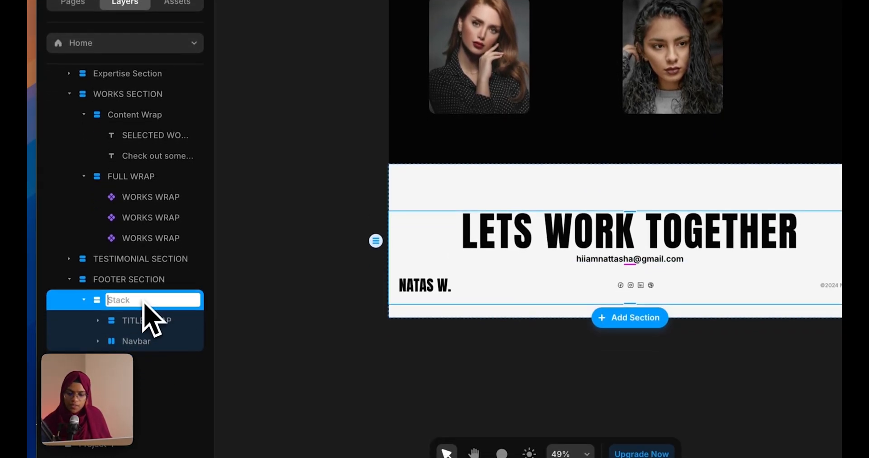
{"action": "type", "text": "CON"}
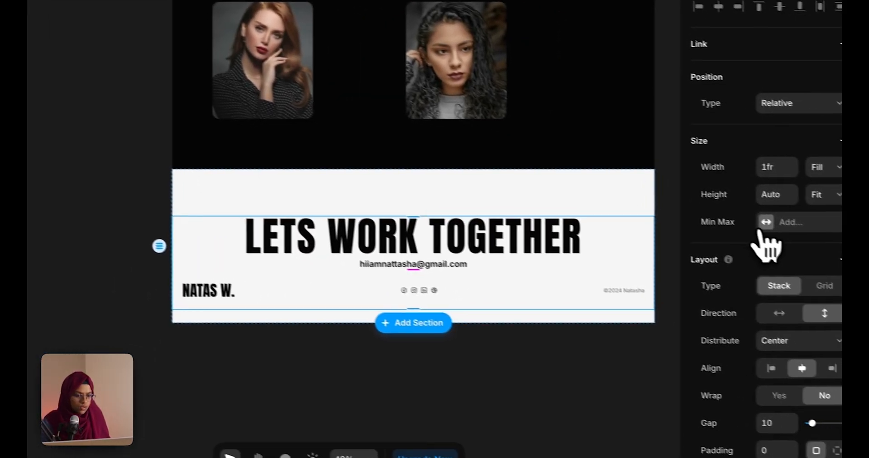
Give CONTAINER a fixed 1200 max width and a gap of 60
{"action": "left_click", "coordinate": [770, 214]}
{"action": "left_click", "coordinate": [765, 232]}
{"action": "left_click", "coordinate": [798, 215]}
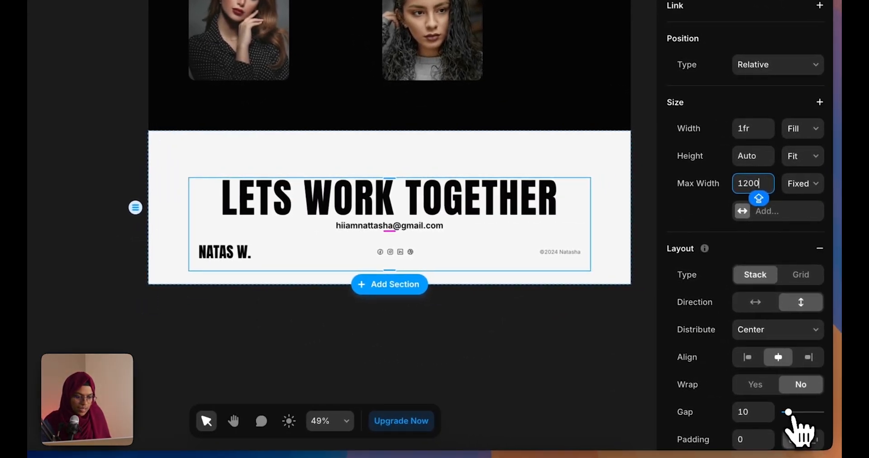
{"action": "left_click_drag", "start_coordinate": [790, 413], "coordinate": [802, 412]}
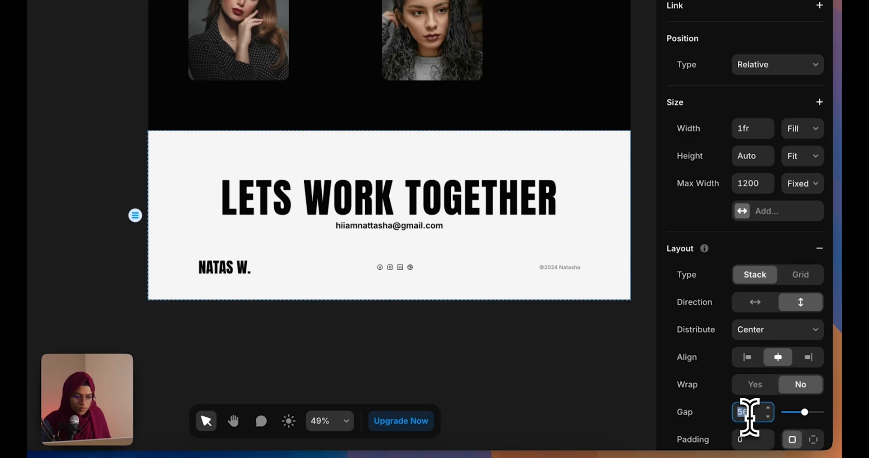
{"action": "type", "text": "60"}
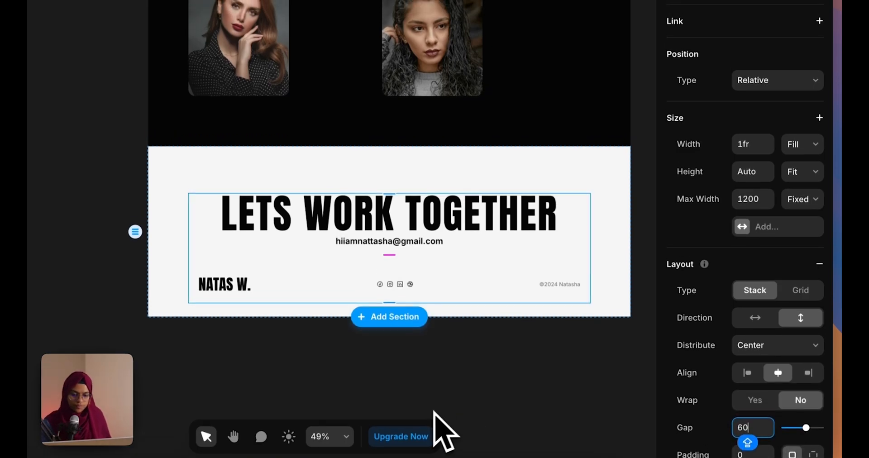
{"action": "left_click", "coordinate": [430, 381]}
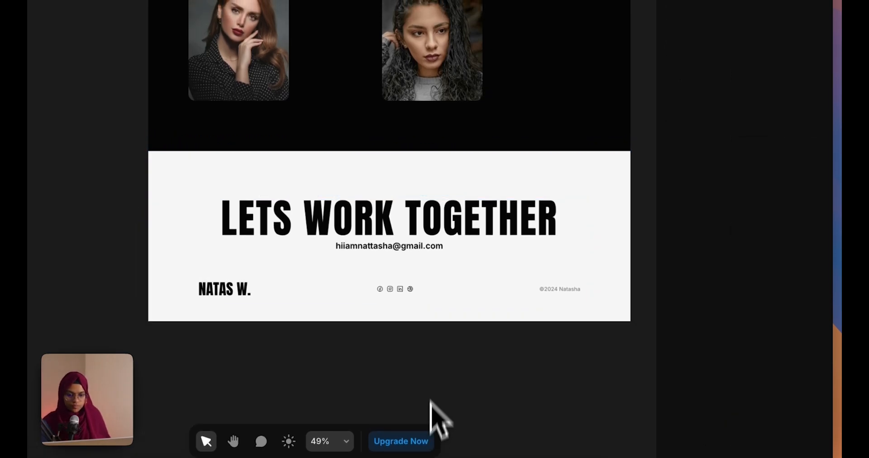
Set the gap between the heading and email to 25
{"action": "left_click", "coordinate": [415, 247]}
{"action": "left_click", "coordinate": [755, 128]}
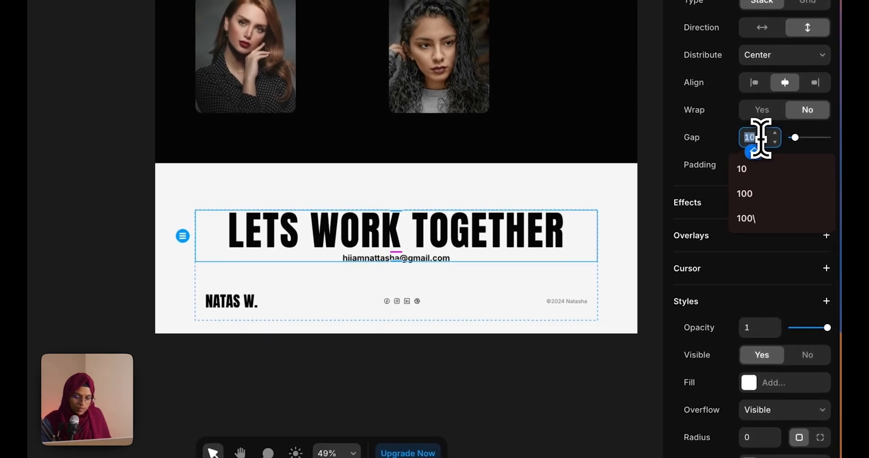
{"action": "type", "text": "25"}
{"action": "key", "text": "Return"}
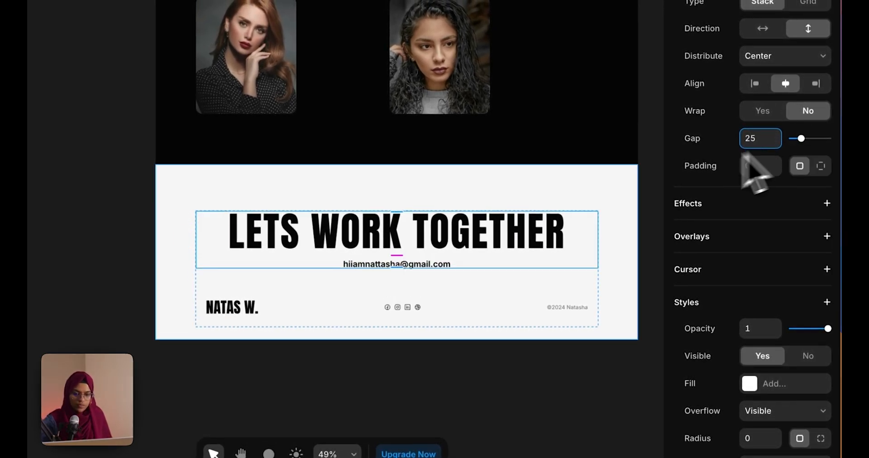
{"action": "left_click", "coordinate": [484, 376]}
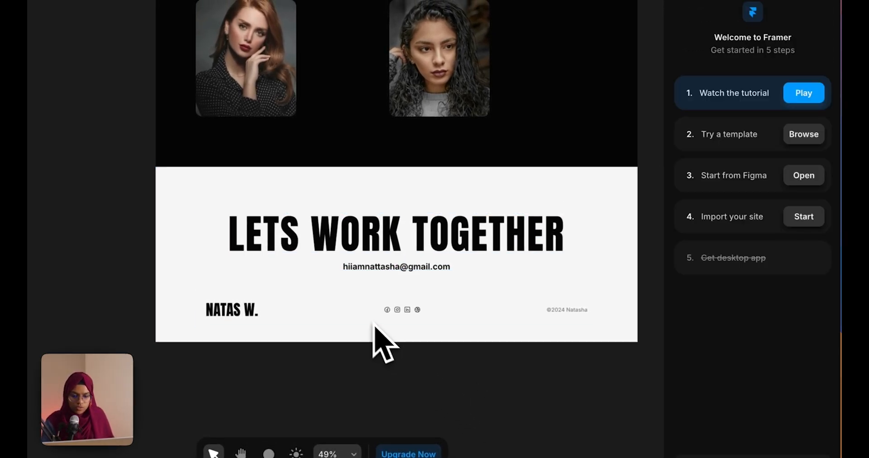
{"action": "scroll", "coordinate": [374, 341], "scroll_direction": "up", "scroll_amount": 2}
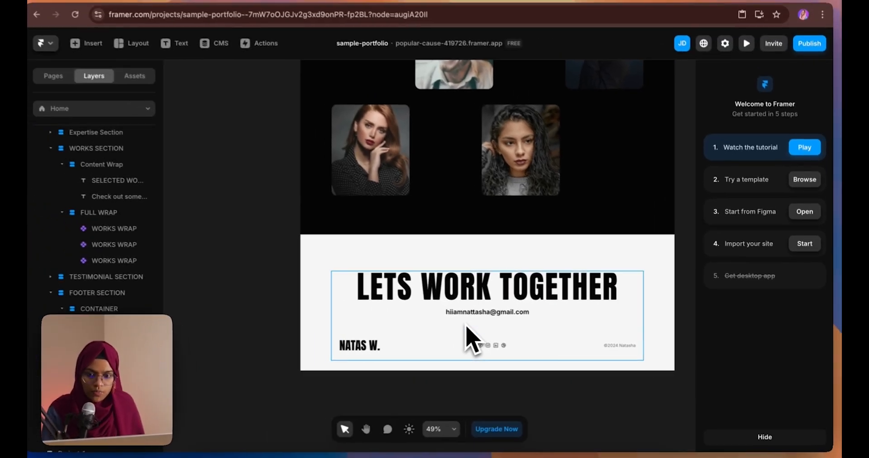
Set the works section's corner radii to 0, 0, 100, 100 so only its bottom corners are rounded
{"action": "scroll", "coordinate": [369, 335], "scroll_direction": "down", "scroll_amount": 2}
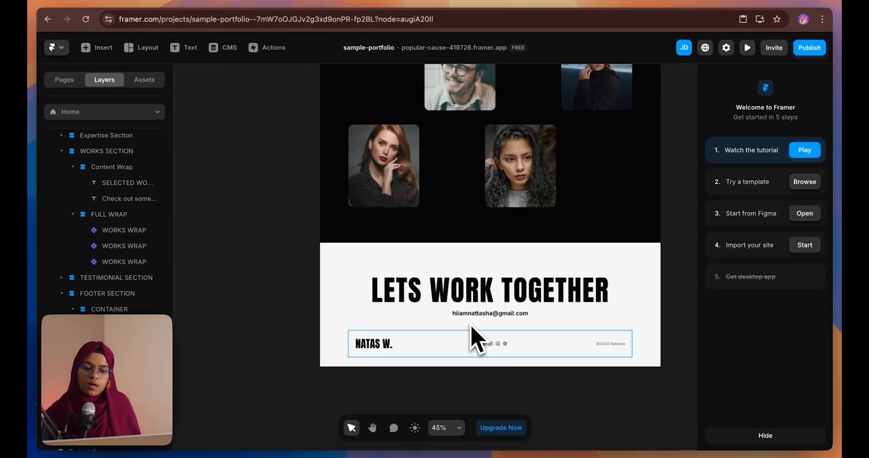
{"action": "left_click", "coordinate": [337, 241]}
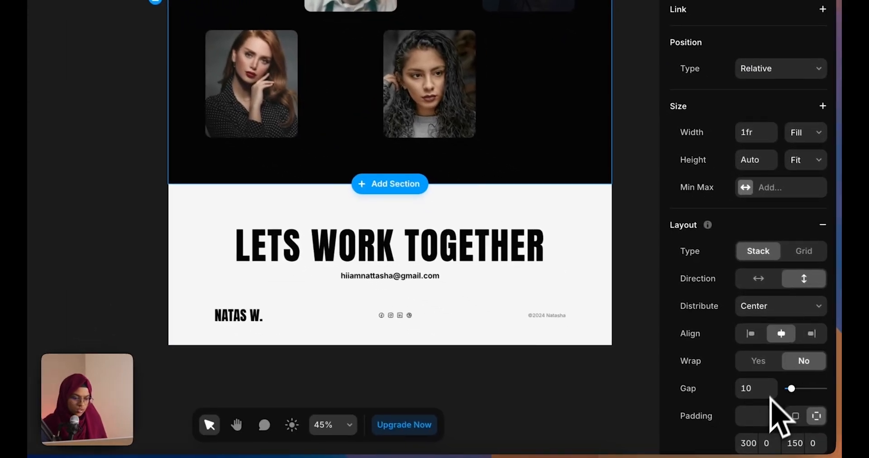
{"action": "scroll", "coordinate": [776, 414], "scroll_direction": "down", "scroll_amount": 10}
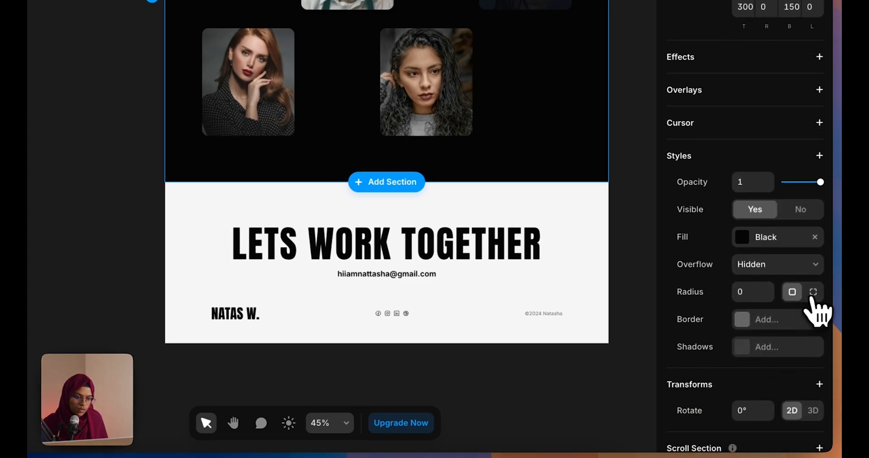
{"action": "left_click", "coordinate": [812, 294]}
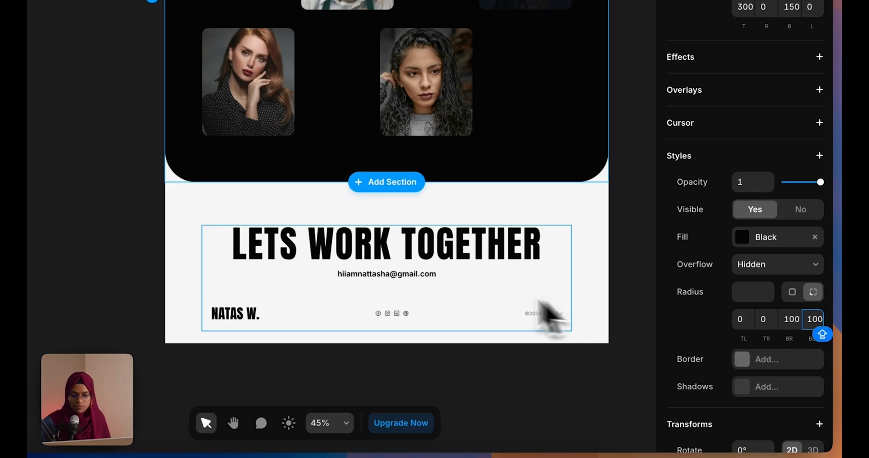
{"action": "left_click", "coordinate": [520, 351]}
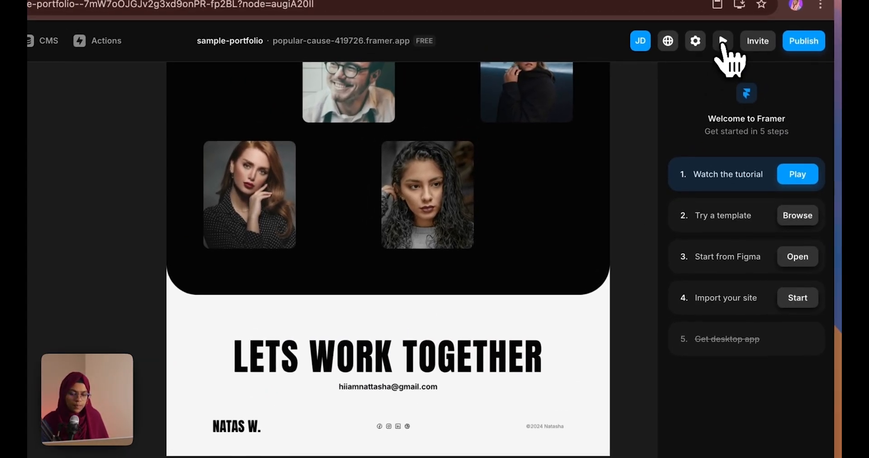
Preview the site and scroll from the hero down to the REVIEW section
{"action": "left_click", "coordinate": [721, 43]}
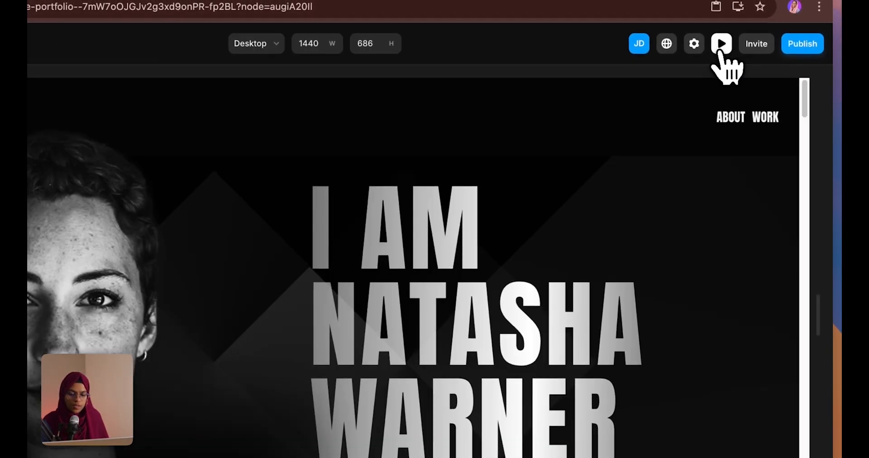
{"action": "scroll", "coordinate": [588, 285], "scroll_direction": "down", "scroll_amount": 10}
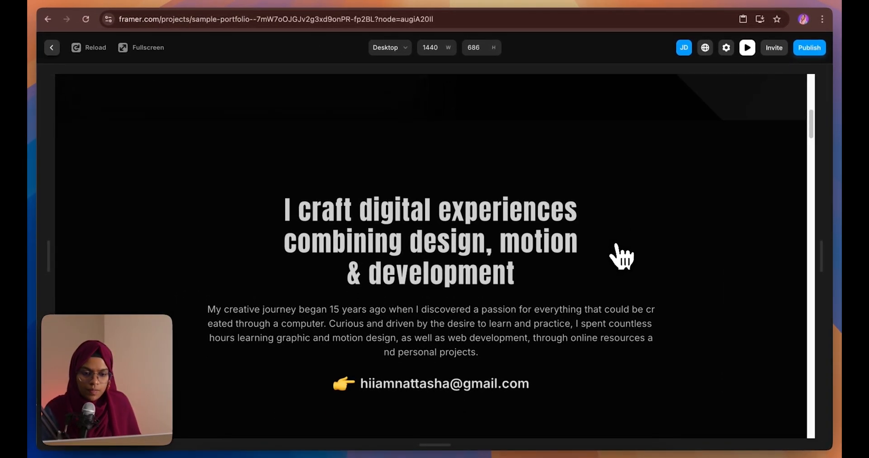
{"action": "scroll", "coordinate": [621, 257], "scroll_direction": "up", "scroll_amount": 10}
{"action": "scroll", "coordinate": [621, 257], "scroll_direction": "down", "scroll_amount": 10}
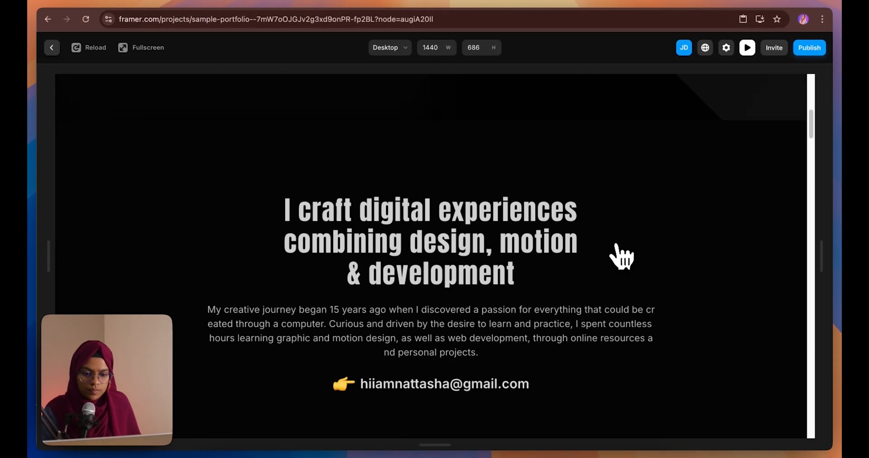
{"action": "scroll", "coordinate": [621, 257], "scroll_direction": "down", "scroll_amount": 10}
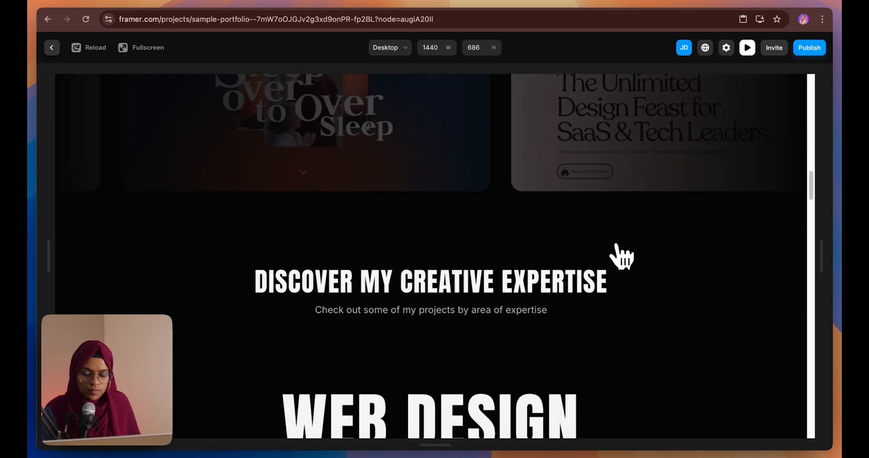
{"action": "scroll", "coordinate": [621, 257], "scroll_direction": "down", "scroll_amount": 10}
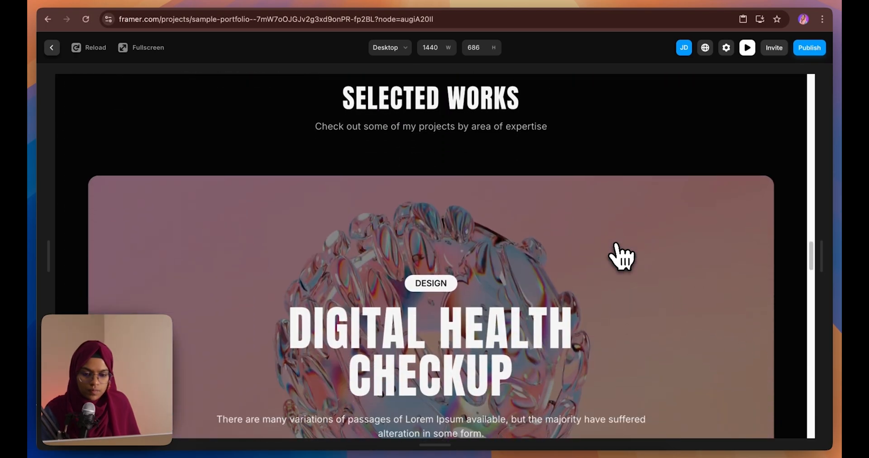
{"action": "scroll", "coordinate": [621, 257], "scroll_direction": "down", "scroll_amount": 10}
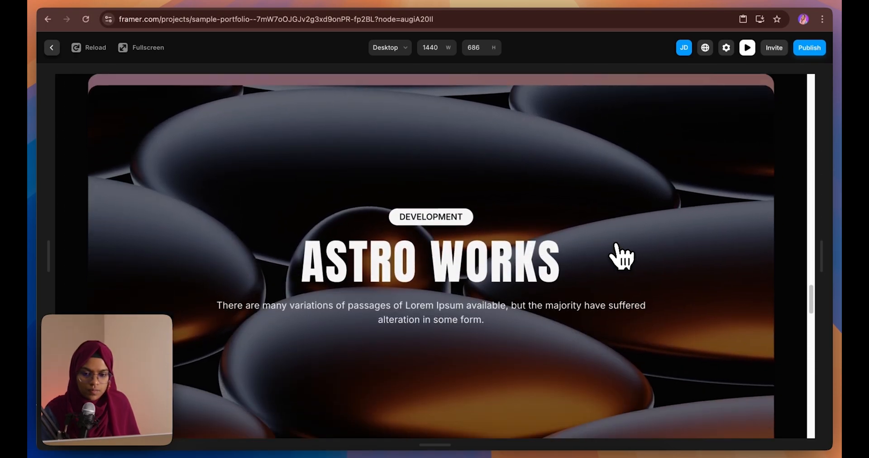
{"action": "scroll", "coordinate": [621, 257], "scroll_direction": "down", "scroll_amount": 5}
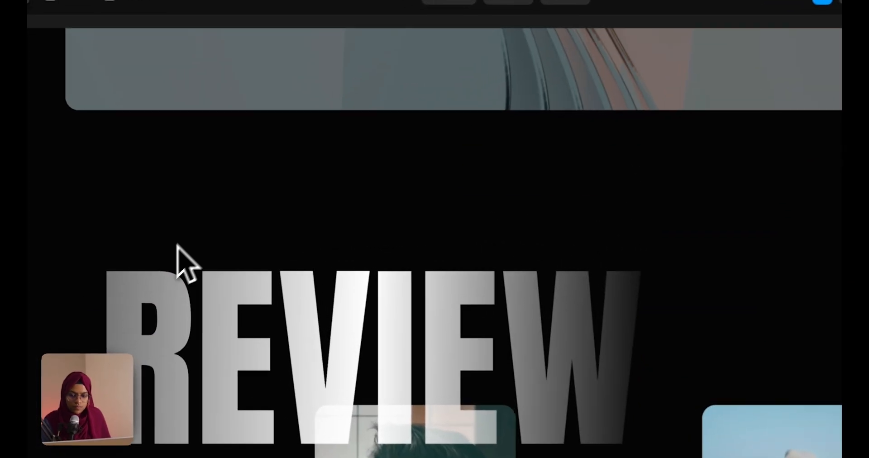
{"action": "scroll", "coordinate": [595, 295], "scroll_direction": "down", "scroll_amount": 5}
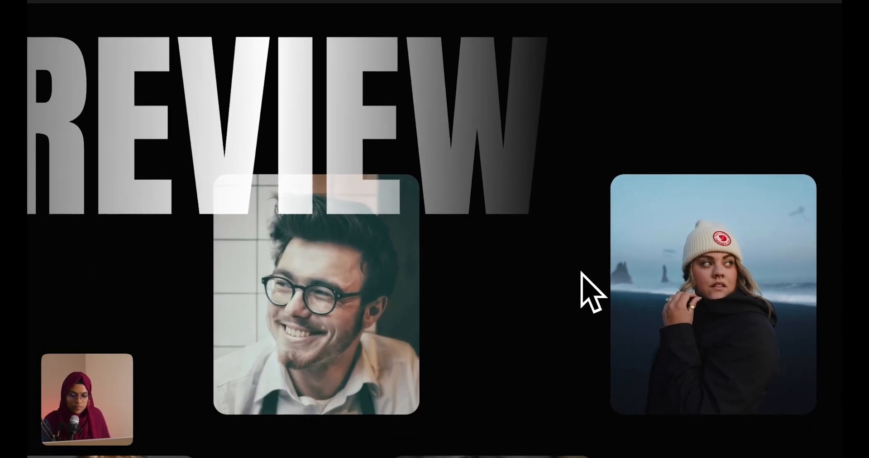
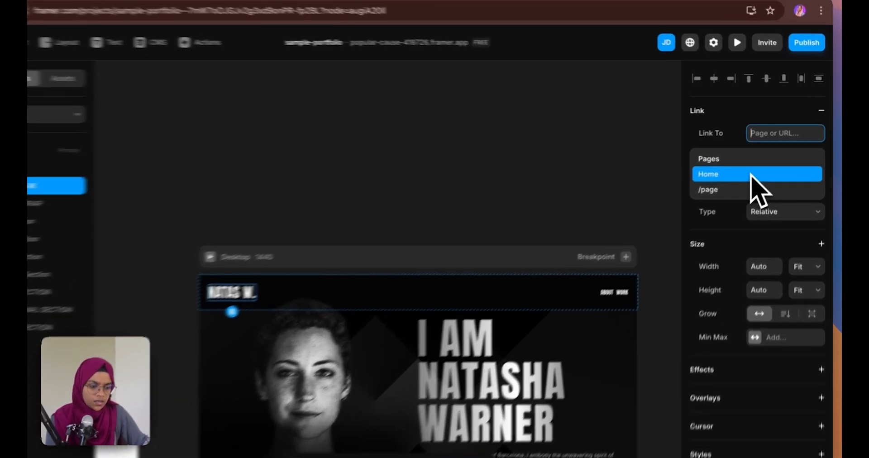
Link the NATAS W. logo text to the Home page and bring up the project's Assets
{"action": "left_click", "coordinate": [761, 166]}
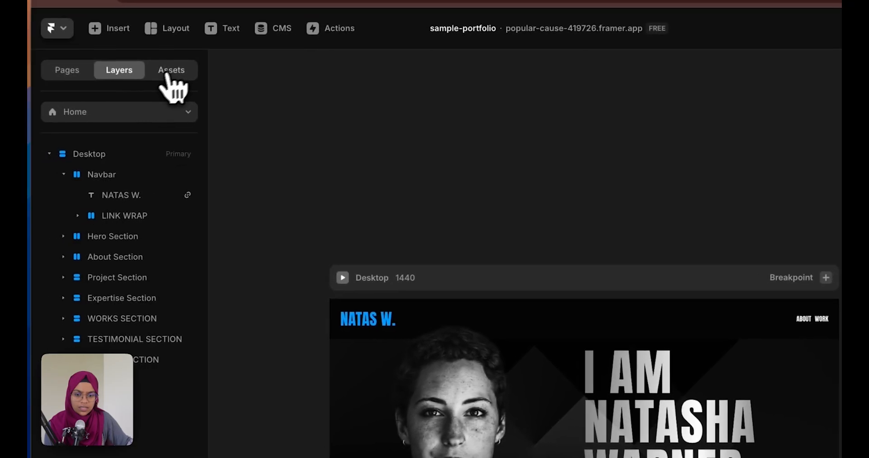
{"action": "left_click", "coordinate": [148, 79]}
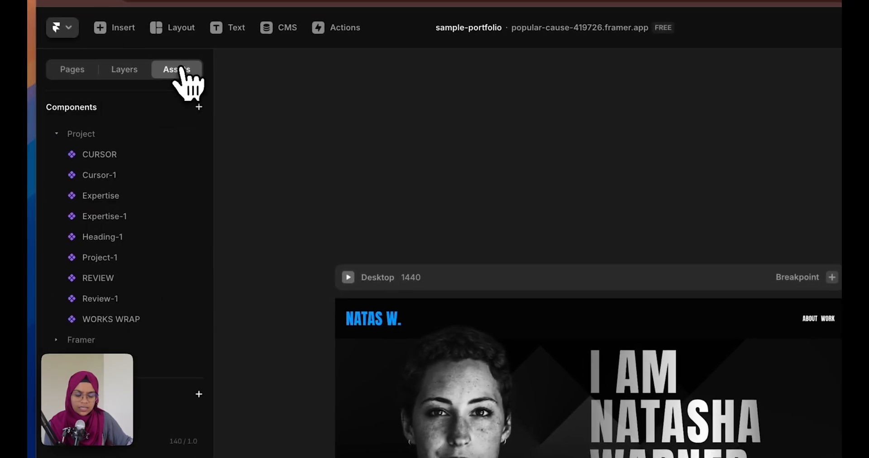
Edit the logo's Link style: White default colour with an Ease In Out transition
{"action": "scroll", "coordinate": [151, 330], "scroll_direction": "down", "scroll_amount": 10}
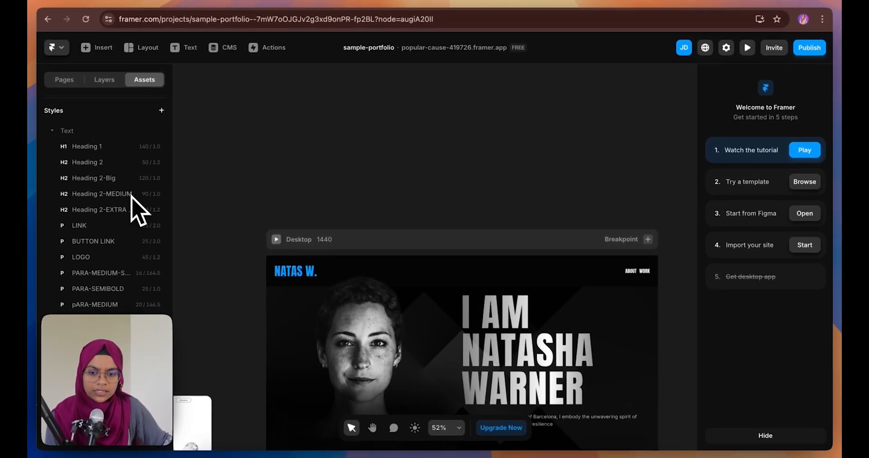
{"action": "scroll", "coordinate": [149, 190], "scroll_direction": "up", "scroll_amount": 1}
{"action": "left_click", "coordinate": [161, 122]}
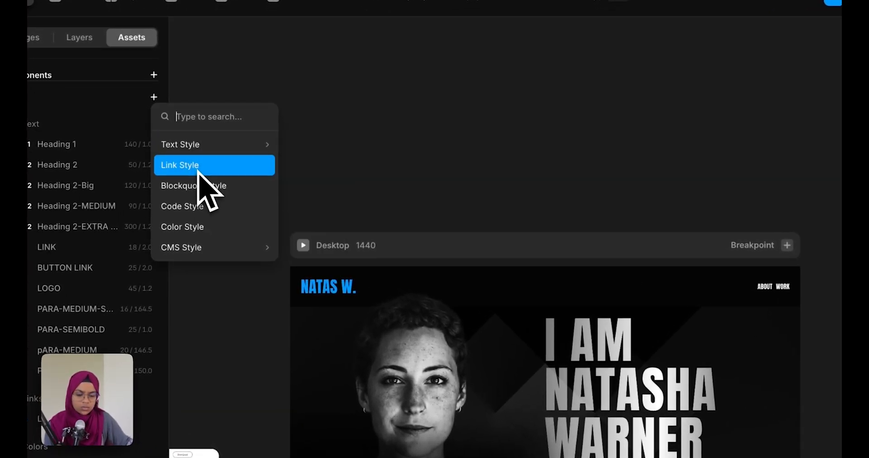
{"action": "left_click", "coordinate": [291, 178]}
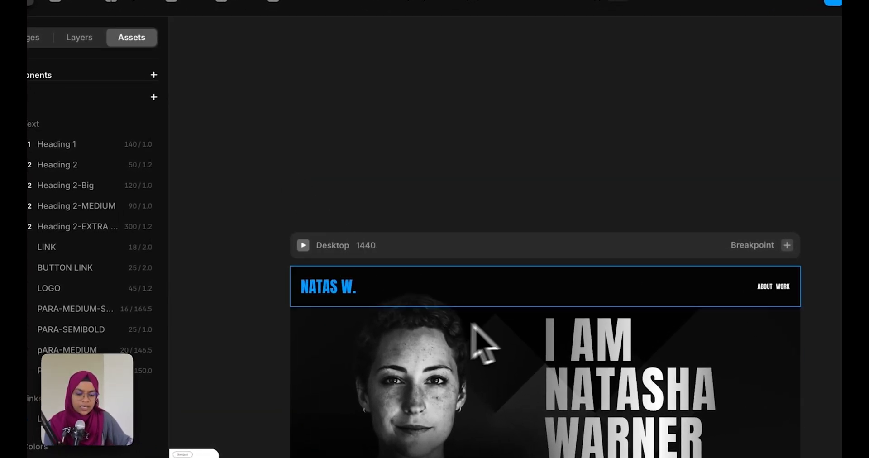
{"action": "left_click", "coordinate": [346, 294]}
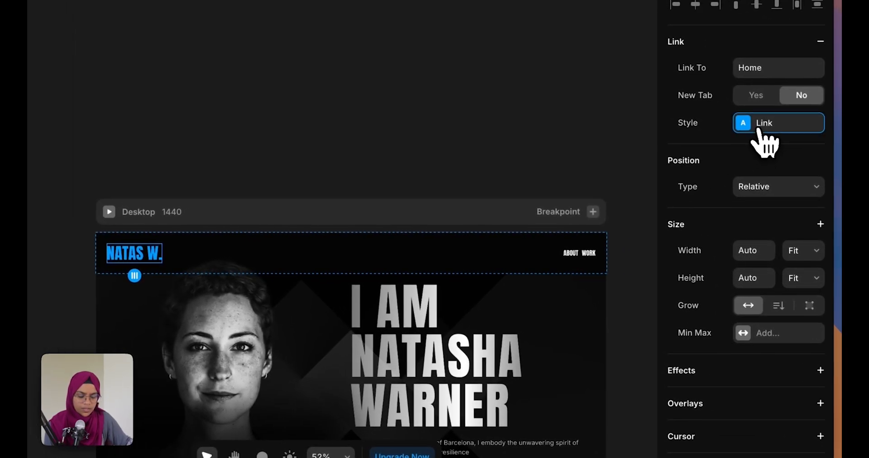
{"action": "left_click", "coordinate": [758, 130]}
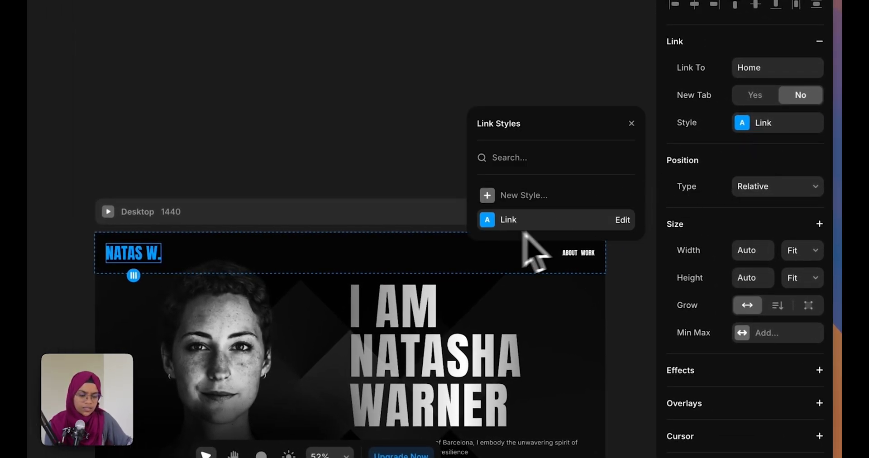
{"action": "left_click", "coordinate": [623, 220]}
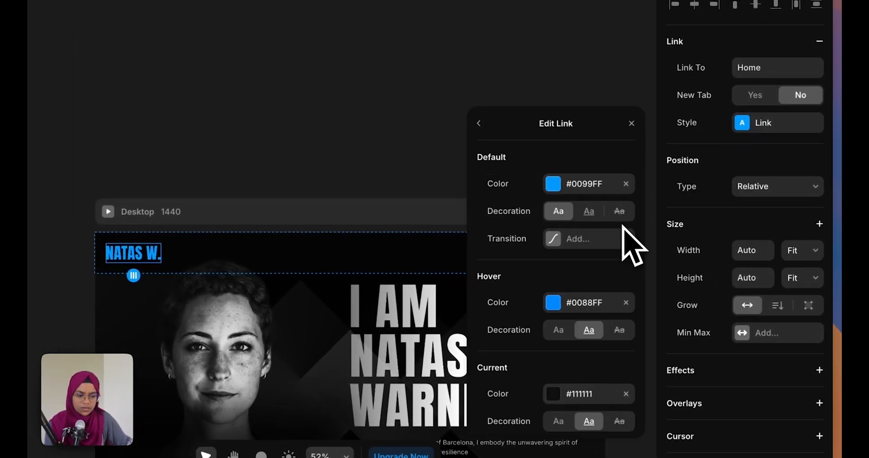
{"action": "left_click", "coordinate": [587, 185]}
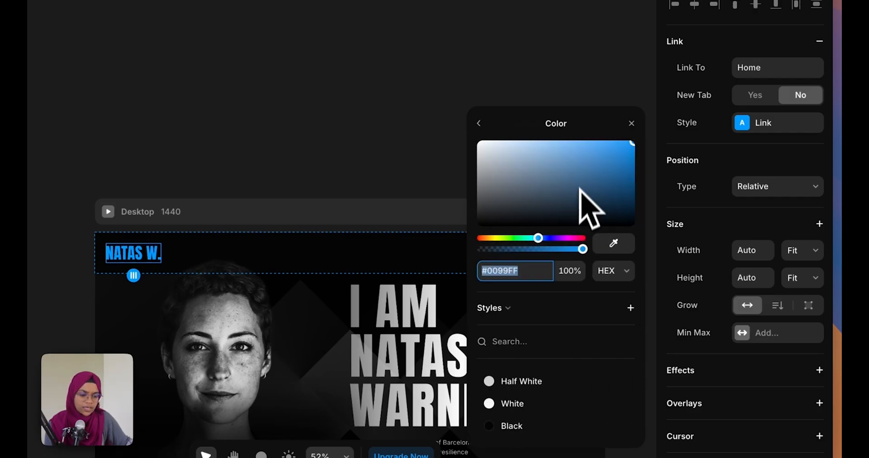
{"action": "left_click", "coordinate": [532, 405]}
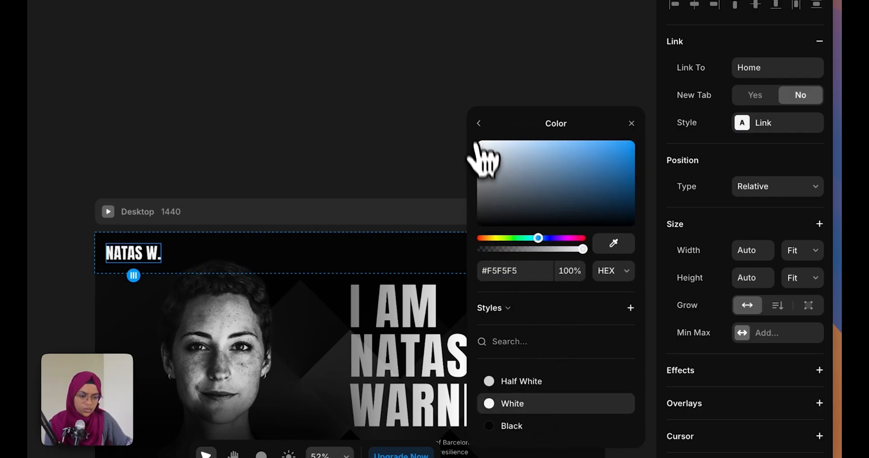
{"action": "left_click", "coordinate": [478, 123]}
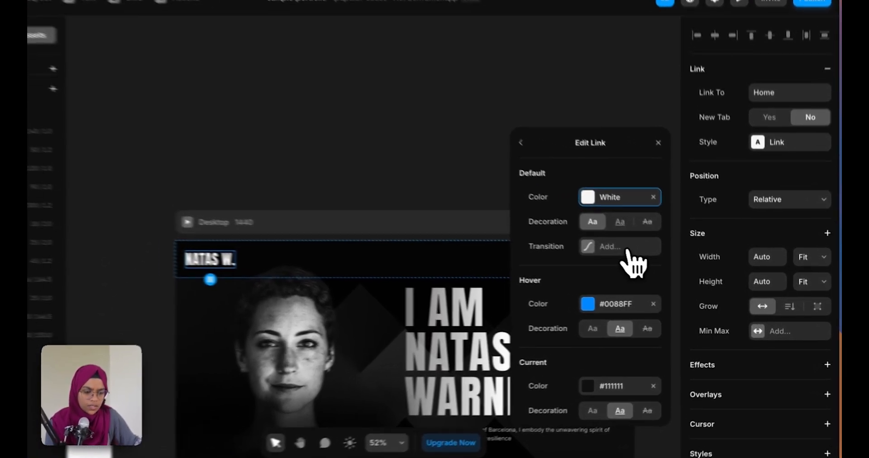
{"action": "left_click", "coordinate": [627, 251]}
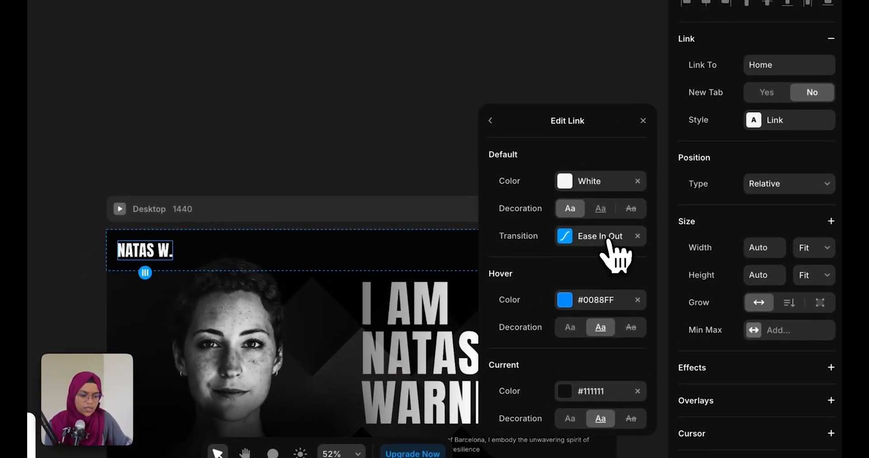
Set the Link style's hover colour to grey #B3B3B3 and clear the current-page colour
{"action": "left_click", "coordinate": [637, 300]}
{"action": "left_click", "coordinate": [613, 300]}
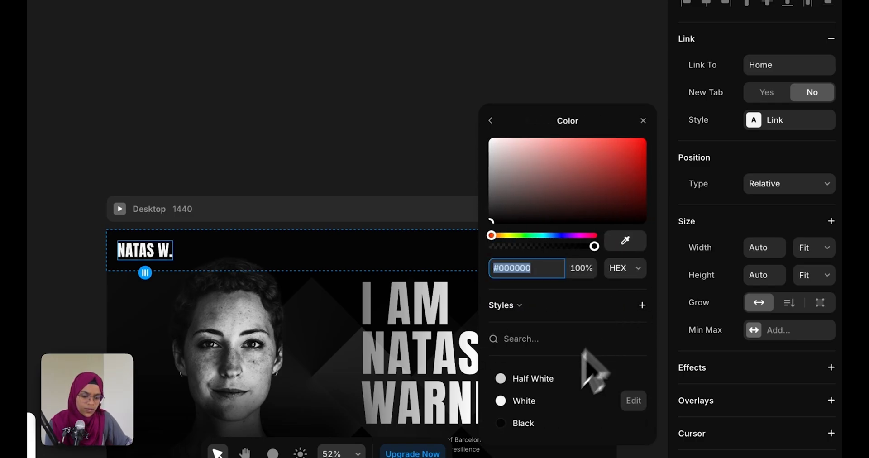
{"action": "left_click", "coordinate": [536, 407]}
{"action": "left_click_drag", "start_coordinate": [492, 146], "coordinate": [489, 174]}
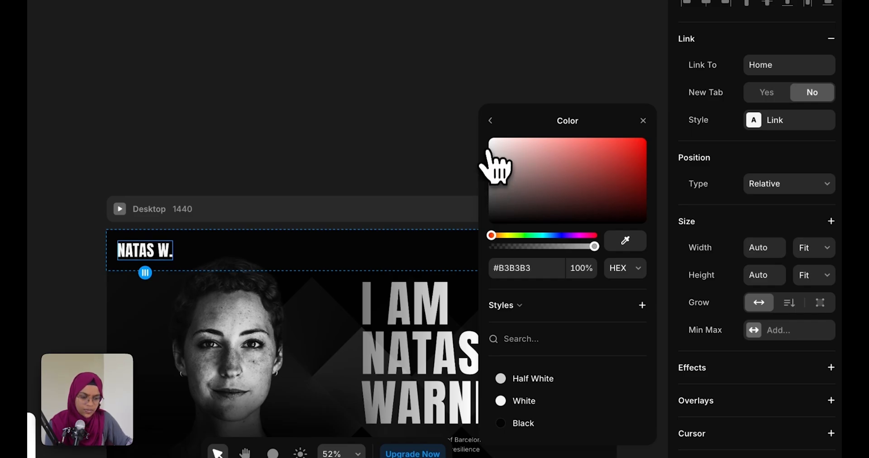
{"action": "left_click", "coordinate": [490, 120]}
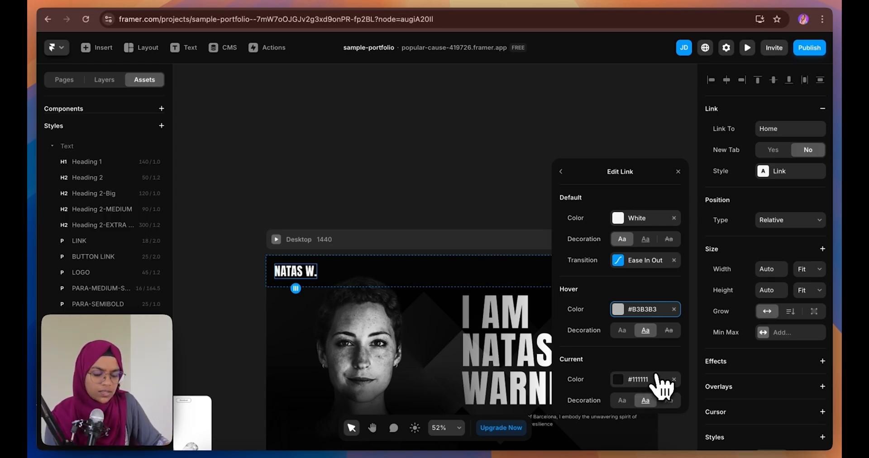
{"action": "left_click", "coordinate": [674, 379]}
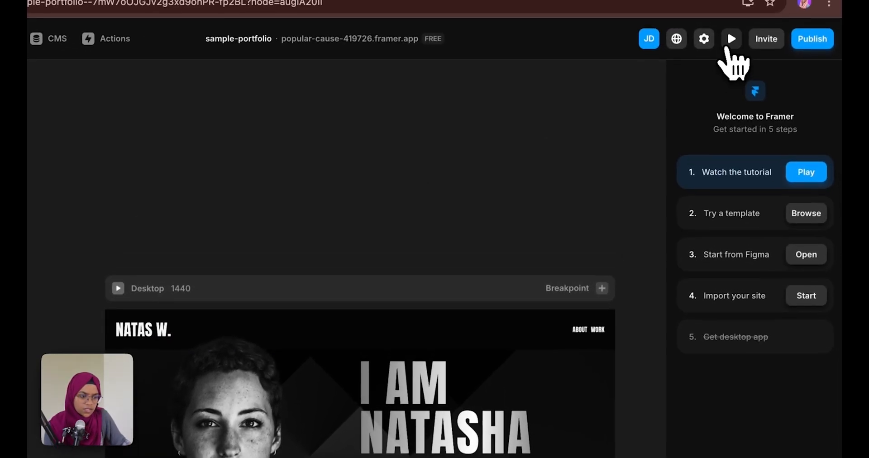
Preview the site to test the logo link, closing the Link style settings in between
{"action": "left_click", "coordinate": [729, 39]}
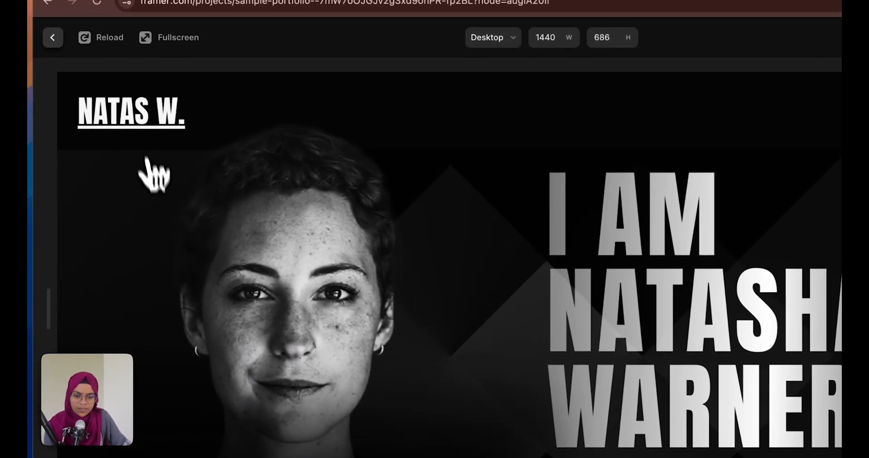
{"action": "key", "text": "Escape"}
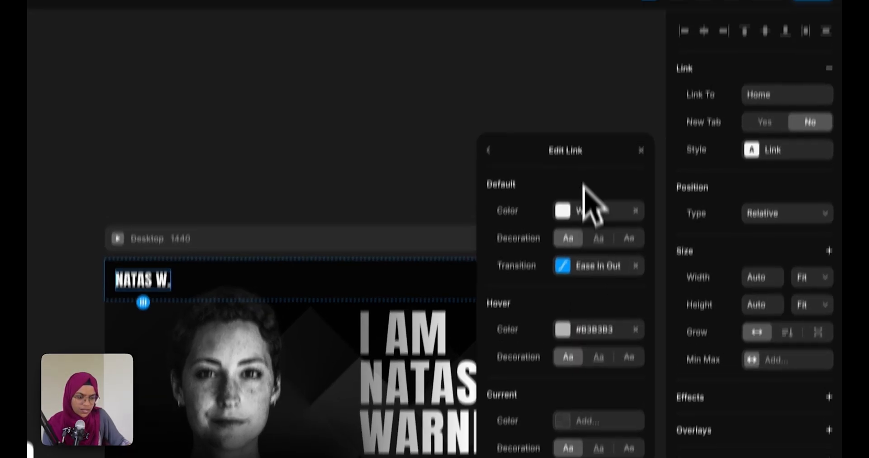
{"action": "left_click", "coordinate": [646, 34]}
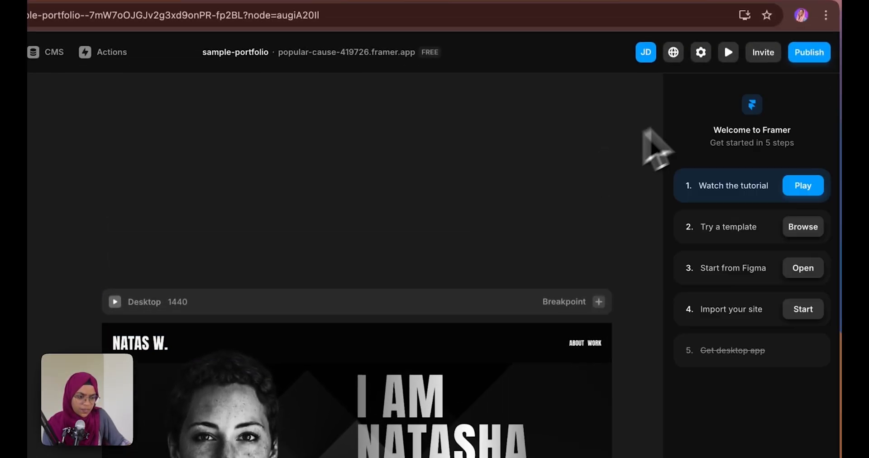
{"action": "left_click", "coordinate": [732, 48]}
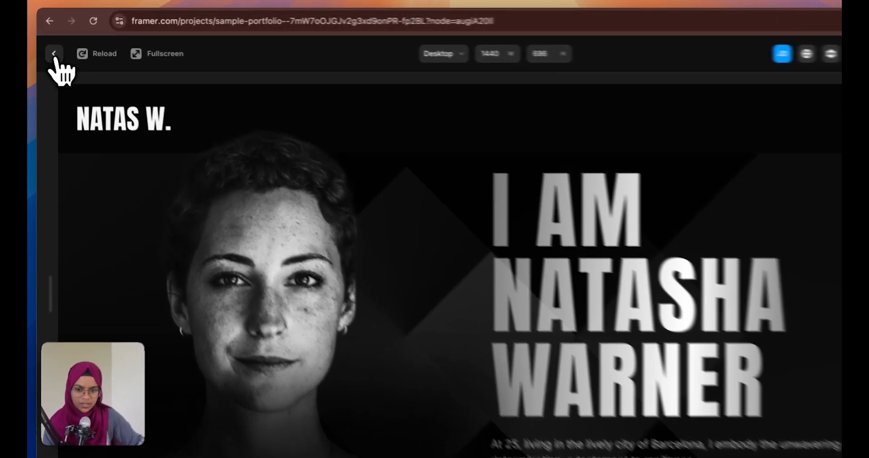
{"action": "left_click", "coordinate": [52, 47]}
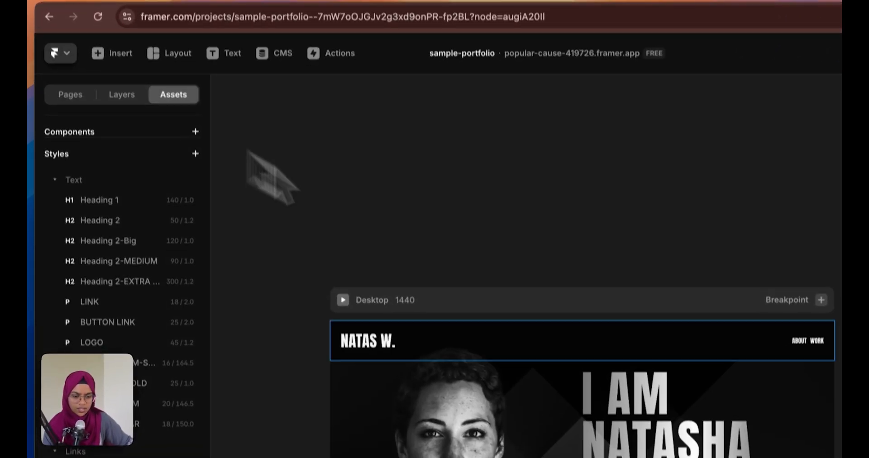
Inspect the navbar in the layer list, adjust its Z Index, and preview the logo again
{"action": "left_click", "coordinate": [400, 290]}
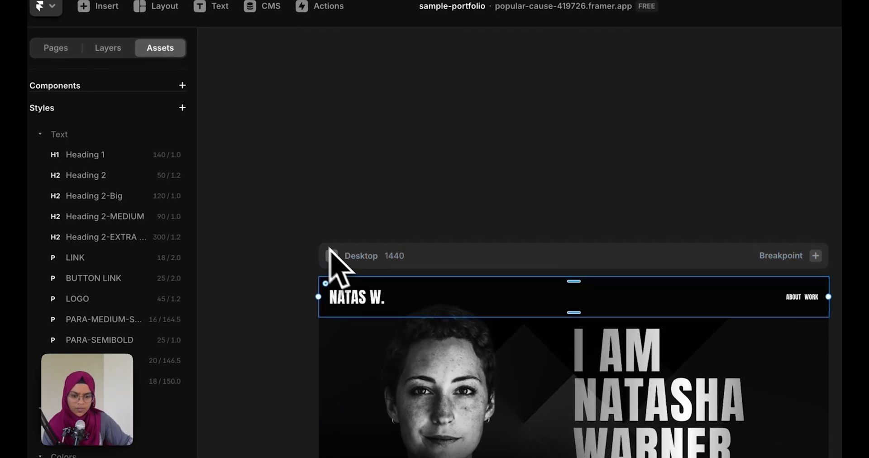
{"action": "left_click", "coordinate": [108, 48]}
{"action": "left_click", "coordinate": [53, 152]}
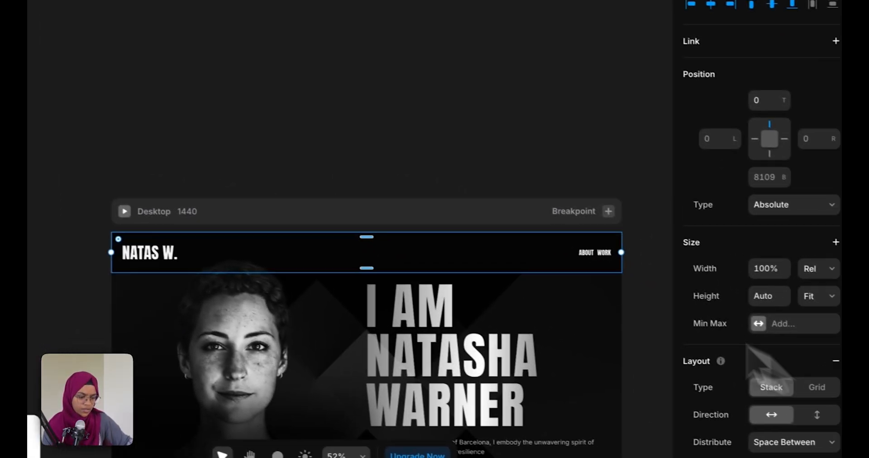
{"action": "left_click", "coordinate": [375, 235]}
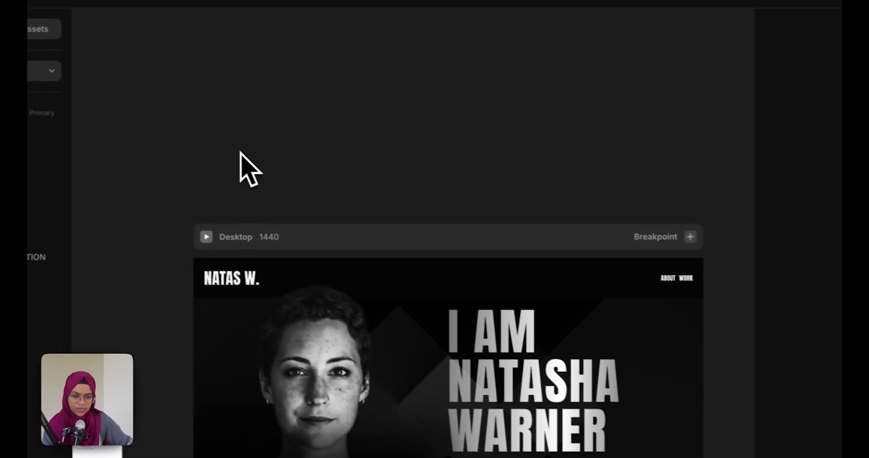
{"action": "left_click", "coordinate": [299, 277]}
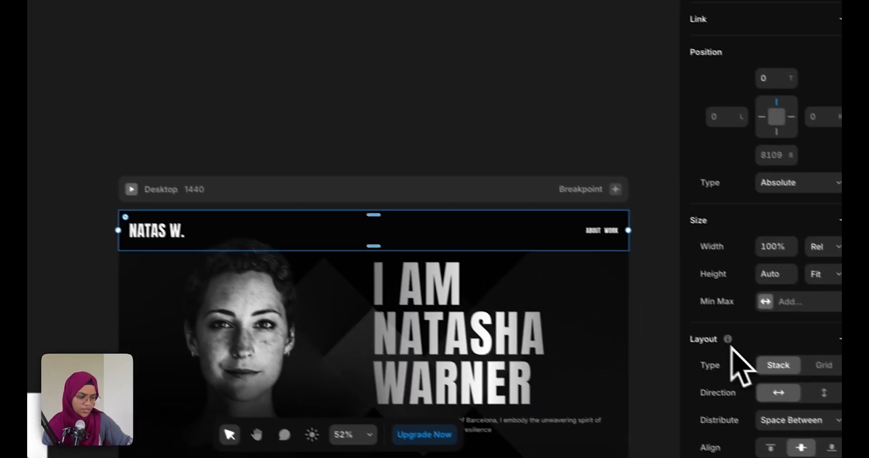
{"action": "scroll", "coordinate": [830, 410], "scroll_direction": "down", "scroll_amount": 8}
{"action": "left_click", "coordinate": [863, 441]}
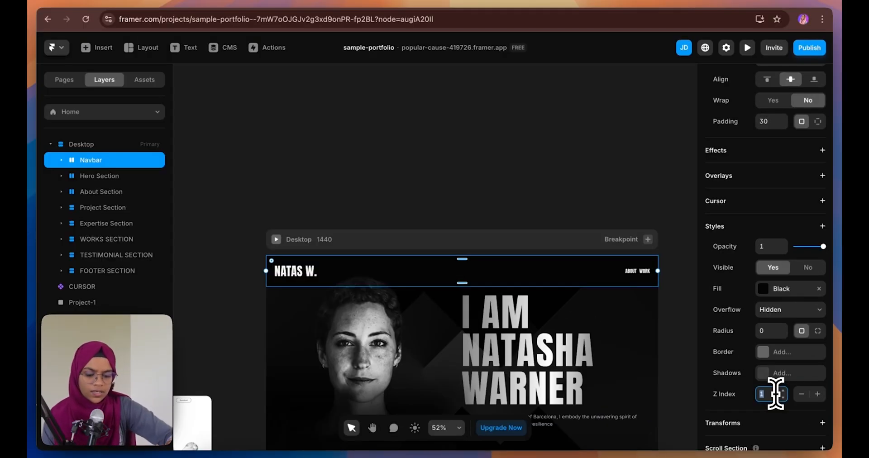
{"action": "left_click", "coordinate": [615, 214]}
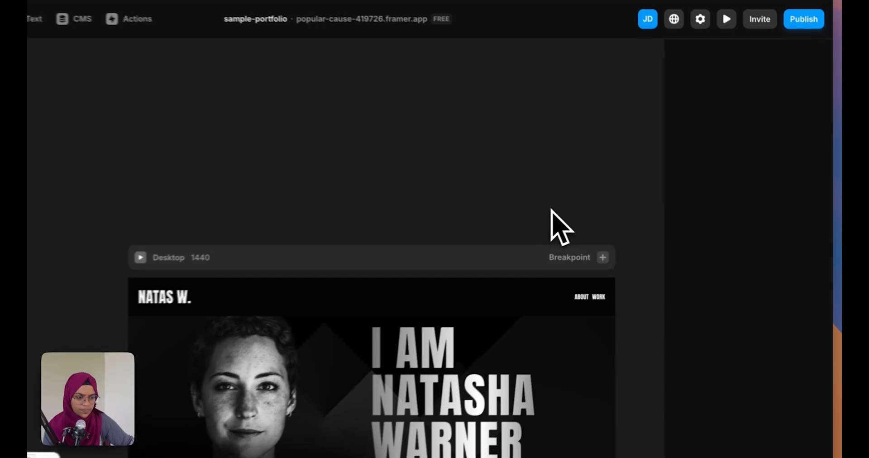
{"action": "left_click", "coordinate": [726, 18]}
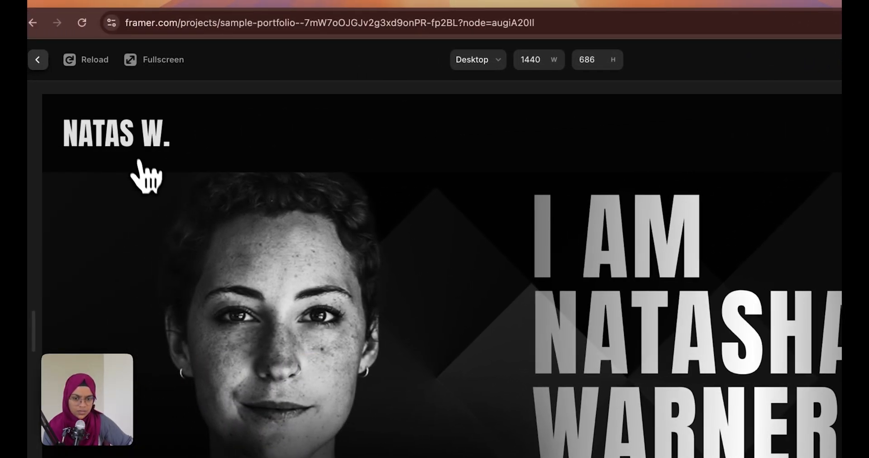
{"action": "key", "text": "Escape"}
{"action": "left_click", "coordinate": [292, 261]}
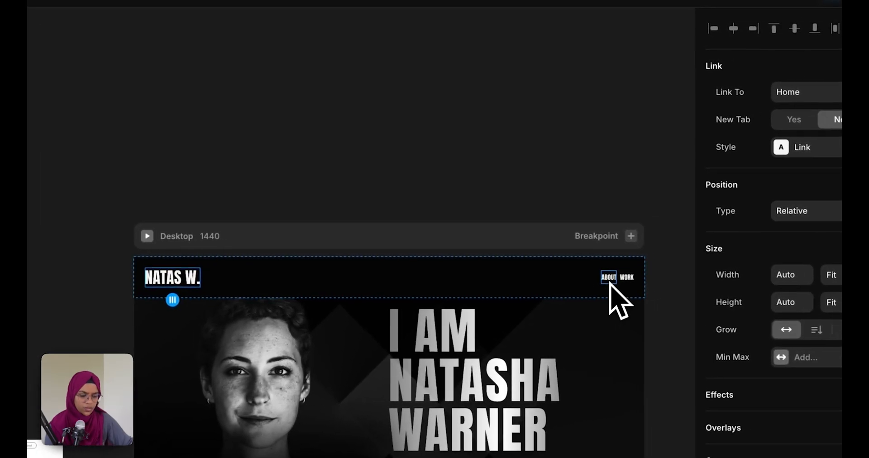
Select the ABOUT and WORK links, the about section and Selected Works section, then deselect
{"action": "left_click", "coordinate": [736, 260]}
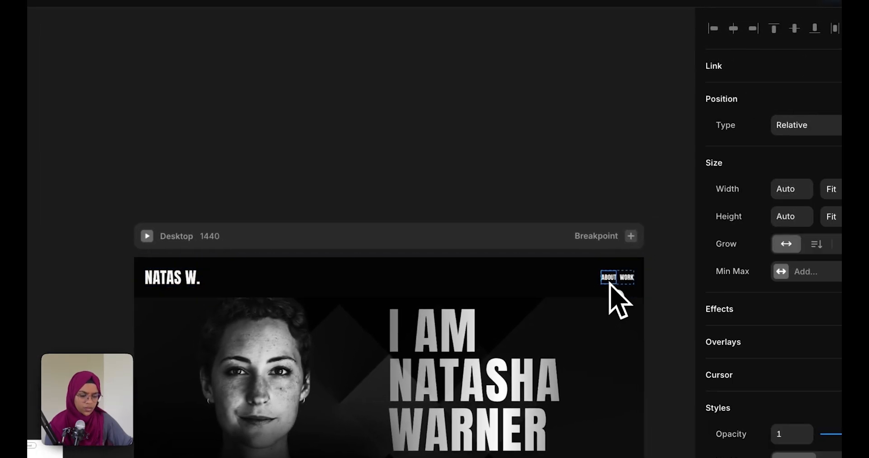
{"action": "scroll", "coordinate": [540, 243], "scroll_direction": "down", "scroll_amount": 3}
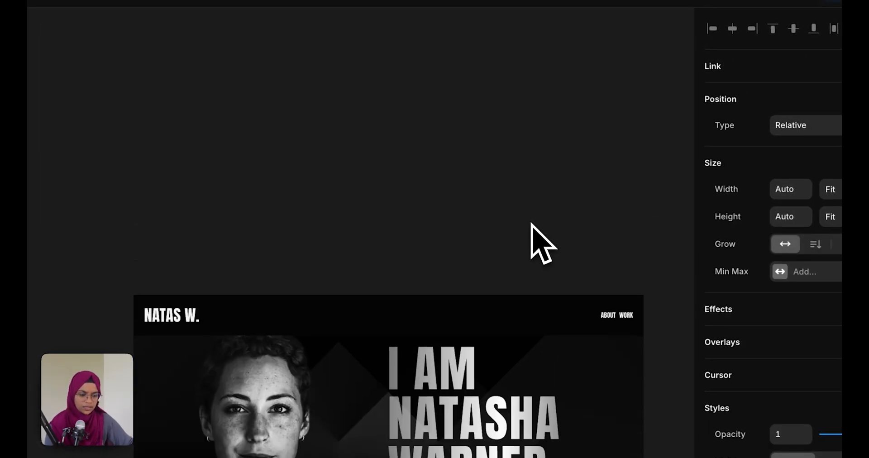
{"action": "left_click", "coordinate": [608, 156]}
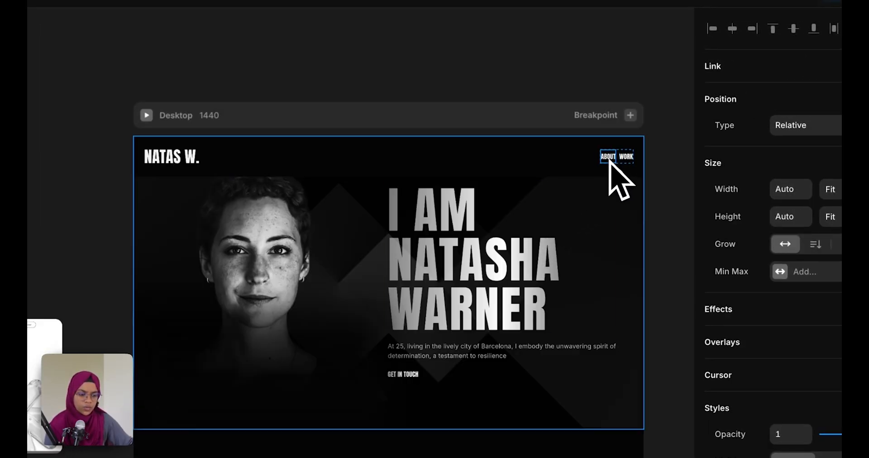
{"action": "scroll", "coordinate": [410, 326], "scroll_direction": "down", "scroll_amount": 3}
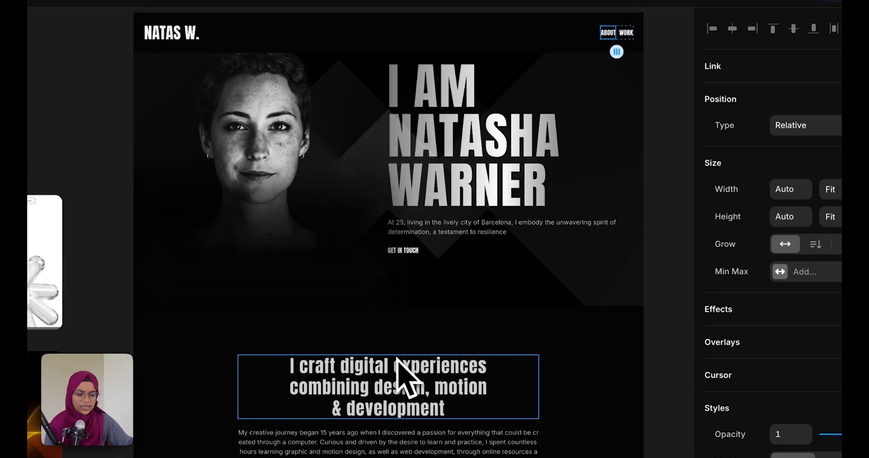
{"action": "left_click", "coordinate": [405, 365]}
{"action": "scroll", "coordinate": [498, 333], "scroll_direction": "up", "scroll_amount": 2}
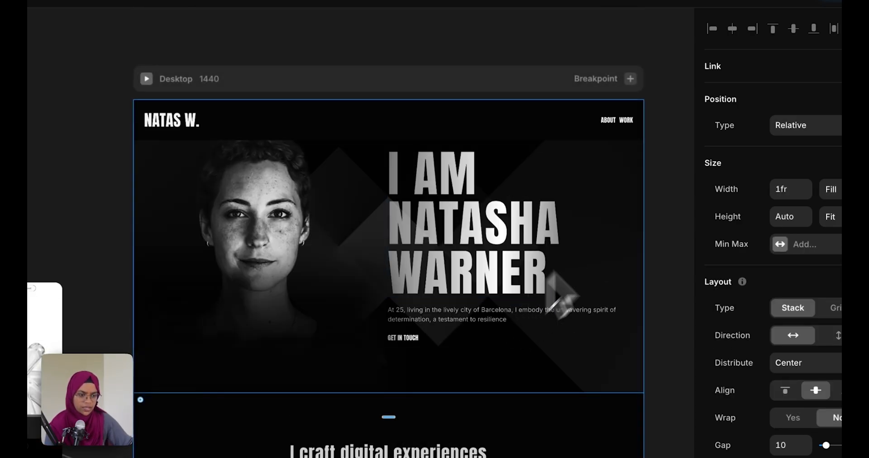
{"action": "left_click", "coordinate": [620, 122]}
{"action": "scroll", "coordinate": [442, 365], "scroll_direction": "down", "scroll_amount": 15}
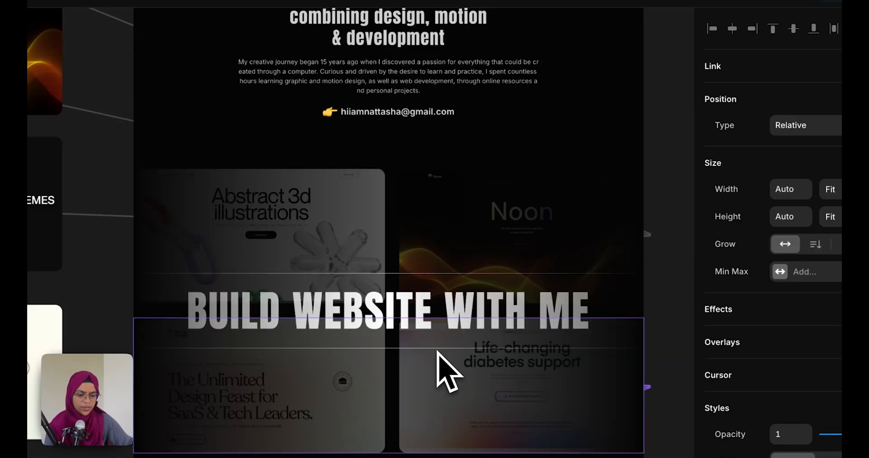
{"action": "scroll", "coordinate": [437, 358], "scroll_direction": "down", "scroll_amount": 9}
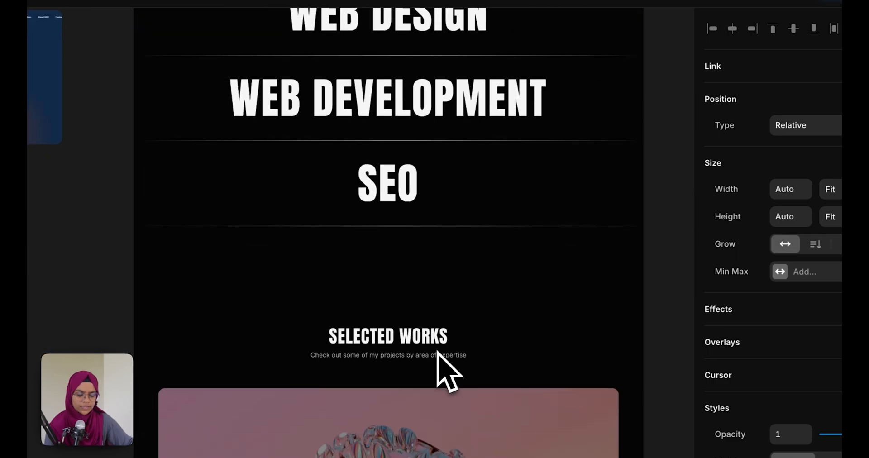
{"action": "left_click", "coordinate": [432, 299]}
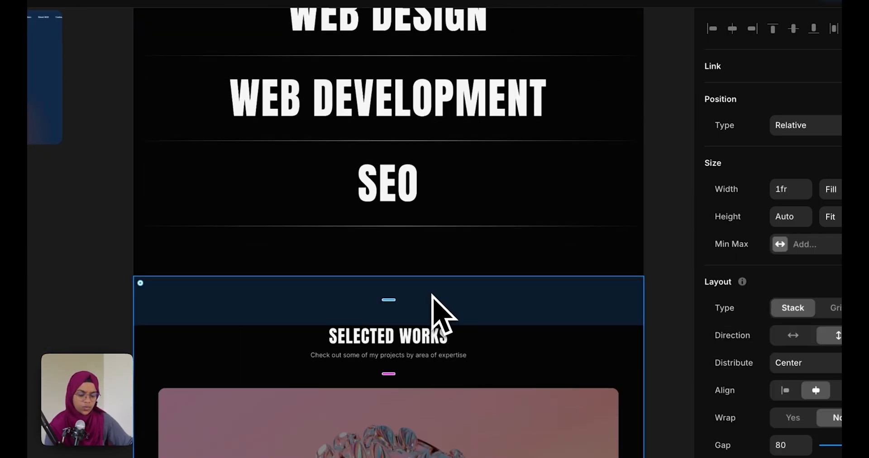
{"action": "key", "text": "Escape"}
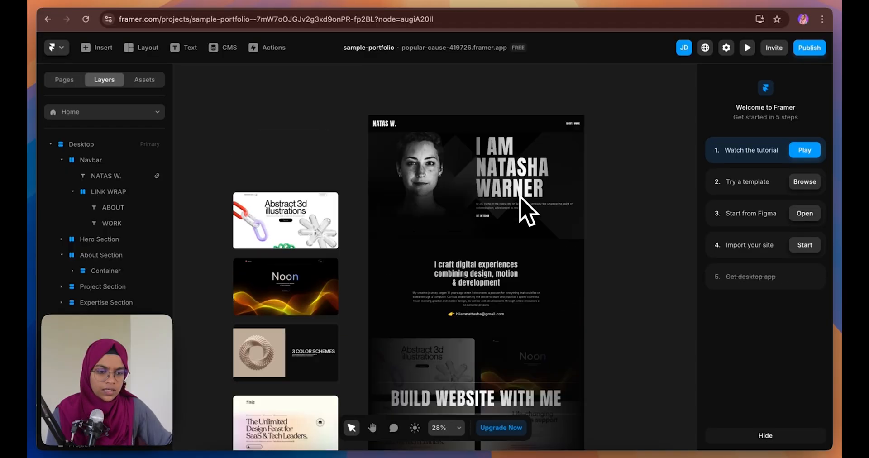
Make the About Section a scroll section named about
{"action": "left_click", "coordinate": [571, 140]}
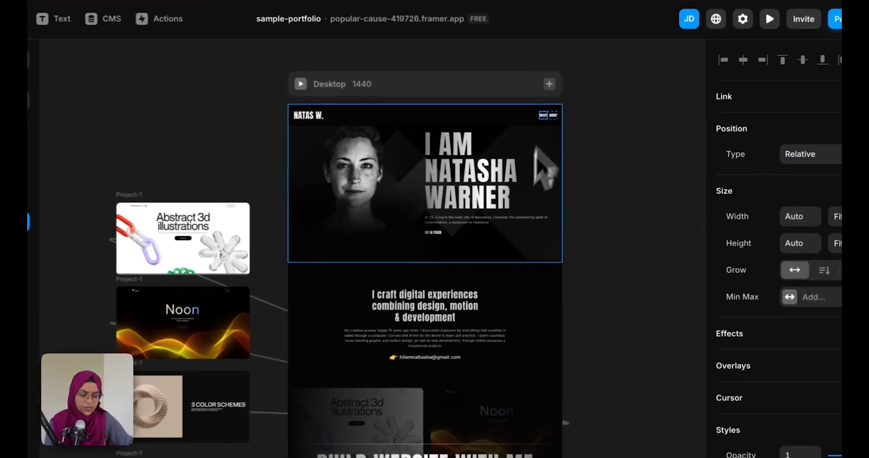
{"action": "left_click", "coordinate": [532, 262]}
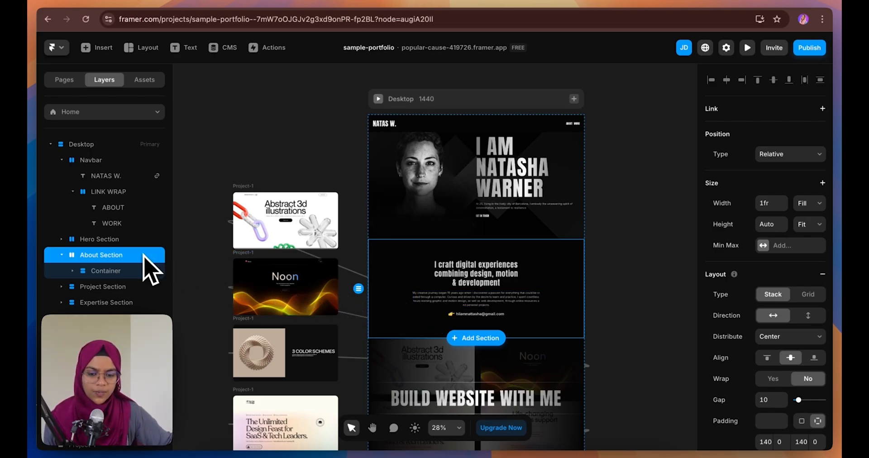
{"action": "scroll", "coordinate": [772, 360], "scroll_direction": "down", "scroll_amount": 7}
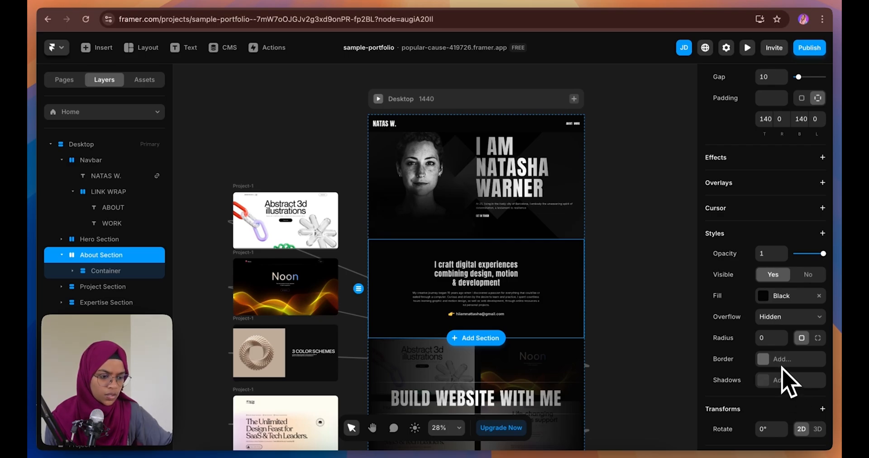
{"action": "scroll", "coordinate": [790, 382], "scroll_direction": "down", "scroll_amount": 2}
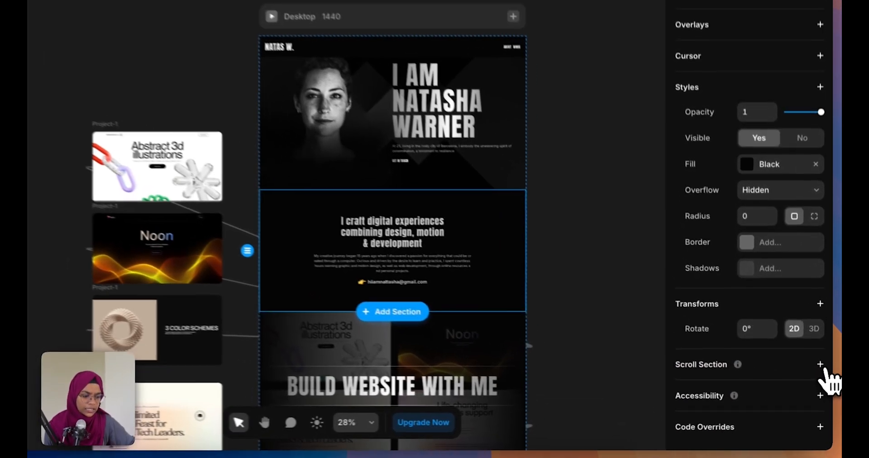
{"action": "left_click", "coordinate": [822, 380]}
{"action": "left_click", "coordinate": [770, 403]}
{"action": "type", "text": "about"}
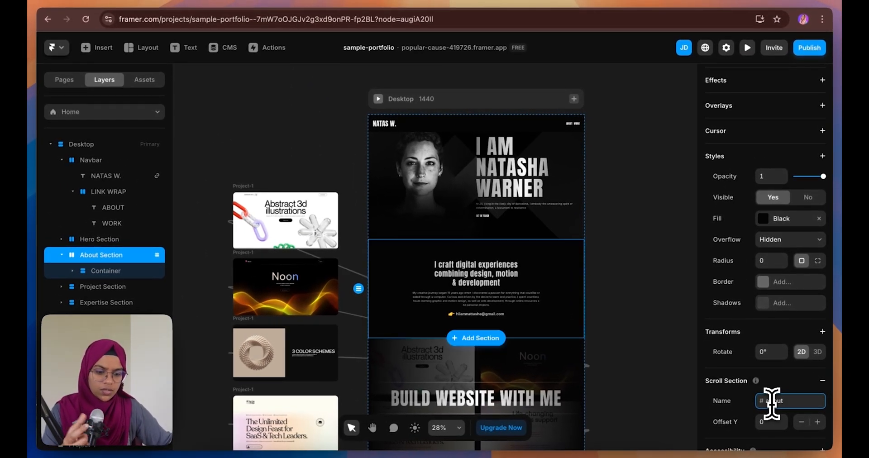
{"action": "left_click", "coordinate": [634, 357]}
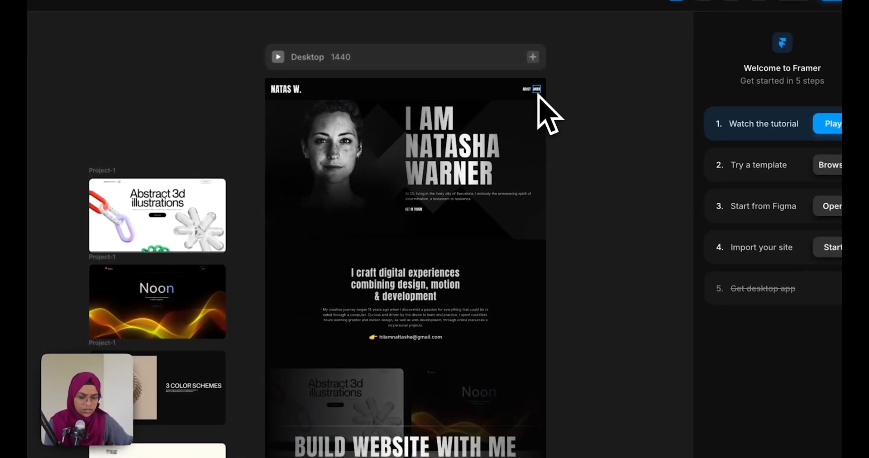
Make the Selected Works section a scroll section named work
{"action": "scroll", "coordinate": [398, 382], "scroll_direction": "down", "scroll_amount": 12}
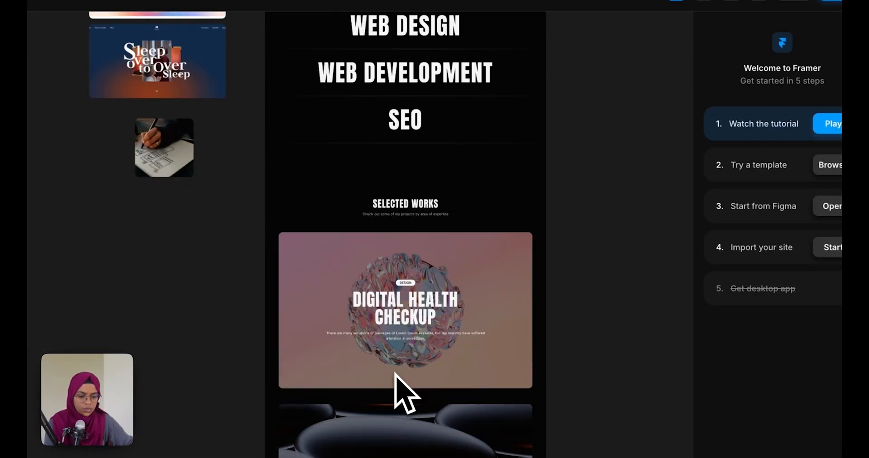
{"action": "left_click", "coordinate": [333, 194]}
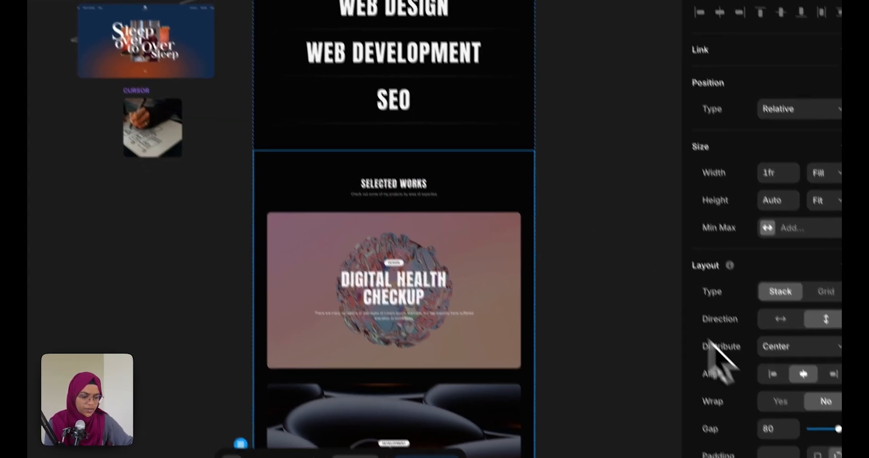
{"action": "scroll", "coordinate": [747, 385], "scroll_direction": "down", "scroll_amount": 10}
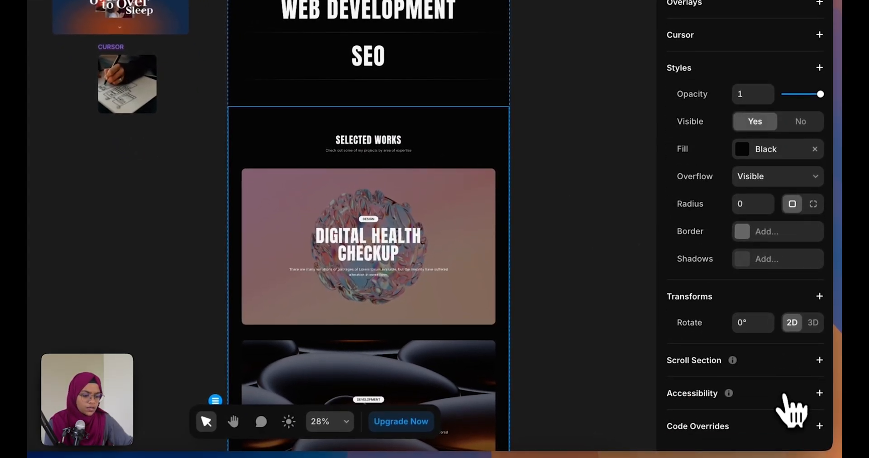
{"action": "left_click", "coordinate": [819, 360]}
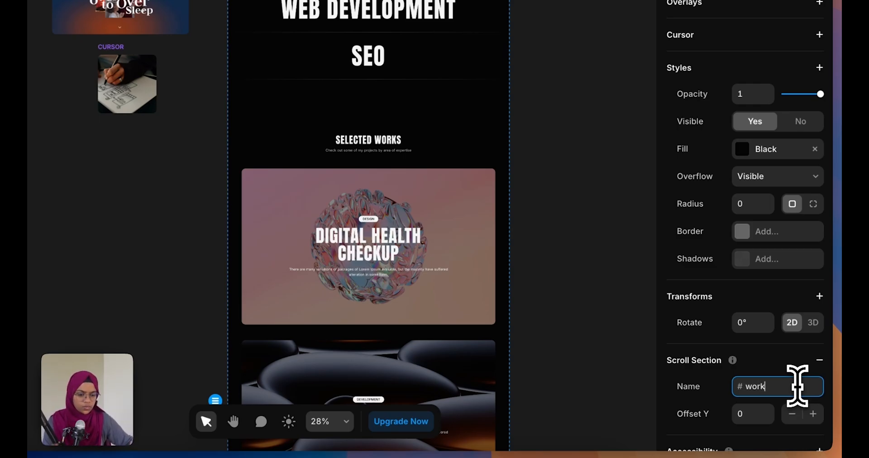
{"action": "left_click", "coordinate": [569, 302]}
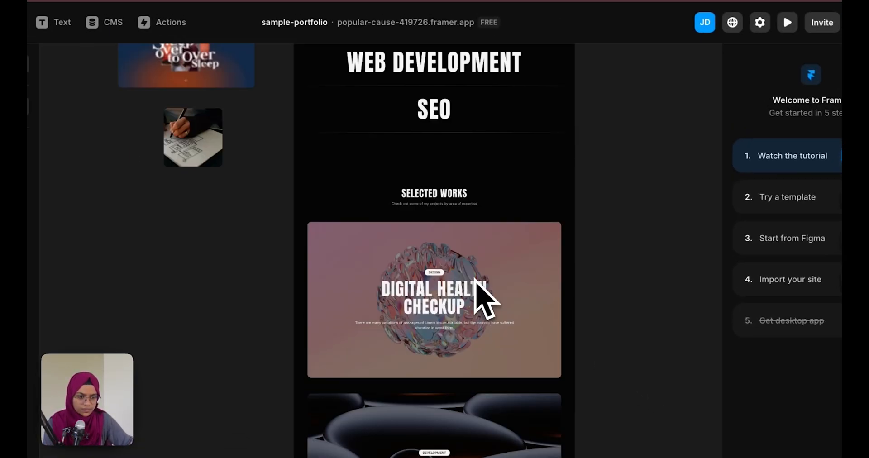
{"action": "scroll", "coordinate": [475, 280], "scroll_direction": "up", "scroll_amount": 10}
Link the ABOUT nav item to Home's #about section with smooth scrolling, keeping the Link style
{"action": "left_click", "coordinate": [471, 272]}
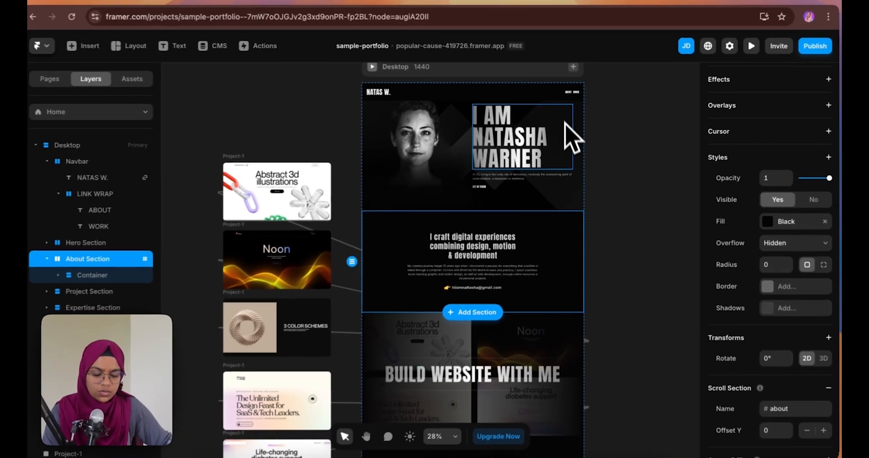
{"action": "scroll", "coordinate": [565, 123], "scroll_direction": "up", "scroll_amount": 3}
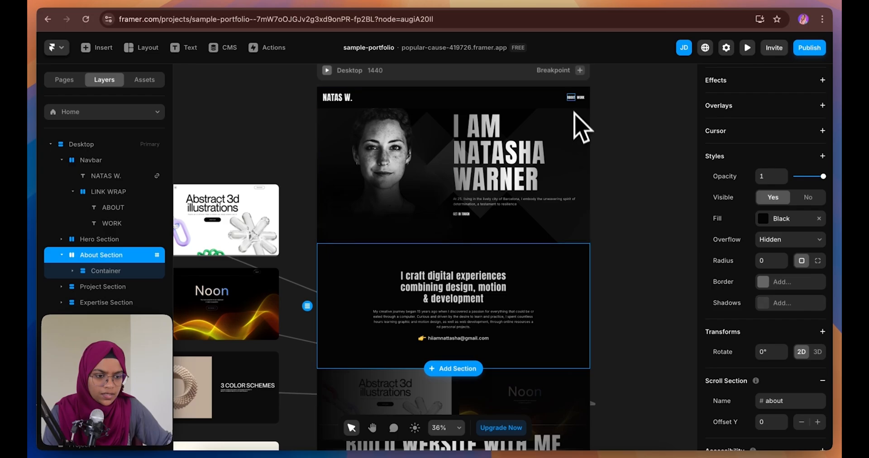
{"action": "left_click", "coordinate": [575, 97]}
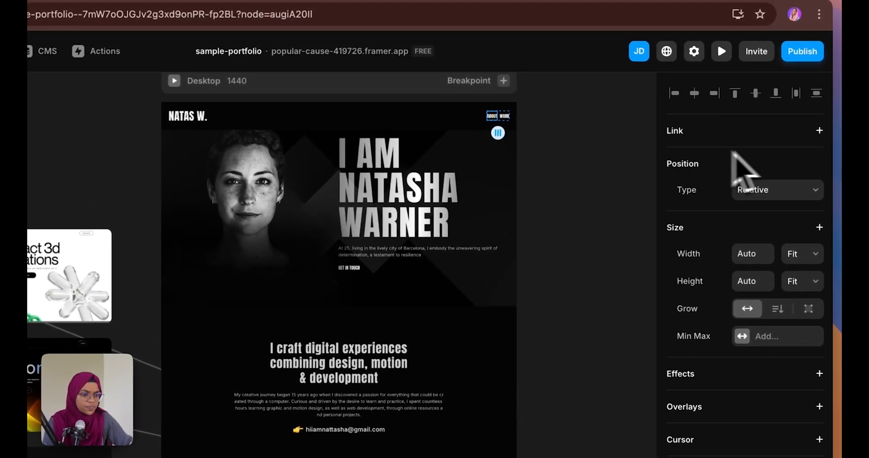
{"action": "left_click", "coordinate": [820, 131]}
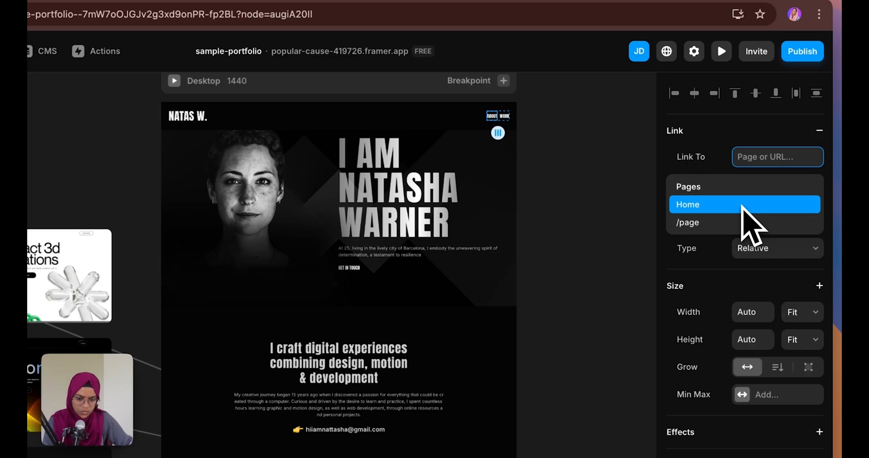
{"action": "left_click", "coordinate": [723, 208]}
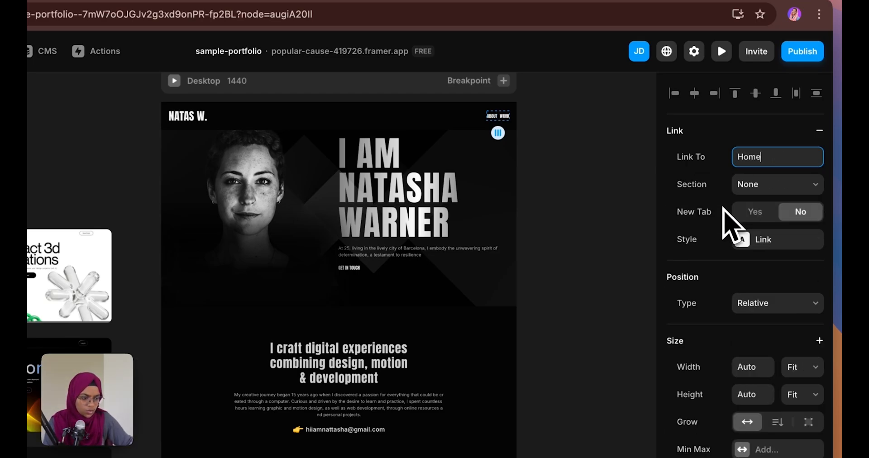
{"action": "left_click", "coordinate": [738, 187]}
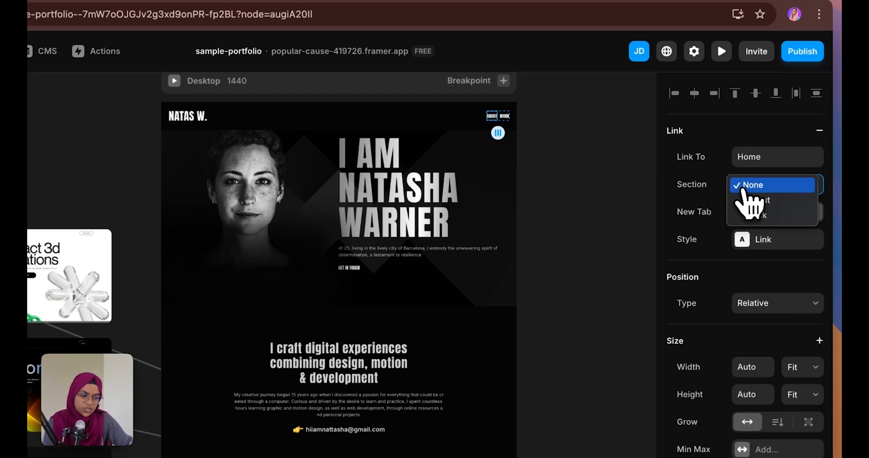
{"action": "left_click", "coordinate": [754, 200]}
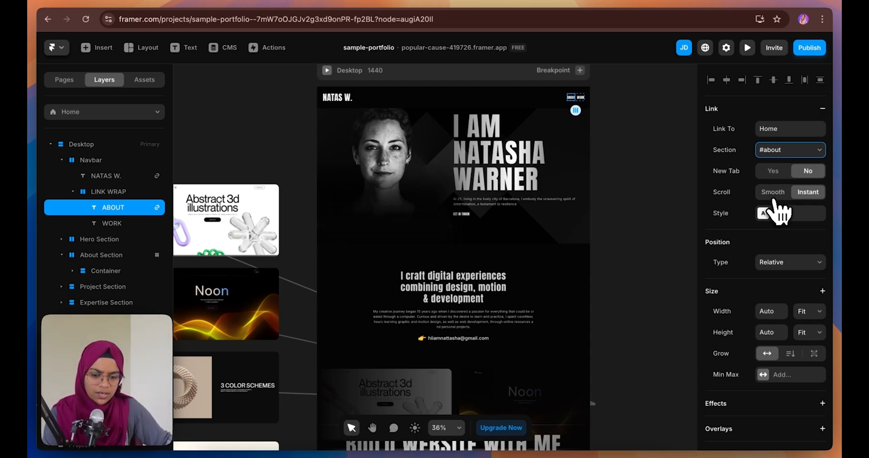
{"action": "left_click", "coordinate": [772, 192]}
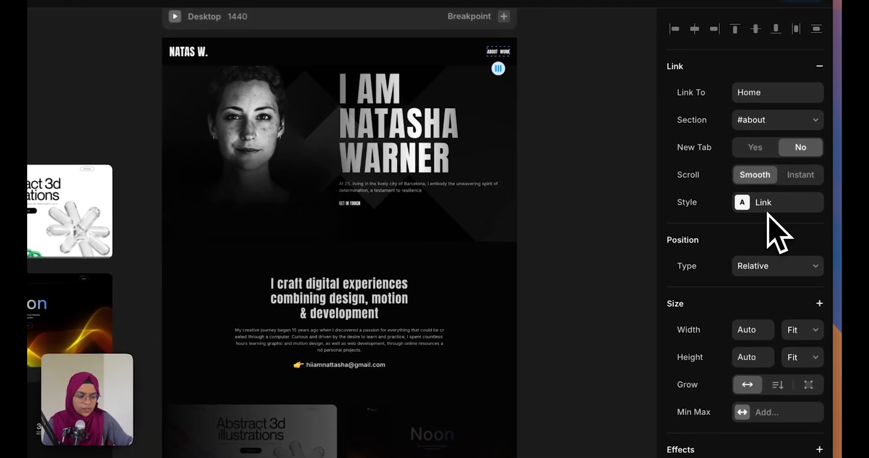
{"action": "left_click", "coordinate": [781, 216]}
{"action": "mouse_move", "coordinate": [640, 301]}
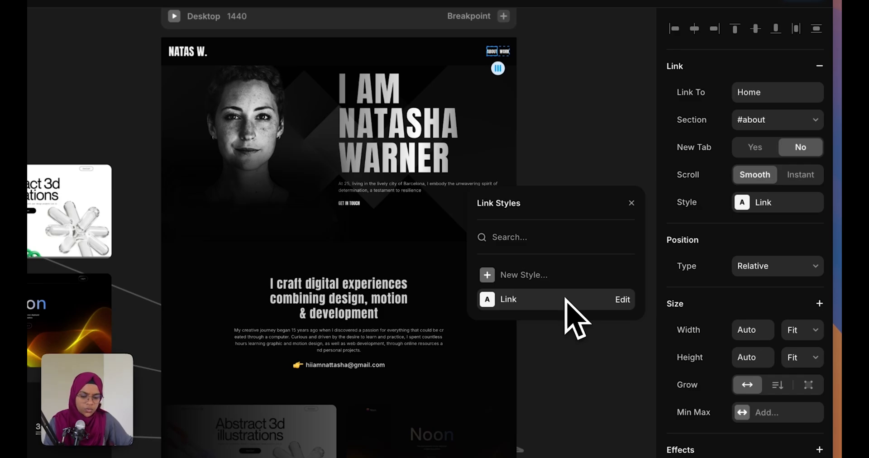
{"action": "left_click", "coordinate": [743, 211]}
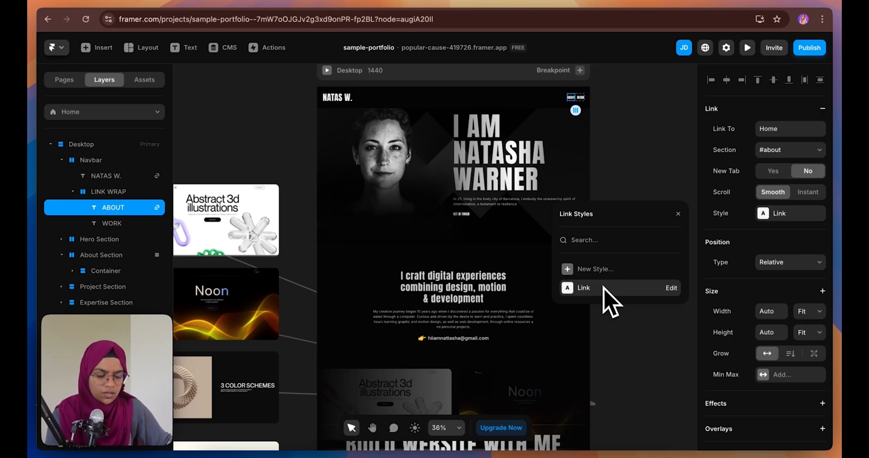
{"action": "left_click", "coordinate": [774, 214]}
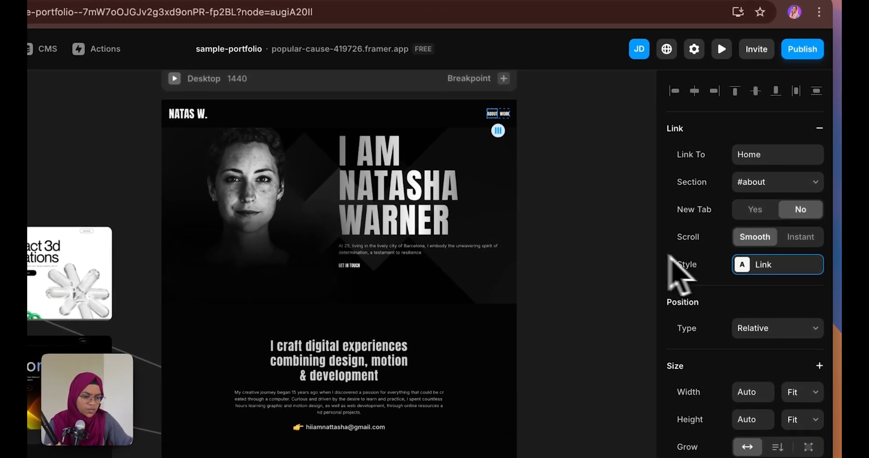
{"action": "left_click", "coordinate": [602, 262]}
Preview the site and test the ABOUT link's smooth scroll
{"action": "left_click", "coordinate": [722, 48]}
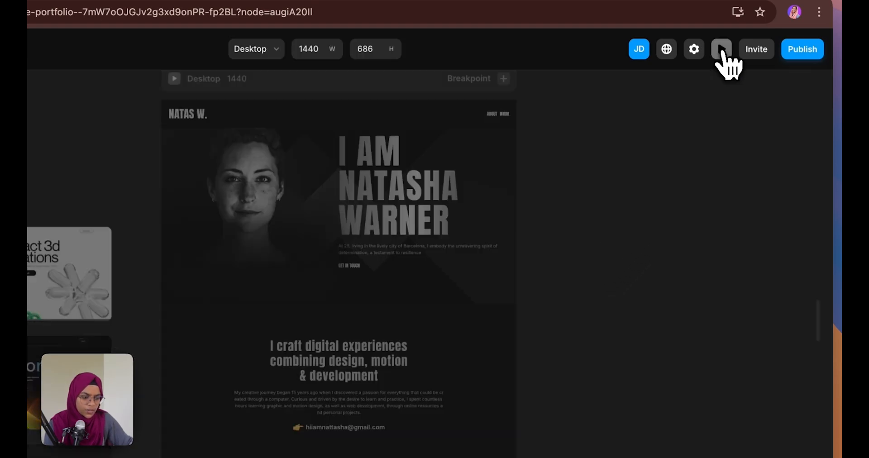
{"action": "left_click", "coordinate": [726, 123]}
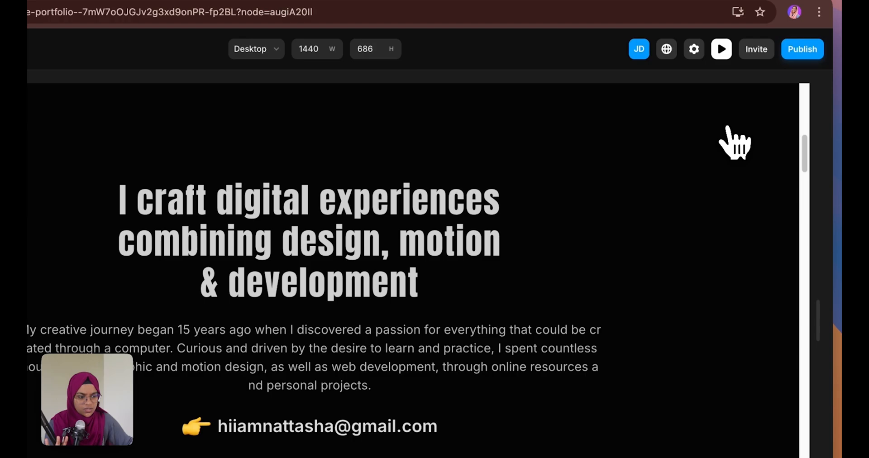
{"action": "left_click", "coordinate": [51, 60]}
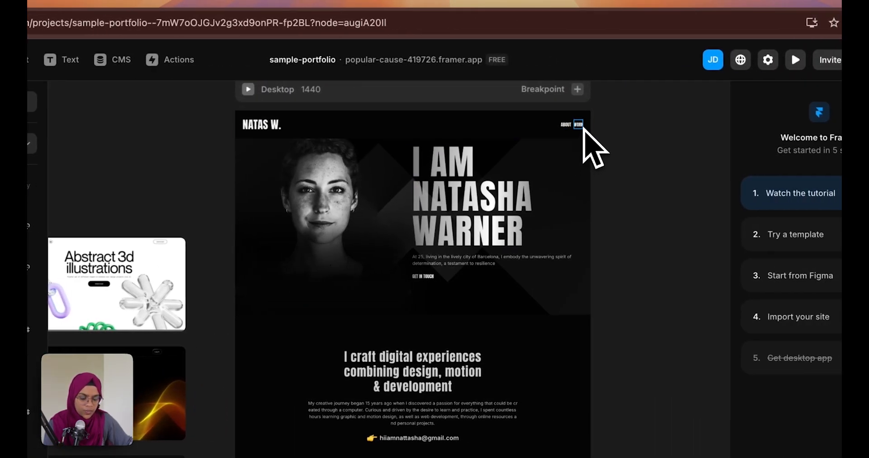
Link the WORK nav item to Home's #work section with smooth scrolling
{"action": "left_click", "coordinate": [581, 126]}
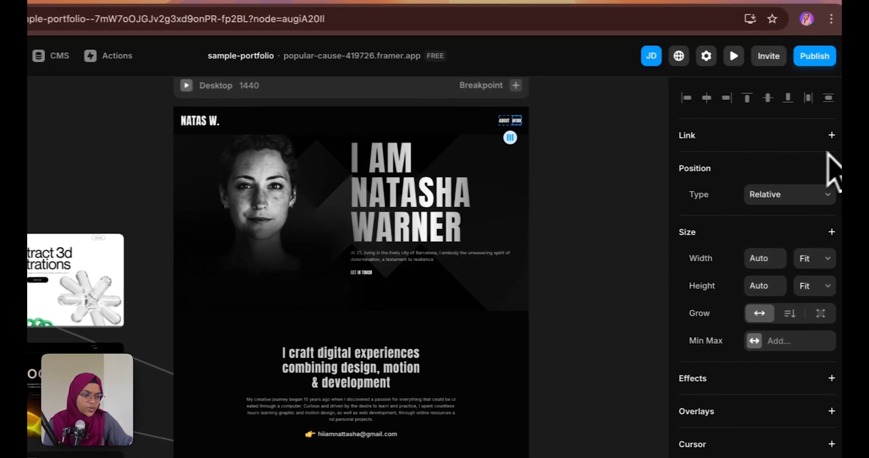
{"action": "left_click", "coordinate": [821, 134]}
{"action": "left_click", "coordinate": [724, 205]}
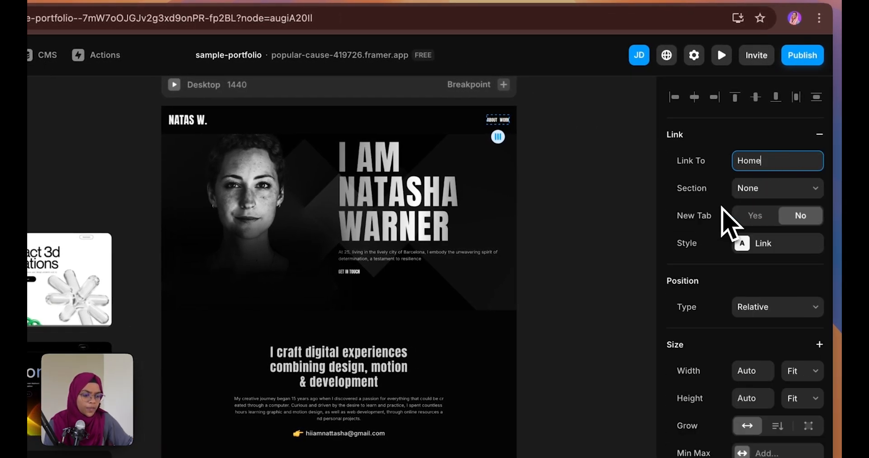
{"action": "left_click", "coordinate": [744, 196]}
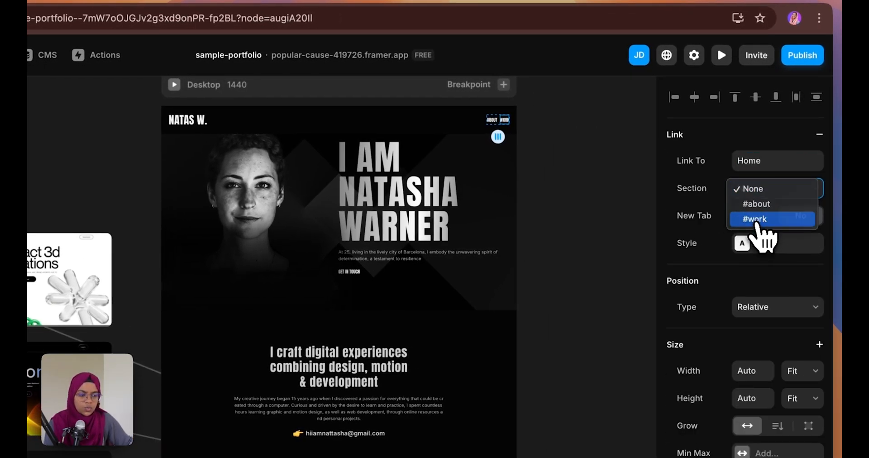
{"action": "left_click", "coordinate": [756, 220]}
{"action": "left_click", "coordinate": [760, 245]}
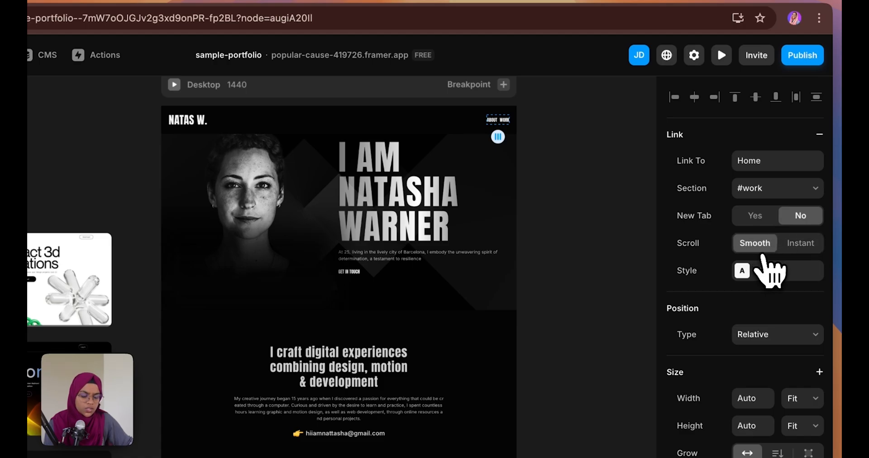
{"action": "left_click", "coordinate": [582, 226]}
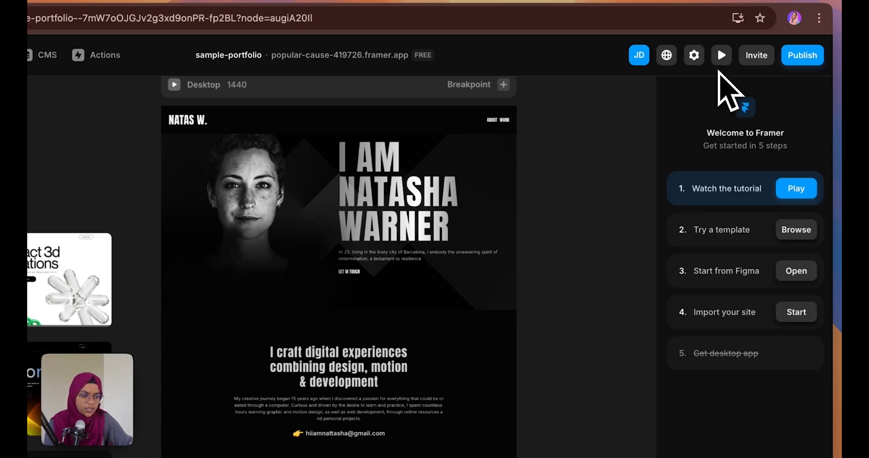
Preview the site and confirm the WORK link jumps to Selected Works
{"action": "left_click", "coordinate": [722, 56]}
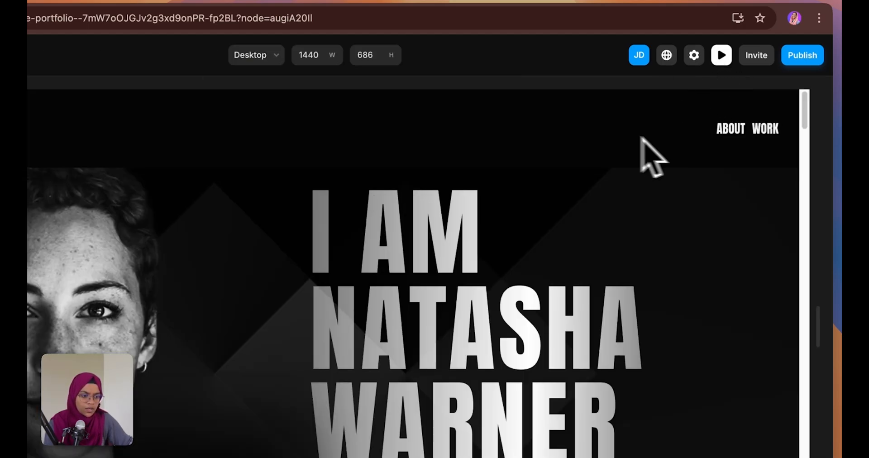
{"action": "left_click", "coordinate": [765, 131]}
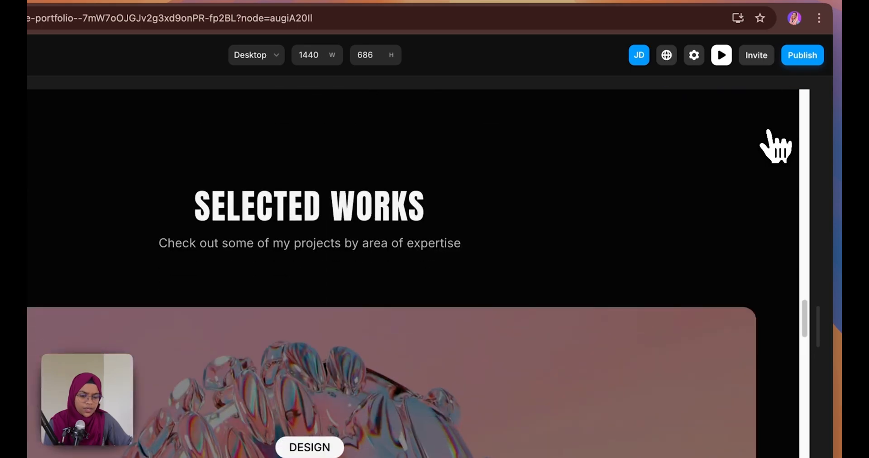
{"action": "scroll", "coordinate": [618, 265], "scroll_direction": "up", "scroll_amount": 2}
{"action": "scroll", "coordinate": [621, 267], "scroll_direction": "down", "scroll_amount": 10}
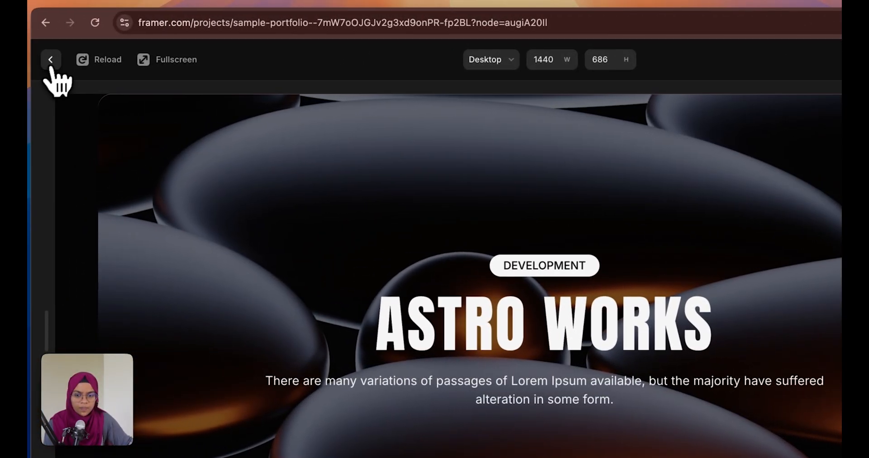
{"action": "left_click", "coordinate": [51, 66]}
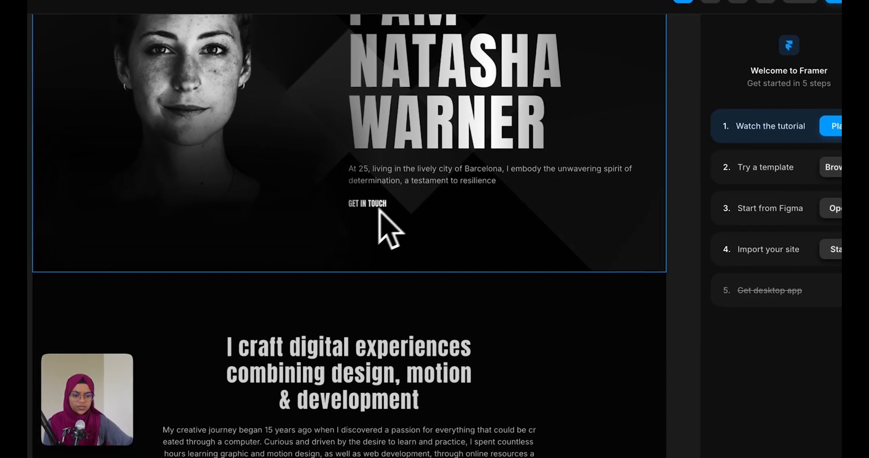
Link the GET IN TOUCH button to Home's #about section with smooth scrolling
{"action": "left_click", "coordinate": [445, 255]}
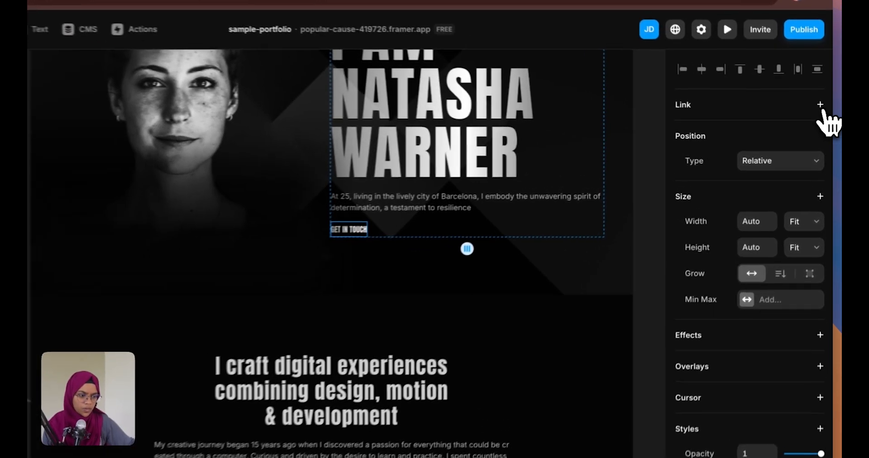
{"action": "left_click", "coordinate": [823, 110]}
{"action": "left_click", "coordinate": [754, 163]}
{"action": "left_click", "coordinate": [736, 163]}
{"action": "left_click", "coordinate": [749, 175]}
{"action": "left_click", "coordinate": [754, 212]}
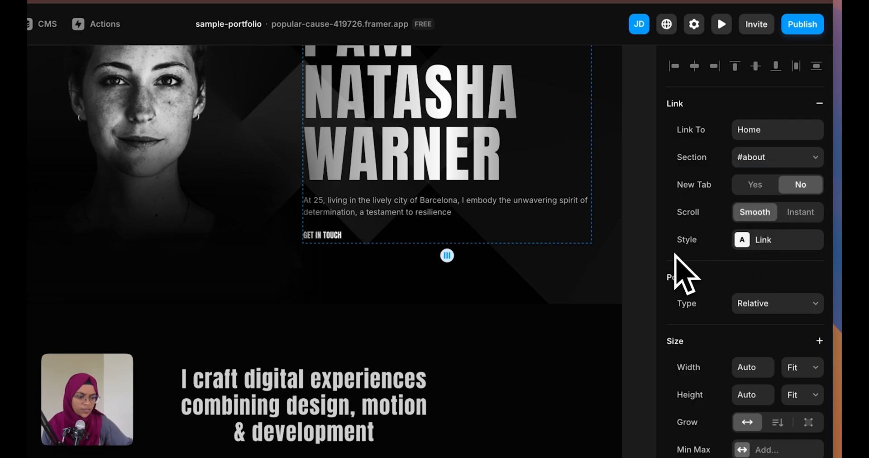
{"action": "left_click", "coordinate": [652, 281]}
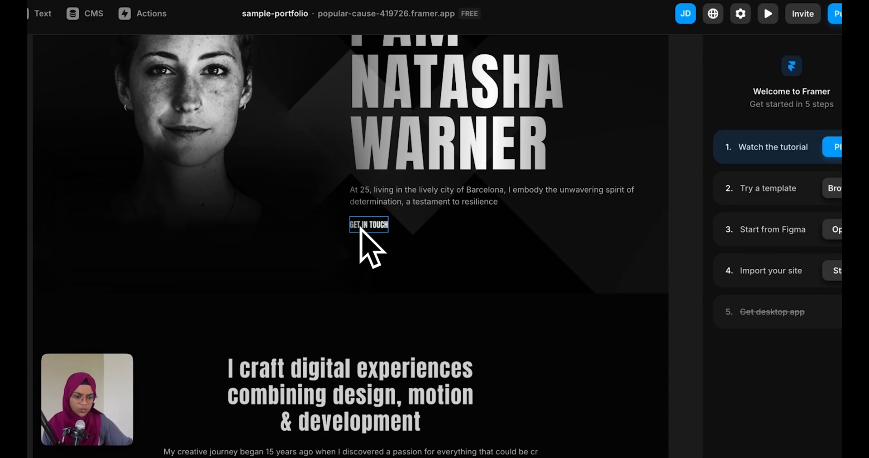
Remove that link and start a new one by typing mailto in Link To
{"action": "left_click", "coordinate": [362, 225]}
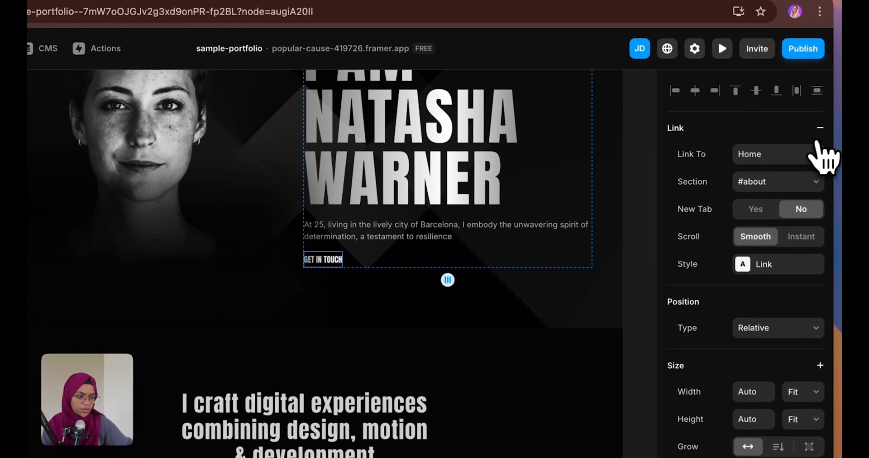
{"action": "left_click", "coordinate": [820, 128]}
{"action": "left_click", "coordinate": [820, 128]}
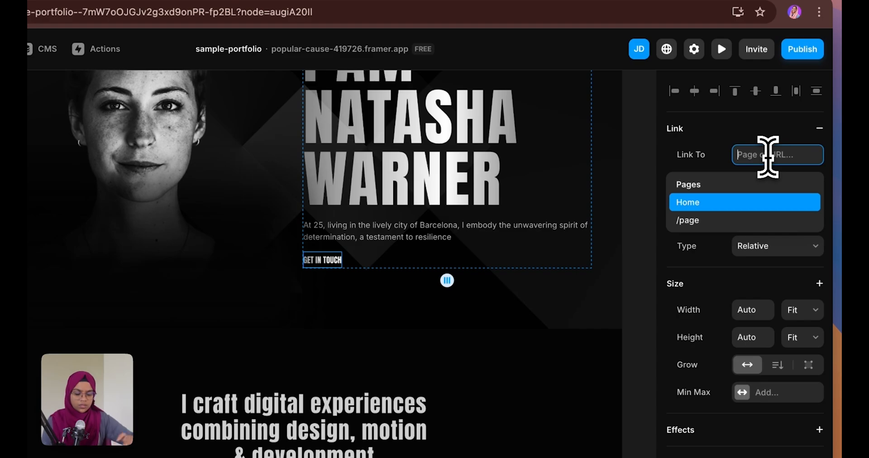
{"action": "type", "text": "mailto"}
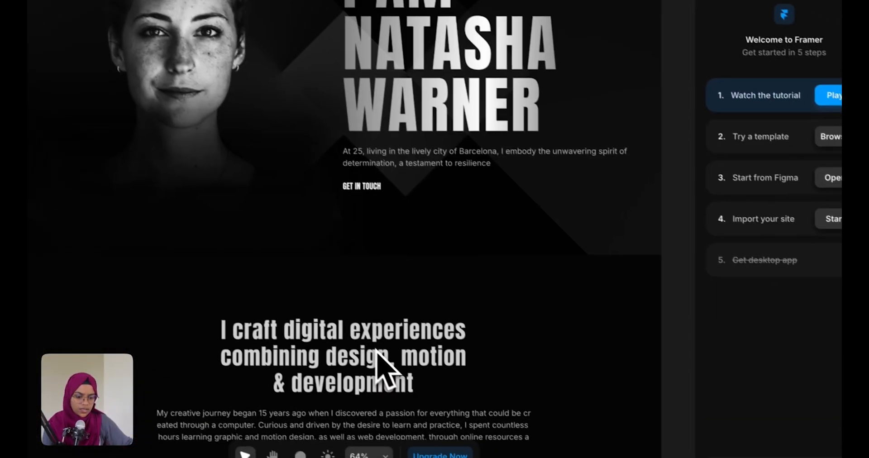
Give the About section's email text a mailto link to a placeholder email address
{"action": "scroll", "coordinate": [466, 430], "scroll_direction": "down", "scroll_amount": 5}
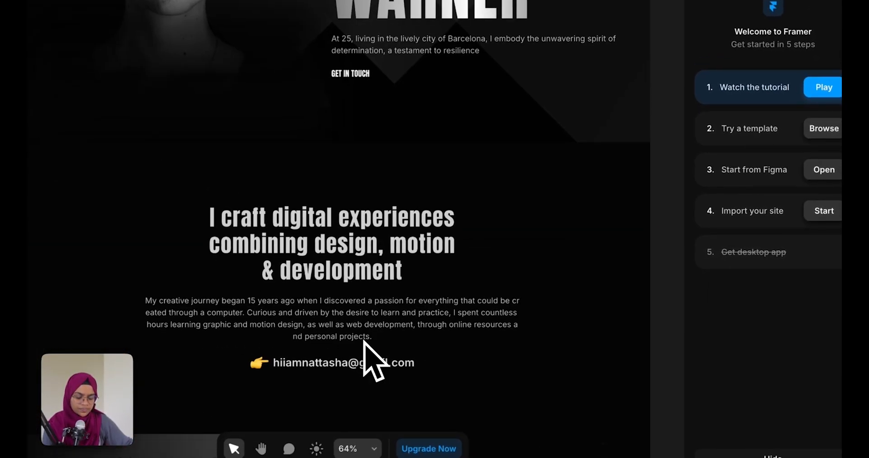
{"action": "left_click", "coordinate": [360, 347]}
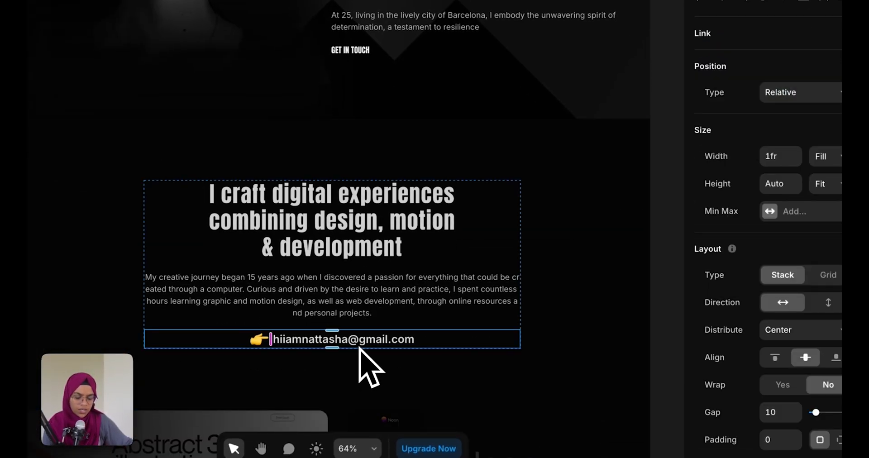
{"action": "left_click", "coordinate": [361, 397]}
{"action": "left_click", "coordinate": [361, 343]}
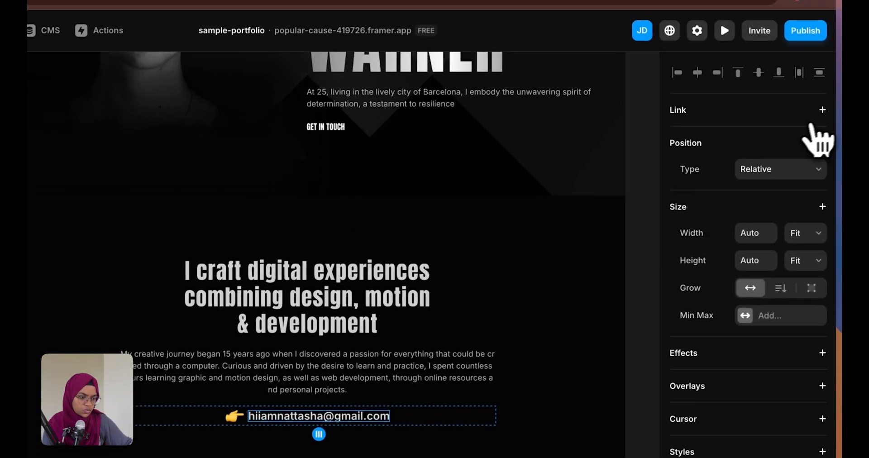
{"action": "left_click", "coordinate": [822, 111]}
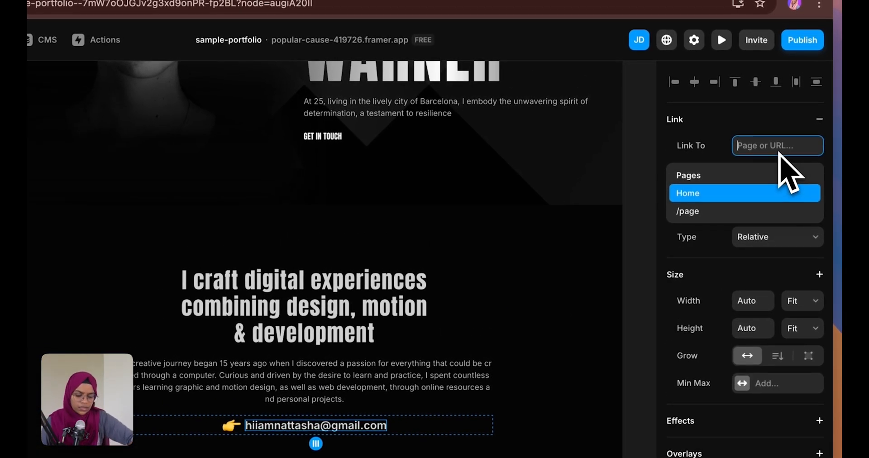
{"action": "type", "text": "mailto:ab"}
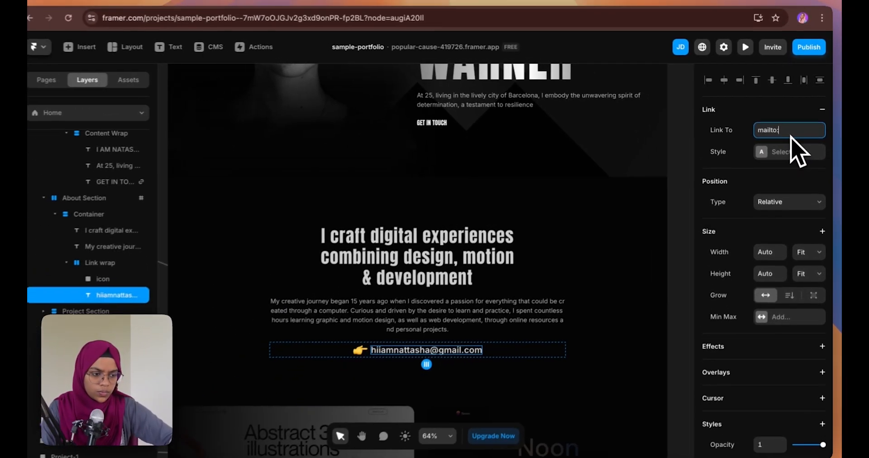
{"action": "type", "text": "c@gmail.com"}
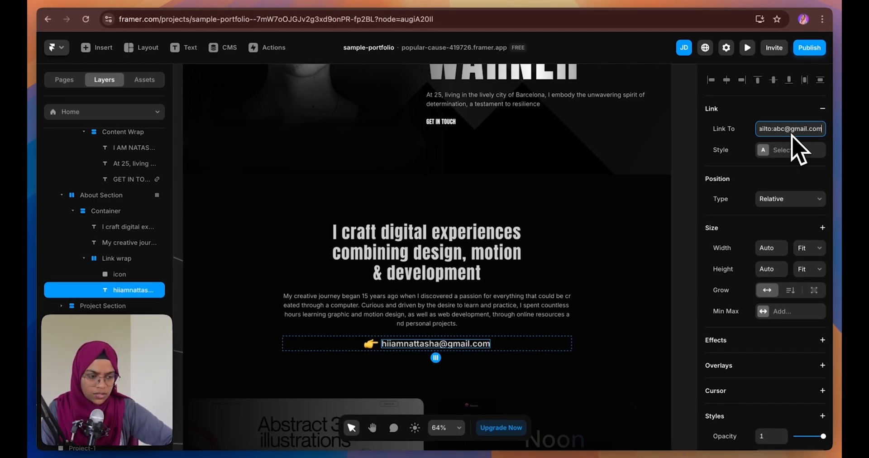
{"action": "key", "text": "Return"}
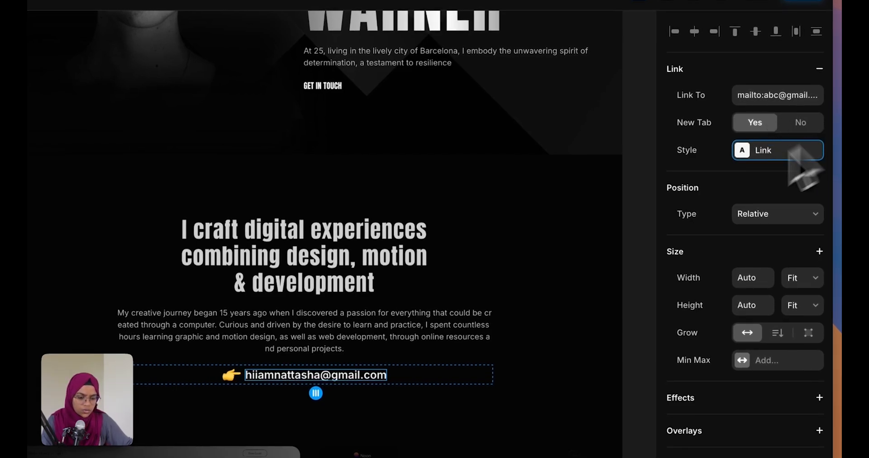
{"action": "left_click", "coordinate": [631, 253]}
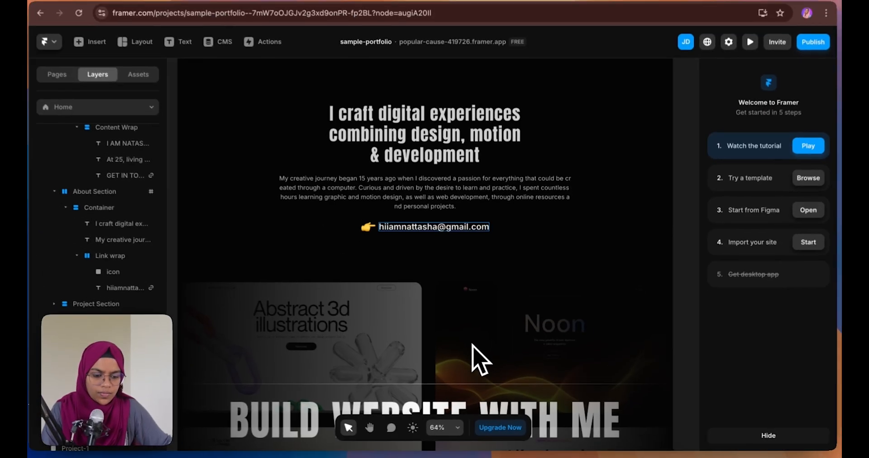
Add a Hover effect to the BUILD WEBSITE WITH ME banner, scaling it to 1.1
{"action": "scroll", "coordinate": [466, 349], "scroll_direction": "down", "scroll_amount": 5}
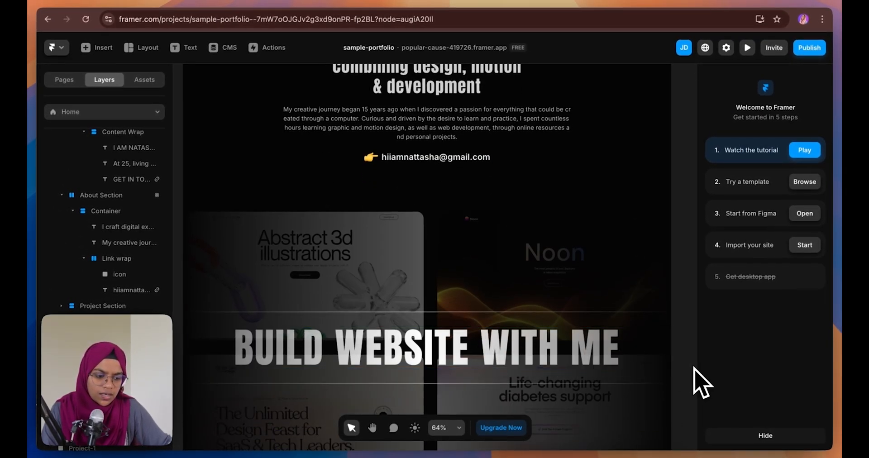
{"action": "scroll", "coordinate": [466, 346], "scroll_direction": "down", "scroll_amount": 4}
{"action": "left_click", "coordinate": [460, 345]}
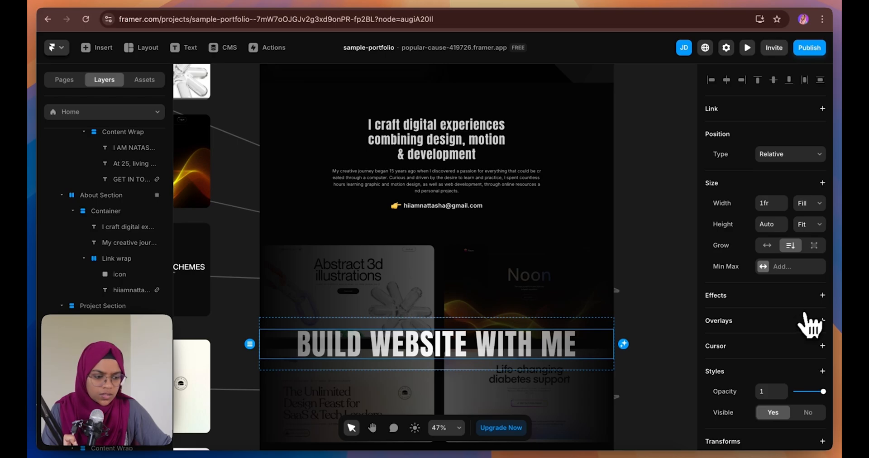
{"action": "left_click", "coordinate": [823, 296]}
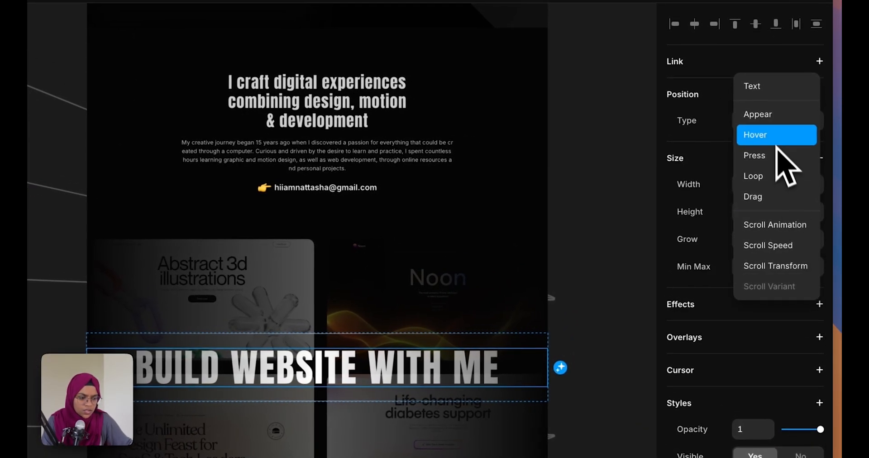
{"action": "left_click", "coordinate": [778, 136]}
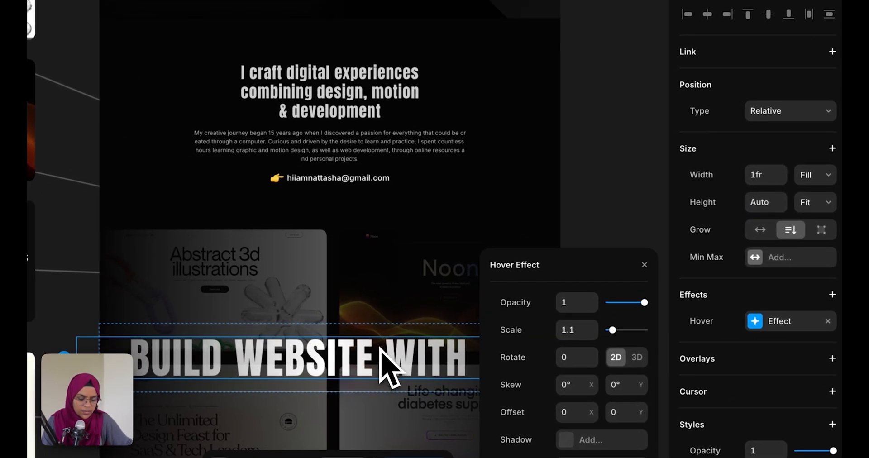
{"action": "left_click", "coordinate": [574, 230]}
Link the banner to a mailto address for a placeholder Gmail account
{"action": "left_click", "coordinate": [459, 364]}
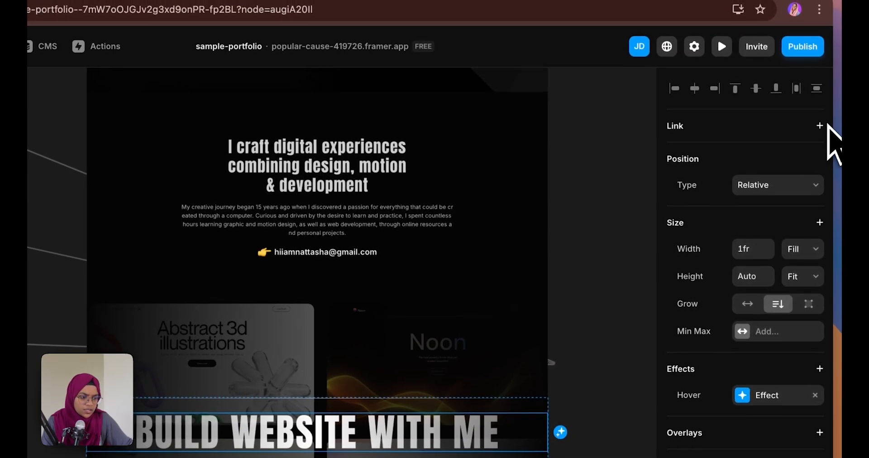
{"action": "left_click", "coordinate": [819, 127]}
{"action": "type", "text": "mail"}
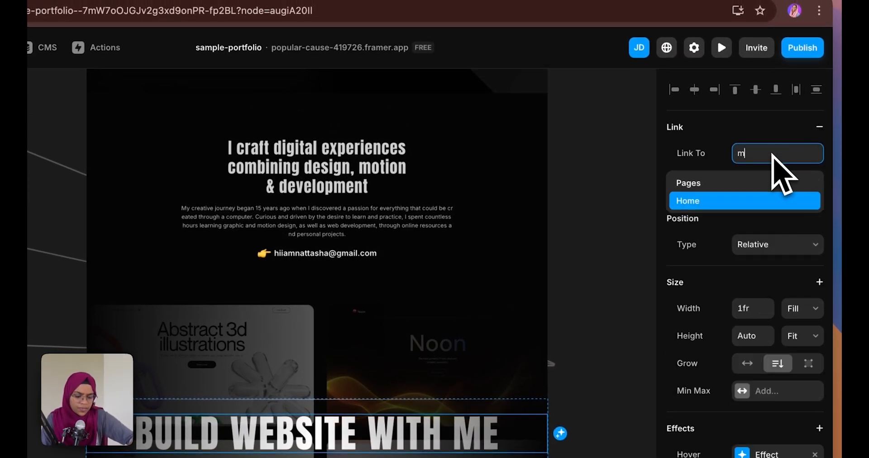
{"action": "type", "text": "to:abc"}
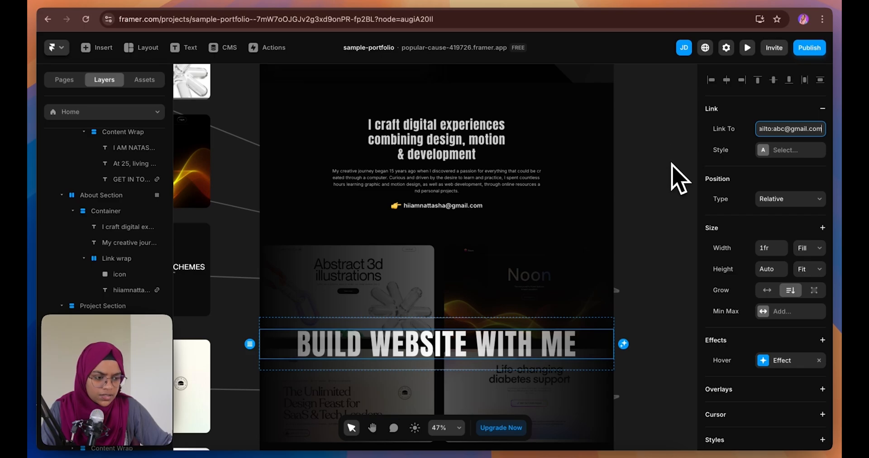
{"action": "type", "text": "@gmail.com"}
{"action": "key", "text": "Return"}
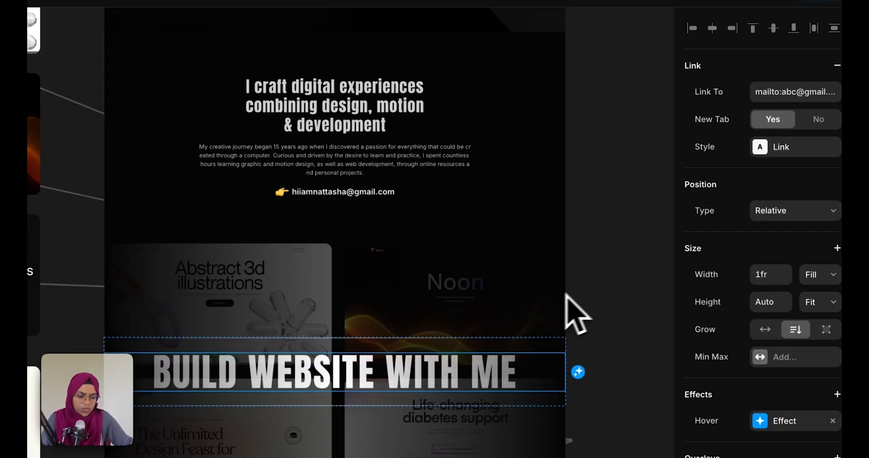
{"action": "left_click", "coordinate": [571, 294]}
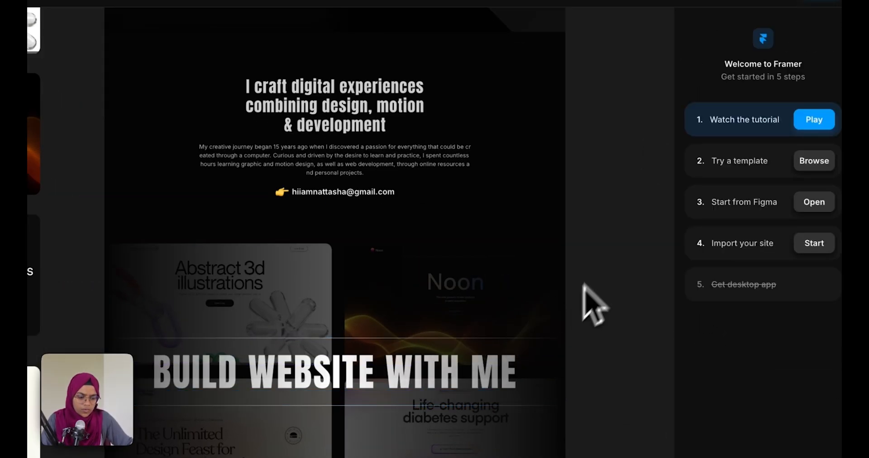
{"action": "left_click", "coordinate": [724, 42]}
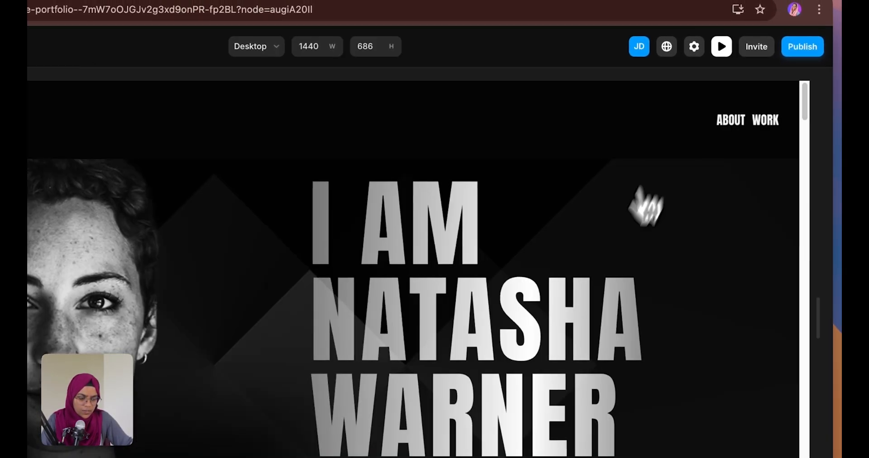
{"action": "scroll", "coordinate": [611, 277], "scroll_direction": "down", "scroll_amount": 15}
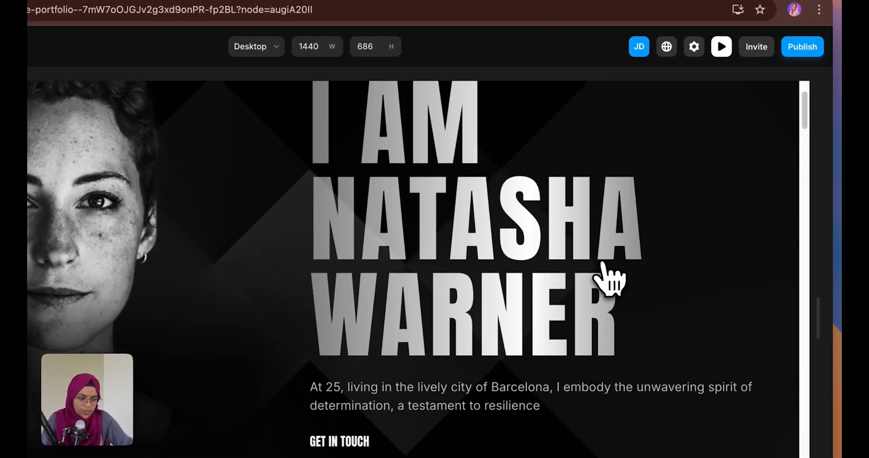
{"action": "scroll", "coordinate": [601, 292], "scroll_direction": "down", "scroll_amount": 5}
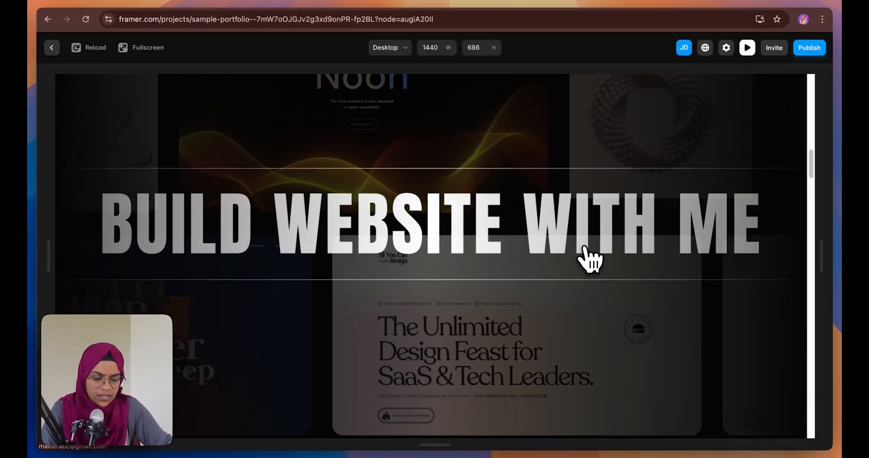
{"action": "left_click", "coordinate": [52, 47]}
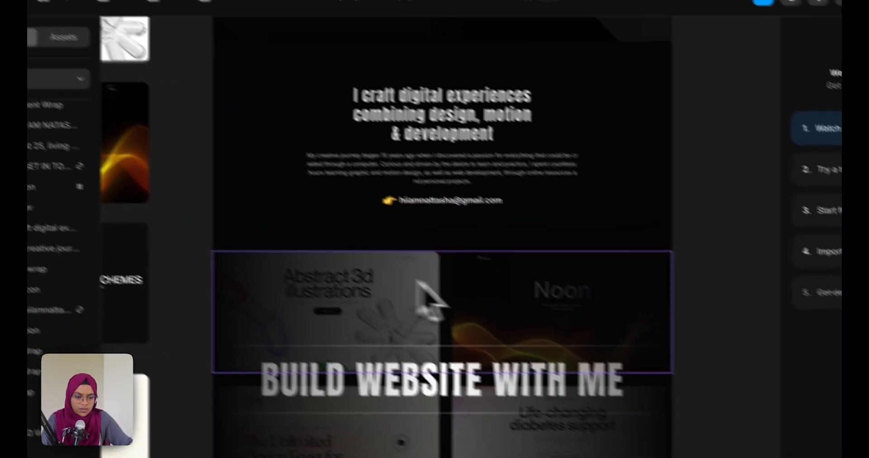
{"action": "scroll", "coordinate": [520, 389], "scroll_direction": "down", "scroll_amount": 10}
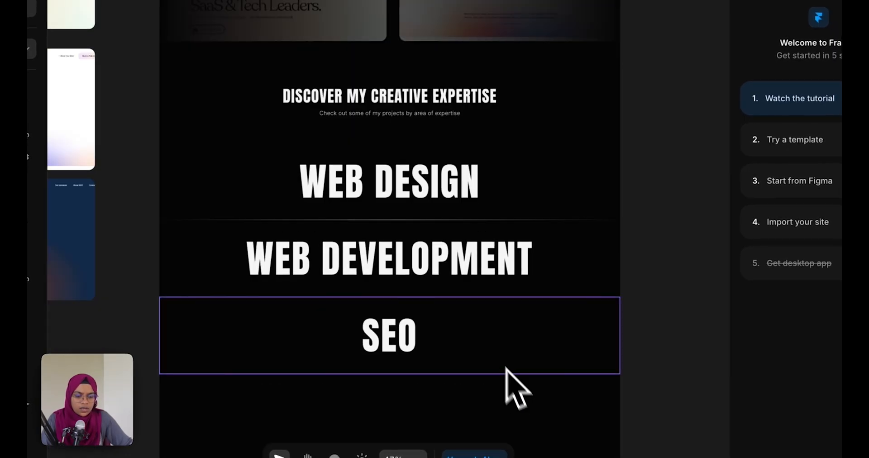
{"action": "scroll", "coordinate": [394, 267], "scroll_direction": "down", "scroll_amount": 8}
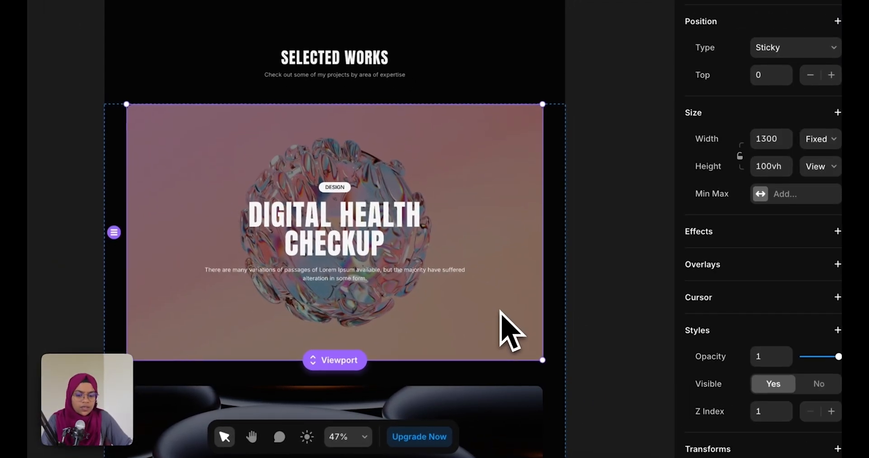
{"action": "scroll", "coordinate": [749, 271], "scroll_direction": "down", "scroll_amount": 5}
{"action": "scroll", "coordinate": [754, 267], "scroll_direction": "up", "scroll_amount": 5}
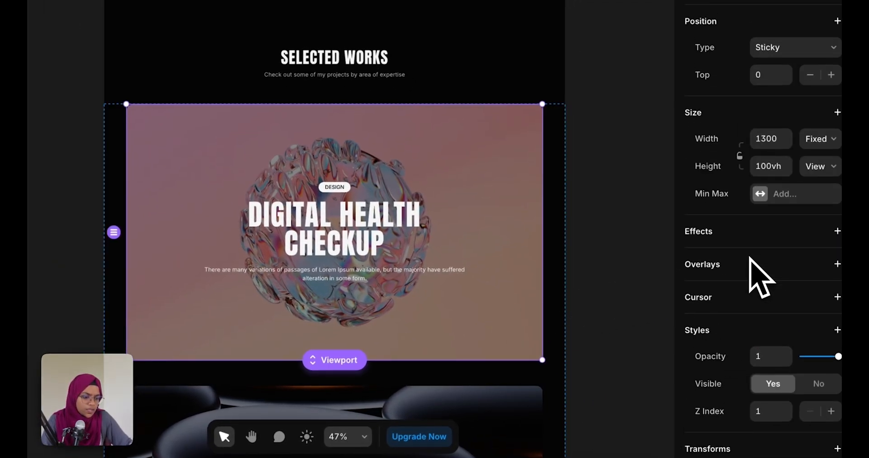
{"action": "left_click", "coordinate": [626, 288]}
Add a link to the Works Wrap card's Variant 1 and turn its Link To into a variable
{"action": "double_click", "coordinate": [358, 271]}
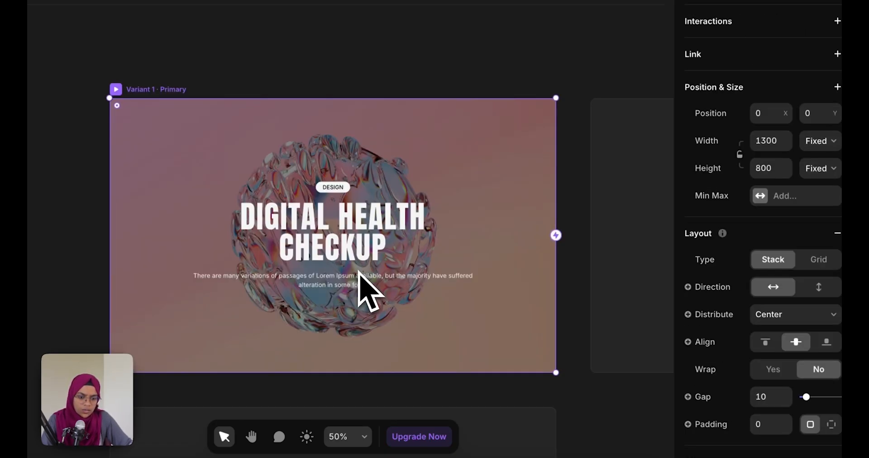
{"action": "left_click", "coordinate": [837, 55]}
{"action": "left_click", "coordinate": [838, 55]}
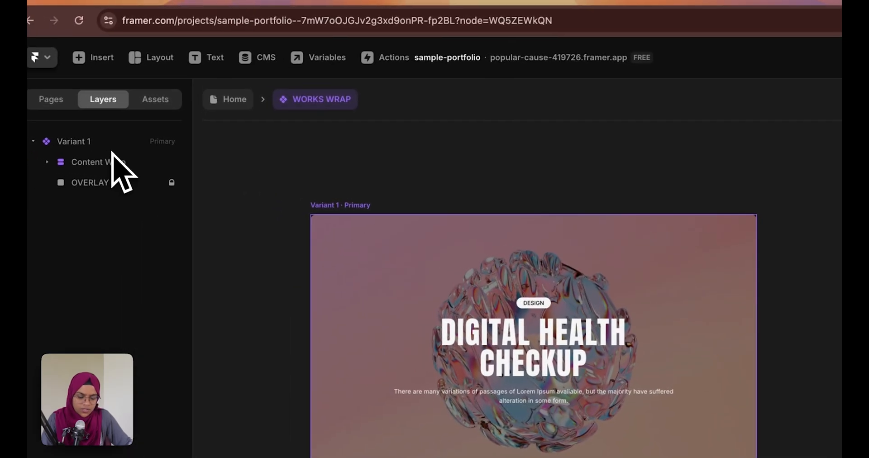
{"action": "left_click", "coordinate": [116, 143]}
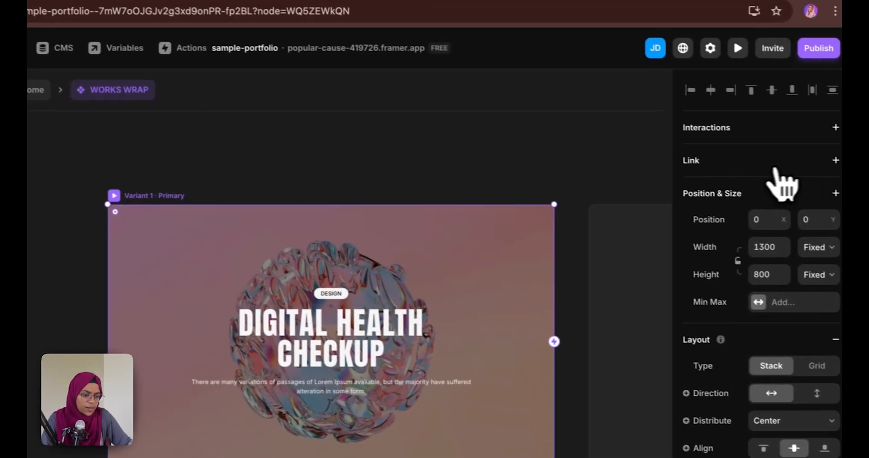
{"action": "left_click", "coordinate": [819, 157]}
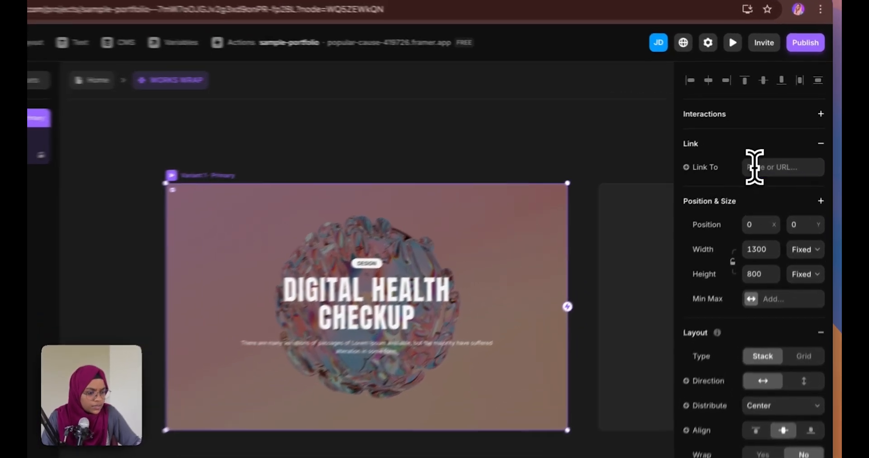
{"action": "left_click", "coordinate": [765, 154]}
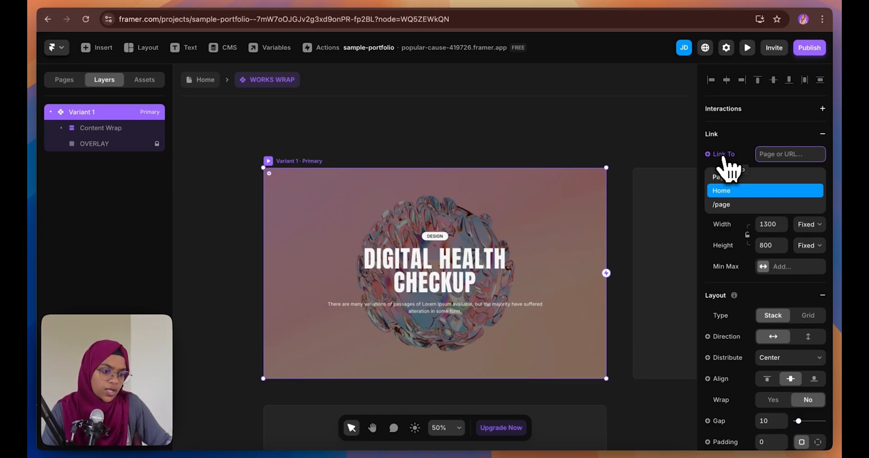
{"action": "left_click", "coordinate": [724, 156]}
{"action": "left_click", "coordinate": [732, 199]}
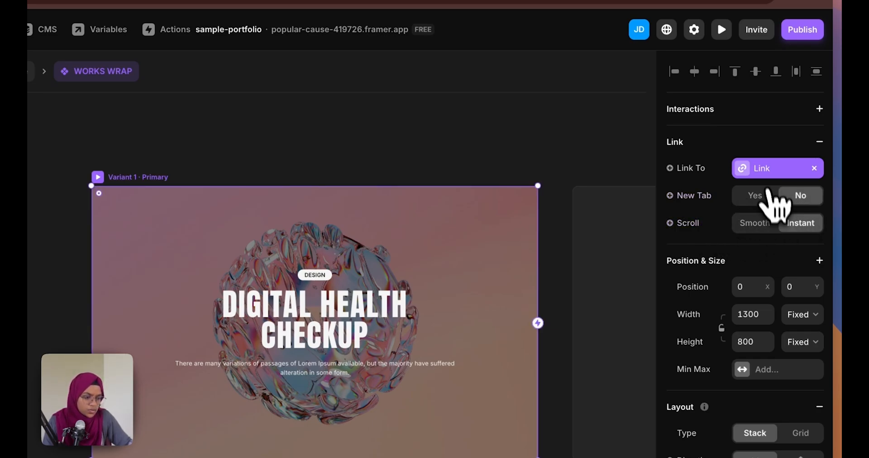
{"action": "left_click", "coordinate": [272, 145]}
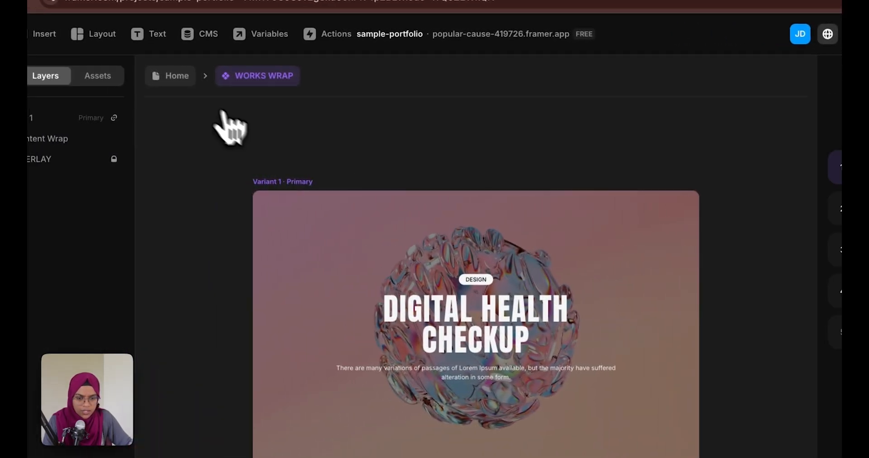
{"action": "left_click", "coordinate": [184, 76]}
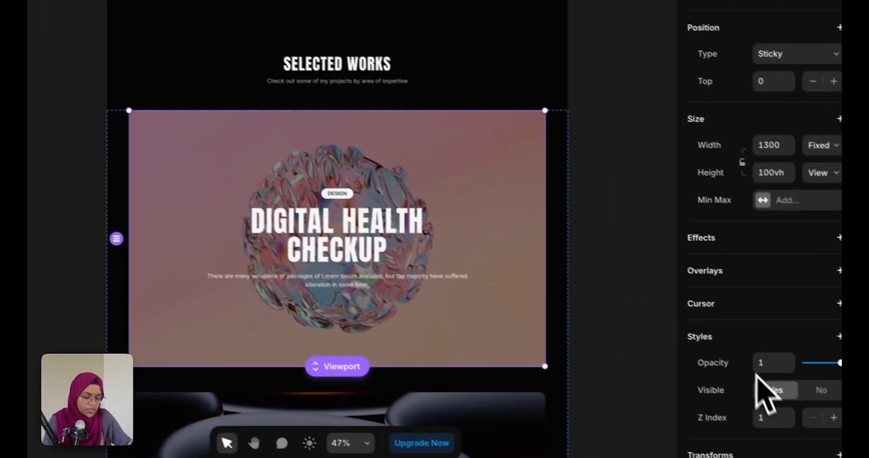
Link the Digital Health Checkup project card to the Home page
{"action": "scroll", "coordinate": [756, 388], "scroll_direction": "down", "scroll_amount": 6}
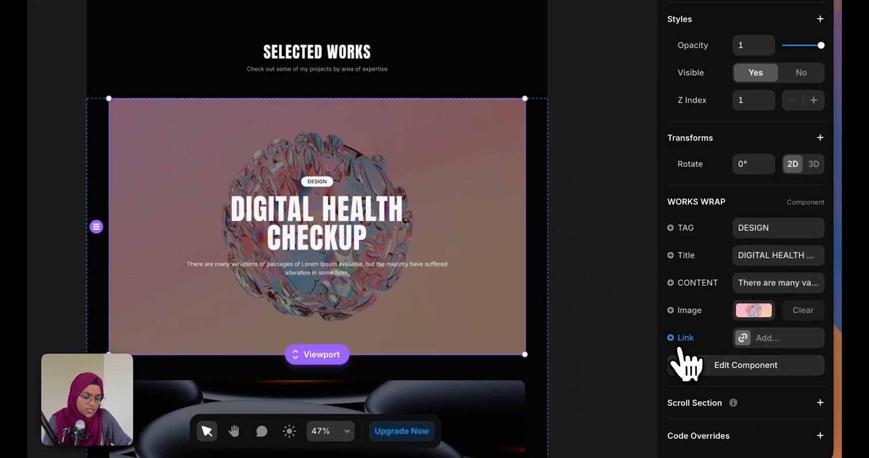
{"action": "left_click", "coordinate": [761, 346]}
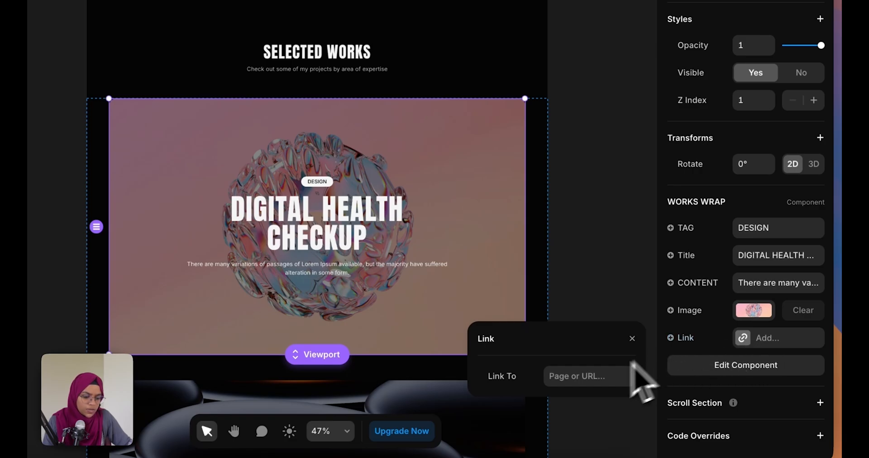
{"action": "left_click", "coordinate": [576, 382]}
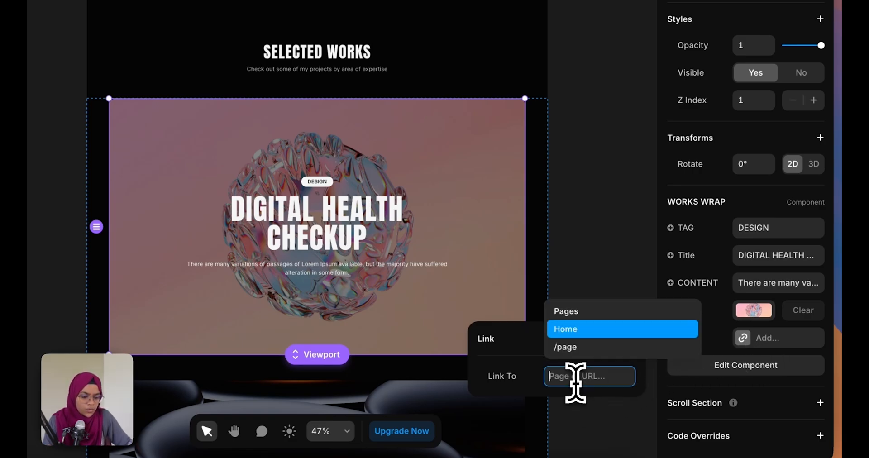
{"action": "left_click", "coordinate": [571, 332]}
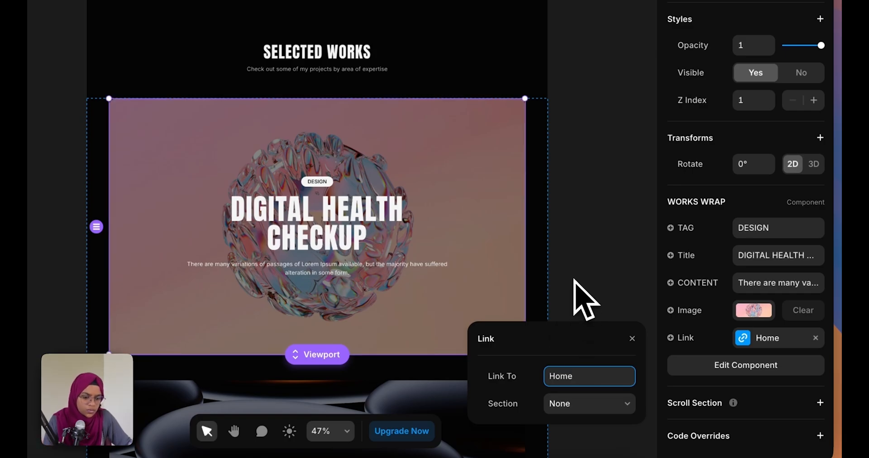
{"action": "left_click", "coordinate": [563, 287]}
Link the next project card to the Home page as well
{"action": "scroll", "coordinate": [385, 326], "scroll_direction": "down", "scroll_amount": 5}
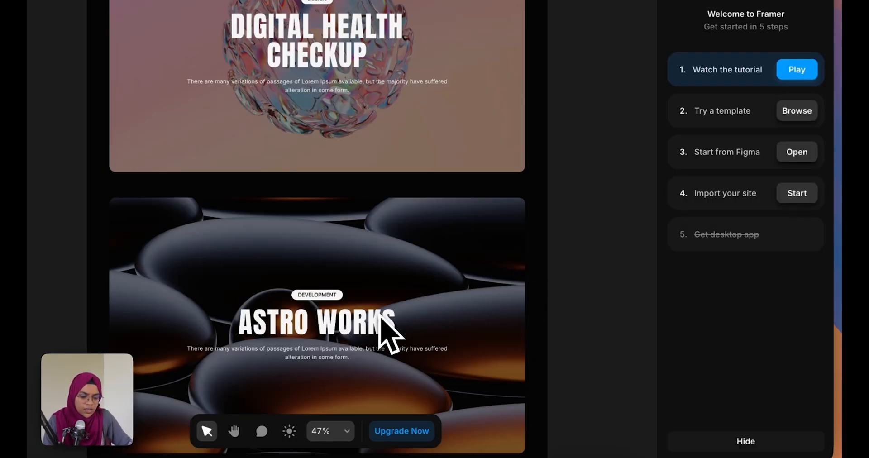
{"action": "left_click", "coordinate": [381, 320]}
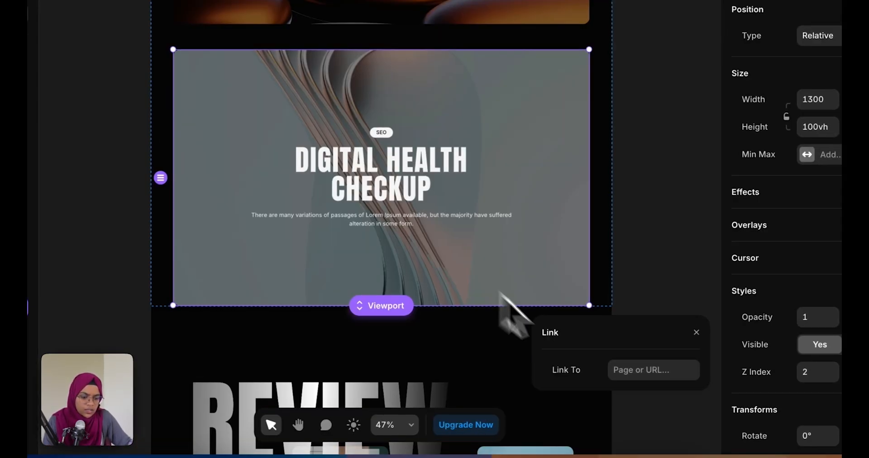
{"action": "left_click", "coordinate": [622, 370]}
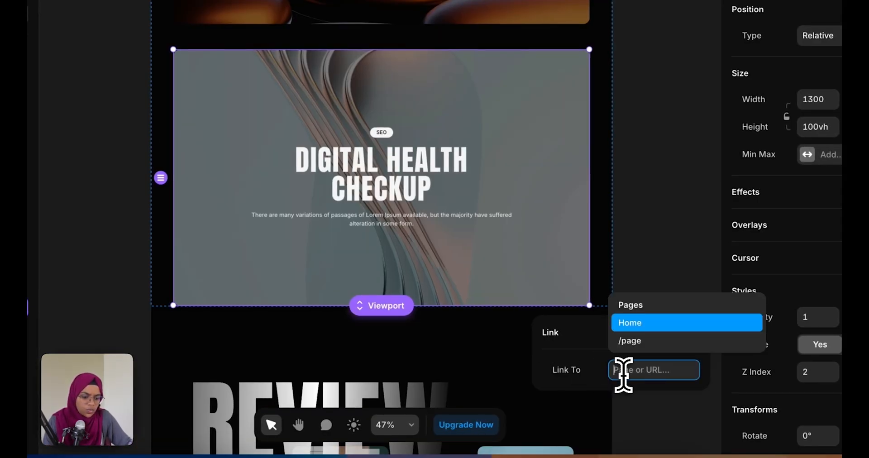
{"action": "left_click", "coordinate": [630, 323]}
{"action": "left_click", "coordinate": [623, 247]}
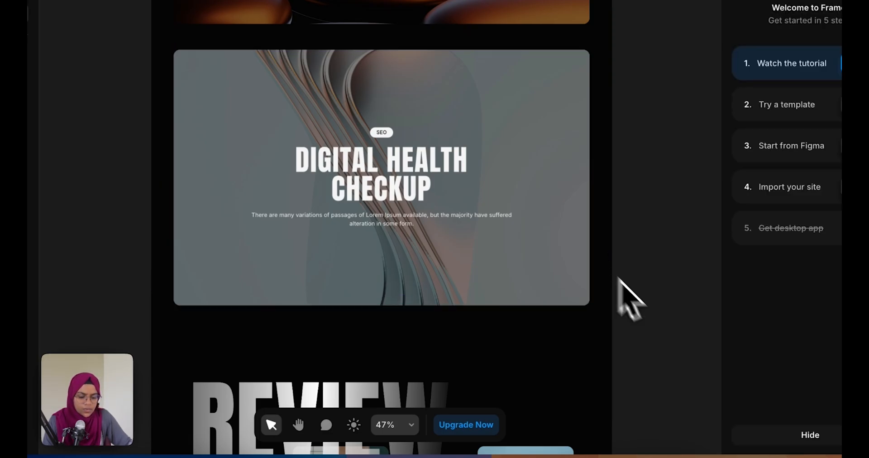
{"action": "scroll", "coordinate": [453, 258], "scroll_direction": "up", "scroll_amount": 1}
{"action": "scroll", "coordinate": [453, 252], "scroll_direction": "down", "scroll_amount": 6}
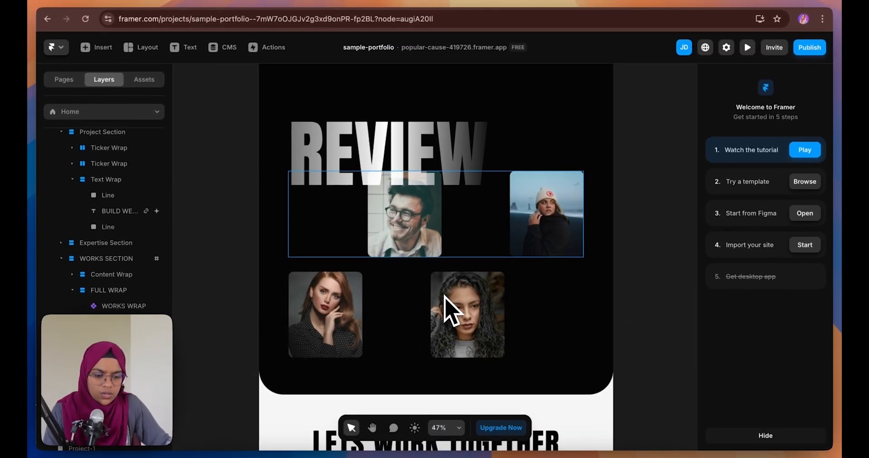
{"action": "scroll", "coordinate": [445, 307], "scroll_direction": "down", "scroll_amount": 5}
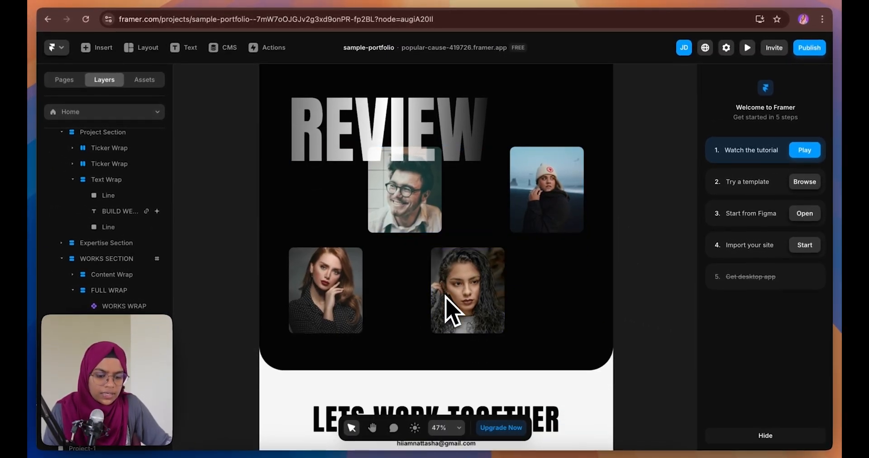
Link the footer e-mail text to a mailto: address
{"action": "left_click", "coordinate": [407, 252]}
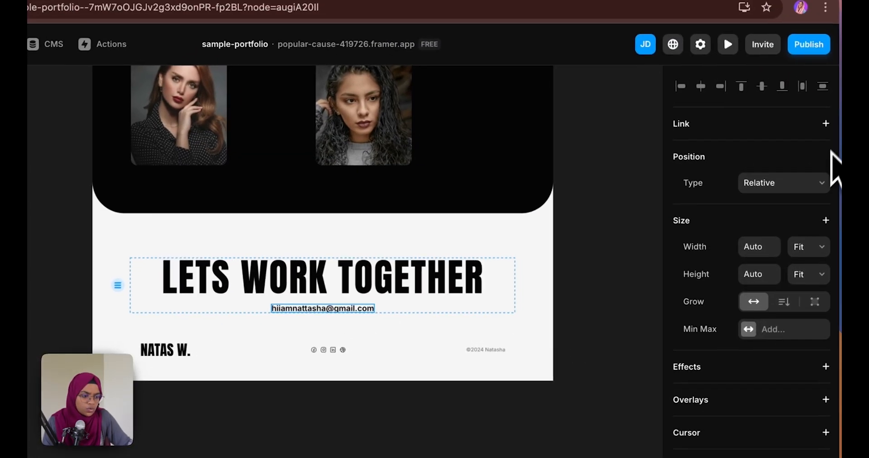
{"action": "left_click", "coordinate": [819, 126]}
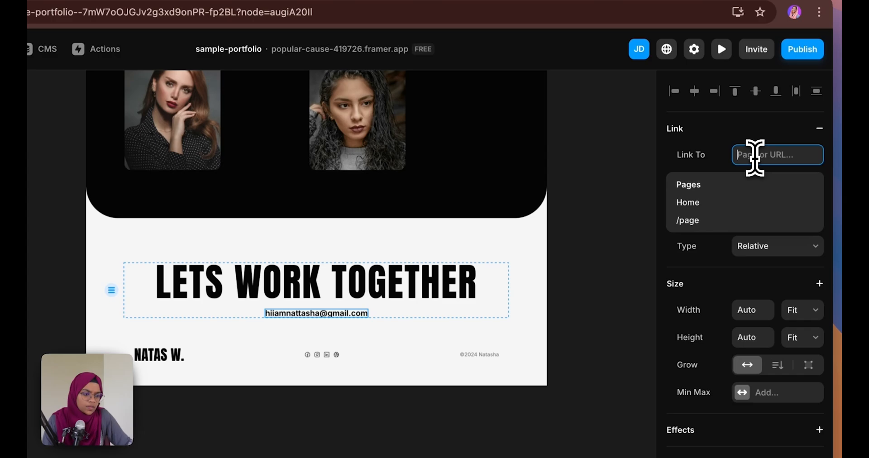
{"action": "type", "text": "mailto"}
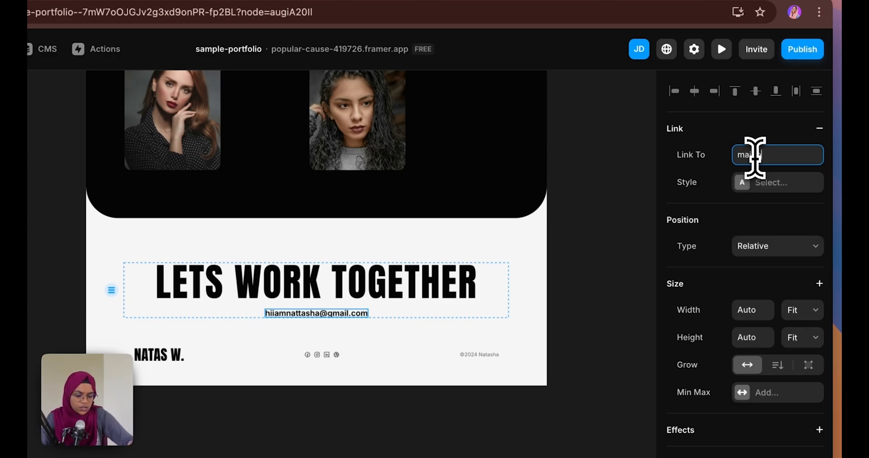
{"action": "type", "text": ":abc@gmail...."}
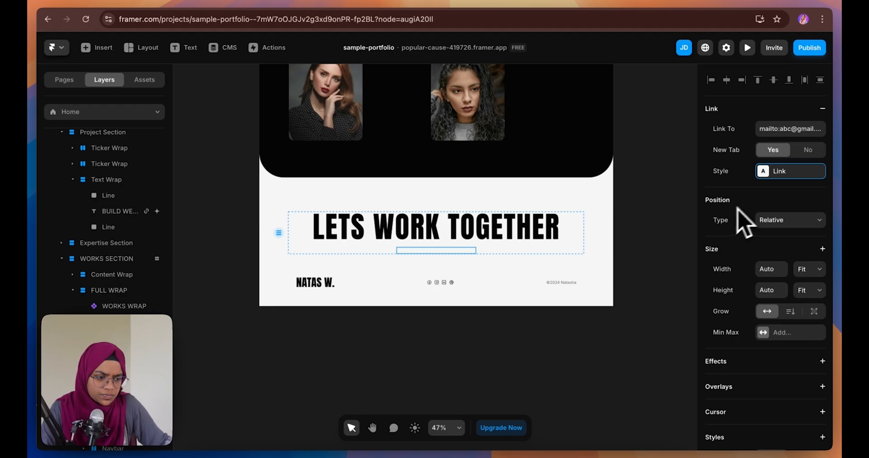
Create a new Link 2 style for the e-mail with a Black default colour
{"action": "left_click", "coordinate": [765, 174]}
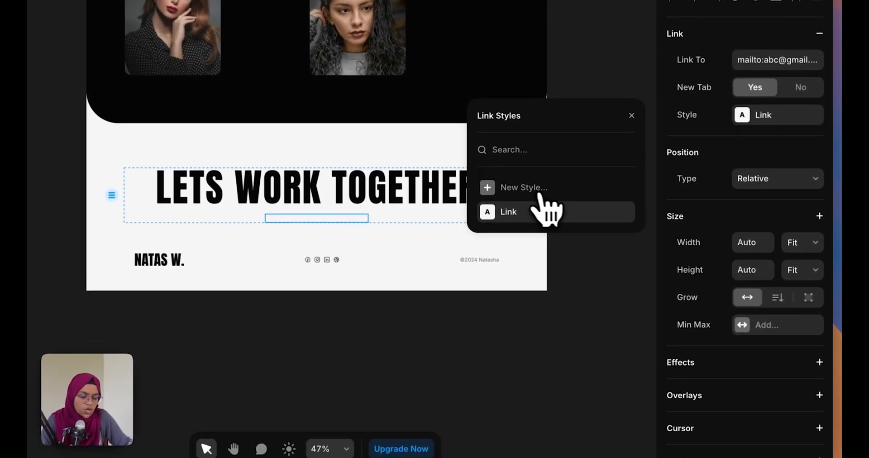
{"action": "left_click", "coordinate": [604, 231]}
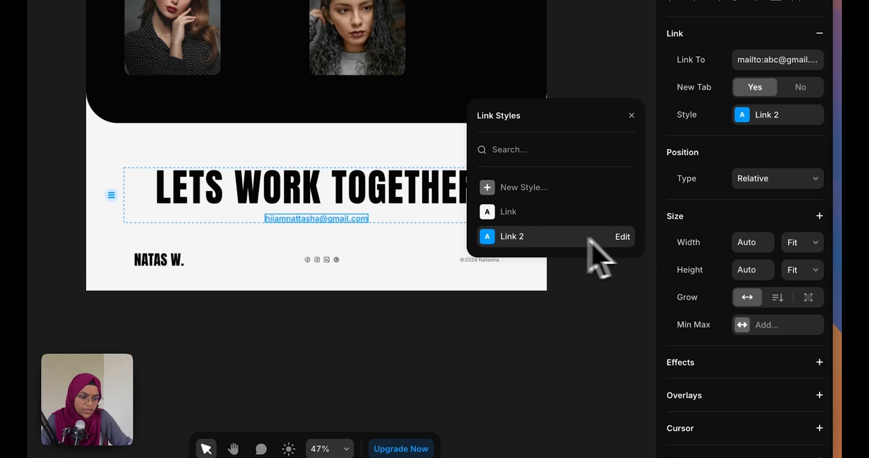
{"action": "left_click", "coordinate": [623, 236]}
{"action": "left_click", "coordinate": [588, 177]}
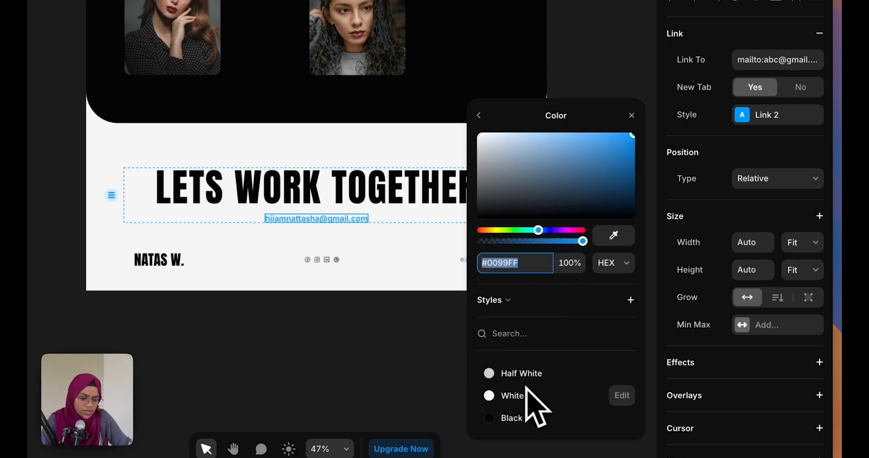
{"action": "left_click", "coordinate": [516, 418]}
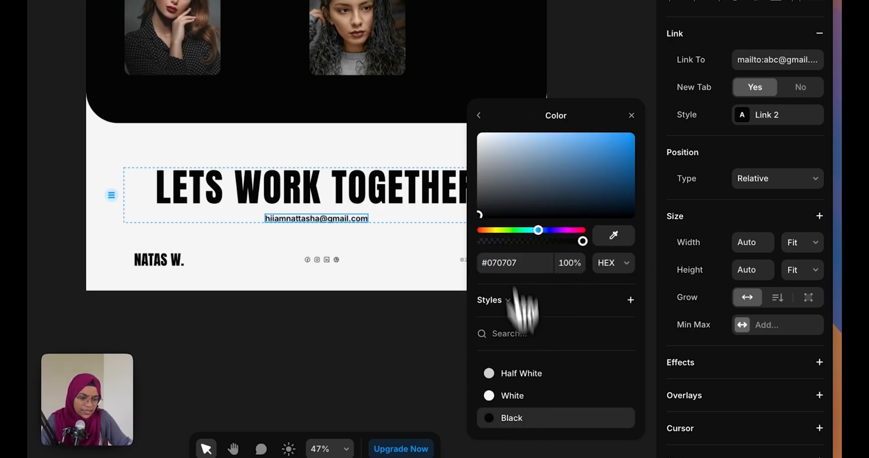
Give Link 2 a grey #6E6E6E hover colour and no current-page underline
{"action": "left_click", "coordinate": [478, 115]}
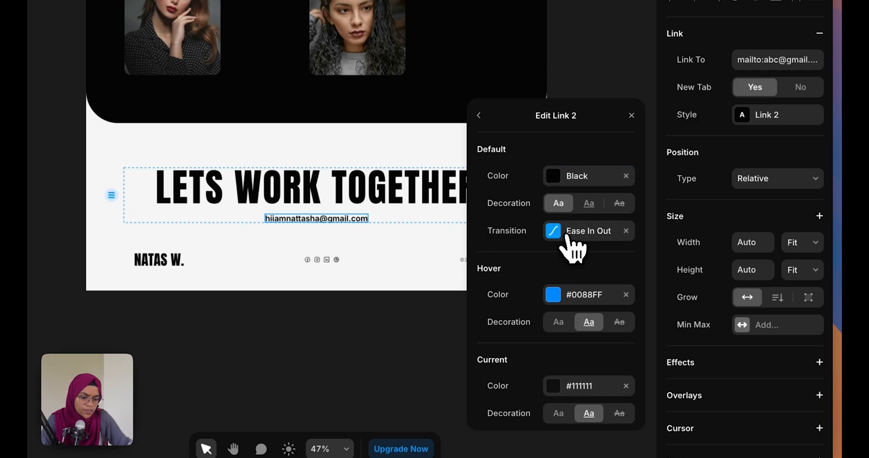
{"action": "left_click", "coordinate": [614, 299]}
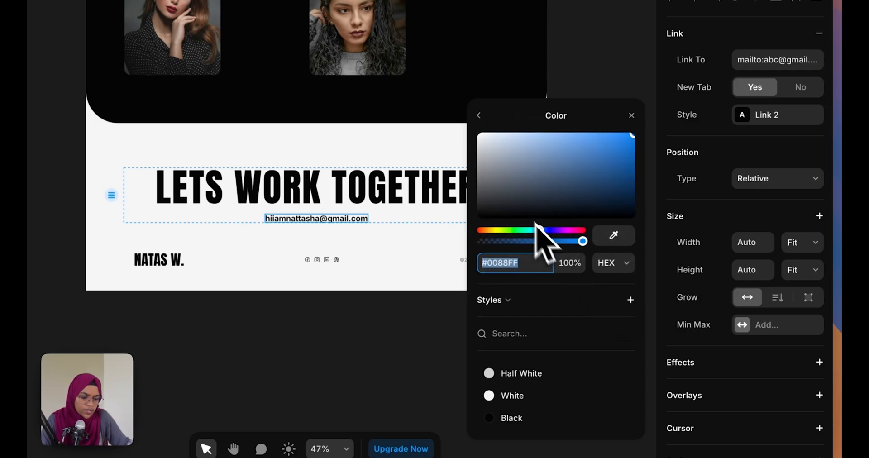
{"action": "left_click", "coordinate": [516, 418]}
{"action": "left_click_drag", "start_coordinate": [480, 221], "coordinate": [474, 192]}
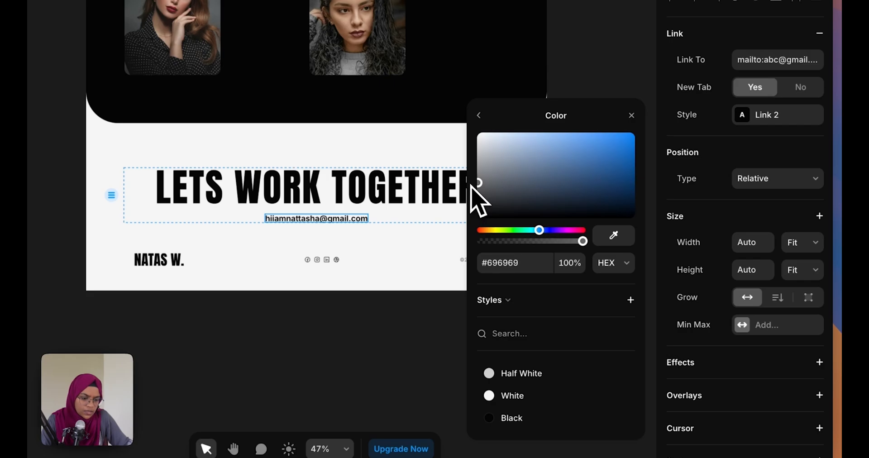
{"action": "left_click", "coordinate": [478, 115]}
{"action": "left_click", "coordinate": [589, 322]}
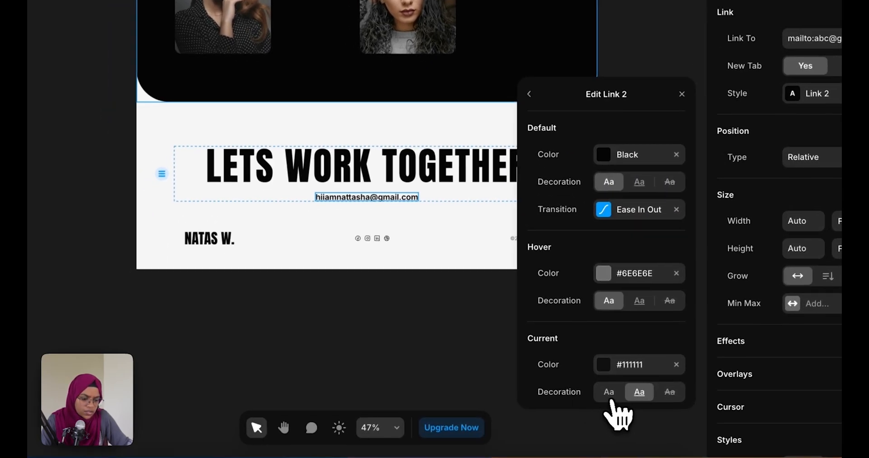
{"action": "left_click", "coordinate": [577, 427]}
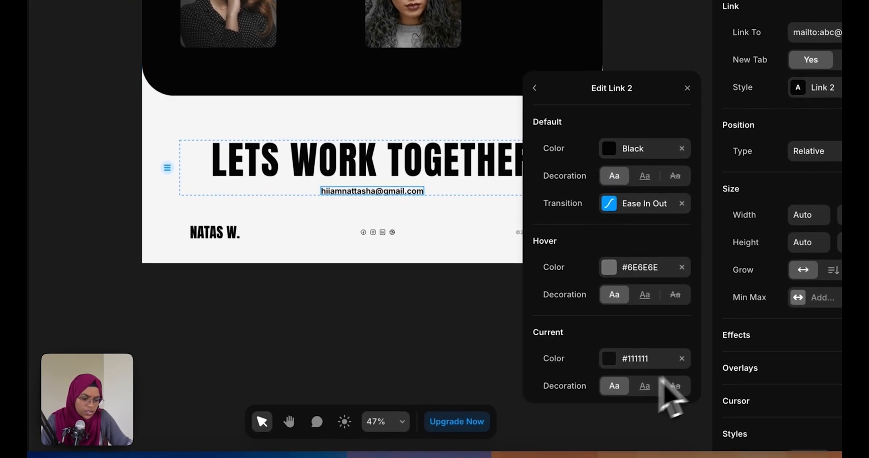
{"action": "left_click", "coordinate": [495, 345]}
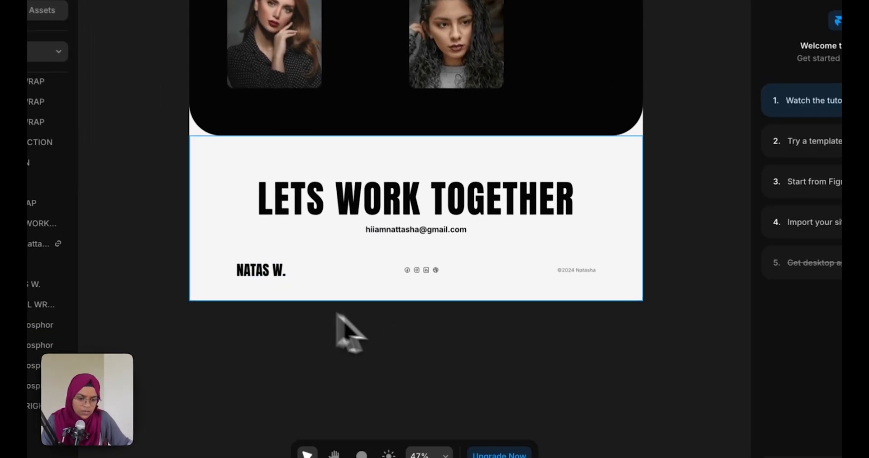
{"action": "left_click", "coordinate": [267, 277]}
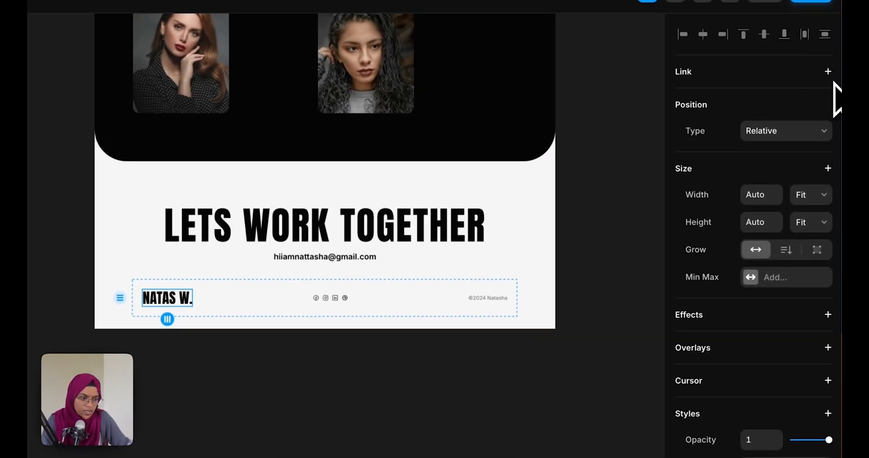
{"action": "left_click", "coordinate": [827, 72]}
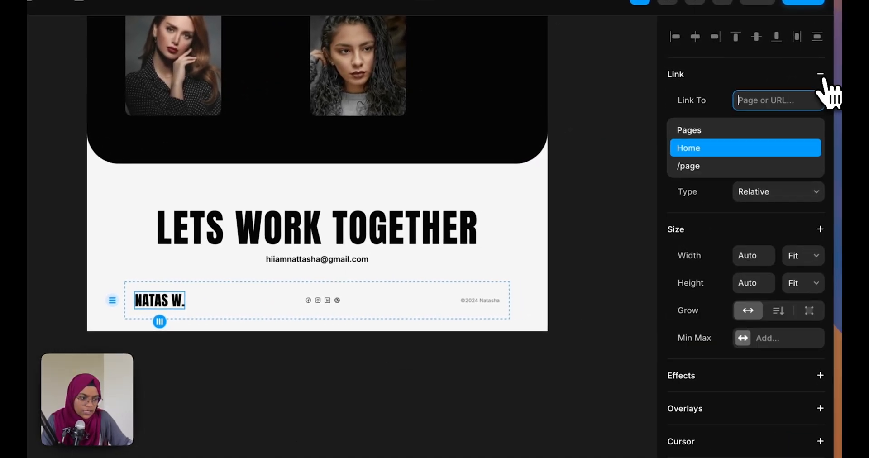
{"action": "left_click", "coordinate": [727, 152]}
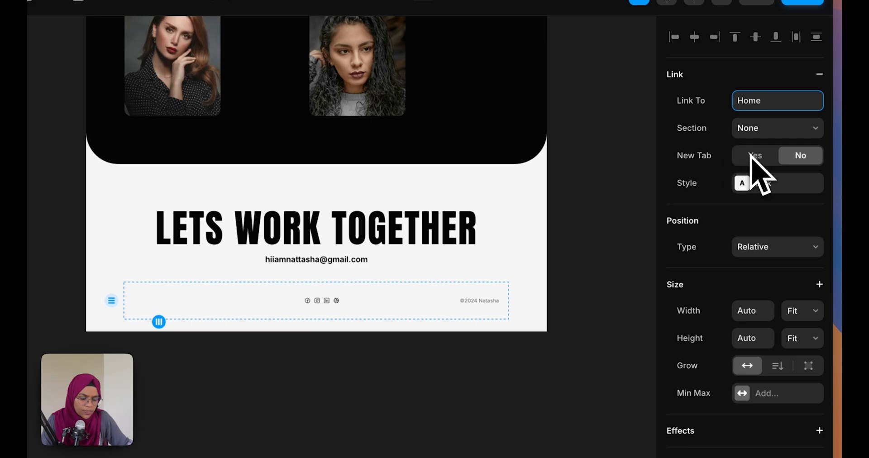
{"action": "left_click", "coordinate": [753, 182]}
{"action": "left_click", "coordinate": [524, 304]}
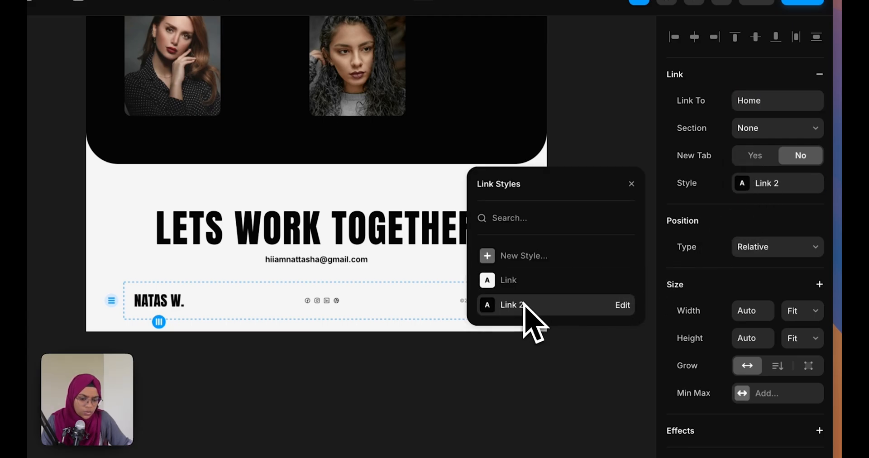
{"action": "left_click", "coordinate": [488, 376]}
{"action": "left_click", "coordinate": [310, 306]}
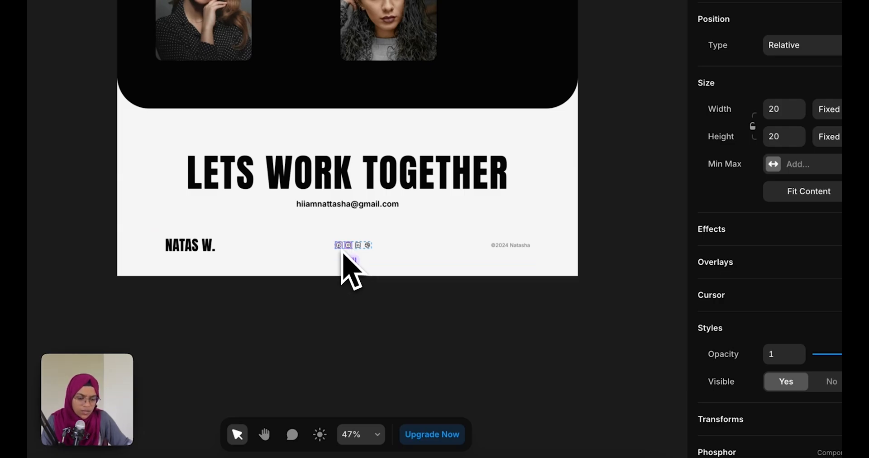
{"action": "left_click", "coordinate": [339, 246]}
{"action": "scroll", "coordinate": [779, 326], "scroll_direction": "down", "scroll_amount": 5}
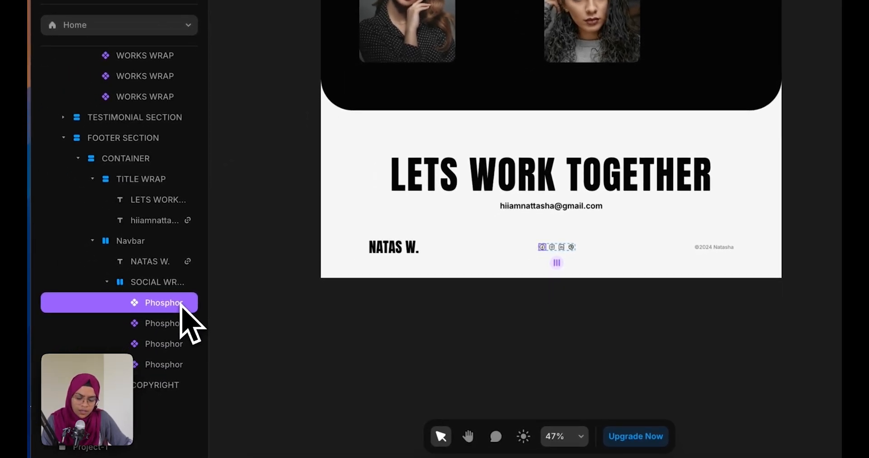
{"action": "right_click", "coordinate": [180, 306]}
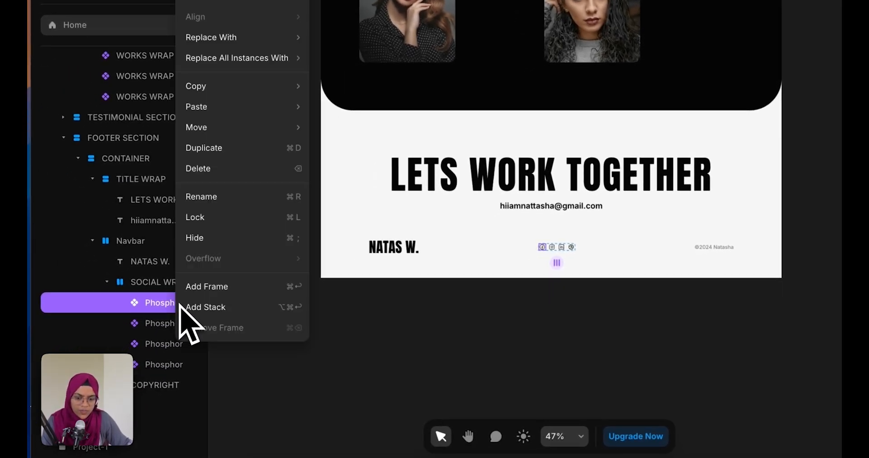
{"action": "left_click", "coordinate": [199, 307]}
{"action": "left_click", "coordinate": [802, 175]}
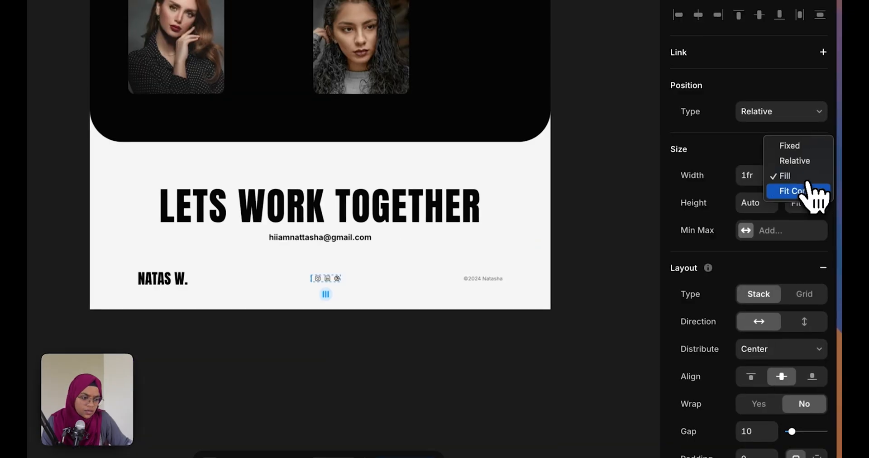
{"action": "left_click", "coordinate": [802, 193]}
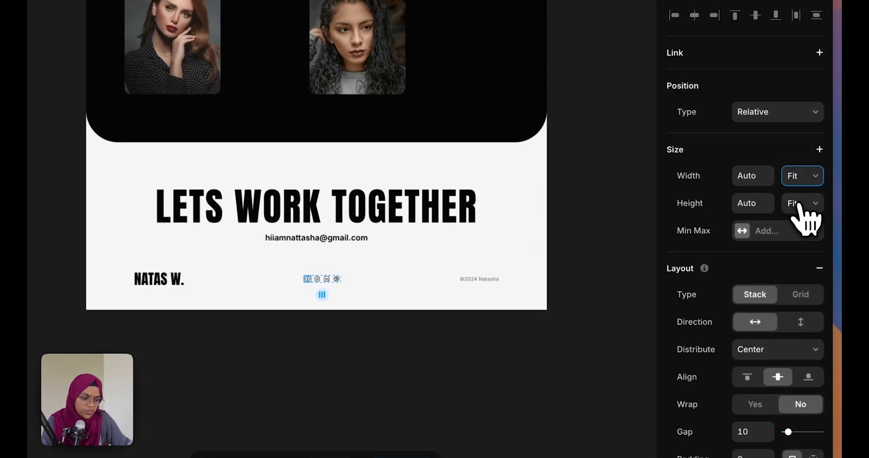
{"action": "left_click", "coordinate": [802, 203]}
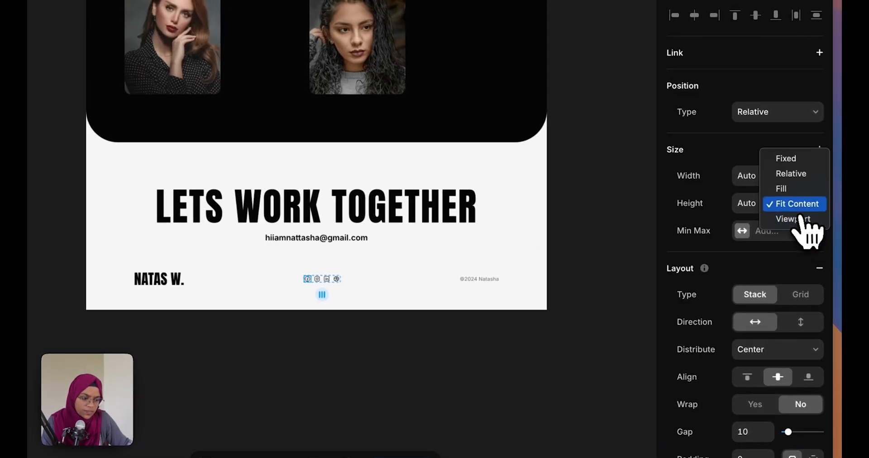
{"action": "left_click", "coordinate": [801, 202]}
{"action": "left_click", "coordinate": [146, 305]}
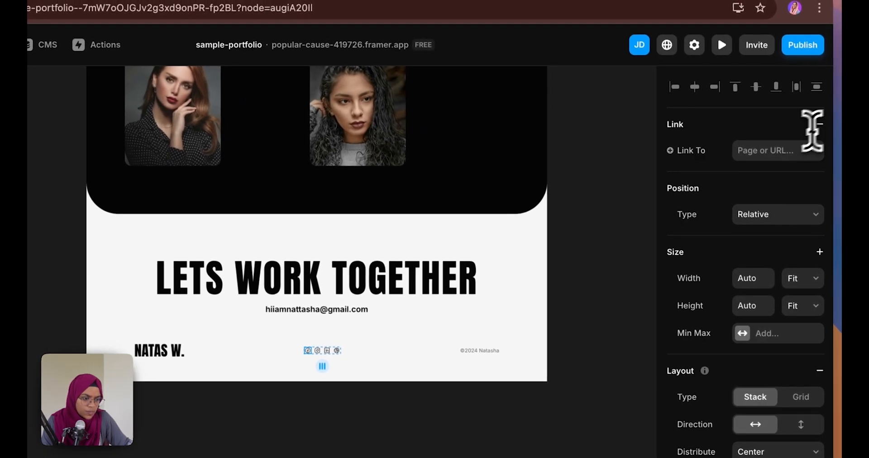
{"action": "left_click", "coordinate": [766, 150]}
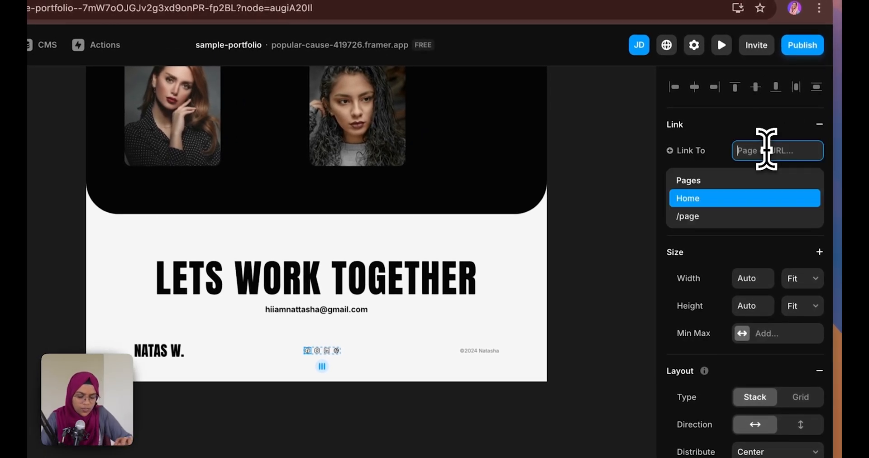
{"action": "type", "text": "www.be"}
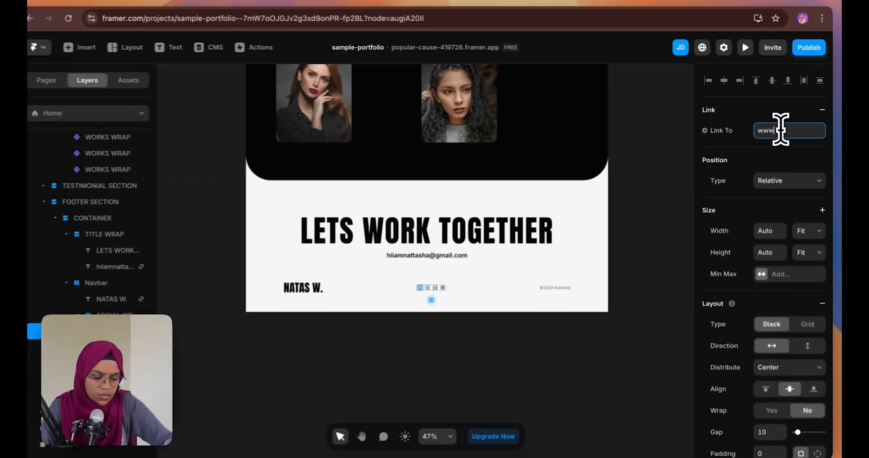
{"action": "type", "text": "bo"}
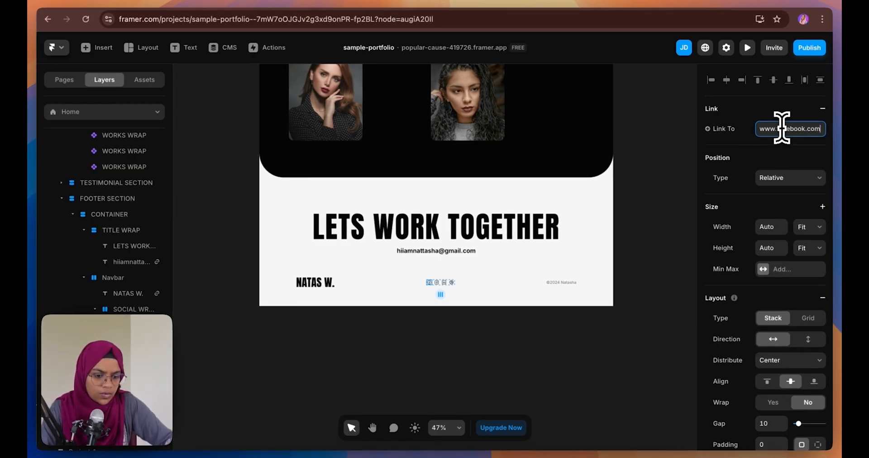
{"action": "key", "text": "Return"}
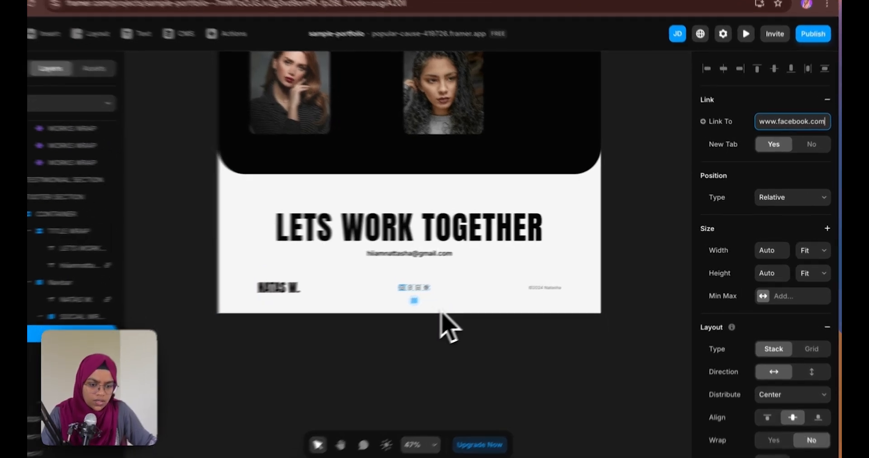
{"action": "left_click", "coordinate": [455, 315]}
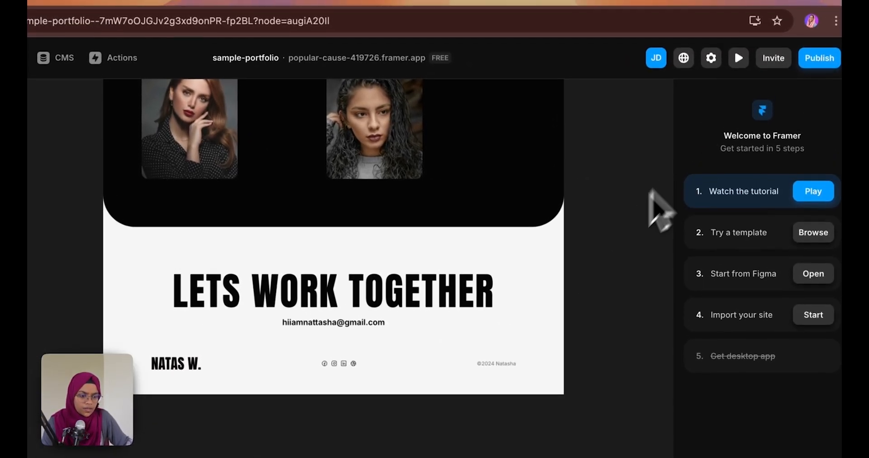
{"action": "left_click", "coordinate": [738, 59]}
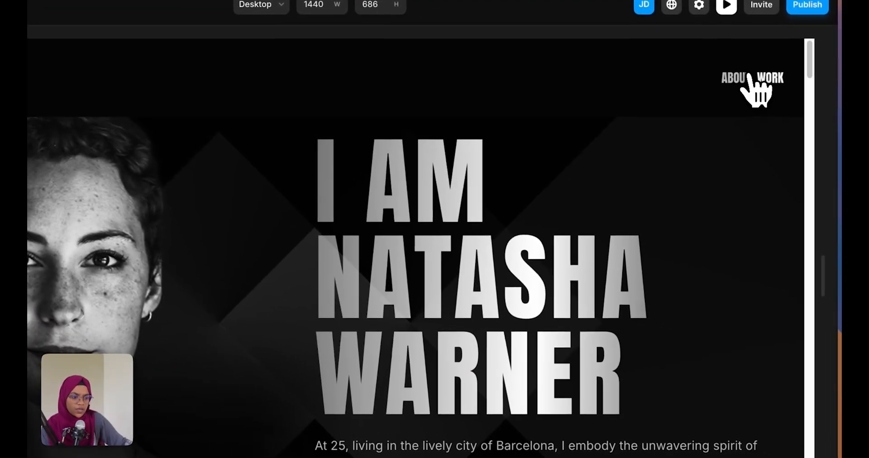
{"action": "left_click", "coordinate": [731, 71]}
{"action": "scroll", "coordinate": [692, 190], "scroll_direction": "down", "scroll_amount": 10}
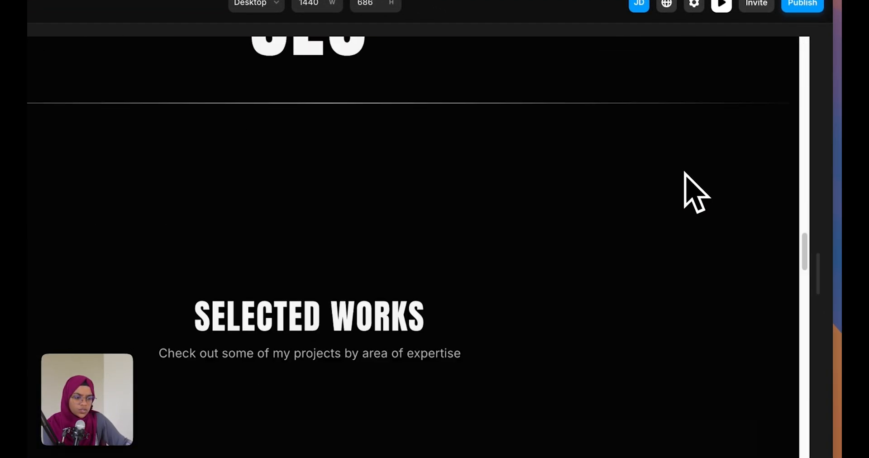
{"action": "scroll", "coordinate": [695, 189], "scroll_direction": "up", "scroll_amount": 15}
{"action": "left_click", "coordinate": [757, 84]}
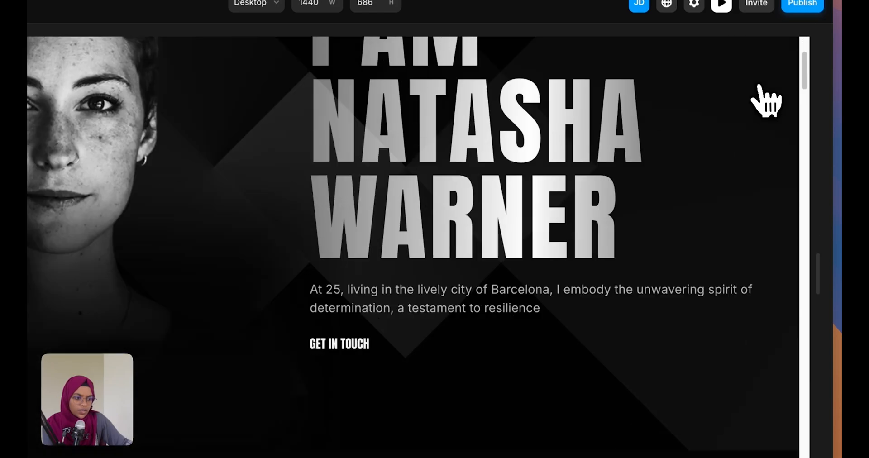
{"action": "scroll", "coordinate": [711, 159], "scroll_direction": "up", "scroll_amount": 10}
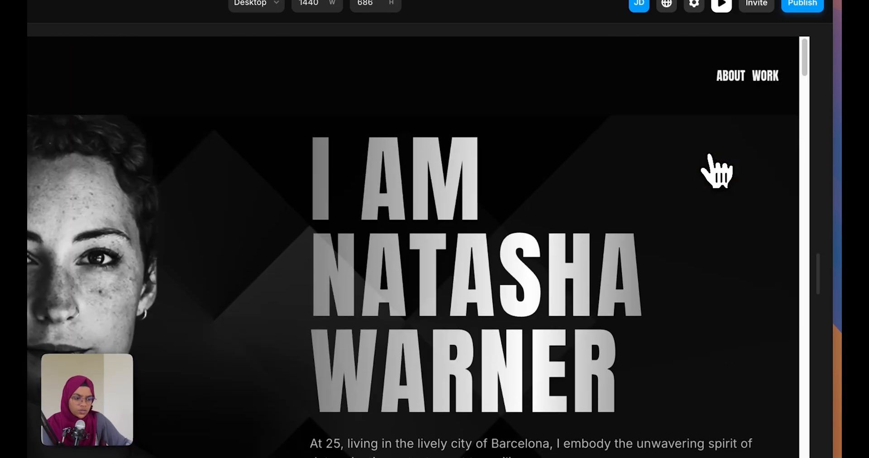
{"action": "scroll", "coordinate": [717, 171], "scroll_direction": "down", "scroll_amount": 20}
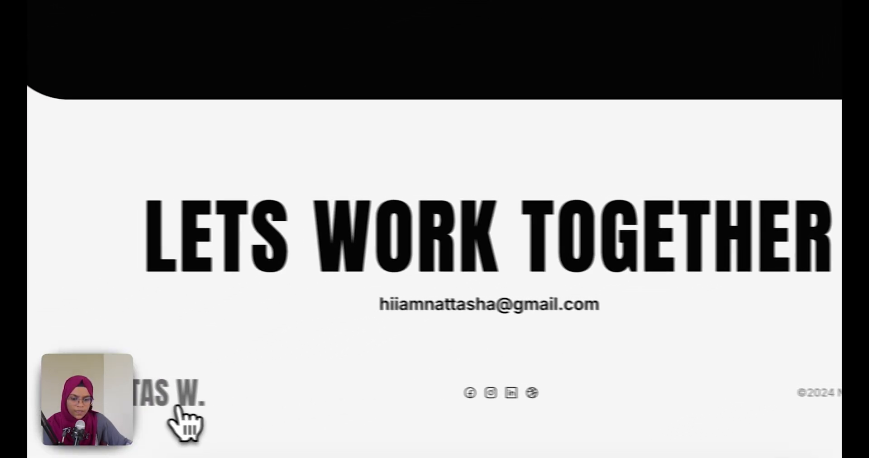
{"action": "left_click", "coordinate": [204, 418]}
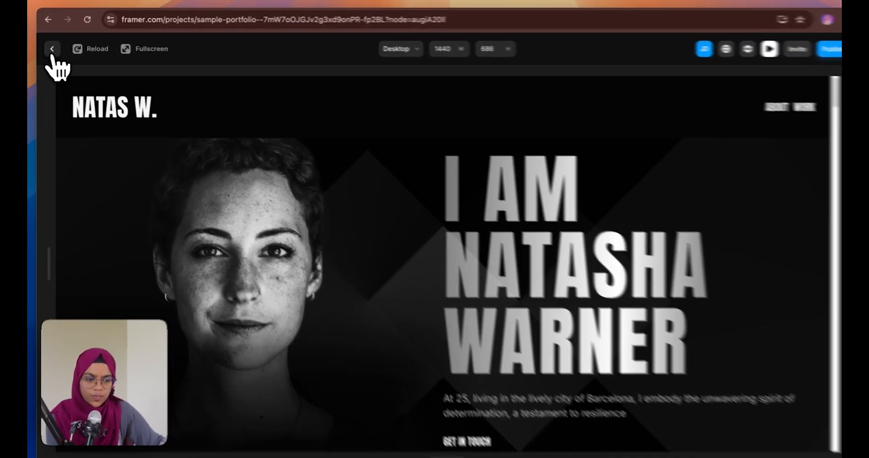
{"action": "left_click", "coordinate": [51, 48]}
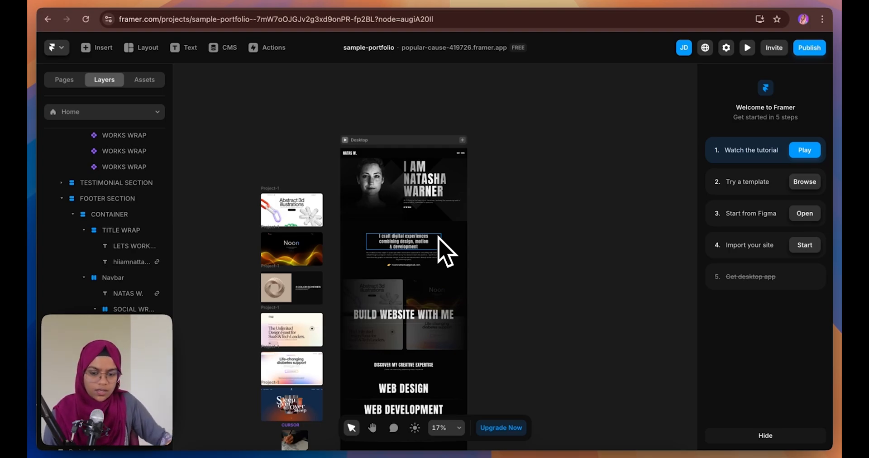
Add a Tablet breakpoint beside the Desktop frame
{"action": "scroll", "coordinate": [451, 213], "scroll_direction": "up", "scroll_amount": 1}
{"action": "scroll", "coordinate": [471, 188], "scroll_direction": "up", "scroll_amount": 3}
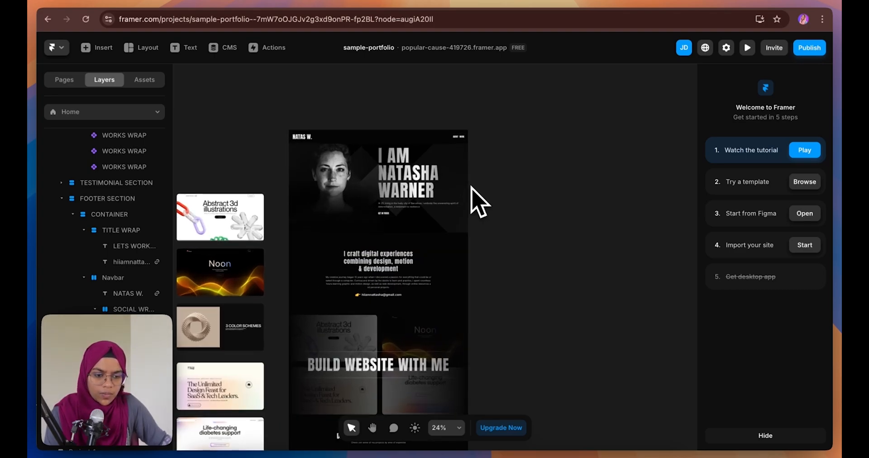
{"action": "left_click", "coordinate": [464, 123]}
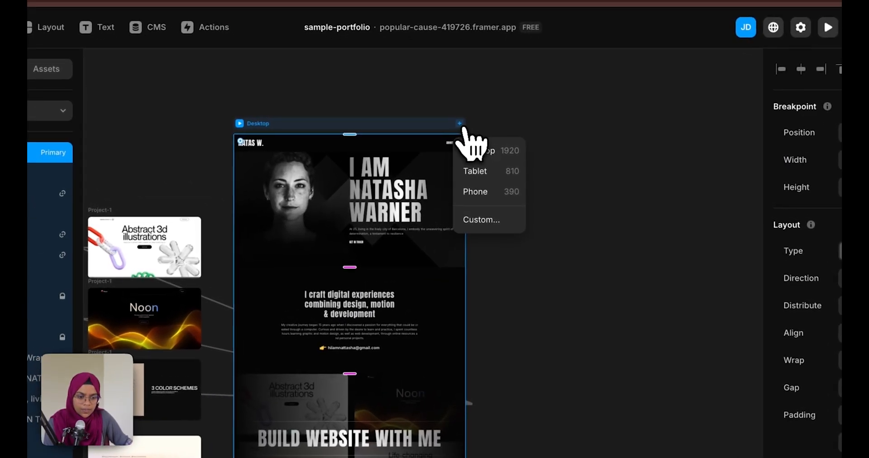
{"action": "left_click", "coordinate": [482, 176]}
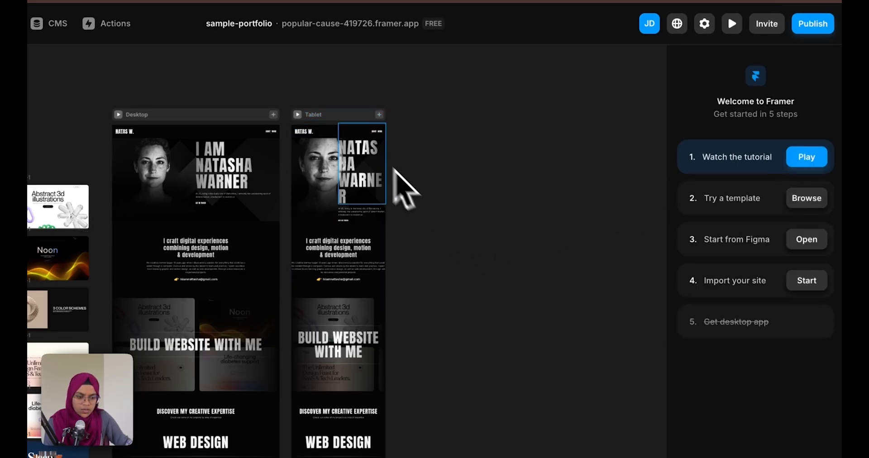
Inspect the Tablet navigation bar and the hero content stack
{"action": "scroll", "coordinate": [301, 145], "scroll_direction": "up", "scroll_amount": 5}
{"action": "left_click", "coordinate": [321, 128]}
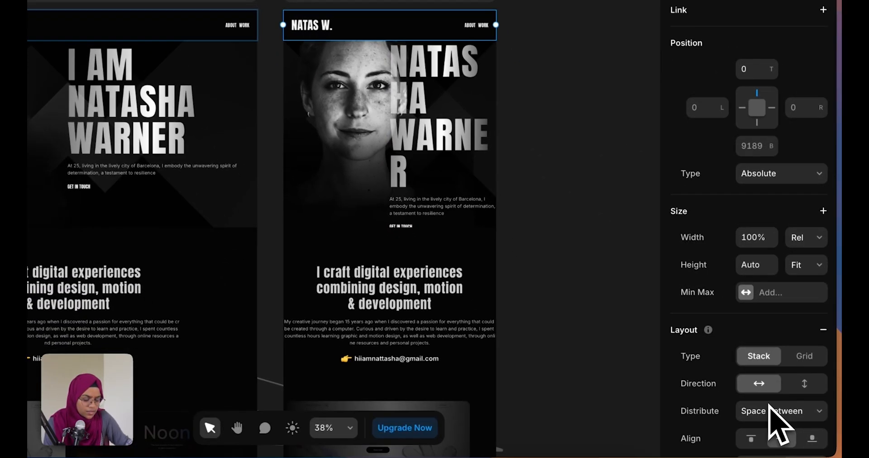
{"action": "scroll", "coordinate": [767, 414], "scroll_direction": "down", "scroll_amount": 5}
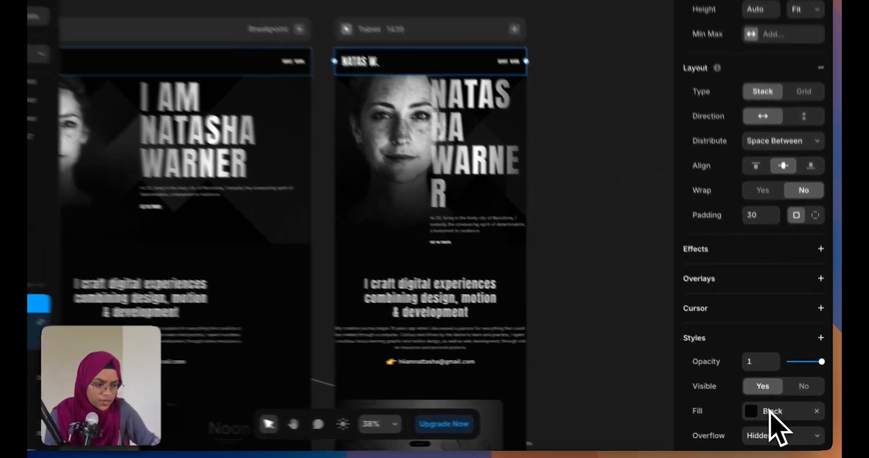
{"action": "scroll", "coordinate": [777, 428], "scroll_direction": "down", "scroll_amount": 3}
{"action": "scroll", "coordinate": [777, 407], "scroll_direction": "up", "scroll_amount": 8}
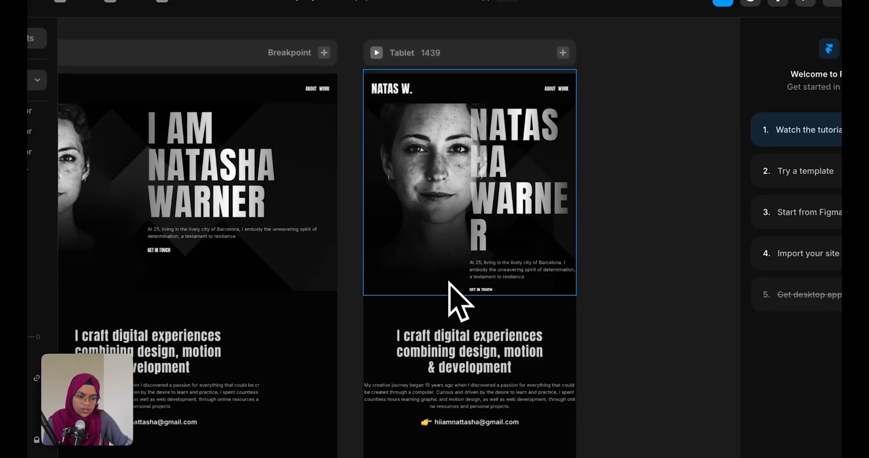
{"action": "left_click", "coordinate": [473, 270]}
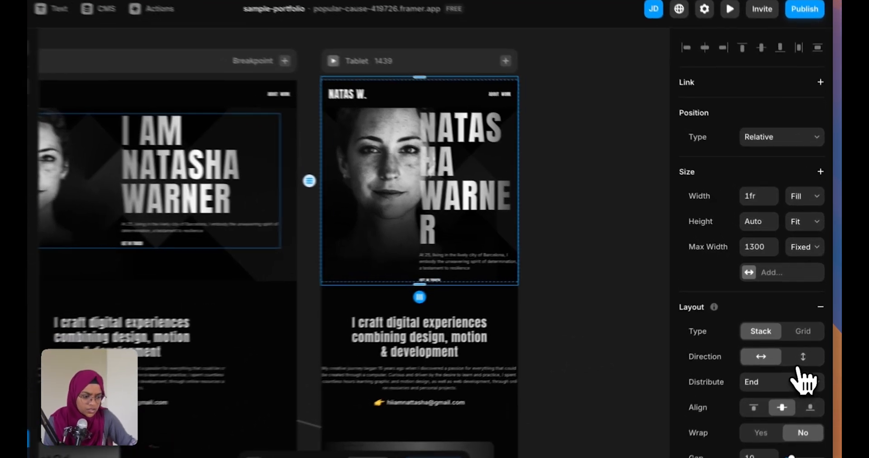
Stack the Tablet hero vertically and set Content Wrap width to Fill
{"action": "left_click", "coordinate": [808, 336]}
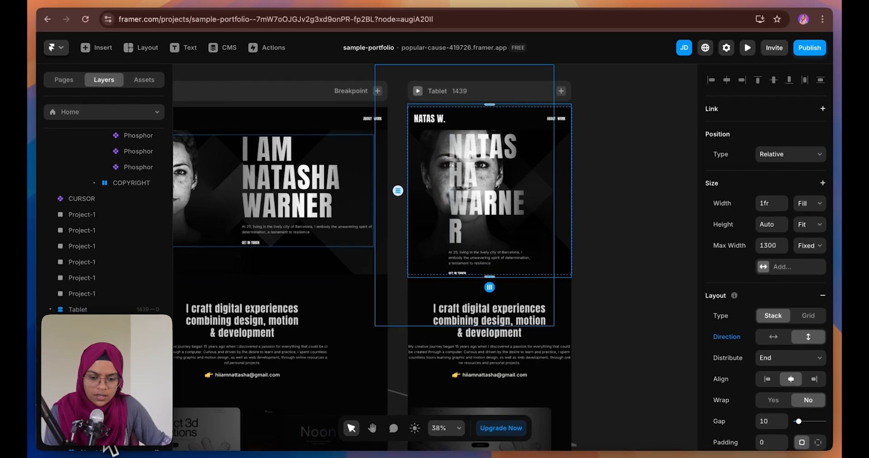
{"action": "scroll", "coordinate": [111, 390], "scroll_direction": "down", "scroll_amount": 1}
{"action": "scroll", "coordinate": [104, 213], "scroll_direction": "down", "scroll_amount": 3}
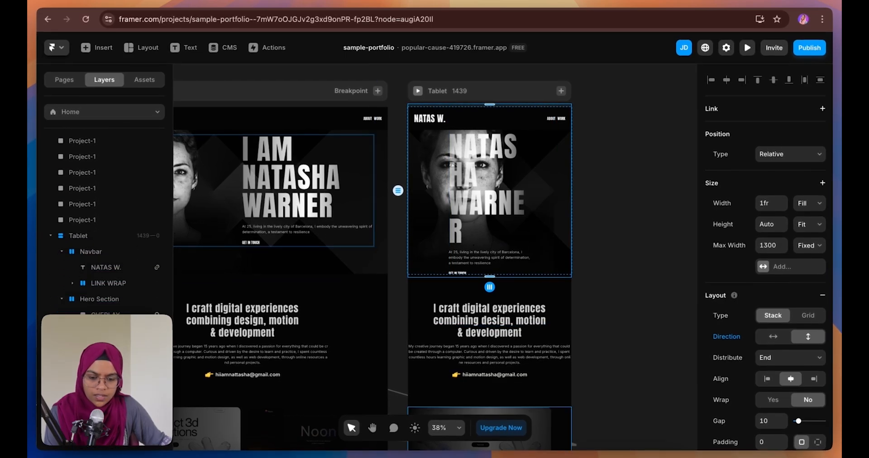
{"action": "left_click", "coordinate": [113, 328]}
{"action": "left_click", "coordinate": [159, 356]}
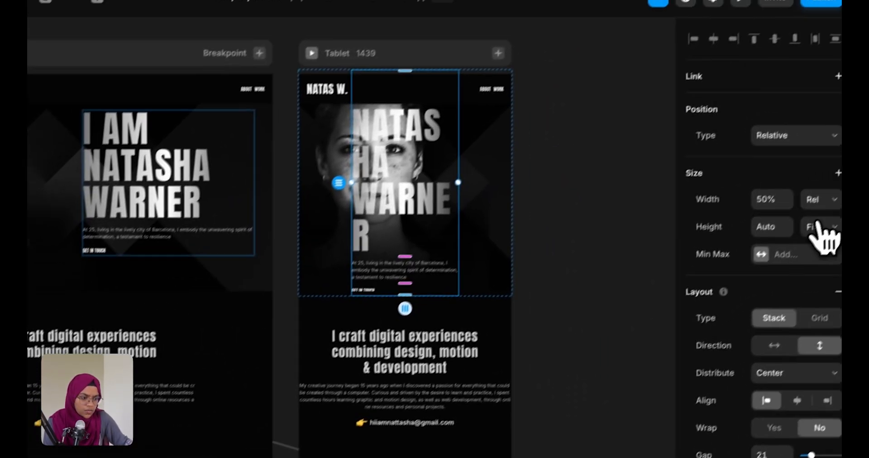
{"action": "left_click", "coordinate": [802, 218]}
{"action": "left_click", "coordinate": [797, 232]}
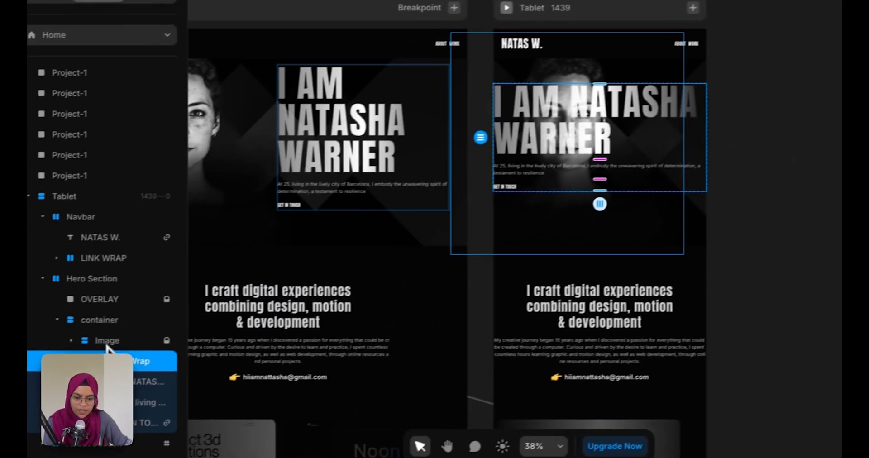
Unlock the hero Image layer and shift the portrait to the right
{"action": "left_click", "coordinate": [107, 343]}
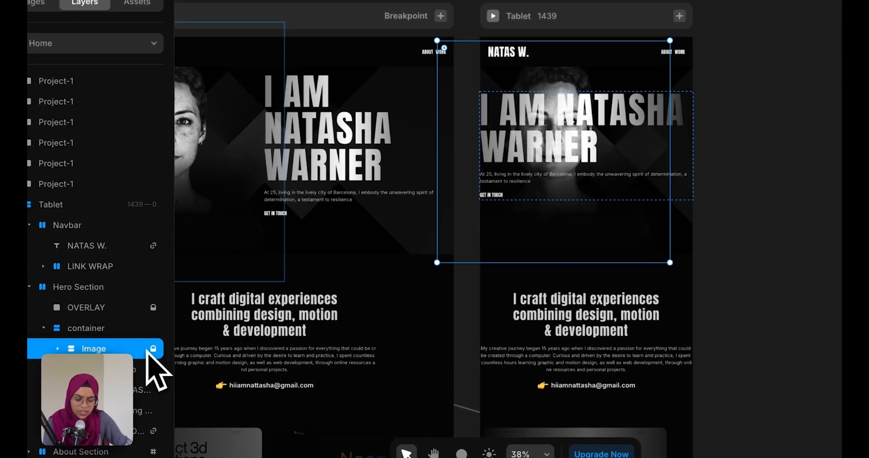
{"action": "right_click", "coordinate": [146, 353]}
{"action": "left_click", "coordinate": [161, 289]}
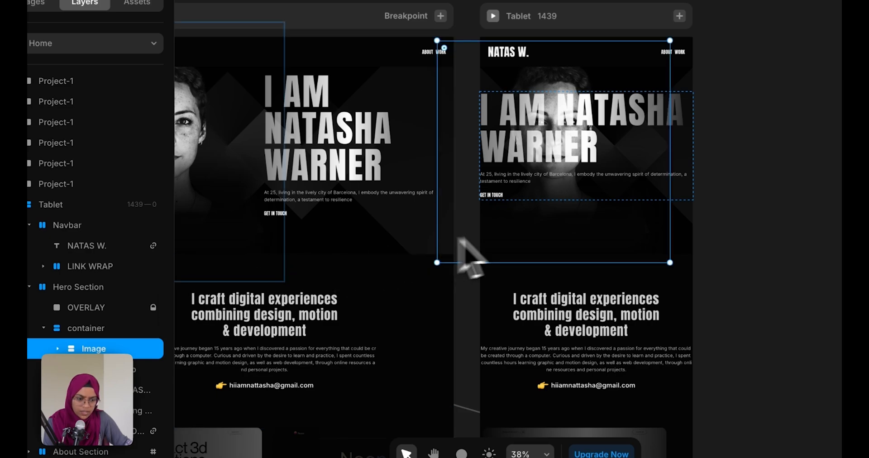
{"action": "left_click_drag", "start_coordinate": [520, 234], "coordinate": [551, 232]}
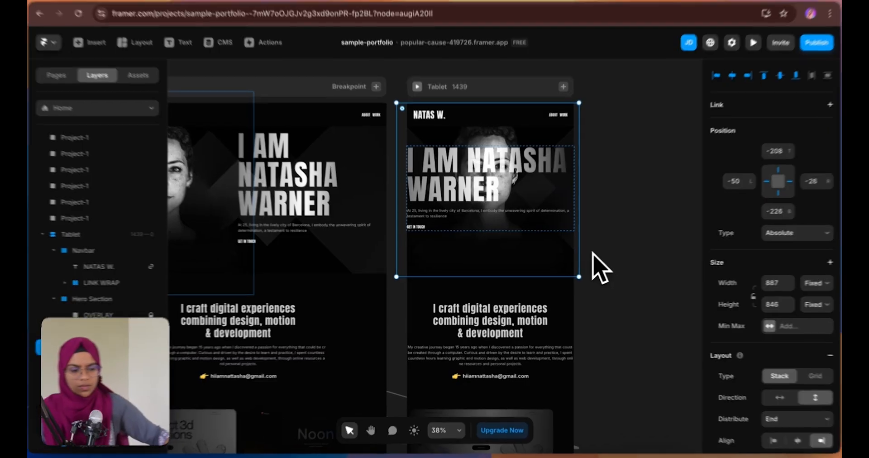
{"action": "left_click", "coordinate": [706, 265]}
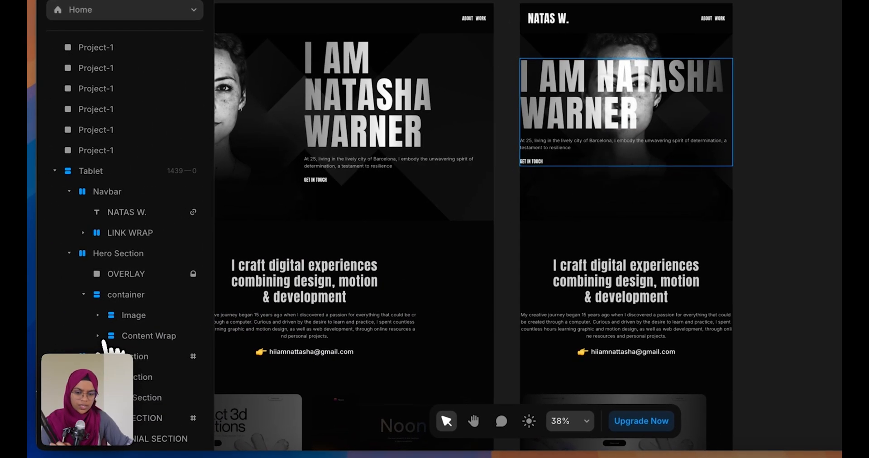
Return the portrait image to the layout flow and make the Hero Section height fit content
{"action": "left_click", "coordinate": [127, 317]}
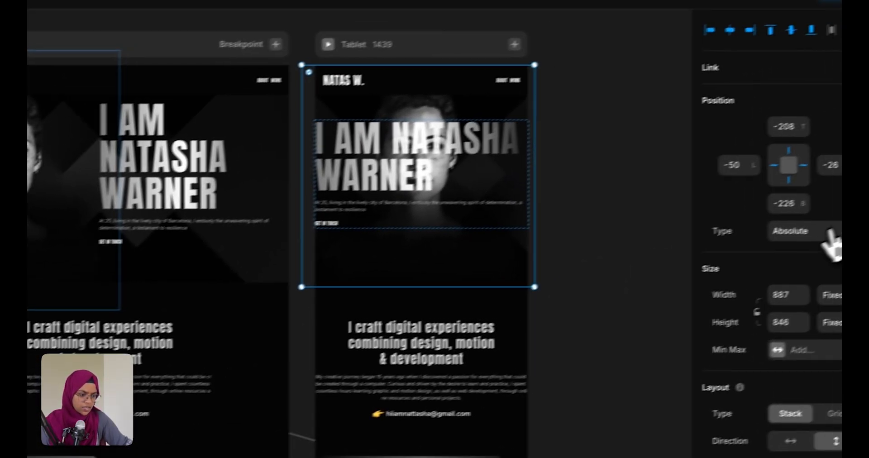
{"action": "left_click", "coordinate": [781, 230]}
{"action": "left_click", "coordinate": [775, 259]}
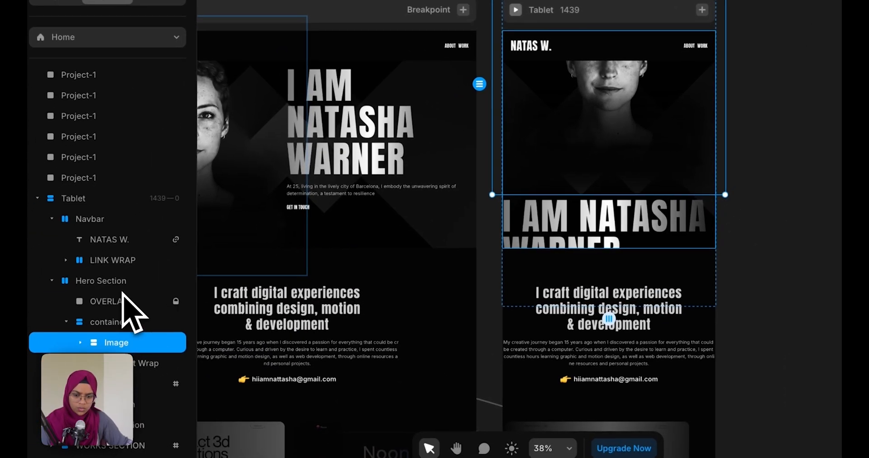
{"action": "left_click", "coordinate": [121, 283]}
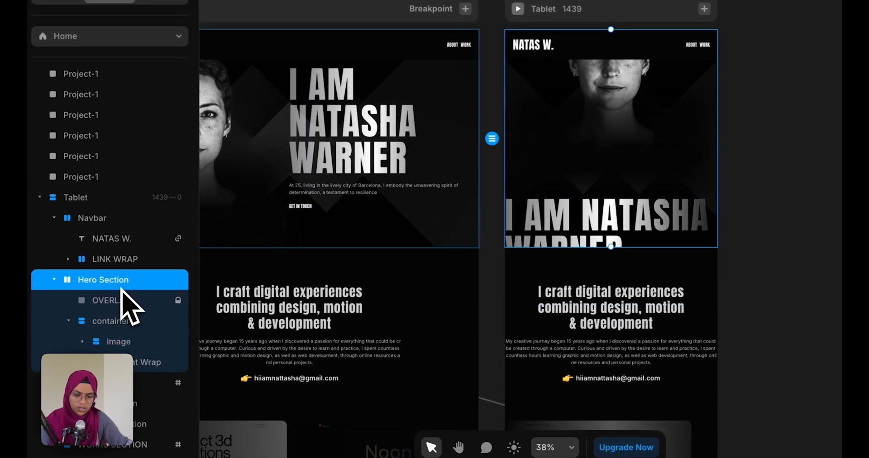
{"action": "left_click", "coordinate": [803, 206]}
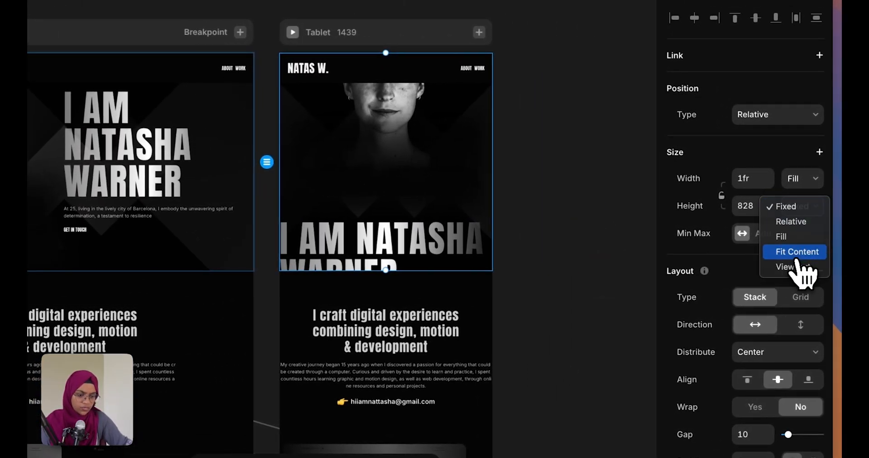
{"action": "left_click", "coordinate": [797, 254]}
{"action": "left_click", "coordinate": [521, 304]}
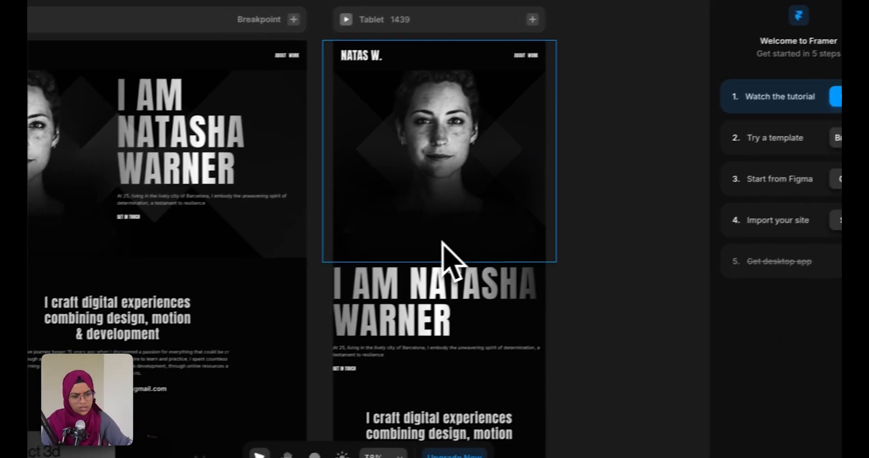
Shrink the Tablet portrait frame to about 808 × 760, bringing Desktop into view
{"action": "left_click", "coordinate": [441, 245]}
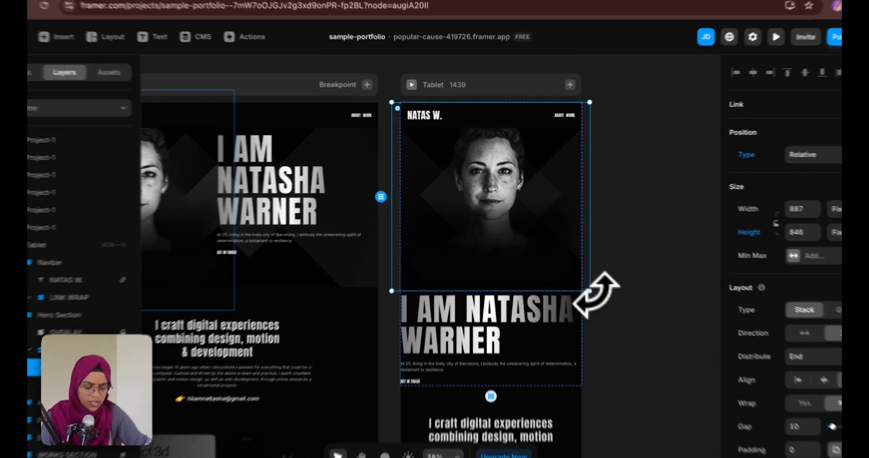
{"action": "left_click_drag", "start_coordinate": [579, 277], "coordinate": [562, 261]}
{"action": "left_click_drag", "start_coordinate": [588, 295], "coordinate": [578, 287]}
{"action": "scroll", "coordinate": [509, 201], "scroll_direction": "up", "scroll_amount": 5}
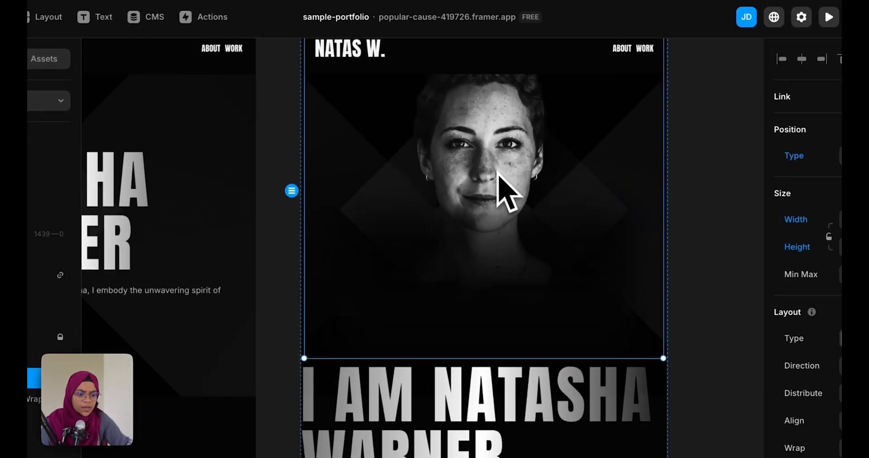
{"action": "scroll", "coordinate": [507, 188], "scroll_direction": "down", "scroll_amount": 5}
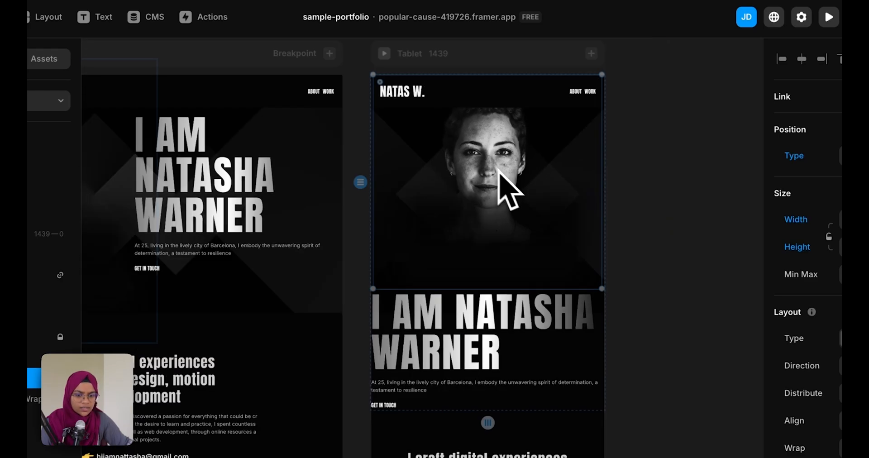
{"action": "left_click", "coordinate": [645, 267]}
{"action": "left_click_drag", "start_coordinate": [373, 268], "coordinate": [523, 268]}
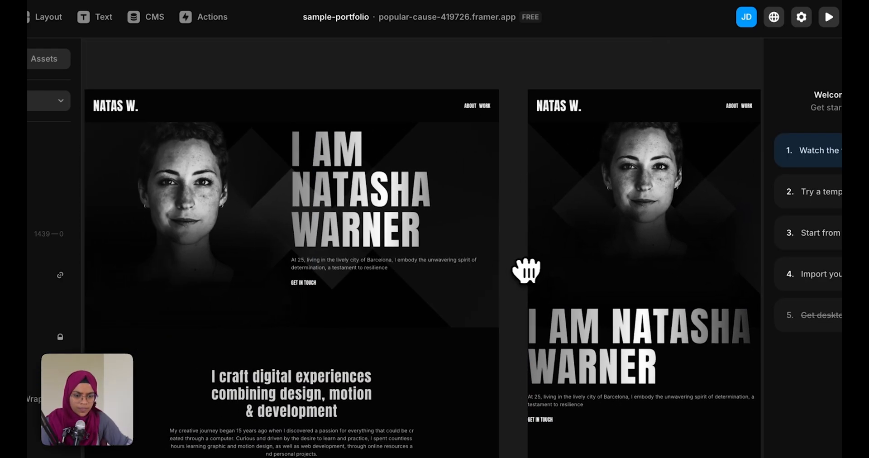
Delete the Black fill from the Desktop Navbar so it has no background
{"action": "left_click", "coordinate": [270, 108]}
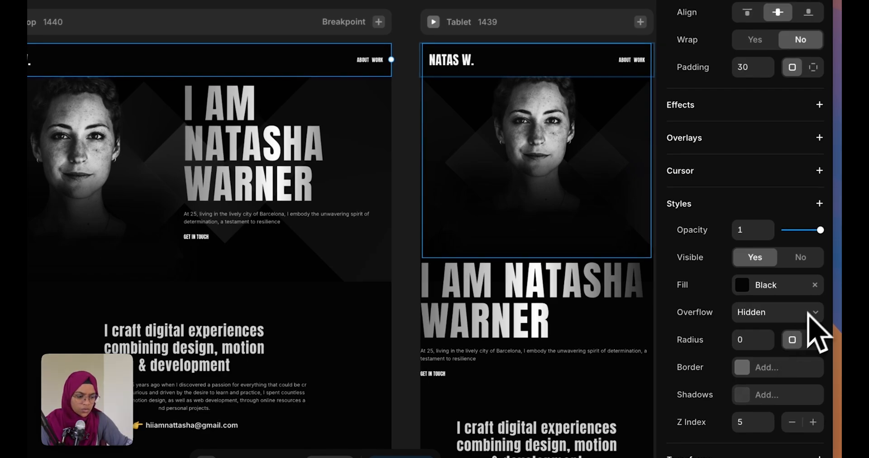
{"action": "left_click", "coordinate": [815, 286]}
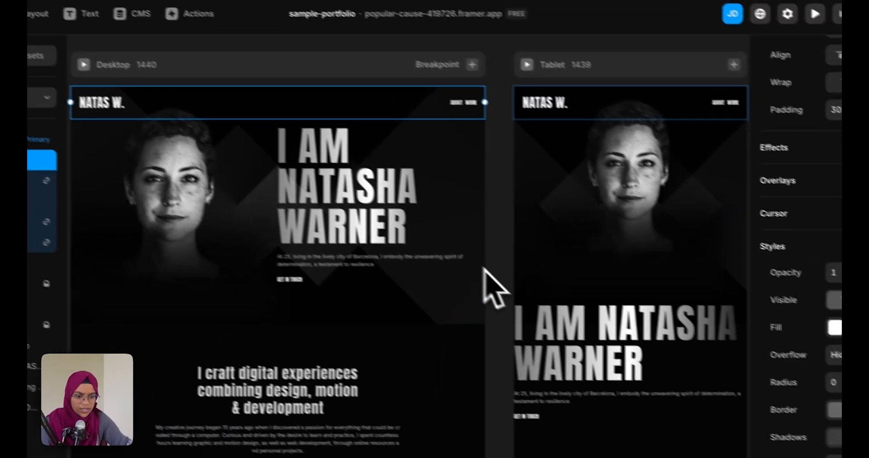
{"action": "left_click", "coordinate": [406, 235]}
{"action": "scroll", "coordinate": [406, 236], "scroll_direction": "up", "scroll_amount": 2}
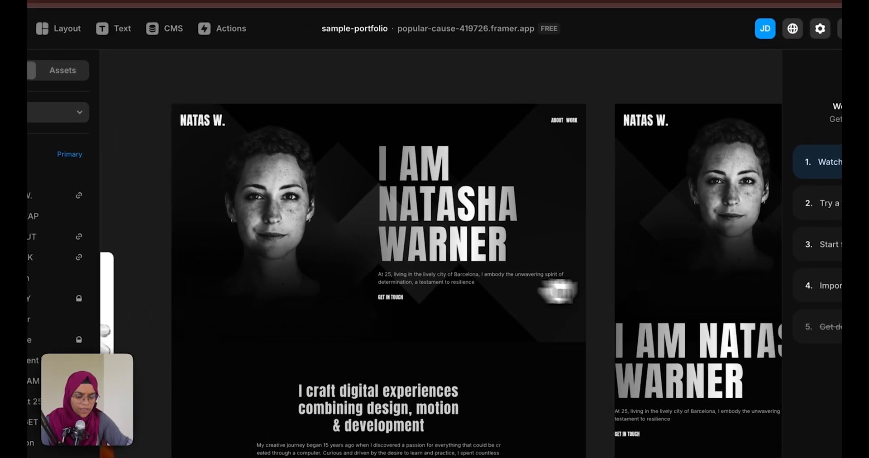
{"action": "left_click", "coordinate": [250, 84]}
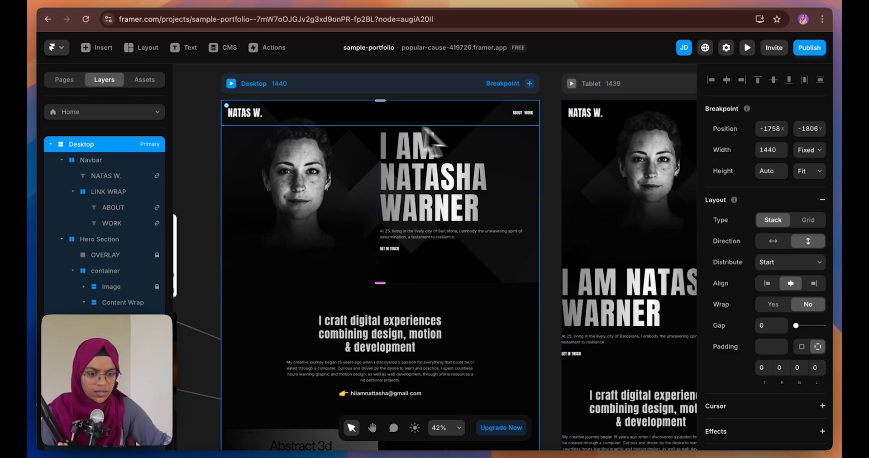
Change the Tablet hero portrait width from fixed 795 to 100% Relative
{"action": "left_click", "coordinate": [375, 116]}
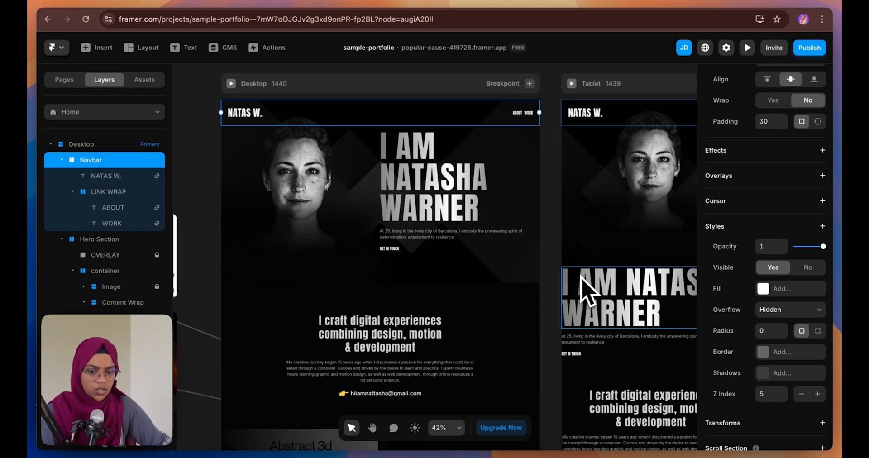
{"action": "left_click", "coordinate": [549, 323]}
{"action": "key", "text": "space"}
{"action": "key", "text": "space"}
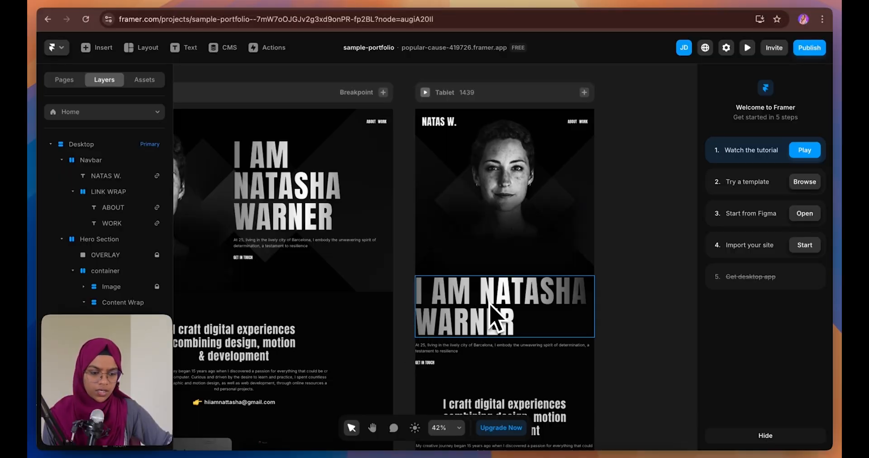
{"action": "left_click", "coordinate": [497, 272]}
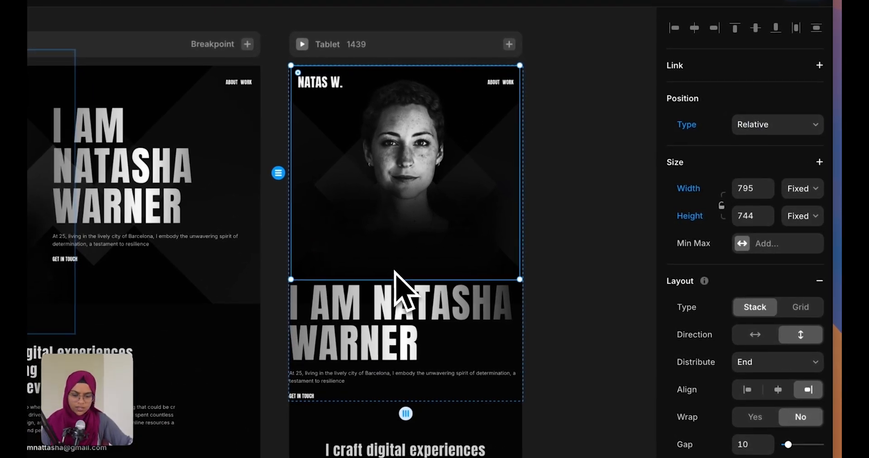
{"action": "left_click", "coordinate": [804, 188]}
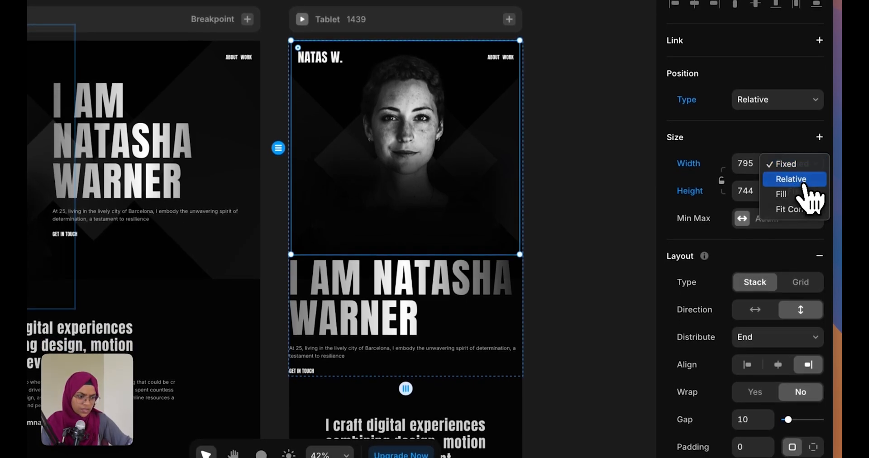
{"action": "key", "text": "Return"}
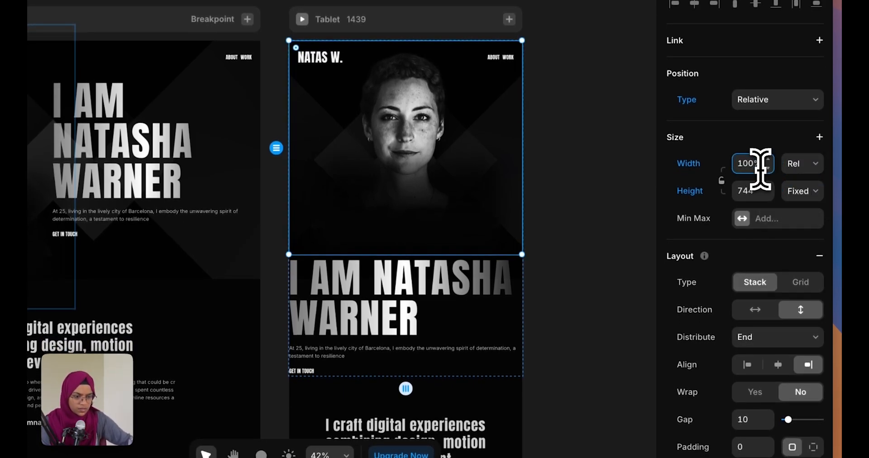
Give the Tablet Content Wrap 30 padding on the right and left sides
{"action": "left_click", "coordinate": [588, 227]}
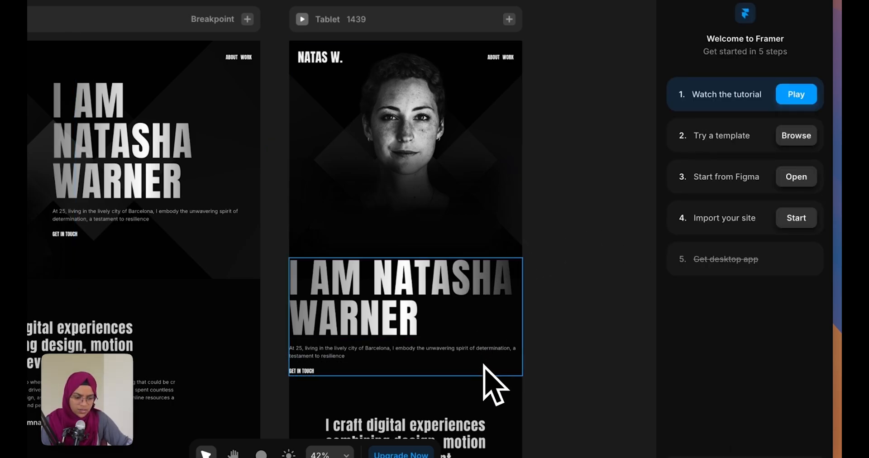
{"action": "left_click", "coordinate": [483, 365]}
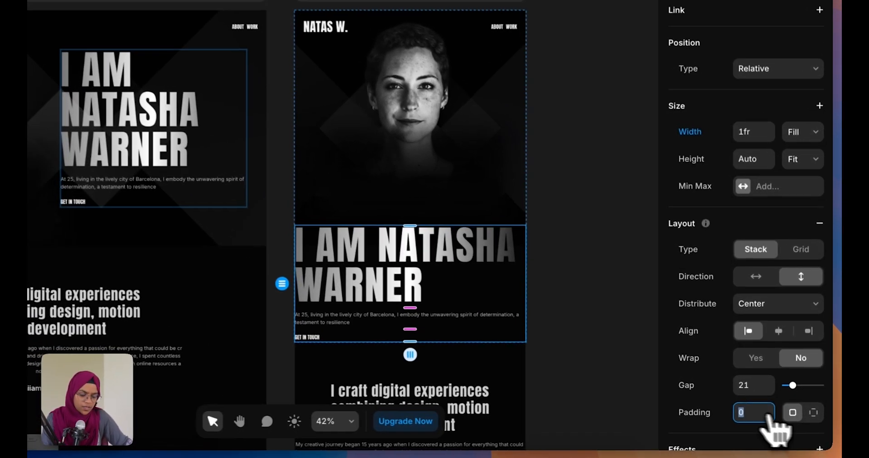
{"action": "left_click", "coordinate": [818, 421]}
{"action": "left_click", "coordinate": [771, 438]}
{"action": "type", "text": "30"}
{"action": "left_click", "coordinate": [813, 438]}
{"action": "type", "text": "3"}
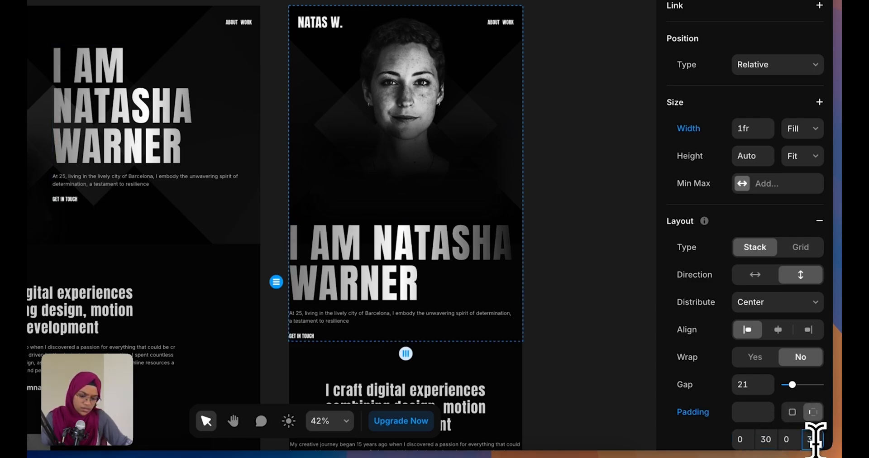
{"action": "type", "text": "0"}
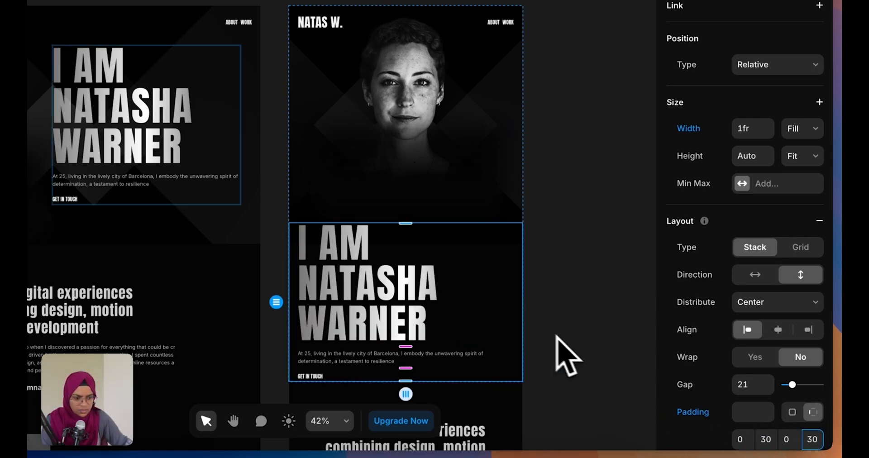
{"action": "left_click", "coordinate": [554, 335]}
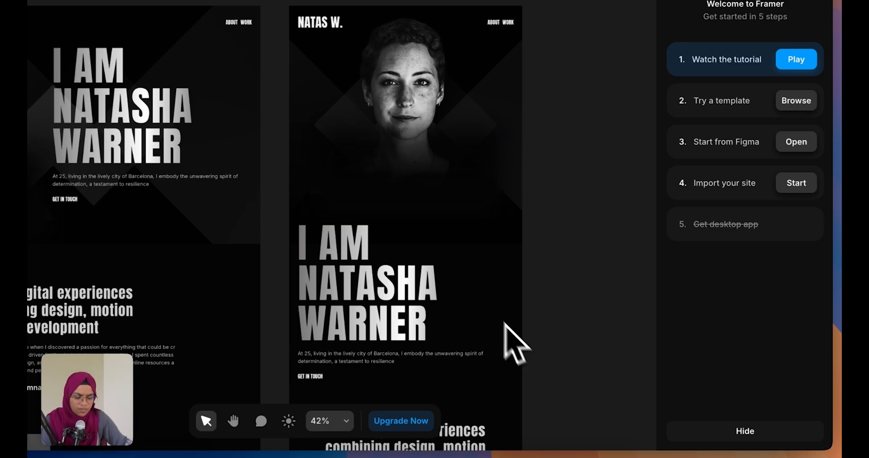
{"action": "left_click", "coordinate": [522, 356]}
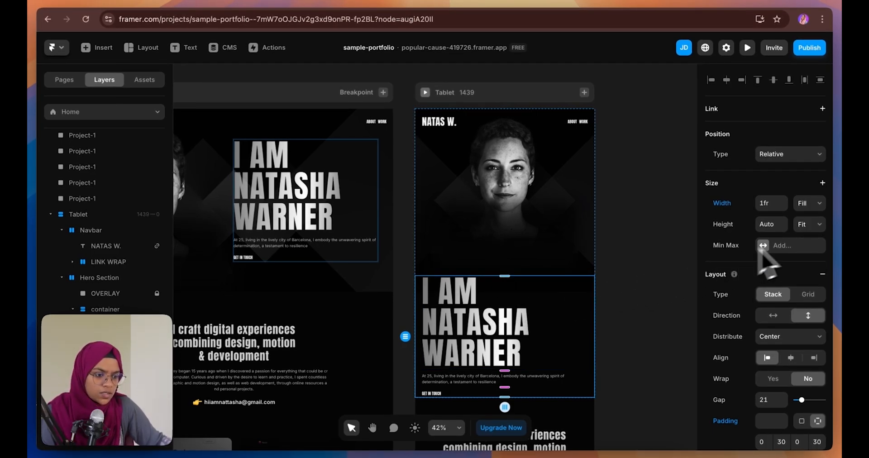
Make the Tablet Content Wrap Absolute and drag the heading block over the portrait
{"action": "left_click", "coordinate": [787, 154]}
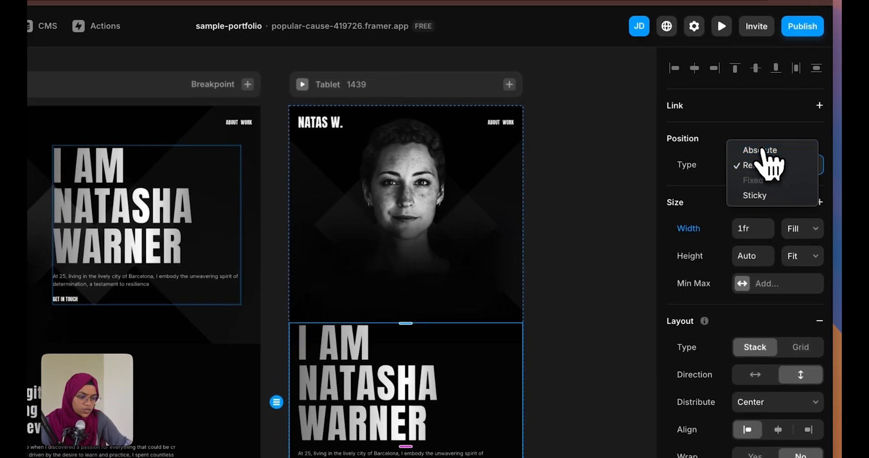
{"action": "left_click", "coordinate": [785, 141]}
{"action": "left_click", "coordinate": [503, 236]}
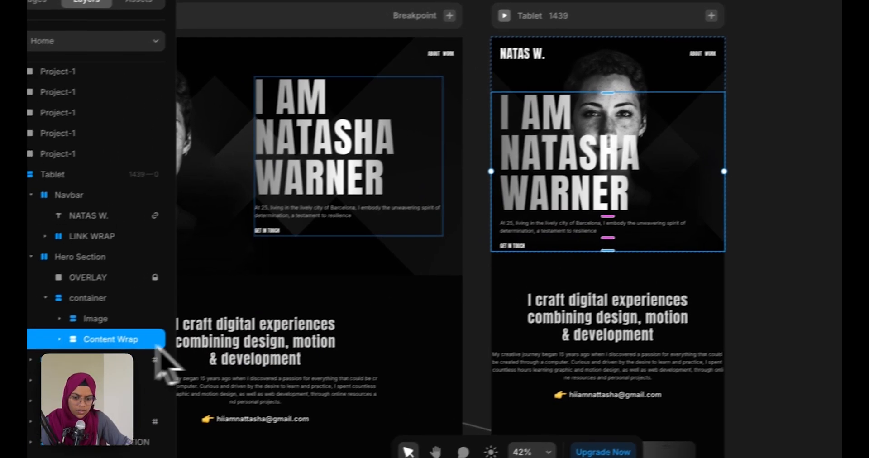
{"action": "left_click", "coordinate": [46, 308]}
{"action": "left_click", "coordinate": [79, 354]}
{"action": "left_click_drag", "start_coordinate": [602, 148], "coordinate": [645, 233]}
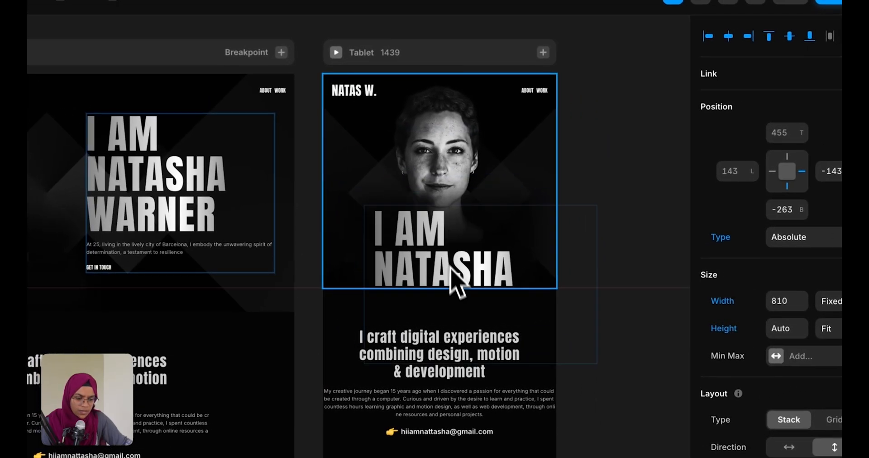
{"action": "left_click_drag", "start_coordinate": [451, 279], "coordinate": [408, 279]}
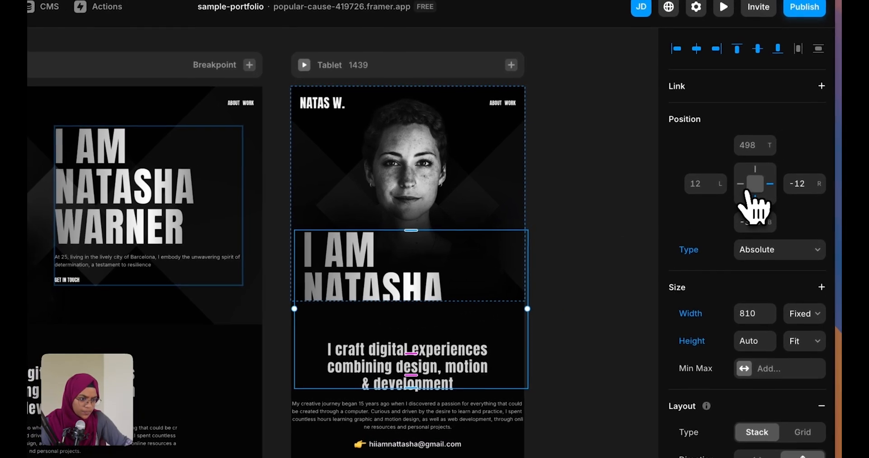
{"action": "mouse_move", "coordinate": [783, 191]}
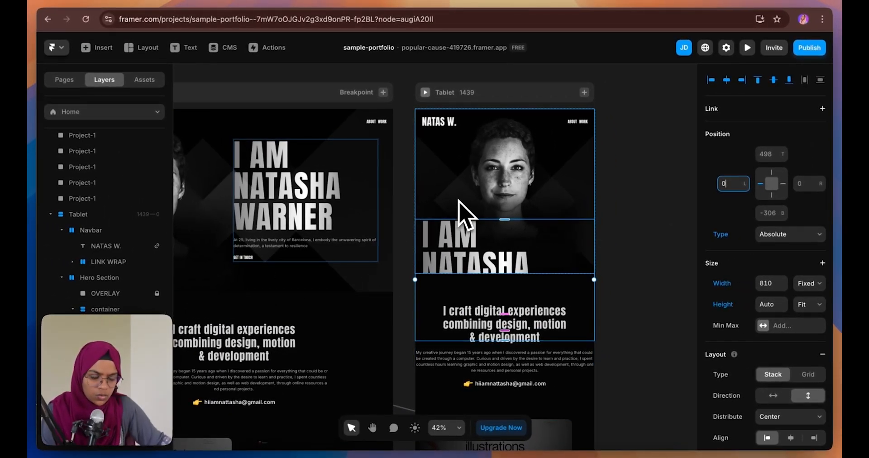
Give the Tablet Hero Section a fixed height of about 1396
{"action": "left_click", "coordinate": [461, 213]}
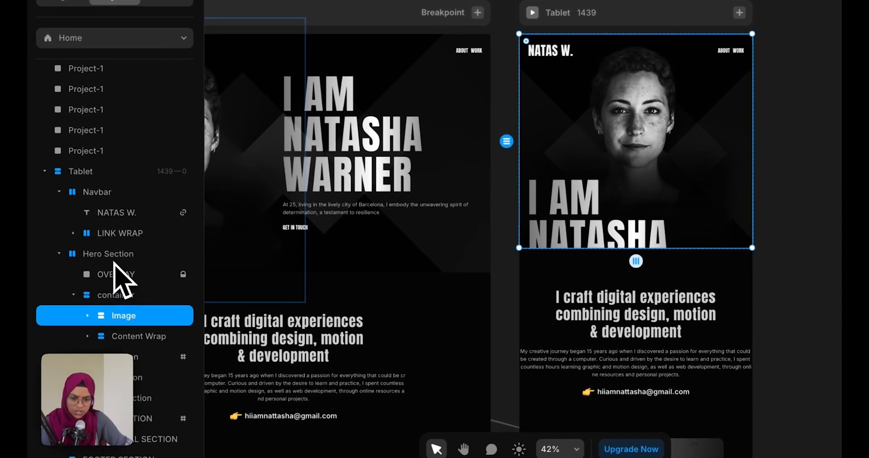
{"action": "left_click", "coordinate": [131, 268]}
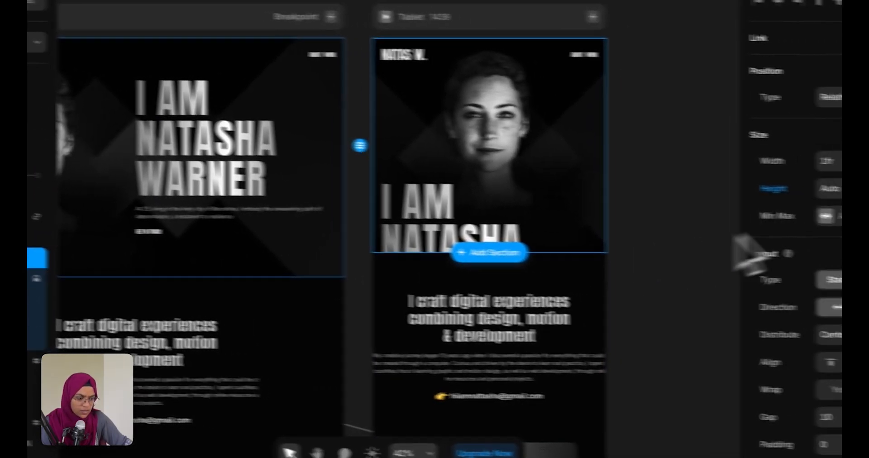
{"action": "left_click", "coordinate": [801, 176]}
{"action": "left_click", "coordinate": [794, 131]}
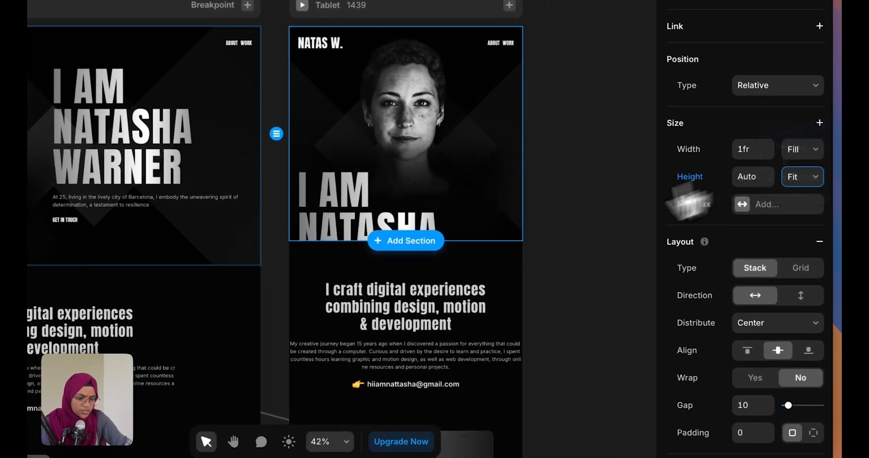
{"action": "left_click_drag", "start_coordinate": [480, 242], "coordinate": [476, 428]}
{"action": "left_click", "coordinate": [542, 340]}
Distribute hero content from Start, align it top, and trim the section height to 1059
{"action": "left_click", "coordinate": [469, 284]}
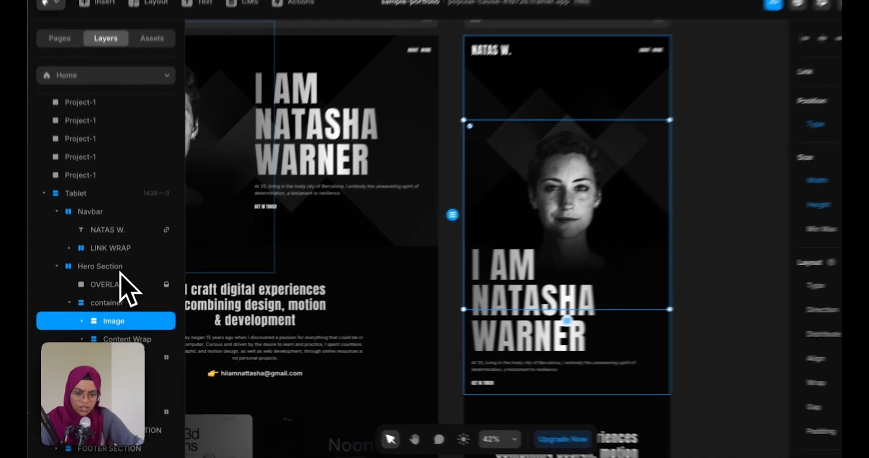
{"action": "left_click", "coordinate": [118, 278]}
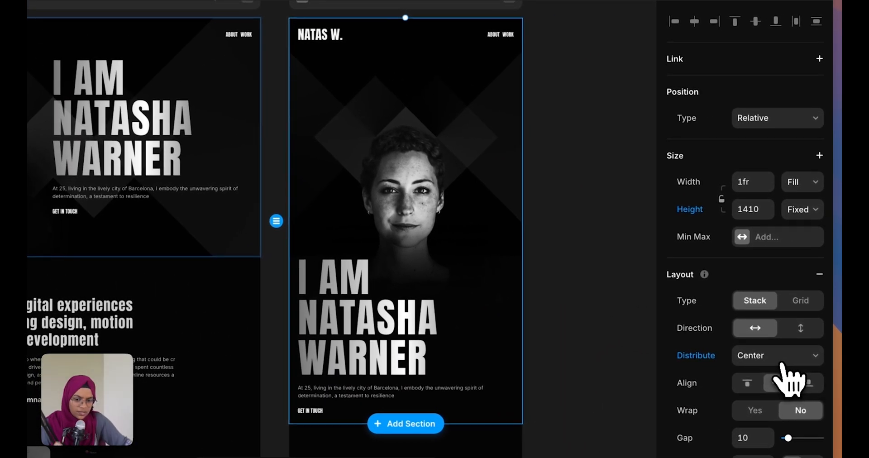
{"action": "left_click", "coordinate": [790, 363]}
{"action": "left_click", "coordinate": [768, 347]}
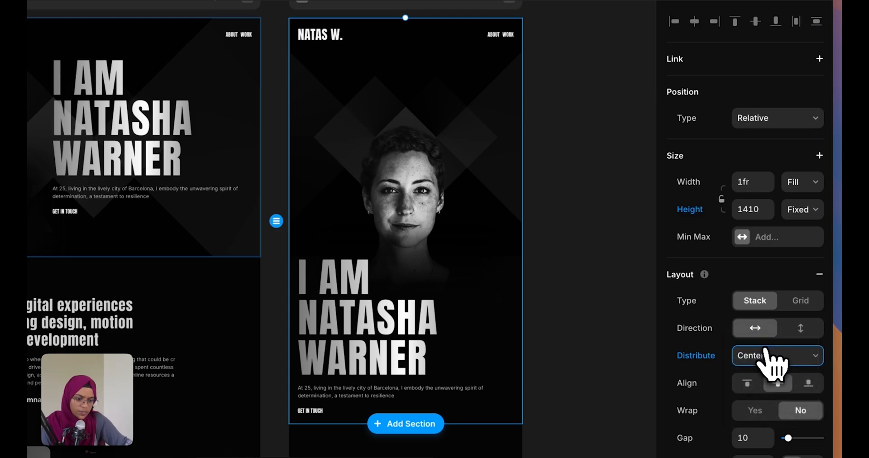
{"action": "left_click", "coordinate": [747, 383]}
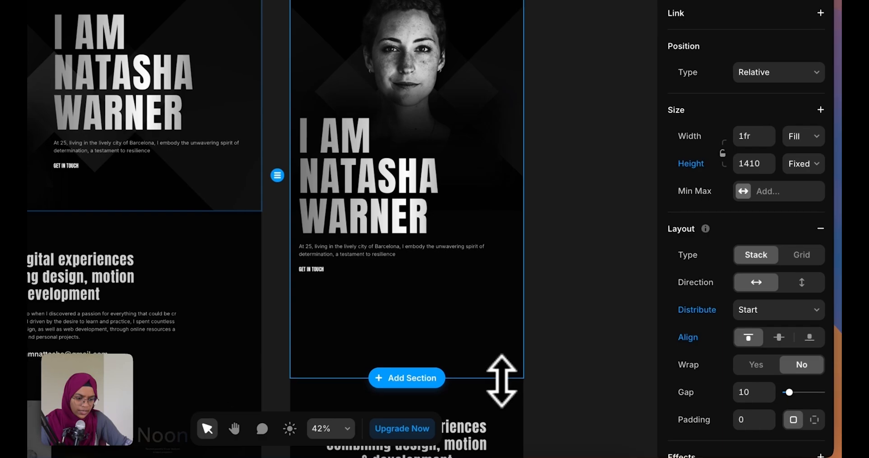
{"action": "left_click_drag", "start_coordinate": [543, 430], "coordinate": [520, 340]}
{"action": "left_click_drag", "start_coordinate": [487, 289], "coordinate": [485, 283]}
{"action": "left_click_drag", "start_coordinate": [486, 283], "coordinate": [486, 275]}
{"action": "left_click", "coordinate": [625, 275]}
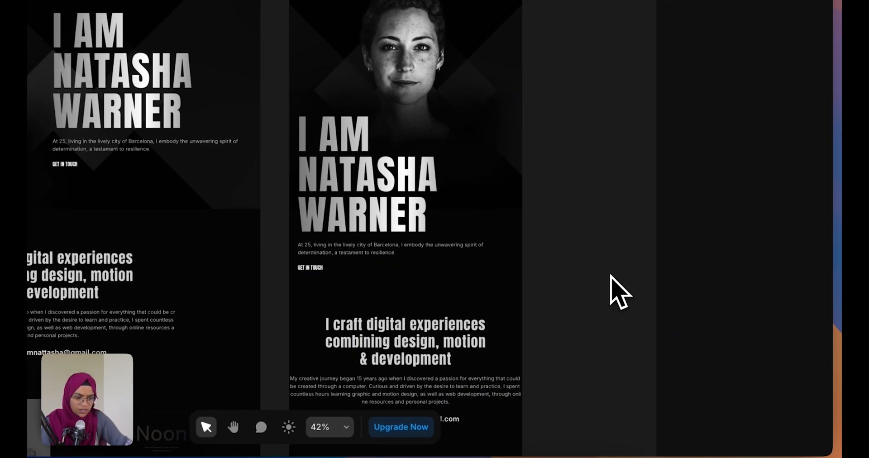
{"action": "left_click", "coordinate": [464, 219]}
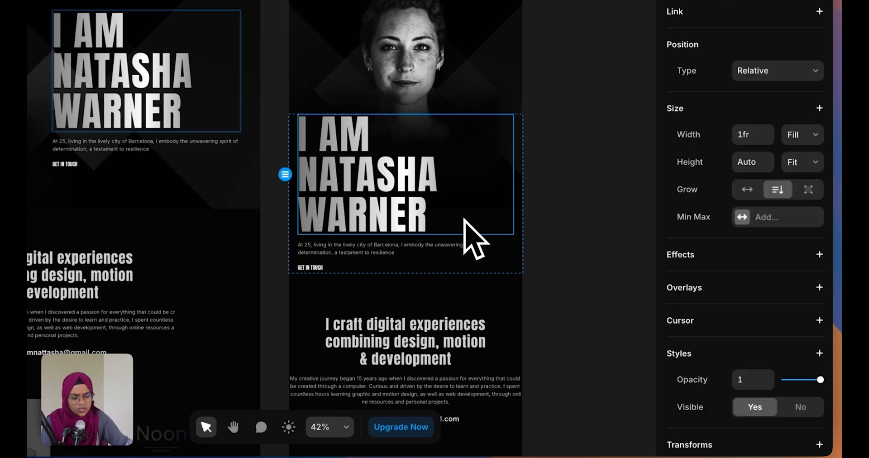
{"action": "scroll", "coordinate": [765, 381], "scroll_direction": "down", "scroll_amount": 6}
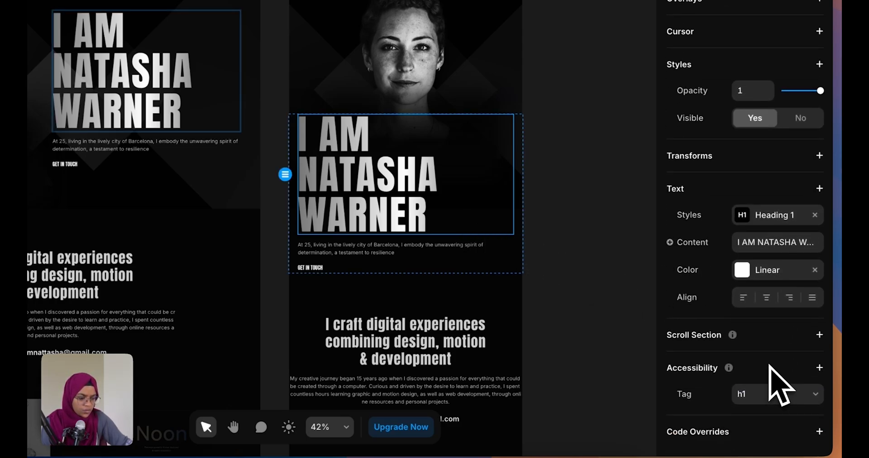
{"action": "left_click", "coordinate": [766, 298]}
{"action": "left_click", "coordinate": [409, 248]}
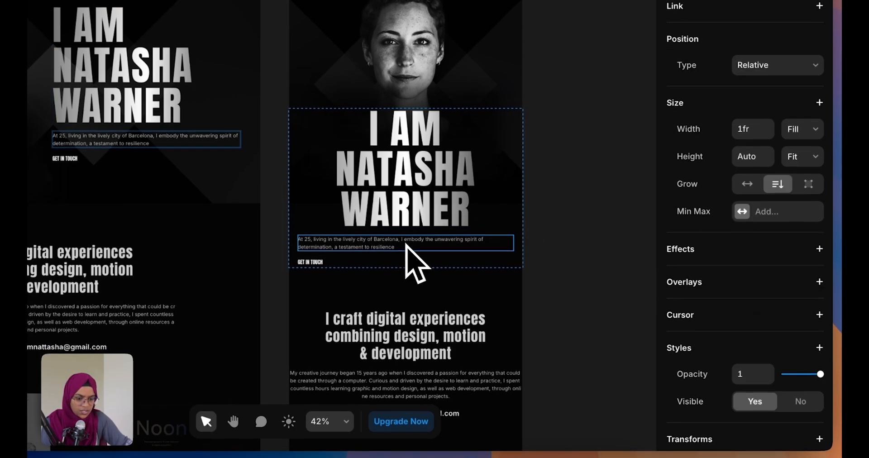
{"action": "scroll", "coordinate": [787, 394], "scroll_direction": "down", "scroll_amount": 5}
{"action": "left_click", "coordinate": [768, 392]}
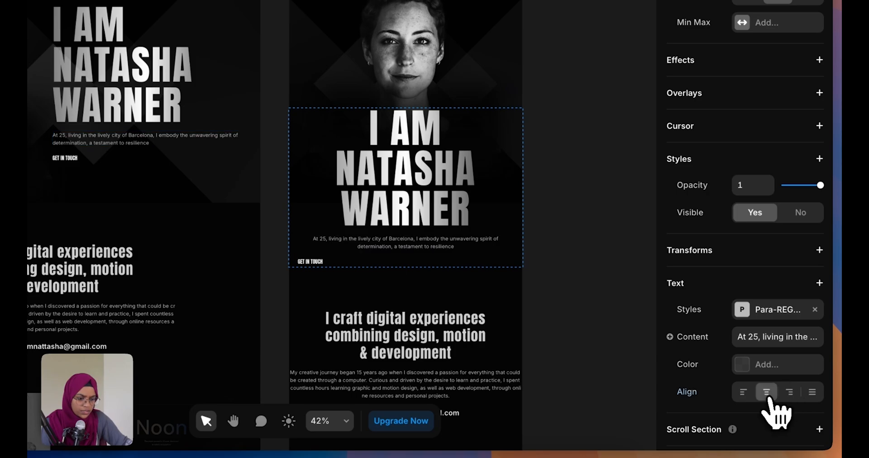
{"action": "left_click", "coordinate": [353, 265]}
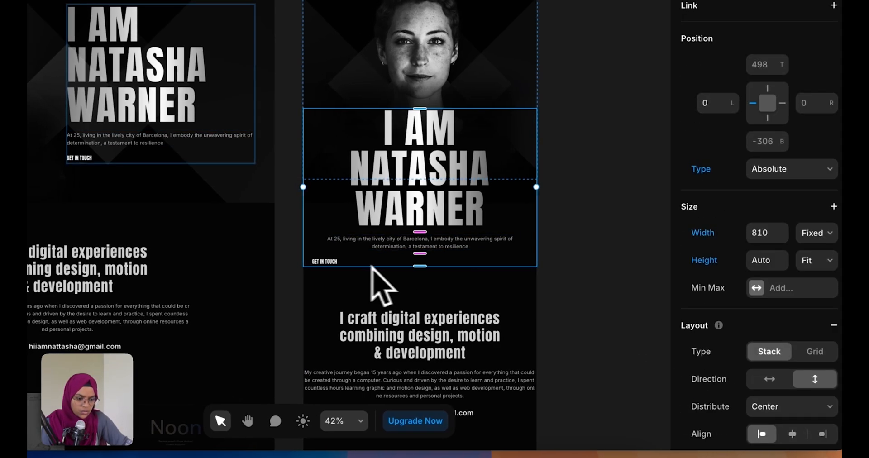
{"action": "left_click", "coordinate": [792, 434]}
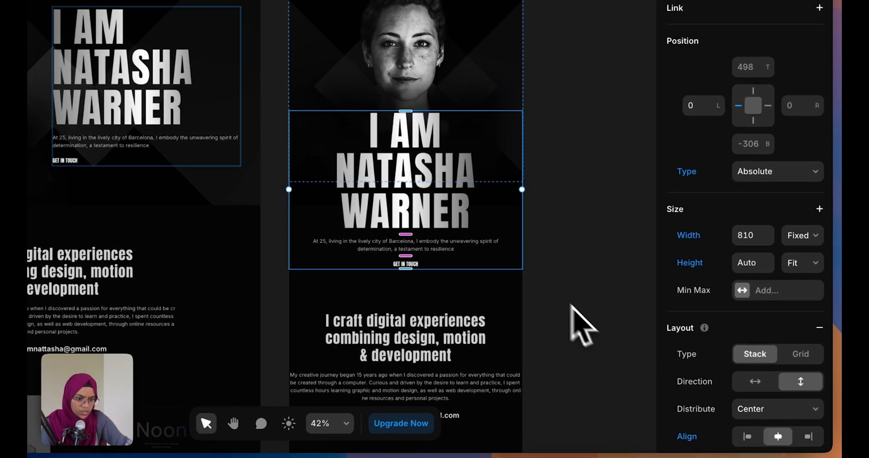
{"action": "left_click", "coordinate": [556, 294]}
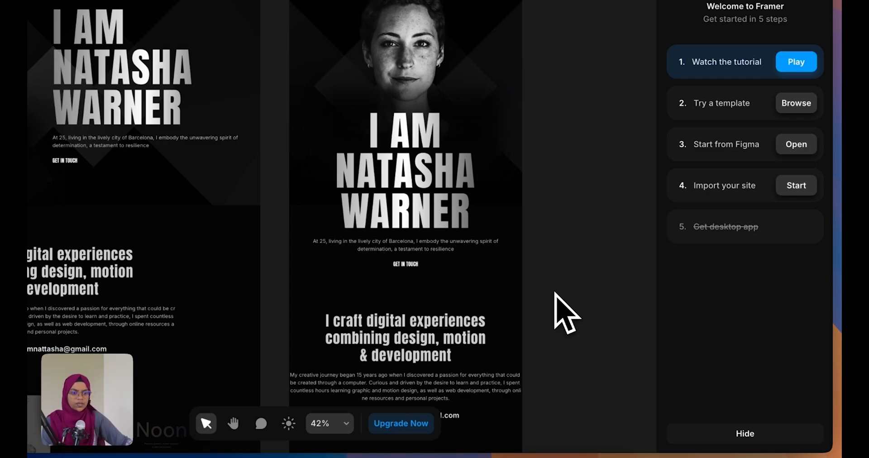
Nudge the hero text block lower and lengthen the Hero Section to 1128
{"action": "left_click", "coordinate": [515, 260]}
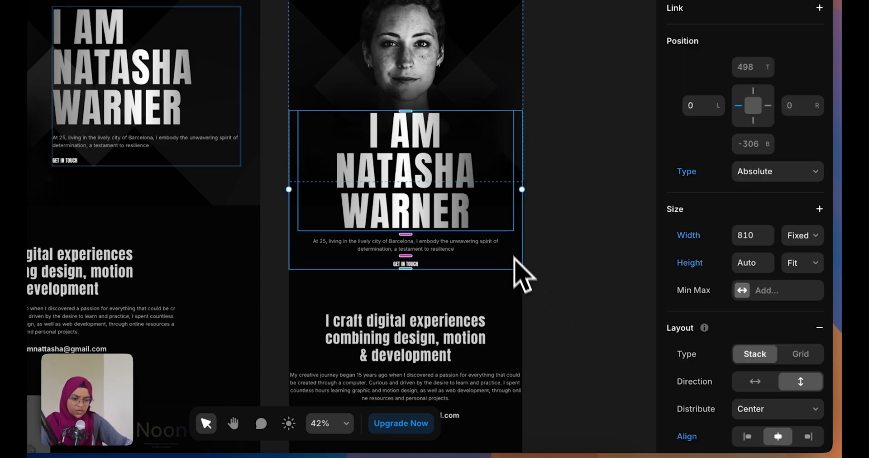
{"action": "left_click_drag", "start_coordinate": [517, 205], "coordinate": [516, 214]}
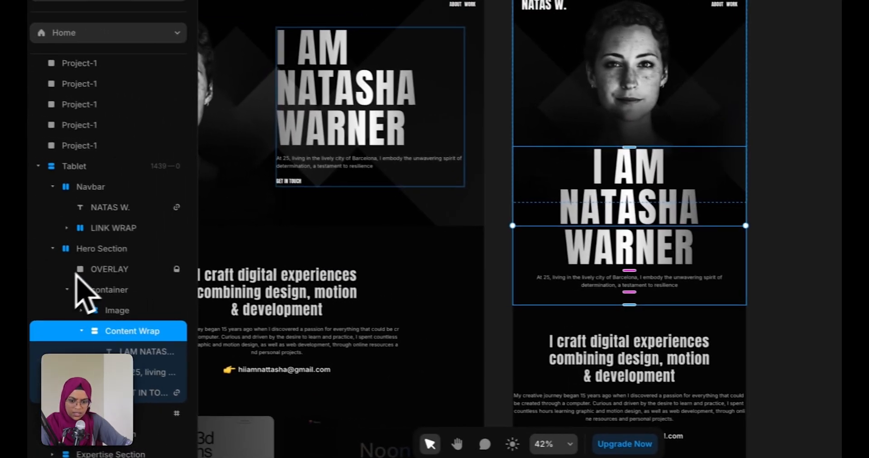
{"action": "left_click", "coordinate": [93, 248]}
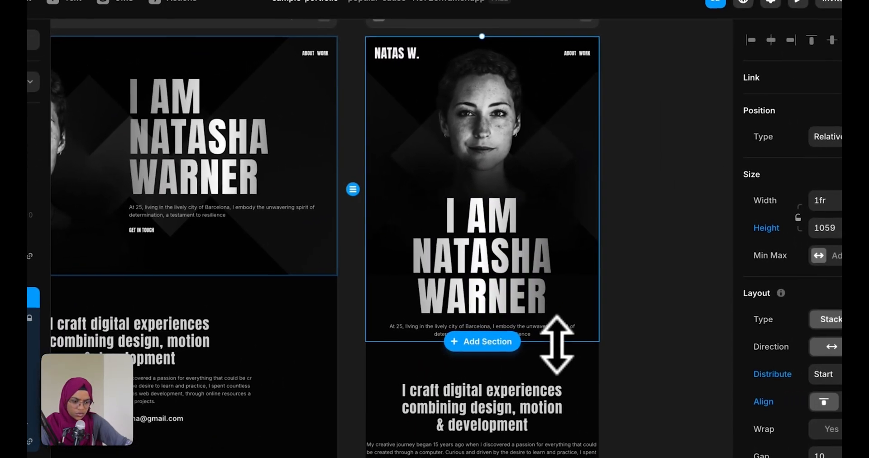
{"action": "left_click_drag", "start_coordinate": [705, 292], "coordinate": [706, 306]}
Finish enlarging the Hero Section, then set the Tablet About Section's left and right padding to 30 px
{"action": "left_click_drag", "start_coordinate": [554, 358], "coordinate": [553, 362]}
{"action": "left_click", "coordinate": [661, 369]}
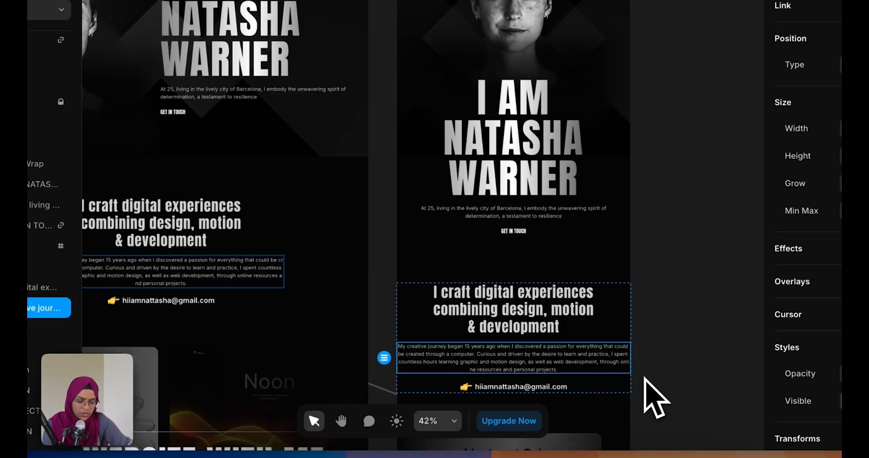
{"action": "left_click", "coordinate": [645, 378]}
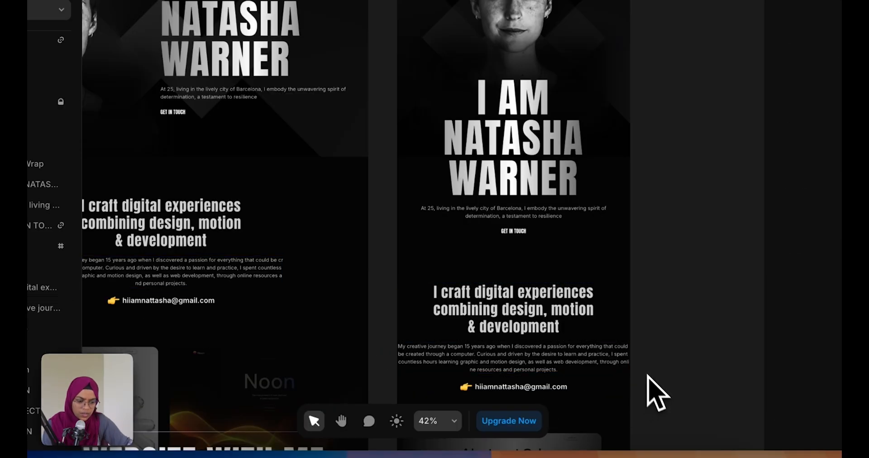
{"action": "left_click", "coordinate": [620, 377]}
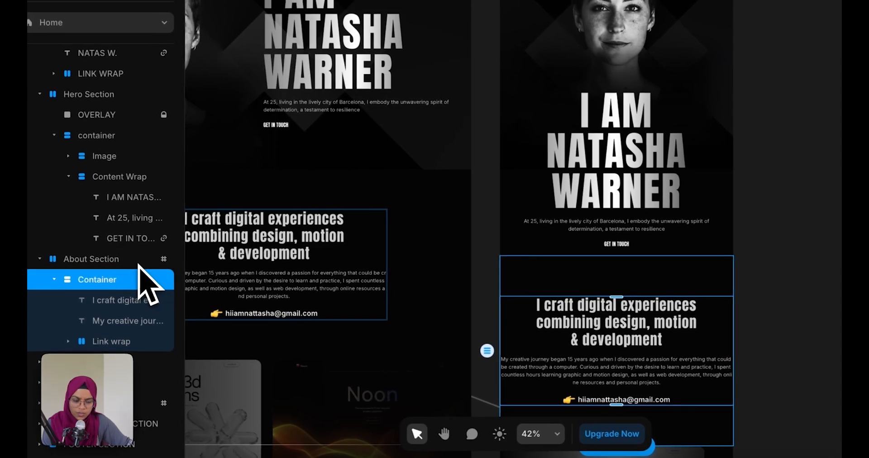
{"action": "left_click", "coordinate": [35, 252]}
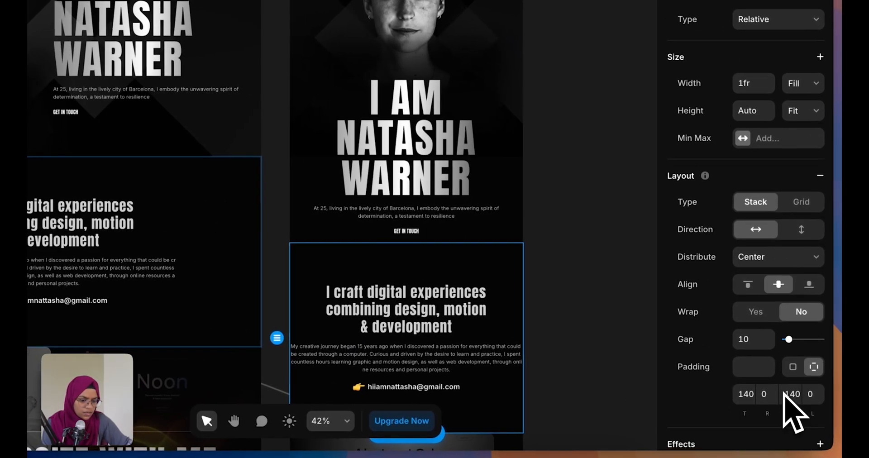
{"action": "scroll", "coordinate": [792, 410], "scroll_direction": "down", "scroll_amount": 1}
{"action": "type", "text": "0"}
{"action": "left_click", "coordinate": [814, 375]}
{"action": "type", "text": "3"}
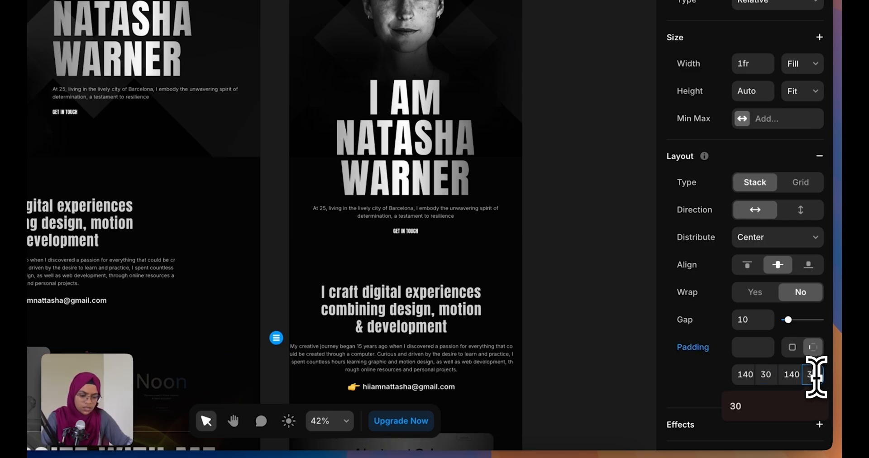
{"action": "type", "text": "0"}
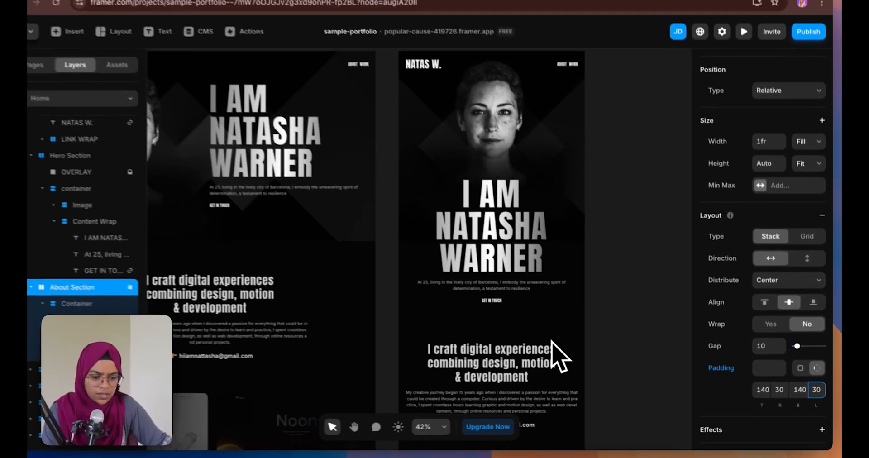
{"action": "scroll", "coordinate": [570, 360], "scroll_direction": "down", "scroll_amount": 5}
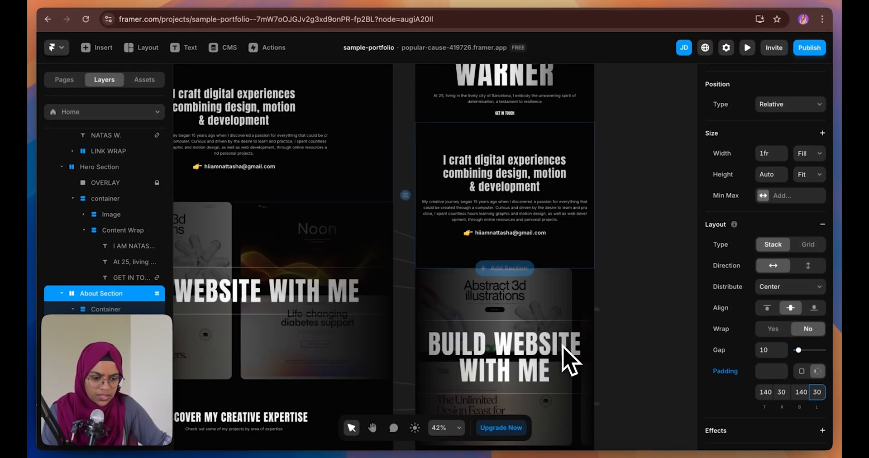
{"action": "key", "text": "Escape"}
Change the Digital Health Checkup card's width from Fixed 1300 to Fit Content
{"action": "scroll", "coordinate": [557, 357], "scroll_direction": "down", "scroll_amount": 5}
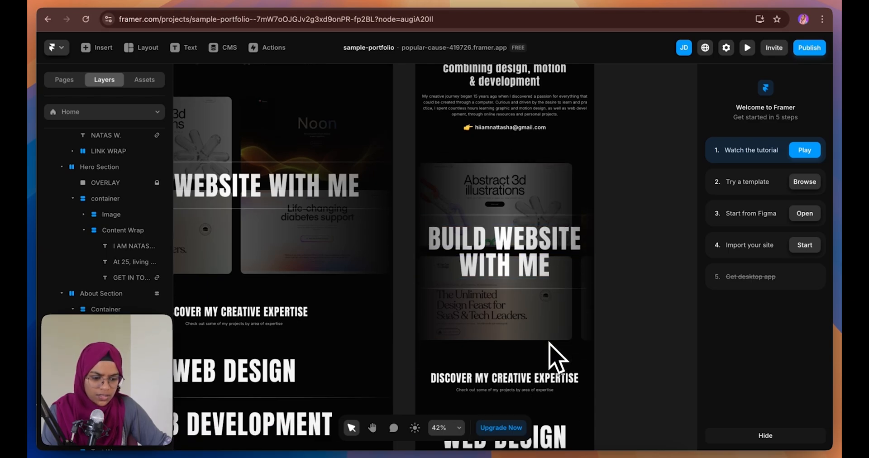
{"action": "scroll", "coordinate": [558, 360], "scroll_direction": "down", "scroll_amount": 2}
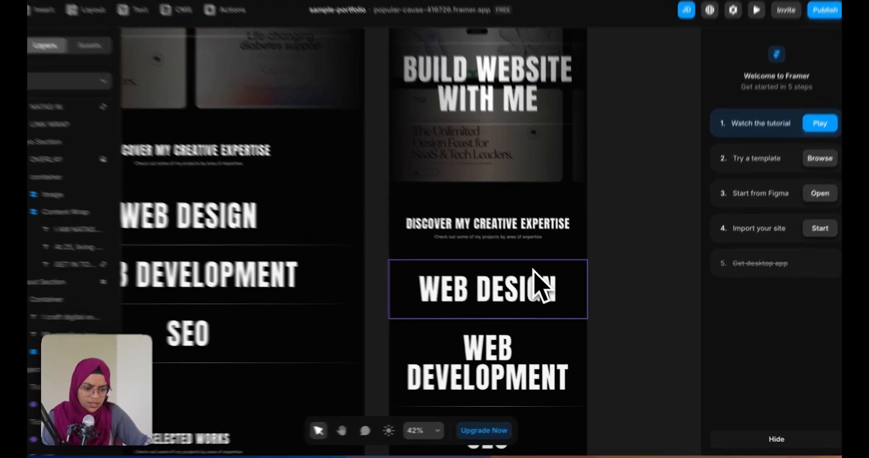
{"action": "left_click", "coordinate": [550, 298]}
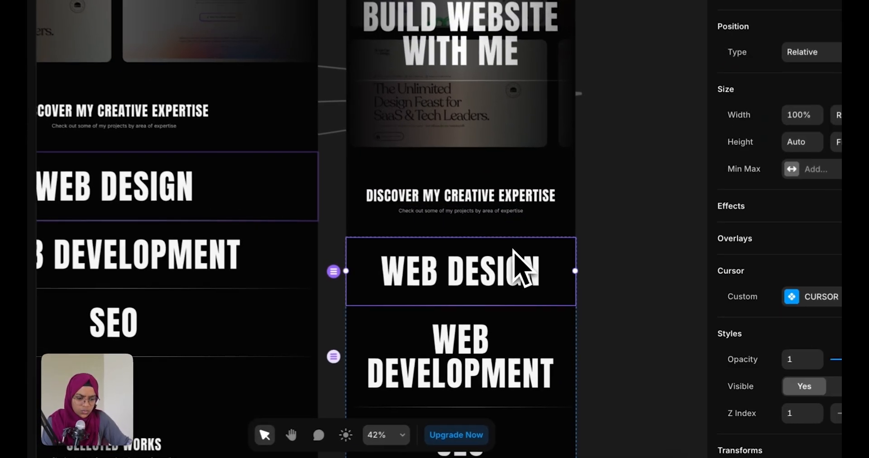
{"action": "scroll", "coordinate": [515, 335], "scroll_direction": "up", "scroll_amount": 2}
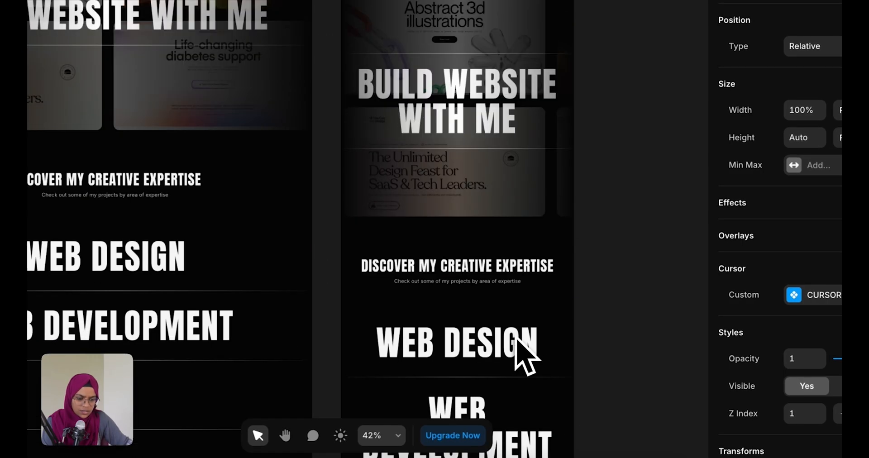
{"action": "scroll", "coordinate": [515, 334], "scroll_direction": "down", "scroll_amount": 8}
{"action": "left_click", "coordinate": [516, 286]}
{"action": "scroll", "coordinate": [526, 301], "scroll_direction": "down", "scroll_amount": 7}
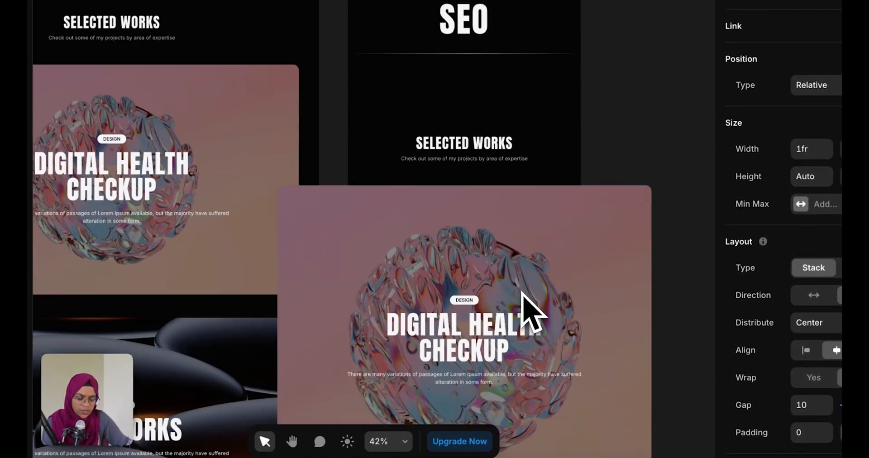
{"action": "left_click", "coordinate": [493, 277]}
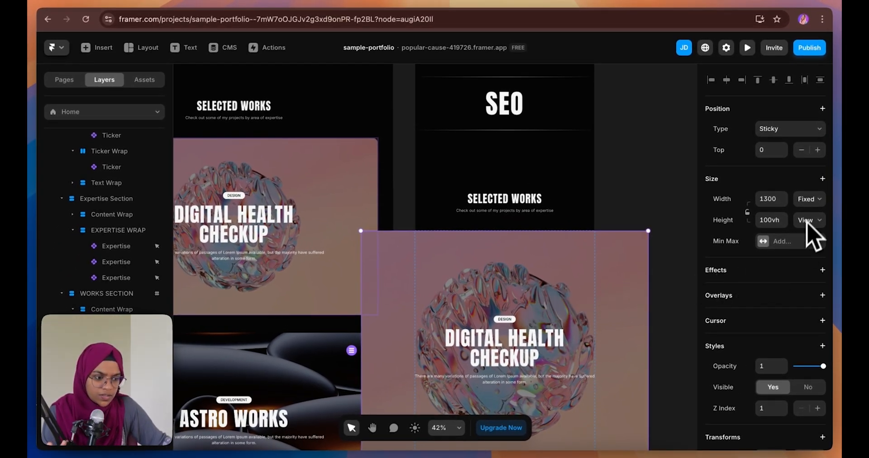
{"action": "left_click", "coordinate": [810, 199]}
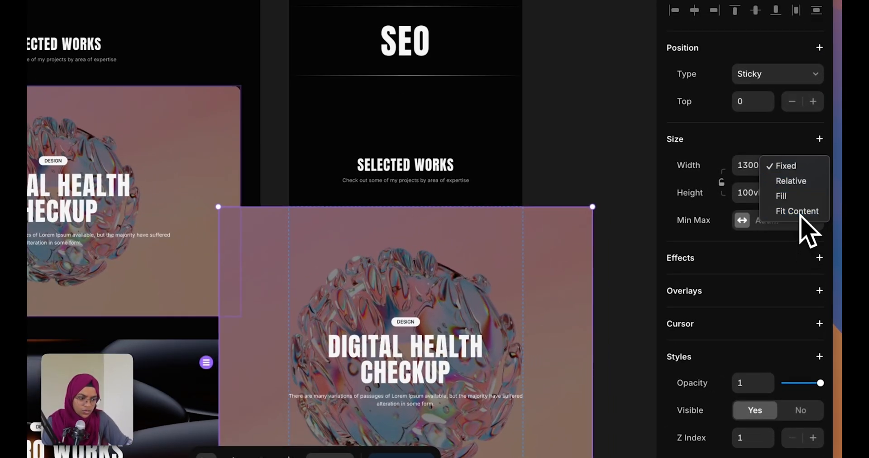
{"action": "left_click", "coordinate": [799, 213]}
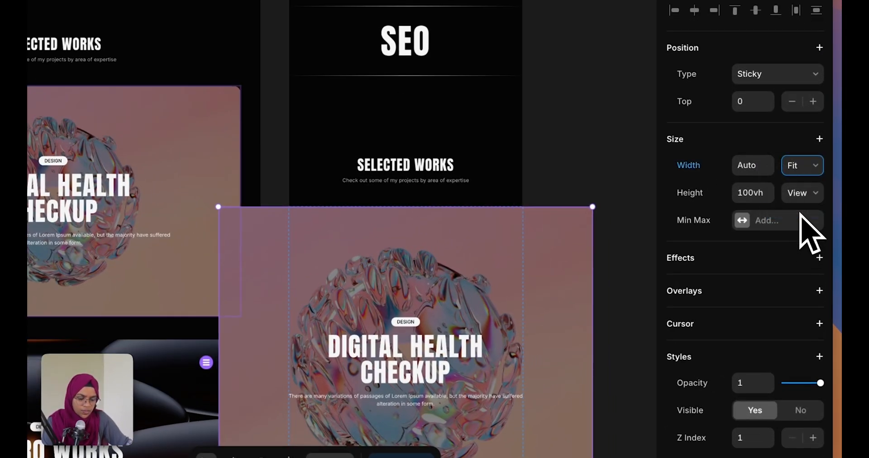
{"action": "left_click", "coordinate": [617, 343]}
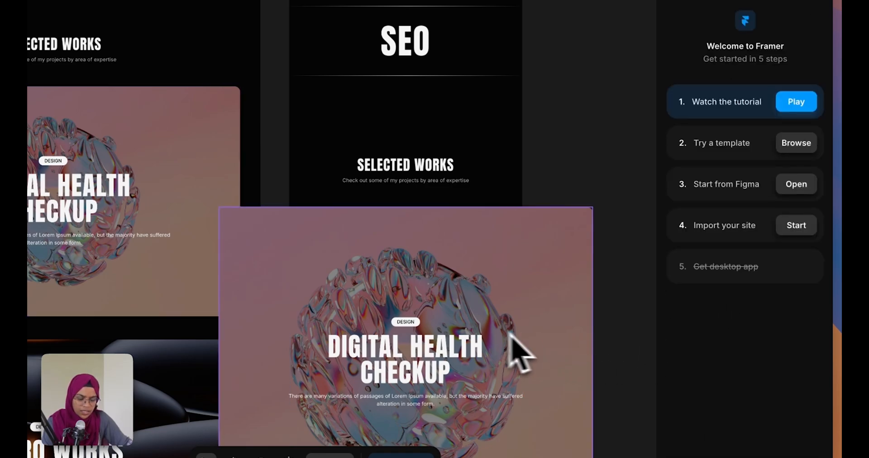
{"action": "scroll", "coordinate": [494, 333], "scroll_direction": "down", "scroll_amount": 3}
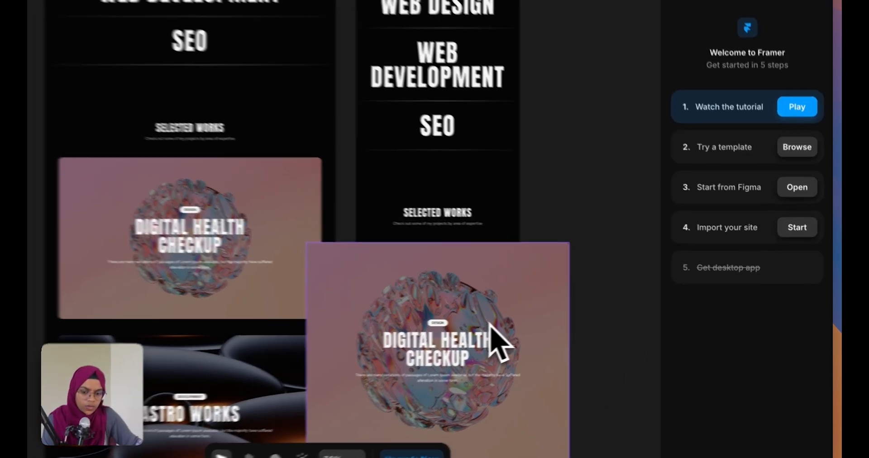
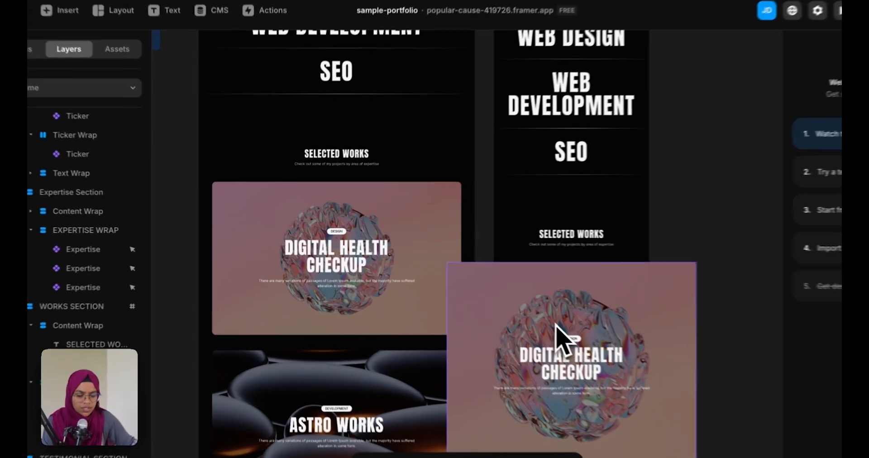
In the WORKS WRAP component, add a Tablet variant and a Mobile variant beside Desktop
{"action": "double_click", "coordinate": [510, 323]}
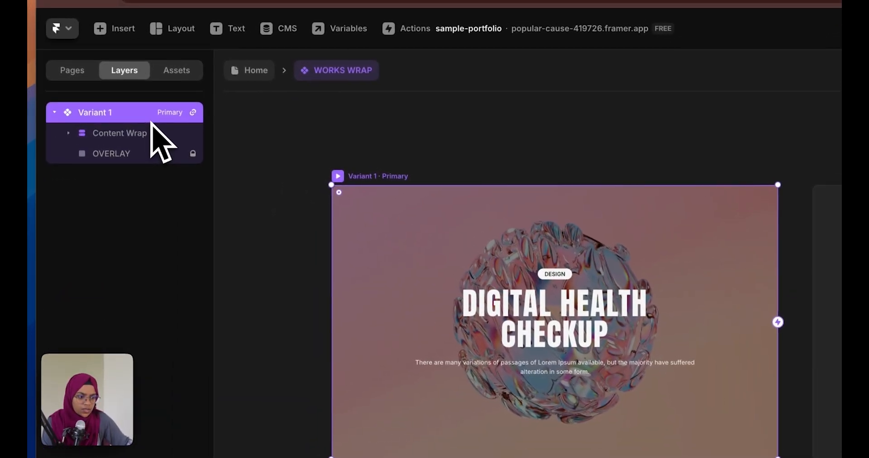
{"action": "scroll", "coordinate": [462, 261], "scroll_direction": "down", "scroll_amount": 3}
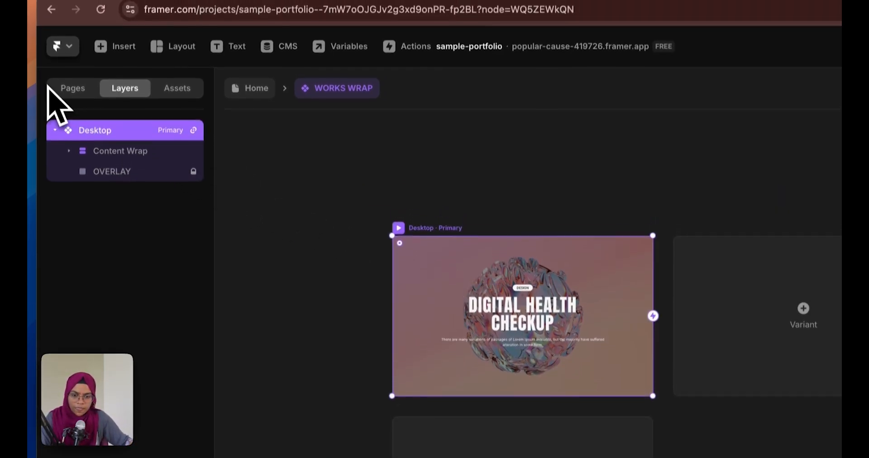
{"action": "left_click", "coordinate": [55, 112]}
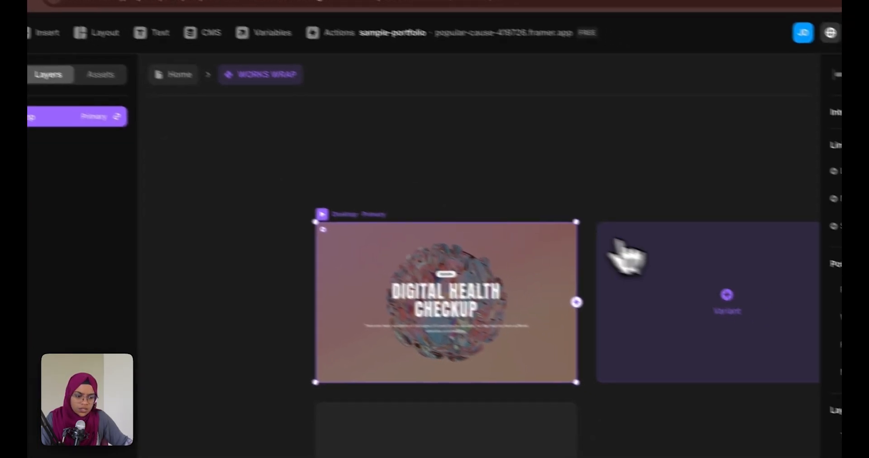
{"action": "left_click", "coordinate": [617, 241]}
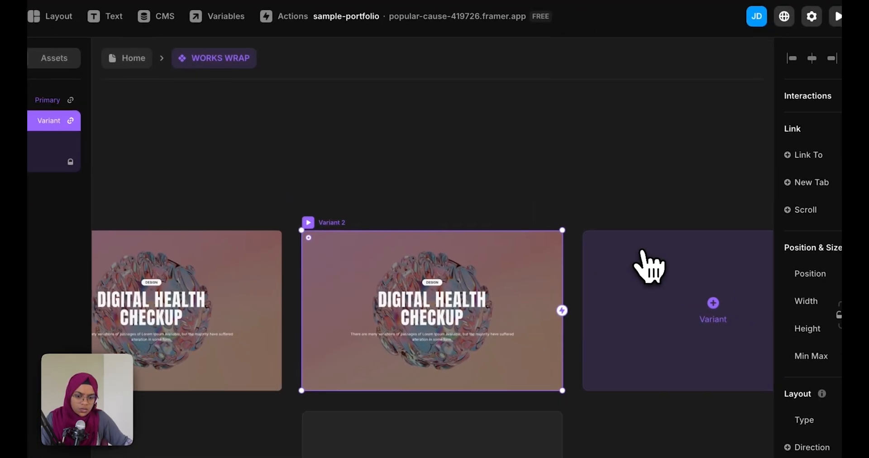
{"action": "double_click", "coordinate": [124, 143]}
{"action": "type", "text": "Tablet"}
{"action": "key", "text": "Return"}
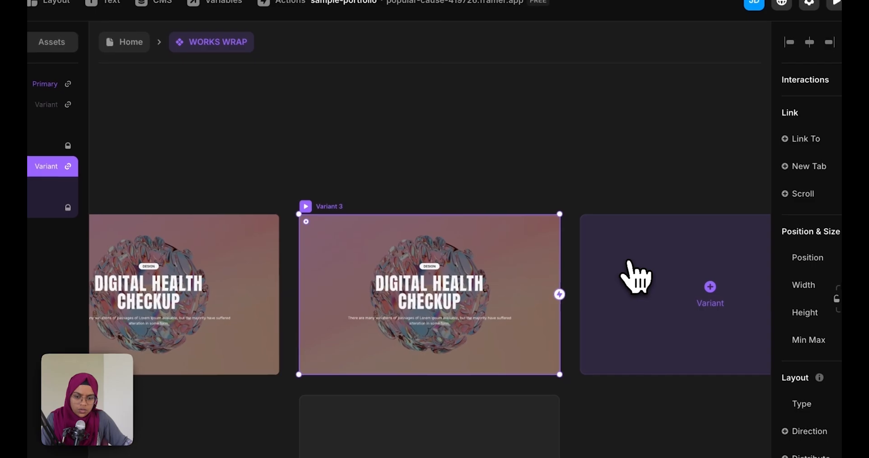
{"action": "left_click", "coordinate": [744, 305]}
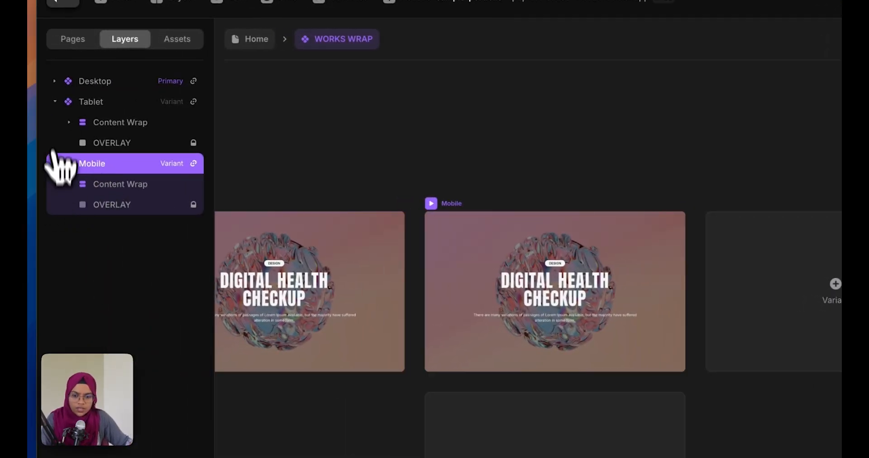
{"action": "left_click", "coordinate": [54, 101]}
{"action": "left_click", "coordinate": [54, 123]}
Set the Tablet variant's width to 810 and the Mobile variant's width to 390
{"action": "left_click", "coordinate": [77, 102]}
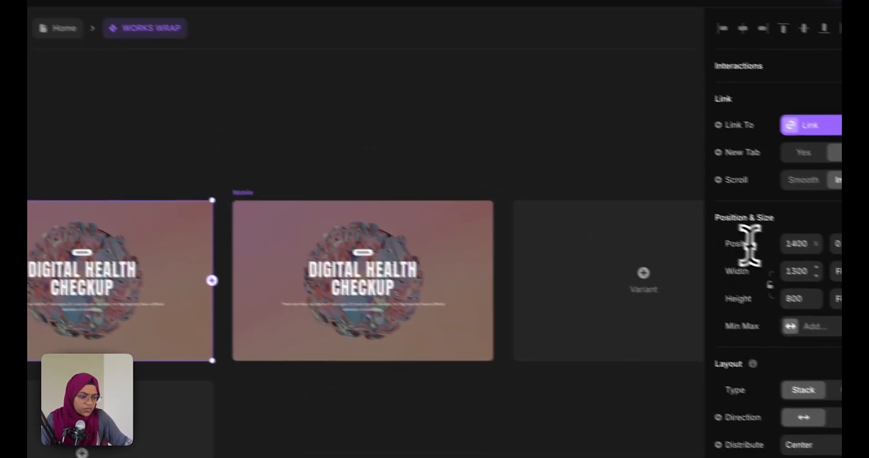
{"action": "left_click", "coordinate": [764, 257]}
{"action": "type", "text": "810"}
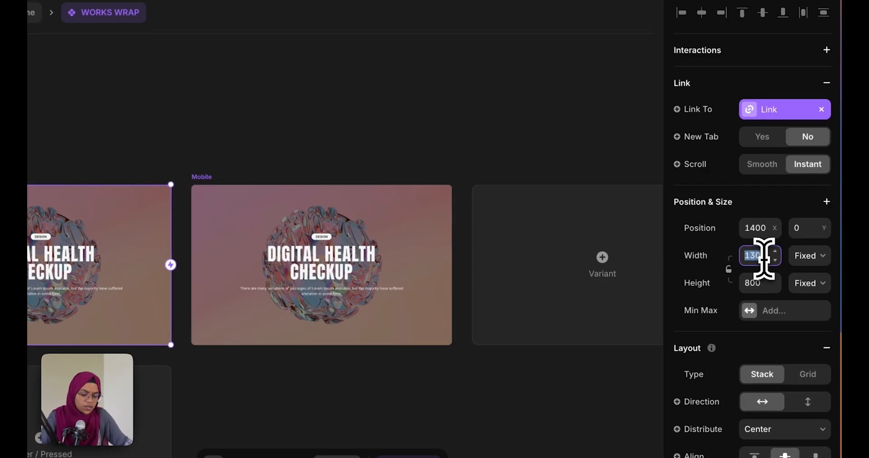
{"action": "key", "text": "Return"}
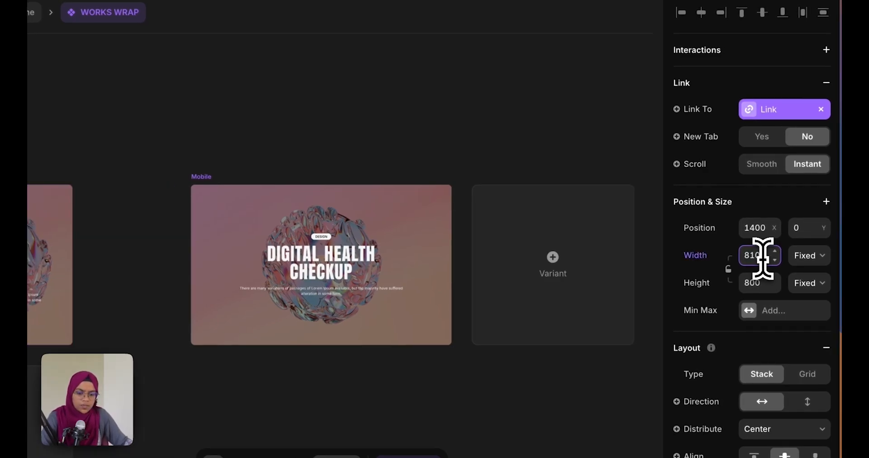
{"action": "left_click", "coordinate": [97, 118]}
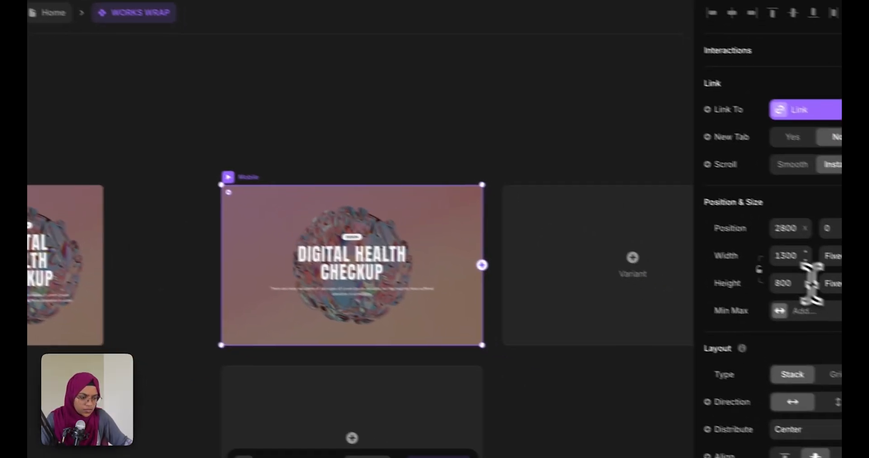
{"action": "left_click", "coordinate": [749, 245]}
{"action": "type", "text": "390"}
{"action": "key", "text": "Return"}
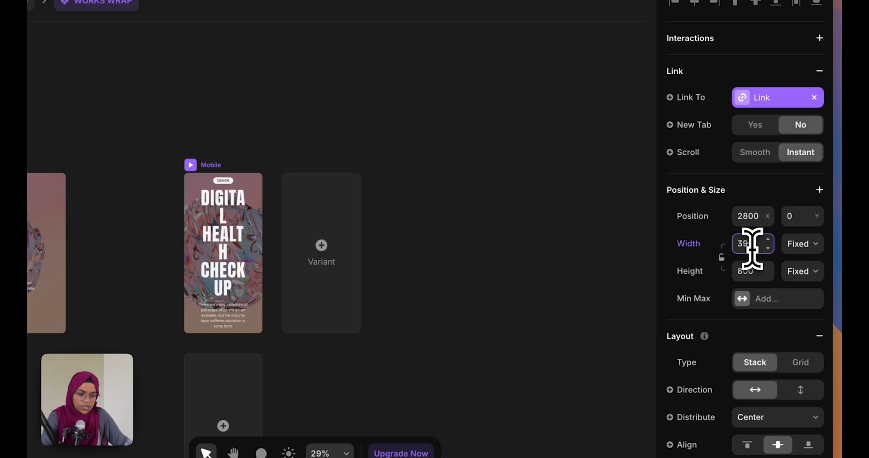
{"action": "left_click", "coordinate": [431, 155]}
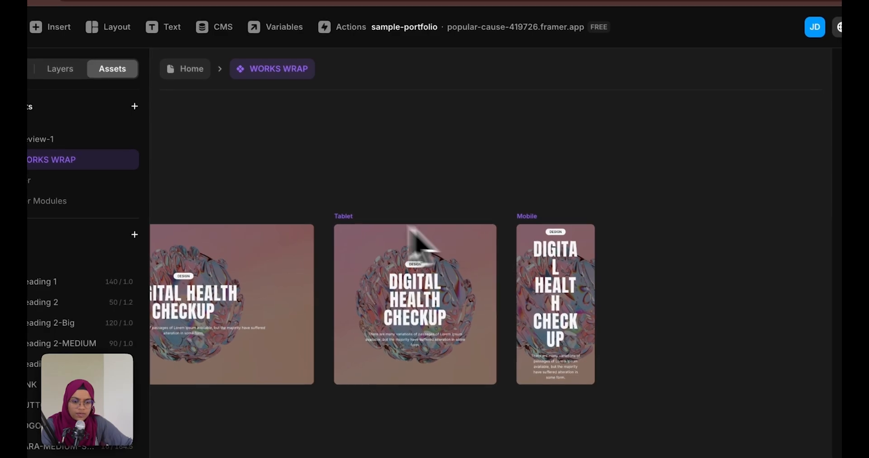
On the Home page, switch the design and ASTRO WORKS cards to Tablet; fit ASTRO WORKS width to content
{"action": "left_click", "coordinate": [189, 71]}
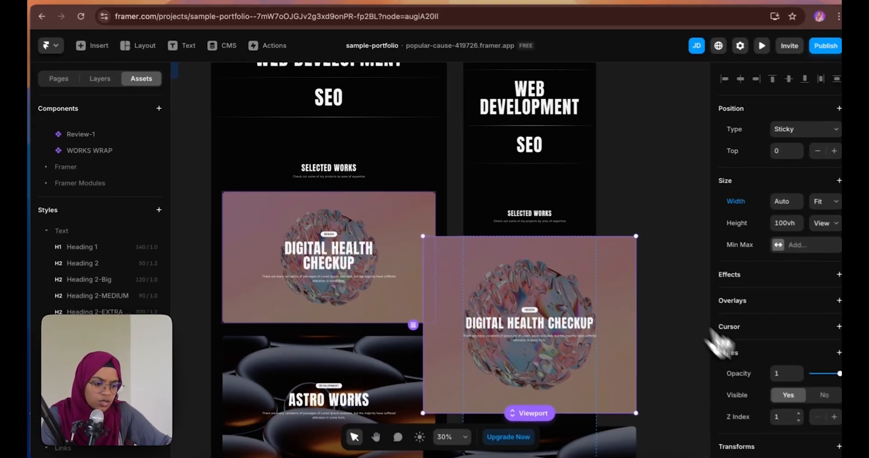
{"action": "scroll", "coordinate": [770, 399], "scroll_direction": "down", "scroll_amount": 5}
{"action": "scroll", "coordinate": [772, 407], "scroll_direction": "down", "scroll_amount": 2}
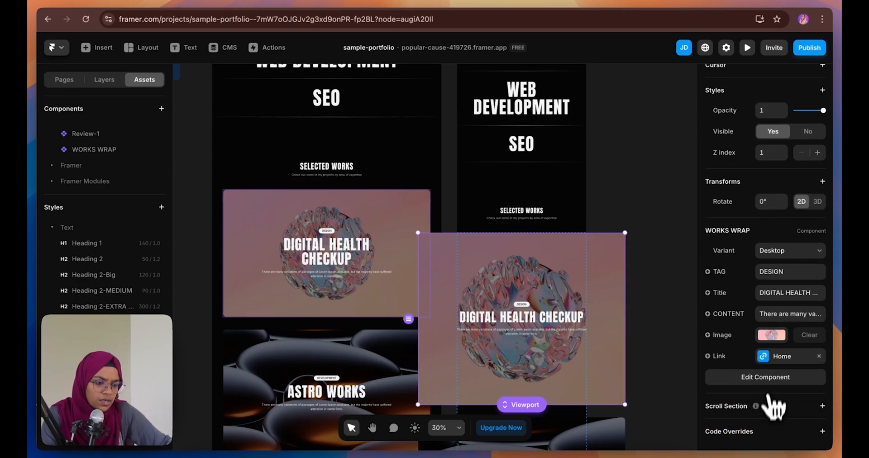
{"action": "left_click", "coordinate": [787, 251]}
{"action": "left_click", "coordinate": [765, 256]}
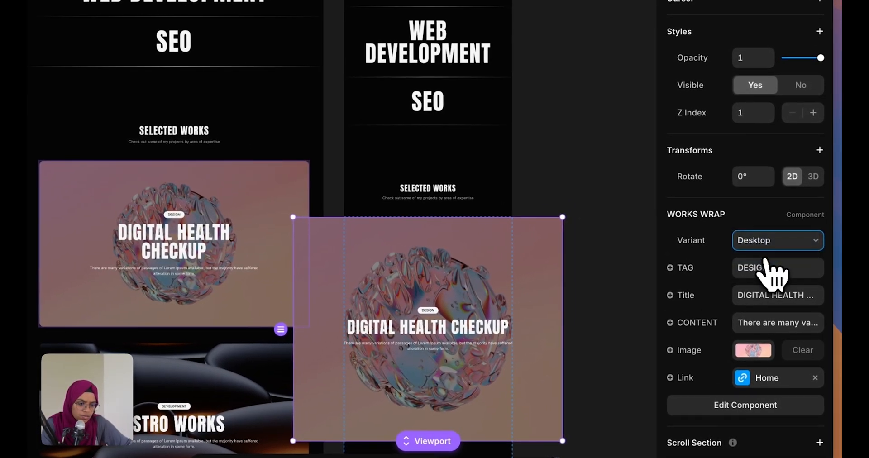
{"action": "left_click", "coordinate": [561, 351]}
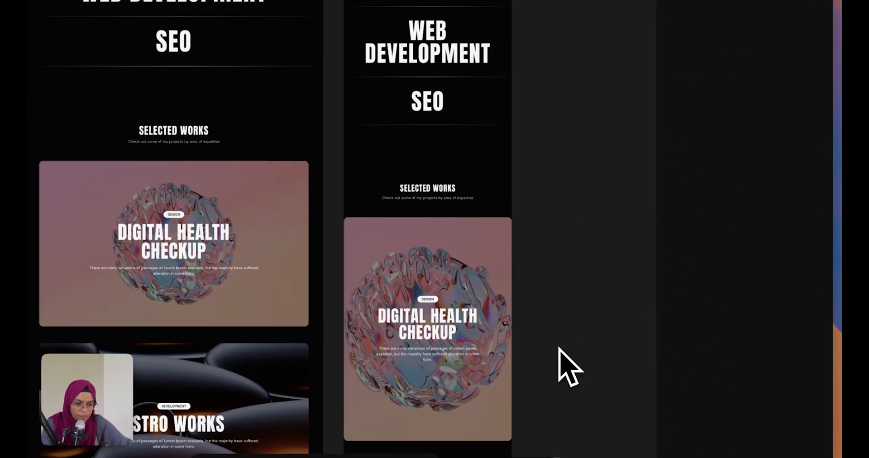
{"action": "scroll", "coordinate": [479, 362], "scroll_direction": "down", "scroll_amount": 5}
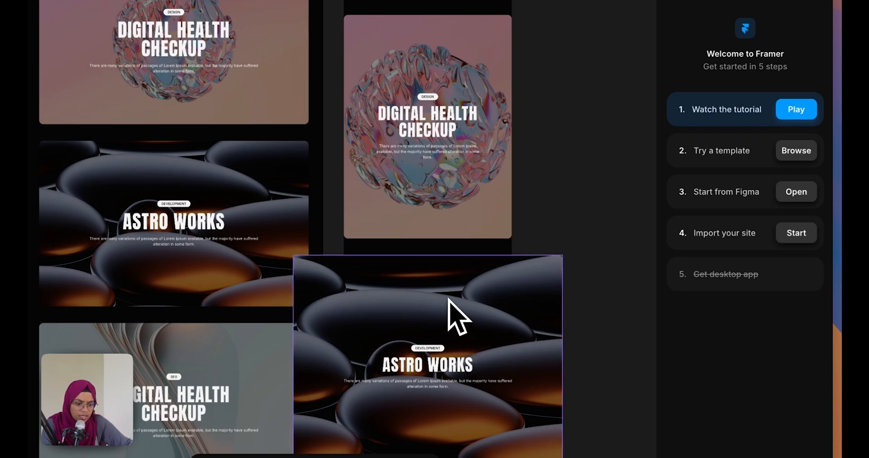
{"action": "left_click", "coordinate": [458, 317]}
{"action": "scroll", "coordinate": [754, 414], "scroll_direction": "down", "scroll_amount": 5}
{"action": "left_click", "coordinate": [766, 324]}
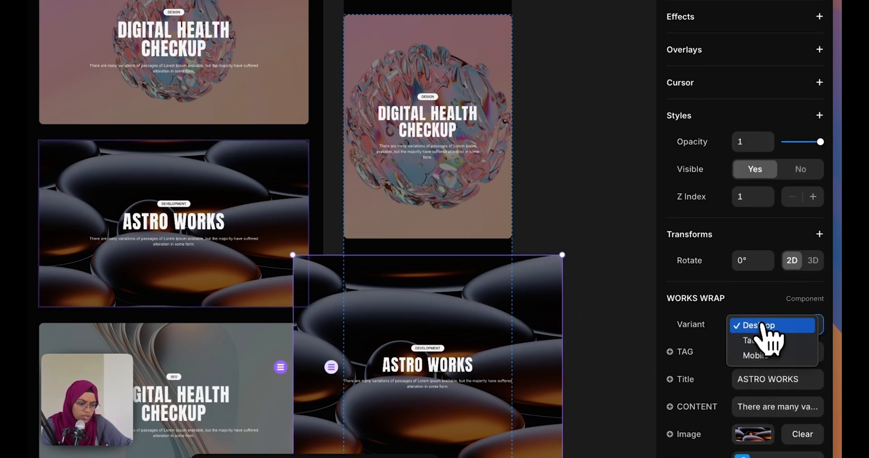
{"action": "left_click", "coordinate": [768, 340]}
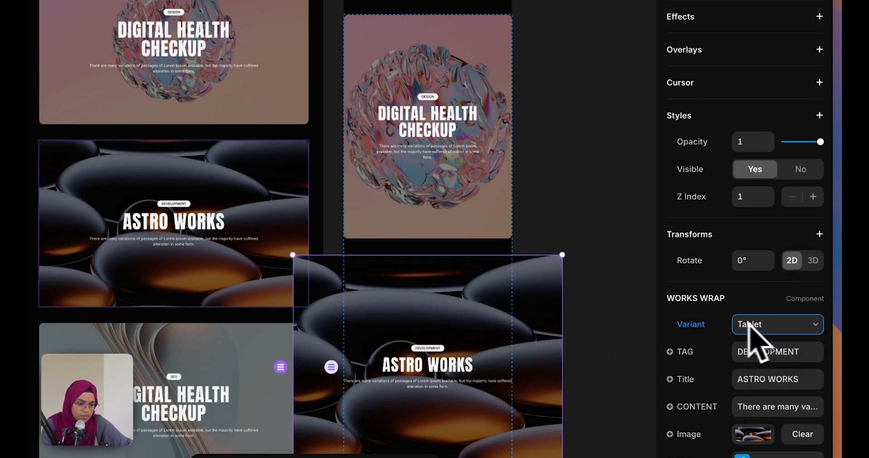
{"action": "scroll", "coordinate": [780, 281], "scroll_direction": "up", "scroll_amount": 4}
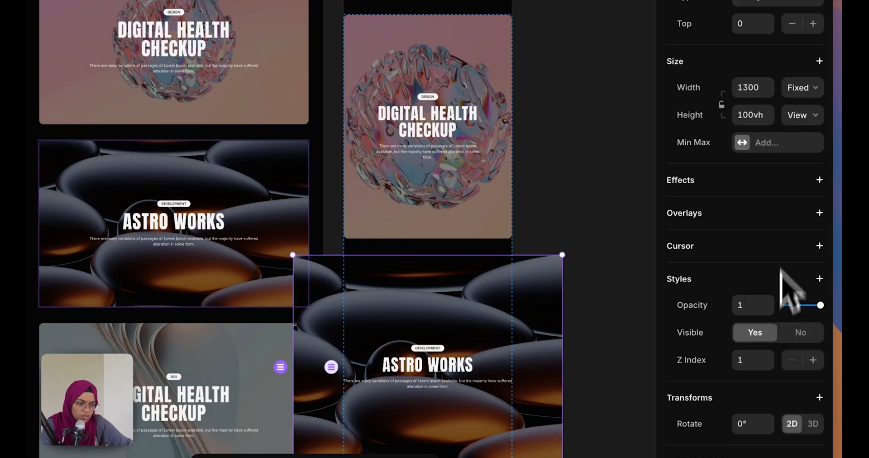
{"action": "left_click", "coordinate": [787, 95]}
{"action": "left_click", "coordinate": [799, 134]}
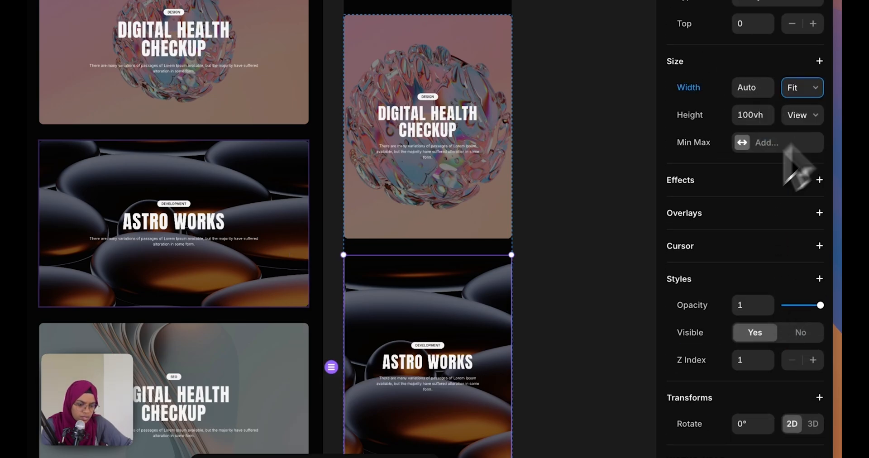
Switch the SEO project card to its Tablet variant with Fit Content width
{"action": "scroll", "coordinate": [423, 381], "scroll_direction": "down", "scroll_amount": 5}
{"action": "left_click", "coordinate": [462, 268]}
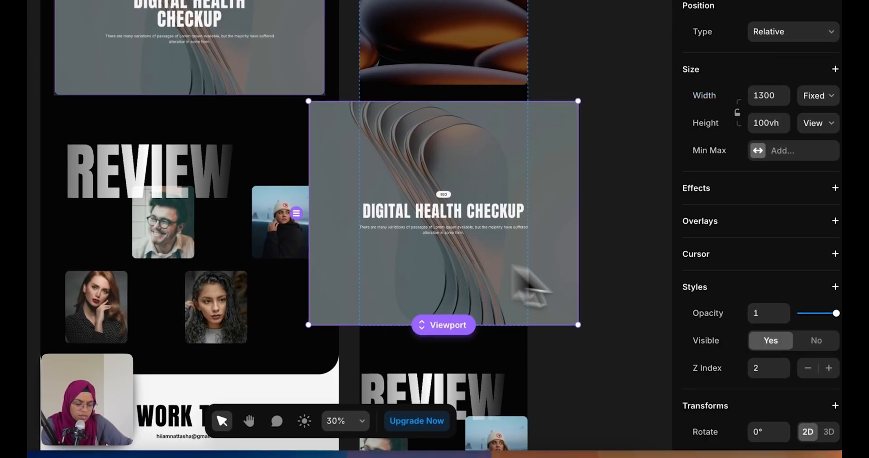
{"action": "scroll", "coordinate": [761, 407], "scroll_direction": "down", "scroll_amount": 6}
{"action": "left_click", "coordinate": [772, 243]}
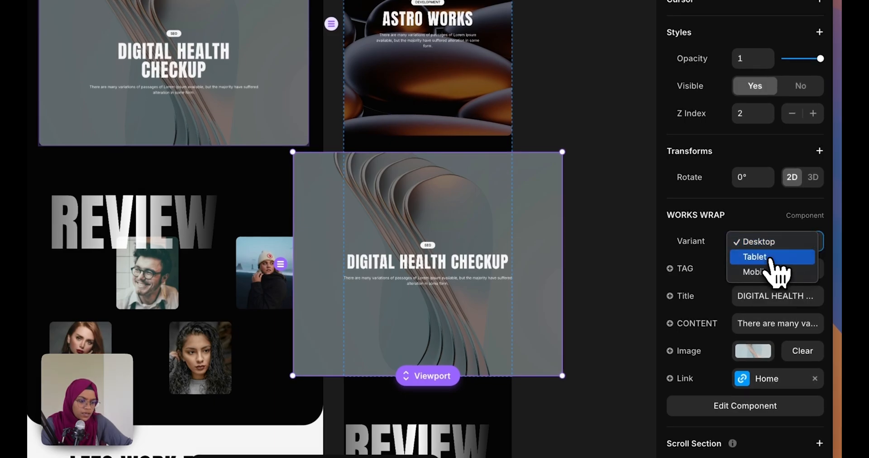
{"action": "left_click", "coordinate": [772, 258]}
{"action": "scroll", "coordinate": [752, 140], "scroll_direction": "up", "scroll_amount": 7}
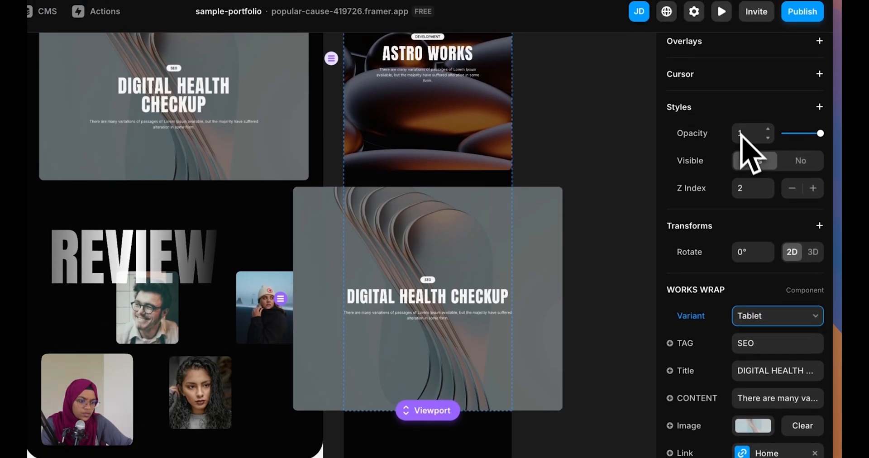
{"action": "left_click", "coordinate": [803, 181]}
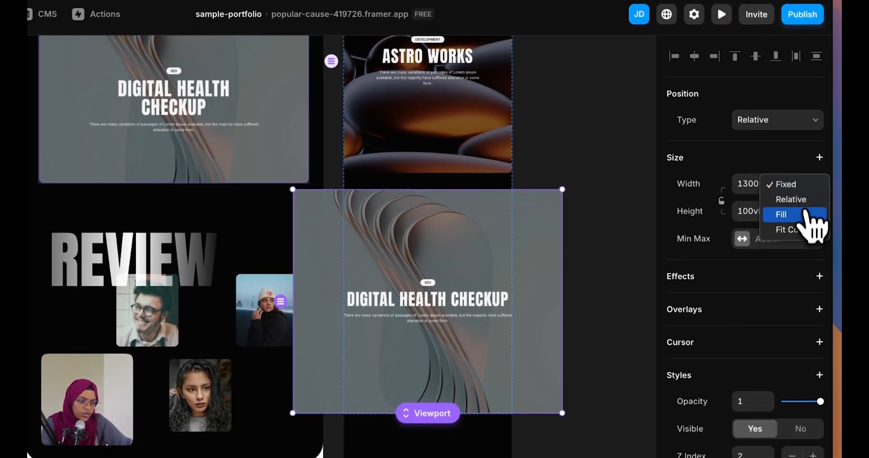
{"action": "left_click", "coordinate": [811, 233]}
{"action": "scroll", "coordinate": [480, 319], "scroll_direction": "down", "scroll_amount": 1}
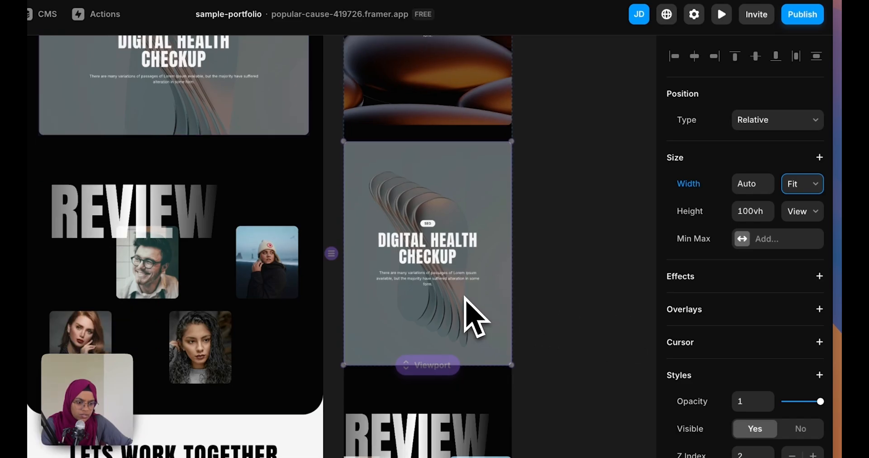
{"action": "scroll", "coordinate": [480, 319], "scroll_direction": "up", "scroll_amount": 8}
{"action": "left_click", "coordinate": [463, 327]}
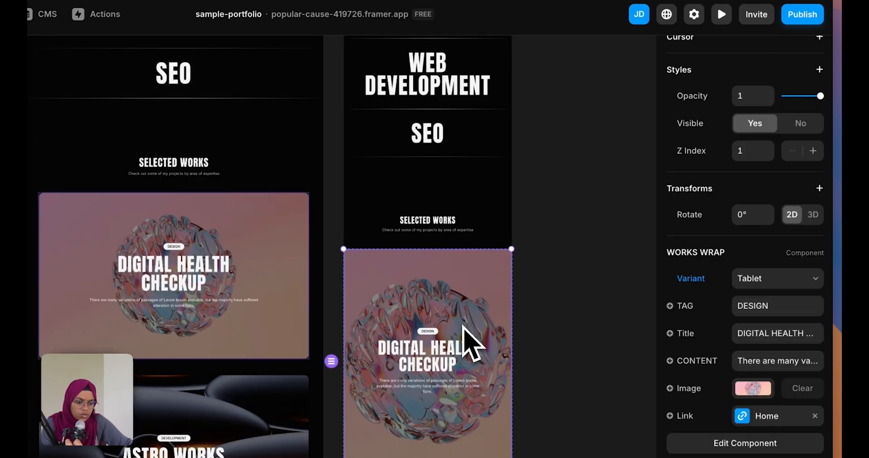
{"action": "scroll", "coordinate": [743, 279], "scroll_direction": "up", "scroll_amount": 5}
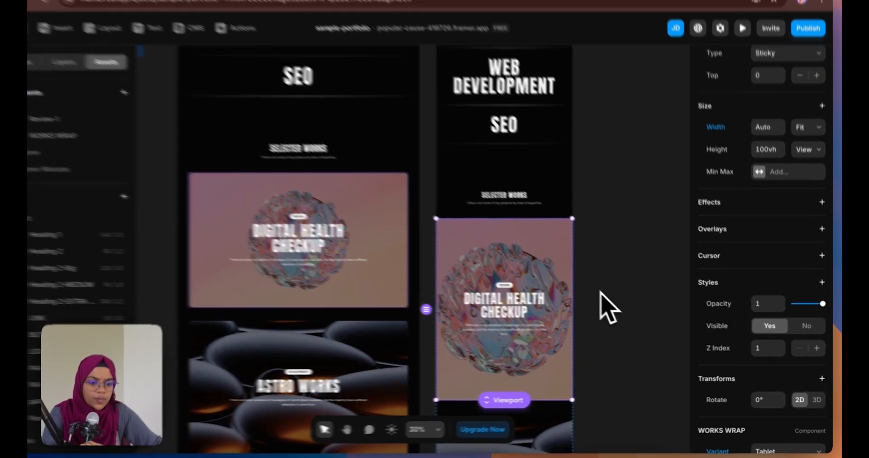
Give the Selected Works and services sections 100 top and bottom padding and a 50 gap
{"action": "left_click", "coordinate": [605, 297]}
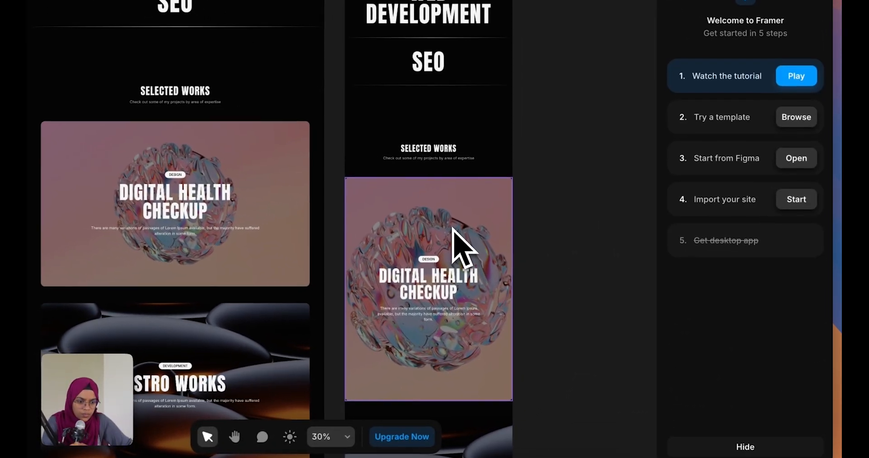
{"action": "left_click", "coordinate": [447, 172]}
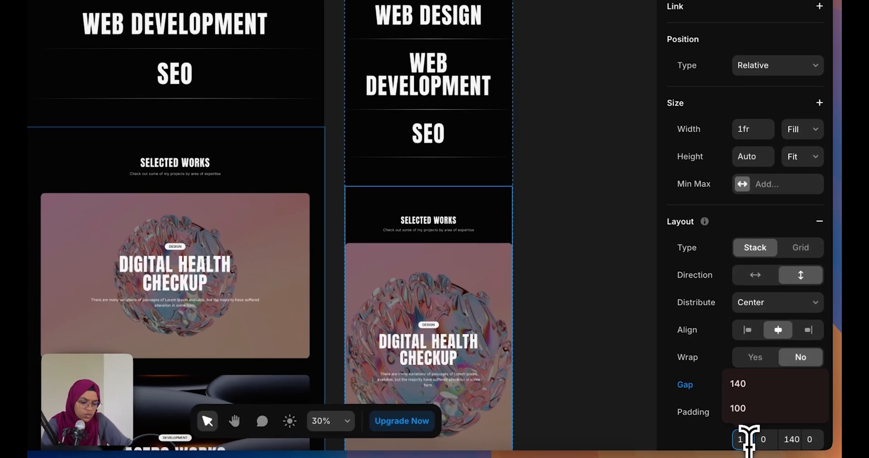
{"action": "left_click", "coordinate": [767, 442]}
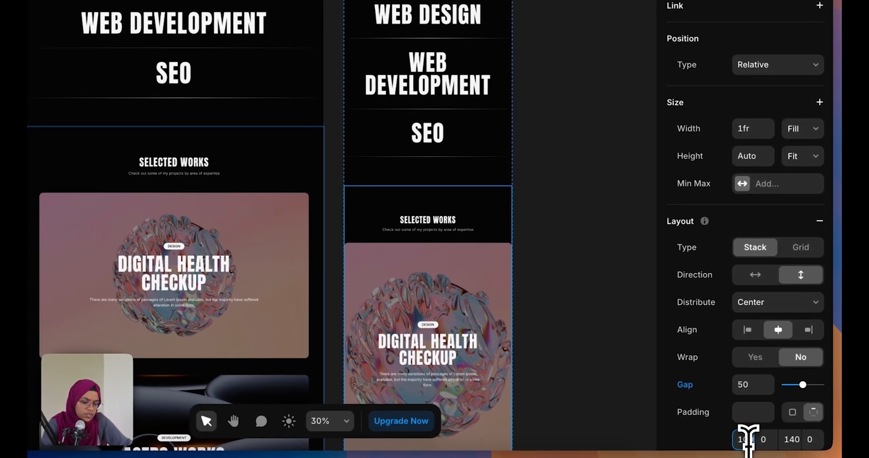
{"action": "left_click", "coordinate": [792, 439]}
{"action": "type", "text": "100"}
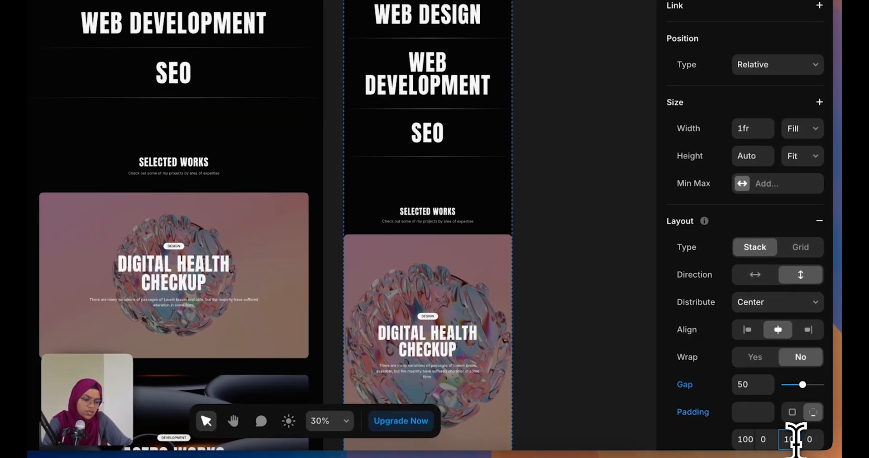
{"action": "left_click", "coordinate": [455, 171]}
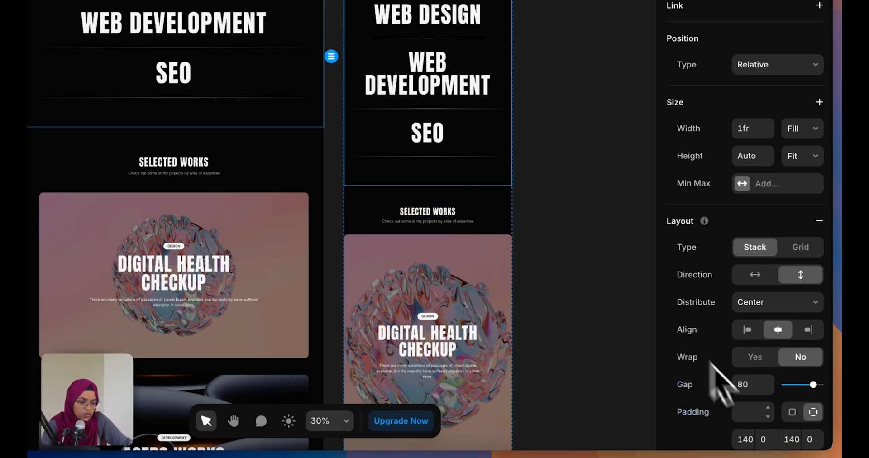
{"action": "type", "text": "100"}
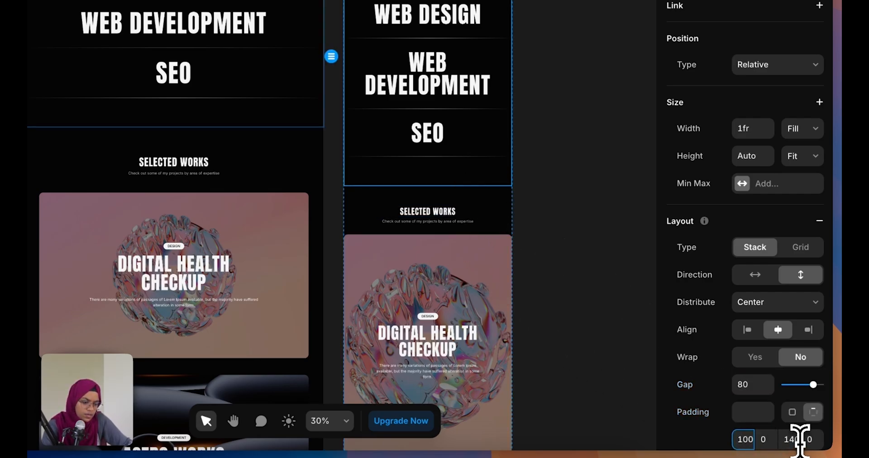
{"action": "left_click", "coordinate": [797, 439]}
{"action": "type", "text": "100"}
{"action": "left_click", "coordinate": [749, 384]}
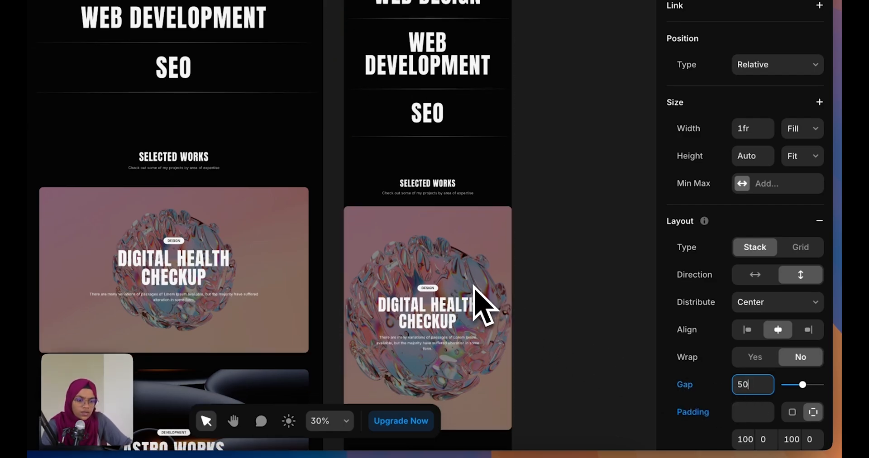
{"action": "scroll", "coordinate": [485, 308], "scroll_direction": "up", "scroll_amount": 5}
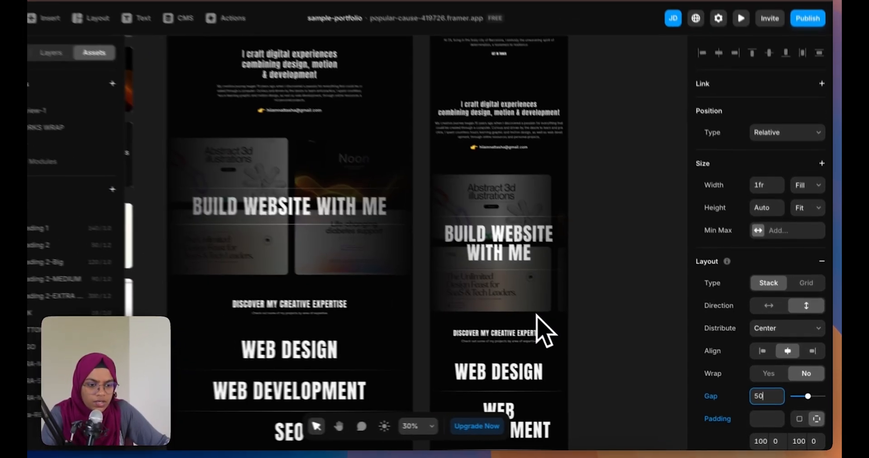
Make the REVIEW heading's width Fit Content
{"action": "scroll", "coordinate": [543, 331], "scroll_direction": "up", "scroll_amount": 3}
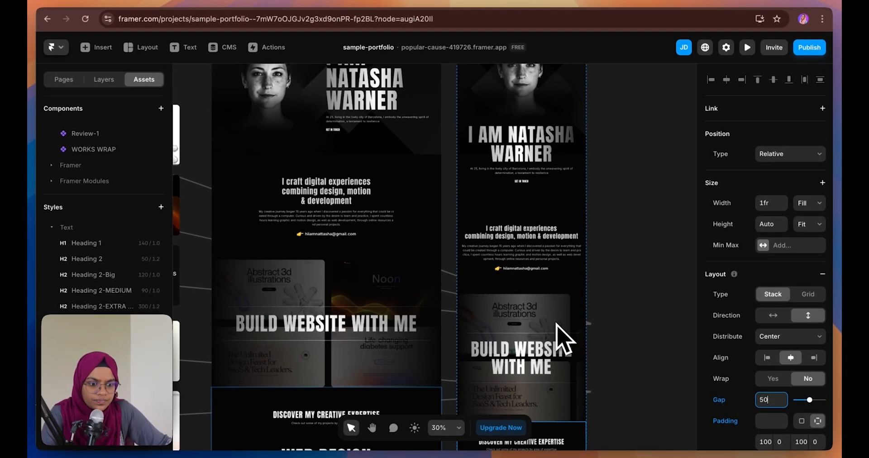
{"action": "scroll", "coordinate": [564, 339], "scroll_direction": "up", "scroll_amount": 5}
{"action": "scroll", "coordinate": [563, 340], "scroll_direction": "down", "scroll_amount": 15}
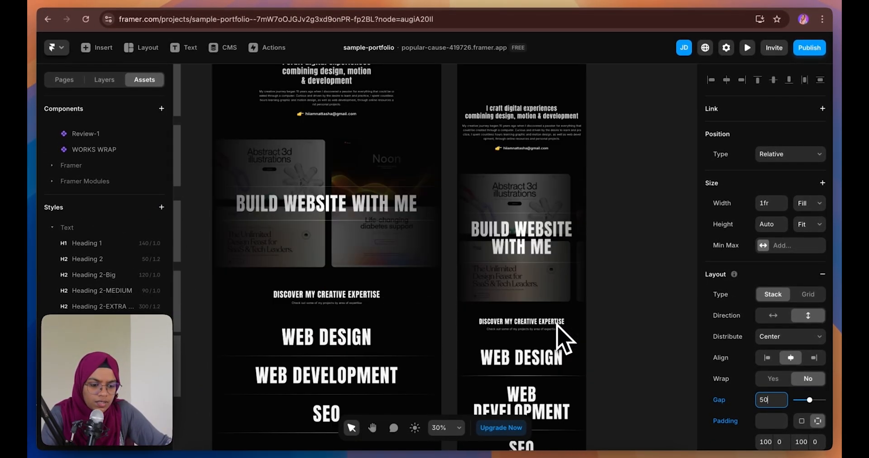
{"action": "scroll", "coordinate": [564, 338], "scroll_direction": "down", "scroll_amount": 10}
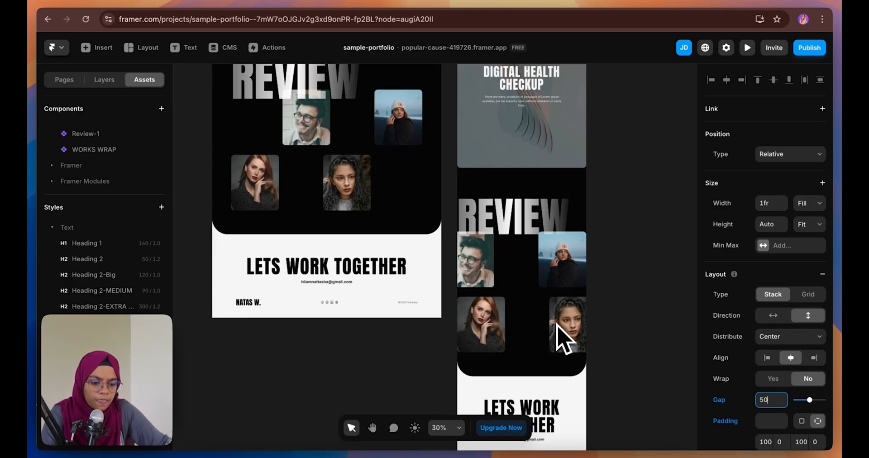
{"action": "left_click", "coordinate": [525, 226]}
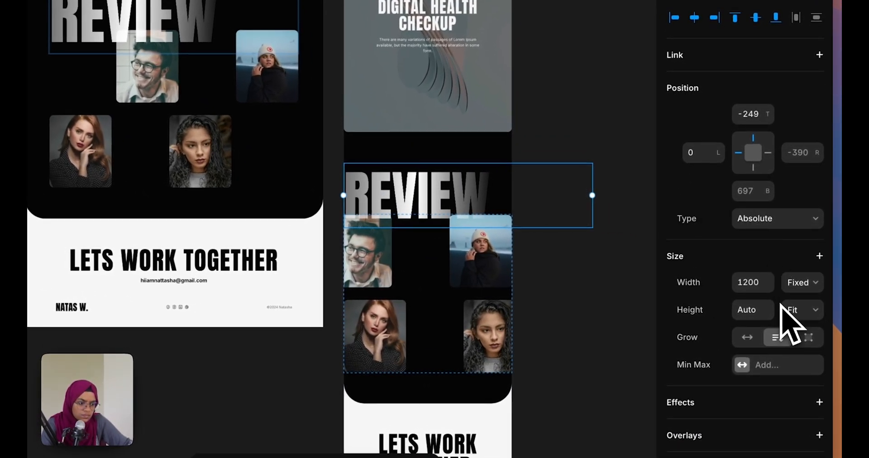
{"action": "left_click", "coordinate": [795, 284]}
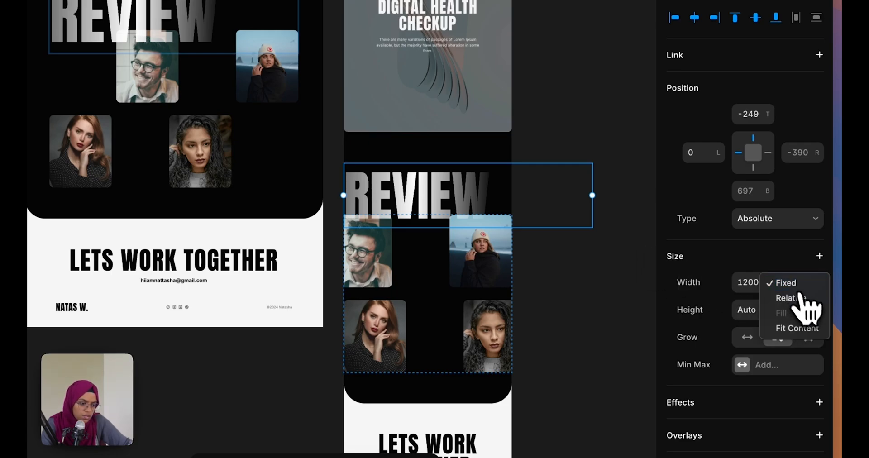
{"action": "left_click", "coordinate": [809, 332]}
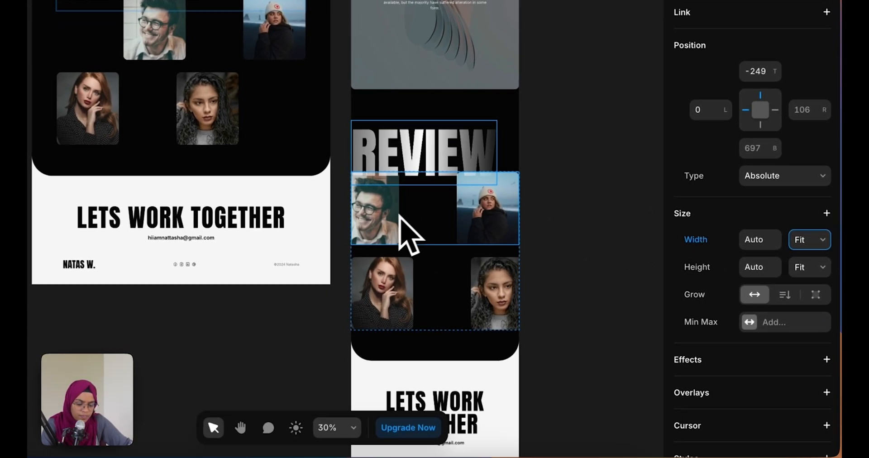
Pull both review photo rows closer together, setting the gap to 90
{"action": "left_click", "coordinate": [410, 278]}
{"action": "left_click_drag", "start_coordinate": [425, 202], "coordinate": [468, 208]}
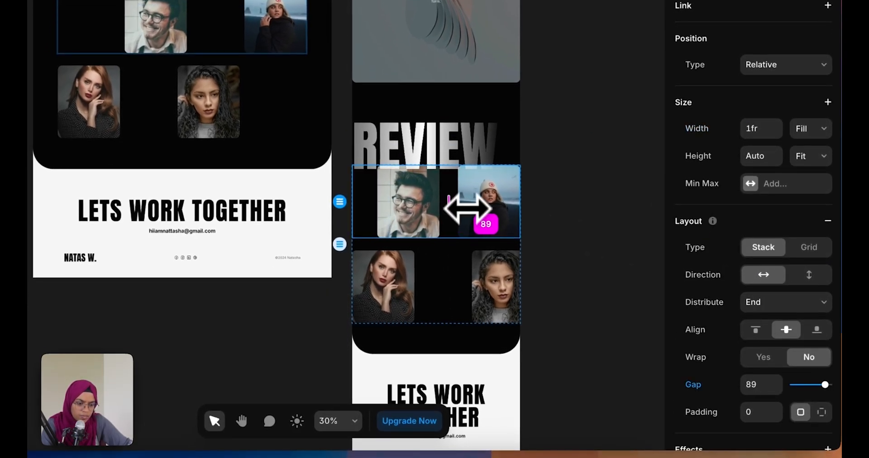
{"action": "left_click", "coordinate": [456, 271]}
{"action": "left_click_drag", "start_coordinate": [445, 291], "coordinate": [404, 288]}
{"action": "left_click", "coordinate": [451, 235]}
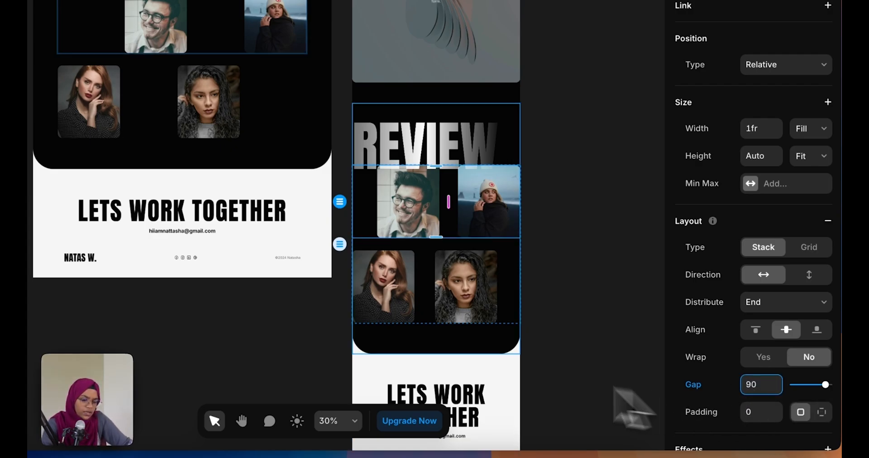
{"action": "left_click", "coordinate": [426, 310]}
{"action": "type", "text": "90"}
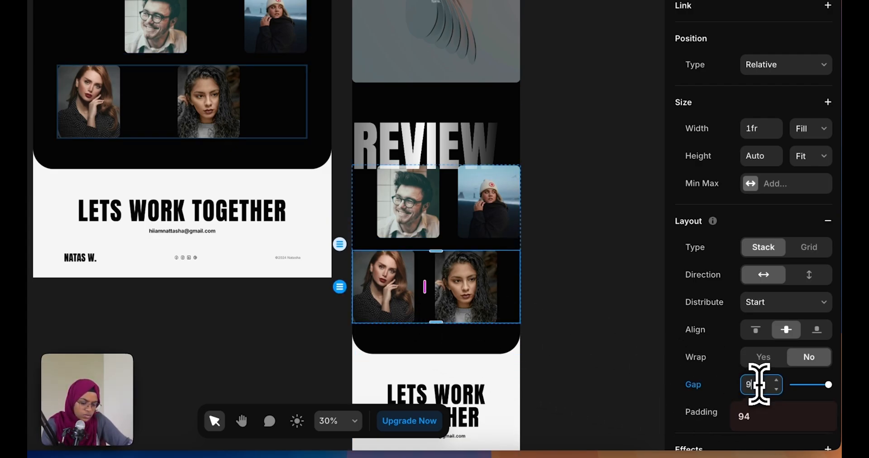
Give the stack holding both photo rows 30 left and right padding
{"action": "left_click", "coordinate": [374, 245]}
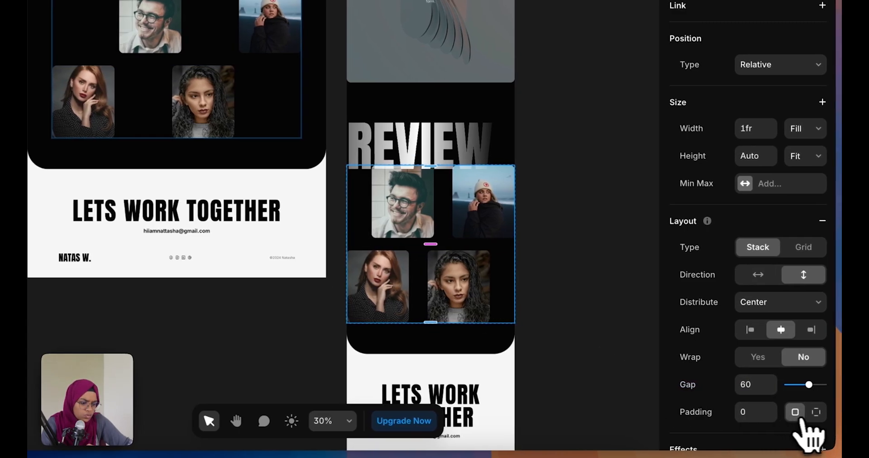
{"action": "left_click", "coordinate": [830, 412]}
{"action": "scroll", "coordinate": [783, 428], "scroll_direction": "down", "scroll_amount": 3}
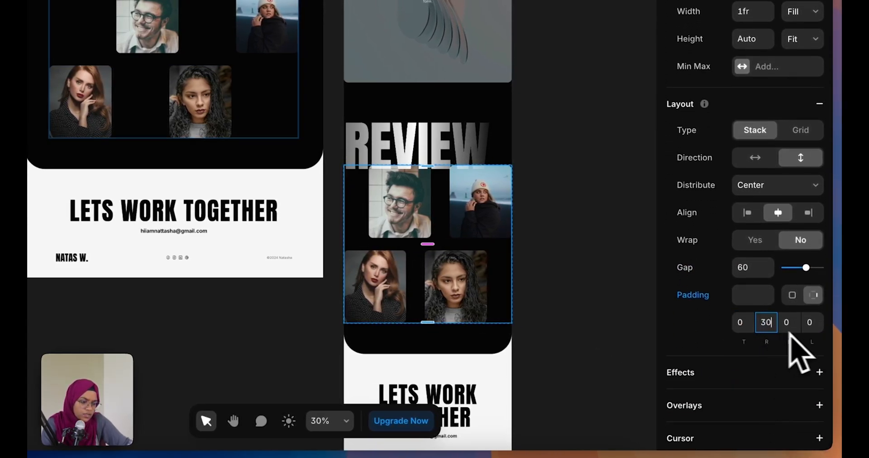
{"action": "left_click", "coordinate": [815, 323]}
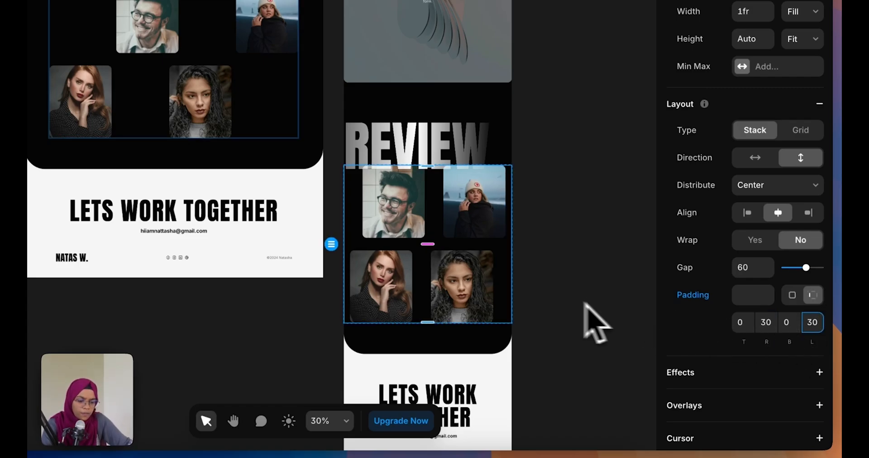
{"action": "left_click", "coordinate": [563, 300]}
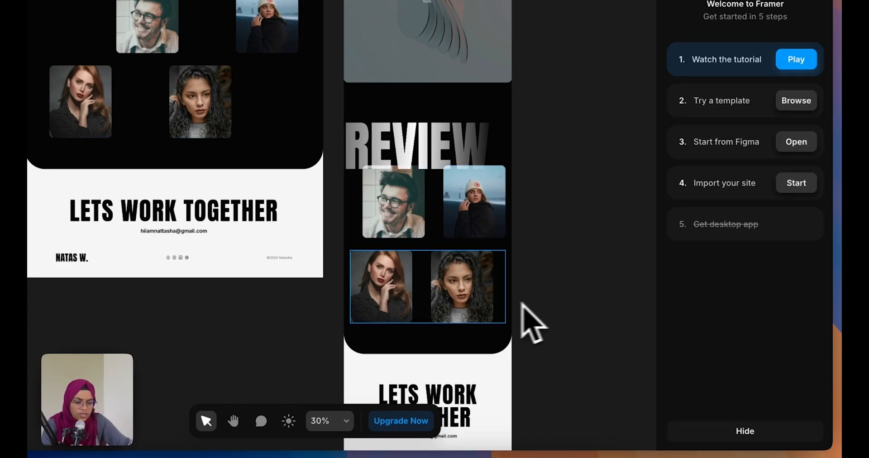
{"action": "scroll", "coordinate": [494, 317], "scroll_direction": "down", "scroll_amount": 3}
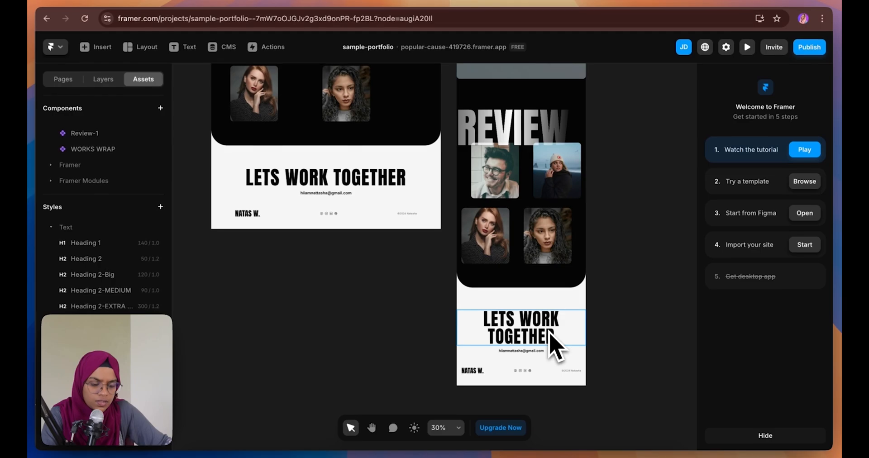
Set the LETS WORK TOGETHER heading stack's gap to 50
{"action": "left_click", "coordinate": [560, 371]}
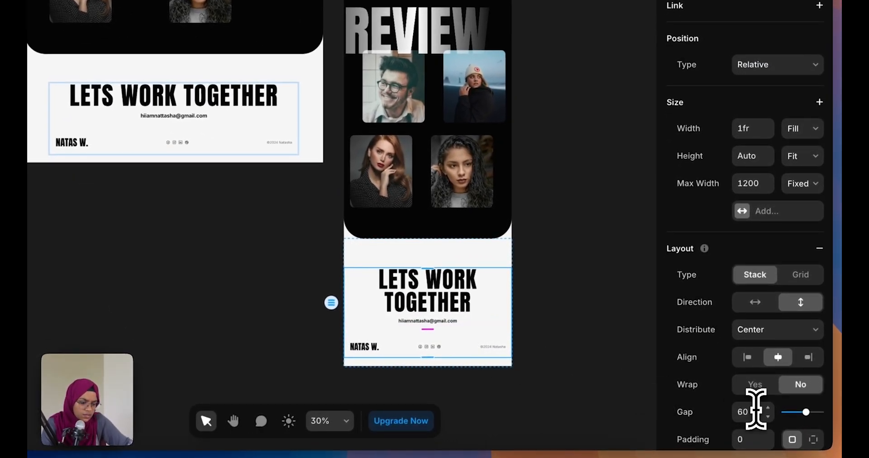
{"action": "type", "text": "50"}
{"action": "key", "text": "Return"}
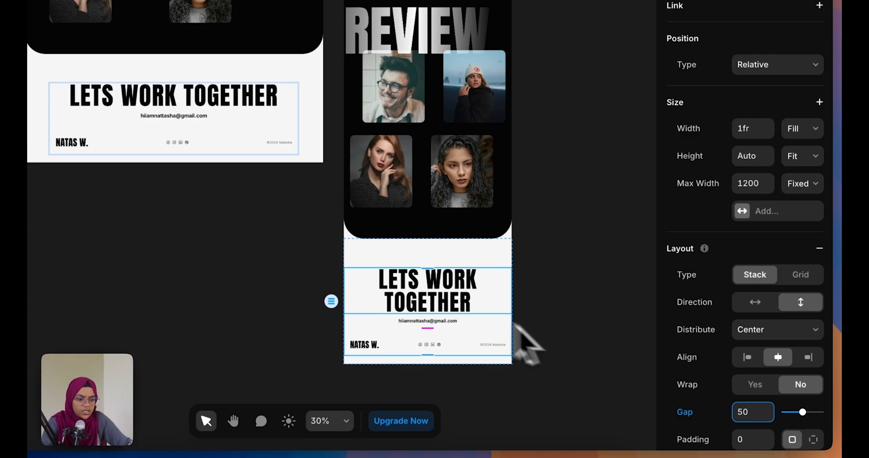
{"action": "left_click", "coordinate": [520, 365]}
Give the white Lets Work Together section 100 top and 20 bottom padding
{"action": "left_click", "coordinate": [460, 267]}
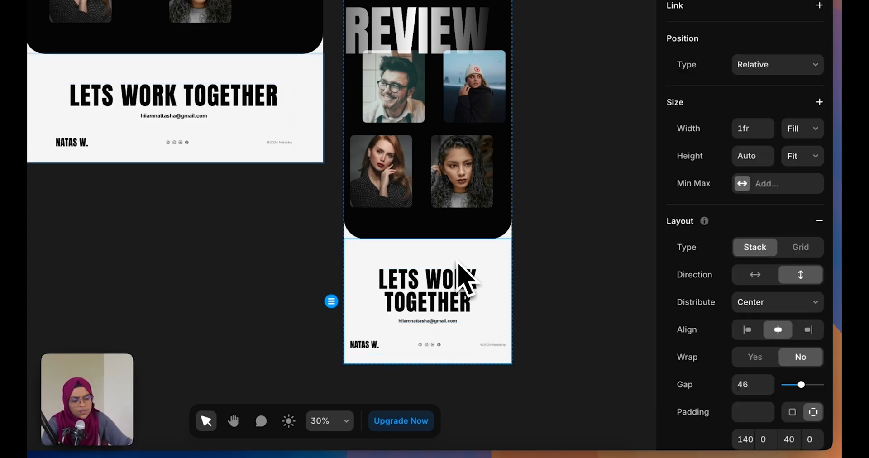
{"action": "type", "text": "100"}
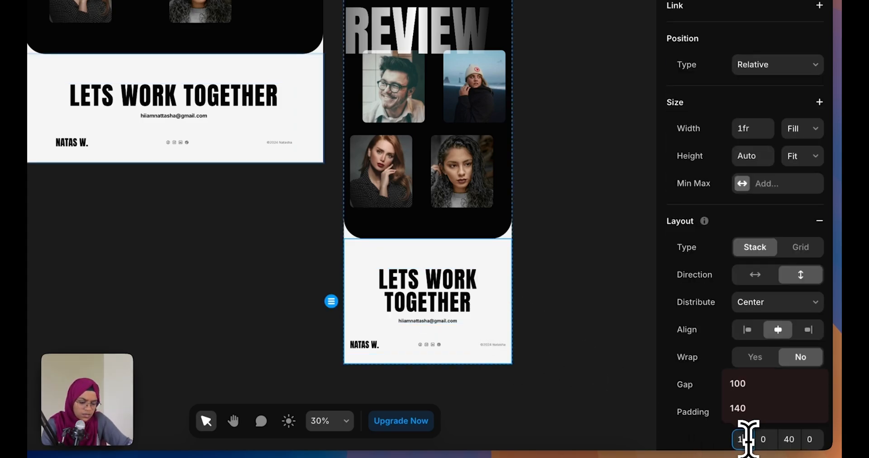
{"action": "key", "text": "Return"}
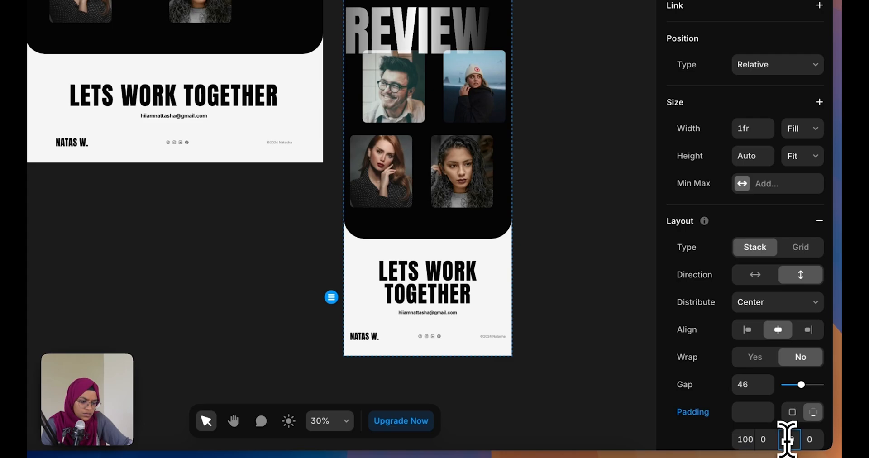
{"action": "type", "text": "20"}
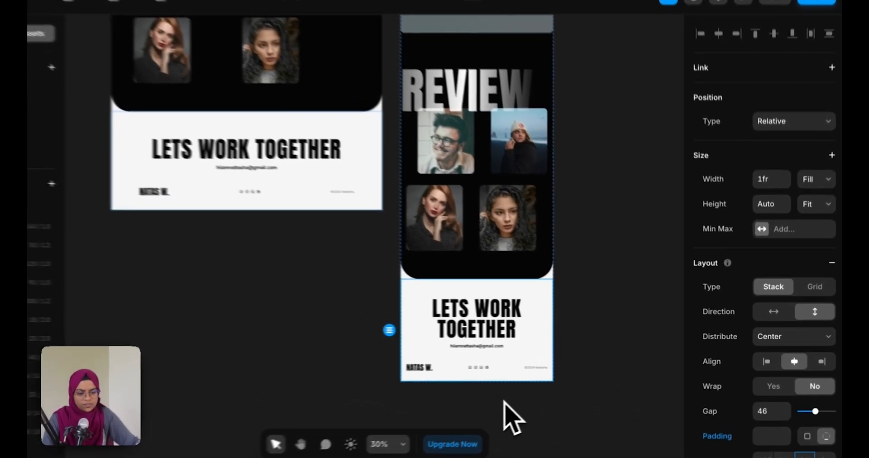
{"action": "left_click", "coordinate": [537, 384]}
{"action": "left_click", "coordinate": [513, 371]}
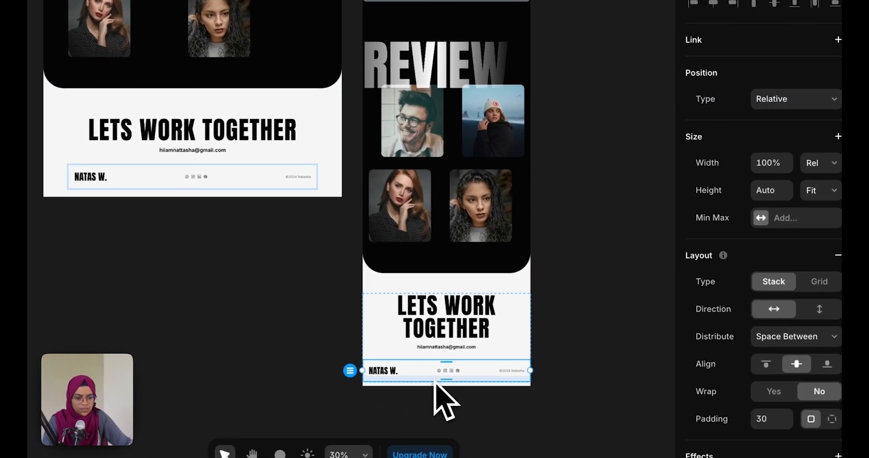
{"action": "left_click", "coordinate": [514, 435]}
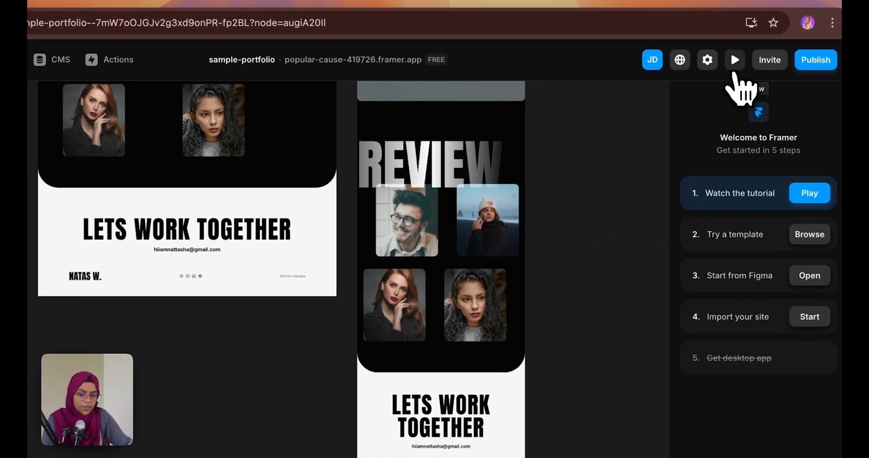
{"action": "left_click", "coordinate": [735, 73]}
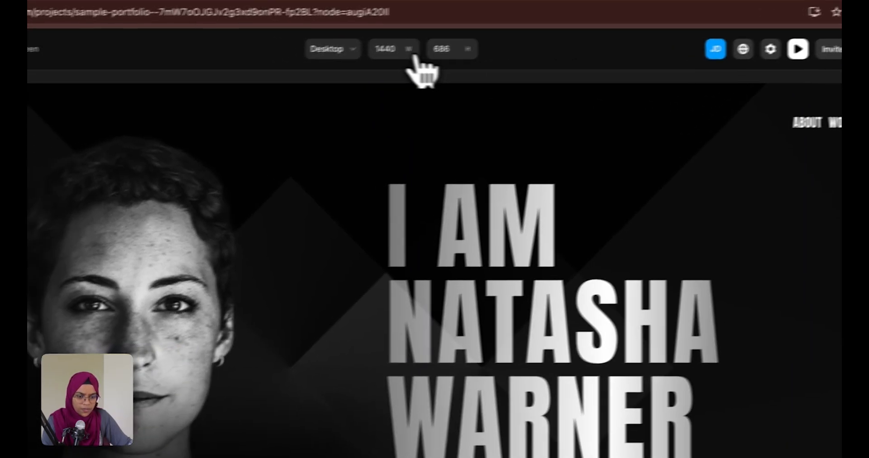
{"action": "left_click", "coordinate": [284, 59]}
{"action": "left_click", "coordinate": [378, 96]}
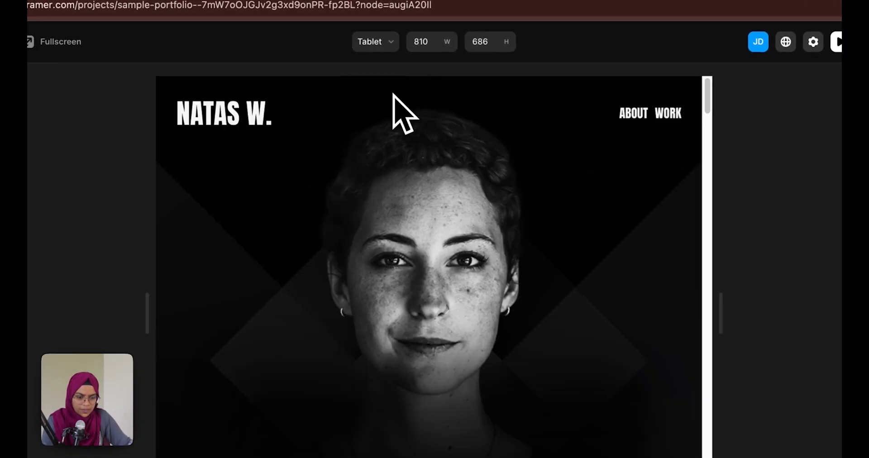
{"action": "scroll", "coordinate": [491, 313], "scroll_direction": "down", "scroll_amount": 5}
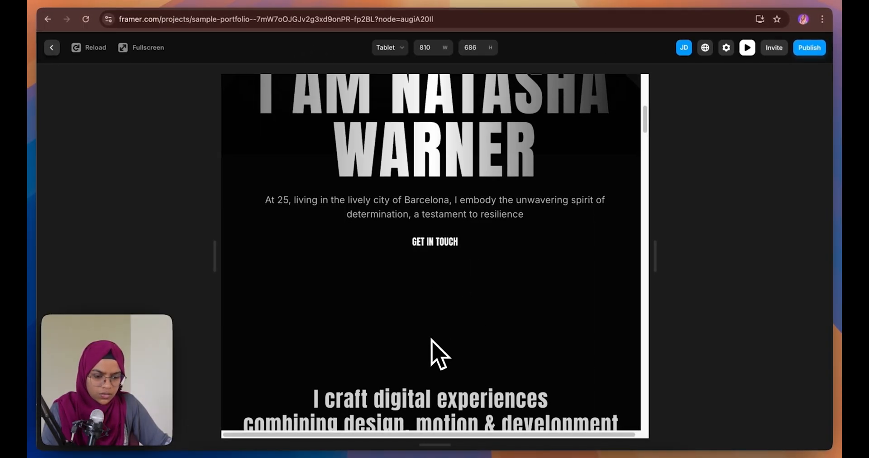
{"action": "scroll", "coordinate": [431, 347], "scroll_direction": "down", "scroll_amount": 10}
{"action": "scroll", "coordinate": [437, 356], "scroll_direction": "down", "scroll_amount": 5}
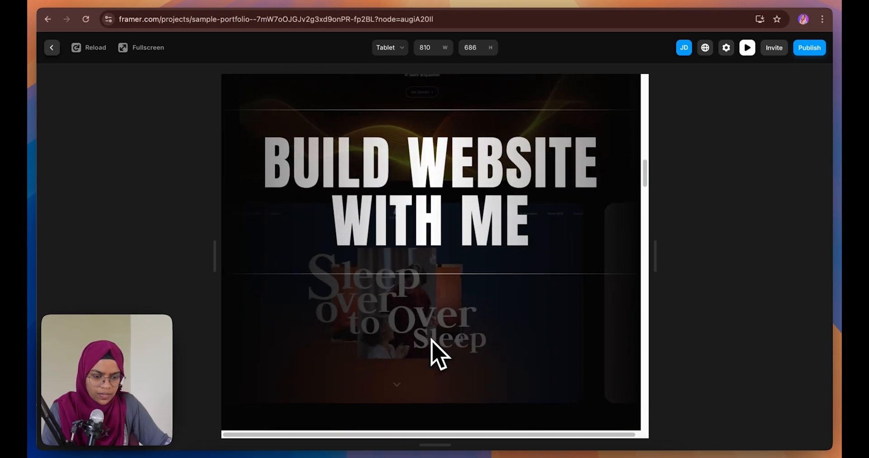
{"action": "scroll", "coordinate": [433, 342], "scroll_direction": "down", "scroll_amount": 10}
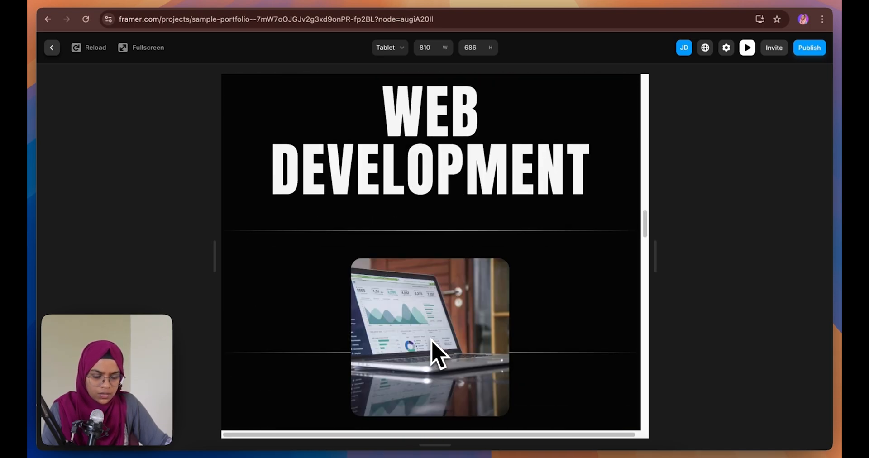
{"action": "scroll", "coordinate": [432, 341], "scroll_direction": "down", "scroll_amount": 10}
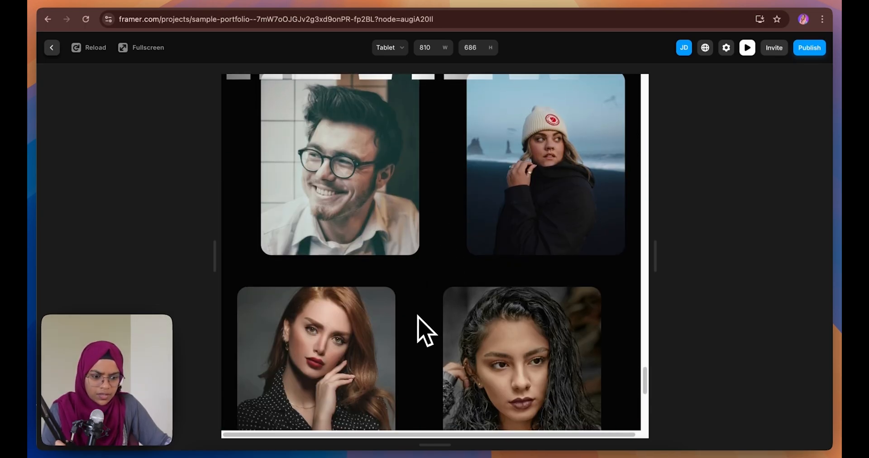
{"action": "scroll", "coordinate": [425, 330], "scroll_direction": "down", "scroll_amount": 8}
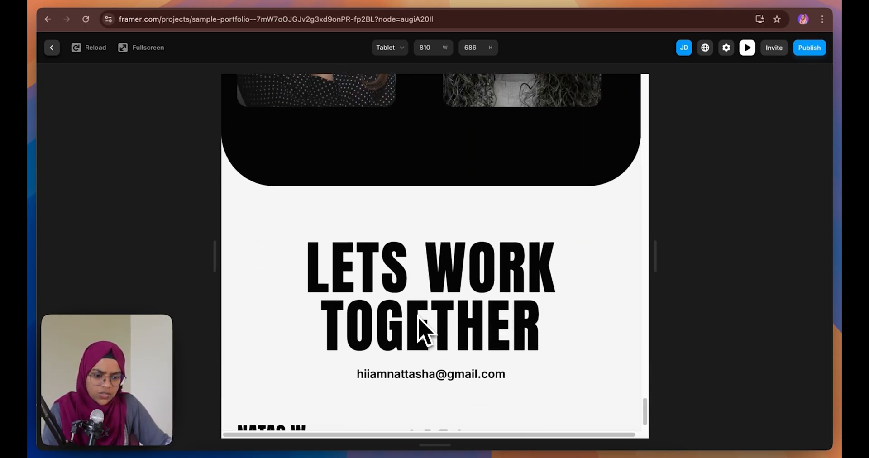
{"action": "scroll", "coordinate": [426, 332], "scroll_direction": "down", "scroll_amount": 2}
{"action": "scroll", "coordinate": [424, 330], "scroll_direction": "up", "scroll_amount": 5}
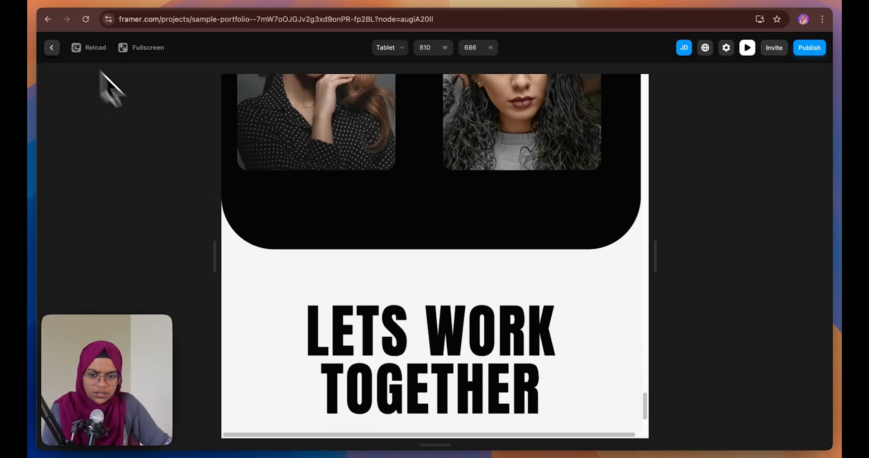
{"action": "left_click", "coordinate": [52, 48]}
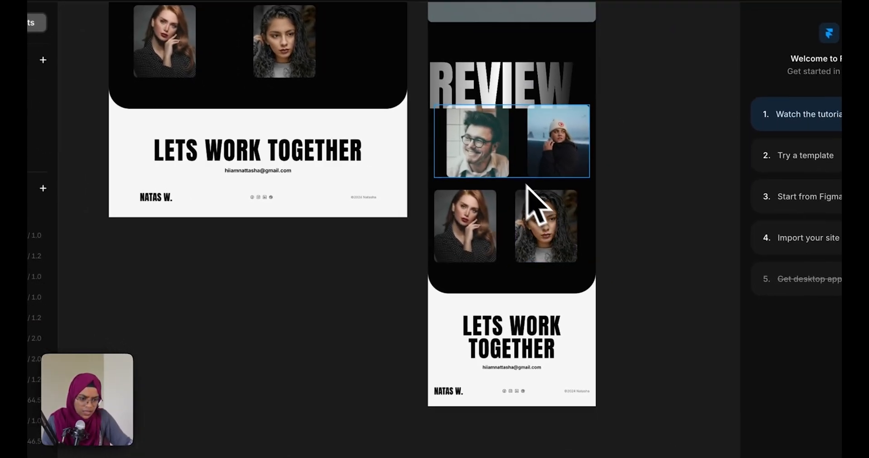
Set the gap to 60 in both the top and bottom review photo rows
{"action": "left_click", "coordinate": [507, 174]}
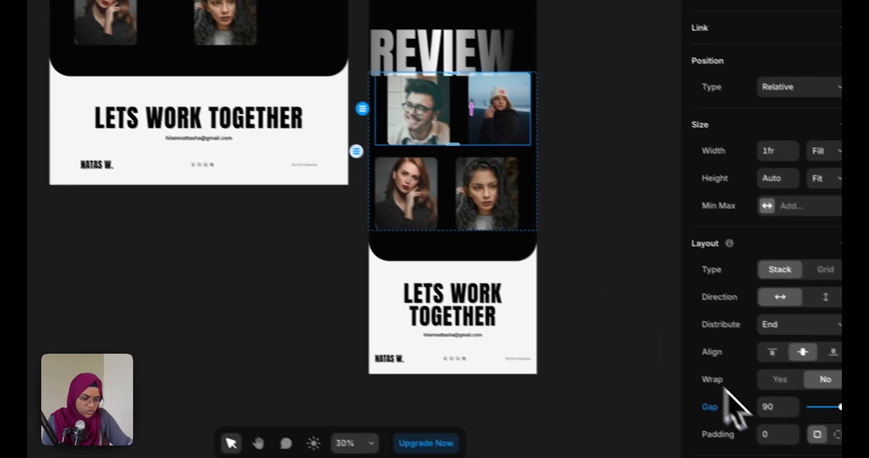
{"action": "left_click", "coordinate": [835, 437]}
{"action": "type", "text": "60"}
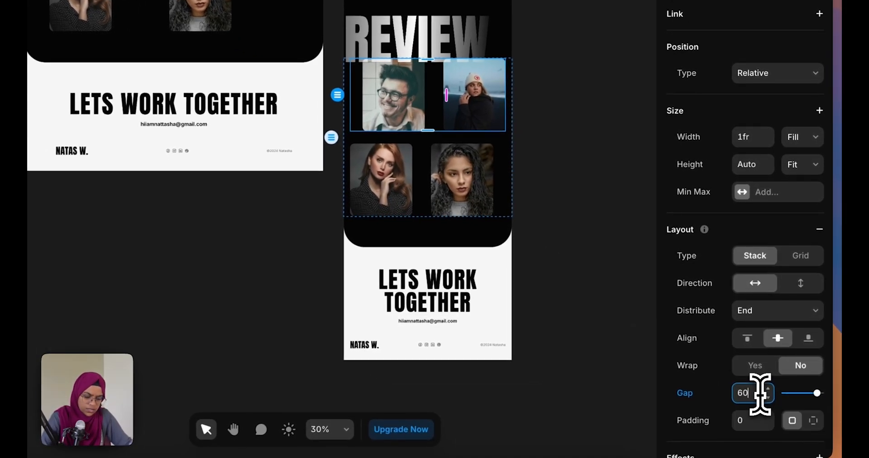
{"action": "key", "text": "Return"}
{"action": "left_click", "coordinate": [436, 207]}
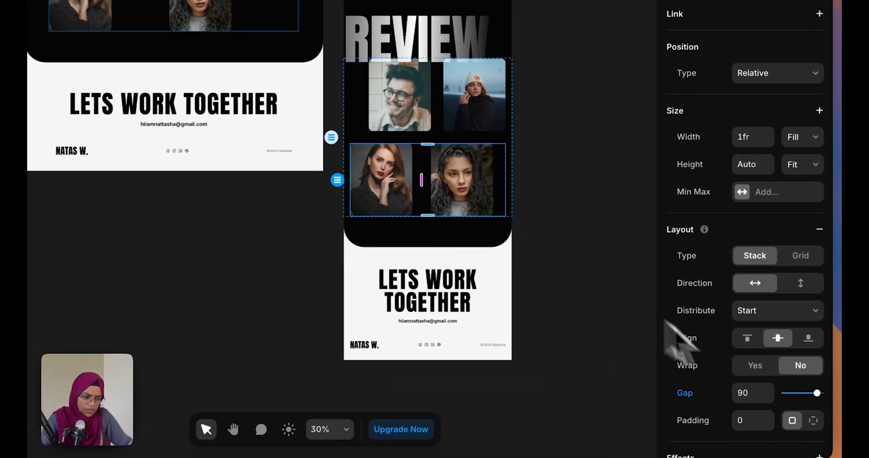
{"action": "left_click", "coordinate": [748, 392]}
{"action": "type", "text": "60"}
{"action": "key", "text": "Return"}
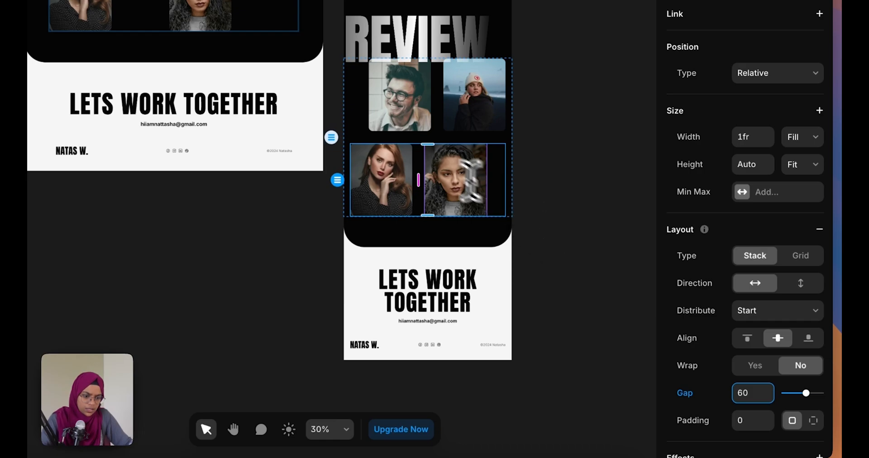
{"action": "left_click", "coordinate": [436, 142]}
{"action": "left_click", "coordinate": [563, 282]}
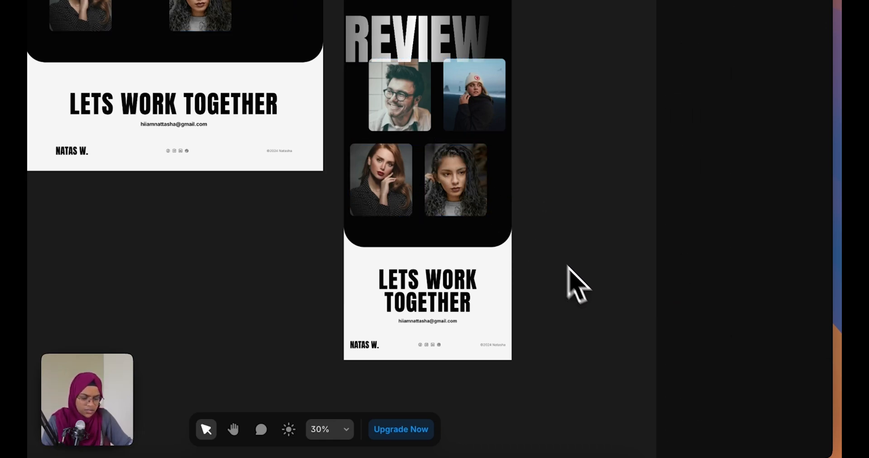
Reduce the review section's bottom padding from 150 to 100
{"action": "left_click", "coordinate": [434, 234]}
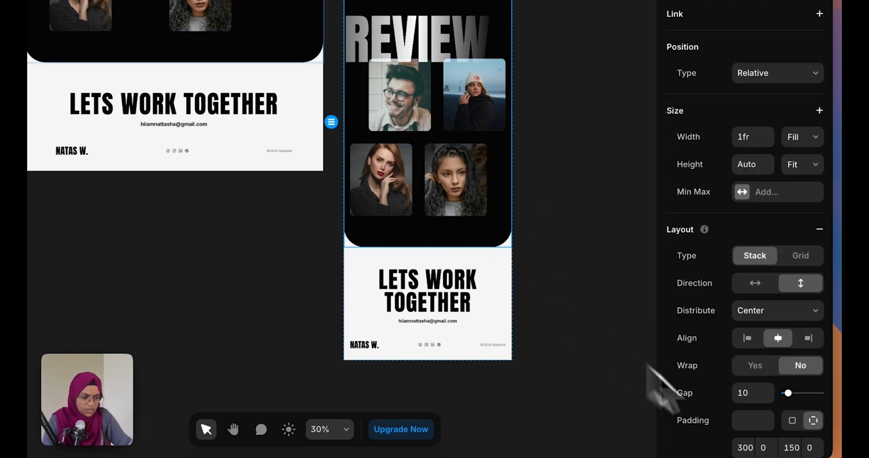
{"action": "left_click", "coordinate": [791, 445]}
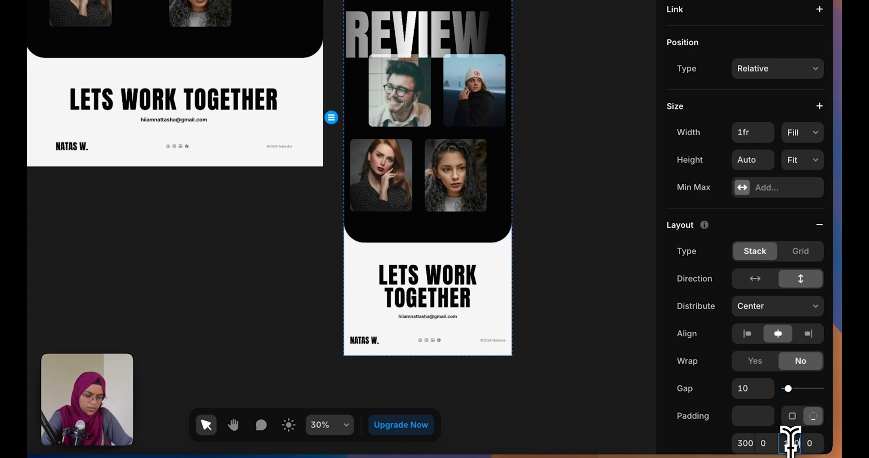
{"action": "type", "text": "100"}
{"action": "key", "text": "Return"}
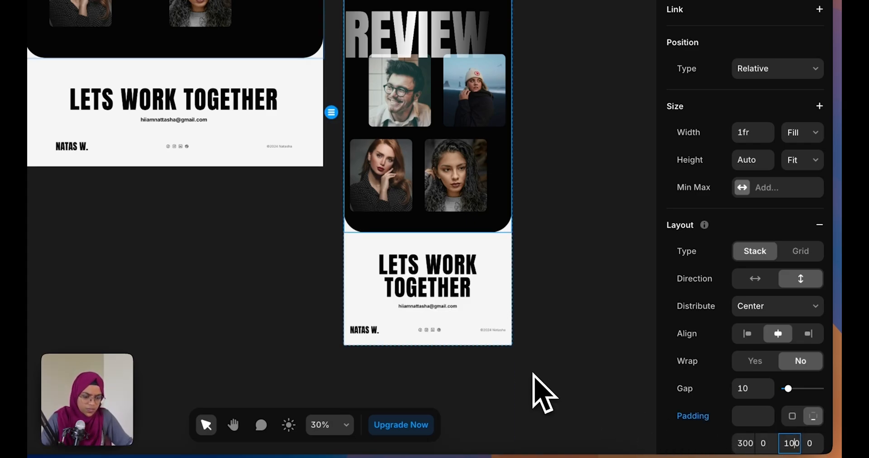
{"action": "left_click", "coordinate": [541, 396]}
{"action": "left_click", "coordinate": [445, 256]}
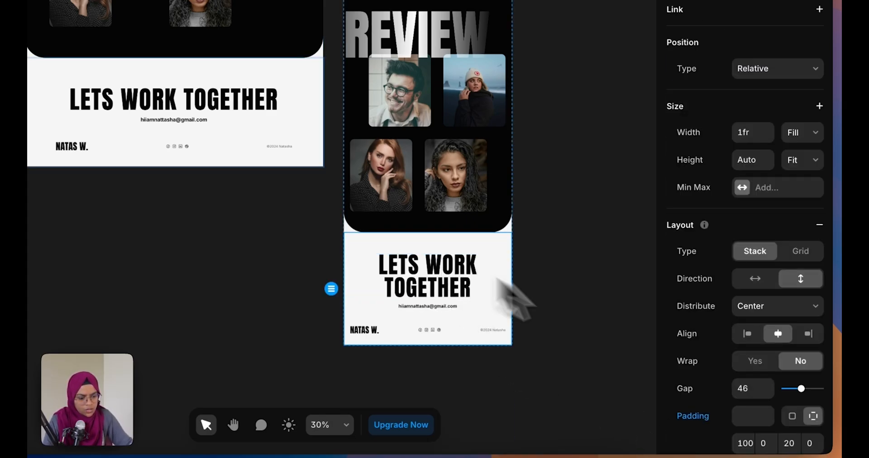
{"action": "left_click", "coordinate": [614, 383]}
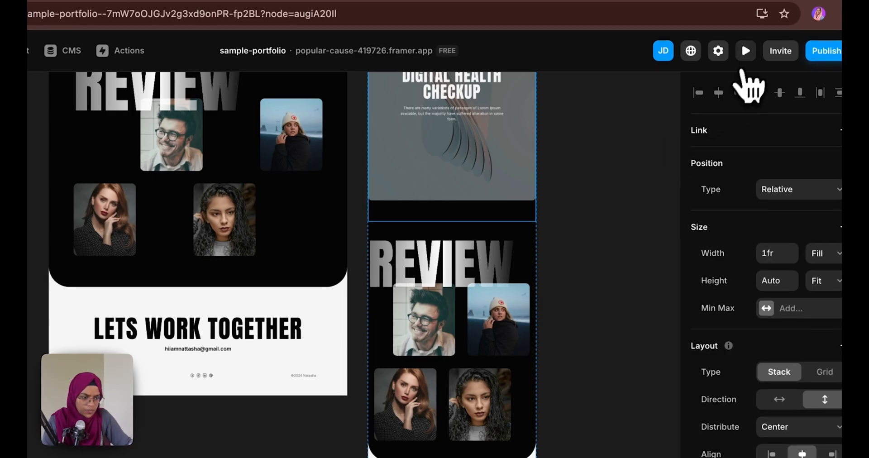
Open the live preview at Tablet size and scroll from the hero down to the project cards
{"action": "left_click", "coordinate": [745, 51]}
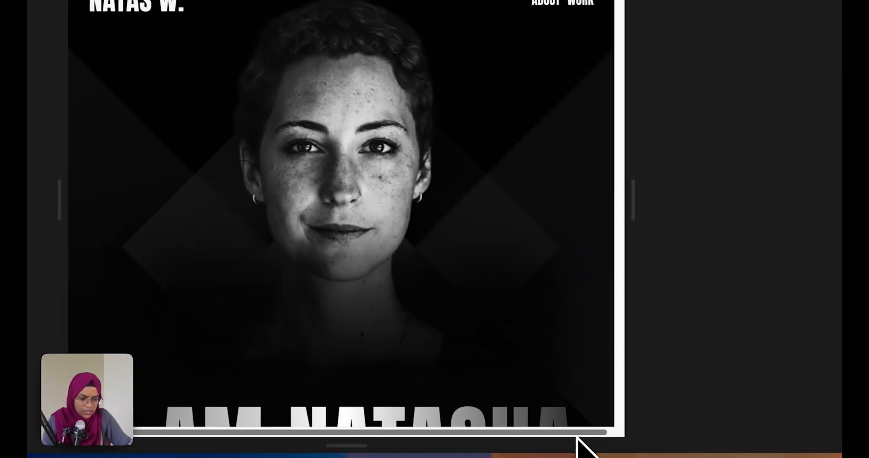
{"action": "scroll", "coordinate": [574, 380], "scroll_direction": "down", "scroll_amount": 15}
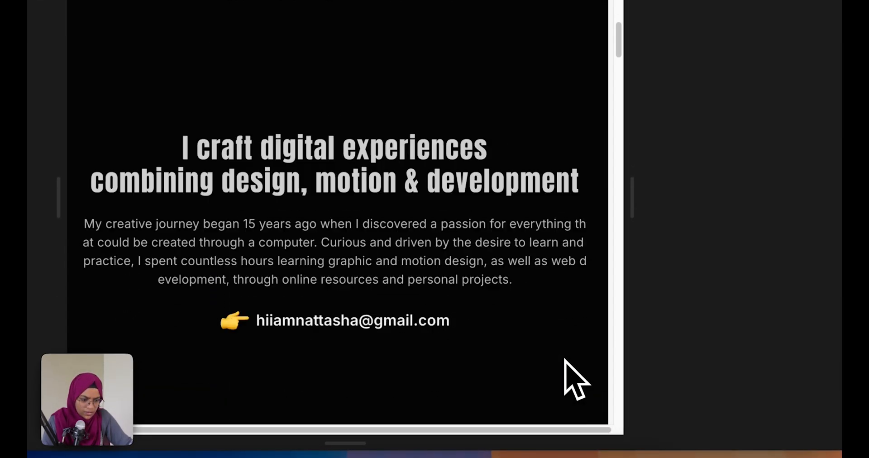
{"action": "scroll", "coordinate": [573, 381], "scroll_direction": "down", "scroll_amount": 10}
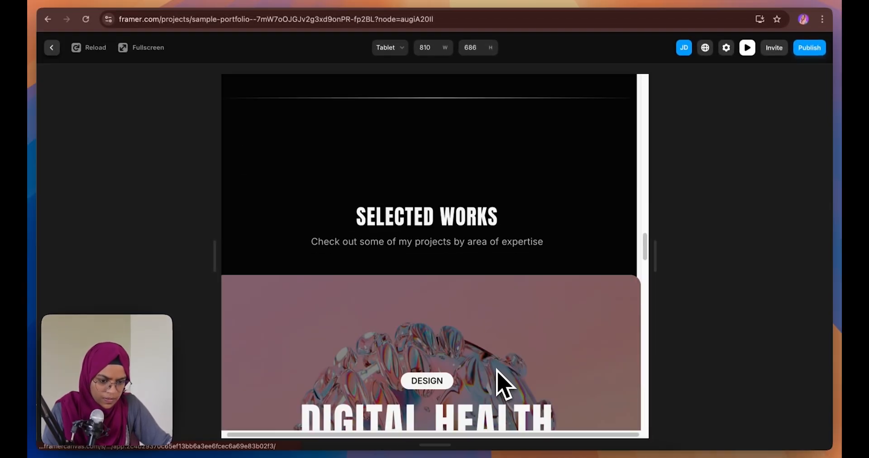
{"action": "scroll", "coordinate": [504, 384], "scroll_direction": "down", "scroll_amount": 8}
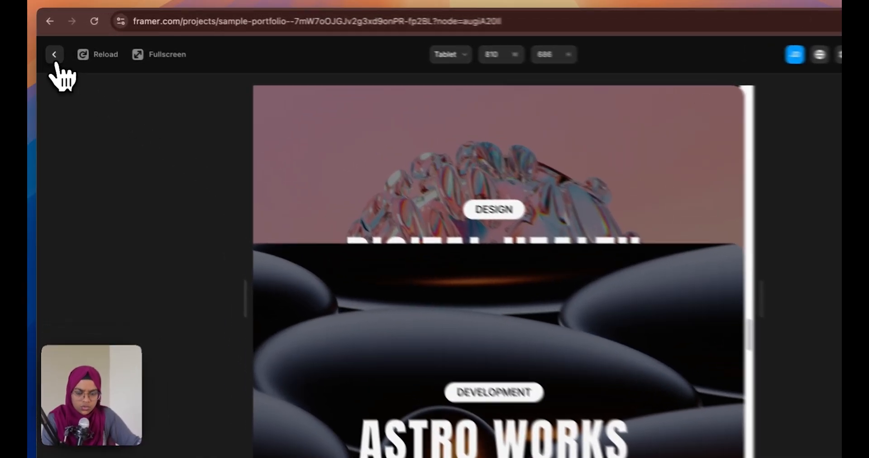
Back in the editor, set the Selected Works section's left and right padding to 30
{"action": "left_click", "coordinate": [52, 47]}
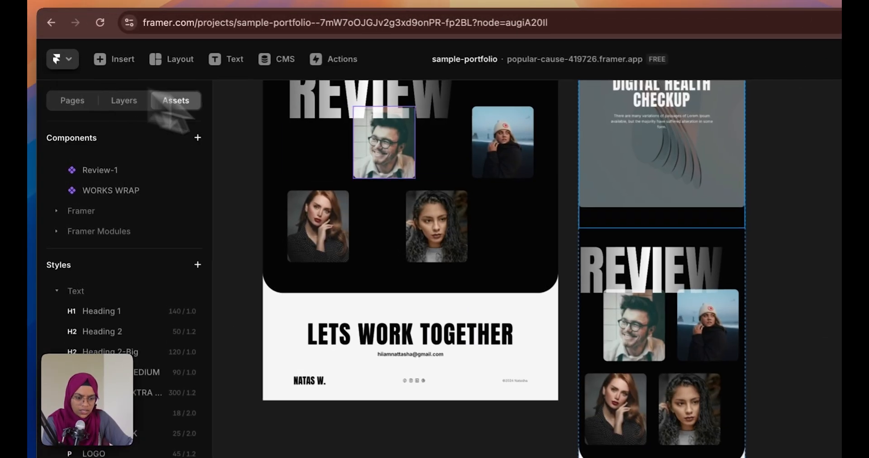
{"action": "scroll", "coordinate": [572, 325], "scroll_direction": "up", "scroll_amount": 3}
{"action": "scroll", "coordinate": [568, 312], "scroll_direction": "up", "scroll_amount": 5}
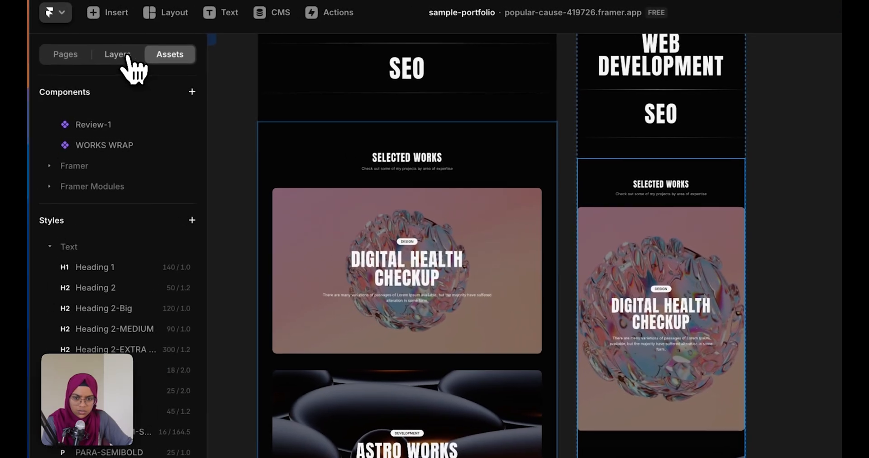
{"action": "left_click", "coordinate": [59, 50]}
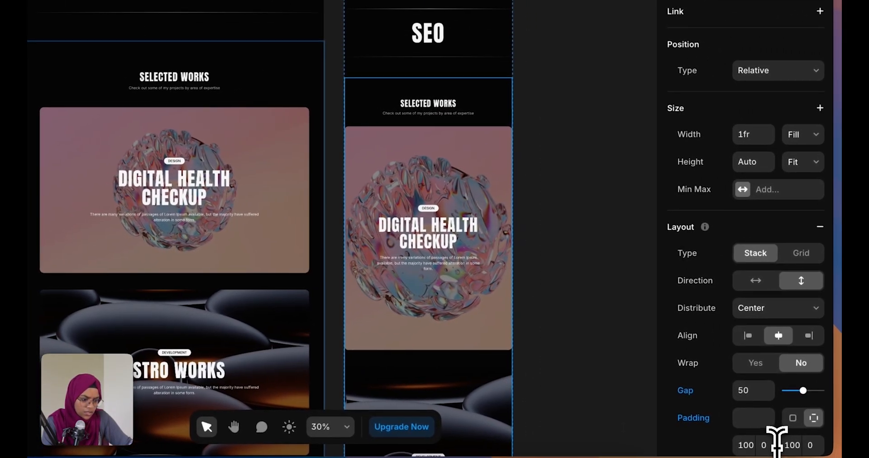
{"action": "left_click", "coordinate": [774, 445]}
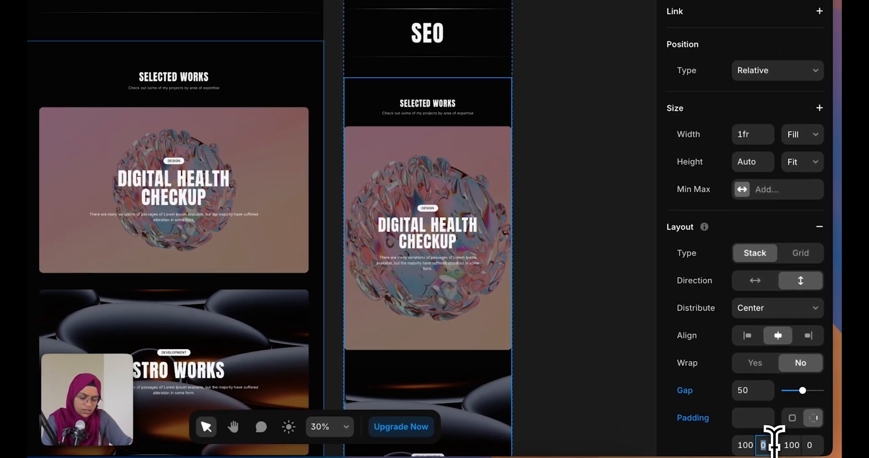
{"action": "type", "text": "20"}
{"action": "left_click", "coordinate": [811, 445]}
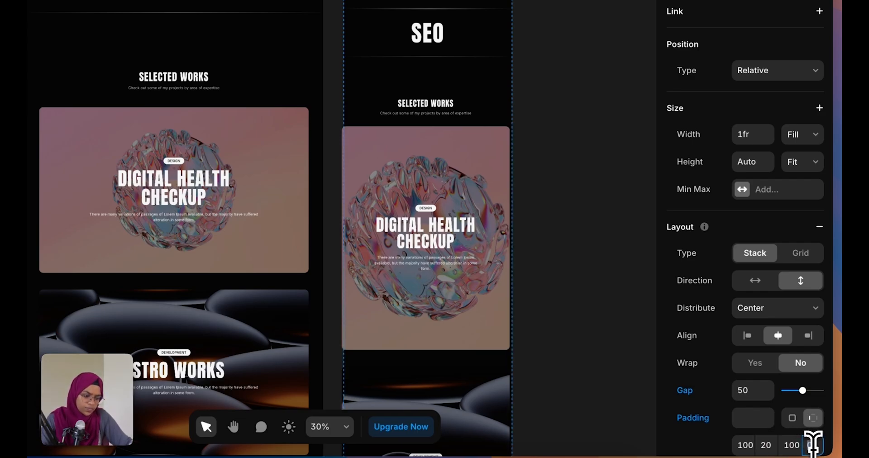
{"action": "key", "text": "Return"}
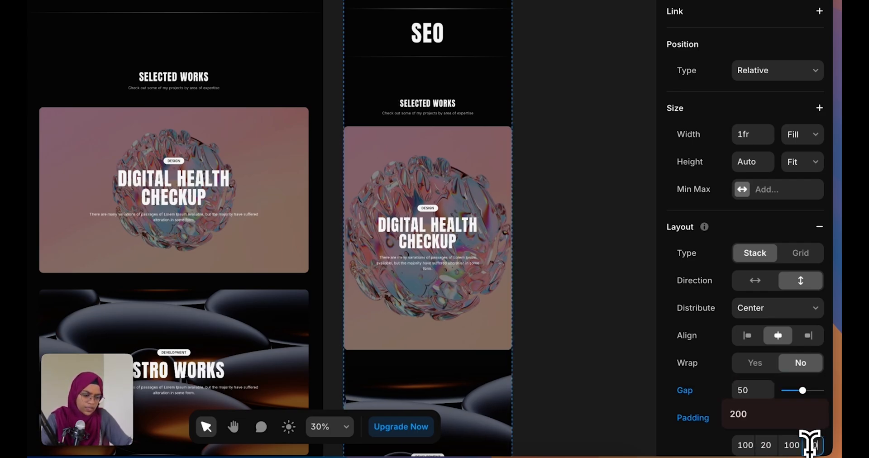
{"action": "left_click", "coordinate": [775, 445]}
{"action": "type", "text": "30"}
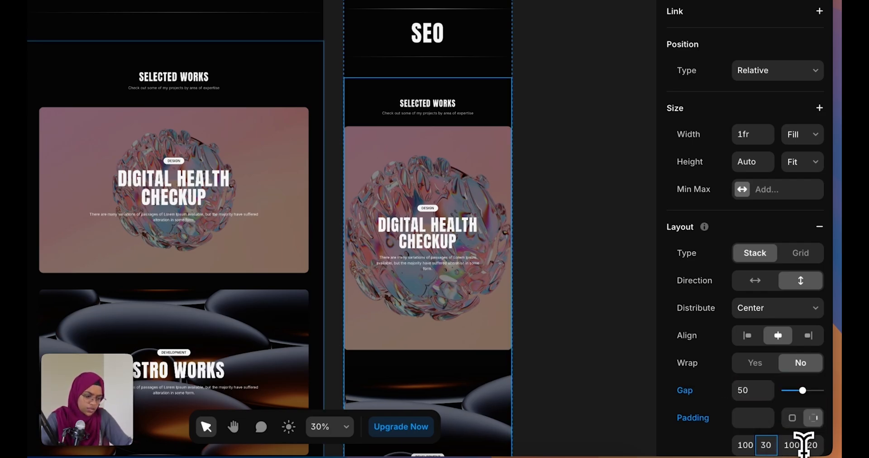
{"action": "left_click", "coordinate": [809, 445]}
{"action": "type", "text": "30"}
{"action": "key", "text": "Return"}
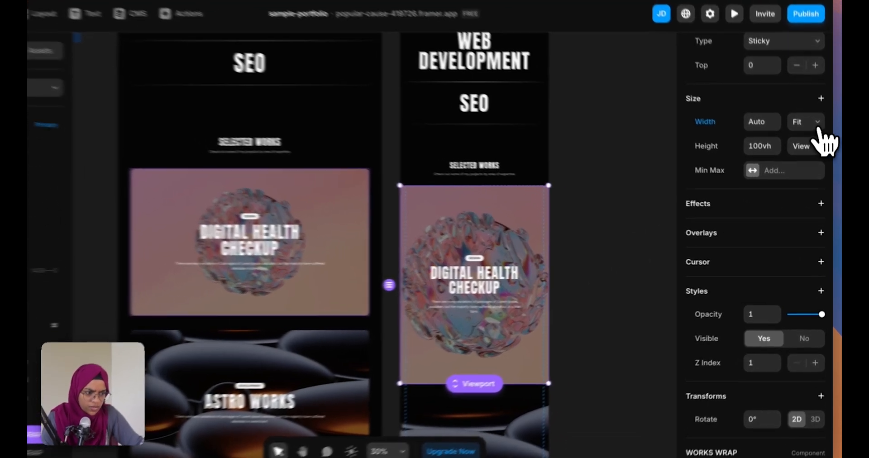
Set the Digital Health Checkup and Astro Works project cards' width to Fill
{"action": "left_click", "coordinate": [810, 142]}
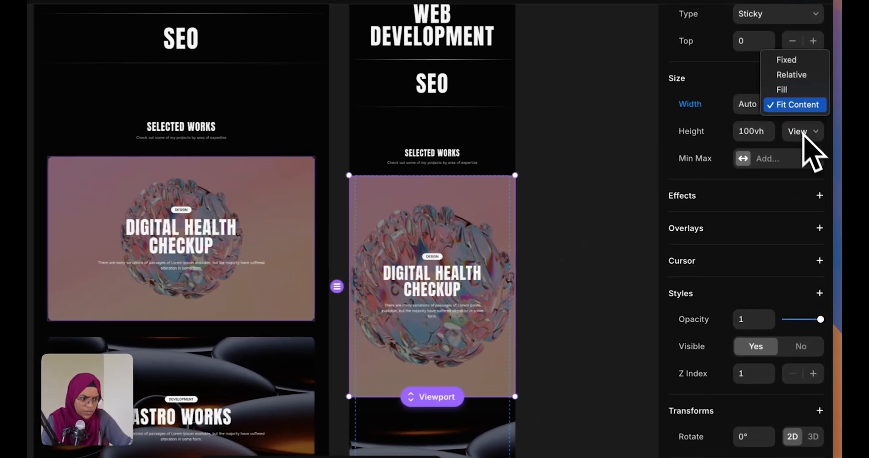
{"action": "left_click", "coordinate": [797, 90]}
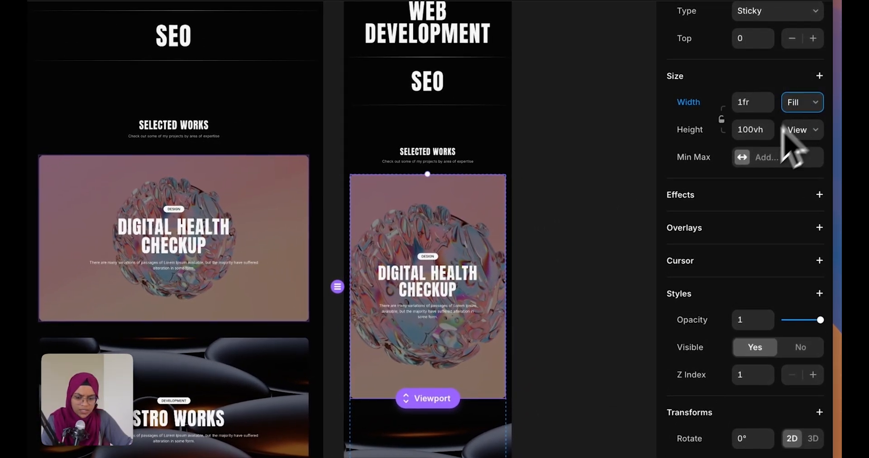
{"action": "left_click", "coordinate": [507, 414]}
{"action": "left_click", "coordinate": [801, 108]}
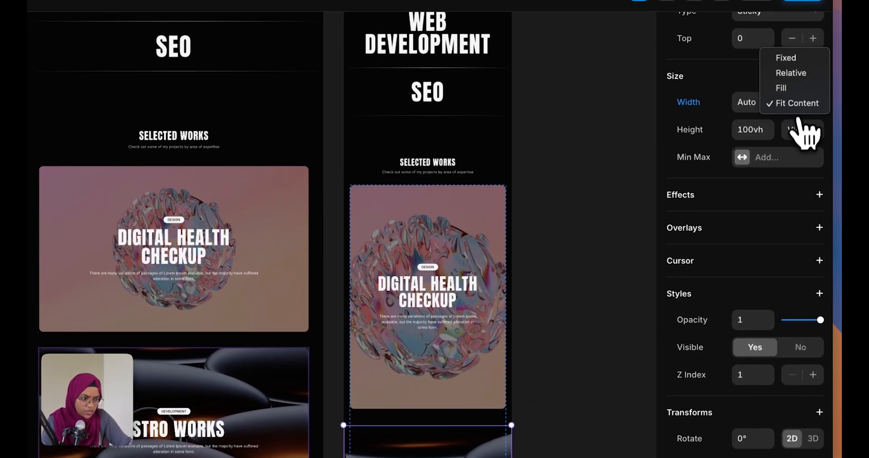
{"action": "left_click", "coordinate": [783, 88]}
{"action": "scroll", "coordinate": [436, 404], "scroll_direction": "down", "scroll_amount": 10}
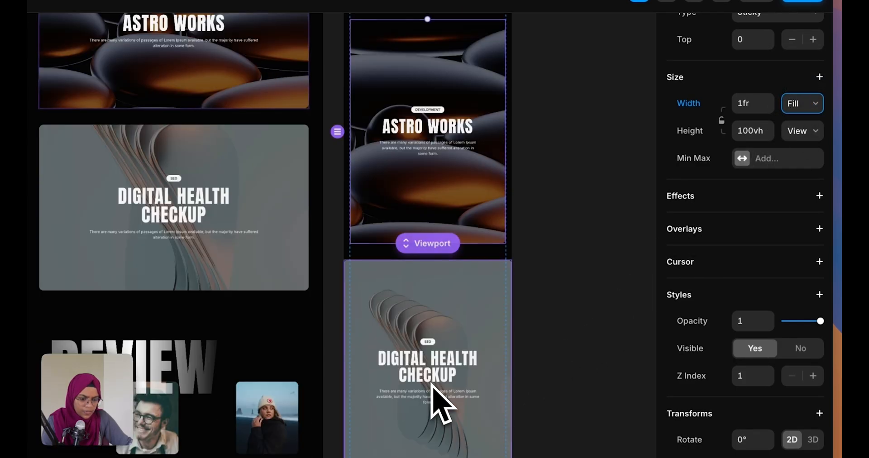
{"action": "left_click", "coordinate": [441, 403]}
{"action": "left_click", "coordinate": [810, 162]}
{"action": "left_click", "coordinate": [798, 162]}
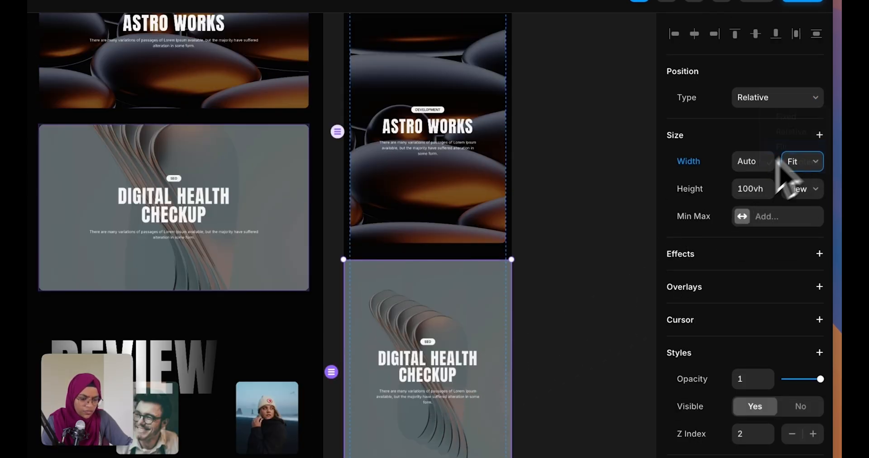
{"action": "left_click", "coordinate": [629, 319]}
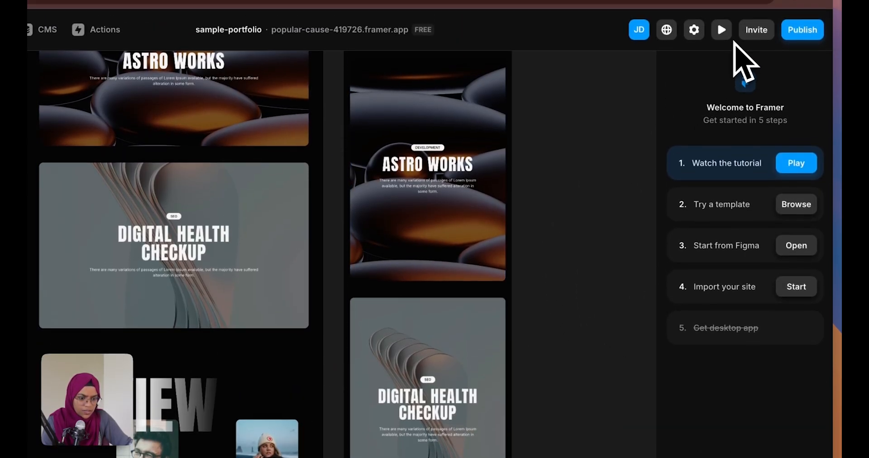
Preview the live site at tablet width and scroll through the page
{"action": "left_click", "coordinate": [724, 32]}
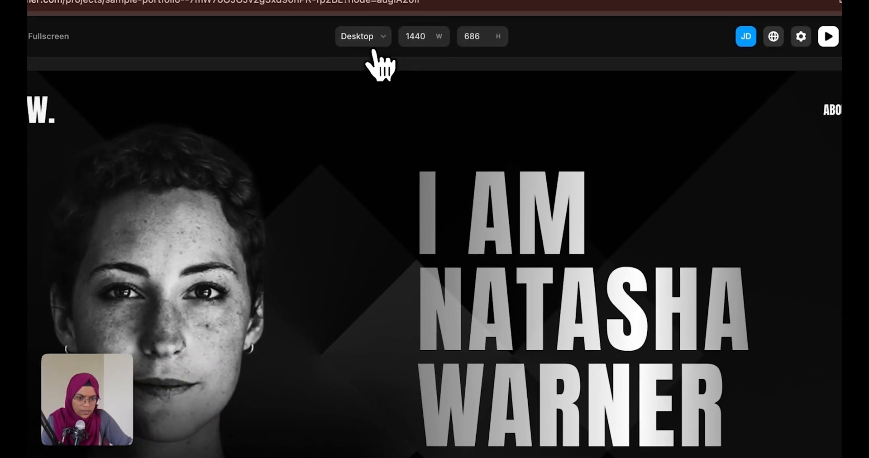
{"action": "left_click", "coordinate": [372, 45]}
{"action": "left_click", "coordinate": [385, 89]}
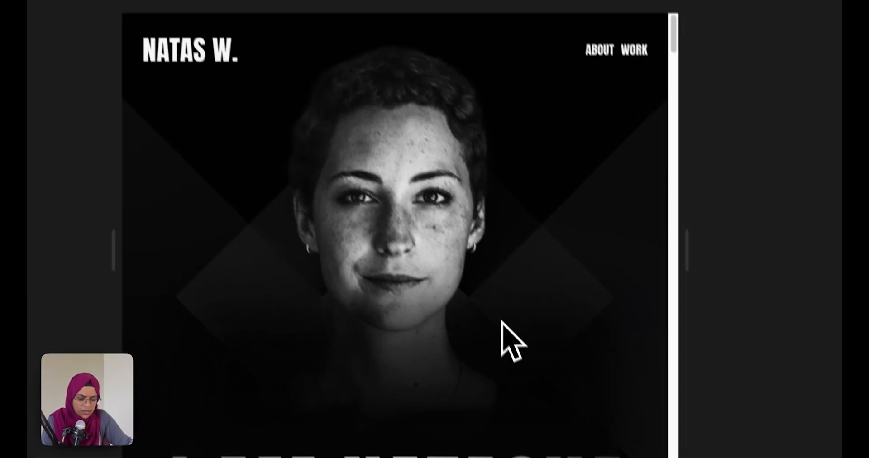
{"action": "scroll", "coordinate": [498, 326], "scroll_direction": "down", "scroll_amount": 3}
{"action": "scroll", "coordinate": [501, 326], "scroll_direction": "down", "scroll_amount": 15}
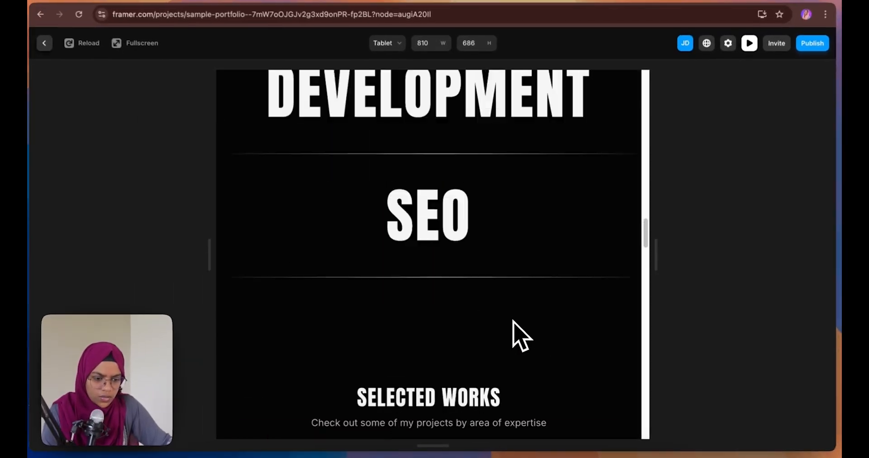
{"action": "scroll", "coordinate": [521, 335], "scroll_direction": "down", "scroll_amount": 15}
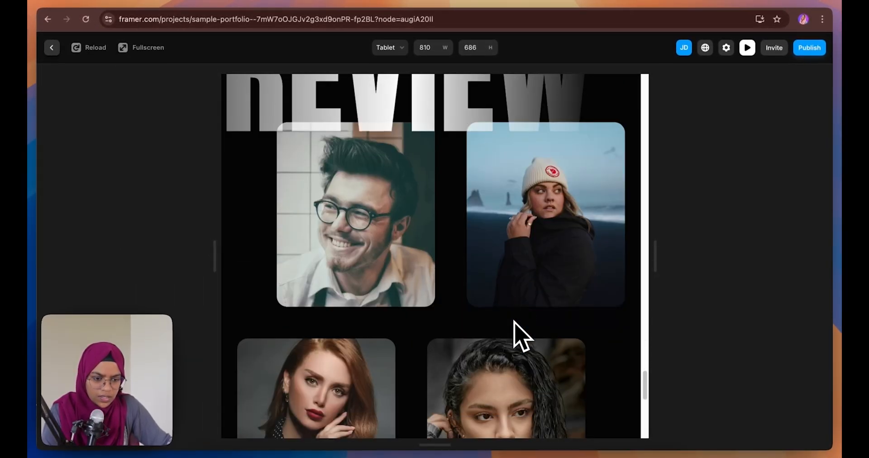
{"action": "scroll", "coordinate": [521, 335], "scroll_direction": "down", "scroll_amount": 10}
Exit the preview and zoom the canvas out to show the Desktop and Tablet frames
{"action": "left_click", "coordinate": [51, 48]}
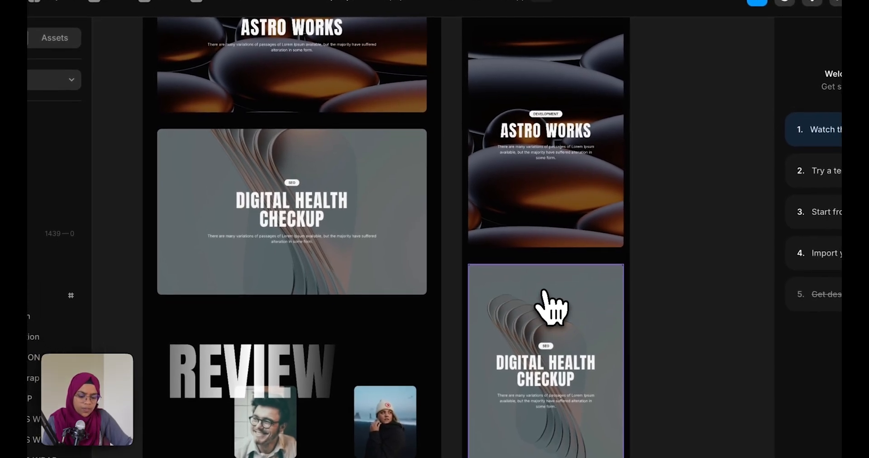
{"action": "scroll", "coordinate": [633, 337], "scroll_direction": "down", "scroll_amount": 4}
{"action": "scroll", "coordinate": [535, 294], "scroll_direction": "down", "scroll_amount": 2}
{"action": "scroll", "coordinate": [535, 295], "scroll_direction": "down", "scroll_amount": 3}
{"action": "scroll", "coordinate": [535, 294], "scroll_direction": "up", "scroll_amount": 5}
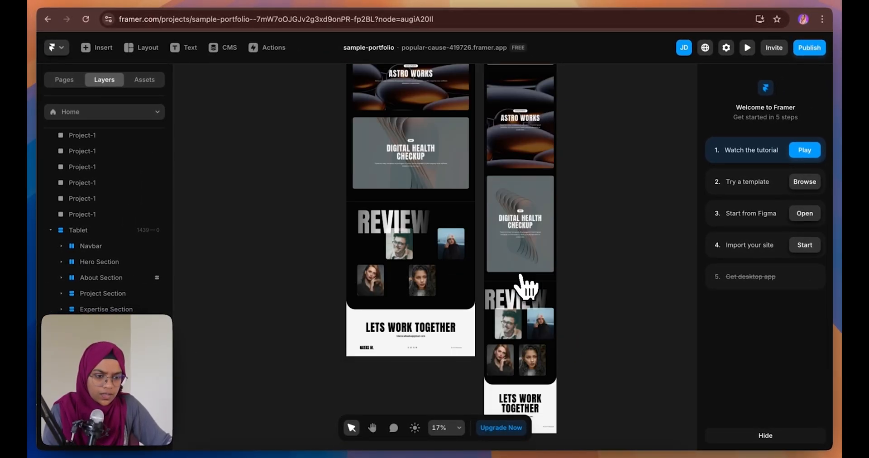
{"action": "scroll", "coordinate": [526, 286], "scroll_direction": "up", "scroll_amount": 6}
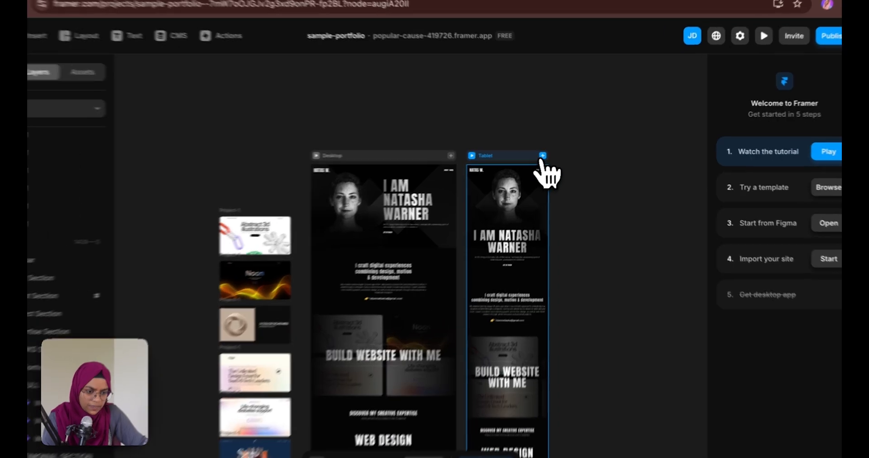
Add a 390-wide Phone breakpoint and lay its navbar out horizontally with 20 padding
{"action": "left_click", "coordinate": [552, 153]}
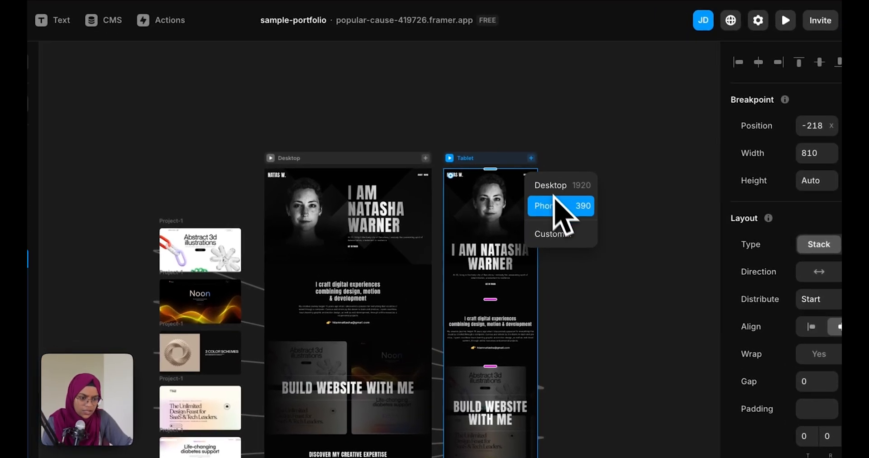
{"action": "left_click", "coordinate": [557, 207]}
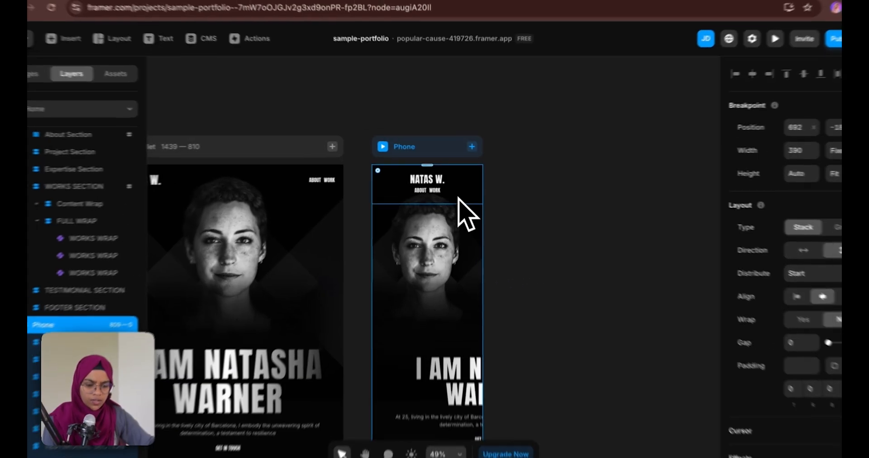
{"action": "left_click", "coordinate": [408, 208]}
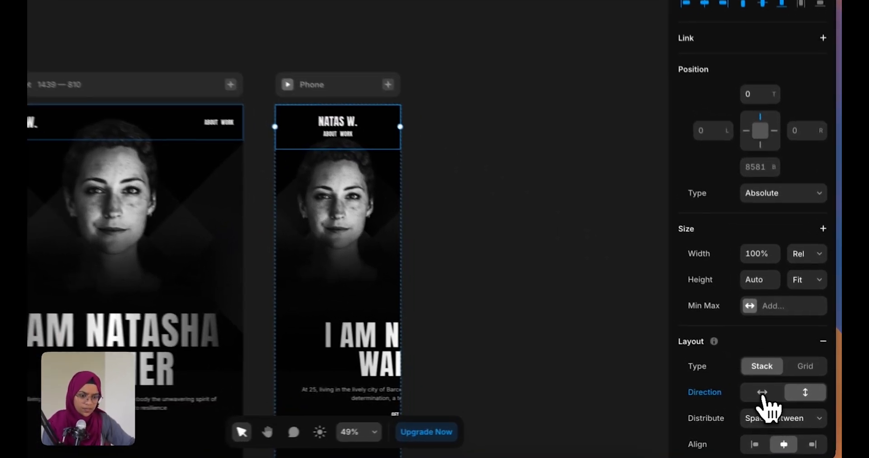
{"action": "left_click", "coordinate": [773, 395]}
{"action": "scroll", "coordinate": [765, 421], "scroll_direction": "down", "scroll_amount": 2}
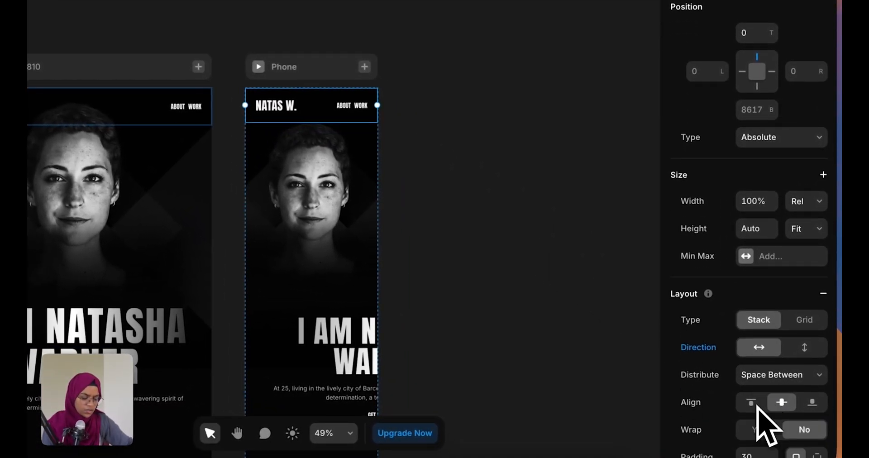
{"action": "type", "text": "20"}
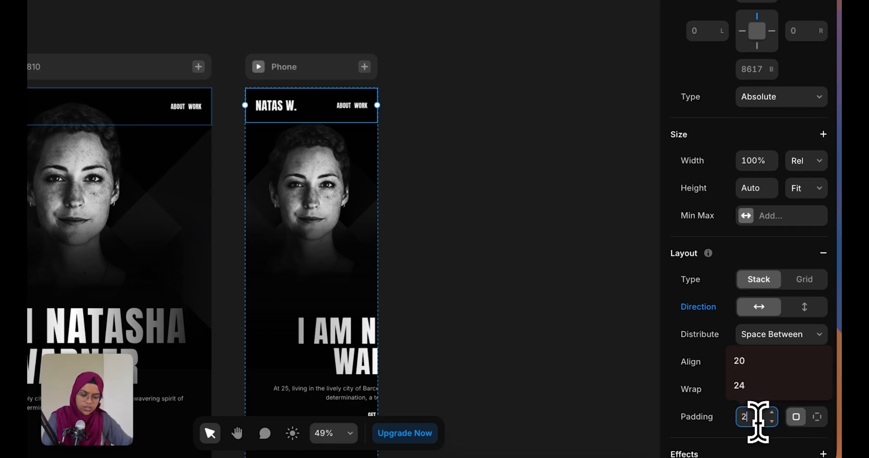
{"action": "key", "text": "Return"}
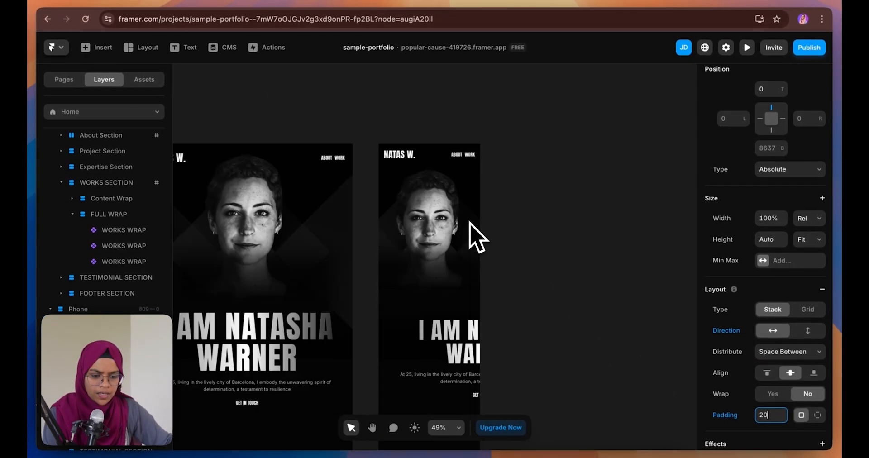
{"action": "scroll", "coordinate": [475, 238], "scroll_direction": "down", "scroll_amount": 3}
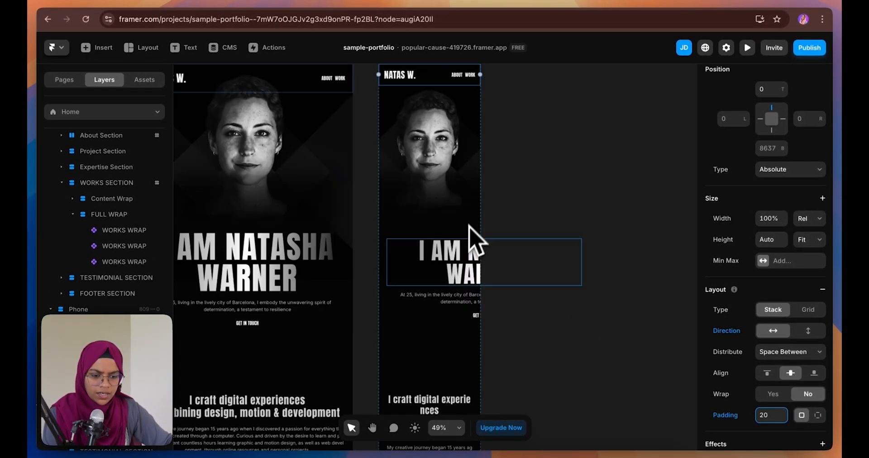
Set the phone hero's Content Wrap width to 100% relative
{"action": "left_click", "coordinate": [451, 316]}
{"action": "double_click", "coordinate": [453, 315]}
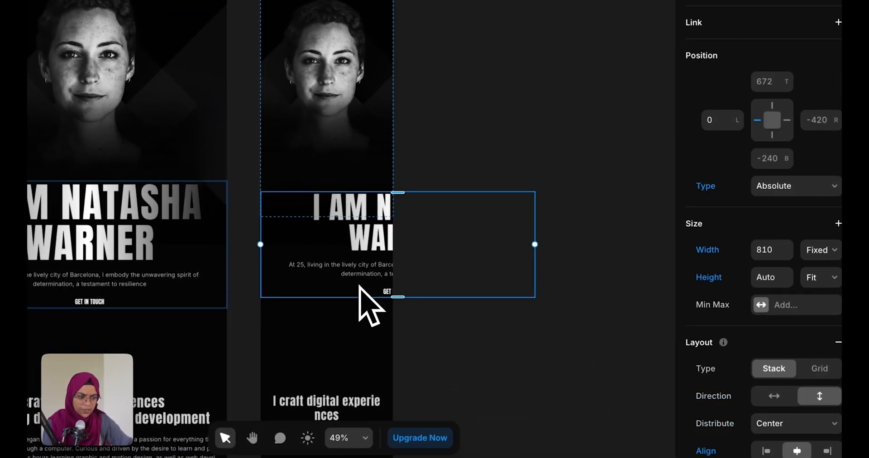
{"action": "left_click", "coordinate": [810, 251]}
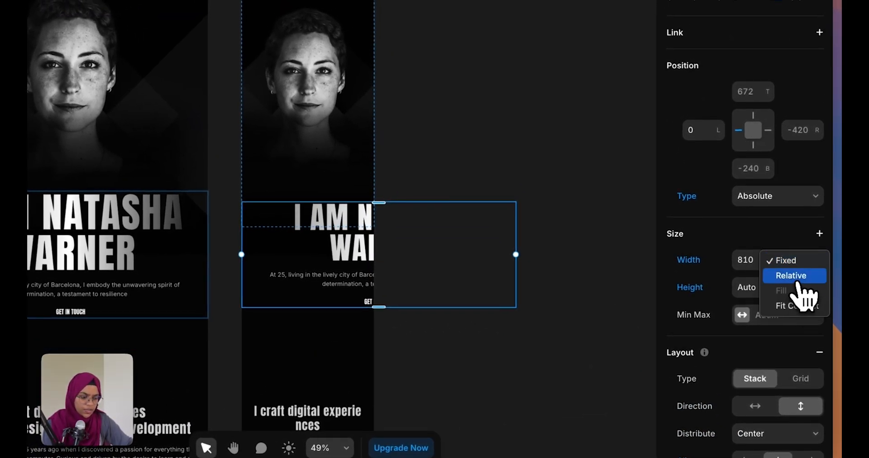
{"action": "left_click", "coordinate": [797, 277]}
{"action": "left_click", "coordinate": [750, 260]}
{"action": "type", "text": "100"}
{"action": "key", "text": "Return"}
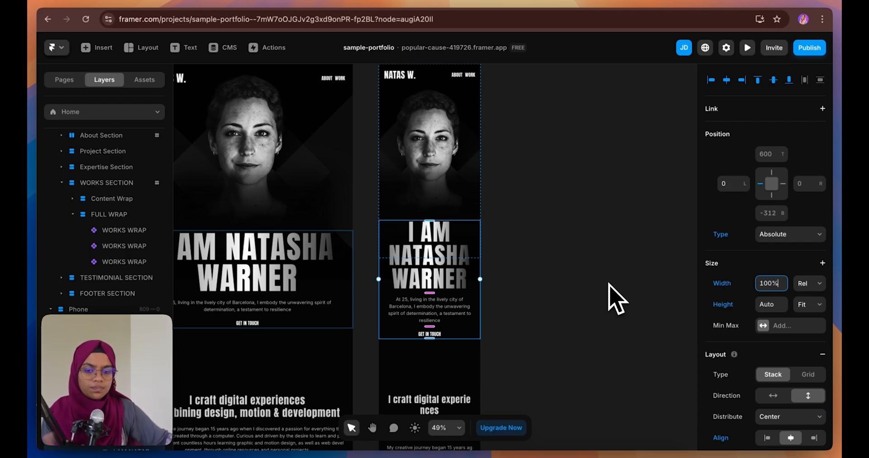
Move the hero text stack up and shorten the hero section to 1042 high
{"action": "left_click", "coordinate": [609, 284]}
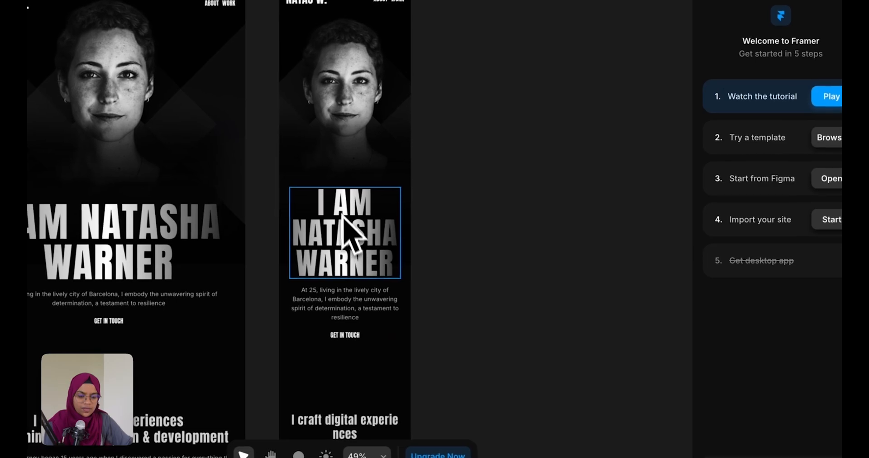
{"action": "left_click", "coordinate": [401, 237]}
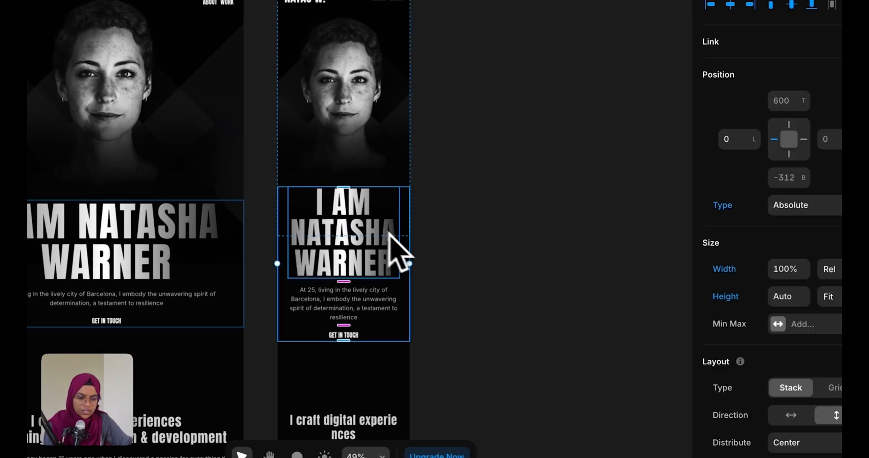
{"action": "left_click_drag", "start_coordinate": [397, 327], "coordinate": [403, 314]}
{"action": "left_click", "coordinate": [398, 364]}
{"action": "left_click_drag", "start_coordinate": [395, 365], "coordinate": [398, 332]}
{"action": "left_click", "coordinate": [442, 363]}
{"action": "key", "text": "space"}
{"action": "left_click_drag", "start_coordinate": [442, 362], "coordinate": [592, 220]}
Give the phone 'I craft digital experiences' section 80 top/bottom and 20 left/right padding
{"action": "left_click", "coordinate": [512, 229]}
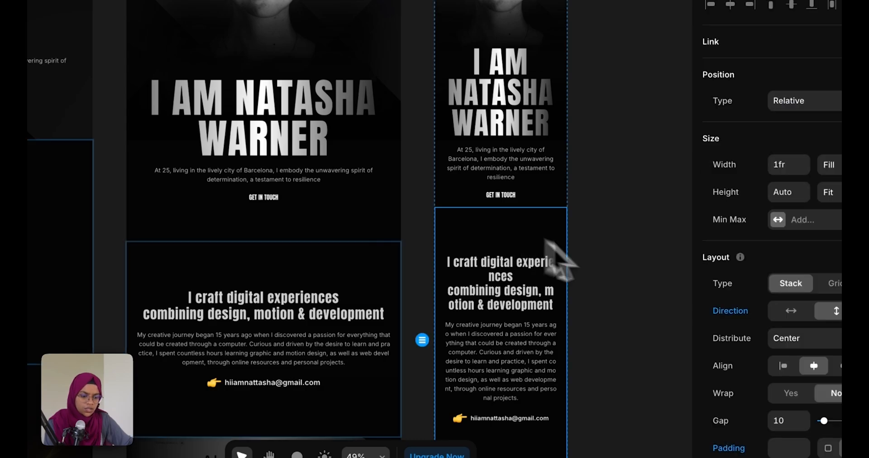
{"action": "left_click", "coordinate": [751, 439]}
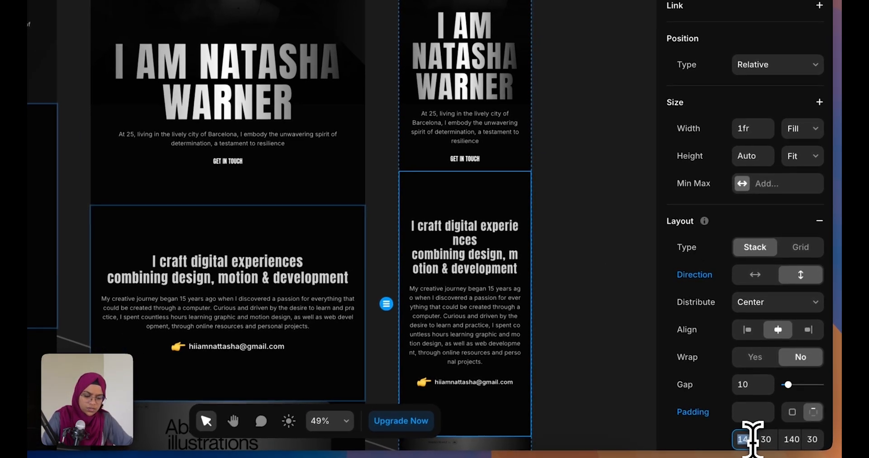
{"action": "type", "text": "80"}
{"action": "left_click", "coordinate": [791, 440]}
{"action": "type", "text": "800"}
{"action": "left_click", "coordinate": [767, 439]}
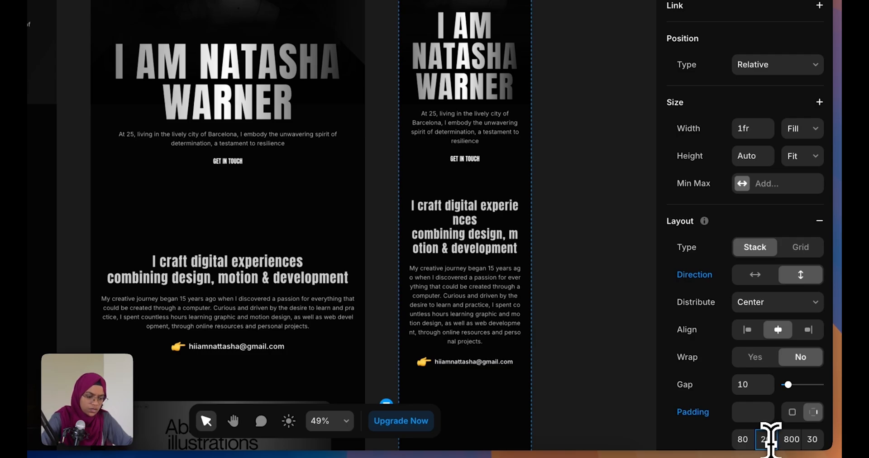
{"action": "type", "text": "20"}
{"action": "left_click", "coordinate": [814, 440]}
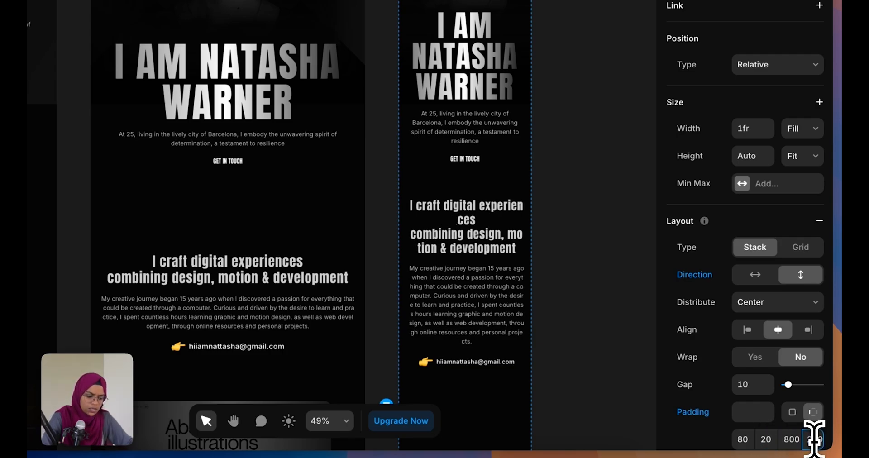
{"action": "type", "text": "200"}
{"action": "key", "text": "Return"}
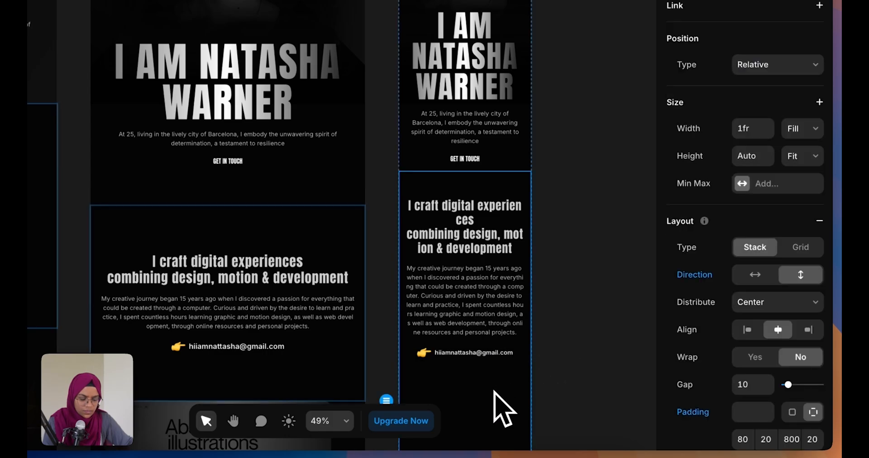
{"action": "scroll", "coordinate": [498, 399], "scroll_direction": "down", "scroll_amount": 4}
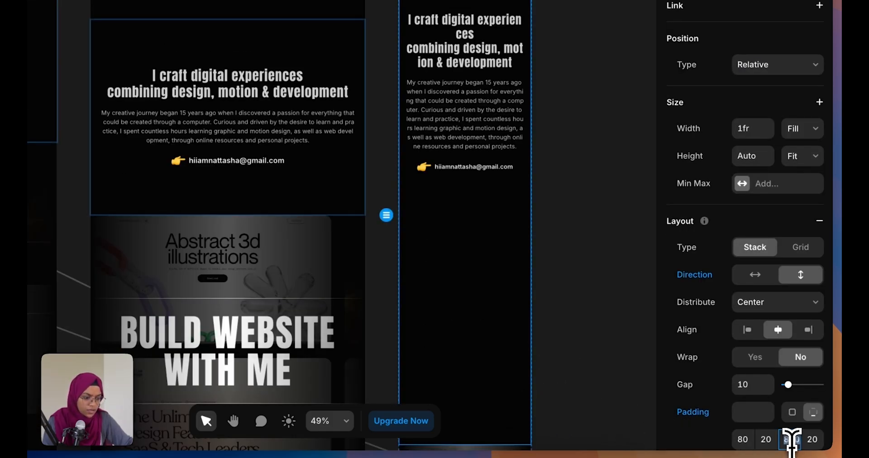
{"action": "type", "text": "80"}
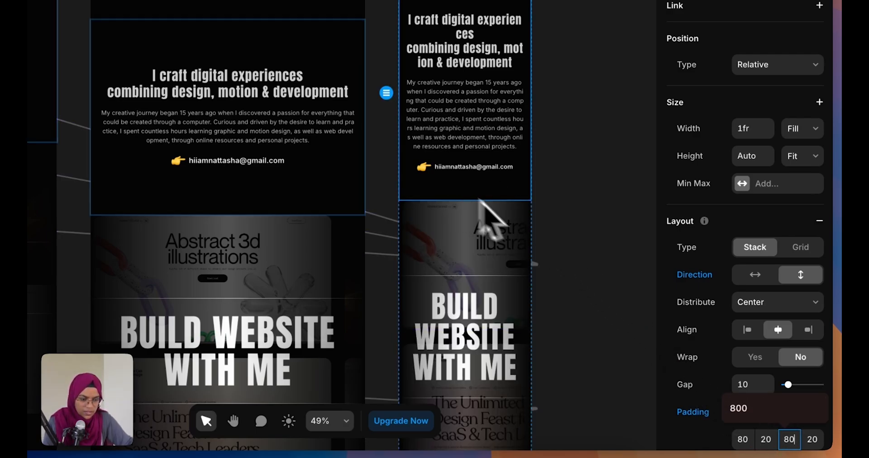
{"action": "left_click", "coordinate": [562, 256]}
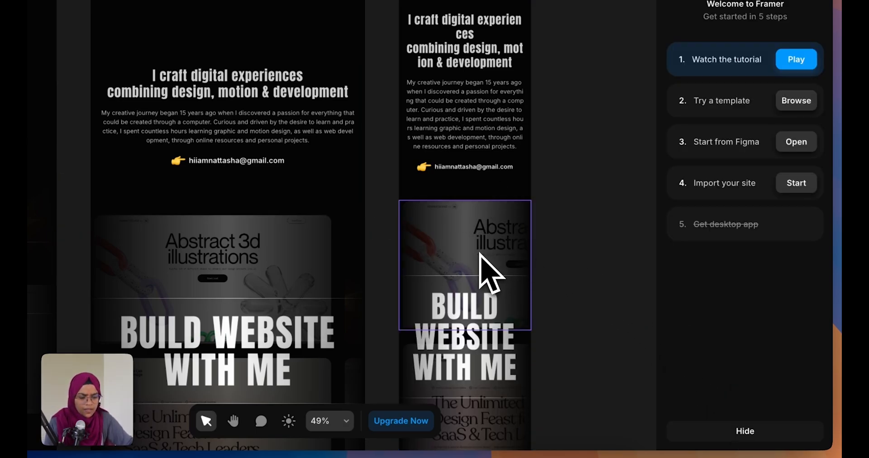
Set the Project Section and its Ticker gap to 30 on the Phone breakpoint
{"action": "scroll", "coordinate": [491, 271], "scroll_direction": "up", "scroll_amount": 5}
{"action": "scroll", "coordinate": [491, 272], "scroll_direction": "down", "scroll_amount": 5}
{"action": "scroll", "coordinate": [493, 269], "scroll_direction": "down", "scroll_amount": 2}
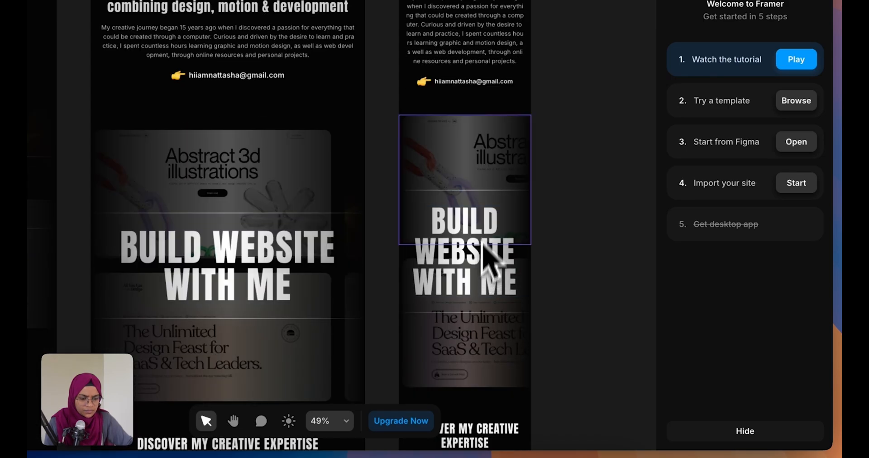
{"action": "left_click", "coordinate": [491, 181]}
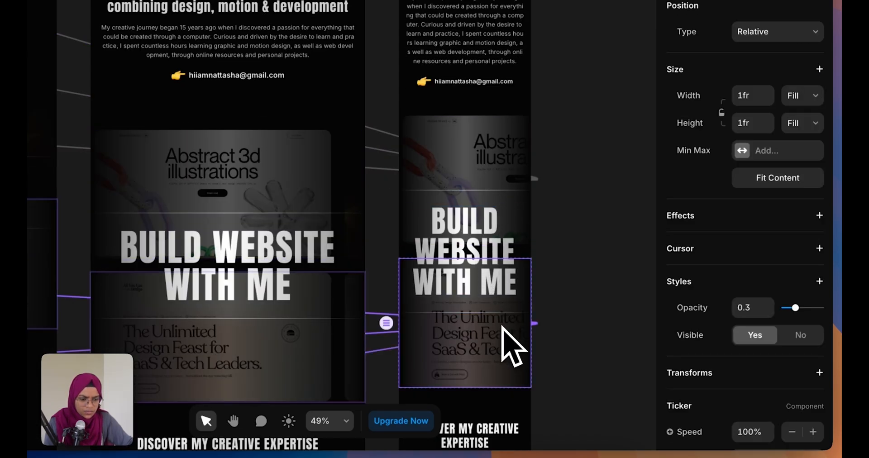
{"action": "left_click", "coordinate": [512, 257]}
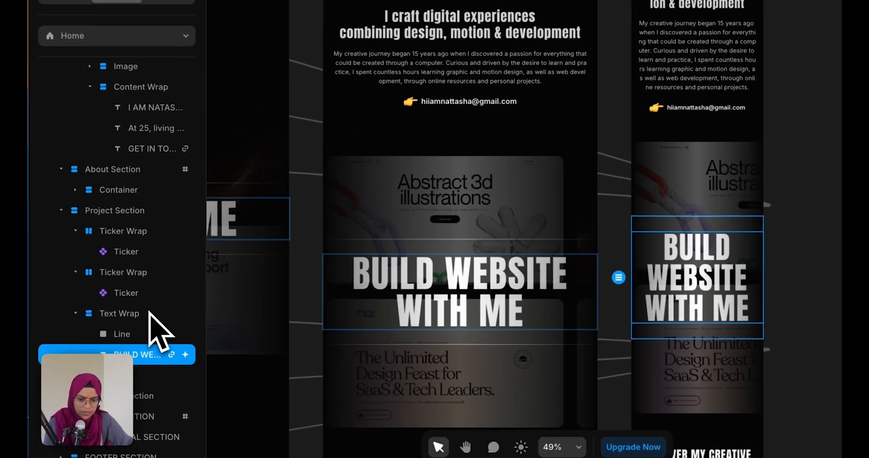
{"action": "scroll", "coordinate": [134, 312], "scroll_direction": "up", "scroll_amount": 1}
{"action": "left_click", "coordinate": [131, 234]}
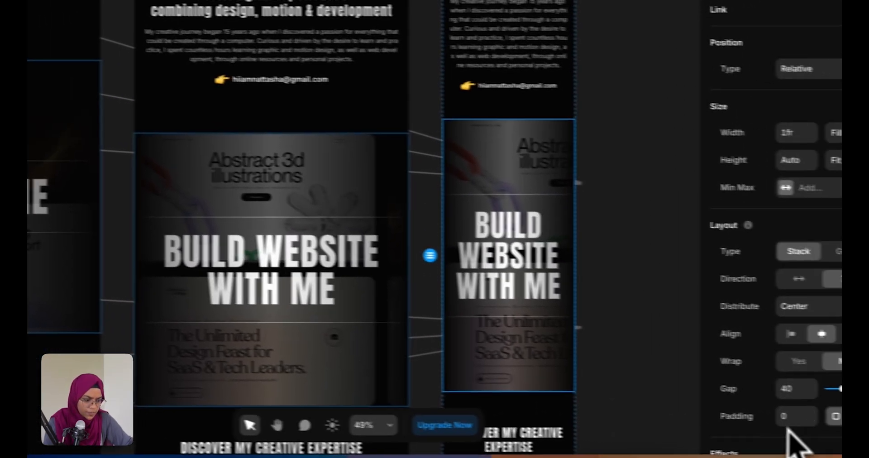
{"action": "left_click", "coordinate": [748, 385]}
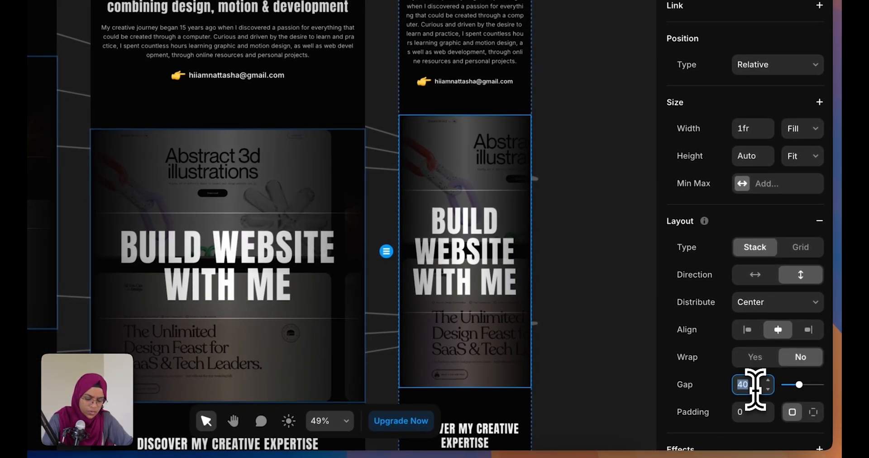
{"action": "type", "text": "30"}
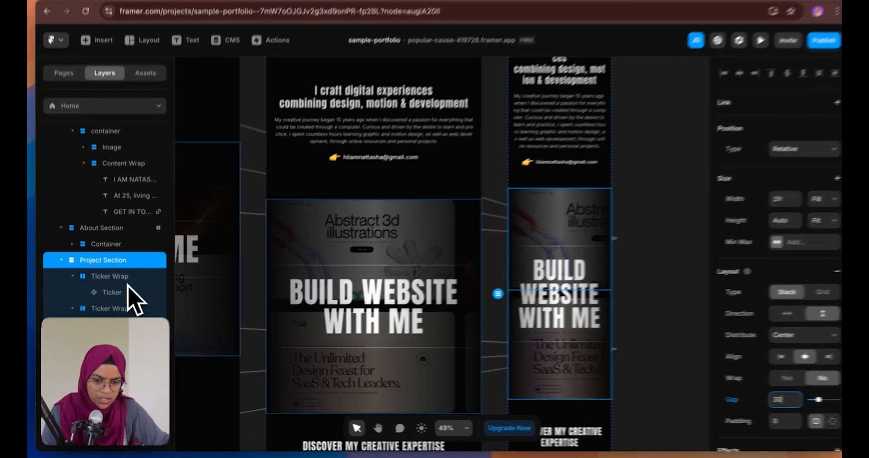
{"action": "left_click", "coordinate": [122, 294]}
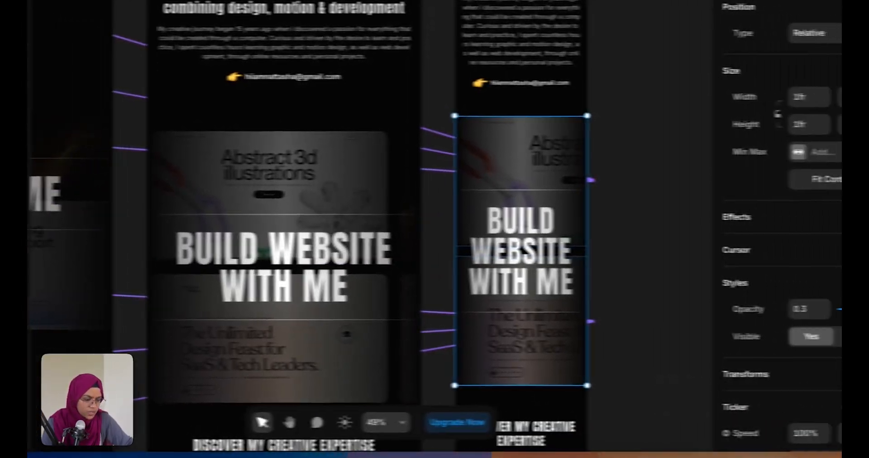
{"action": "scroll", "coordinate": [784, 407], "scroll_direction": "down", "scroll_amount": 4}
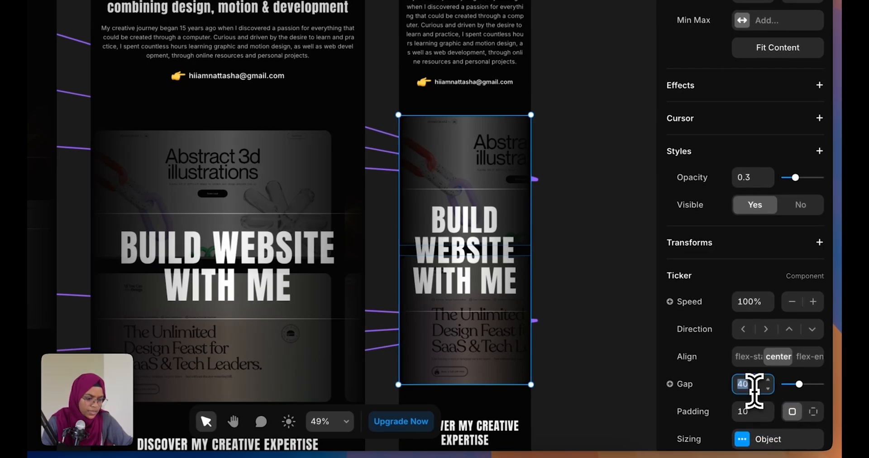
{"action": "key", "text": "Return"}
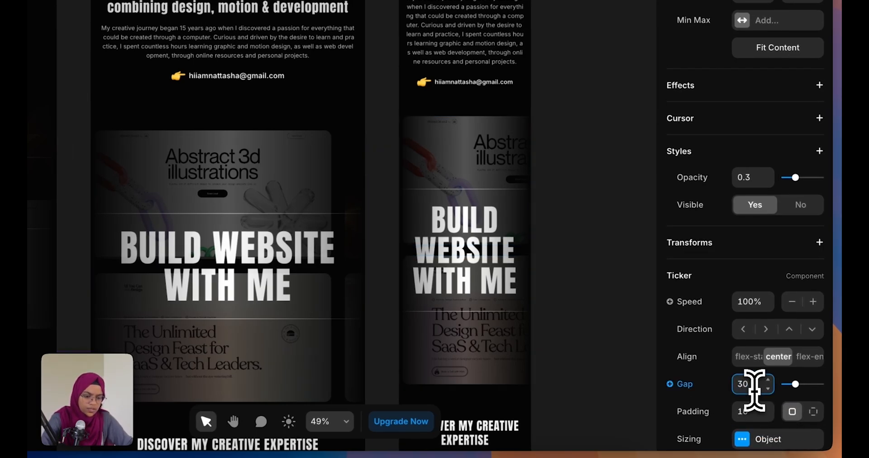
{"action": "left_click", "coordinate": [617, 371]}
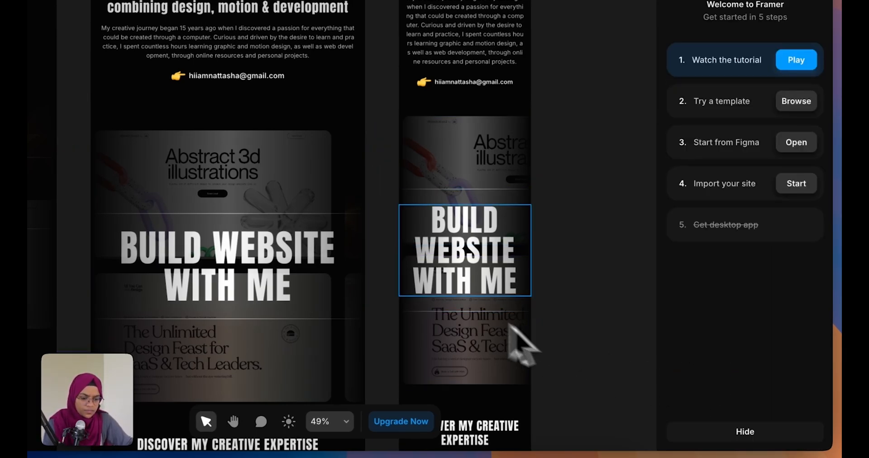
Change the mobile BUILD WEBSITE WITH ME headline block's gap to 30
{"action": "left_click", "coordinate": [470, 310]}
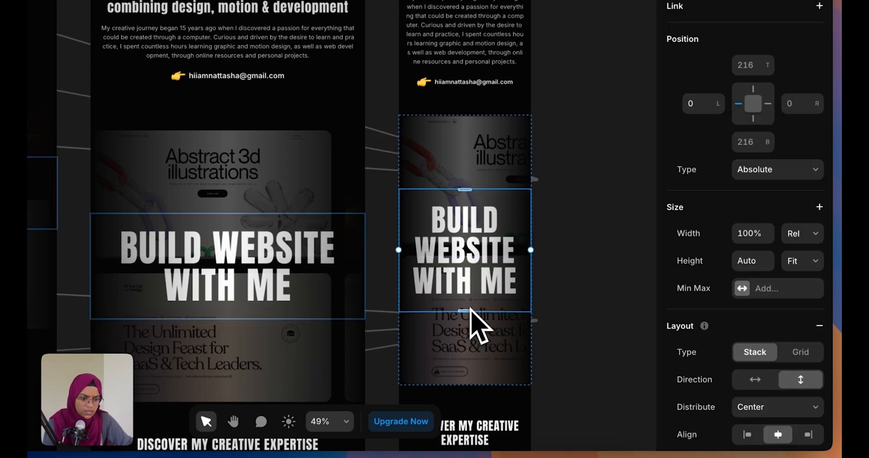
{"action": "scroll", "coordinate": [785, 390], "scroll_direction": "down", "scroll_amount": 4}
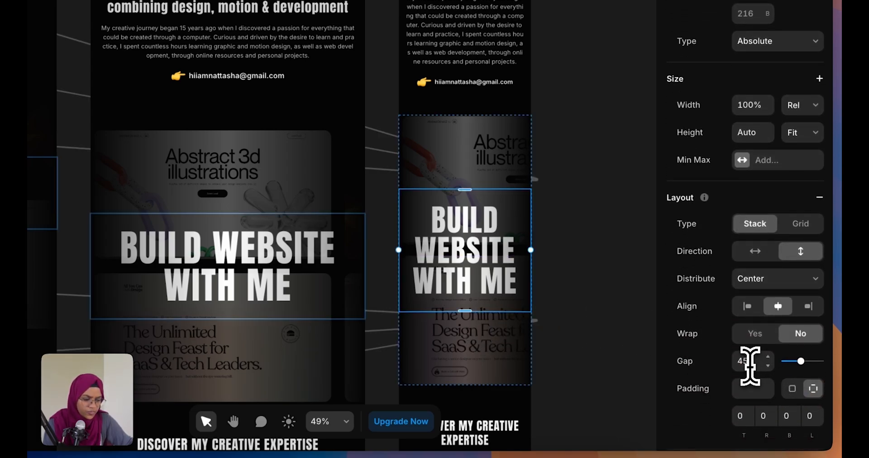
{"action": "type", "text": "30"}
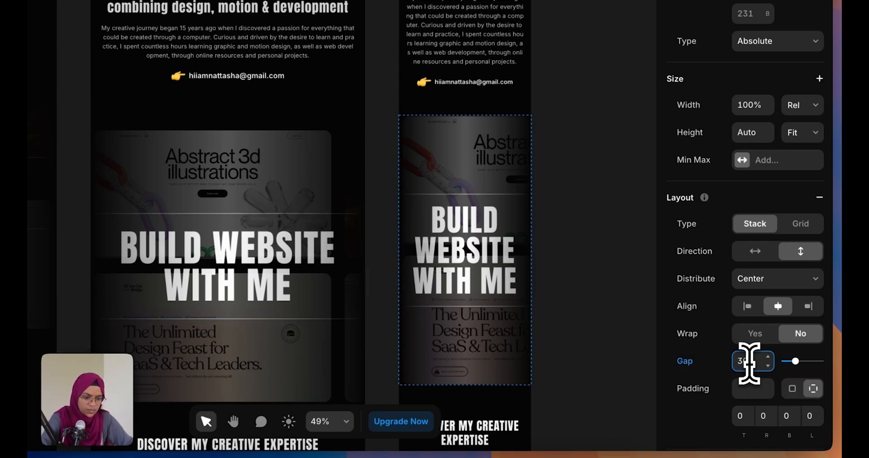
{"action": "left_click", "coordinate": [569, 335]}
{"action": "scroll", "coordinate": [521, 358], "scroll_direction": "down", "scroll_amount": 3}
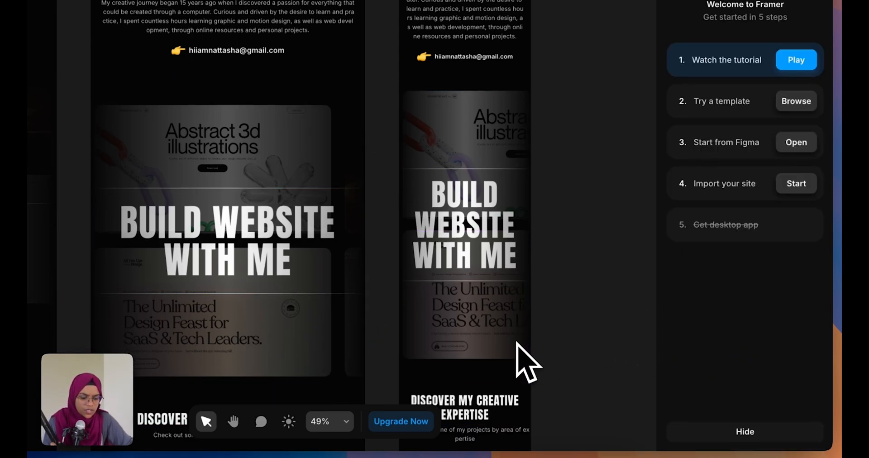
{"action": "scroll", "coordinate": [517, 343], "scroll_direction": "down", "scroll_amount": 1}
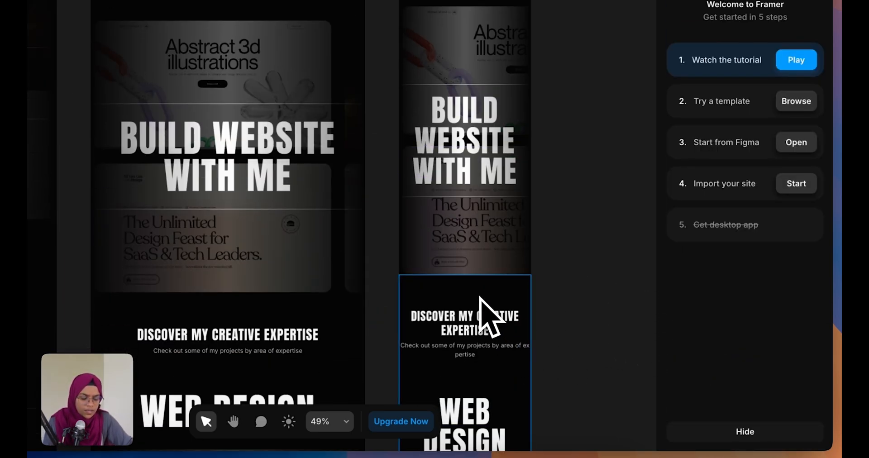
{"action": "scroll", "coordinate": [480, 297], "scroll_direction": "down", "scroll_amount": 4}
Set the mobile Discover My Creative Expertise section's vertical padding to 80
{"action": "left_click", "coordinate": [454, 162]}
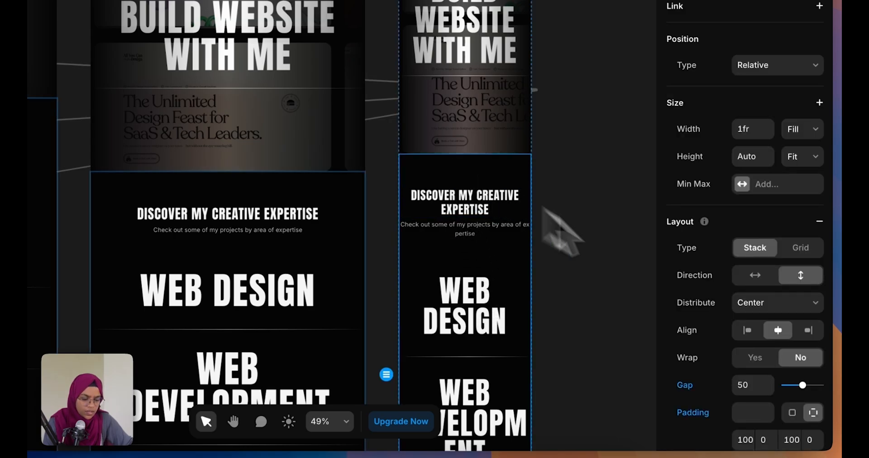
{"action": "type", "text": "80"}
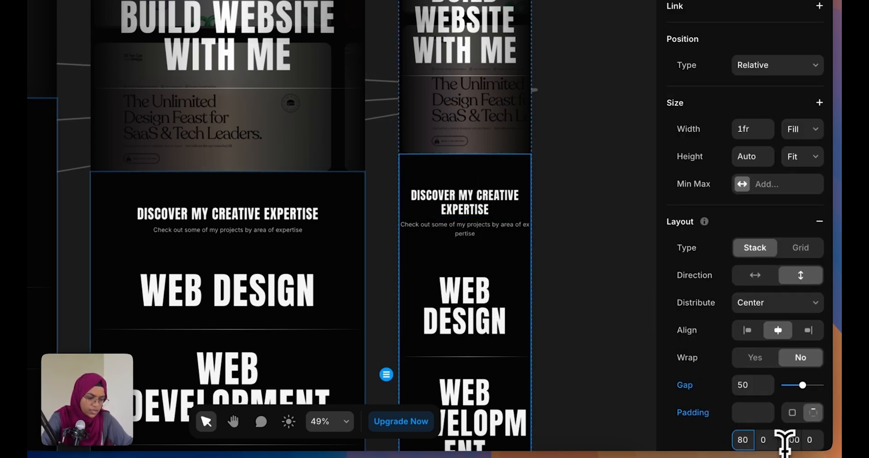
{"action": "left_click", "coordinate": [788, 440]}
{"action": "type", "text": "80"}
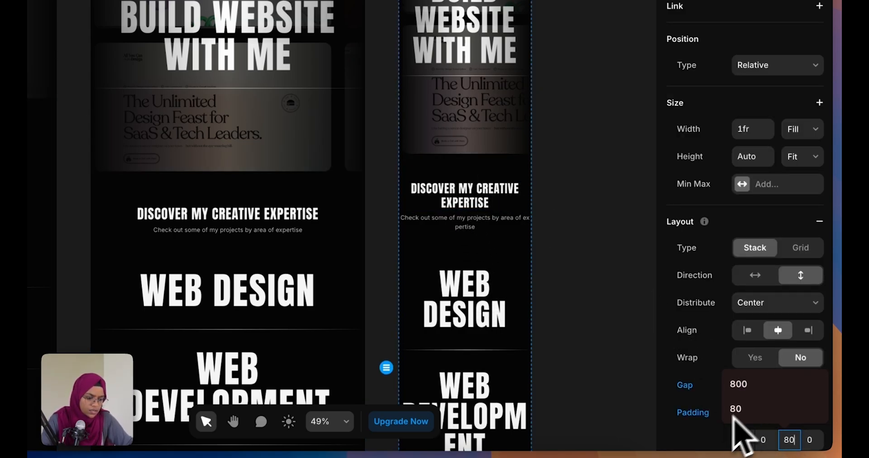
{"action": "left_click", "coordinate": [733, 409]}
{"action": "left_click", "coordinate": [759, 386]}
{"action": "type", "text": "4"}
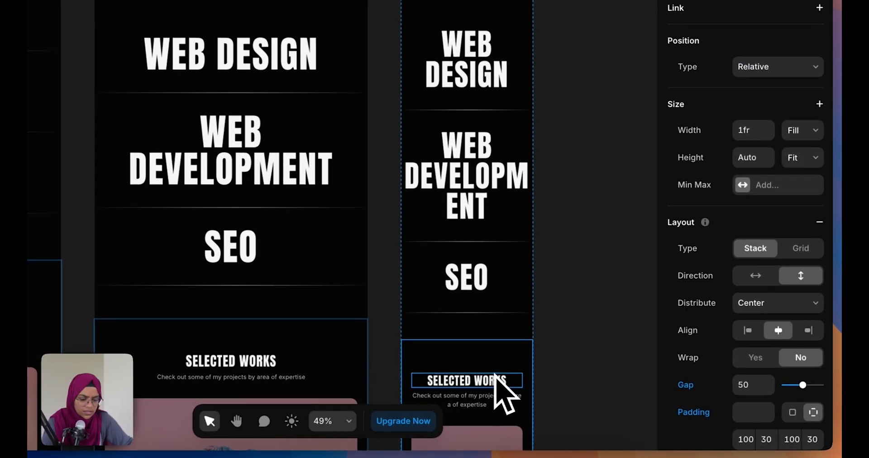
Give mobile Selected Works 80 top/bottom padding, 20 side padding and a 40 gap
{"action": "scroll", "coordinate": [508, 384], "scroll_direction": "down", "scroll_amount": 4}
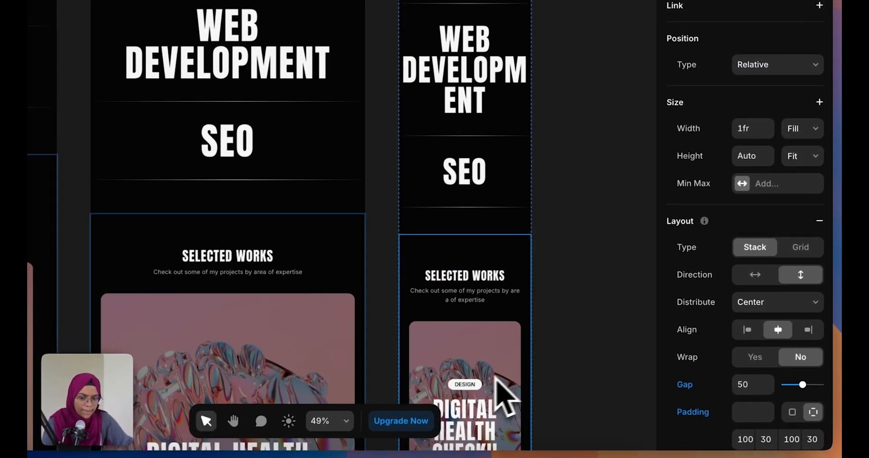
{"action": "scroll", "coordinate": [750, 439], "scroll_direction": "down", "scroll_amount": 2}
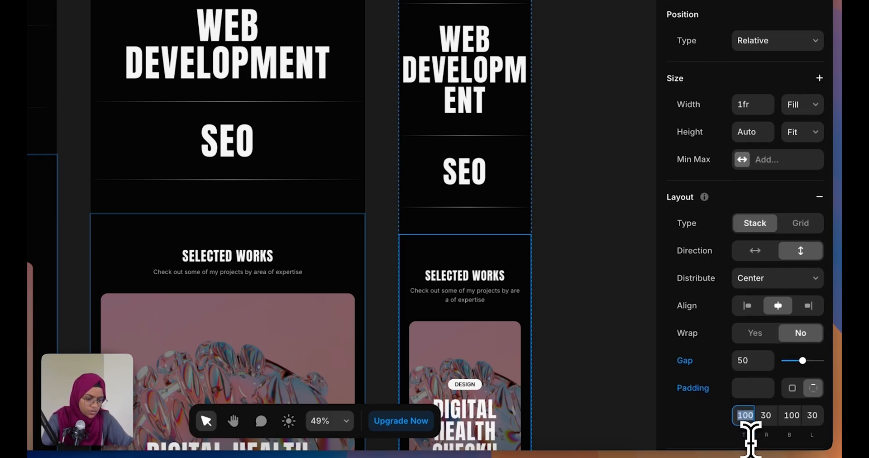
{"action": "type", "text": "80"}
{"action": "left_click", "coordinate": [792, 406]}
{"action": "type", "text": "80"}
{"action": "left_click", "coordinate": [765, 406]}
{"action": "type", "text": "20"}
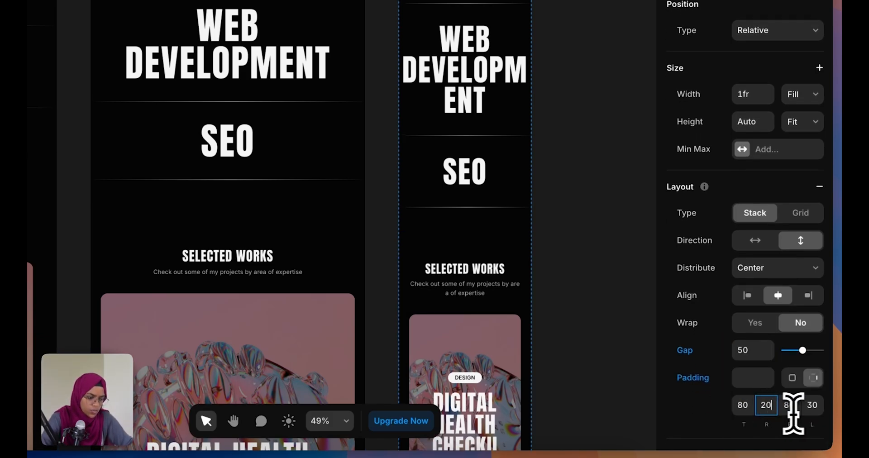
{"action": "left_click", "coordinate": [812, 405]}
{"action": "type", "text": "20"}
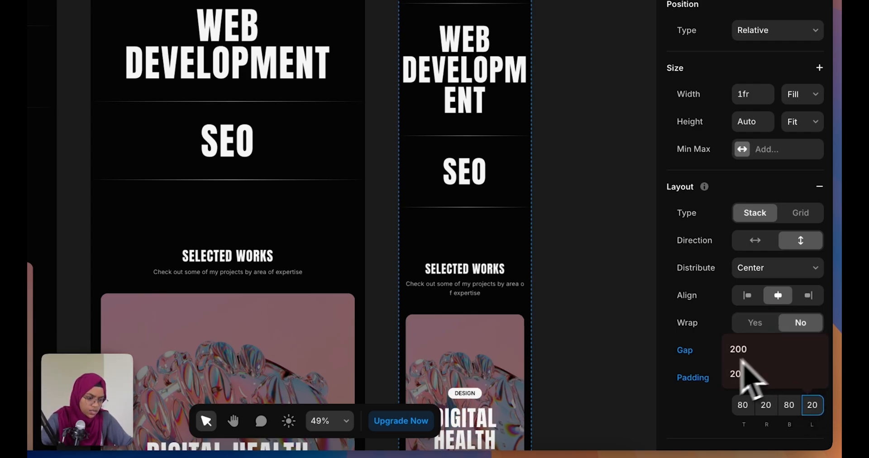
{"action": "left_click", "coordinate": [745, 375]}
{"action": "type", "text": "40"}
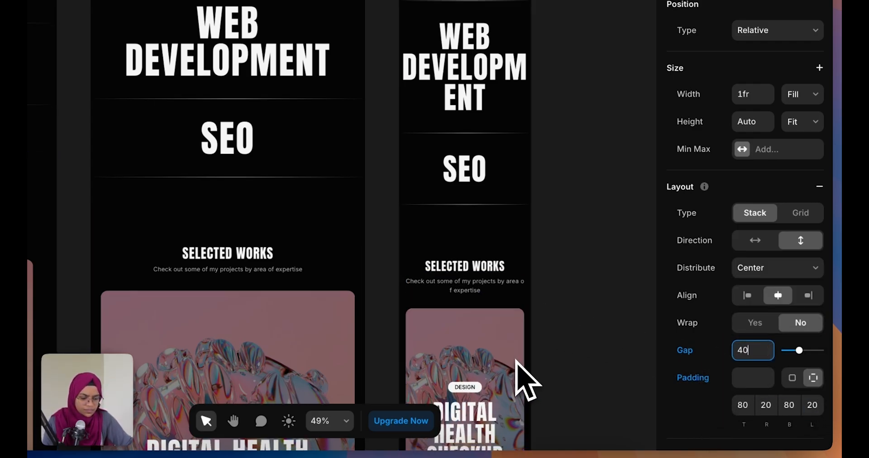
{"action": "scroll", "coordinate": [520, 369], "scroll_direction": "down", "scroll_amount": 4}
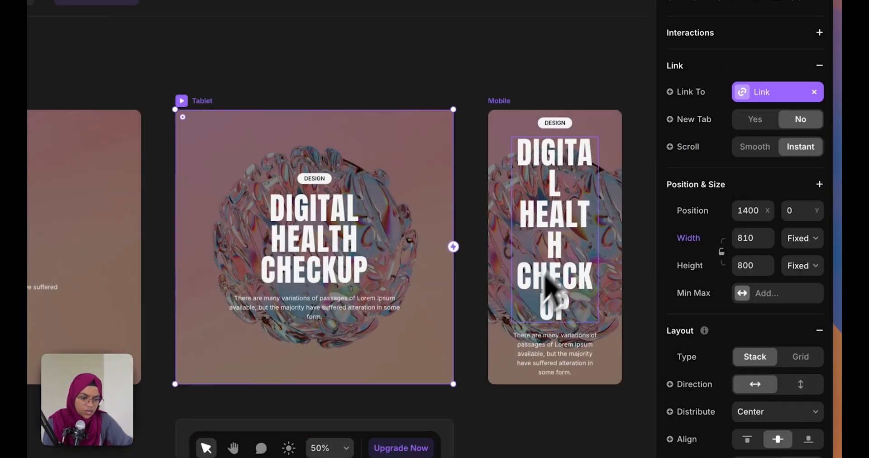
Set the mobile card's Digital Health Checkup text block width to 85% relative
{"action": "left_click", "coordinate": [570, 334]}
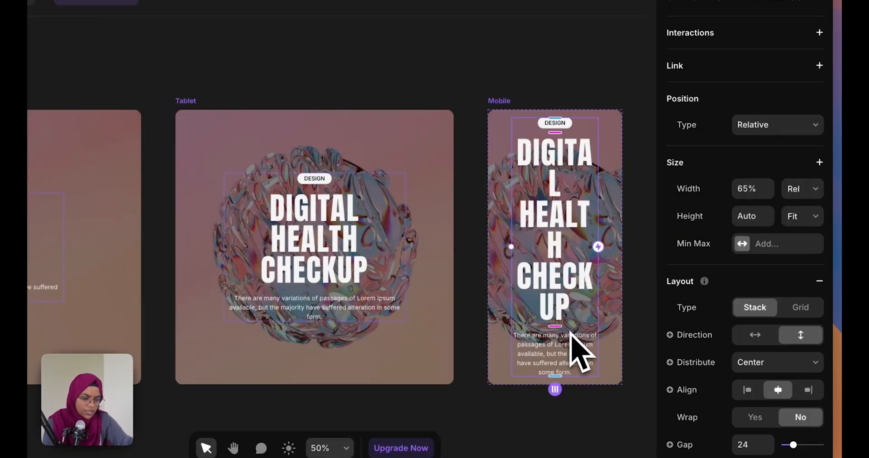
{"action": "left_click", "coordinate": [758, 192]}
{"action": "type", "text": "80"}
{"action": "key", "text": "Return"}
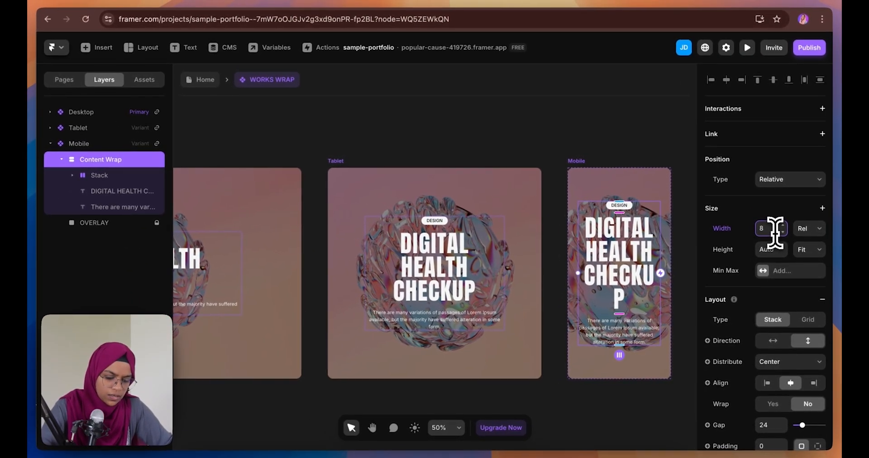
{"action": "key", "text": "Return"}
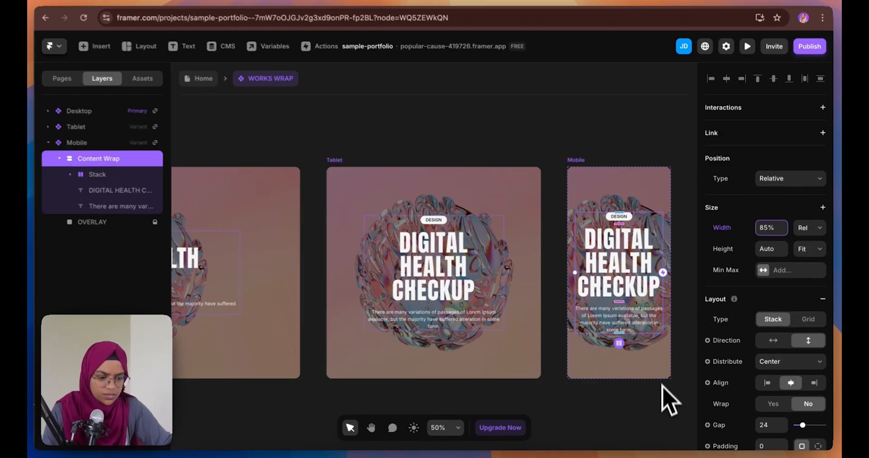
{"action": "left_click", "coordinate": [660, 398]}
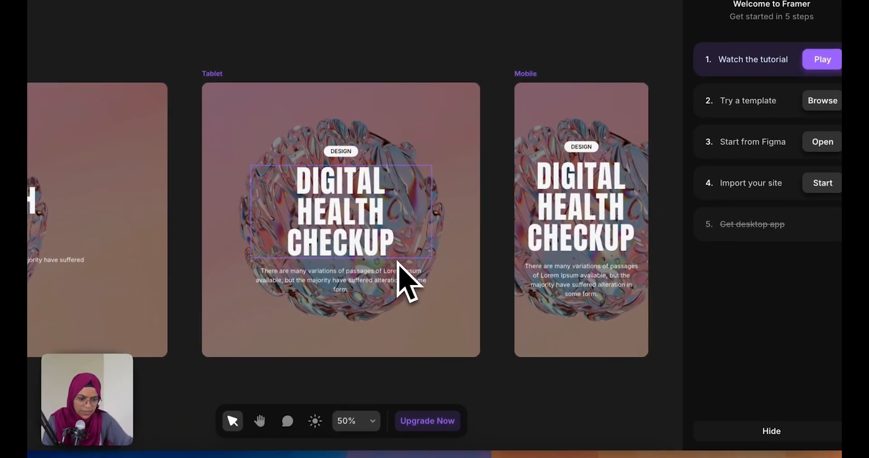
Widen the tablet card's text block to 80%, then enter 85%
{"action": "left_click", "coordinate": [406, 281]}
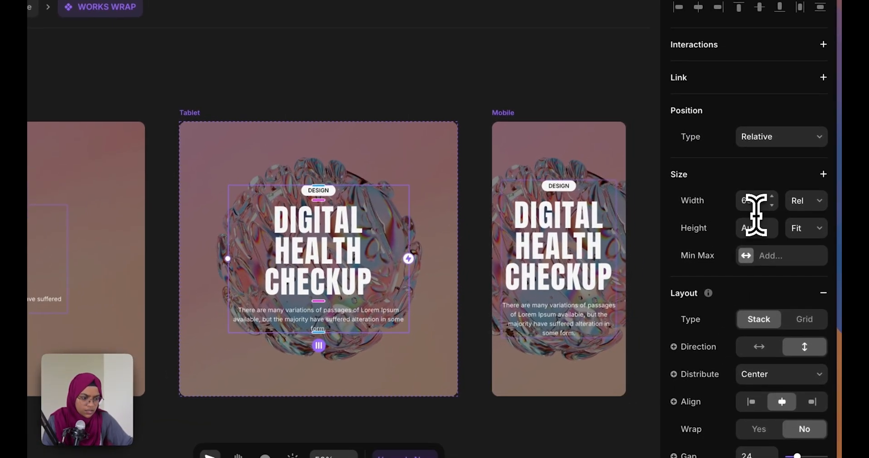
{"action": "left_click", "coordinate": [781, 165]}
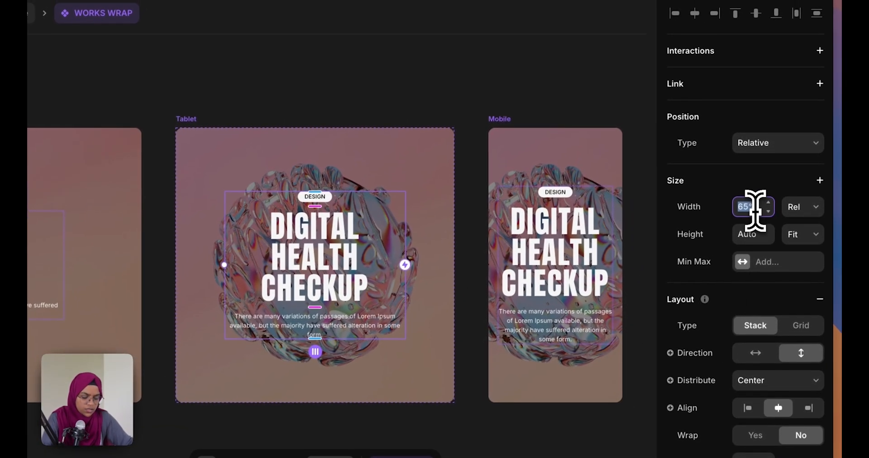
{"action": "type", "text": "80"}
{"action": "key", "text": "Return"}
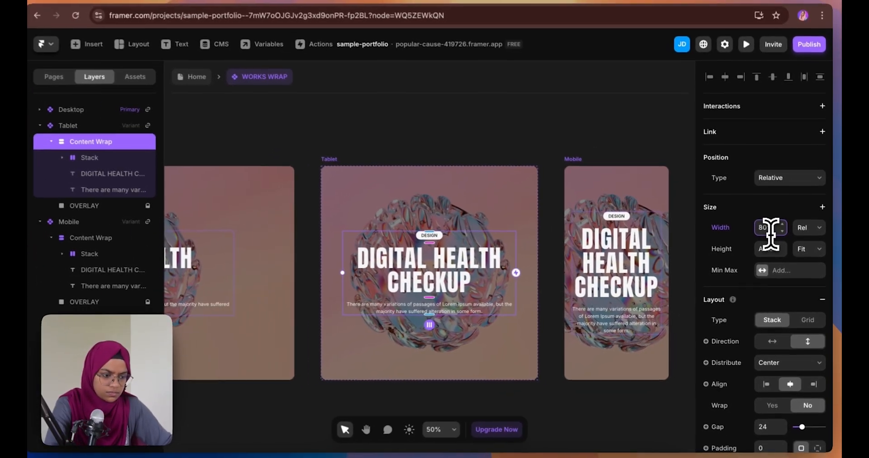
{"action": "type", "text": "85"}
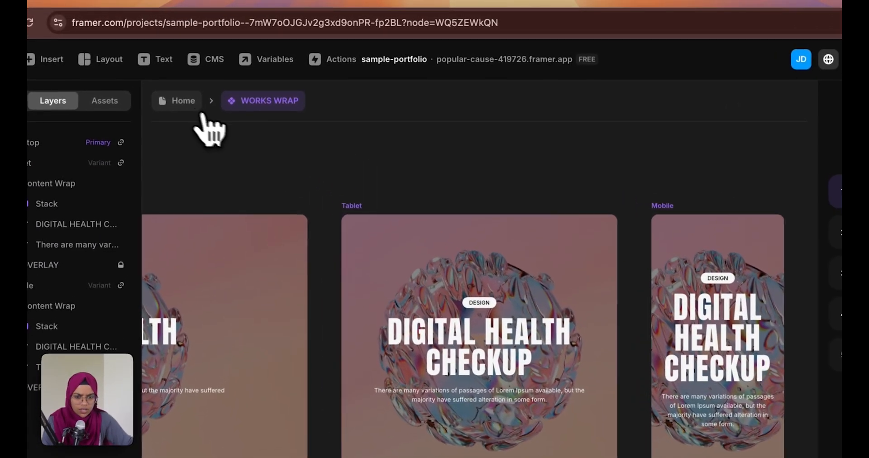
Back on the Home page, set the mobile REVIEW heading's width to 100% relative
{"action": "left_click", "coordinate": [206, 80]}
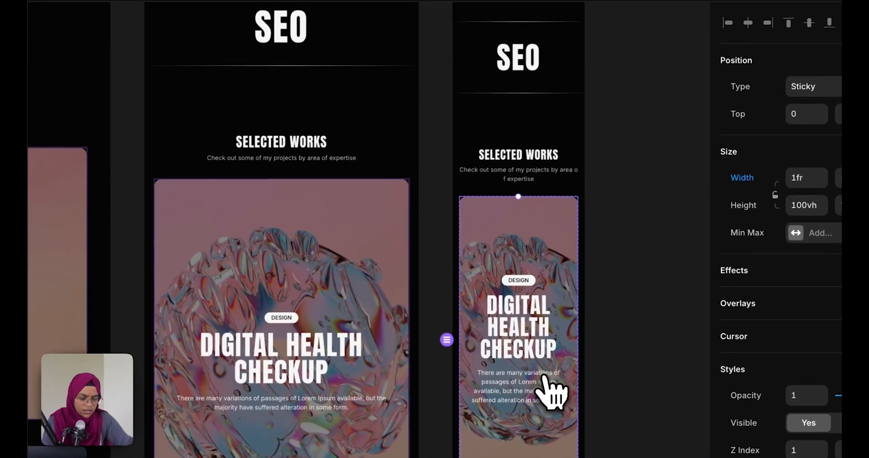
{"action": "scroll", "coordinate": [583, 413], "scroll_direction": "down", "scroll_amount": 8}
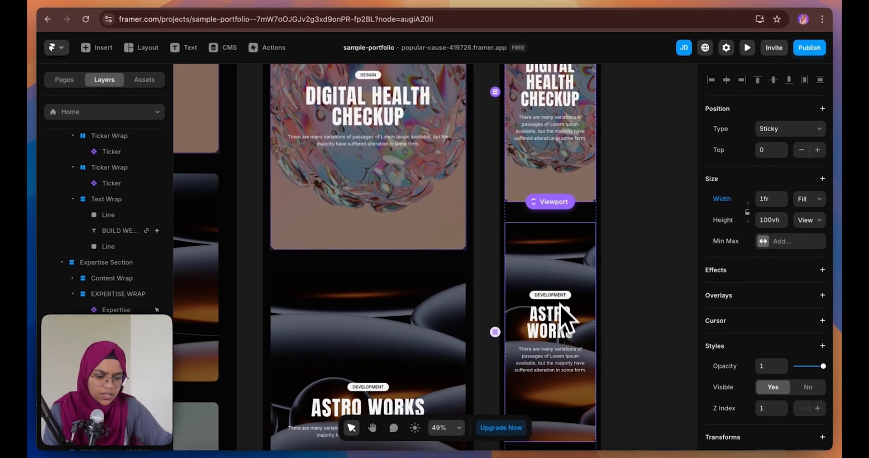
{"action": "scroll", "coordinate": [560, 304], "scroll_direction": "down", "scroll_amount": 10}
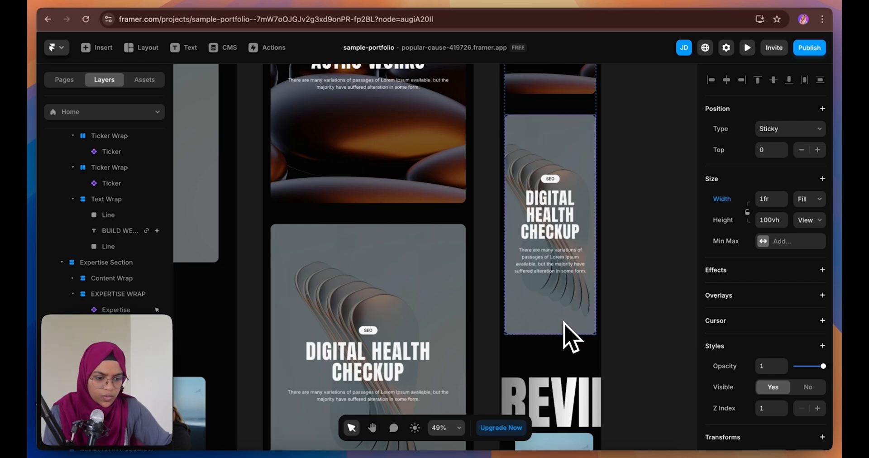
{"action": "left_click", "coordinate": [564, 322]}
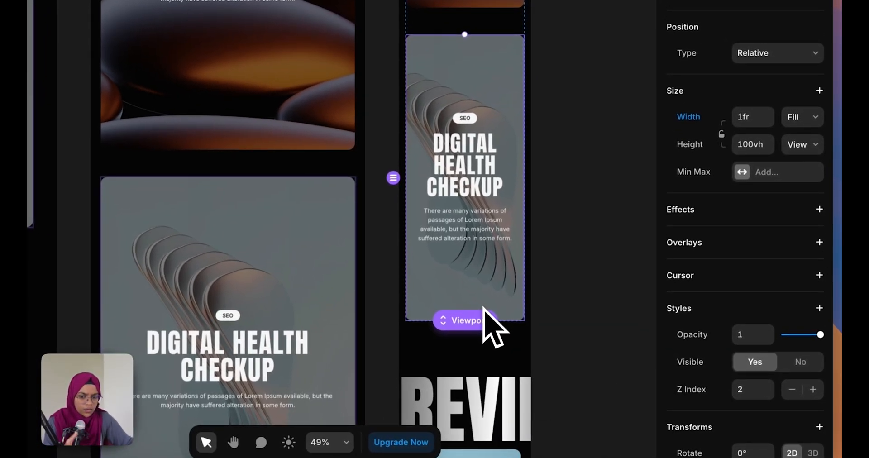
{"action": "left_click", "coordinate": [489, 351]}
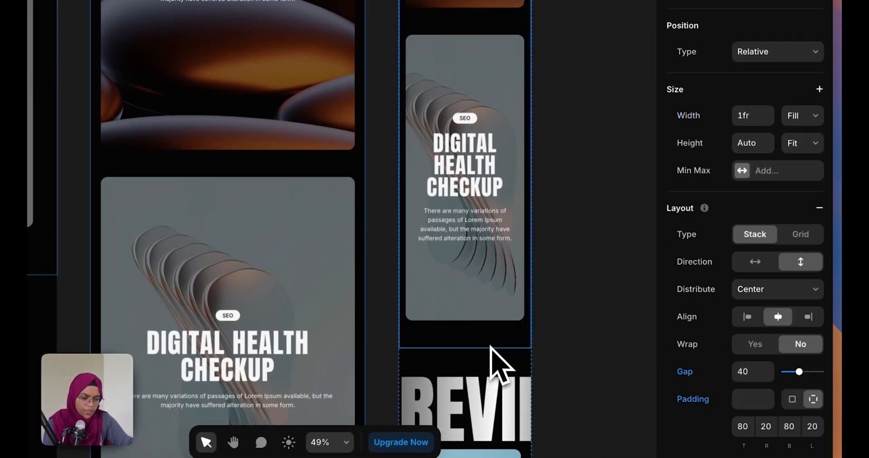
{"action": "scroll", "coordinate": [489, 358], "scroll_direction": "down", "scroll_amount": 5}
{"action": "left_click", "coordinate": [487, 216]}
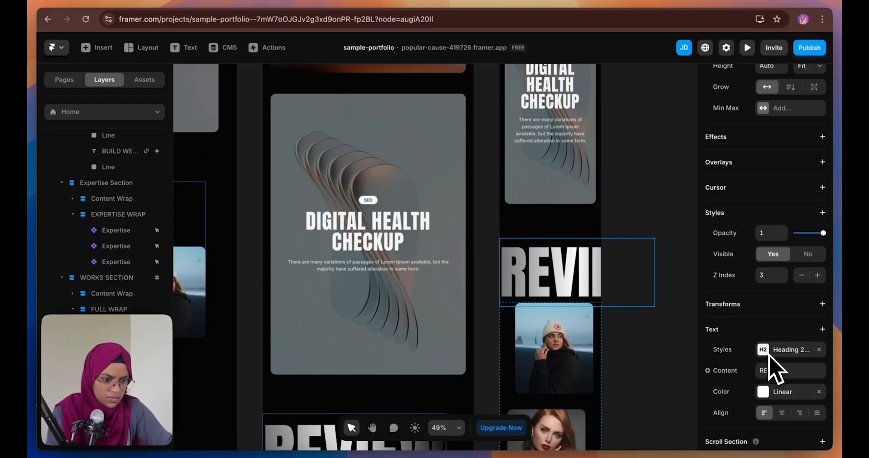
{"action": "scroll", "coordinate": [776, 369], "scroll_direction": "up", "scroll_amount": 3}
{"action": "left_click", "coordinate": [810, 201]}
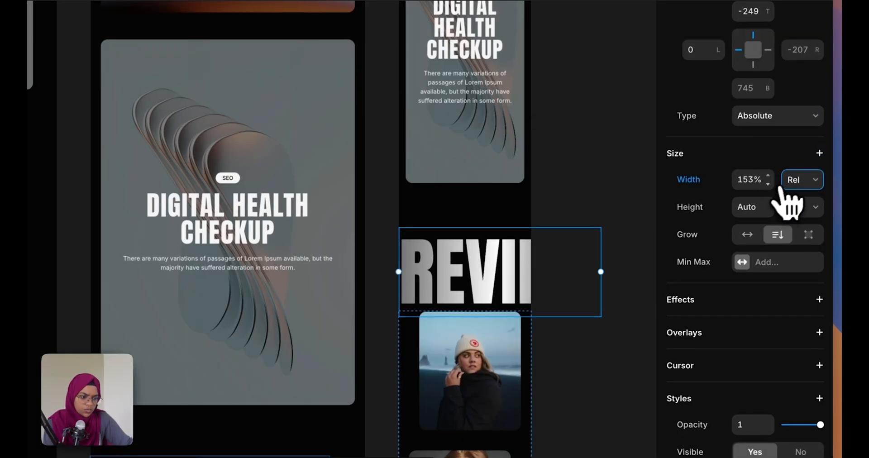
{"action": "left_click", "coordinate": [755, 179]}
{"action": "type", "text": "100%"}
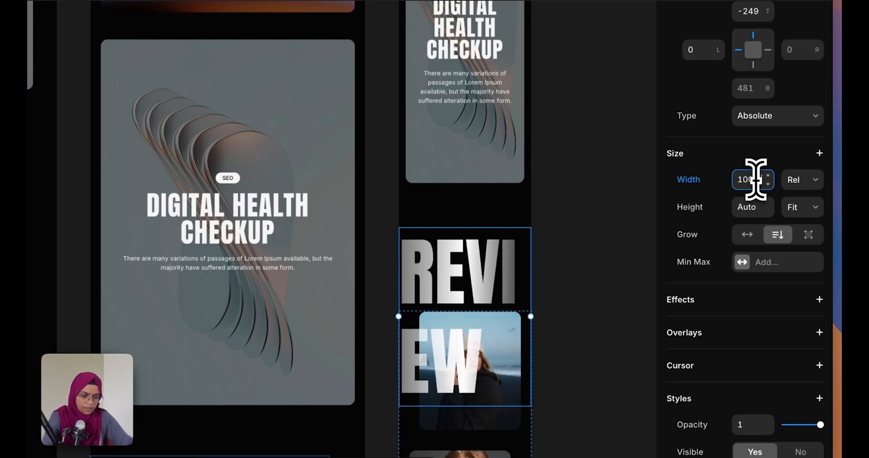
{"action": "scroll", "coordinate": [778, 348], "scroll_direction": "down", "scroll_amount": 5}
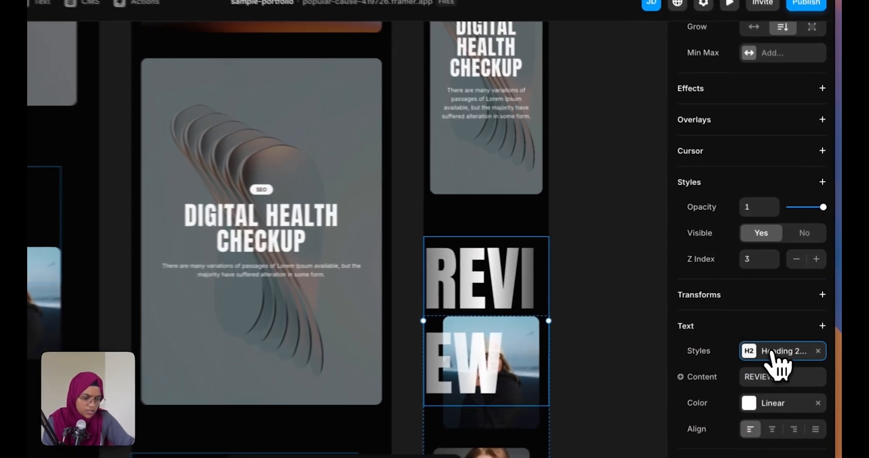
Change the Heading 2-EXTRA BIG text style's phone font size to 140
{"action": "left_click", "coordinate": [777, 351]}
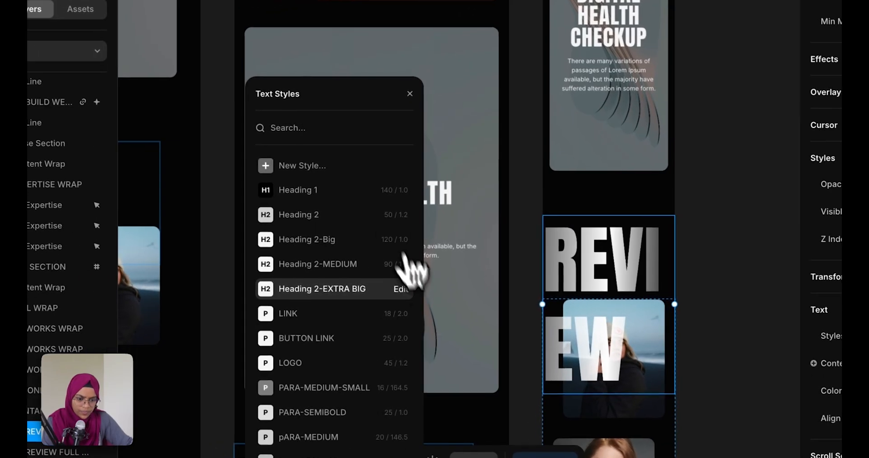
{"action": "left_click", "coordinate": [401, 289]}
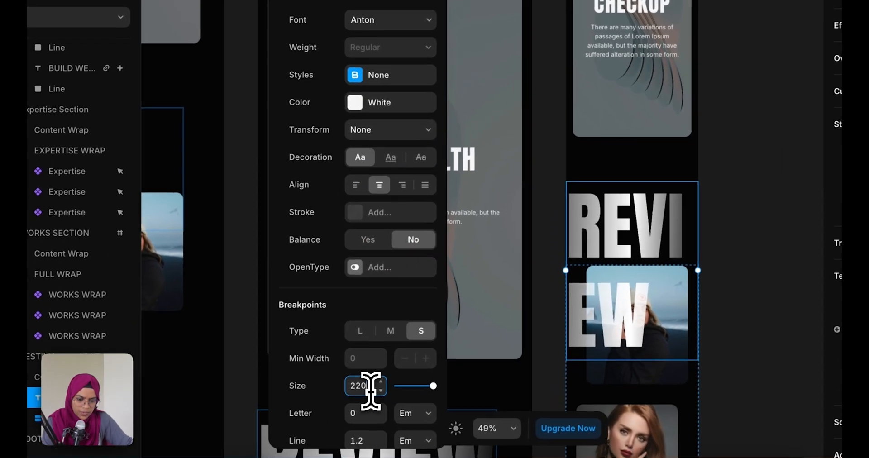
{"action": "left_click", "coordinate": [349, 418]}
{"action": "type", "text": "1"}
{"action": "key", "text": "Return"}
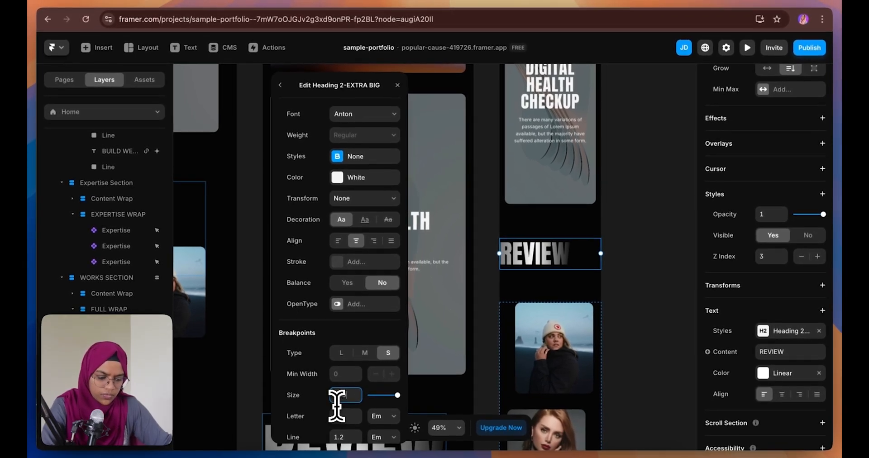
{"action": "key", "text": "Return"}
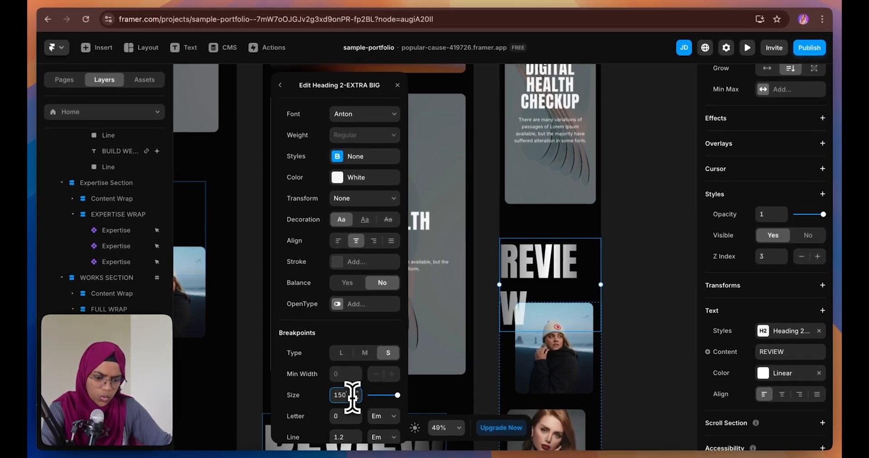
{"action": "type", "text": "0"}
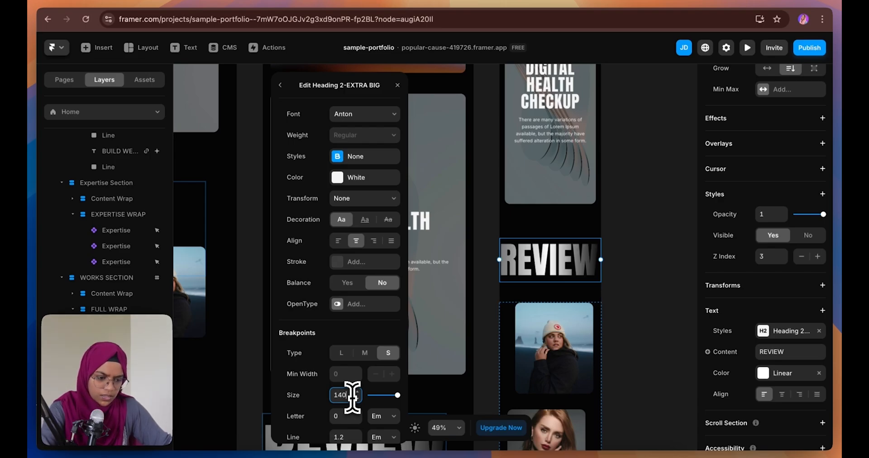
{"action": "left_click", "coordinate": [485, 369]}
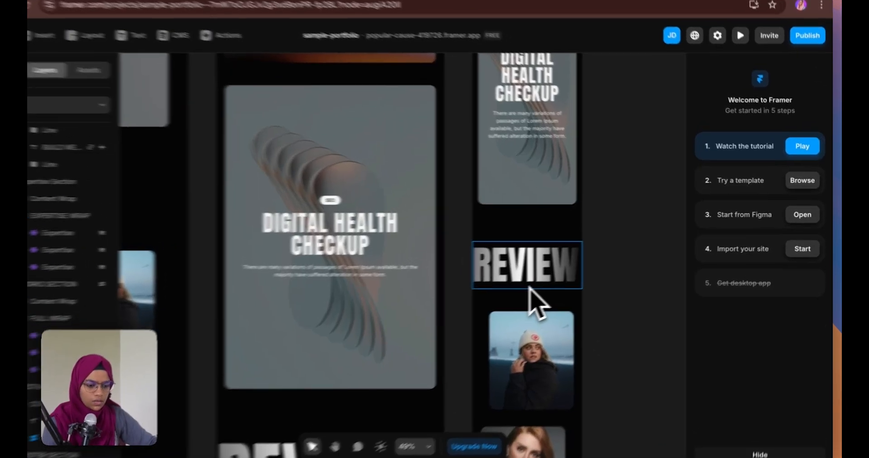
{"action": "left_click", "coordinate": [552, 277]}
{"action": "scroll", "coordinate": [771, 311], "scroll_direction": "up", "scroll_amount": 10}
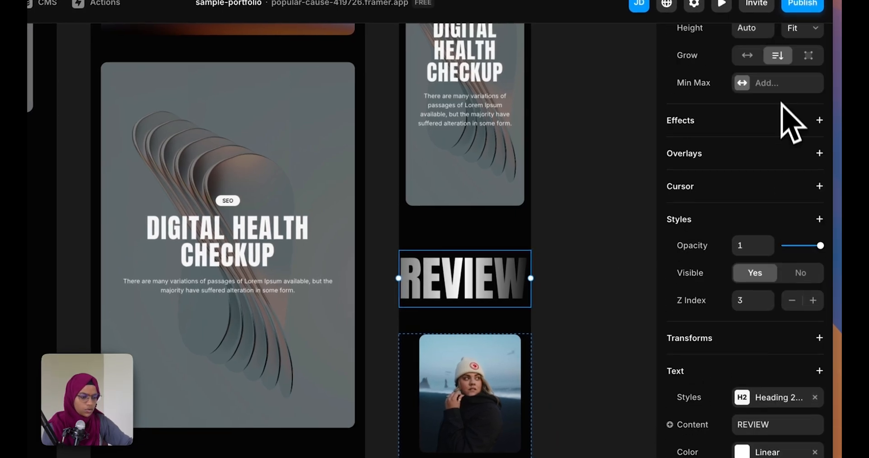
Reduce the REVIEW container's top padding from 300 to 100 on phone
{"action": "left_click", "coordinate": [500, 319]}
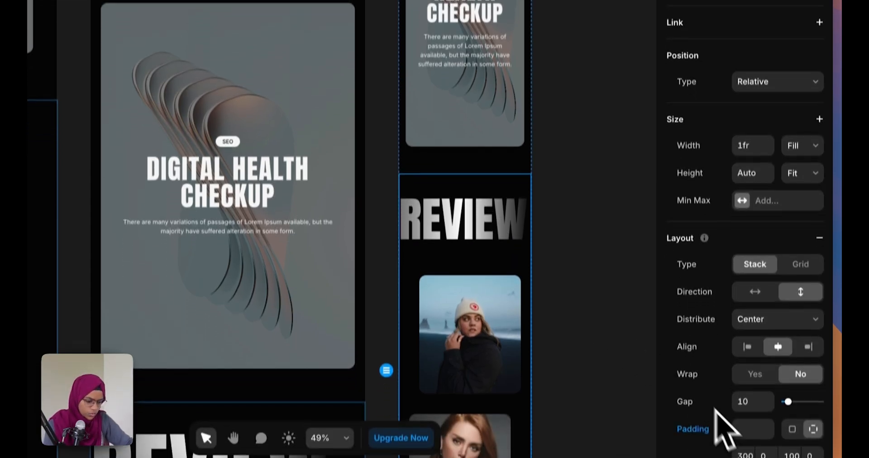
{"action": "left_click", "coordinate": [748, 442]}
{"action": "scroll", "coordinate": [755, 426], "scroll_direction": "down", "scroll_amount": 4}
{"action": "type", "text": "200"}
{"action": "key", "text": "Return"}
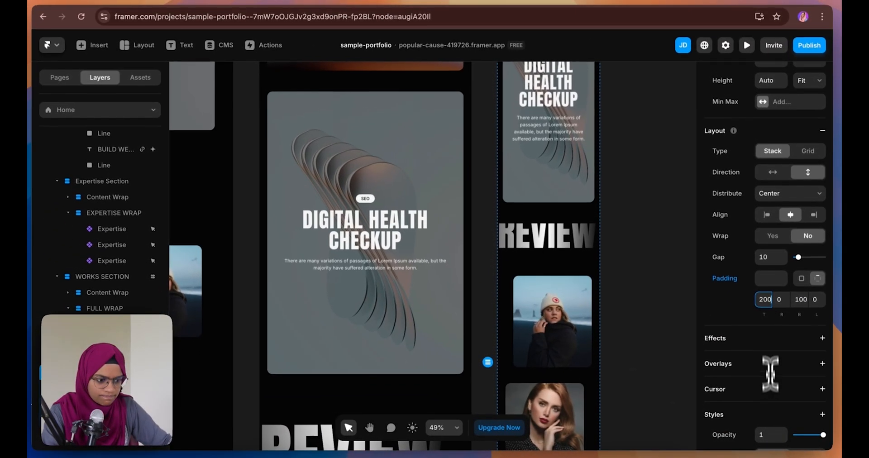
{"action": "key", "text": "BackSpace"}
{"action": "key", "text": "BackSpace"}
{"action": "key", "text": "BackSpace"}
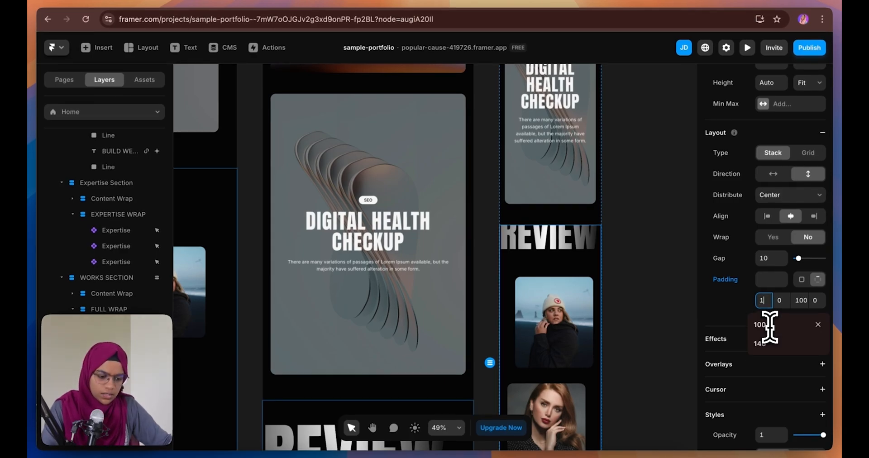
{"action": "type", "text": "100"}
{"action": "key", "text": "Return"}
{"action": "left_click", "coordinate": [649, 260]}
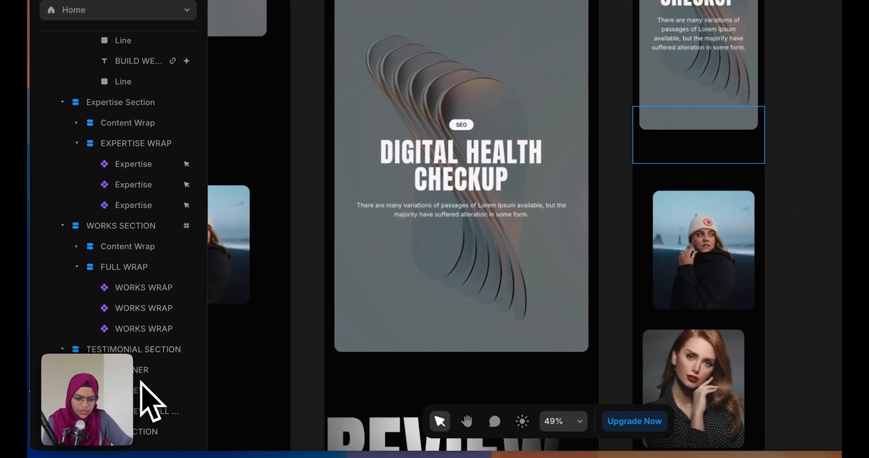
Reselect the REVIEW heading and check its top position offset of -116
{"action": "left_click", "coordinate": [39, 413]}
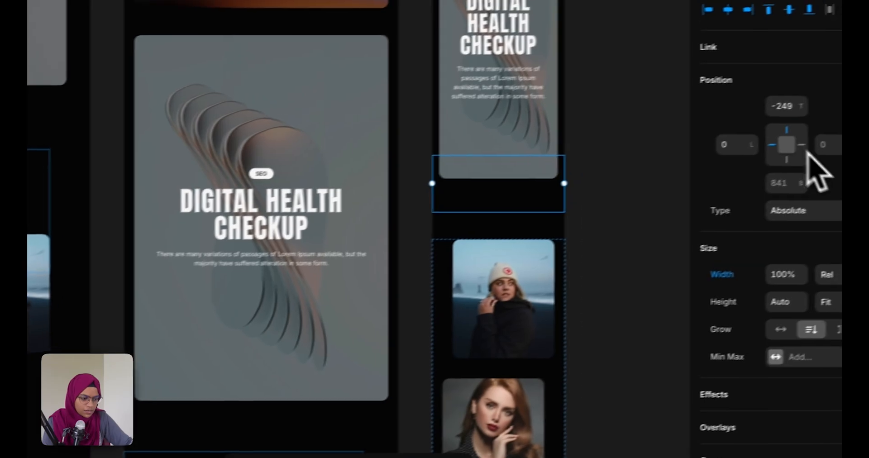
{"action": "left_click", "coordinate": [786, 106]}
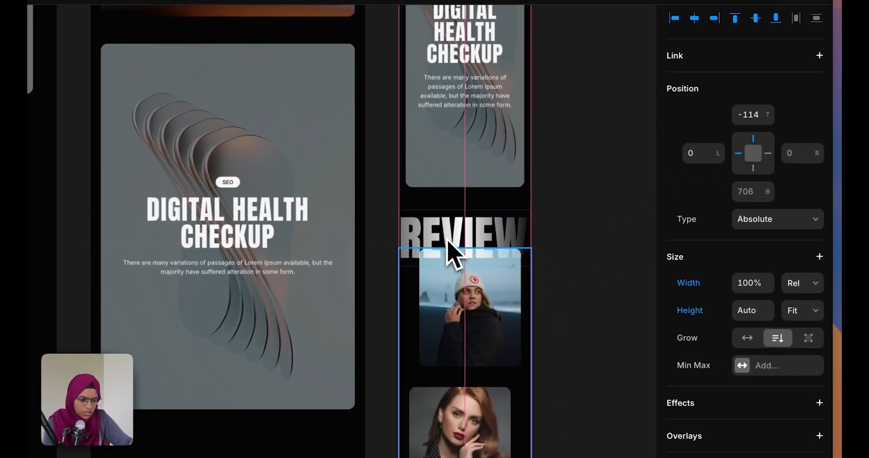
{"action": "left_click", "coordinate": [609, 351]}
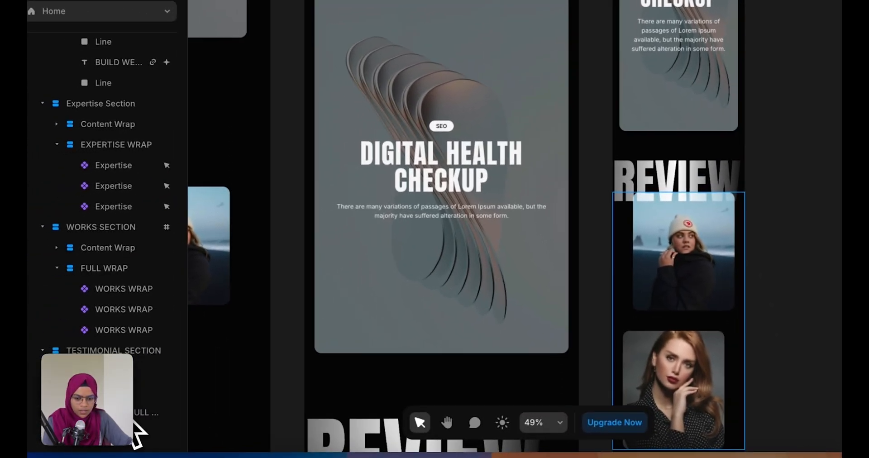
{"action": "left_click", "coordinate": [135, 421]}
Make the review photos wrapper stack its photos vertically instead of side by side
{"action": "scroll", "coordinate": [697, 354], "scroll_direction": "down", "scroll_amount": 5}
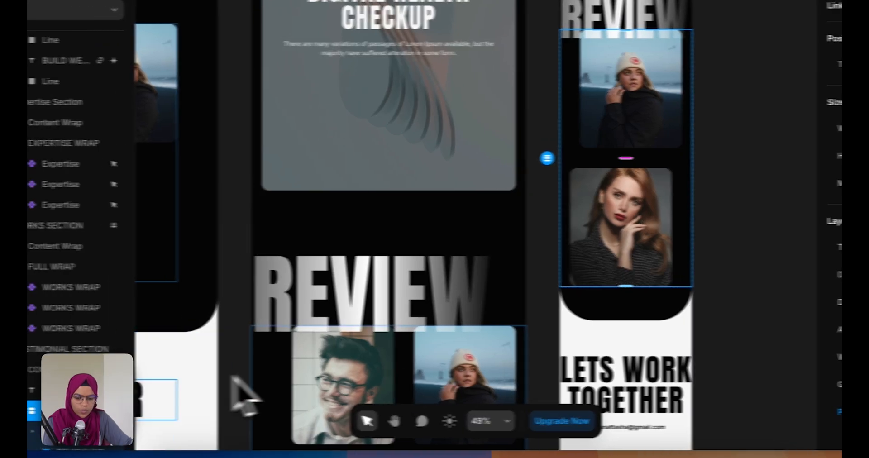
{"action": "left_click", "coordinate": [30, 433]}
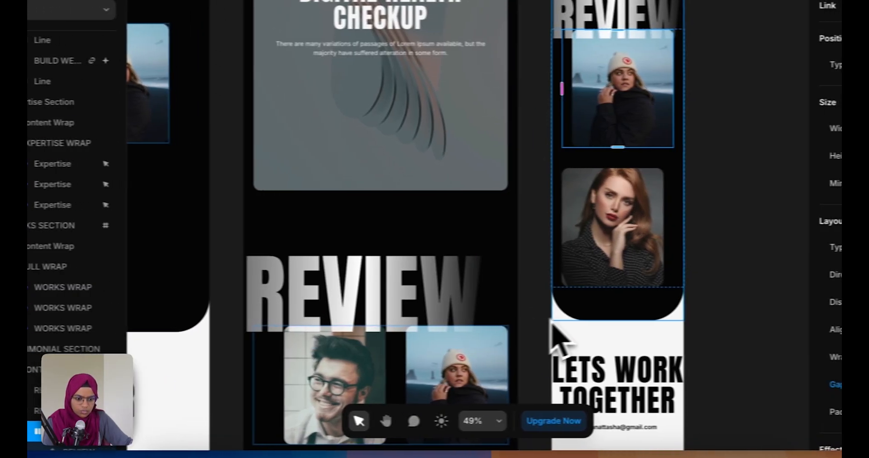
{"action": "scroll", "coordinate": [643, 390], "scroll_direction": "down", "scroll_amount": 3}
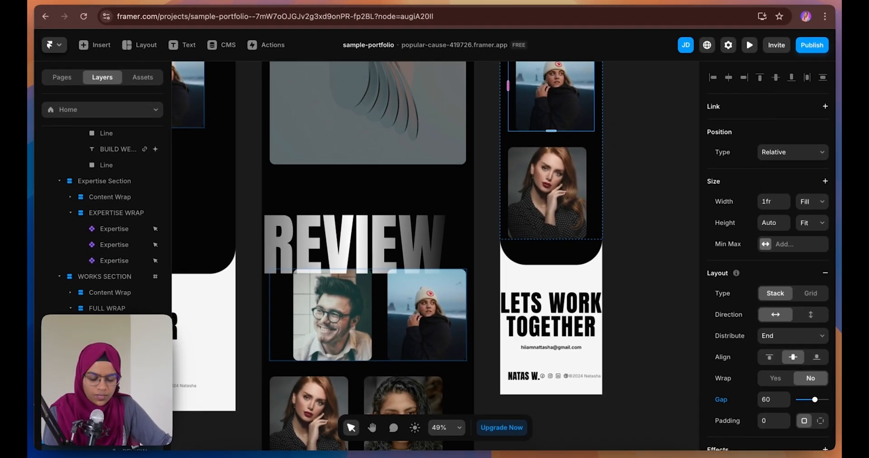
{"action": "scroll", "coordinate": [91, 226], "scroll_direction": "down", "scroll_amount": 3}
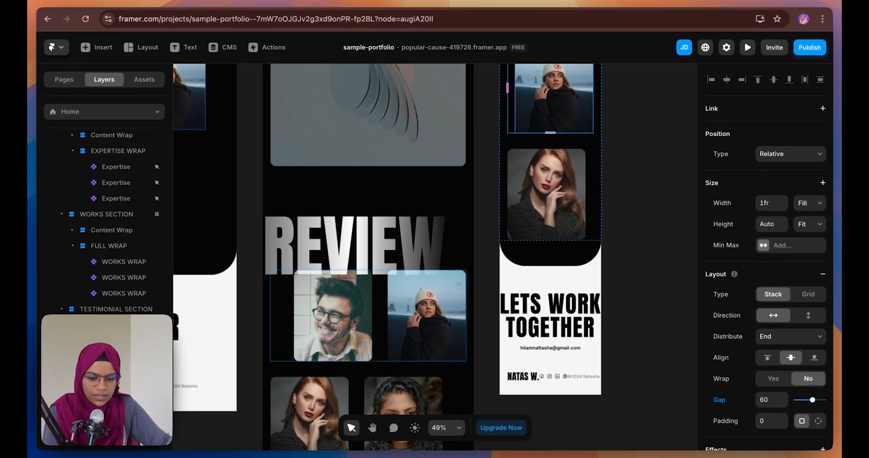
{"action": "left_click", "coordinate": [810, 317]}
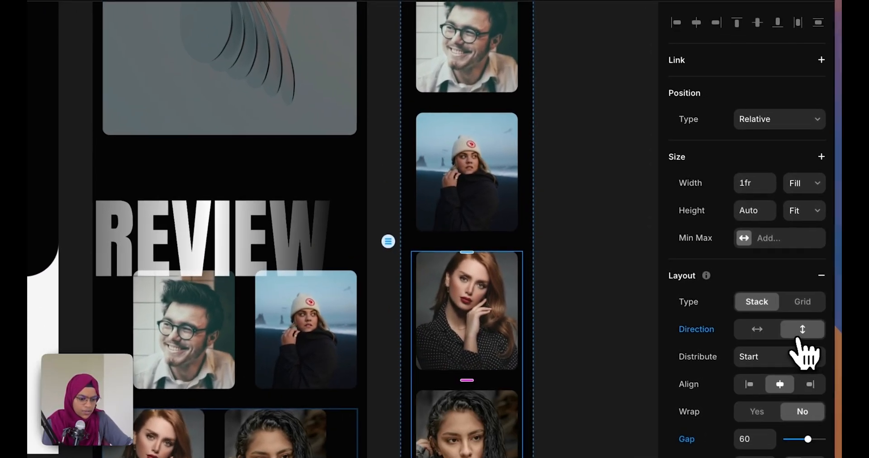
{"action": "left_click", "coordinate": [589, 355]}
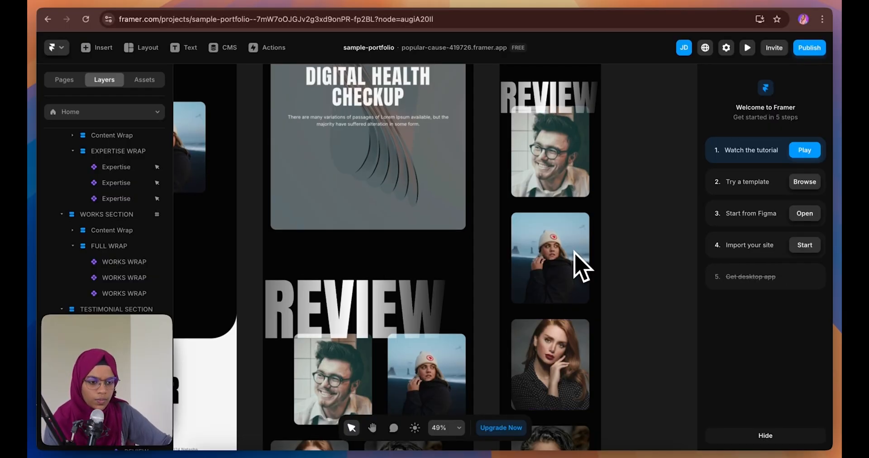
{"action": "left_click", "coordinate": [528, 206]}
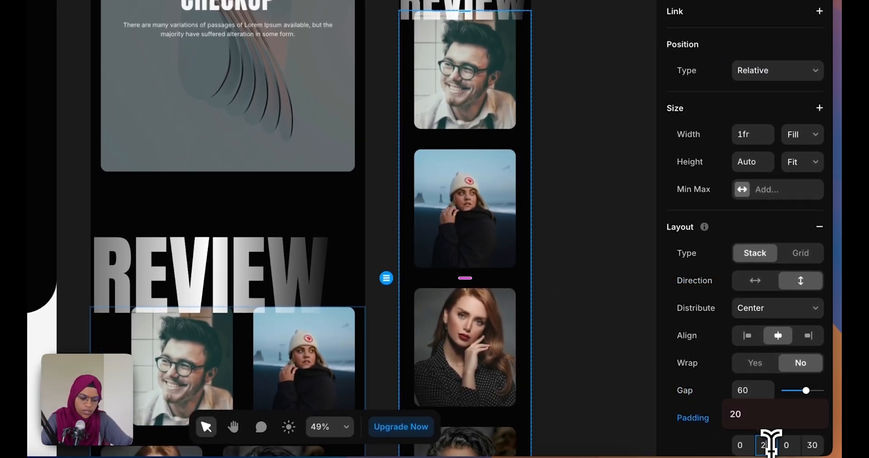
Give the photo stack 20 left padding and a 40 gap
{"action": "left_click", "coordinate": [818, 445]}
{"action": "type", "text": "20"}
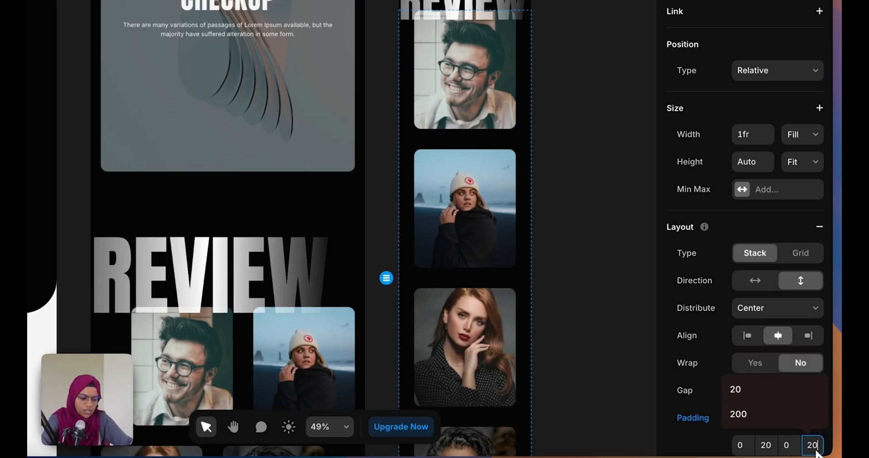
{"action": "key", "text": "Return"}
{"action": "type", "text": "40"}
{"action": "key", "text": "Return"}
Apply a 40 gap to the second and third image frames
{"action": "left_click", "coordinate": [474, 140]}
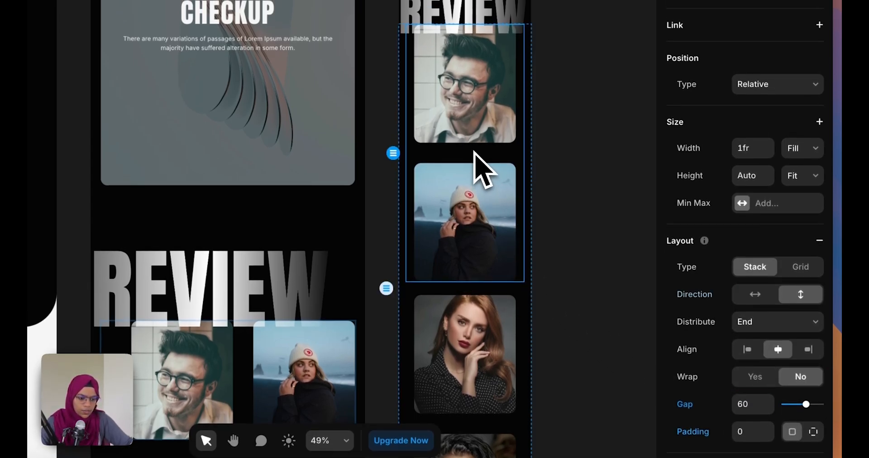
{"action": "type", "text": "40"}
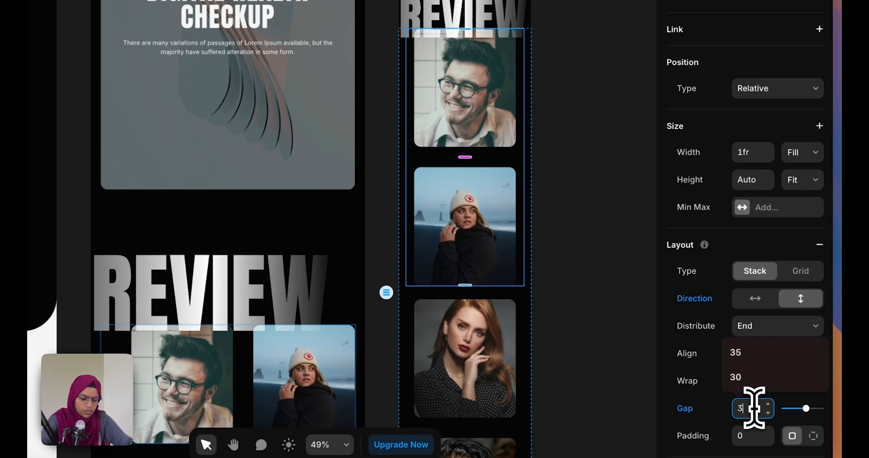
{"action": "key", "text": "Return"}
{"action": "left_click", "coordinate": [495, 419]}
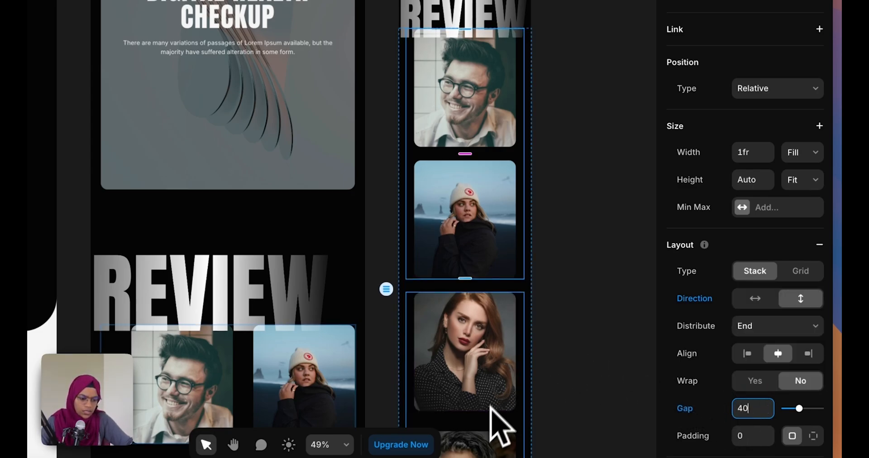
{"action": "type", "text": "40"}
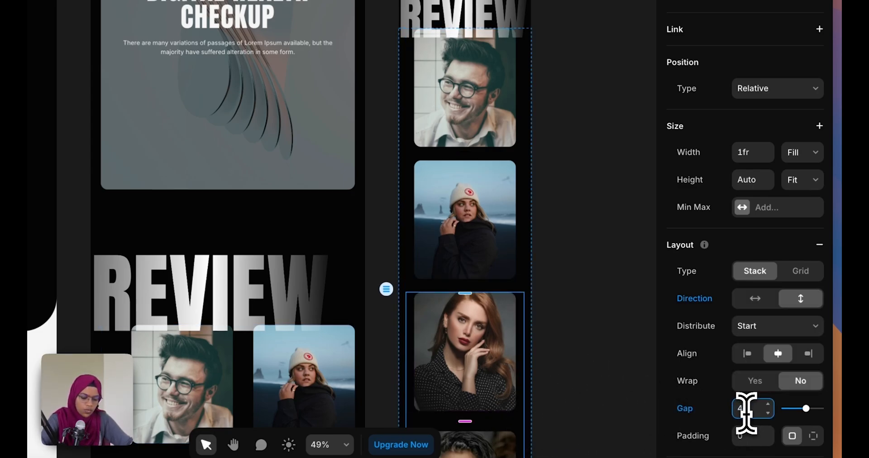
{"action": "key", "text": "Return"}
{"action": "left_click", "coordinate": [617, 332]}
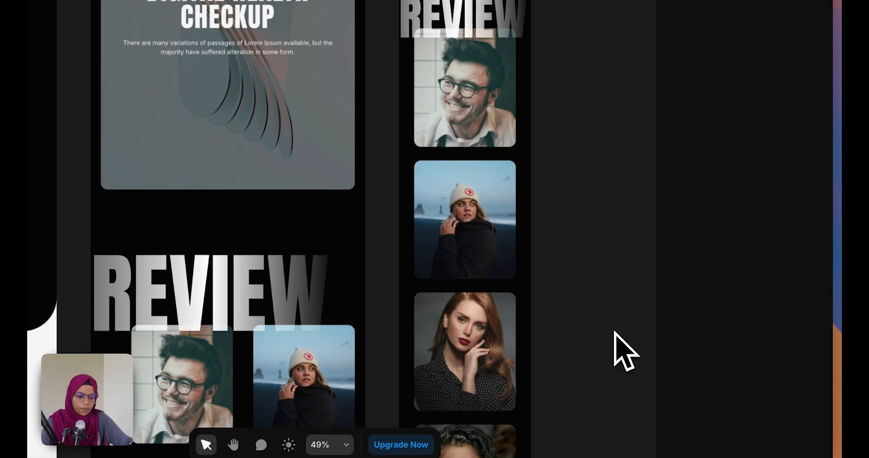
{"action": "left_click", "coordinate": [419, 154]}
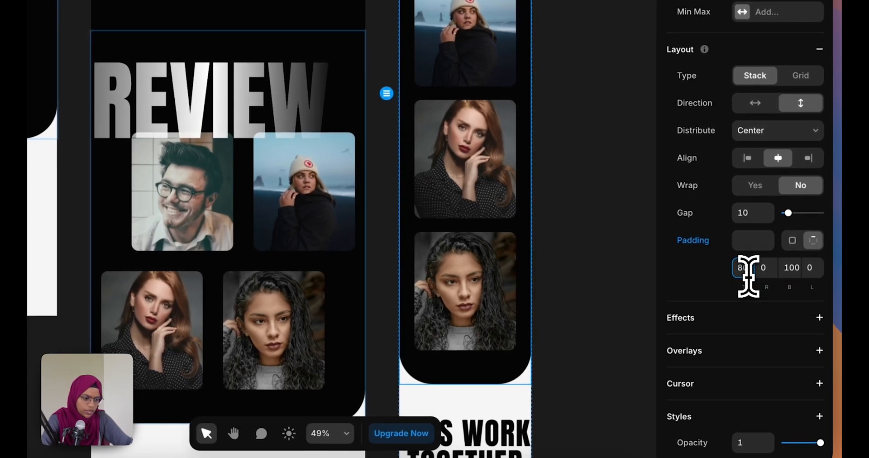
Set the photo stack's top and bottom padding to 80 and remove the item spacing
{"action": "left_click", "coordinate": [766, 302]}
{"action": "type", "text": "80"}
{"action": "left_click", "coordinate": [792, 268]}
{"action": "type", "text": "8"}
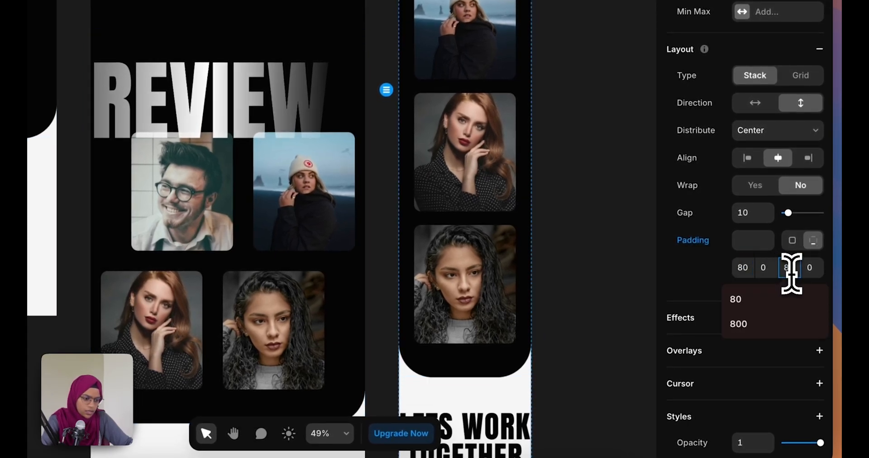
{"action": "type", "text": "0"}
{"action": "left_click_drag", "start_coordinate": [796, 213], "coordinate": [777, 222]}
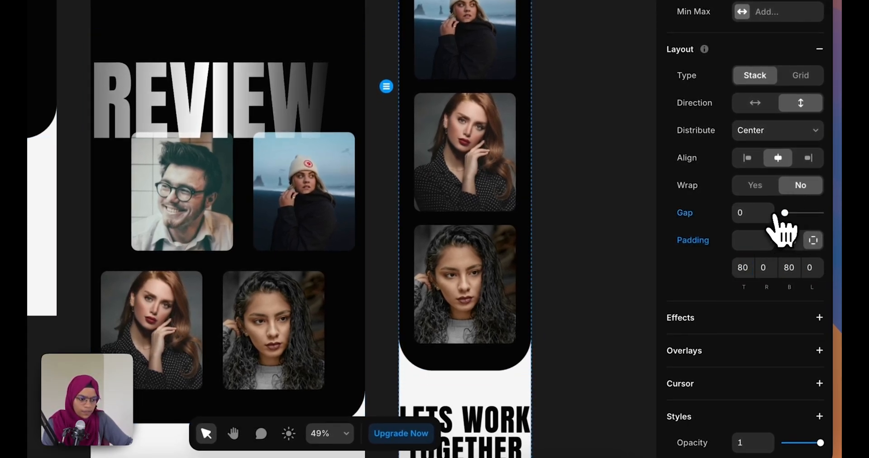
{"action": "left_click", "coordinate": [563, 359]}
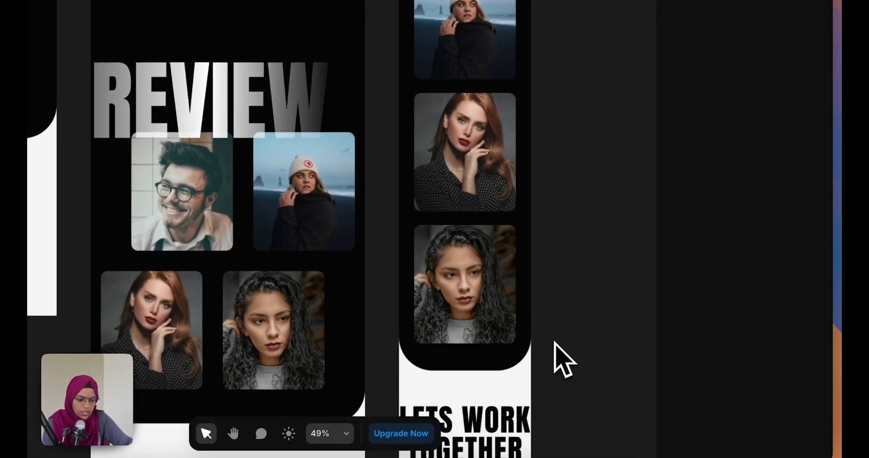
Round the review section's bottom-right and bottom-left corners to 50
{"action": "left_click", "coordinate": [526, 369]}
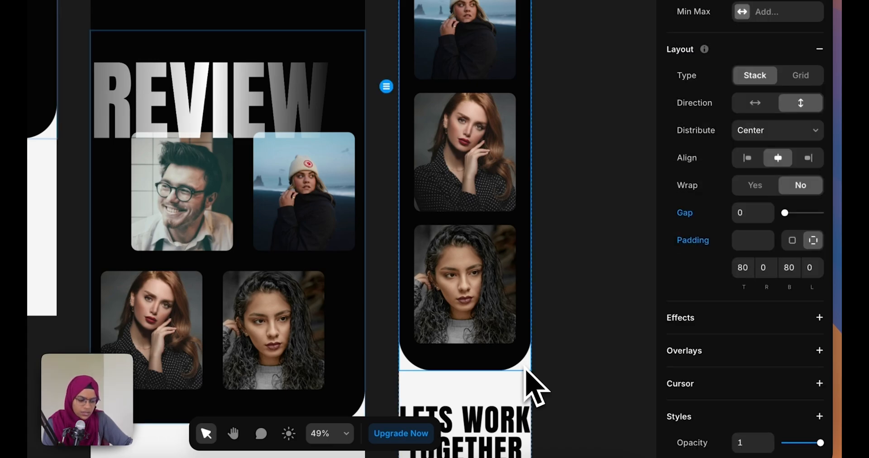
{"action": "scroll", "coordinate": [679, 358], "scroll_direction": "down", "scroll_amount": 5}
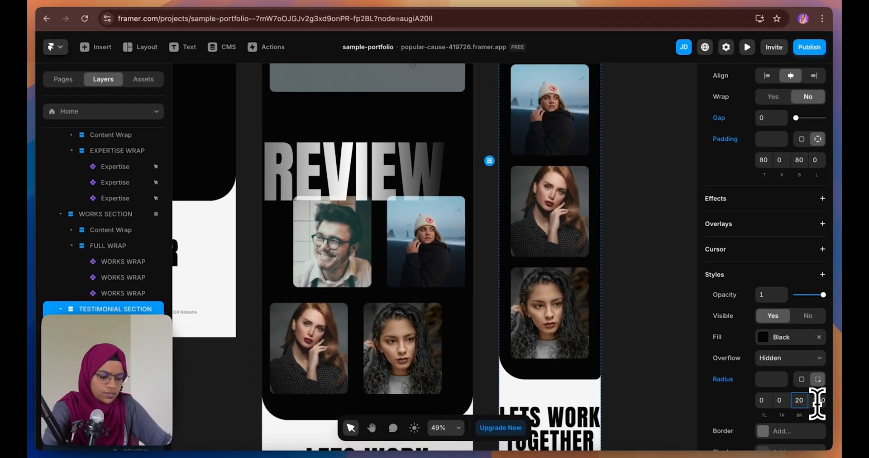
{"action": "key", "text": "BackSpace"}
{"action": "type", "text": "50"}
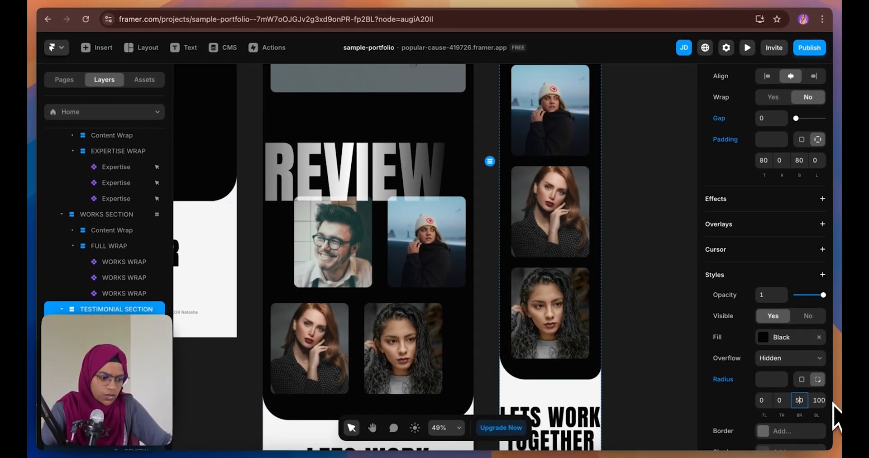
{"action": "key", "text": "Tab"}
{"action": "type", "text": "50"}
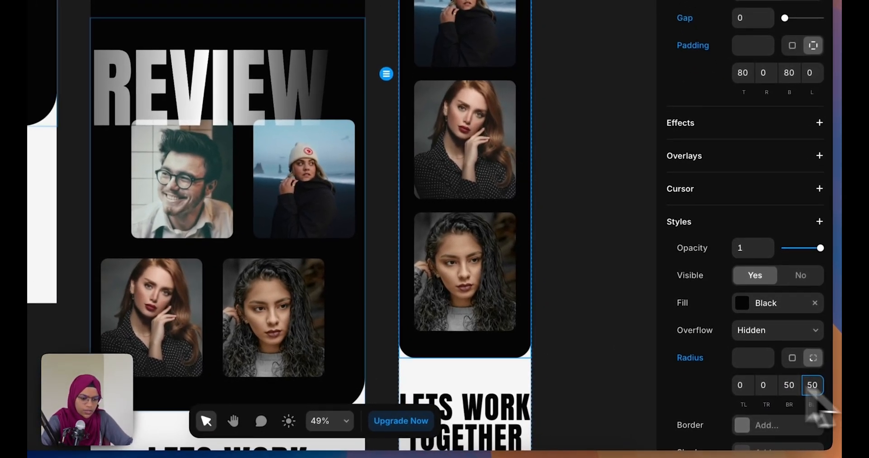
{"action": "left_click", "coordinate": [596, 368]}
{"action": "scroll", "coordinate": [498, 392], "scroll_direction": "down", "scroll_amount": 5}
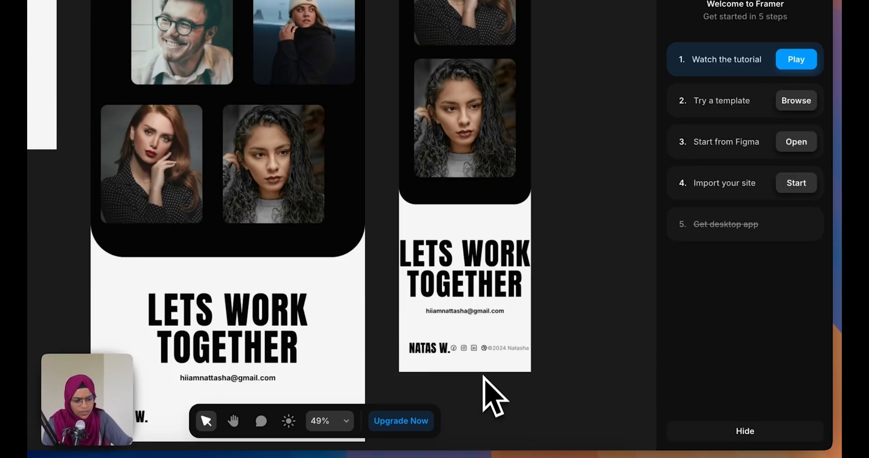
Set the phone contact section's padding to 0 and the footer row's padding to 20
{"action": "left_click", "coordinate": [481, 233]}
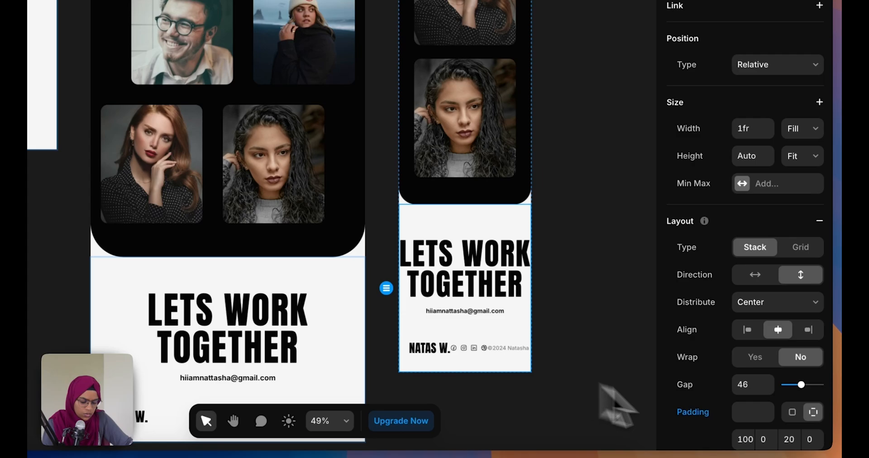
{"action": "type", "text": "0"}
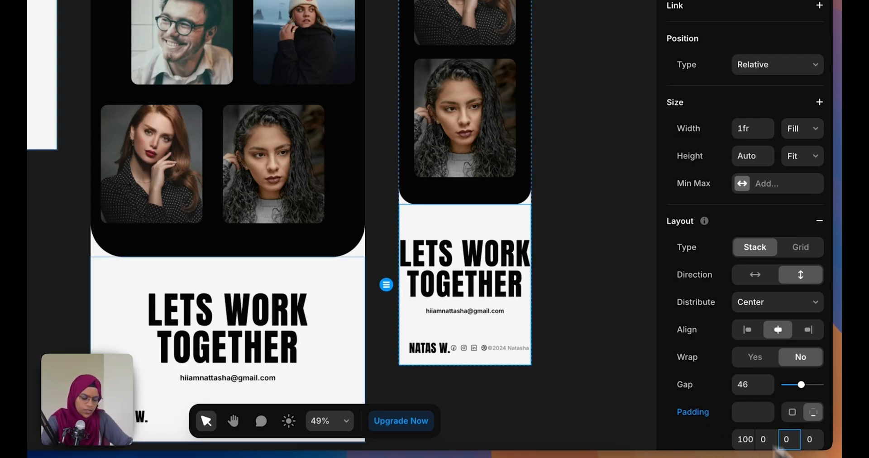
{"action": "left_click", "coordinate": [473, 344]}
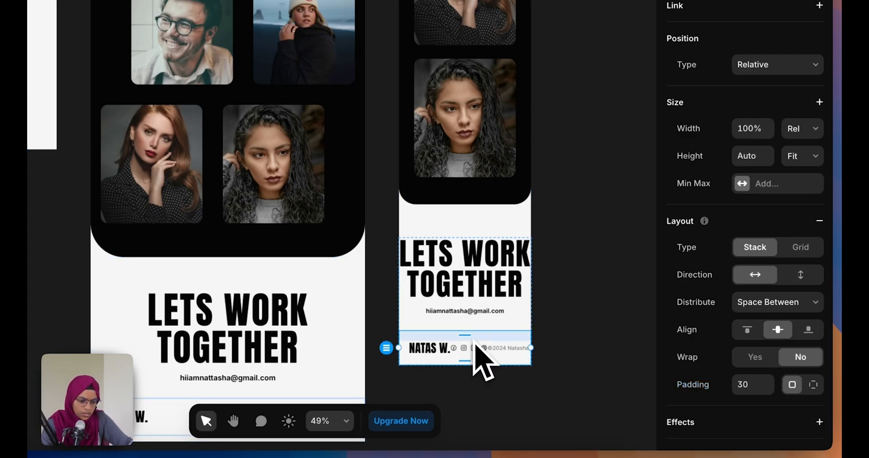
{"action": "type", "text": "20"}
{"action": "key", "text": "Return"}
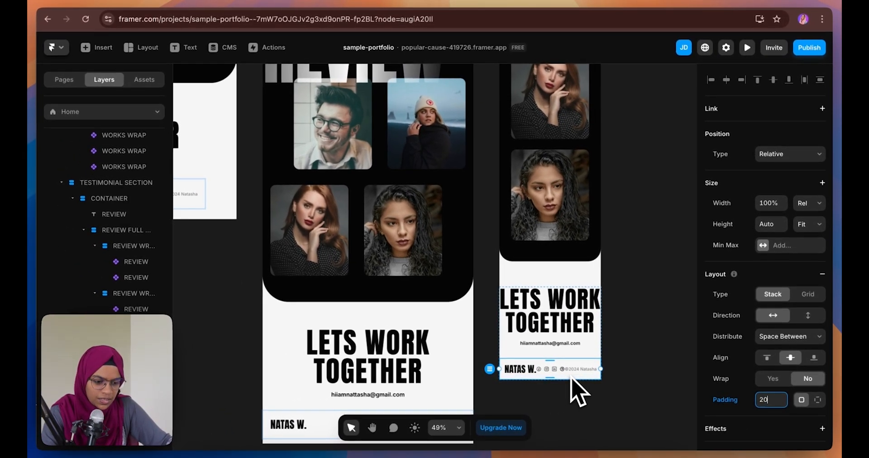
Stack the footer items vertically, centred, with a 20 gap
{"action": "left_click", "coordinate": [808, 315]}
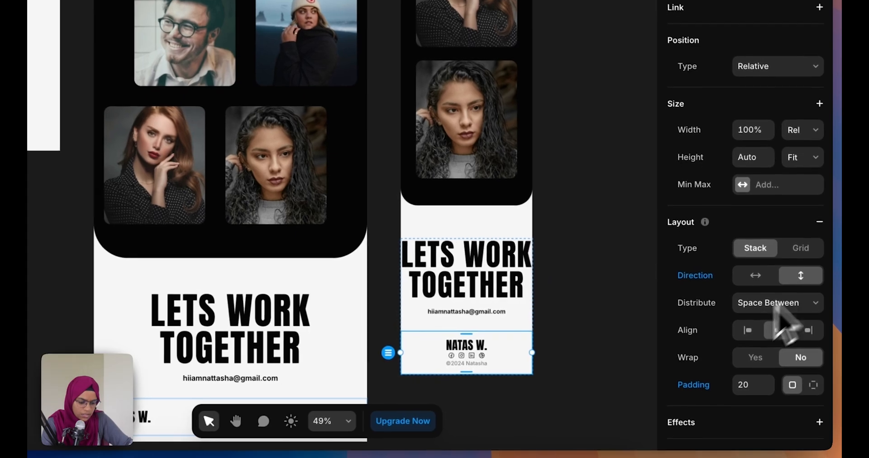
{"action": "left_click", "coordinate": [786, 340]}
{"action": "left_click", "coordinate": [756, 272]}
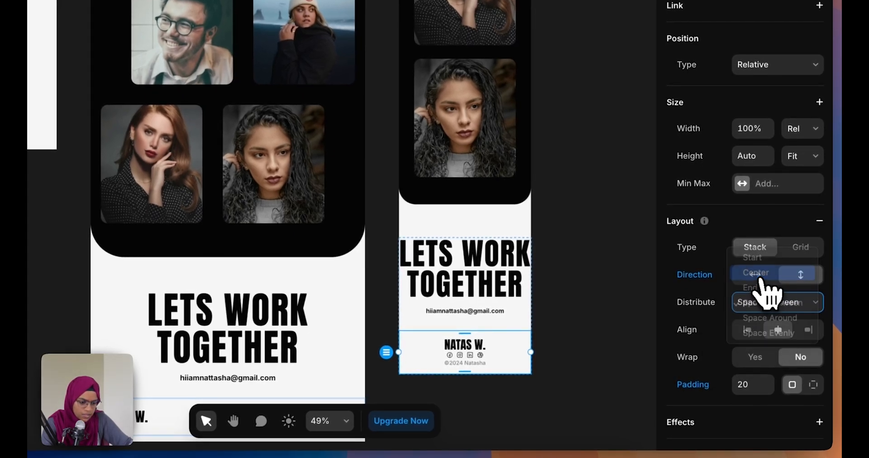
{"action": "left_click_drag", "start_coordinate": [790, 388], "coordinate": [793, 389]}
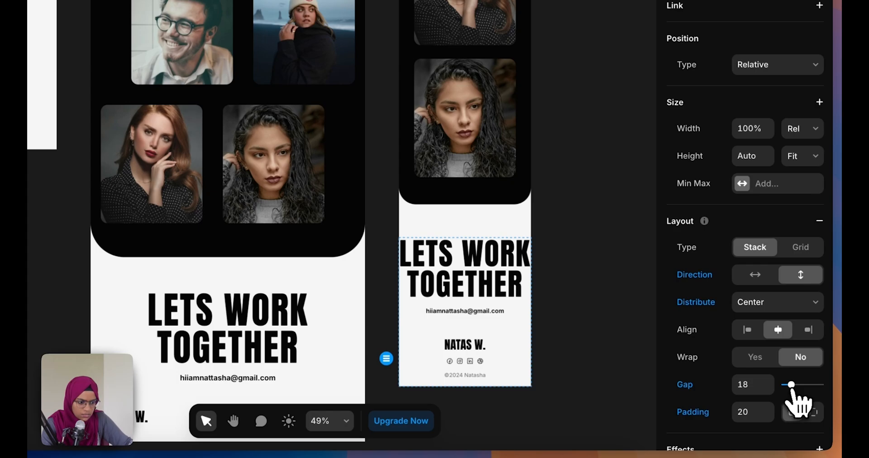
{"action": "type", "text": "20"}
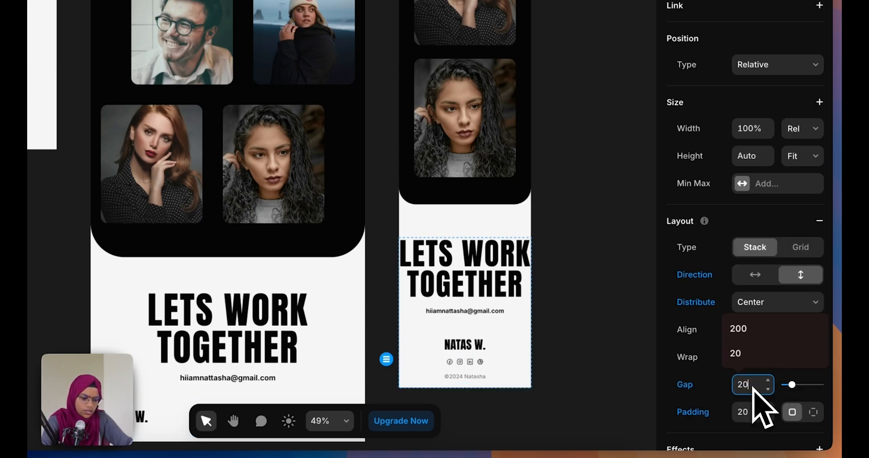
{"action": "left_click", "coordinate": [581, 349]}
Set the contact section's outer stack gap to 30 and the heading group's gap to 15
{"action": "left_click", "coordinate": [485, 324]}
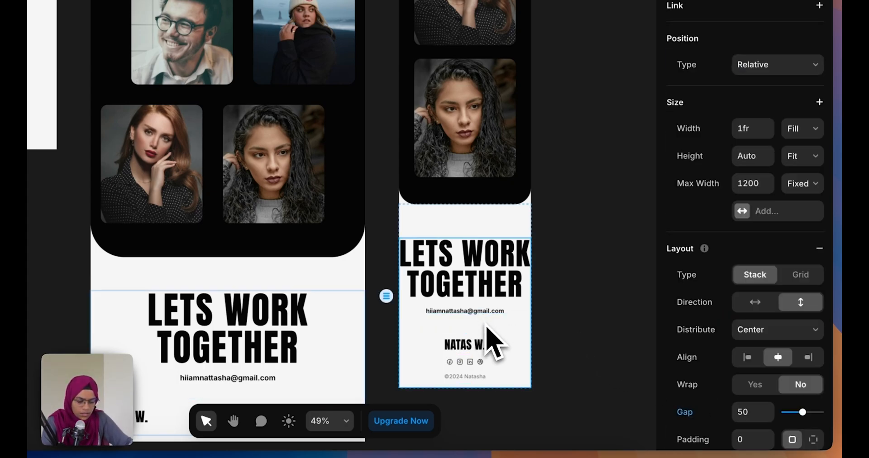
{"action": "type", "text": "30"}
{"action": "key", "text": "Return"}
{"action": "left_click", "coordinate": [522, 307]}
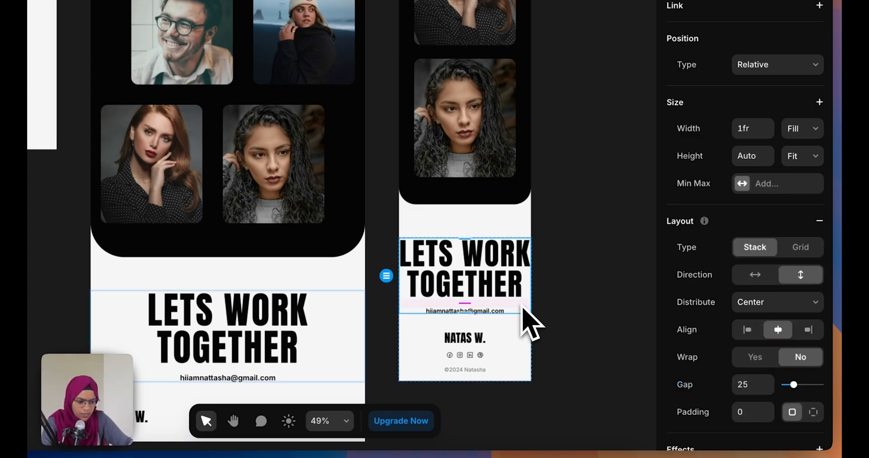
{"action": "type", "text": "15"}
{"action": "key", "text": "Return"}
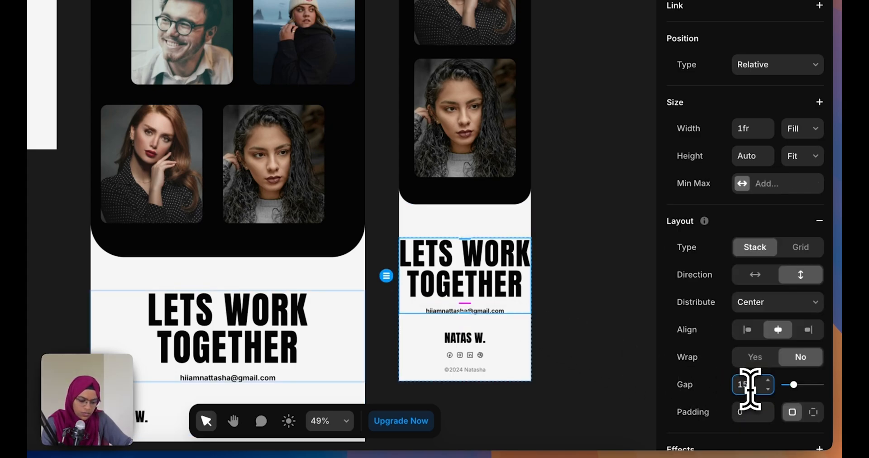
Switch the outer contact stack to per-side padding with 20 on the left
{"action": "left_click", "coordinate": [529, 323]}
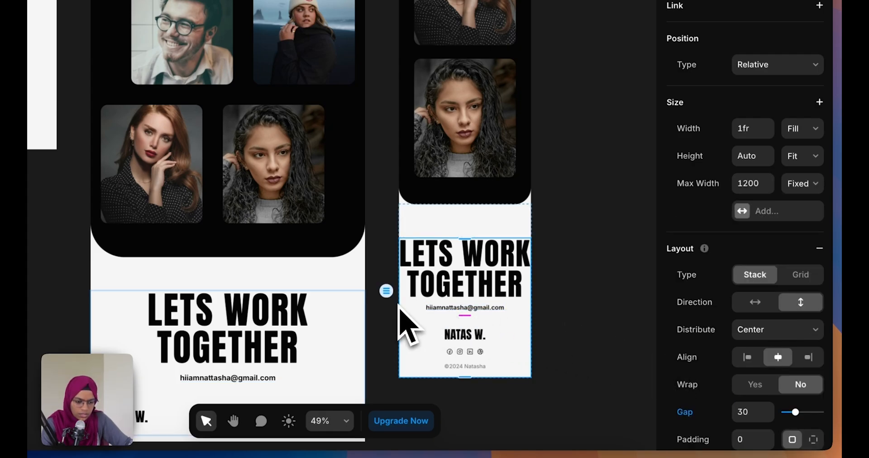
{"action": "left_click", "coordinate": [813, 440]}
{"action": "scroll", "coordinate": [772, 405], "scroll_direction": "down", "scroll_amount": 5}
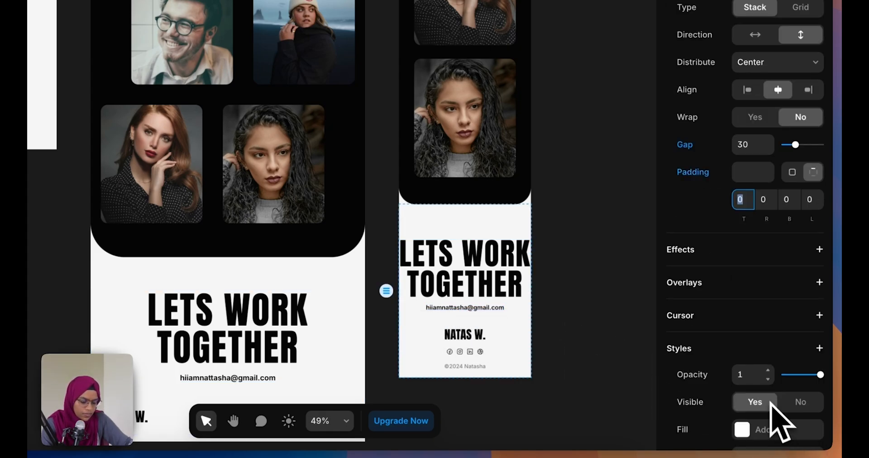
{"action": "type", "text": "0"}
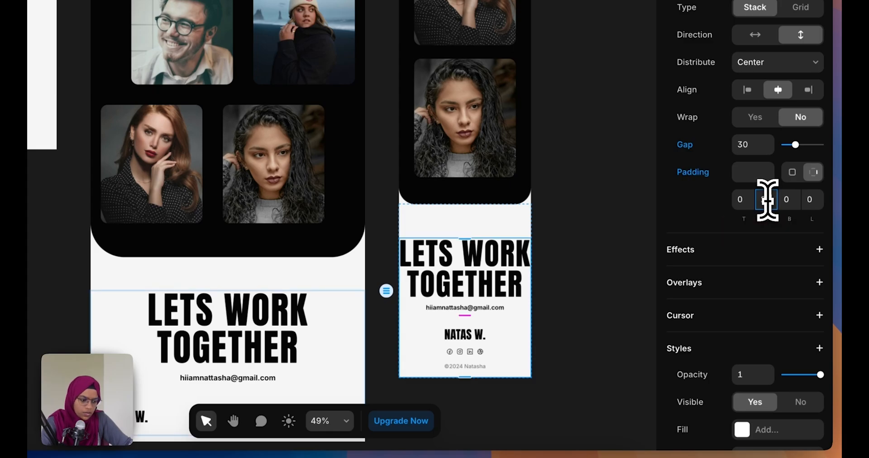
{"action": "left_click", "coordinate": [815, 202]}
{"action": "type", "text": "20"}
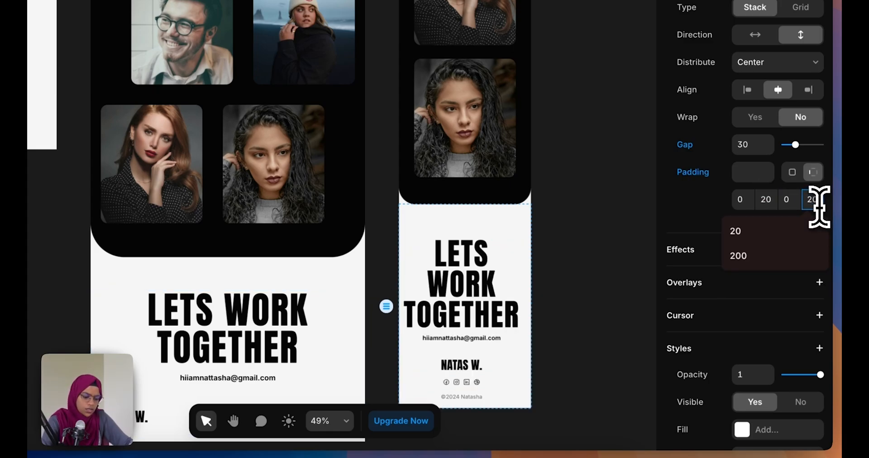
{"action": "left_click", "coordinate": [582, 280]}
{"action": "left_click", "coordinate": [524, 252]}
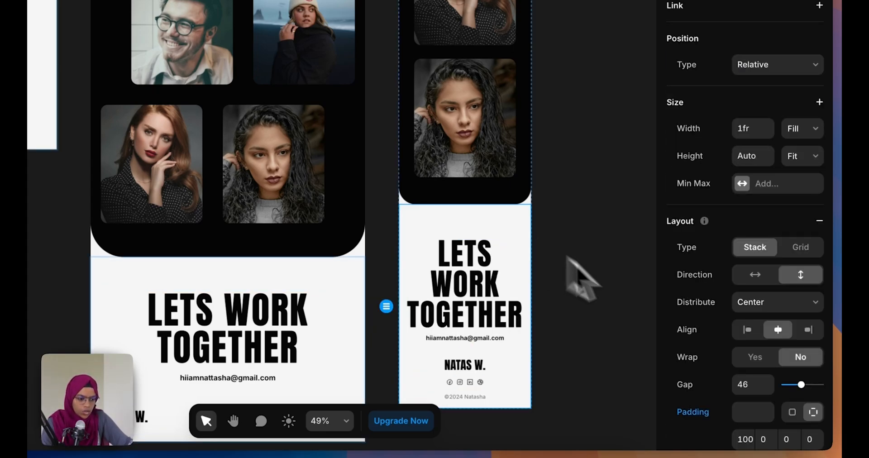
Set the contact card's top padding to 80 and preview the site at Phone width
{"action": "scroll", "coordinate": [752, 430], "scroll_direction": "down", "scroll_amount": 1}
{"action": "type", "text": "80"}
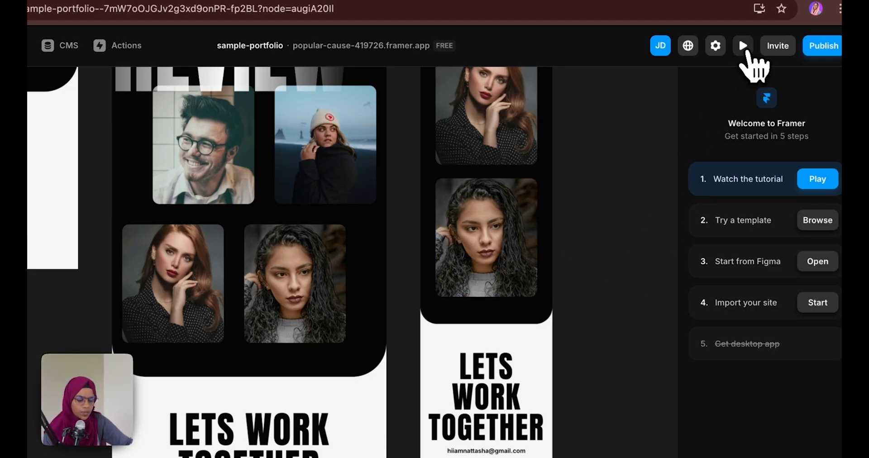
{"action": "left_click", "coordinate": [745, 50]}
{"action": "left_click", "coordinate": [283, 45]}
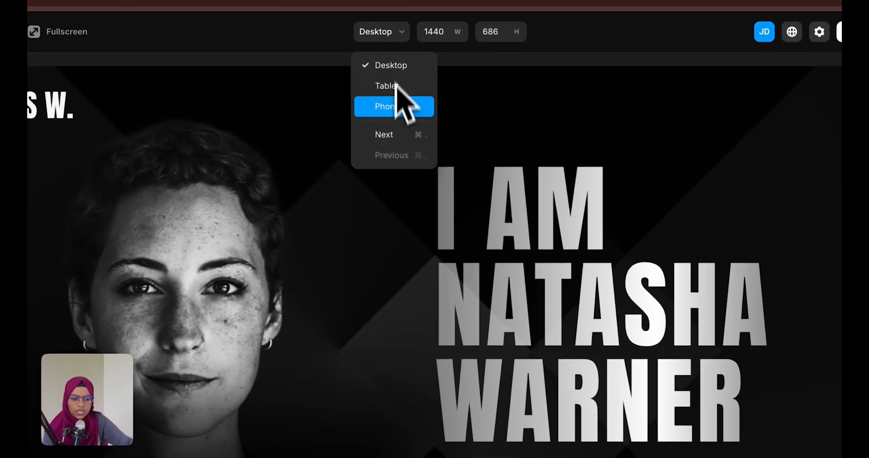
{"action": "left_click", "coordinate": [397, 106]}
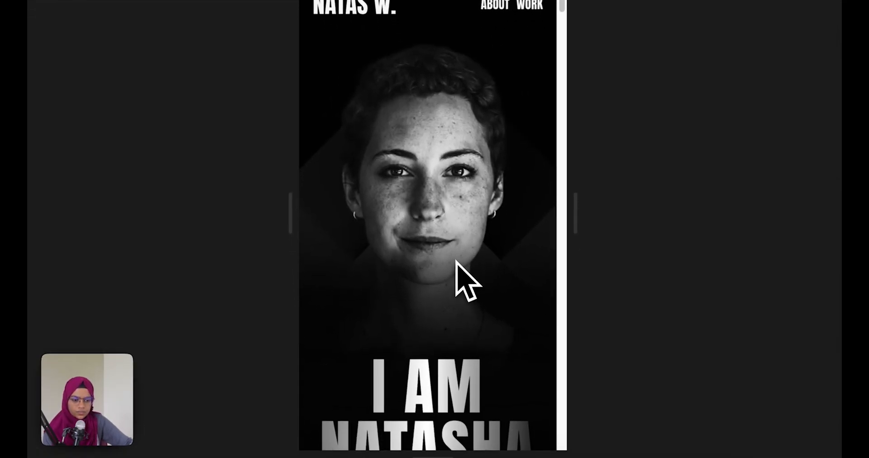
Scroll through the whole phone preview, then return to the editor
{"action": "scroll", "coordinate": [435, 366], "scroll_direction": "down", "scroll_amount": 5}
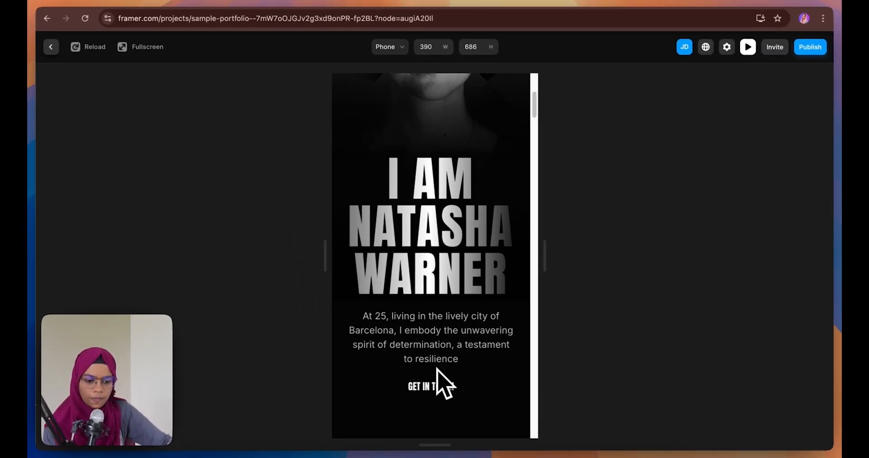
{"action": "scroll", "coordinate": [442, 382], "scroll_direction": "down", "scroll_amount": 15}
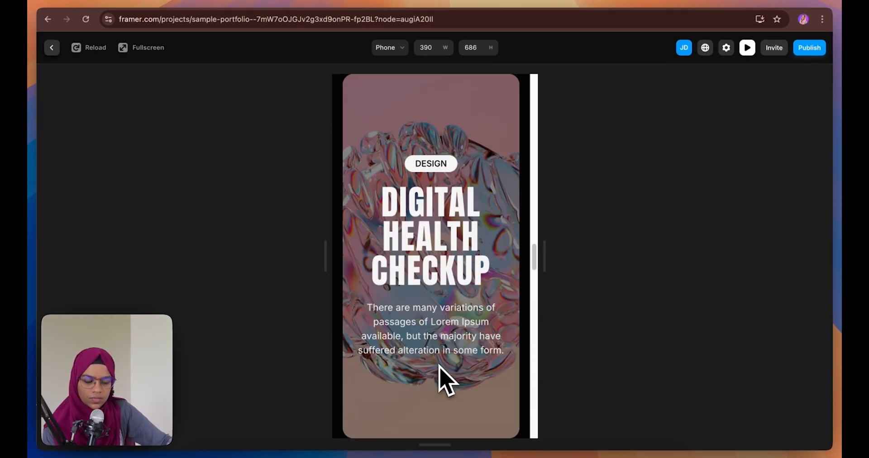
{"action": "scroll", "coordinate": [441, 382], "scroll_direction": "down", "scroll_amount": 8}
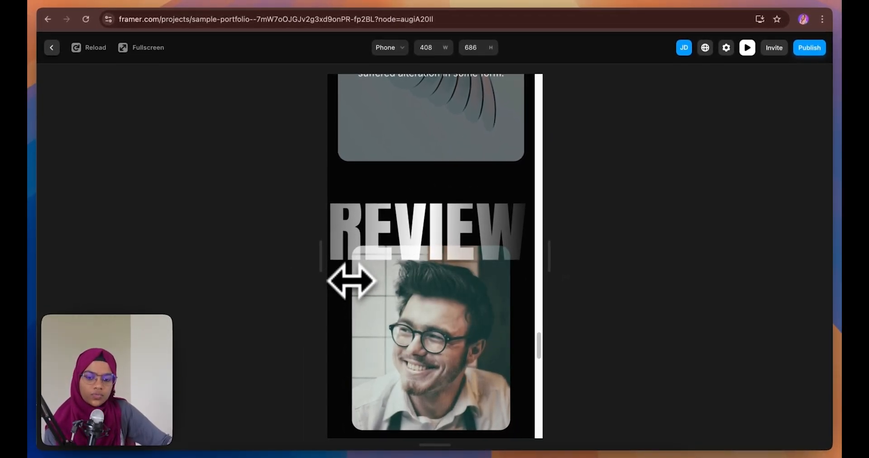
{"action": "scroll", "coordinate": [352, 281], "scroll_direction": "down", "scroll_amount": 10}
{"action": "scroll", "coordinate": [332, 298], "scroll_direction": "down", "scroll_amount": 15}
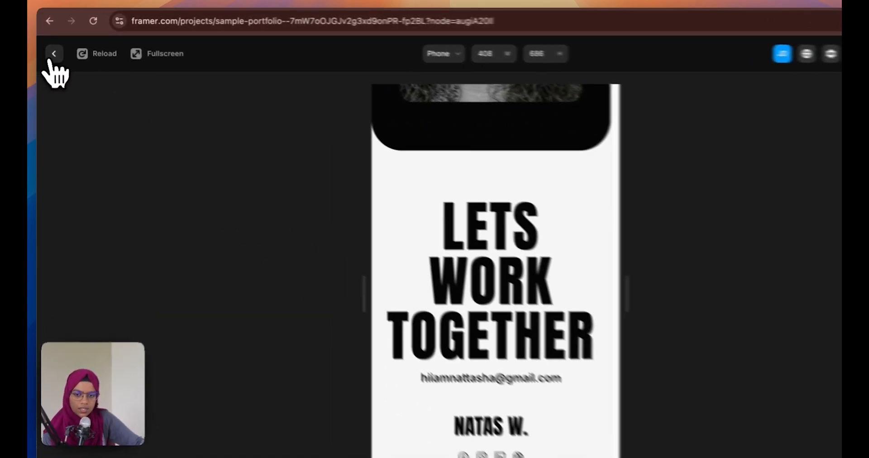
{"action": "left_click", "coordinate": [52, 48]}
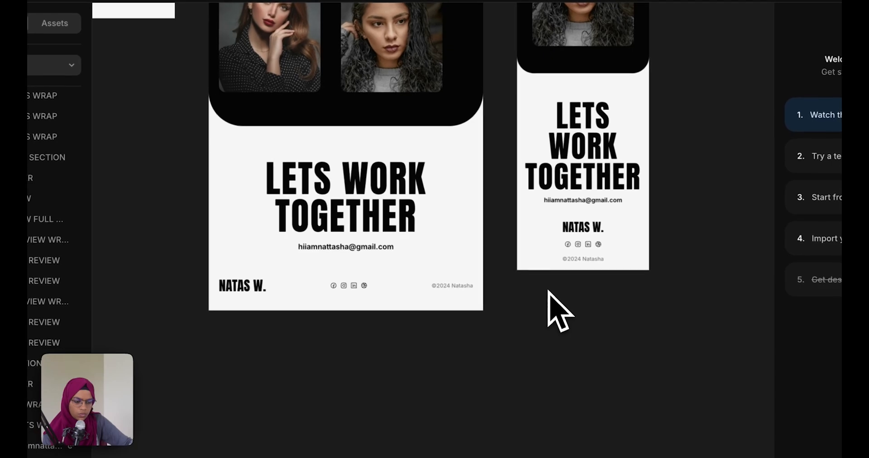
Change the TESTIMONIAL SECTION's Overflow from Hidden to Visible so the REVIEW heading isn't clipped
{"action": "scroll", "coordinate": [557, 311], "scroll_direction": "up", "scroll_amount": 10}
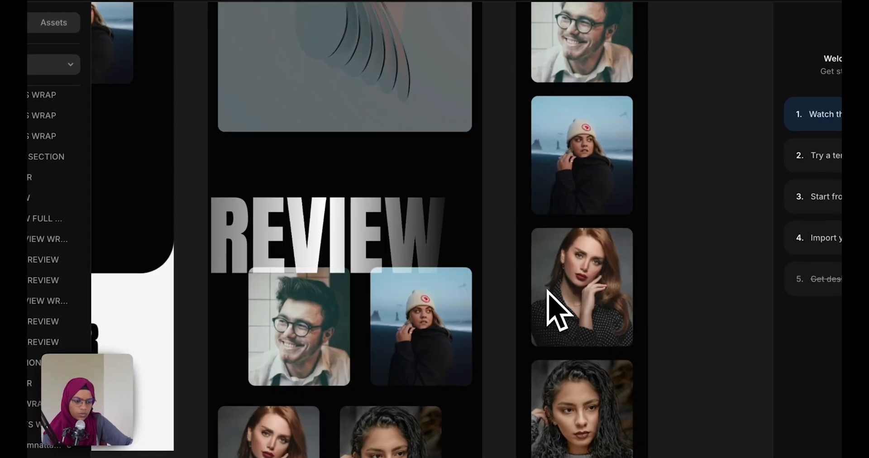
{"action": "left_click", "coordinate": [50, 219]}
{"action": "left_click", "coordinate": [41, 177]}
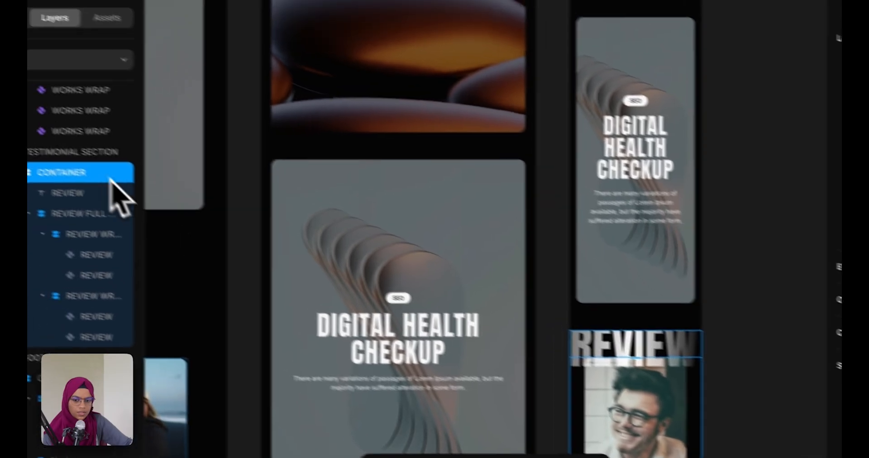
{"action": "left_click", "coordinate": [100, 152]}
{"action": "left_click", "coordinate": [755, 335]}
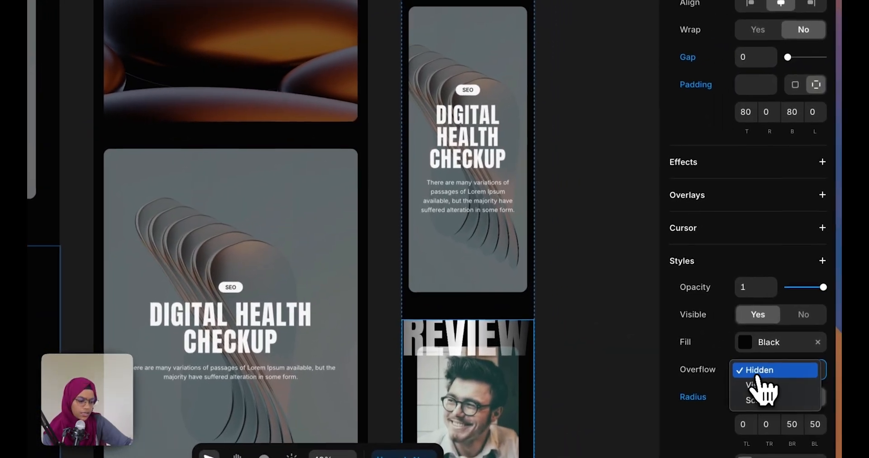
{"action": "left_click", "coordinate": [765, 385]}
{"action": "left_click", "coordinate": [647, 414]}
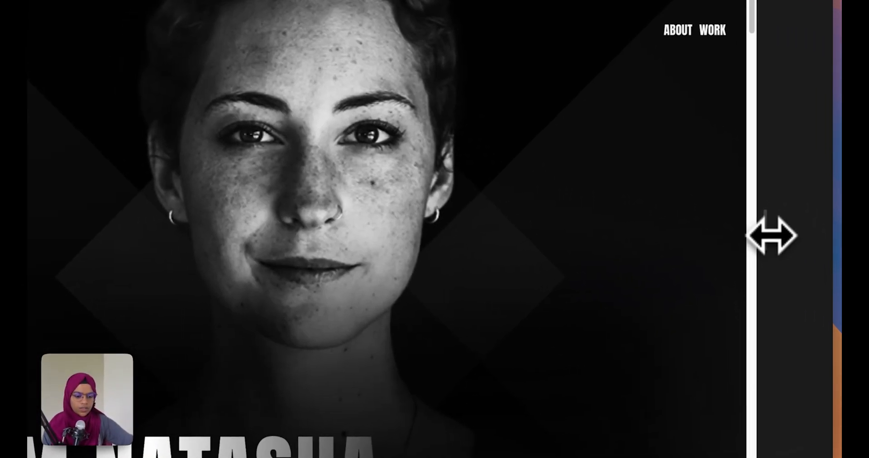
Narrow the live preview to tablet width, scroll the hero, then exit to the canvas
{"action": "left_click_drag", "start_coordinate": [772, 235], "coordinate": [723, 236]}
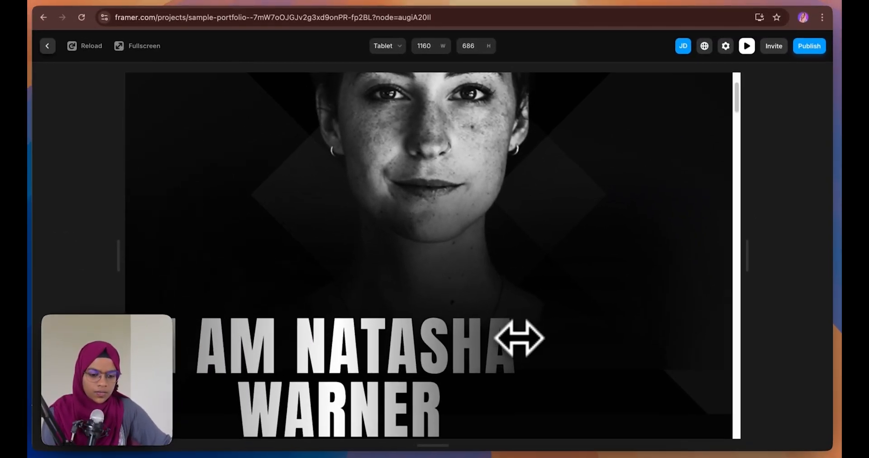
{"action": "scroll", "coordinate": [399, 388], "scroll_direction": "down", "scroll_amount": 3}
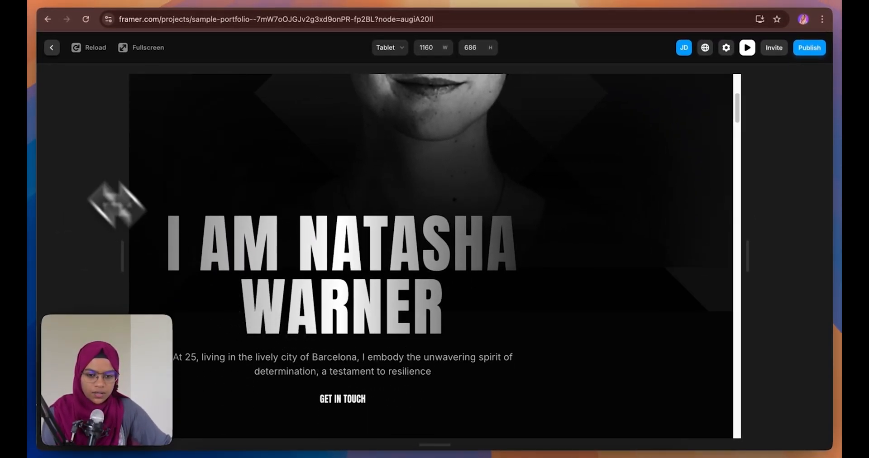
{"action": "left_click", "coordinate": [52, 47]}
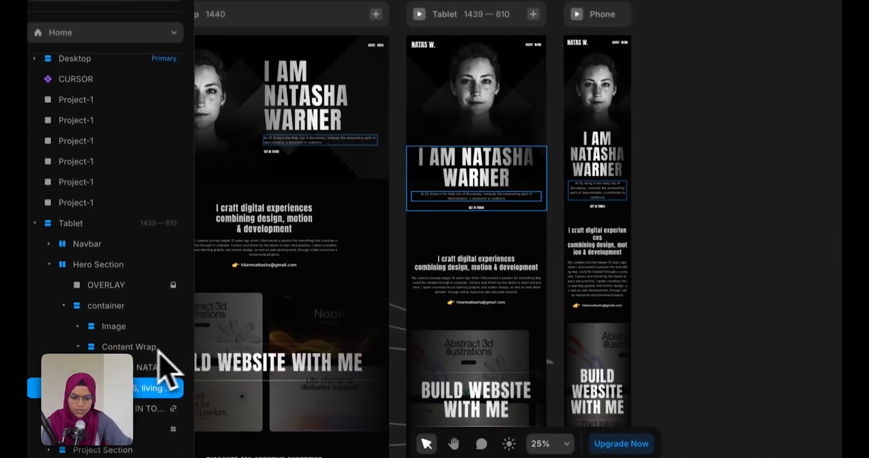
Preview the tablet layout, stretching it between desktop and phone widths to test the hero
{"action": "left_click", "coordinate": [163, 427]}
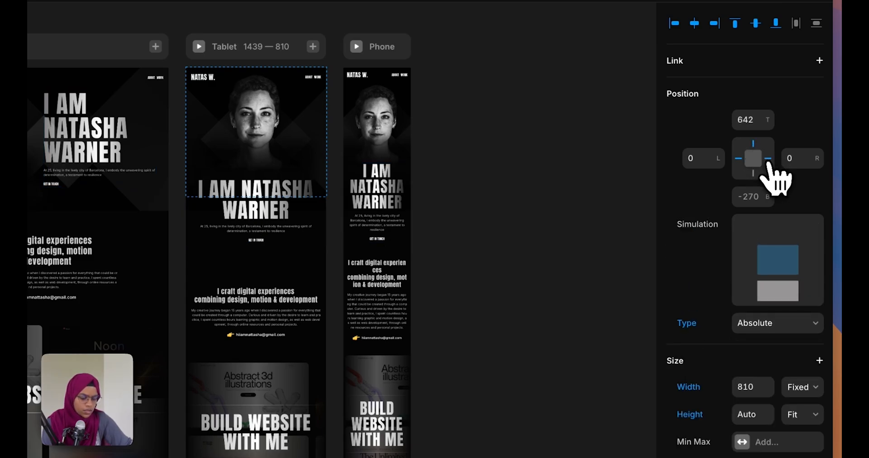
{"action": "left_click", "coordinate": [445, 308]}
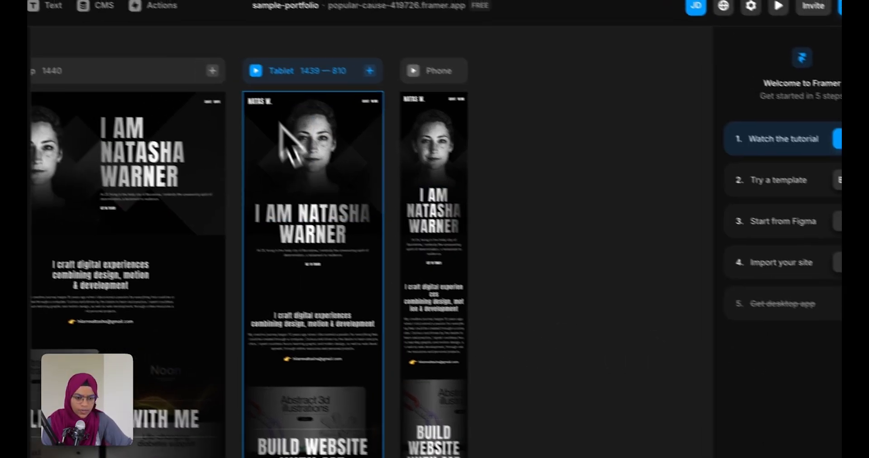
{"action": "left_click", "coordinate": [199, 47]}
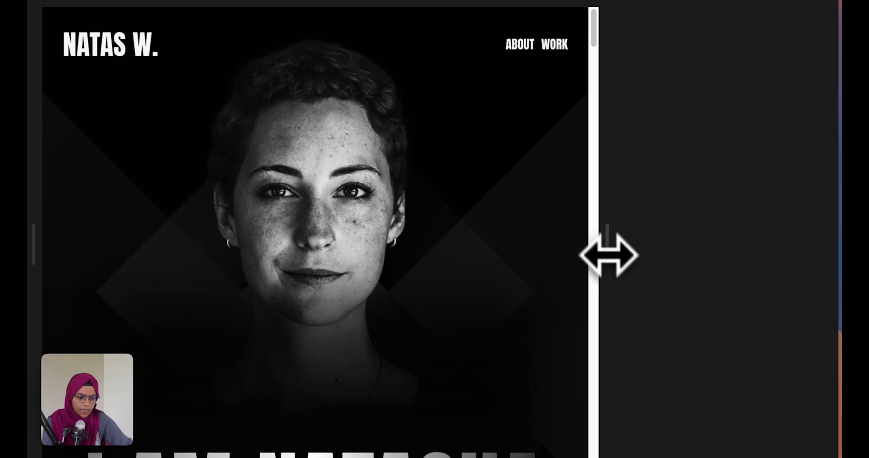
{"action": "left_click_drag", "start_coordinate": [608, 255], "coordinate": [743, 281]}
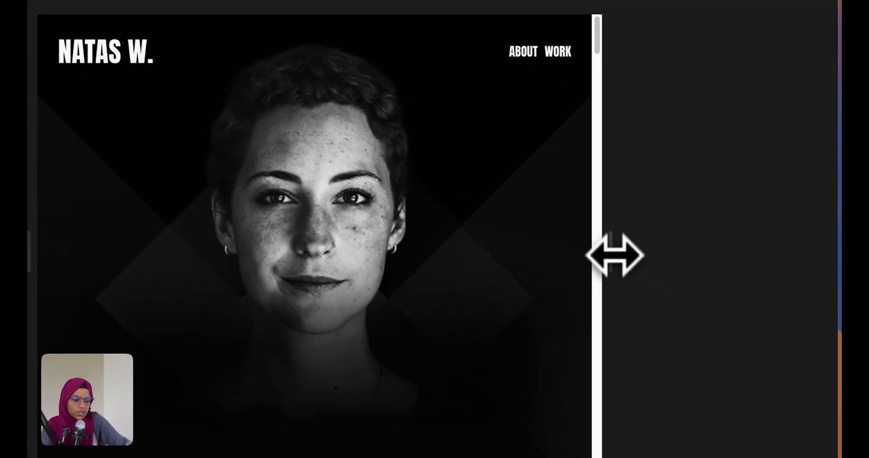
{"action": "left_click_drag", "start_coordinate": [615, 255], "coordinate": [729, 273]}
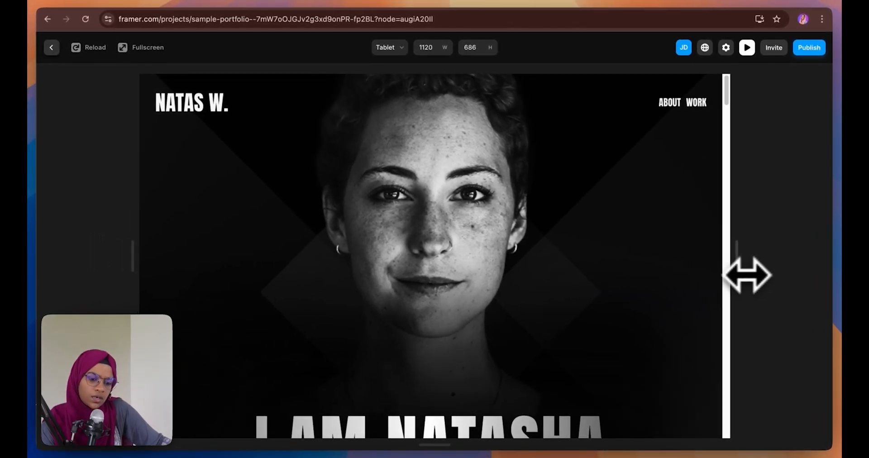
{"action": "left_click_drag", "start_coordinate": [747, 275], "coordinate": [550, 277]}
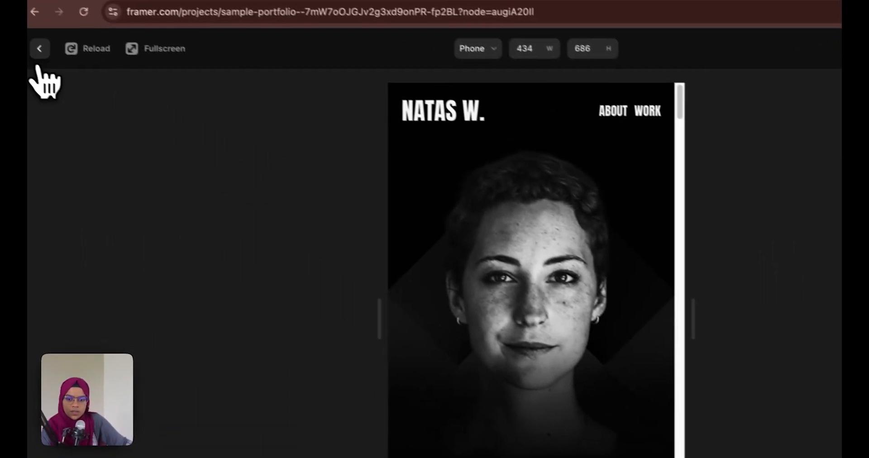
{"action": "left_click", "coordinate": [39, 49]}
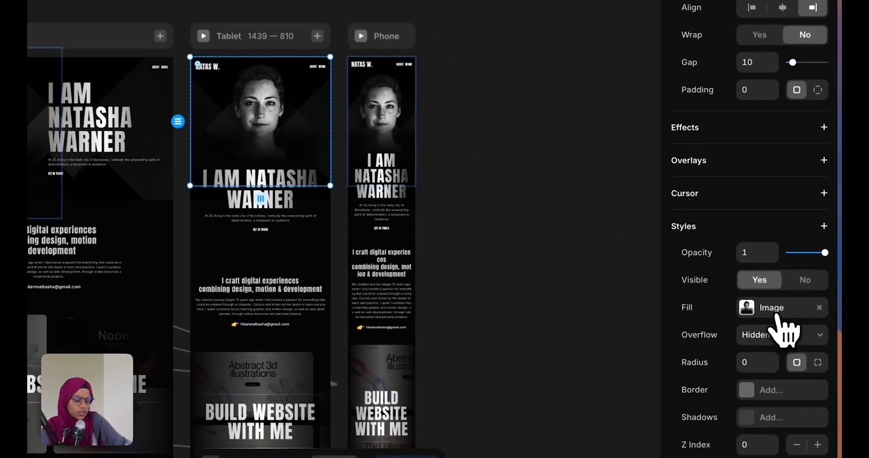
Set the tablet and phone hero images' fill type to Fit
{"action": "left_click", "coordinate": [815, 331]}
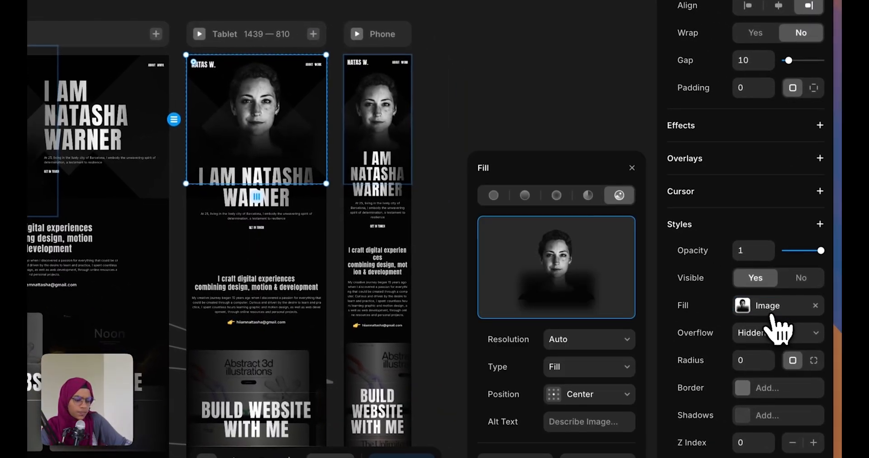
{"action": "left_click", "coordinate": [571, 375]}
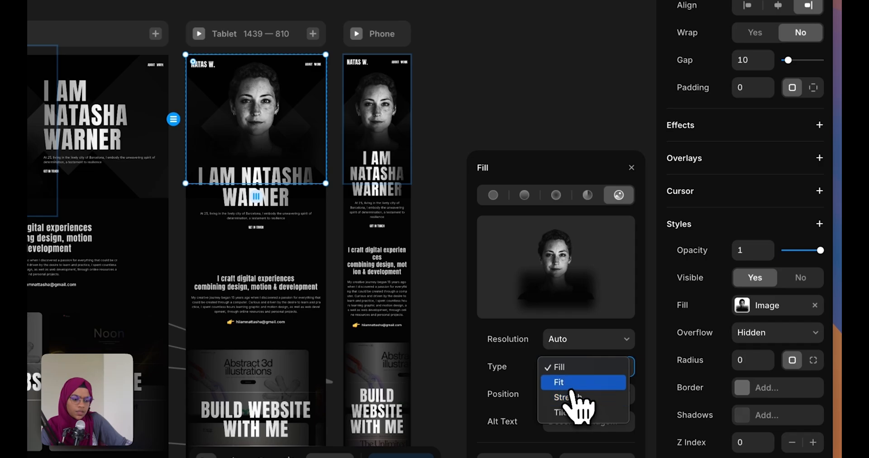
{"action": "left_click", "coordinate": [569, 384]}
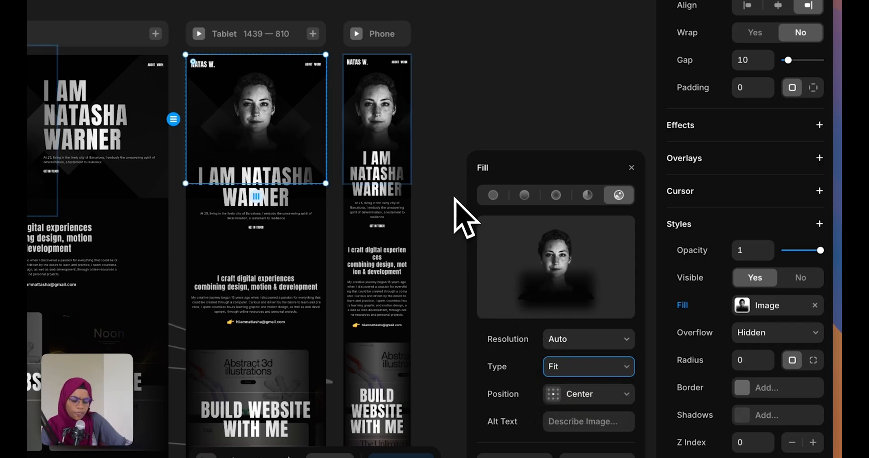
{"action": "left_click", "coordinate": [402, 151]}
{"action": "left_click", "coordinate": [561, 366]}
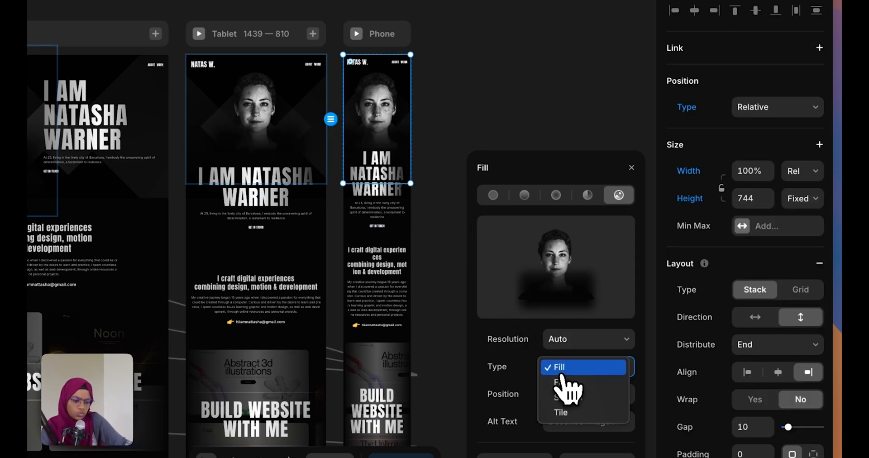
{"action": "left_click", "coordinate": [568, 383]}
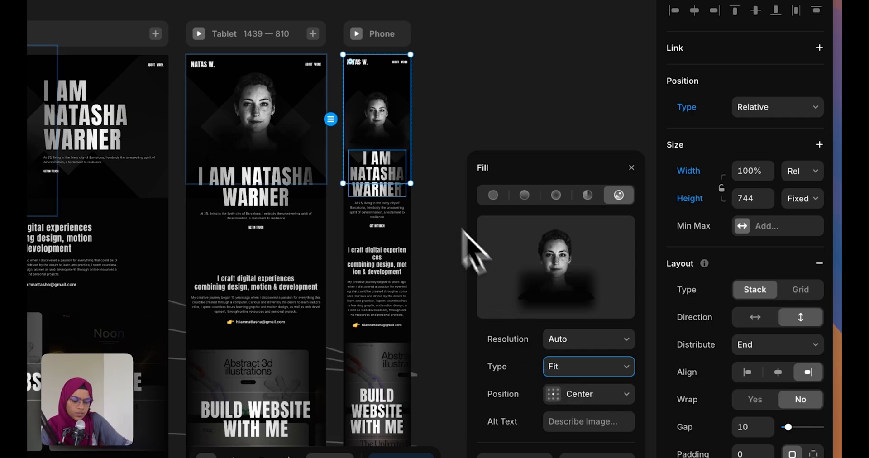
Shorten the phone hero section and its hero image to 619 high
{"action": "left_click_drag", "start_coordinate": [410, 184], "coordinate": [411, 150]}
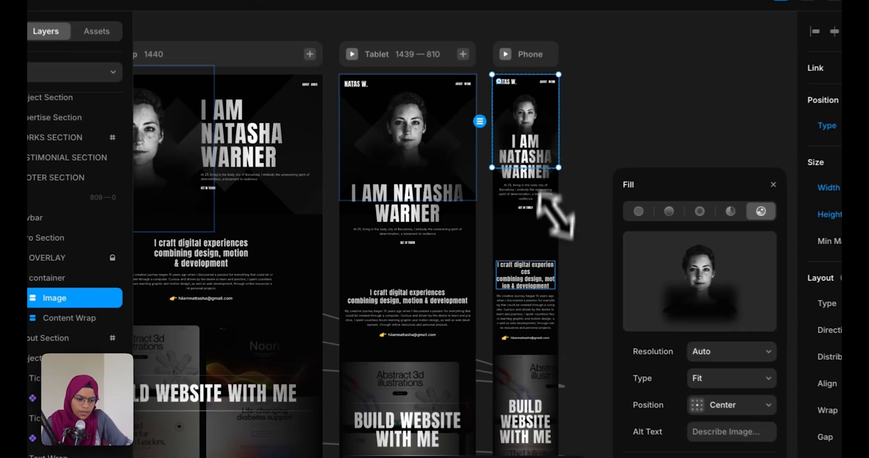
{"action": "left_click", "coordinate": [398, 219]}
{"action": "left_click_drag", "start_coordinate": [400, 233], "coordinate": [399, 216]}
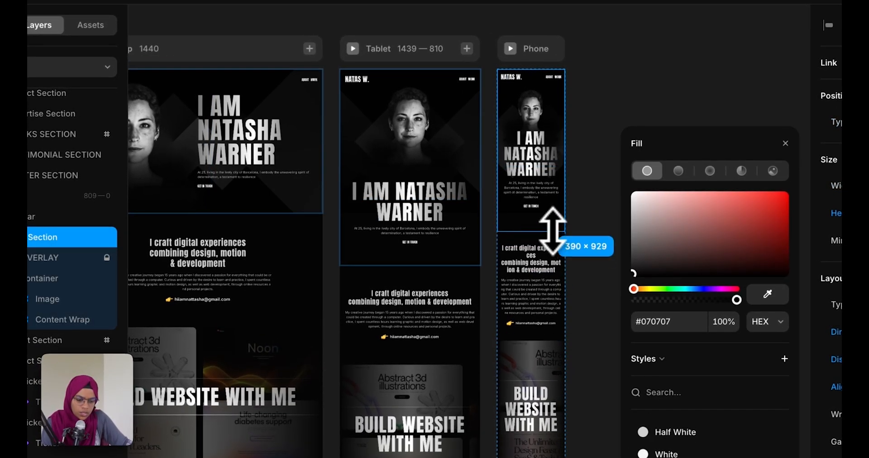
{"action": "left_click_drag", "start_coordinate": [552, 231], "coordinate": [551, 217]}
{"action": "left_click", "coordinate": [124, 296]}
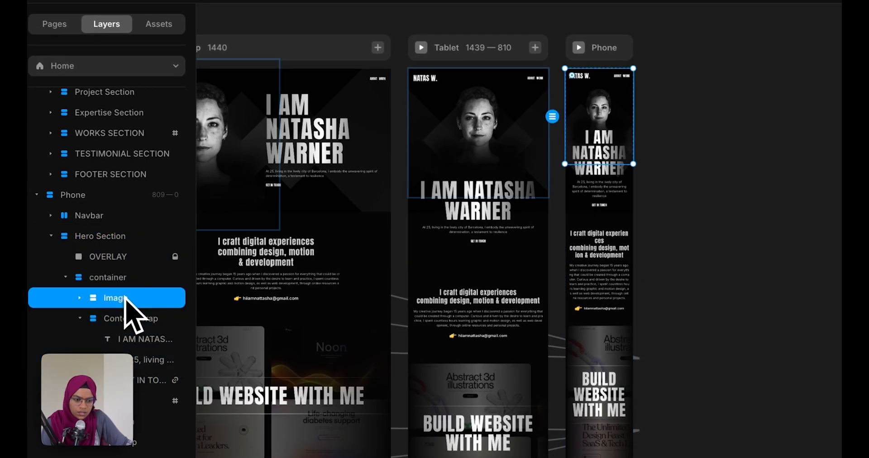
{"action": "left_click_drag", "start_coordinate": [609, 215], "coordinate": [615, 176]}
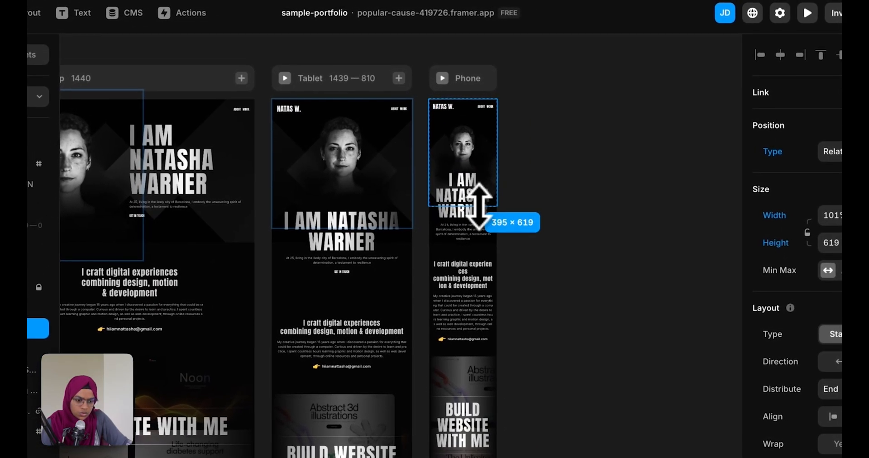
{"action": "left_click_drag", "start_coordinate": [479, 206], "coordinate": [476, 199]}
{"action": "left_click", "coordinate": [533, 258]}
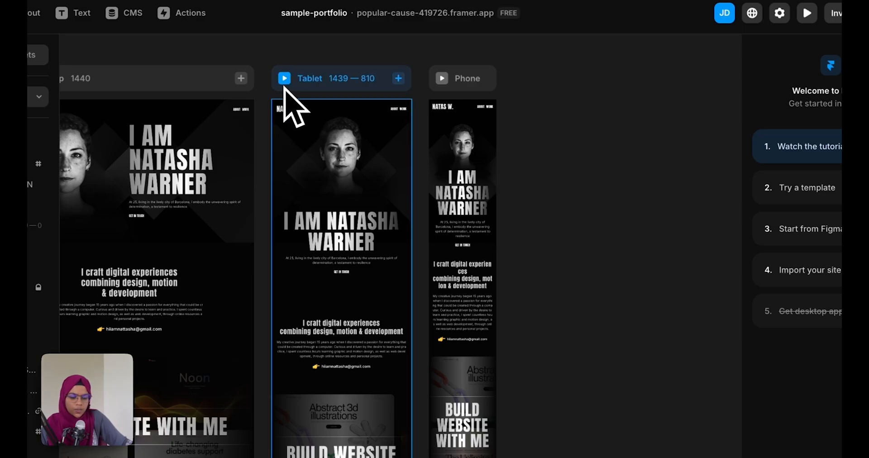
{"action": "left_click", "coordinate": [285, 87]}
Preview the tablet layout at a narrower width, then bring up the Publish options
{"action": "left_click", "coordinate": [285, 78]}
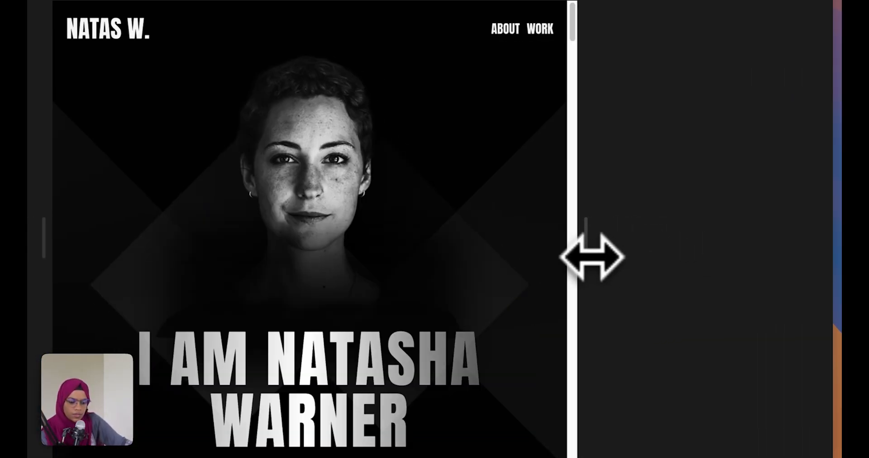
{"action": "left_click_drag", "start_coordinate": [592, 257], "coordinate": [525, 260]}
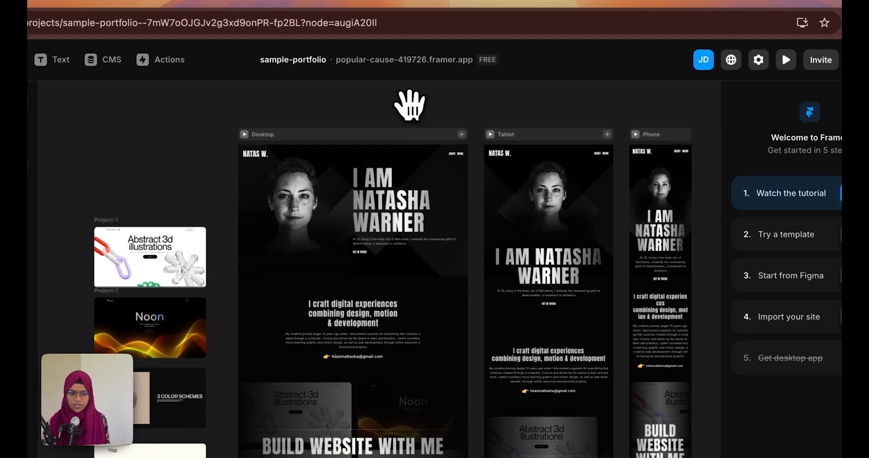
{"action": "left_click_drag", "start_coordinate": [407, 102], "coordinate": [307, 97]}
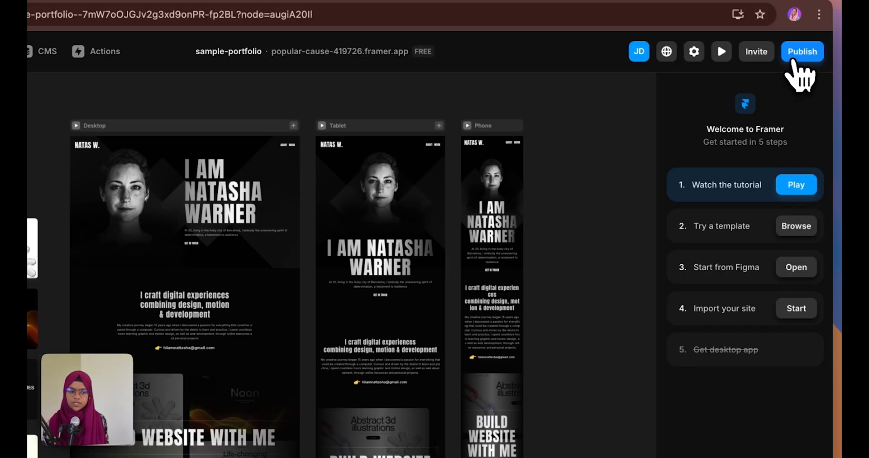
{"action": "left_click", "coordinate": [797, 57]}
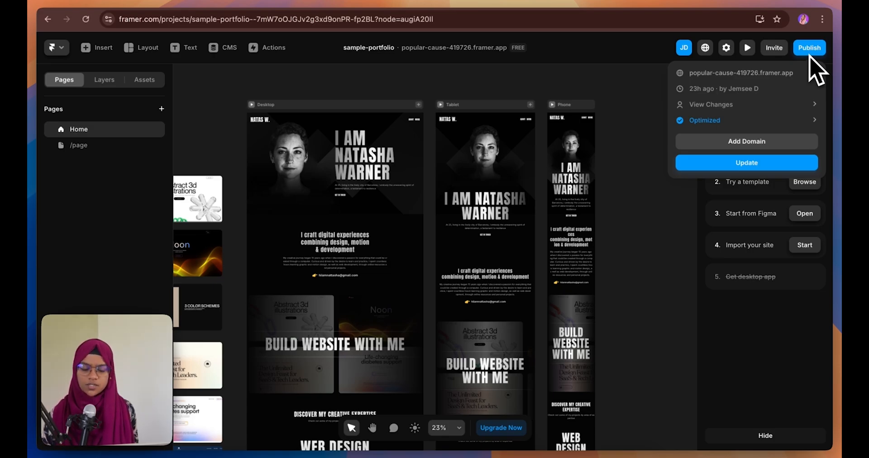
Update the published site and scroll through the live page at popular-cause-419726.framer.app
{"action": "left_click", "coordinate": [765, 167]}
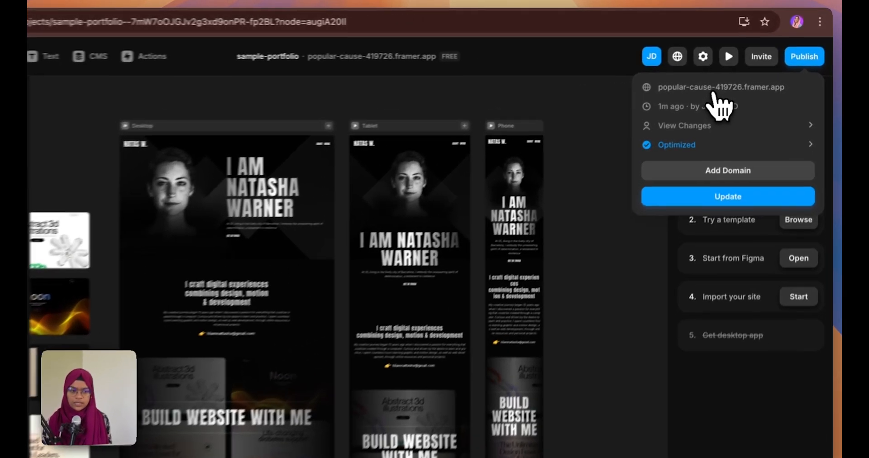
{"action": "left_click", "coordinate": [736, 75]}
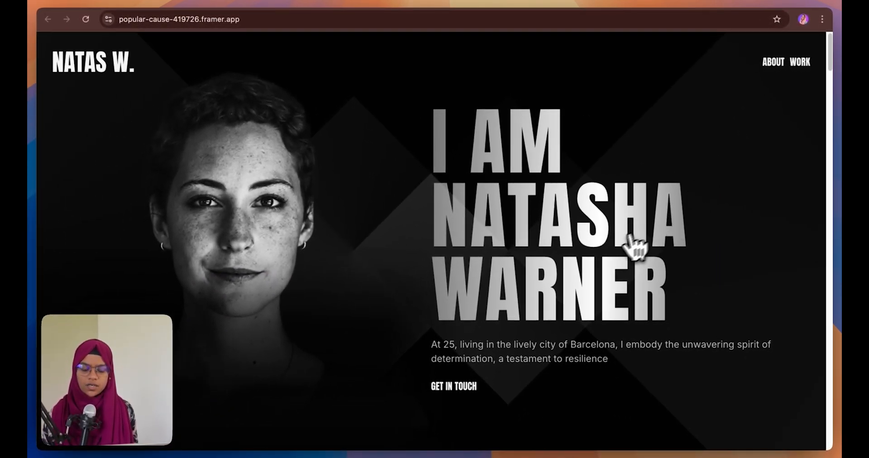
{"action": "scroll", "coordinate": [616, 253], "scroll_direction": "down", "scroll_amount": 10}
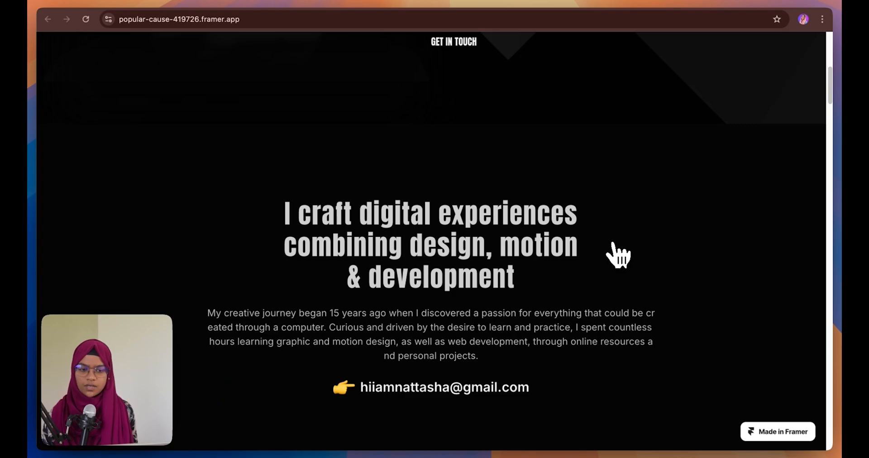
{"action": "scroll", "coordinate": [618, 255], "scroll_direction": "up", "scroll_amount": 8}
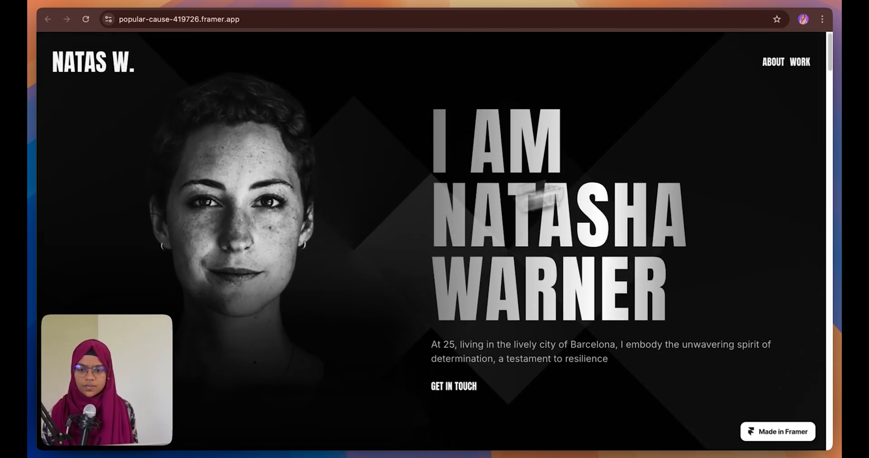
{"action": "left_click", "coordinate": [178, 2]}
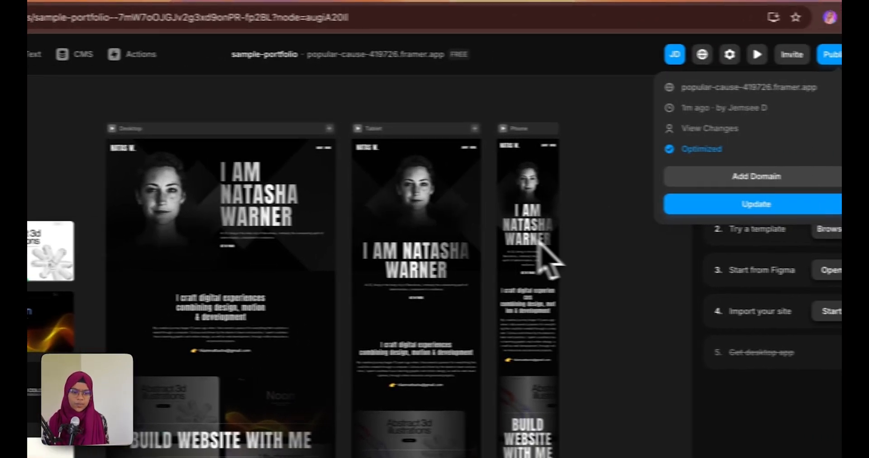
{"action": "left_click", "coordinate": [831, 54]}
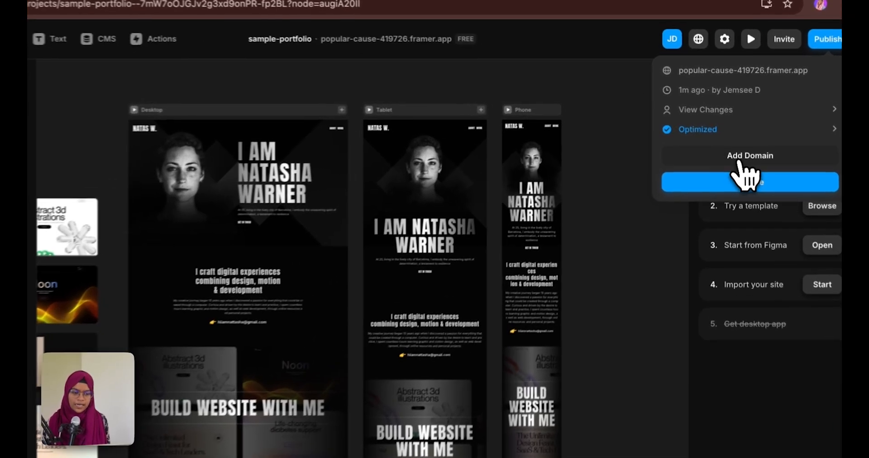
Connect the free subdomain sample-portfolio1.framer.website after 'sample-portfolio' is rejected, then open Plans
{"action": "left_click", "coordinate": [738, 159]}
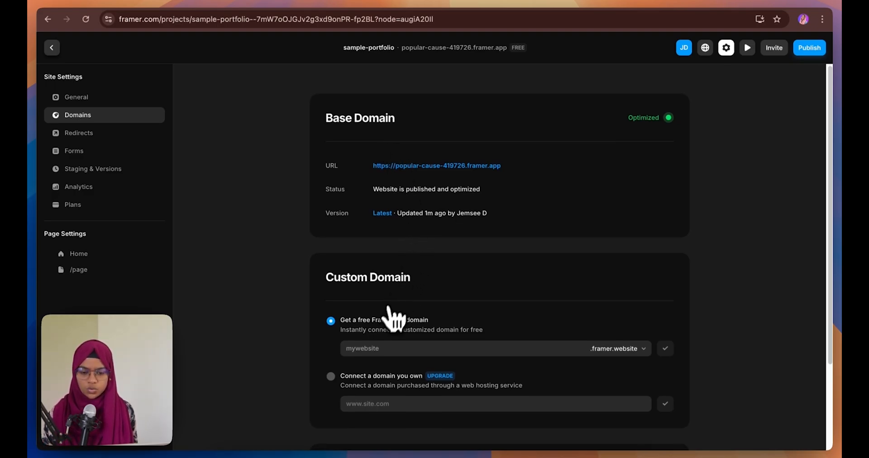
{"action": "scroll", "coordinate": [389, 319], "scroll_direction": "down", "scroll_amount": 1}
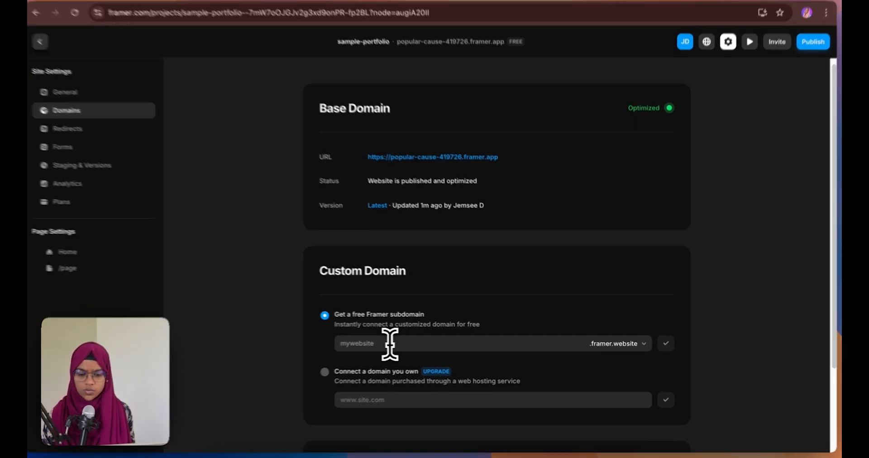
{"action": "left_click", "coordinate": [392, 343]}
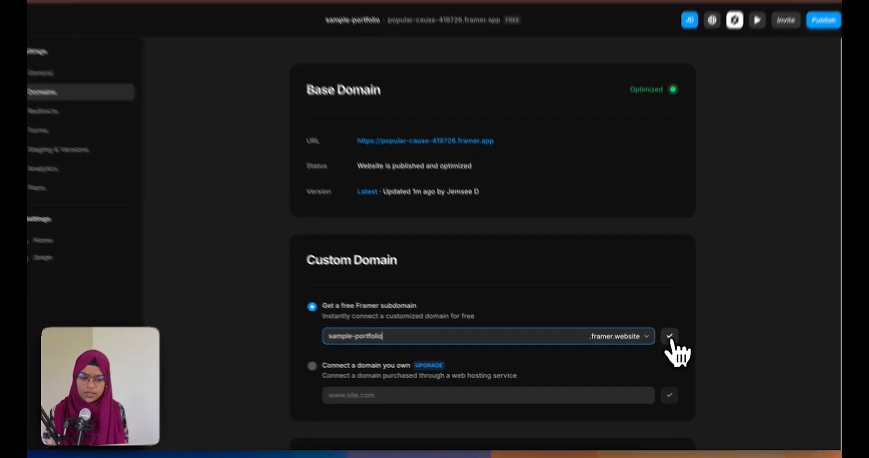
{"action": "left_click", "coordinate": [665, 343]}
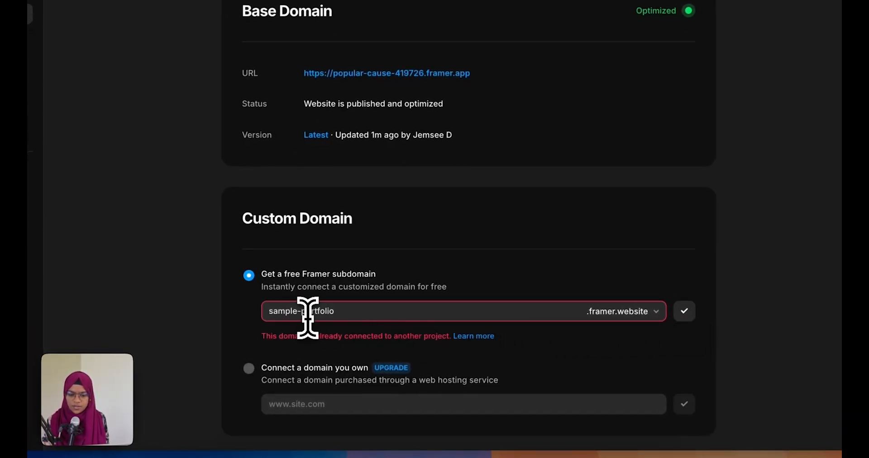
{"action": "left_click", "coordinate": [334, 312]}
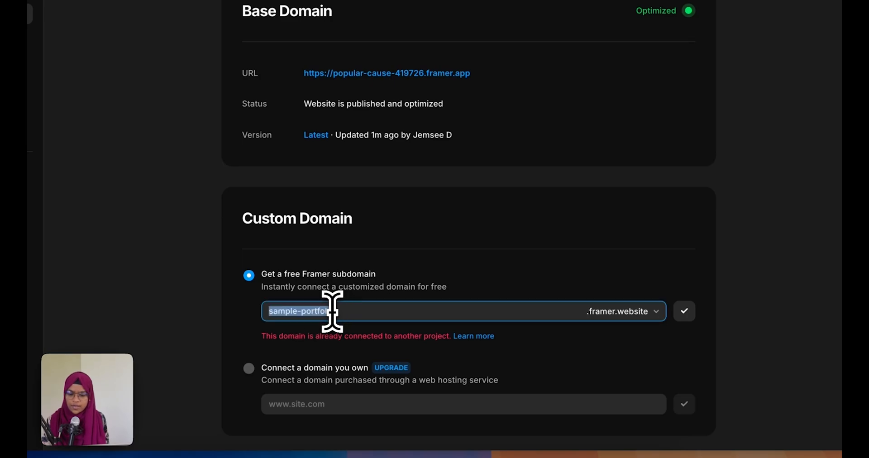
{"action": "left_click", "coordinate": [380, 312]}
{"action": "type", "text": "1"}
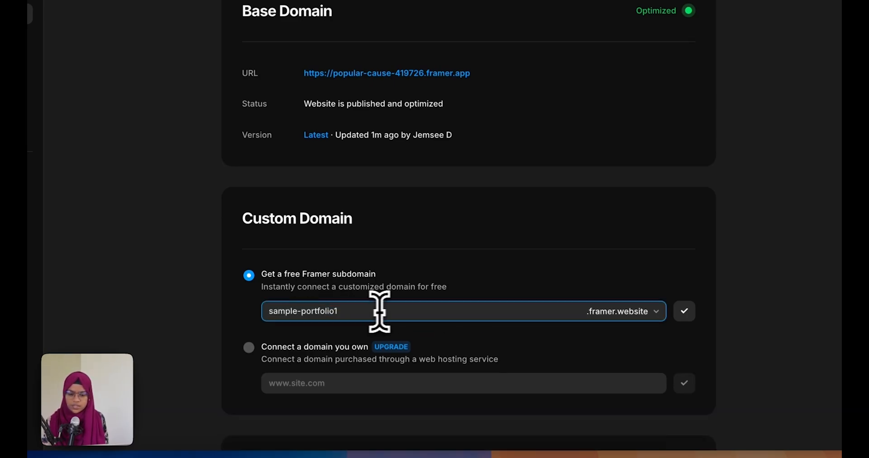
{"action": "left_click", "coordinate": [685, 312]}
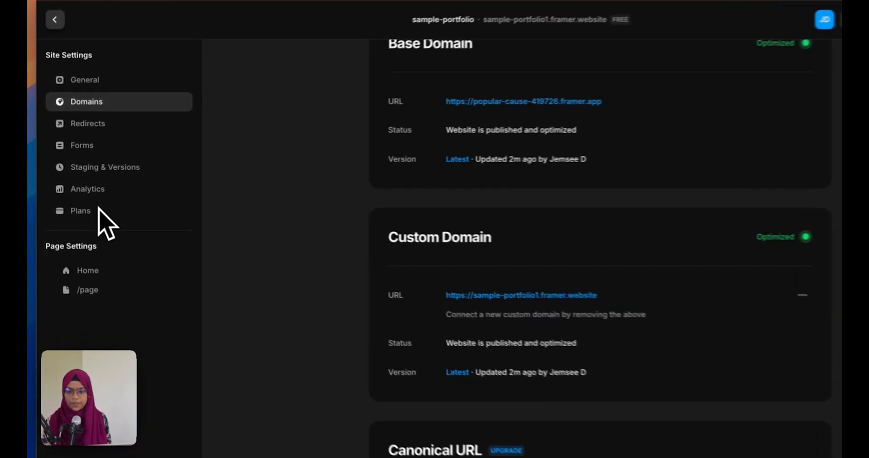
{"action": "left_click", "coordinate": [86, 205]}
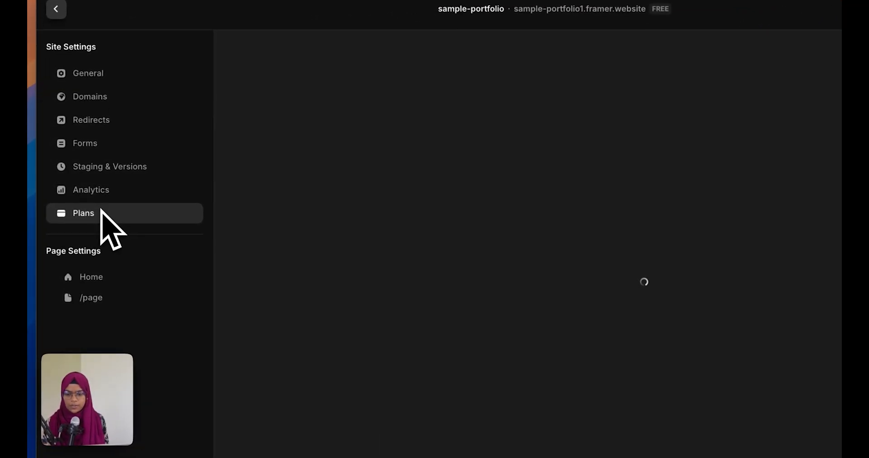